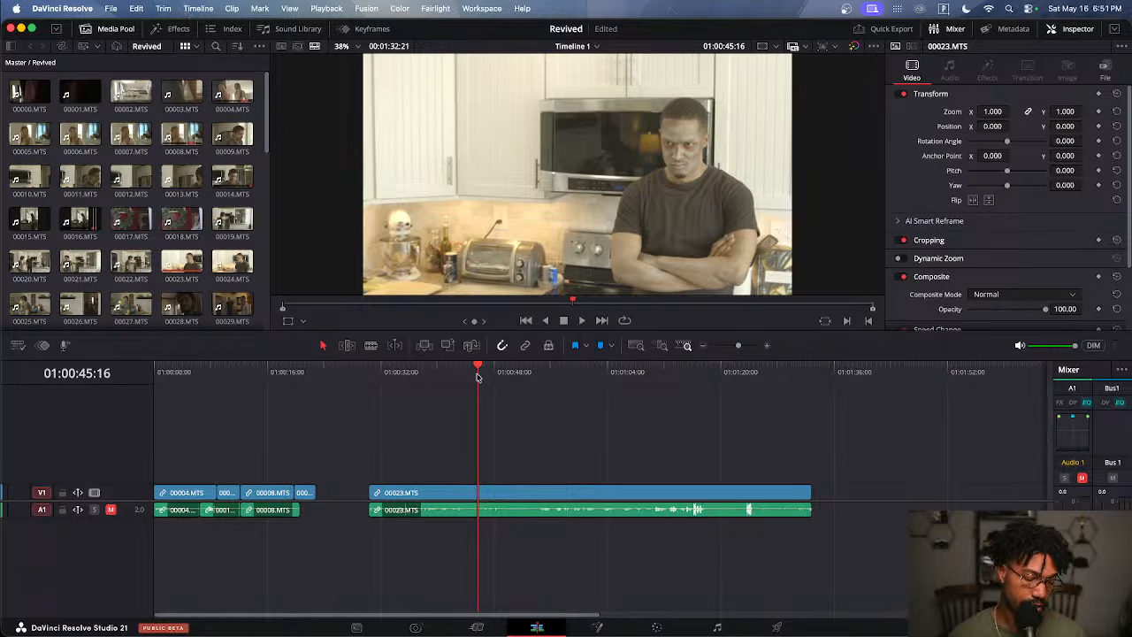
Save the project, hide the Media Pool and Mixer, and keep the Inspector shown beside the viewer
key(super+s)
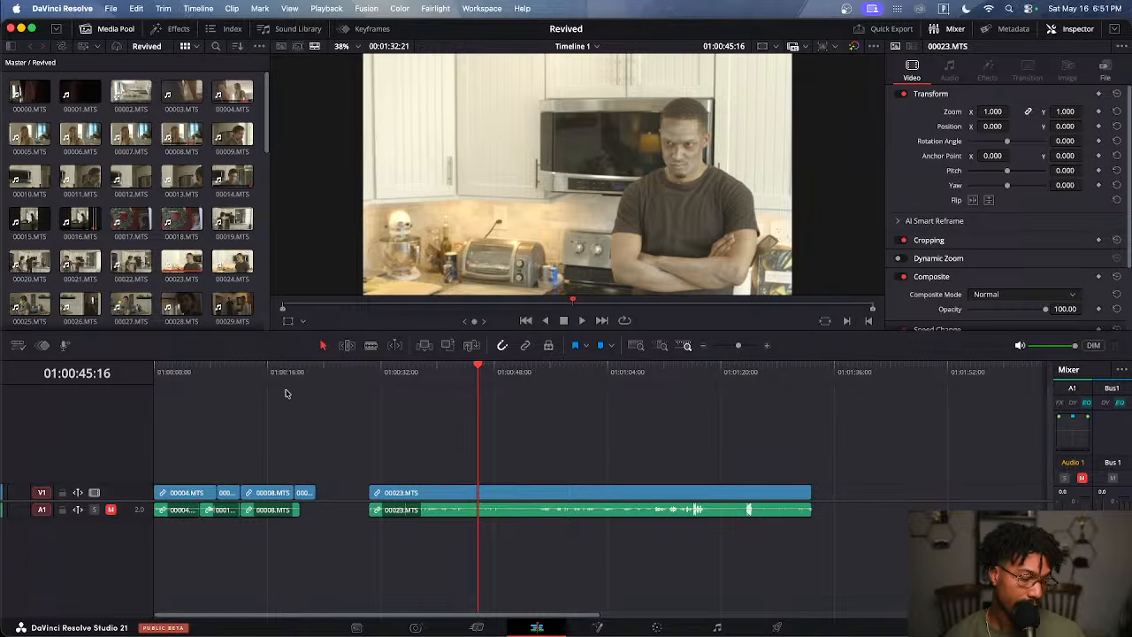
click(108, 29)
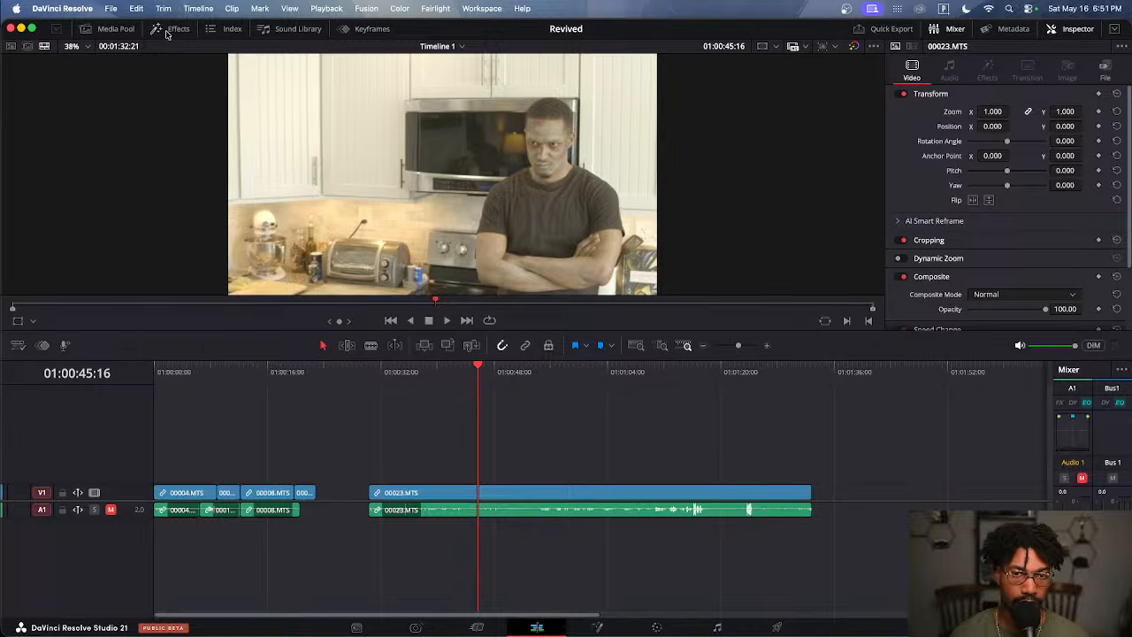
click(1078, 31)
click(953, 30)
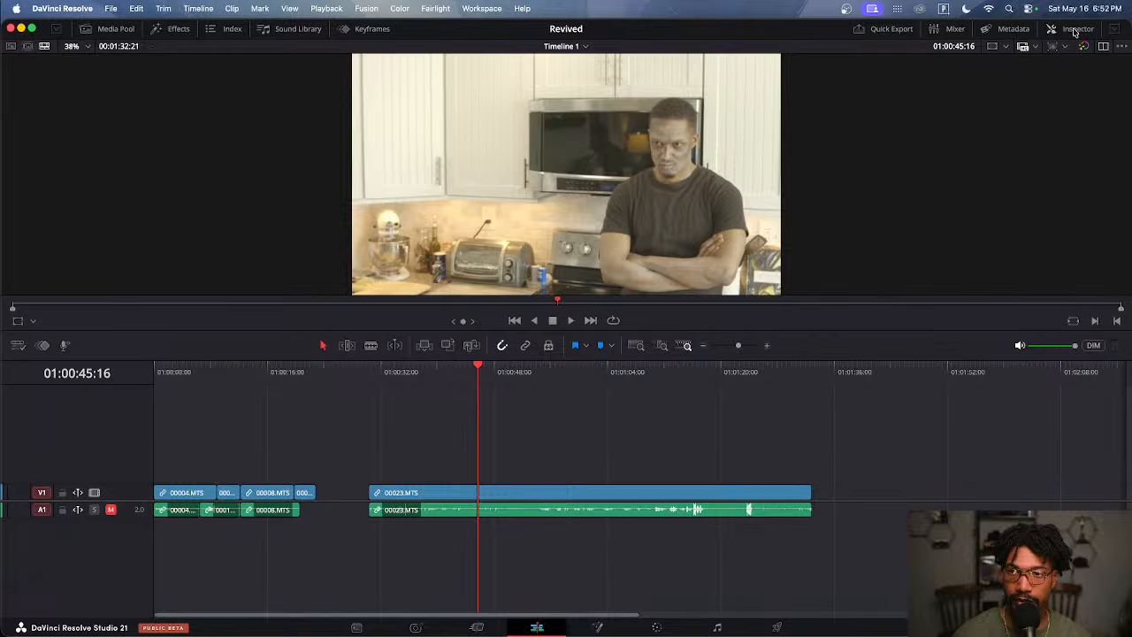
click(1075, 29)
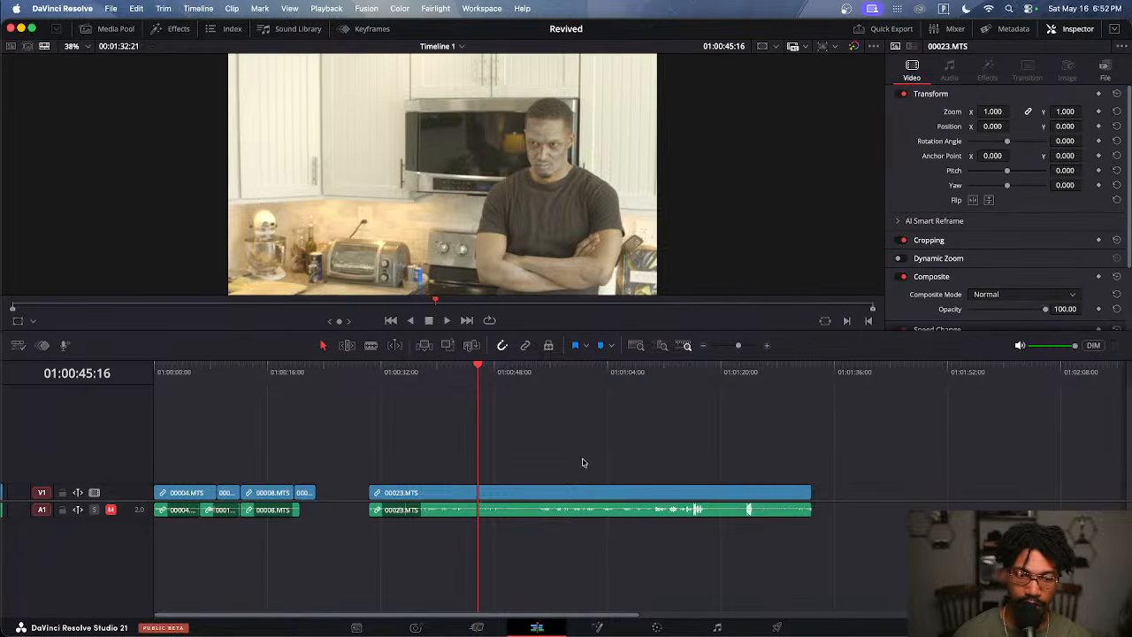
Zoom timeline clip 00023.MTS to 1.480 and position it at X -114, Y -12, and reset both transform settings
click(551, 491)
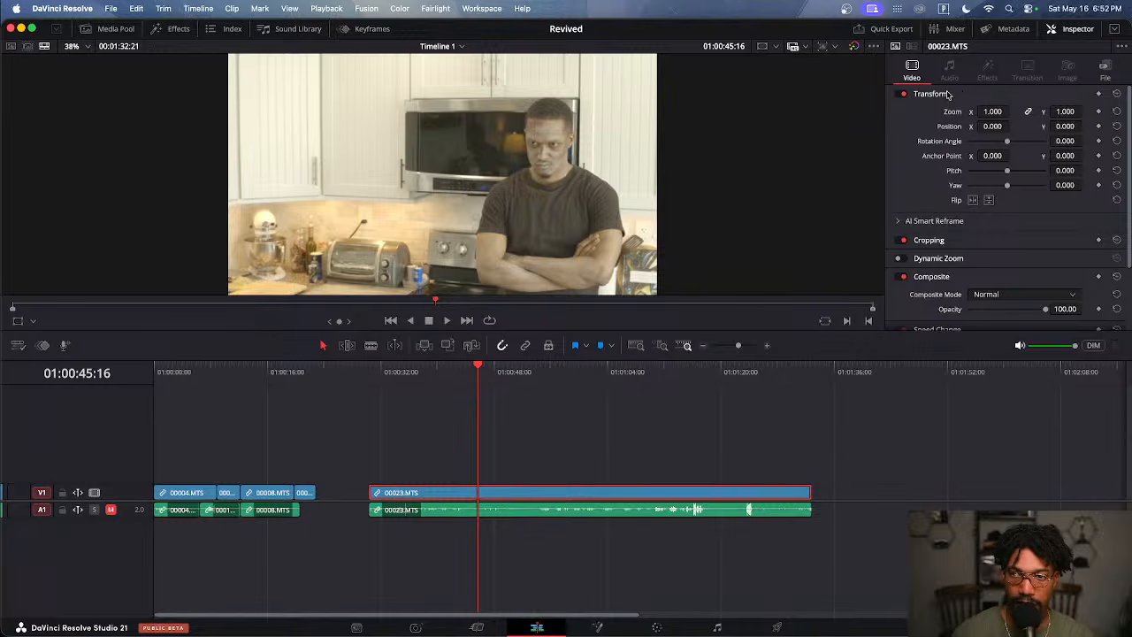
mouse_move(987, 113)
mouse_down()
mouse_move(1012, 111)
mouse_move(1013, 125)
mouse_move(997, 126)
mouse_up()
mouse_move(1070, 127)
mouse_down()
mouse_move(1057, 126)
mouse_move(1071, 126)
mouse_up()
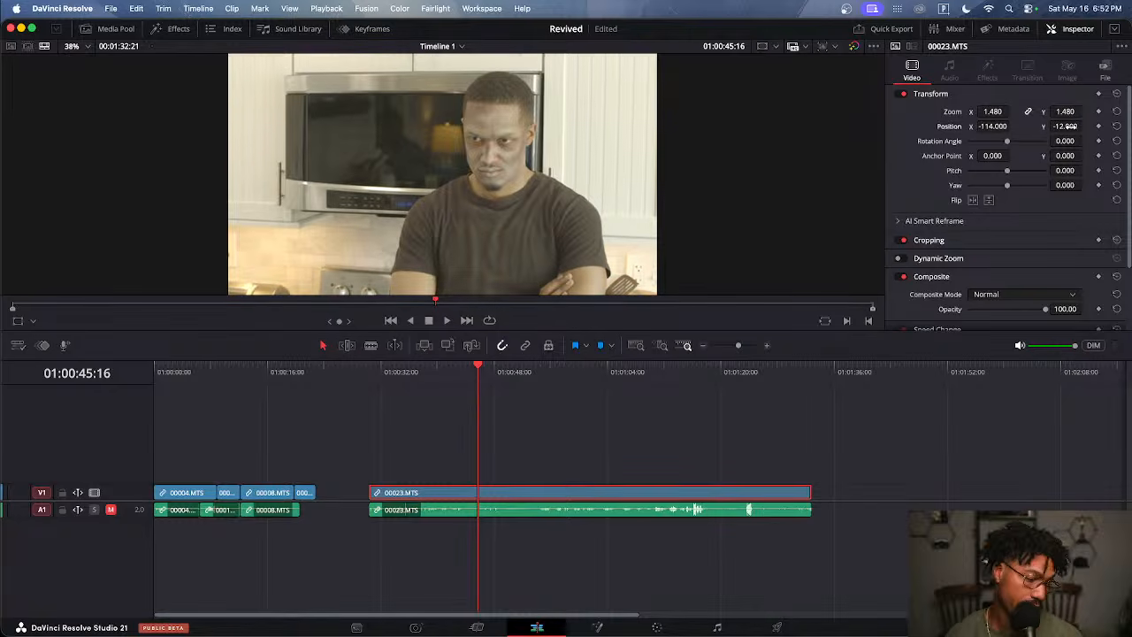
click(932, 99)
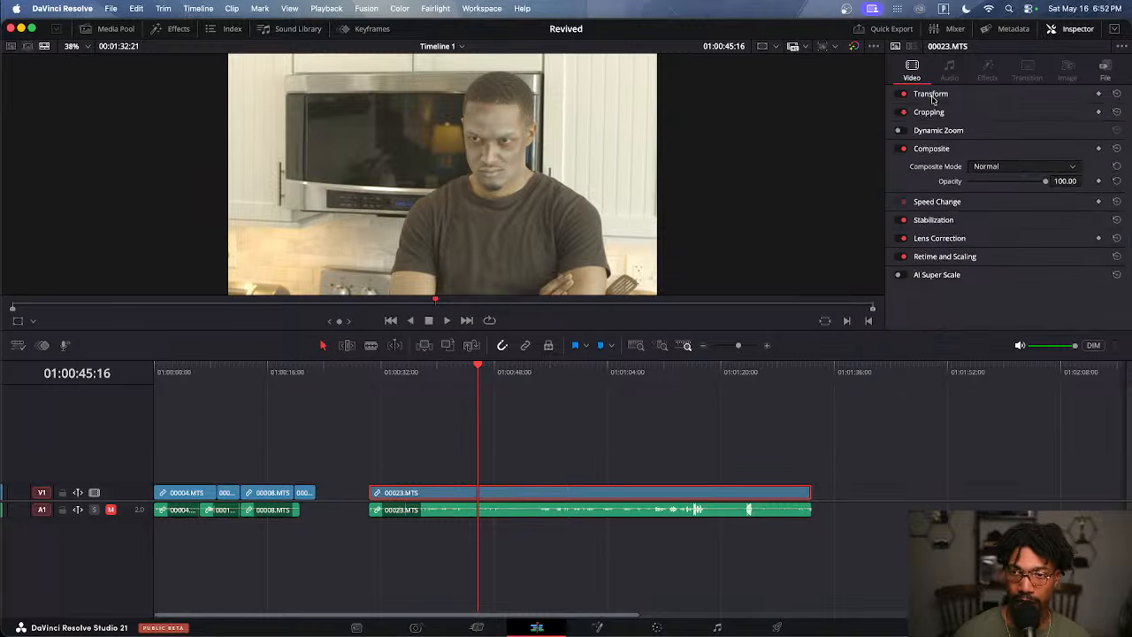
click(931, 96)
double_click(949, 127)
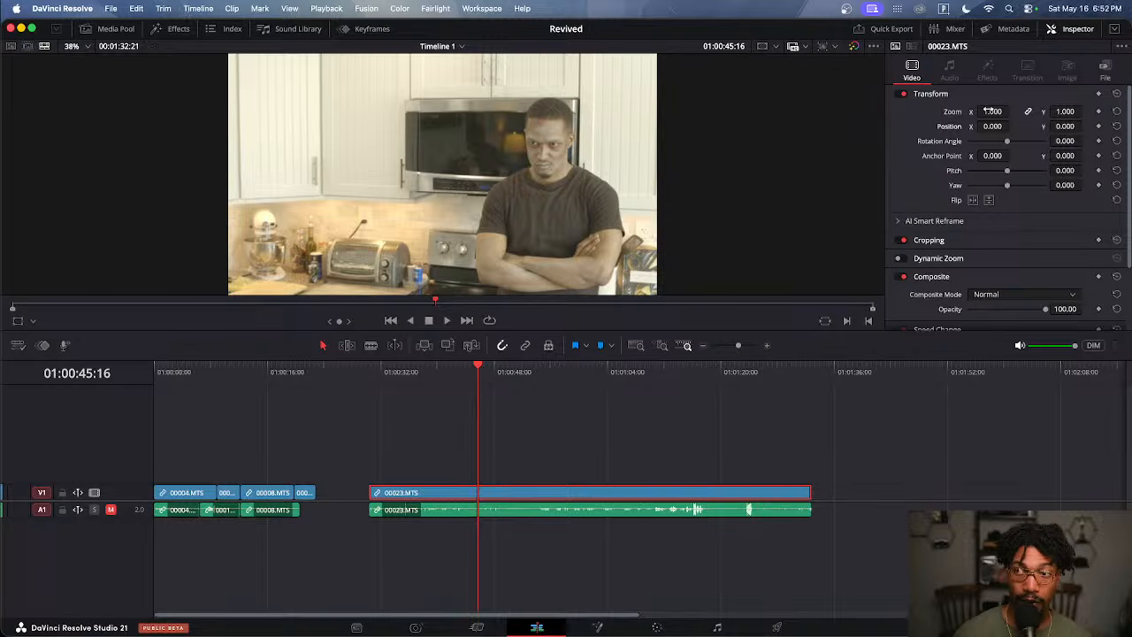
Try zooming clip 00023.MTS to 1.480 with position X -110, and restore its default zoom and position
mouse_move(991, 111)
mouse_down()
mouse_move(1012, 111)
mouse_move(994, 129)
mouse_up()
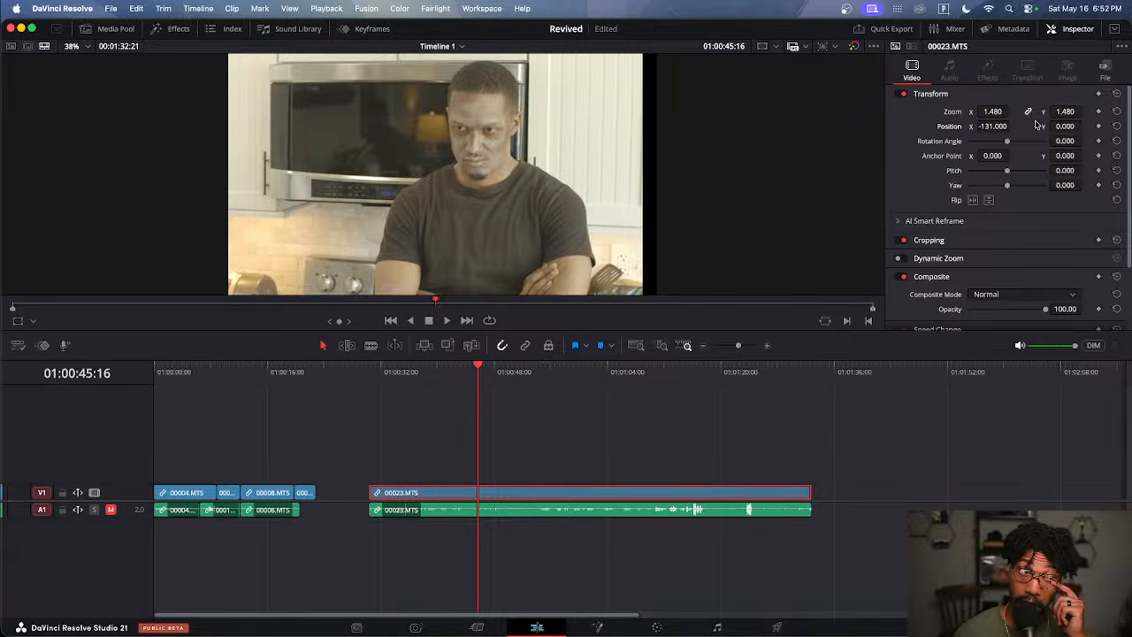
drag(994, 127, 1012, 126)
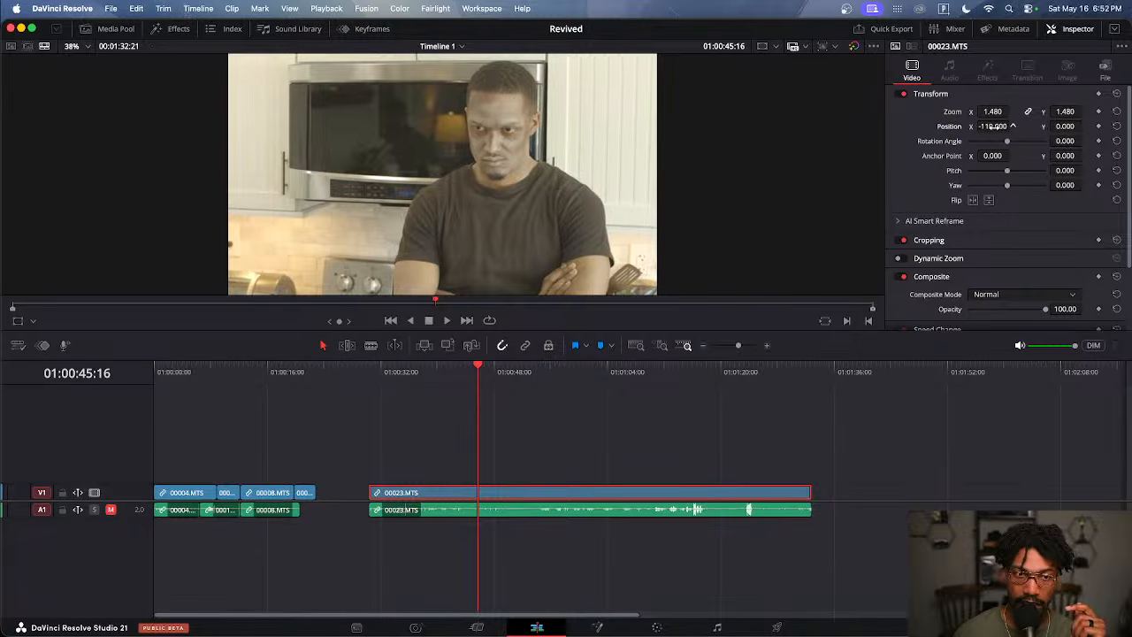
double_click(955, 116)
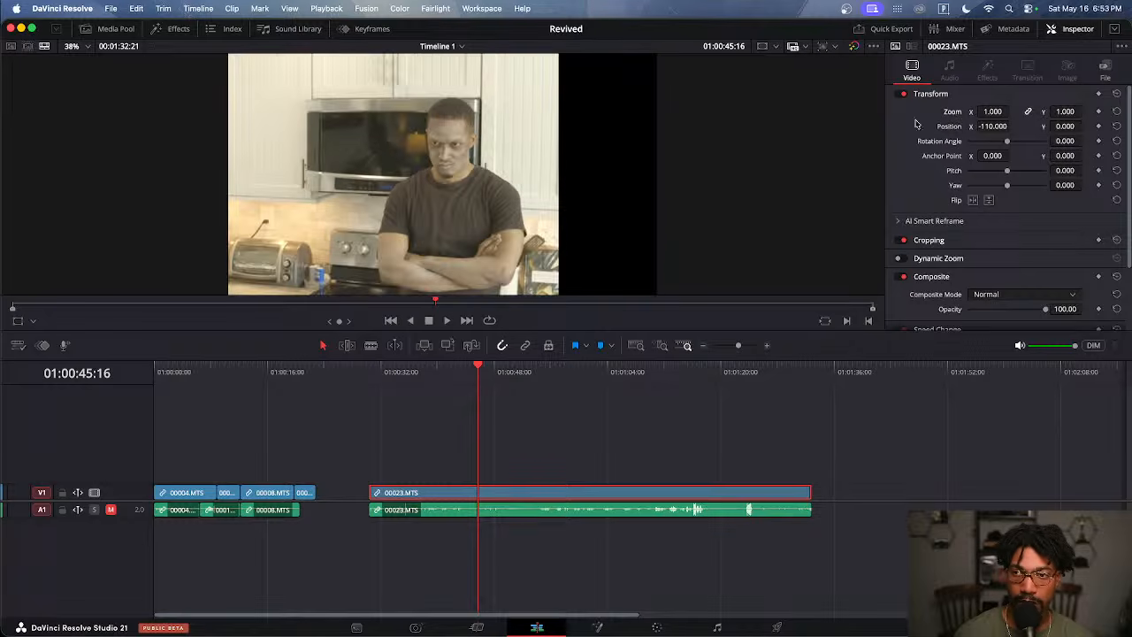
double_click(952, 127)
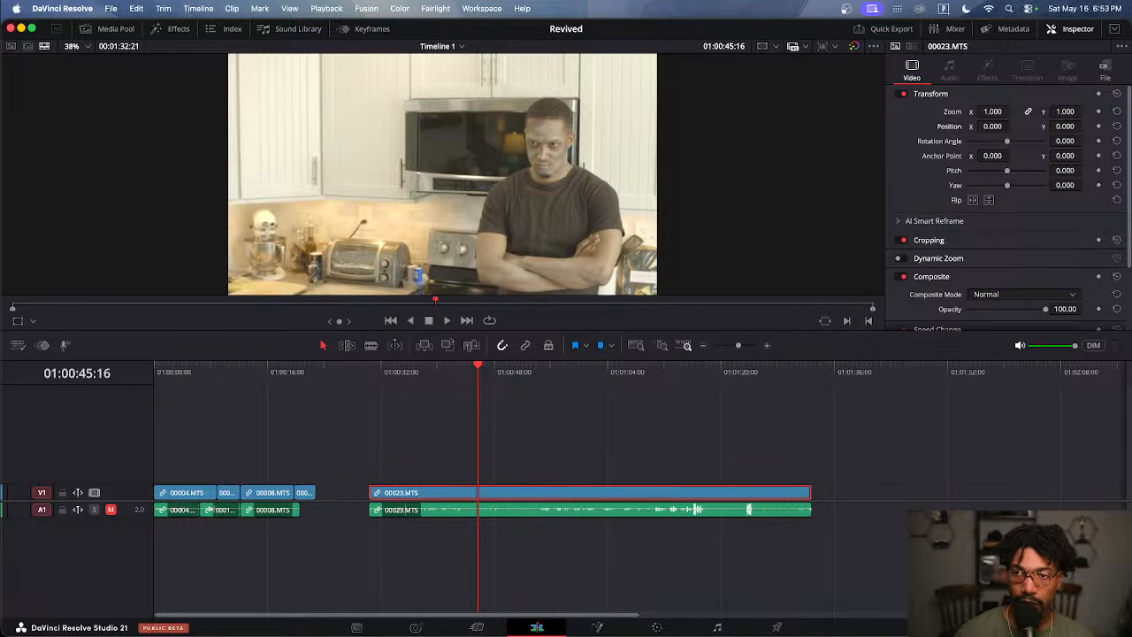
Try a 1.350 zoom with position X -120 on clip 00023.MTS, and reset the zoom and position individually
drag(995, 112, 889, 126)
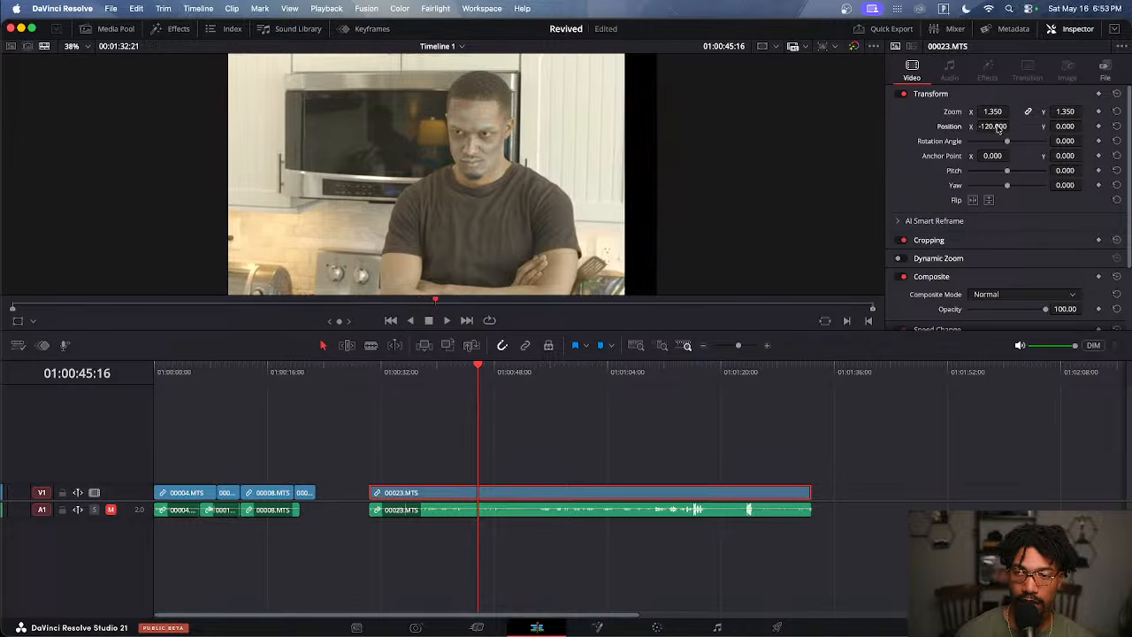
click(1116, 112)
click(1116, 127)
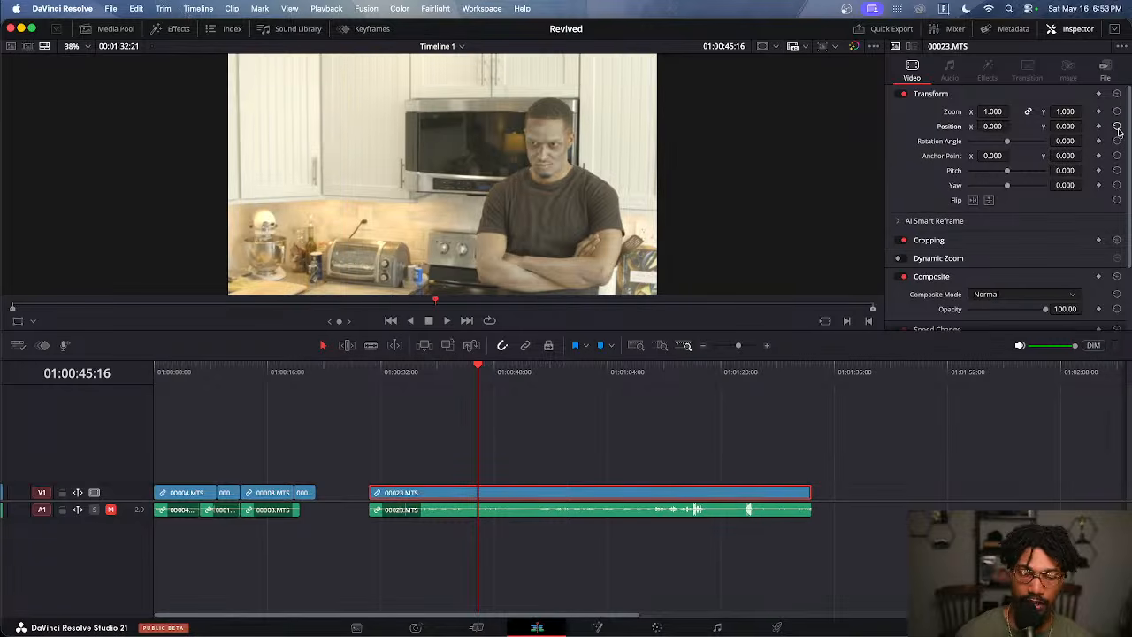
Try a 1.590 zoom with position X -147, Y -62 on clip 00023.MTS, and reset the whole transform at once
drag(993, 112, 893, 126)
drag(1063, 127, 1016, 127)
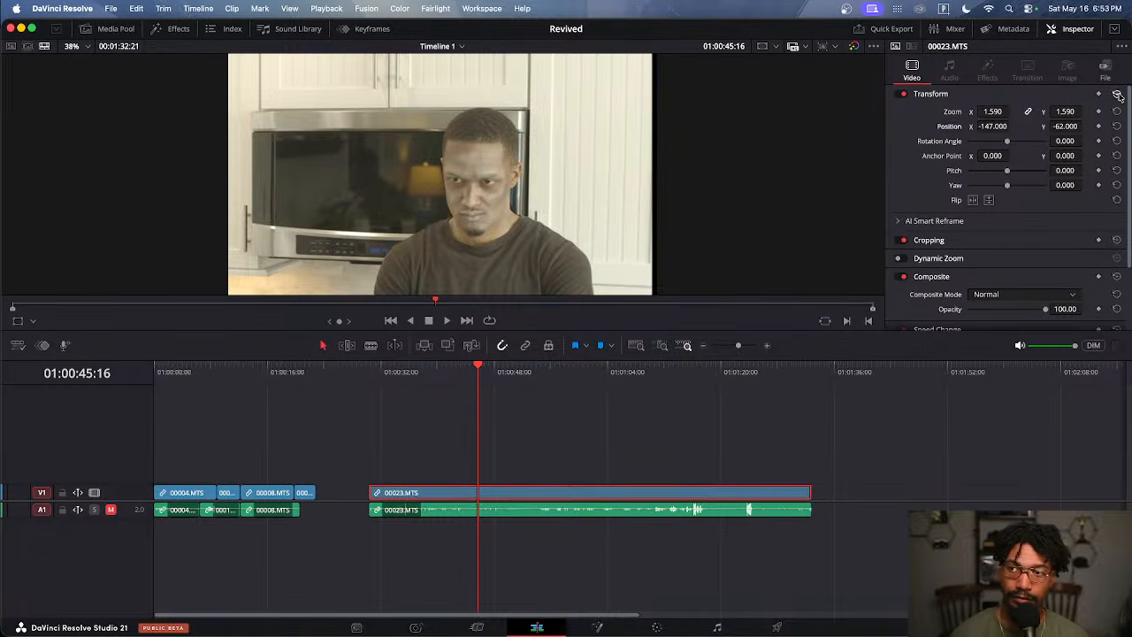
click(1117, 94)
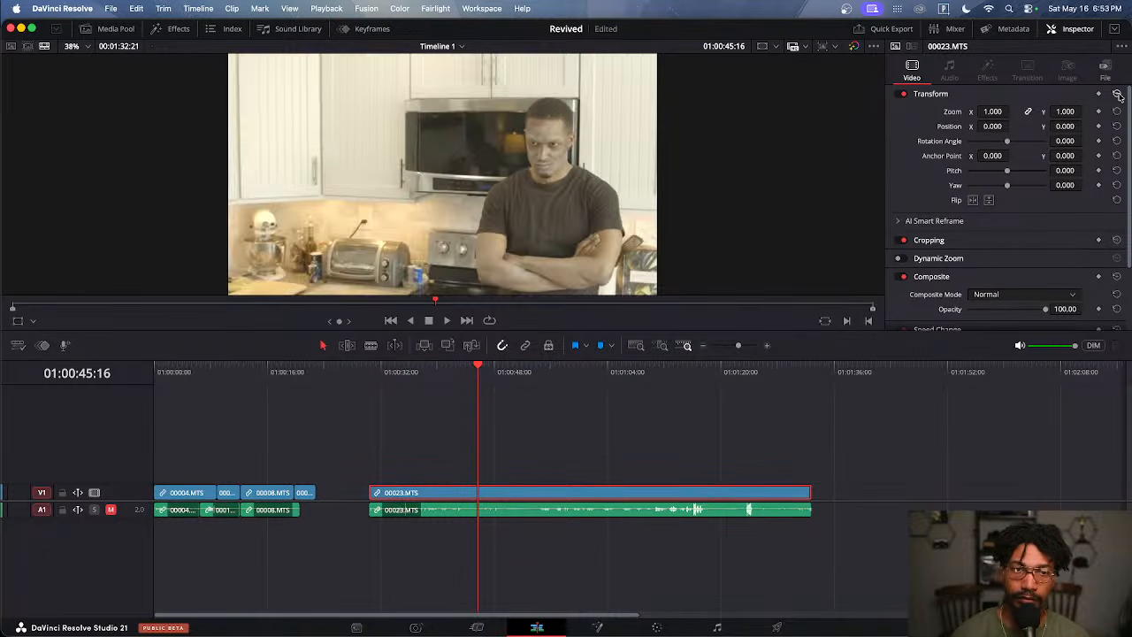
Expand the Cropping settings of clip 00023.MTS while keeping its Transform settings expanded
click(930, 94)
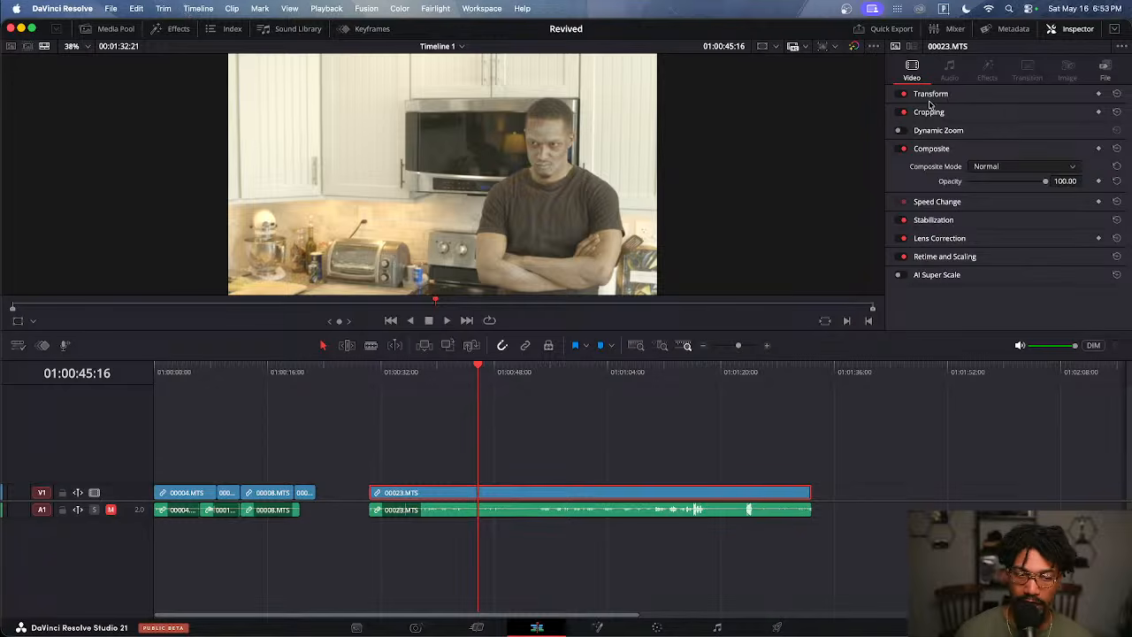
click(971, 113)
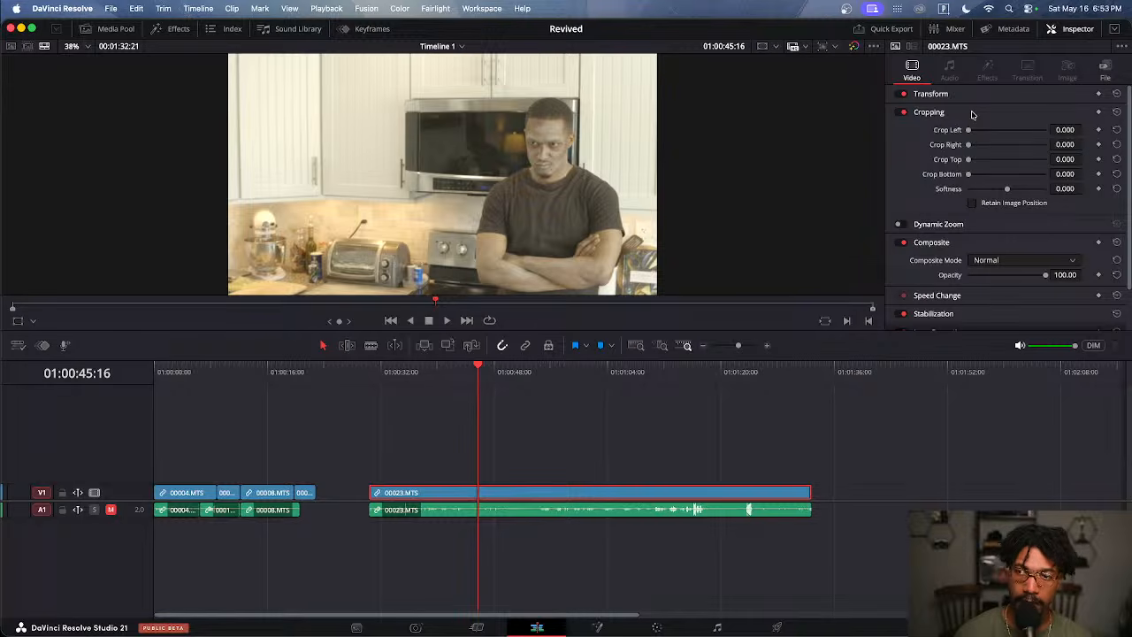
click(953, 94)
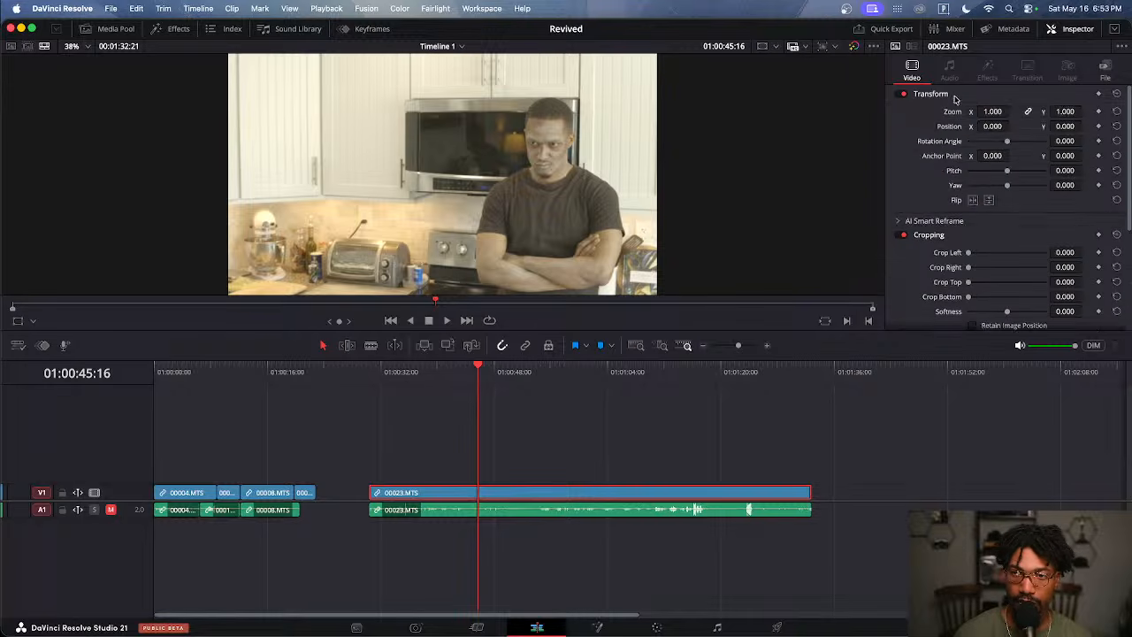
click(954, 95)
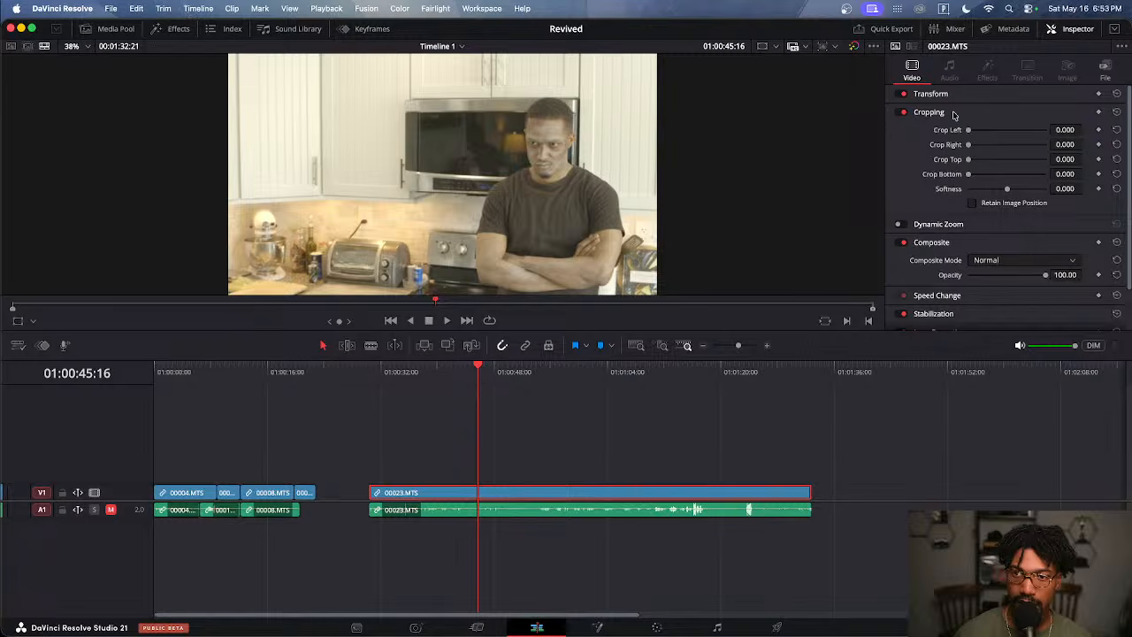
click(954, 94)
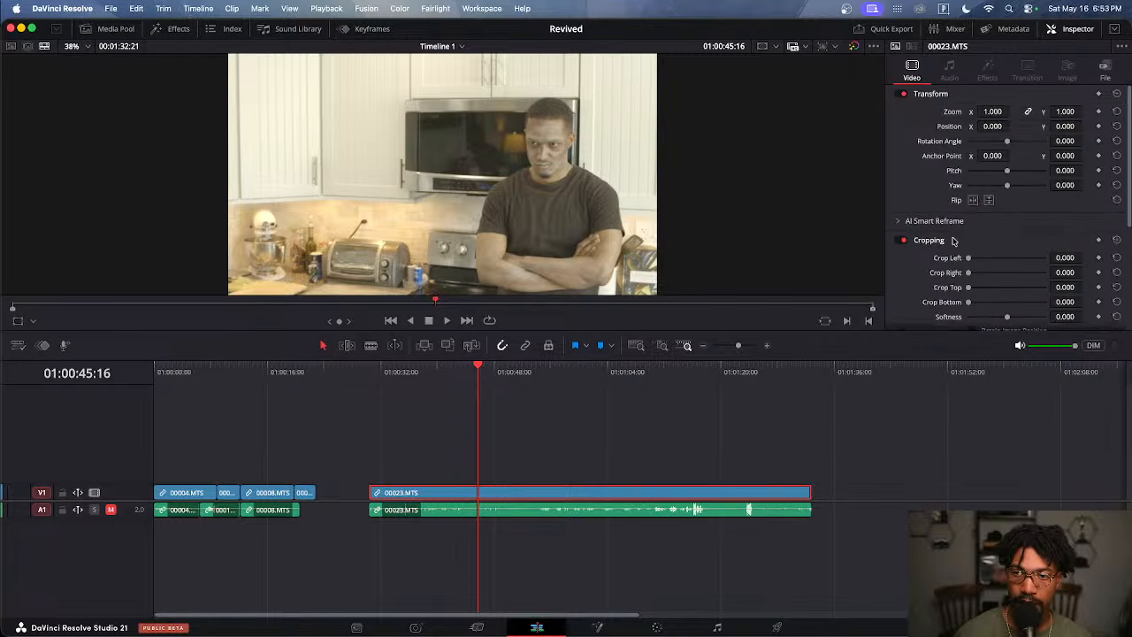
Crop clip 00023.MTS by 197.76 left, 84.48 right, 31.05 top and 39.15 bottom, with softness -29.77
scroll(955, 238, down, 2)
drag(967, 187, 977, 216)
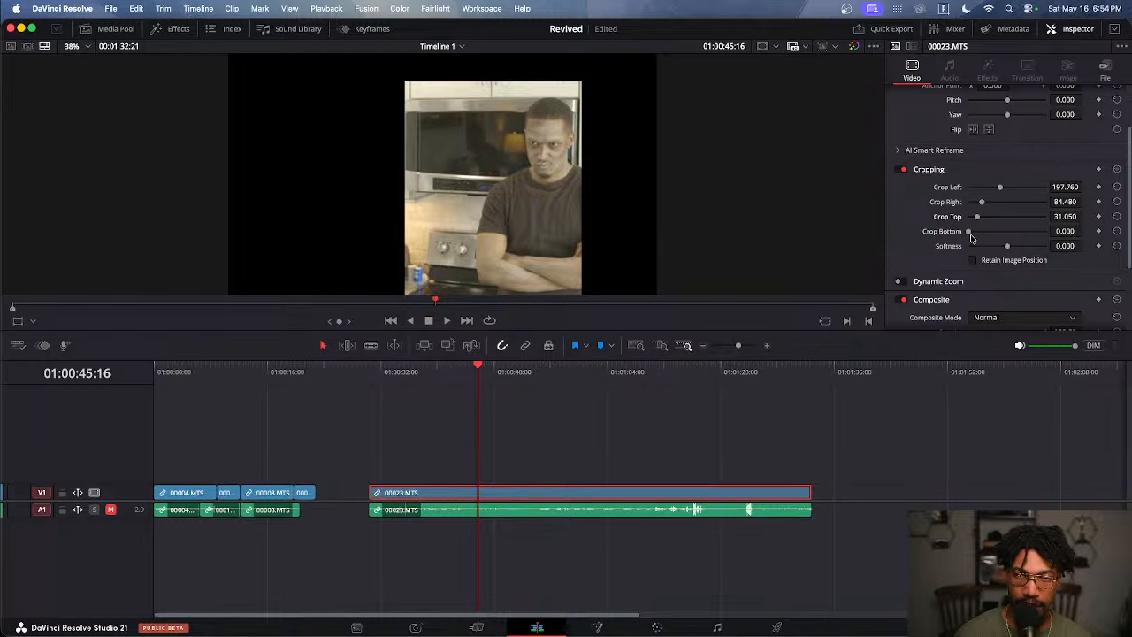
mouse_move(968, 234)
mouse_down()
mouse_move(997, 247)
mouse_move(973, 246)
mouse_move(1026, 246)
mouse_move(970, 246)
mouse_up()
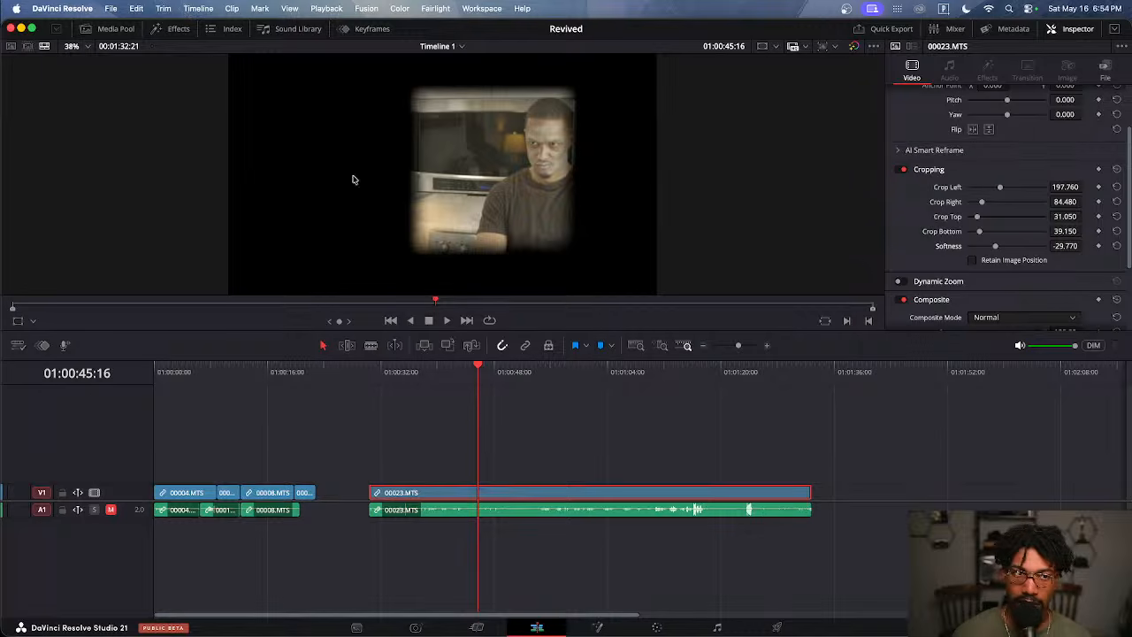
Show the Media Pool and place only the video of 00021.MTS on a new track above 00023.MTS, starting at the playhead
click(122, 146)
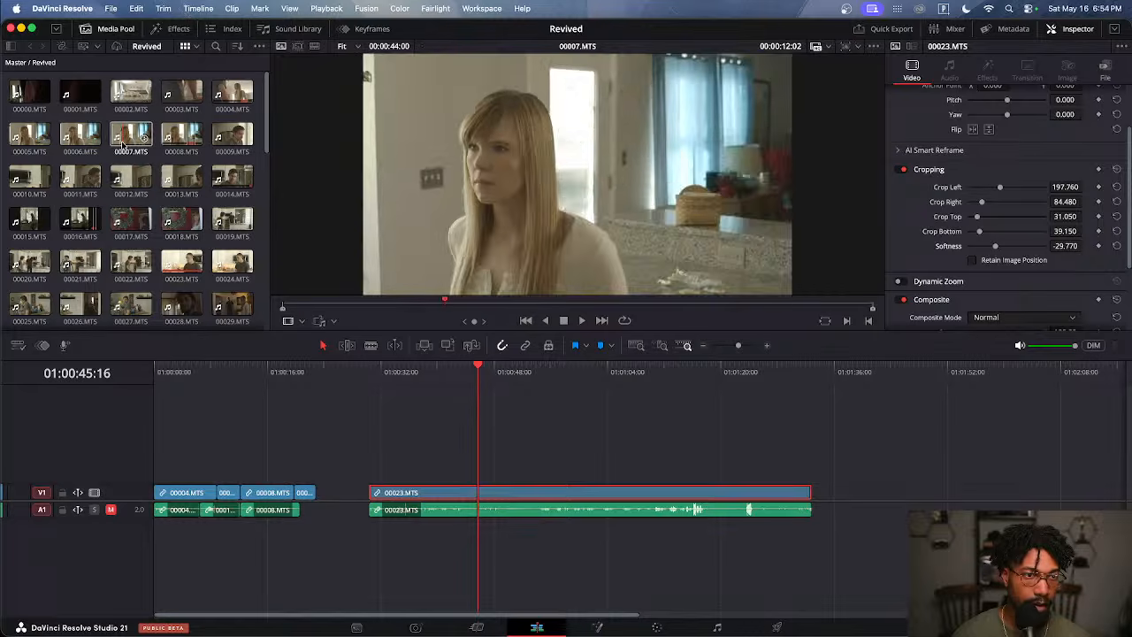
click(126, 264)
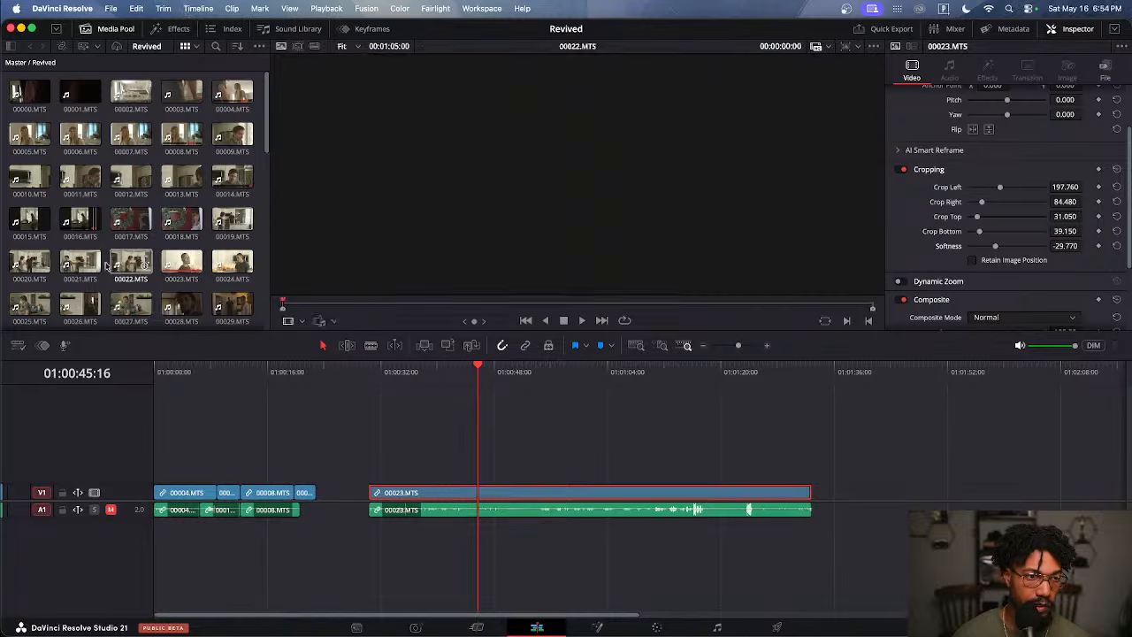
click(79, 263)
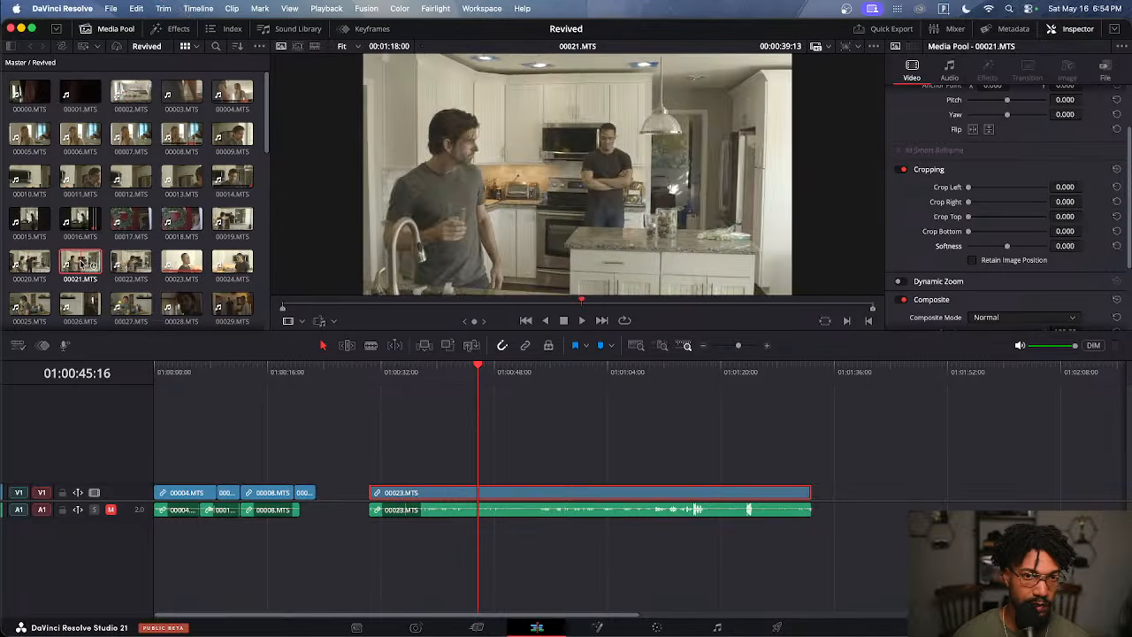
drag(80, 264, 490, 465)
drag(84, 259, 531, 459)
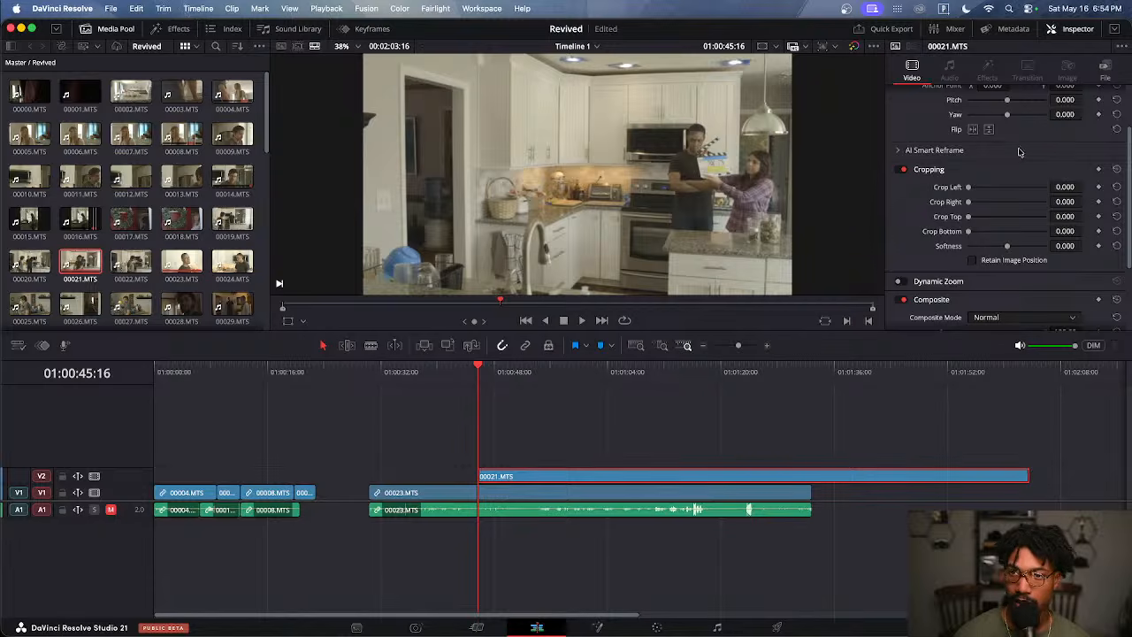
Crop clip 00021.MTS by 230.84 left, 54.96 right, 49.47 top and 59.77 bottom, with position X -212 and softness -43.51
scroll(1021, 152, up, 2)
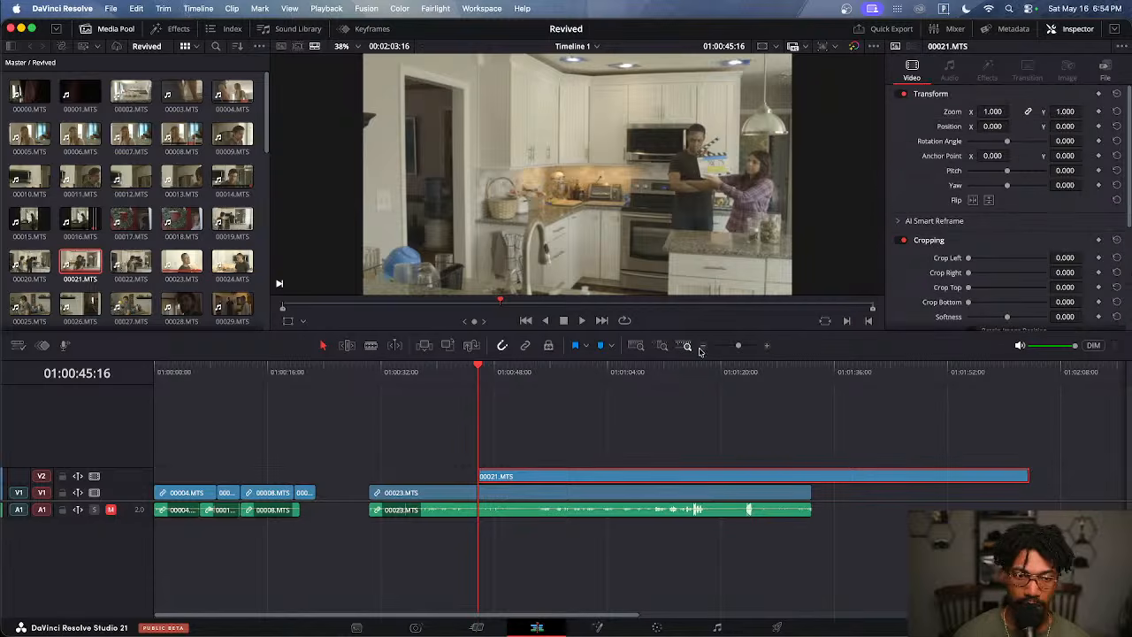
drag(970, 260, 986, 305)
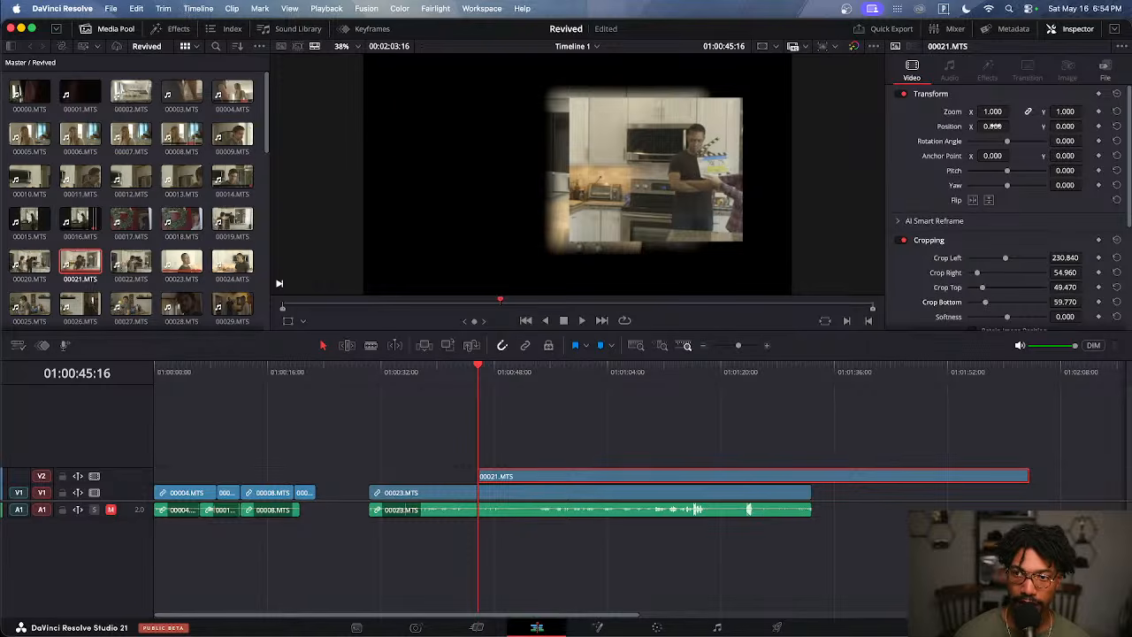
drag(994, 125, 946, 125)
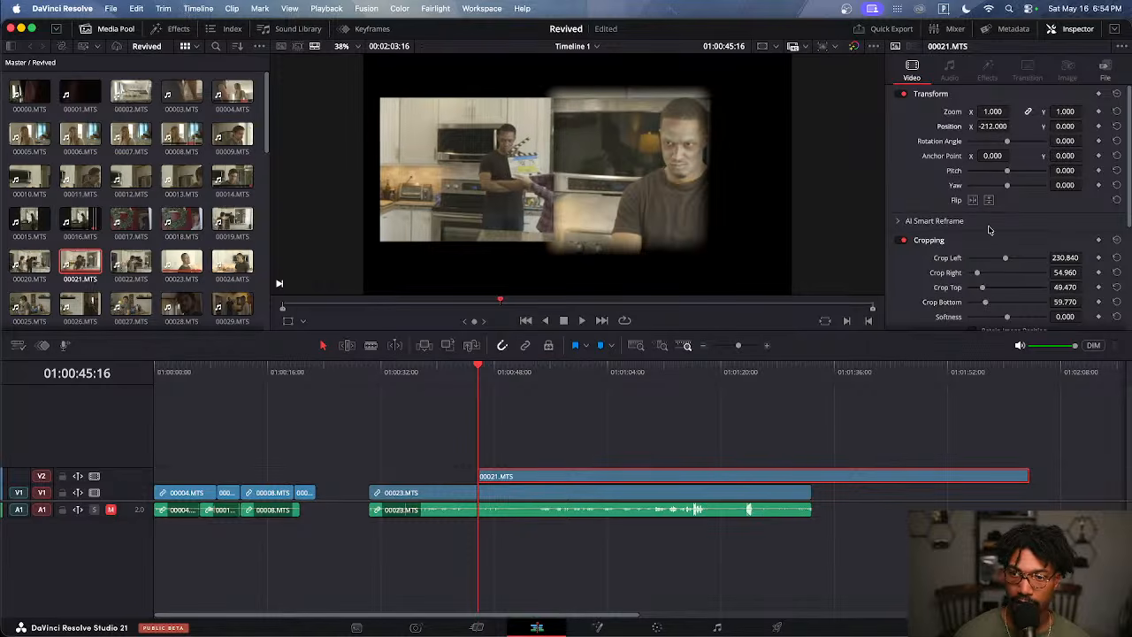
drag(1008, 318, 990, 319)
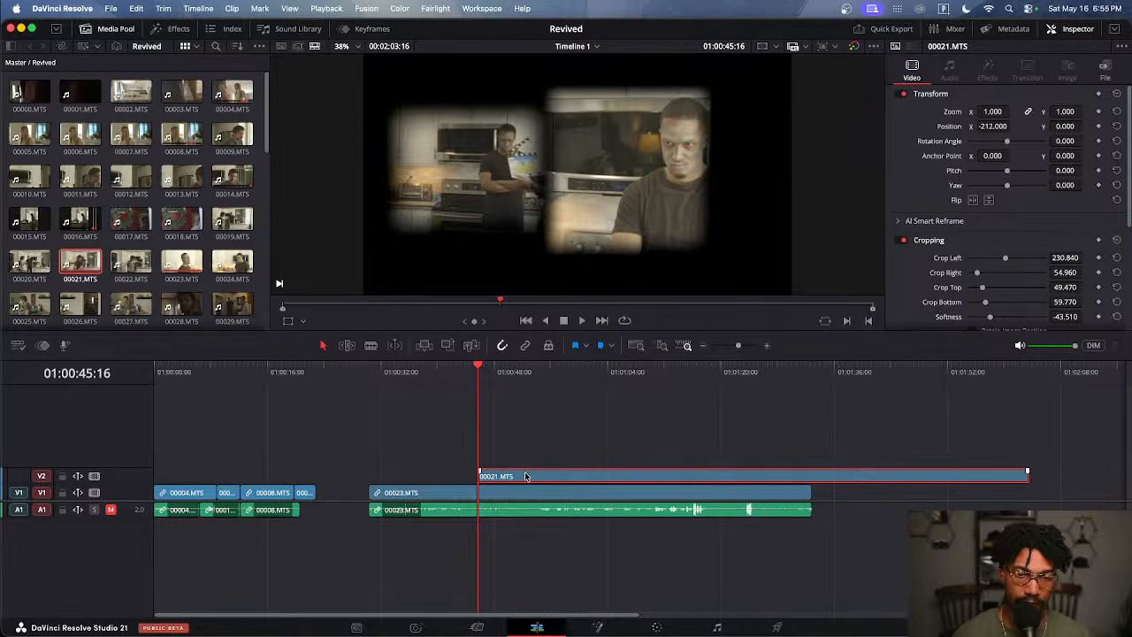
Delete clip 00021.MTS from the upper video track and reset all cropping on clip 00023.MTS
key(Delete)
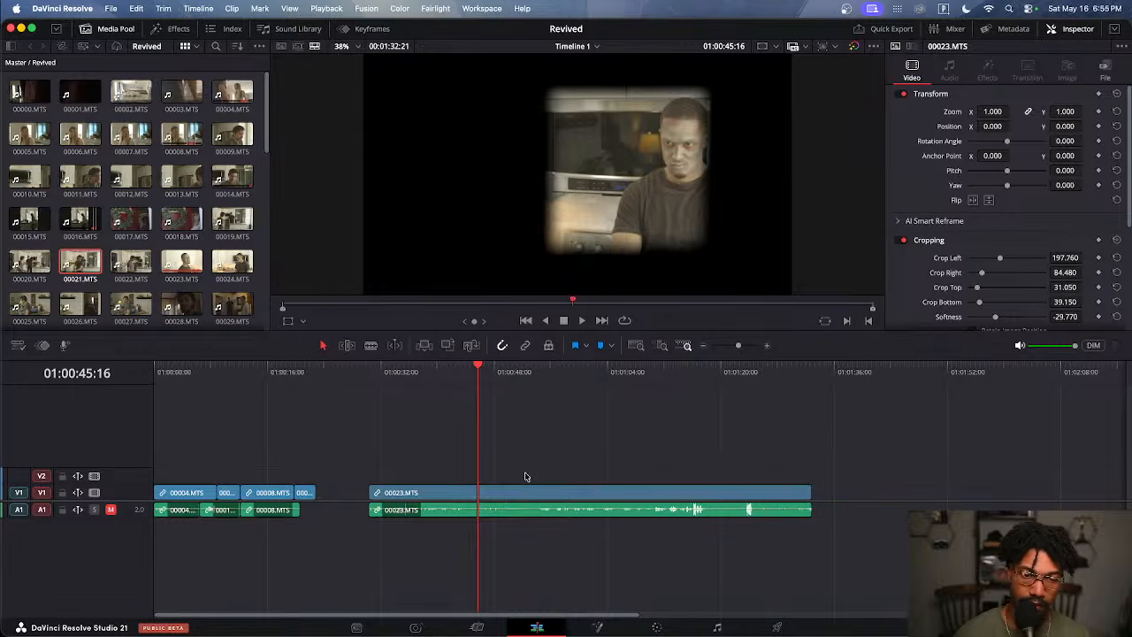
click(520, 492)
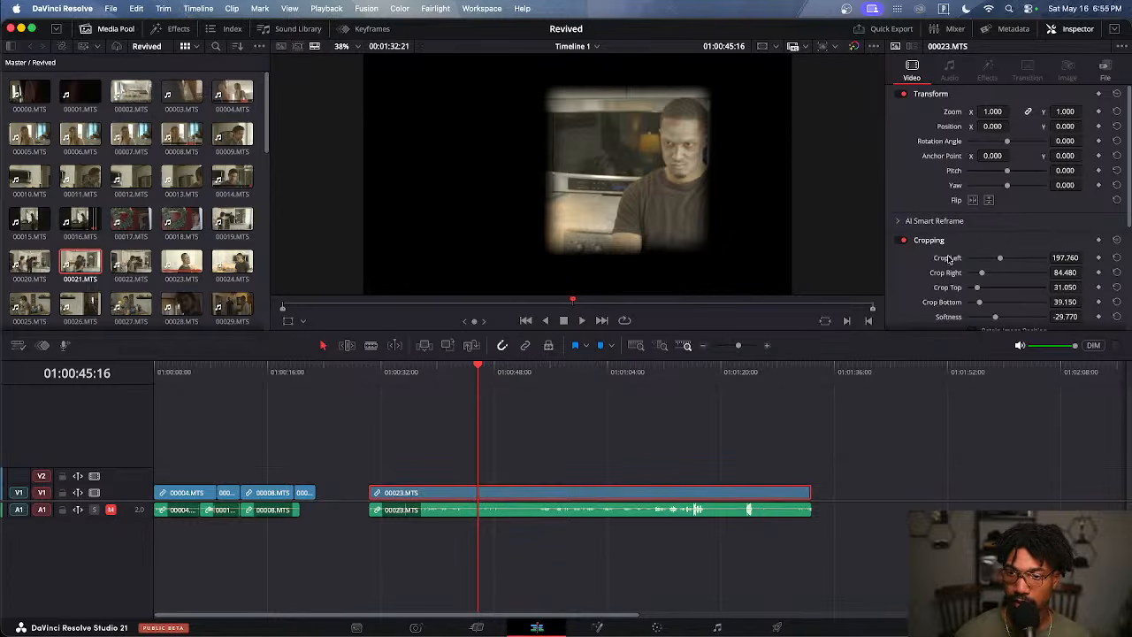
click(1115, 240)
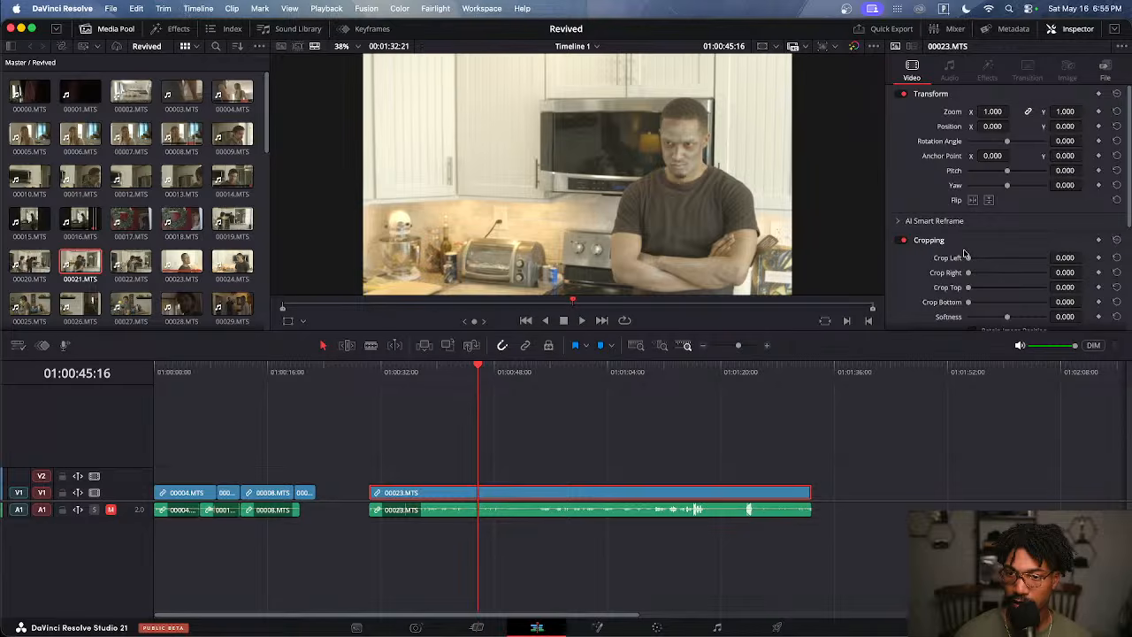
scroll(955, 255, down, 2)
scroll(955, 256, up, 2)
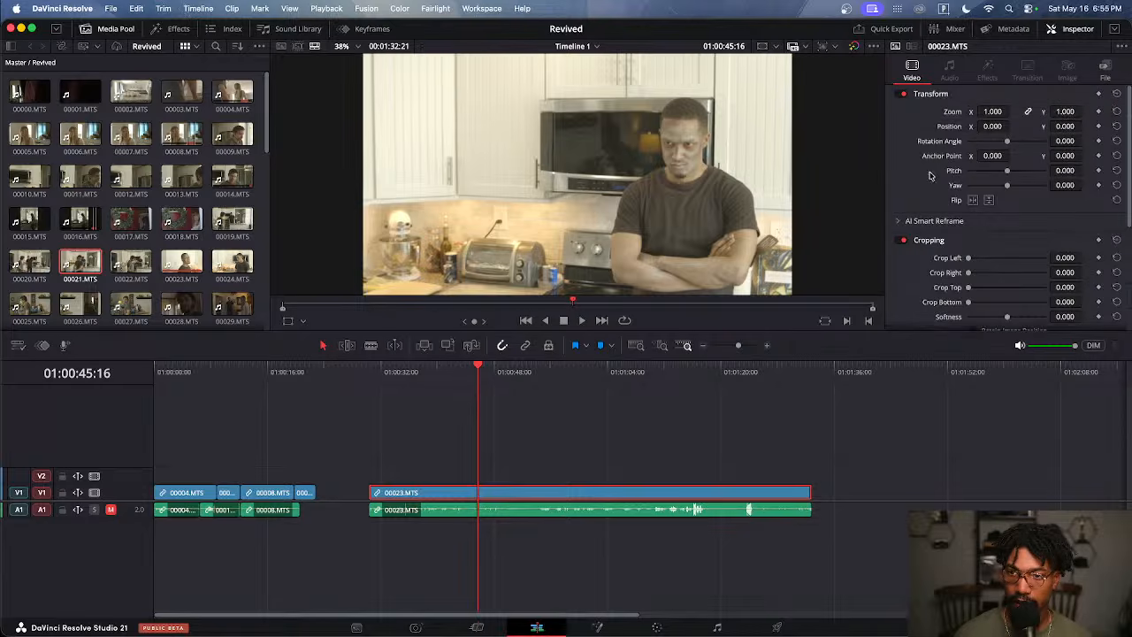
Collapse the Transform and Cropping settings of clip 00023.MTS
click(937, 95)
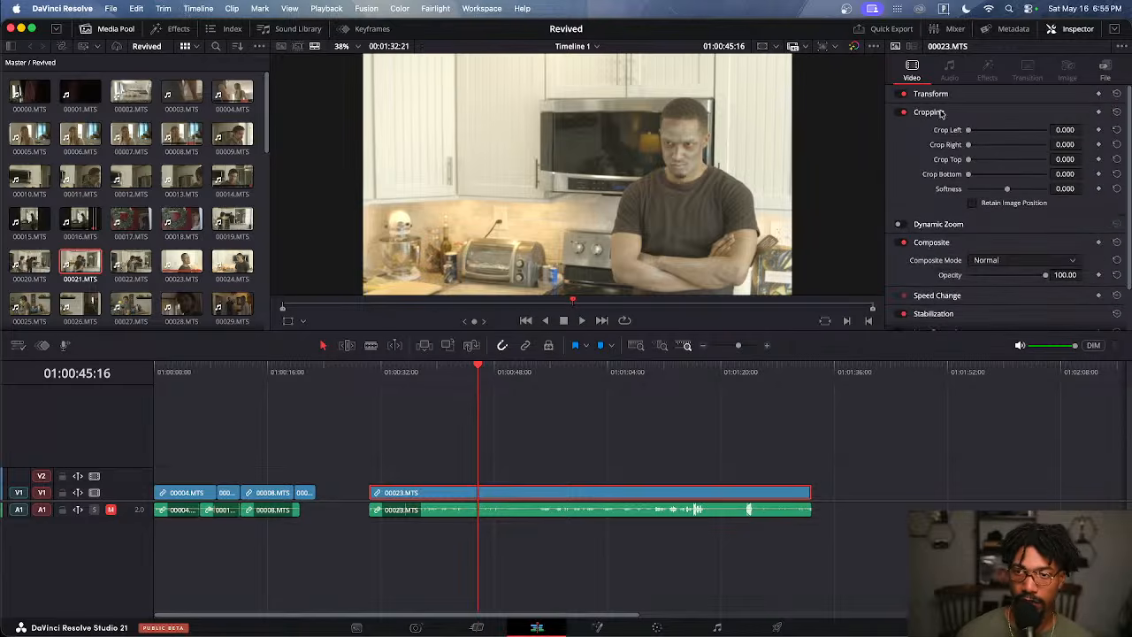
click(940, 112)
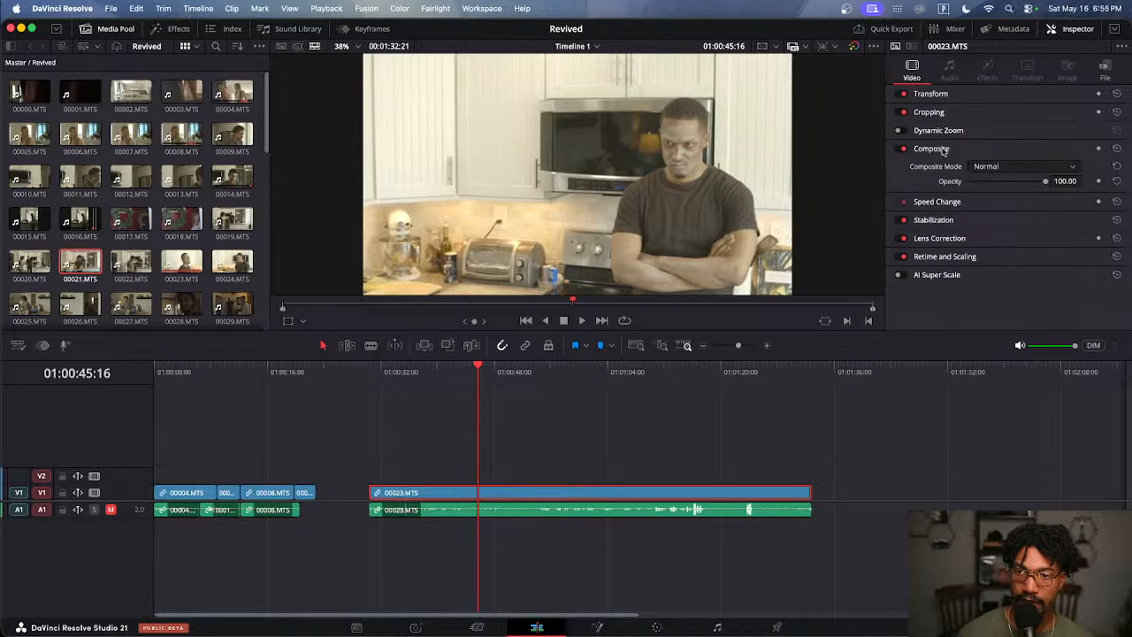
click(924, 95)
click(924, 96)
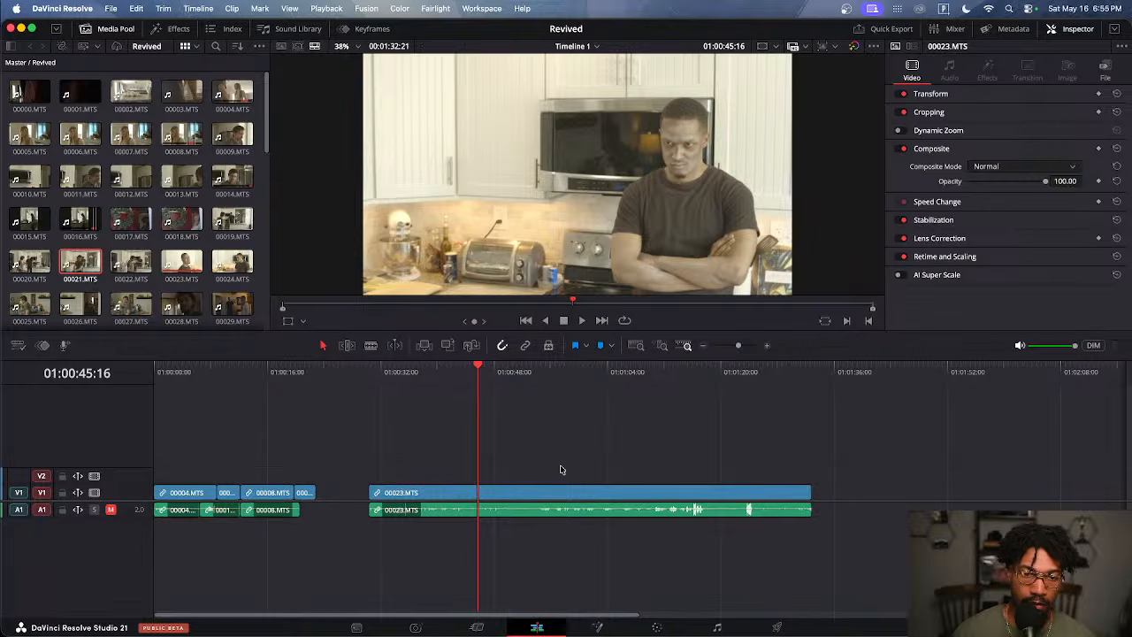
Expand the Transform settings and add Zoom and Position keyframes to clip 00023.MTS at 01:00:45:16
click(970, 100)
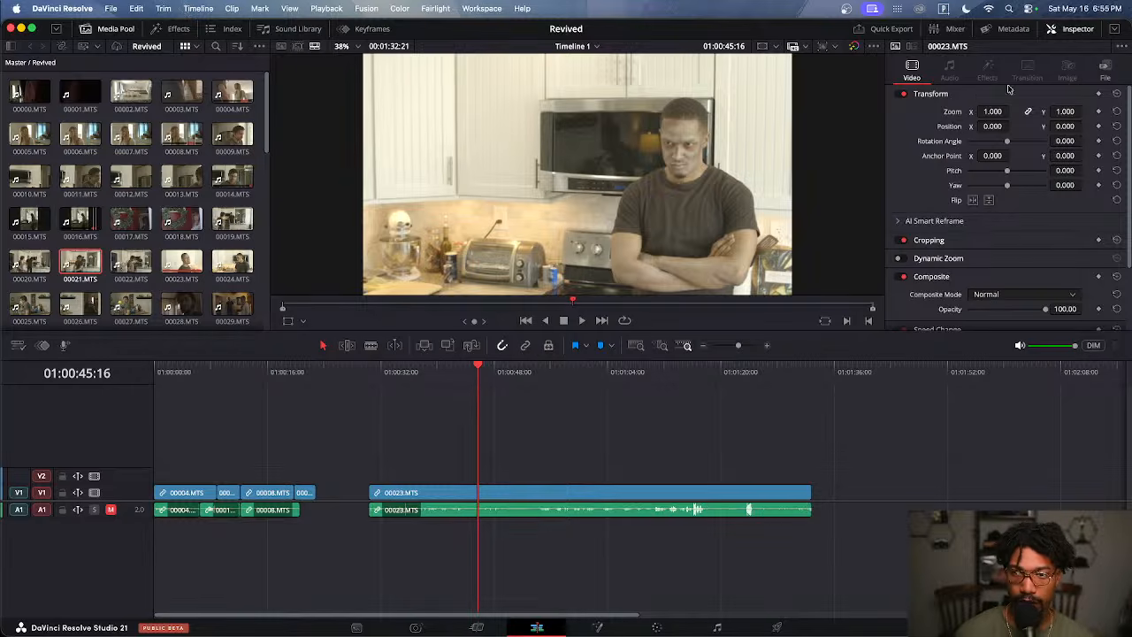
click(1098, 111)
click(1098, 126)
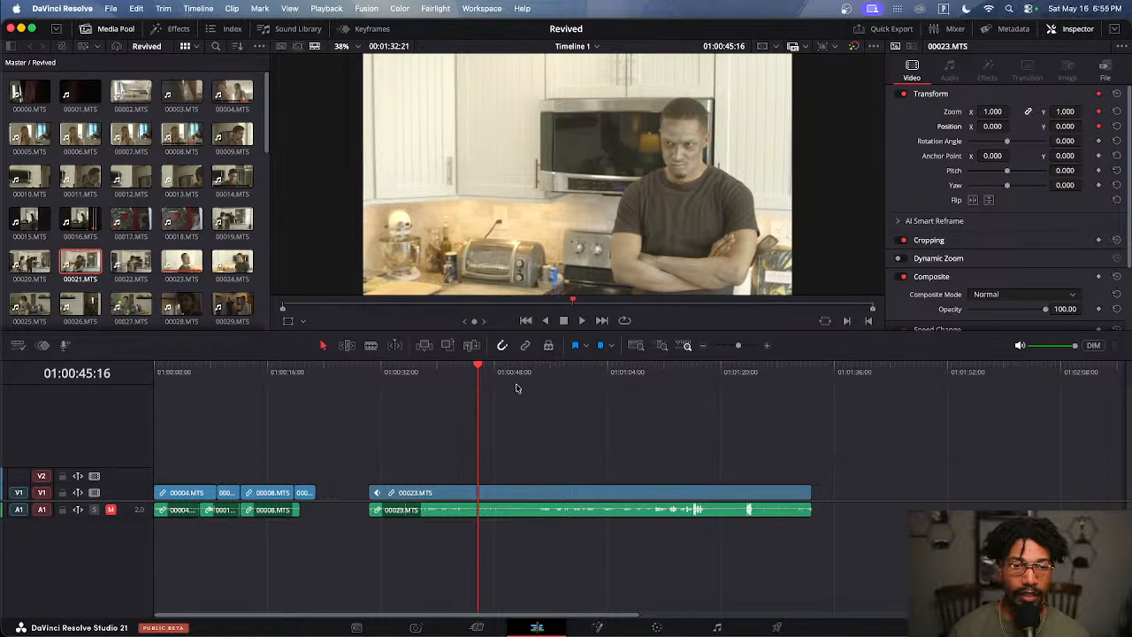
Keyframe Zoom 1.410 and Position X -88, Y -18 at 01:01:07:01, and return the playhead to the first keyframe
drag(485, 375, 630, 386)
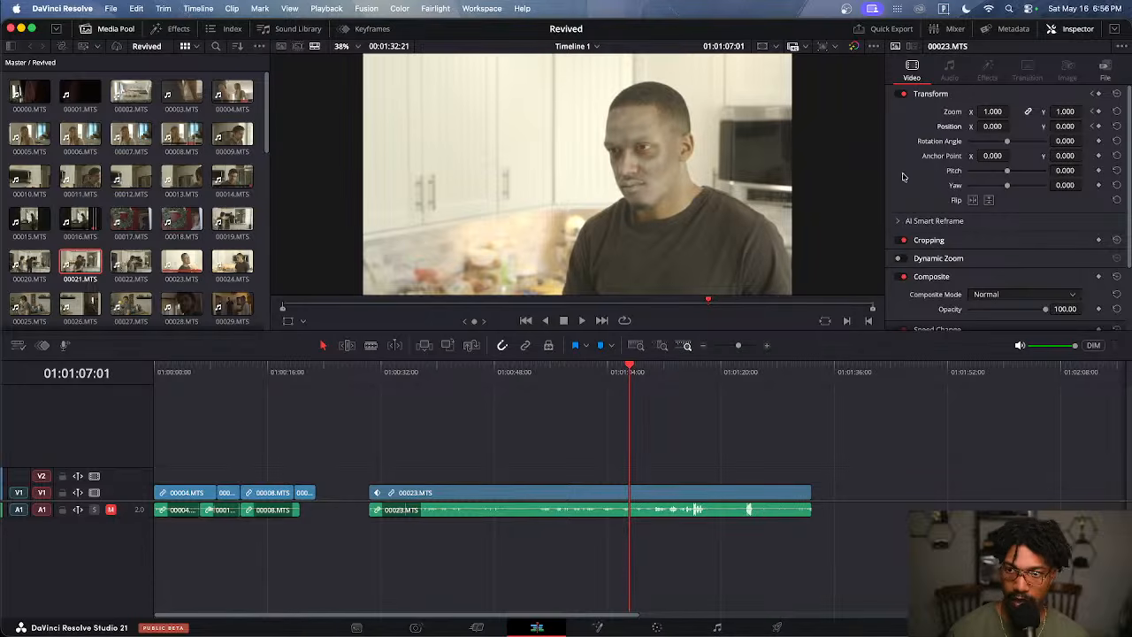
drag(992, 111, 1085, 126)
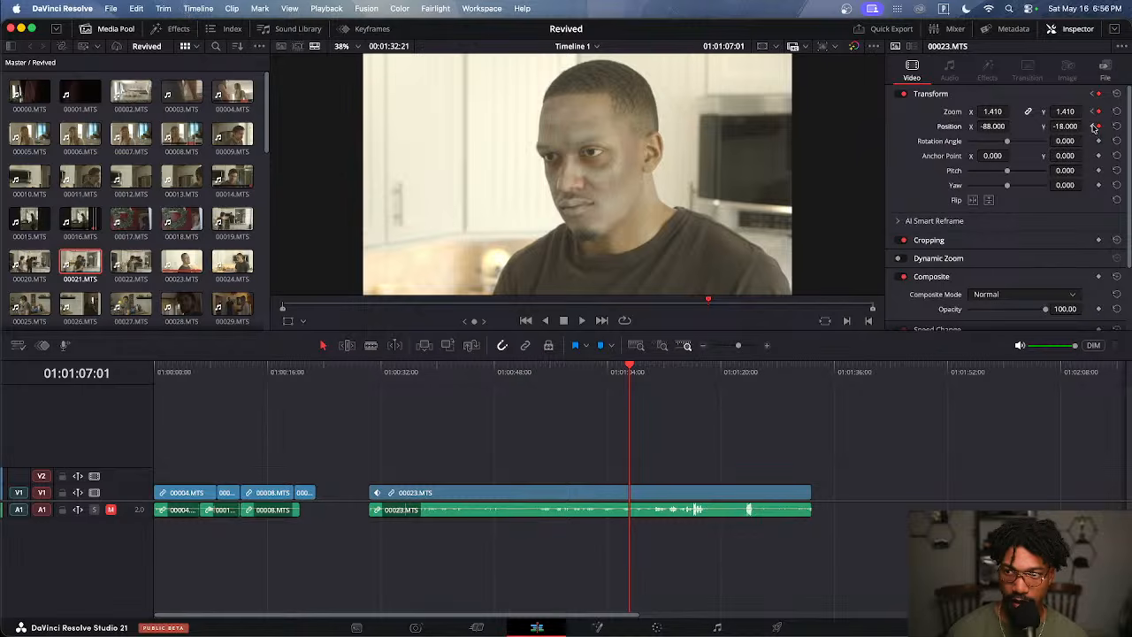
click(1093, 126)
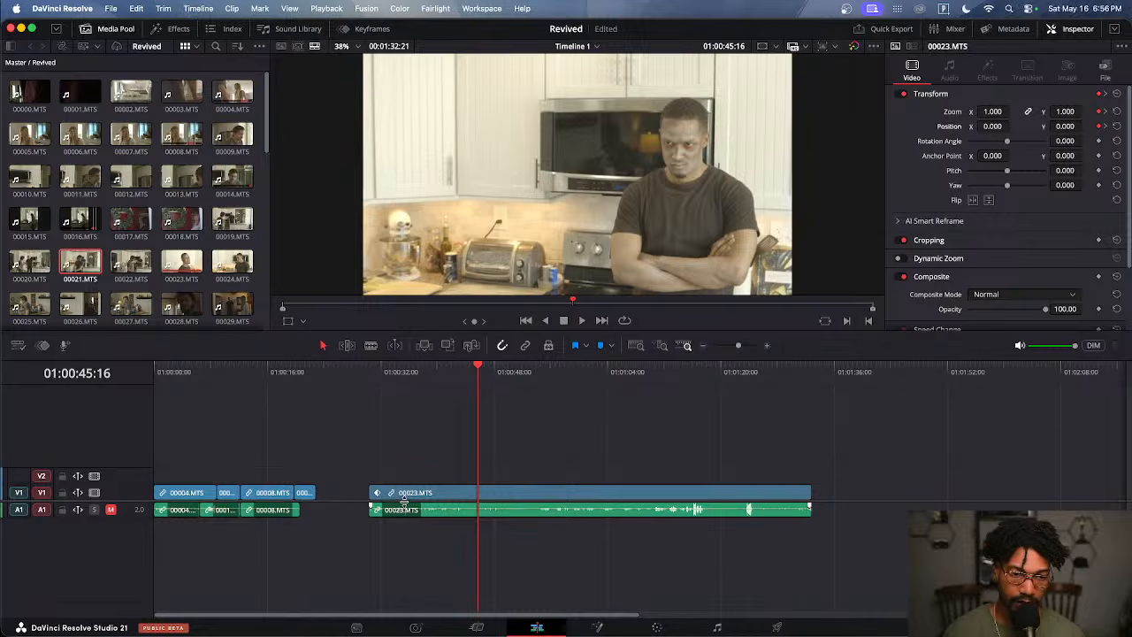
Show the keyframe editor for clip 00023.MTS and look through its list of animatable parameters
click(378, 493)
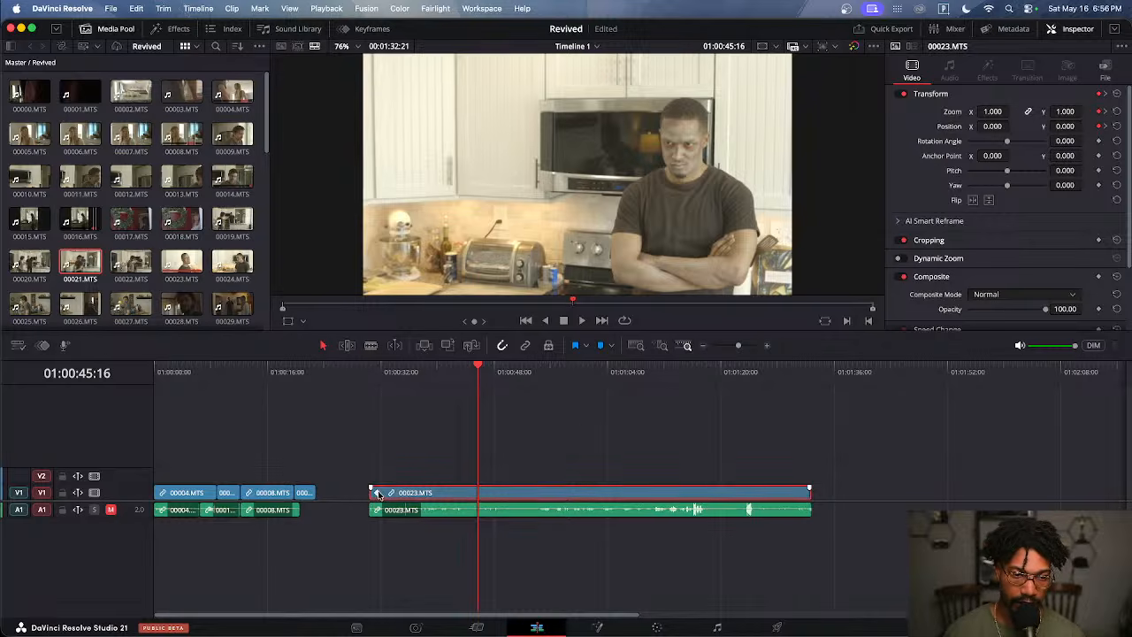
double_click(378, 493)
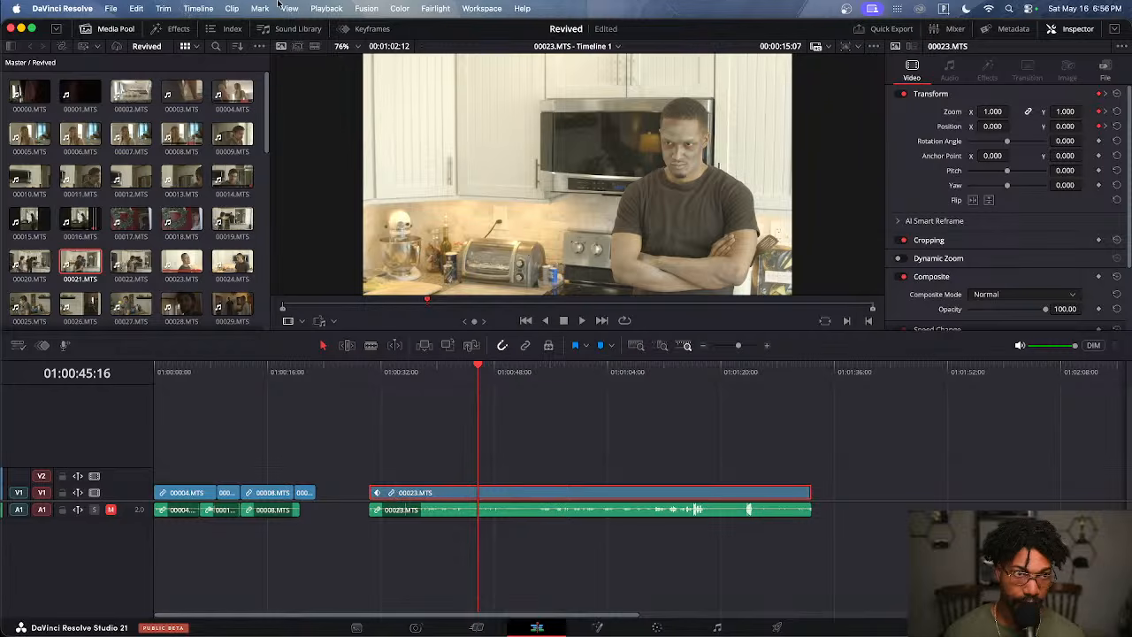
click(358, 30)
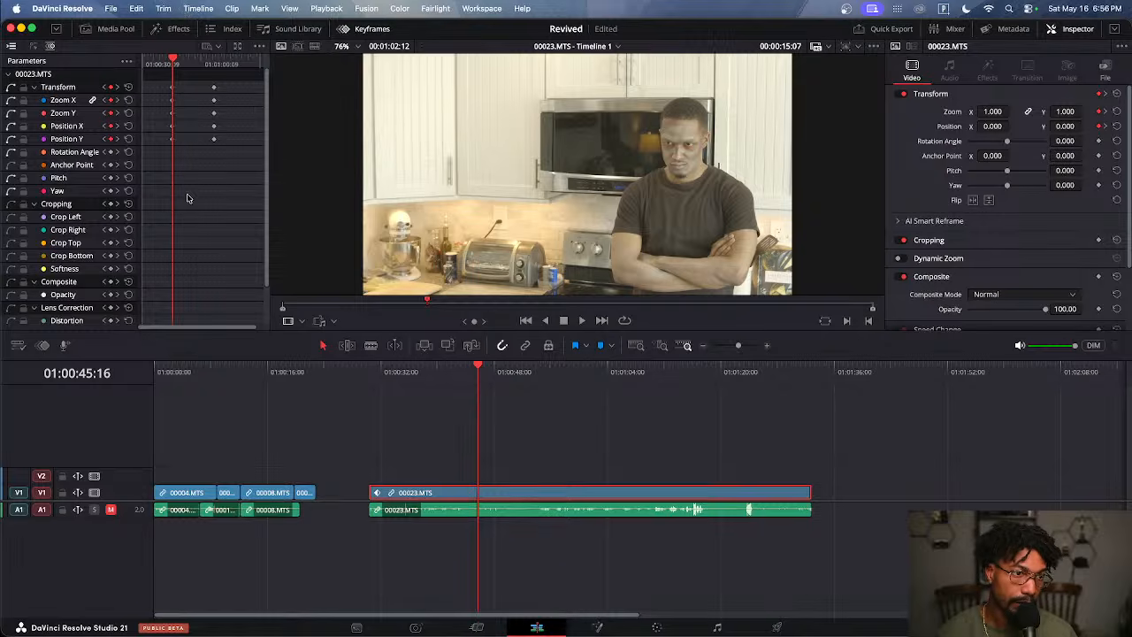
scroll(196, 199, down, 3)
scroll(196, 199, up, 3)
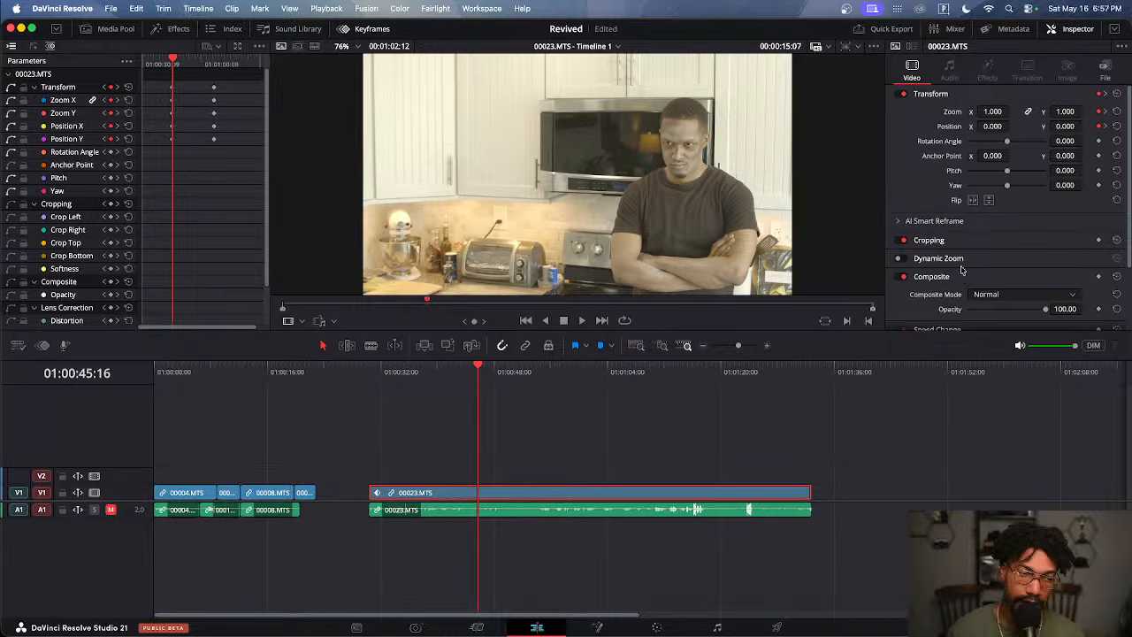
scroll(155, 268, down, 3)
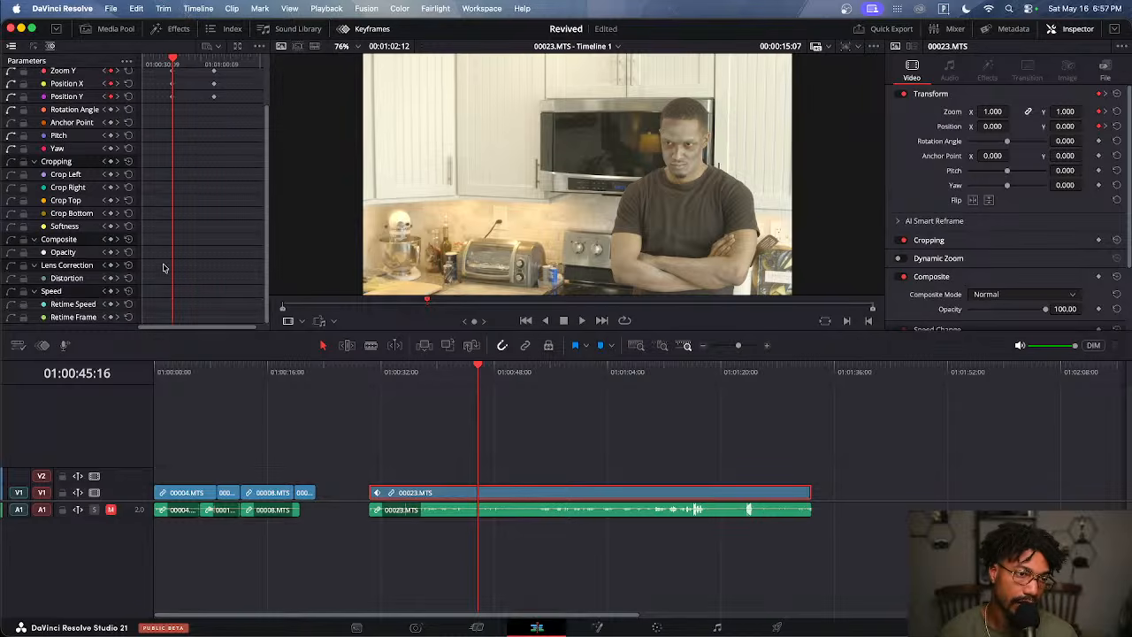
scroll(163, 268, up, 3)
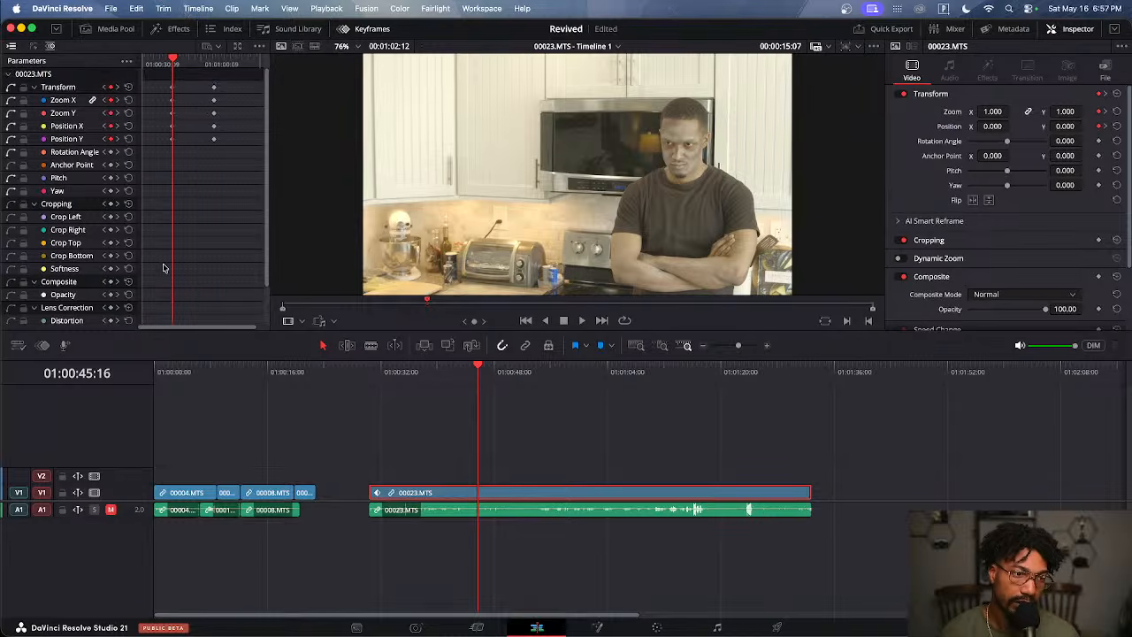
scroll(163, 268, down, 3)
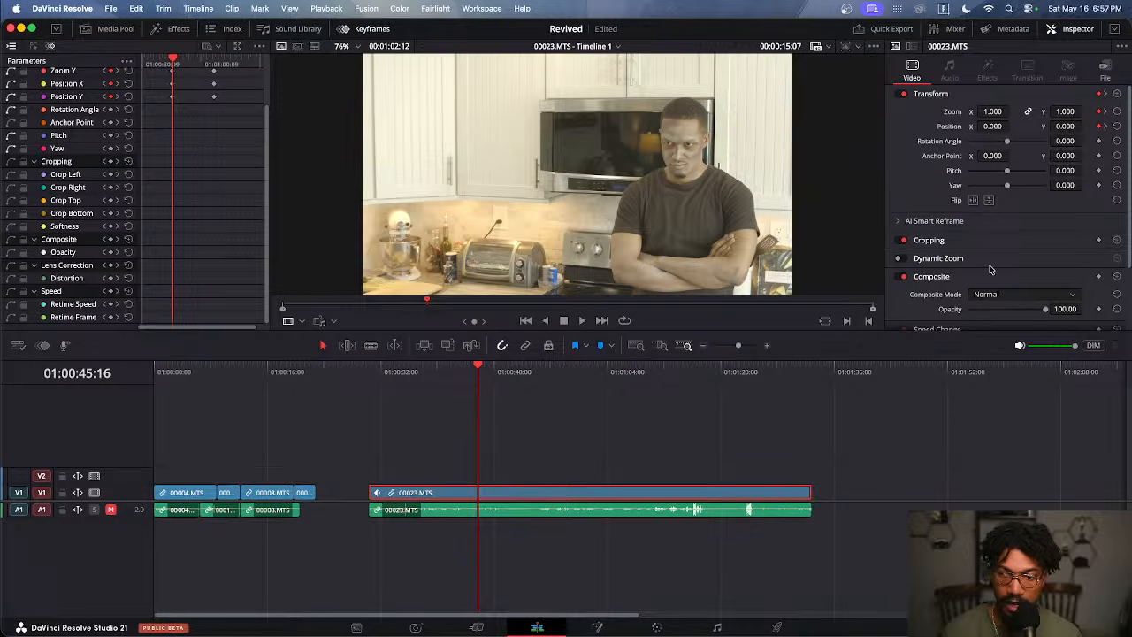
Expand the Speed Change settings of clip 00023.MTS
scroll(972, 282, down, 3)
click(950, 262)
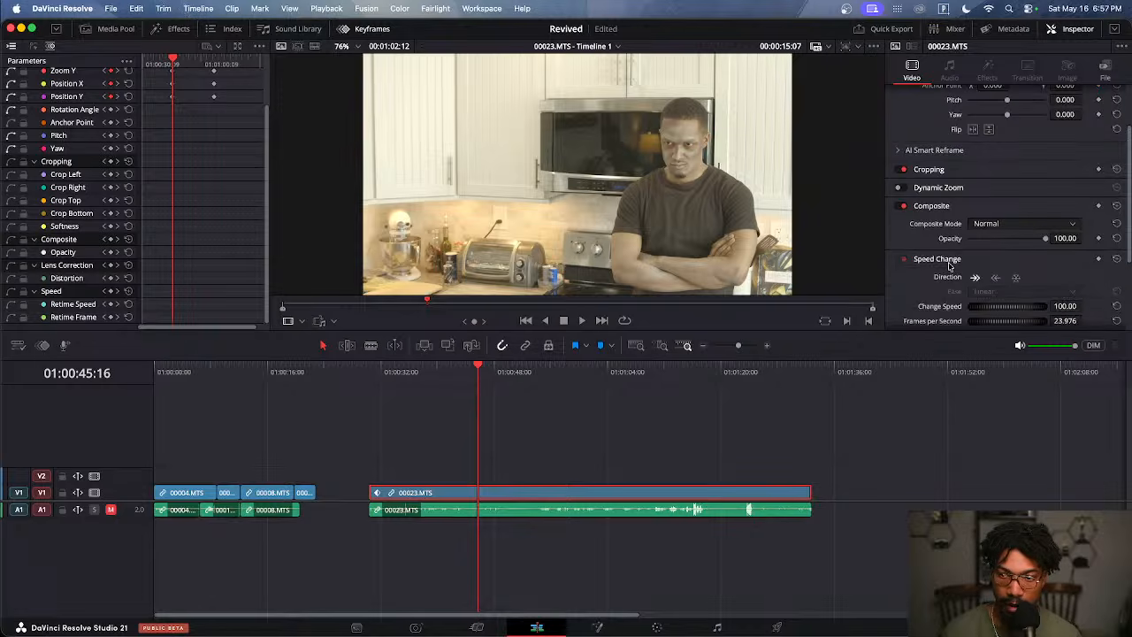
scroll(923, 296, up, 2)
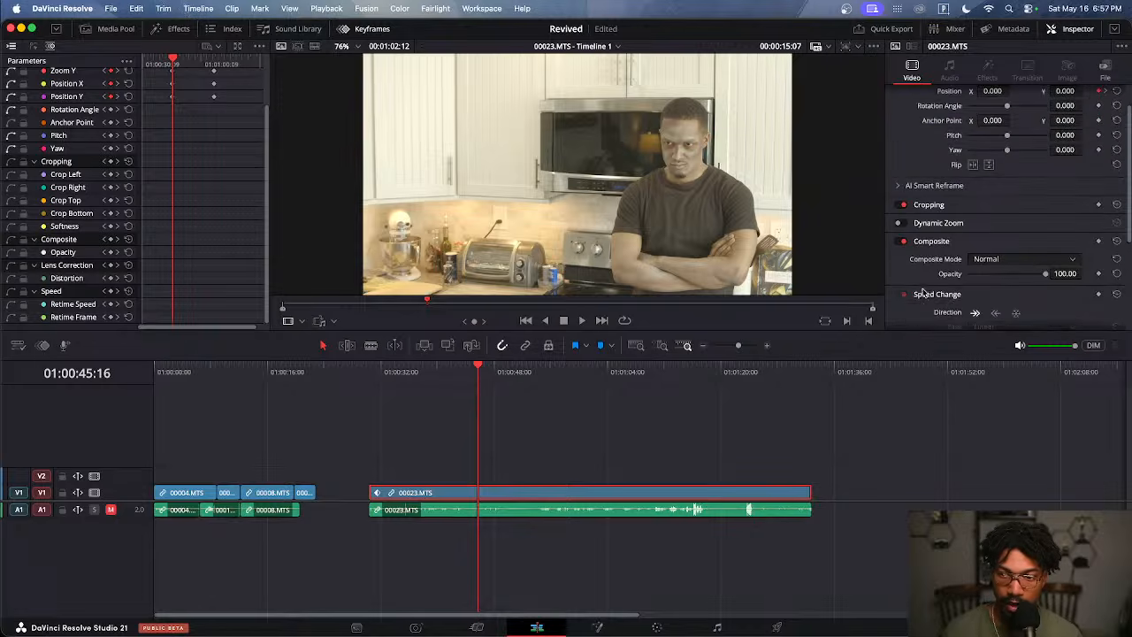
Play the timeline from the first keyframe to past the second to preview the zoom and position animation
click(497, 452)
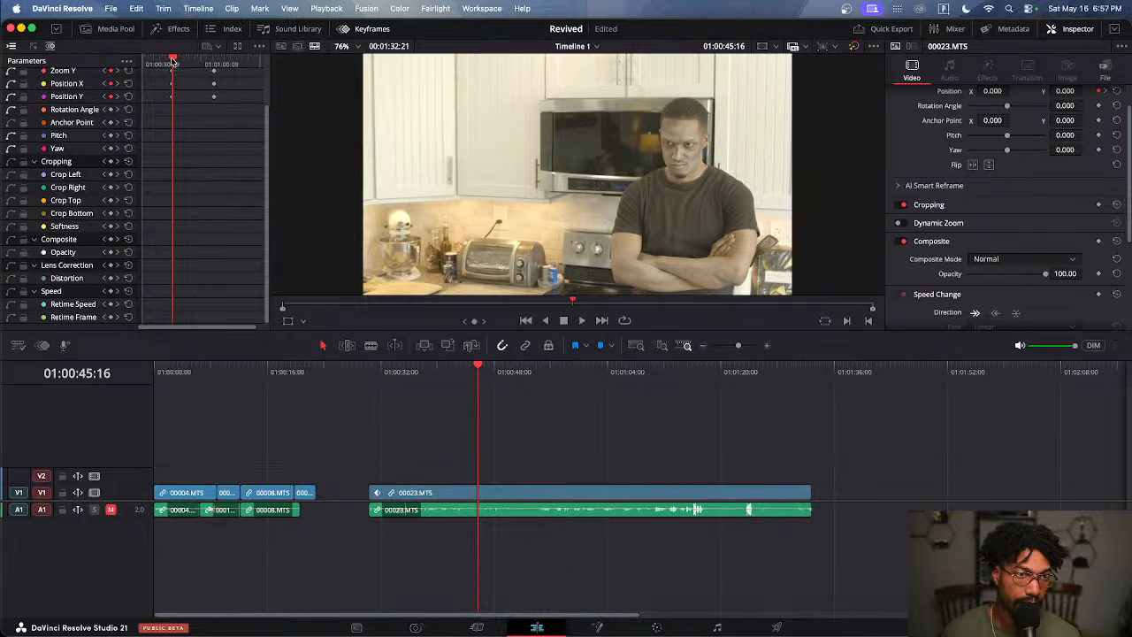
scroll(239, 179, up, 3)
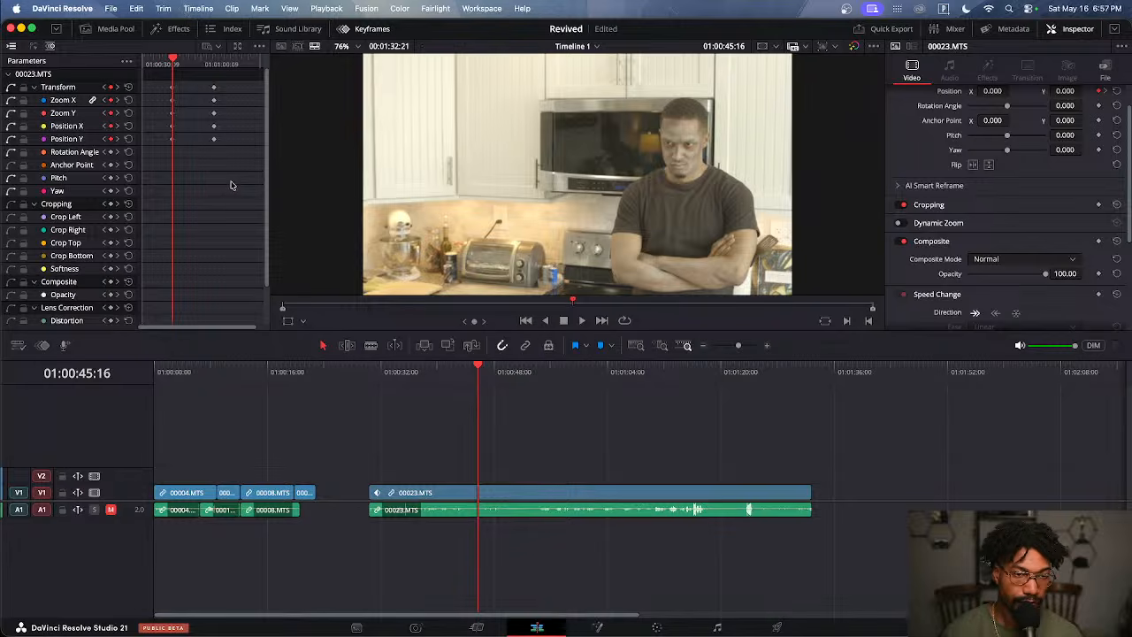
key(space)
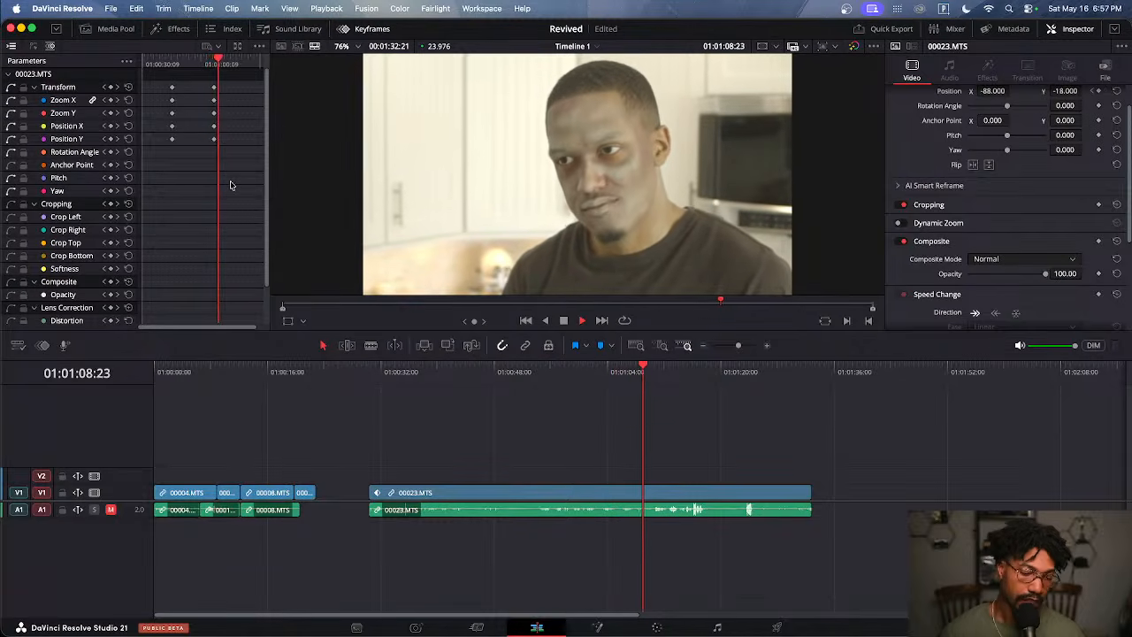
key(space)
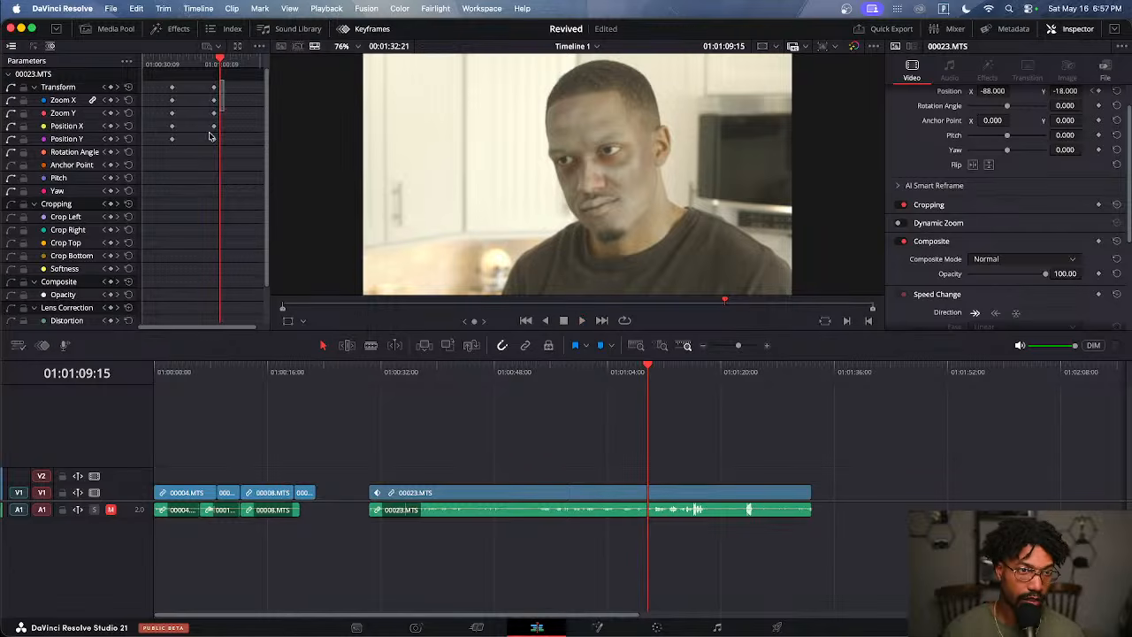
Move the first set of Transform keyframes slightly earlier and the second set to the playhead at 01:01:09:15
drag(225, 80, 172, 140)
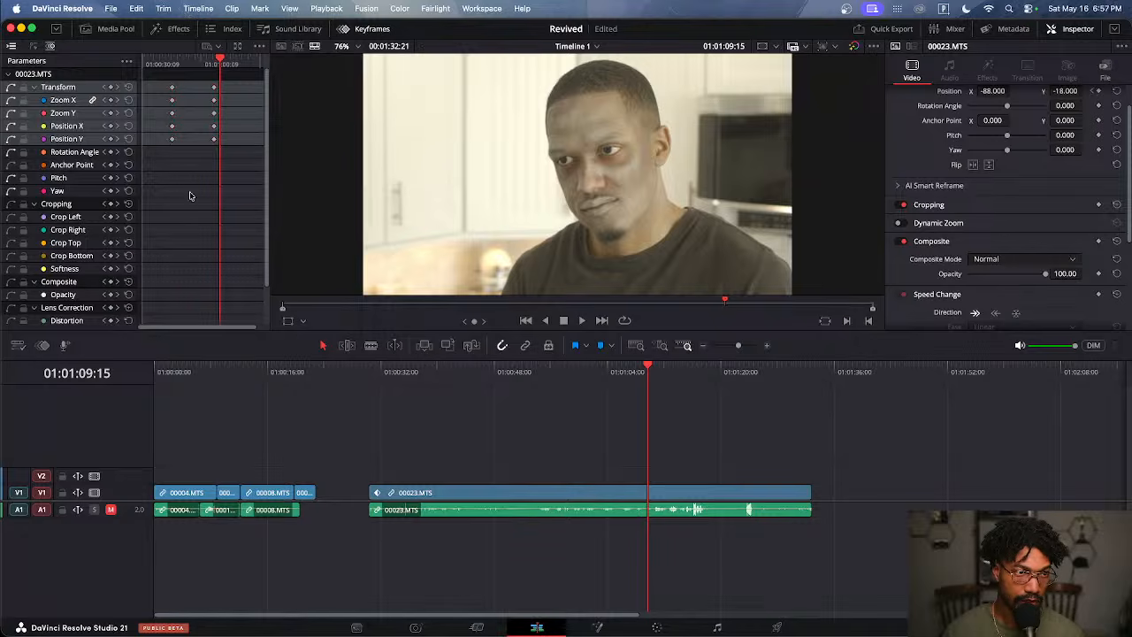
click(11, 88)
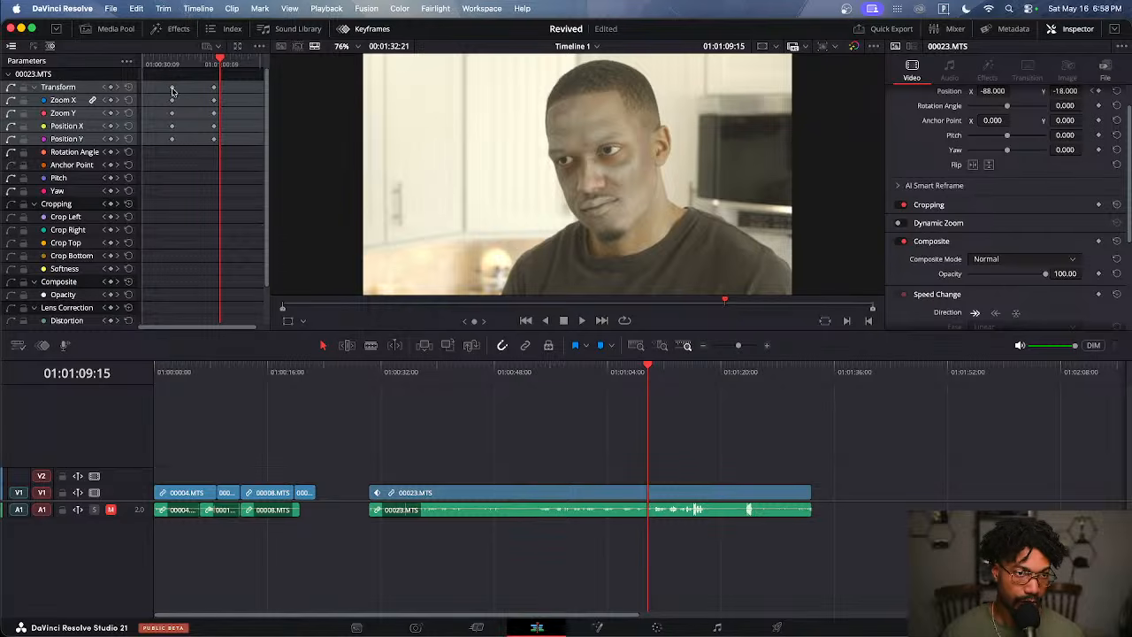
drag(172, 89, 220, 90)
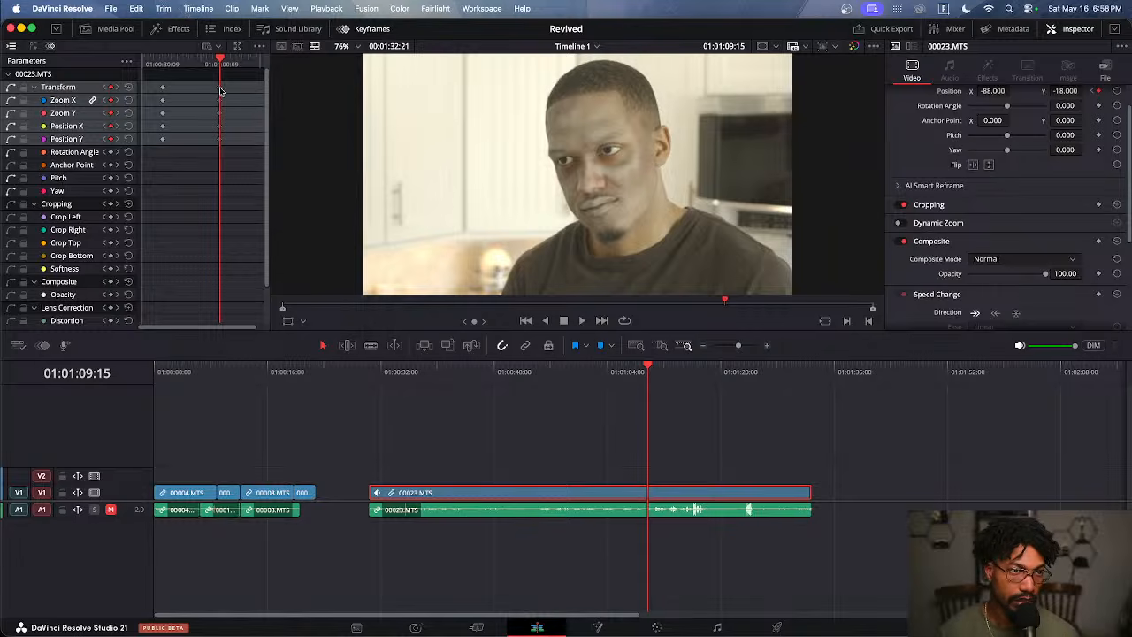
Display the Transform keyframes as curves, hide the Inspector, and widen the keyframe editor
click(34, 46)
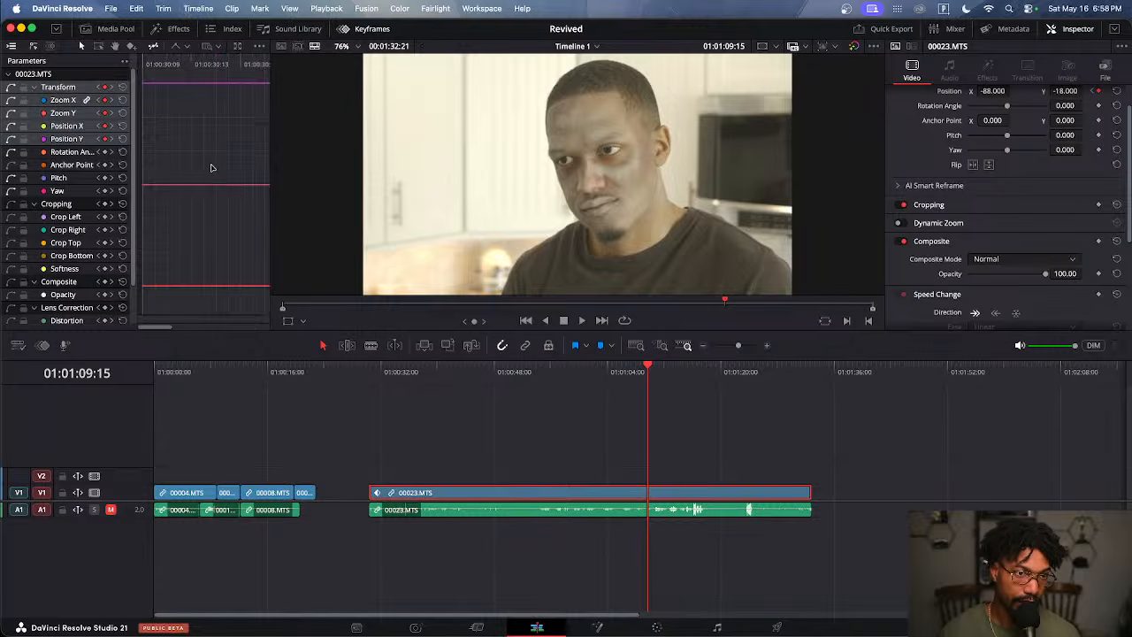
scroll(210, 167, down, 8)
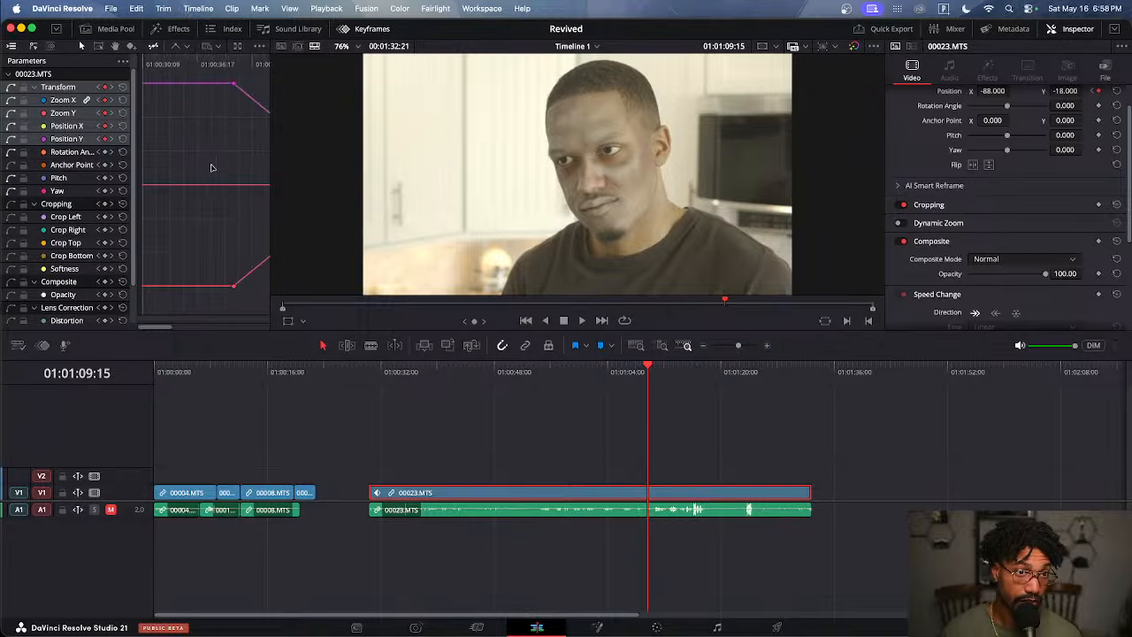
scroll(211, 167, down, 2)
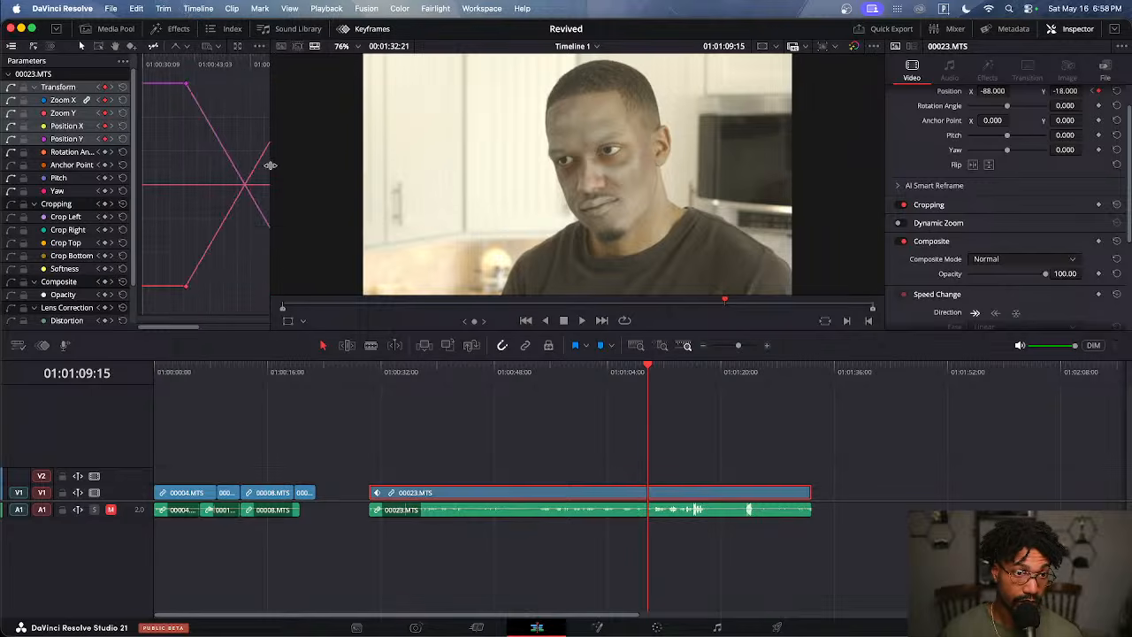
drag(271, 165, 378, 169)
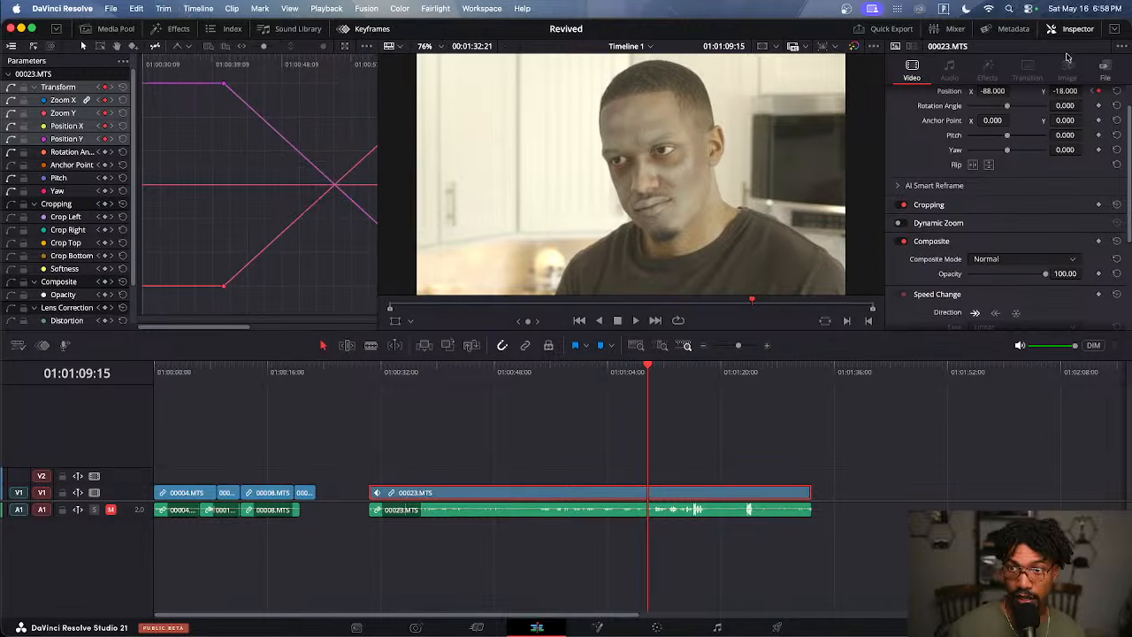
click(1080, 30)
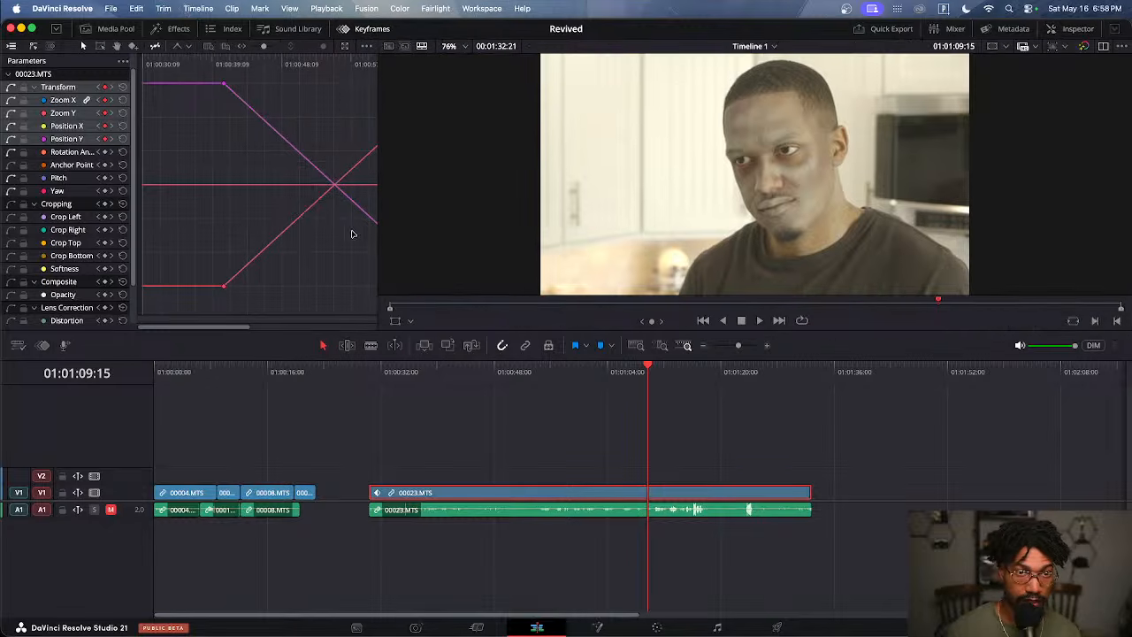
drag(377, 221, 510, 220)
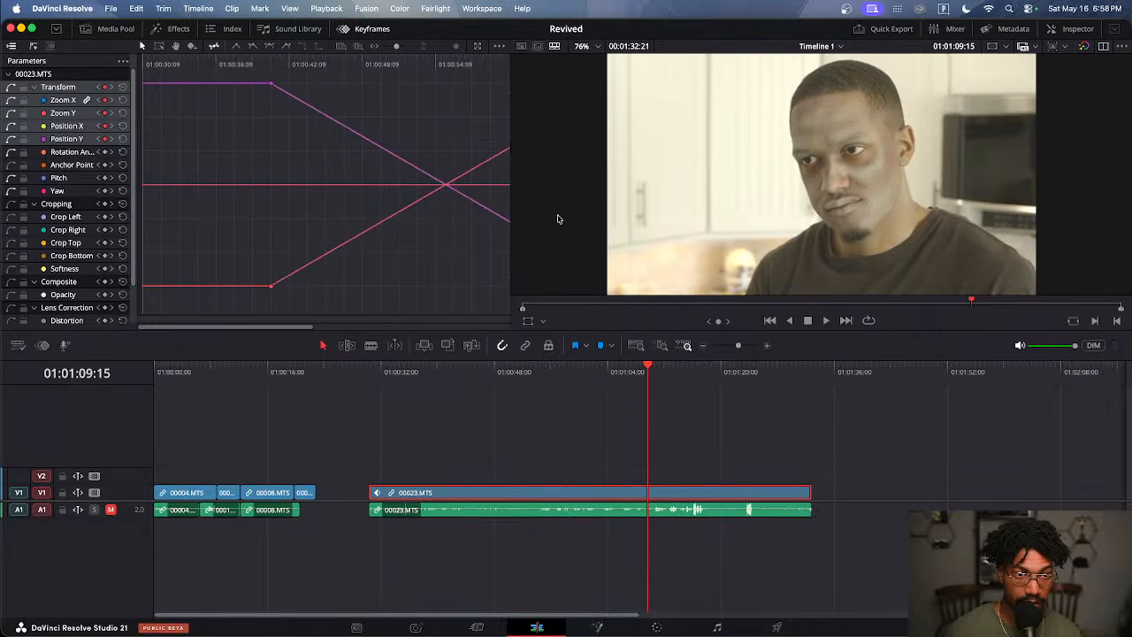
Bring both Transform keyframe sets into view and try to move the first Position keyframe on its curve, undoing the change
scroll(361, 195, down, 3)
scroll(362, 195, right, 5)
scroll(361, 194, up, 1)
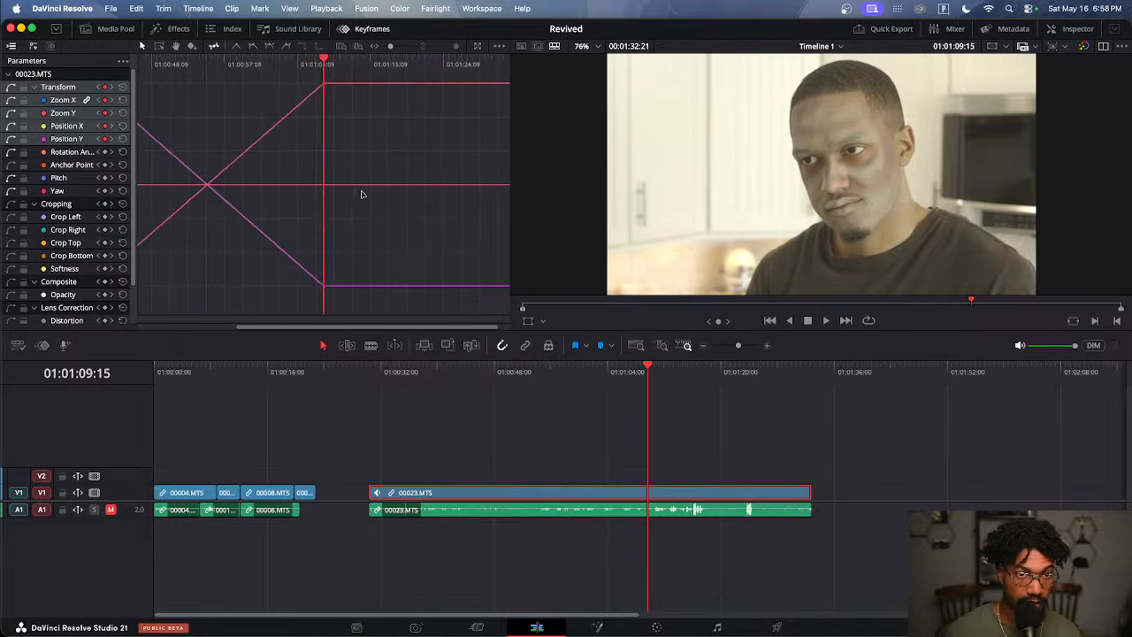
scroll(309, 278, down, 2)
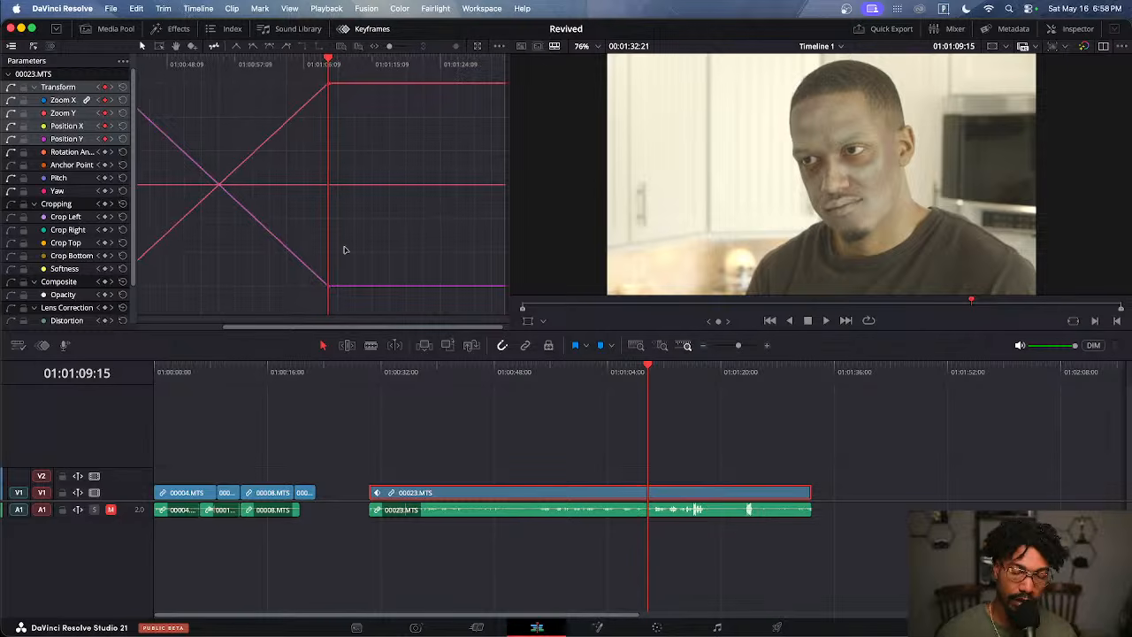
scroll(345, 250, down, 2)
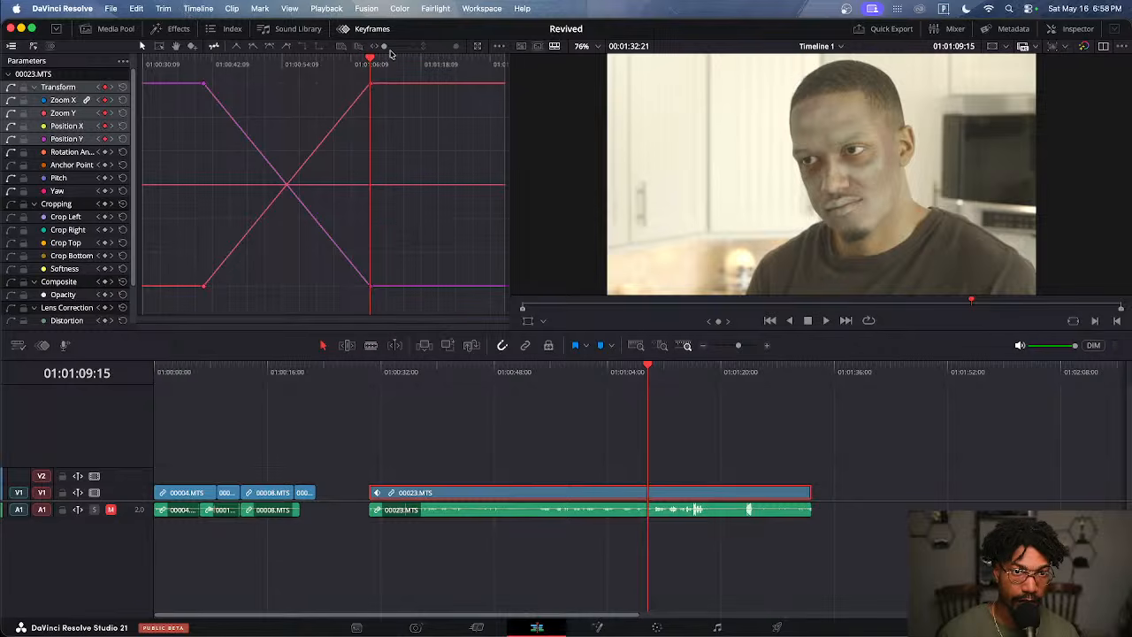
mouse_move(384, 48)
mouse_down()
mouse_move(403, 49)
mouse_move(383, 51)
mouse_up()
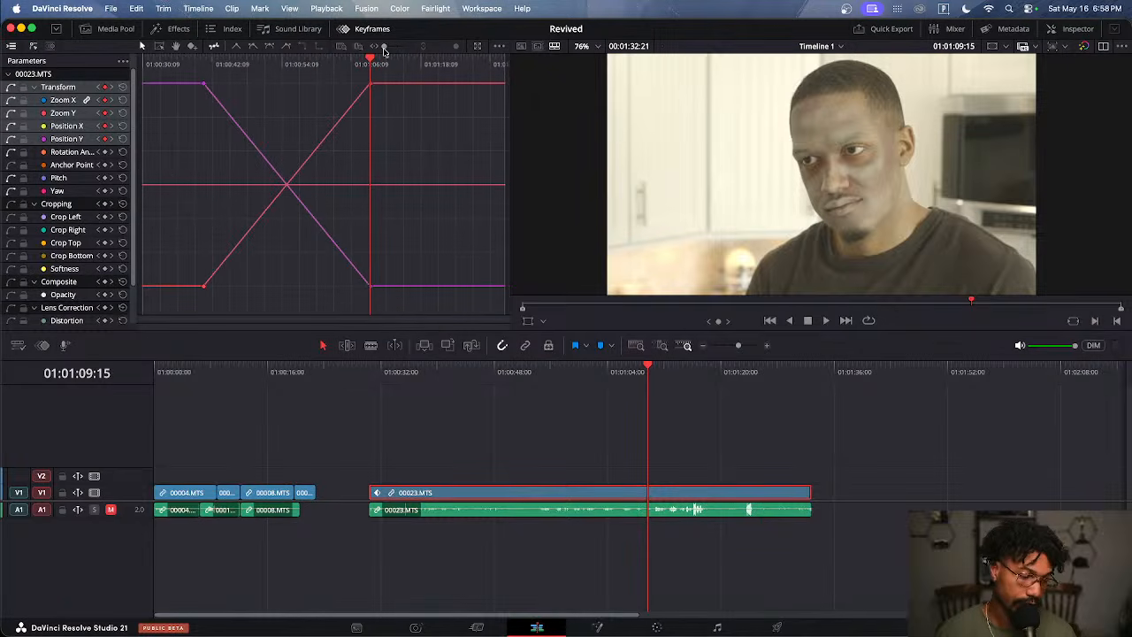
click(204, 85)
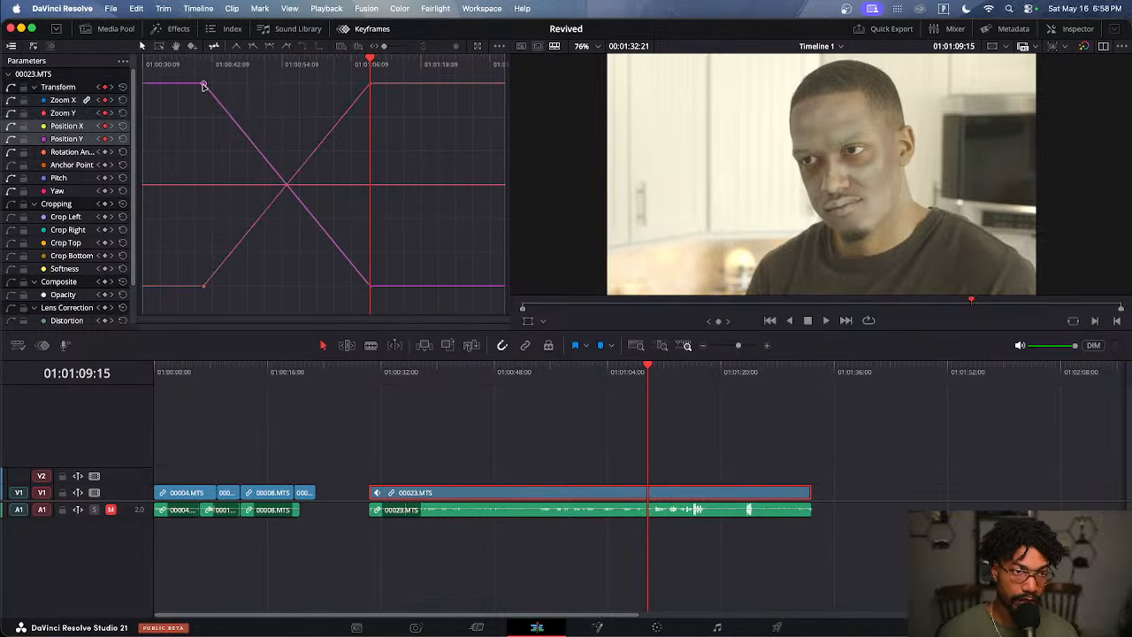
drag(205, 85, 204, 89)
key(super+z)
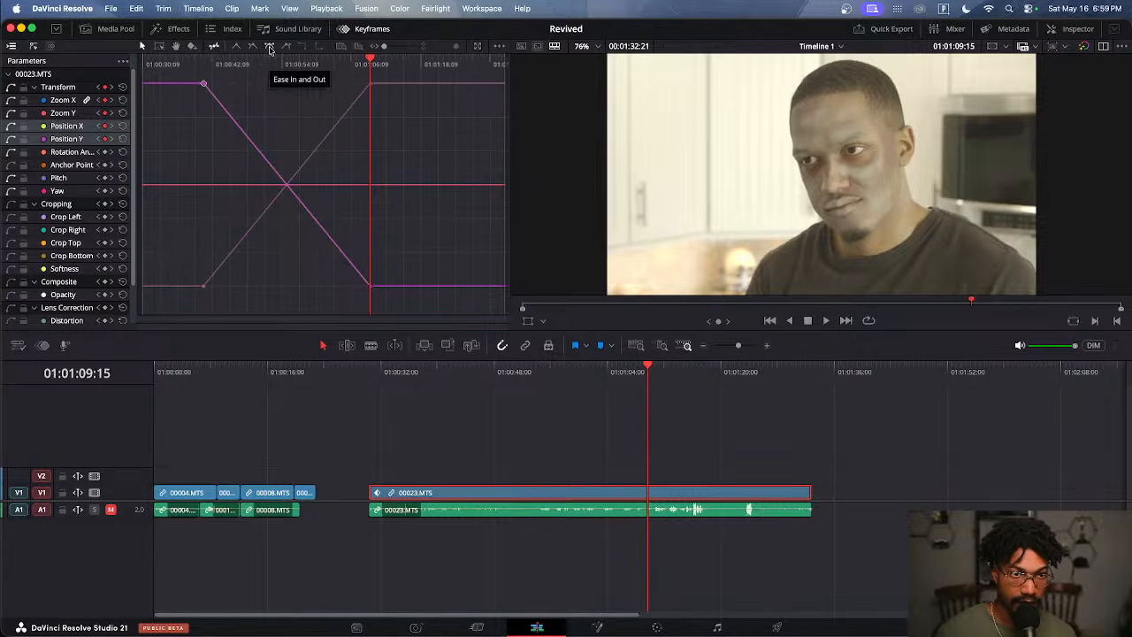
Place the playhead at the first keyframe, select all Zoom and Position keyframes, and apply Ease In and Out to them
click(266, 93)
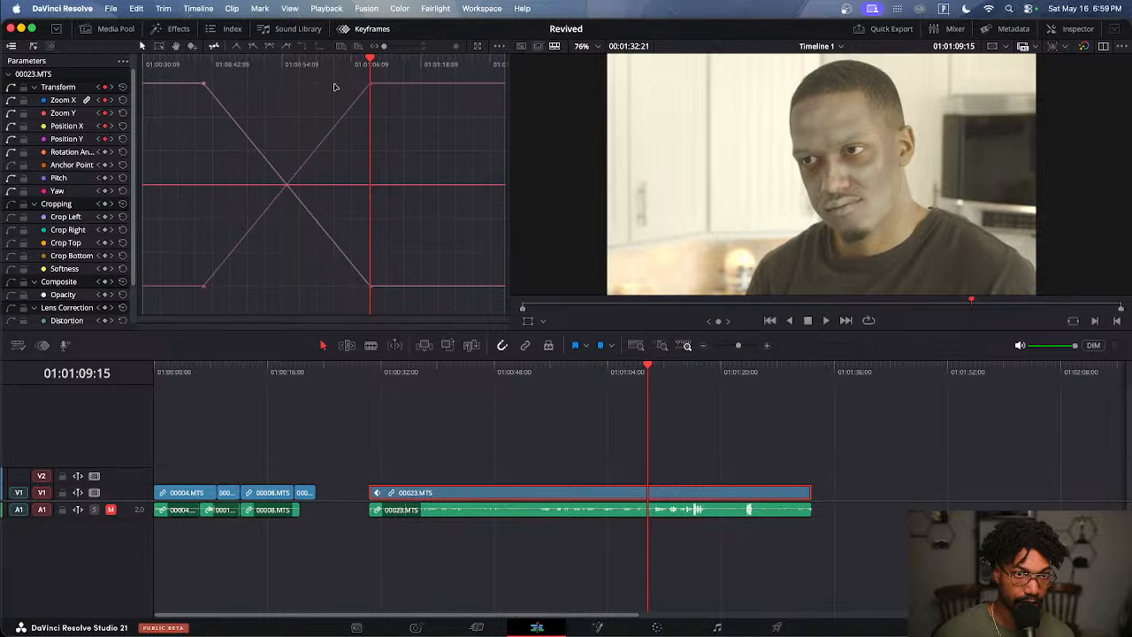
drag(175, 68, 200, 126)
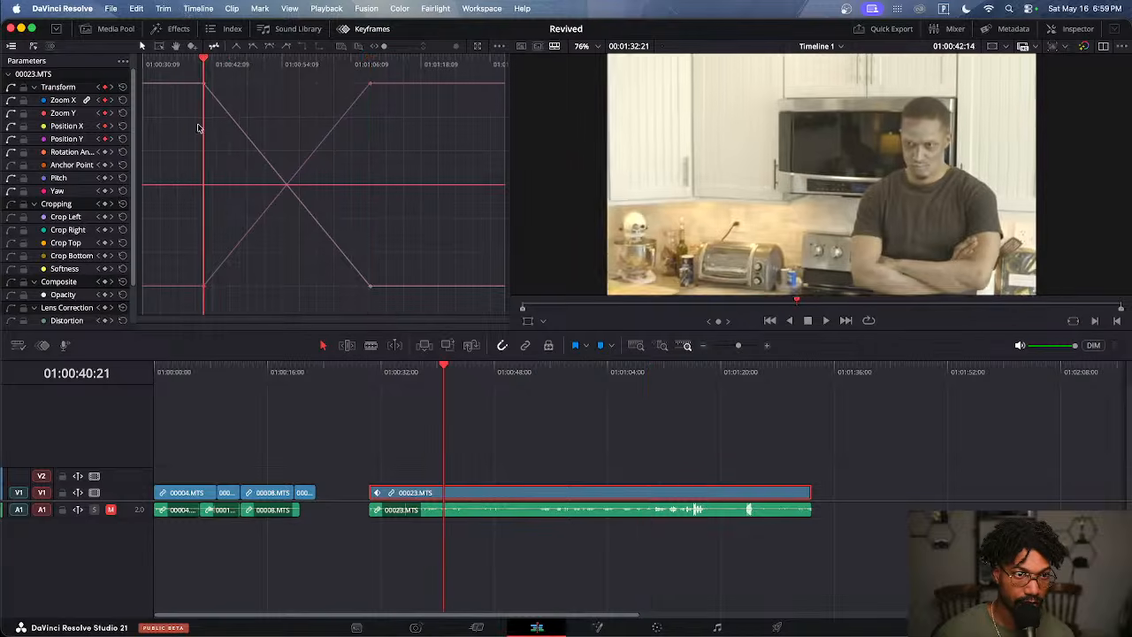
drag(173, 77, 439, 297)
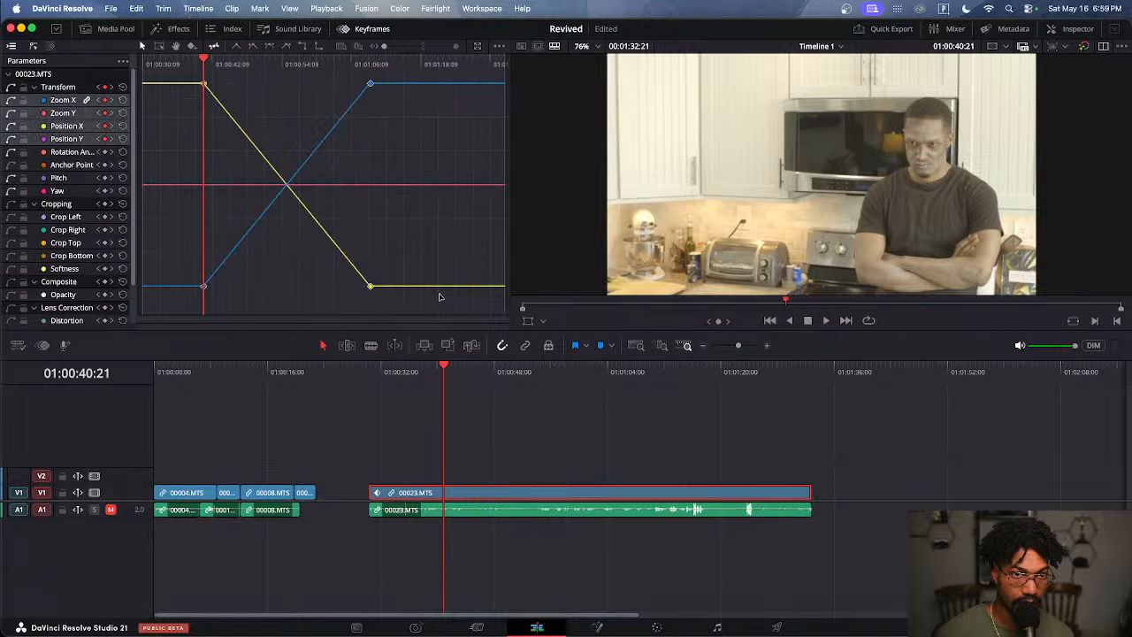
click(272, 45)
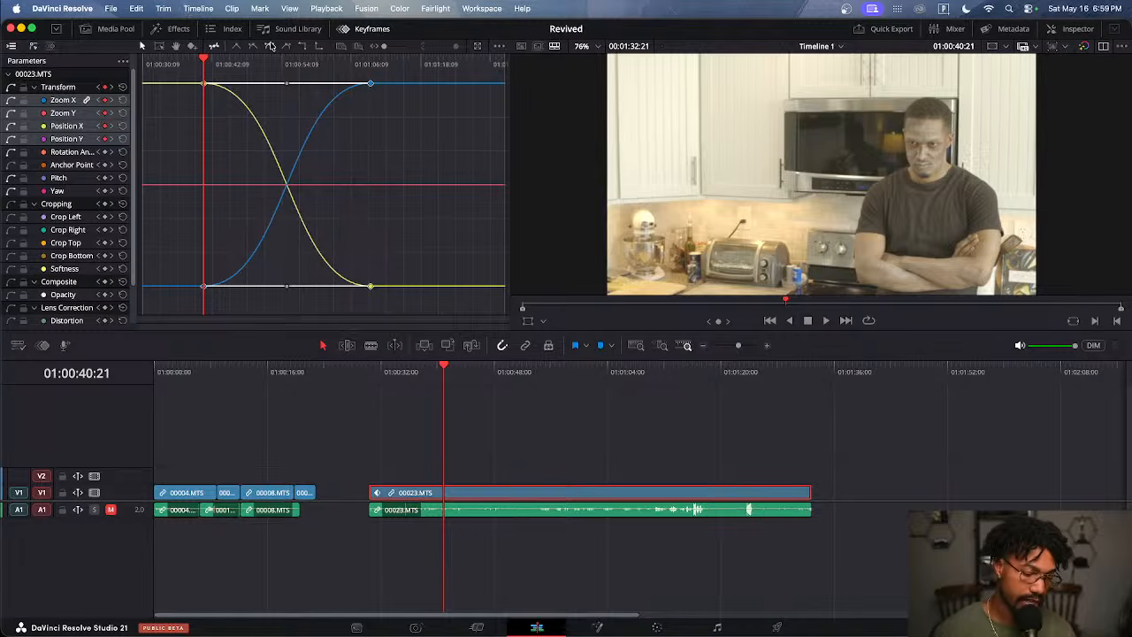
key(super+z)
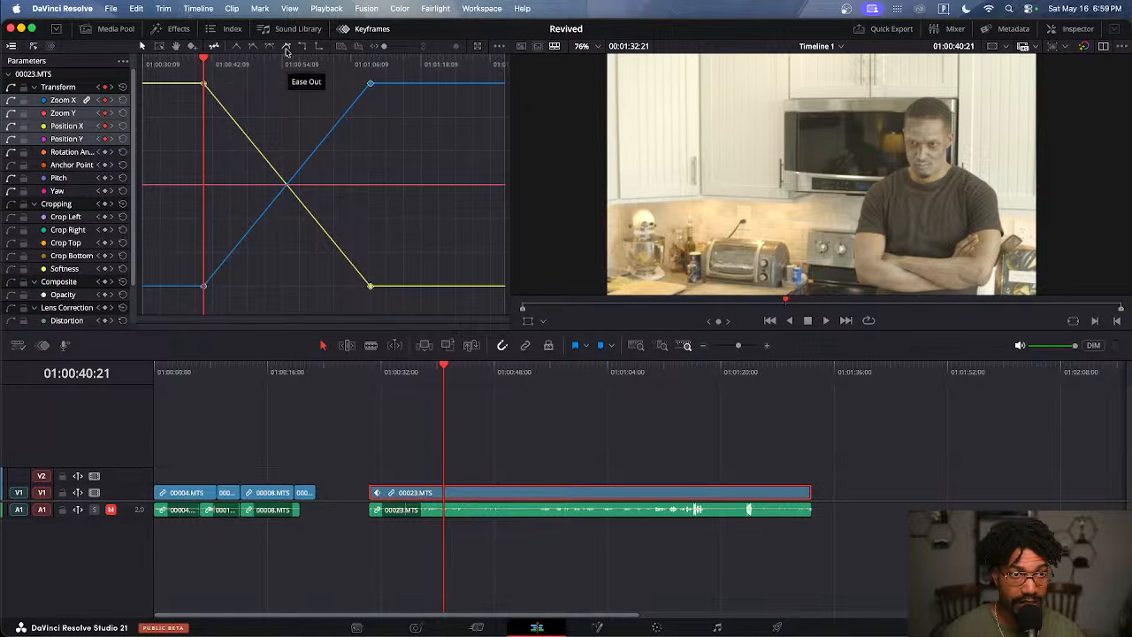
click(270, 48)
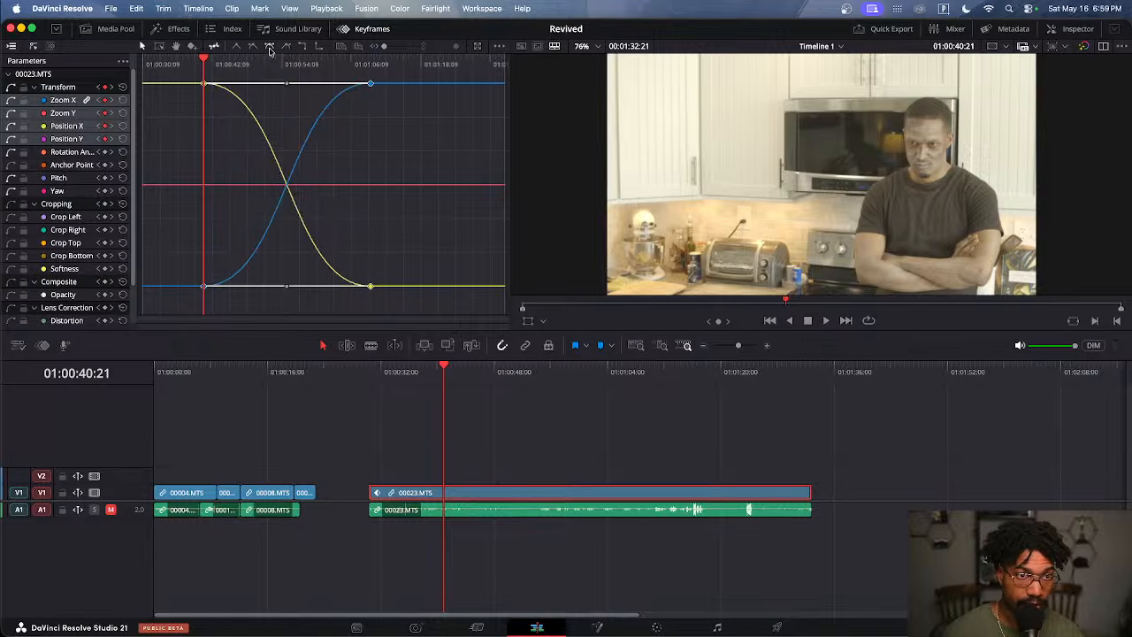
Bend the start of the Position X curve by pulling the first keyframe's ease handle slightly down and further out
drag(286, 84, 203, 102)
click(204, 85)
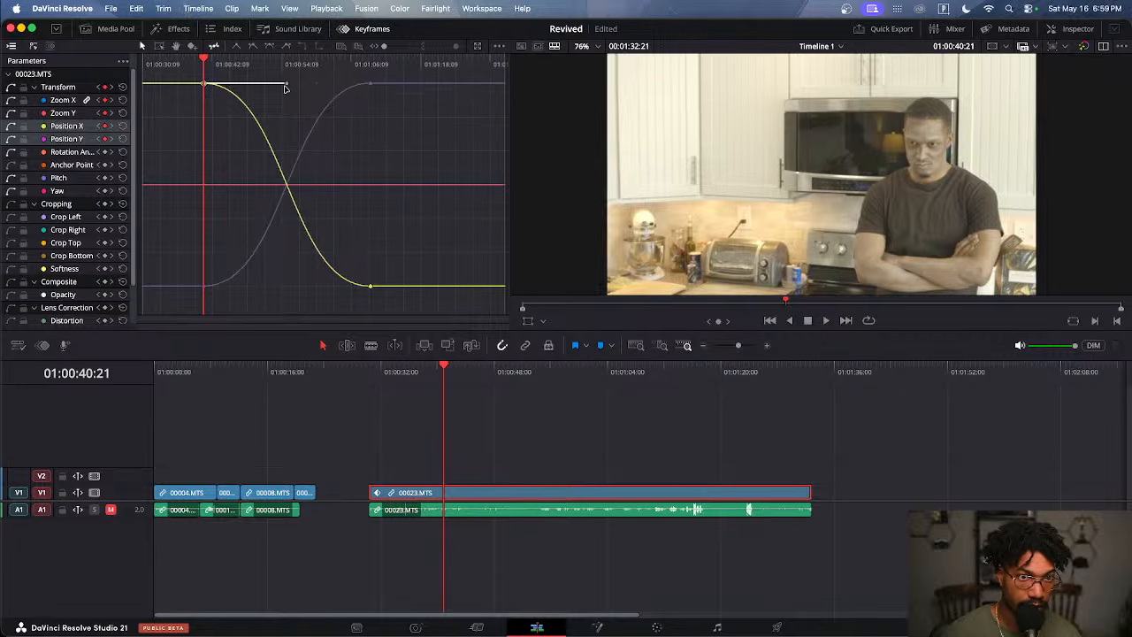
mouse_move(286, 87)
mouse_down()
mouse_move(263, 77)
mouse_move(260, 115)
mouse_move(303, 96)
mouse_up()
Play clip 00023.MTS from the first Transform keyframe to preview the eased zoom and position animation
click(379, 376)
key(space)
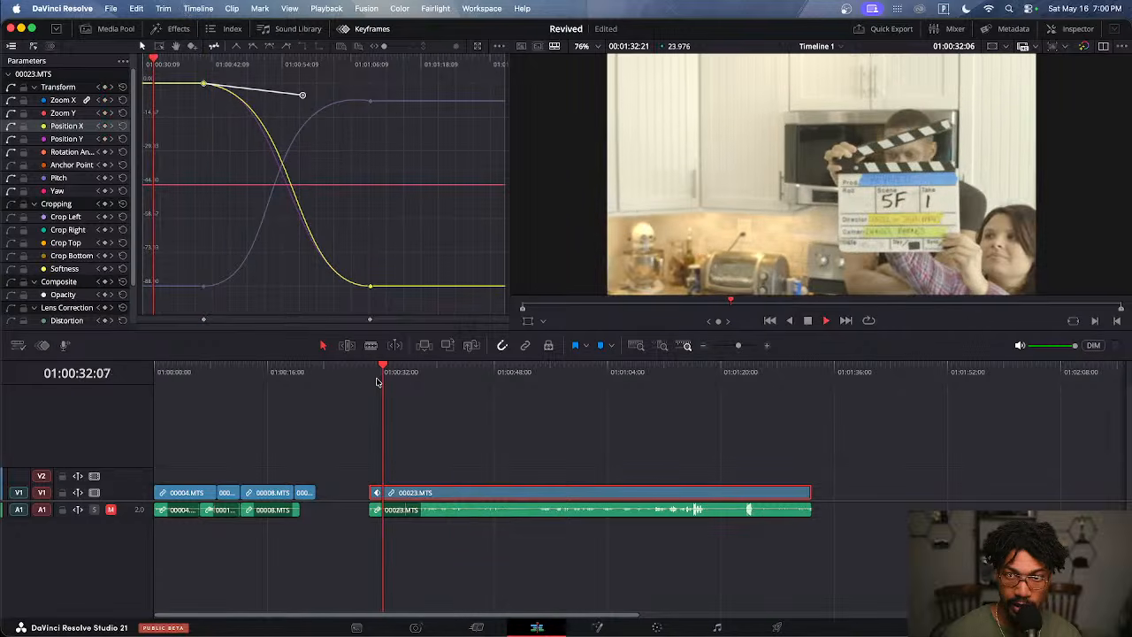
drag(376, 382, 444, 379)
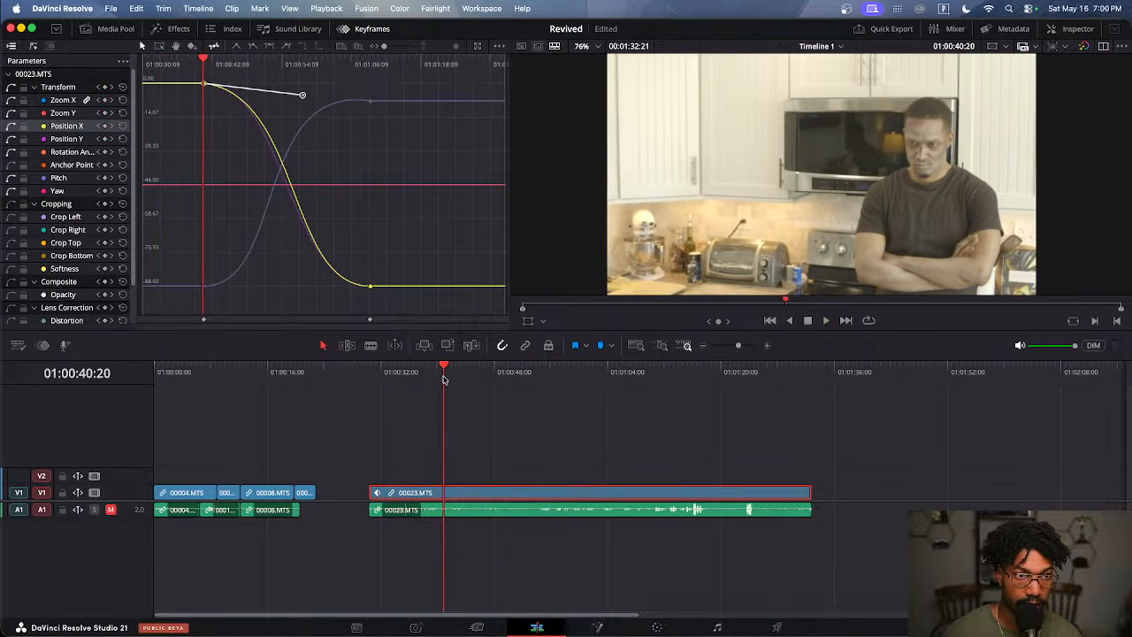
key(space)
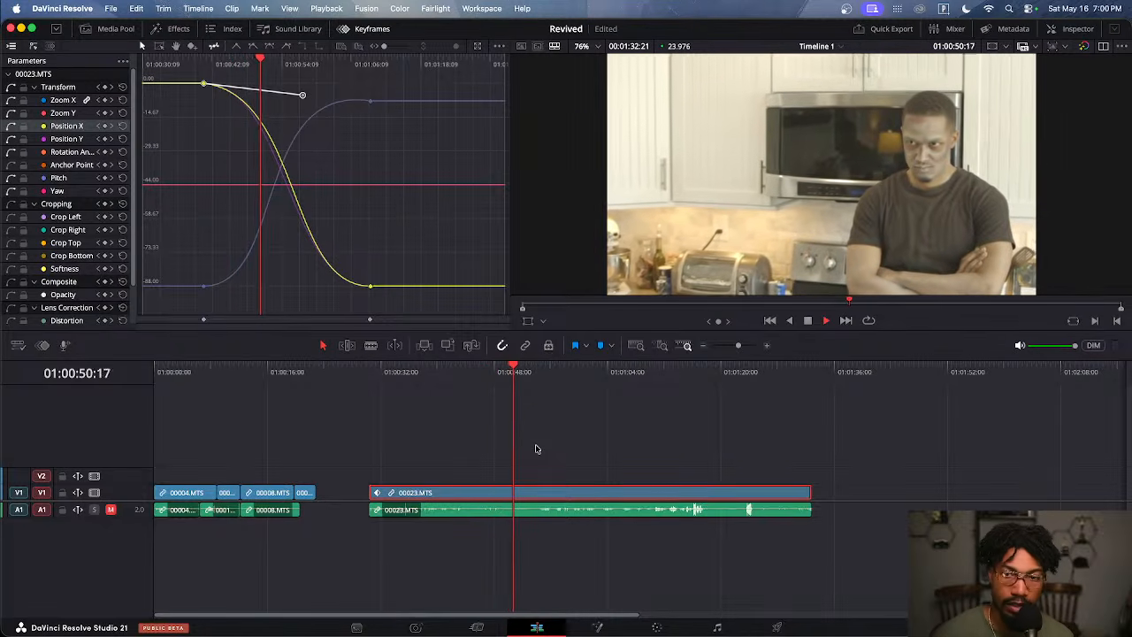
key(space)
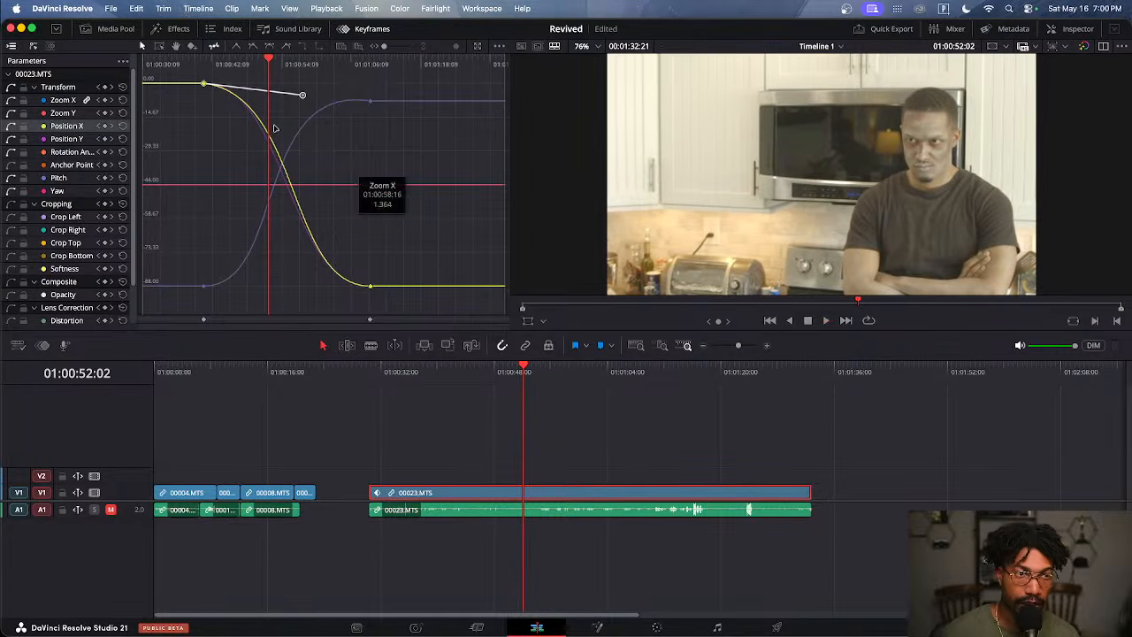
Hide the keyframe editor, show the Inspector, and reset all Transform settings and keyframes of clip 00023.MTS
click(350, 29)
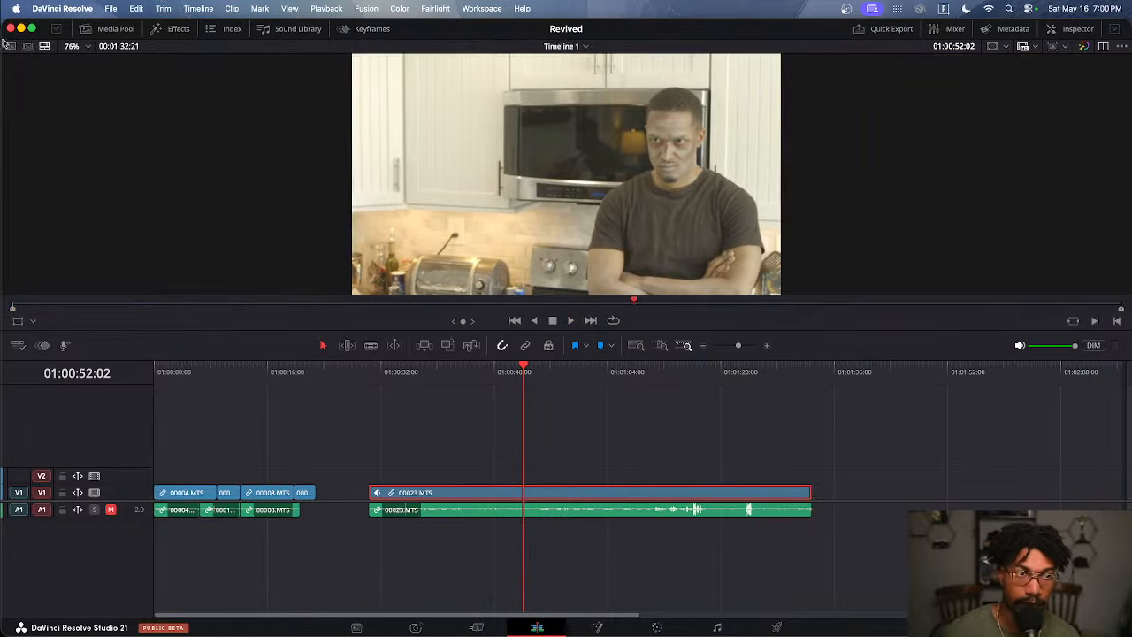
click(110, 28)
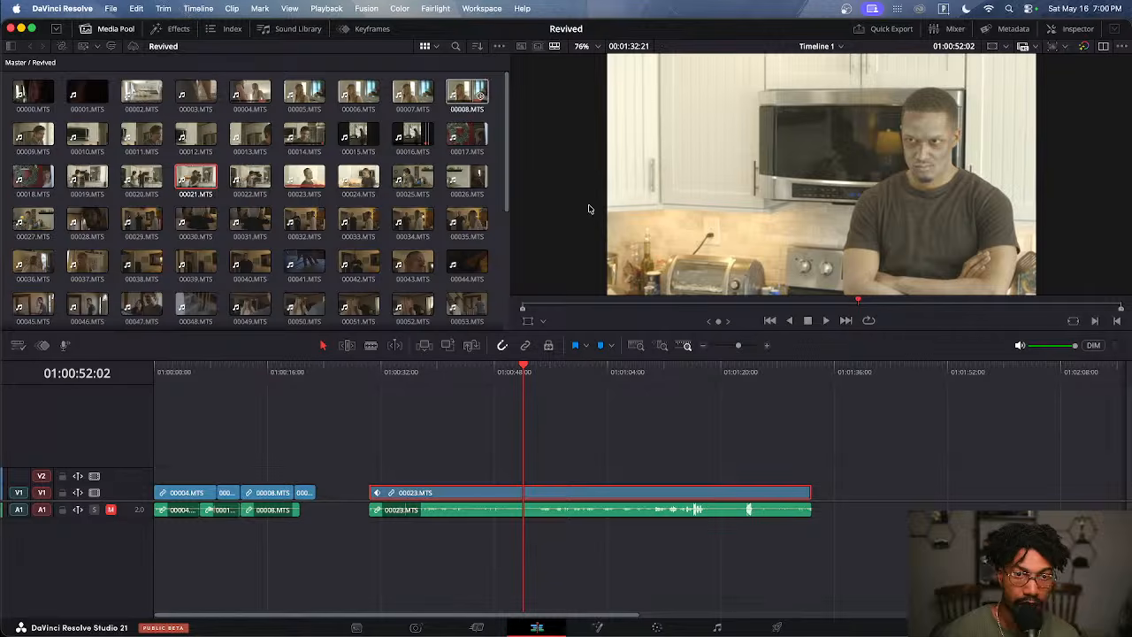
click(113, 28)
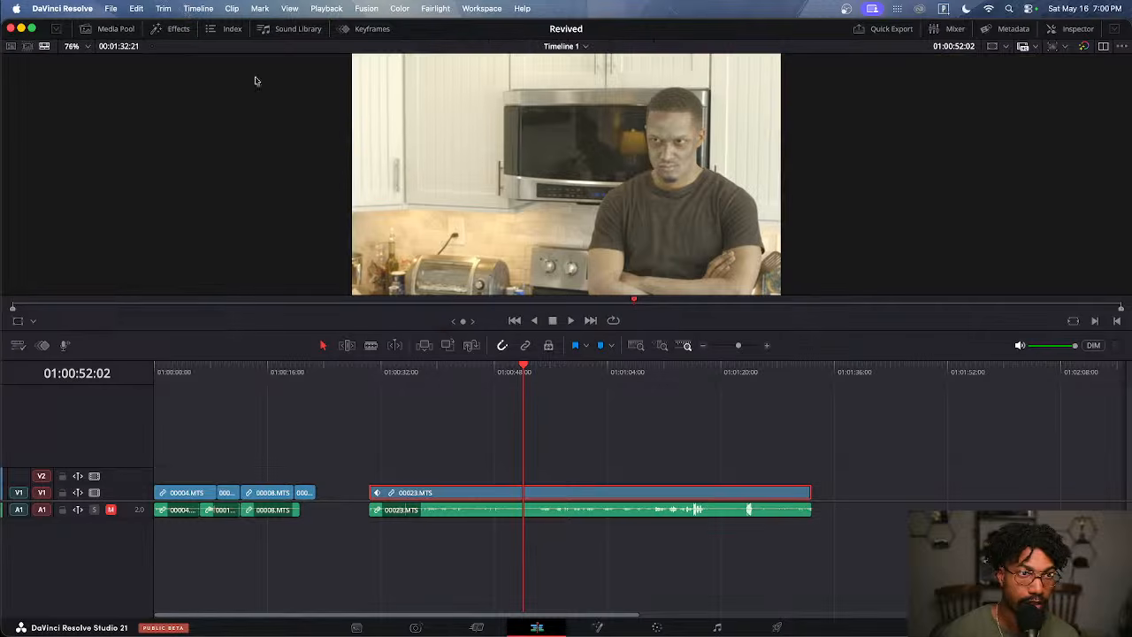
click(1065, 30)
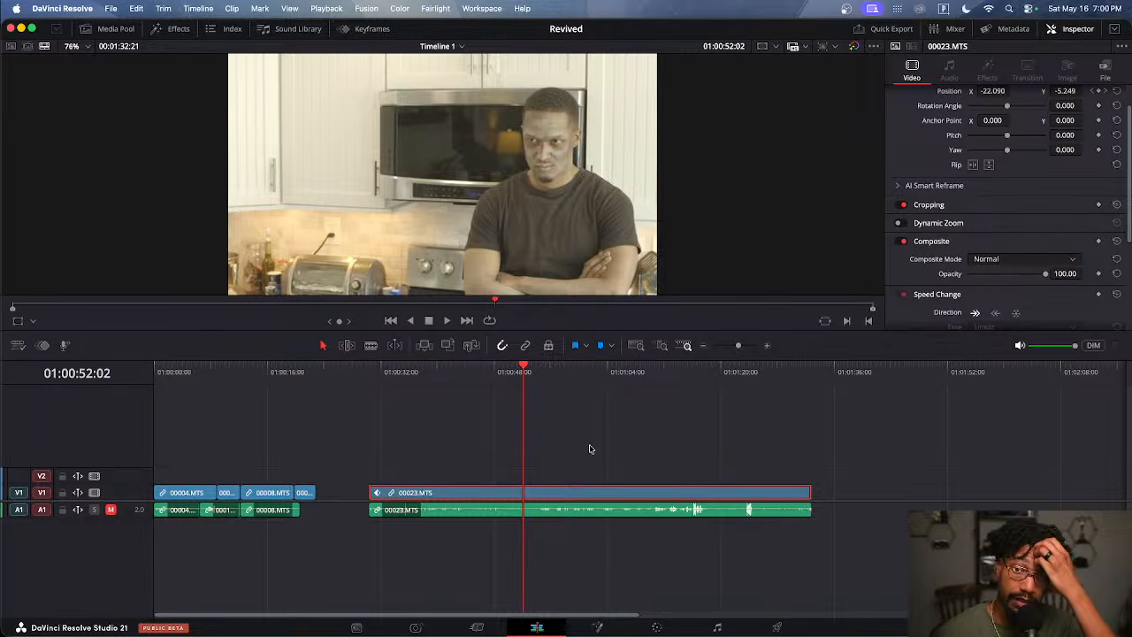
scroll(928, 256, up, 1)
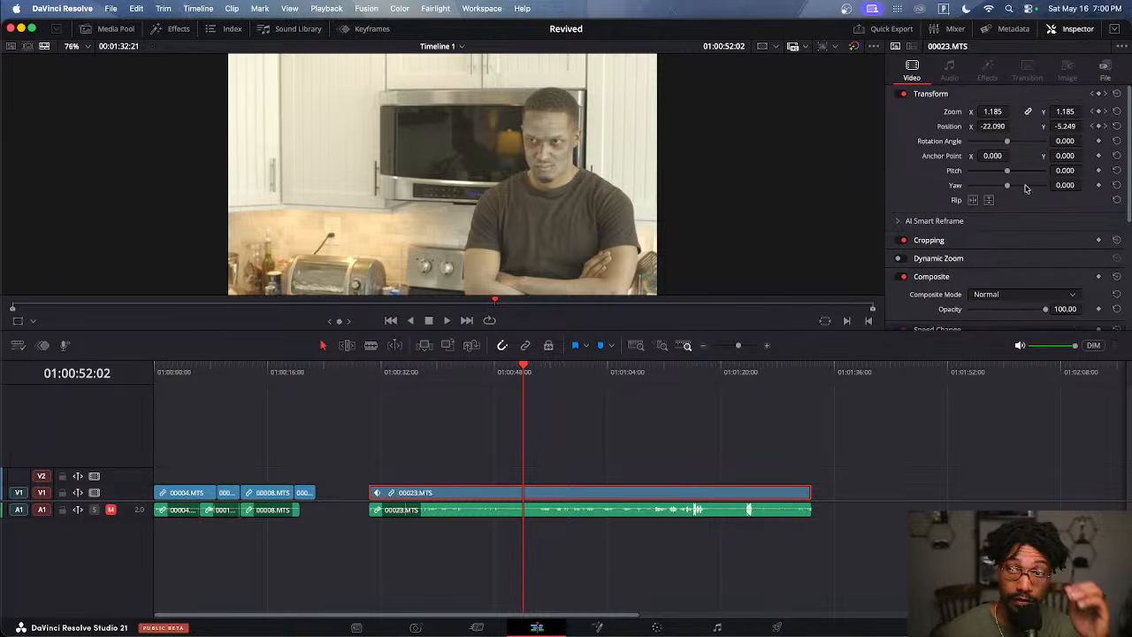
click(1117, 93)
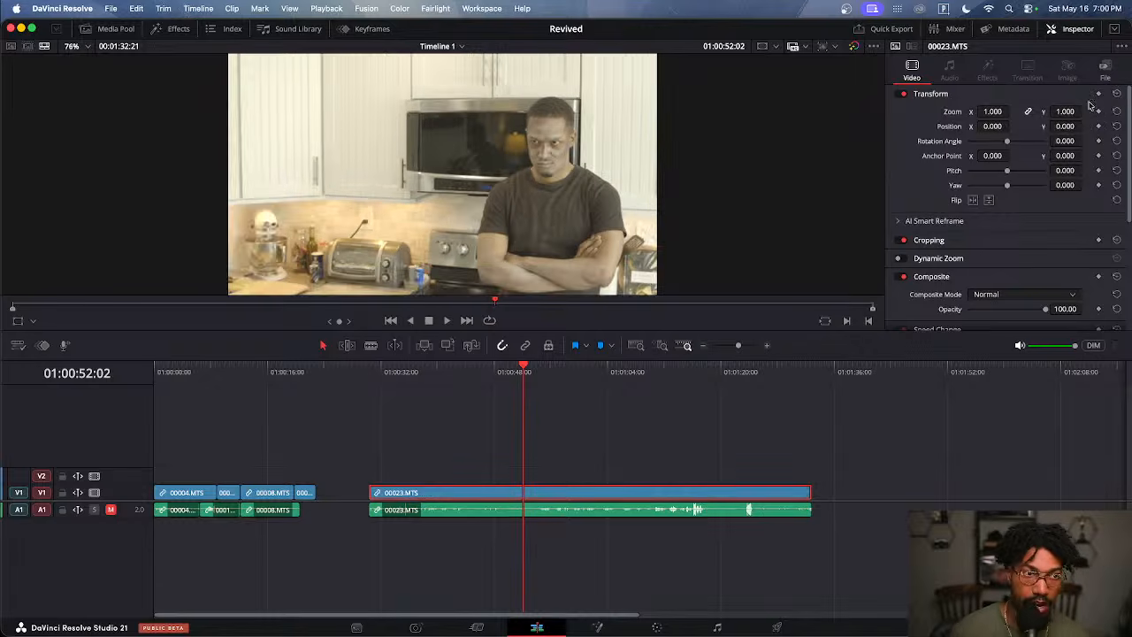
Switch the keyframe editor from curves back to keyframe tracks and hide it
click(362, 31)
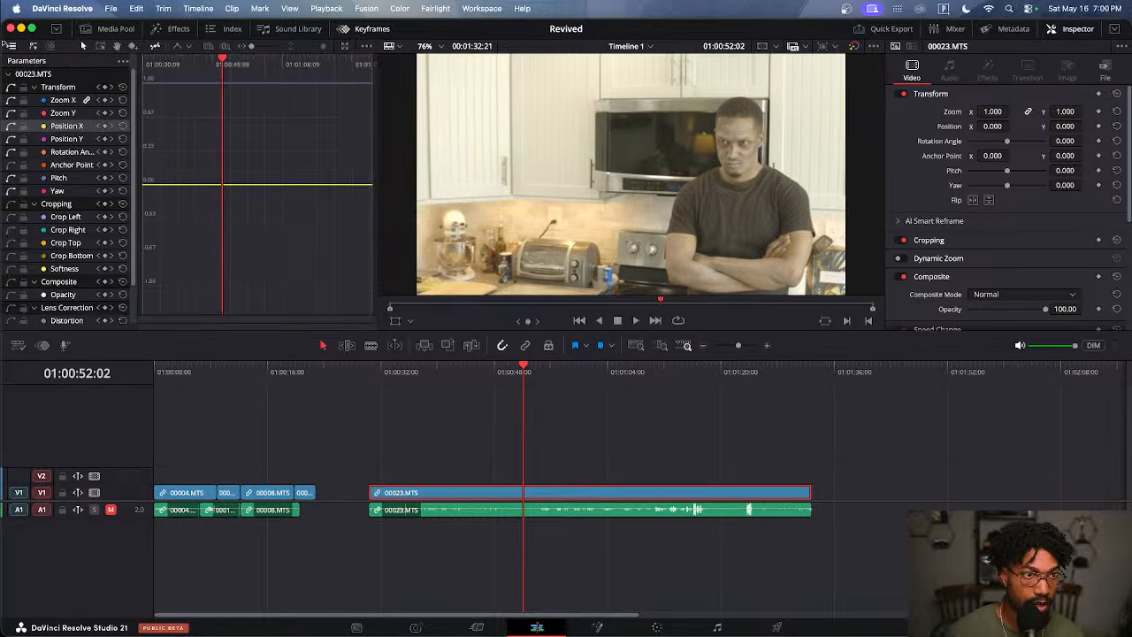
click(50, 47)
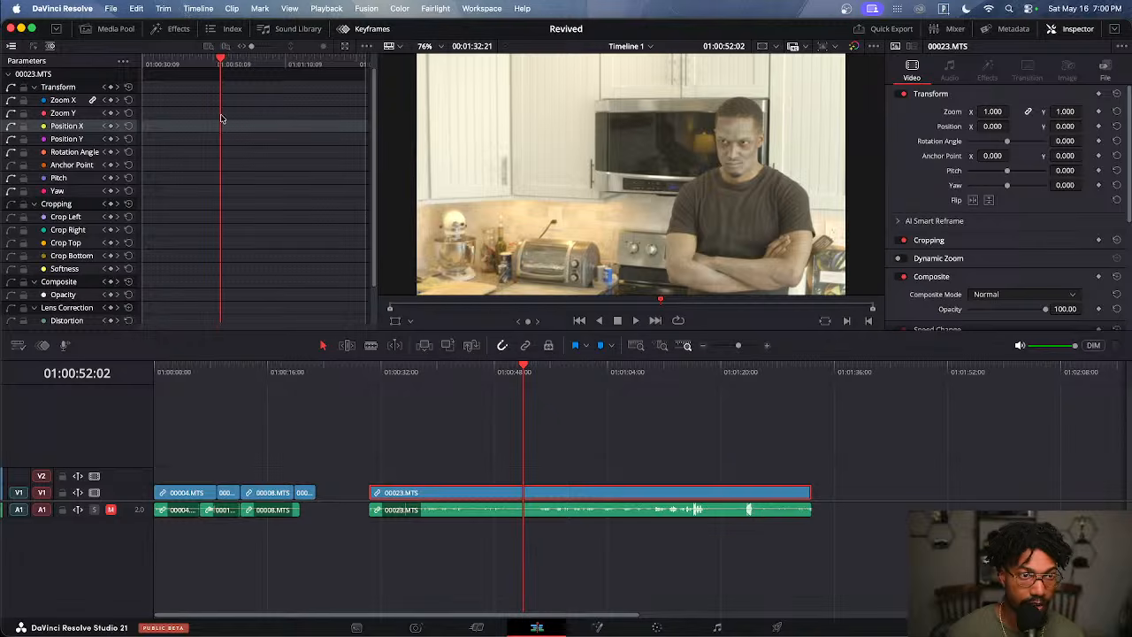
click(342, 30)
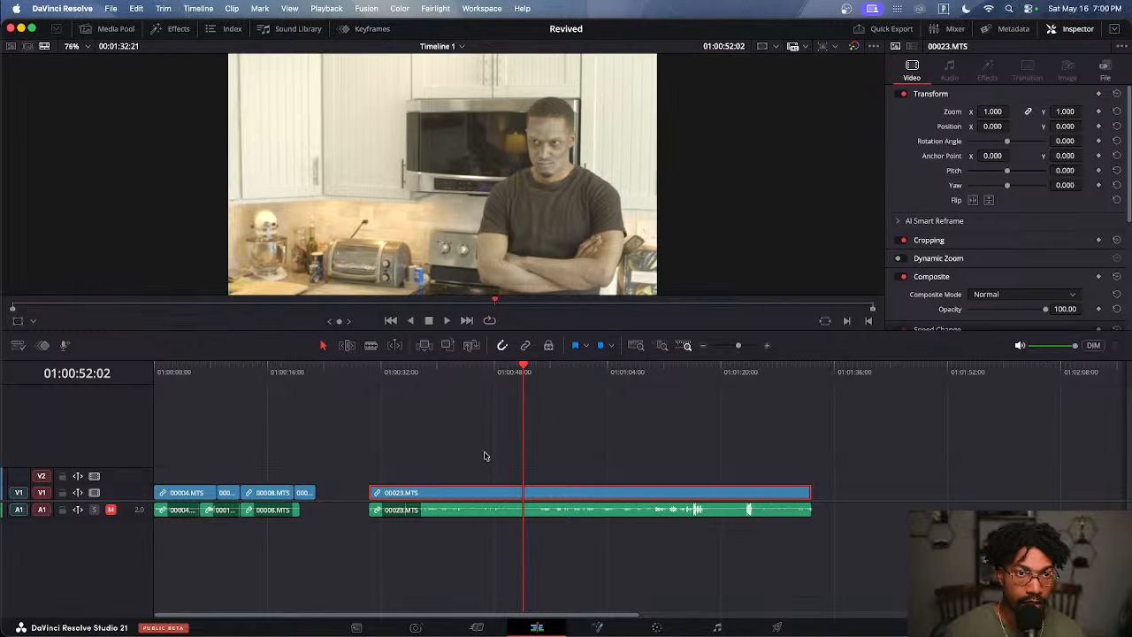
Enable Dynamic Zoom on clip 00023.MTS and set its Dynamic Zoom Ease to Ease In and Out
click(488, 496)
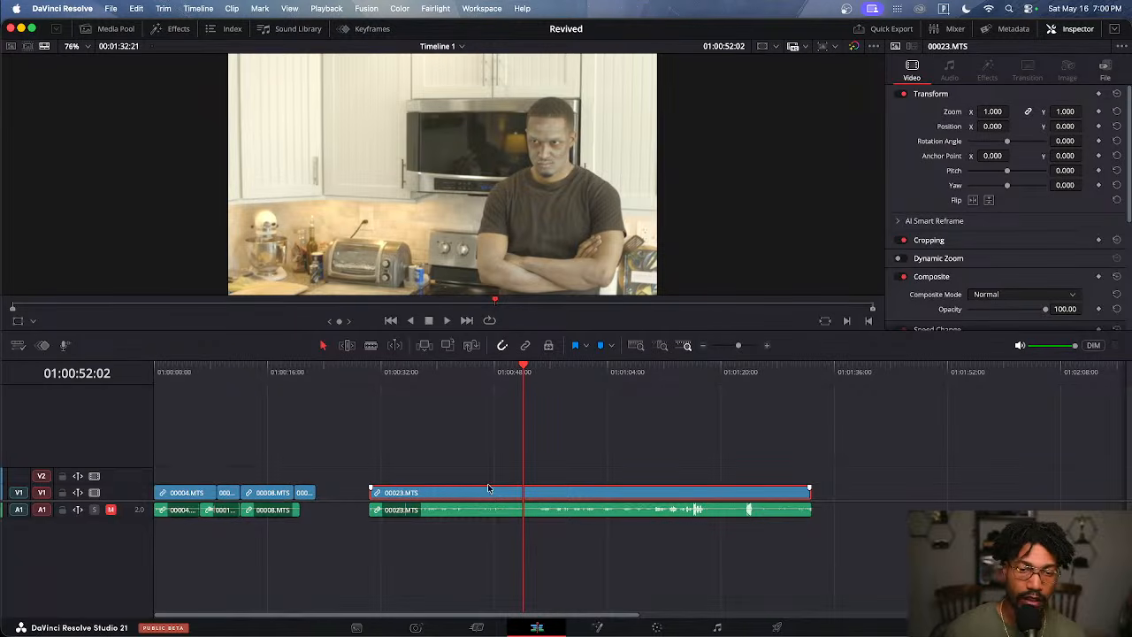
click(505, 442)
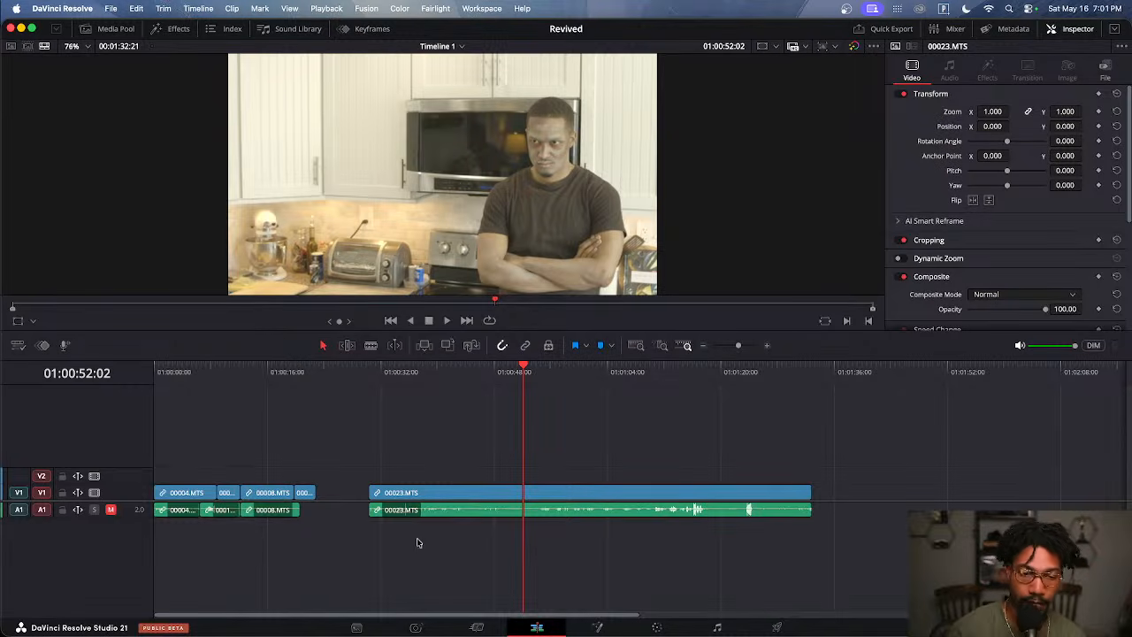
click(463, 492)
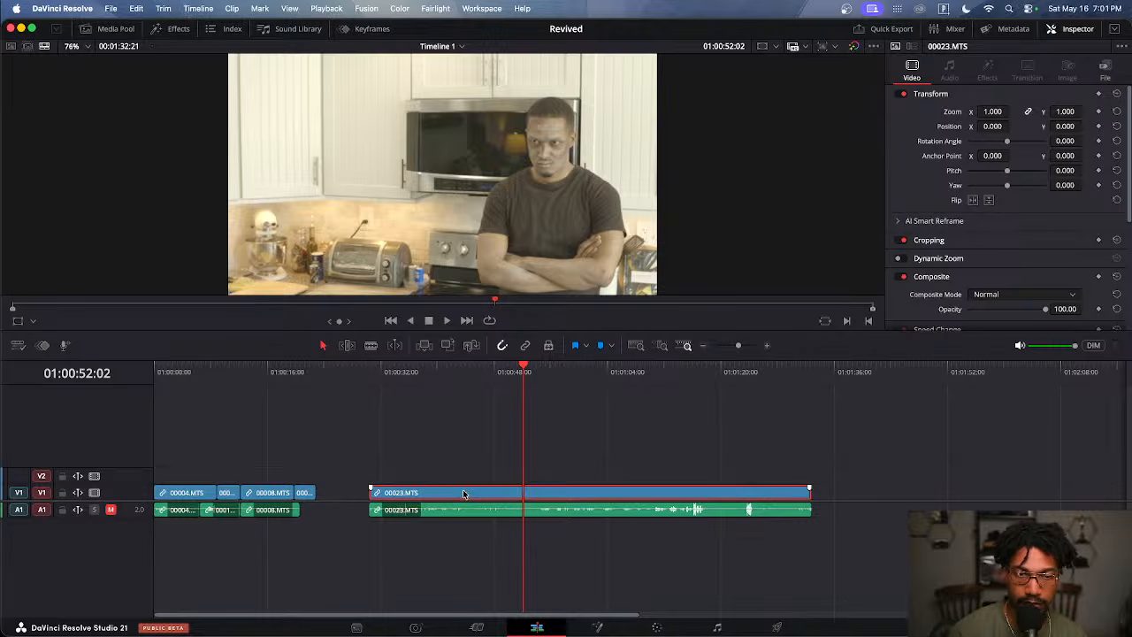
click(903, 259)
click(940, 262)
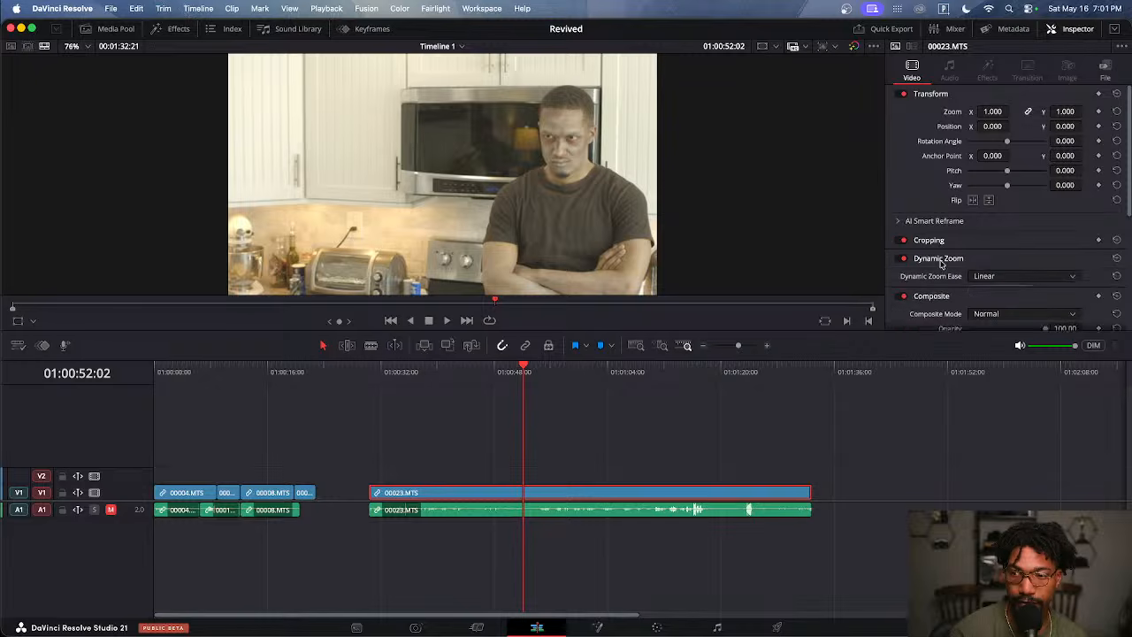
click(999, 276)
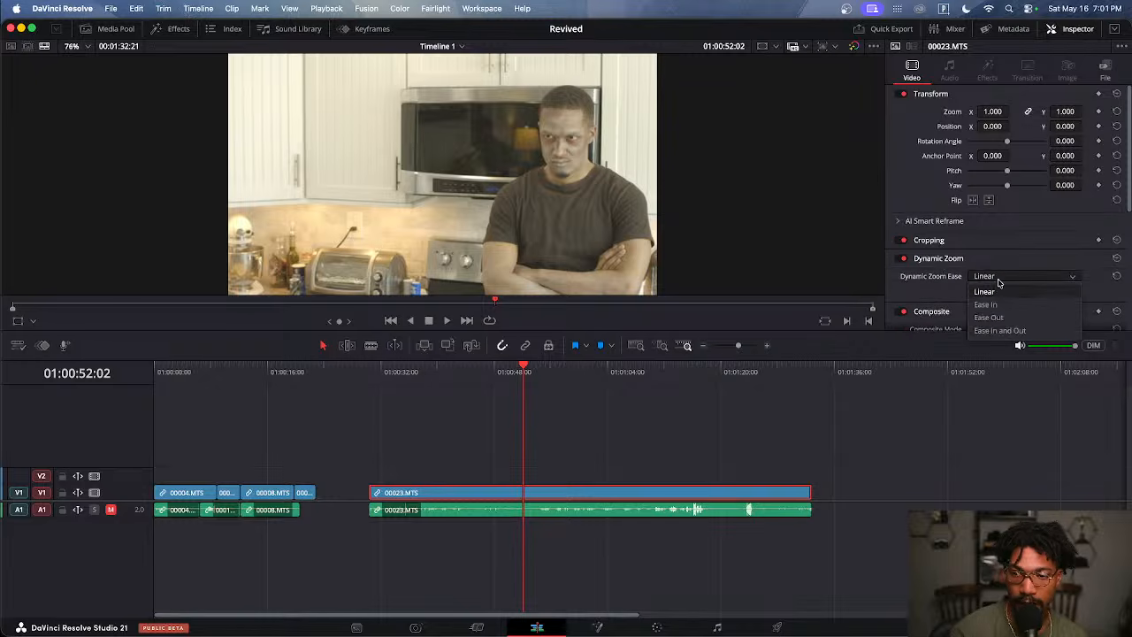
click(999, 330)
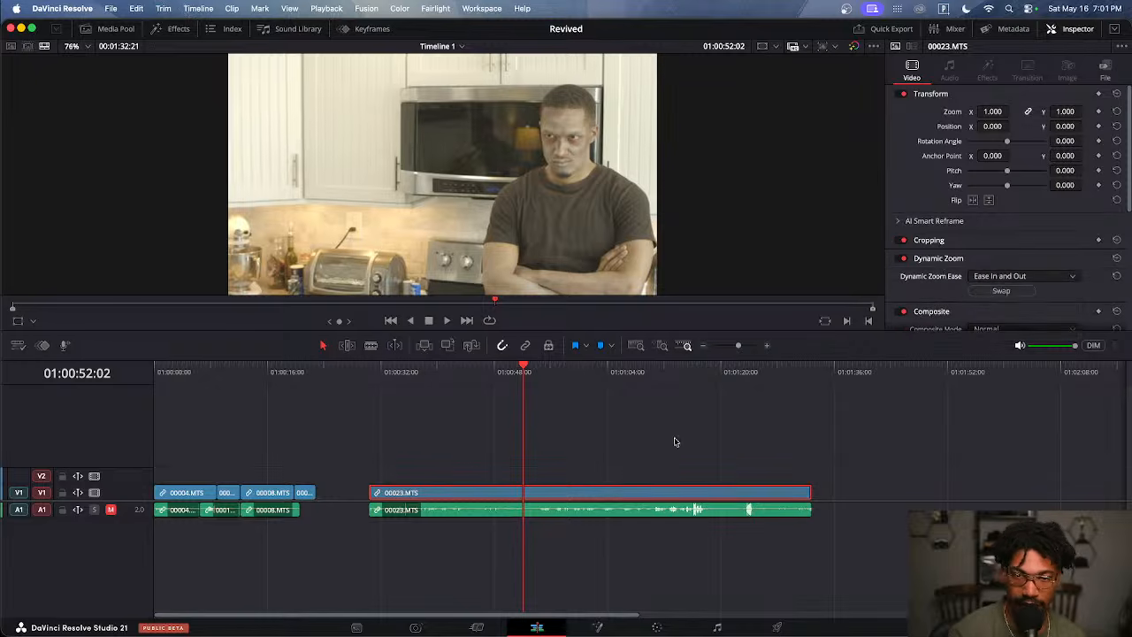
Preview the dynamic zoom from near the start of clip 00023.MTS and reset the Dynamic Zoom settings
click(382, 379)
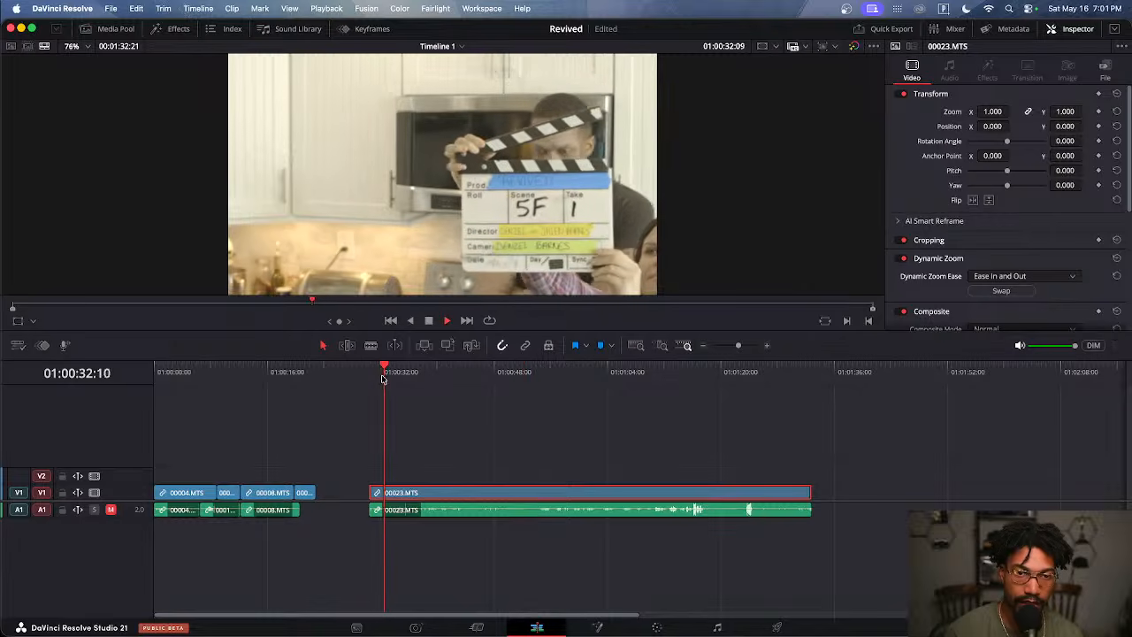
drag(393, 372, 528, 415)
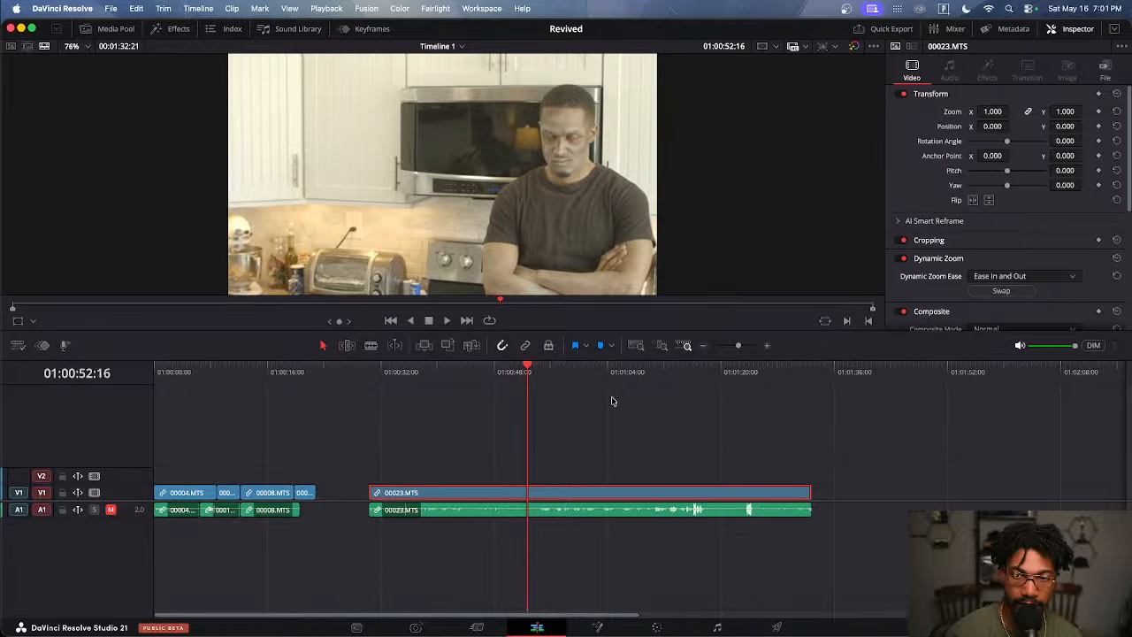
click(1117, 261)
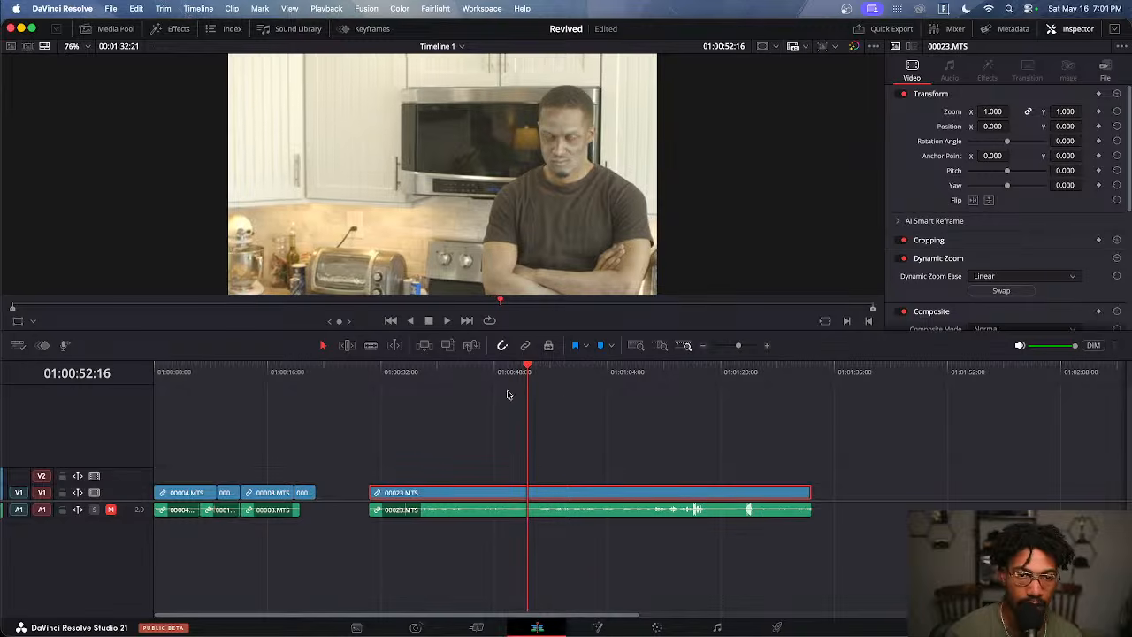
Disable Dynamic Zoom on clip 00023.MTS, then split its video and audio at 01:00:46:04 and delete the part before the cut
key(space)
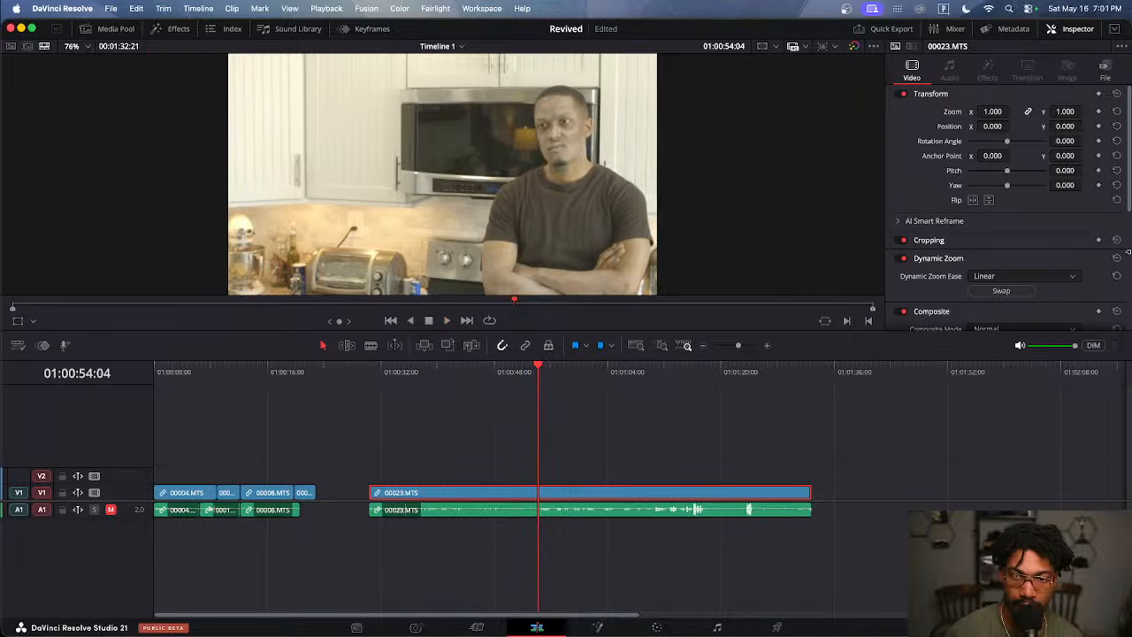
click(903, 258)
mouse_move(464, 388)
mouse_down()
mouse_move(560, 382)
mouse_move(481, 398)
mouse_up()
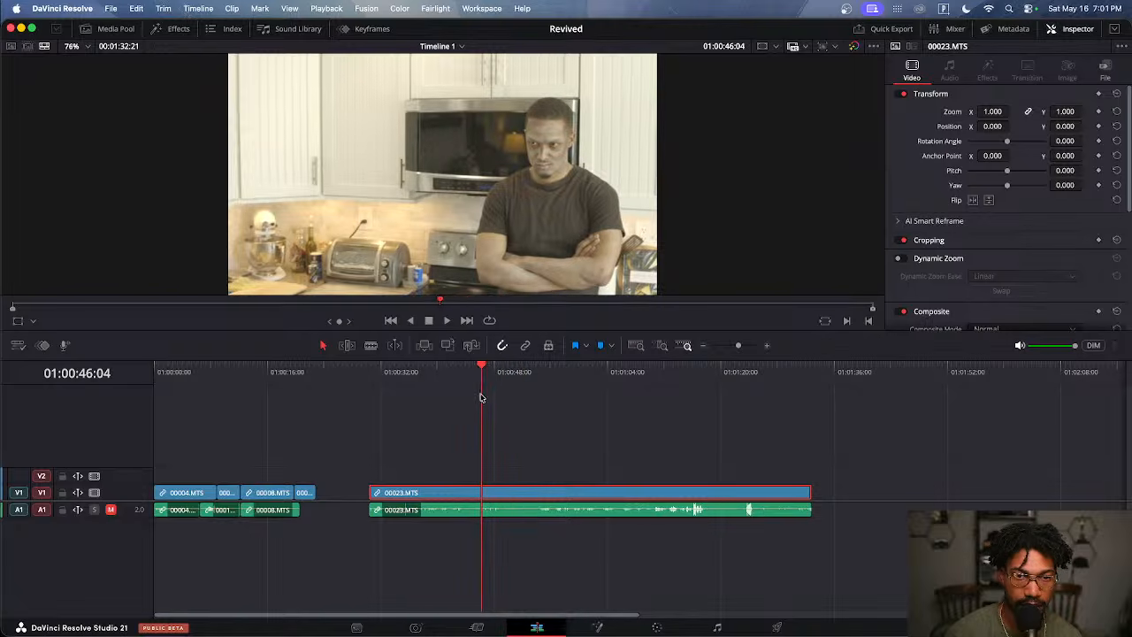
drag(515, 434, 505, 518)
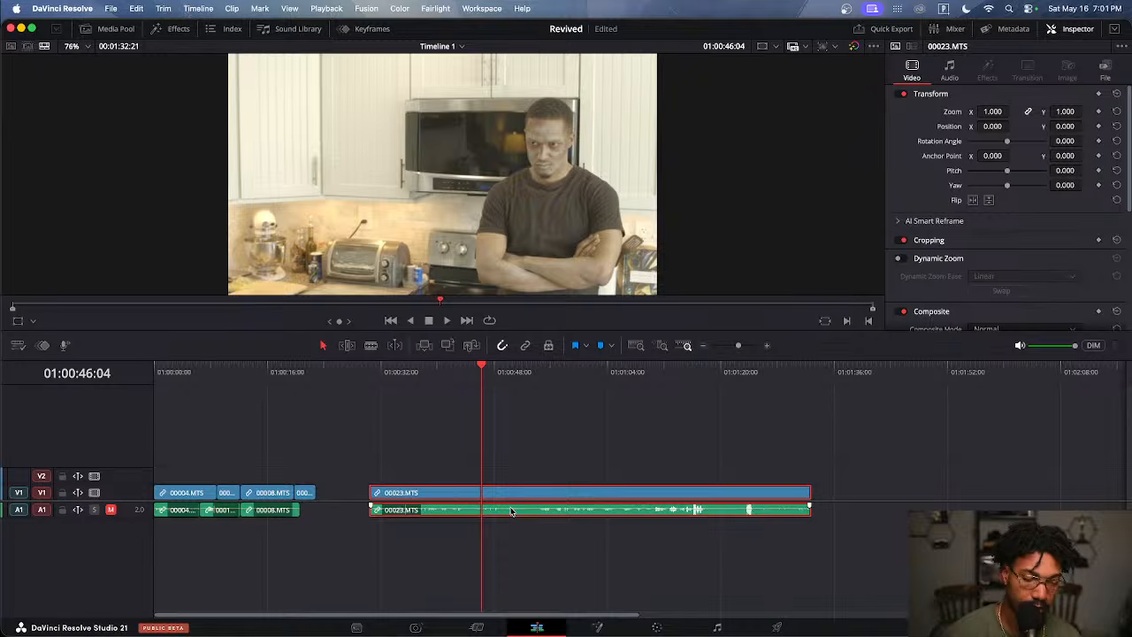
key(super+b)
drag(416, 459, 426, 534)
key(BackSpace)
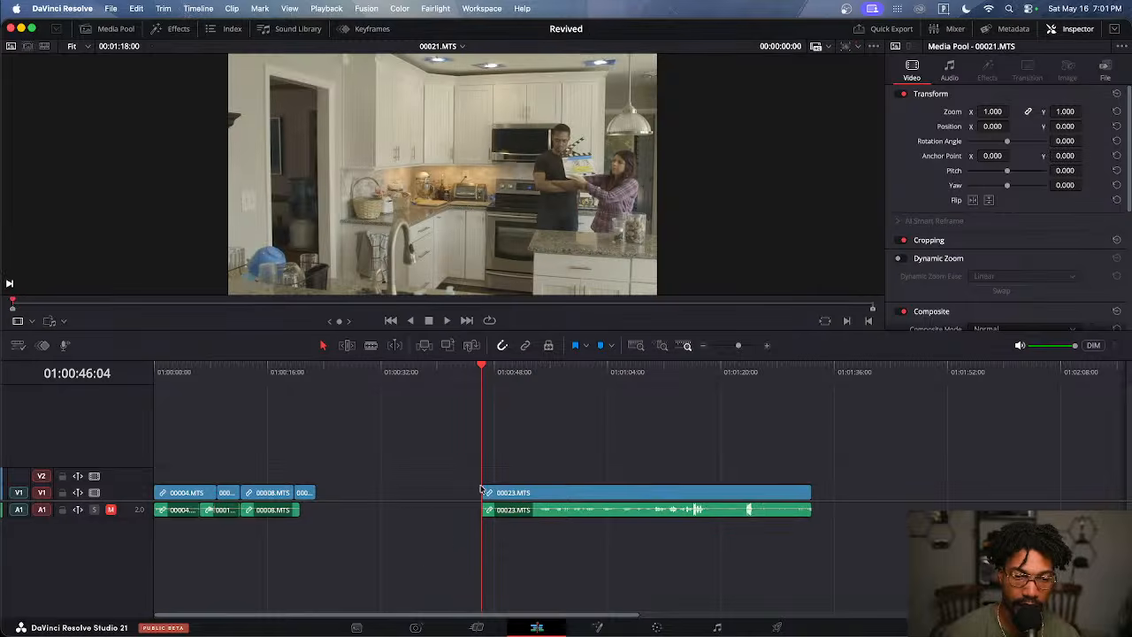
Split clip 00023.MTS and its audio at 01:01:07:05 and delete the part after the cut
drag(494, 380, 675, 531)
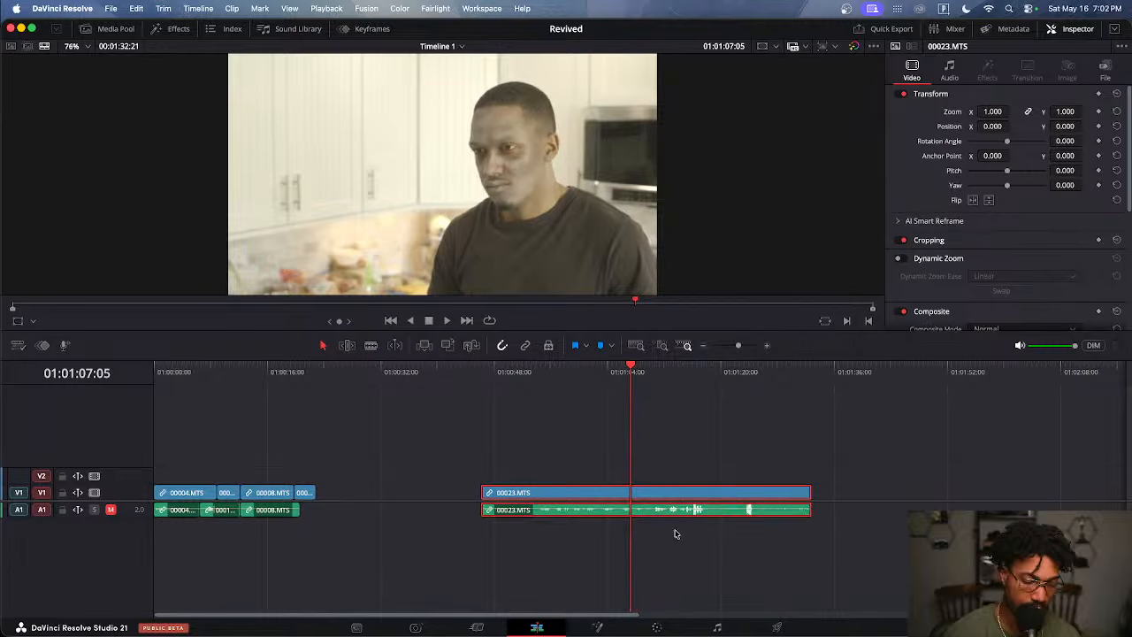
key(super+b)
drag(686, 456, 696, 537)
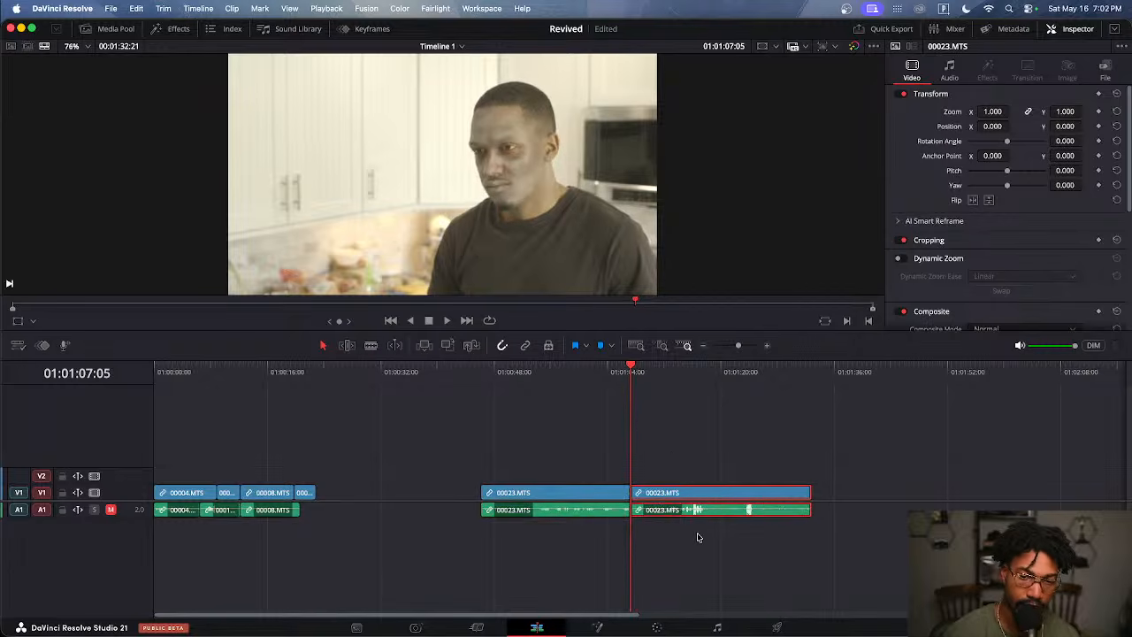
key(Delete)
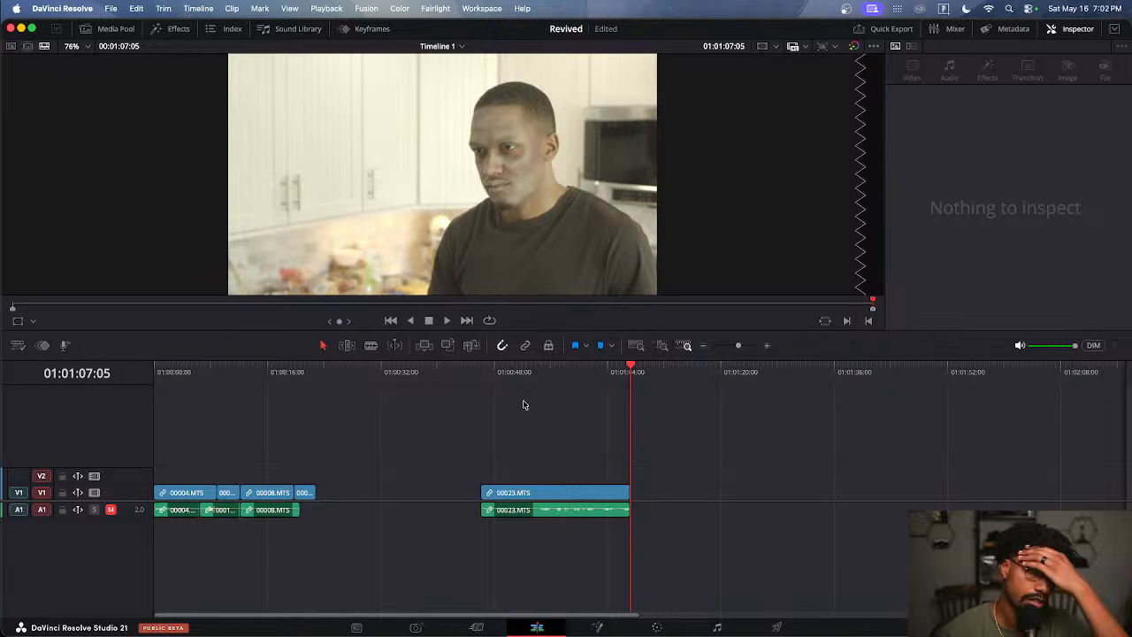
Enable Dynamic Zoom on the shortened clip 00023.MTS with the playhead at the clip's start
click(501, 373)
key(Up)
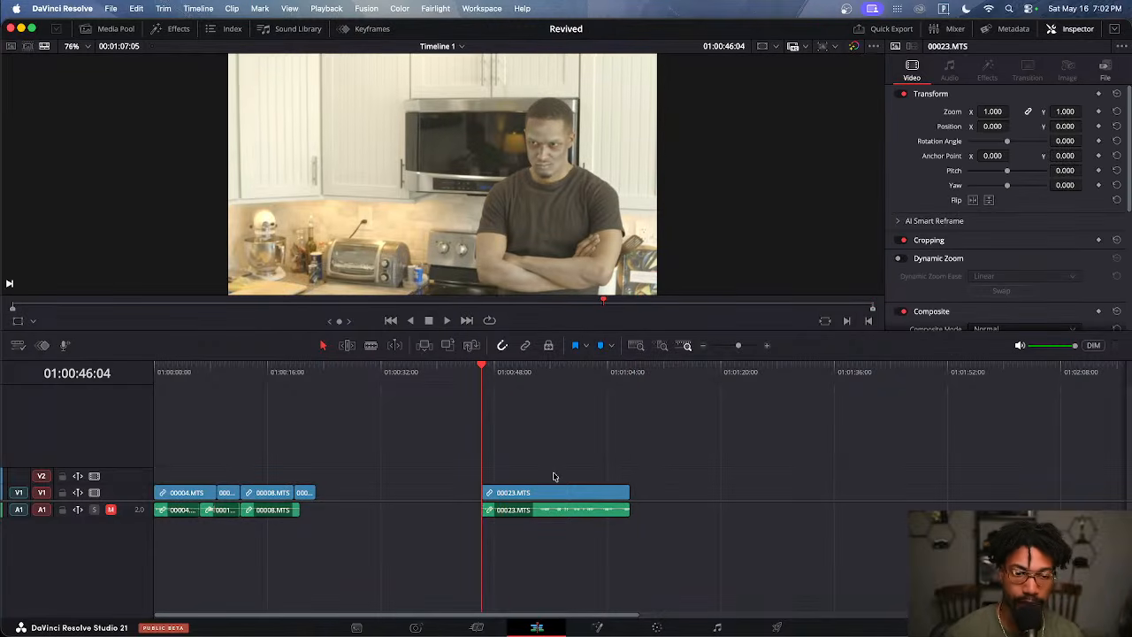
click(561, 493)
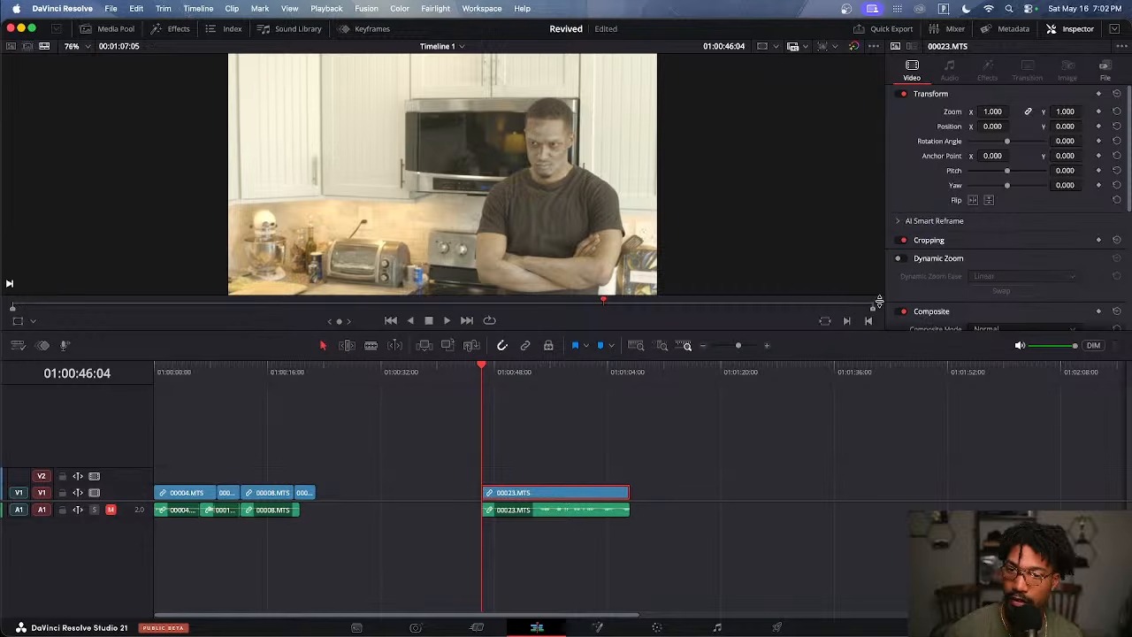
click(903, 258)
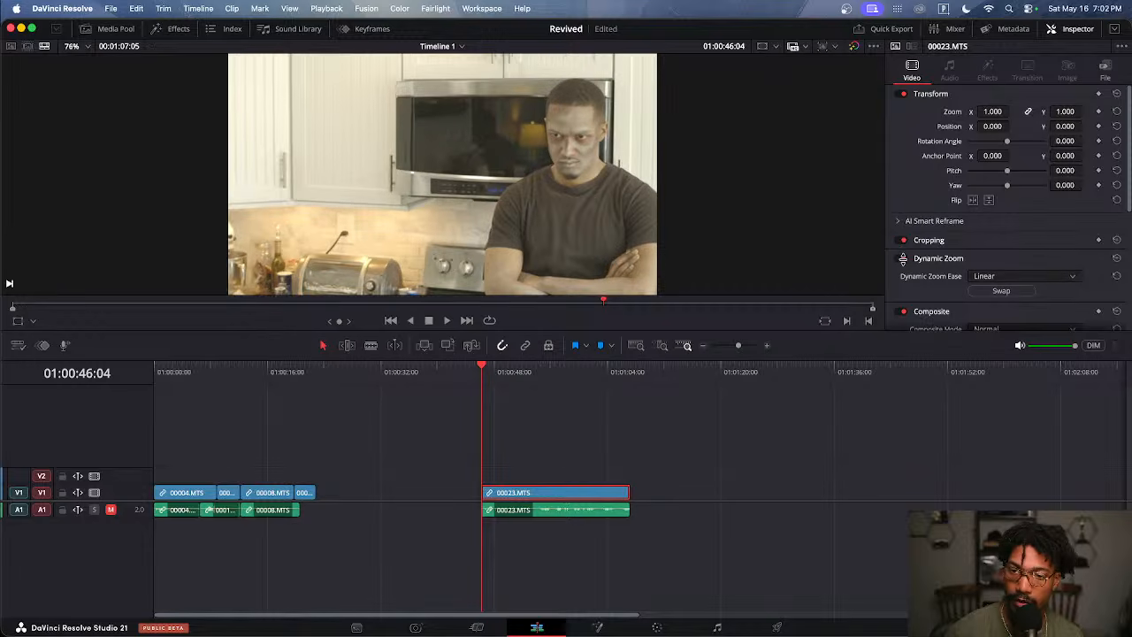
click(593, 438)
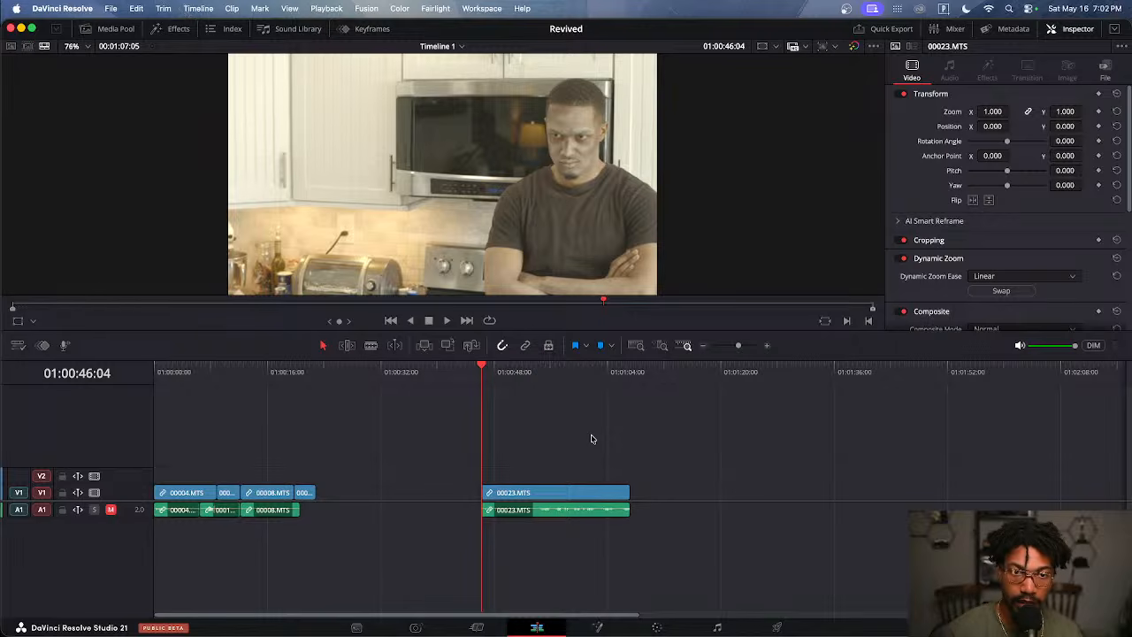
Preview the linear dynamic zoom from the start of clip 00023.MTS and return the playhead to the clip's start
key(space)
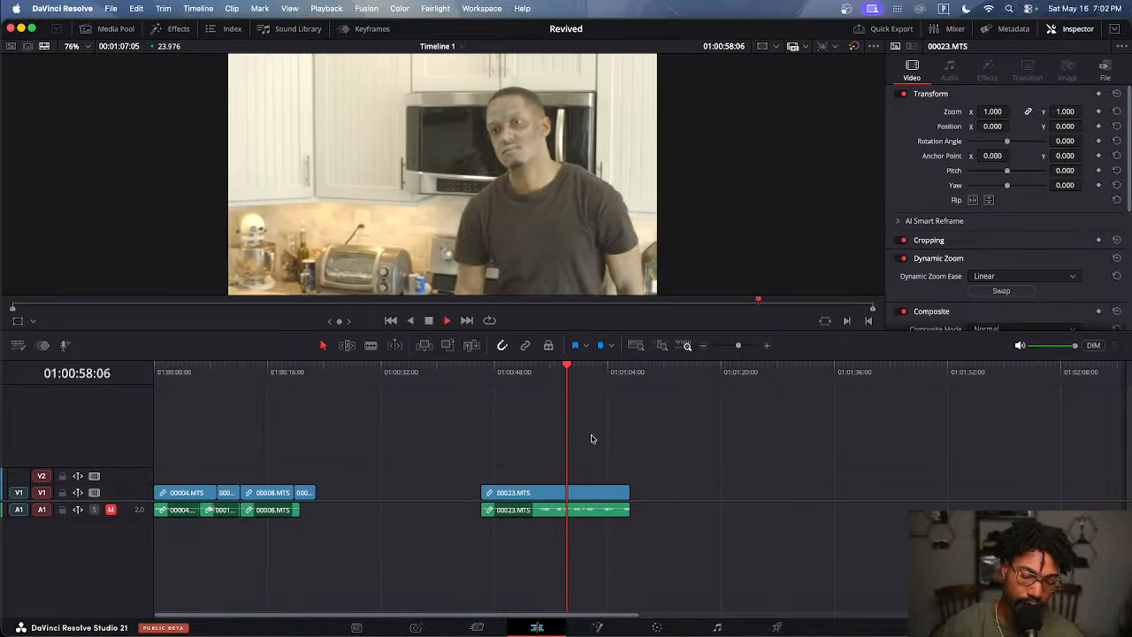
key(space)
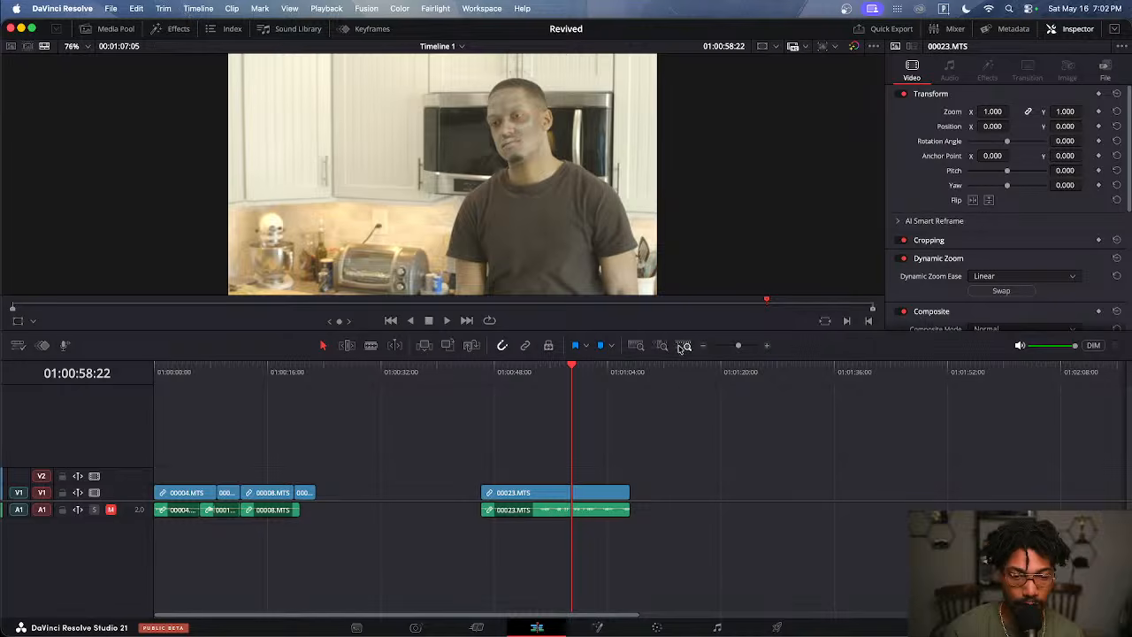
key(Up)
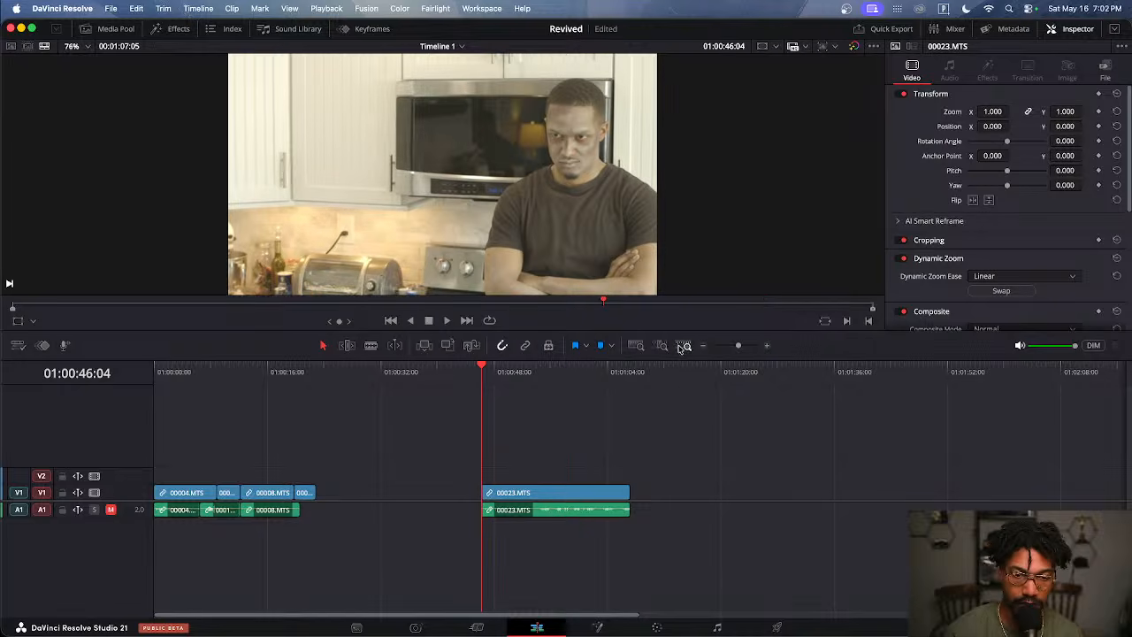
Swap the Dynamic Zoom direction of clip 00023.MTS and play the clip to preview it
click(1001, 291)
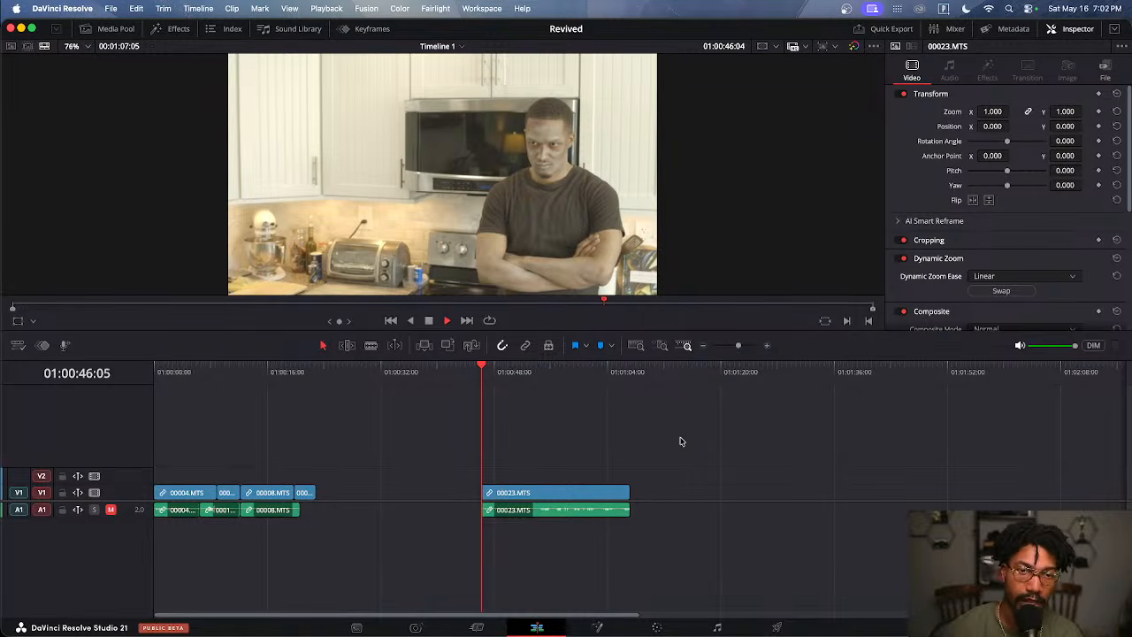
key(space)
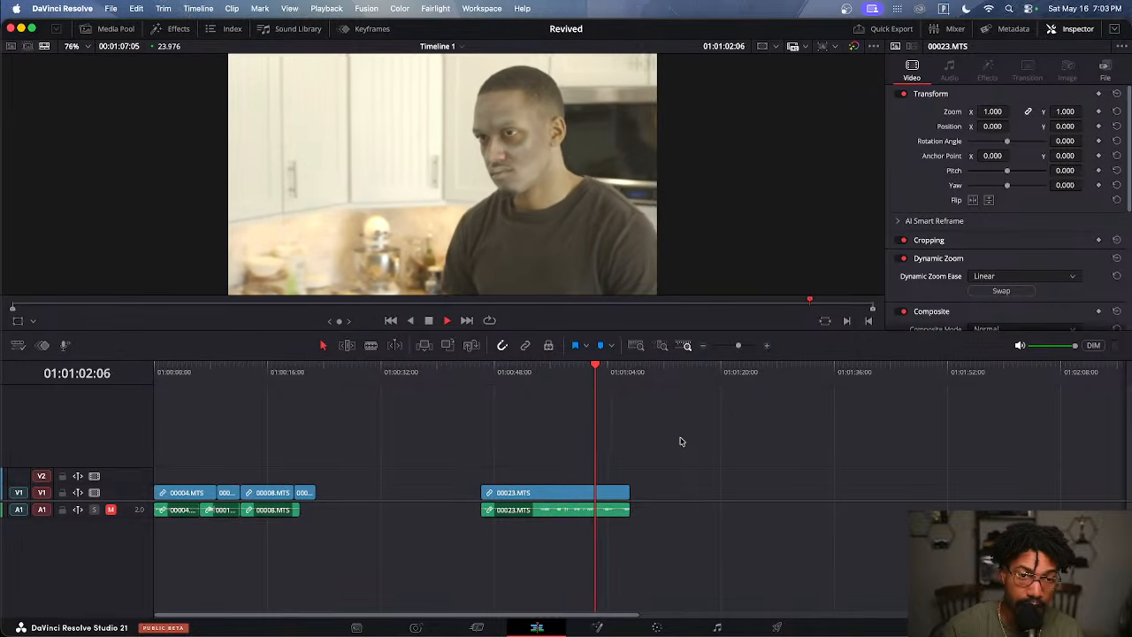
mouse_move(599, 375)
mouse_down()
mouse_move(624, 376)
mouse_move(599, 376)
mouse_move(611, 378)
mouse_up()
Display the Dynamic Zoom on-screen frames in the viewer for clip 00023.MTS at 01:01:05:13
drag(543, 378, 617, 403)
click(562, 493)
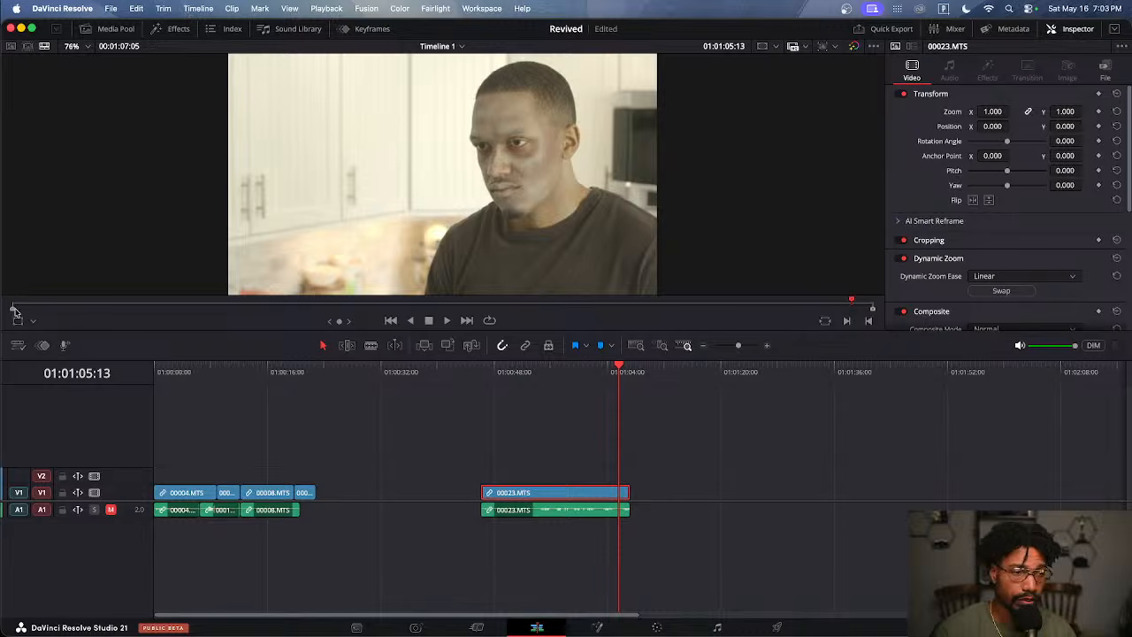
click(33, 322)
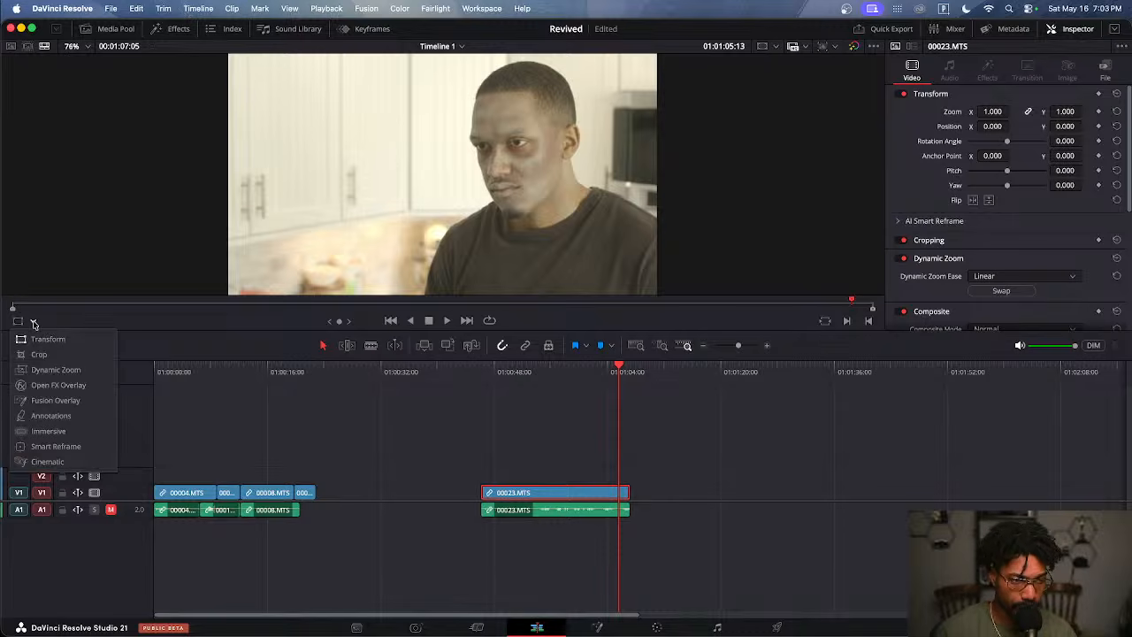
click(30, 323)
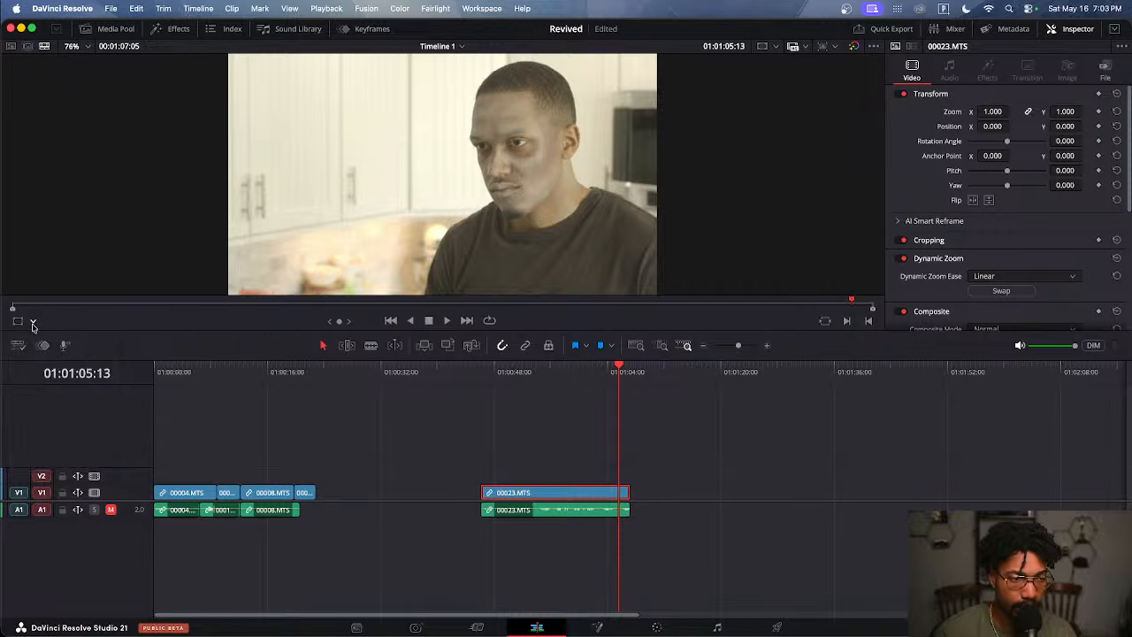
click(32, 323)
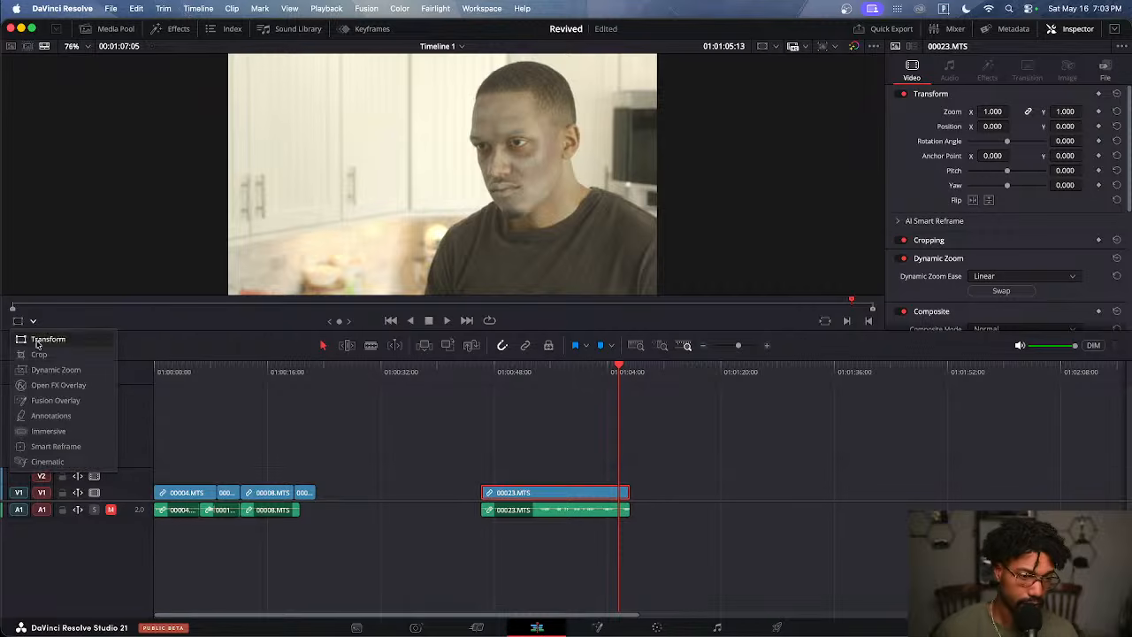
click(40, 369)
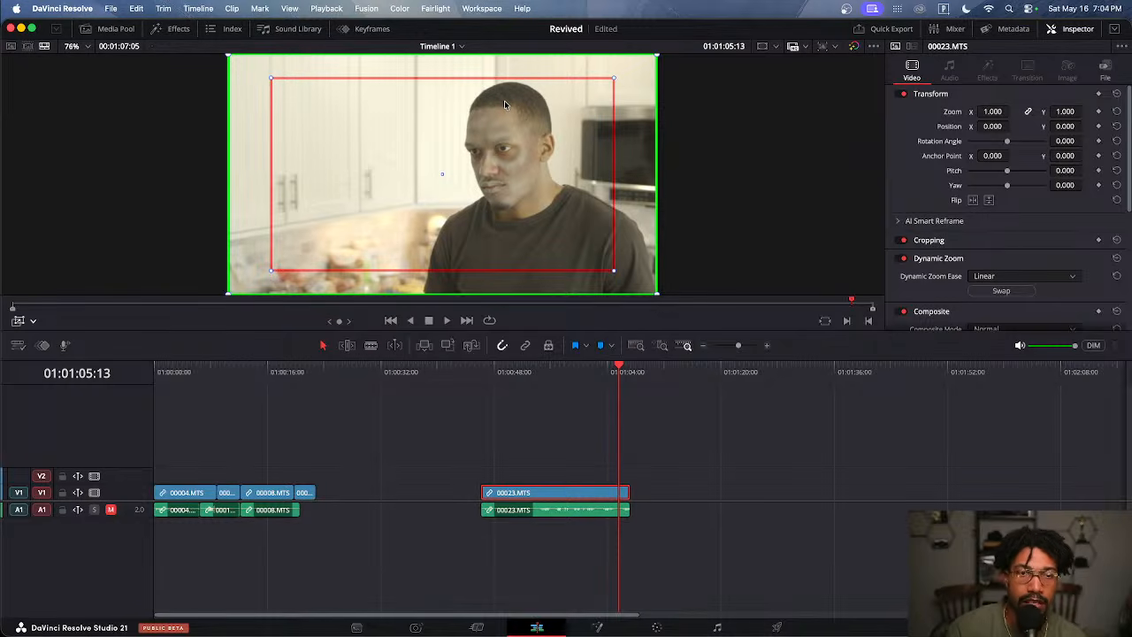
Shrink the red Dynamic Zoom frame and shift it sideways toward the man's face
scroll(559, 113, up, 5)
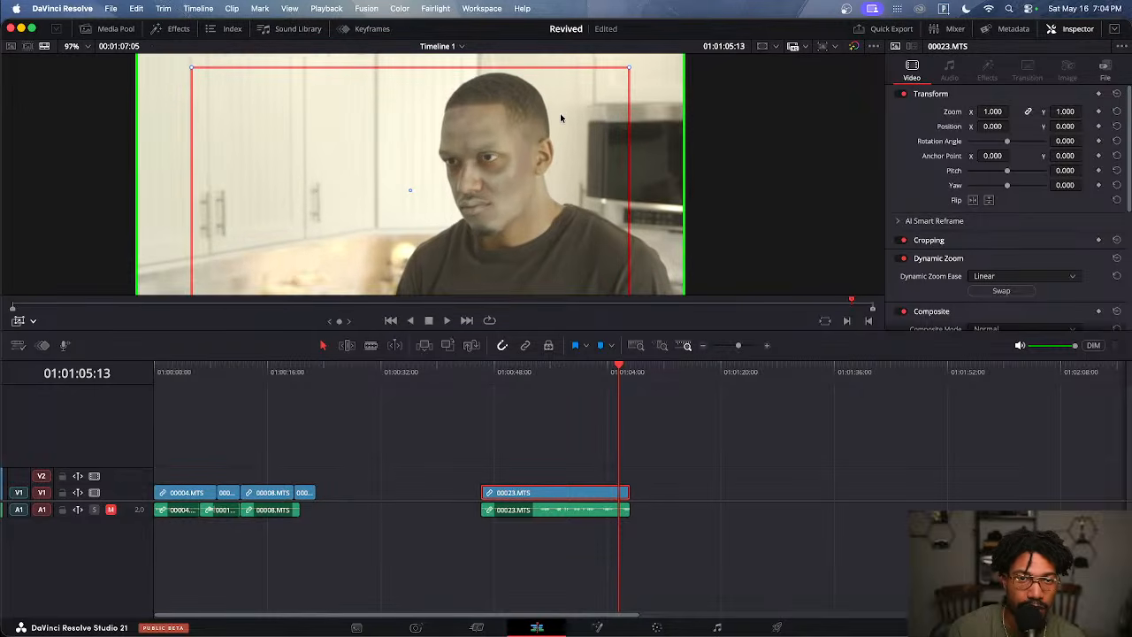
drag(555, 116, 568, 108)
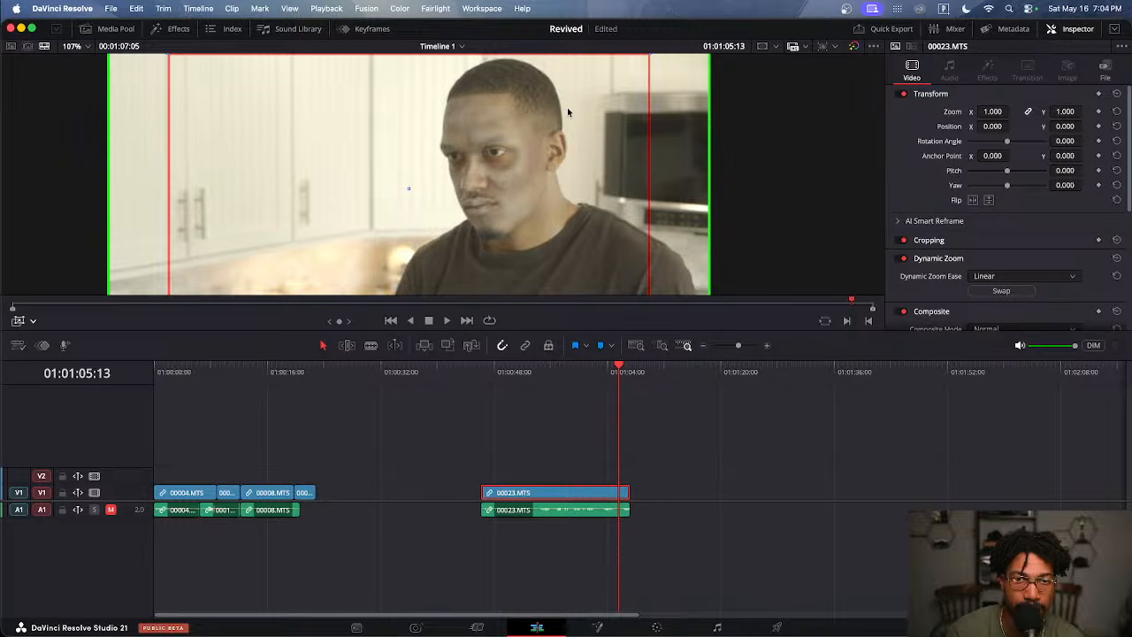
scroll(567, 107, down, 5)
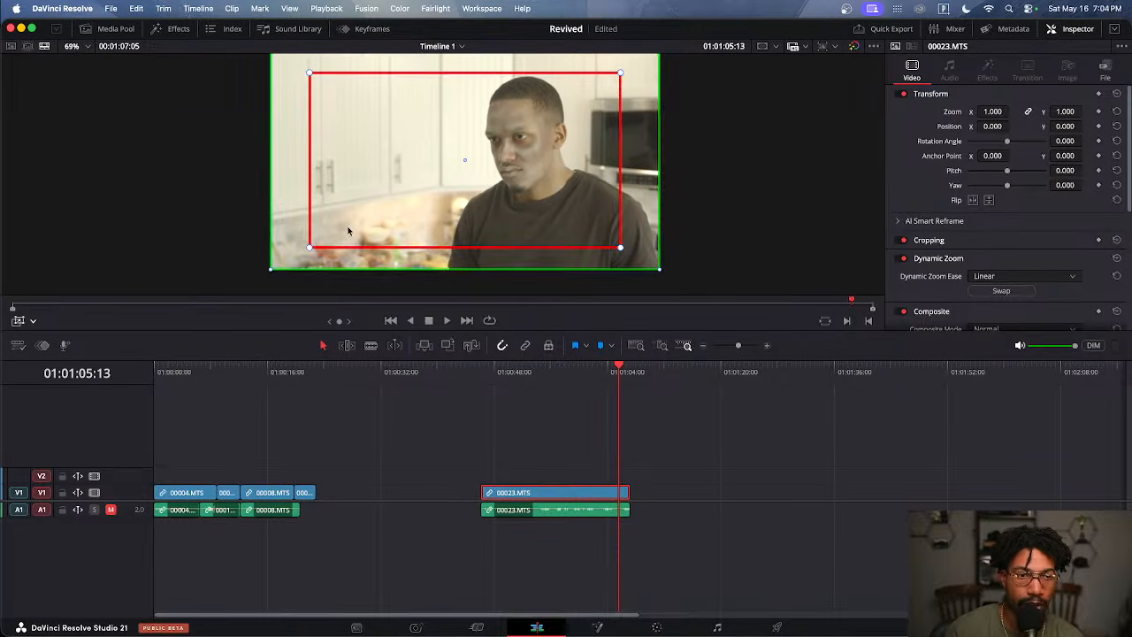
drag(310, 249, 332, 238)
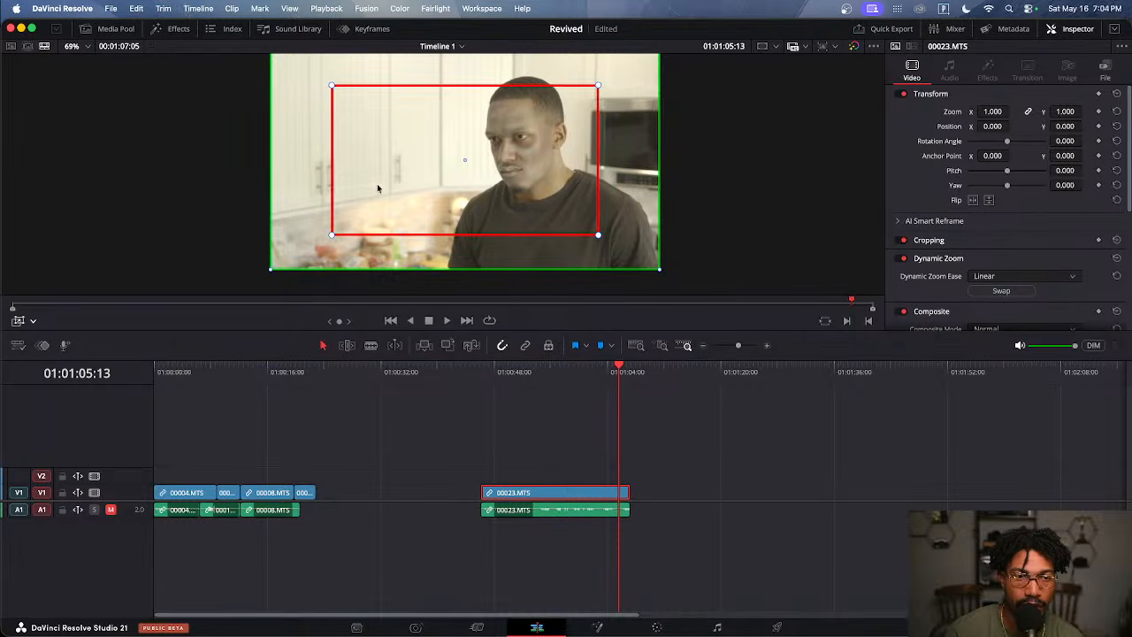
drag(434, 163, 466, 160)
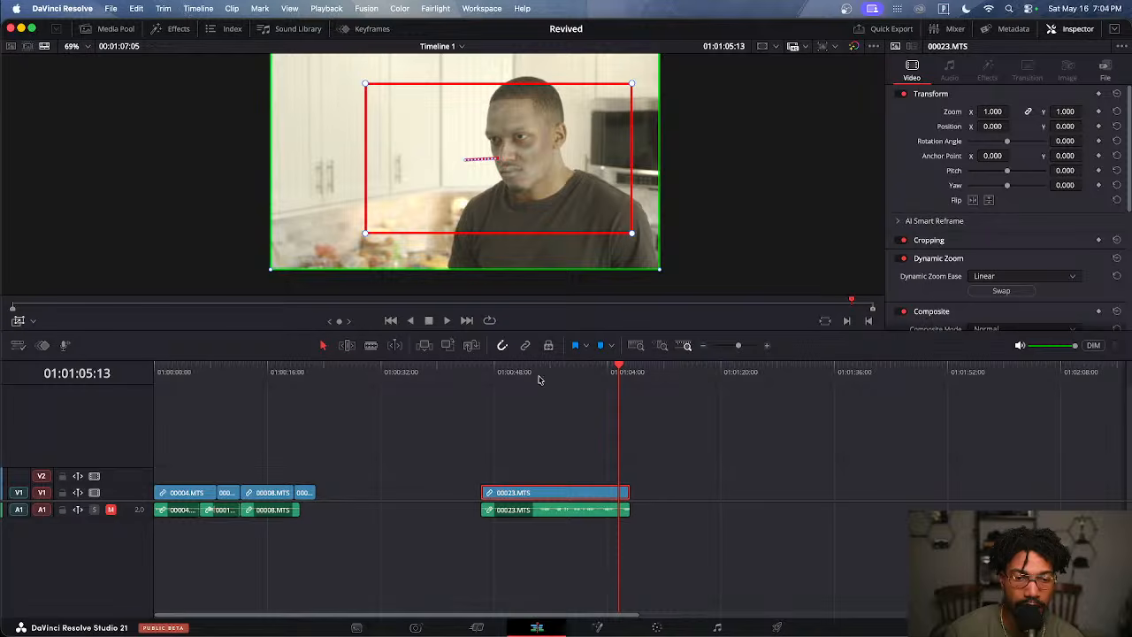
Play clip 00023.MTS from its start to preview the adjusted zoom, and return the playhead to the clip's start
drag(538, 381, 485, 384)
key(space)
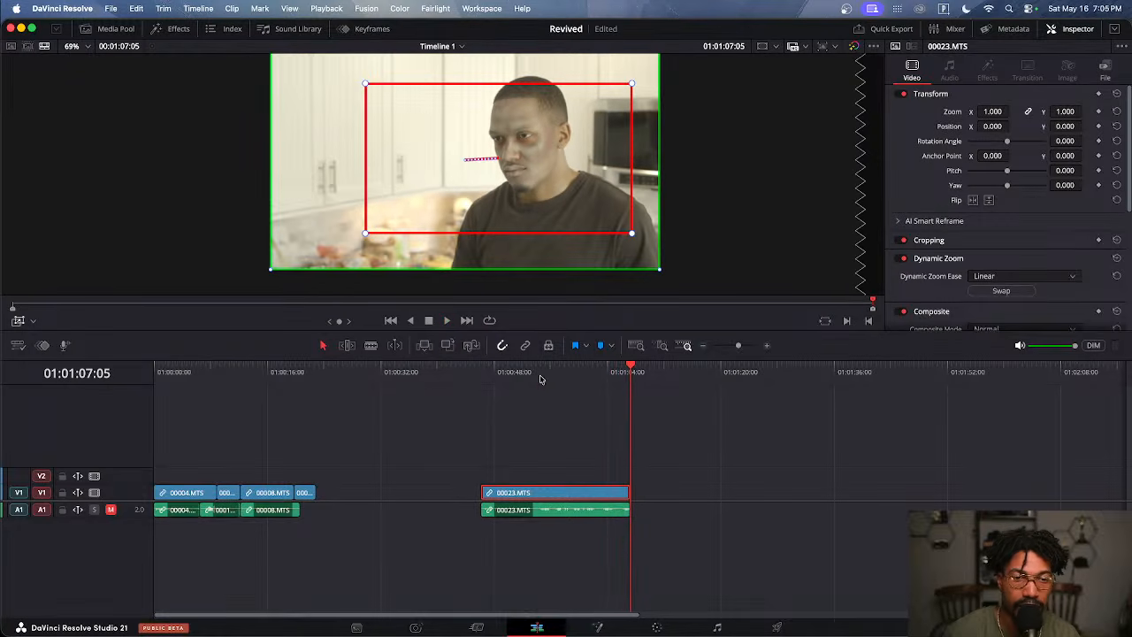
drag(552, 379, 476, 389)
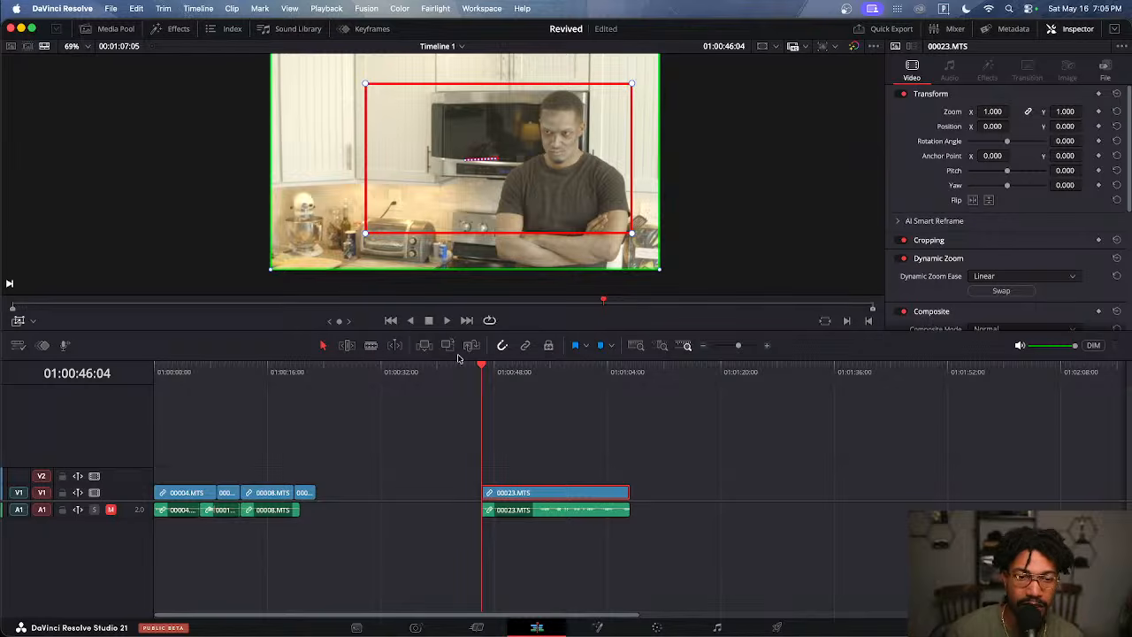
At 01:01:05:13, move the red Dynamic Zoom frame further up and right over the man's head, and preview from the clip's start
drag(516, 375, 618, 372)
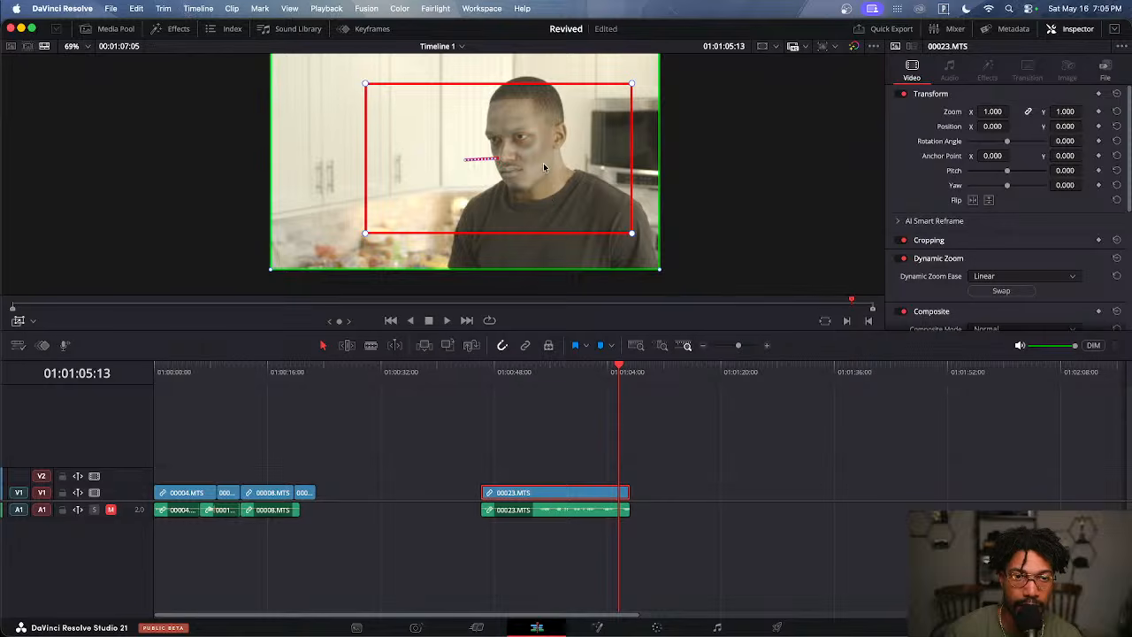
drag(542, 160, 553, 155)
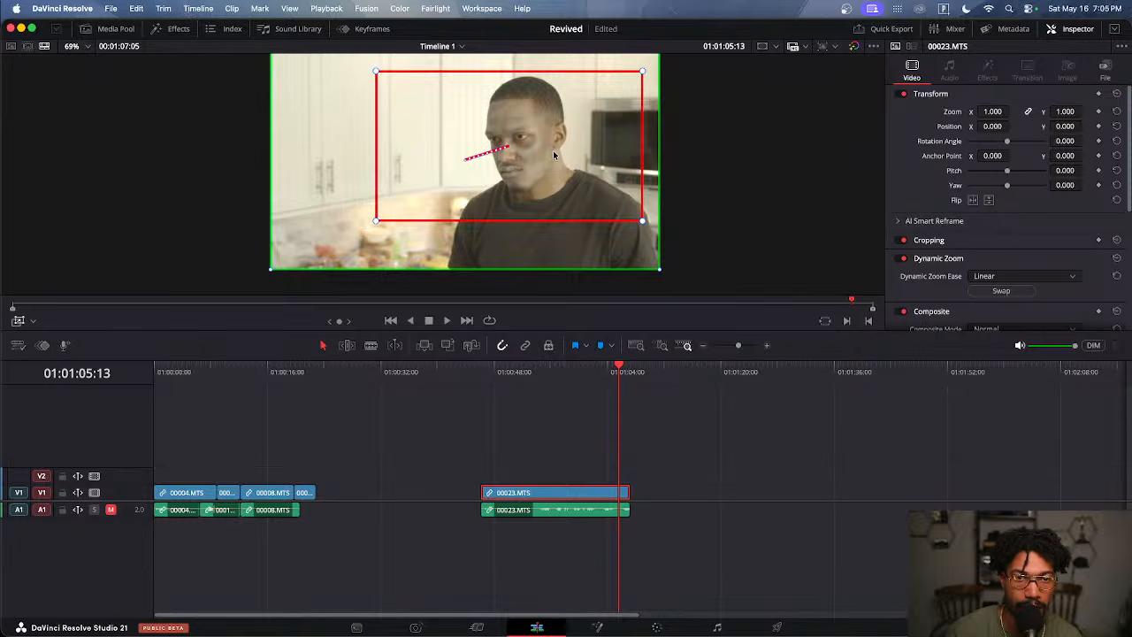
click(505, 374)
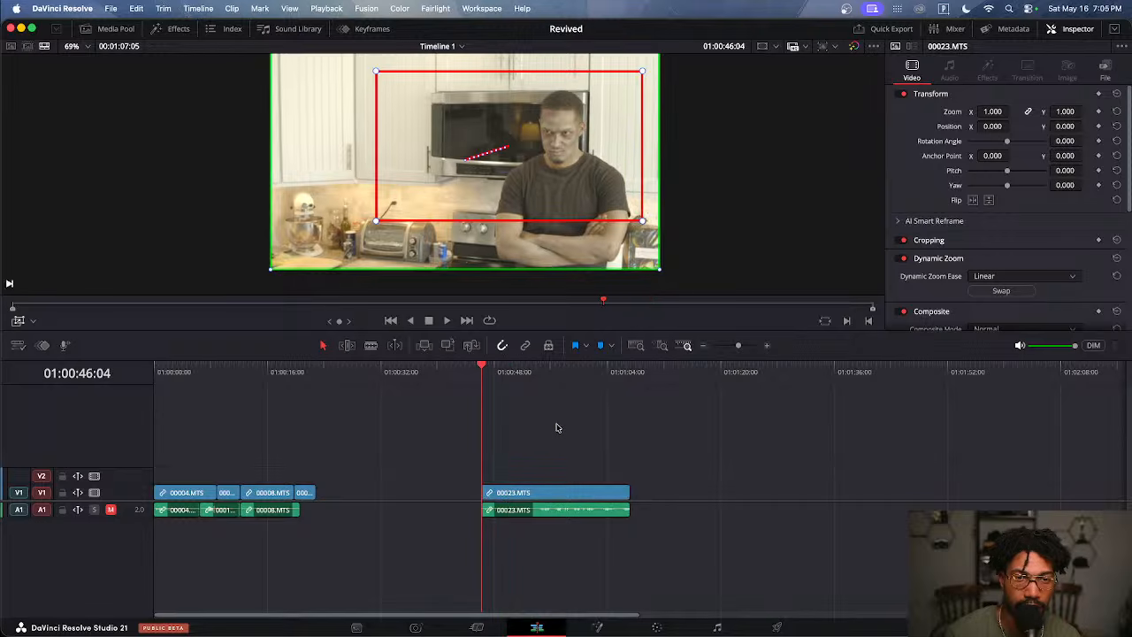
key(space)
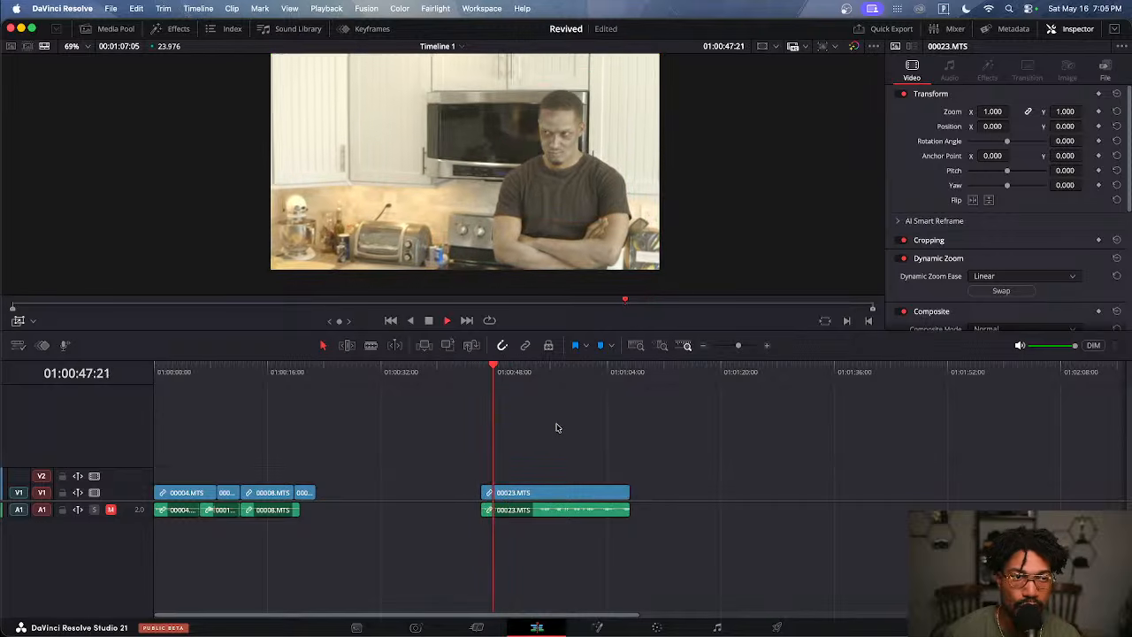
key(space)
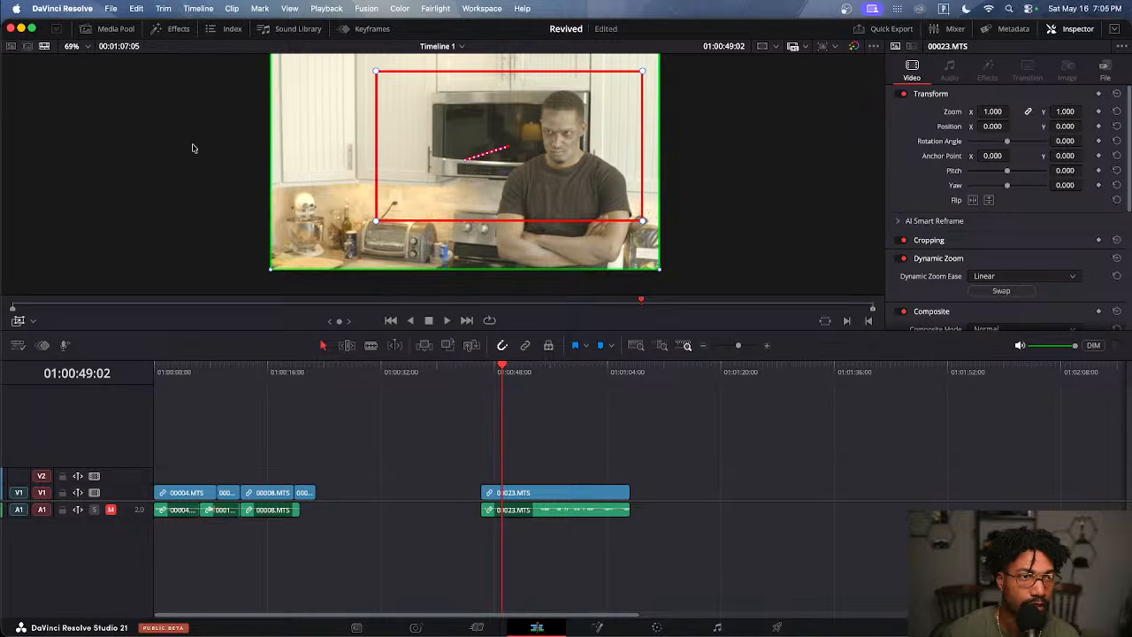
Set the timeline viewer's zoom level back to fit the whole frame
click(87, 46)
click(98, 68)
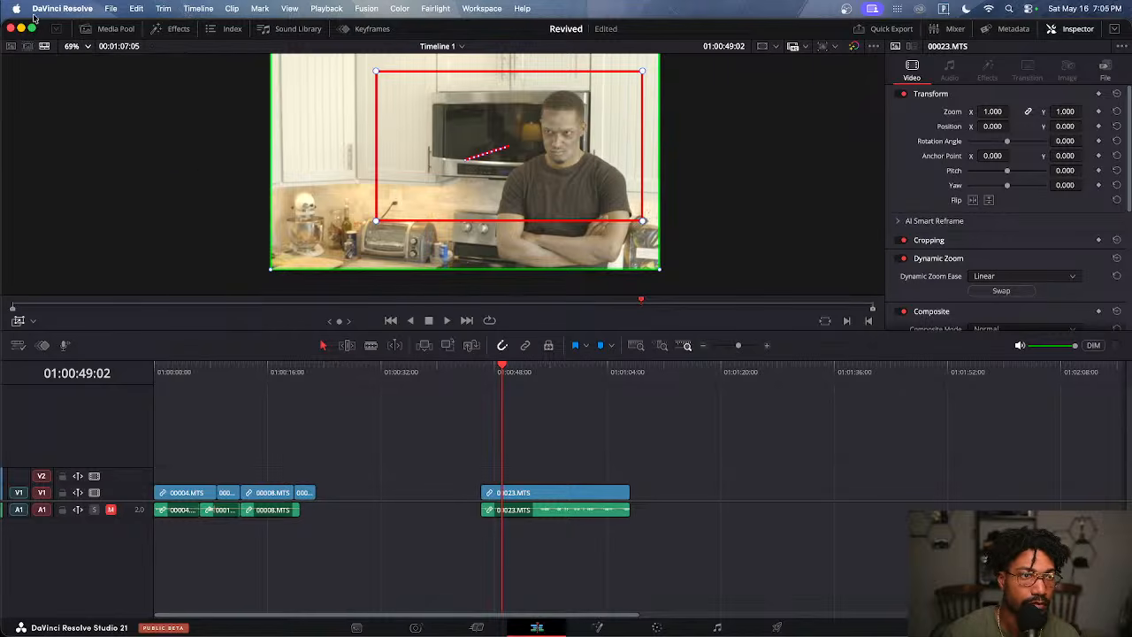
click(86, 47)
click(99, 69)
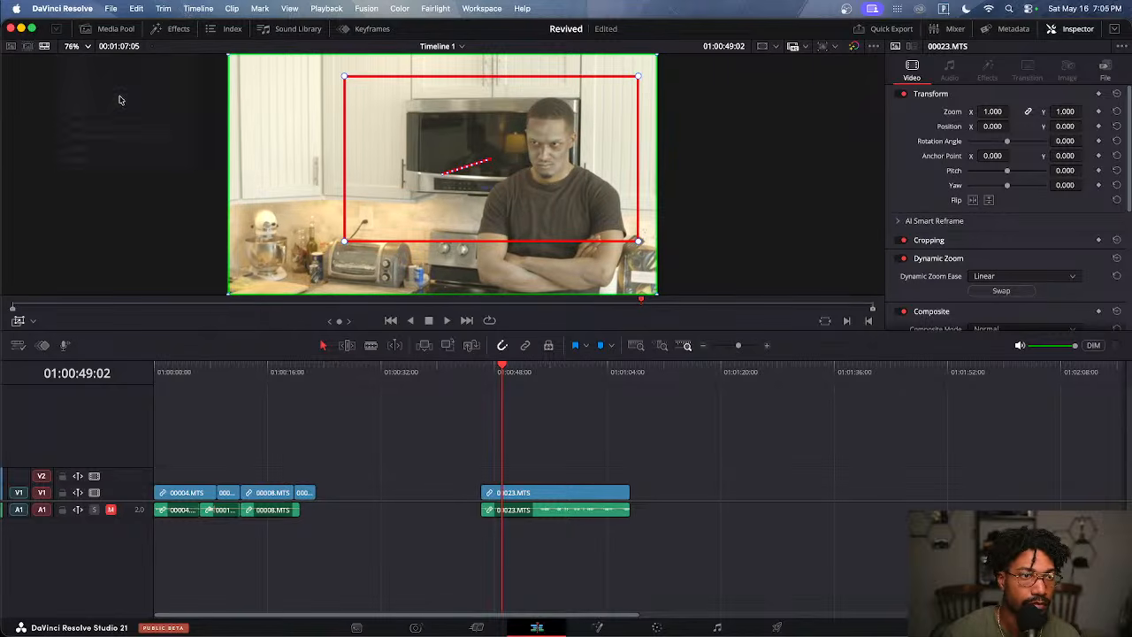
Hide the Dynamic Zoom frames in the viewer and preview clip 00023.MTS from its start
click(482, 376)
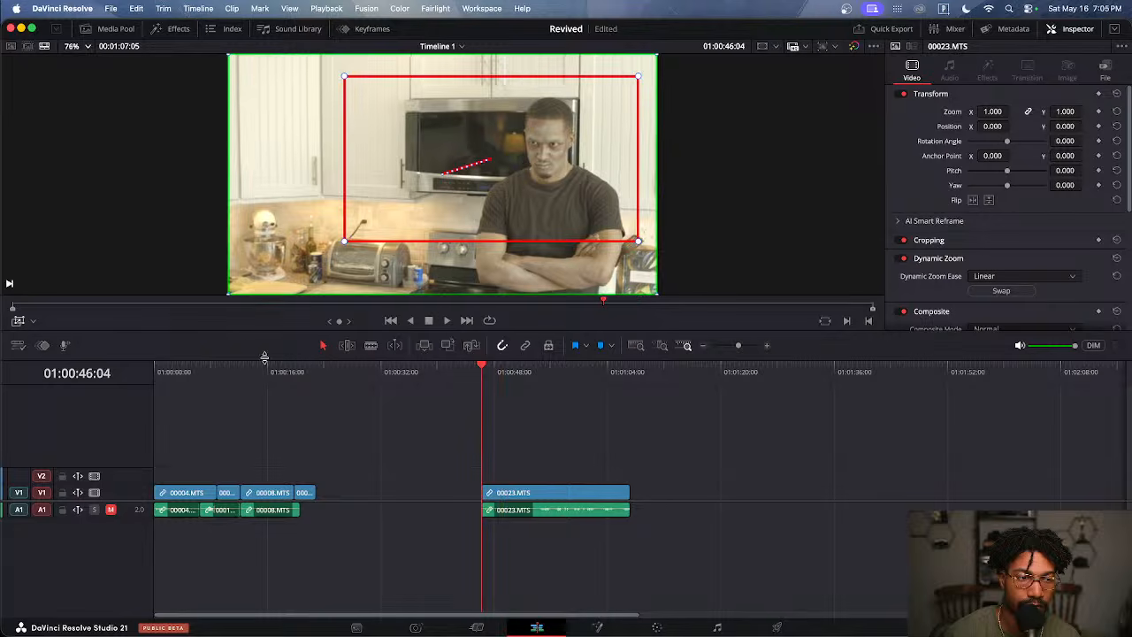
click(17, 321)
key(space)
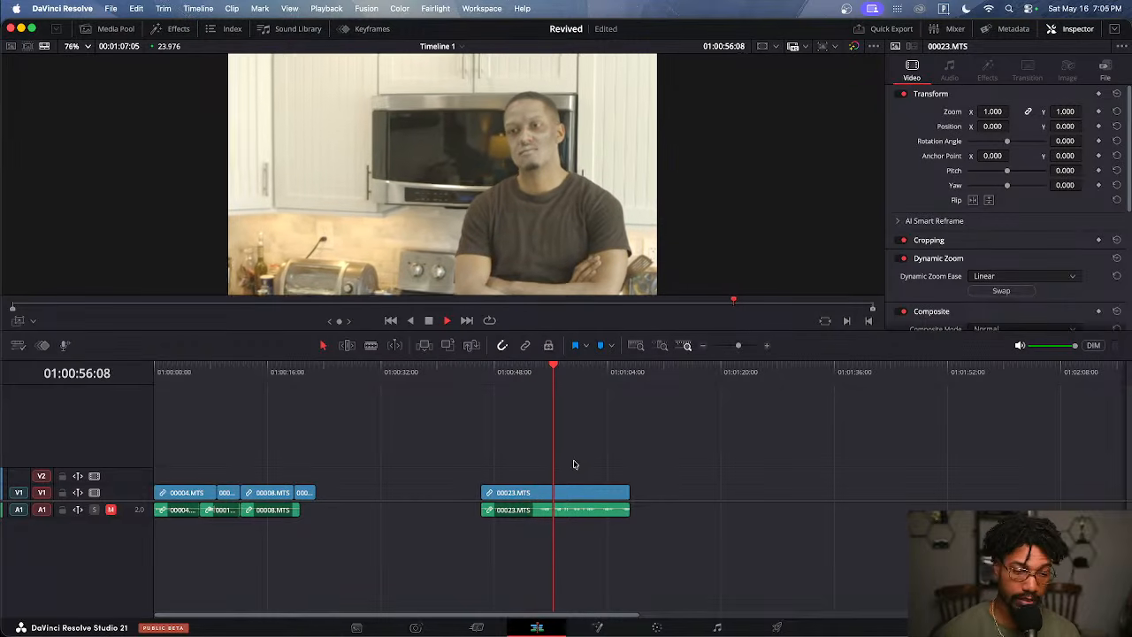
Change the timeline playback resolution and resume playing clip 00023.MTS from the current position
click(326, 8)
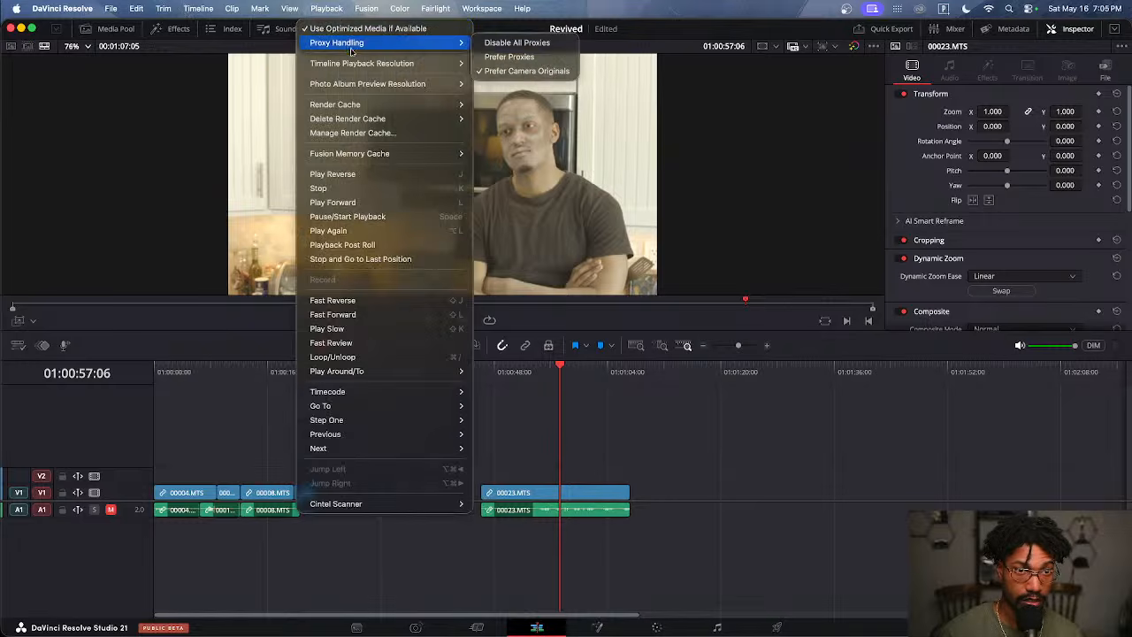
mouse_move(356, 64)
click(491, 78)
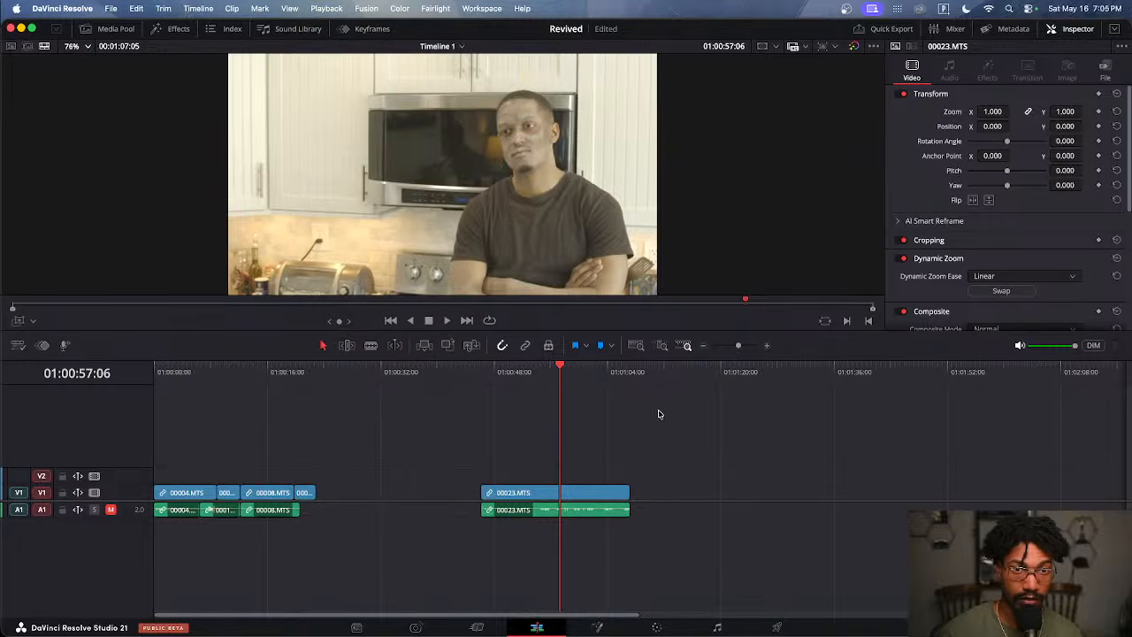
key(space)
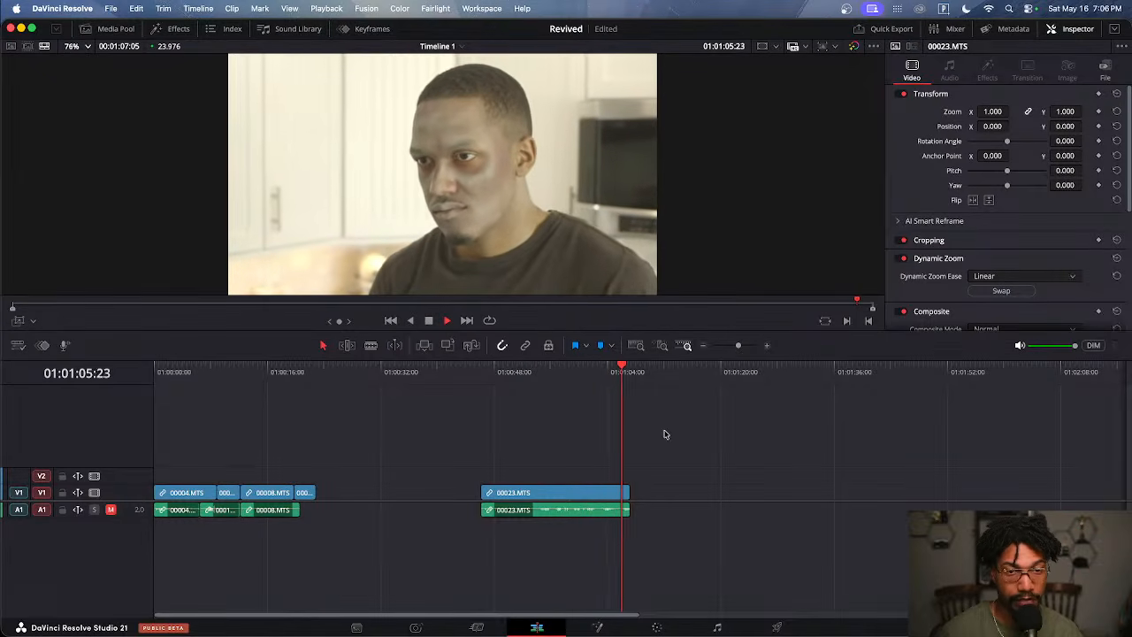
Set clip 00023.MTS's Dynamic Zoom Ease to Ease In and Out, and preview the clip from its start
click(604, 375)
click(588, 492)
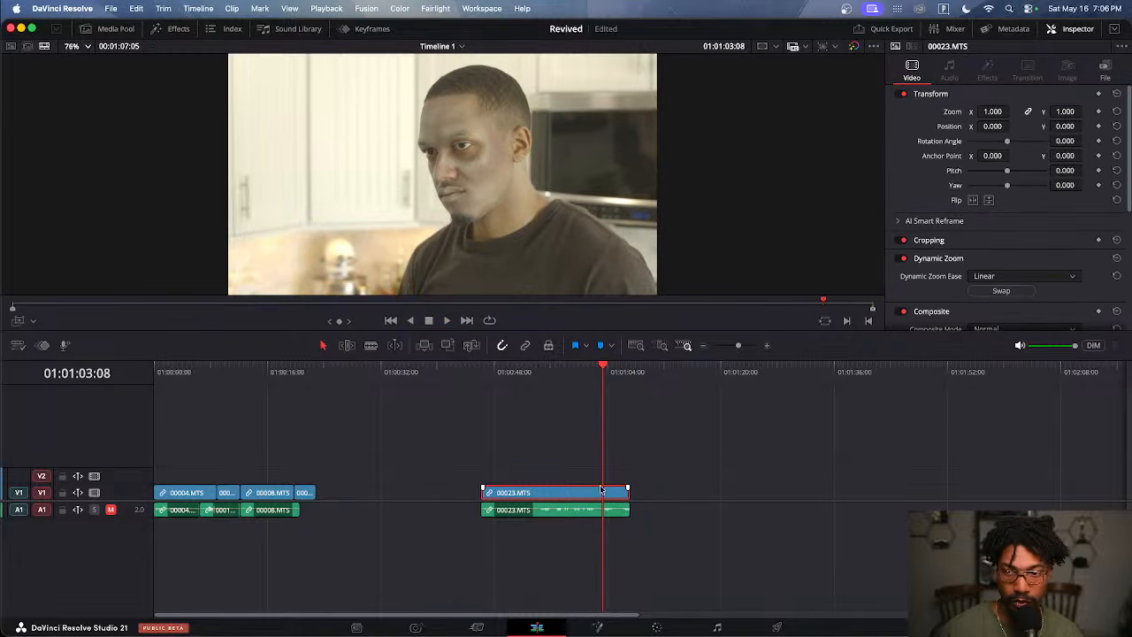
click(1006, 276)
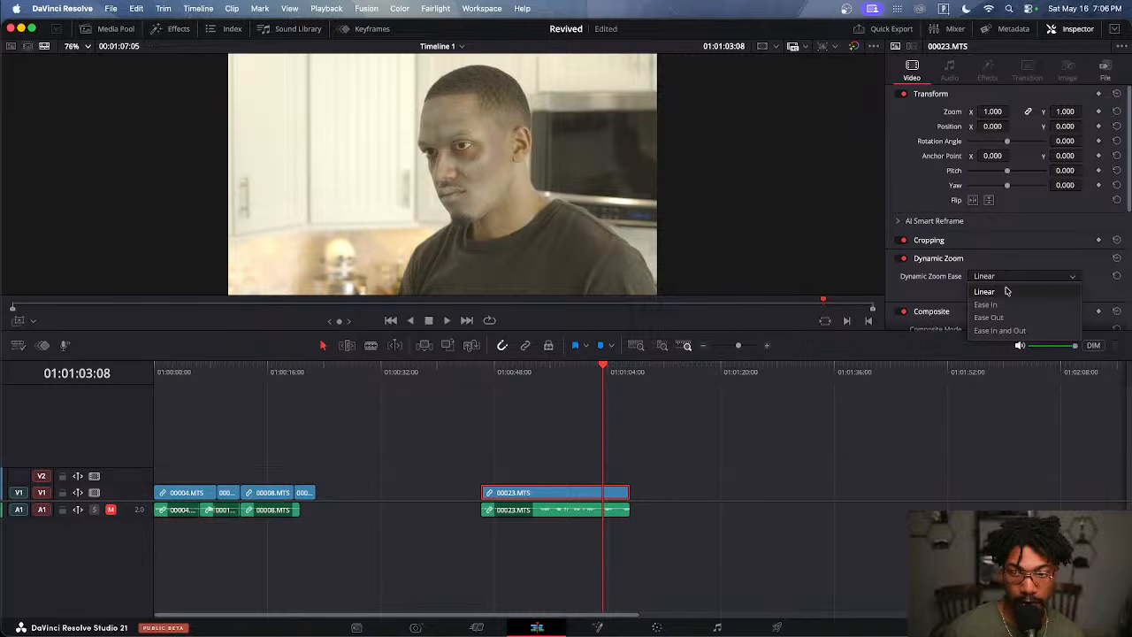
click(1008, 331)
click(481, 372)
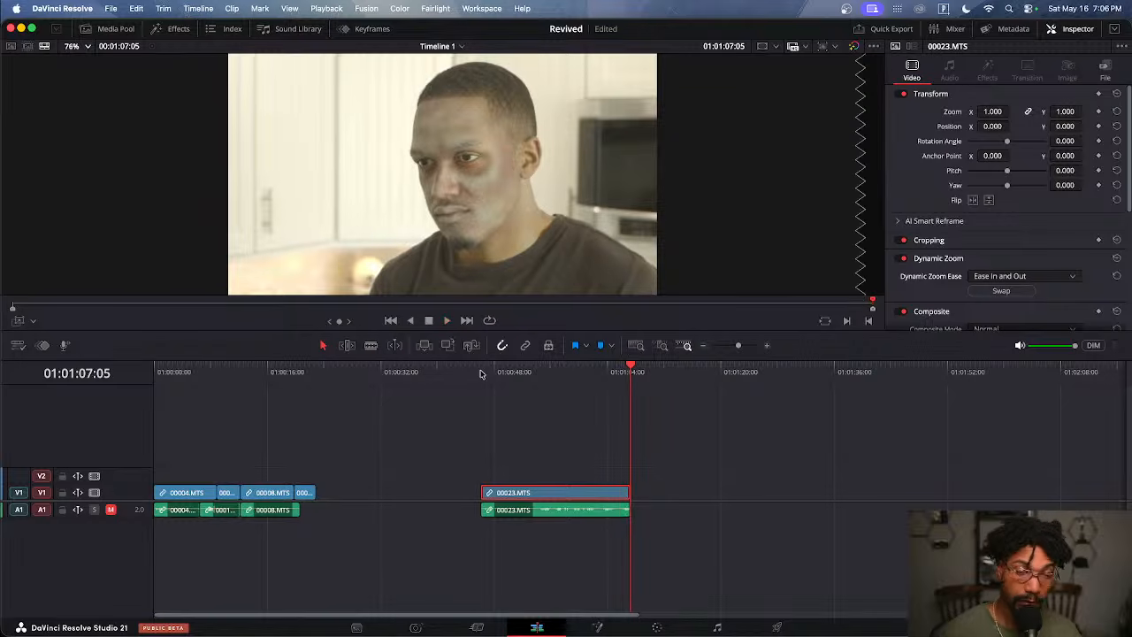
Scrub through clip 00023.MTS to review the eased zoom, and return the playhead to the clip's start
click(522, 417)
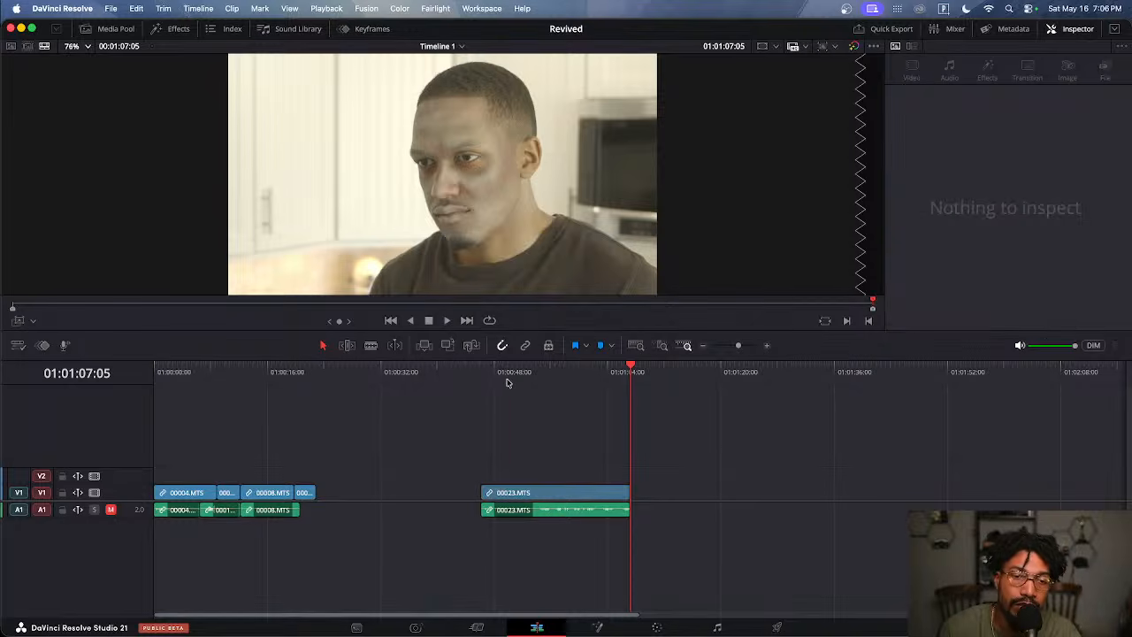
drag(507, 382, 565, 404)
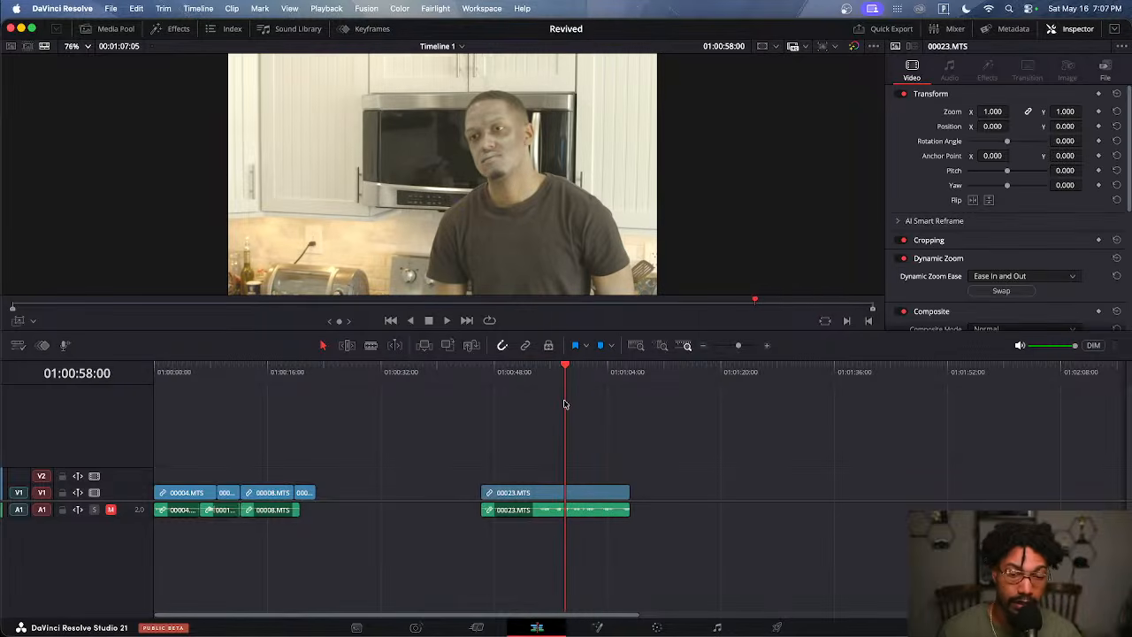
key(Up)
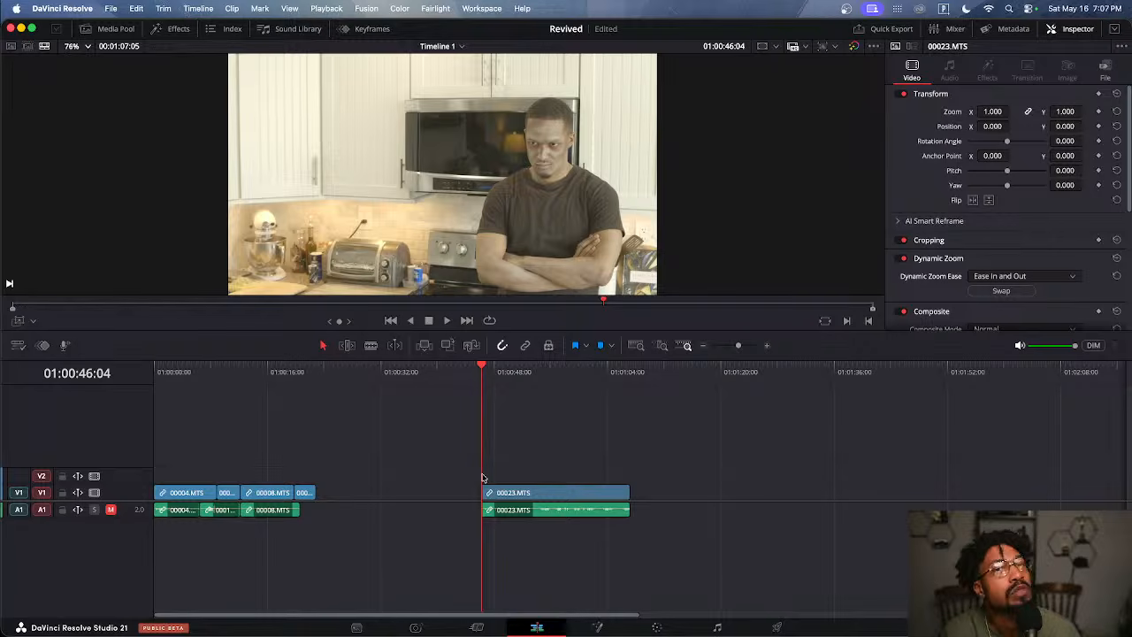
At 01:00:52:06, shrink the red Dynamic Zoom frame tightly around the man's head and preview the zoom from near the clip's start
drag(500, 378, 524, 387)
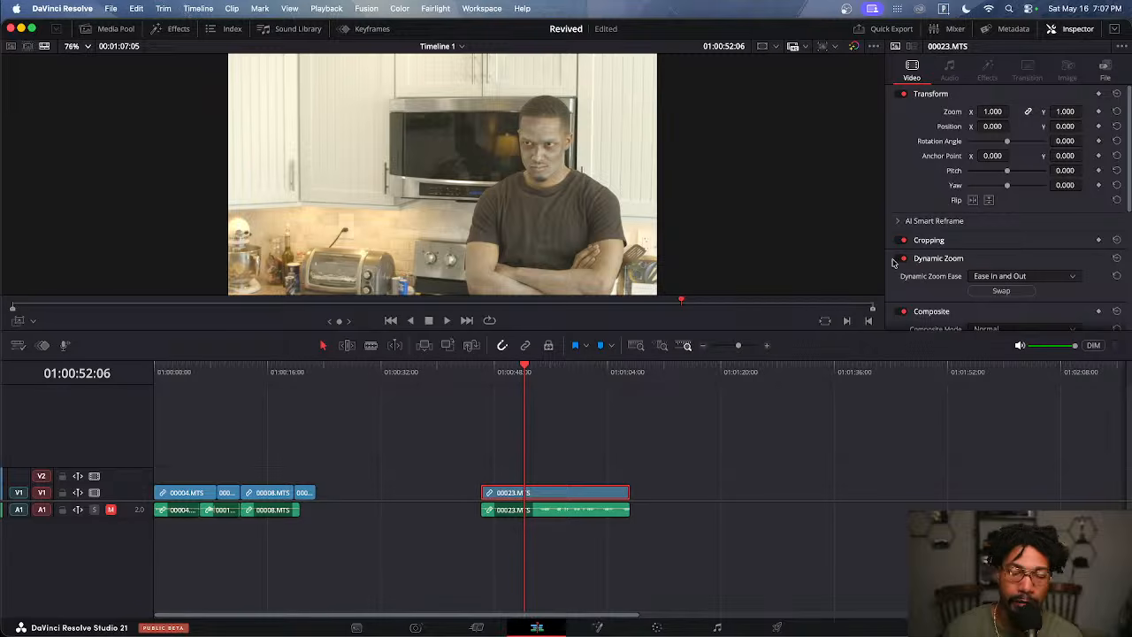
click(18, 325)
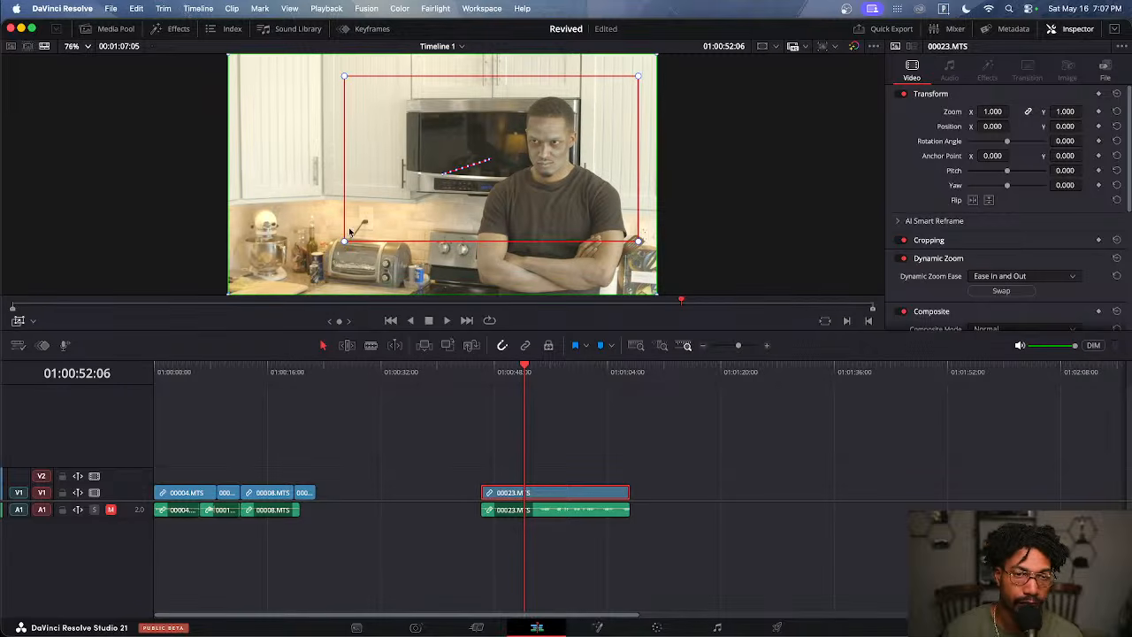
drag(346, 244, 512, 182)
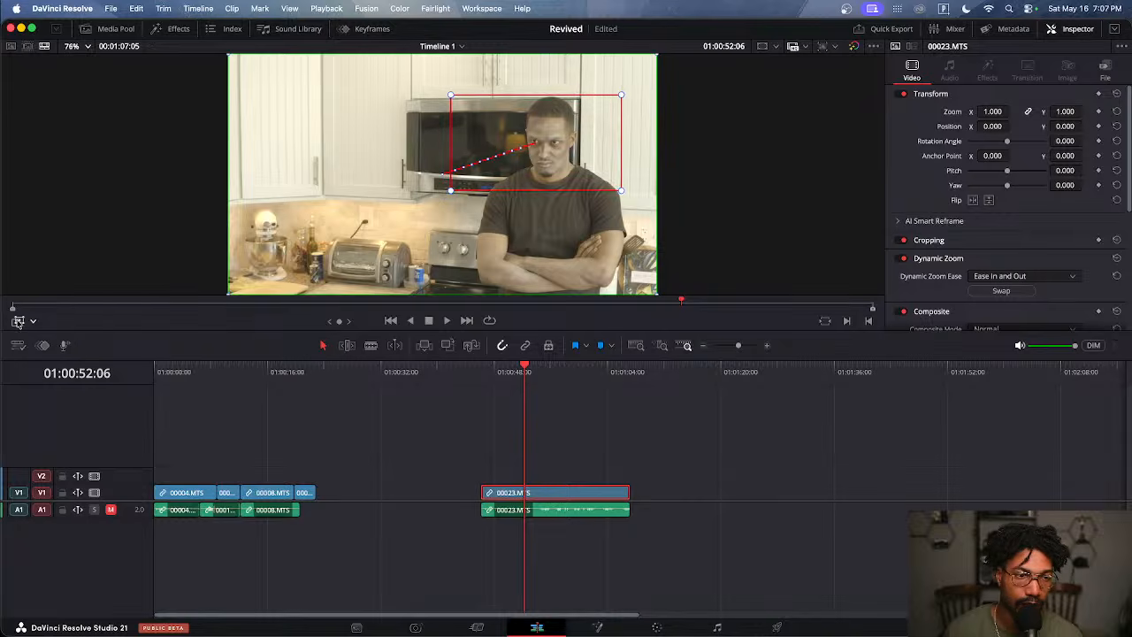
click(18, 321)
click(486, 384)
key(space)
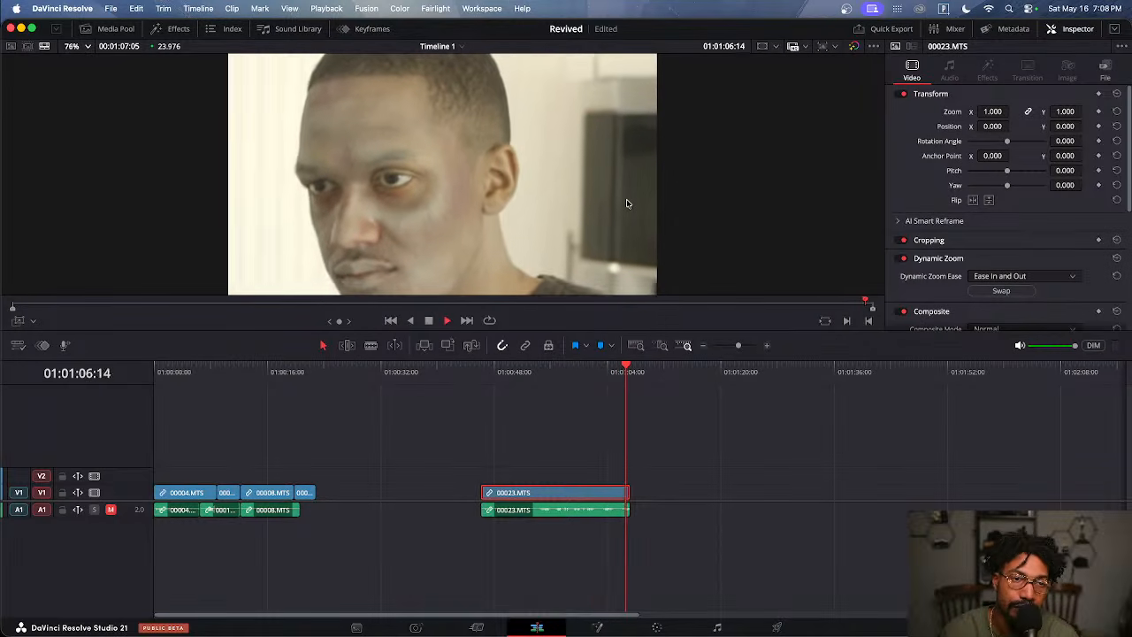
Turn off Dynamic Zoom for clip 00023.MTS, keep Cropping enabled, and check the unzoomed picture at 01:00:54:12
drag(622, 369, 543, 380)
click(582, 415)
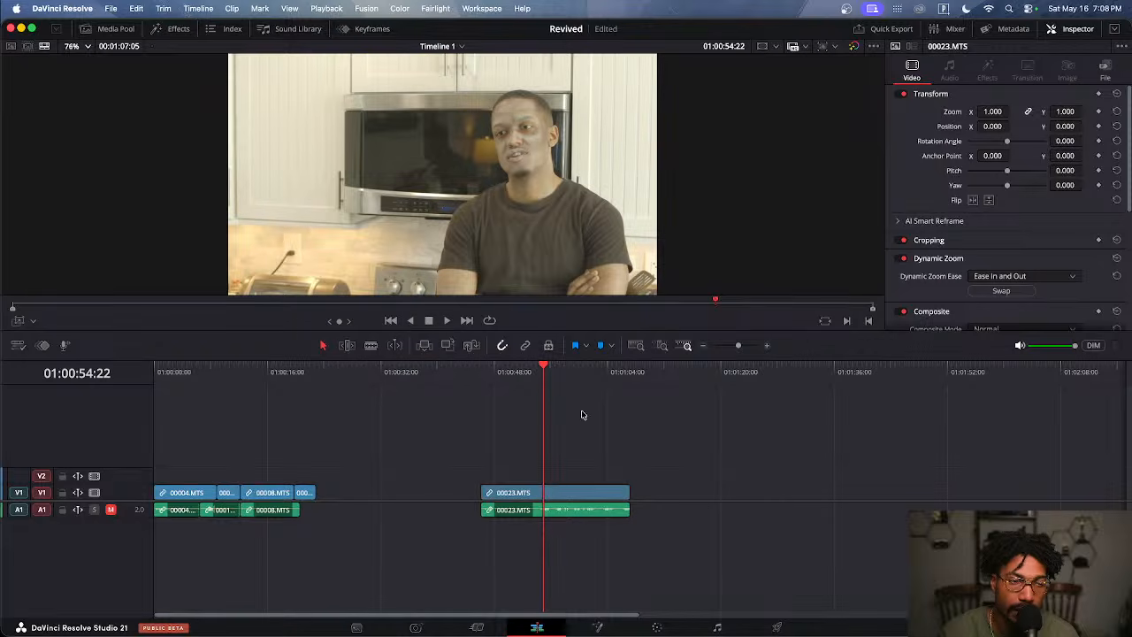
click(557, 498)
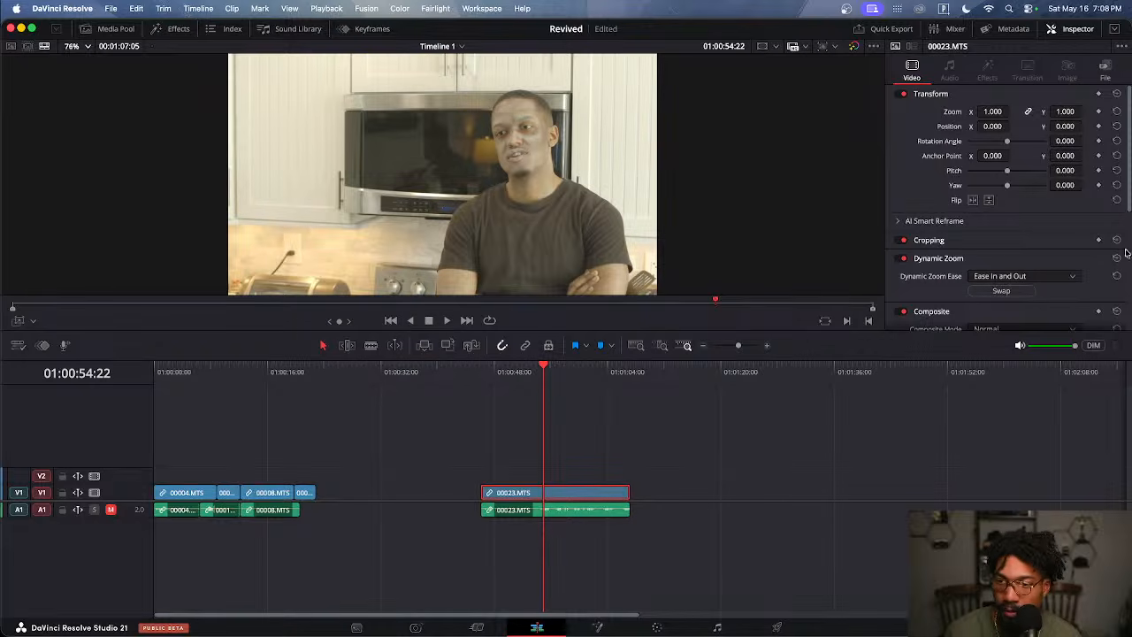
click(900, 241)
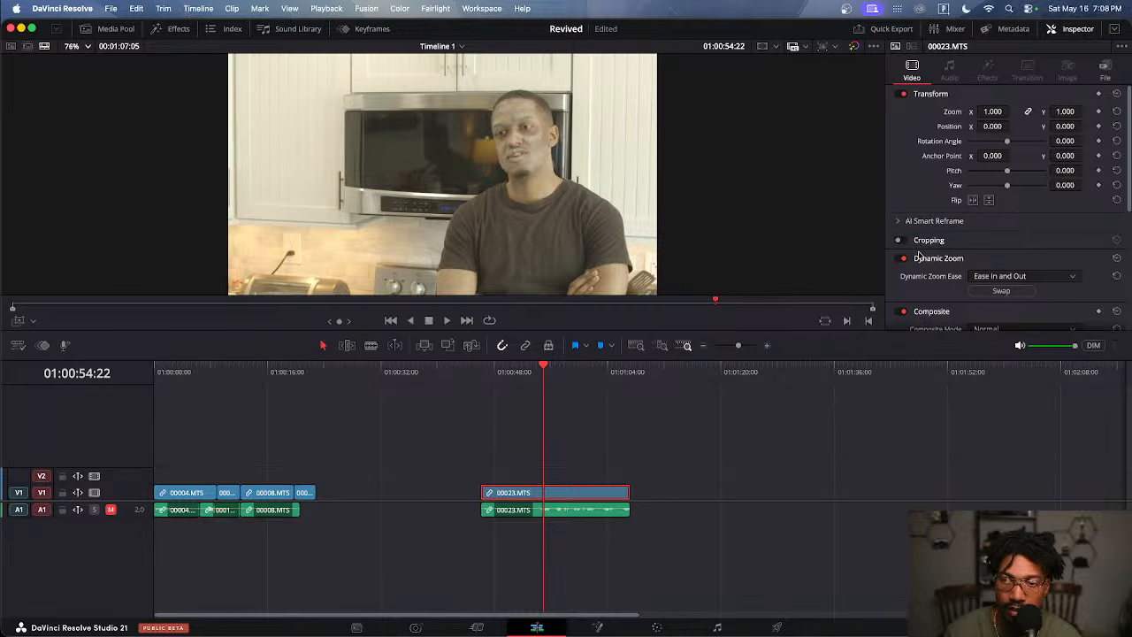
click(903, 258)
click(832, 371)
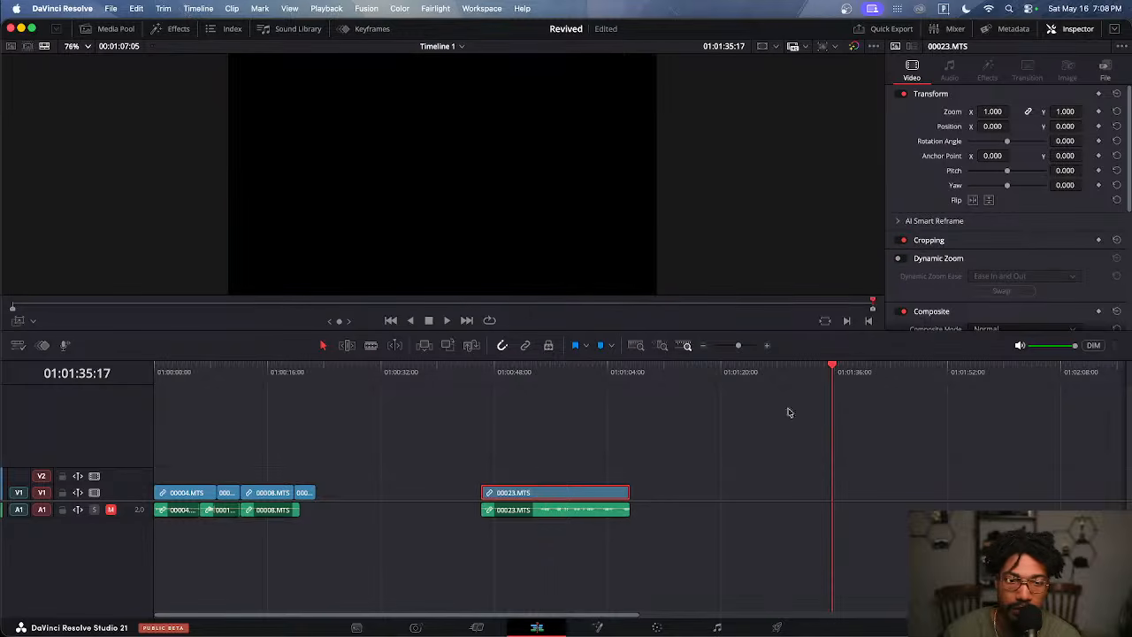
click(541, 405)
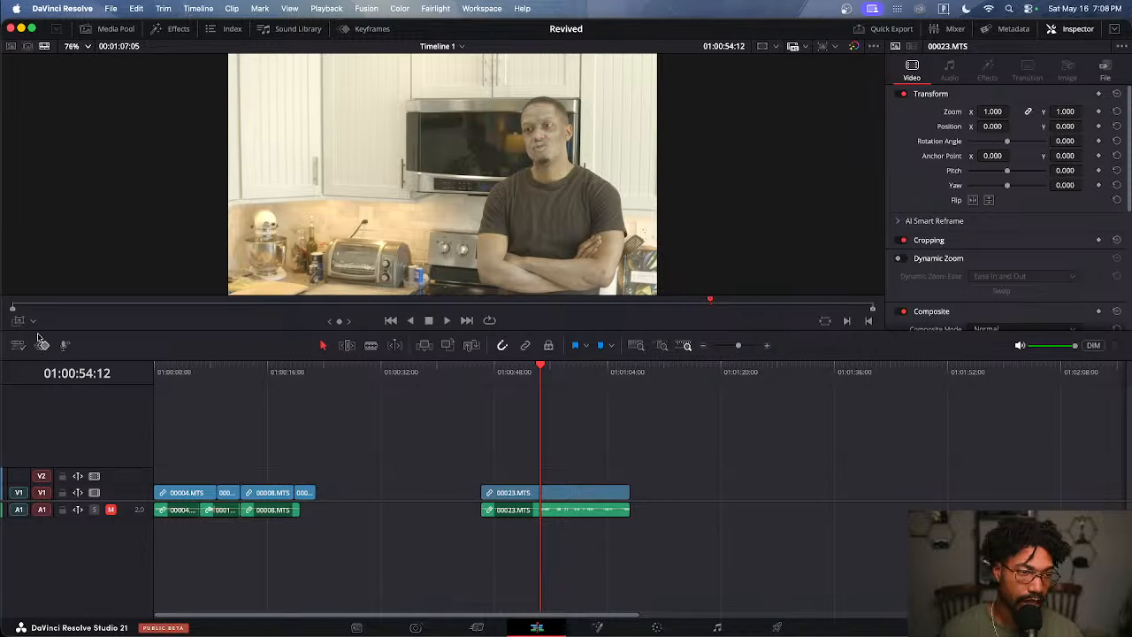
Add timeline markers at the start and the end of clip 00023.MTS
drag(706, 465, 584, 543)
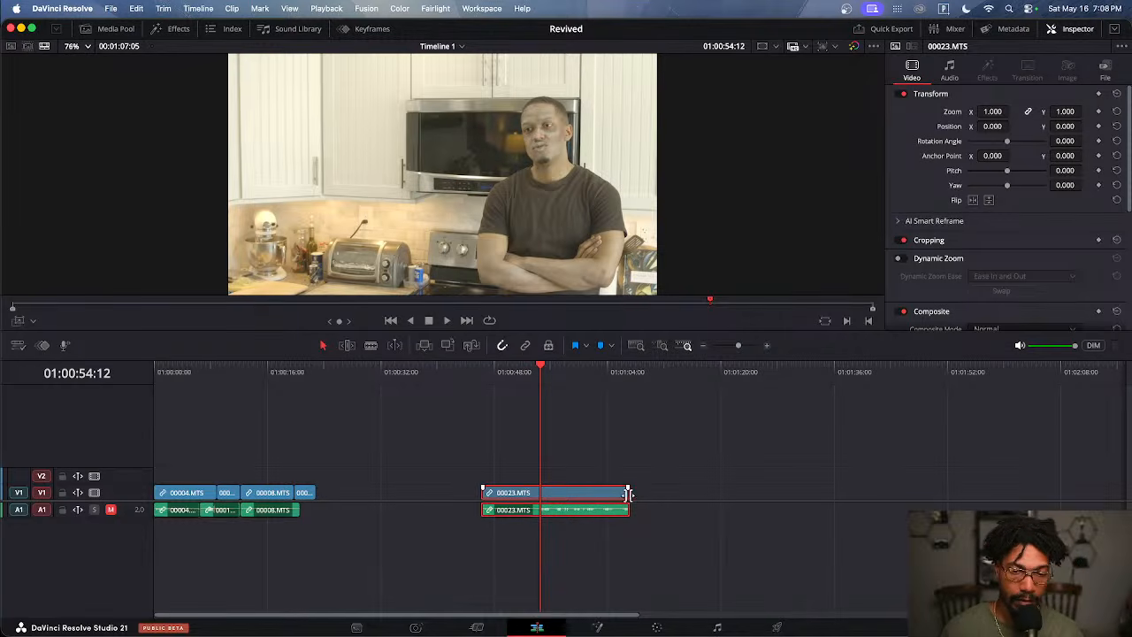
click(634, 477)
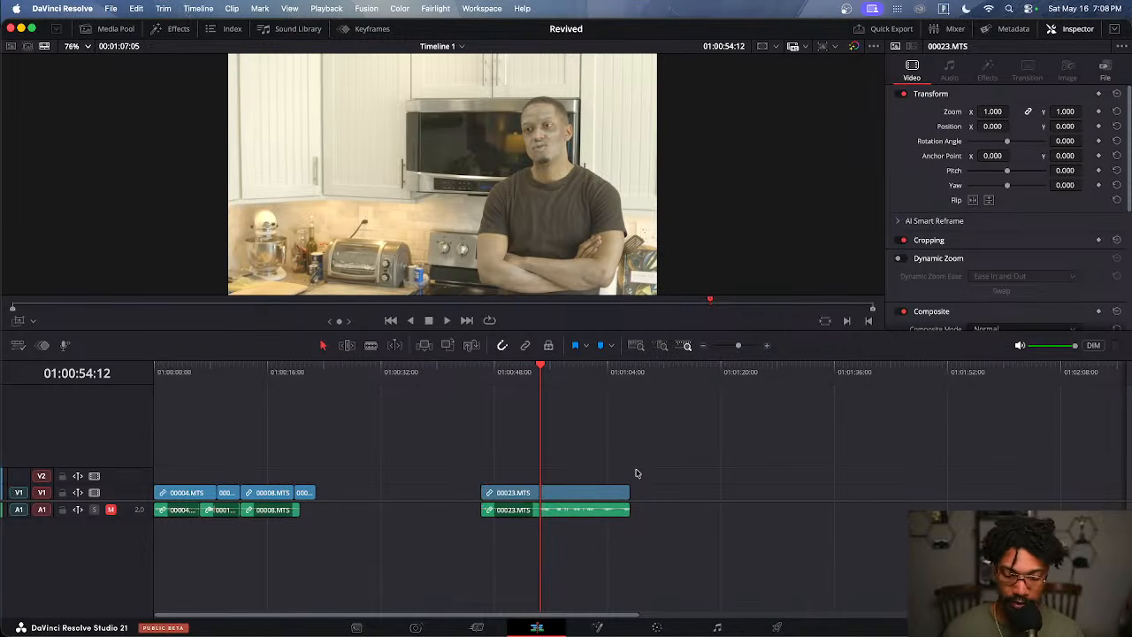
key(Up)
key(m)
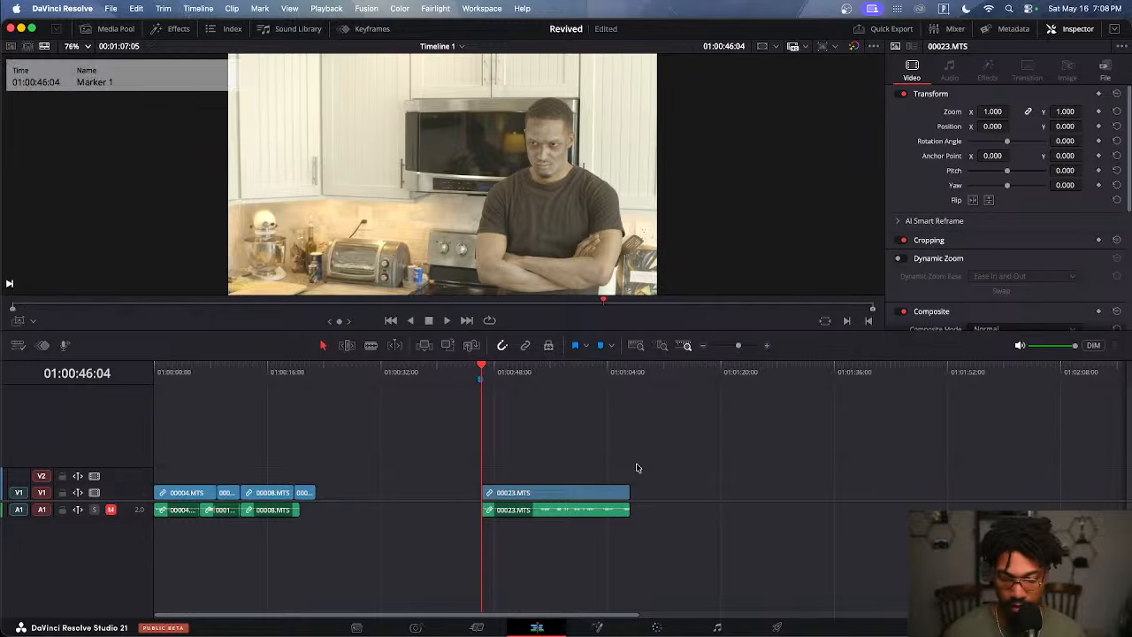
key(Down)
key(m)
Extend clip 00023.MTS's end to 01:01:32:21 and its start back to about 01:00:30, and save the project
click(629, 496)
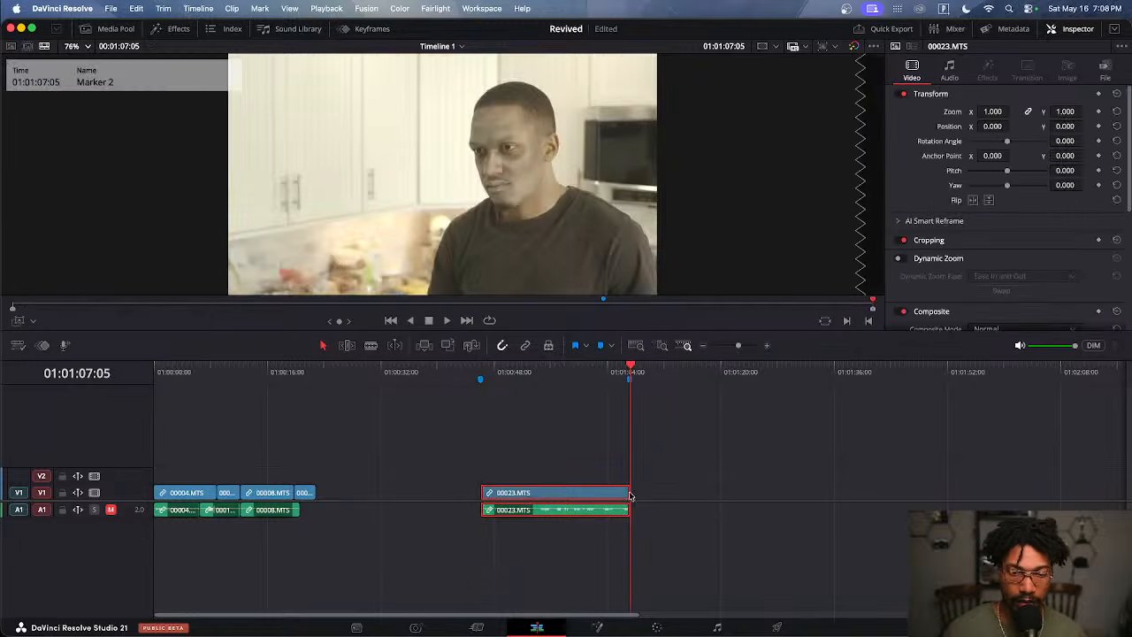
drag(629, 497, 1015, 470)
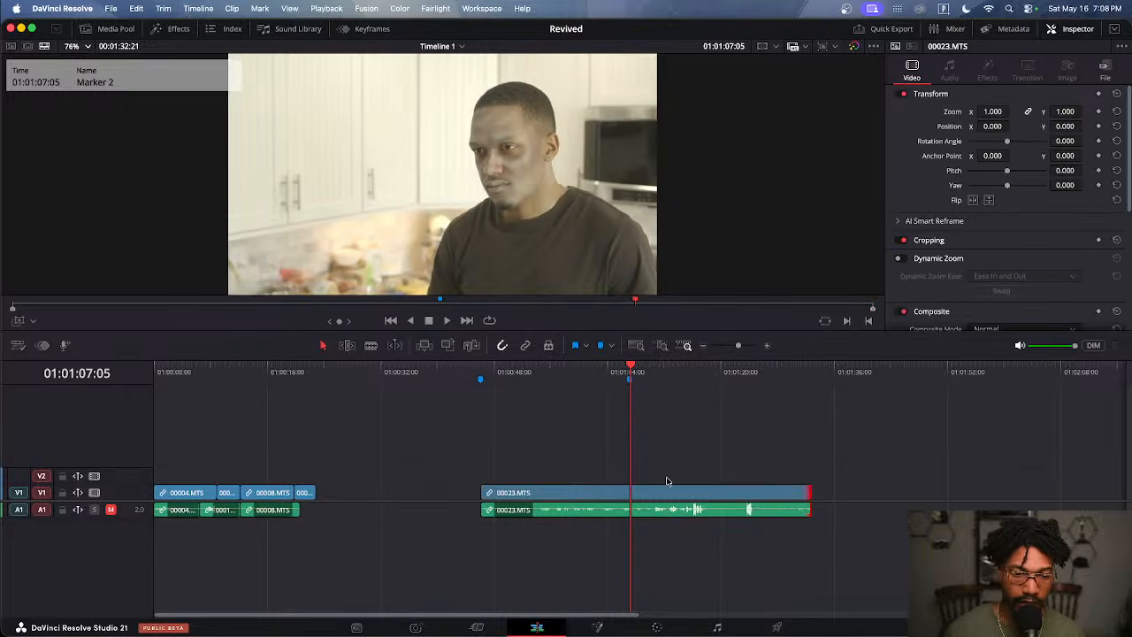
drag(563, 434, 492, 538)
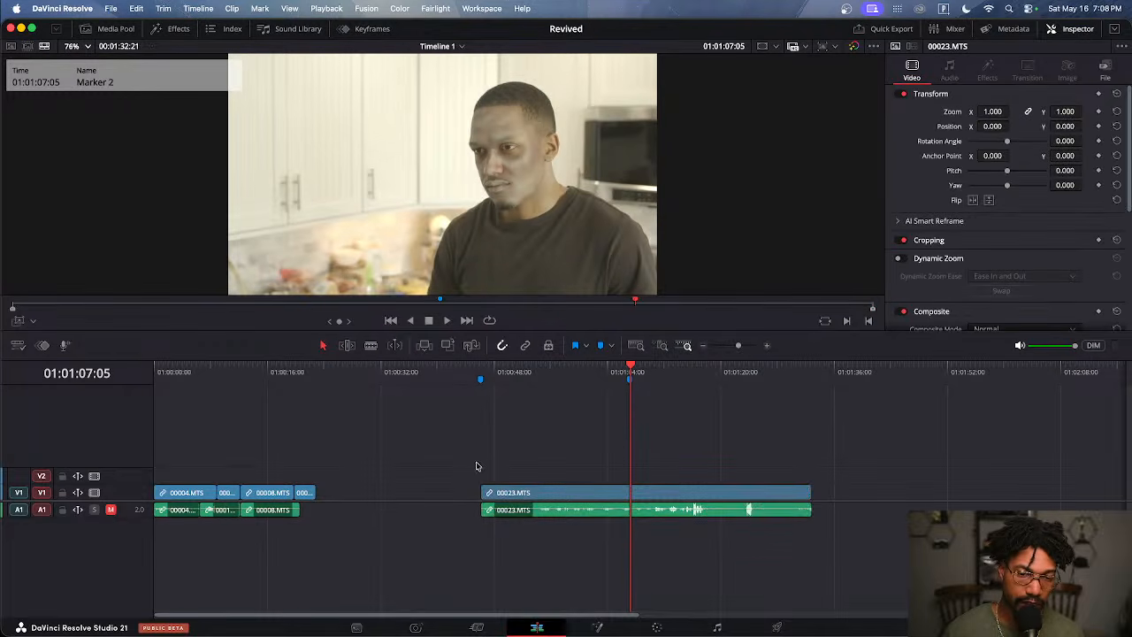
drag(482, 497, 369, 497)
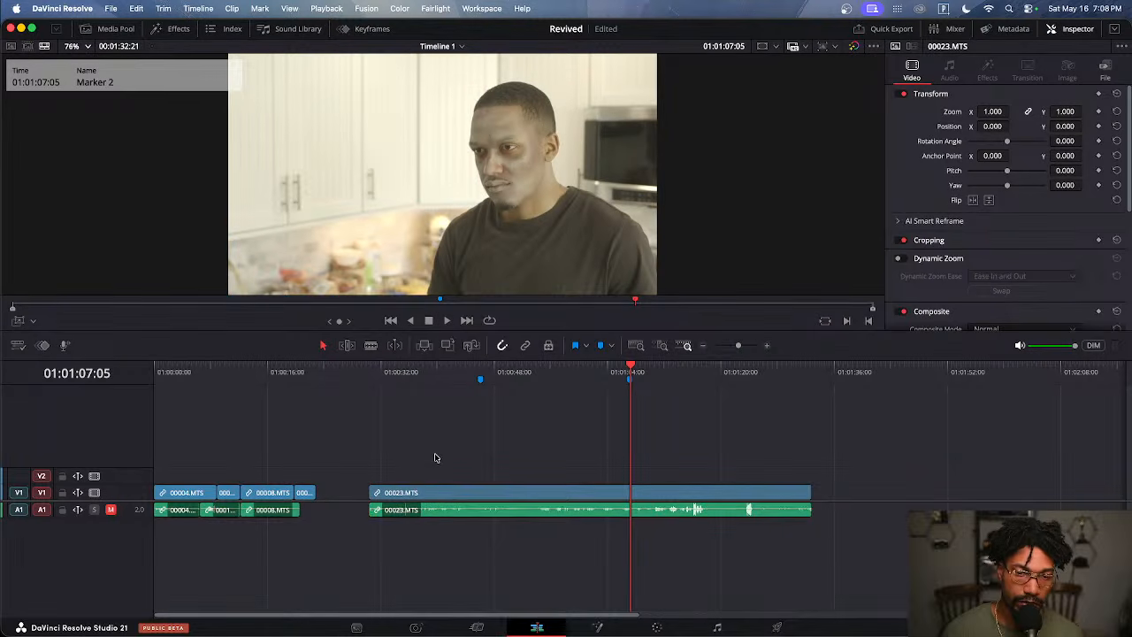
key(super+s)
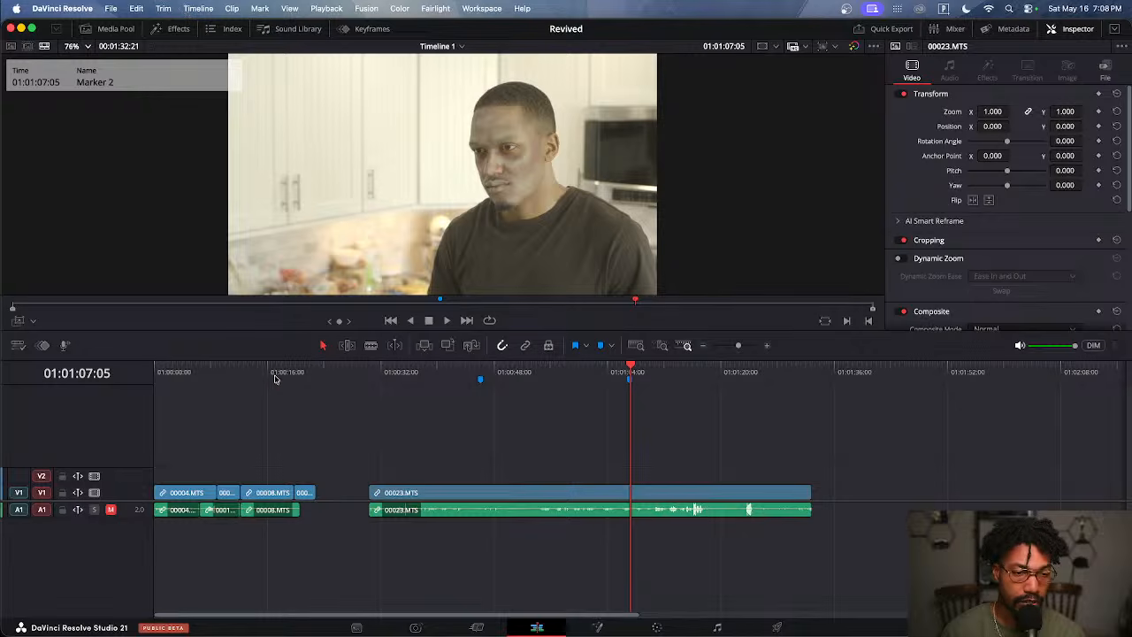
Move the playhead to the start of the timeline and bypass the color grades in the viewer
drag(274, 378, 146, 394)
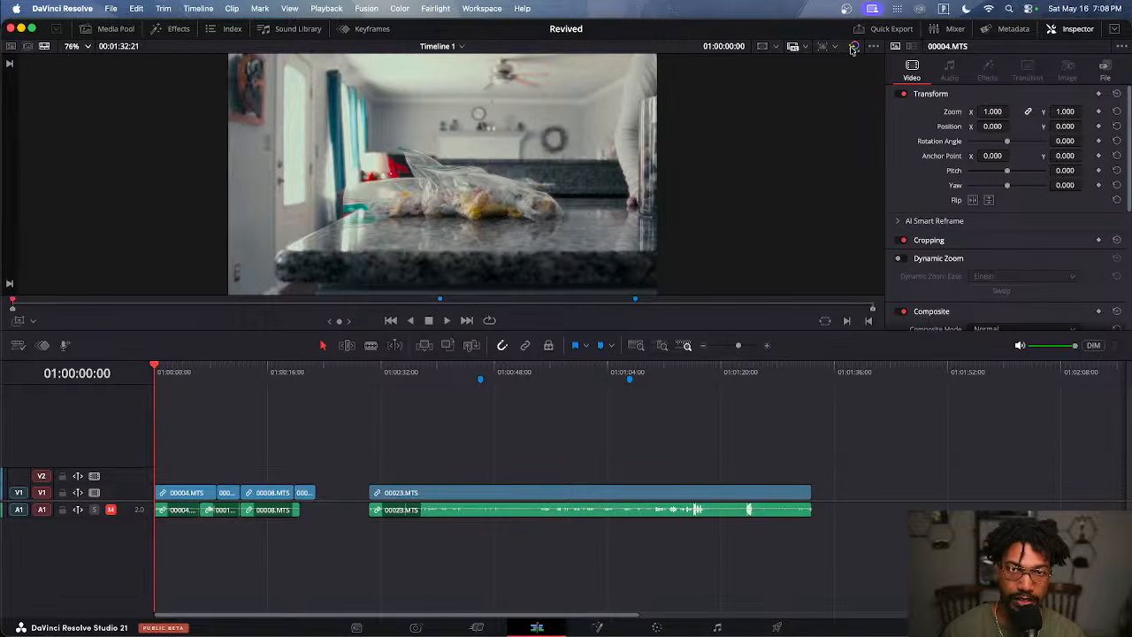
click(853, 47)
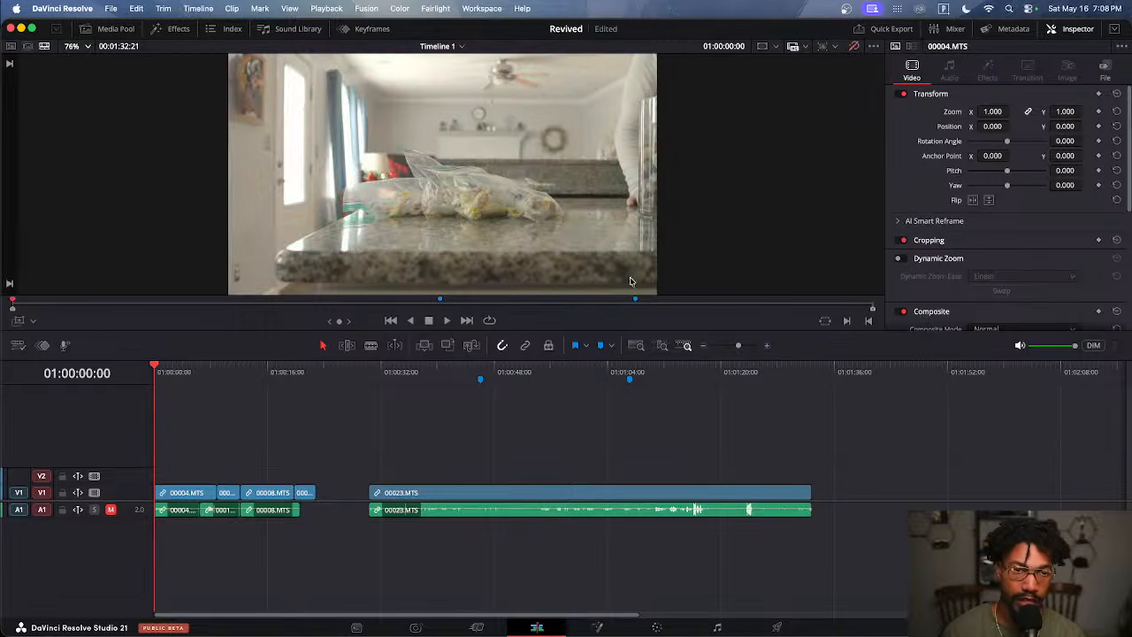
Open the effects library and browse the Resolve FX filters and transitions
click(118, 29)
click(118, 29)
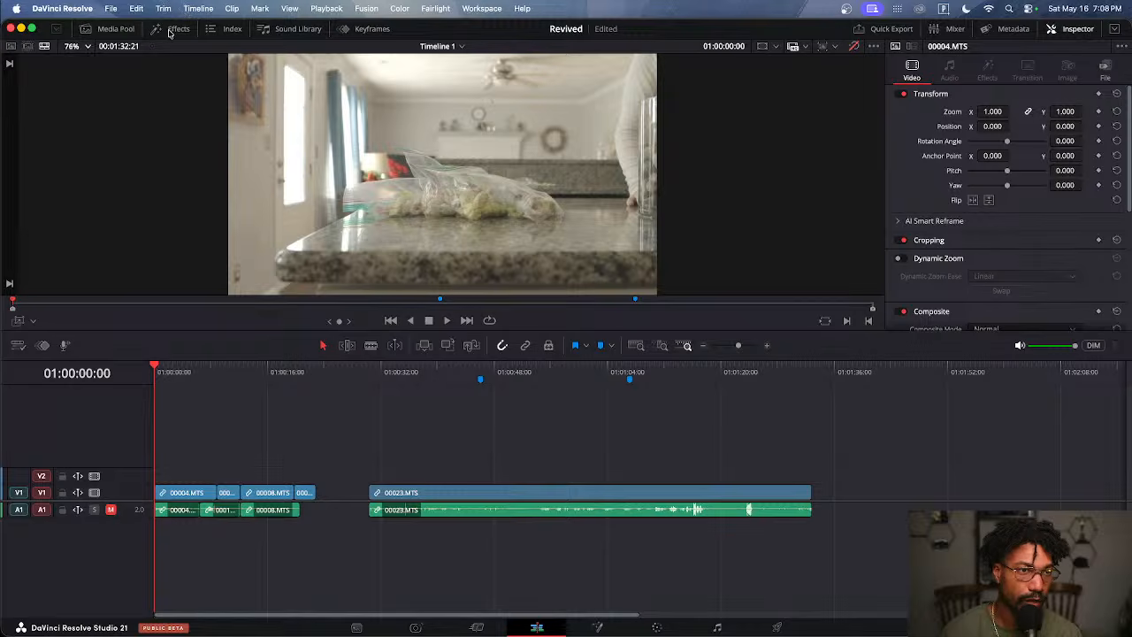
click(173, 28)
click(162, 138)
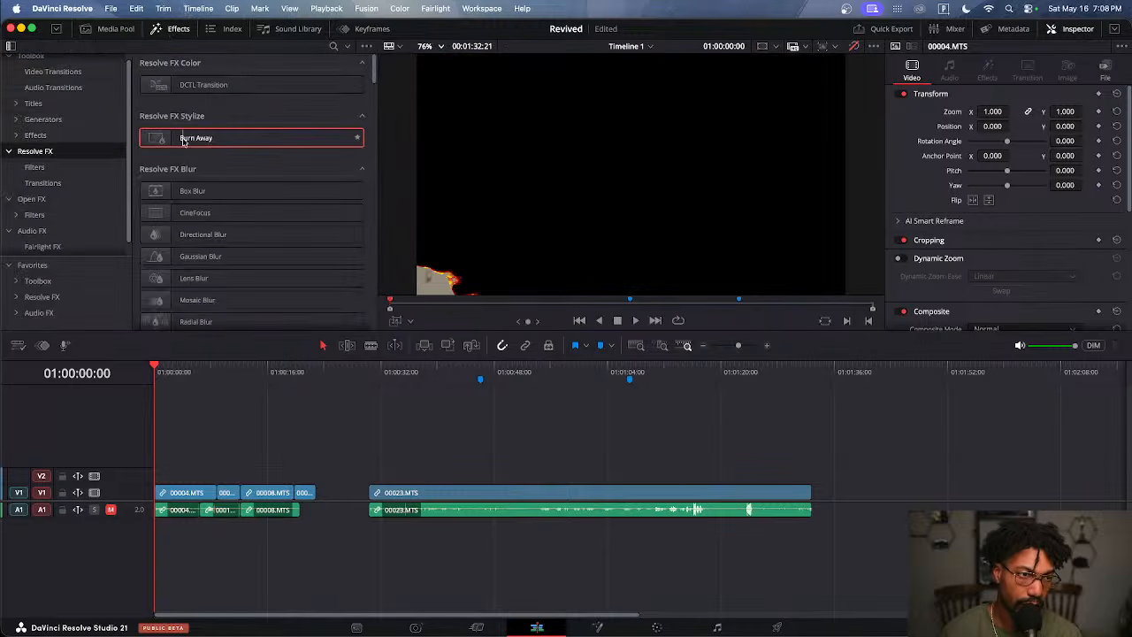
scroll(195, 150, down, 5)
scroll(72, 138, down, 1)
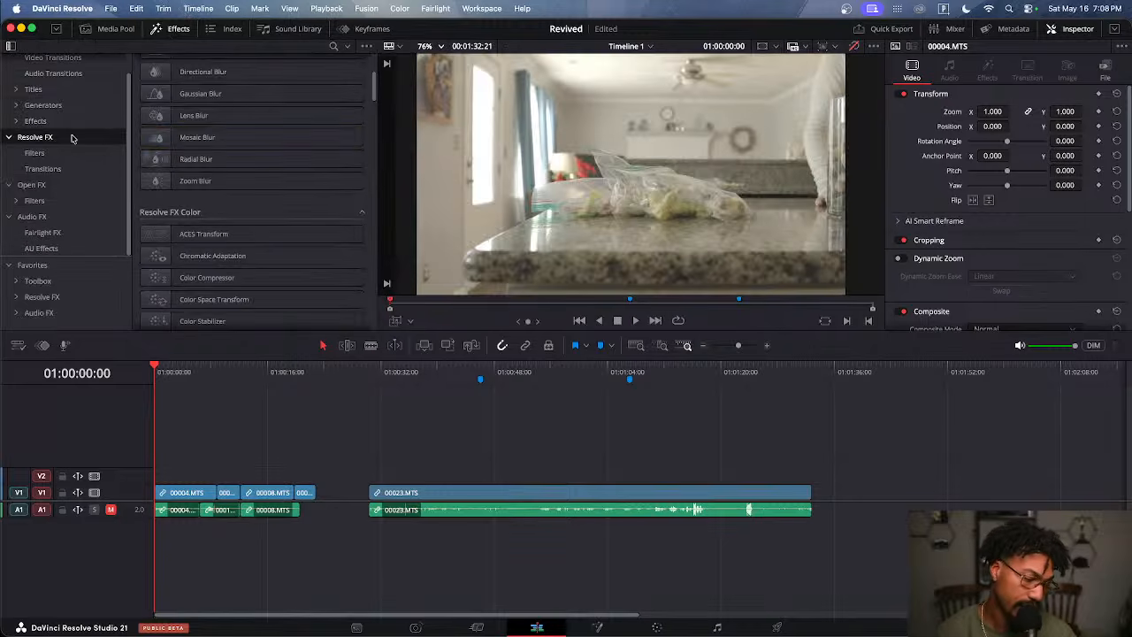
scroll(73, 138, up, 1)
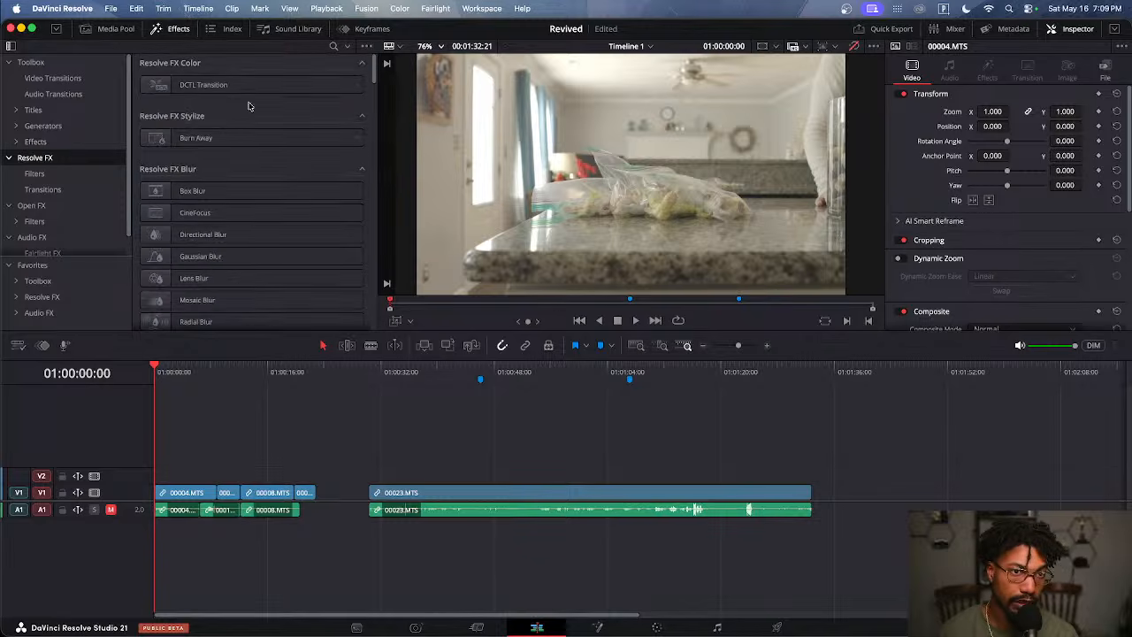
scroll(195, 116, up, 5)
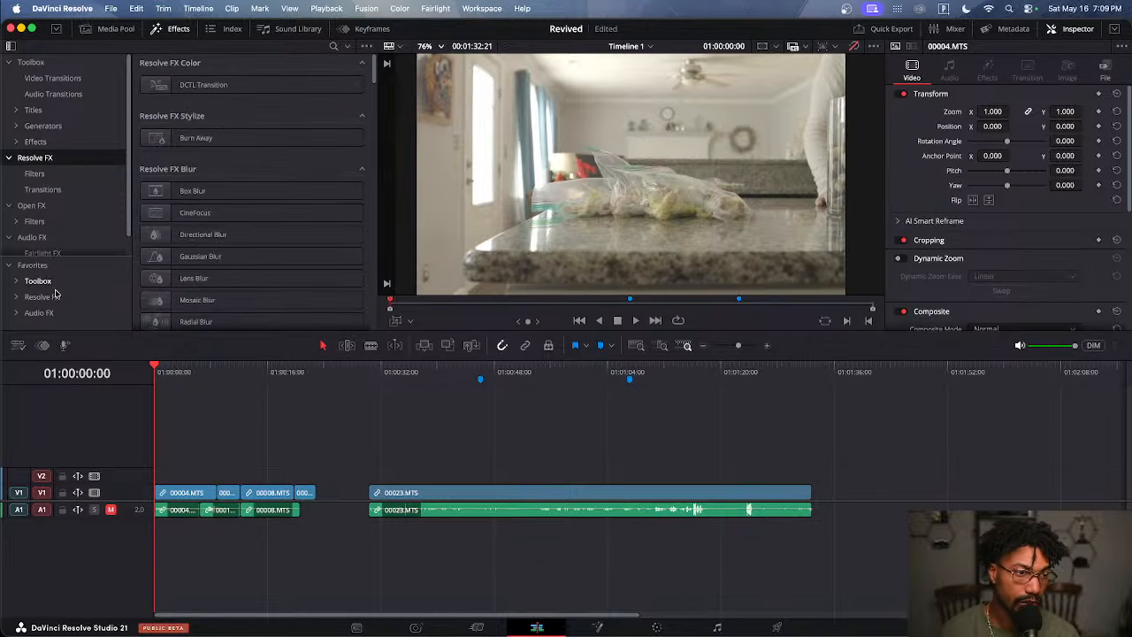
Show the favorite effects and add Dehancer Pro 7.3.1 from the Open FX filters to them
click(34, 265)
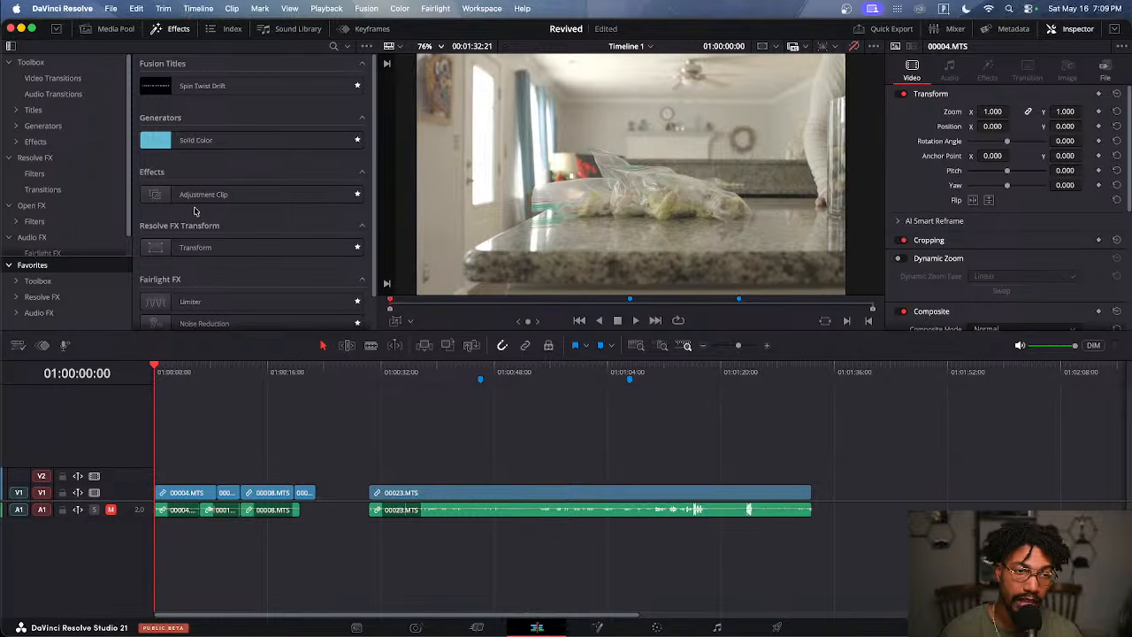
click(269, 203)
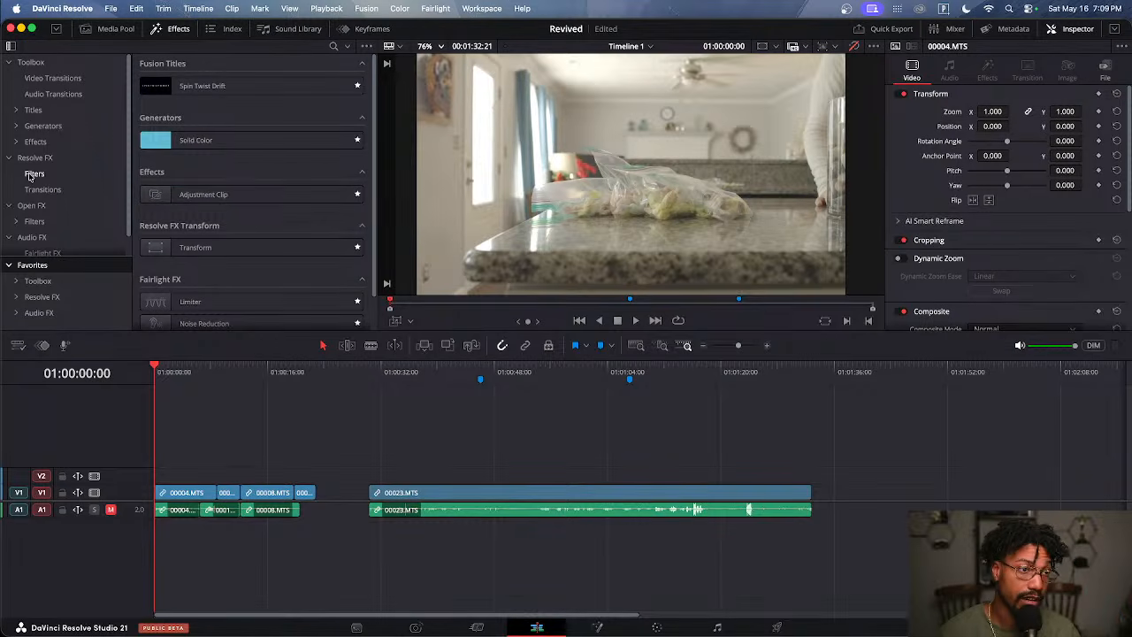
click(37, 222)
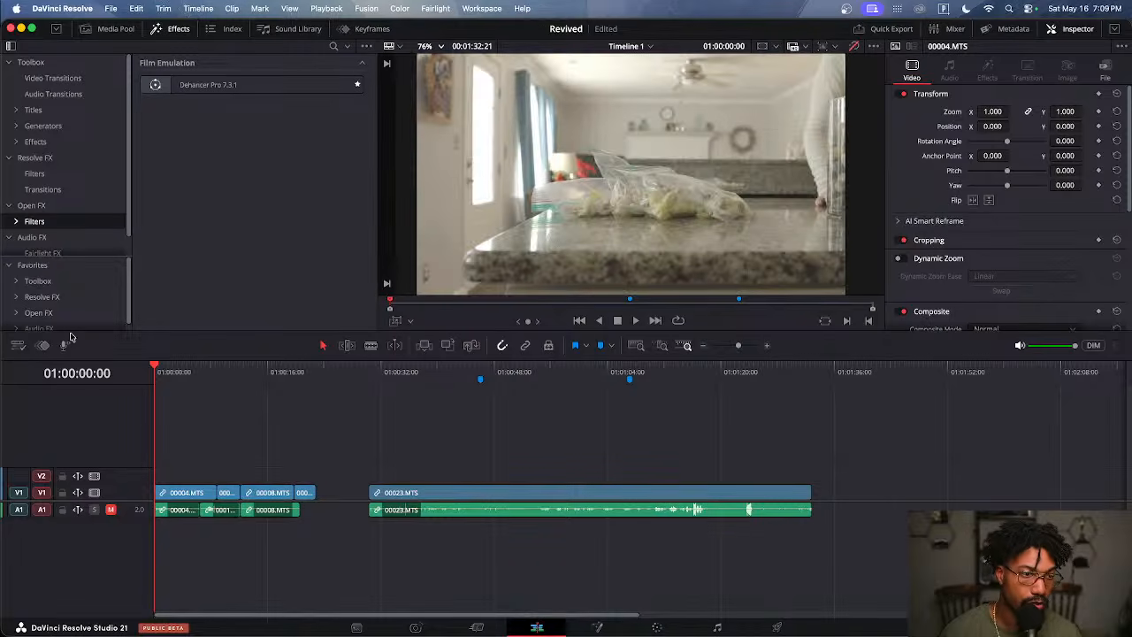
Enlarge the effects library and its favorites list, and expand the favorites' Toolbox category
drag(71, 328, 71, 399)
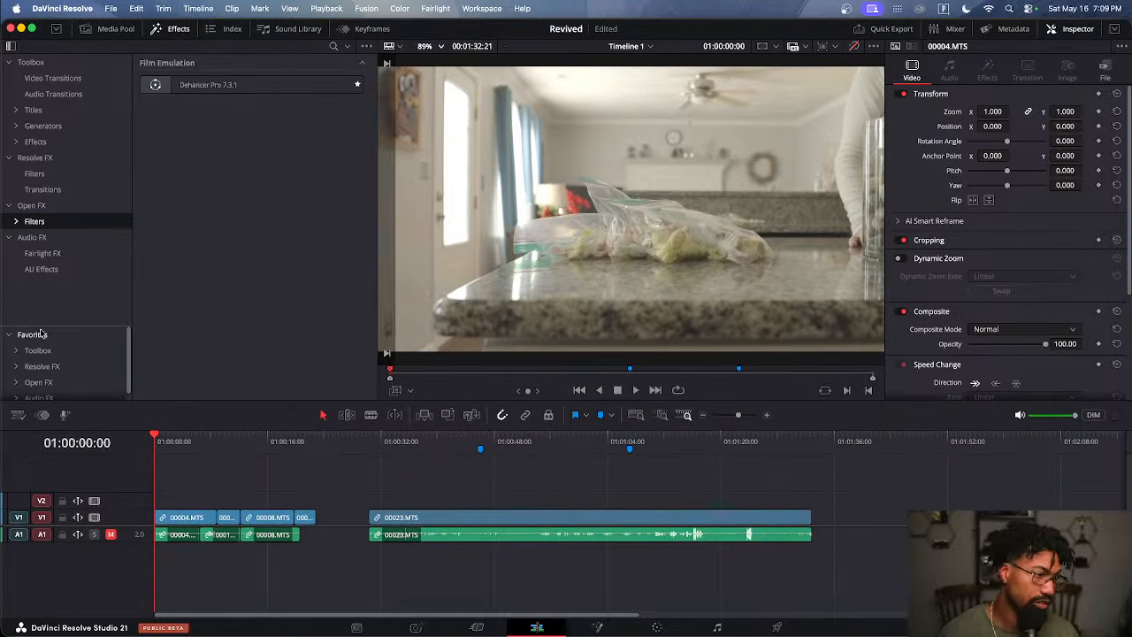
drag(58, 326, 58, 306)
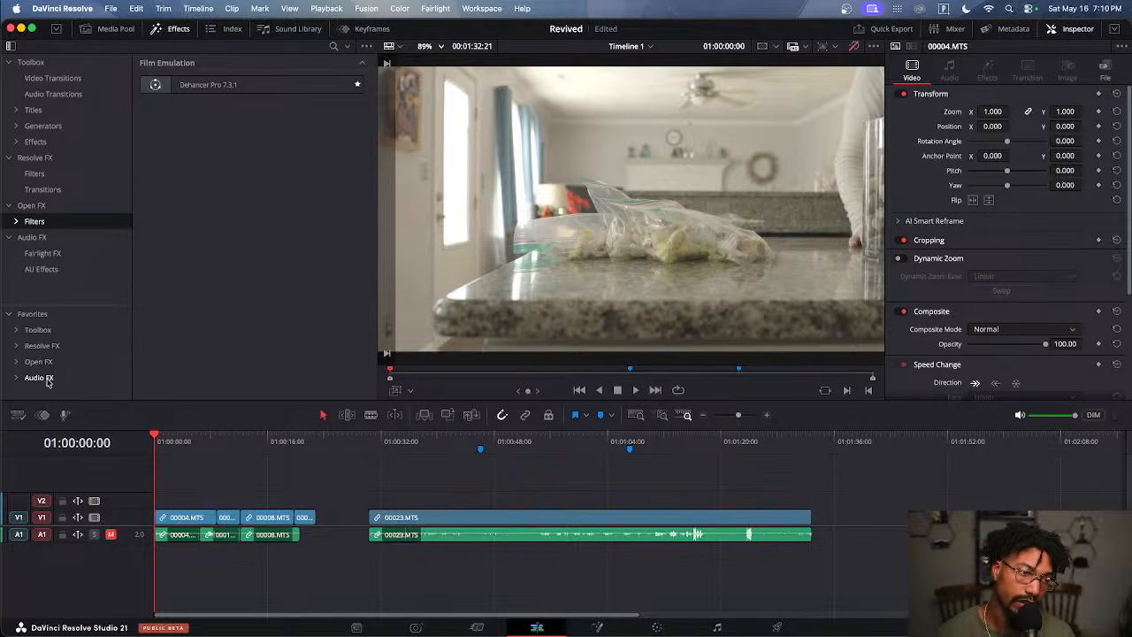
click(16, 330)
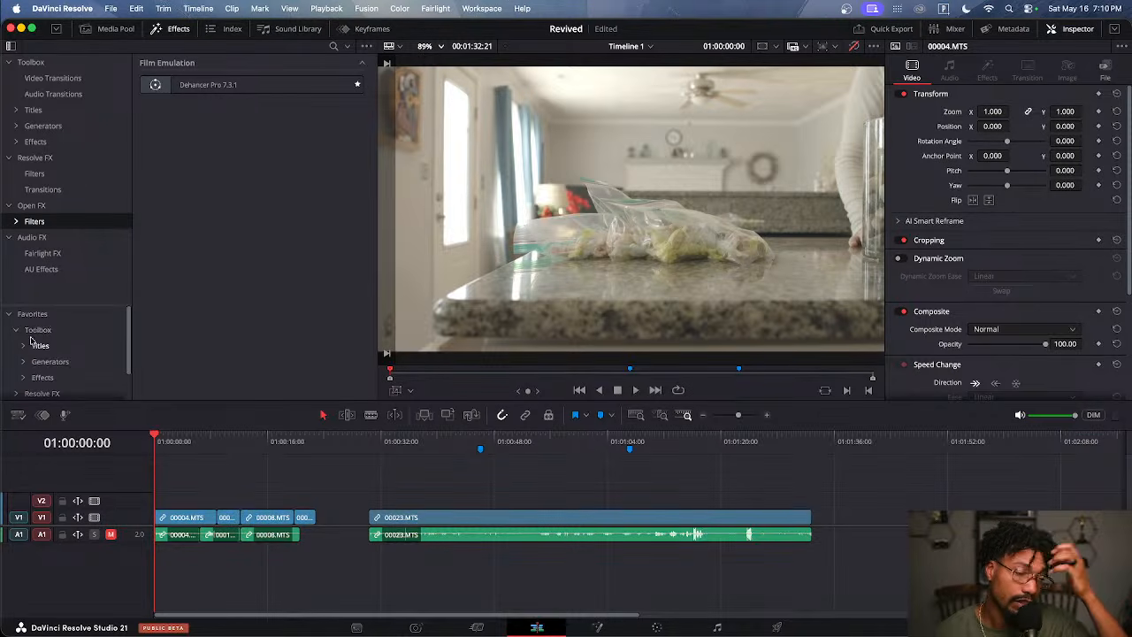
scroll(39, 334, down, 1)
scroll(39, 334, up, 1)
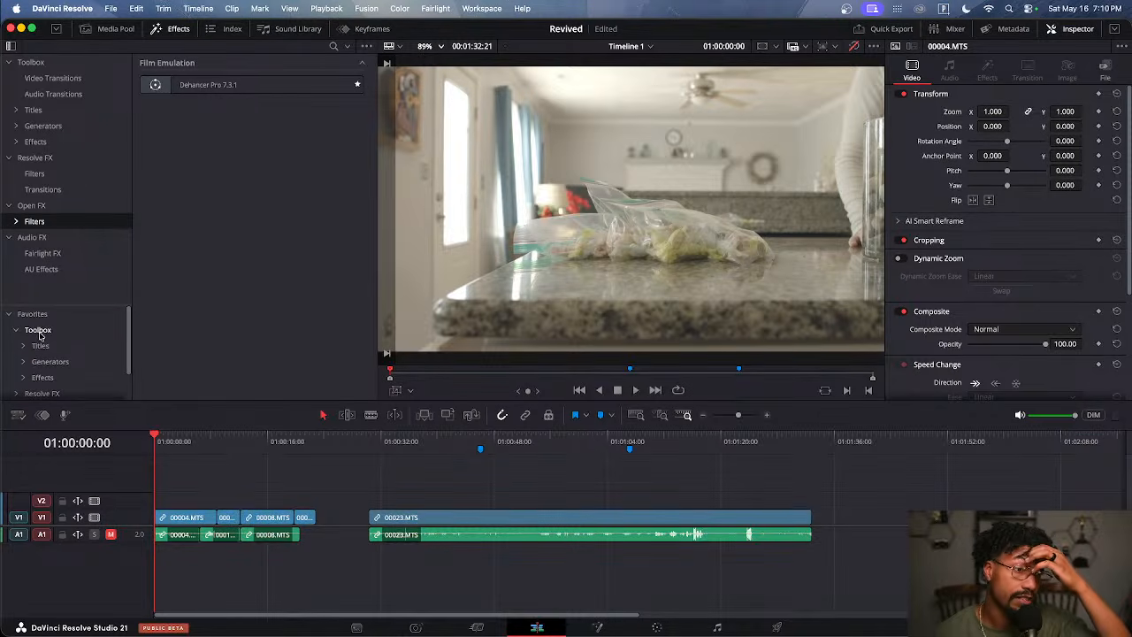
Browse the favorite titles, generators, effects, Resolve FX and Open FX category by category
click(25, 347)
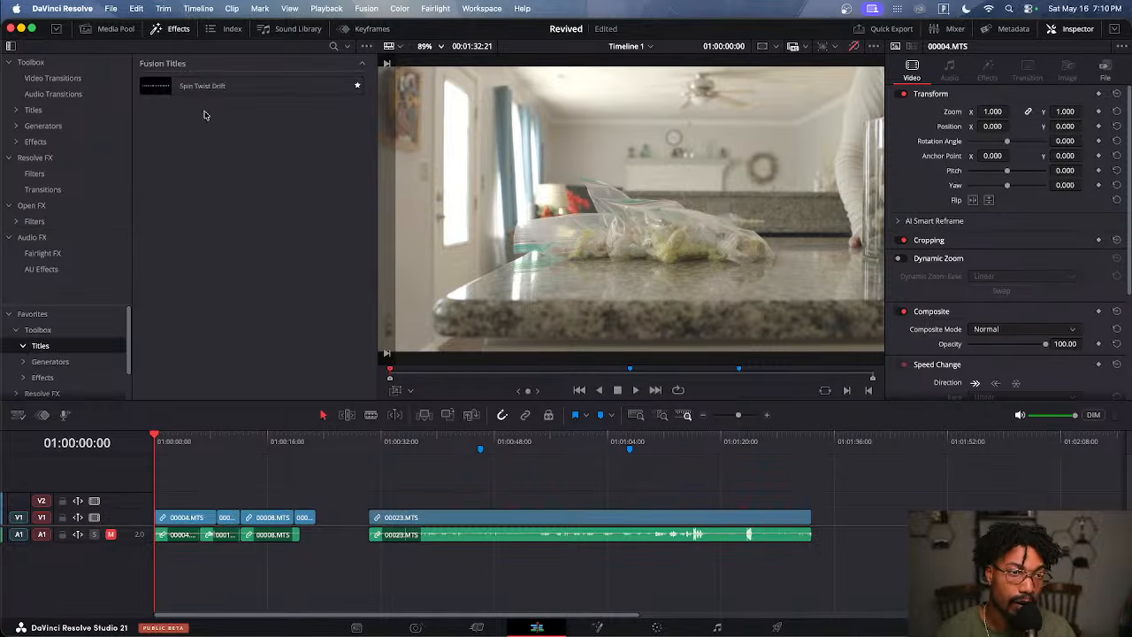
click(49, 362)
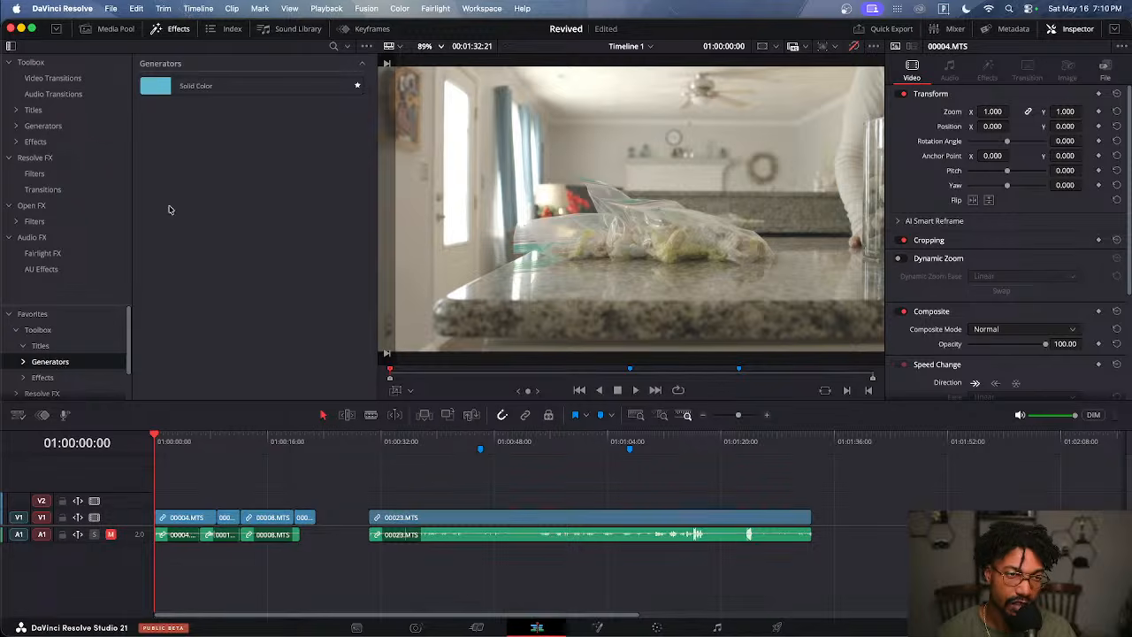
click(60, 378)
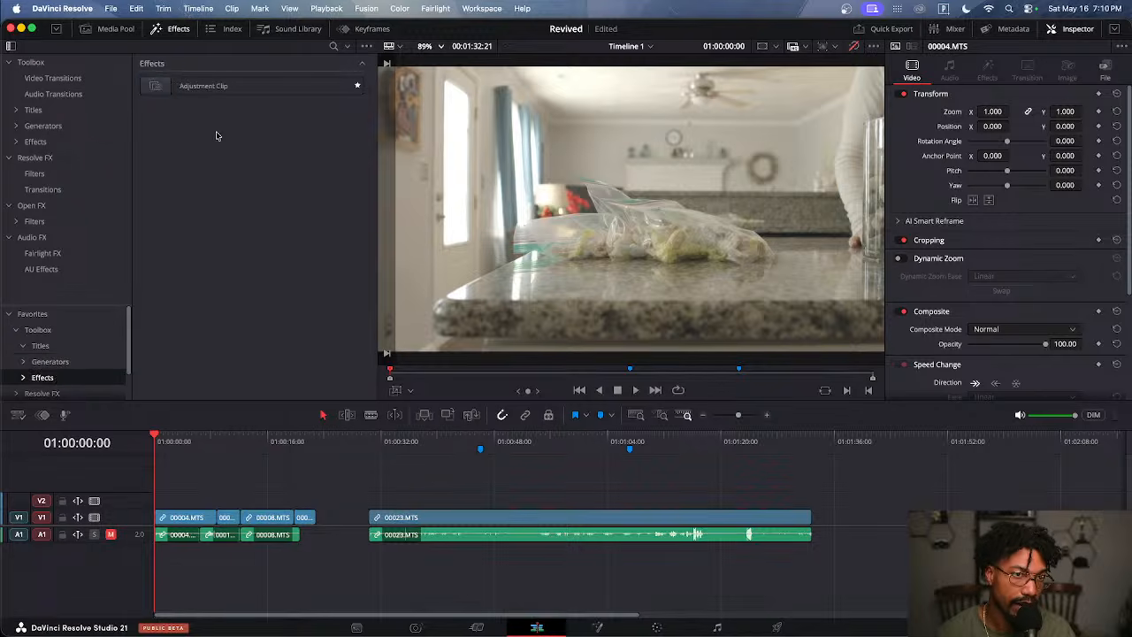
scroll(73, 363, down, 2)
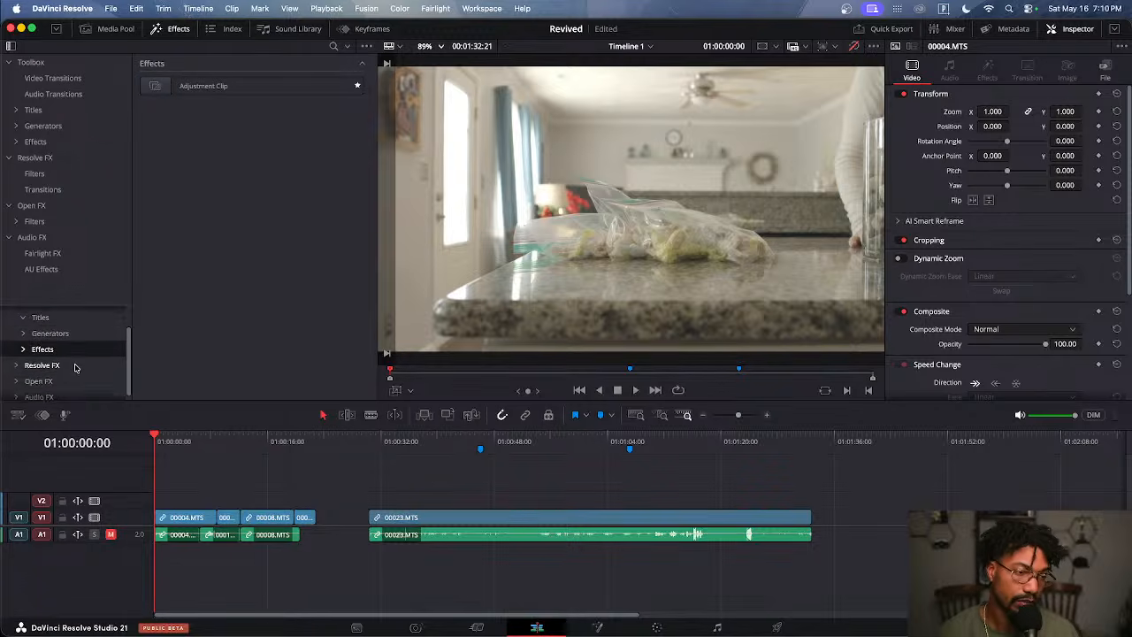
click(55, 361)
click(44, 377)
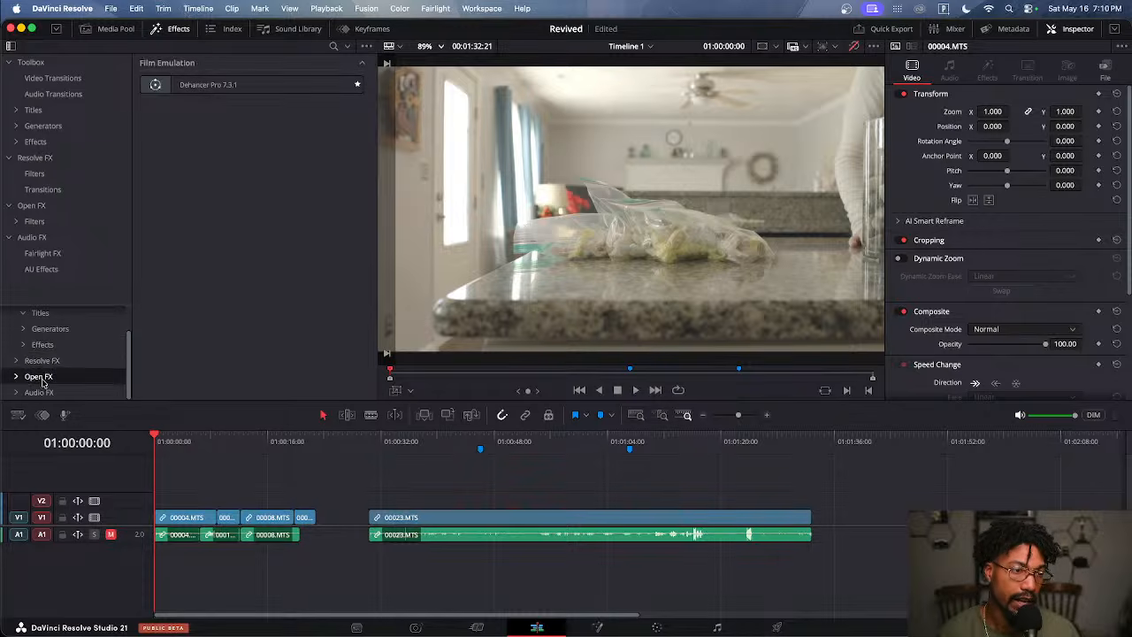
scroll(43, 380, up, 1)
scroll(43, 379, up, 1)
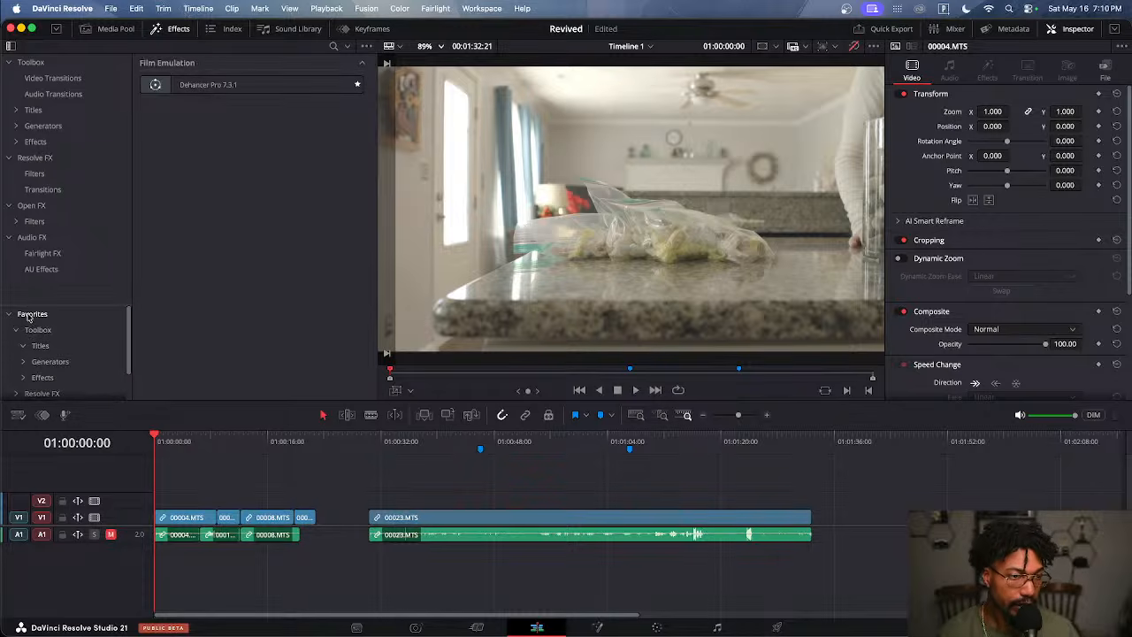
Show all favorite effects together and remove Dehancer Pro 7.3.1 from the favorites
click(31, 315)
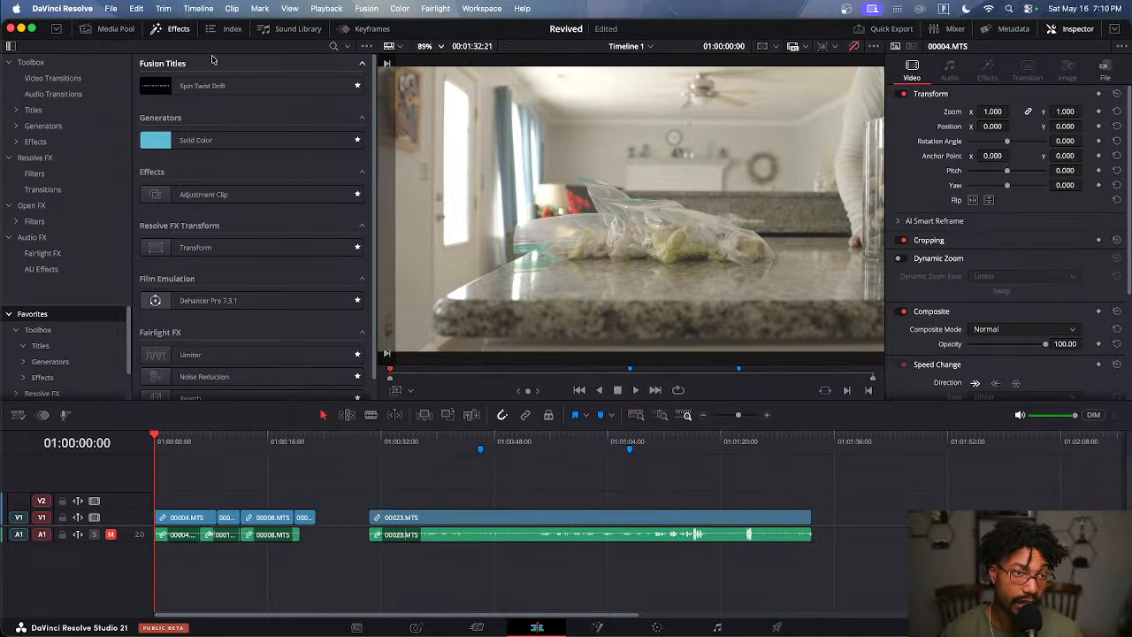
scroll(256, 162, down, 1)
scroll(255, 159, up, 1)
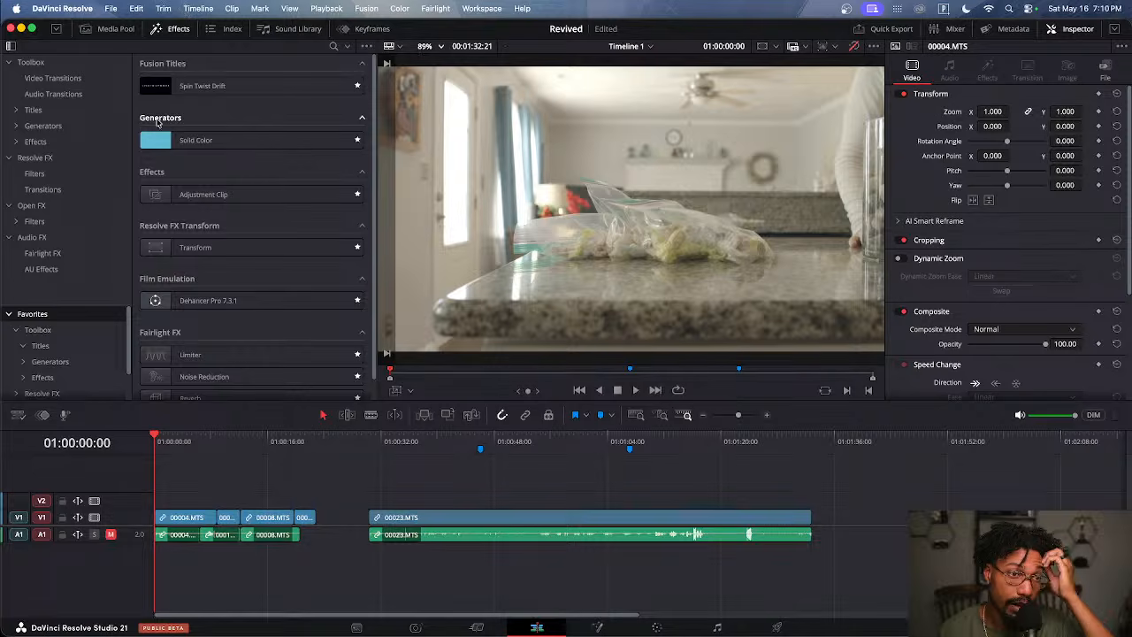
click(188, 145)
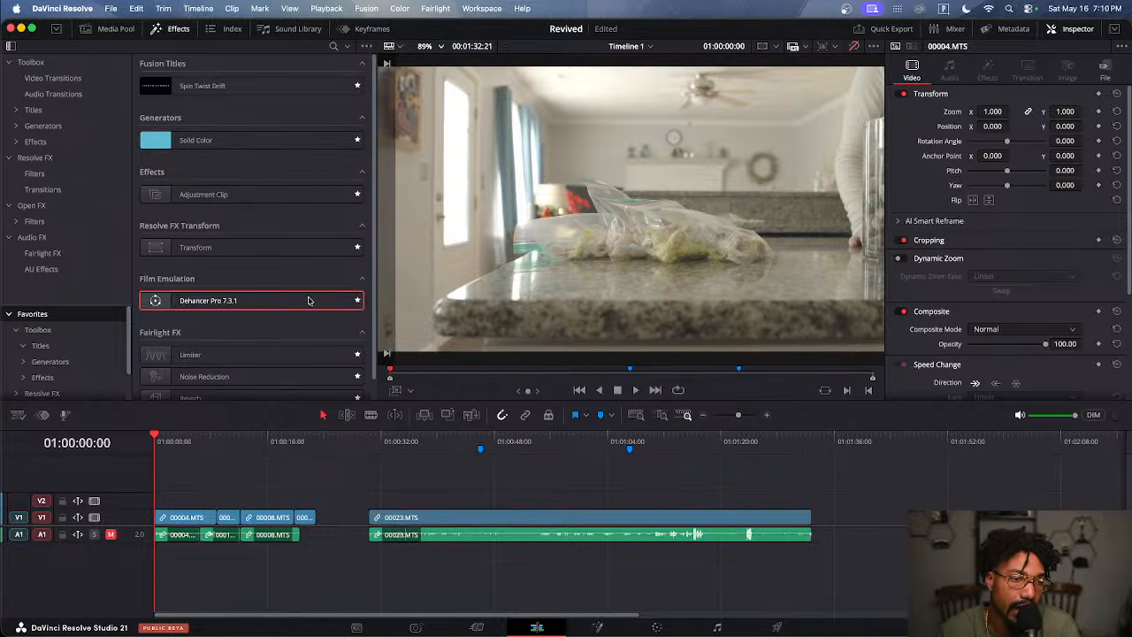
click(358, 300)
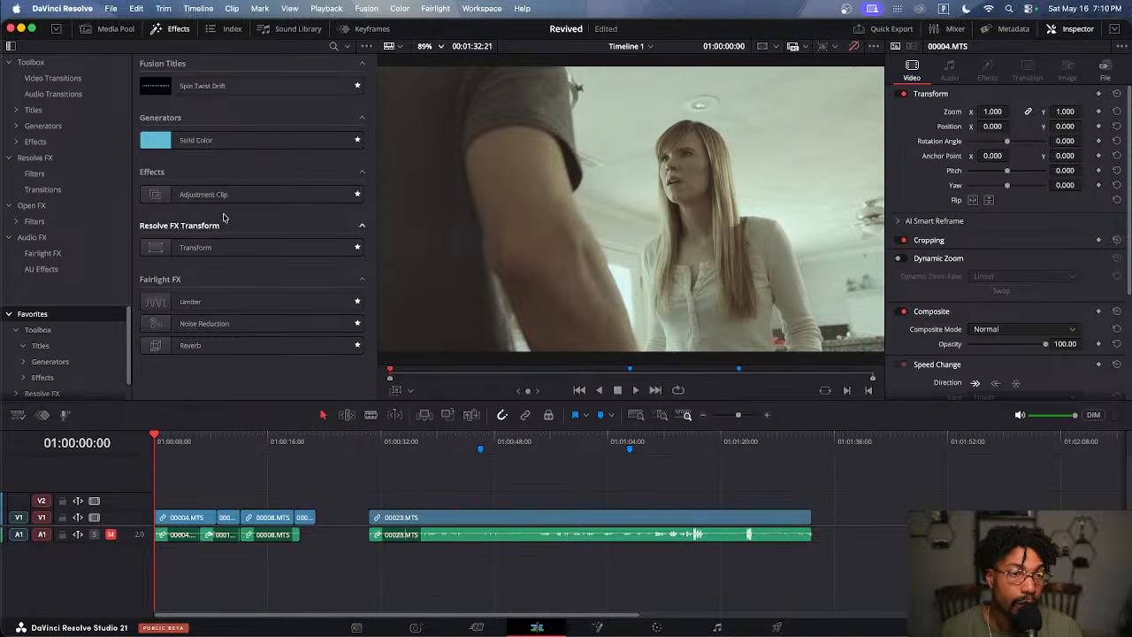
Add an Adjustment Clip on track V2 above 00023.MTS, spanning the two timeline markers, and place the playhead on the first marker
drag(203, 196, 630, 500)
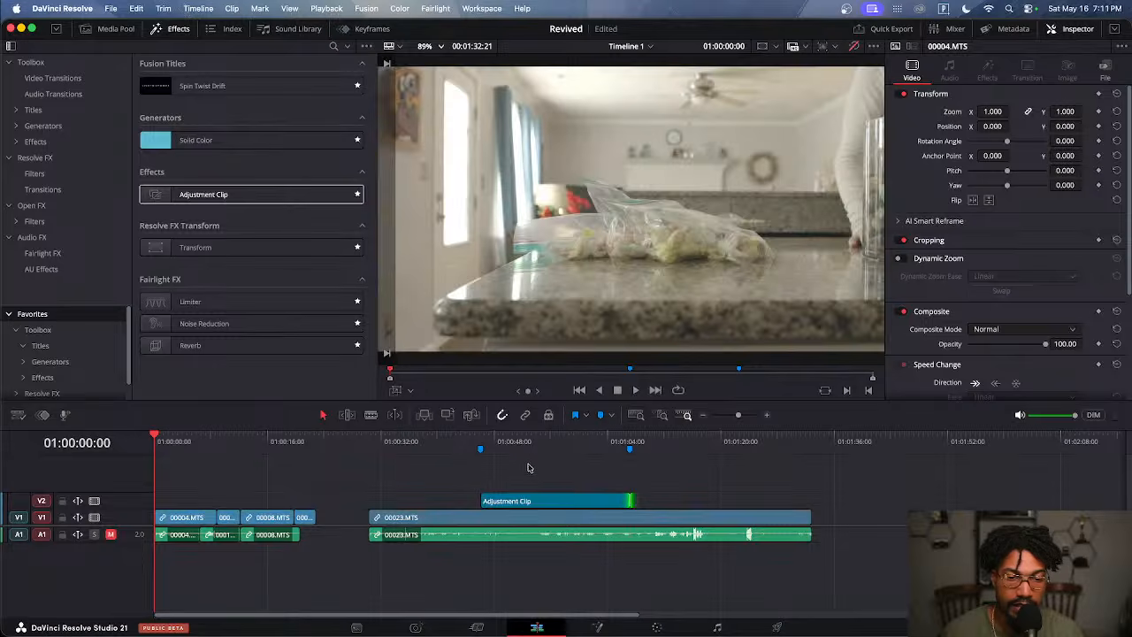
click(482, 441)
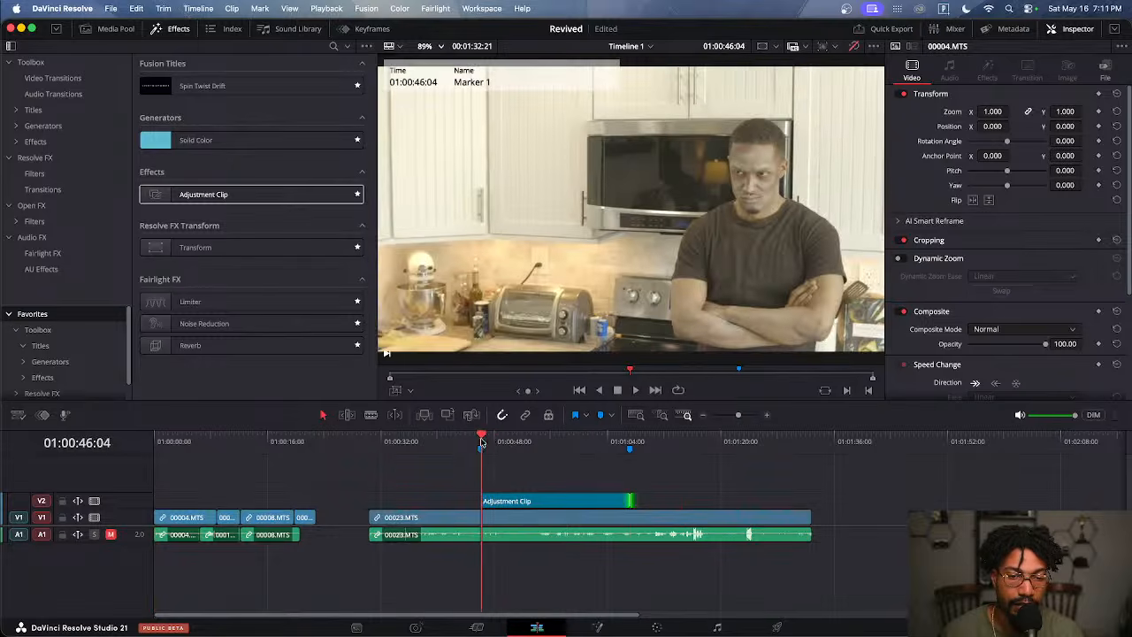
click(524, 475)
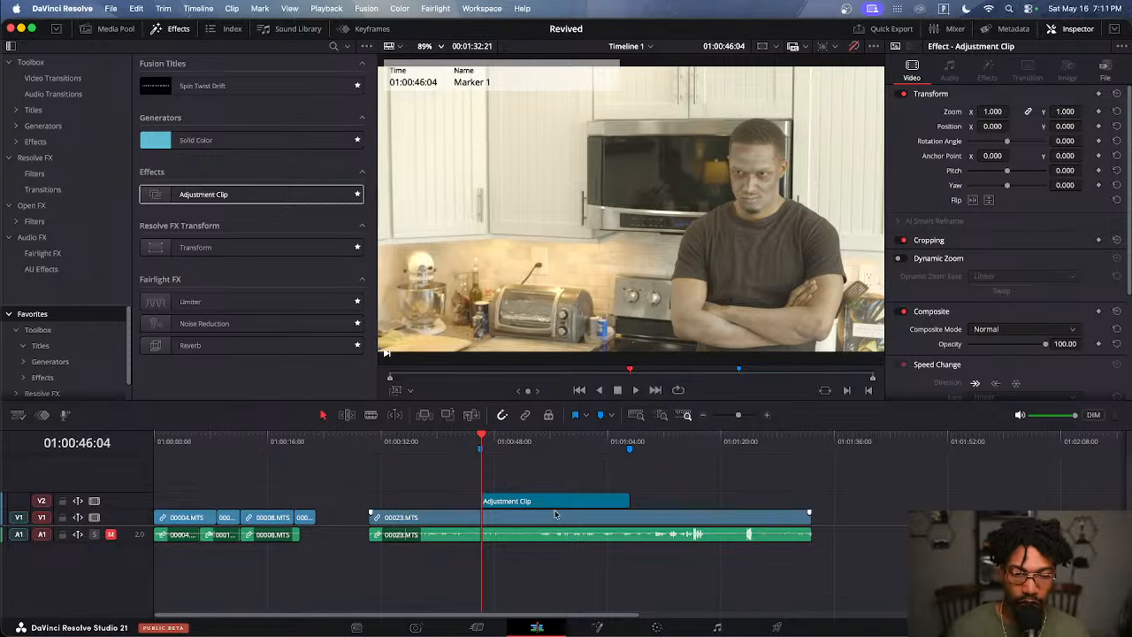
Set the adjustment clip's zoom to 1.410 and its X position to -198
click(554, 506)
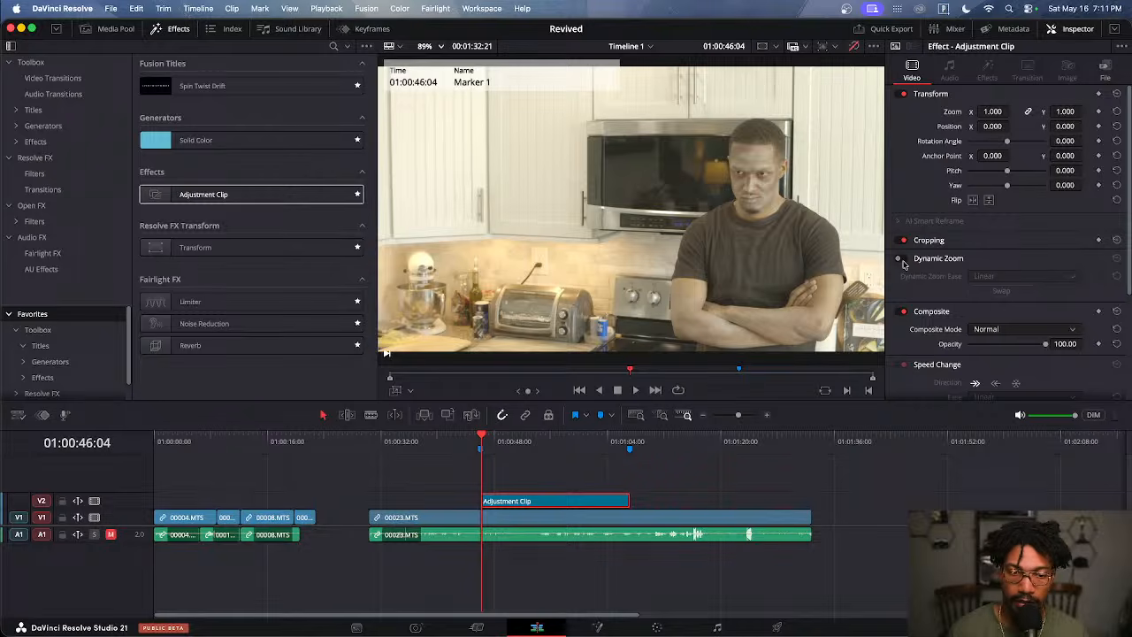
click(519, 520)
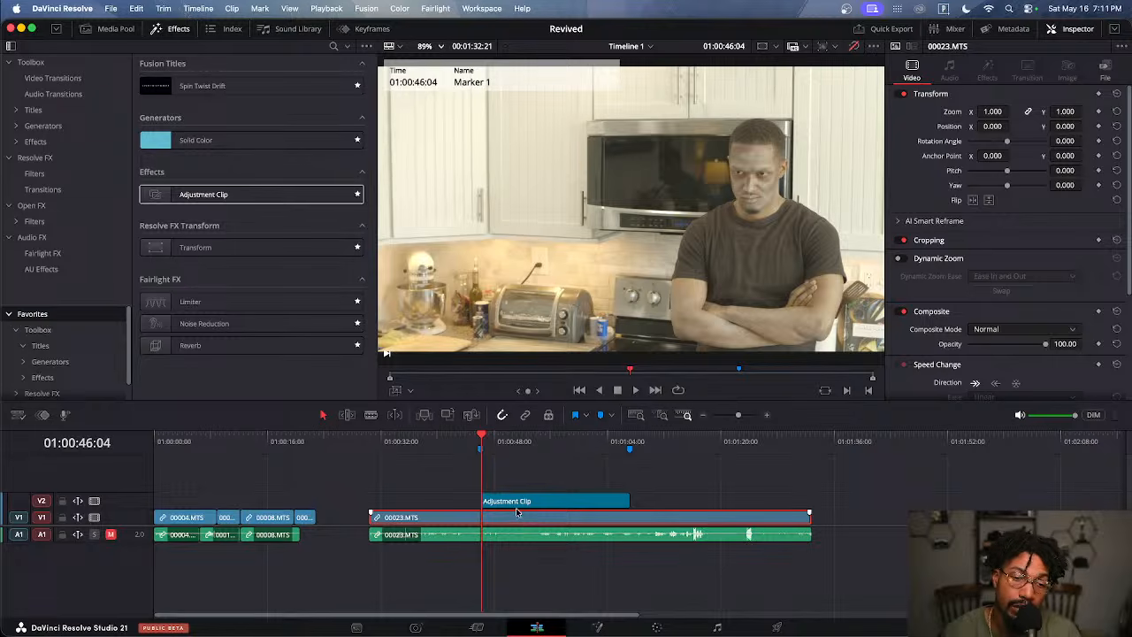
click(519, 503)
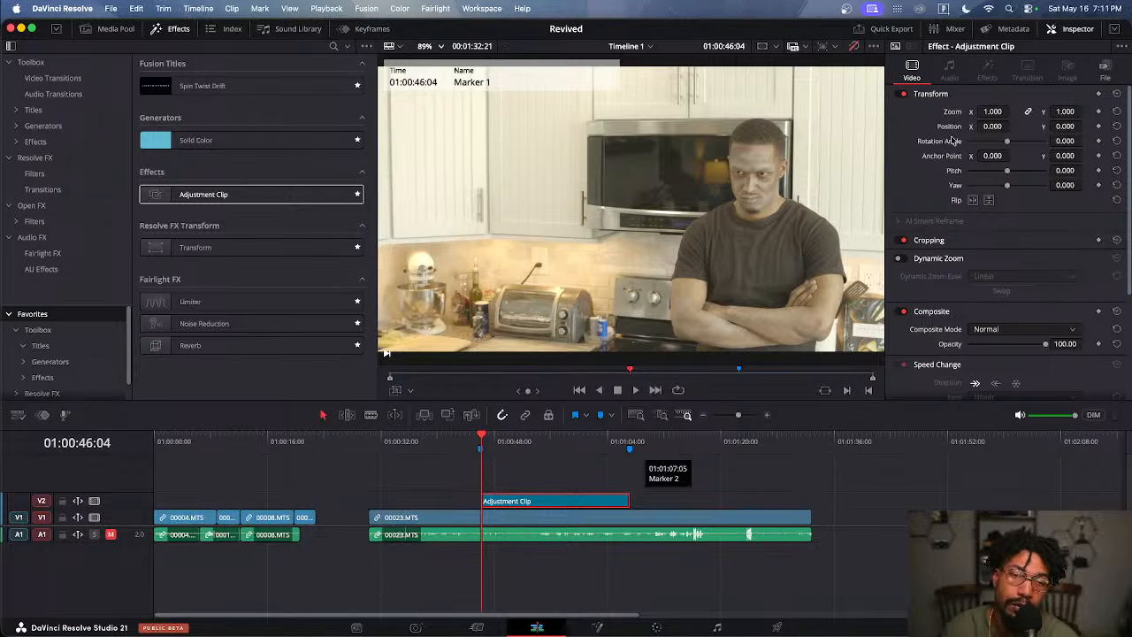
drag(992, 111, 972, 126)
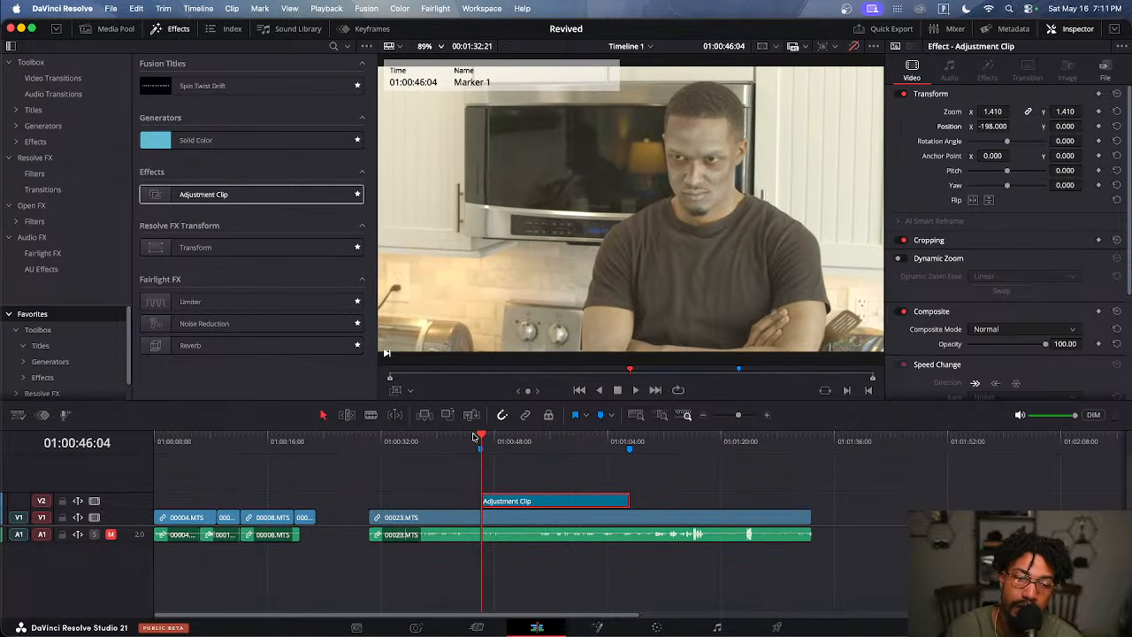
Play the timeline from 01:00:41:20 into the adjustment clip and inspect the transform settings of 00023.MTS beneath it
drag(481, 436, 450, 439)
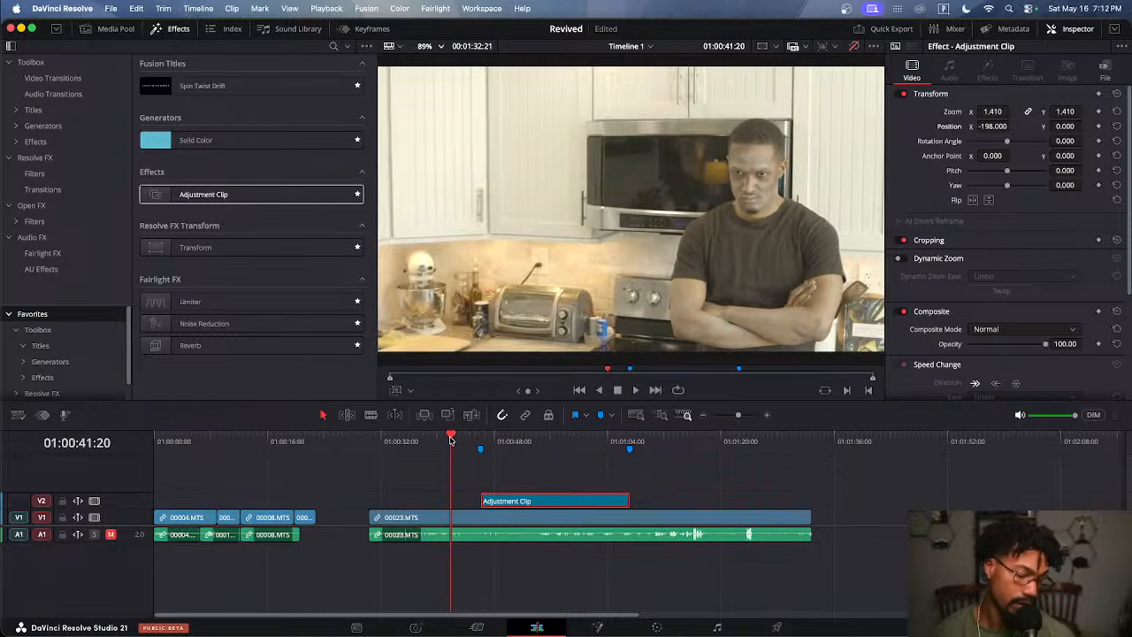
key(space)
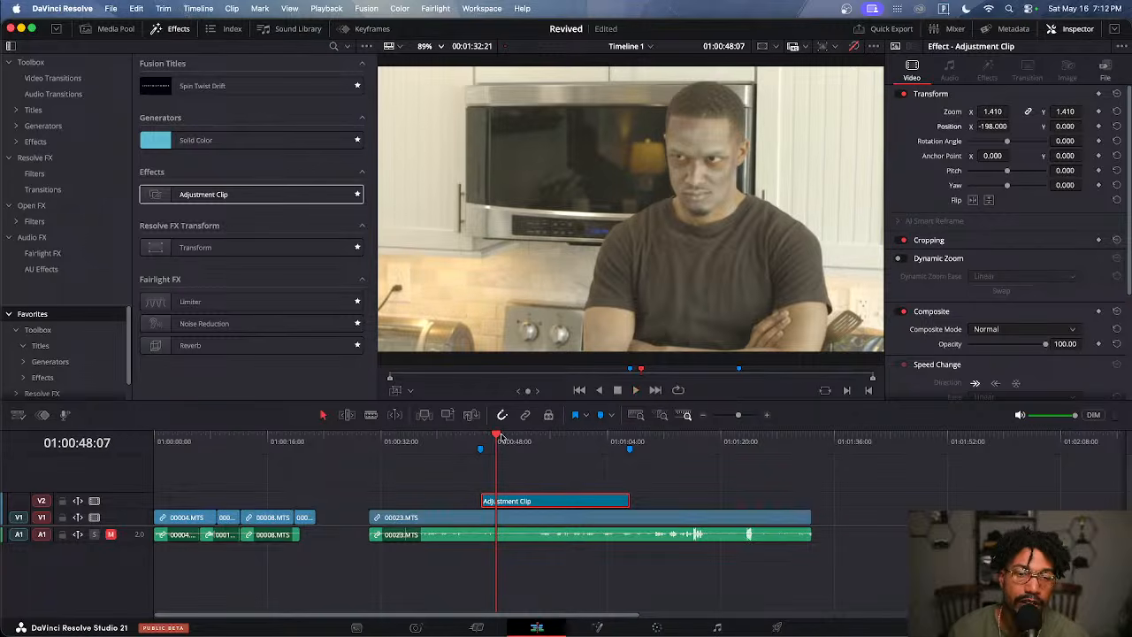
click(480, 448)
click(494, 522)
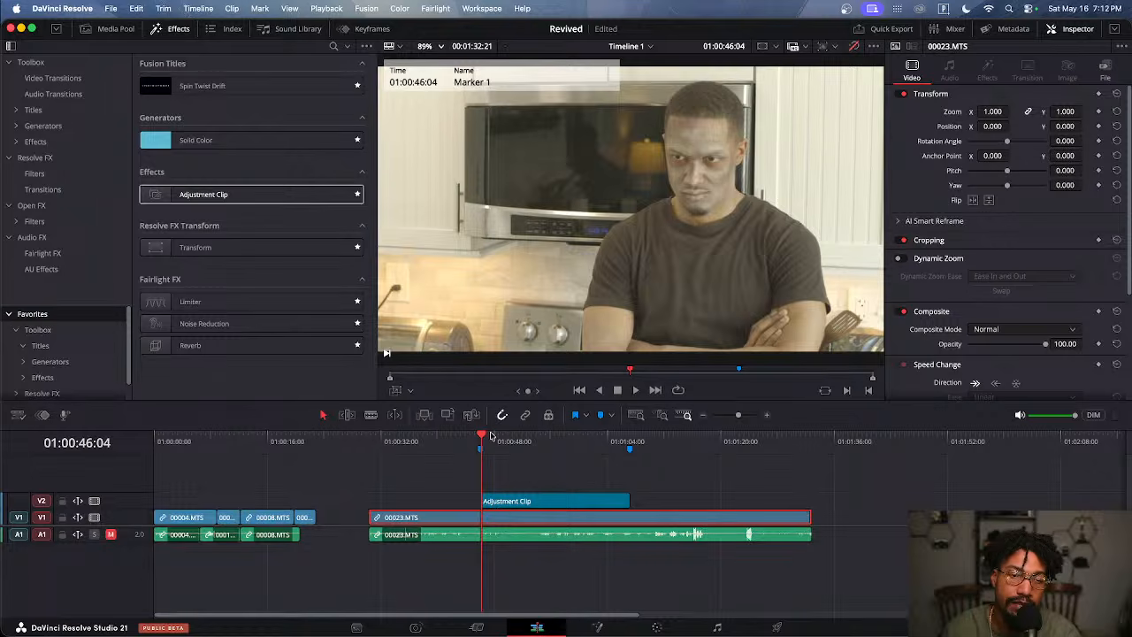
drag(491, 435, 529, 453)
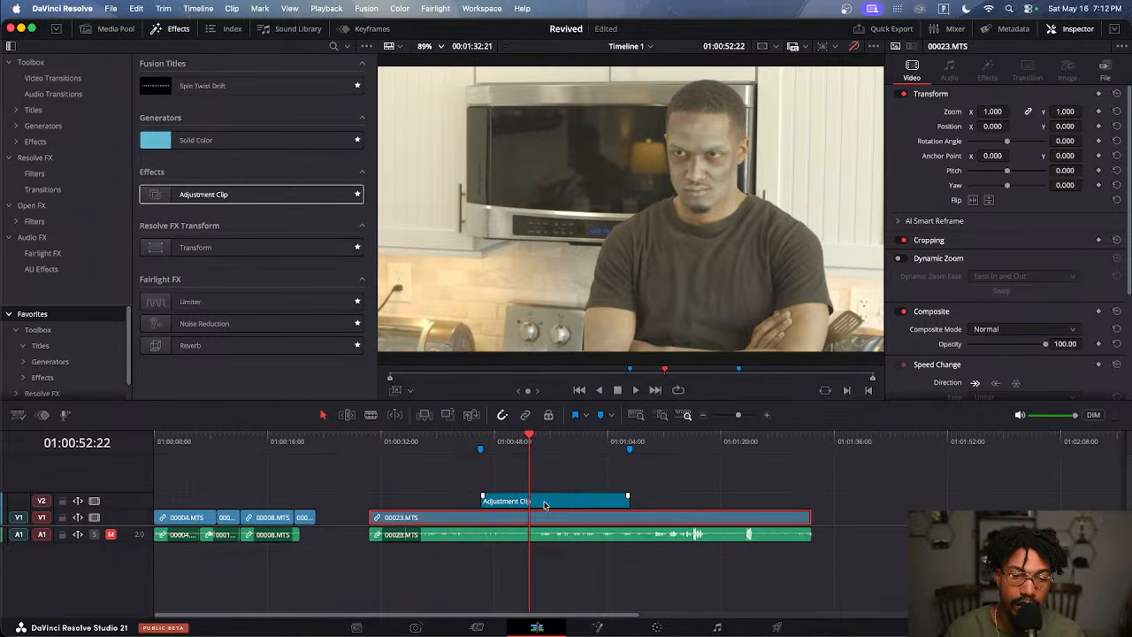
Duplicate the adjustment clip on V2 to start at about 01:01:20:00 and preview the footage under both copies
drag(544, 504, 786, 498)
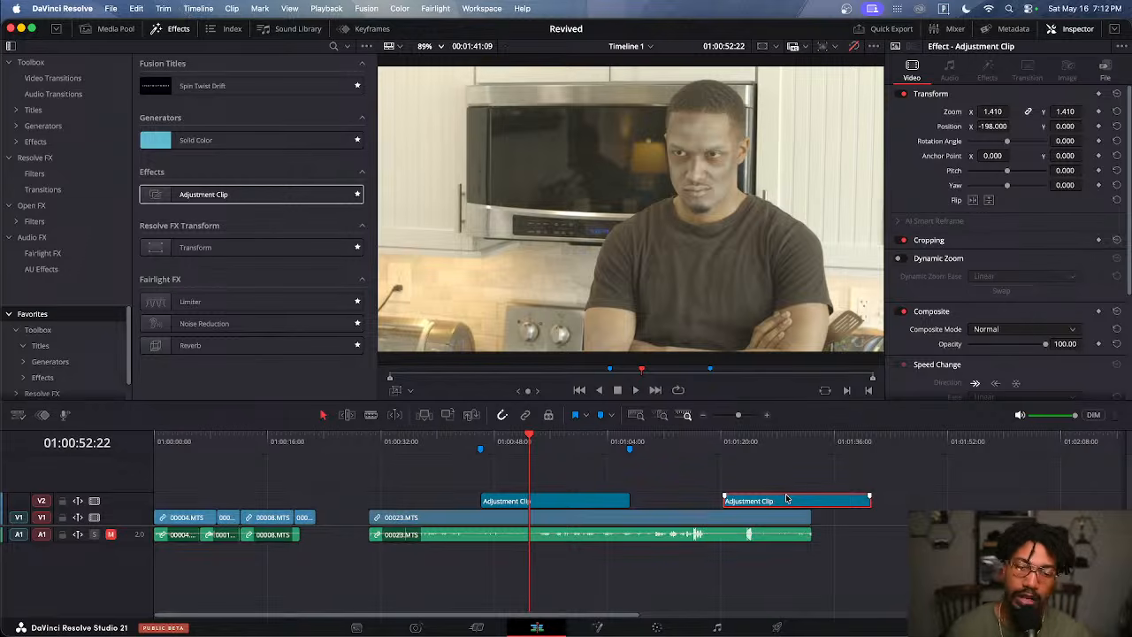
click(480, 447)
key(space)
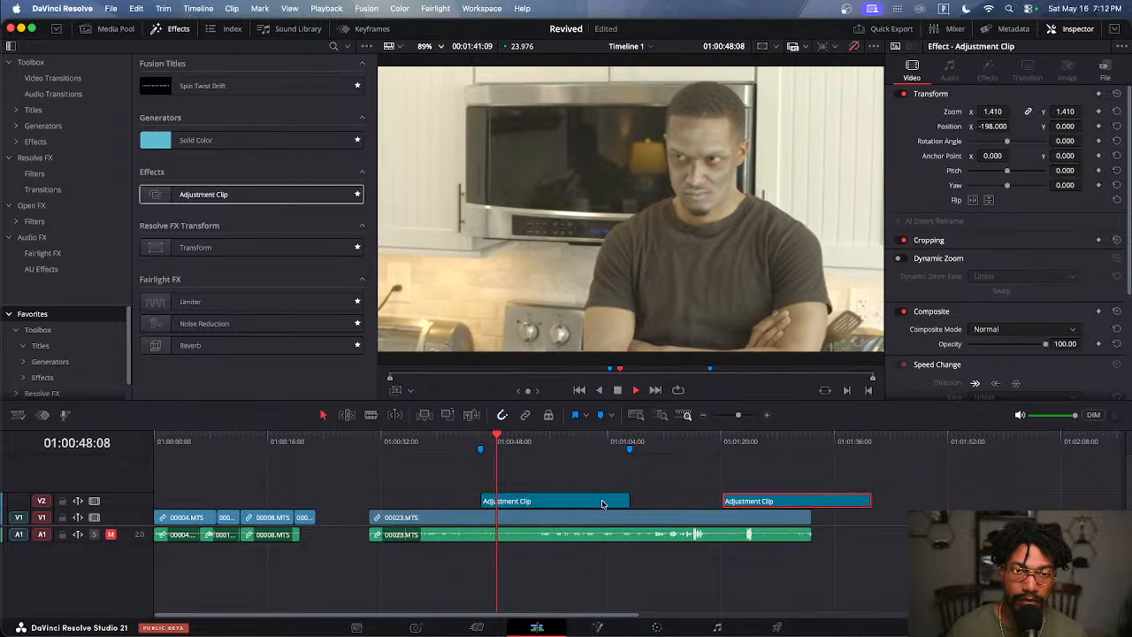
click(609, 442)
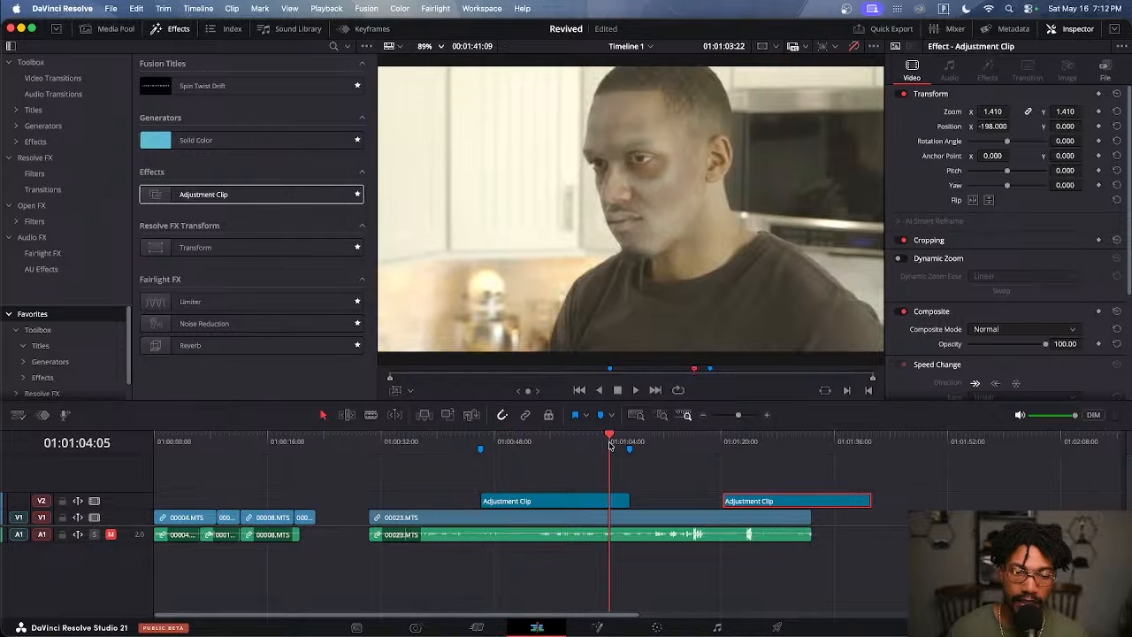
drag(609, 446, 772, 453)
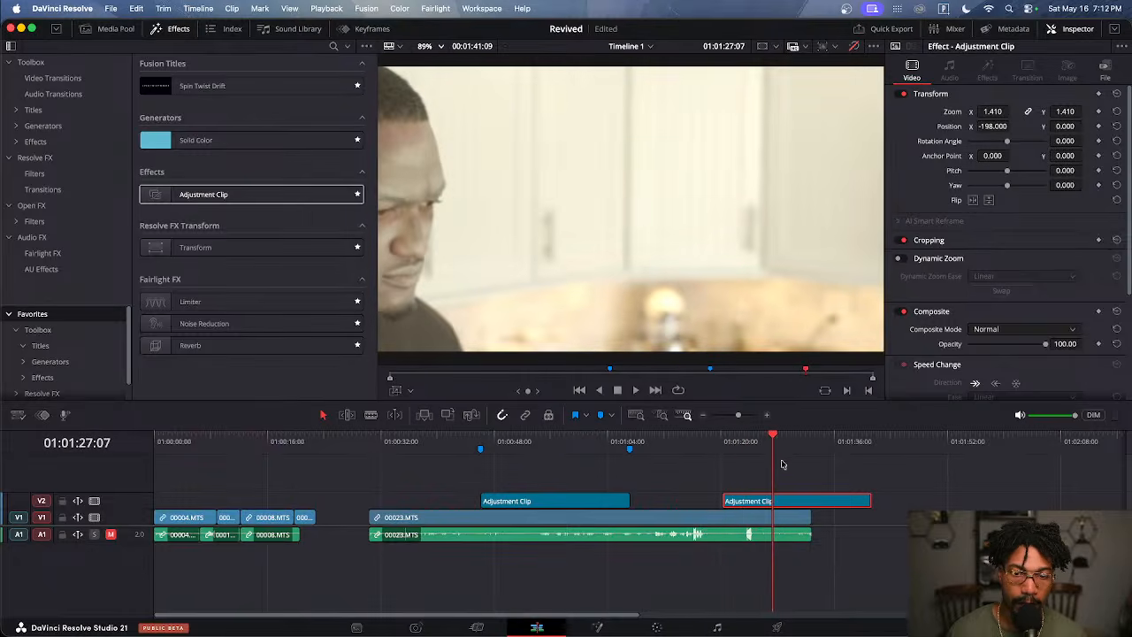
Delete the duplicated adjustment clip and return the playhead to the first marker at 01:00:46:04
key(Delete)
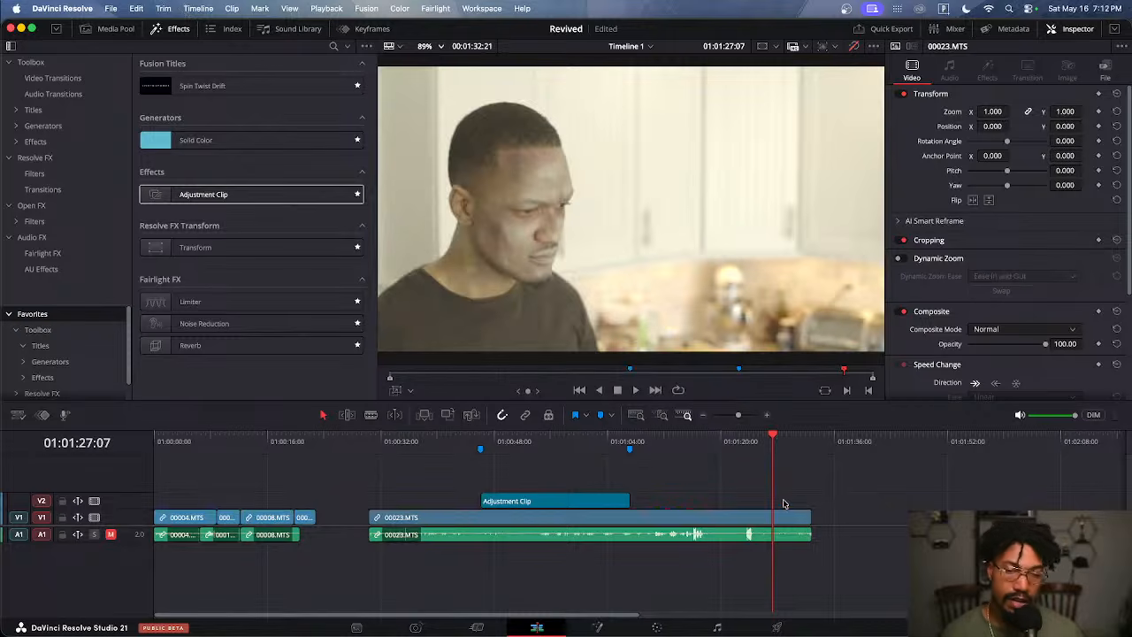
click(571, 442)
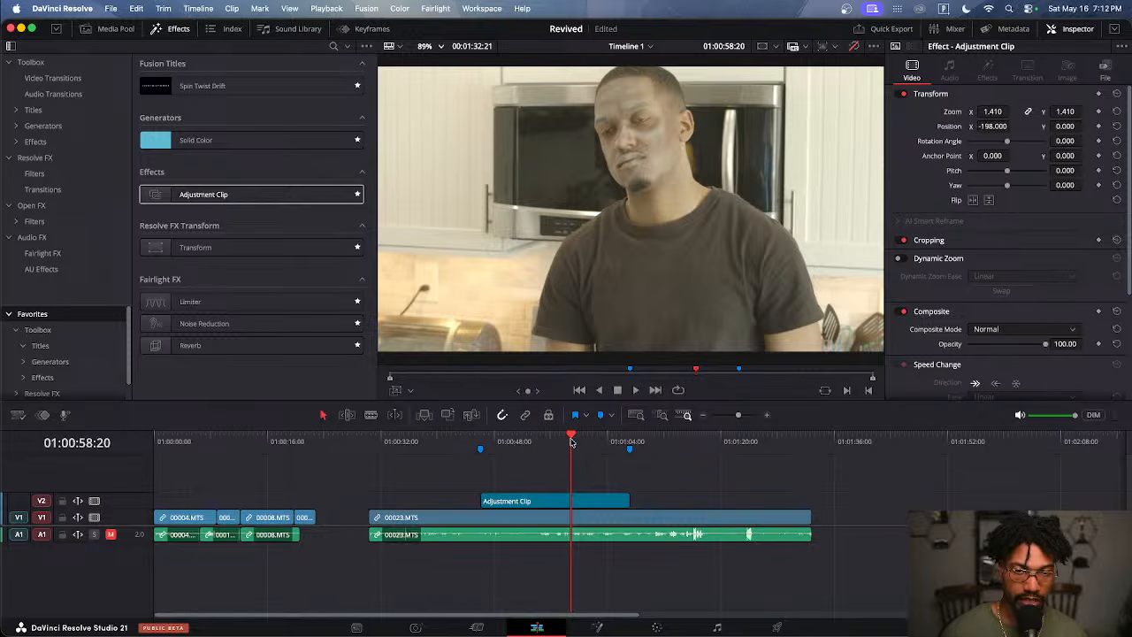
drag(571, 445, 480, 445)
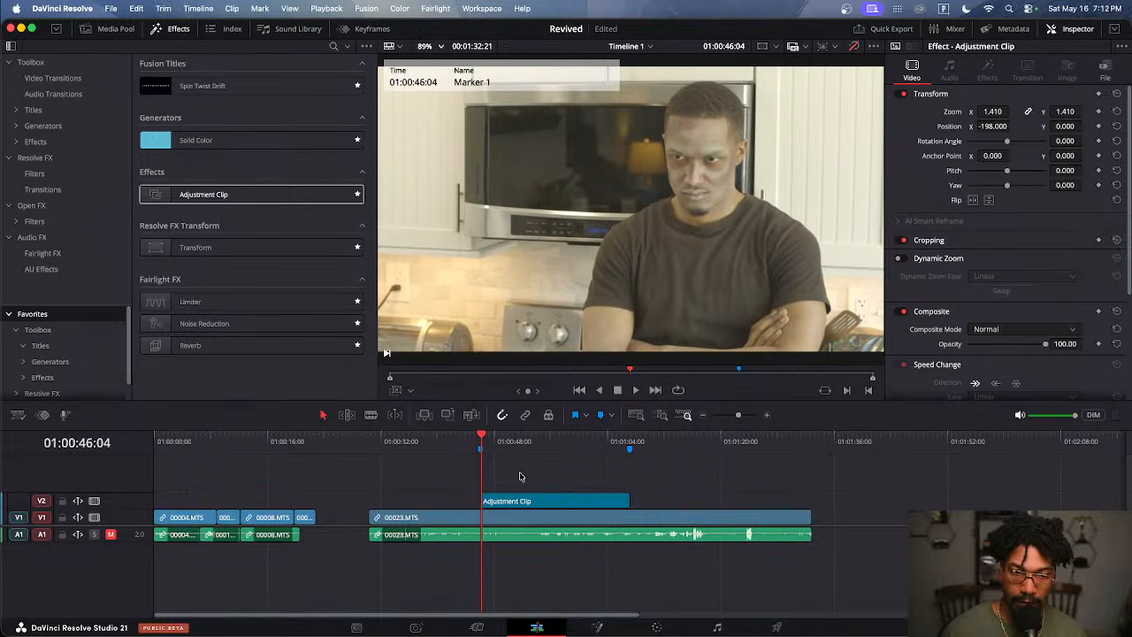
Reset the adjustment clip's transform settings and enable its Dynamic Zoom
click(529, 502)
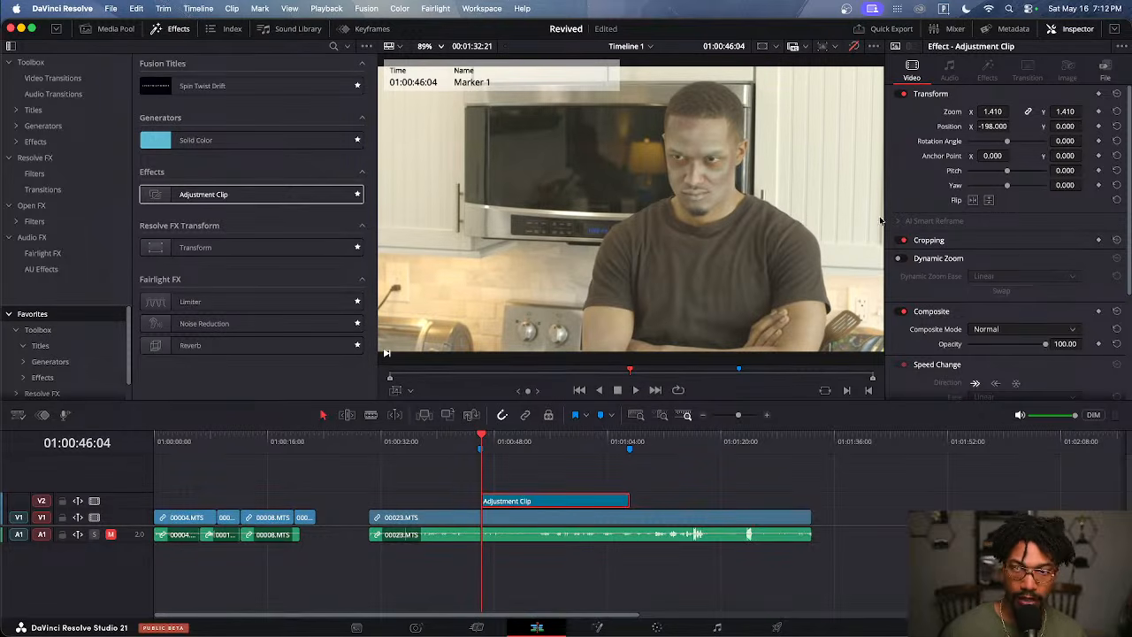
click(1117, 93)
click(937, 94)
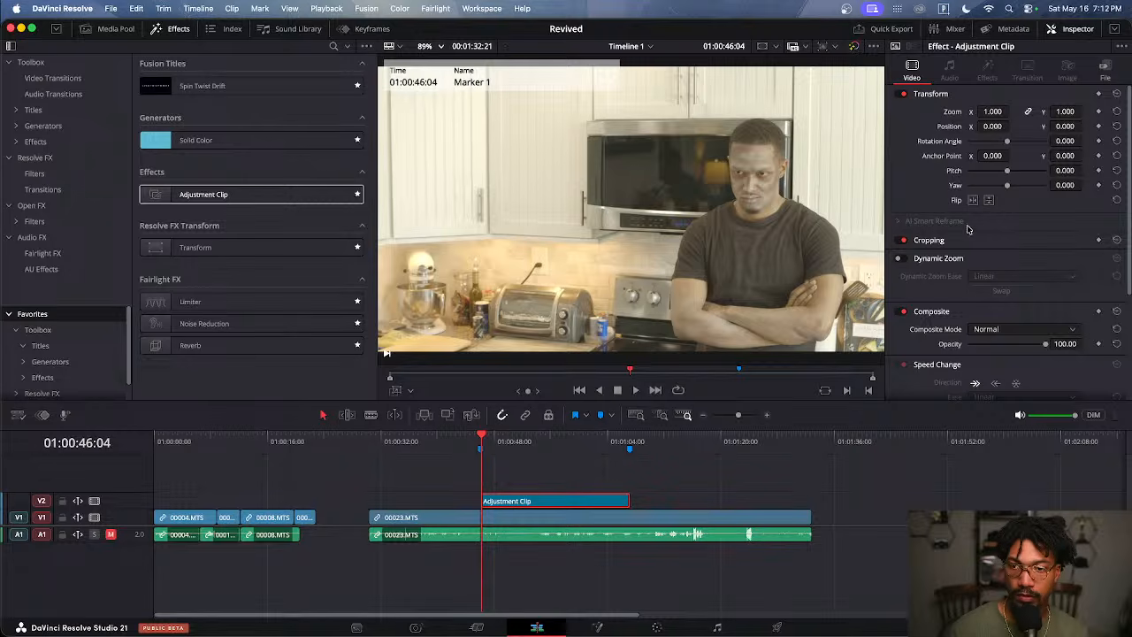
click(904, 258)
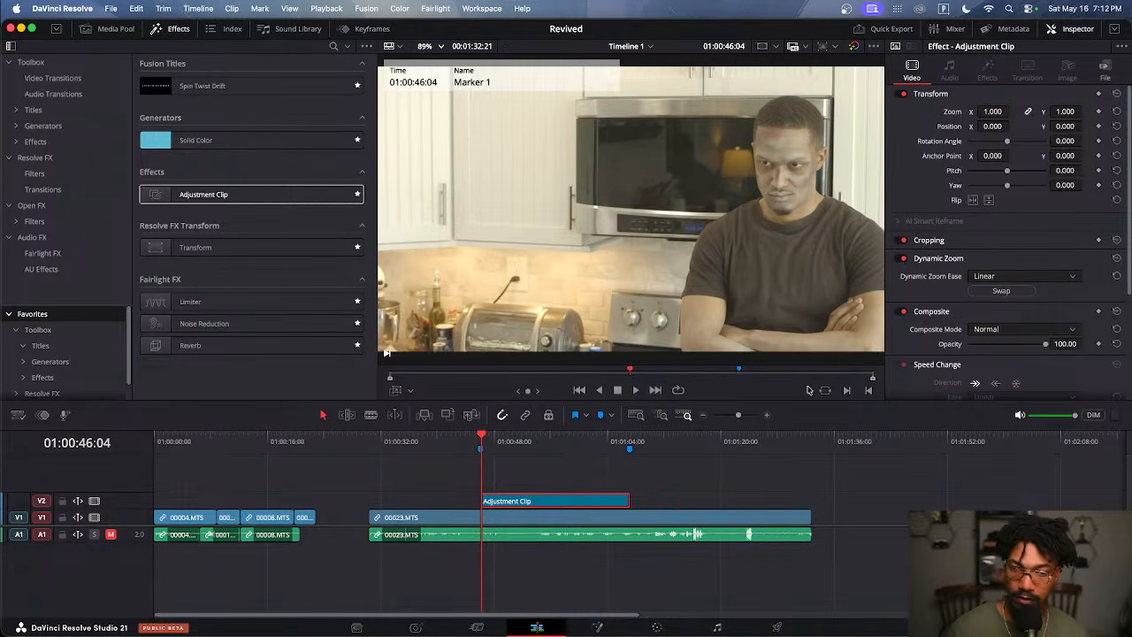
Preview the start of the adjustment clip's Dynamic Zoom and return the playhead to the first marker at 01:00:46:04
key(space)
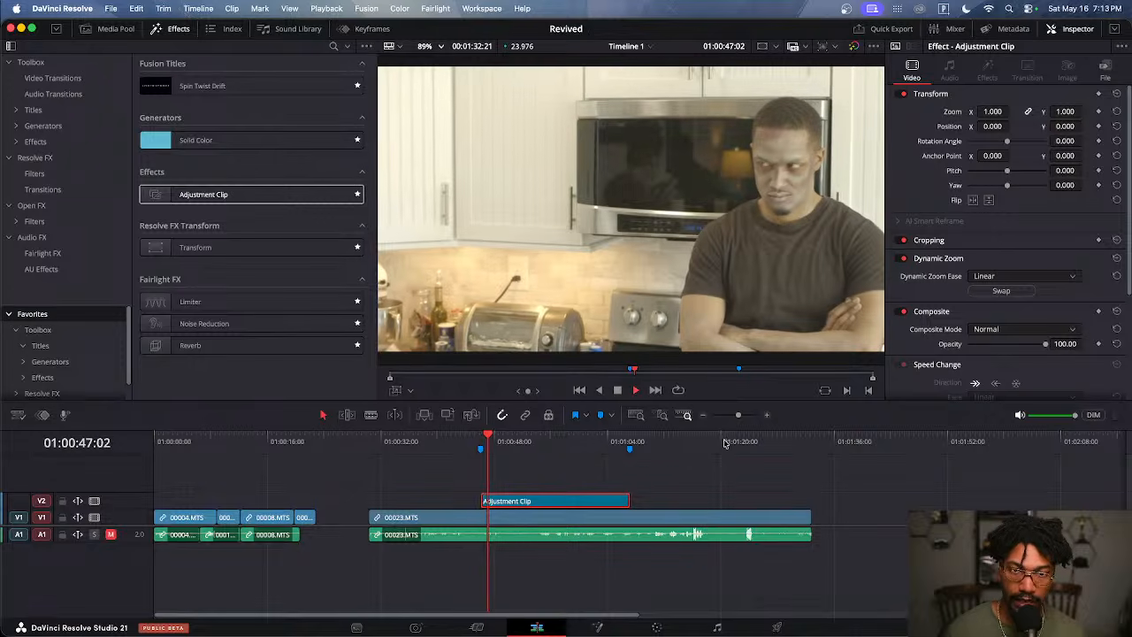
click(459, 440)
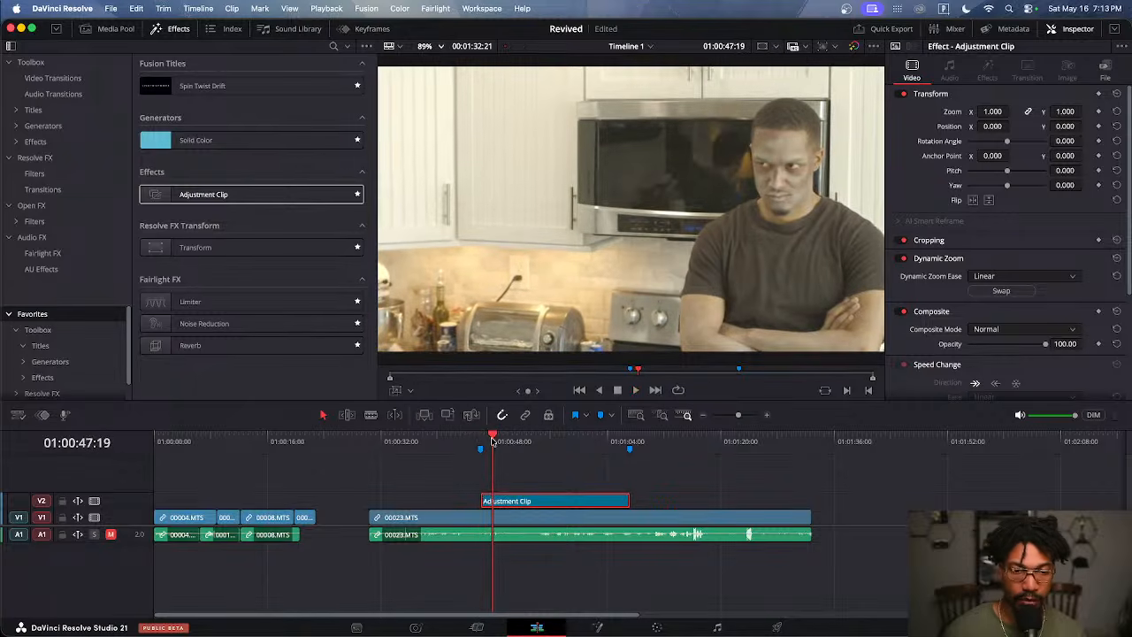
click(480, 449)
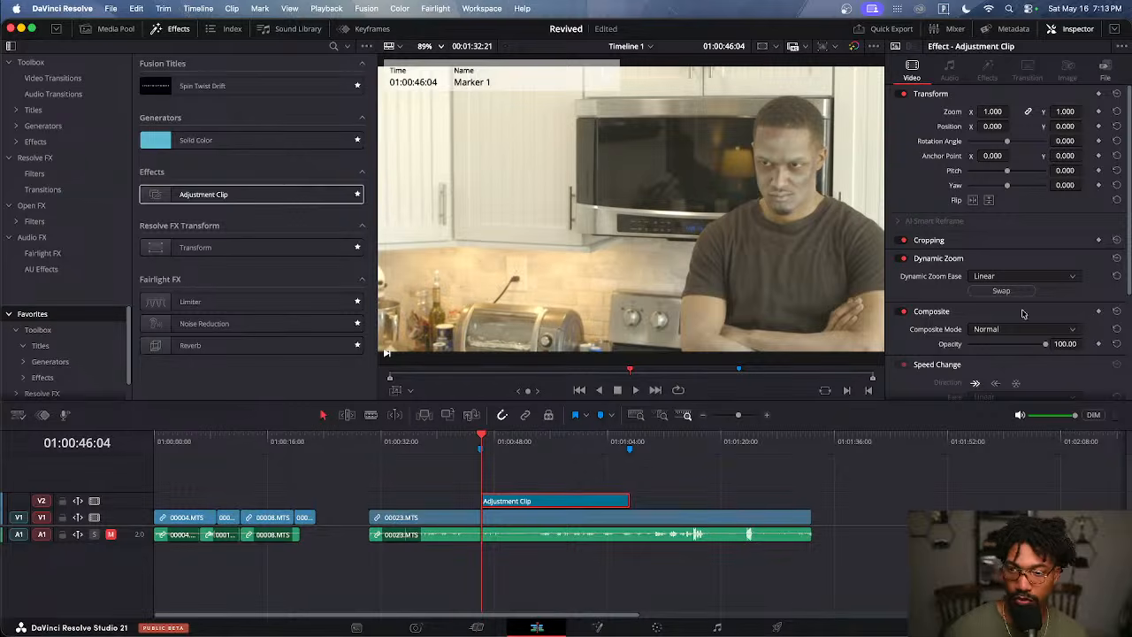
Swap the adjustment clip's Dynamic Zoom direction and preview the move, ending with the playhead on the first marker
click(1001, 290)
click(466, 436)
key(space)
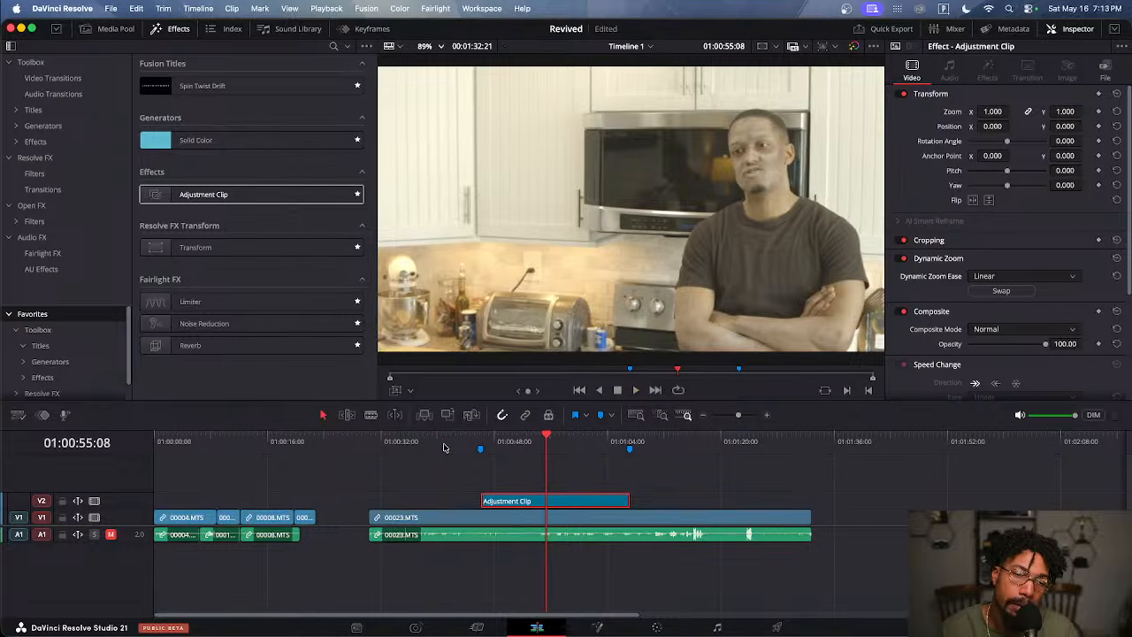
mouse_move(446, 447)
mouse_down()
mouse_move(578, 435)
mouse_move(389, 449)
mouse_move(488, 454)
mouse_move(356, 455)
mouse_move(813, 455)
mouse_move(430, 457)
mouse_move(548, 456)
mouse_move(462, 477)
mouse_move(478, 475)
mouse_up()
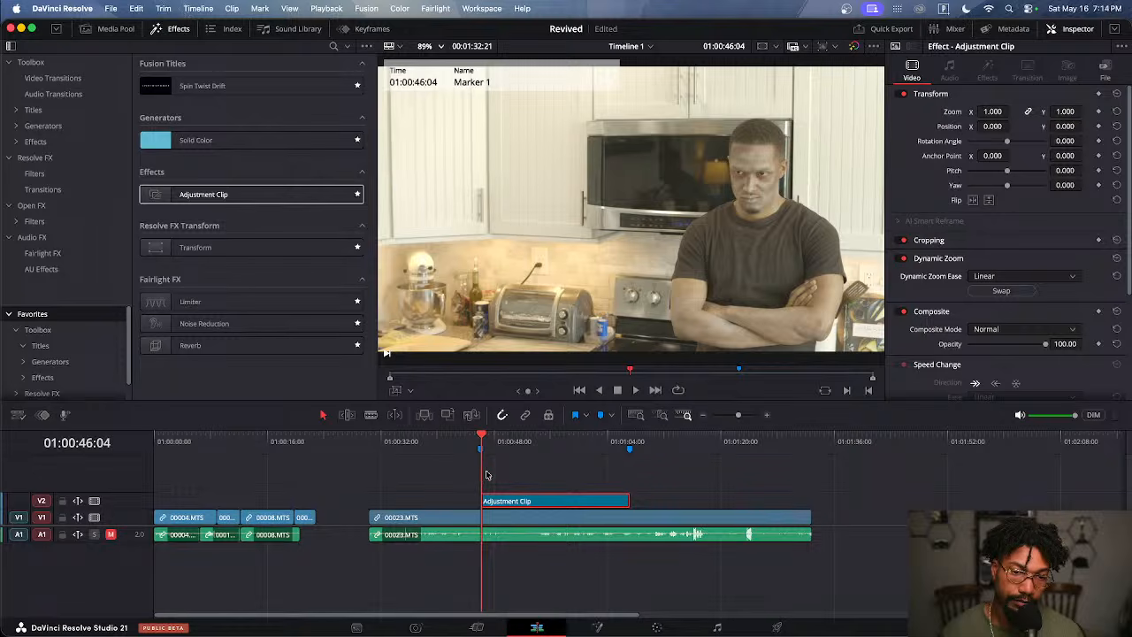
mouse_move(485, 475)
mouse_down()
mouse_move(498, 477)
mouse_move(455, 479)
mouse_move(496, 488)
mouse_up()
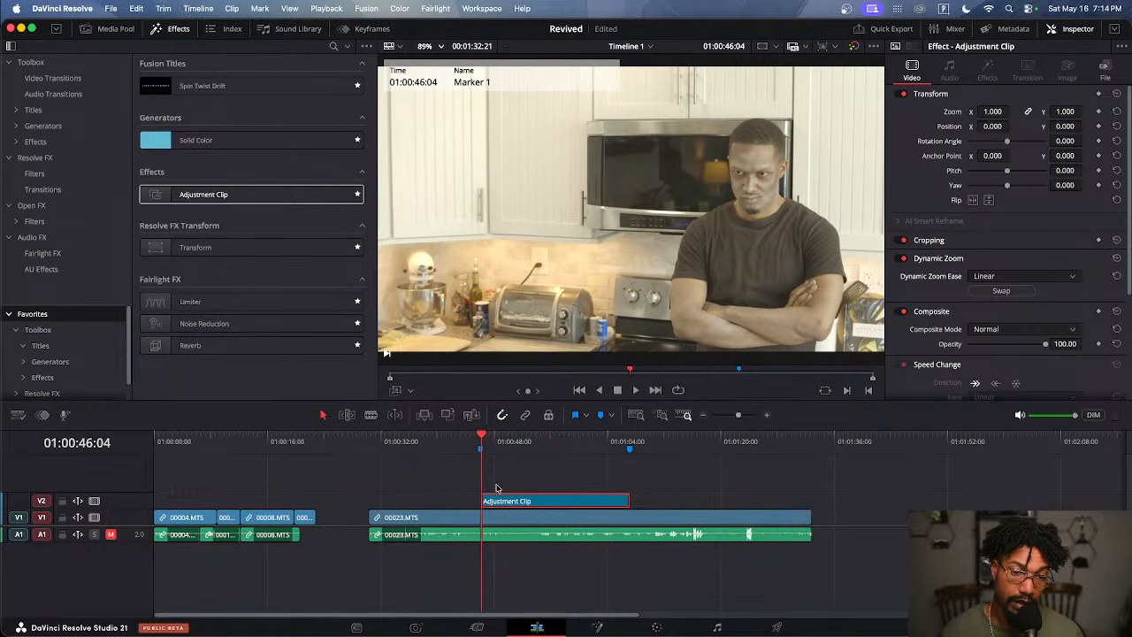
Duplicate the adjustment clip further along the timeline above 00023.MTS and delete the copy
click(506, 518)
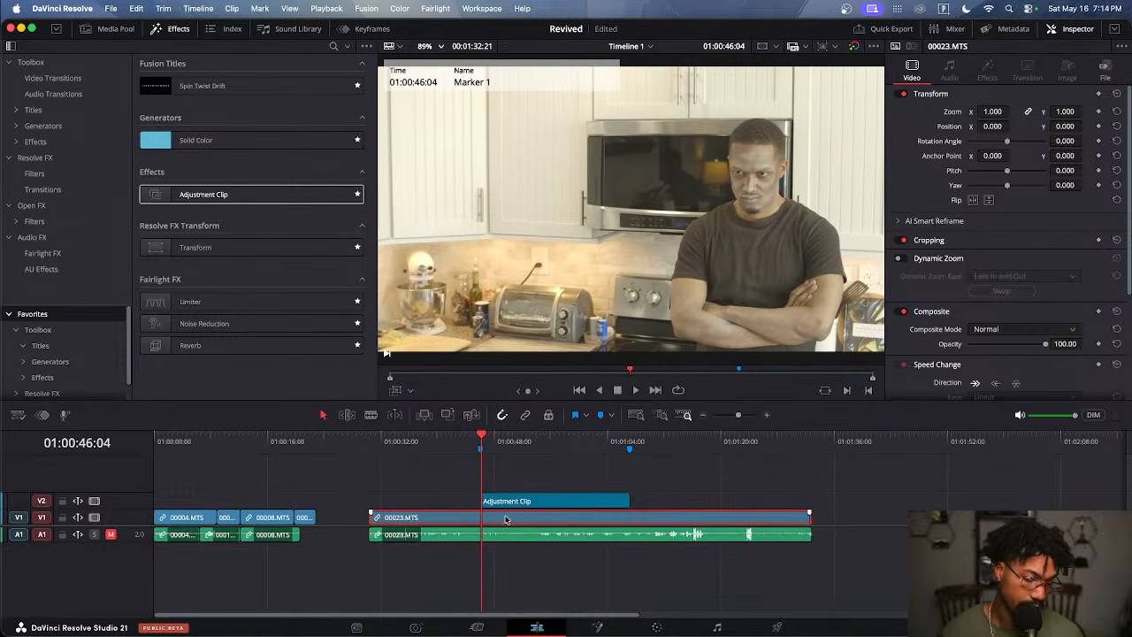
click(517, 503)
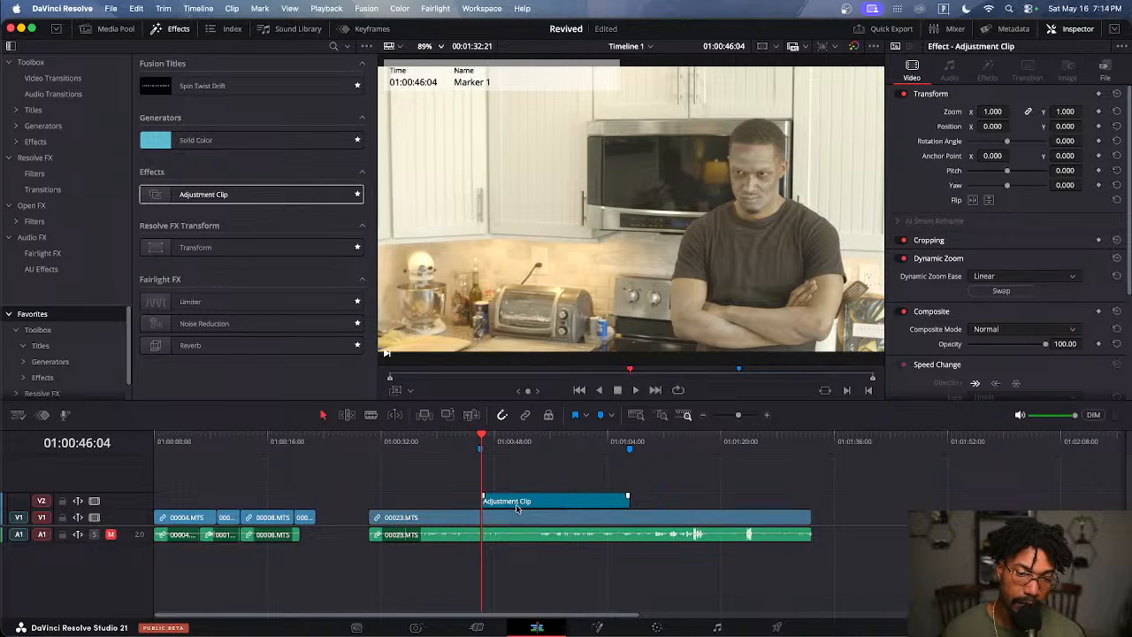
drag(517, 506, 702, 494)
key(BackSpace)
Play the zoom from the first marker and scrub through it to 01:00:51:00
key(space)
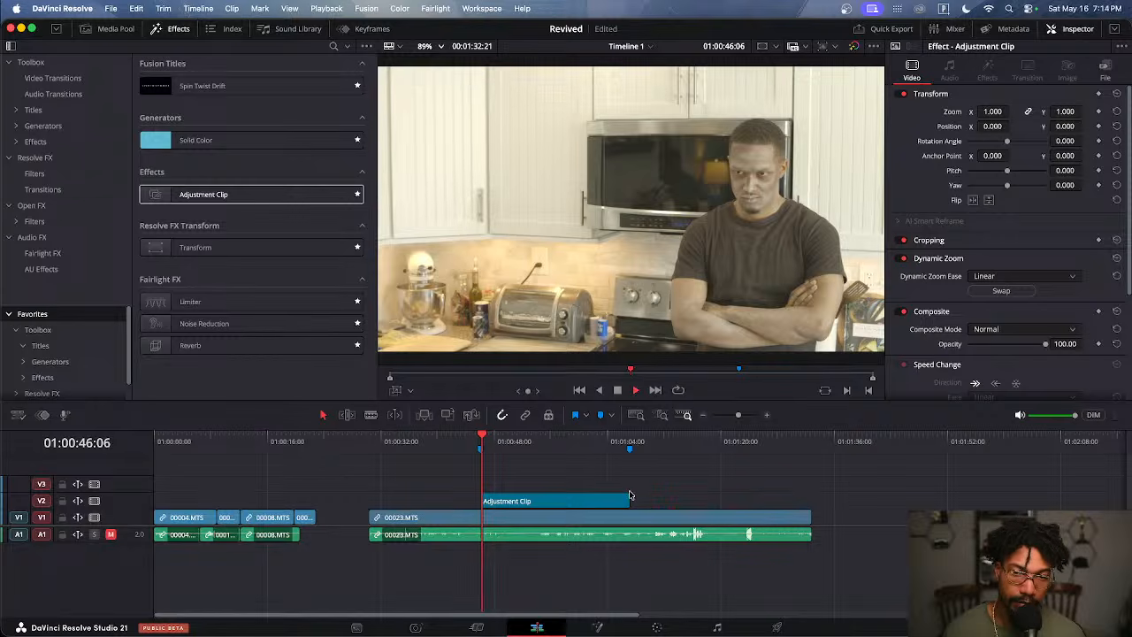
key(space)
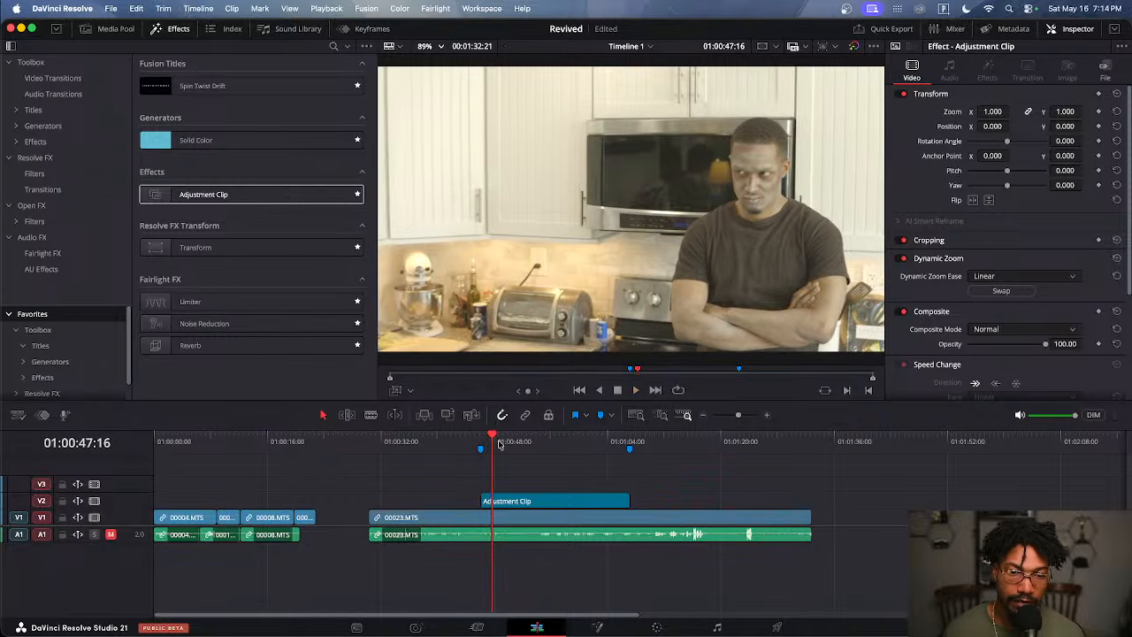
mouse_move(499, 444)
mouse_down()
mouse_move(613, 440)
mouse_move(518, 441)
mouse_up()
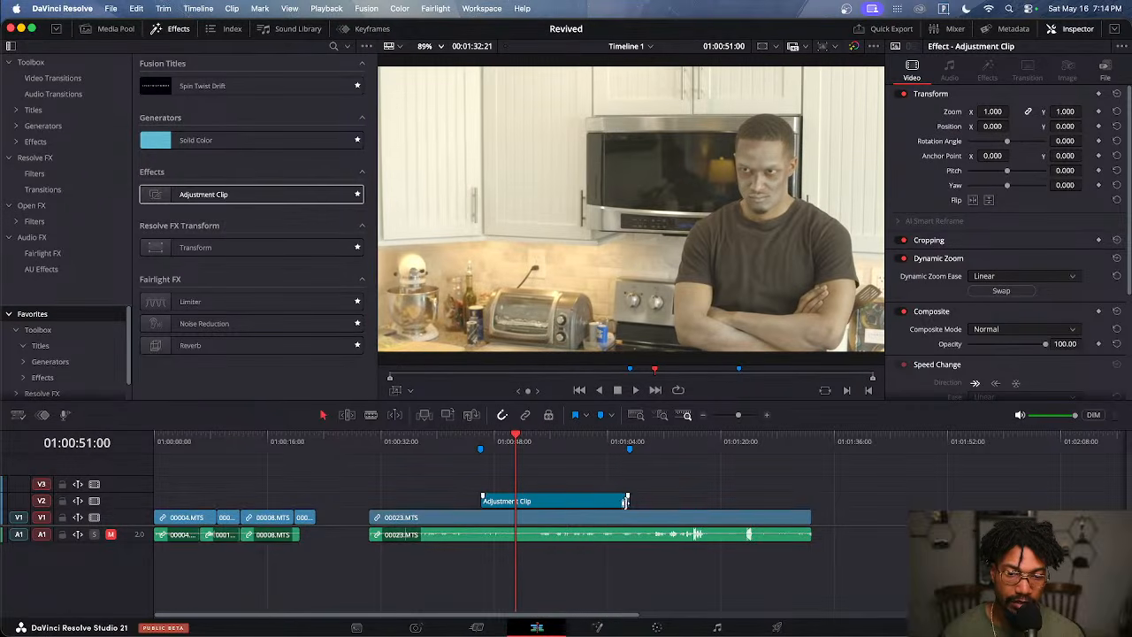
Shorten the adjustment clip to end at about 01:00:54:00 and play the faster zoom from the first marker
drag(627, 500, 608, 501)
drag(569, 501, 531, 500)
click(478, 442)
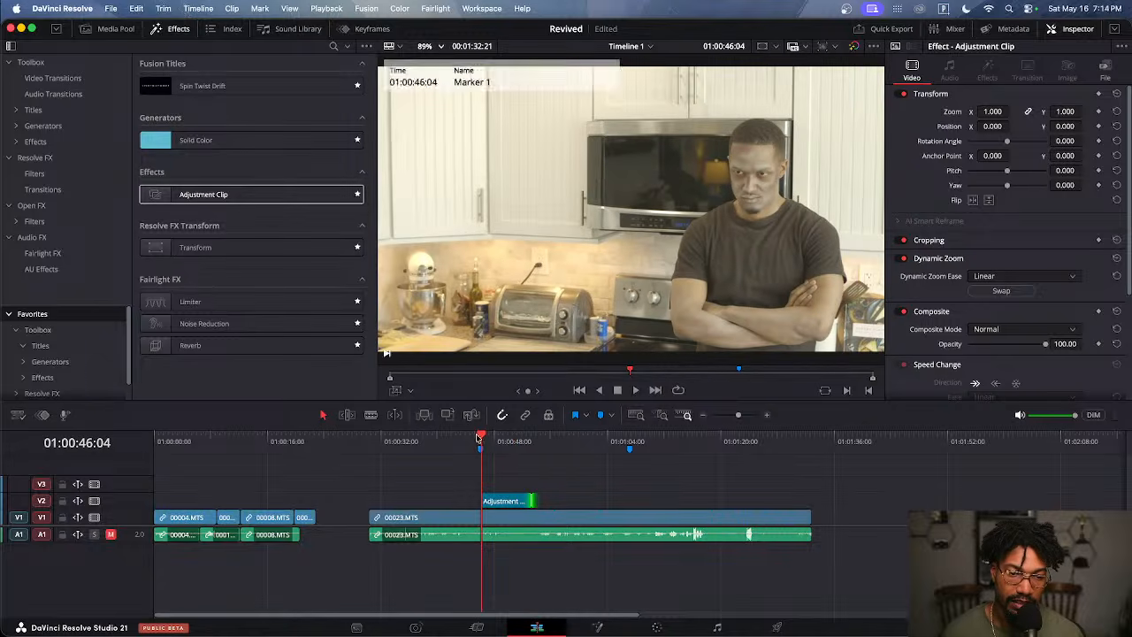
key(space)
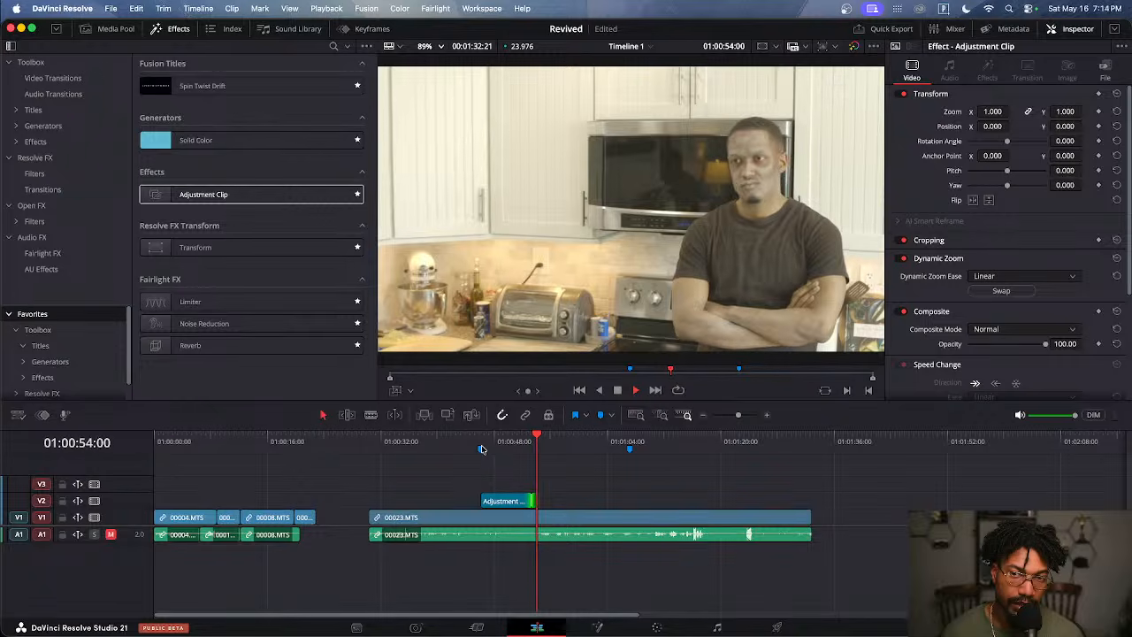
key(space)
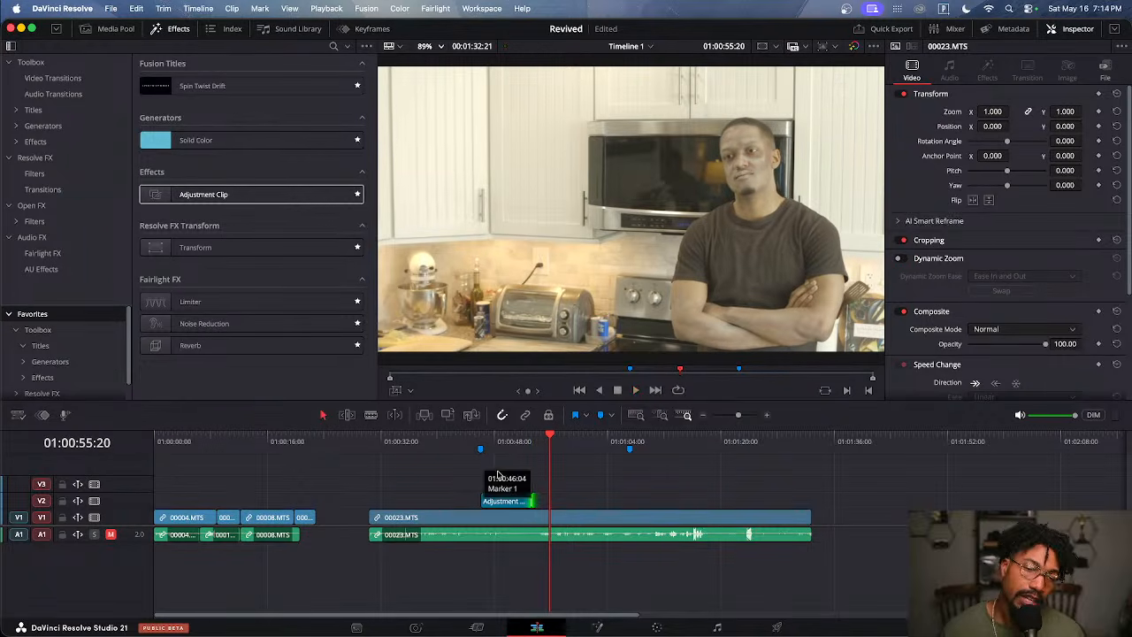
Extend the adjustment clip back to the second marker and briefly show its Dynamic Zoom frames in the viewer at 01:00:56:14
drag(533, 500, 624, 500)
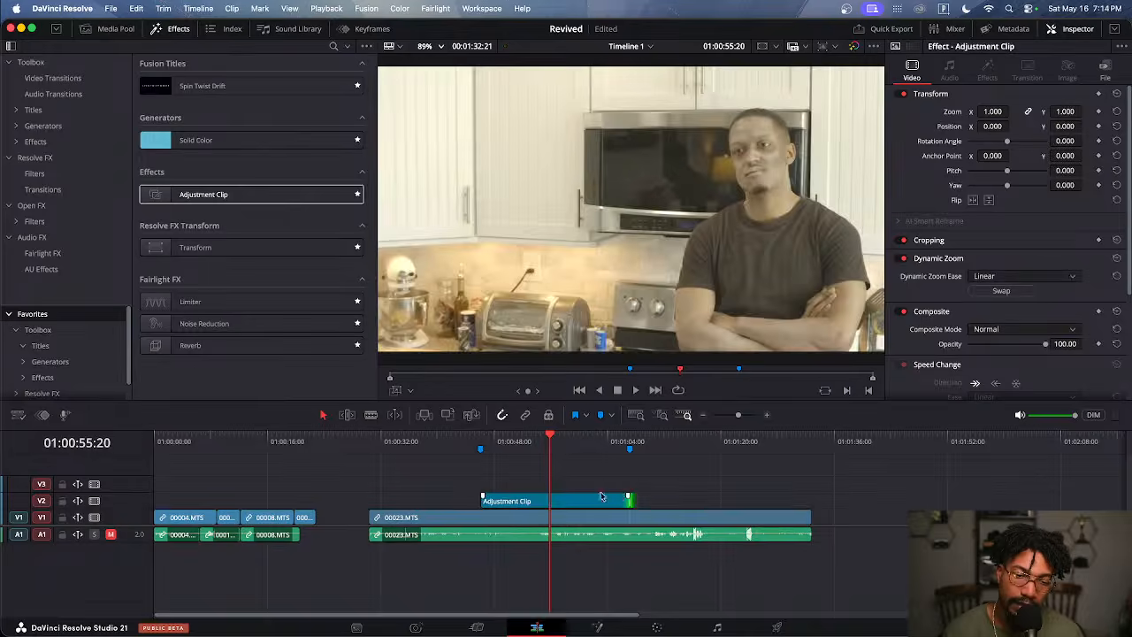
drag(509, 444, 555, 446)
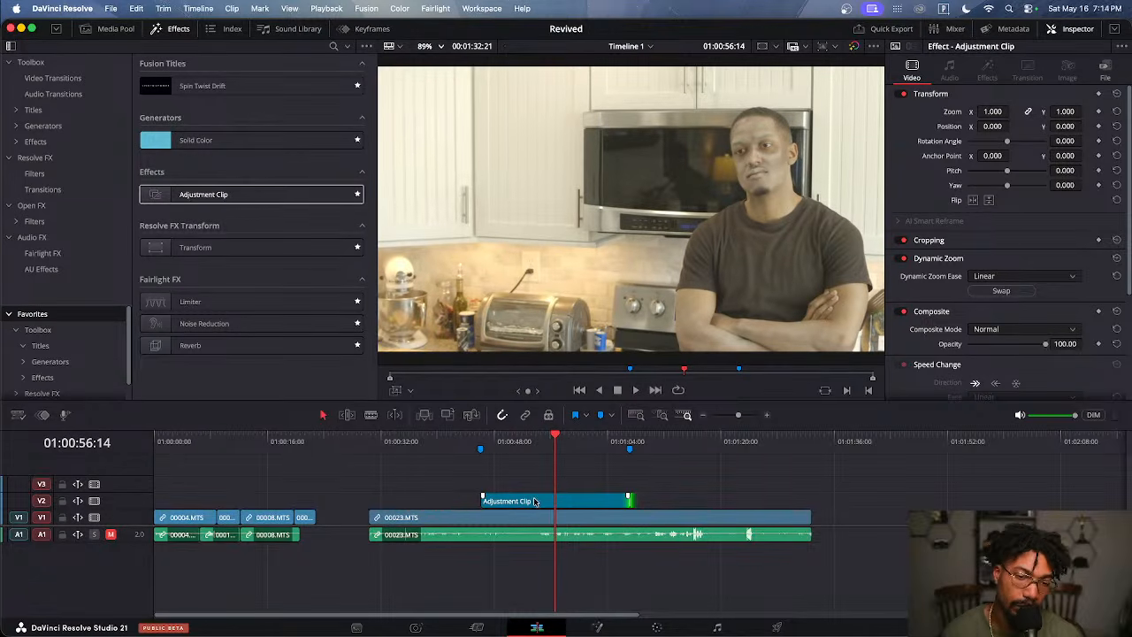
click(397, 392)
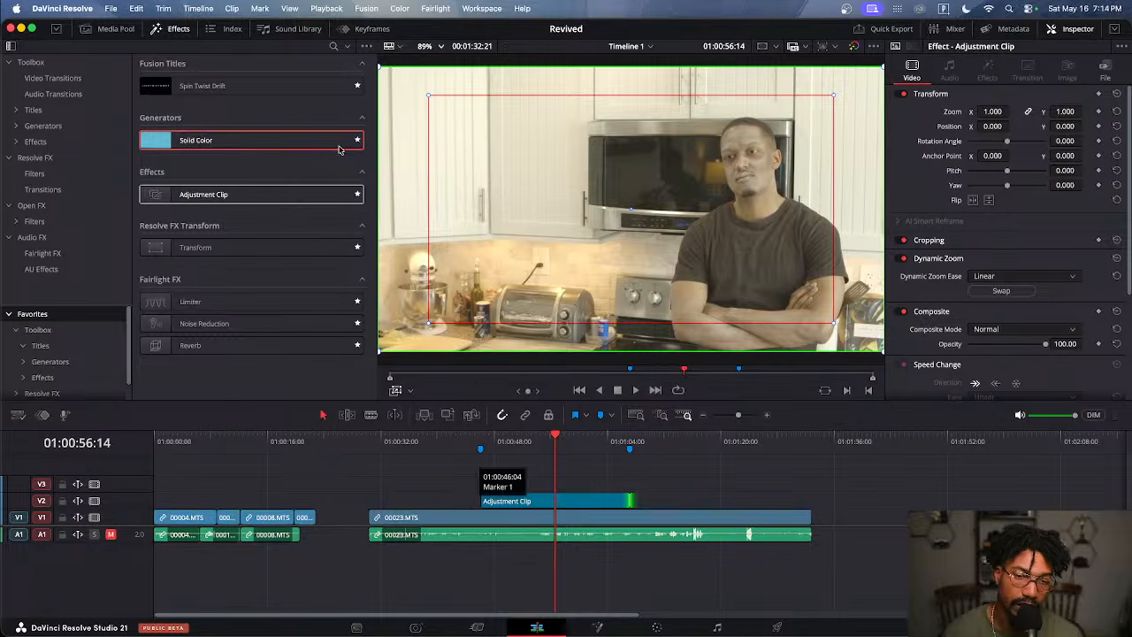
click(395, 390)
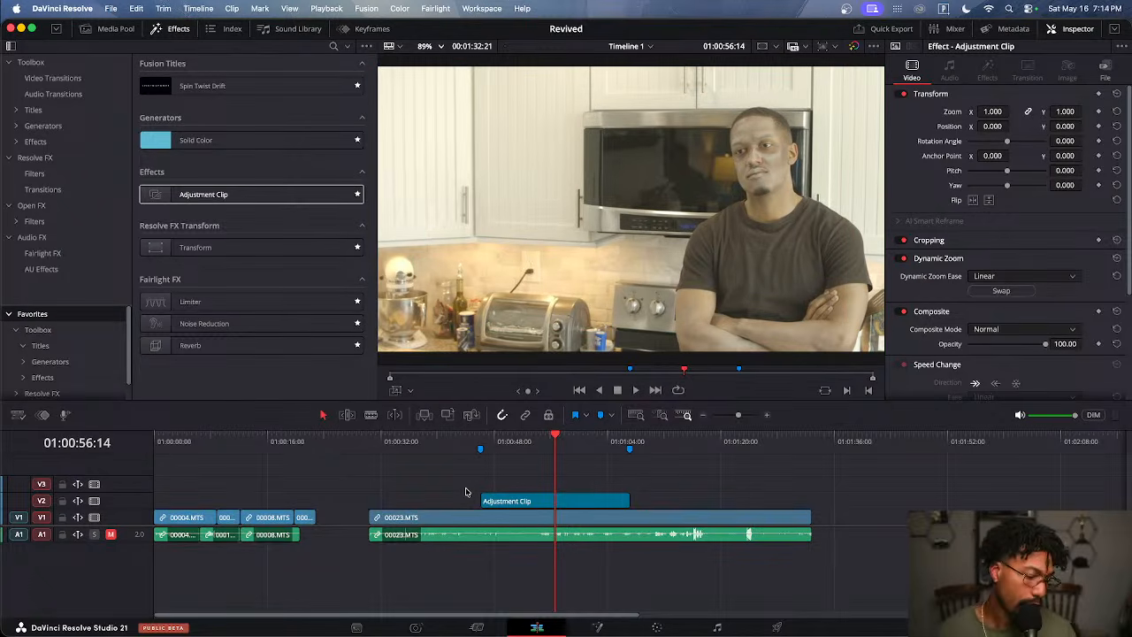
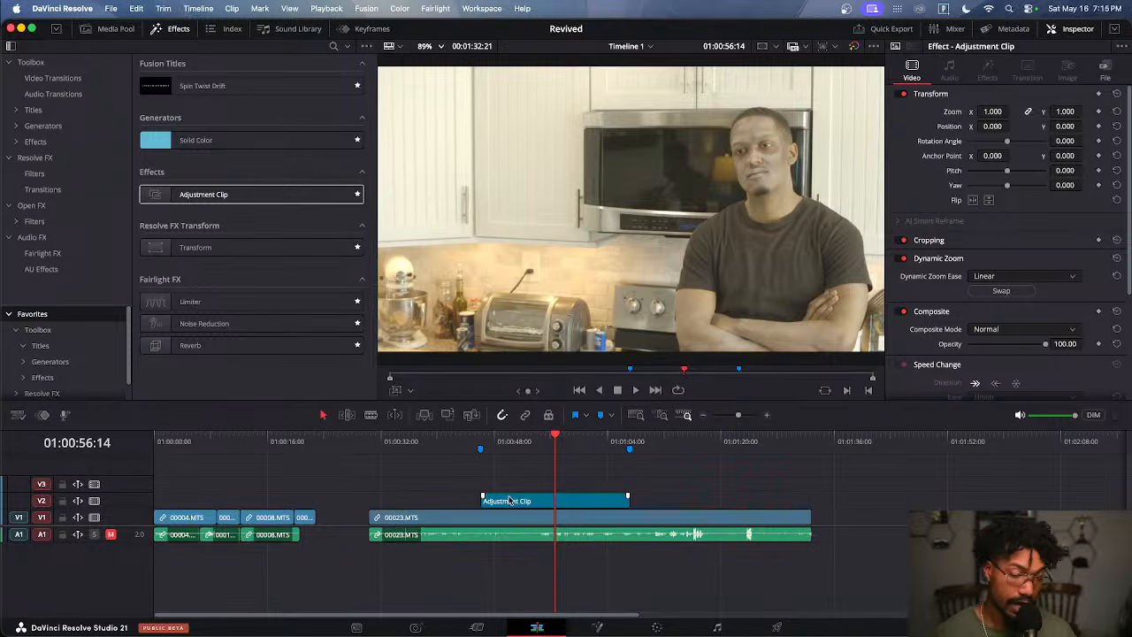
Delete the adjustment clip from V2
key(super+minus)
key(super+minus)
key(super+equal)
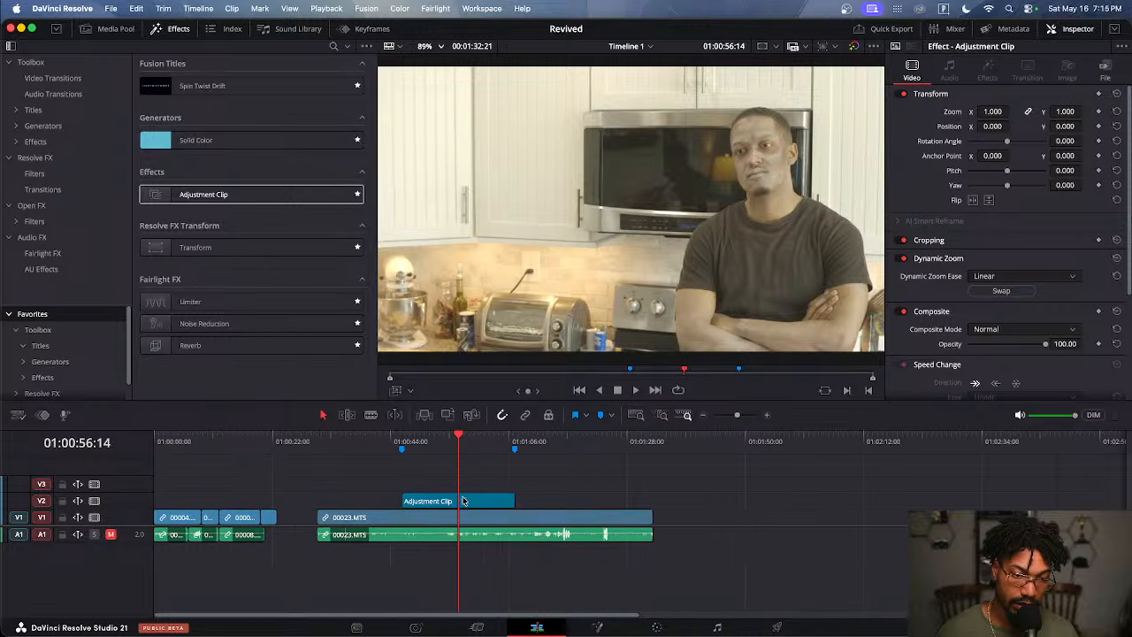
click(472, 506)
key(BackSpace)
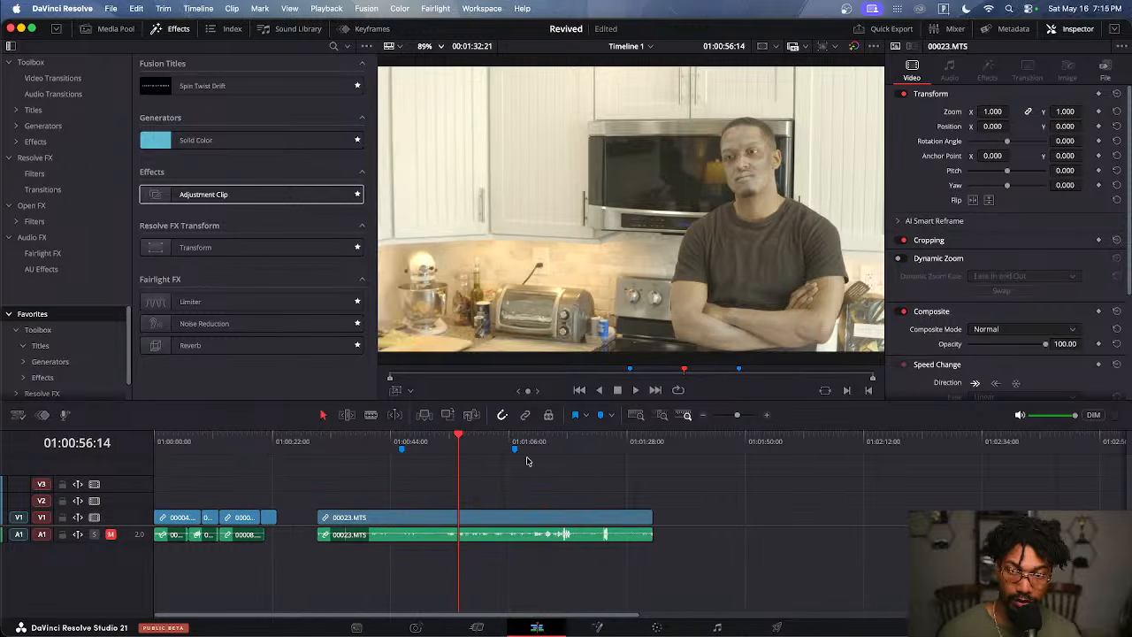
Review the lower Inspector settings of 00023.MTS and look through the Media Pool's clips in place of the effects library
scroll(924, 291, down, 2)
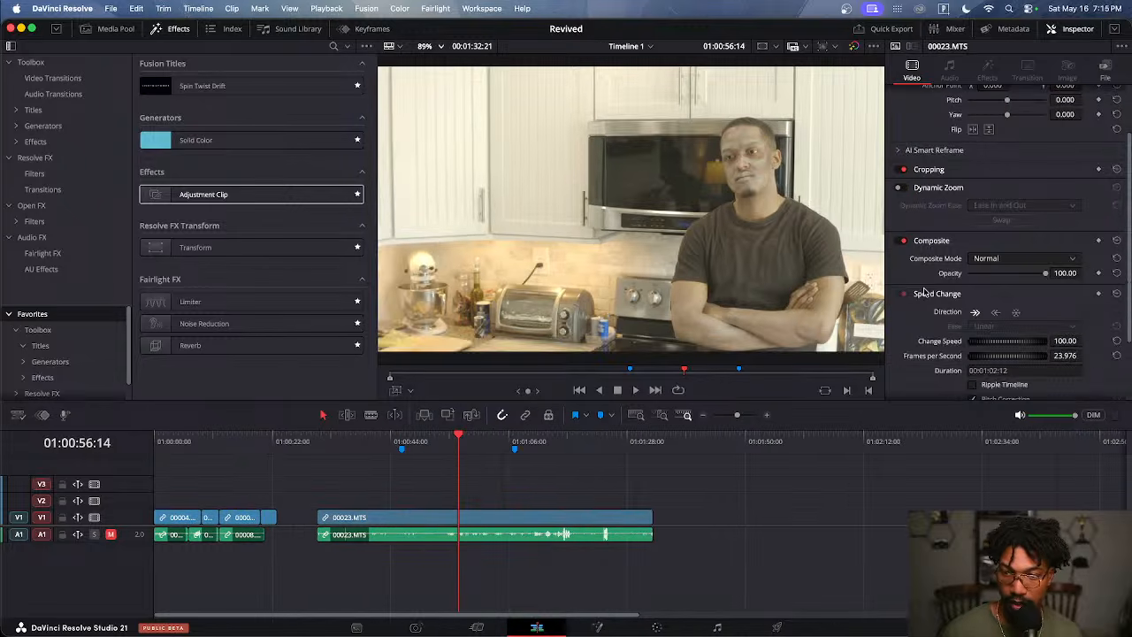
scroll(924, 291, down, 3)
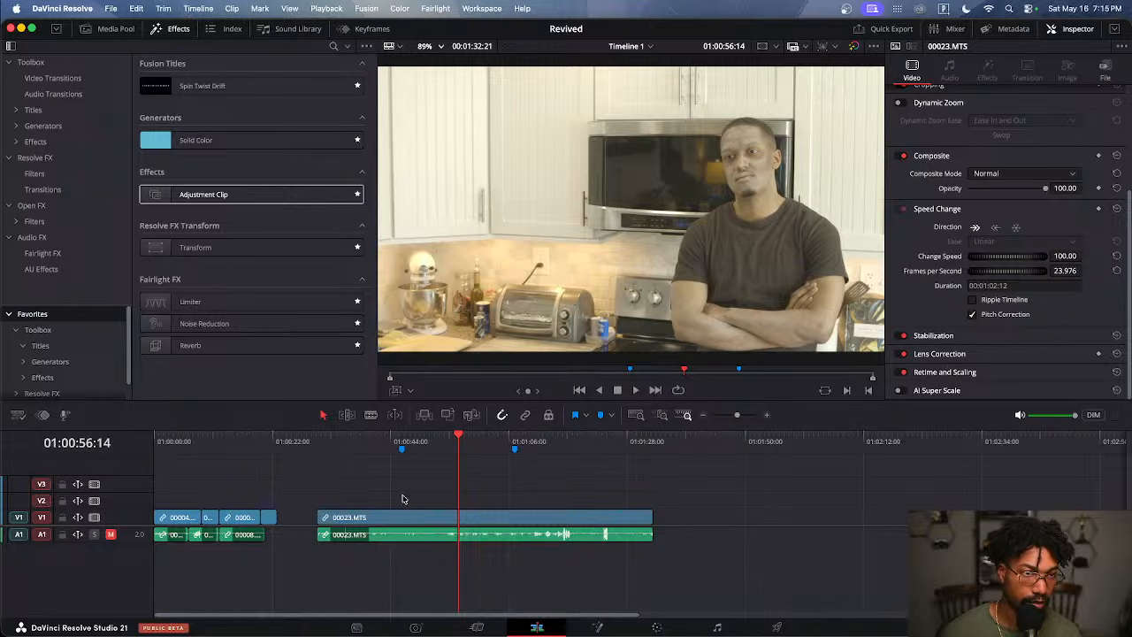
click(179, 29)
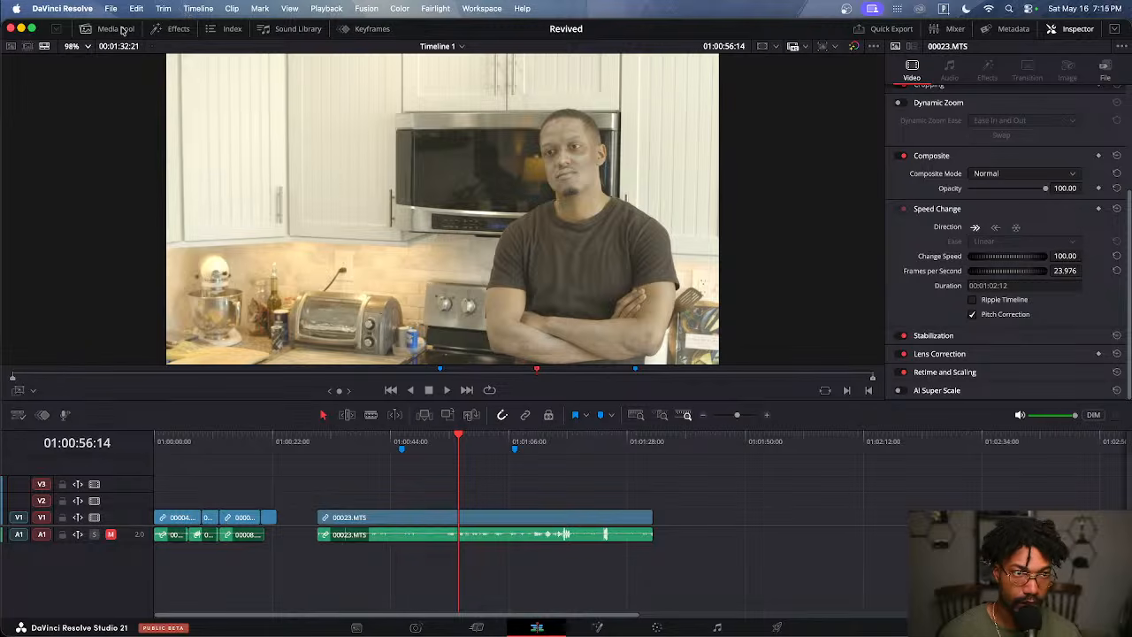
click(121, 29)
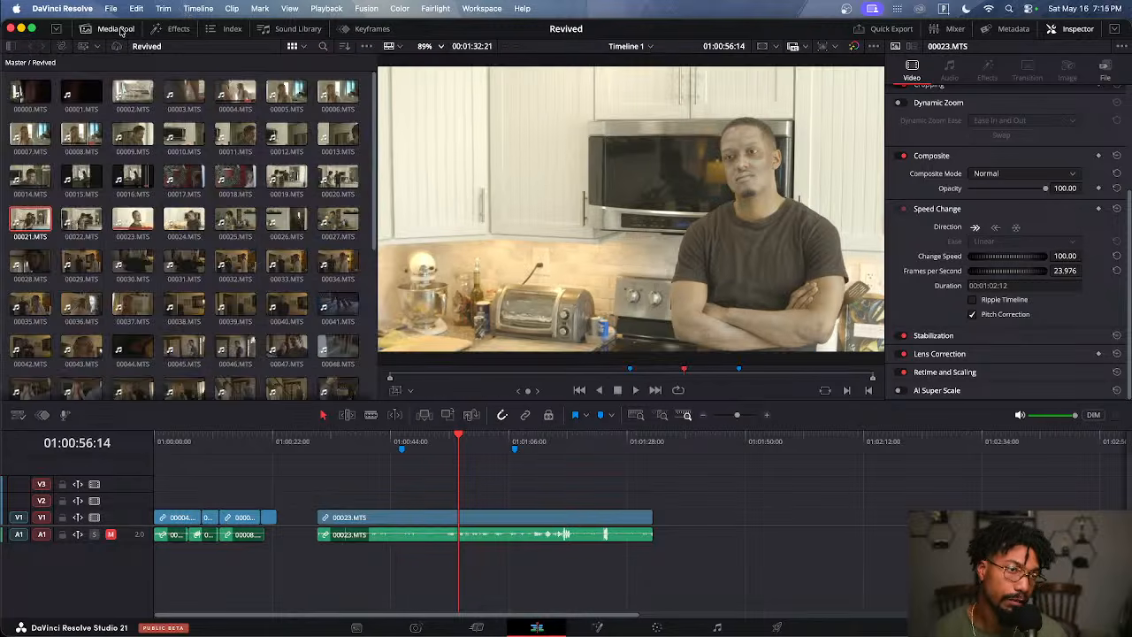
click(117, 30)
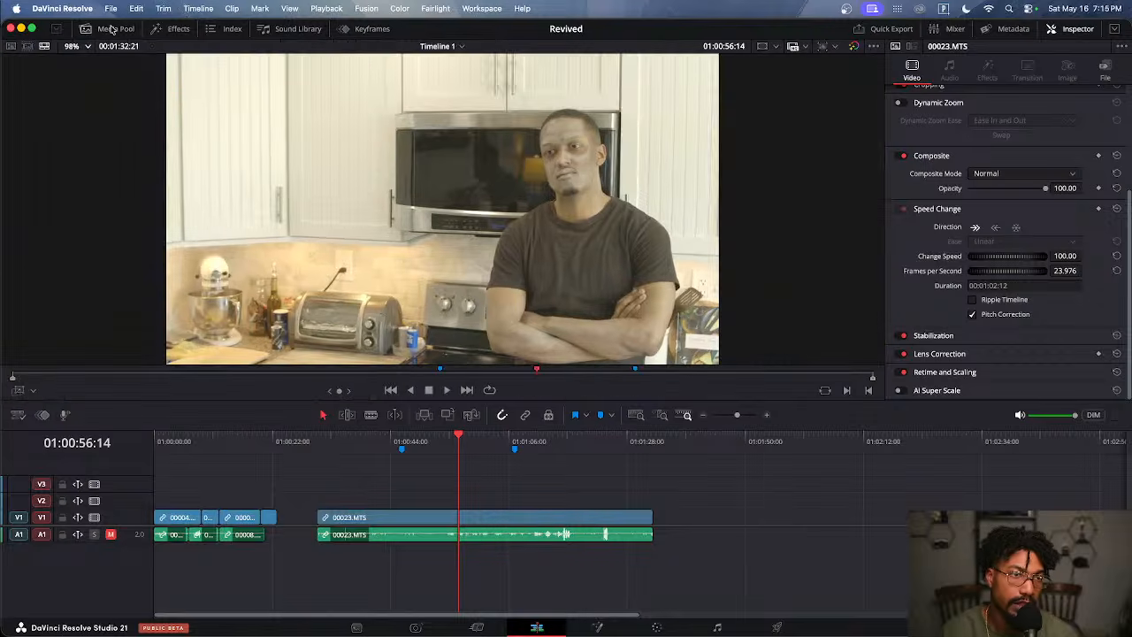
click(114, 29)
drag(374, 180, 356, 331)
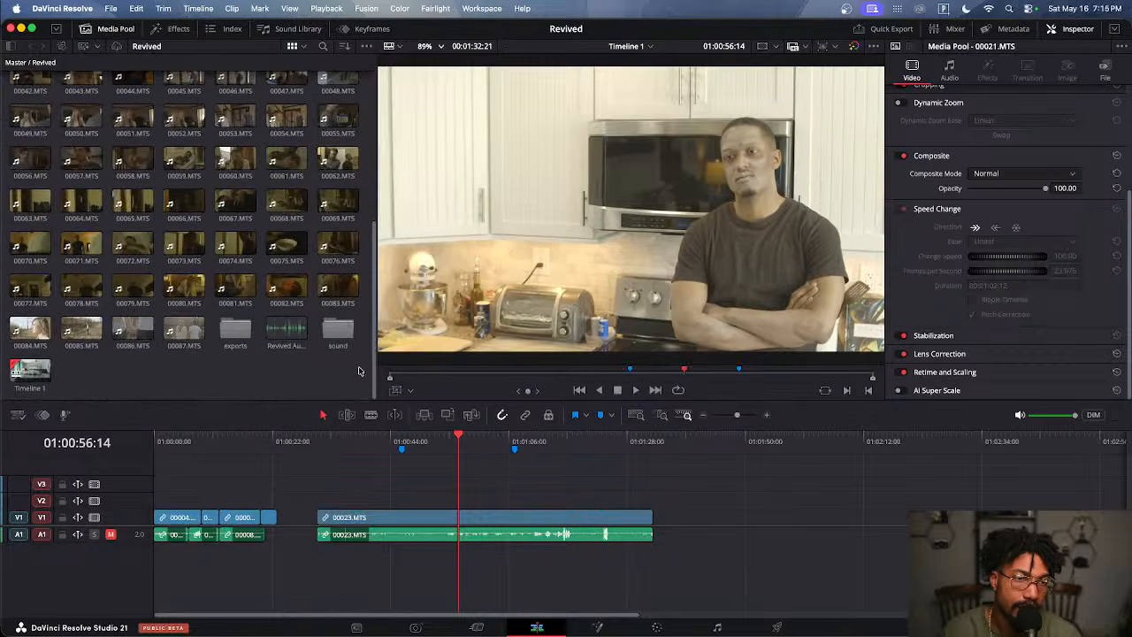
drag(358, 371, 360, 157)
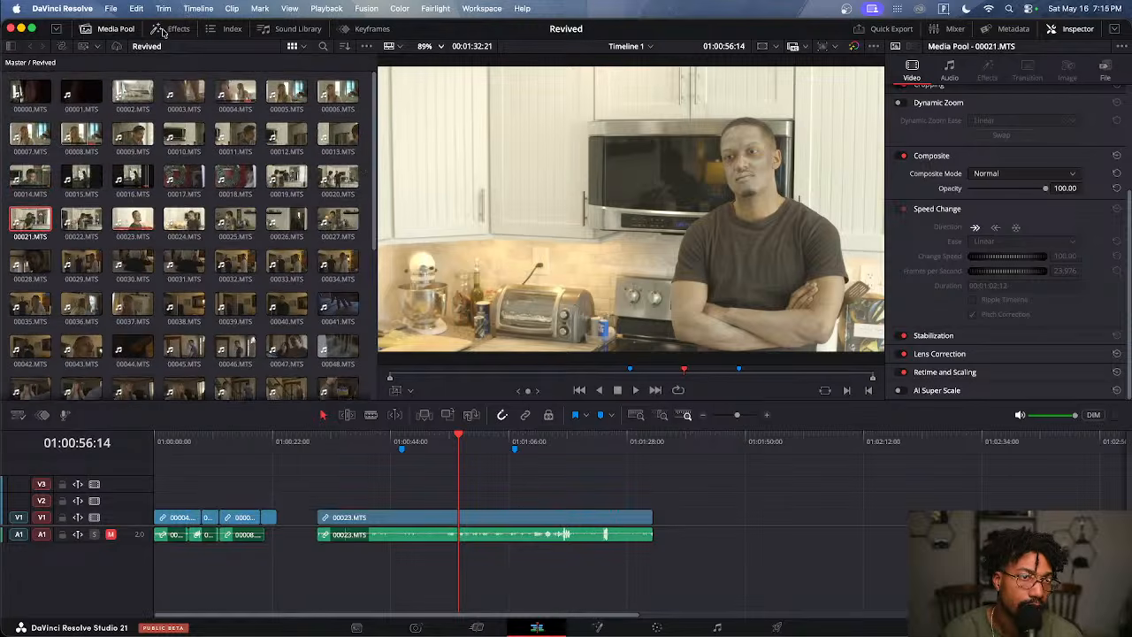
Check the effects library and the timeline's Edit Index, close both, and select 00023.MTS on V1
click(168, 29)
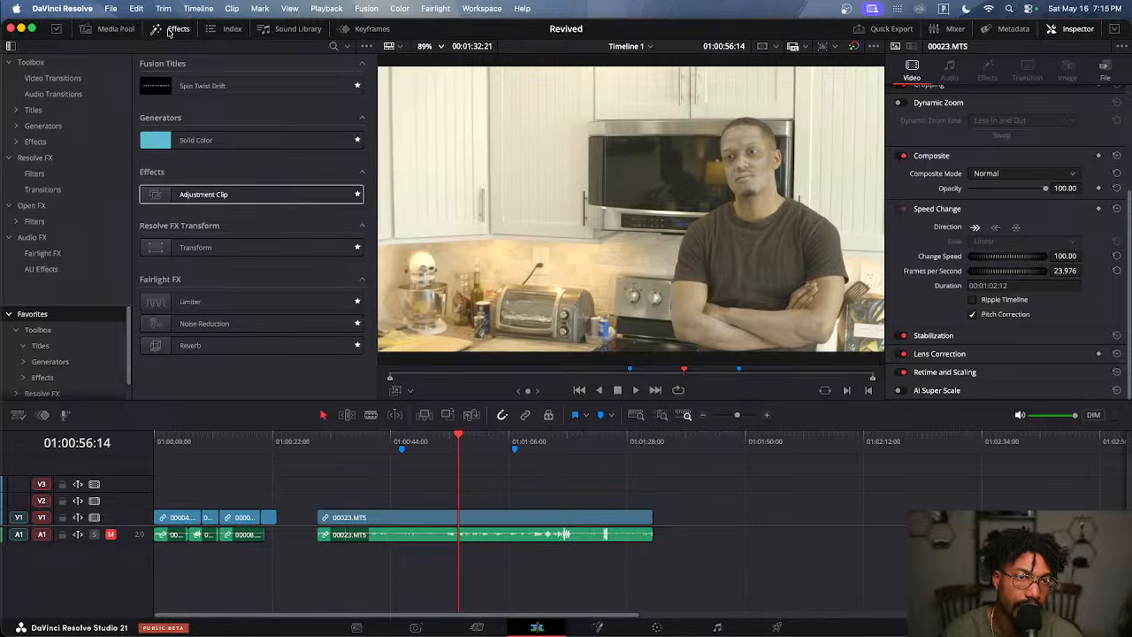
click(168, 29)
click(233, 28)
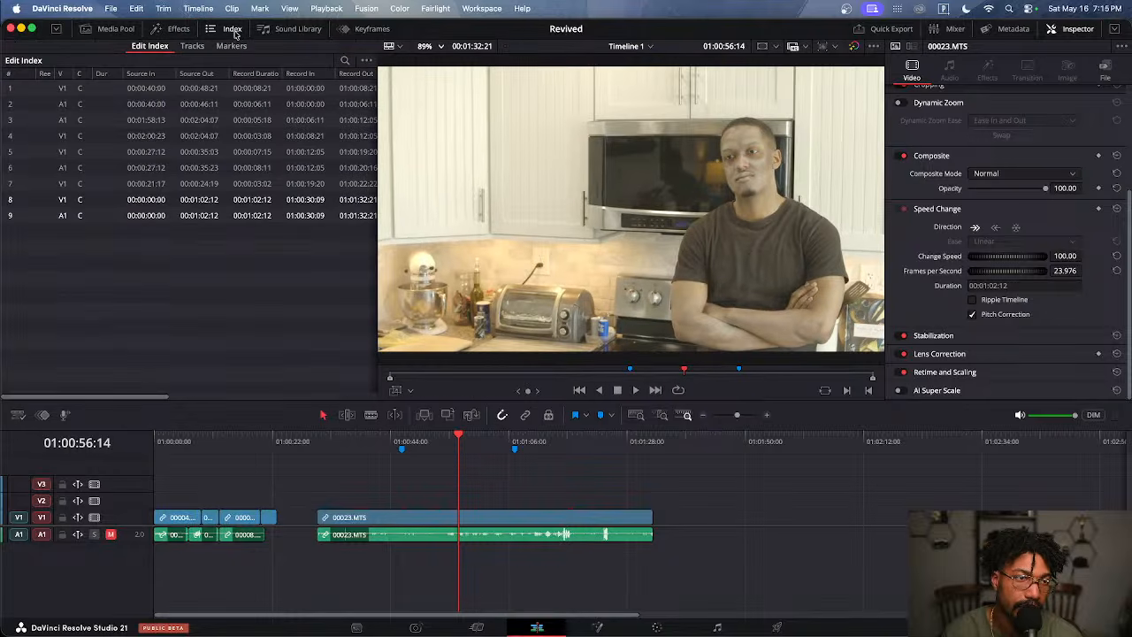
click(233, 29)
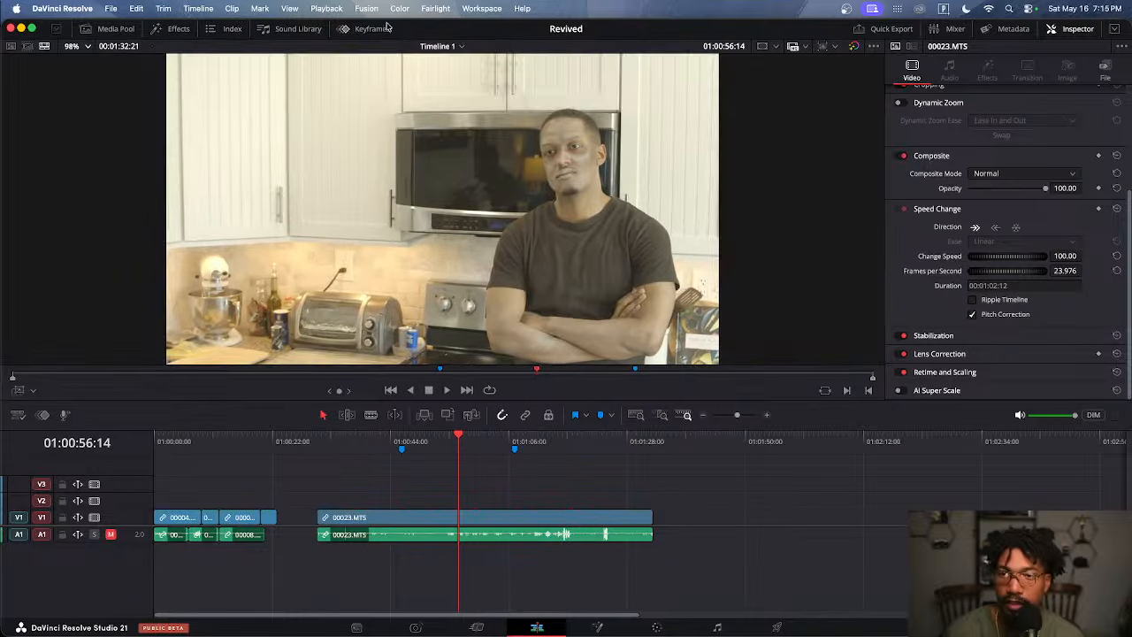
click(469, 517)
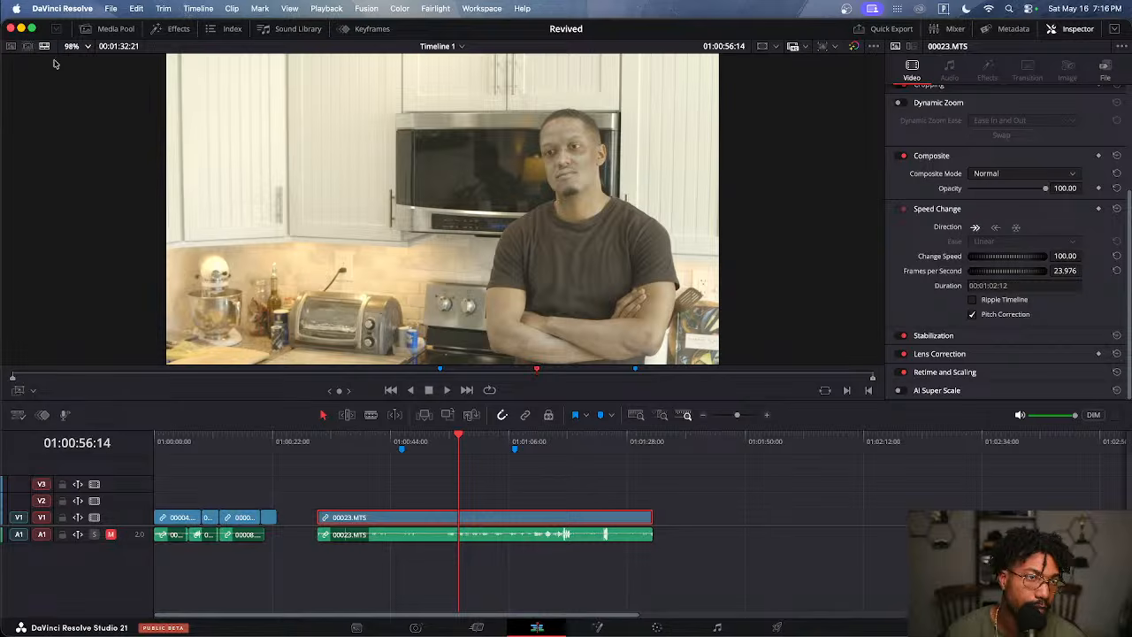
Apply the Limiter favorite to the audio of 00023.MTS on A1, close its window, and show the effect in the Inspector
click(166, 29)
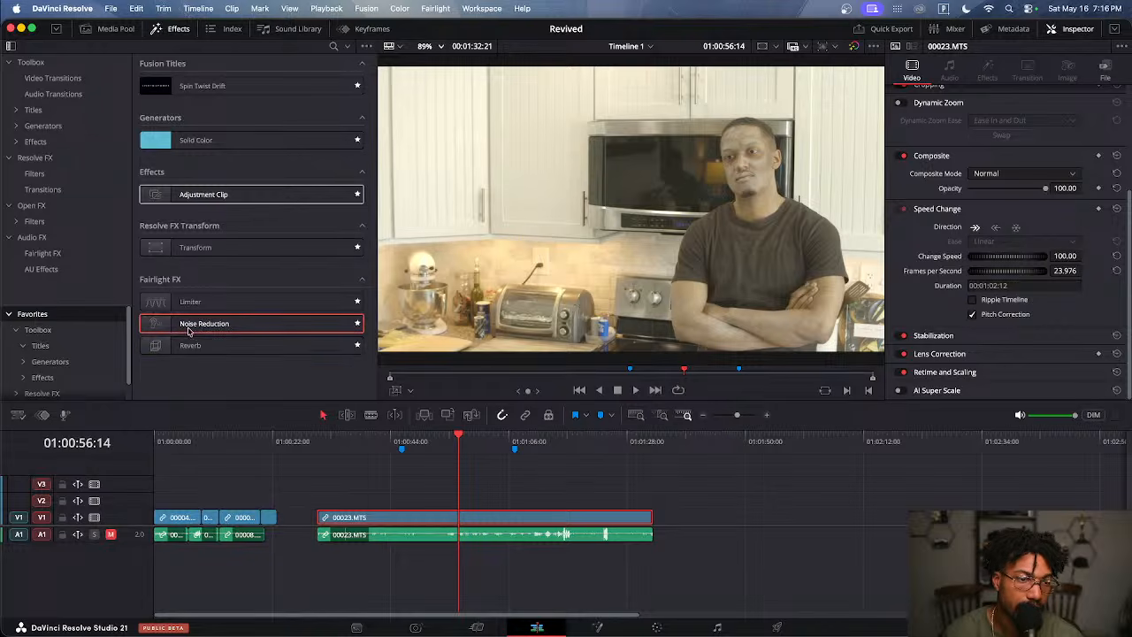
drag(187, 304, 442, 541)
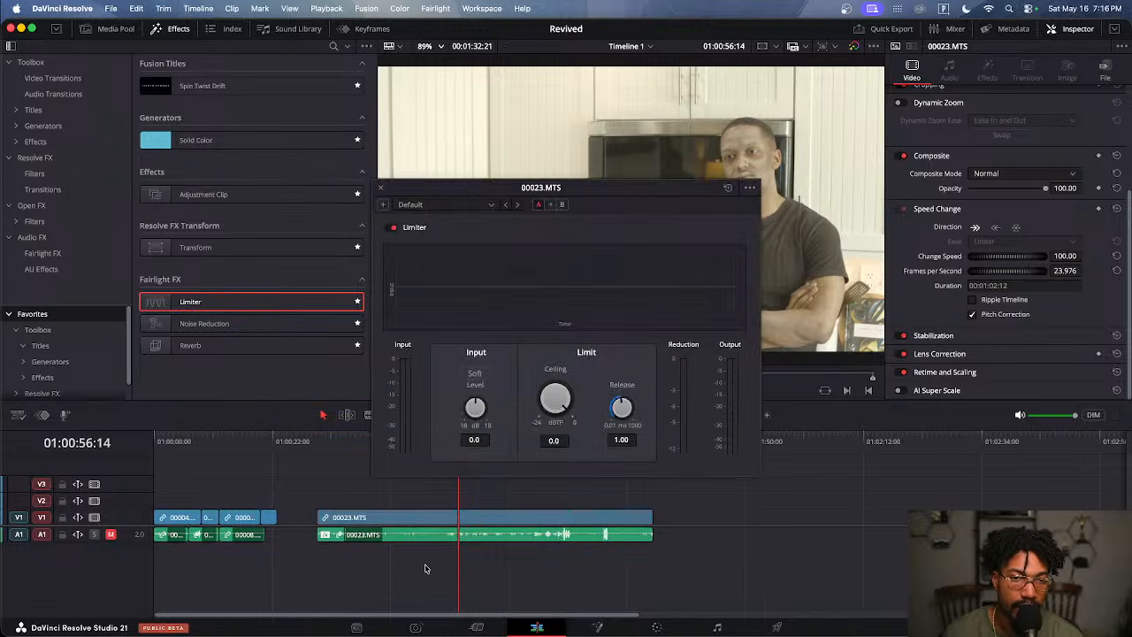
click(381, 188)
click(482, 537)
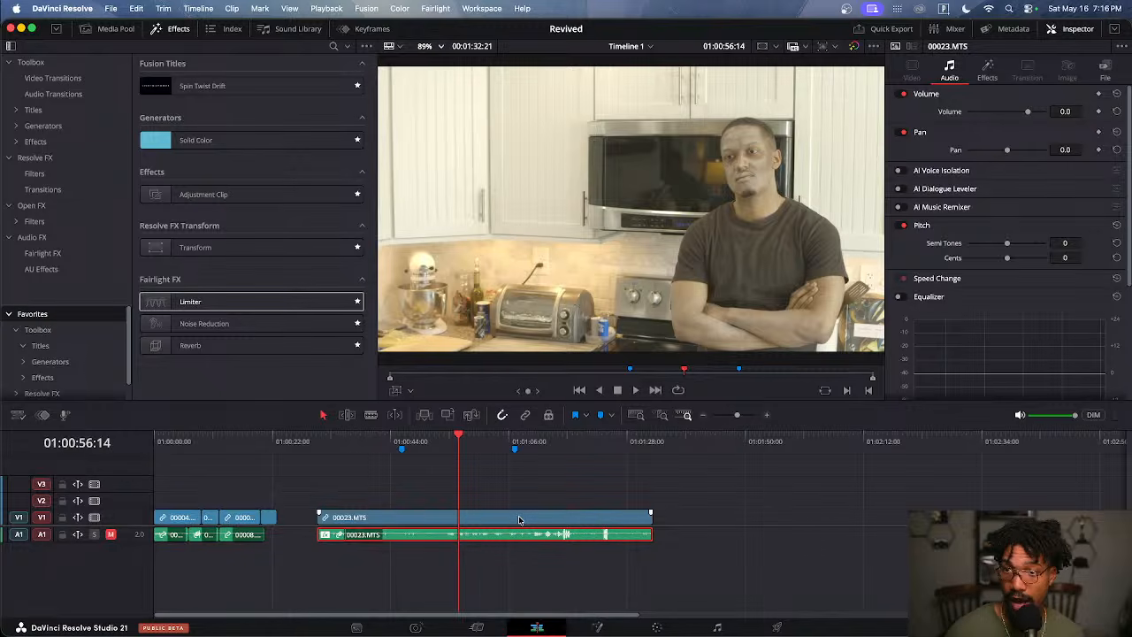
click(987, 71)
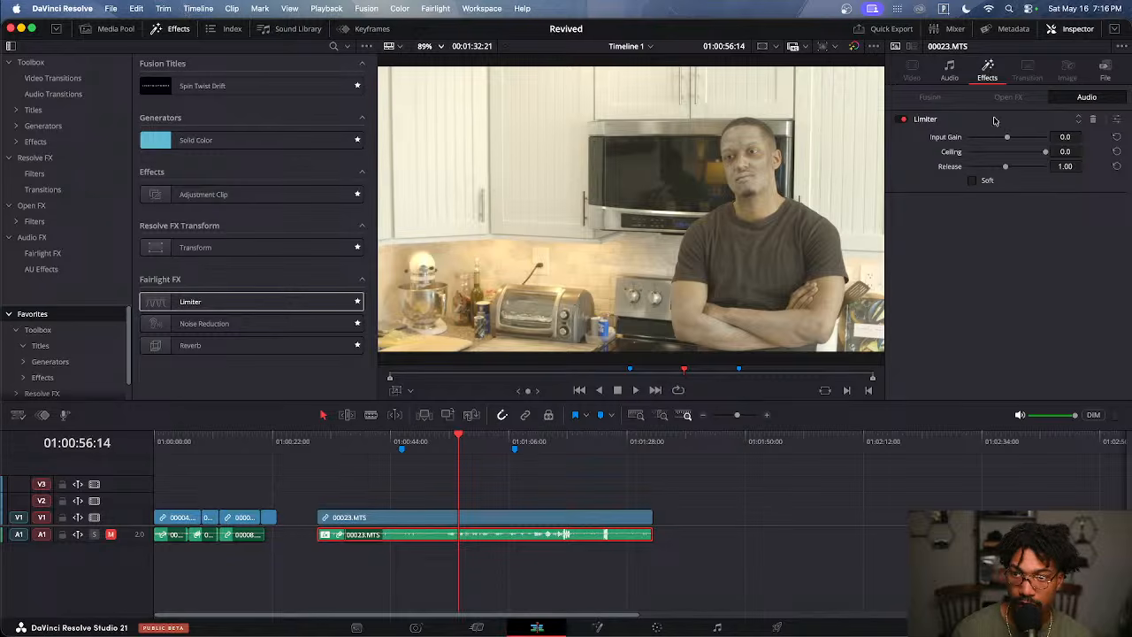
Try a Limiter Input Gain of -4.5, undo it, and recheck the clip's audio and effect settings
drag(1004, 137, 996, 137)
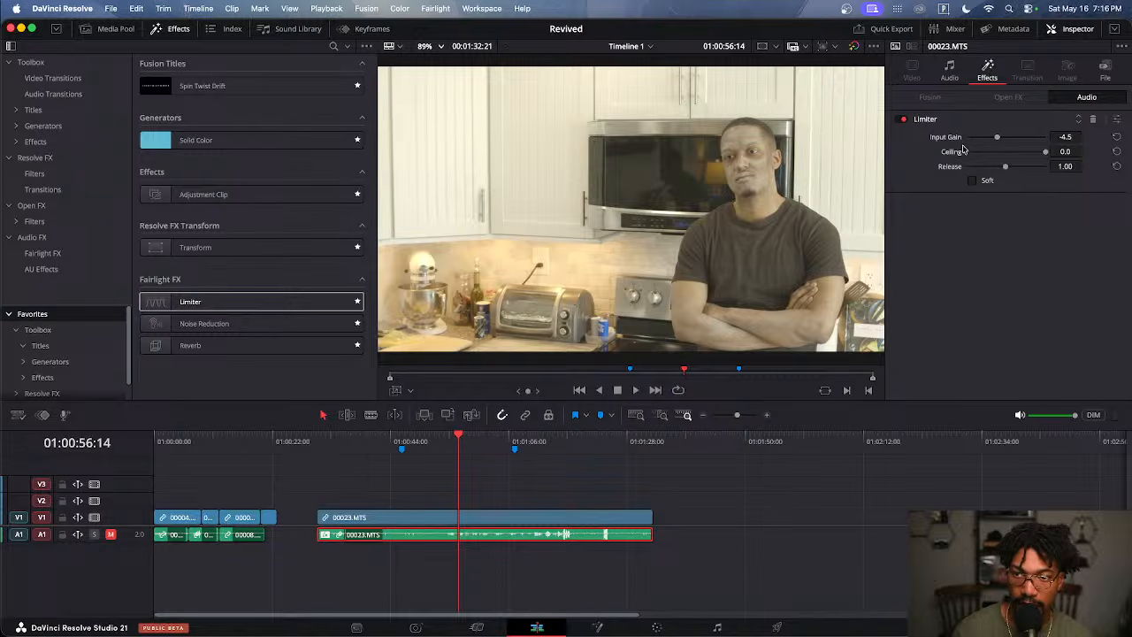
key(super+z)
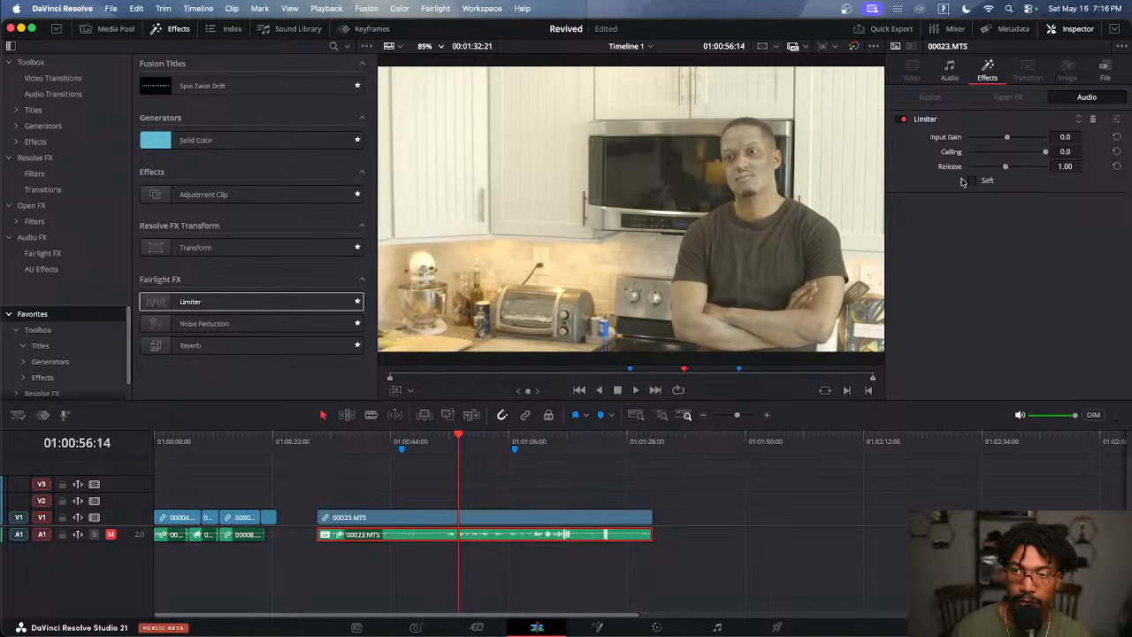
click(951, 76)
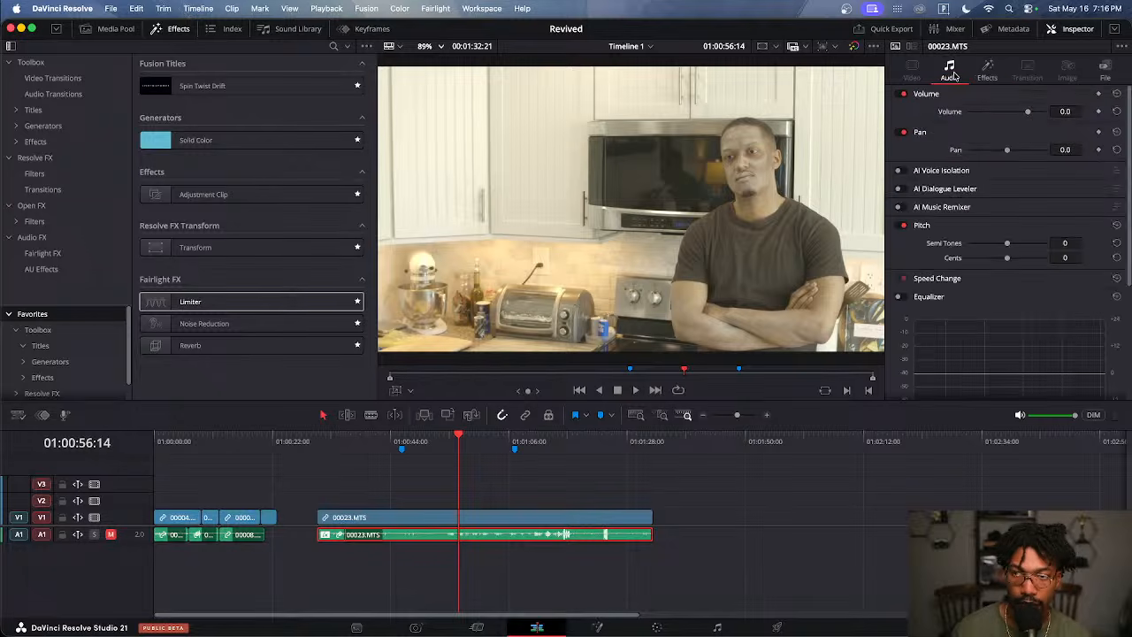
click(989, 73)
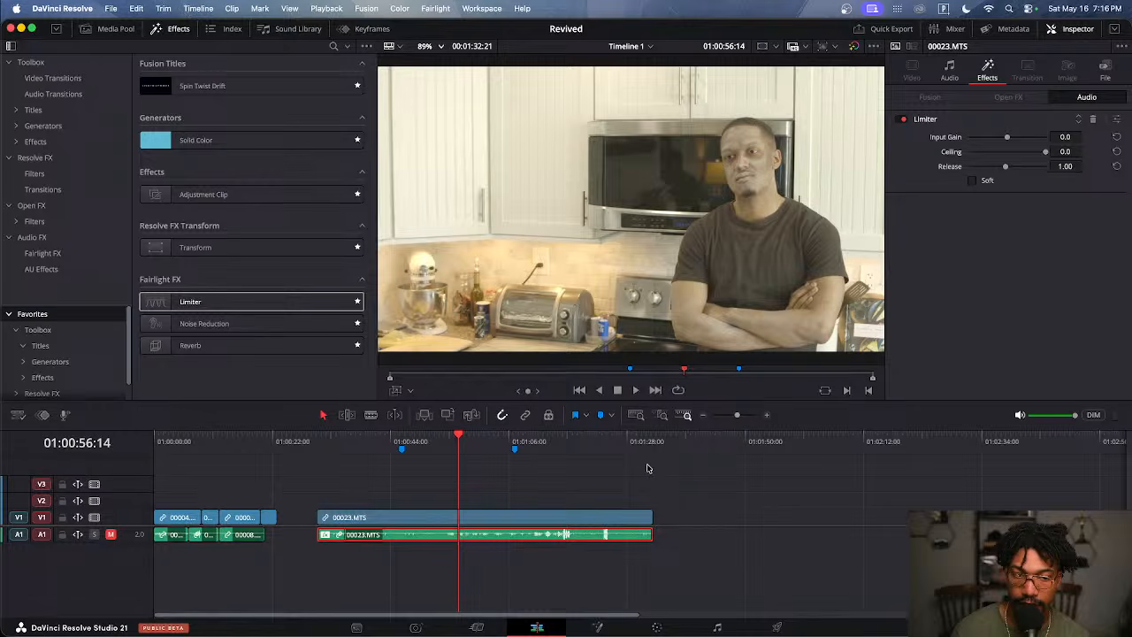
Apply the Binoculars Fusion effect to the 00023.MTS video clip on V1
click(584, 492)
click(570, 513)
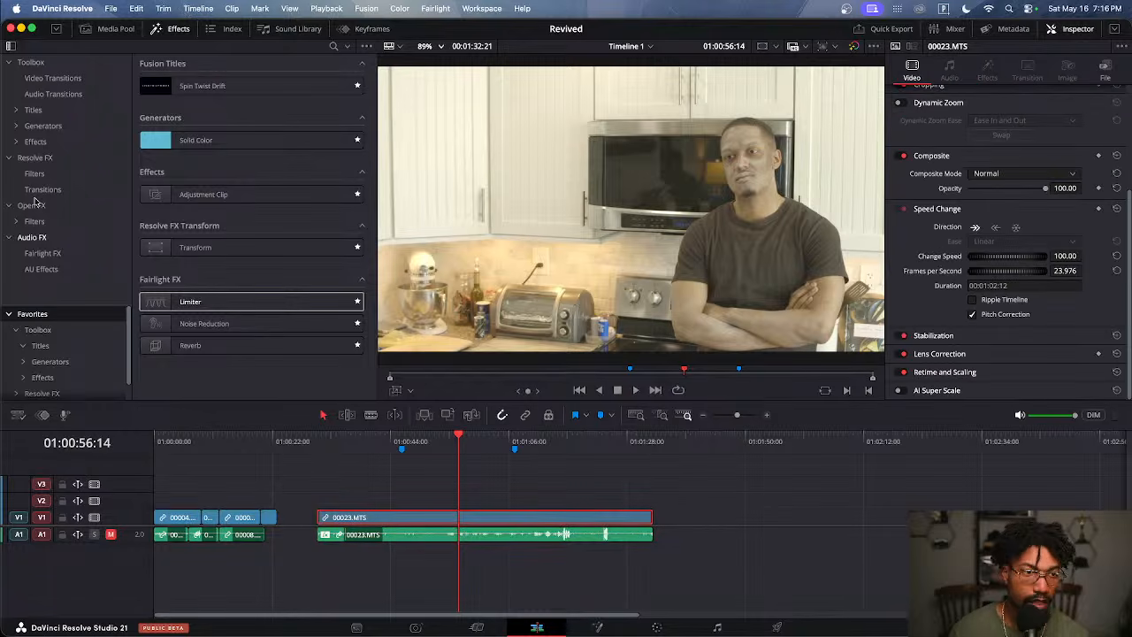
click(35, 142)
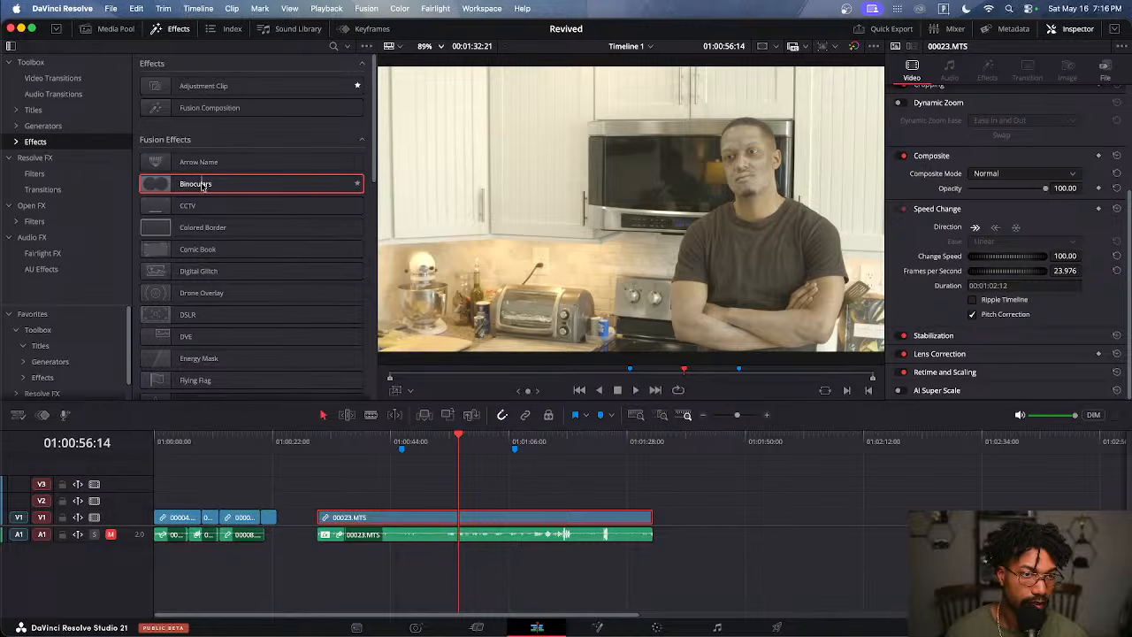
drag(199, 179, 453, 515)
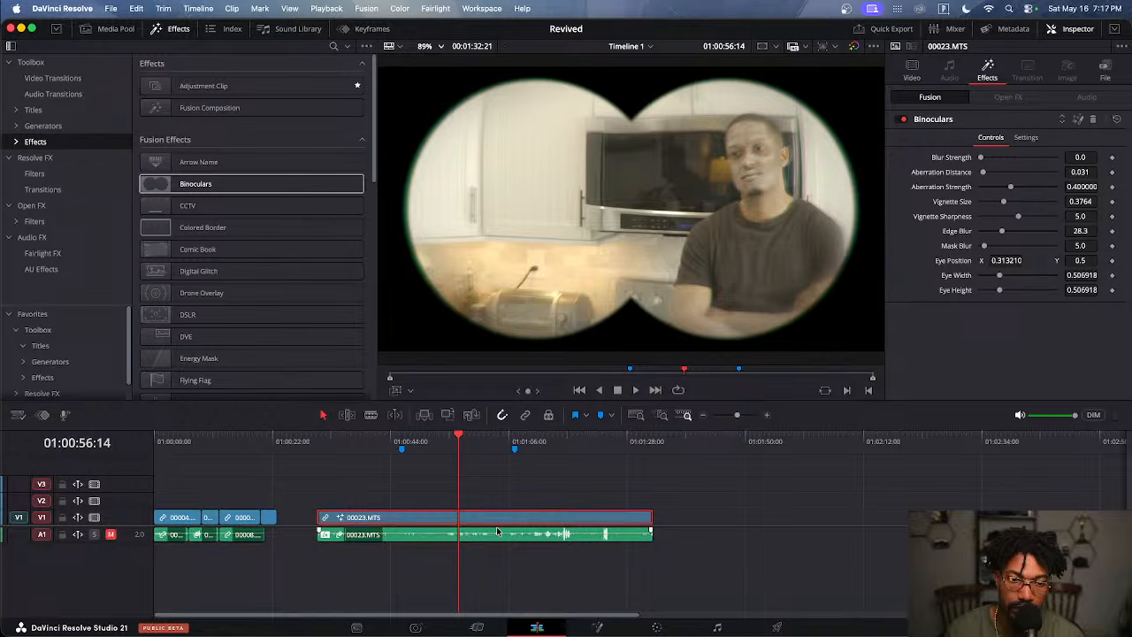
Compare the clip's video settings with its effect controls, and set the Binoculars' Aberration Distance to 0.181
click(908, 75)
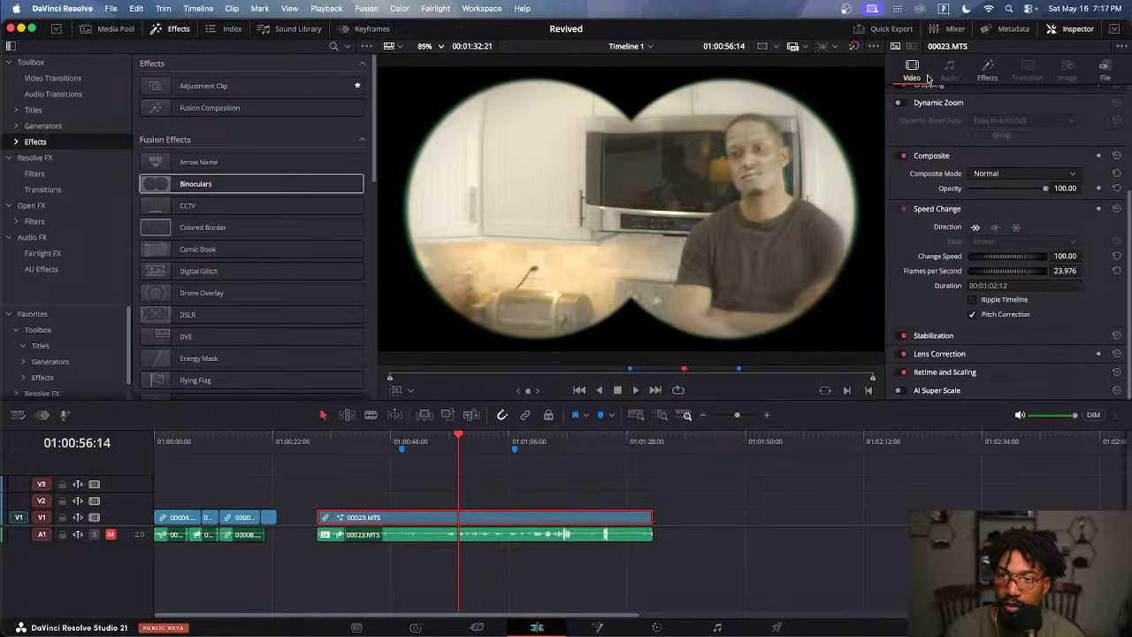
click(987, 75)
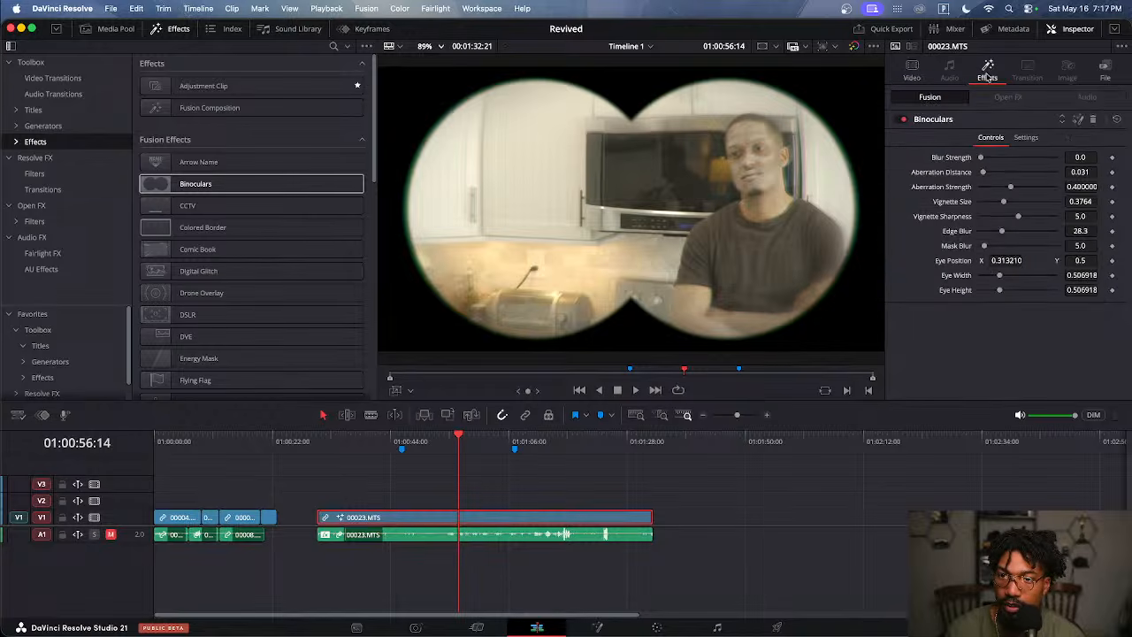
click(912, 71)
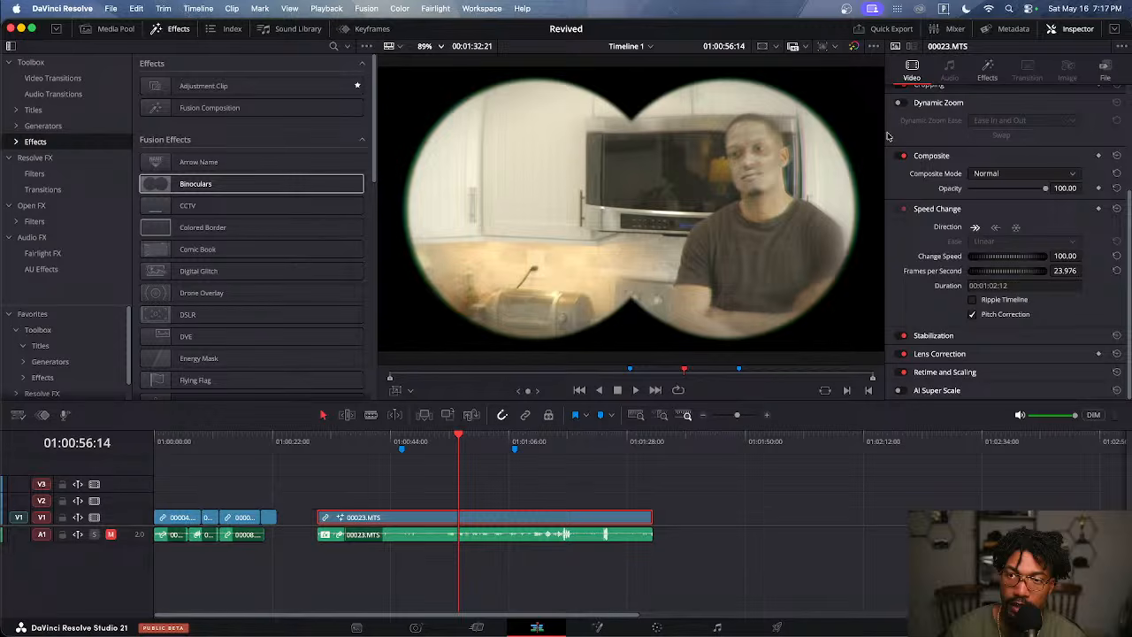
click(534, 510)
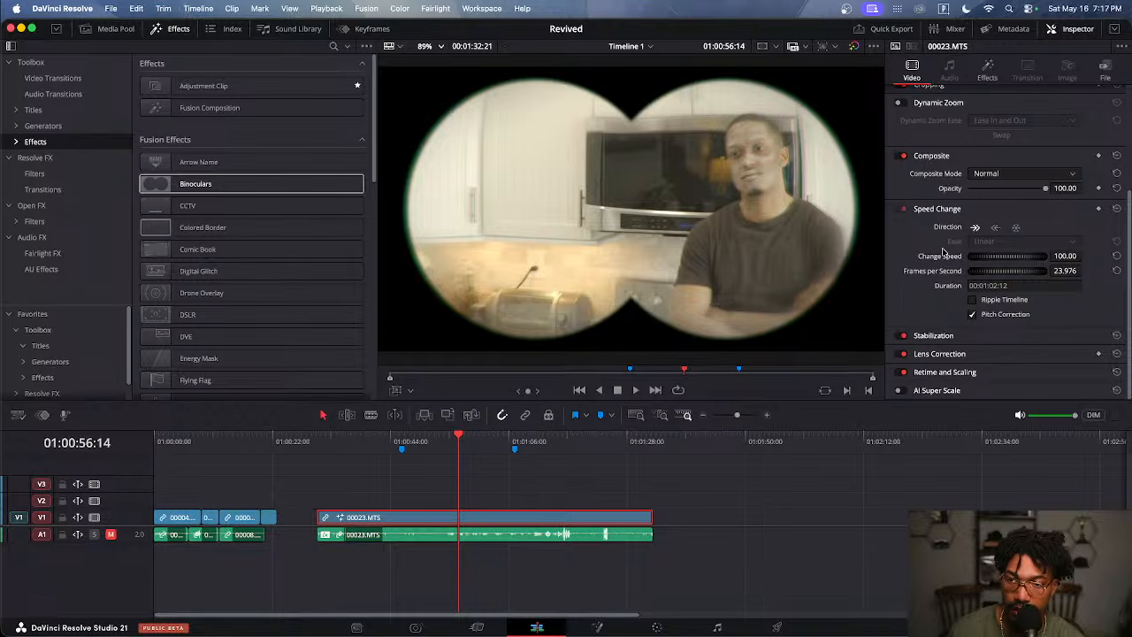
scroll(944, 268, up, 5)
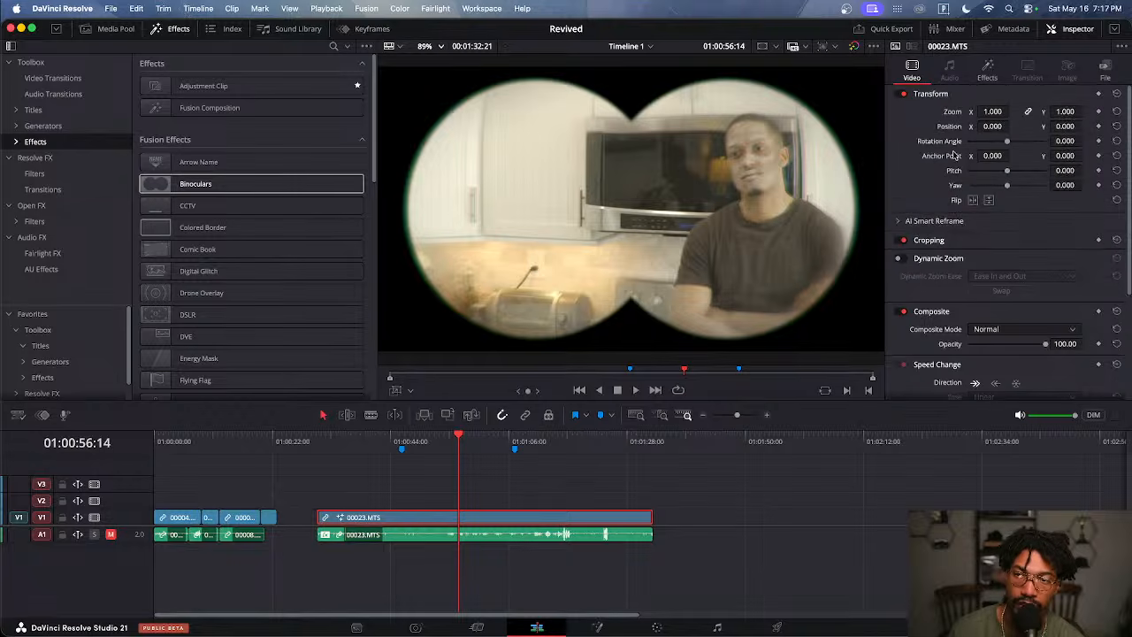
click(985, 74)
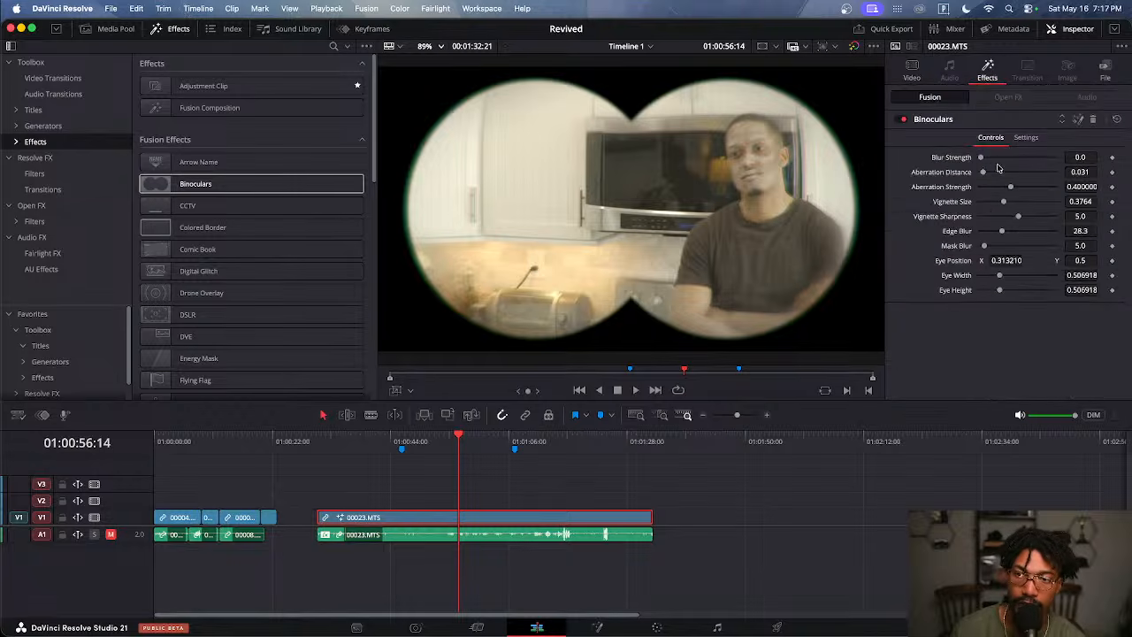
mouse_move(982, 156)
mouse_down()
mouse_move(1014, 156)
mouse_move(980, 157)
mouse_move(992, 175)
mouse_up()
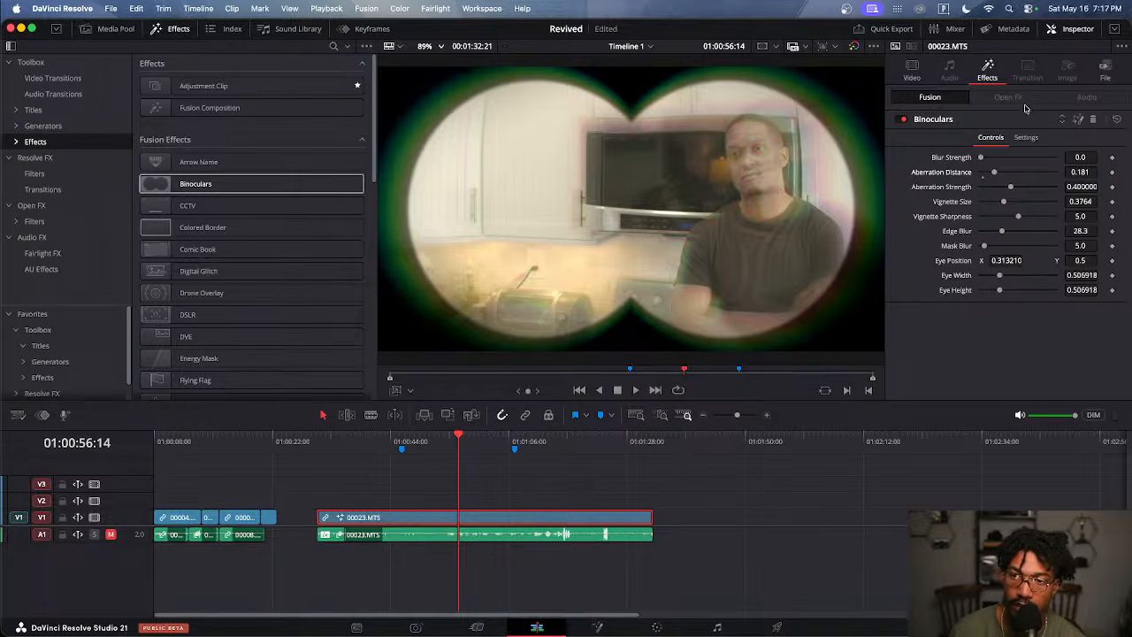
Set the Limiter's Input Gain to -2.6 on the 00023.MTS audio clip and save the project
click(475, 544)
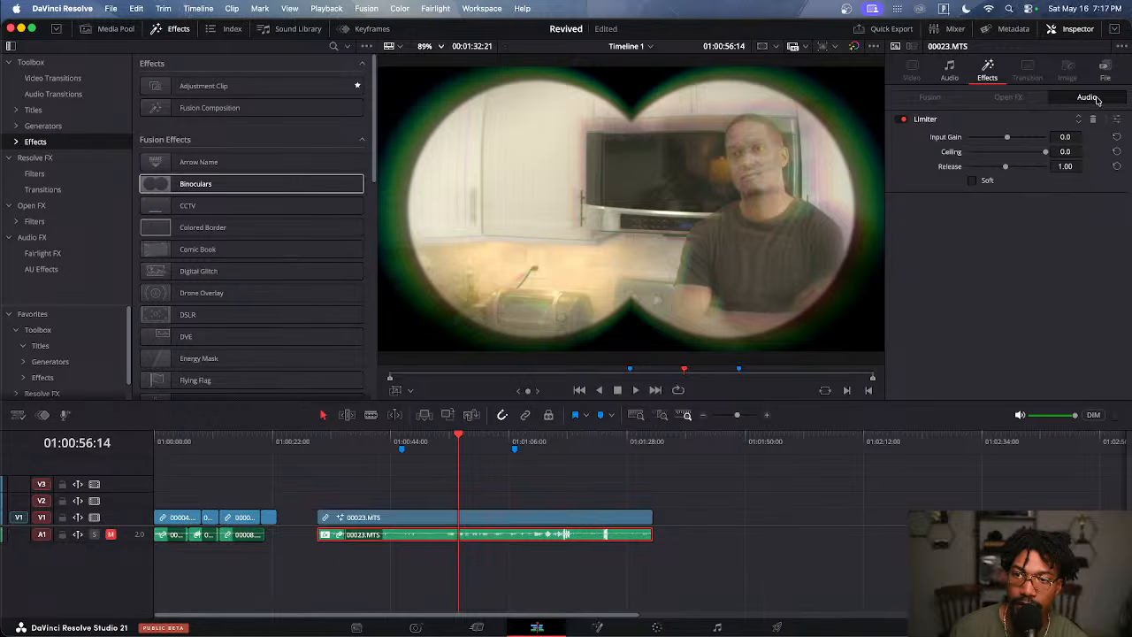
drag(1005, 138, 1002, 140)
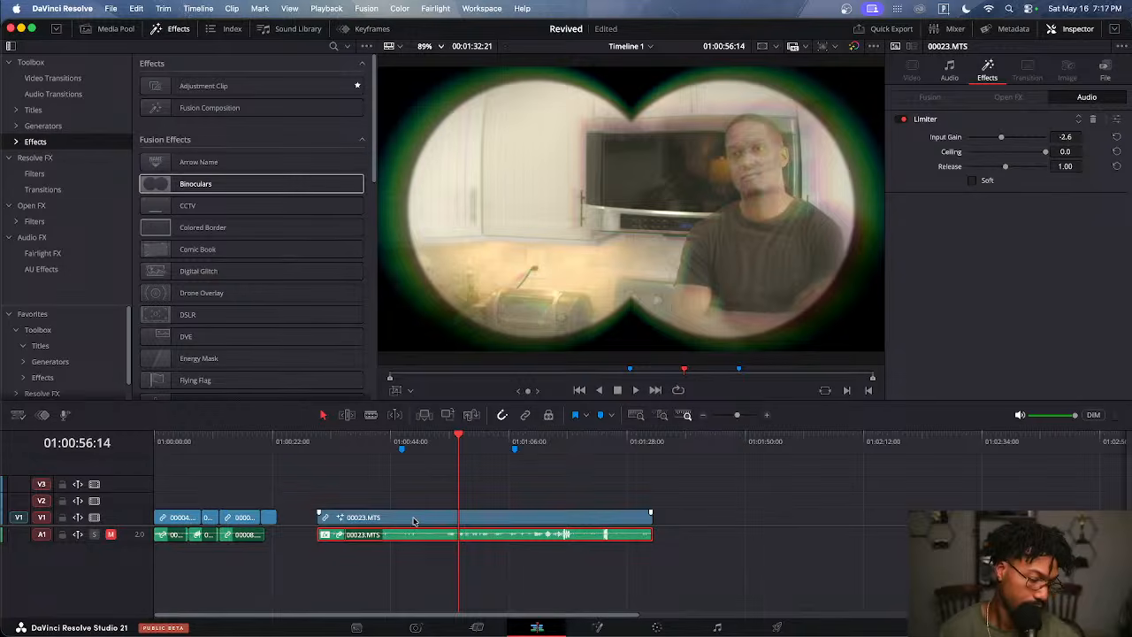
key(super+s)
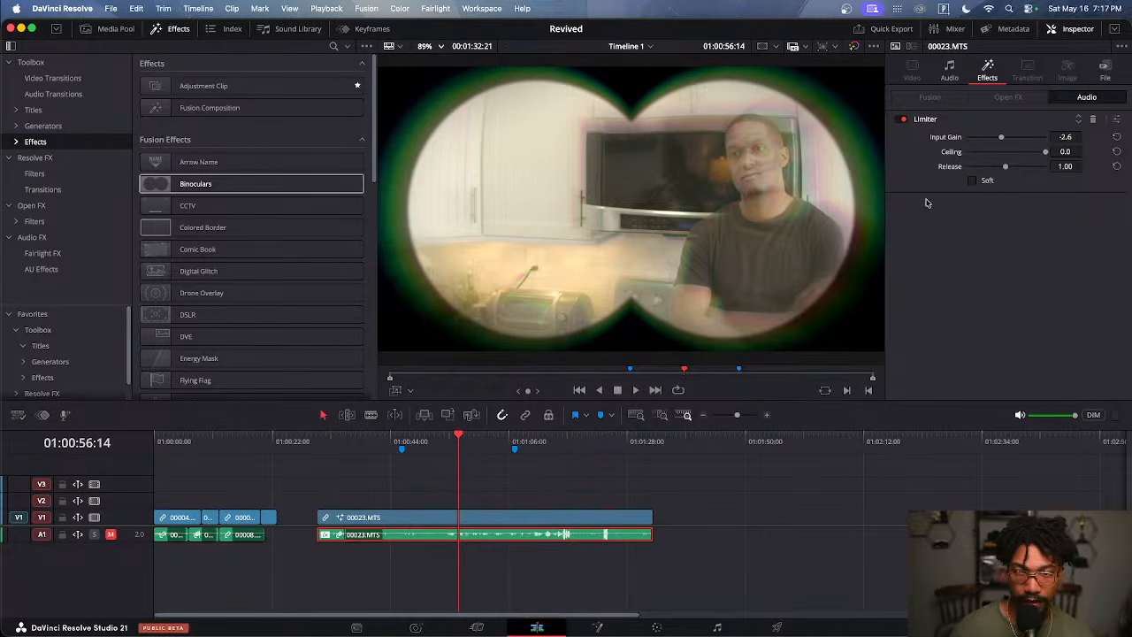
Select the video and audio of 00023.MTS together and split them at 01:00:56:14
click(954, 80)
click(492, 516)
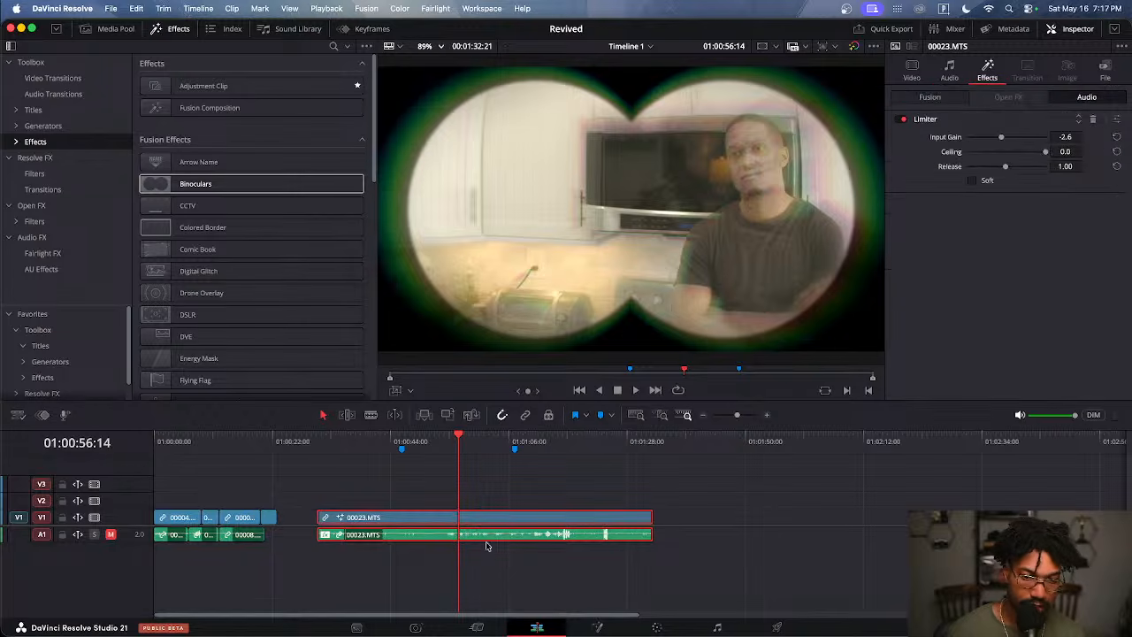
key(super+b)
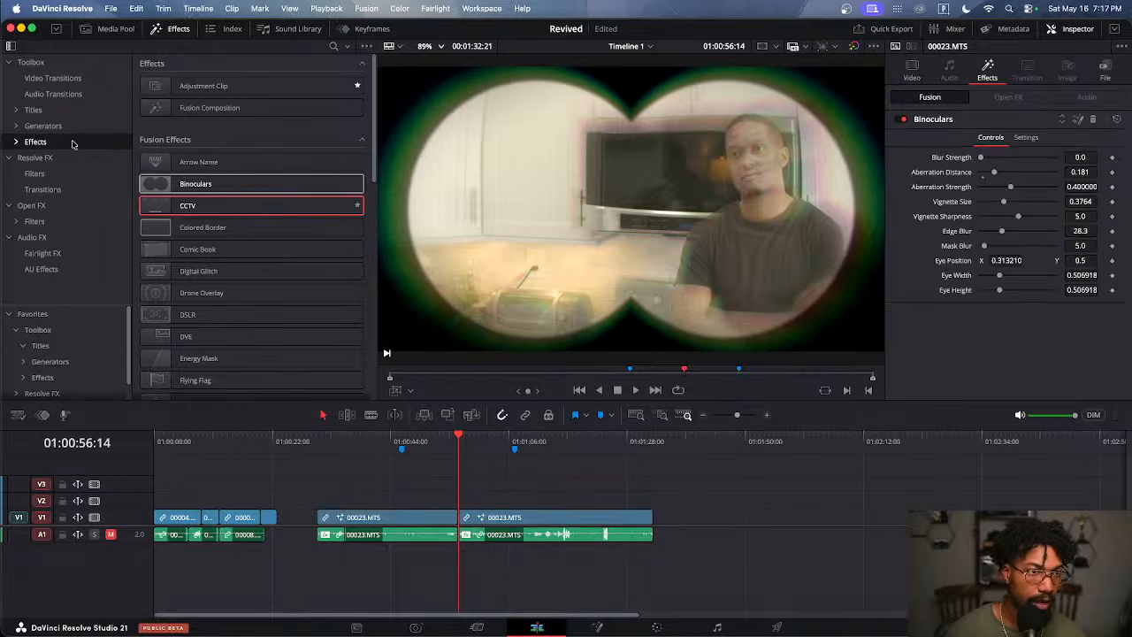
Look through the video transitions and add a Blur Dissolve at the cut between the two 00023.MTS clips on V1
click(58, 81)
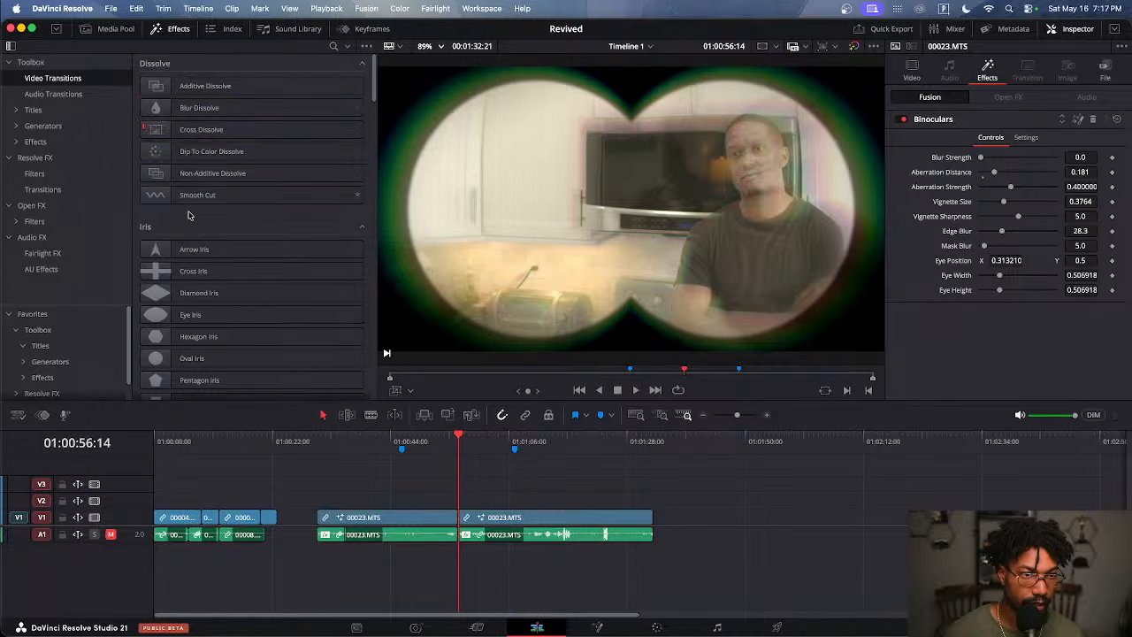
scroll(183, 261, down, 3)
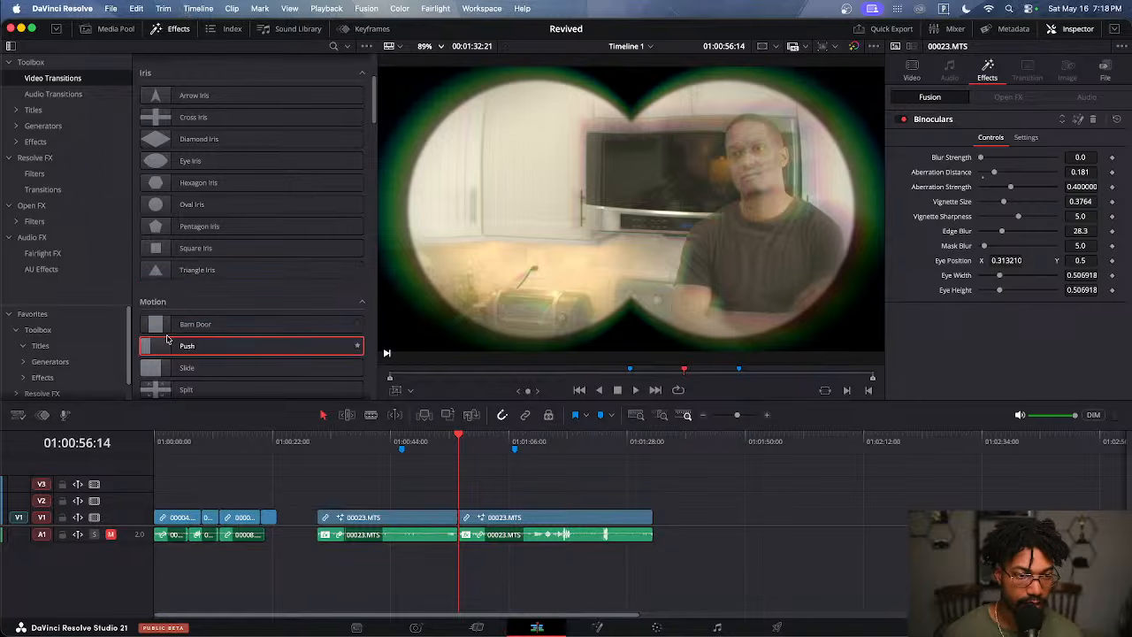
scroll(170, 344, down, 2)
scroll(173, 341, down, 1)
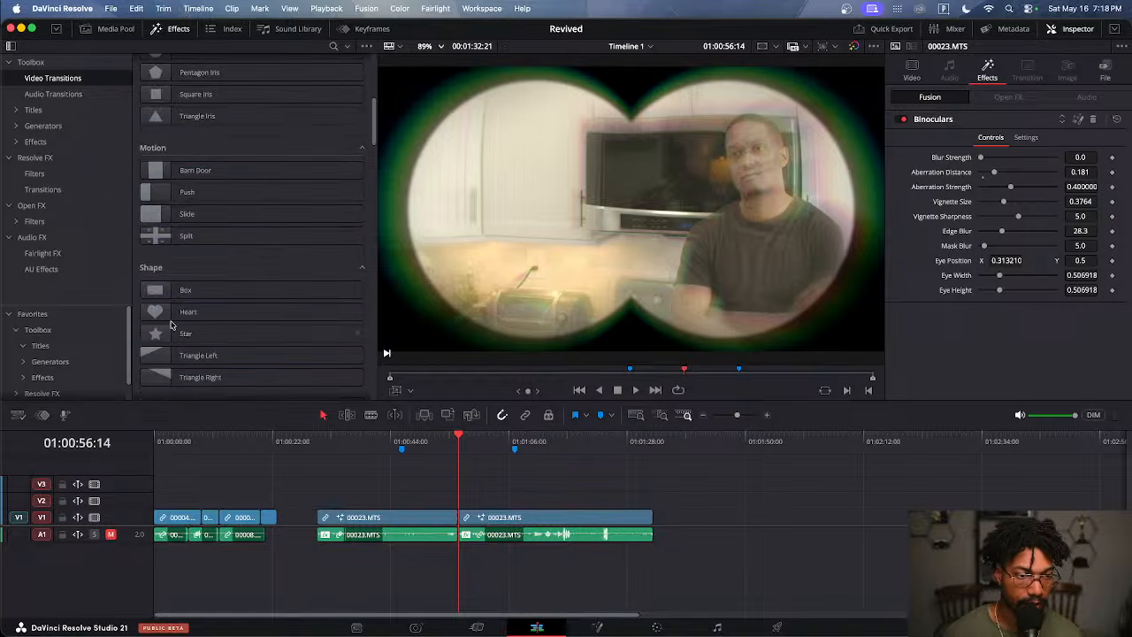
scroll(172, 340, down, 5)
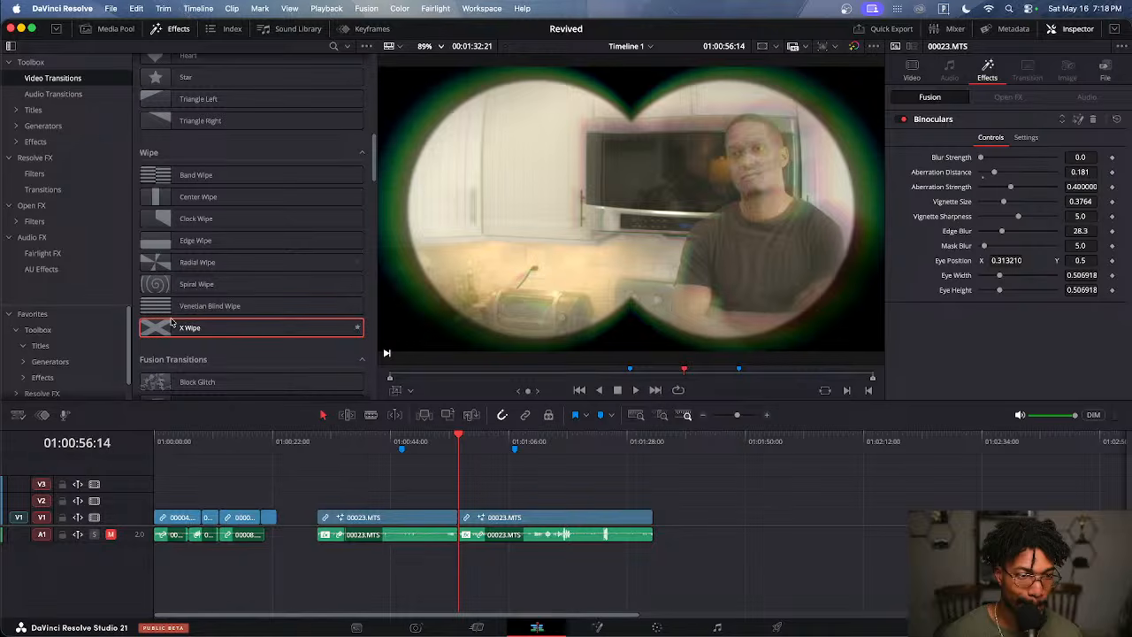
scroll(172, 322, down, 1)
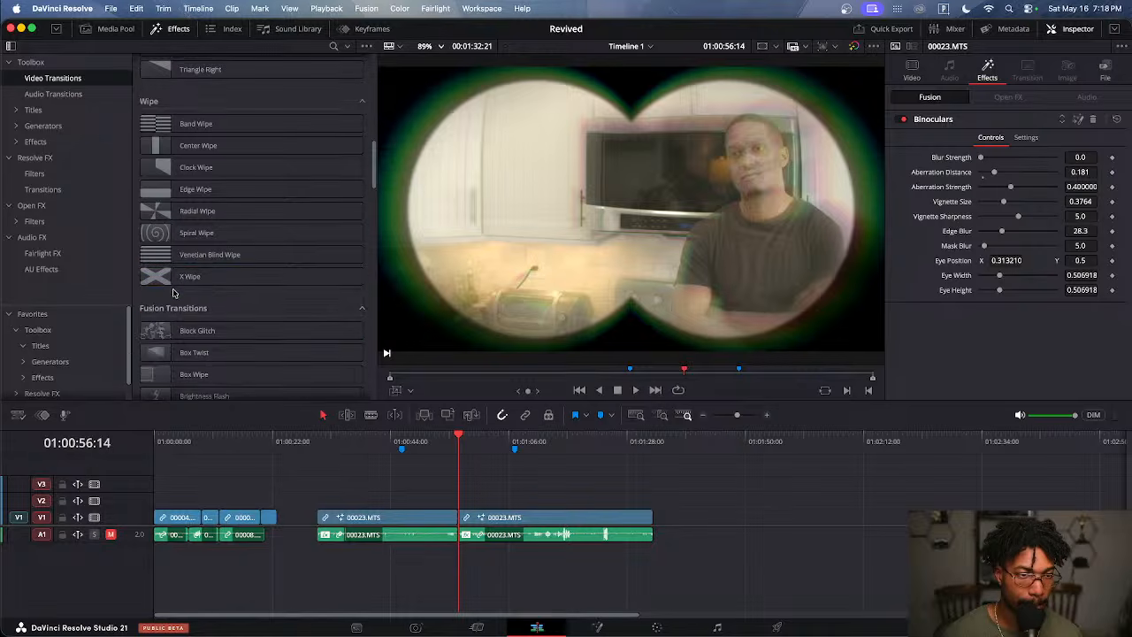
scroll(174, 293, up, 9)
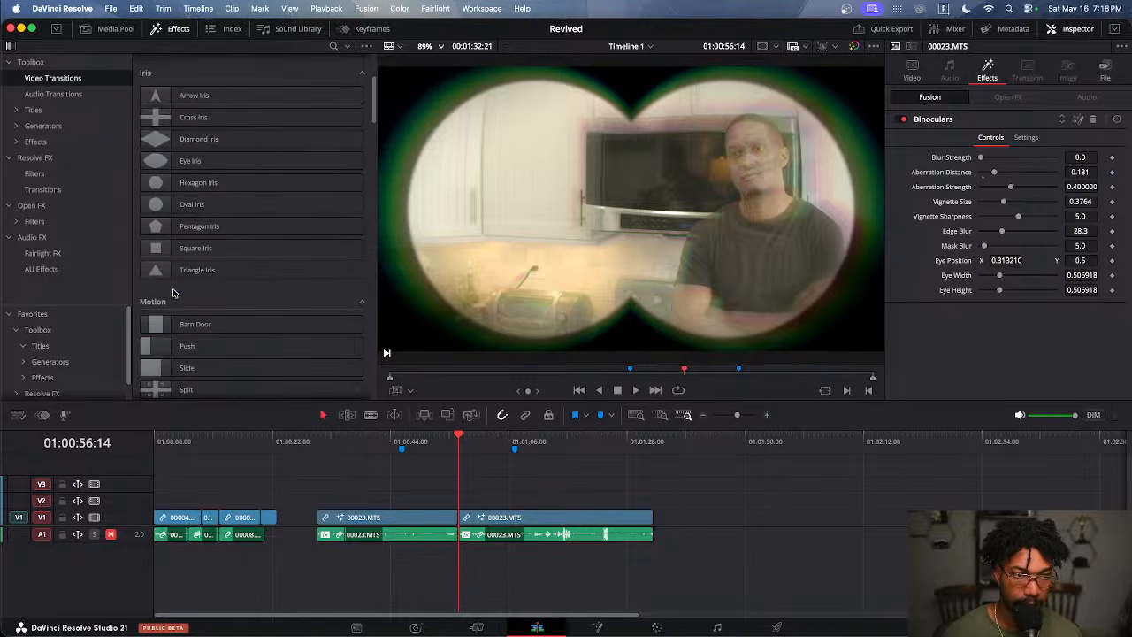
scroll(172, 177, up, 3)
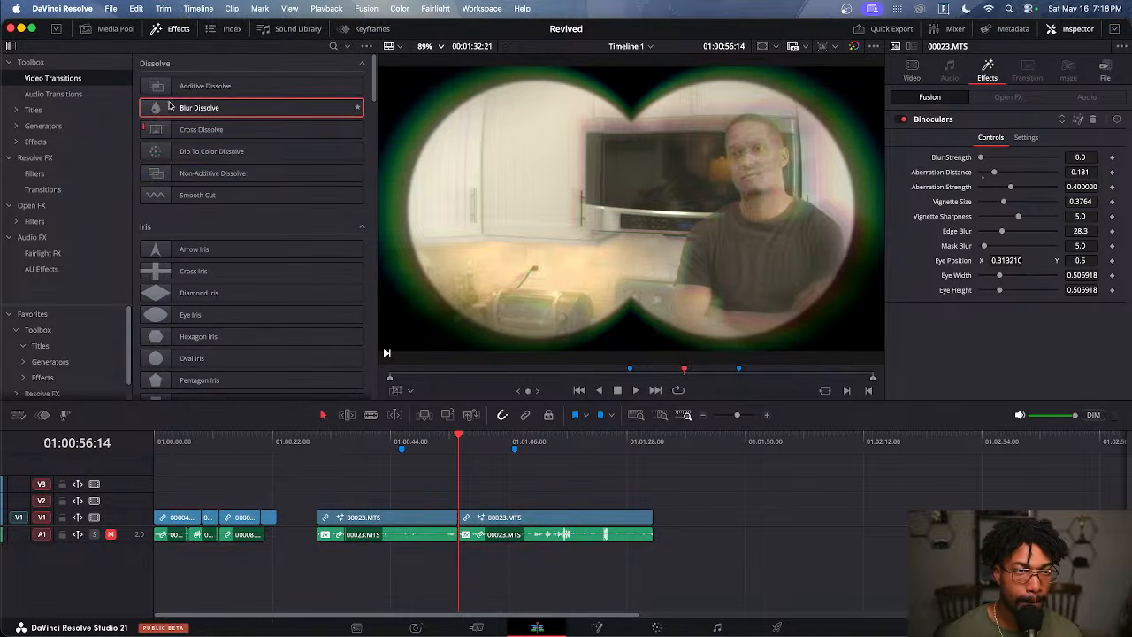
drag(167, 110, 456, 520)
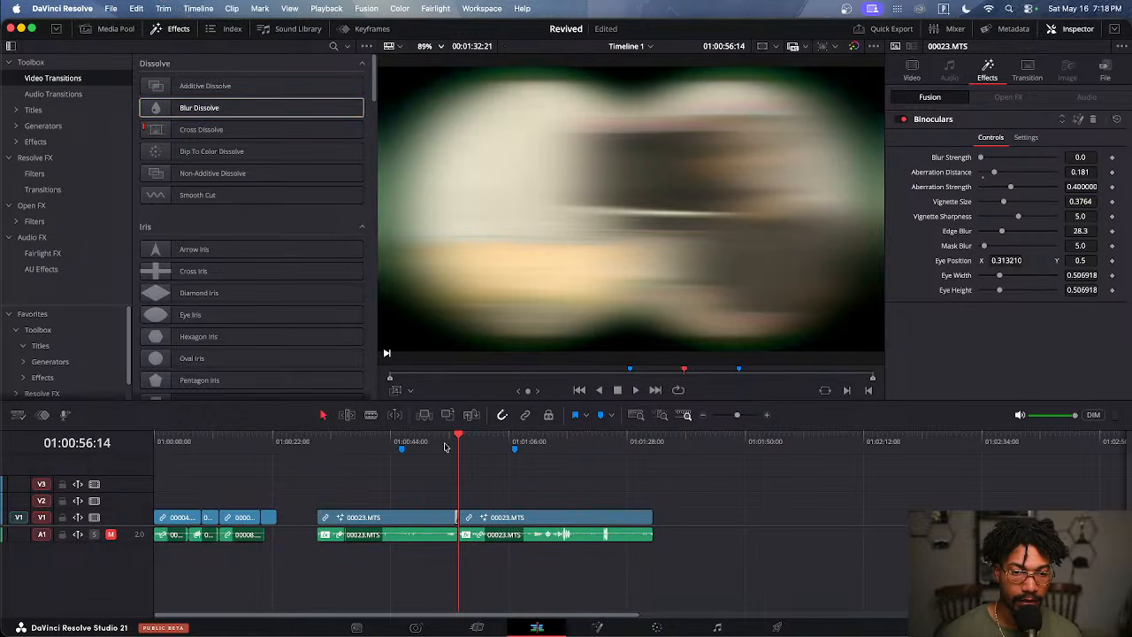
Move the playhead to 01:00:54:04 and remove the Binoculars effect from the first 00023.MTS clip on V1
click(445, 445)
click(433, 519)
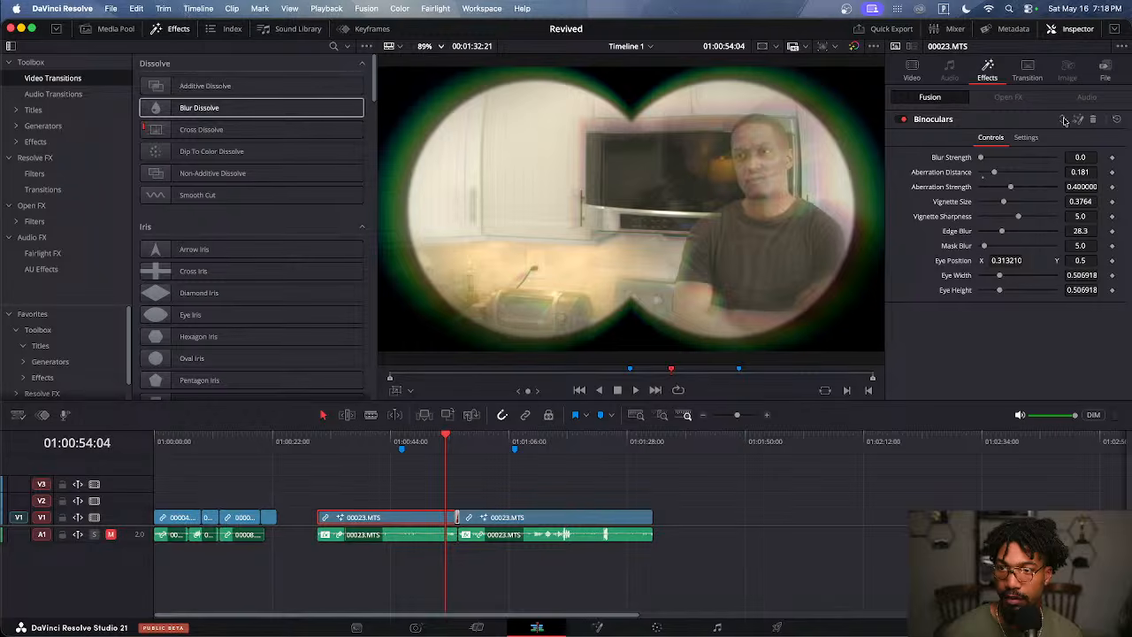
click(1092, 120)
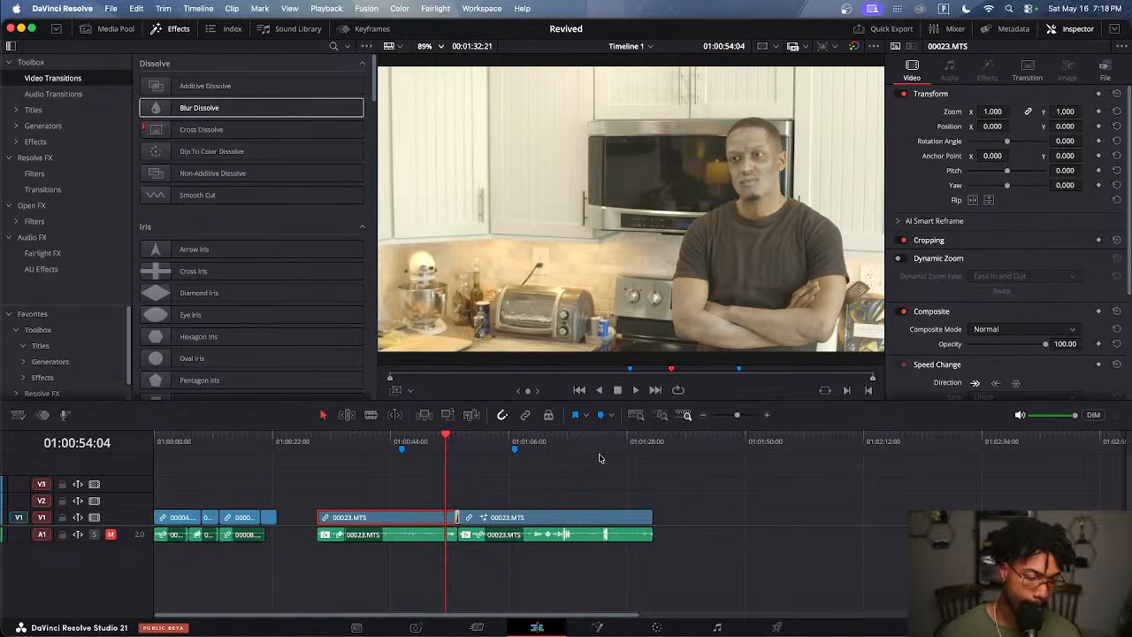
Play the timeline from 01:00:54:04 through the Blur Dissolve to preview the transition up close
scroll(575, 467, down, 3)
scroll(548, 475, up, 8)
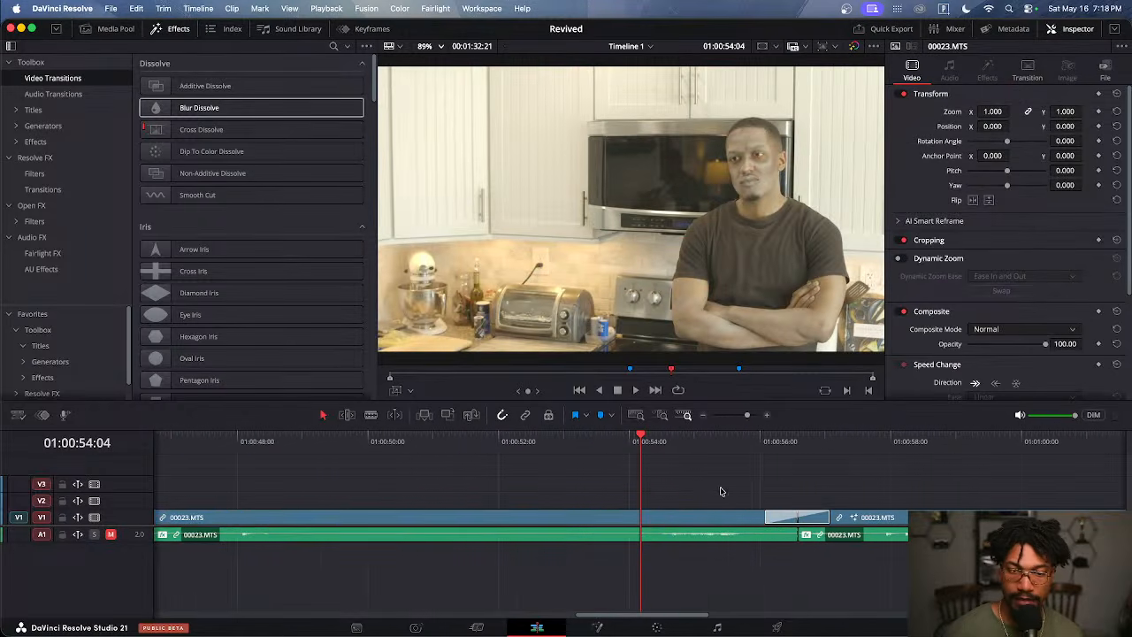
key(space)
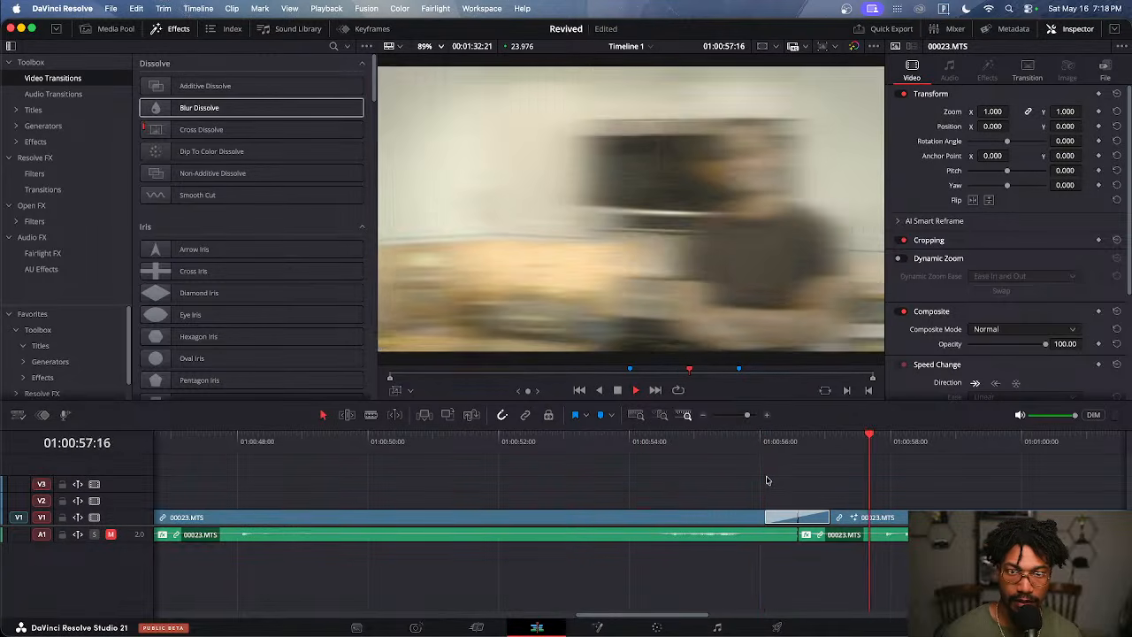
Stop the preview past the Blur Dissolve and place the playhead at 01:00:59:20 over the second 00023.MTS clip
scroll(788, 483, up, 2)
scroll(785, 485, up, 3)
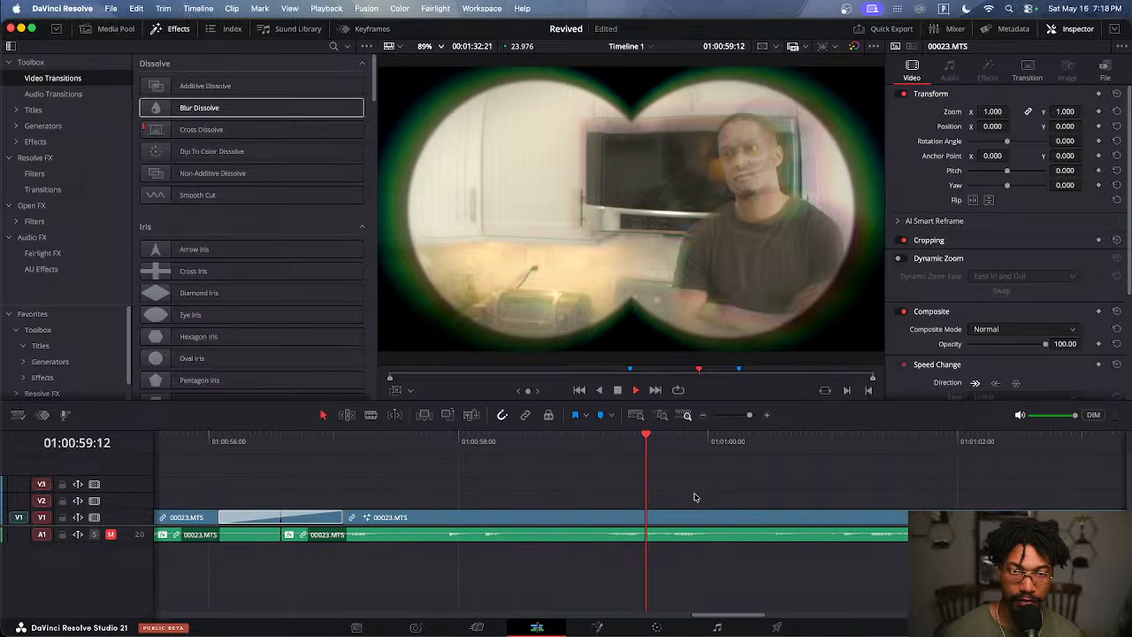
key(space)
scroll(637, 490, down, 3)
scroll(618, 487, down, 2)
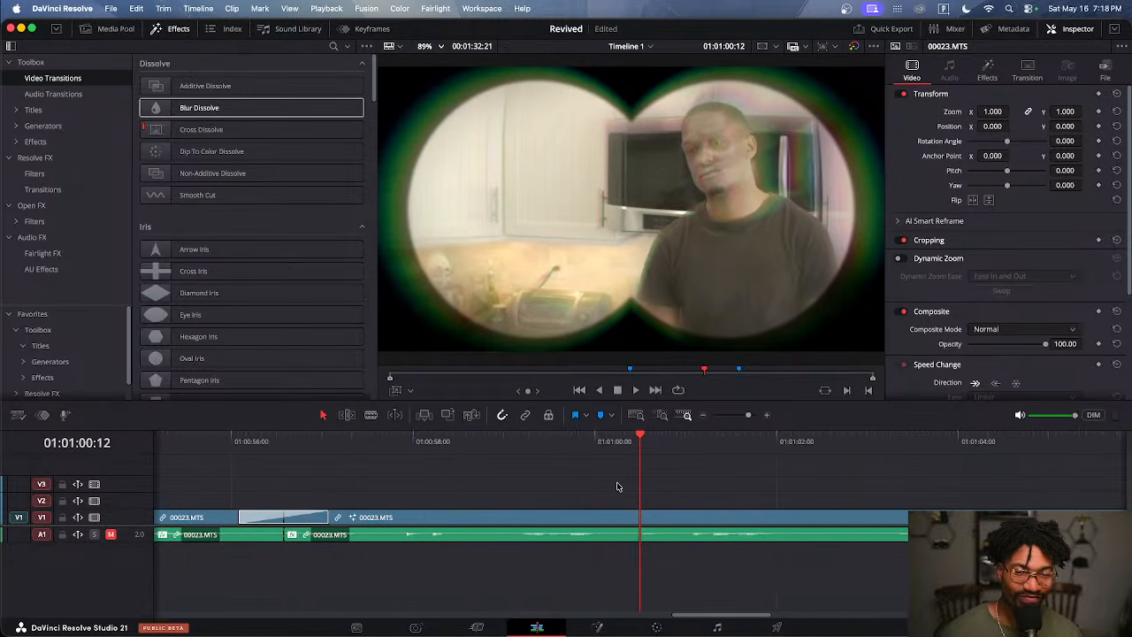
click(475, 442)
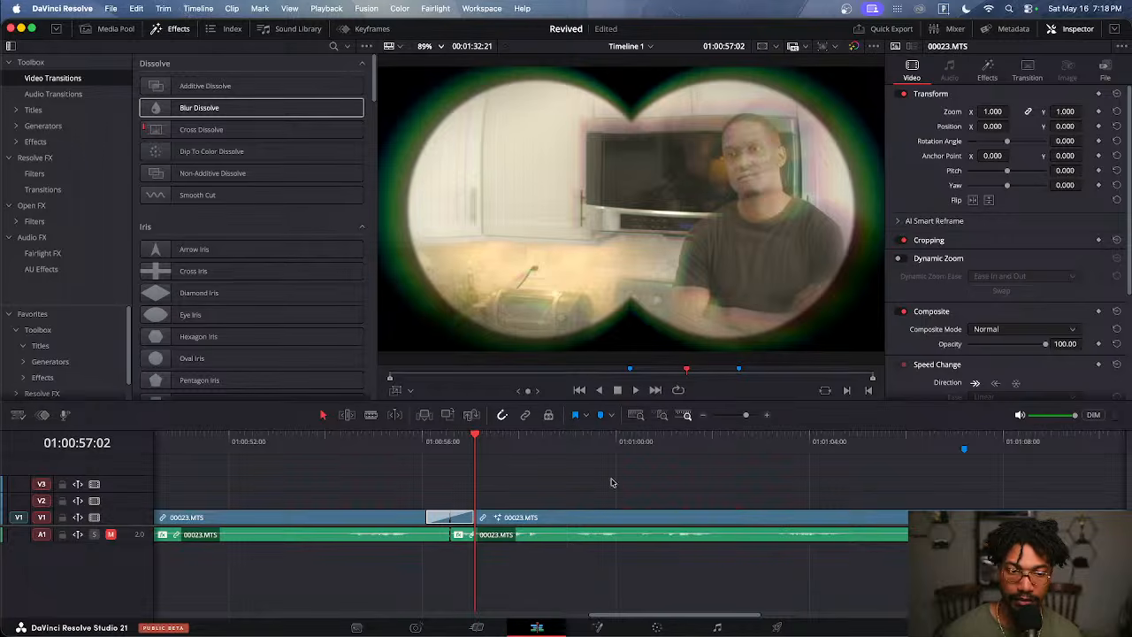
click(609, 447)
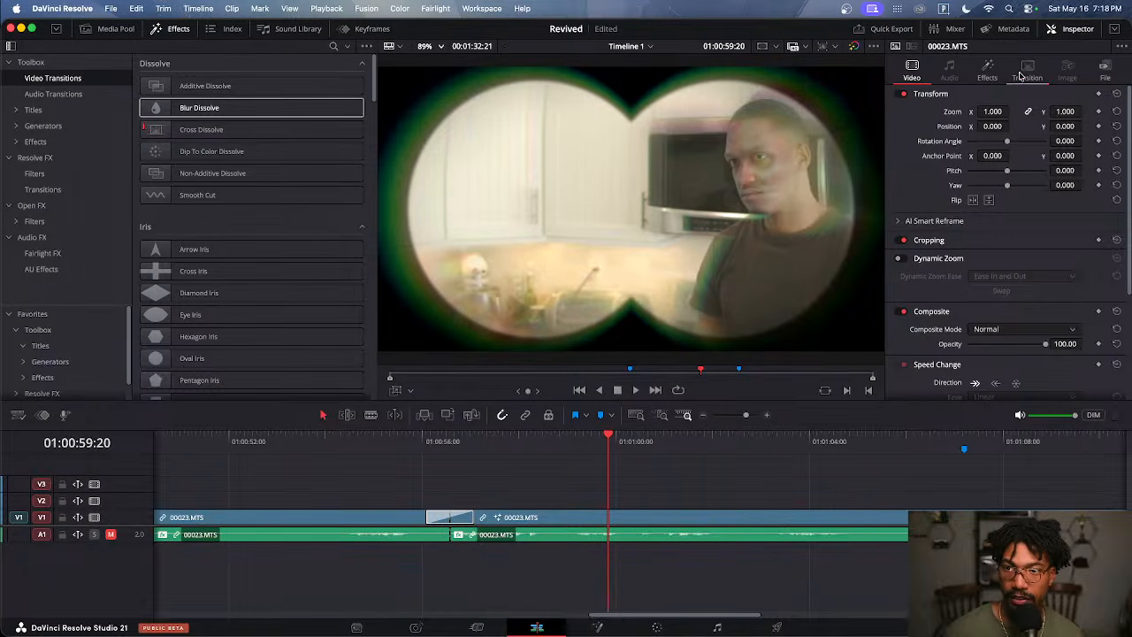
Lengthen the Blur Dissolve to 2.3 seconds and place the playhead inside it at 01:00:55:22
click(1022, 72)
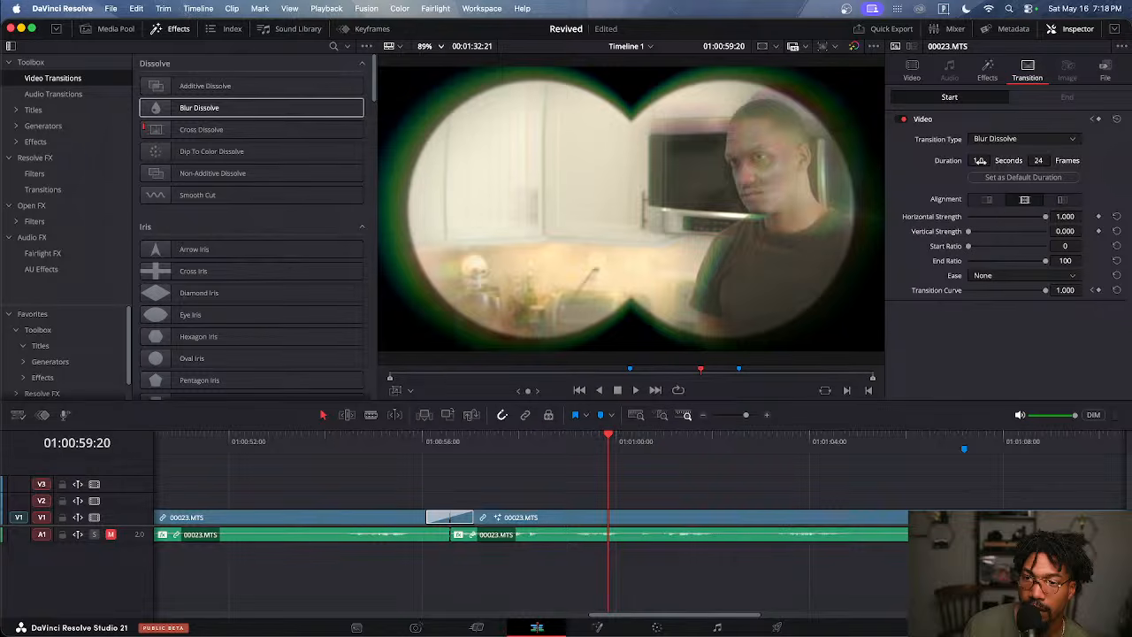
mouse_move(978, 161)
mouse_down()
mouse_move(1032, 161)
mouse_move(970, 161)
mouse_move(990, 161)
mouse_up()
mouse_move(410, 448)
mouse_down()
mouse_move(437, 453)
mouse_move(419, 451)
mouse_up()
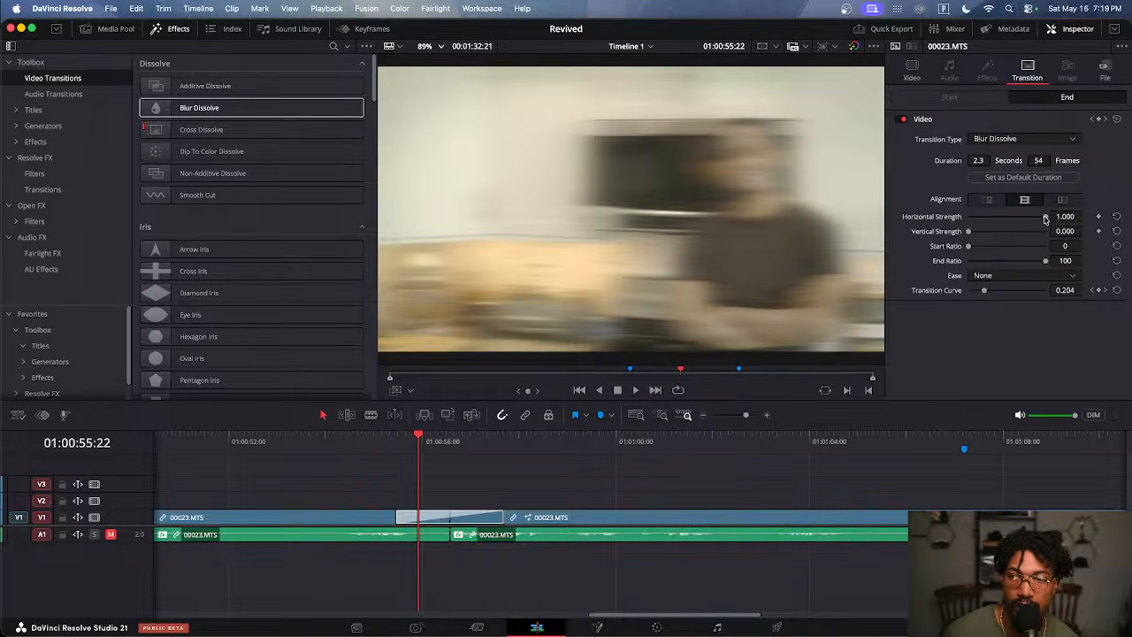
Try other strength and start ratio values on the Blur Dissolve, including a start ratio of 63, and reset them
mouse_move(1046, 216)
mouse_down()
mouse_move(986, 221)
mouse_move(1032, 235)
mouse_move(983, 248)
mouse_move(1017, 251)
mouse_up()
double_click(953, 220)
double_click(953, 233)
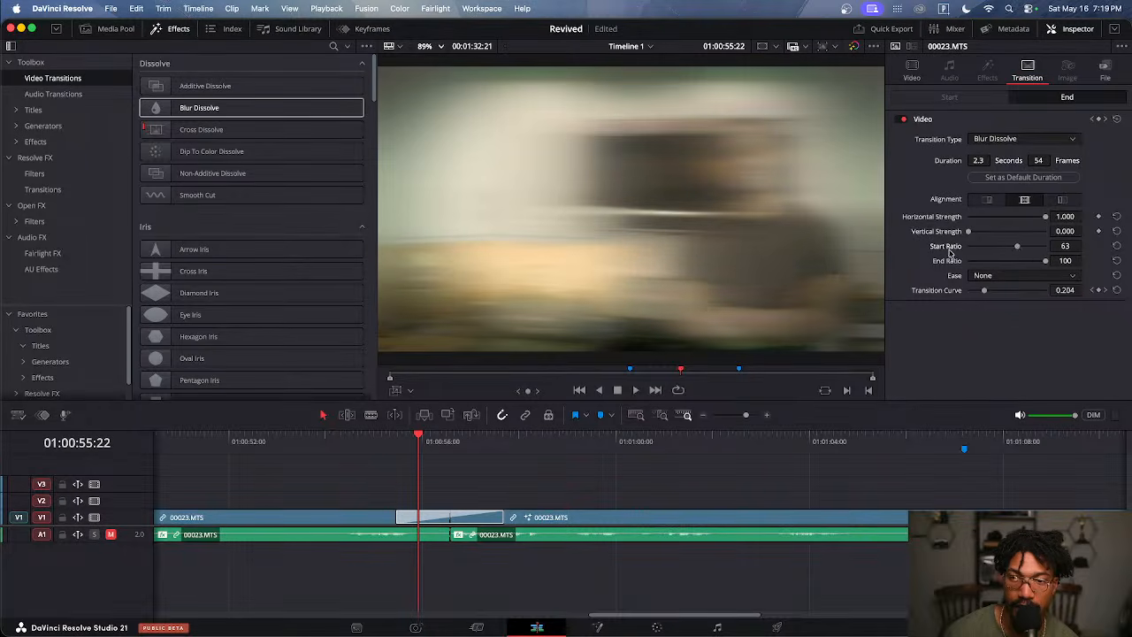
double_click(949, 251)
Set the Blur Dissolve's ease to In & Out and play through the transition to preview it
click(996, 277)
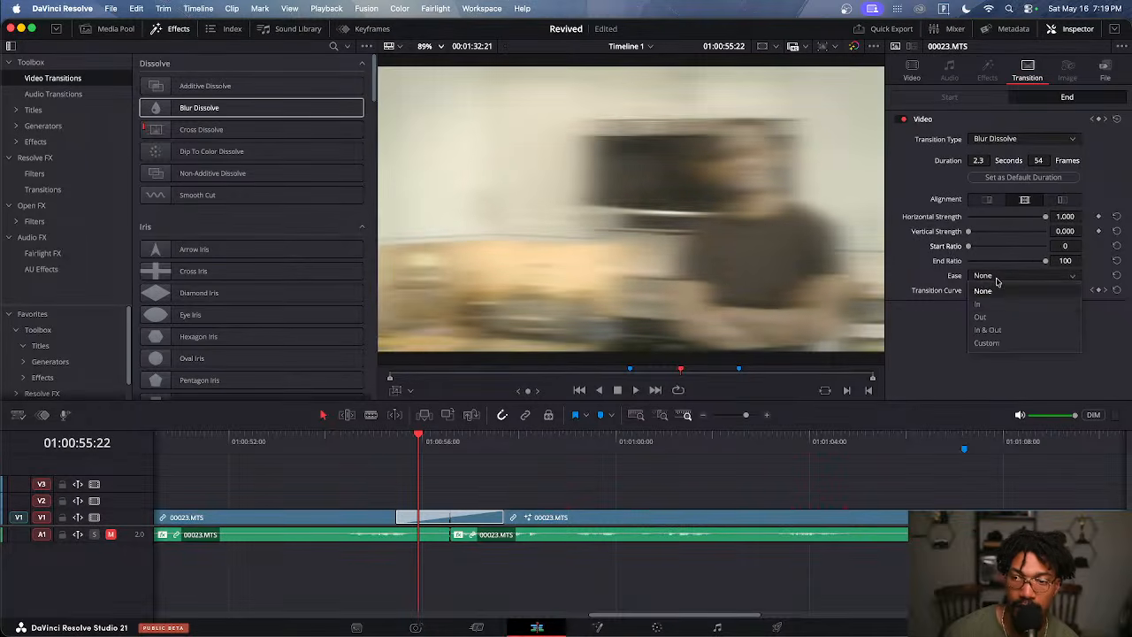
click(999, 332)
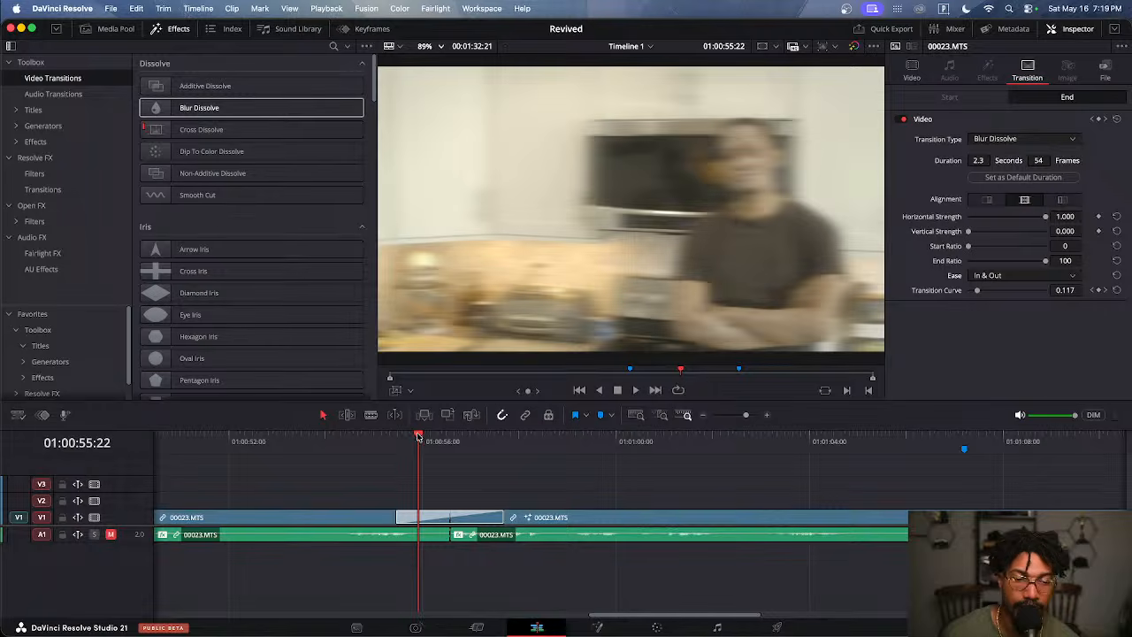
click(366, 437)
key(space)
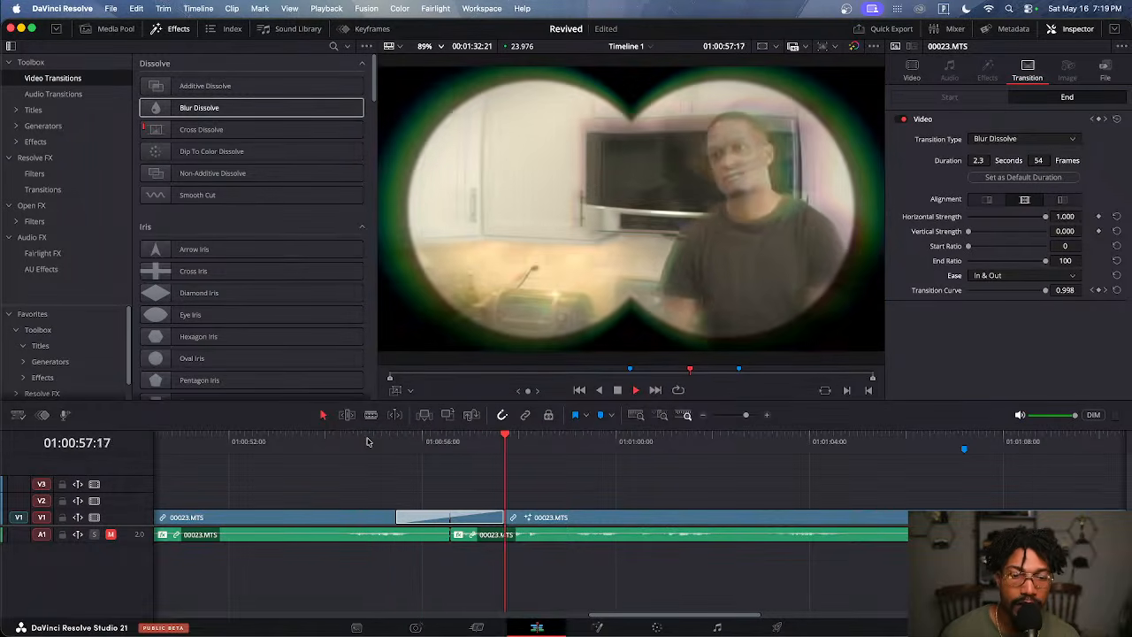
key(space)
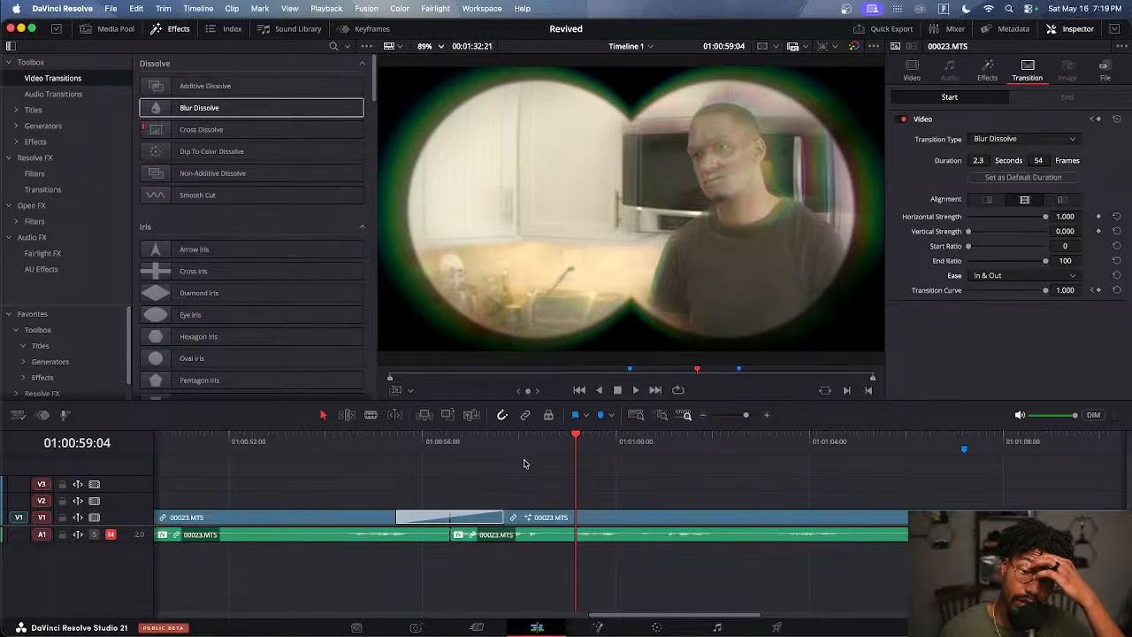
Delete the Blur Dissolve from the cut between the two 00023.MTS clips on V1
scroll(523, 474, left, 2)
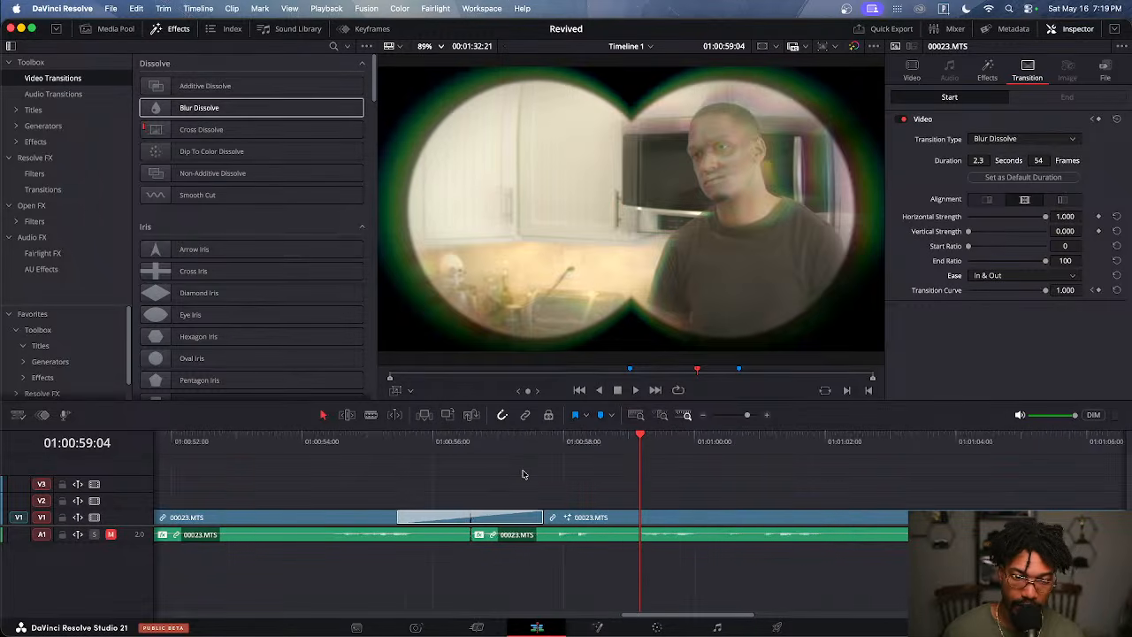
scroll(523, 474, down, 5)
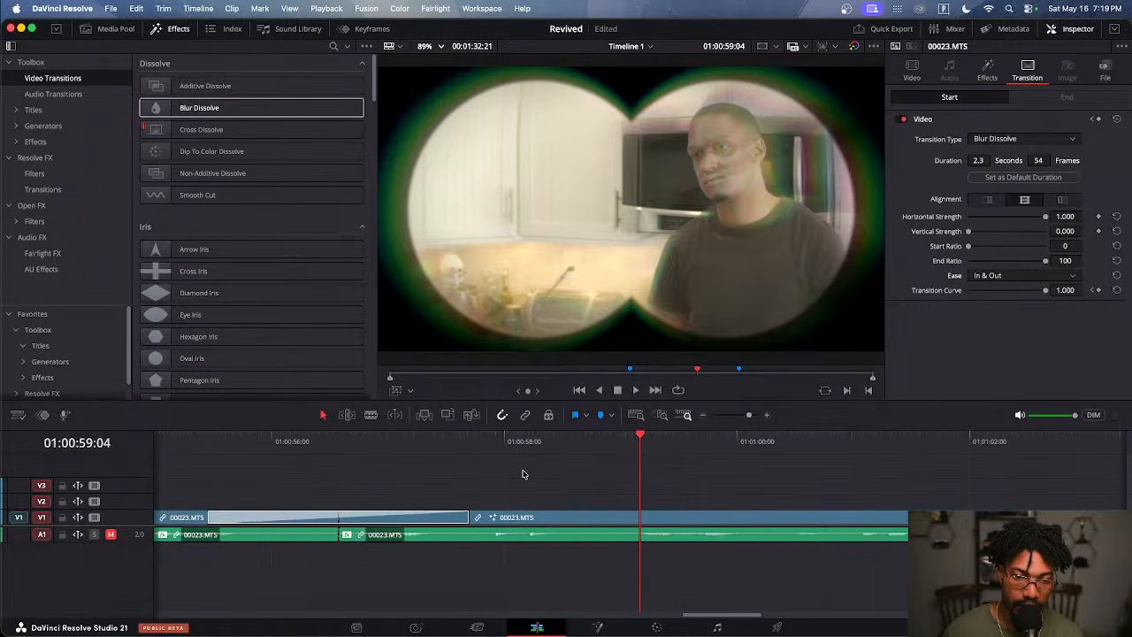
scroll(506, 505, up, 5)
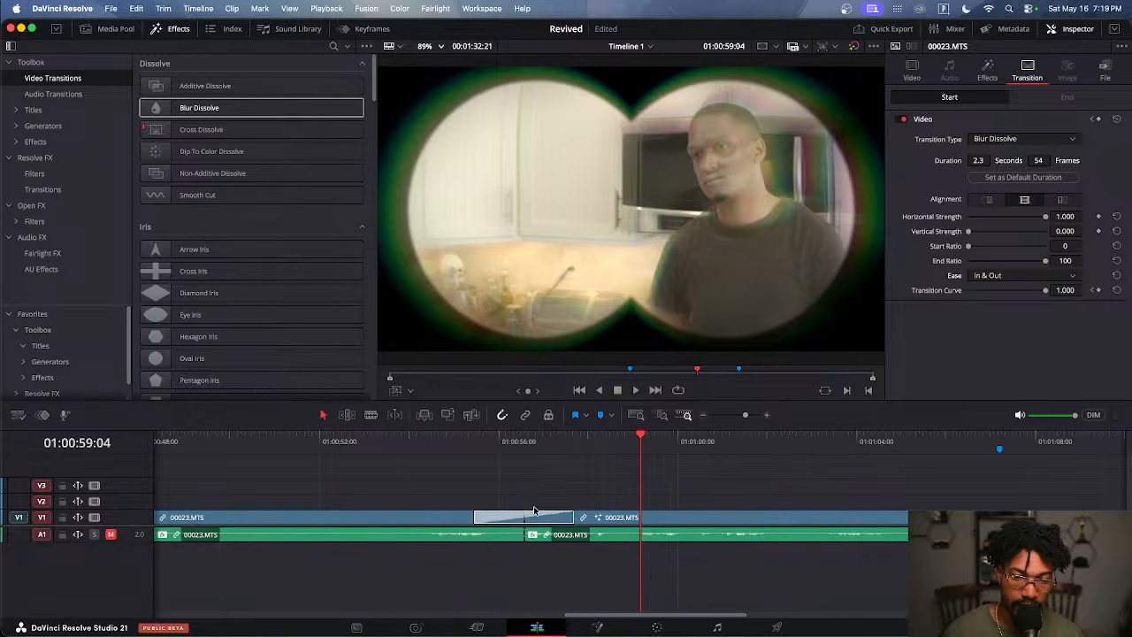
click(492, 506)
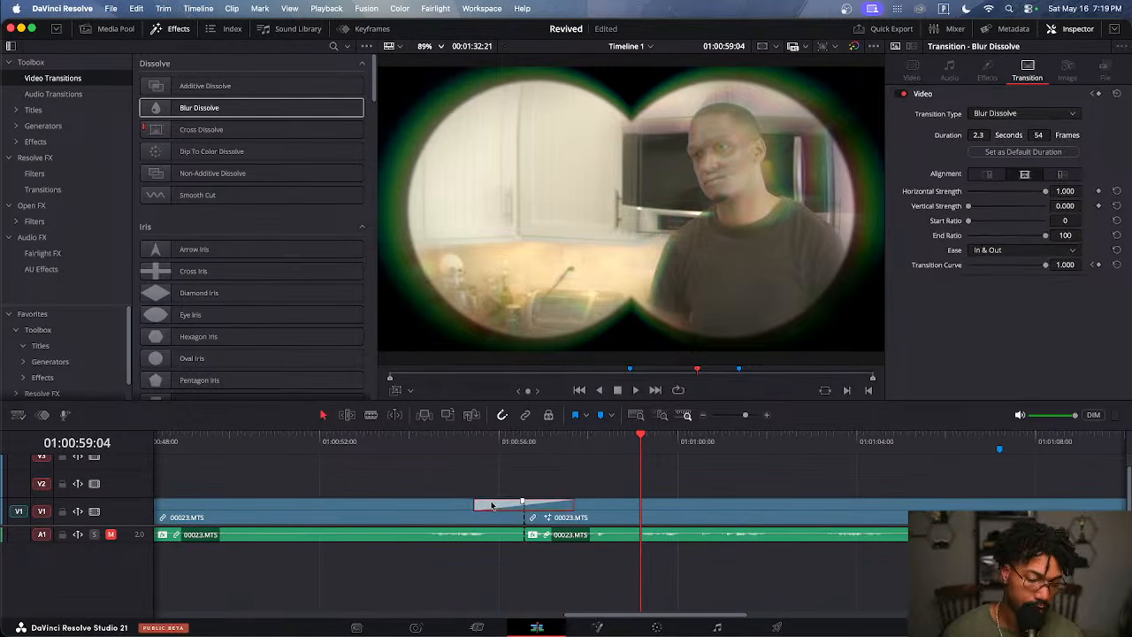
key(Delete)
scroll(573, 491, down, 3)
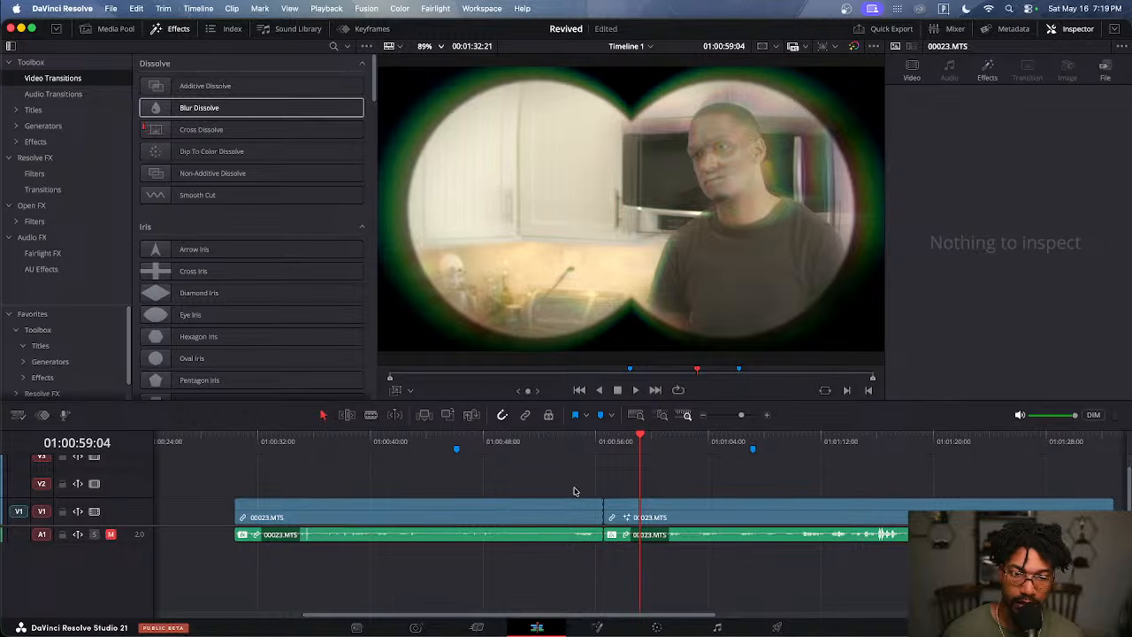
Show the Media Pool and scrub through the opening clips of the timeline to 01:00:15:06
click(580, 449)
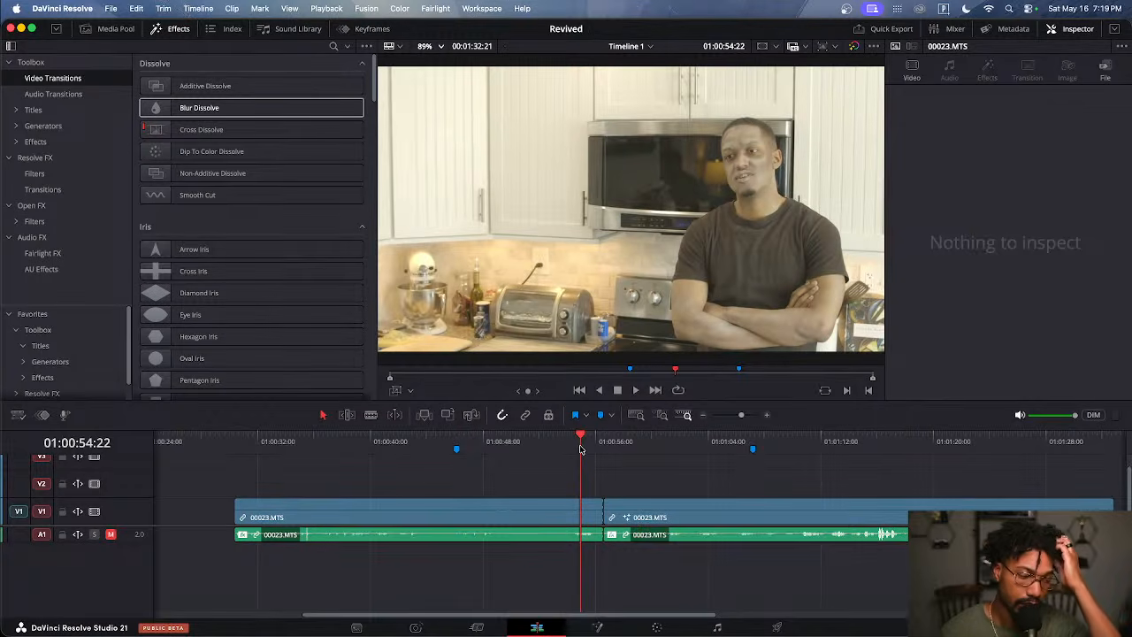
click(557, 515)
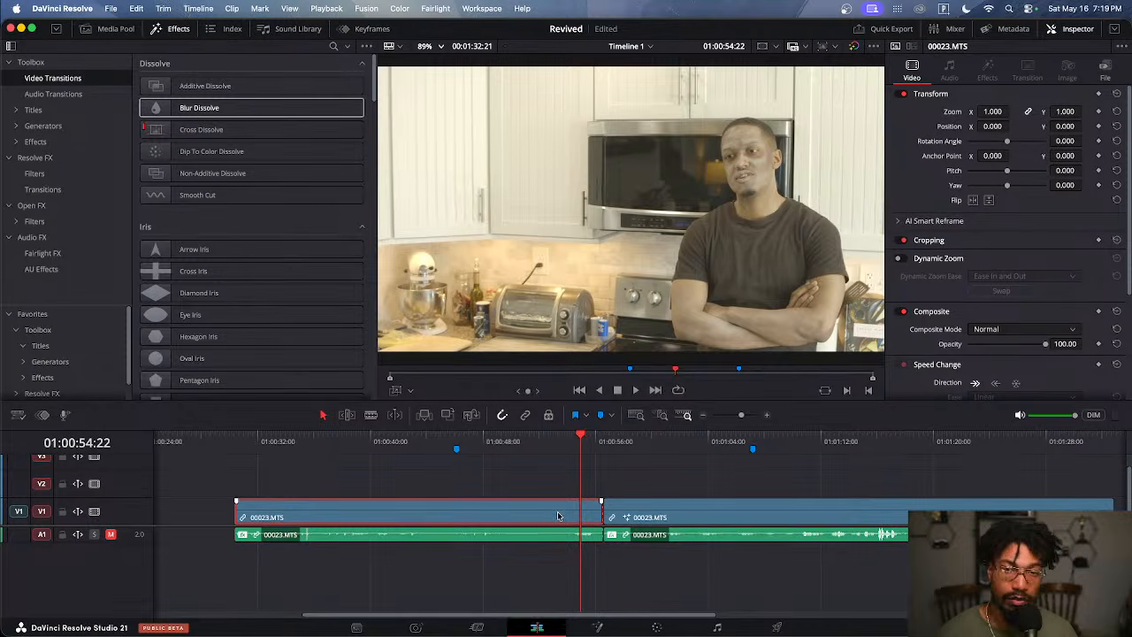
scroll(588, 520, down, 5)
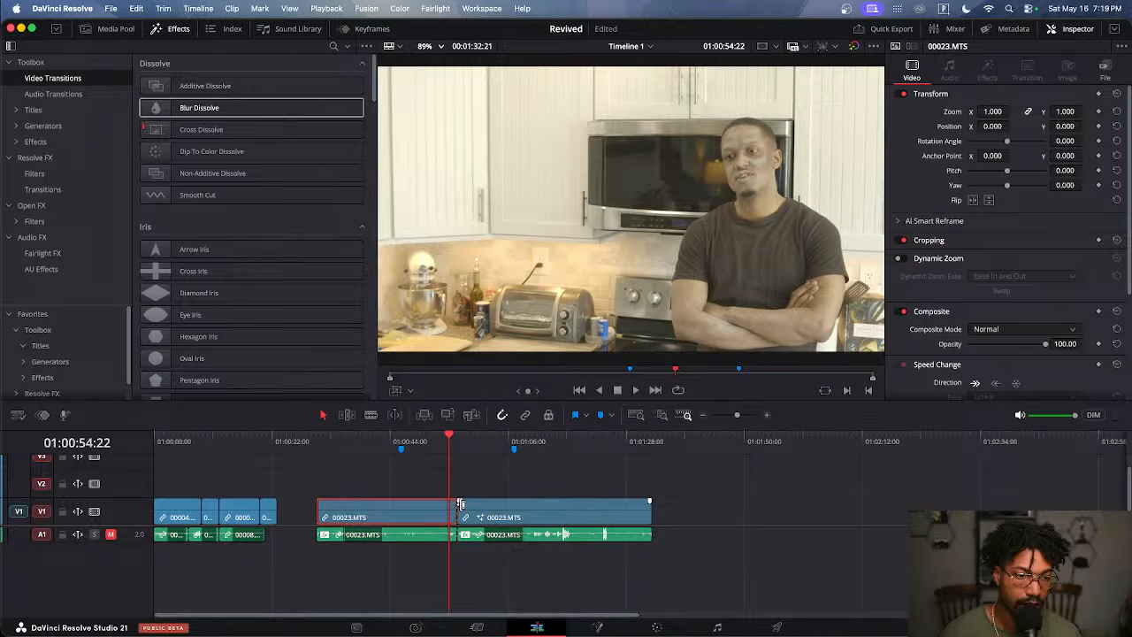
click(109, 29)
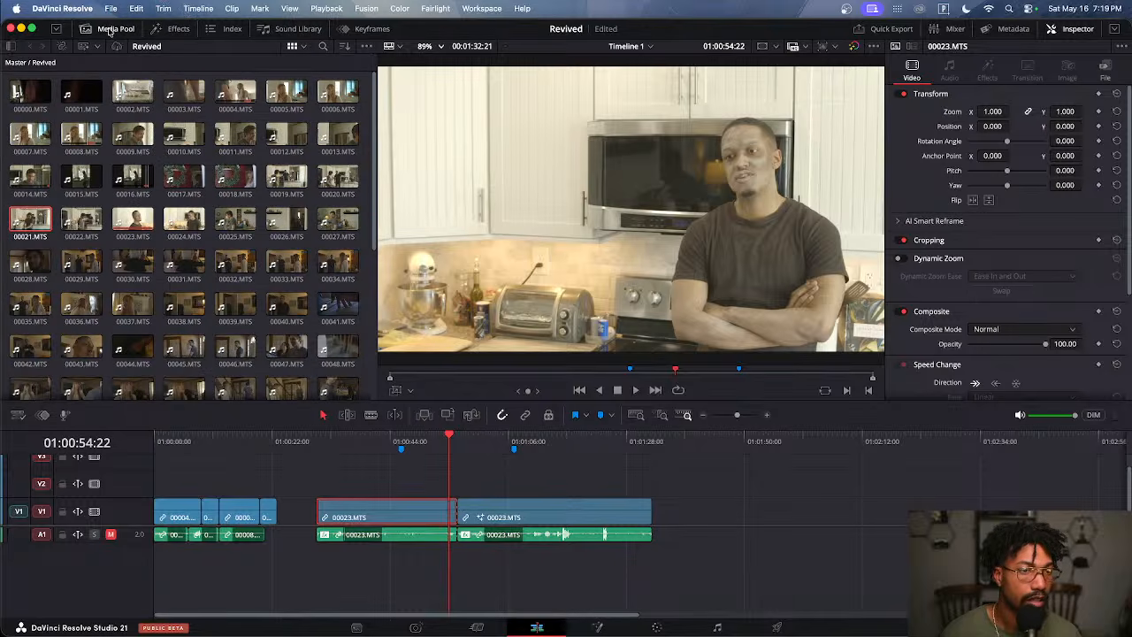
click(199, 442)
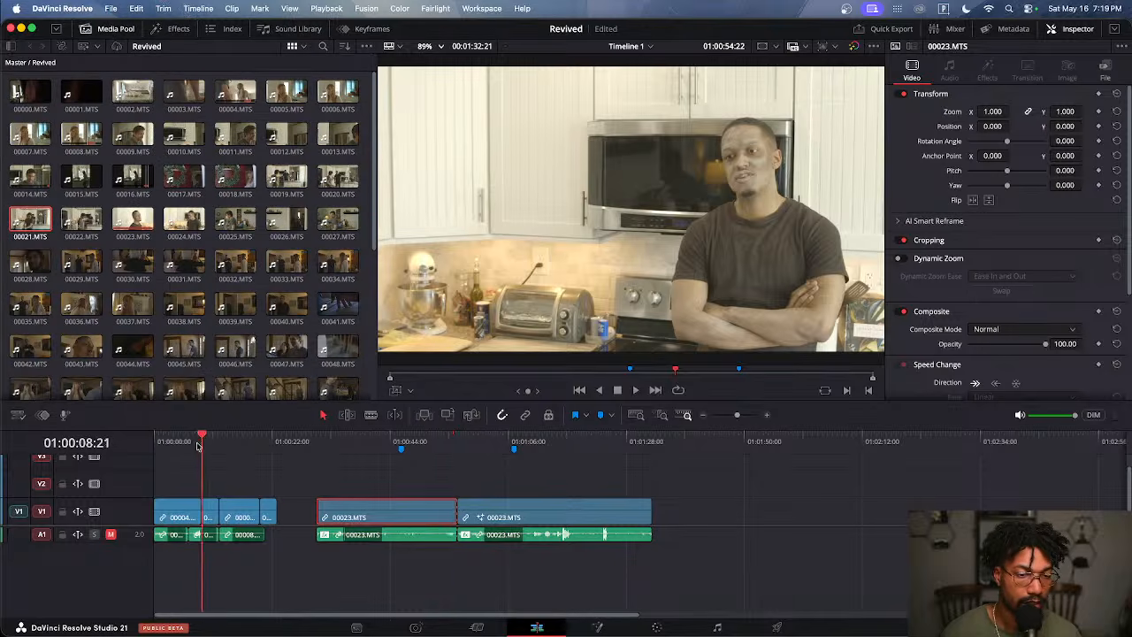
click(189, 450)
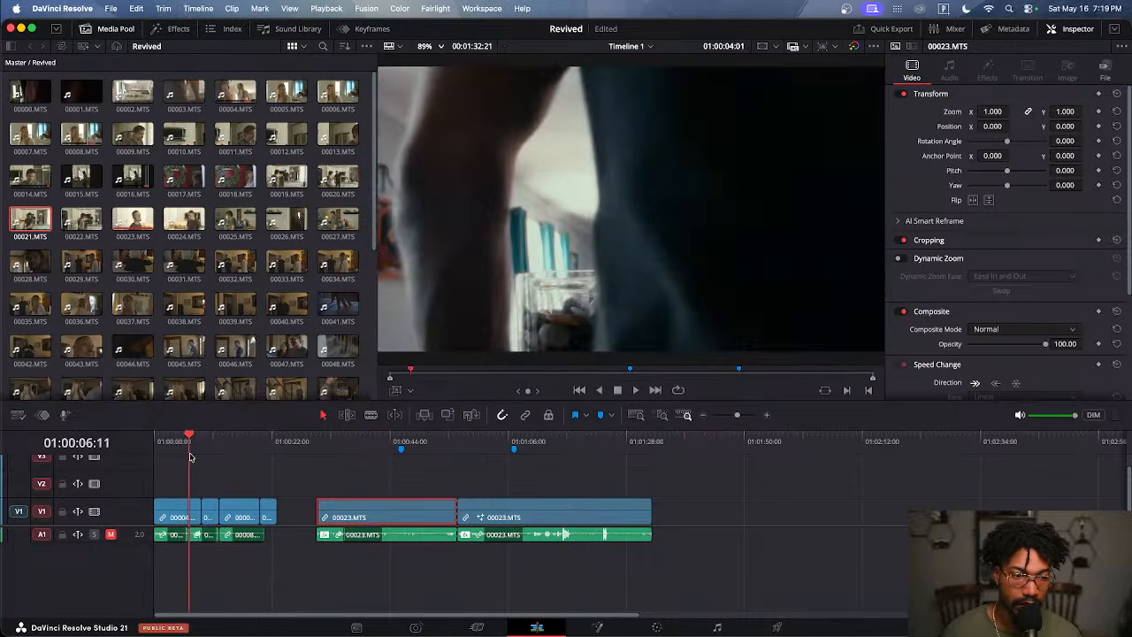
drag(189, 457, 236, 460)
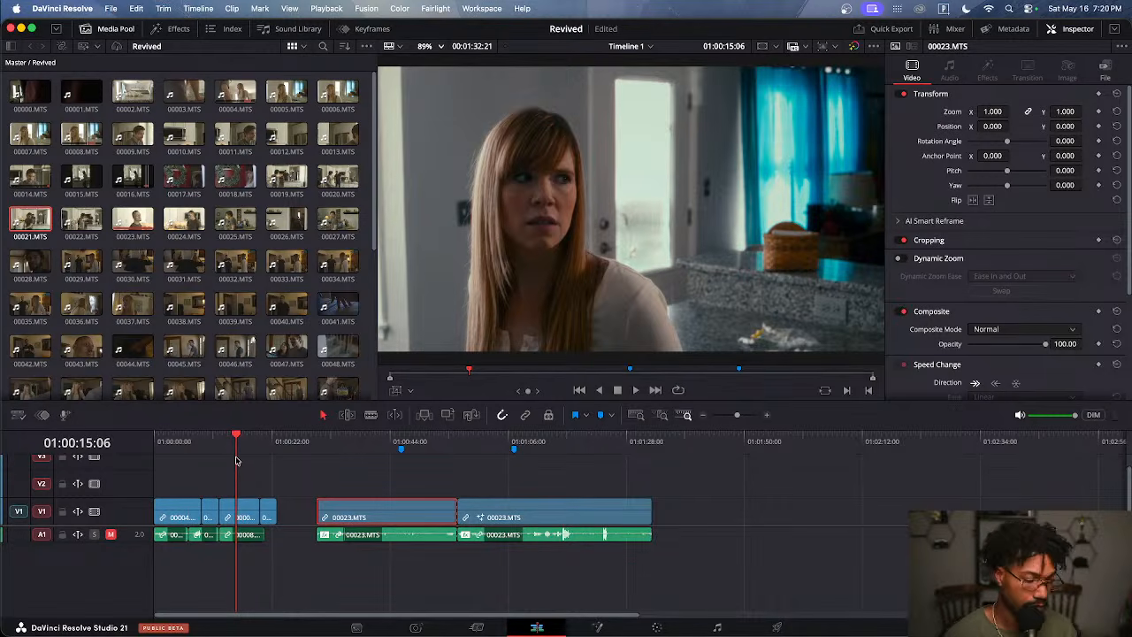
Split the second 00023.MTS clip and its audio at 01:01:12:07 and delete the part after the cut
click(368, 485)
mouse_move(357, 455)
mouse_down()
mouse_move(508, 461)
mouse_move(555, 444)
mouse_move(542, 454)
mouse_up()
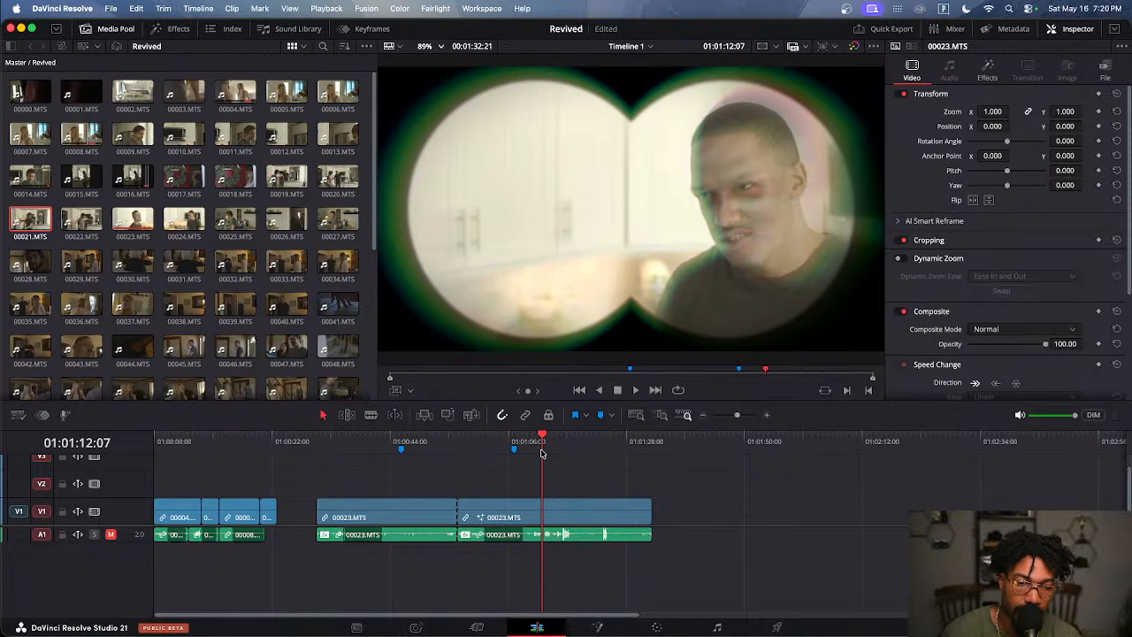
click(579, 532)
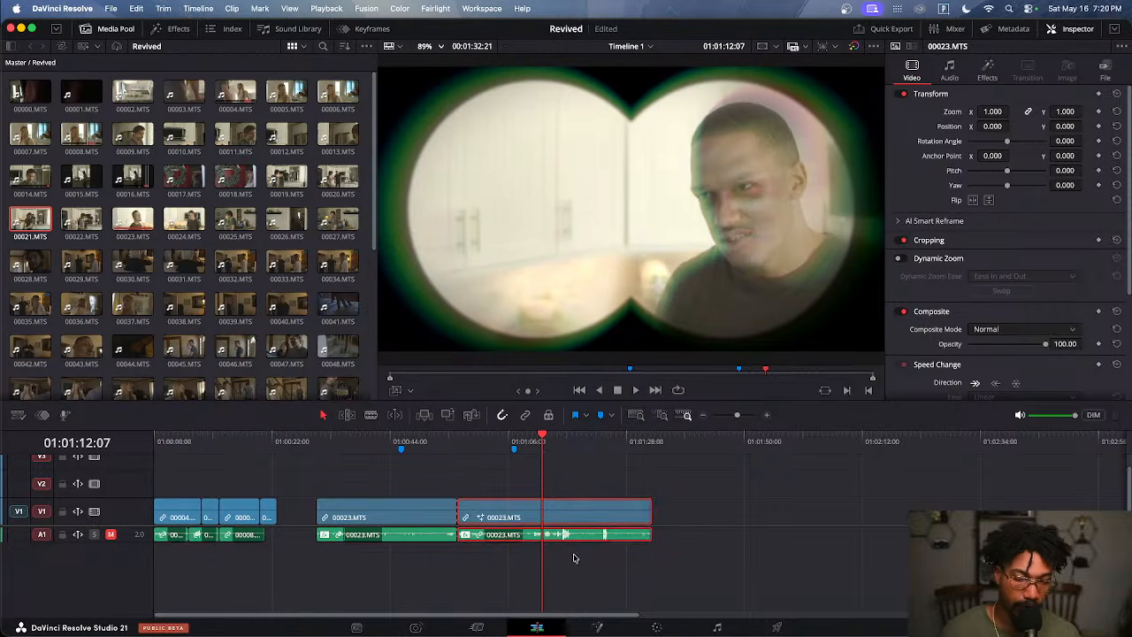
key(super+b)
click(571, 531)
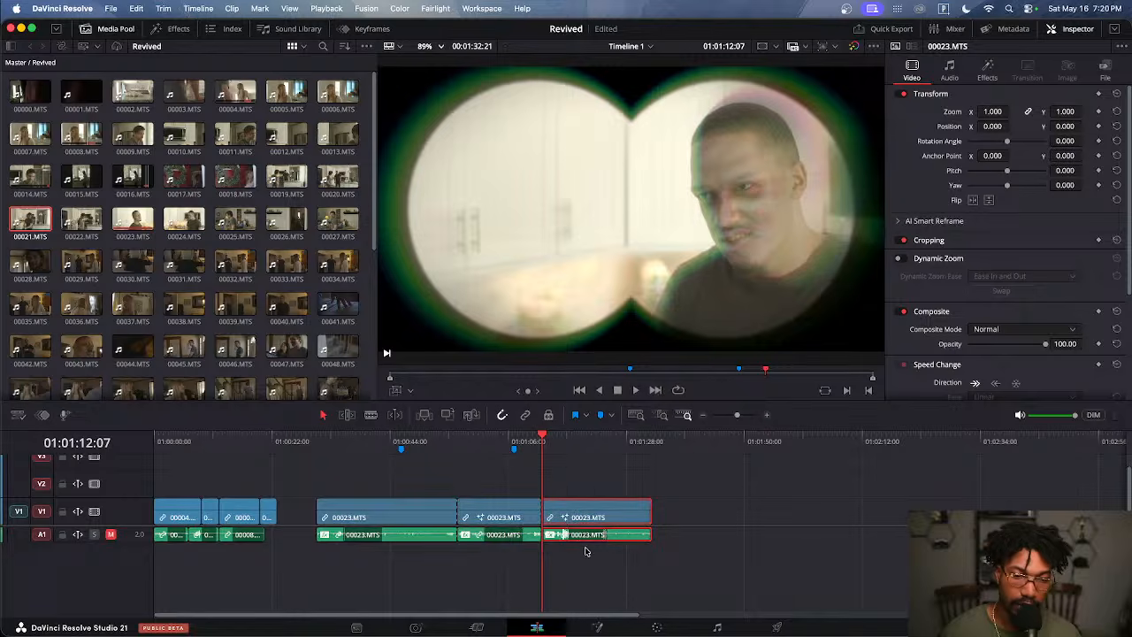
key(Delete)
Delete the first 00023.MTS clip with its audio and place the playhead at 01:01:00:13 over the remaining one
click(422, 448)
drag(363, 482, 405, 573)
key(Delete)
click(478, 442)
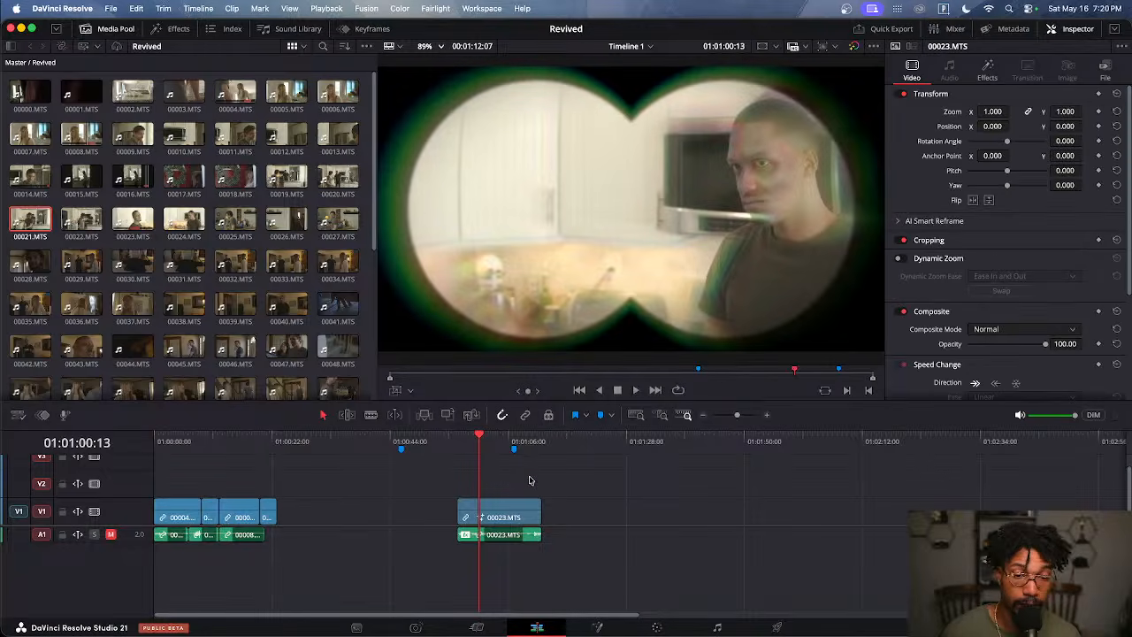
scroll(532, 481, up, 3)
scroll(633, 481, right, 2)
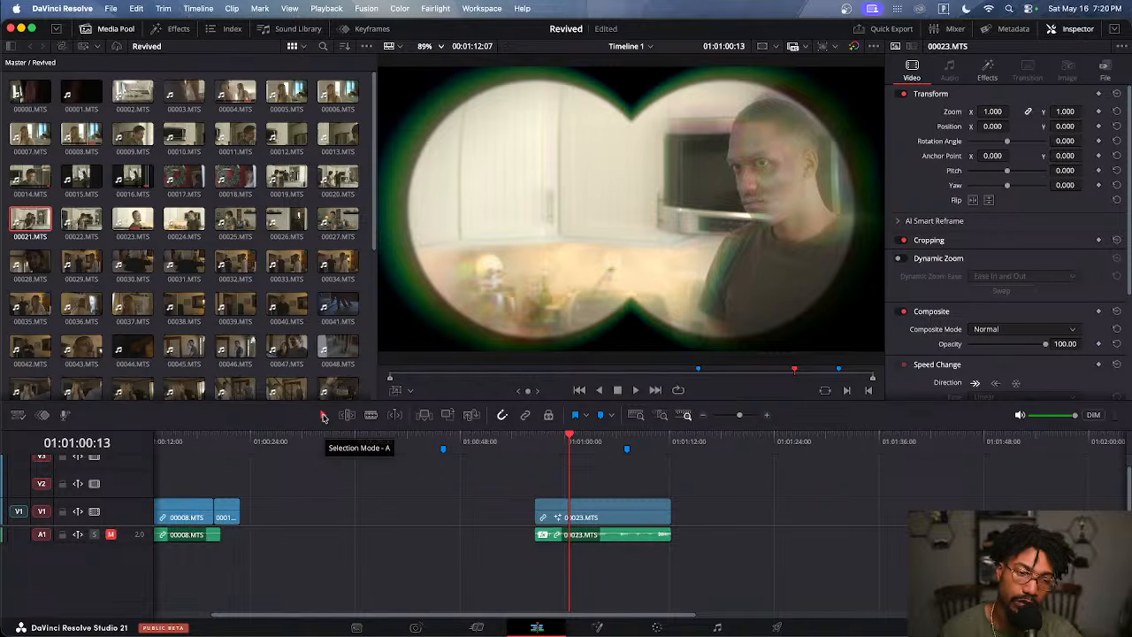
Try cutting the 00023.MTS video into three pieces with the Blade and deleting the middle piece, and undo these edits
click(371, 416)
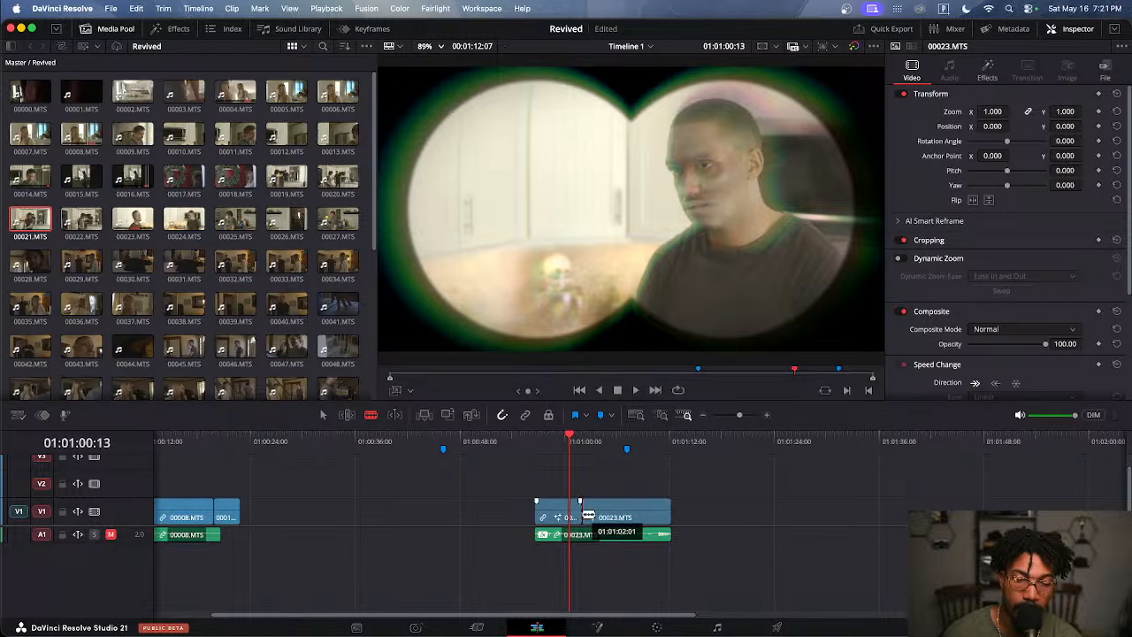
drag(587, 515, 610, 516)
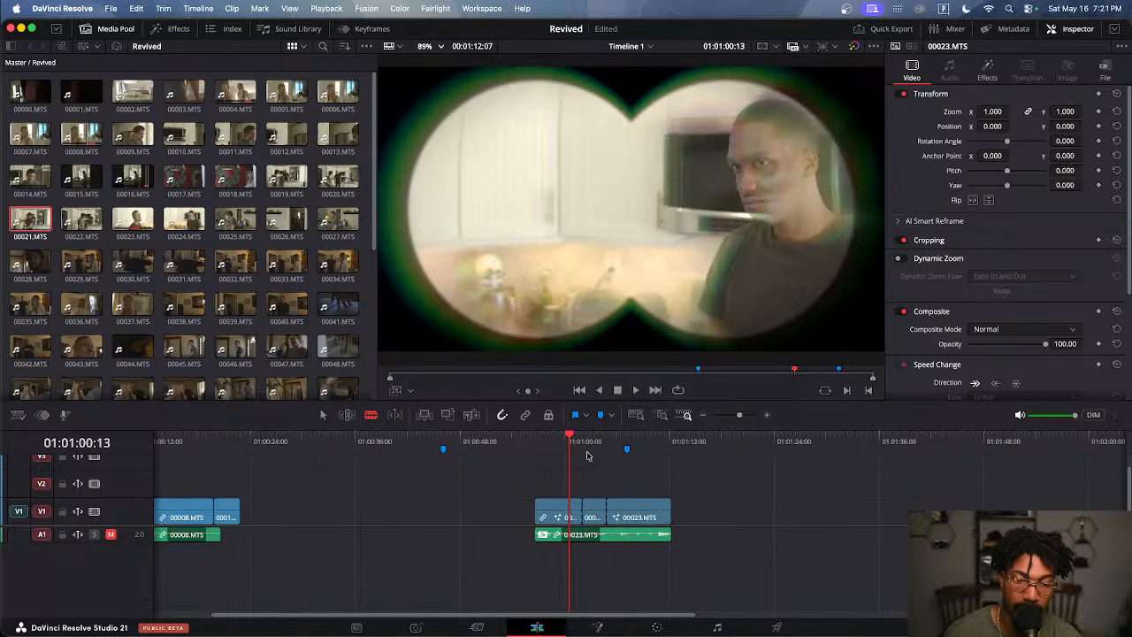
drag(583, 446, 589, 445)
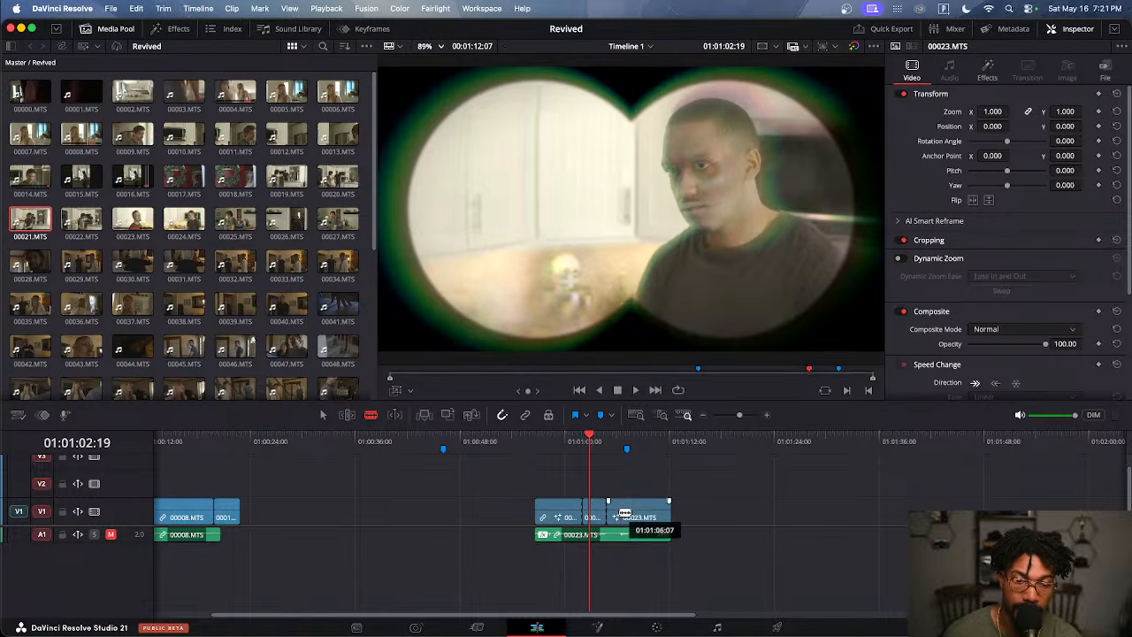
drag(626, 513, 591, 515)
key(BackSpace)
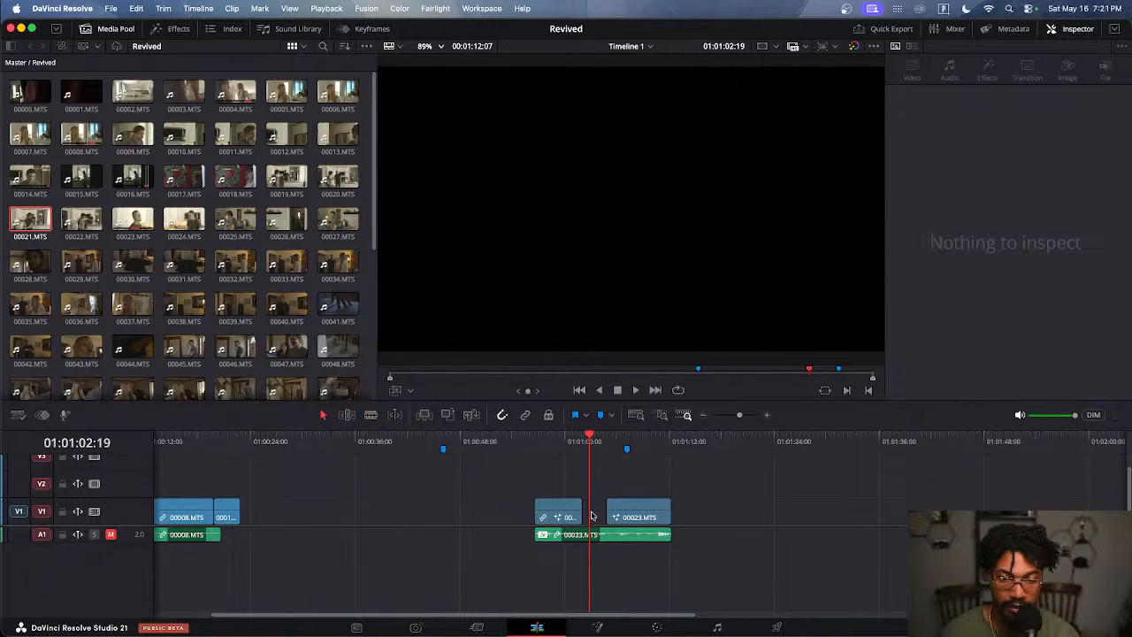
key(super+z)
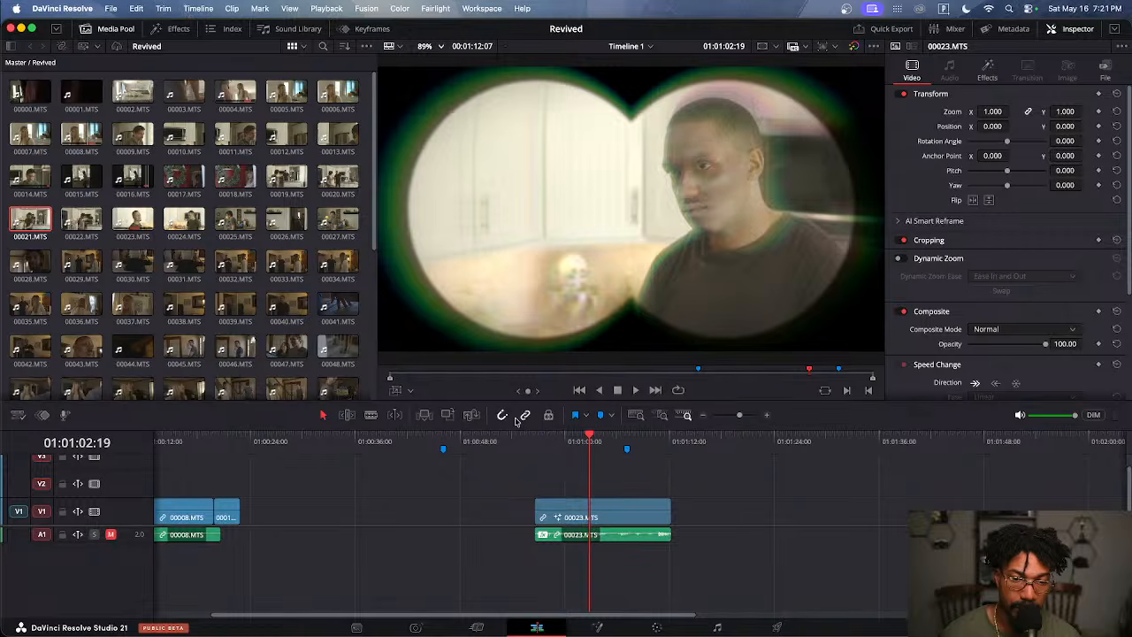
Snap 00023.MTS and its audio to the end of the preceding clip, and move them away to start at 01:00:41:00
drag(516, 487, 592, 572)
drag(591, 522, 348, 522)
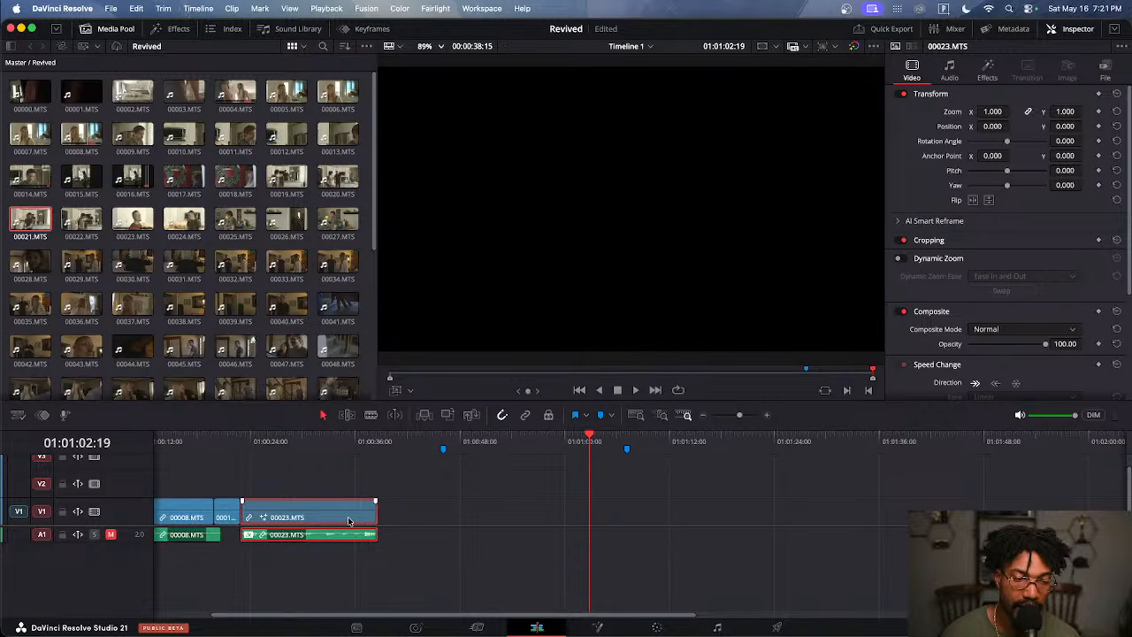
mouse_move(244, 448)
mouse_down()
mouse_move(232, 447)
mouse_move(256, 447)
mouse_move(247, 452)
mouse_up()
drag(317, 513, 450, 510)
click(404, 447)
click(365, 486)
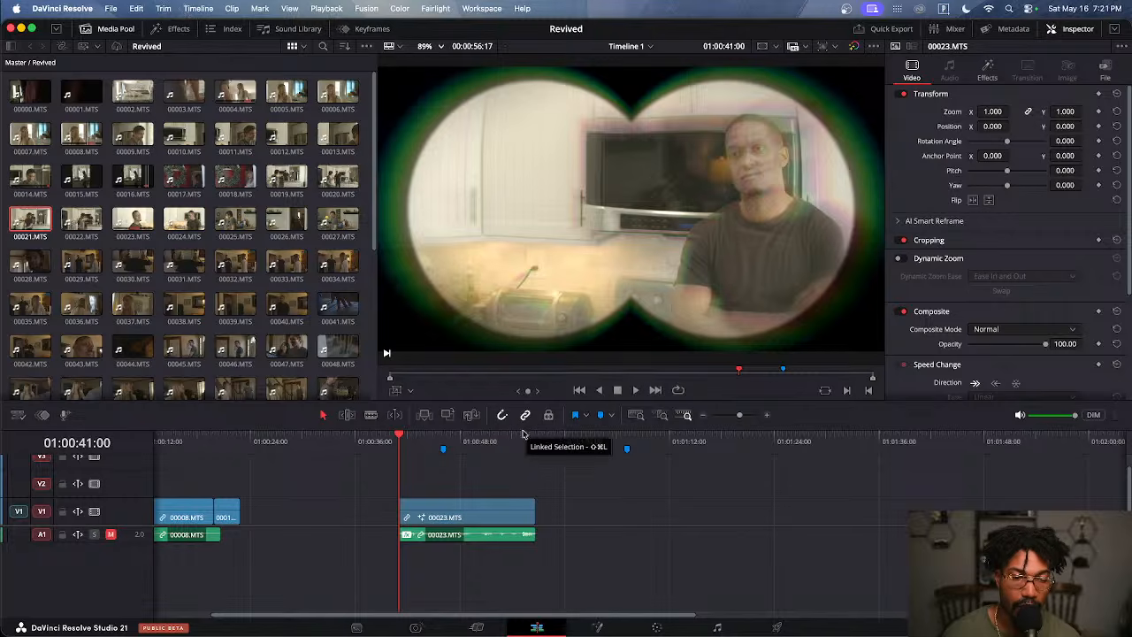
Move 00023.MTS together with its linked audio to start at about 01:00:55, and turn off linked selection
drag(477, 514, 608, 517)
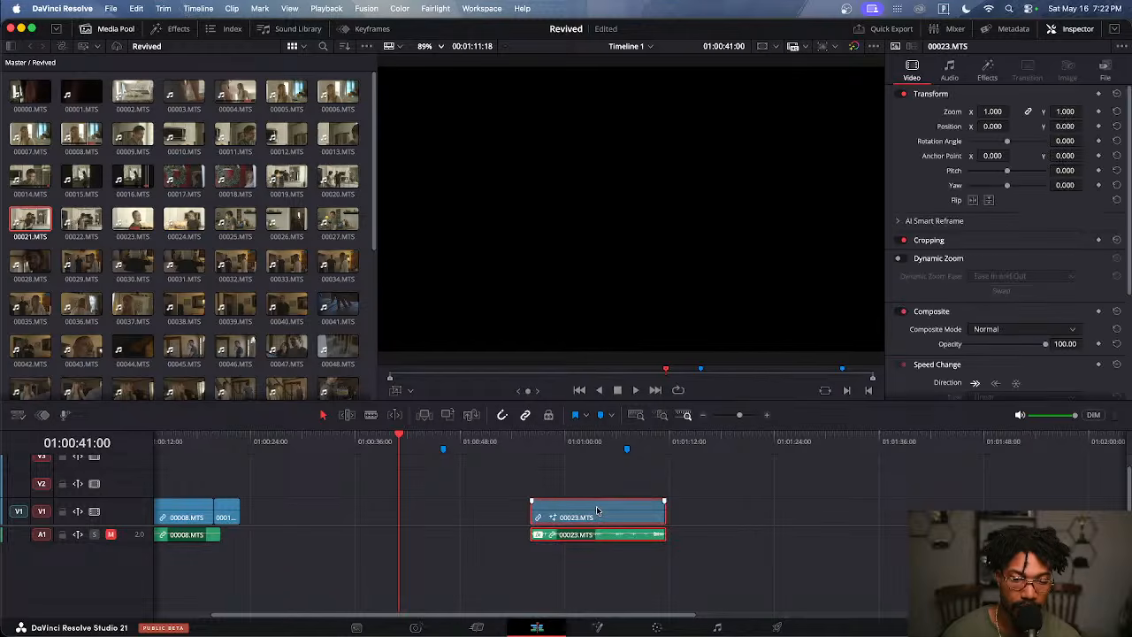
click(642, 551)
click(630, 539)
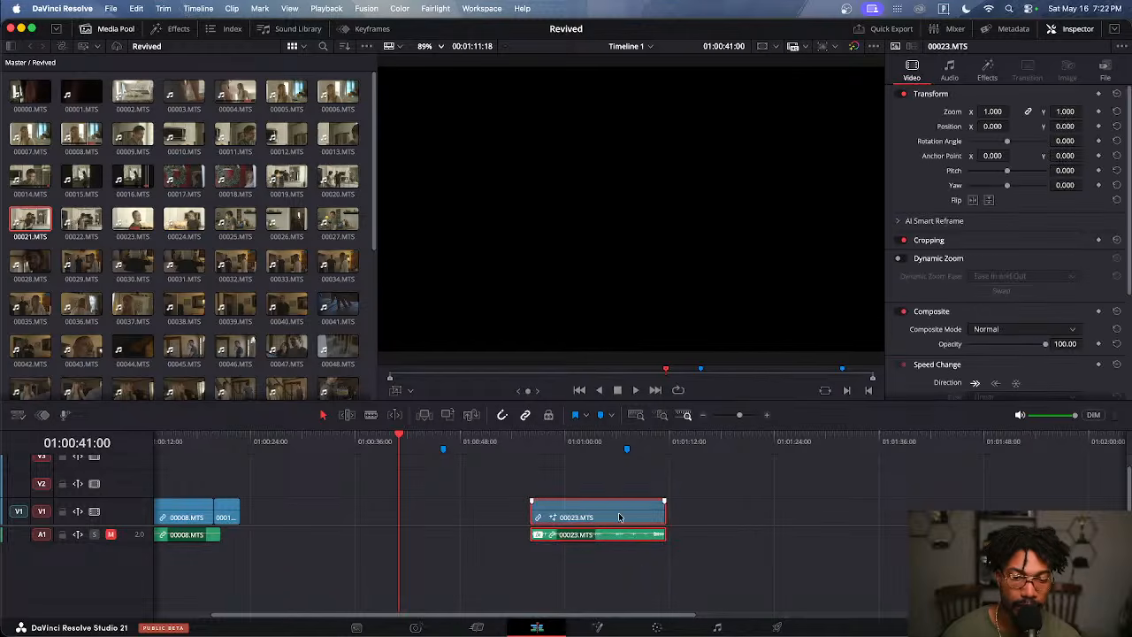
mouse_move(619, 517)
mouse_down()
mouse_move(858, 518)
mouse_move(609, 517)
mouse_up()
click(628, 577)
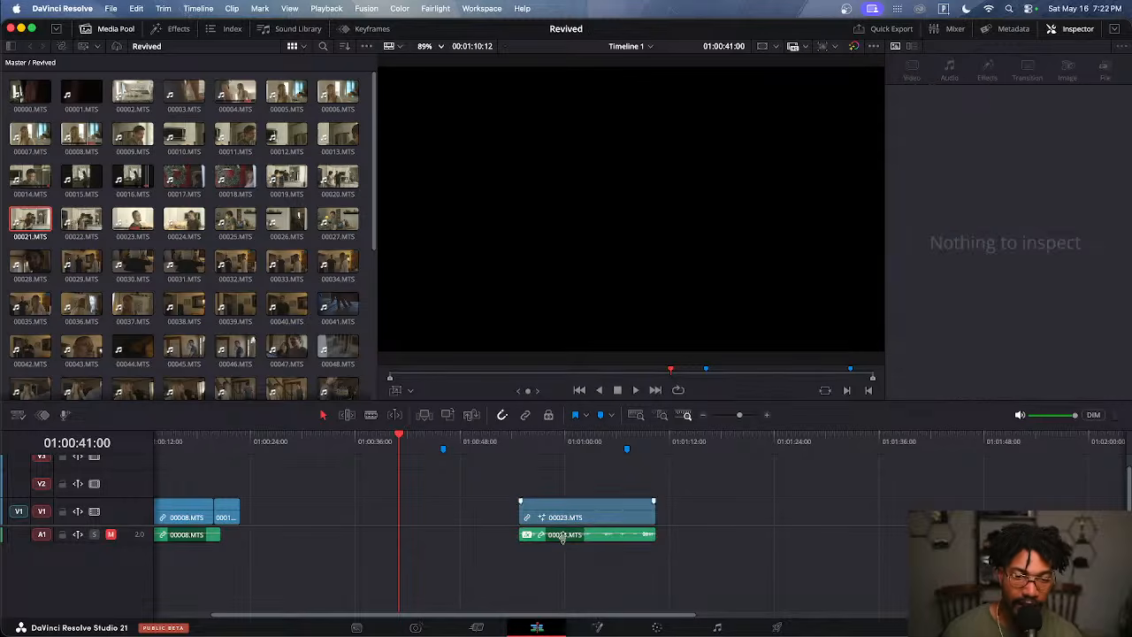
Slide only the 00023.MTS video 09:12 out of sync with its audio, and move it back into alignment
drag(609, 521, 715, 509)
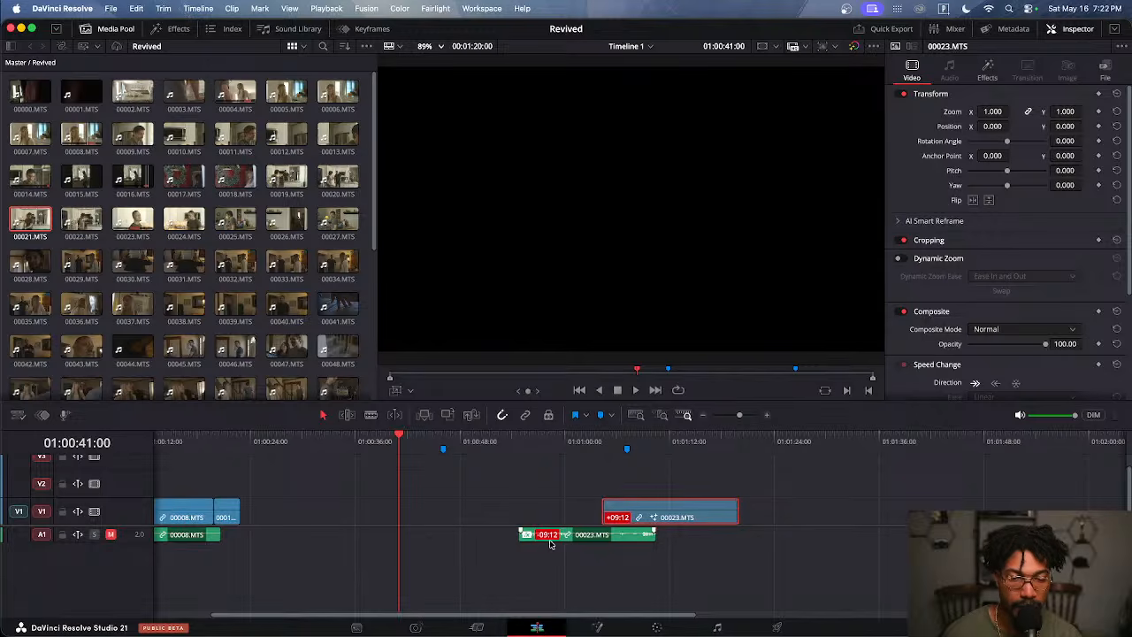
drag(545, 442, 569, 454)
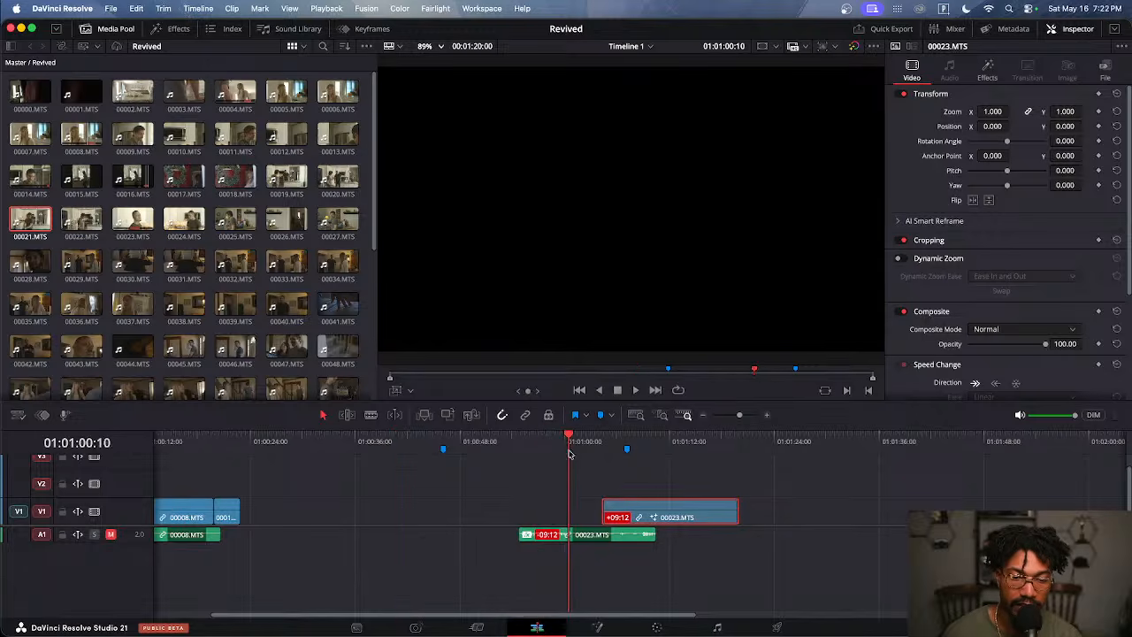
drag(679, 514, 592, 511)
click(515, 499)
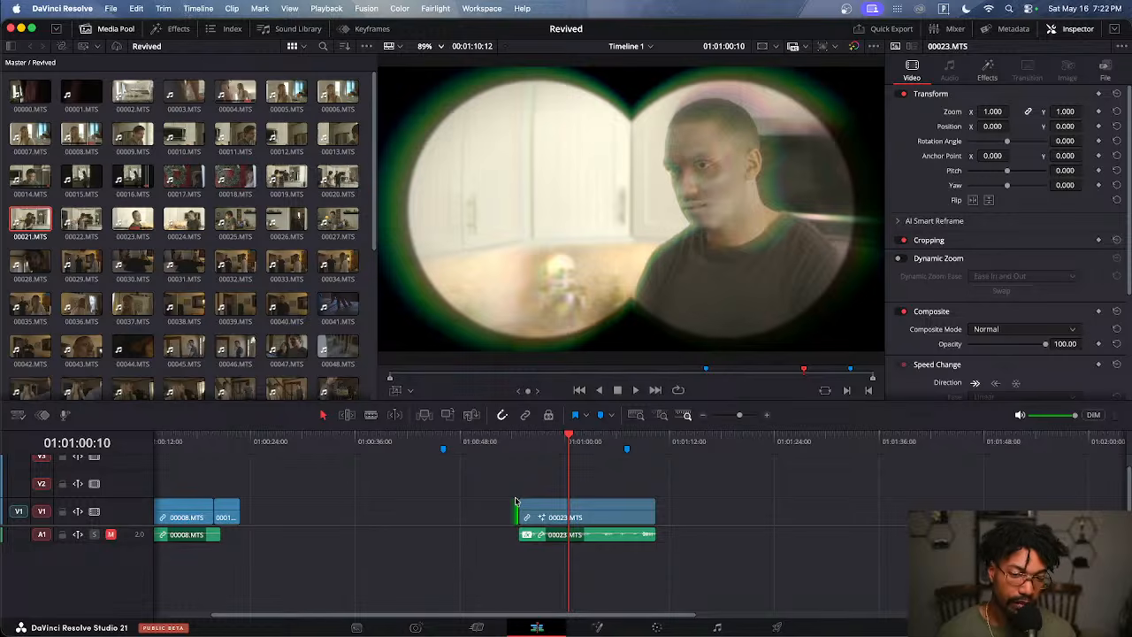
Try to delete the gap before 00023.MTS, and return the playhead to the start of the timeline
click(474, 503)
key(BackSpace)
scroll(480, 521, down, 3)
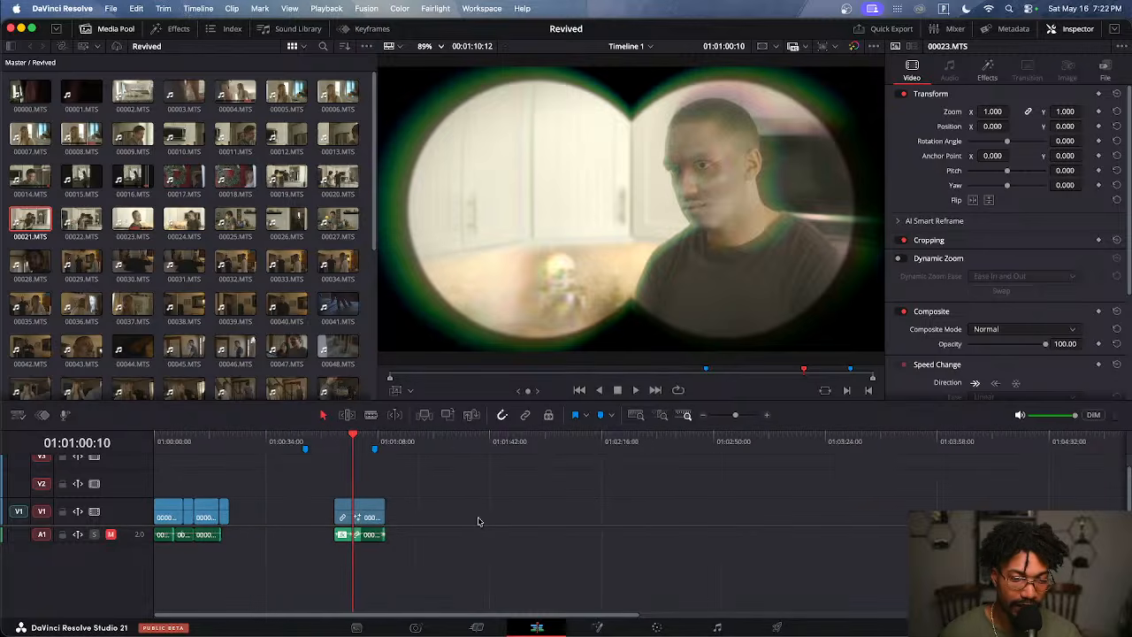
scroll(468, 526, up, 1)
scroll(348, 523, right, 5)
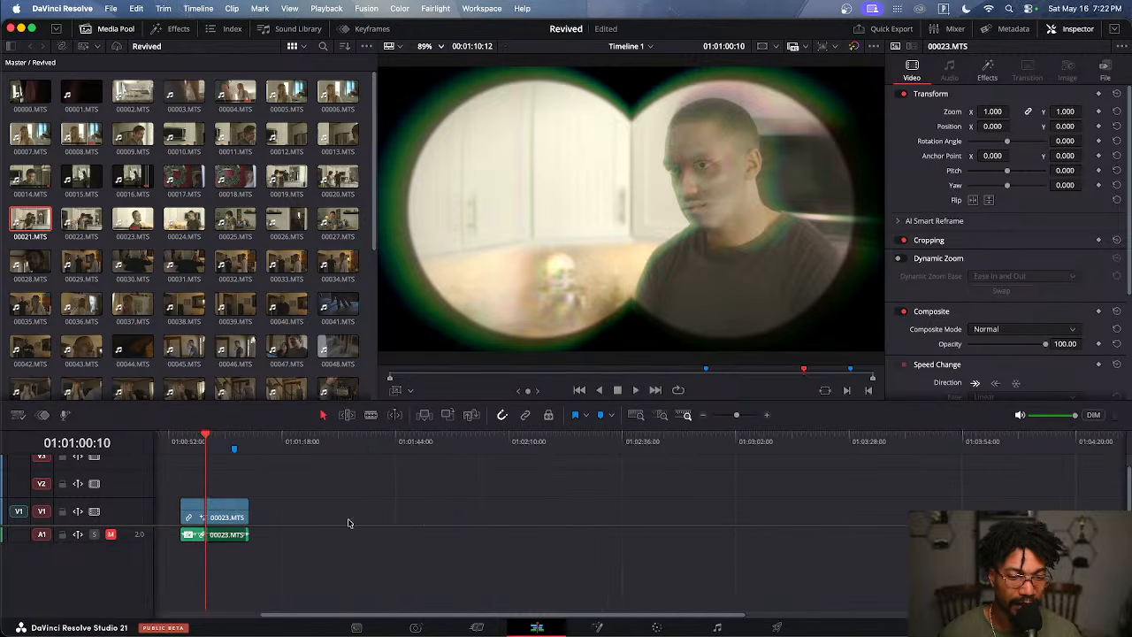
scroll(348, 523, left, 5)
key(Home)
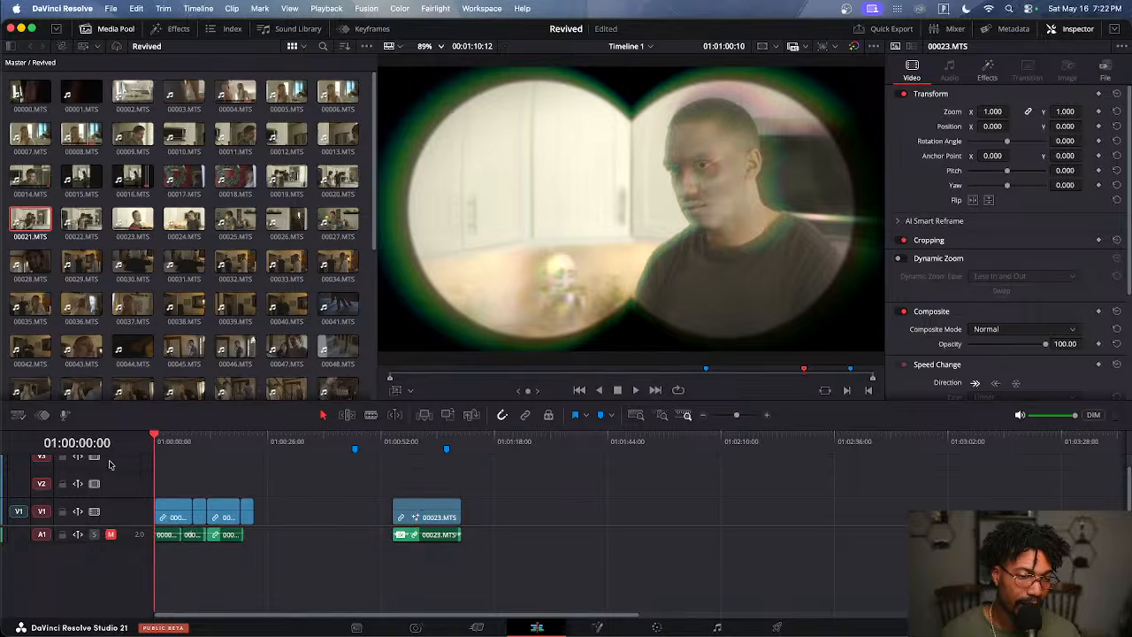
Browse the media pool clips and preview 00023.MTS and 00024.MTS in the viewer
scroll(255, 583, up, 1)
scroll(256, 584, down, 1)
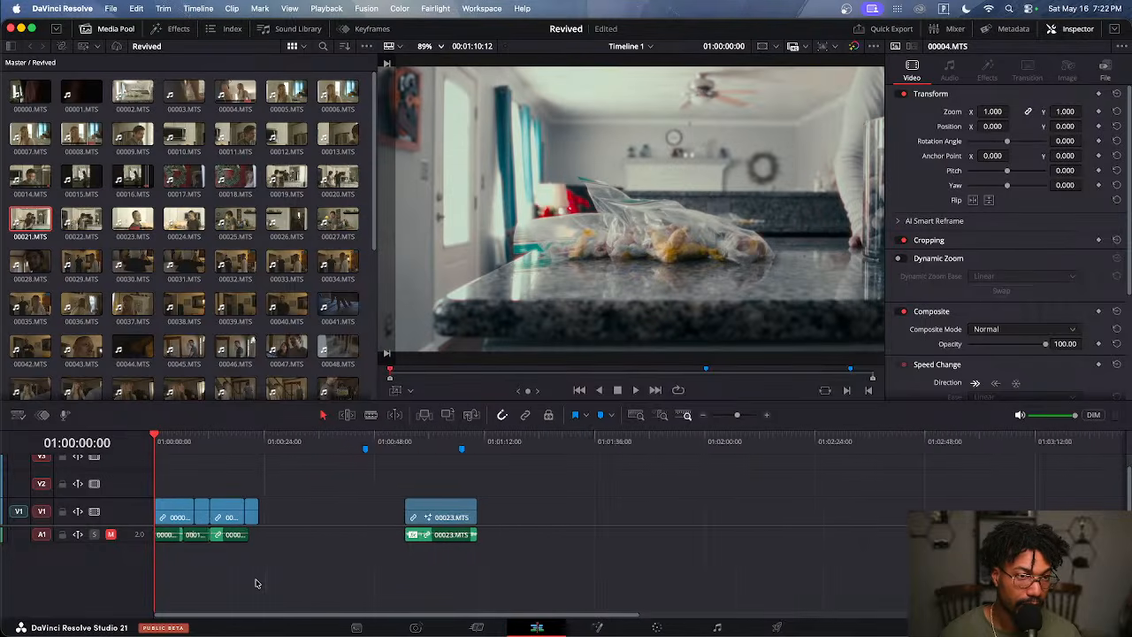
scroll(256, 583, up, 2)
scroll(255, 583, down, 2)
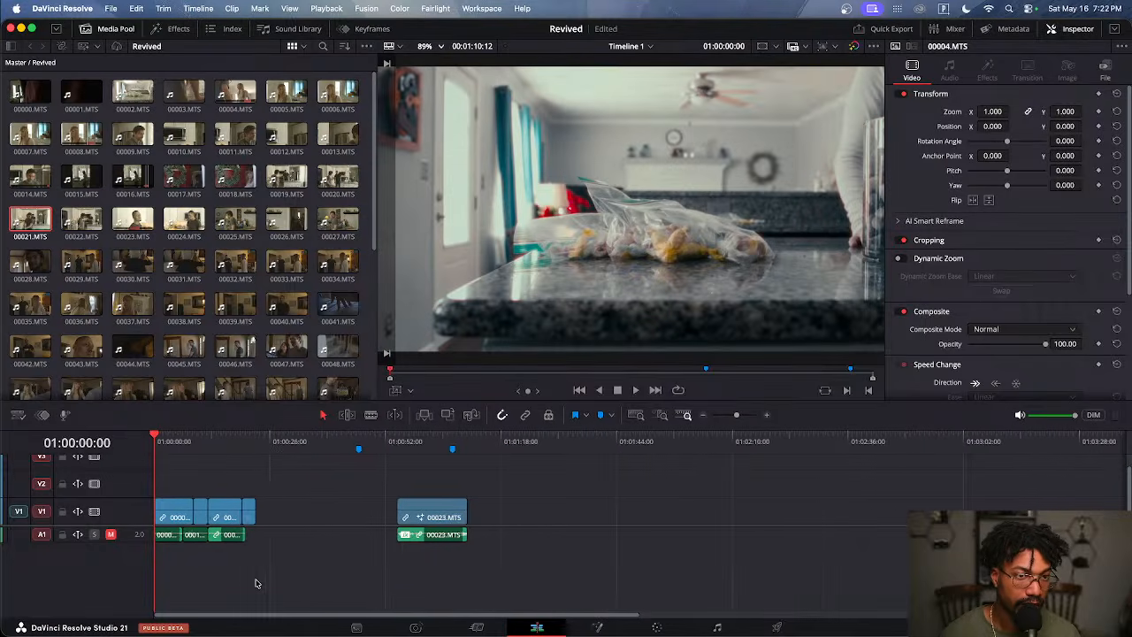
scroll(200, 266, down, 8)
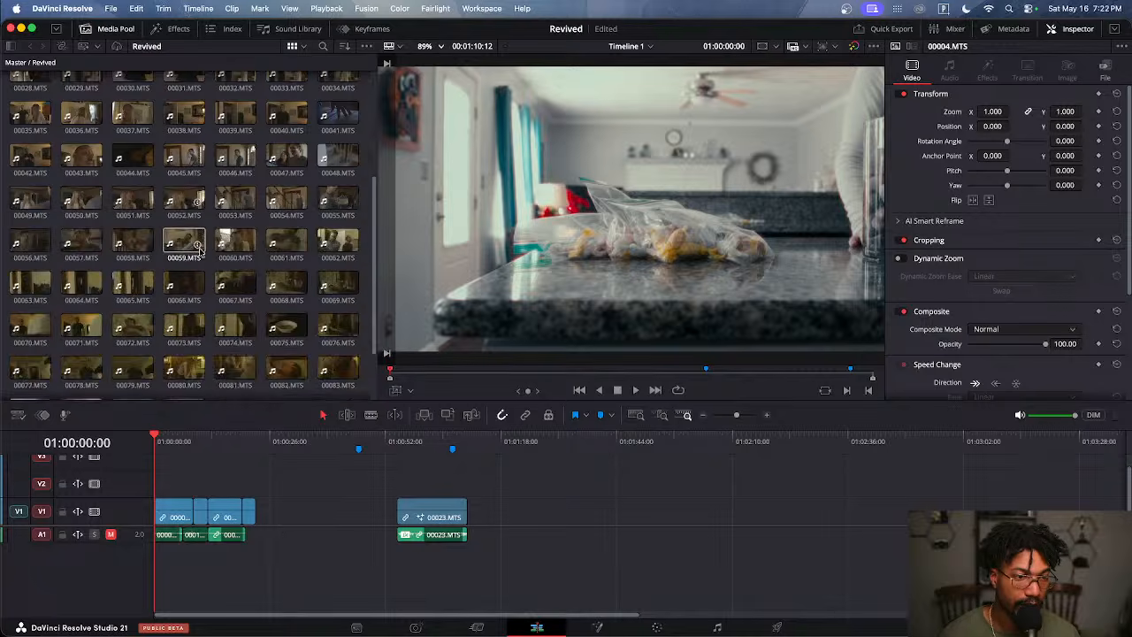
scroll(199, 265, up, 8)
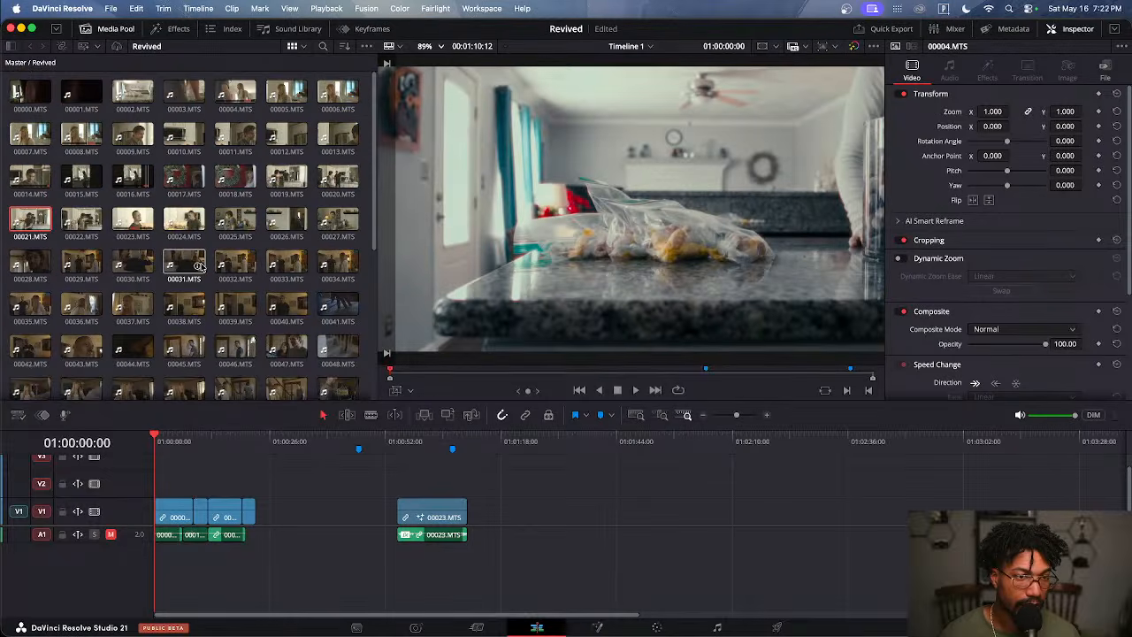
click(146, 223)
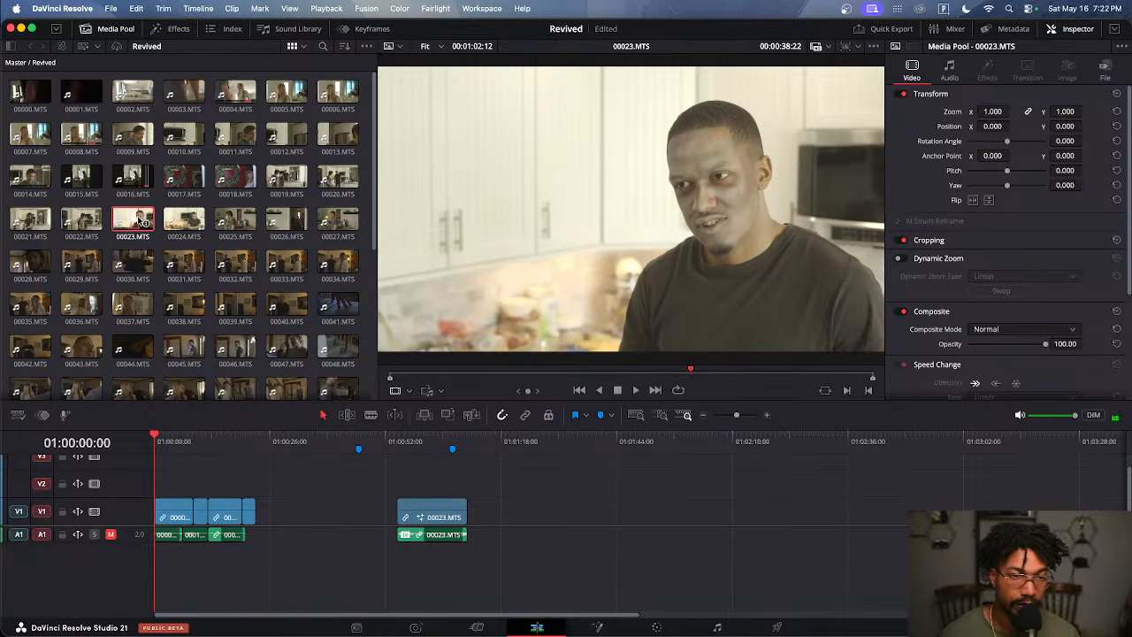
drag(452, 377, 558, 371)
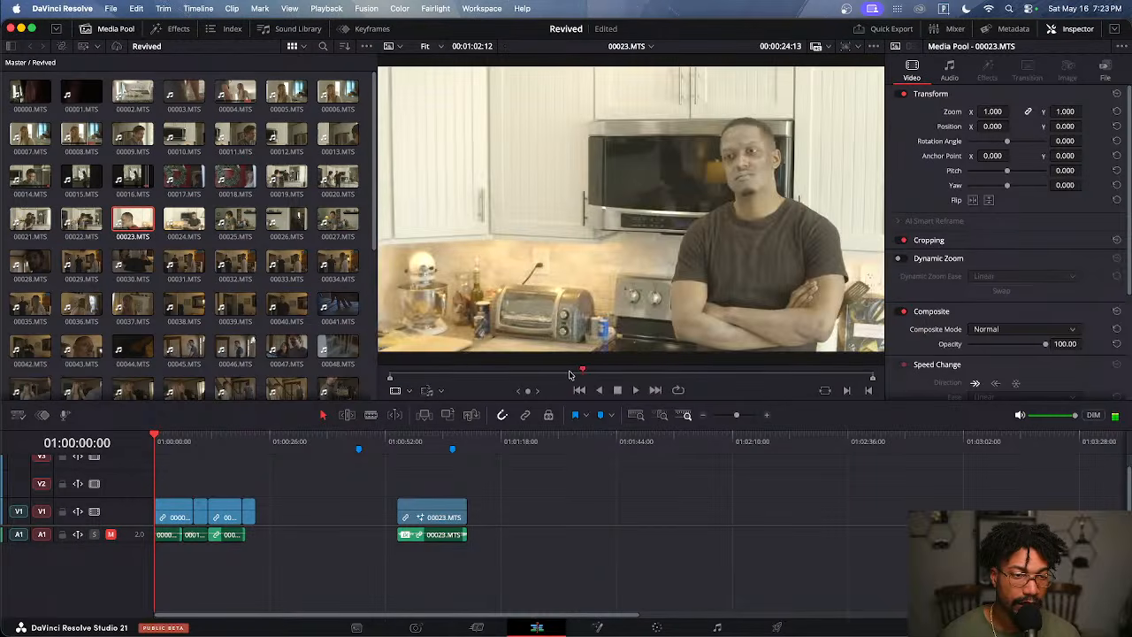
click(183, 219)
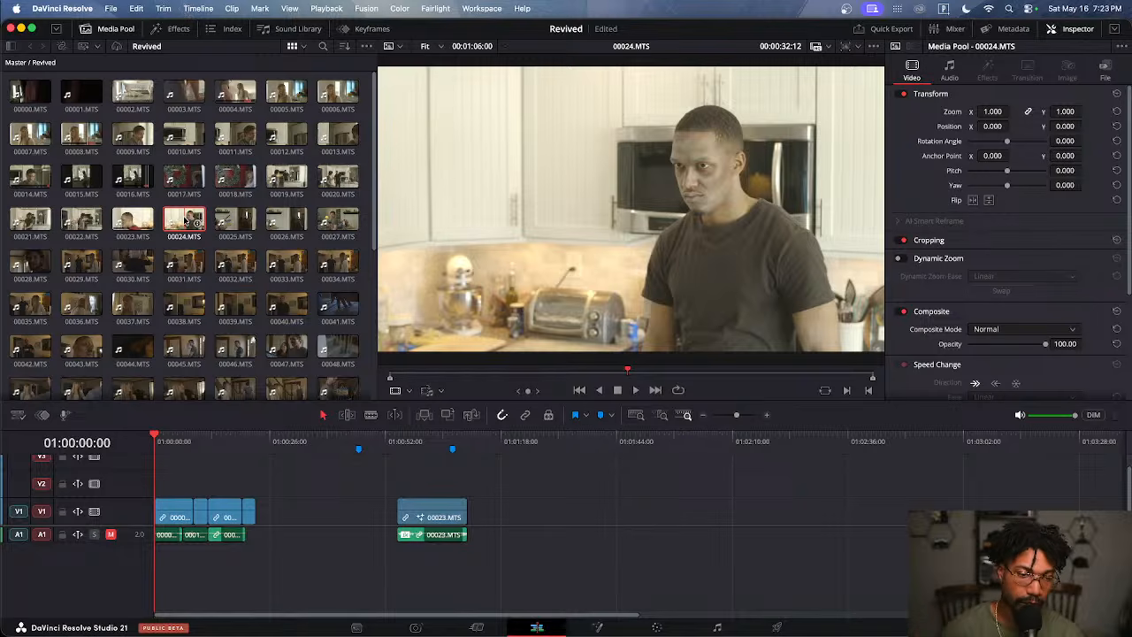
Remove the Binoculars effect from the 00023.MTS timeline clip and move the playhead to 01:01:02:23
click(420, 444)
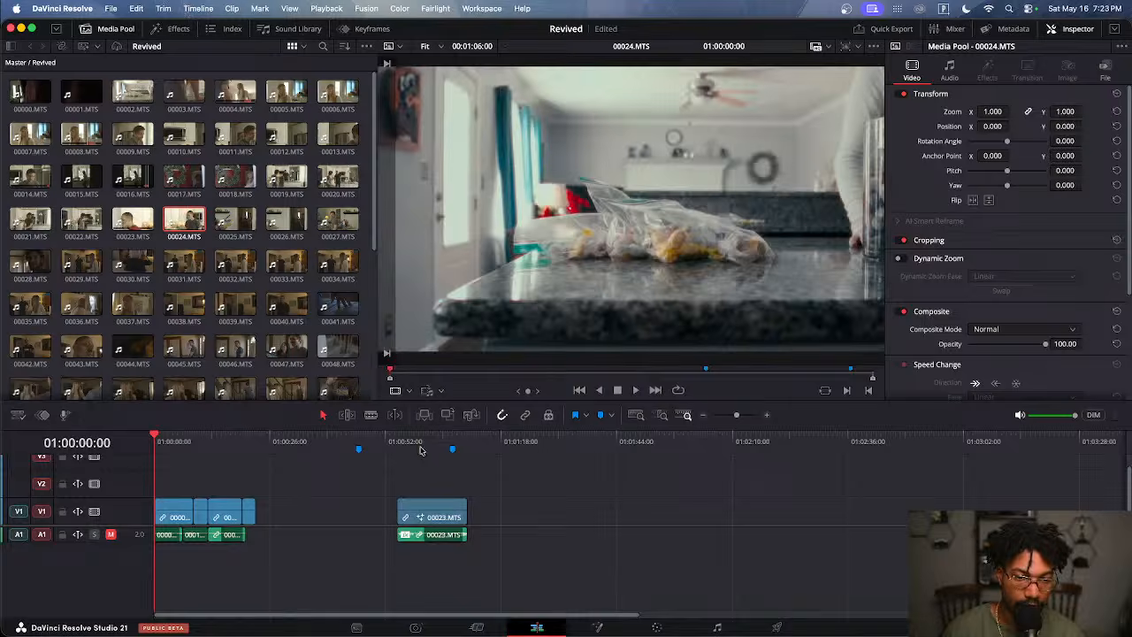
scroll(467, 517, down, 4)
scroll(468, 518, up, 4)
scroll(478, 516, up, 3)
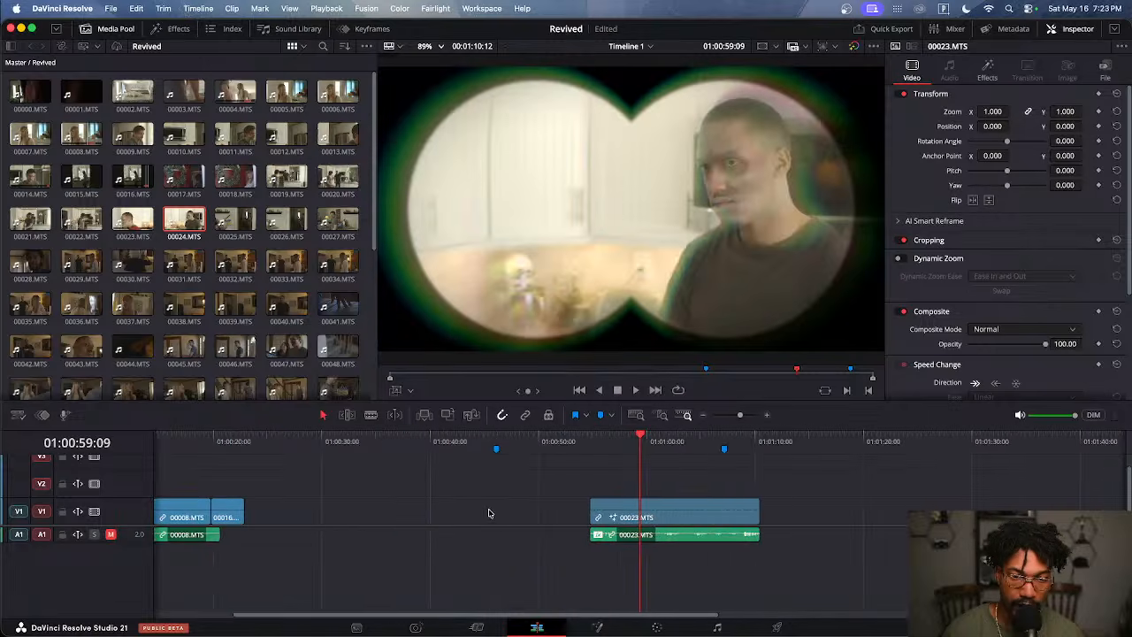
click(732, 512)
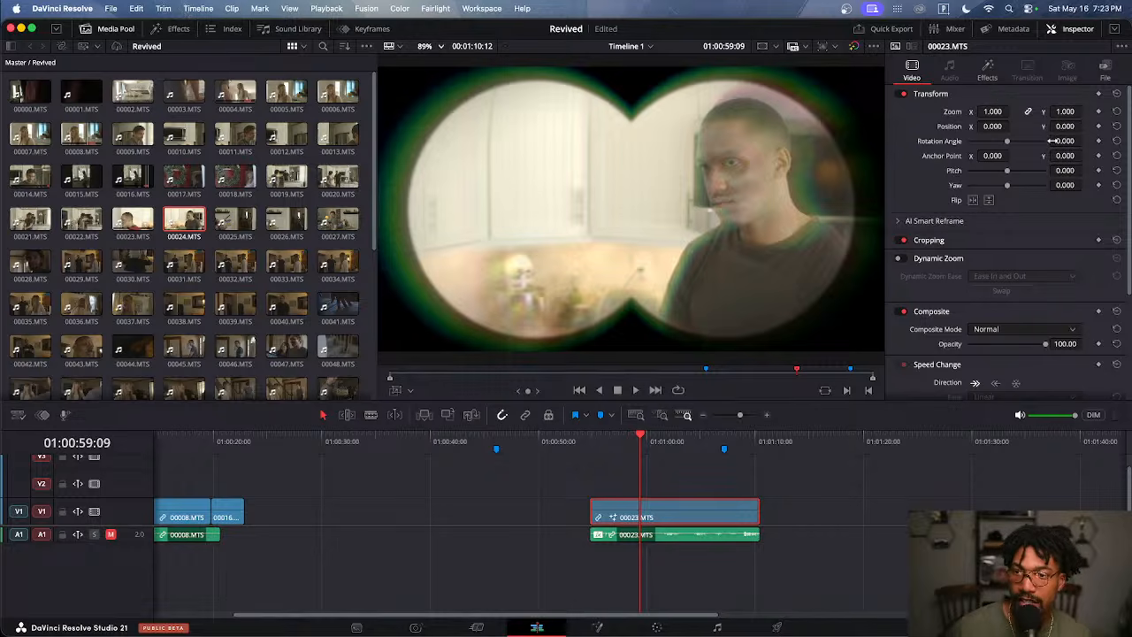
click(988, 72)
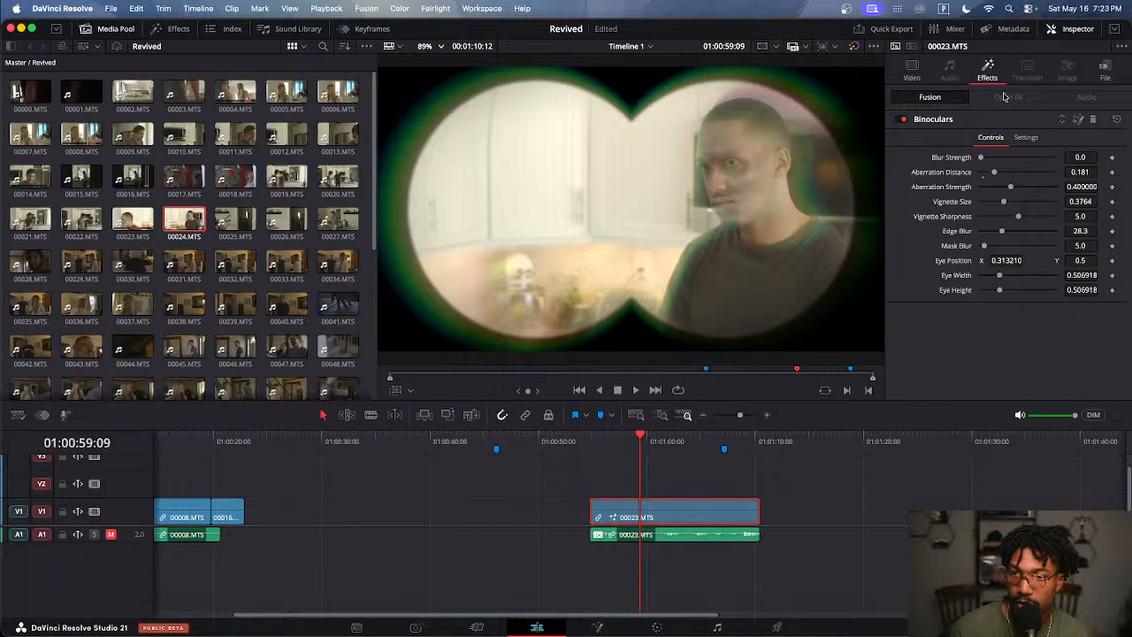
click(1093, 120)
drag(658, 442, 679, 442)
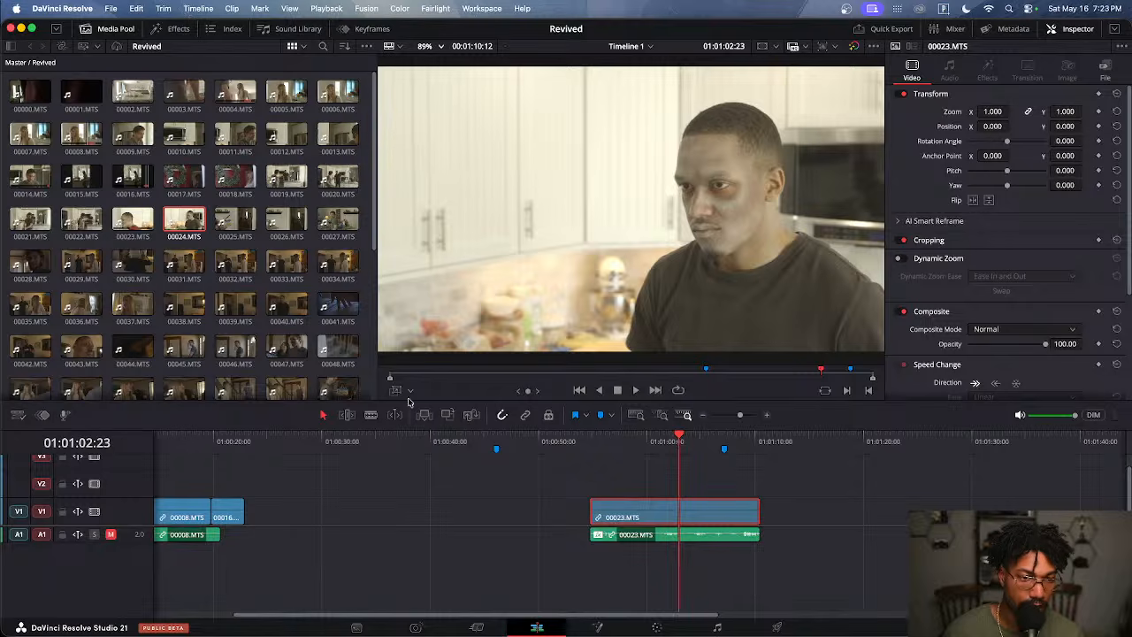
Mark a short range of 00027.MTS ending at 00:00:51:07 and add it on V1 and A1 at the blue marker before 00023.MTS
click(336, 221)
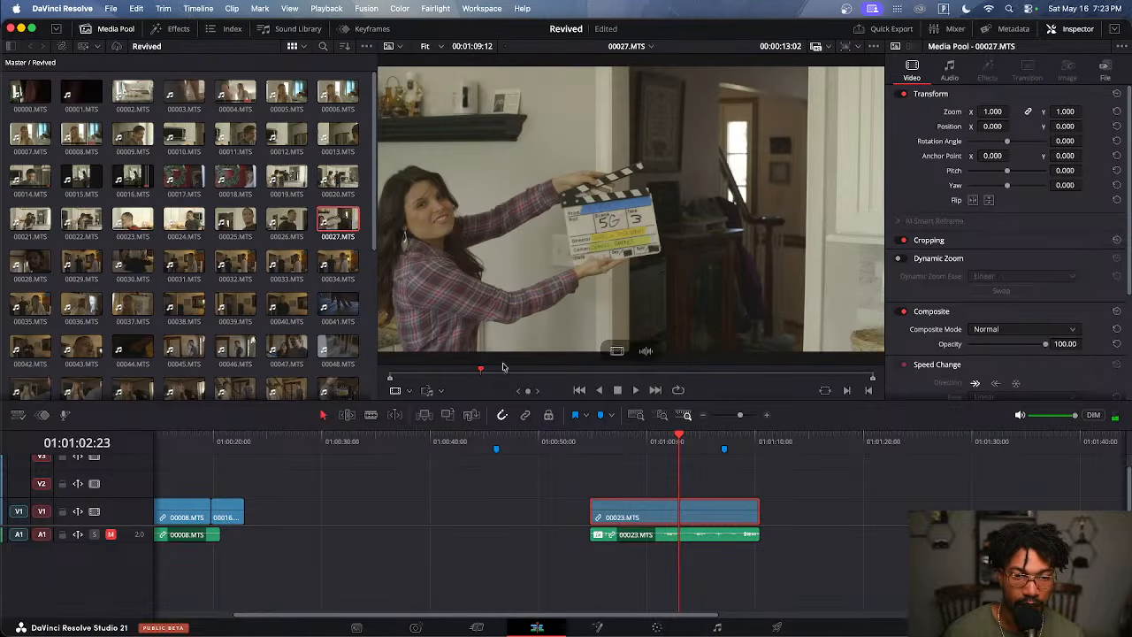
drag(502, 366, 717, 380)
key(space)
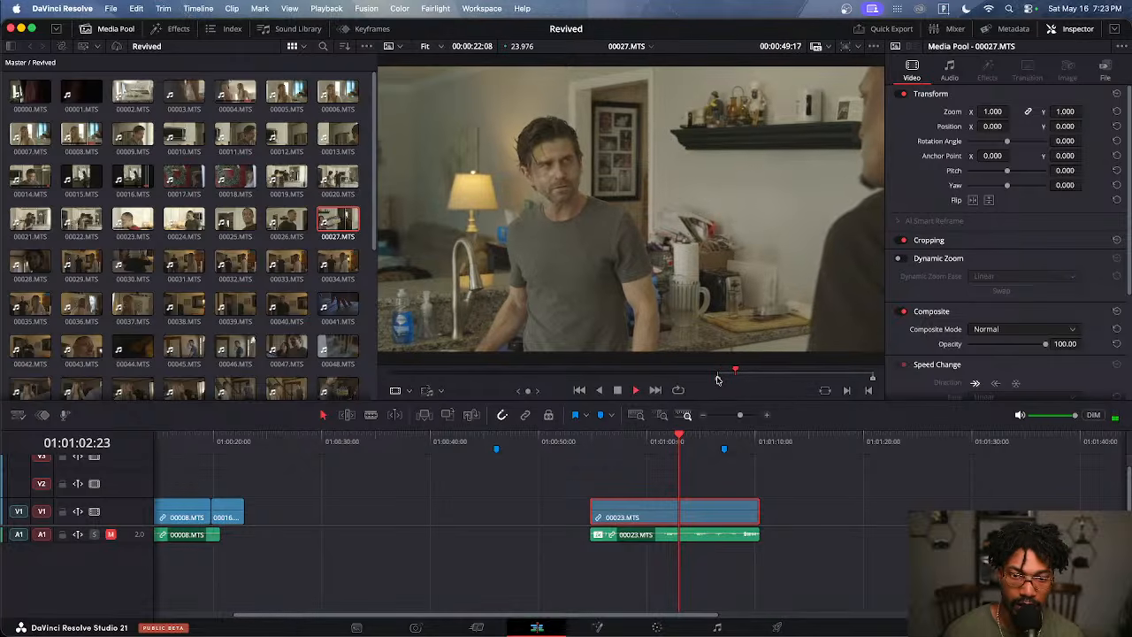
key(space)
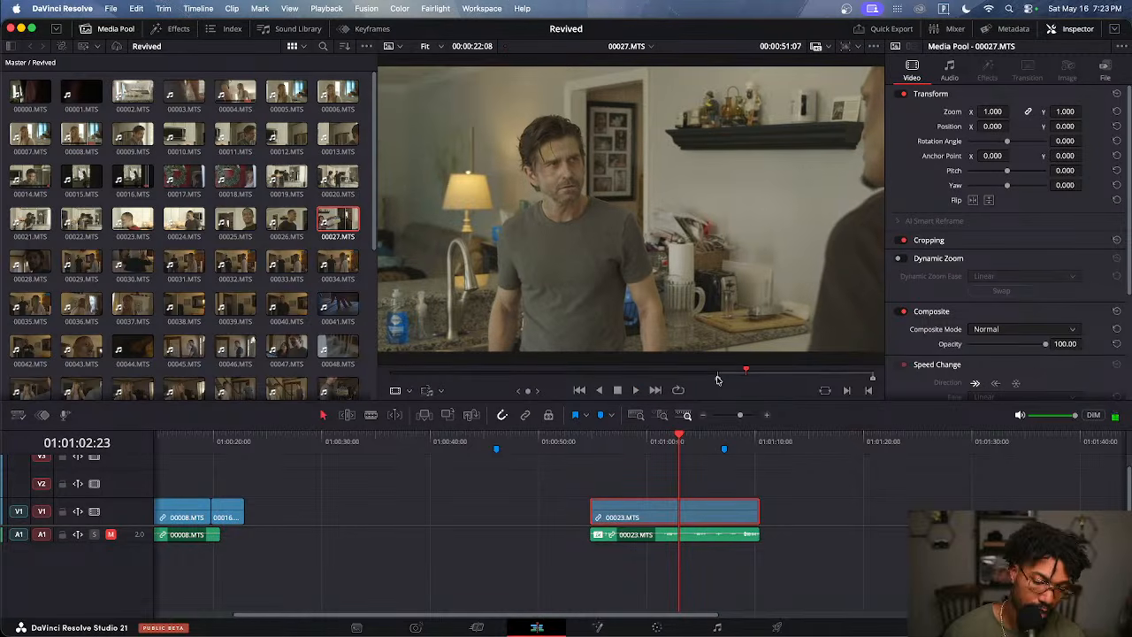
key(o)
drag(584, 272, 495, 516)
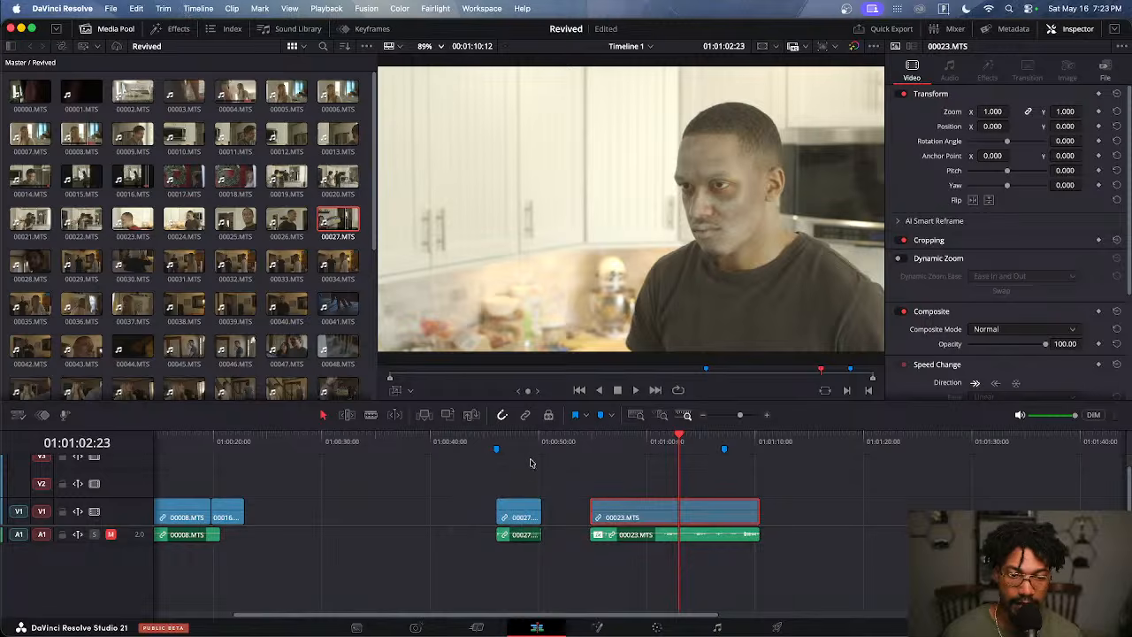
Move the 00027.MTS video and audio behind 00023.MTS to start at about 01:01:16, with the playhead at 01:00:55:13
drag(534, 449, 598, 451)
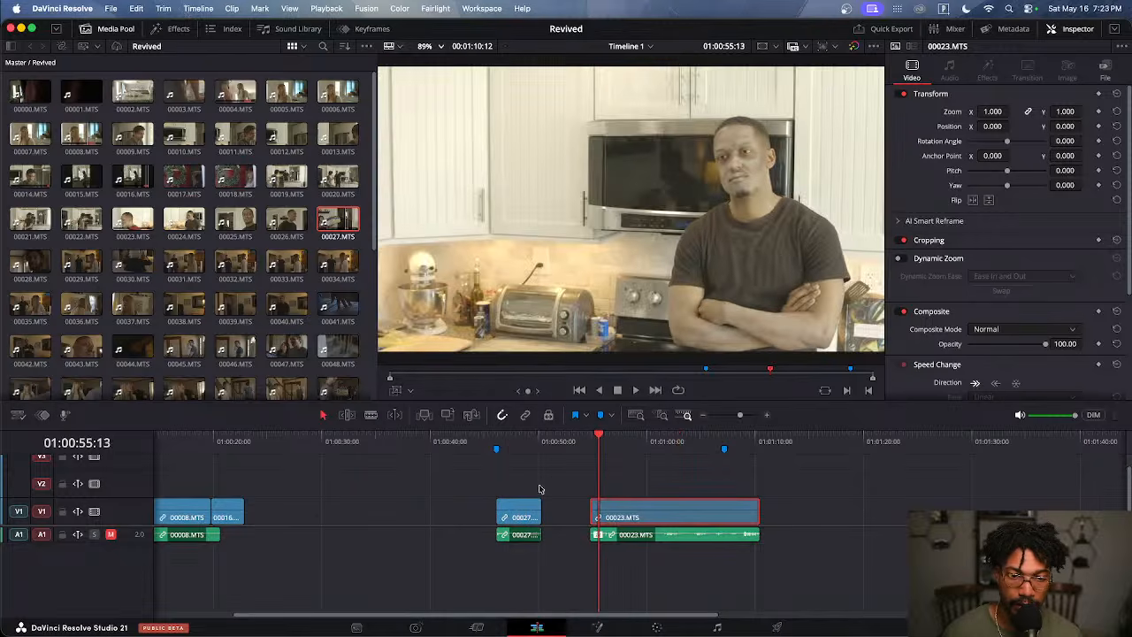
click(524, 518)
drag(524, 520, 844, 522)
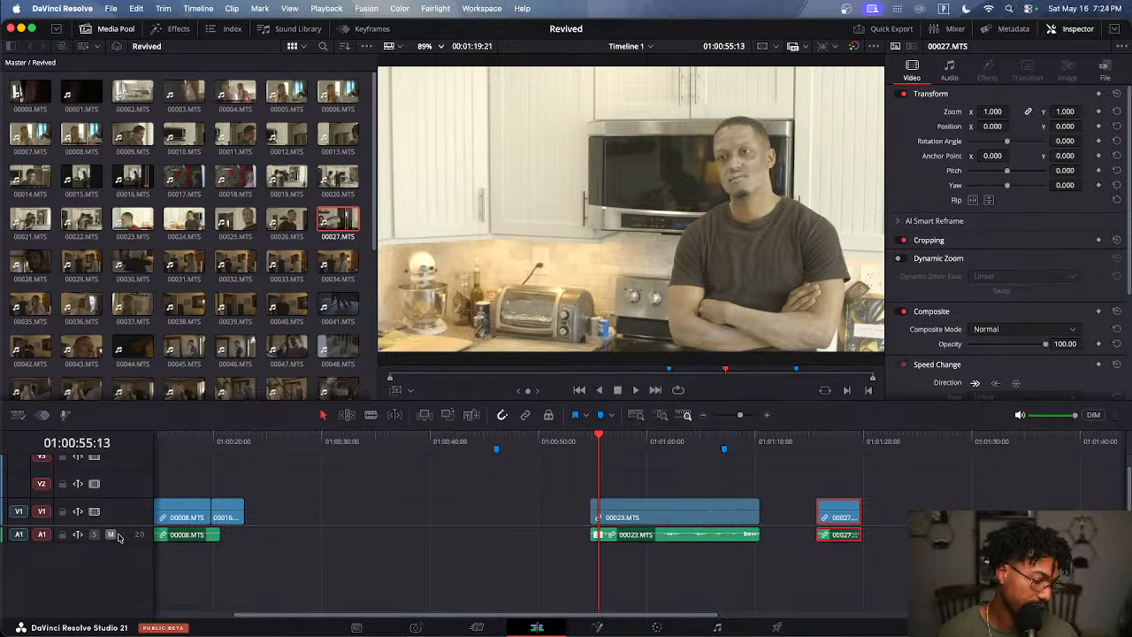
Unmute the Audio 1 track and play 00023.MTS from 01:00:55:13 to about 01:01:09
key(space)
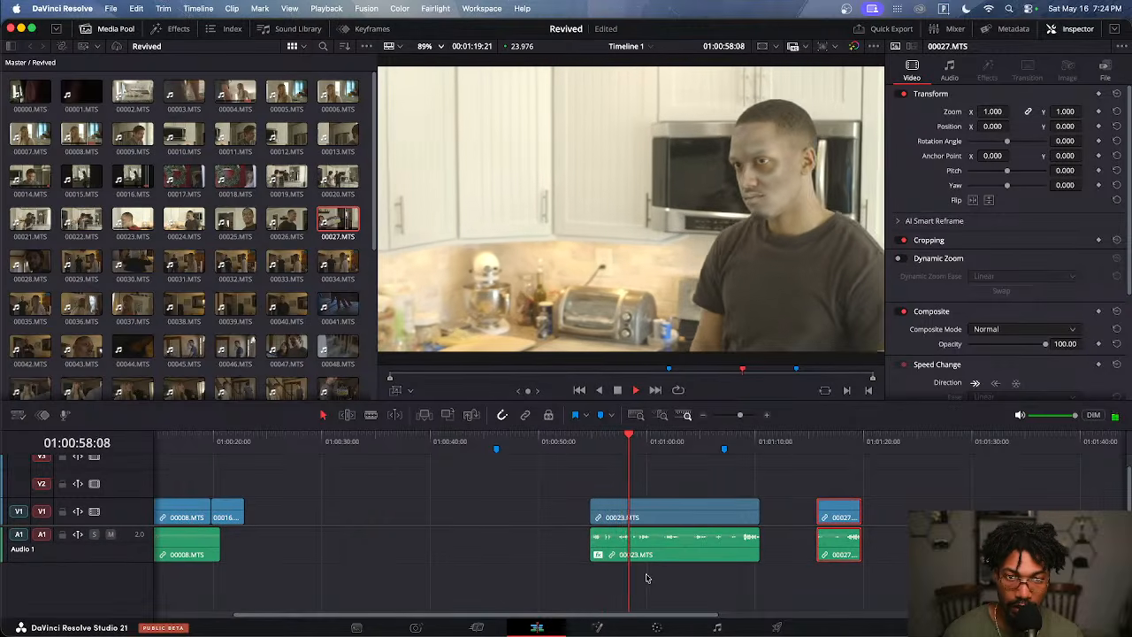
scroll(646, 576, down, 5)
scroll(644, 576, up, 5)
scroll(641, 577, up, 4)
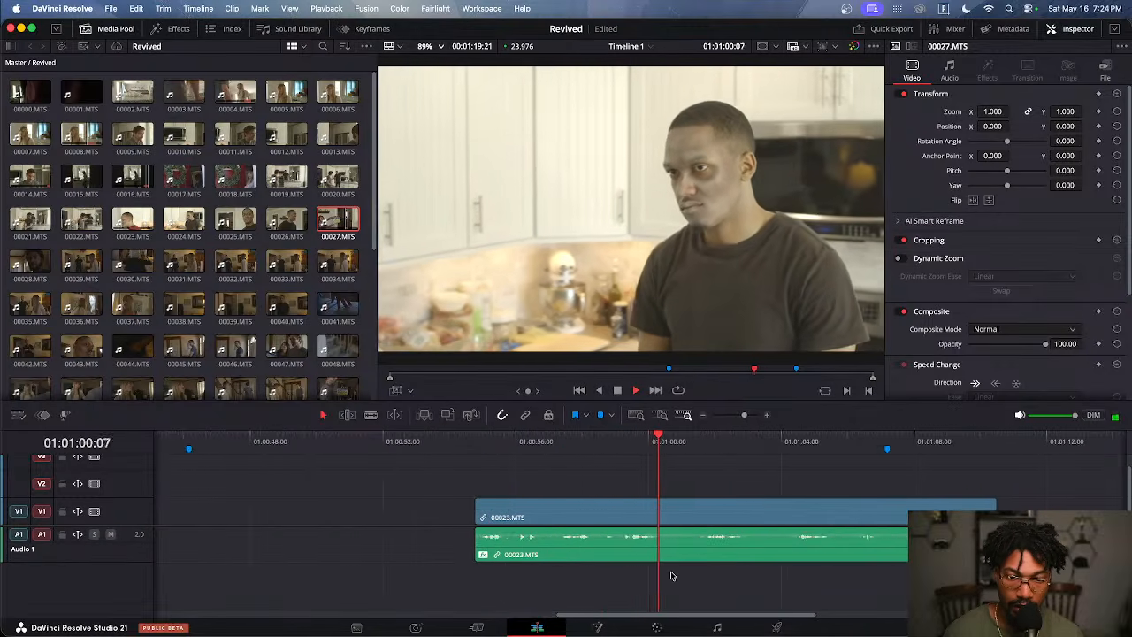
scroll(669, 570, down, 3)
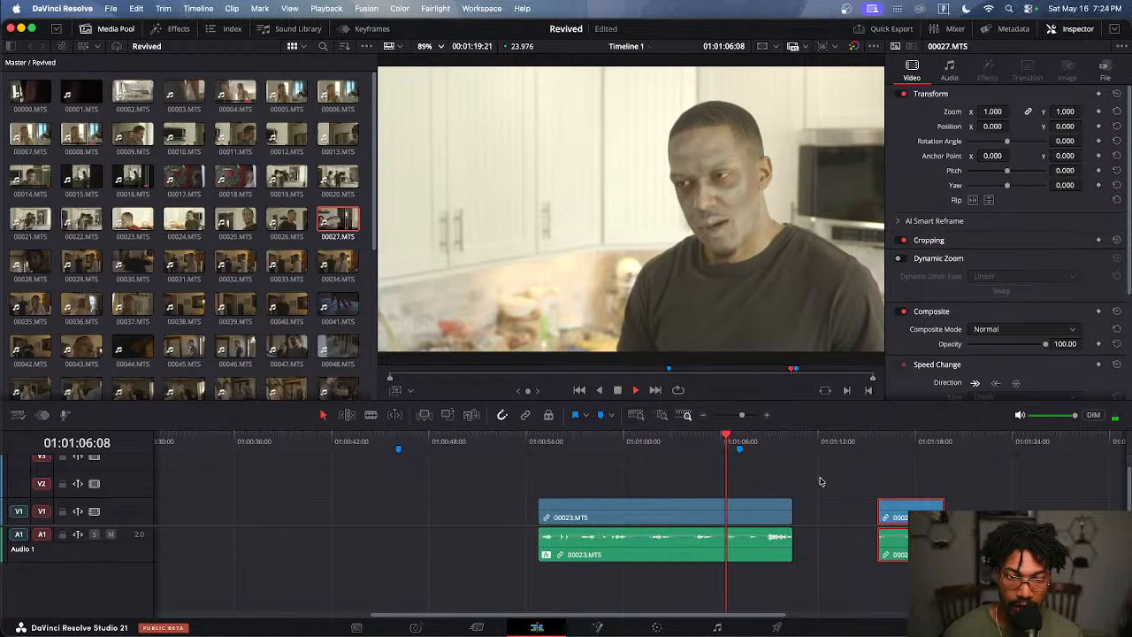
scroll(815, 489, right, 3)
scroll(716, 509, left, 2)
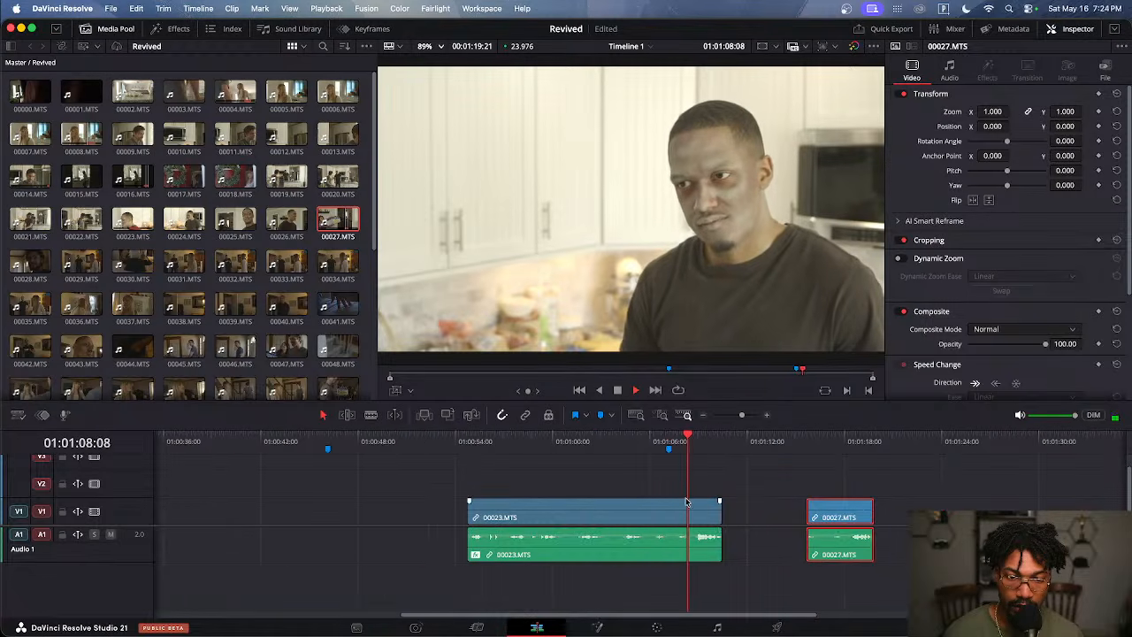
key(space)
Set the volume of the 00023.MTS and 00027.MTS audio clips to 8.0 and play back the result
drag(854, 576, 554, 543)
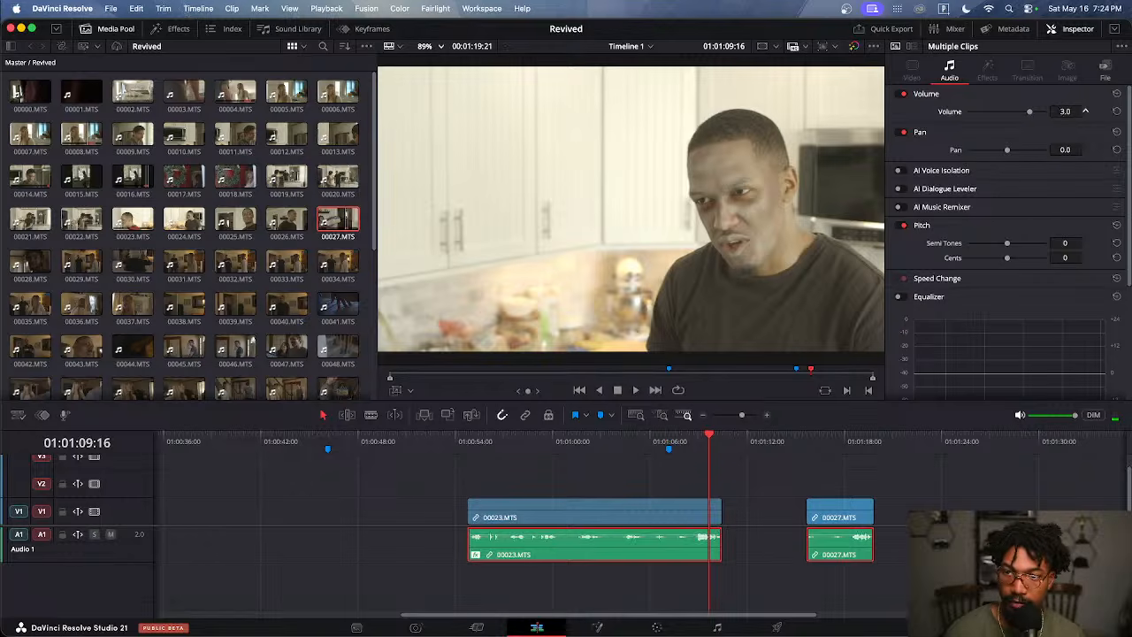
drag(1085, 111, 1116, 111)
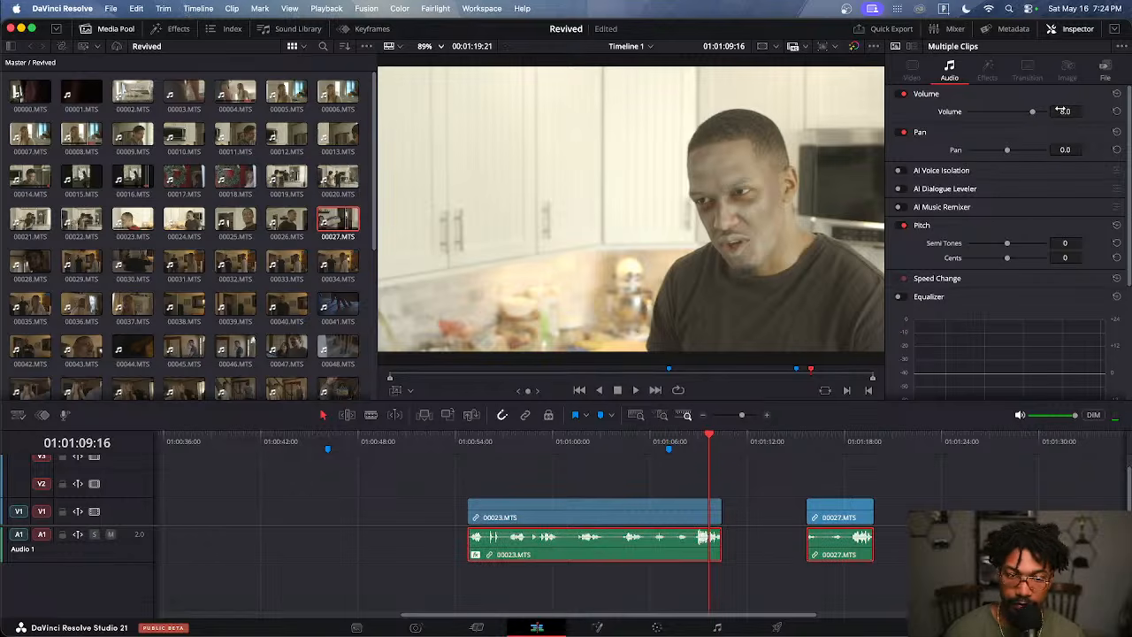
click(620, 452)
key(space)
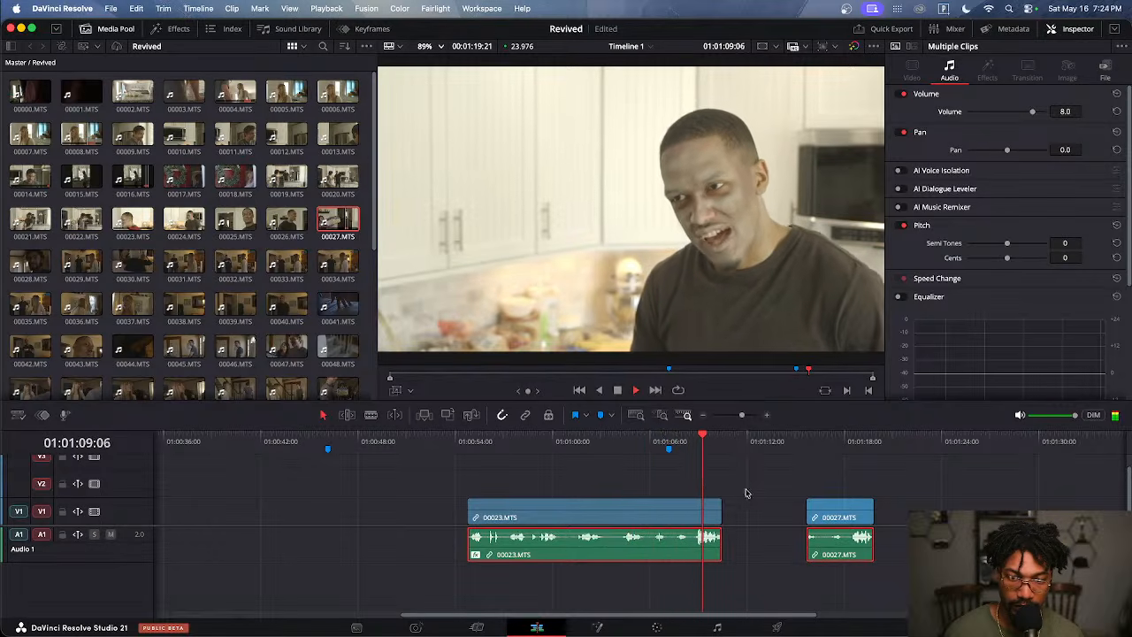
Extend the end of 00023.MTS and its audio to about 01:01:14
click(716, 553)
drag(716, 554, 776, 553)
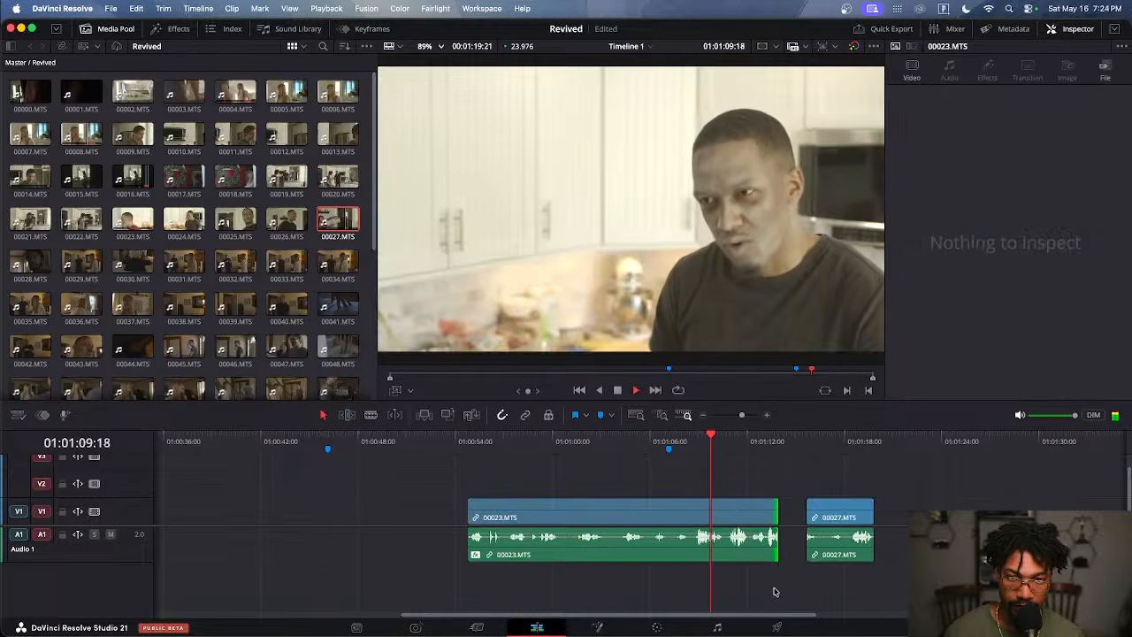
Split the 00023.MTS video and audio at 01:01:10:19 and delete the part after the cut
click(745, 555)
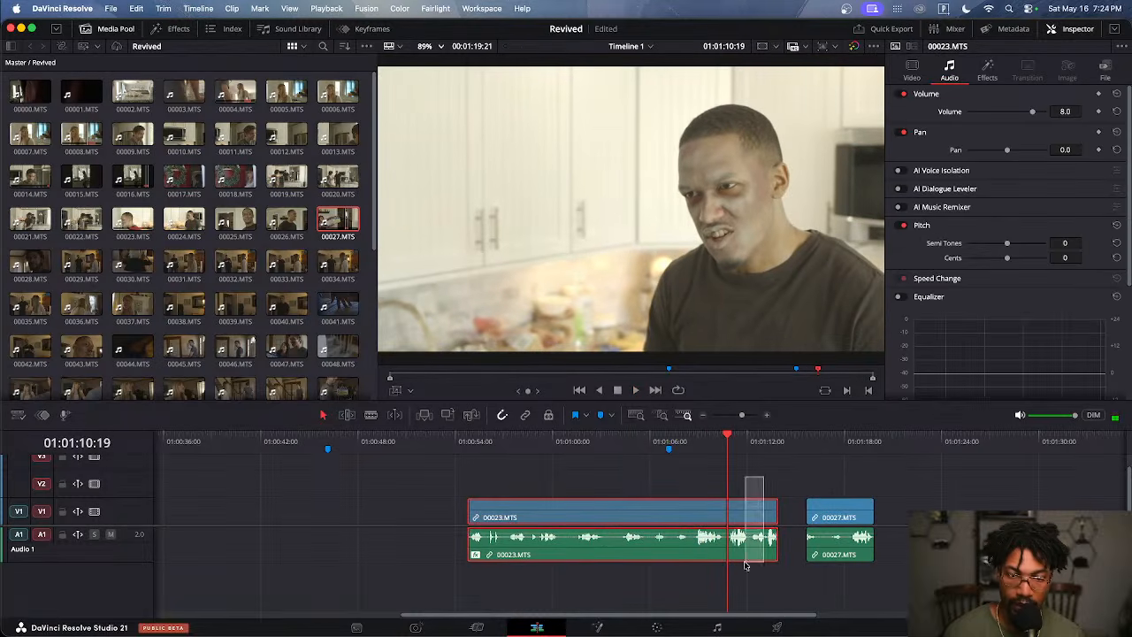
drag(752, 484, 757, 587)
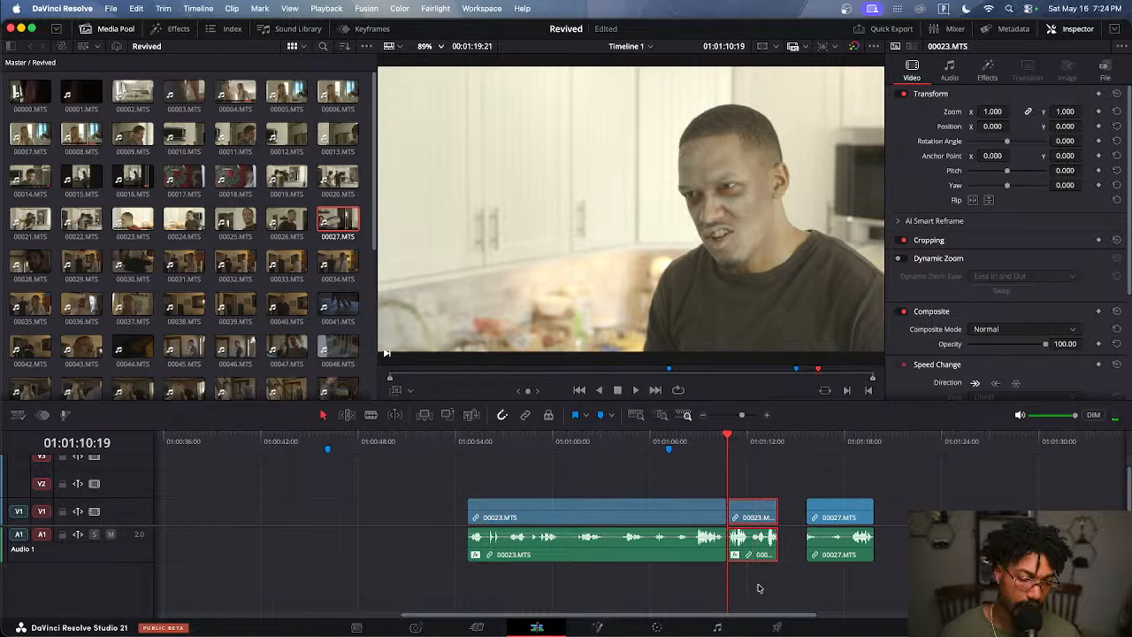
key(BackSpace)
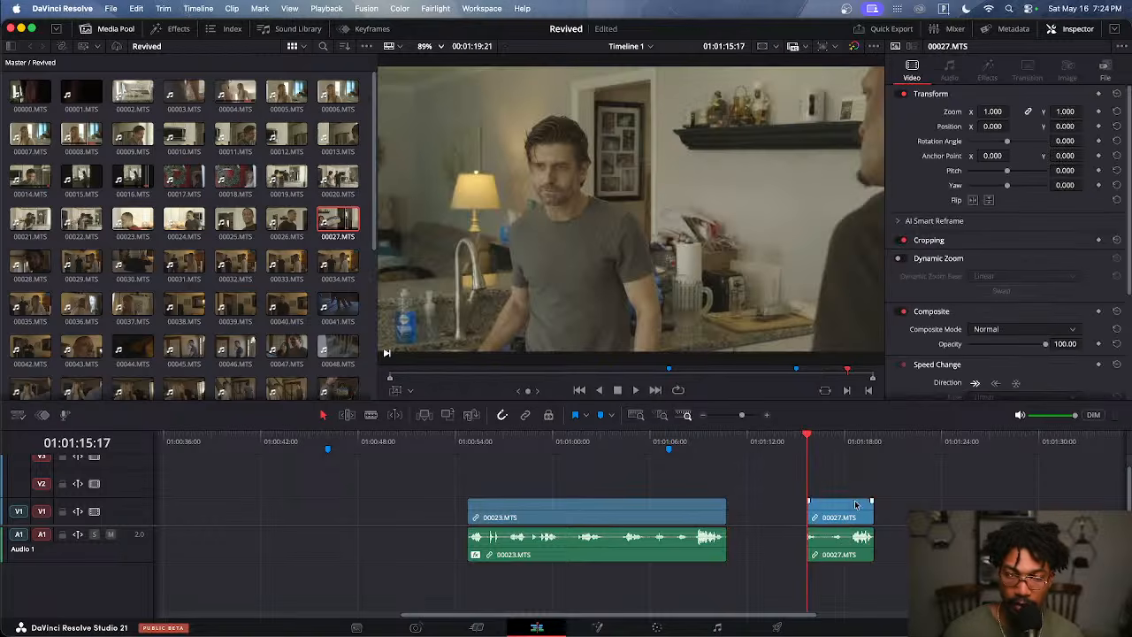
Extend the end of 00027.MTS and its audio to about 01:01:38 and play the clip from 01:01:15:17
scroll(805, 515, down, 5)
scroll(803, 514, up, 1)
drag(792, 492, 828, 540)
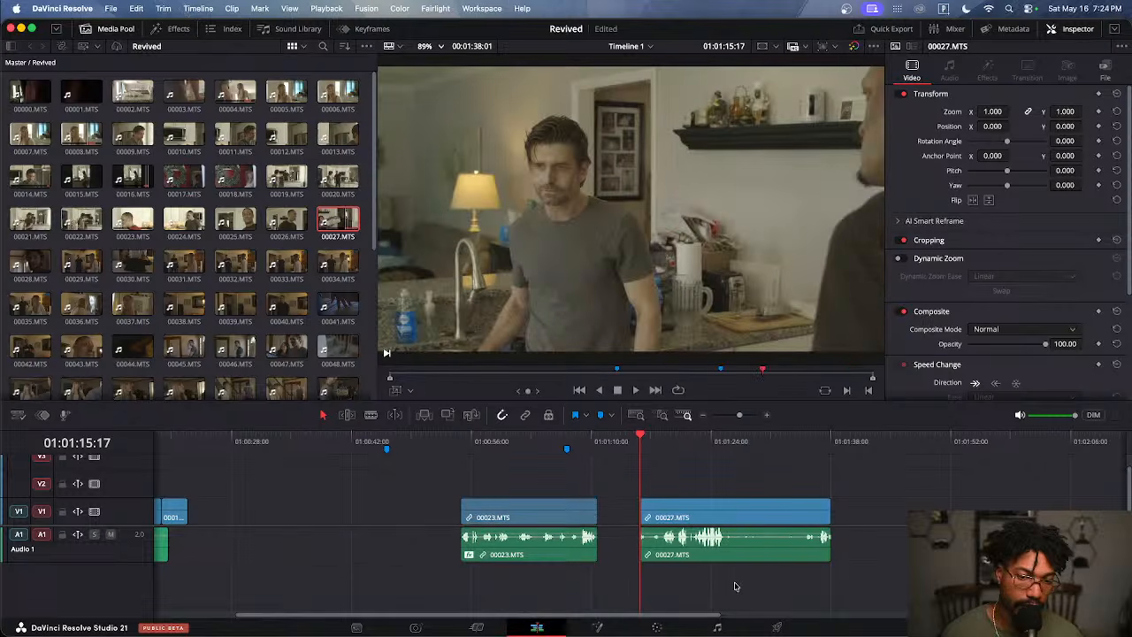
key(space)
scroll(692, 575, down, 1)
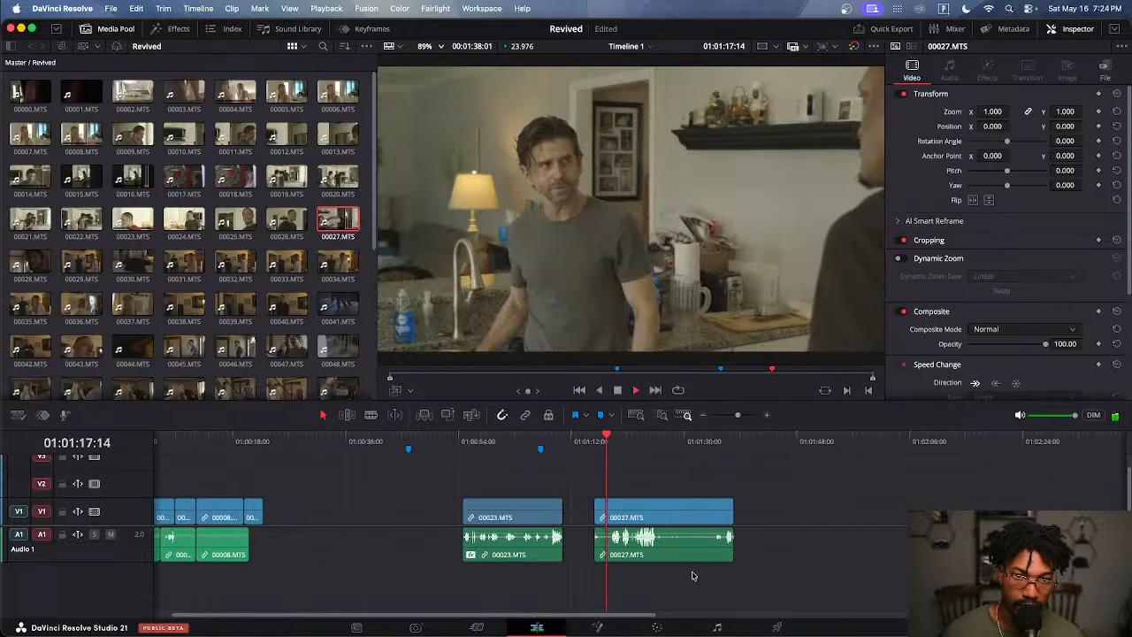
scroll(693, 576, up, 1)
scroll(693, 576, up, 2)
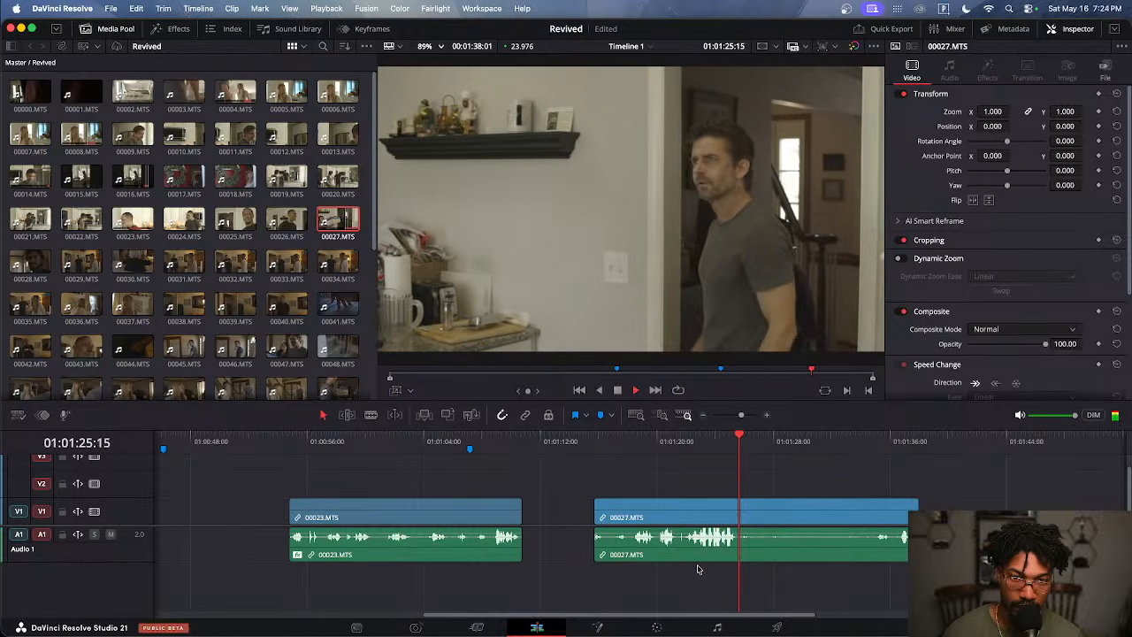
Split the 00027.MTS video and audio at 01:01:25:20 and delete the part after the cut
click(787, 550)
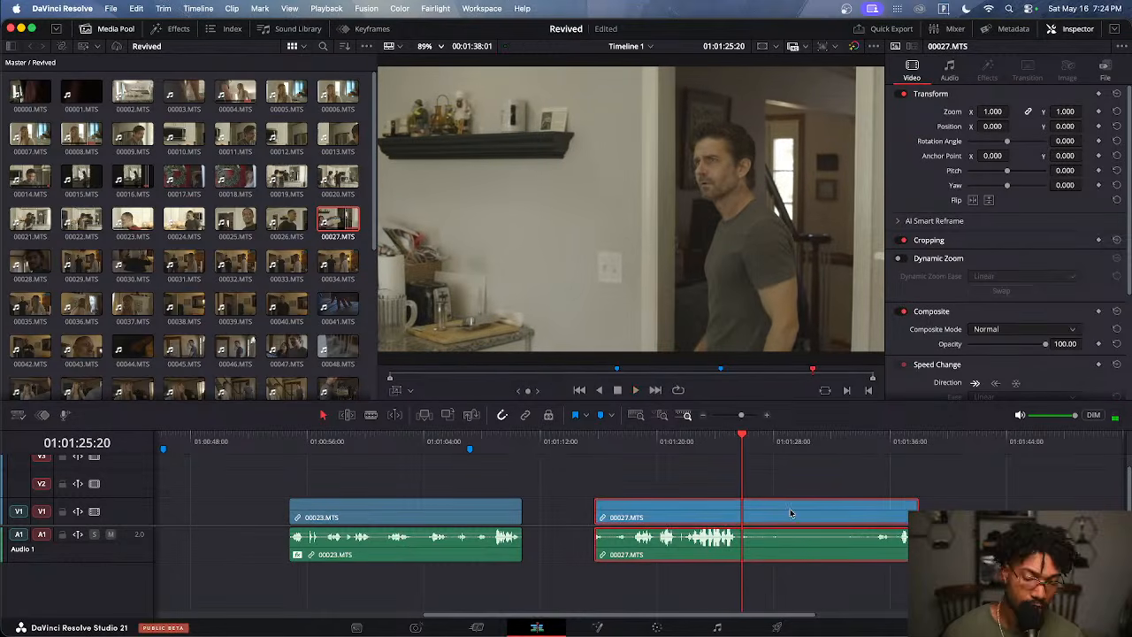
key(super+b)
drag(790, 480, 798, 558)
key(BackSpace)
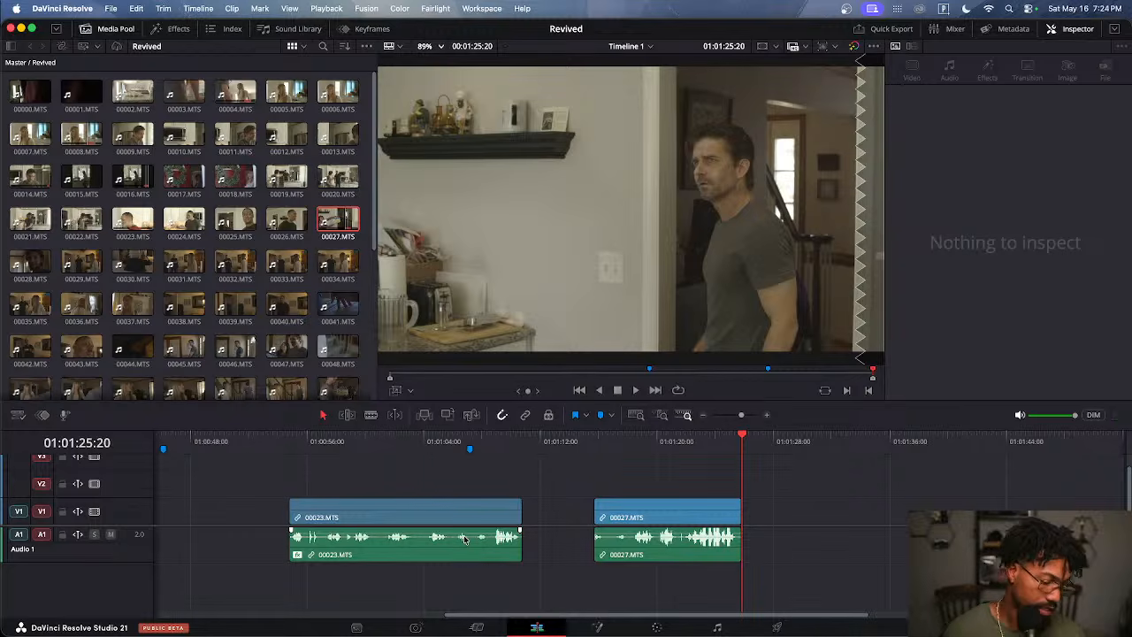
Play the dialogue in 00023.MTS up to 01:01:05:23
mouse_move(398, 449)
mouse_down()
mouse_move(424, 454)
mouse_move(389, 463)
mouse_up()
key(space)
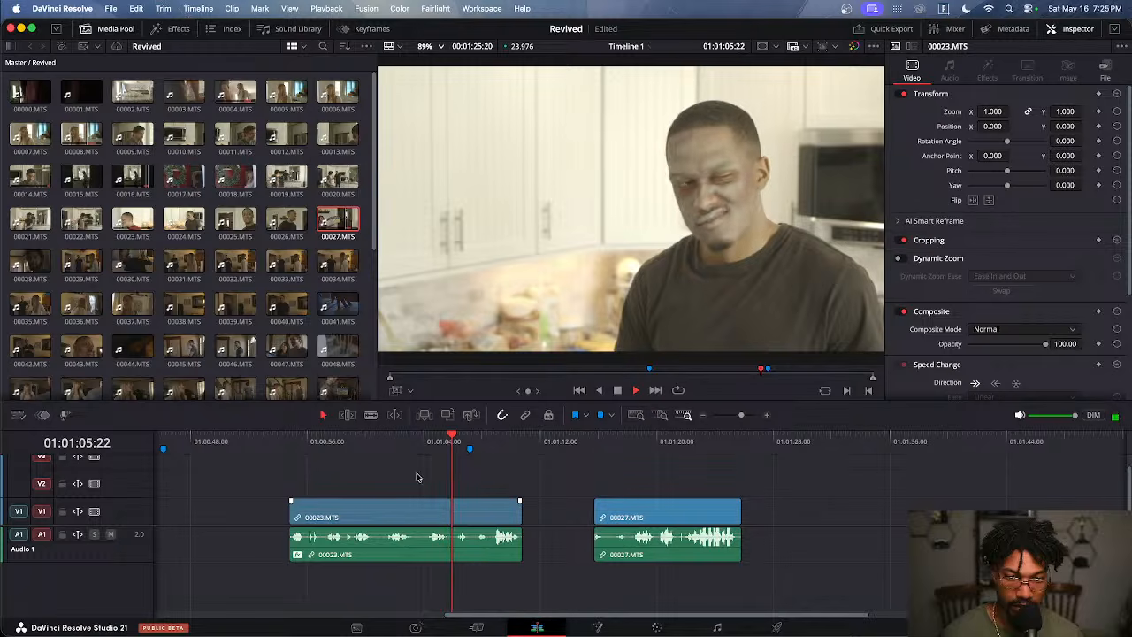
key(space)
Move 00027.MTS to end at about 01:01:41, with its start extended back to about 01:01:22, and play it to 01:01:31:01
drag(675, 514, 902, 512)
drag(822, 518, 686, 524)
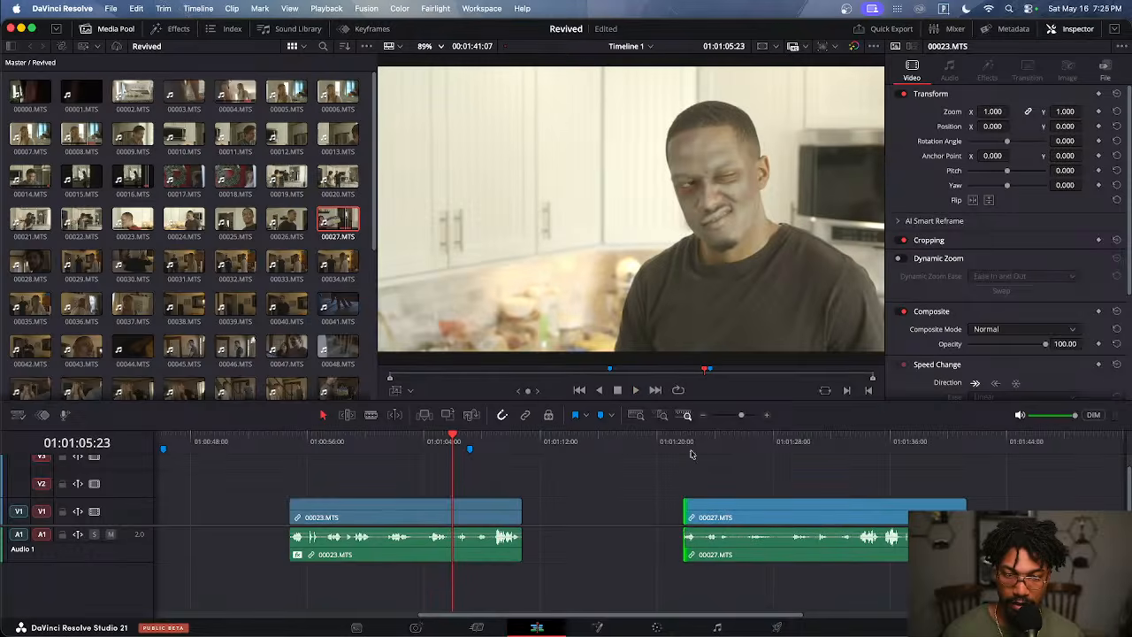
click(682, 442)
key(space)
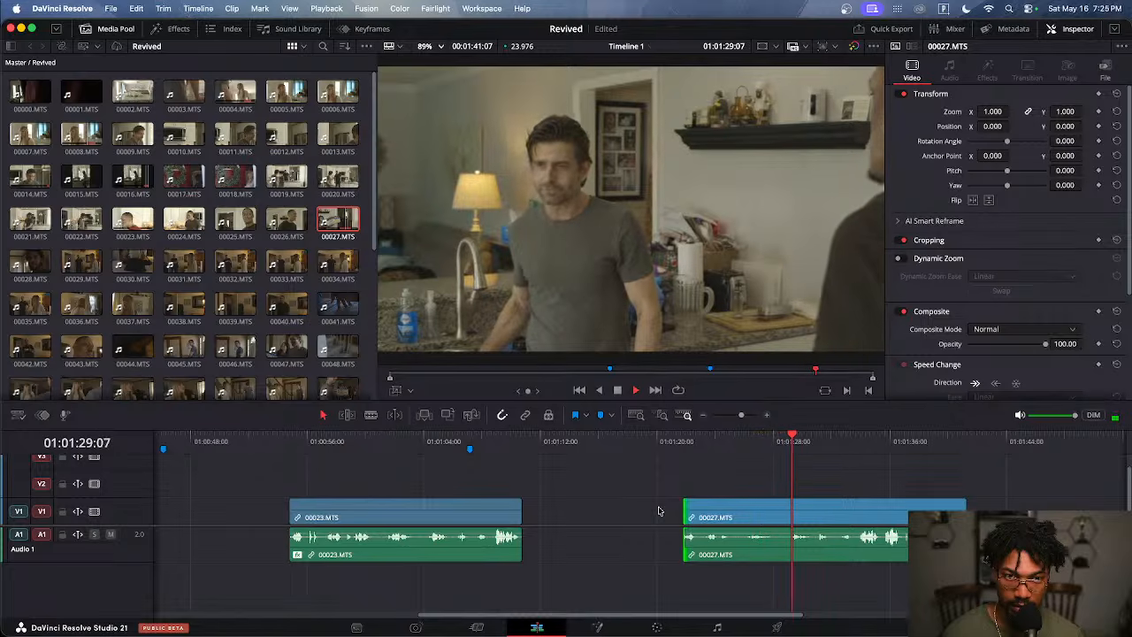
key(space)
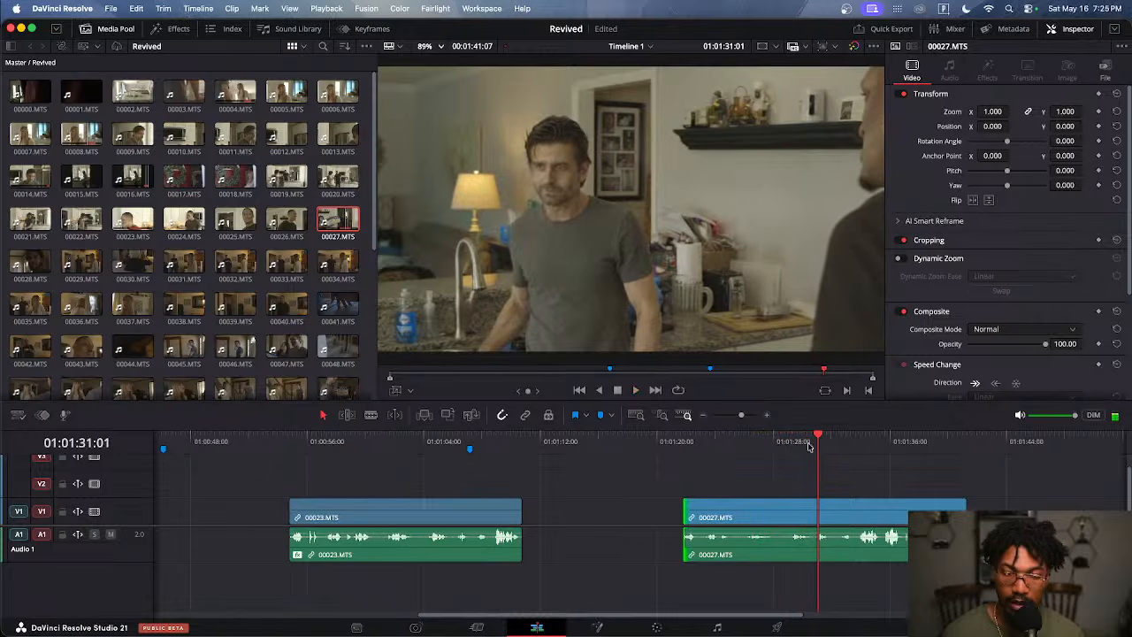
Extend the start of 00027.MTS and its audio back to about 01:01:20 and play its opening to 01:01:23:03
drag(758, 445, 720, 462)
drag(670, 489, 659, 528)
click(676, 442)
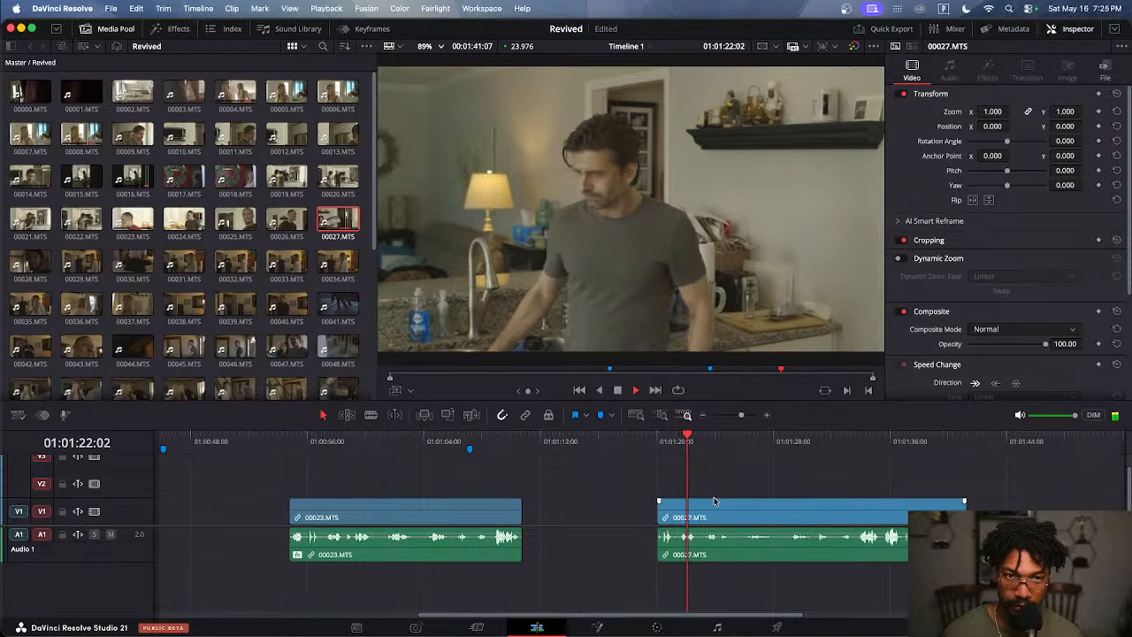
click(659, 528)
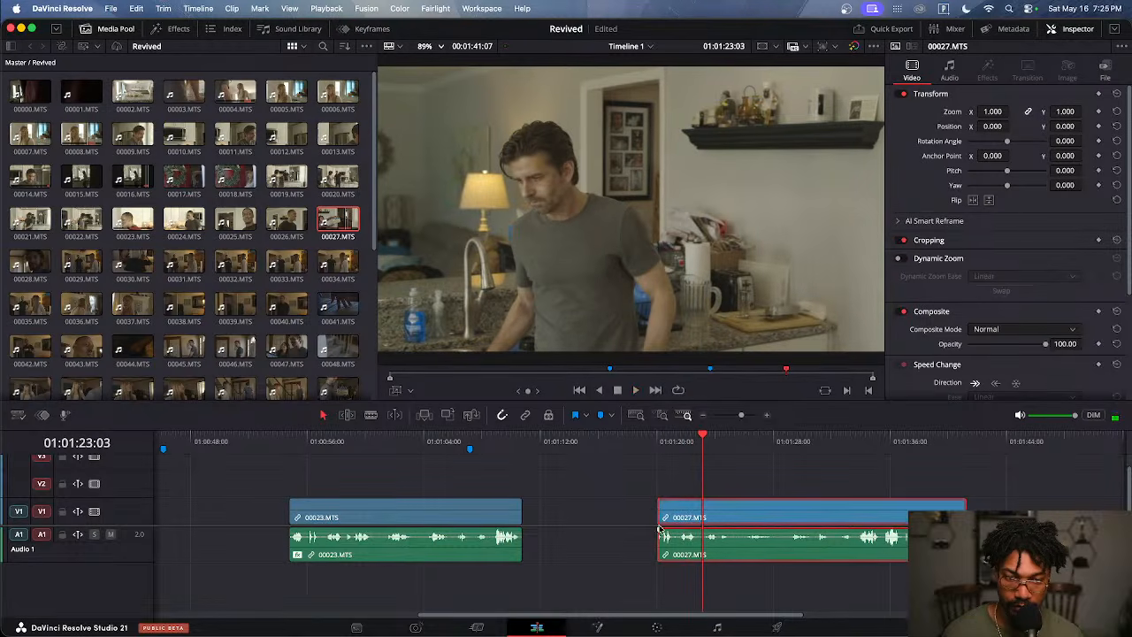
Extend the start of 00027.MTS back to about 01:01:18, and ripple-trim its start to the playhead at 01:01:21:12
drag(655, 515, 627, 492)
click(679, 498)
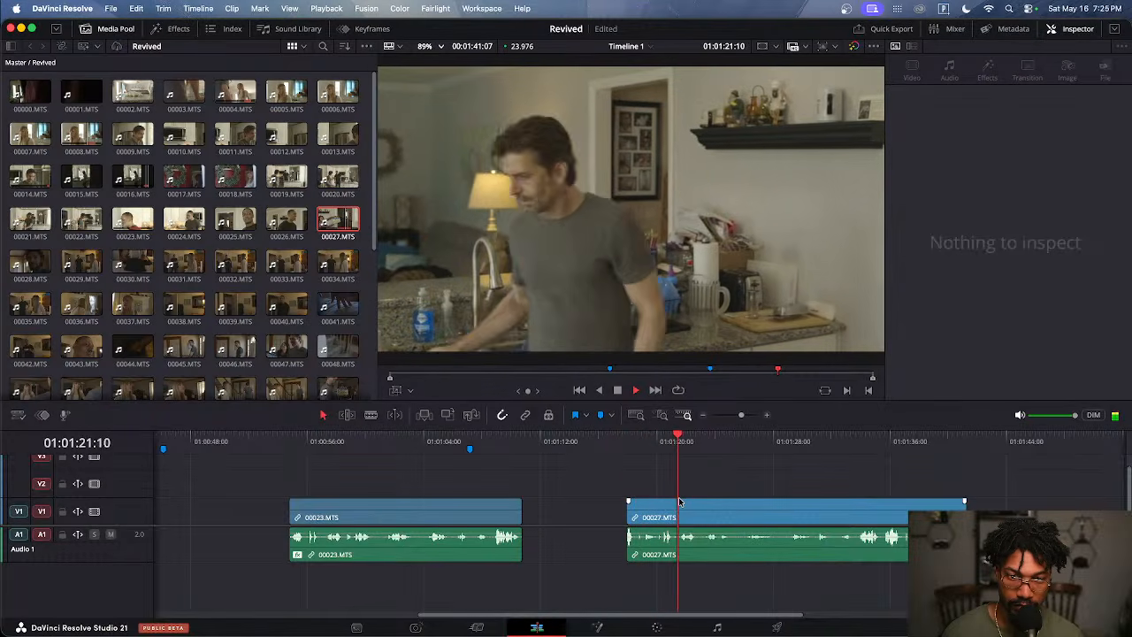
drag(680, 452, 679, 454)
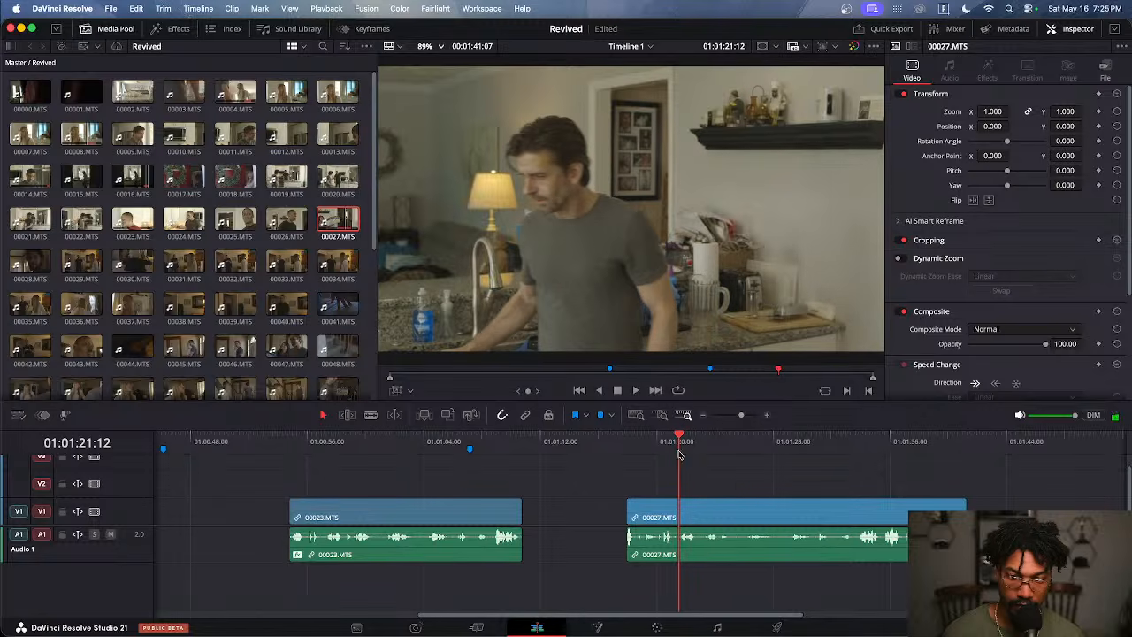
key(shift+super+bracketleft)
key(space)
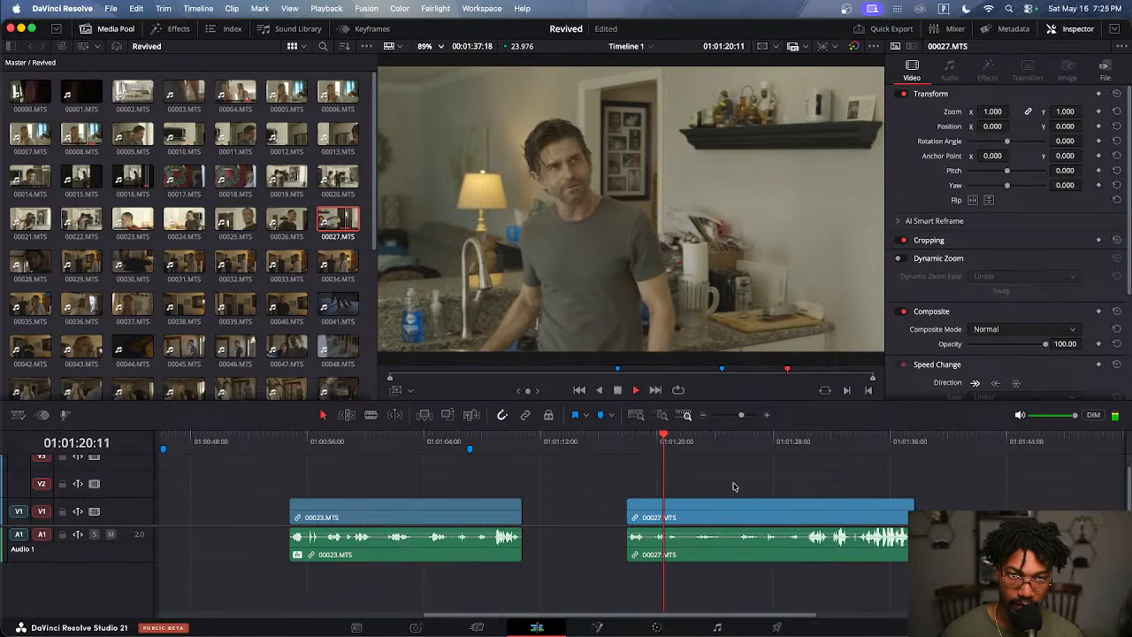
key(space)
Play the trimmed 00027.MTS on to 01:01:24:12
scroll(687, 504, down, 5)
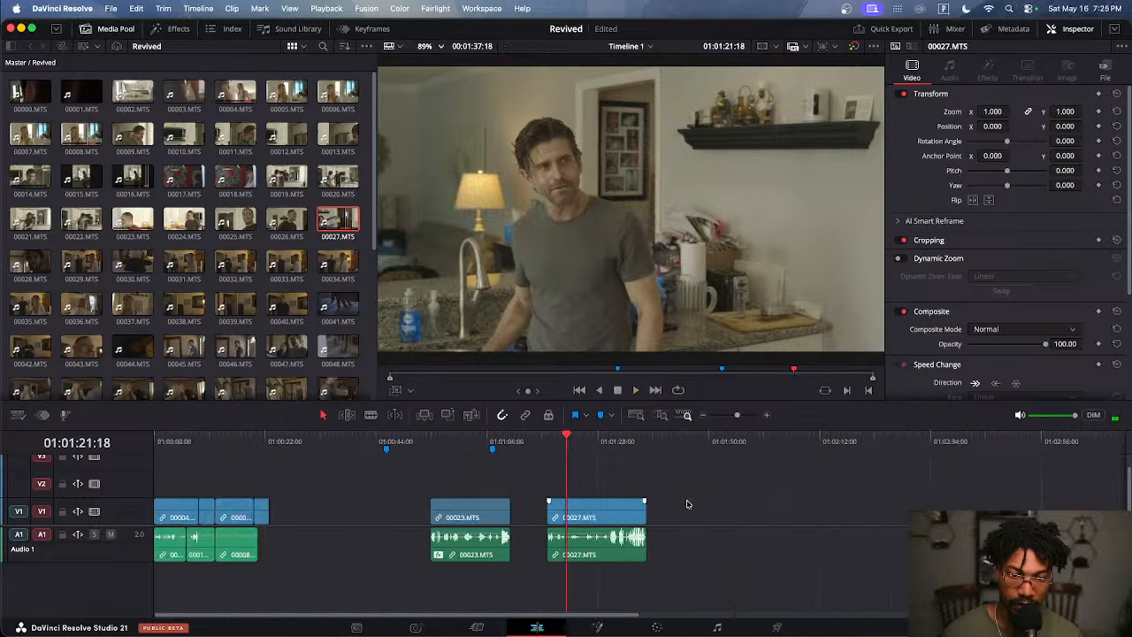
scroll(687, 504, up, 4)
scroll(664, 516, up, 3)
key(space)
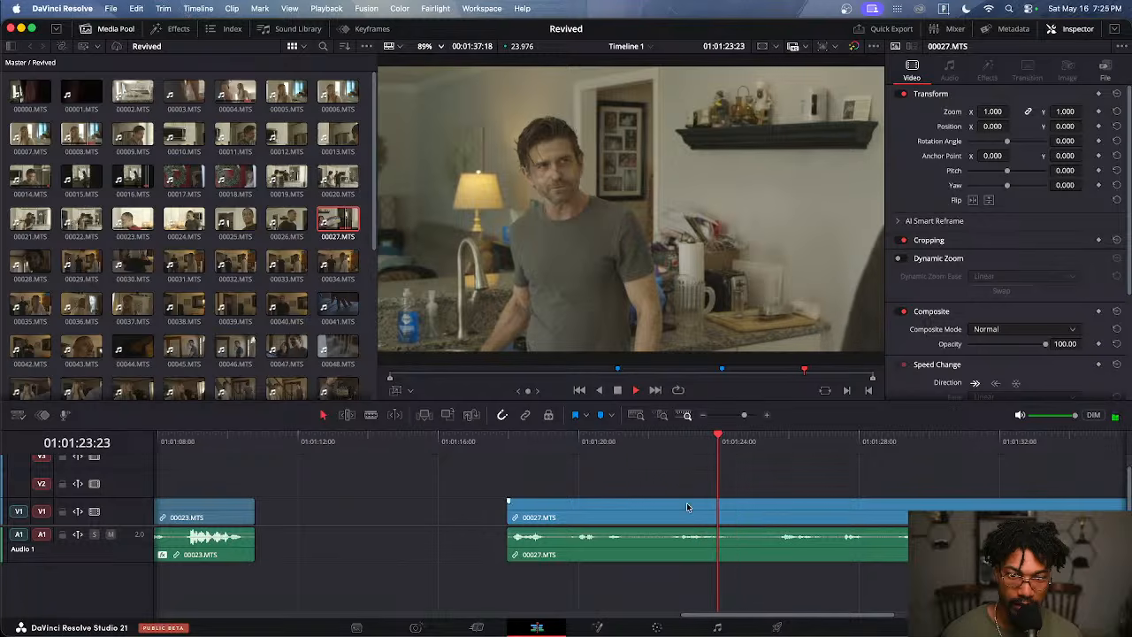
key(space)
Try to split the 00027.MTS video and audio at 01:01:25:00
scroll(704, 527, down, 2)
scroll(704, 527, down, 3)
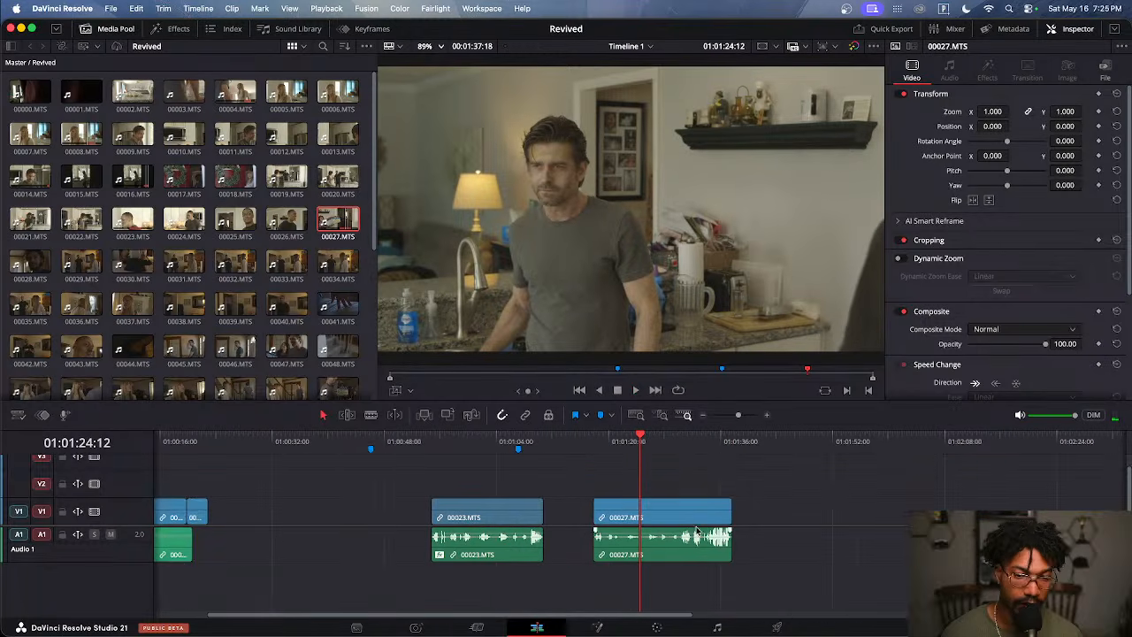
drag(640, 439, 697, 564)
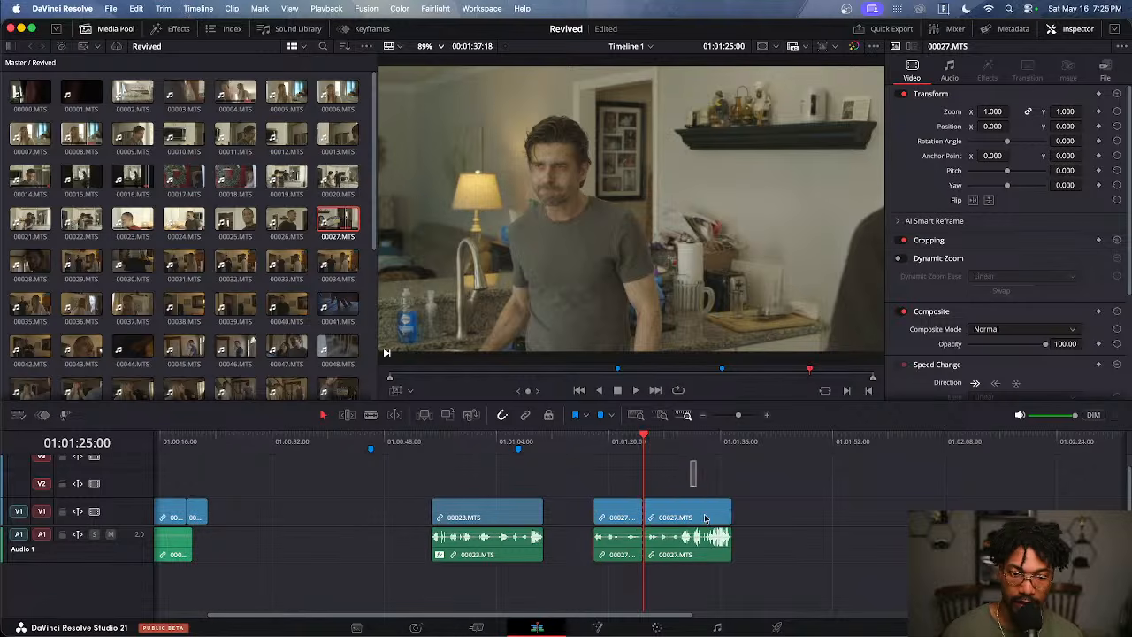
click(704, 517)
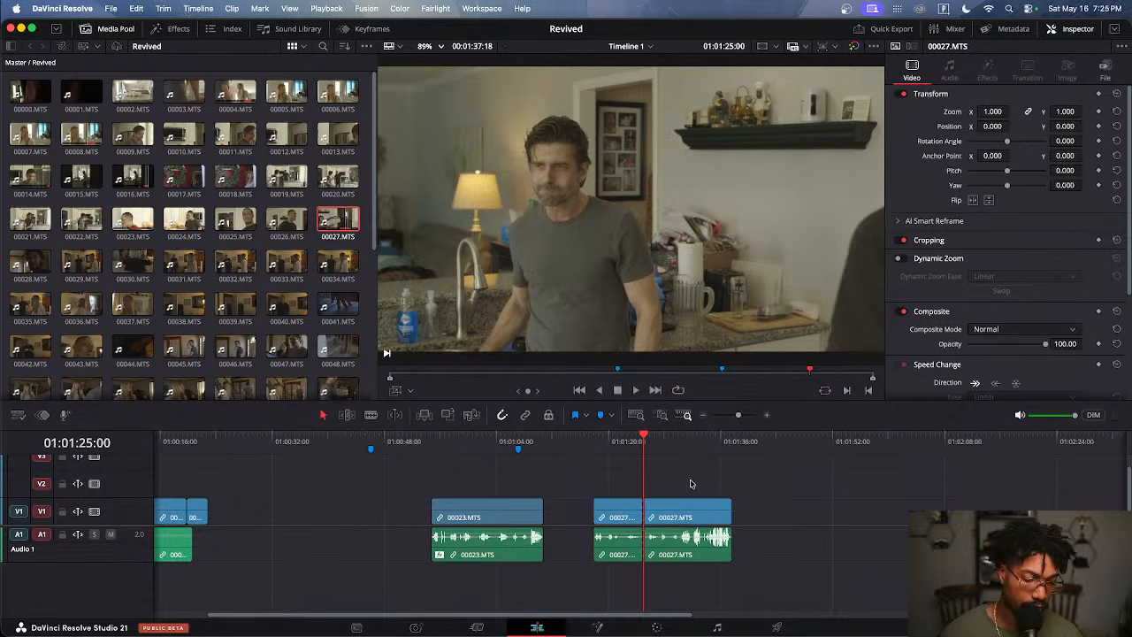
Set the clip color of the 00027.MTS video and audio to Orange
drag(768, 506, 693, 550)
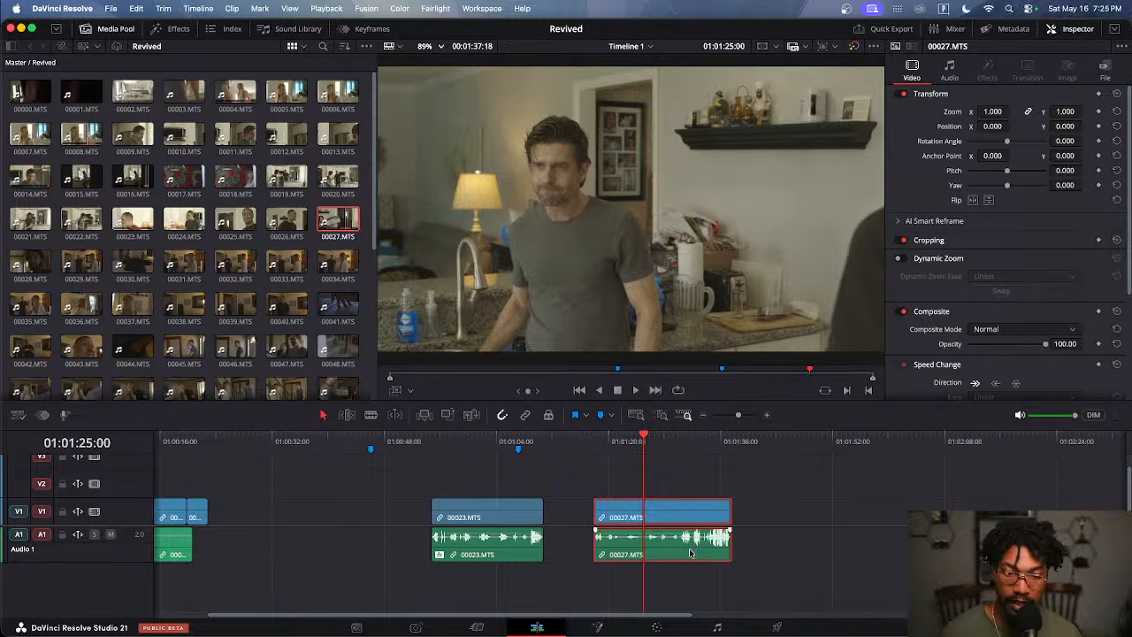
right_click(691, 553)
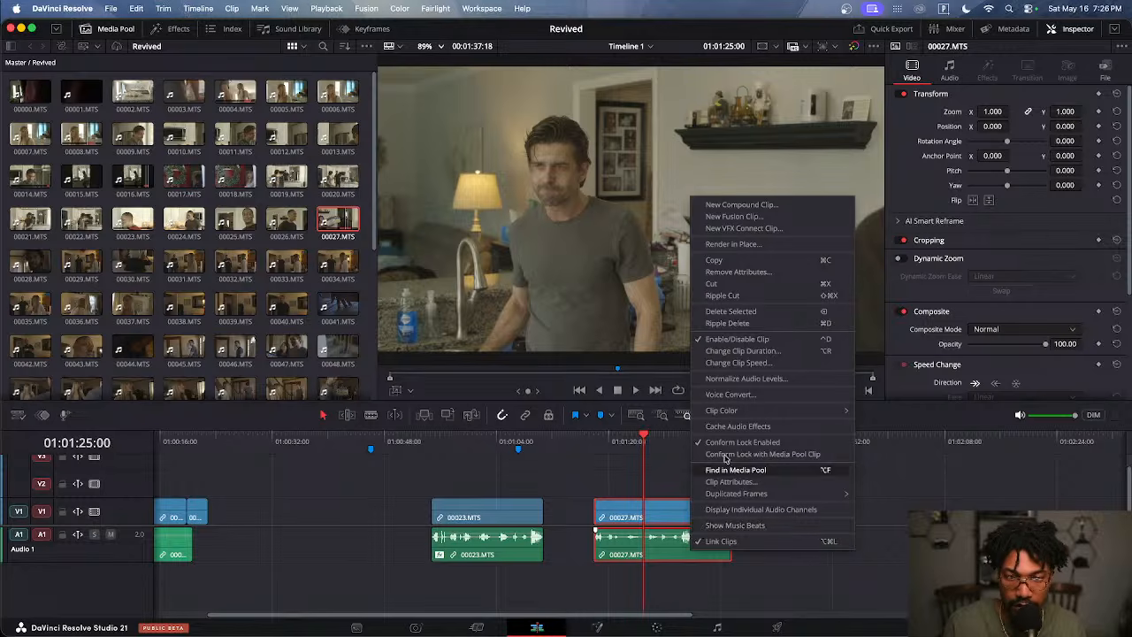
mouse_move(734, 416)
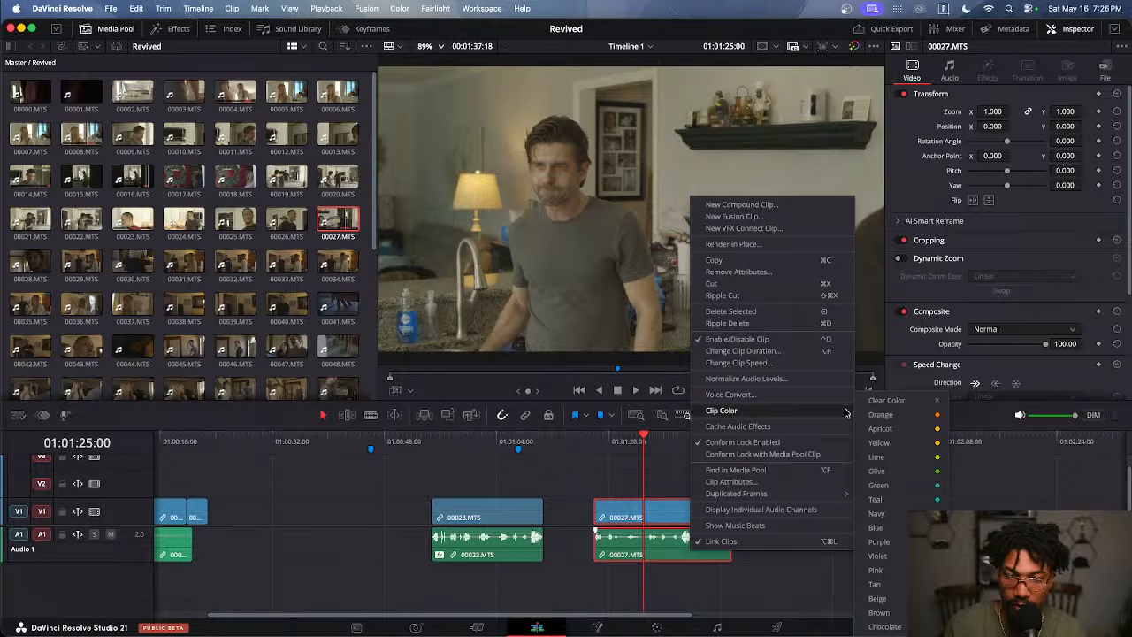
click(889, 416)
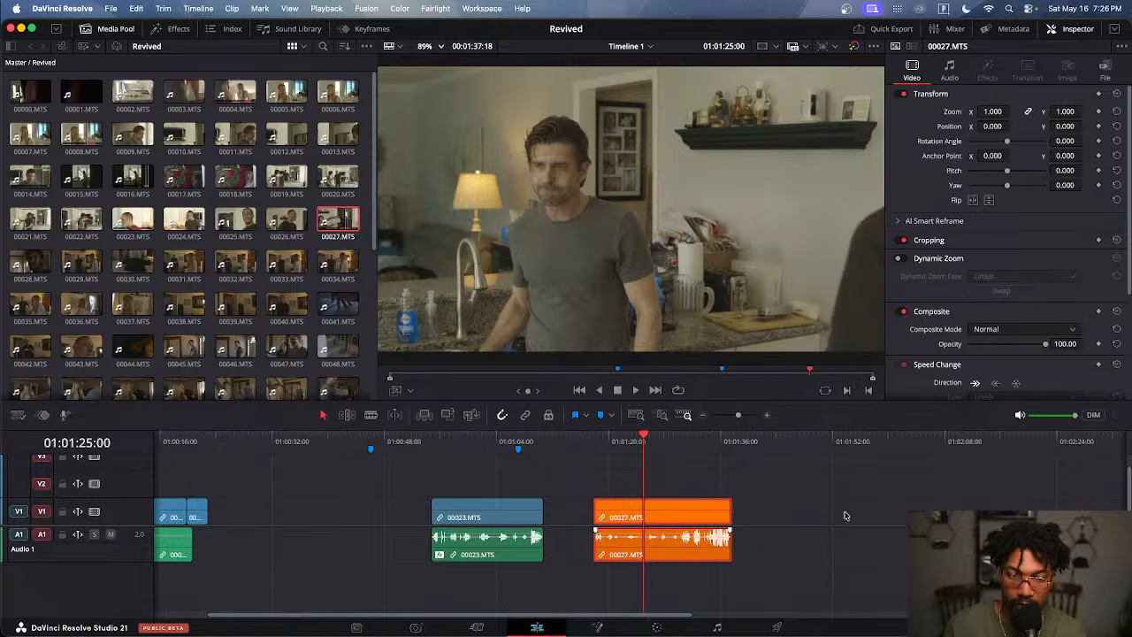
Set the clip color of the 00023.MTS video and audio to Teal
click(450, 445)
drag(421, 485, 494, 582)
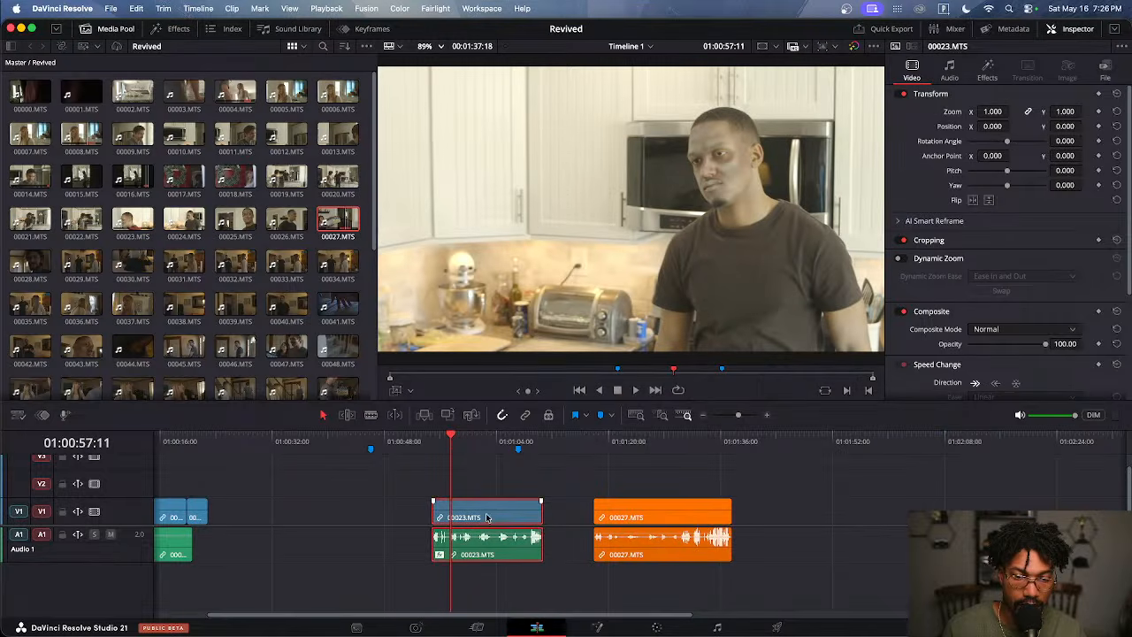
right_click(486, 513)
mouse_move(567, 331)
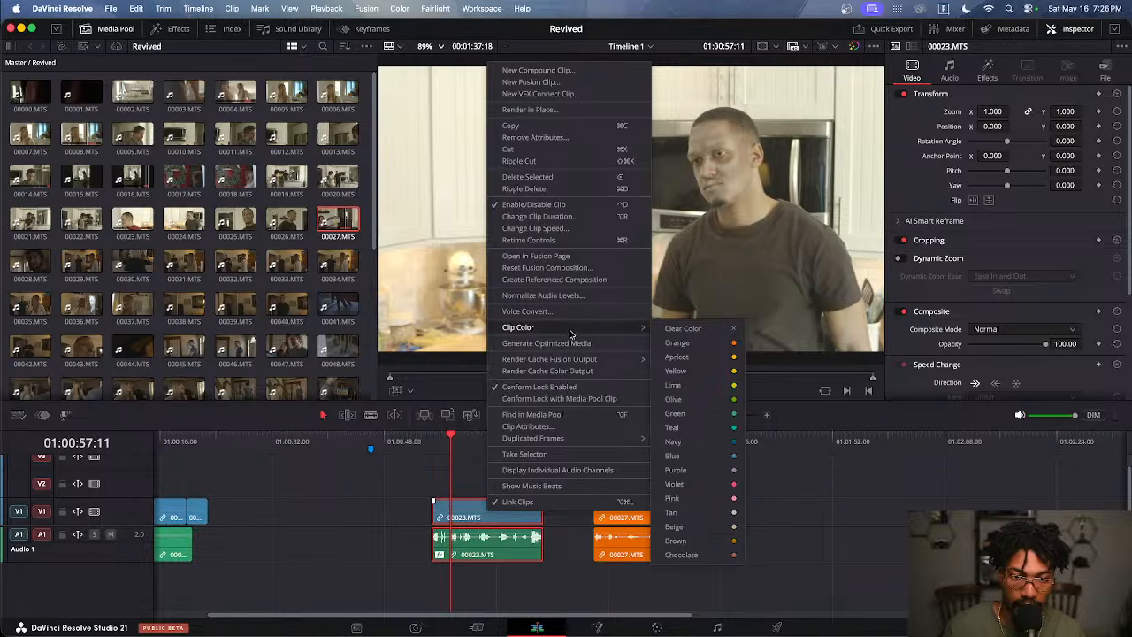
click(694, 427)
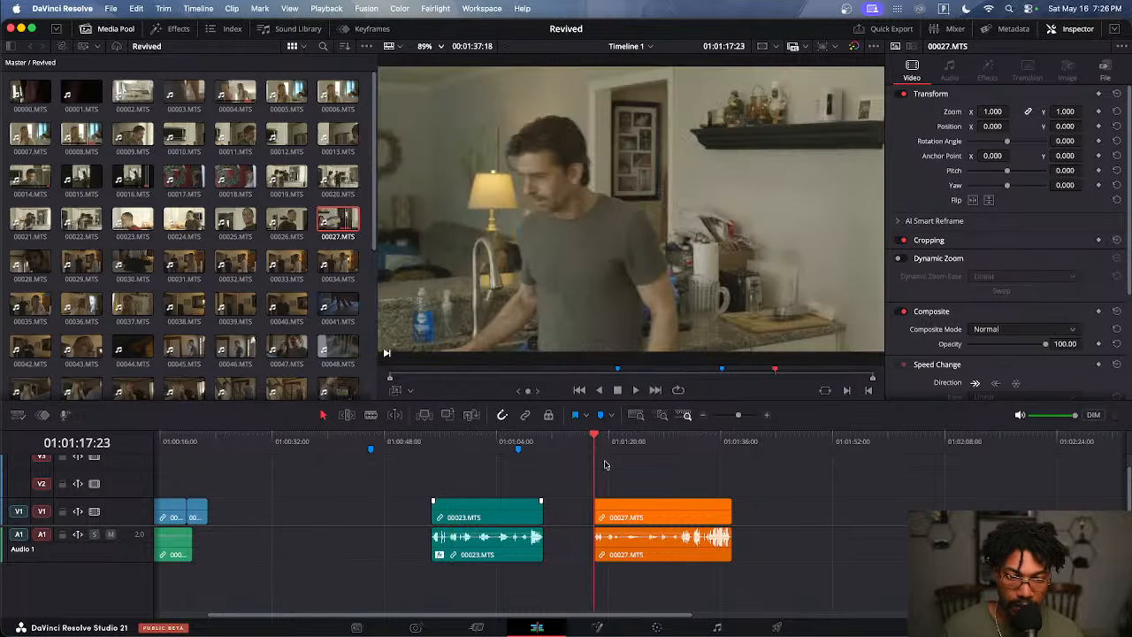
Play 00027.MTS from 01:01:17:23 to 01:01:19:19 and show the audio Mixer
key(space)
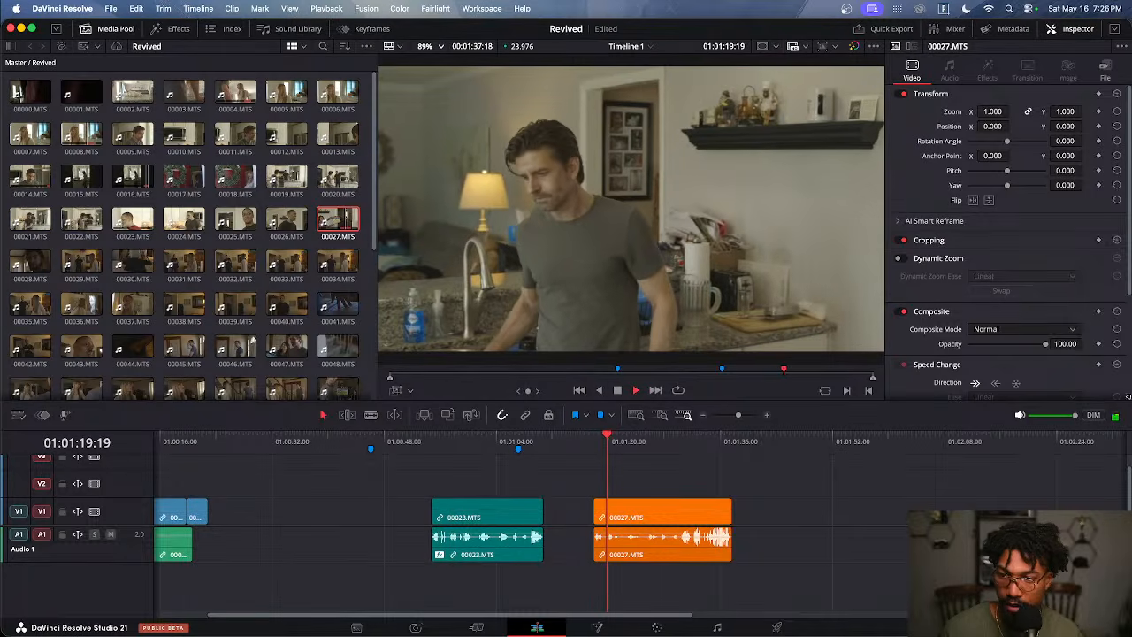
click(951, 31)
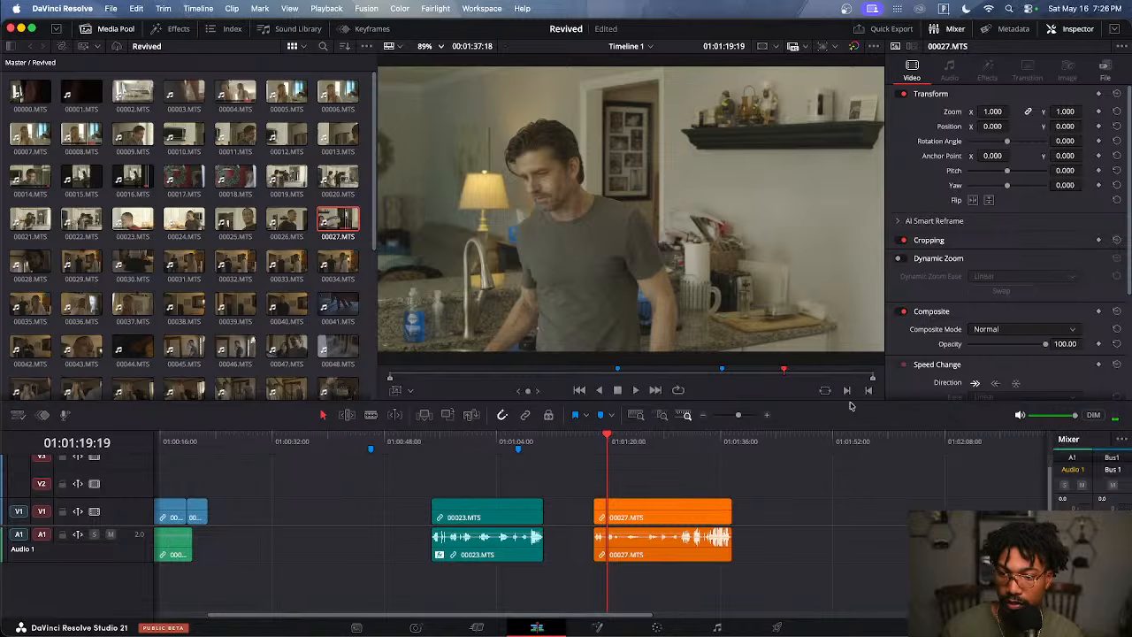
Play on to 01:01:24:17, split 00027.MTS there and move its second part to start at about 01:01:43
key(space)
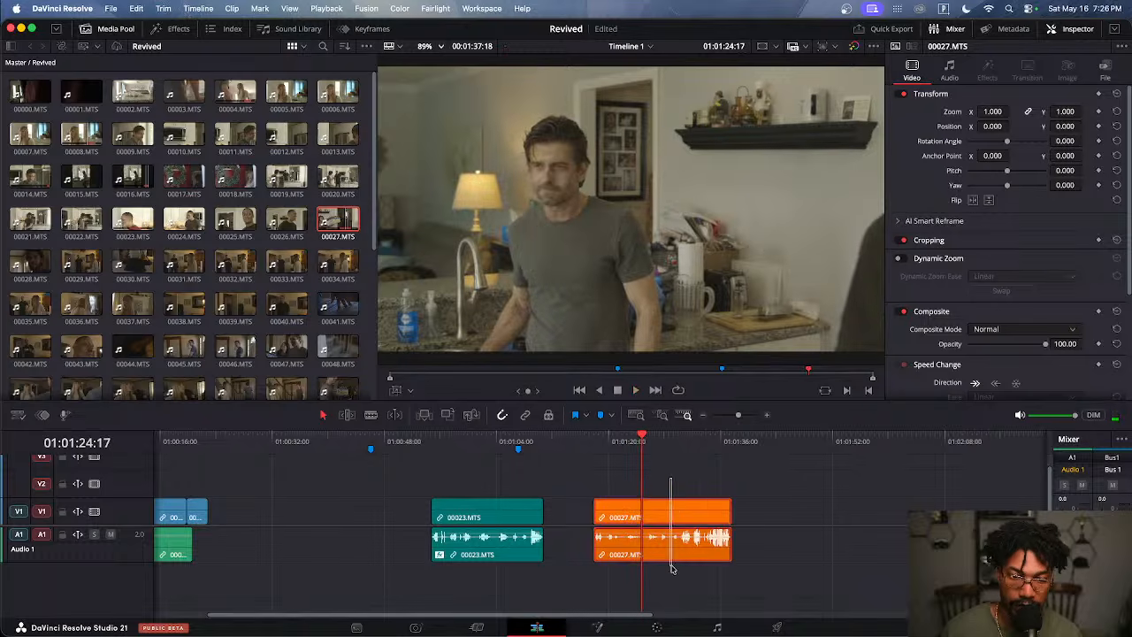
drag(689, 528, 815, 550)
Play 00023.MTS from its start to 01:01:00:15 to find the next dialogue cut point
key(space)
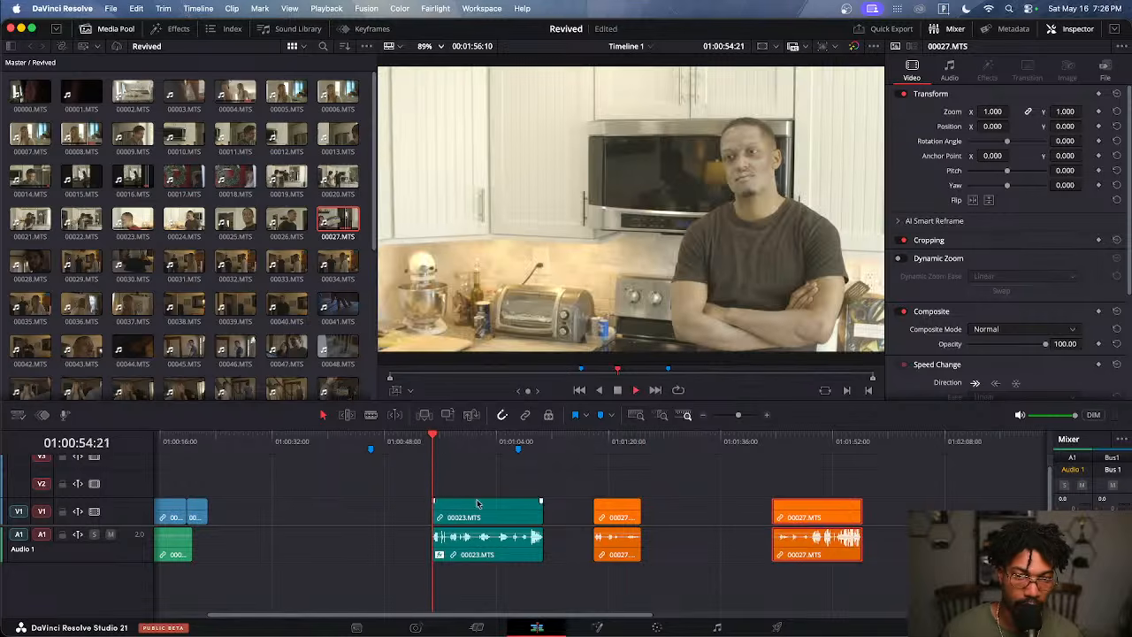
key(super+equal)
key(super+equal)
key(super+equal)
key(super+equal)
key(super+minus)
key(super+minus)
key(super+minus)
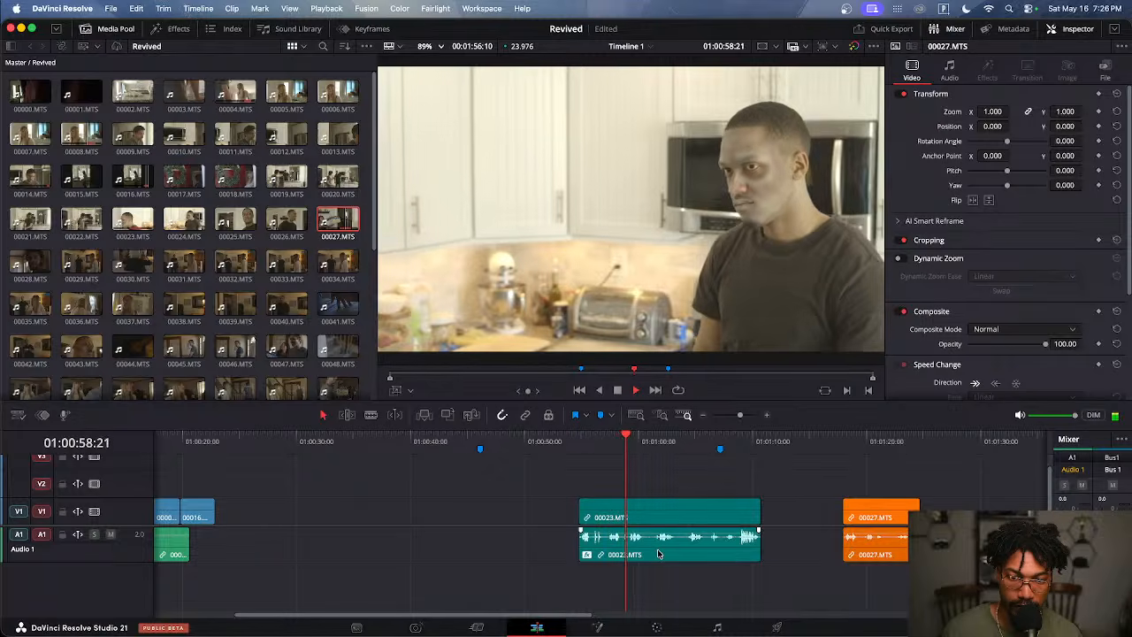
key(space)
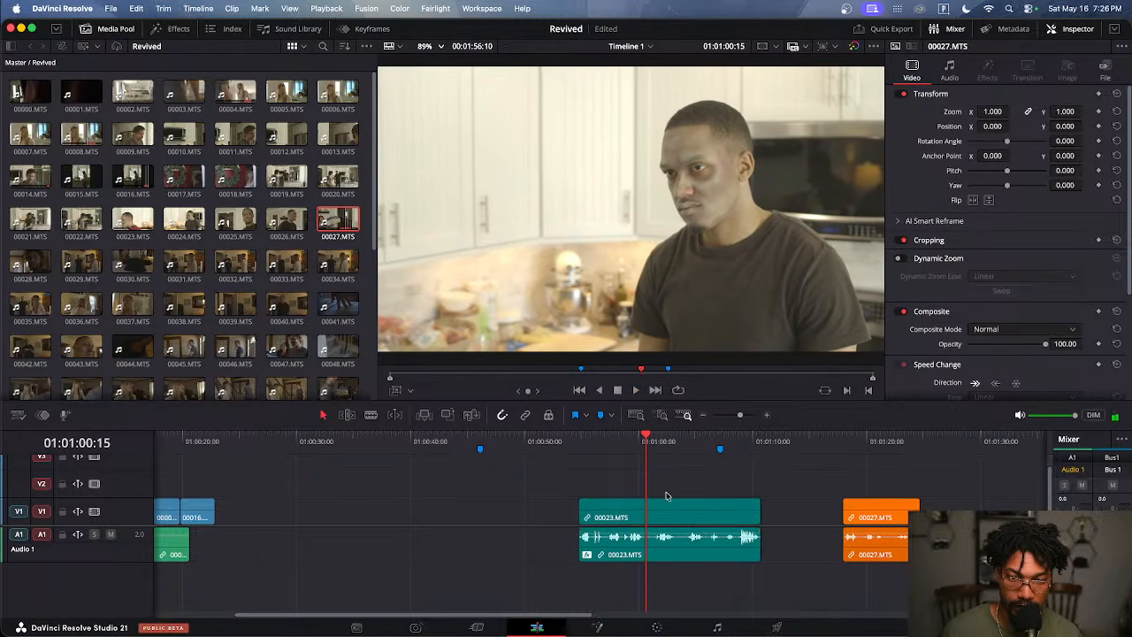
Cut 00023.MTS at 01:01:00:15, remove the part before it and move the rest directly after the first 00027.MTS piece
click(670, 543)
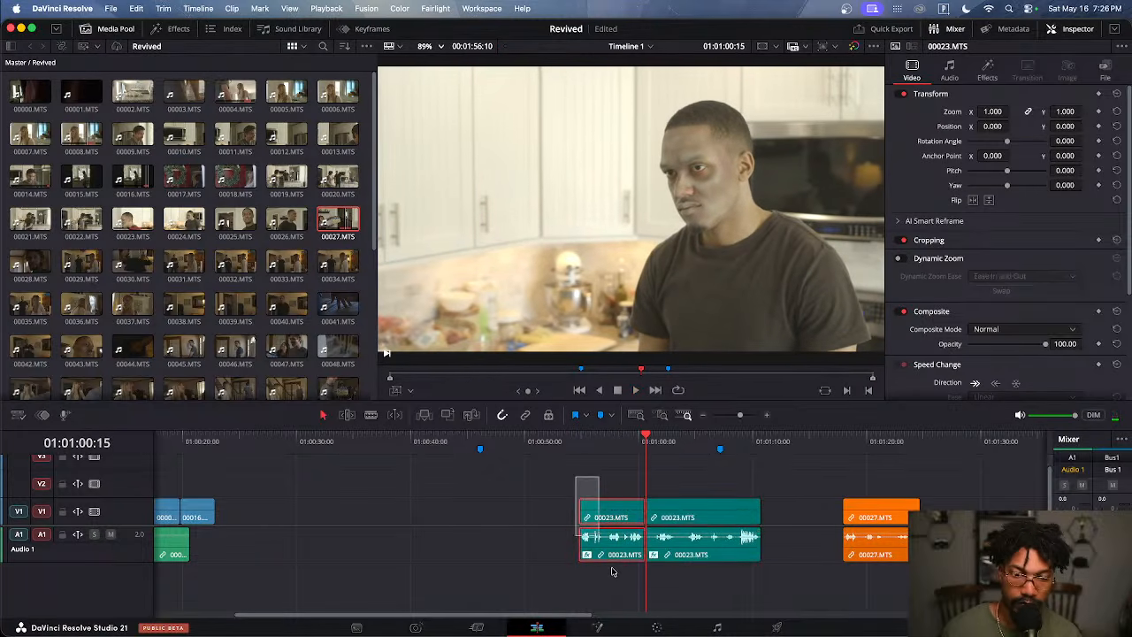
key(BackSpace)
scroll(608, 566, right, 5)
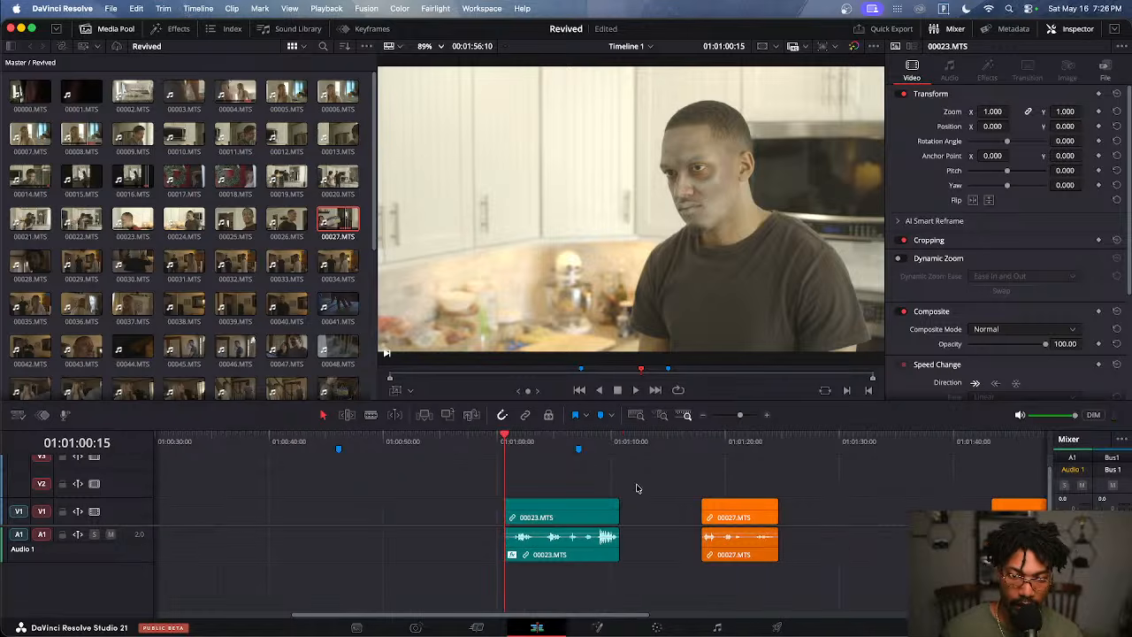
drag(561, 518, 833, 522)
scroll(785, 489, down, 4)
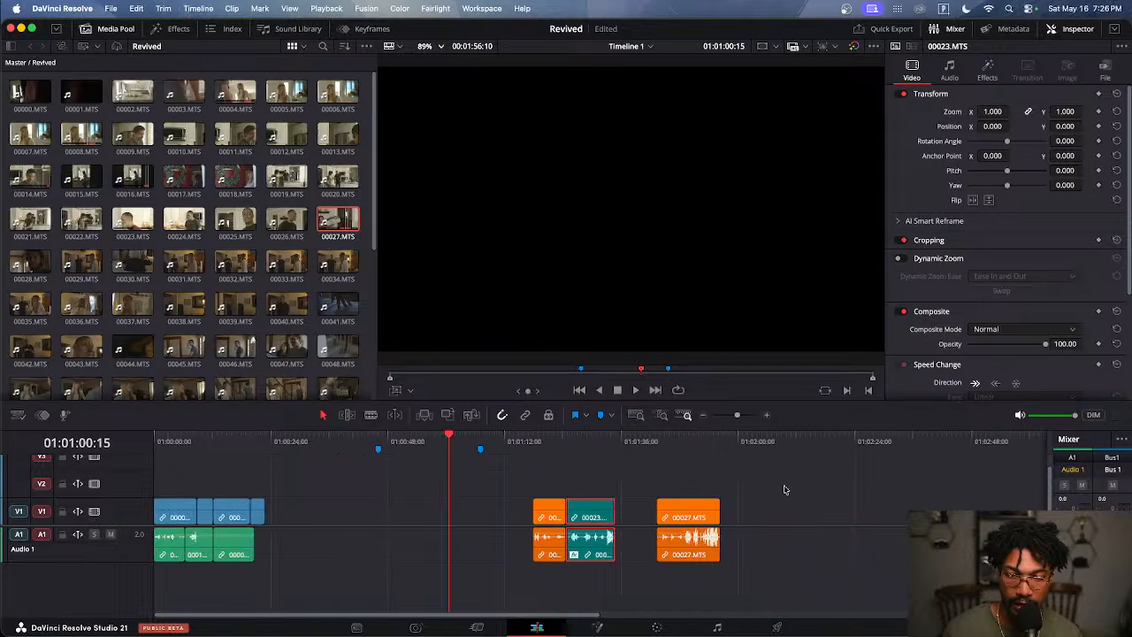
scroll(783, 490, up, 3)
scroll(773, 493, right, 5)
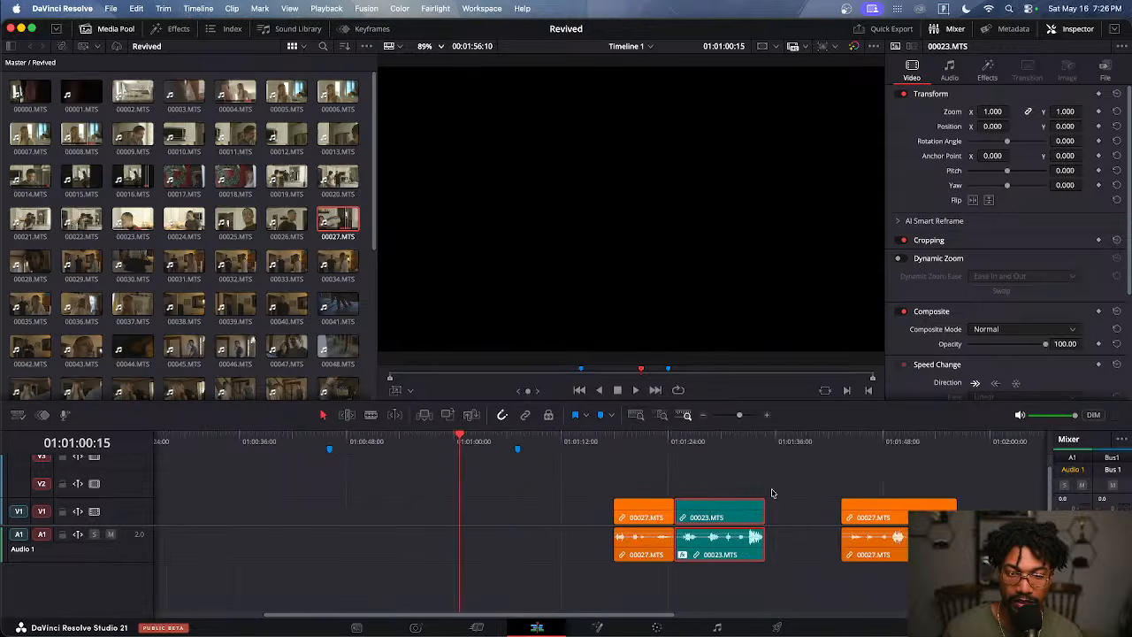
click(704, 486)
Play the first 00027.MTS piece through its cut to 00023.MTS, then replay its opening and stop at 01:01:20:17
click(643, 442)
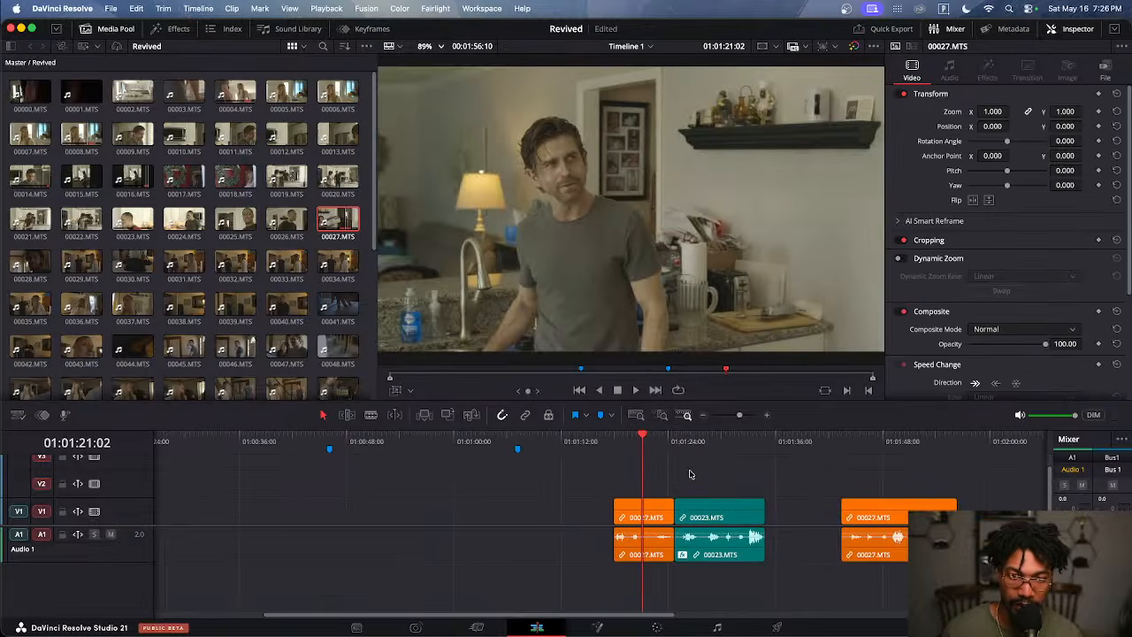
key(space)
scroll(679, 480, up, 3)
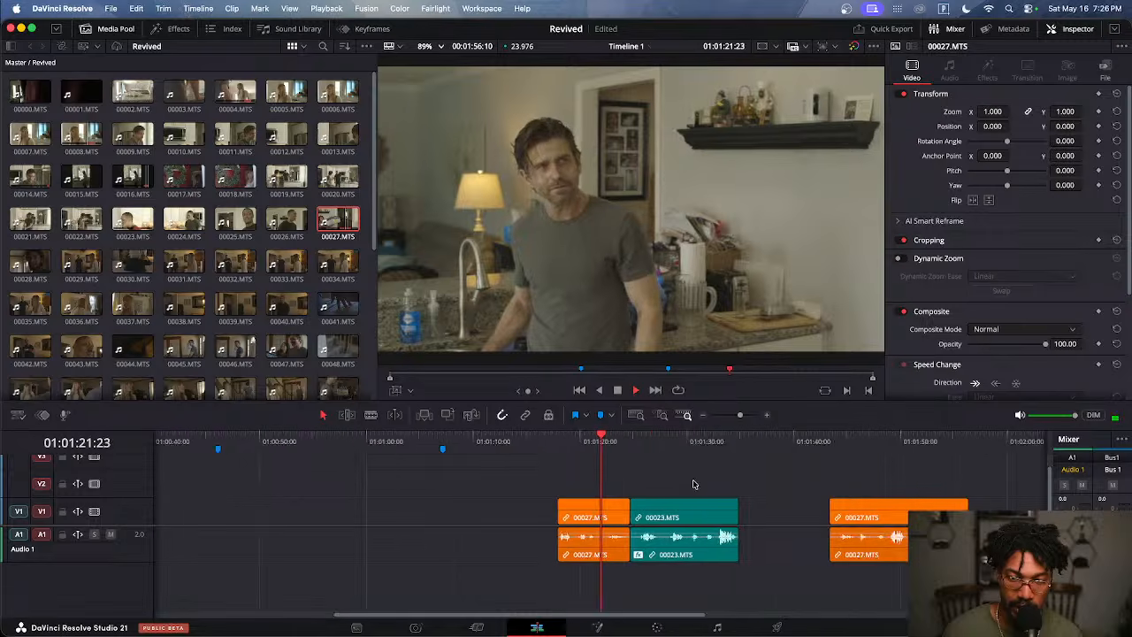
click(428, 446)
key(space)
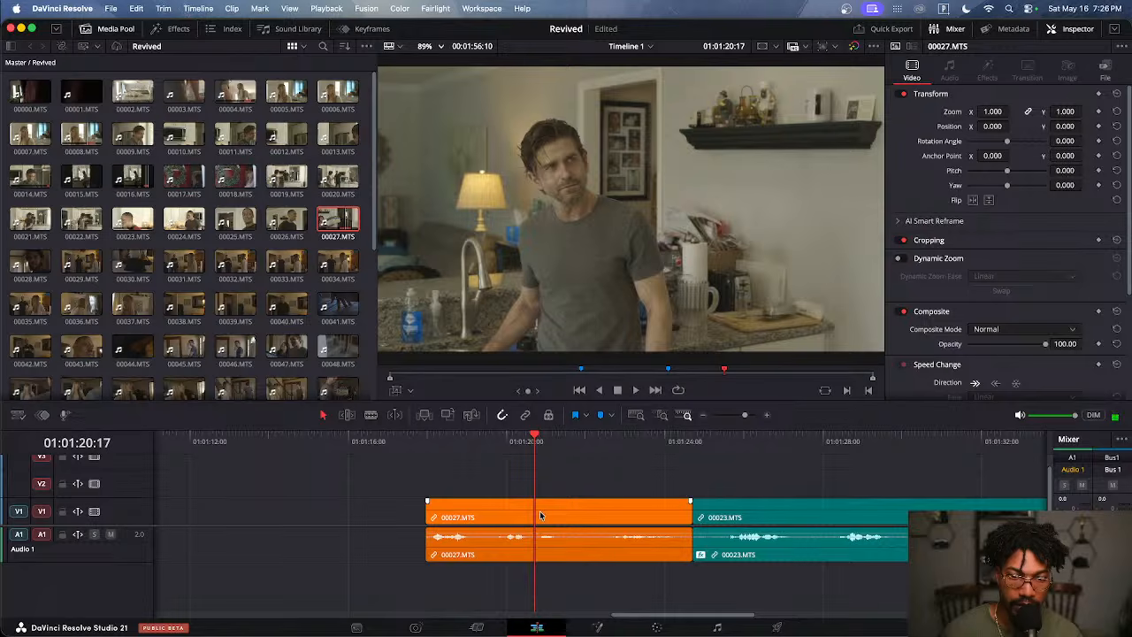
key(space)
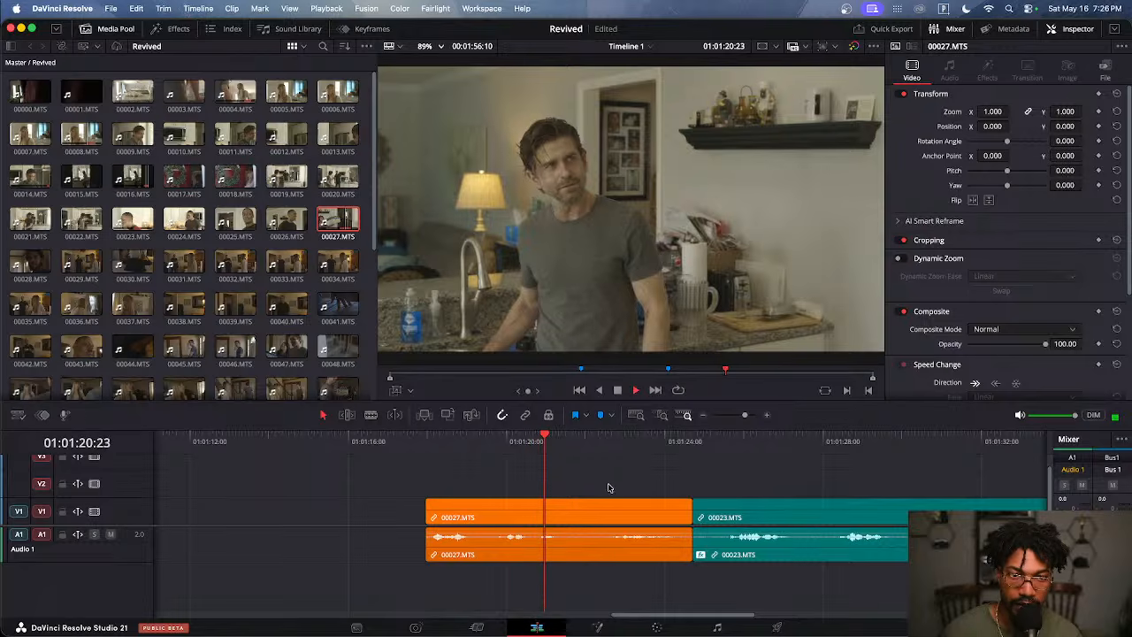
click(526, 446)
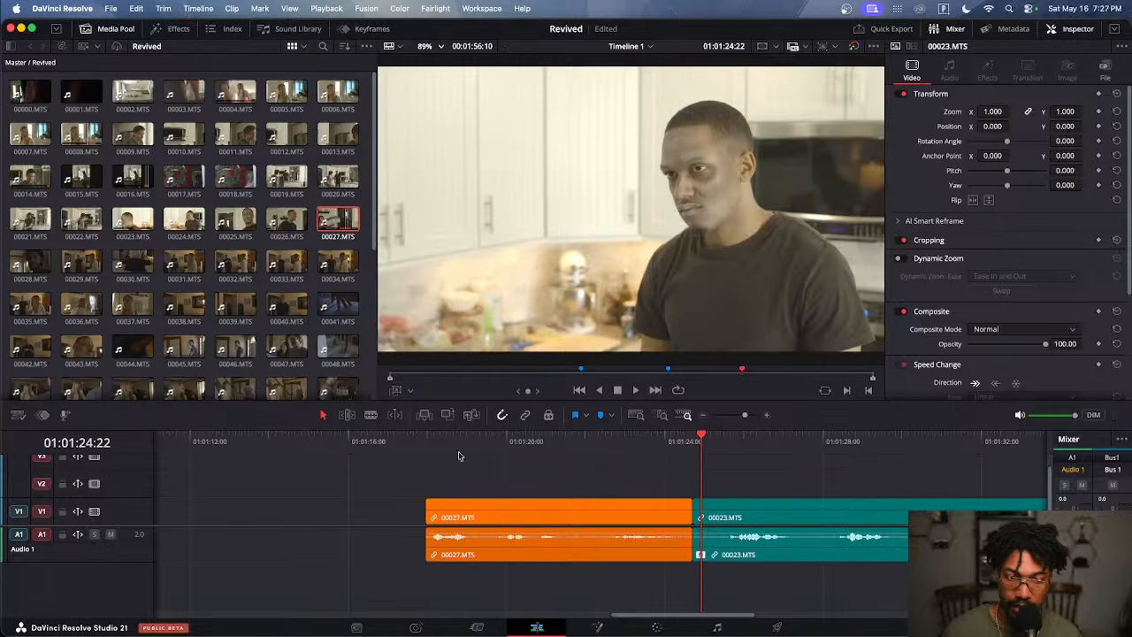
key(space)
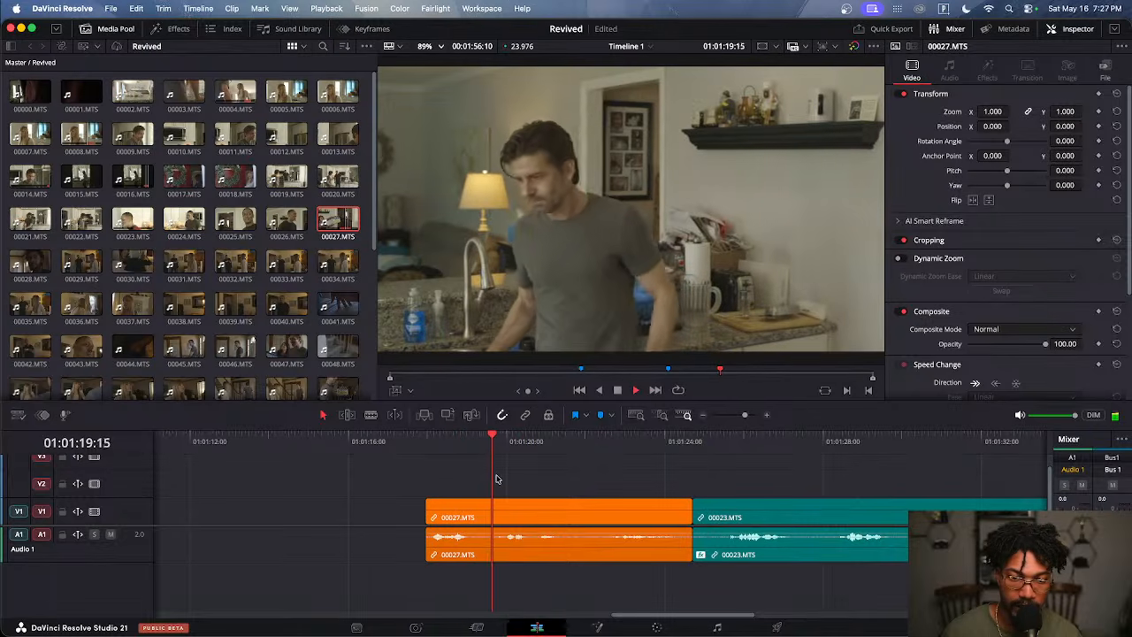
key(space)
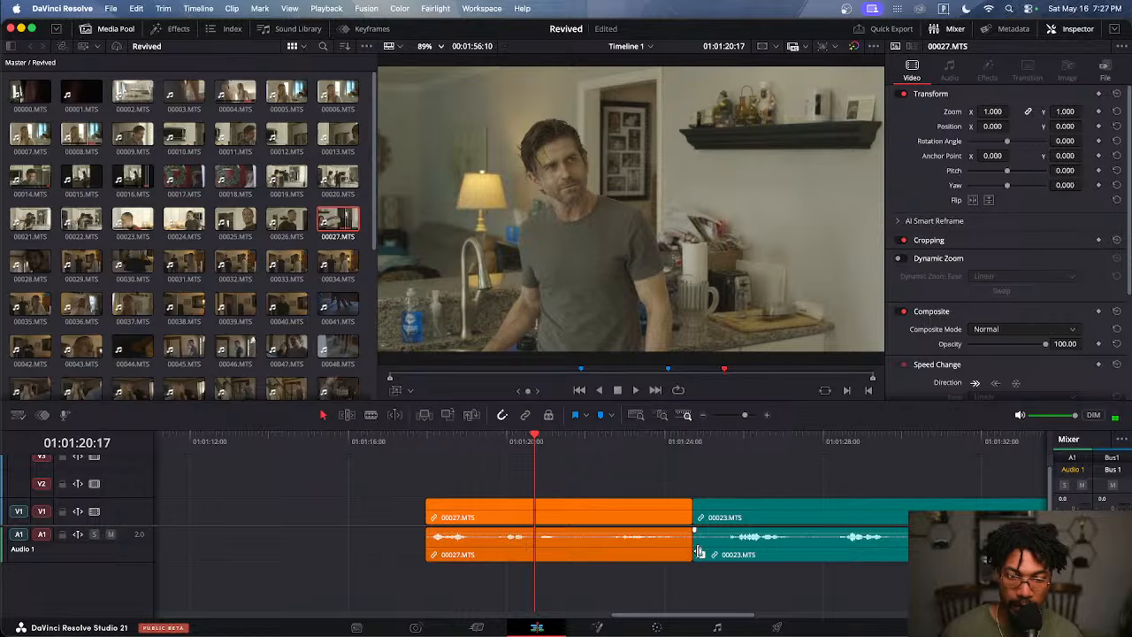
Select only the audio part of the 00023.MTS clip that follows the first 00027.MTS piece, independently of its video
mouse_move(698, 551)
mouse_down()
mouse_move(758, 549)
mouse_move(702, 555)
mouse_up()
click(756, 560)
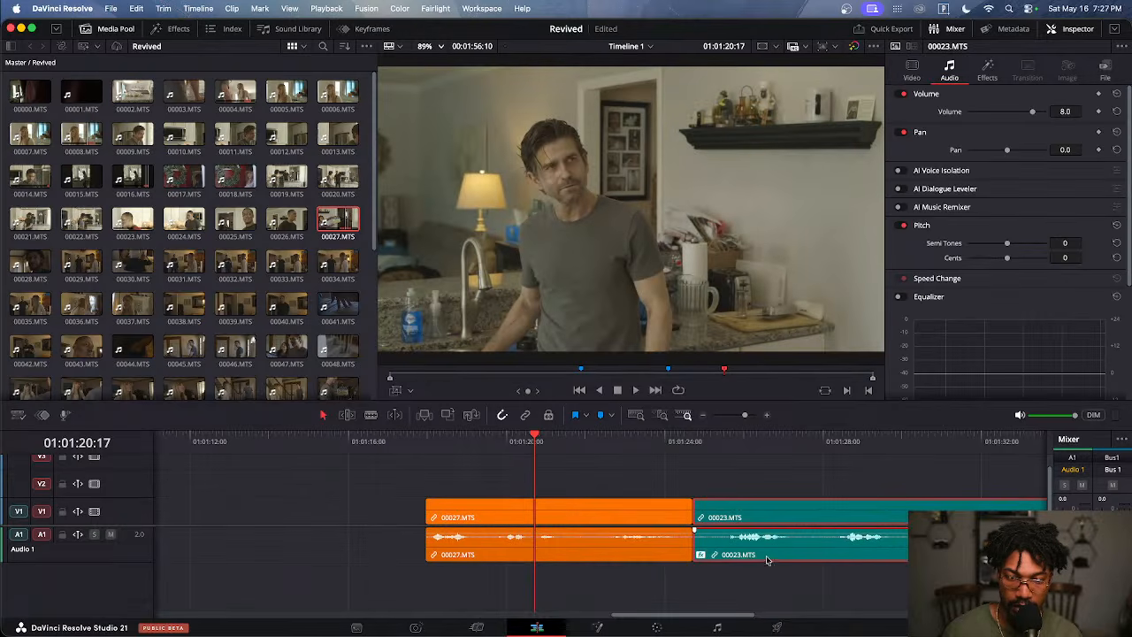
click(776, 556)
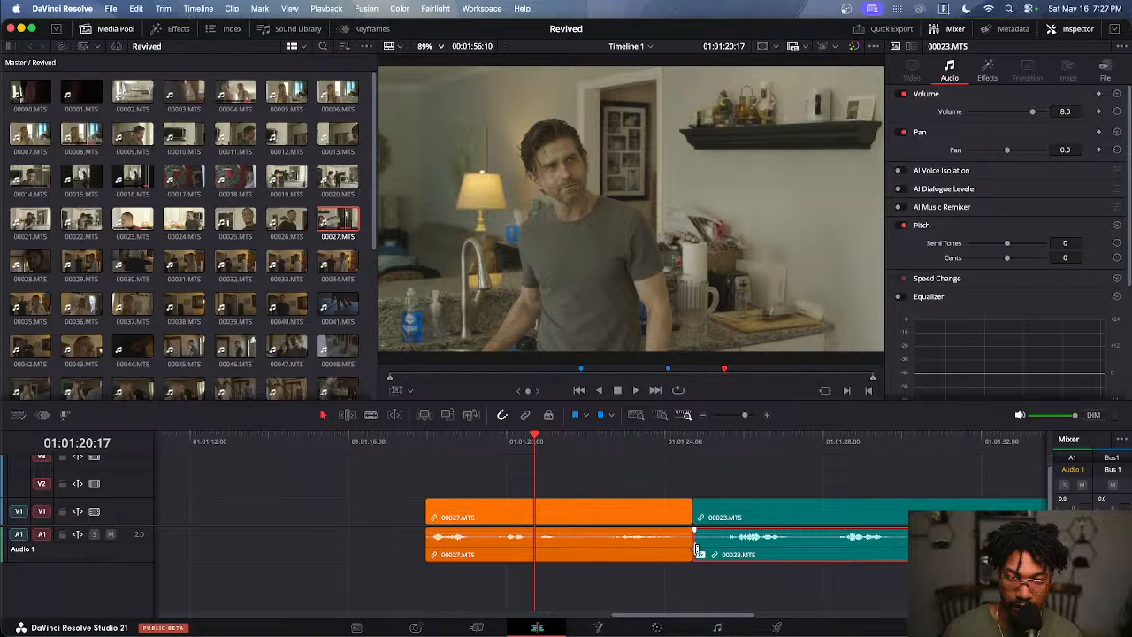
Trim the start of 00023.MTS's audio and butt its video against 00027.MTS at 01:01:20:17, leaving 00027.MTS's audio running underneath
drag(697, 550, 864, 542)
click(795, 562)
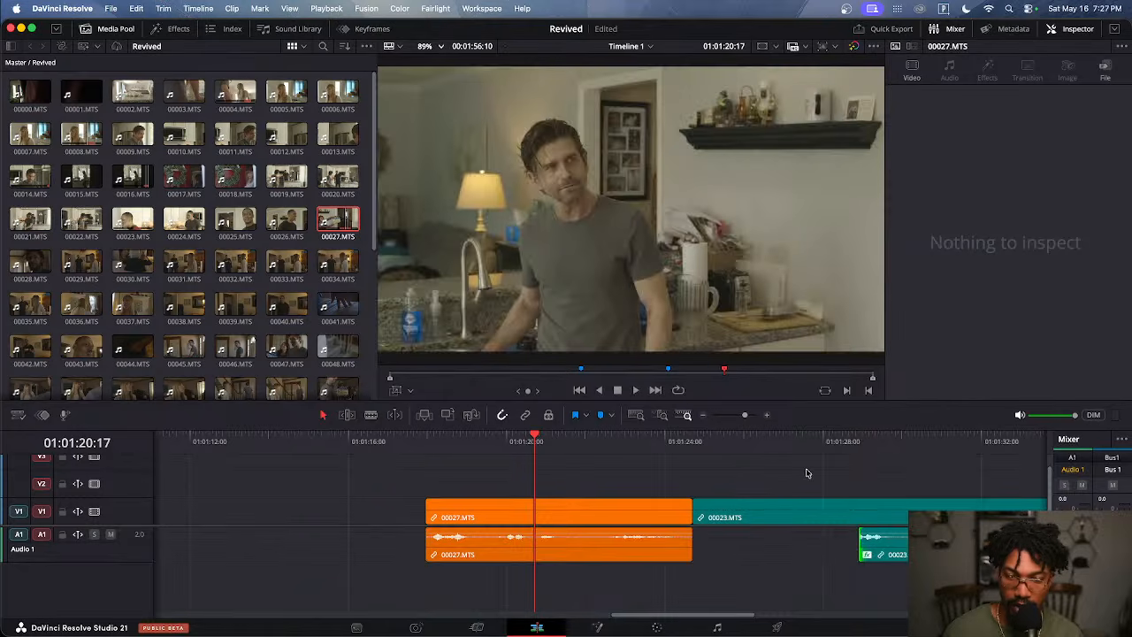
drag(807, 473, 696, 550)
scroll(675, 579, down, 2)
scroll(675, 581, up, 1)
scroll(674, 580, up, 2)
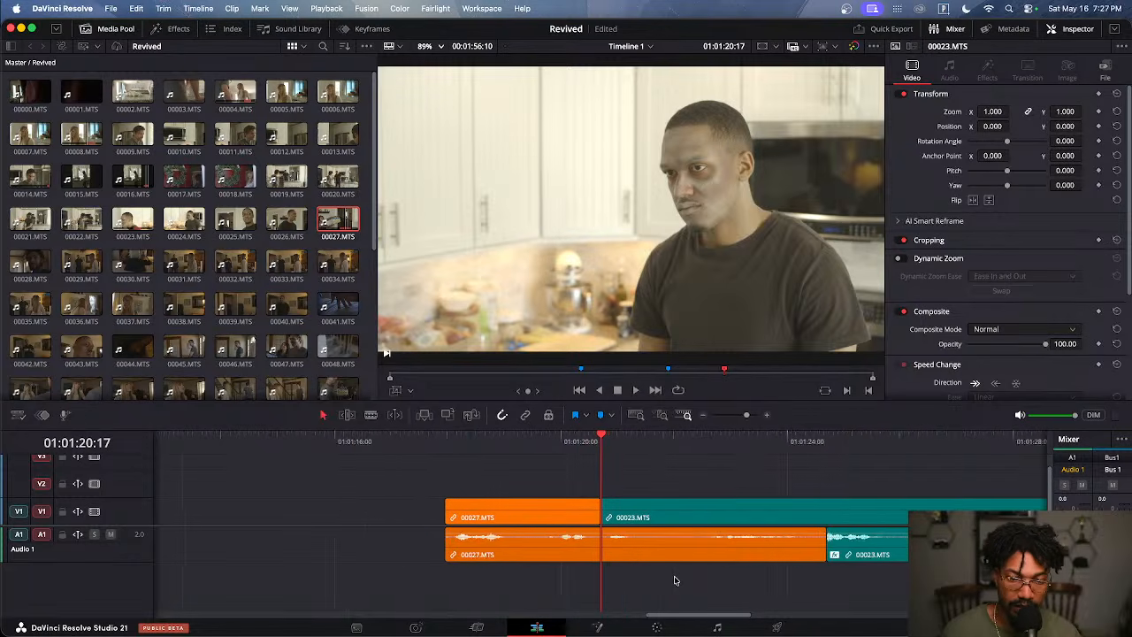
scroll(675, 580, down, 1)
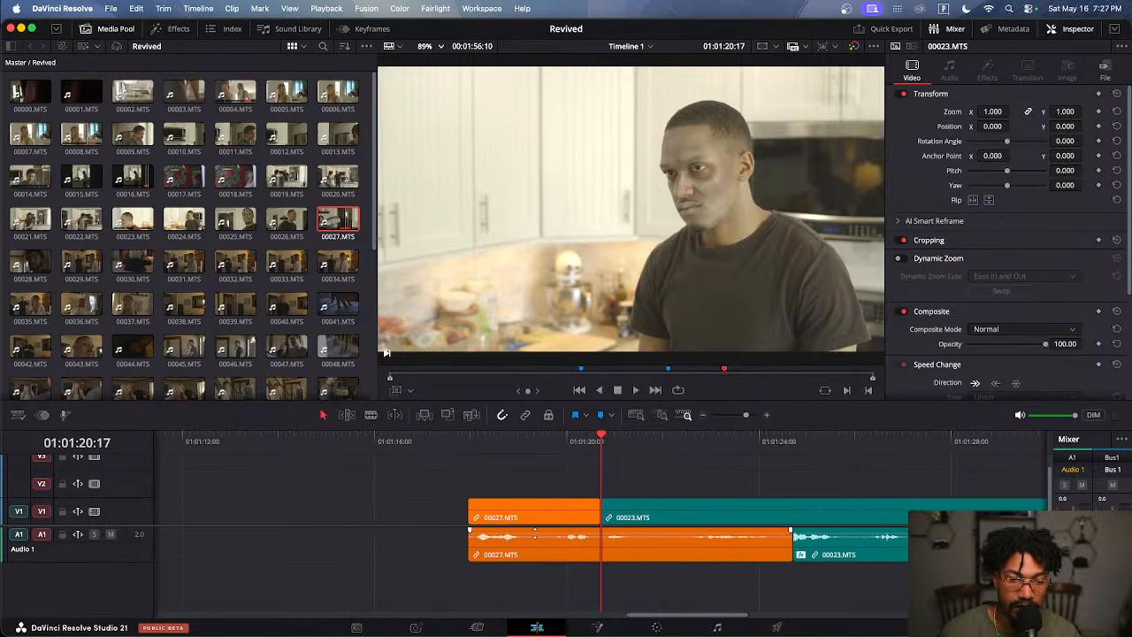
Enlarge the timeline area and increase the Video 1 and Audio 1 track heights for larger thumbnails and waveforms
scroll(506, 491, up, 5)
scroll(508, 493, down, 1)
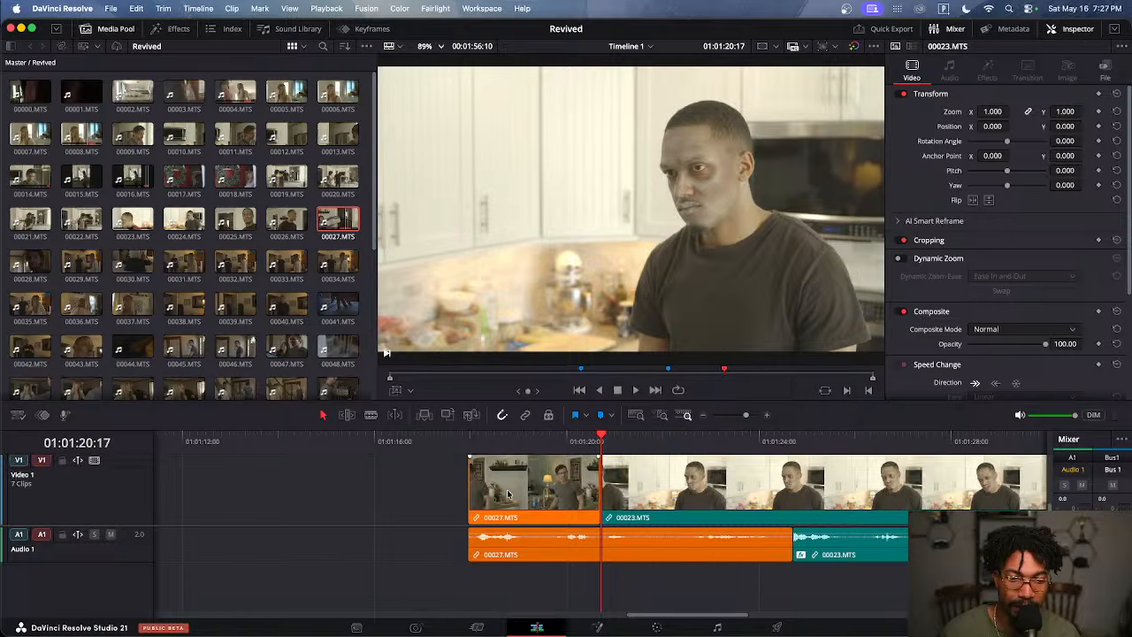
scroll(506, 493, down, 1)
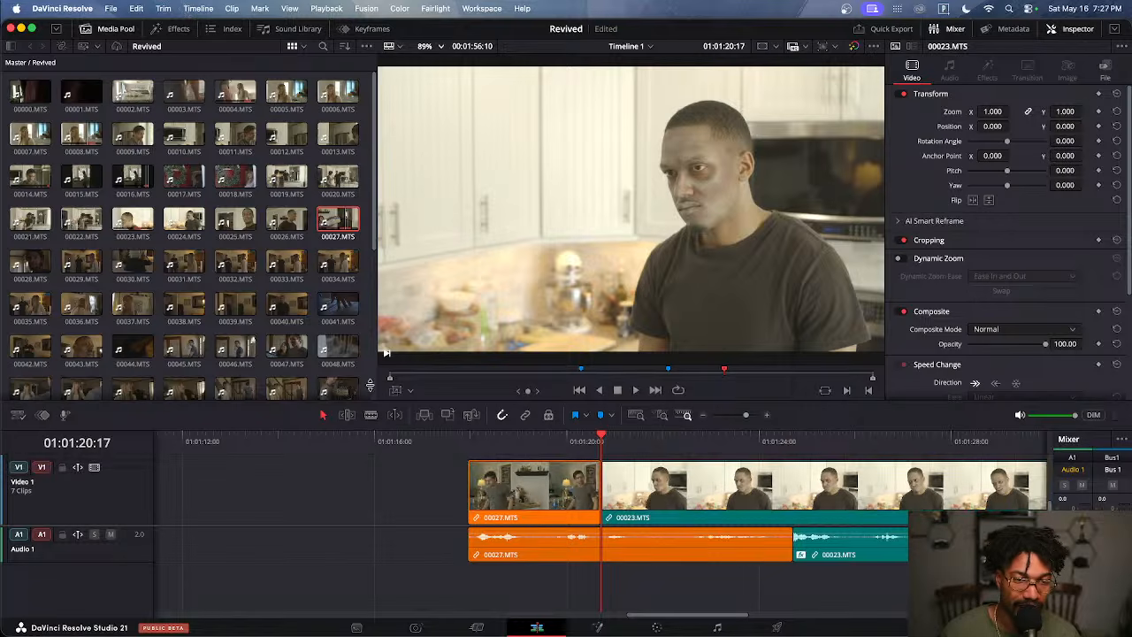
drag(369, 385, 412, 281)
scroll(349, 502, up, 4)
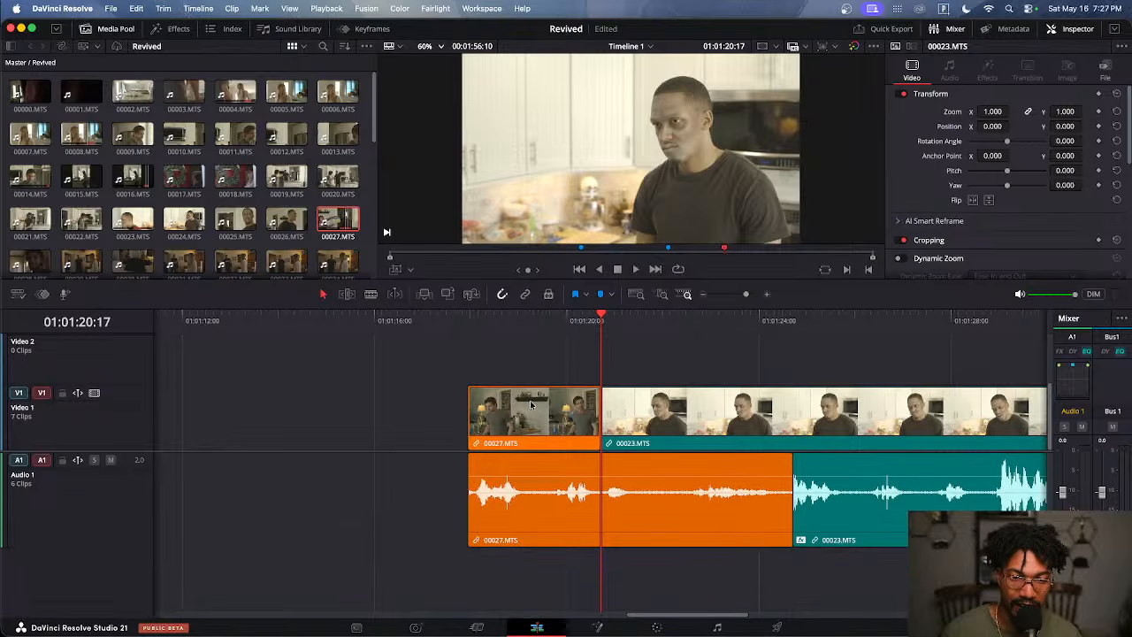
scroll(528, 386, up, 2)
scroll(528, 387, down, 3)
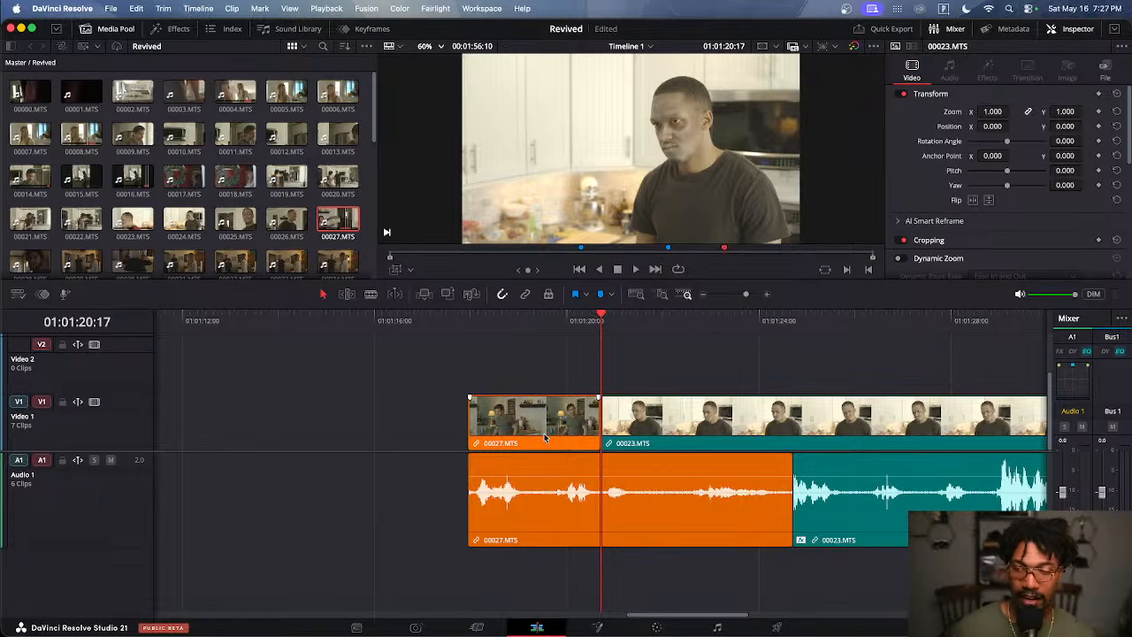
scroll(520, 498, down, 4)
scroll(520, 498, up, 4)
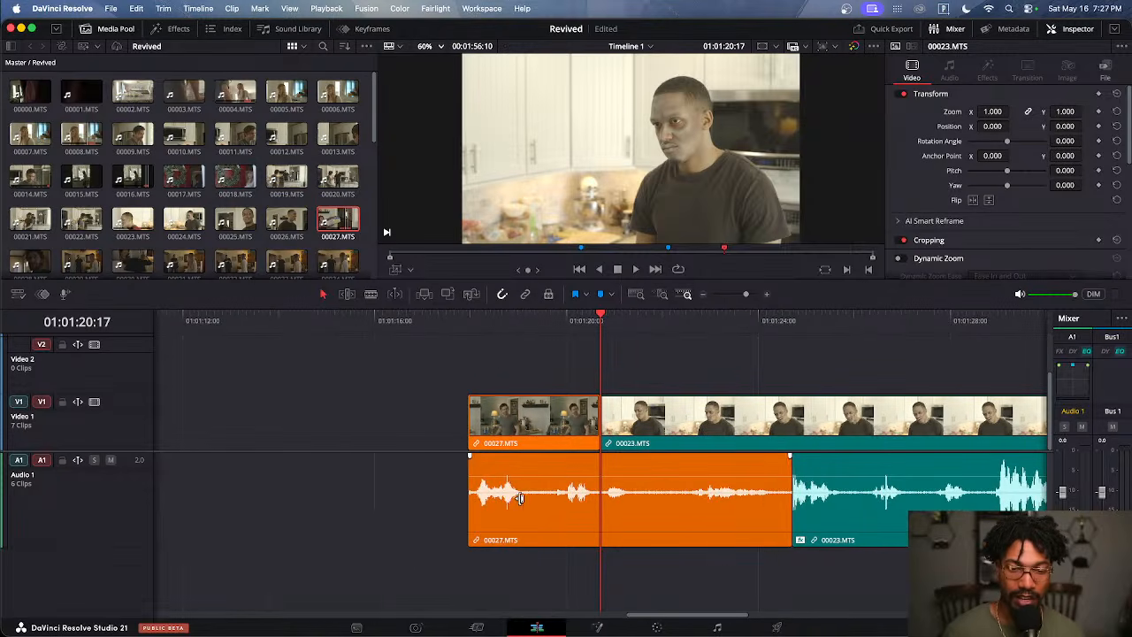
Play through the cut and roll the audio edit between 00027.MTS and 00023.MTS about one second later
drag(446, 317, 443, 426)
key(space)
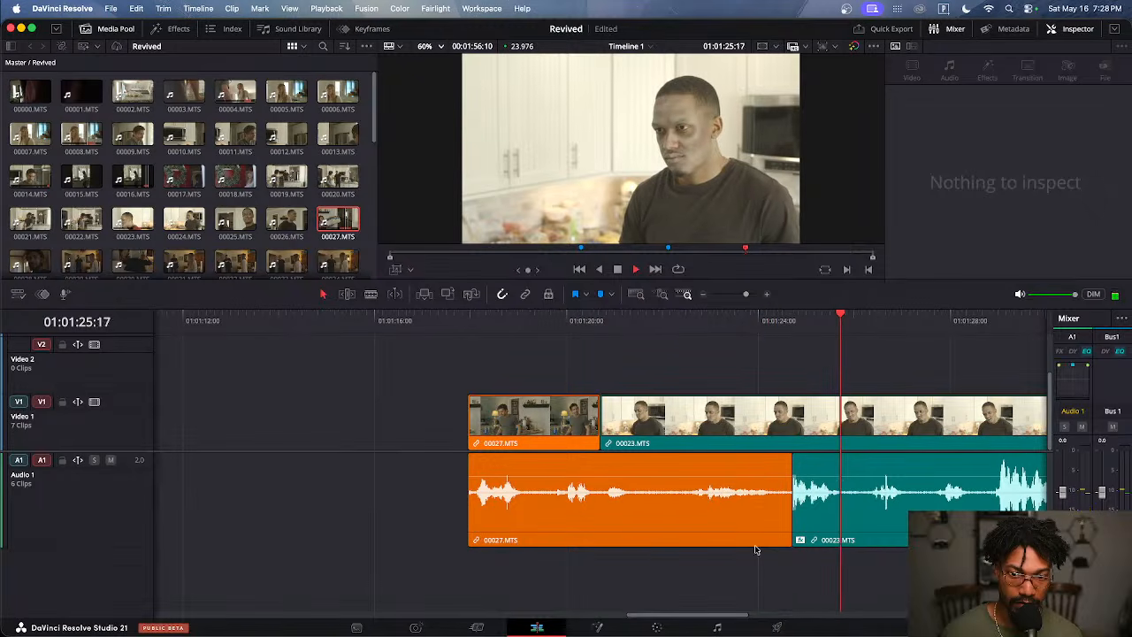
click(793, 528)
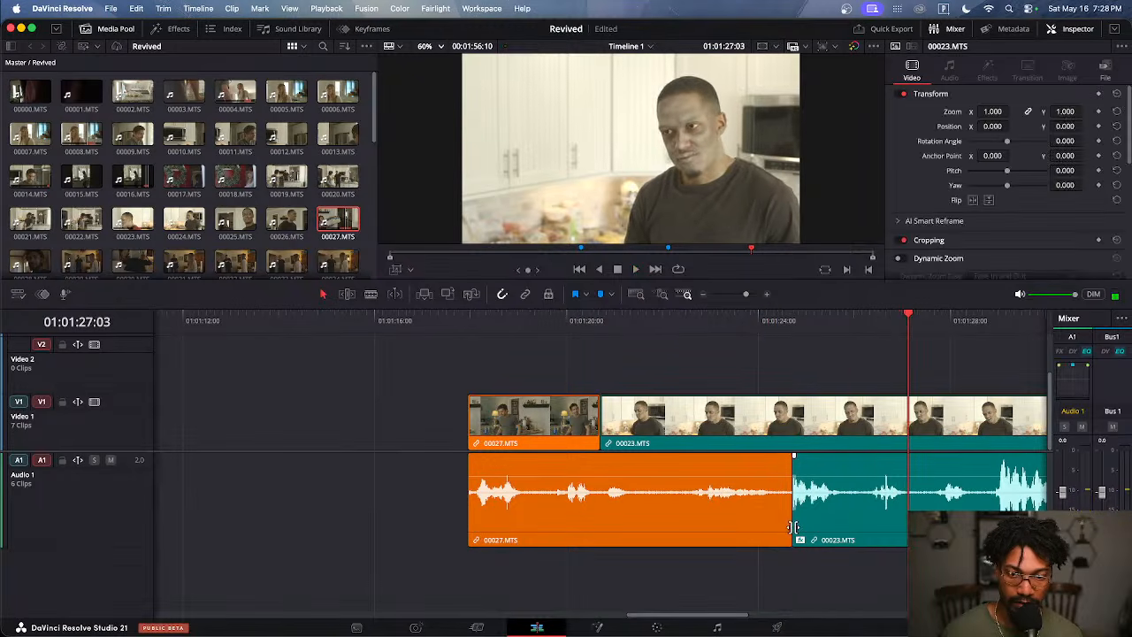
drag(793, 530, 843, 524)
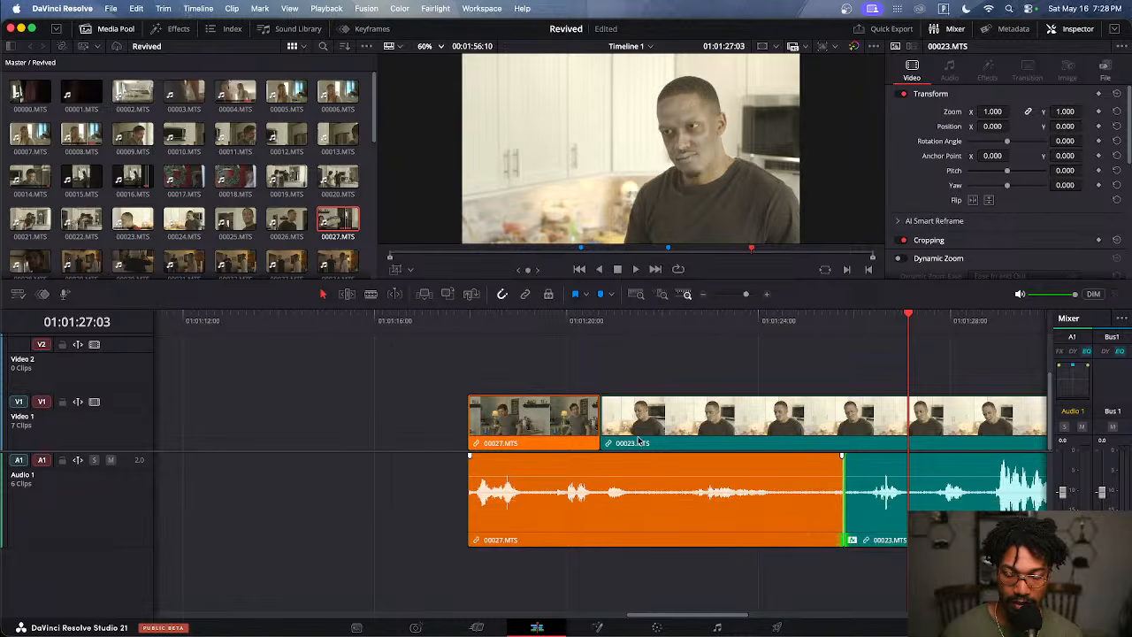
Trim about 1.6 seconds off the start of 00023.MTS's video and shift the linked clip back against 00027.MTS's video
click(460, 330)
key(space)
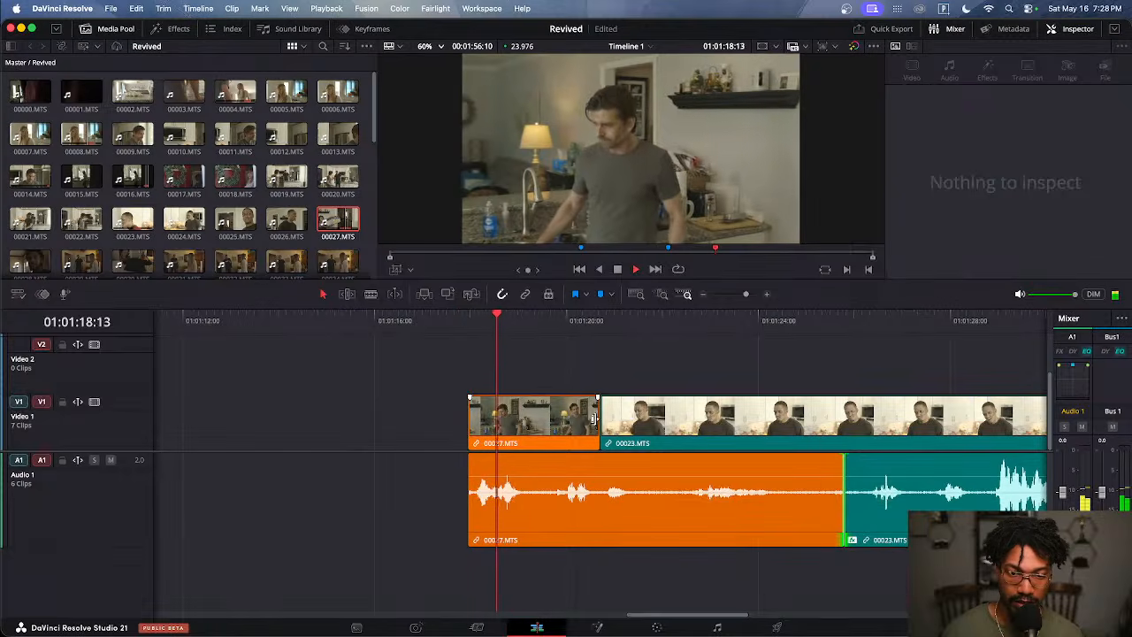
drag(605, 422, 686, 423)
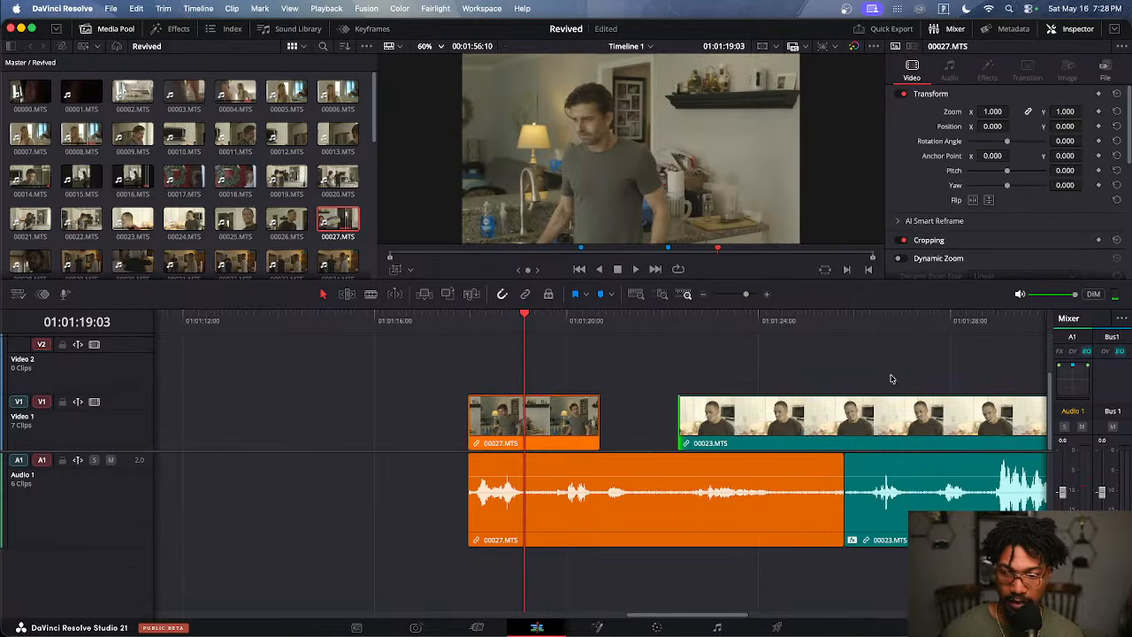
drag(895, 365, 859, 513)
click(467, 321)
click(519, 356)
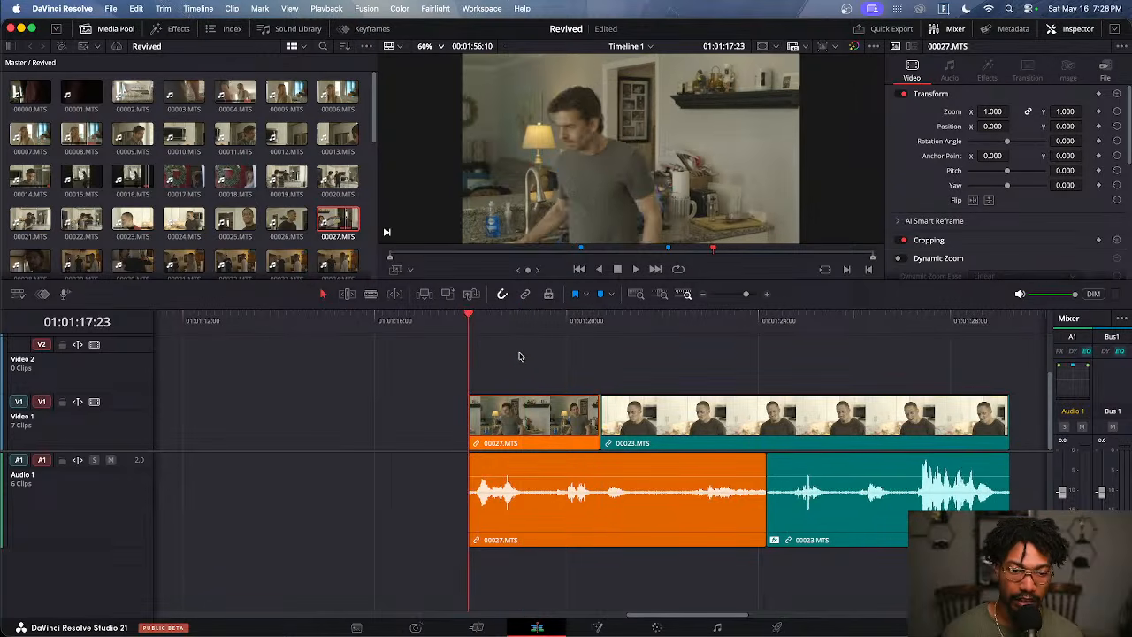
Play the cut, shift 00023.MTS about five frames later, and close the resulting video and audio gaps against 00027.MTS
key(space)
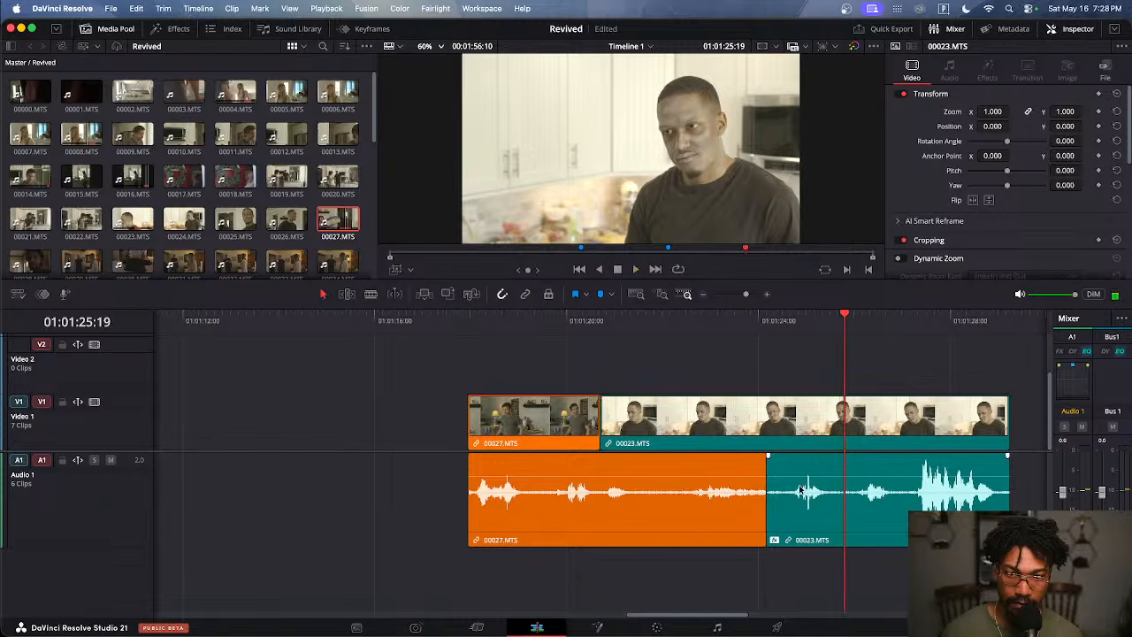
click(813, 454)
drag(851, 531, 862, 529)
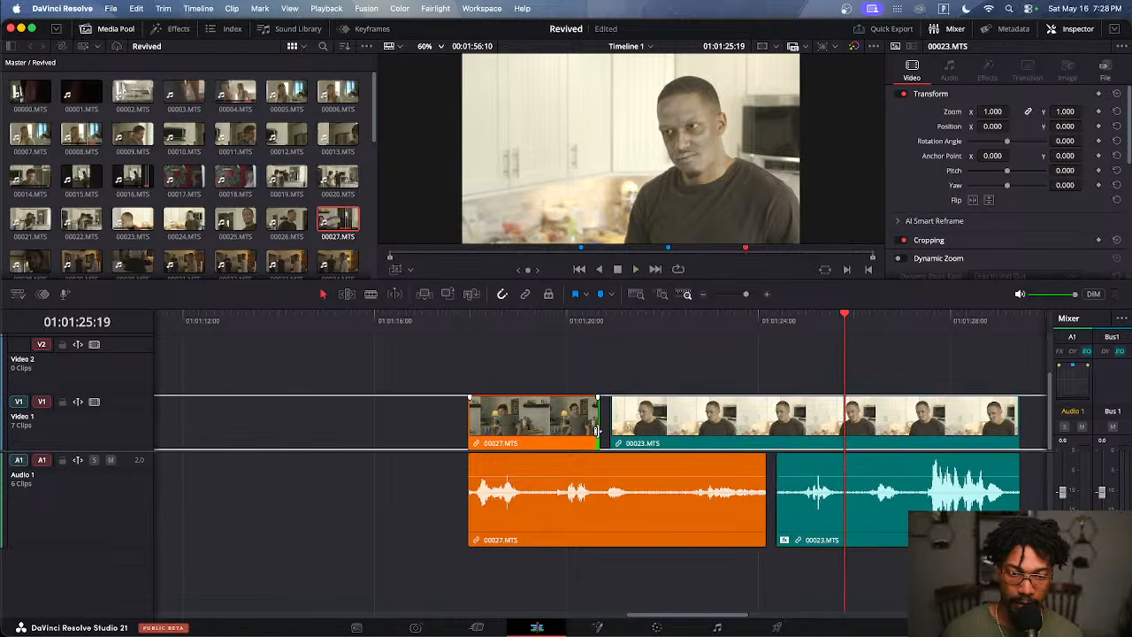
drag(590, 431, 626, 431)
drag(779, 510, 770, 559)
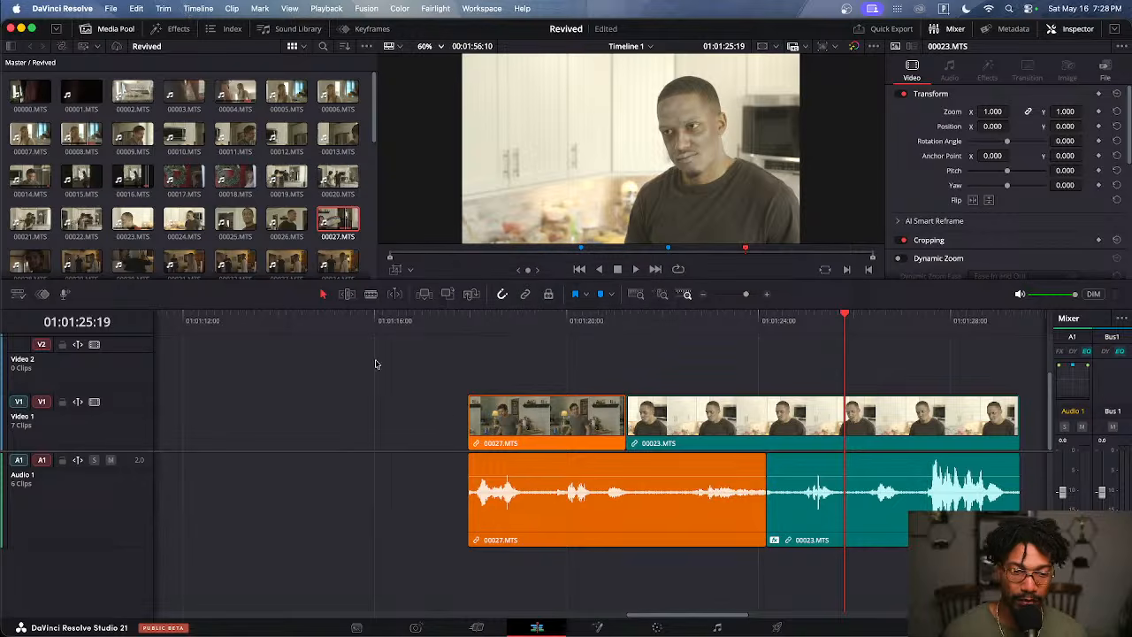
Review the exchange, roll the video cut between 00027.MTS and 00023.MTS about eight frames later, and replay it
click(404, 331)
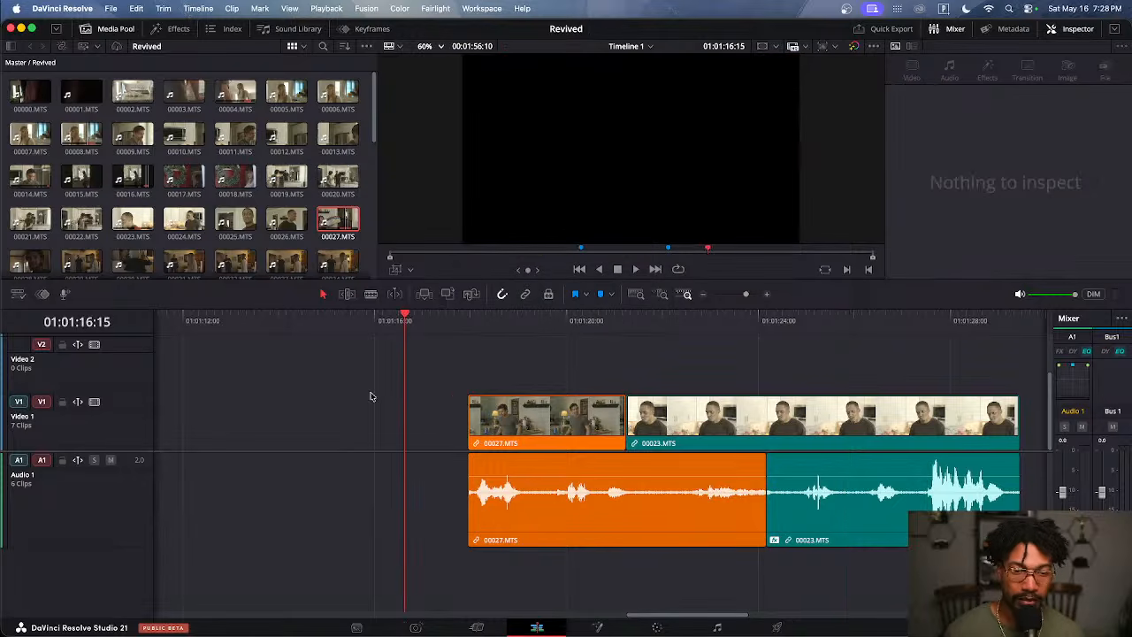
key(space)
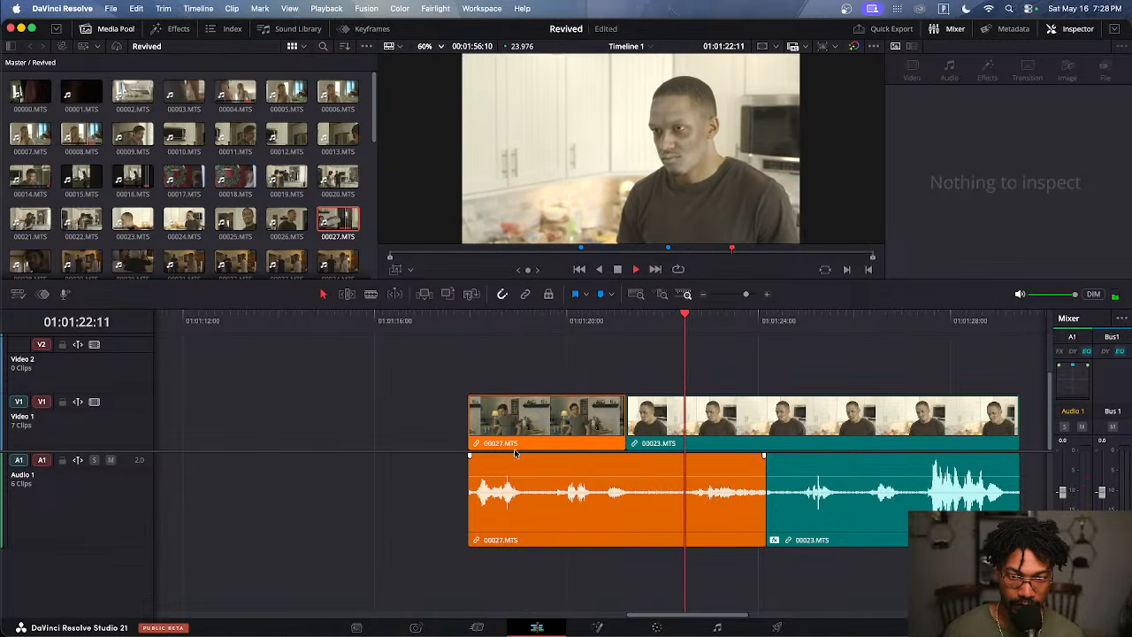
drag(627, 431, 643, 430)
click(431, 321)
key(space)
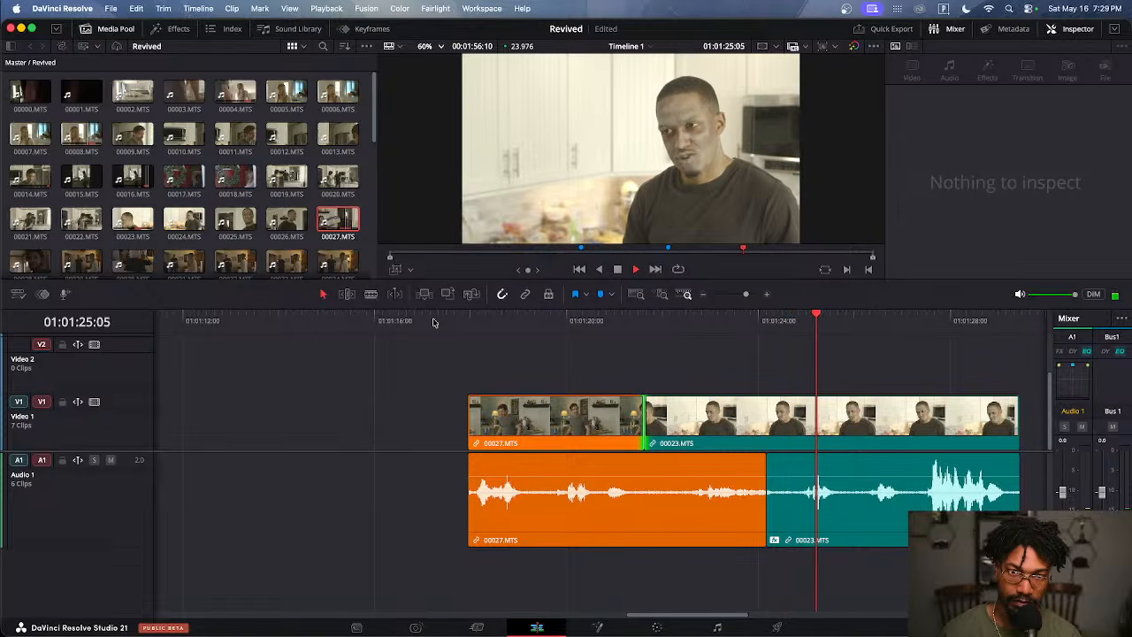
key(space)
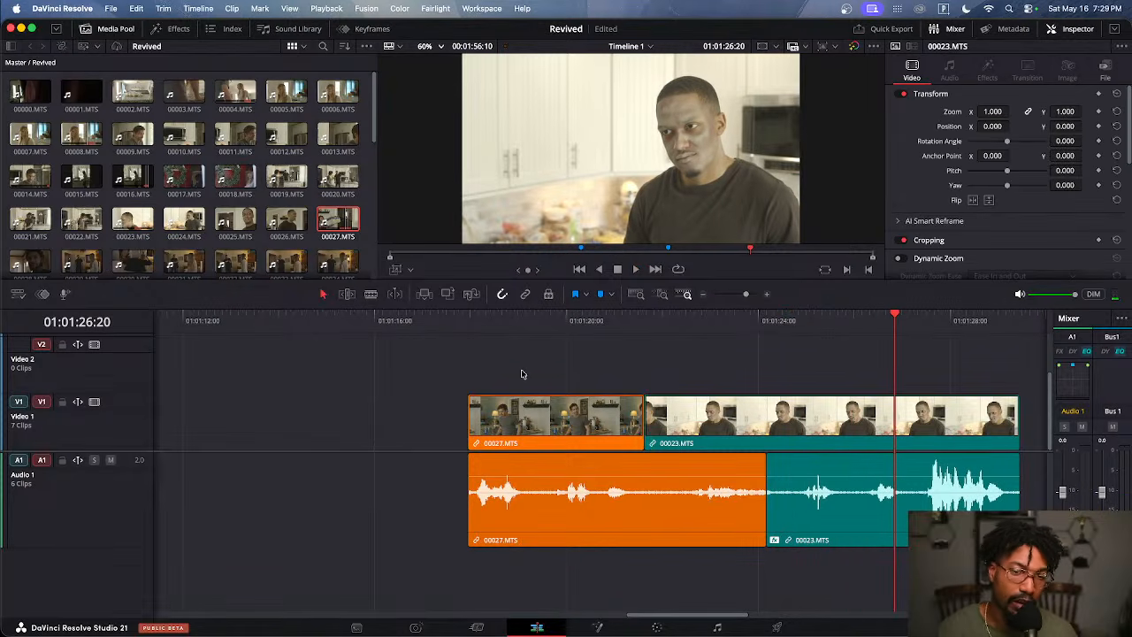
Scrub through the edited dialogue to 01:01:22:15 and save the project
scroll(591, 397, down, 3)
scroll(591, 397, up, 3)
scroll(592, 397, down, 2)
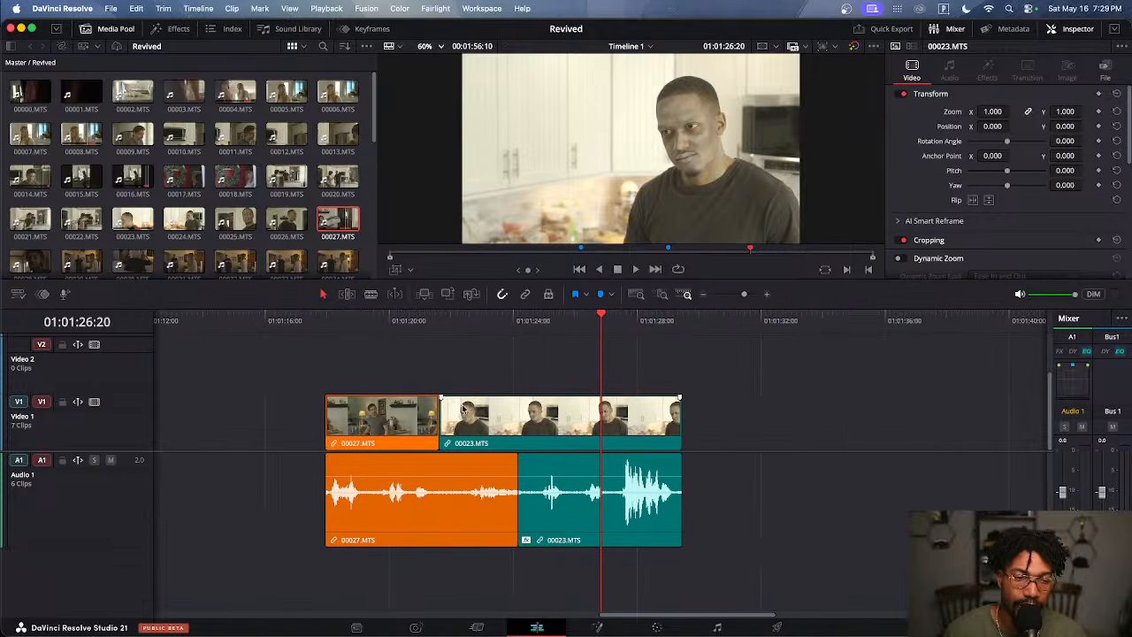
drag(348, 328, 469, 349)
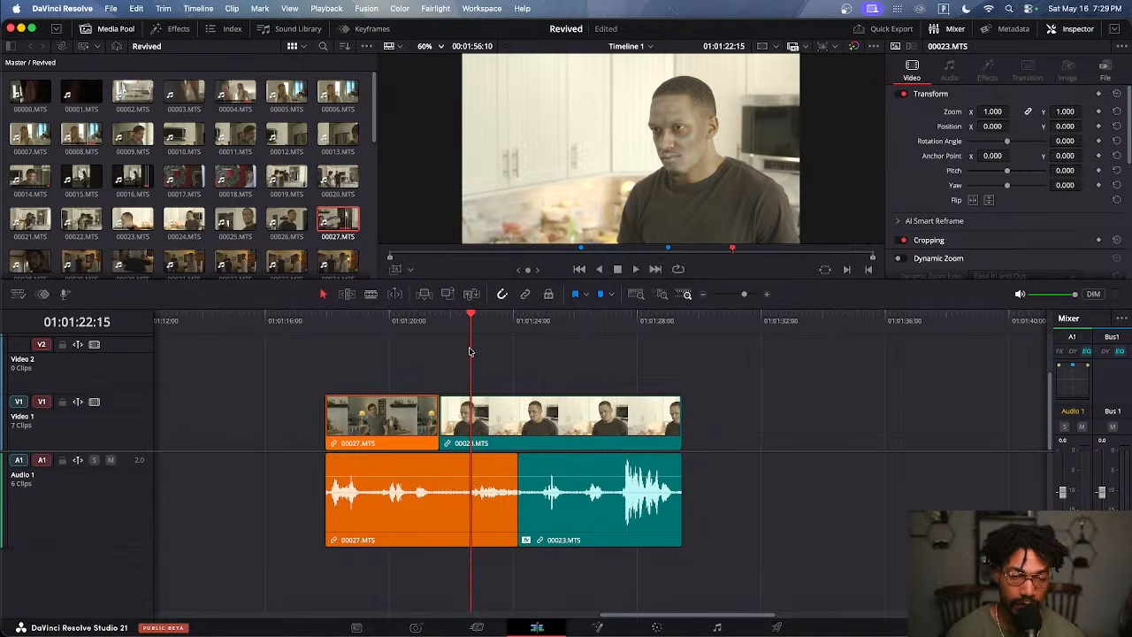
key(super+s)
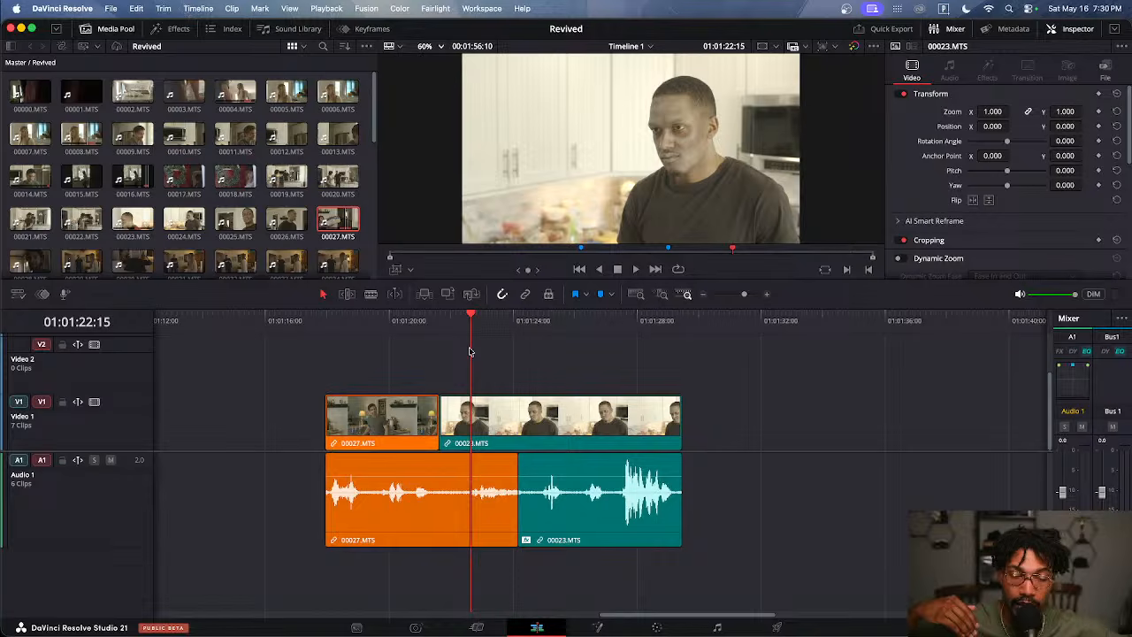
Replay the exchange and roll the video cut about 4.5 seconds later so 00027.MTS's picture overlaps the start of 00023.MTS's audio
scroll(473, 391, down, 5)
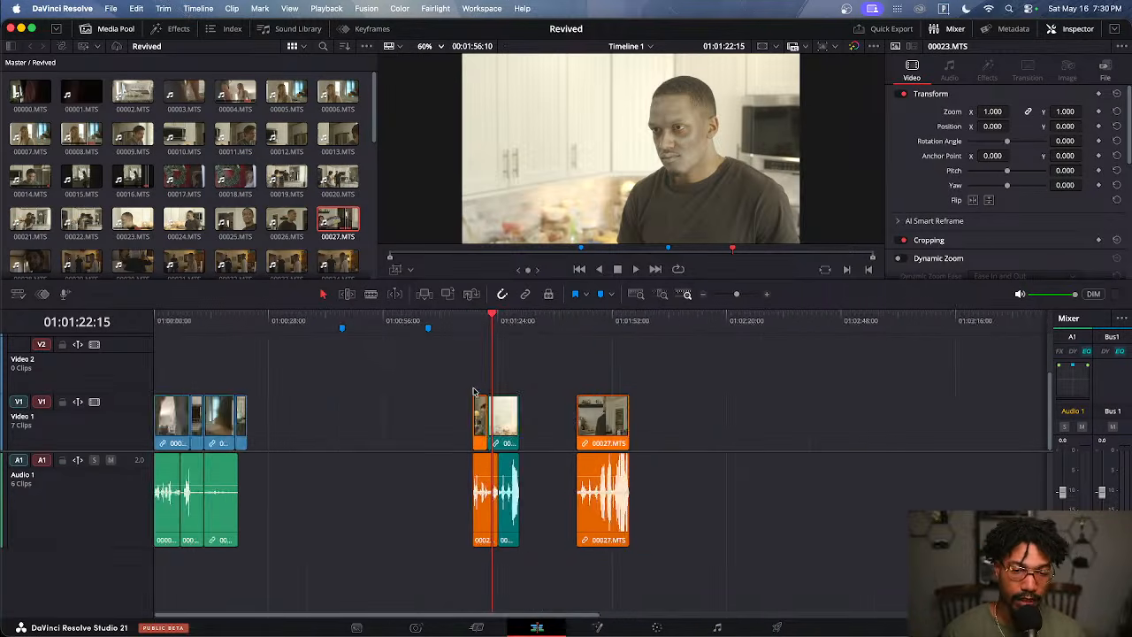
scroll(550, 421, up, 5)
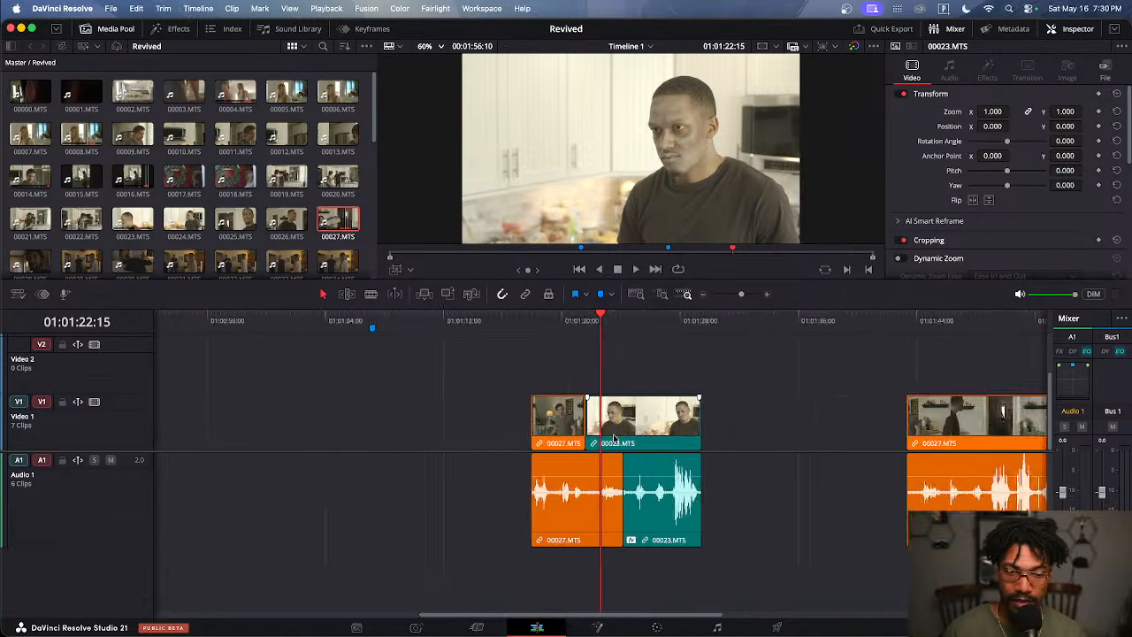
click(521, 329)
key(space)
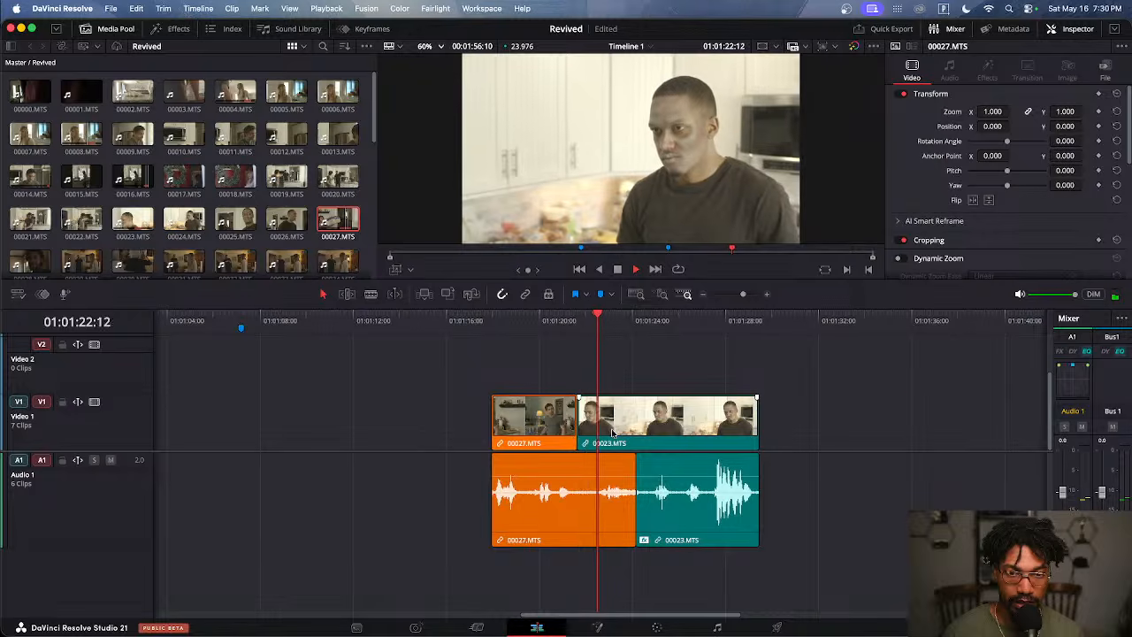
scroll(612, 432, up, 3)
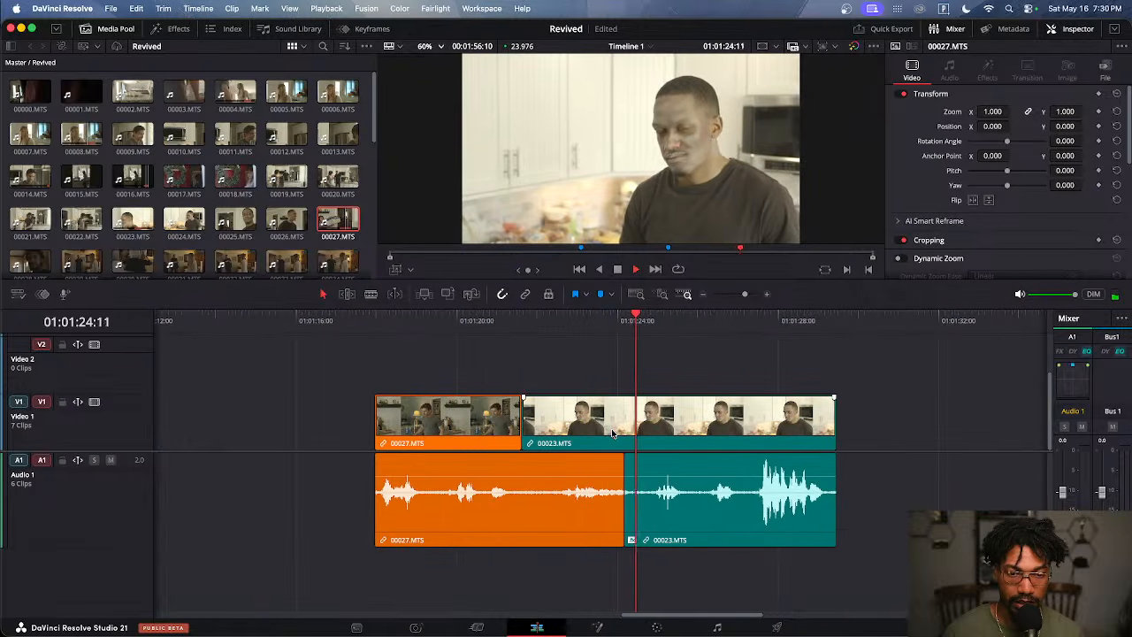
key(space)
drag(521, 425, 704, 431)
click(864, 528)
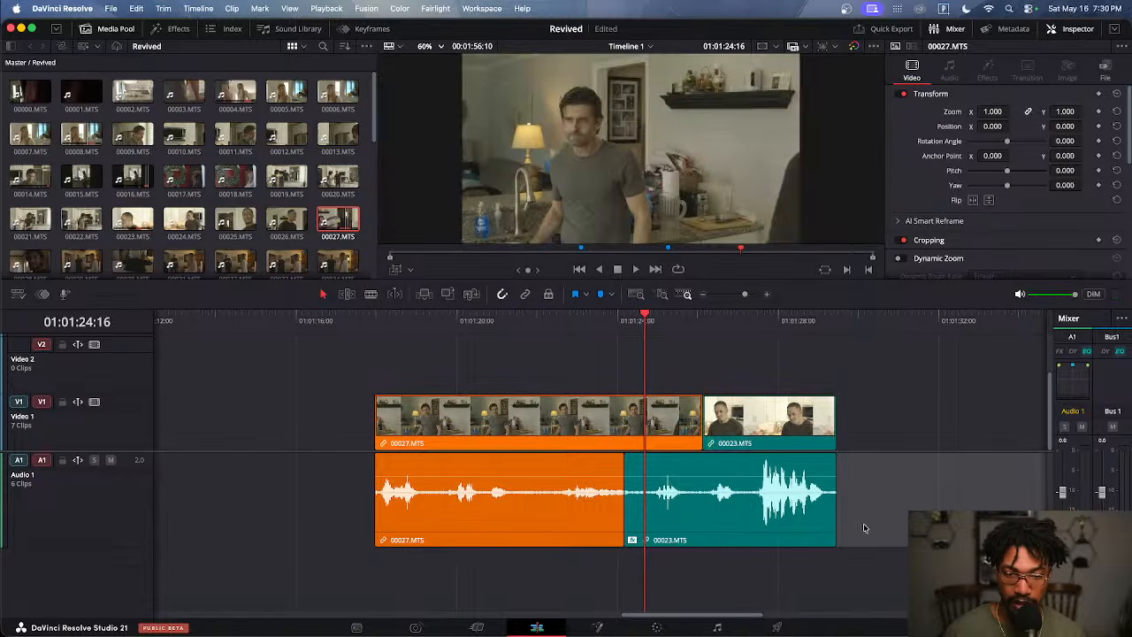
Play back the overlap and split 00027.MTS's video at 01:01:24:04, where 00023.MTS's audio starts
click(572, 335)
key(space)
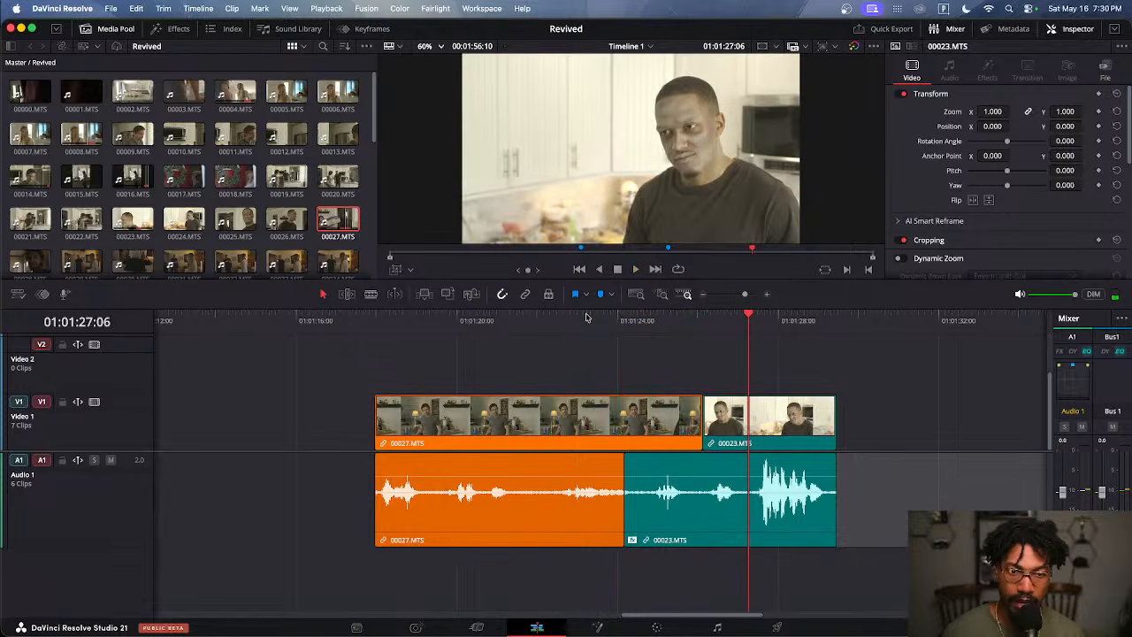
drag(585, 316, 620, 343)
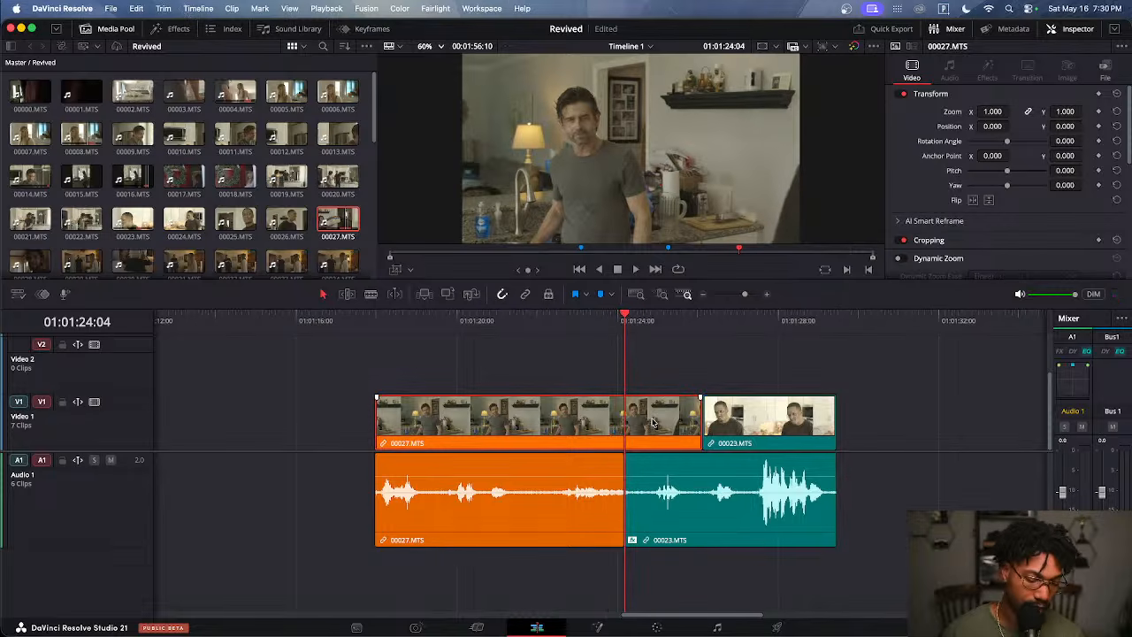
key(super+b)
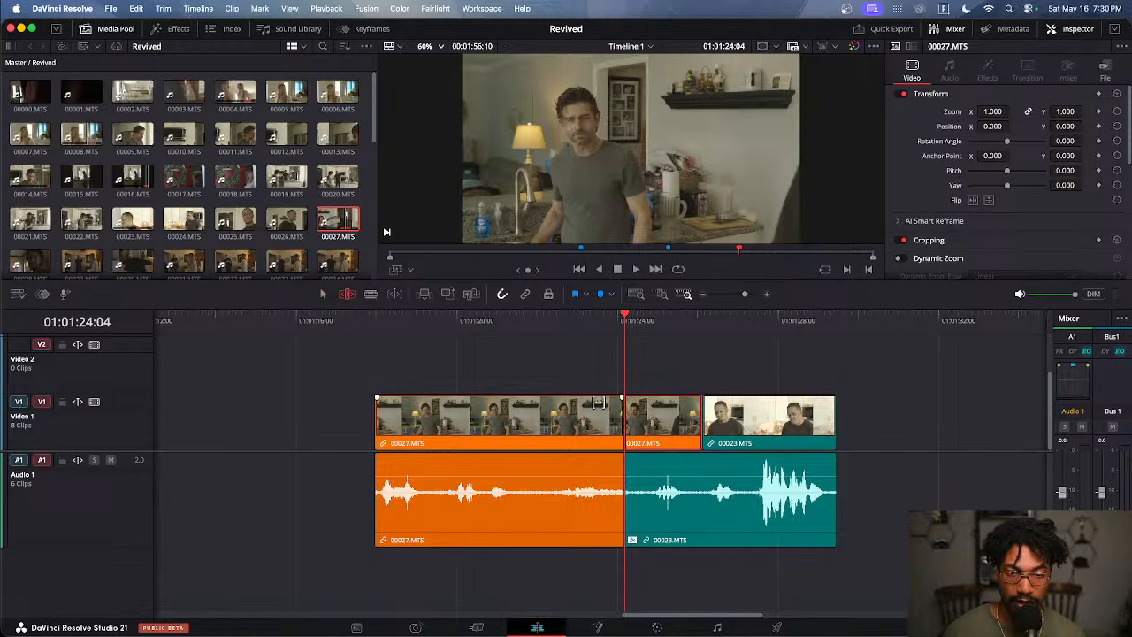
Slip the 00027.MTS video segment starting at 01:01:24:04 further into its source footage and play across the cut
drag(671, 404, 501, 416)
click(571, 324)
key(space)
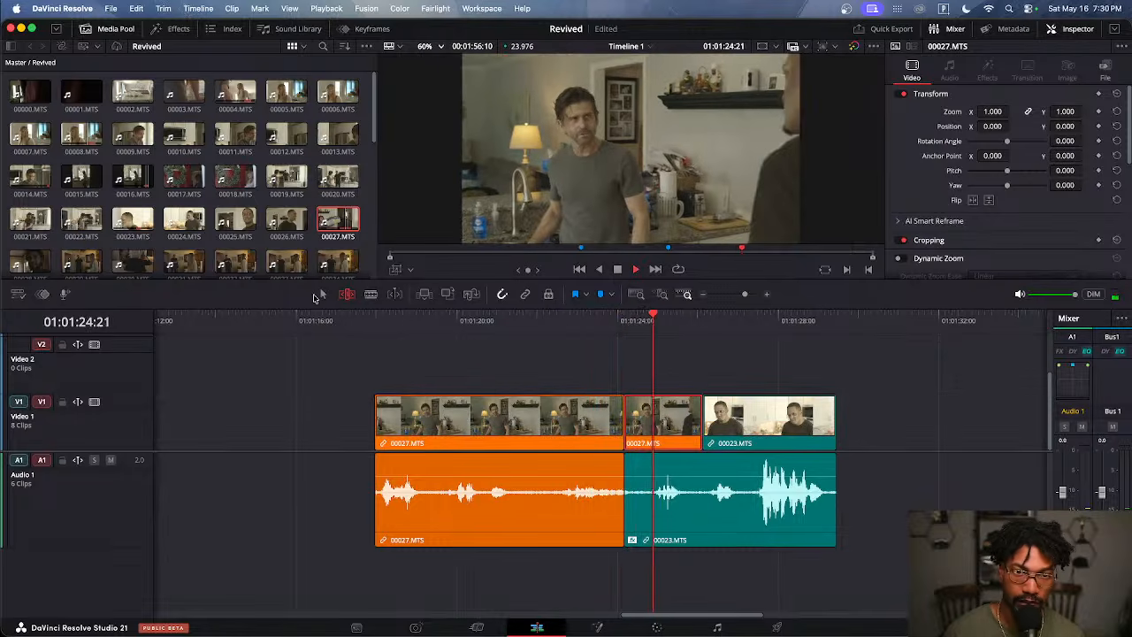
key(space)
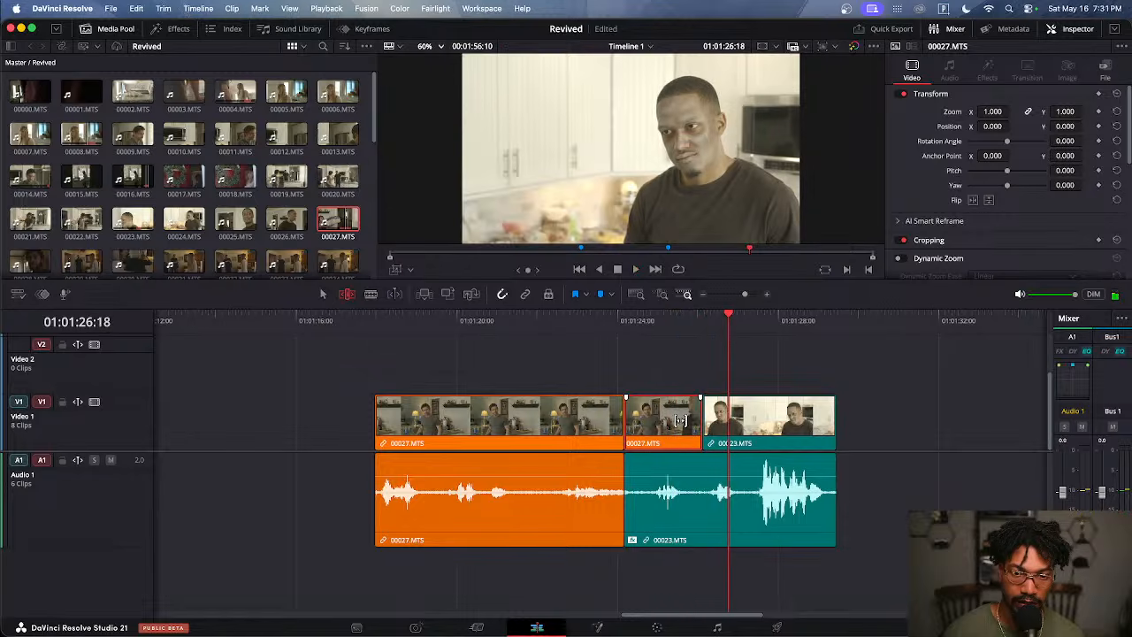
Slip the same 00027.MTS video segment by about 13 frames and replay the overlap into 00023.MTS
mouse_move(687, 416)
mouse_down()
mouse_move(631, 423)
mouse_move(699, 427)
mouse_up()
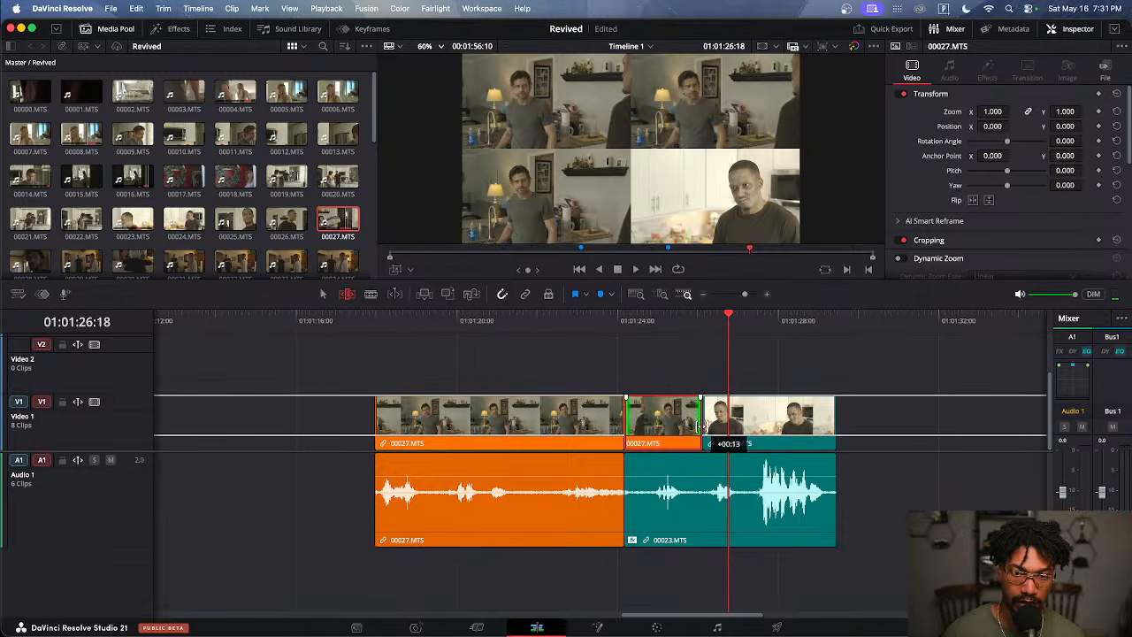
click(619, 335)
key(space)
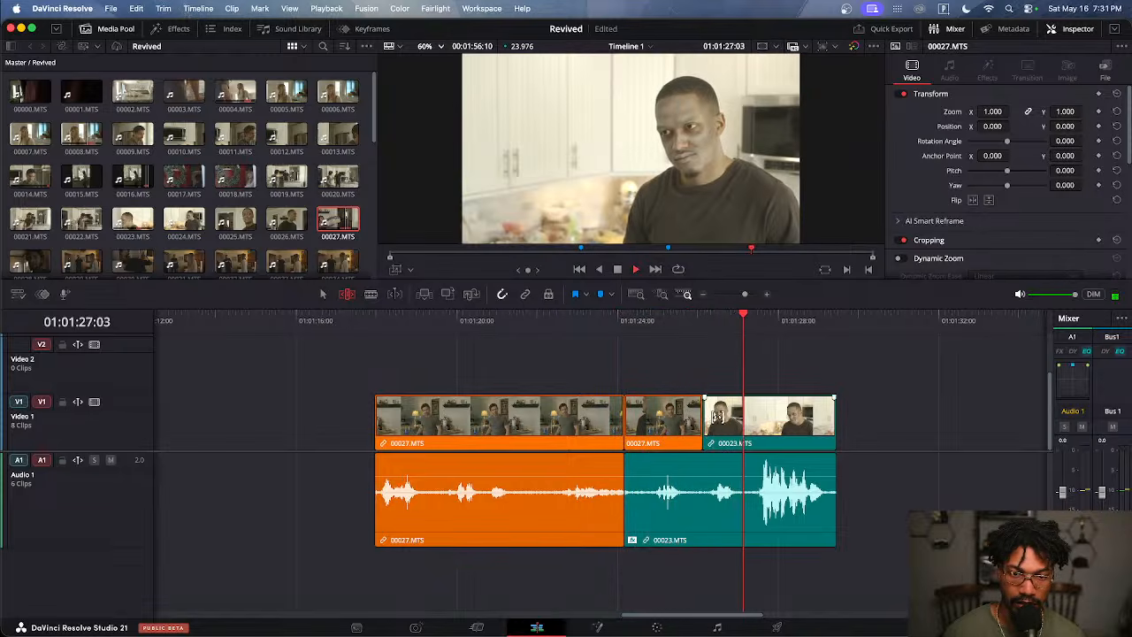
key(space)
Roll the video cut between the short 00027.MTS segment and 00023.MTS to 01:01:27:05 and play the exchange
mouse_move(705, 424)
mouse_down()
mouse_move(746, 429)
mouse_move(676, 427)
mouse_move(711, 428)
mouse_up()
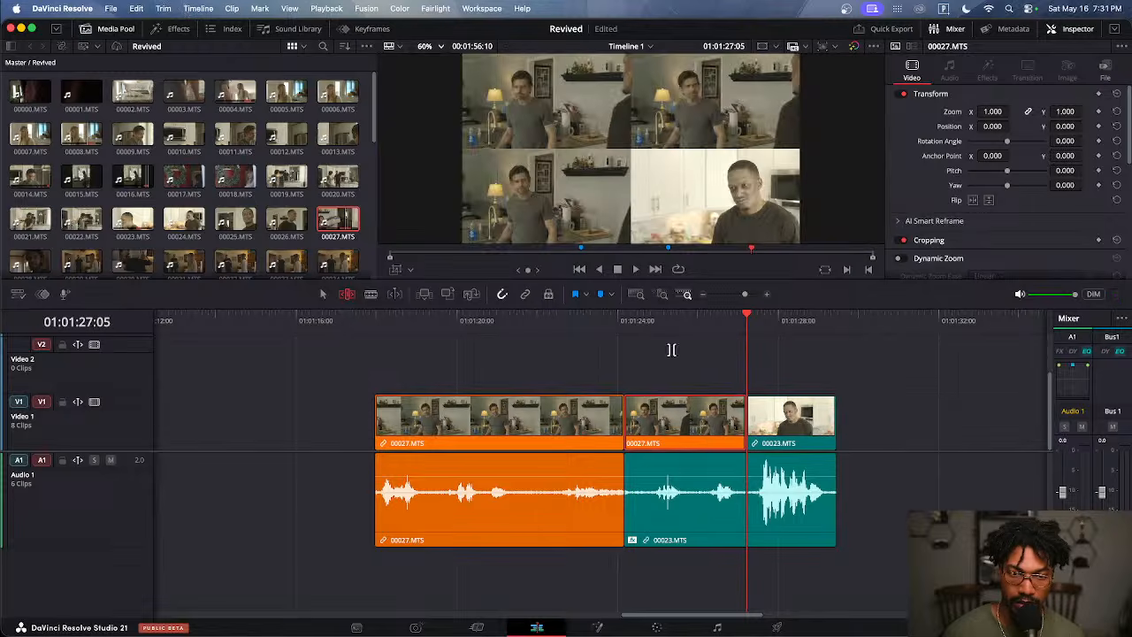
click(632, 320)
key(space)
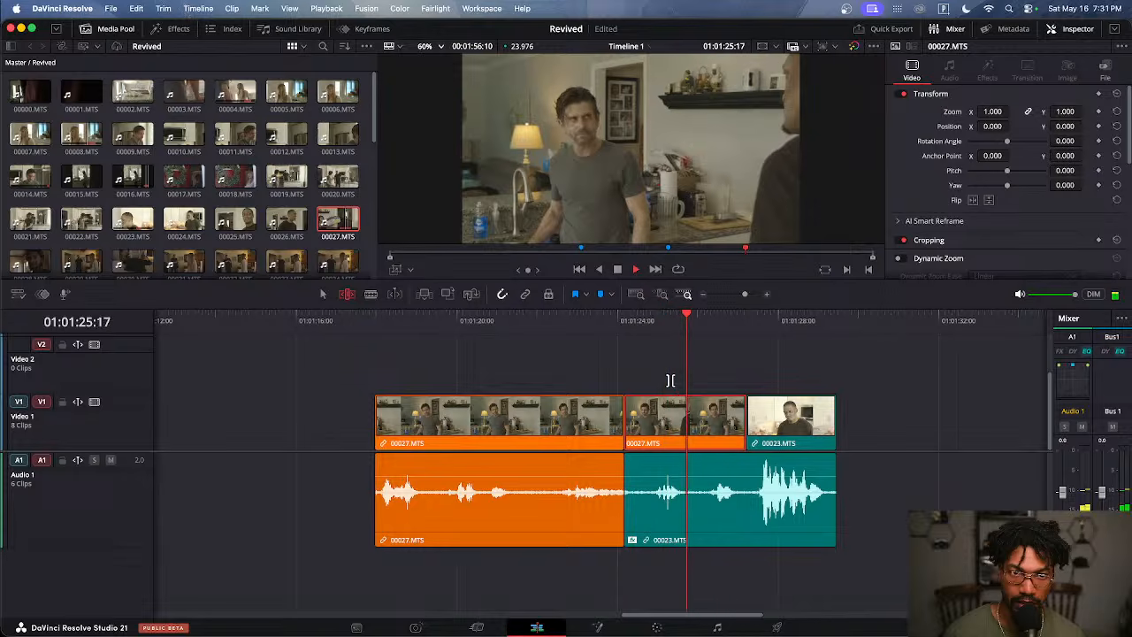
Fine-tune the short 00027.MTS segment's slip by a small amount and play through to 01:01:28:16
drag(676, 413, 694, 413)
click(632, 320)
key(space)
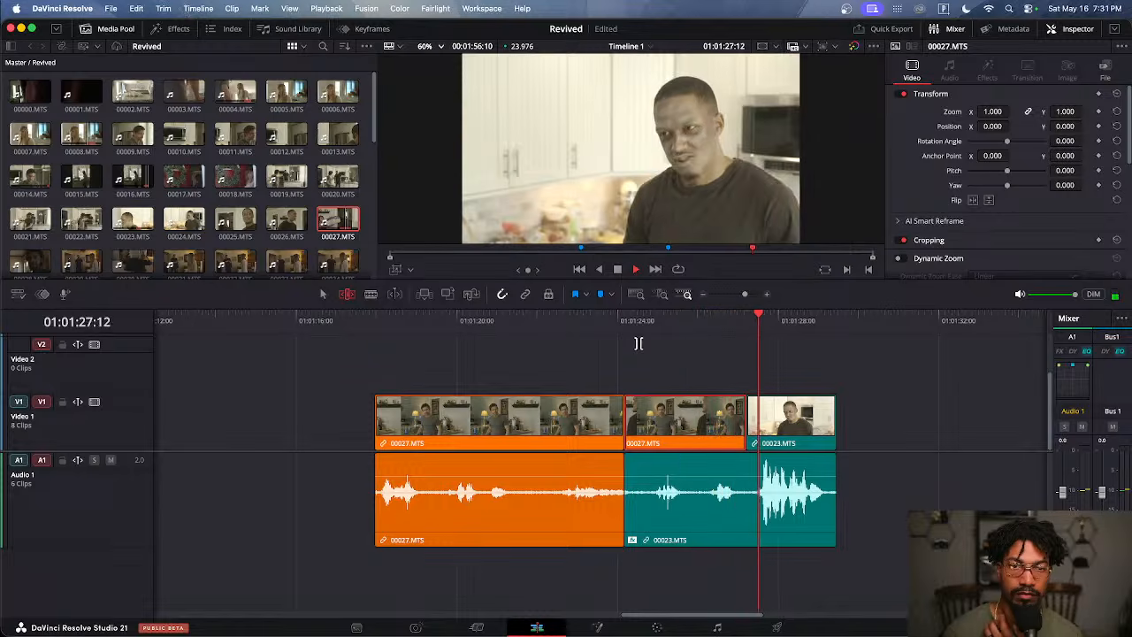
key(space)
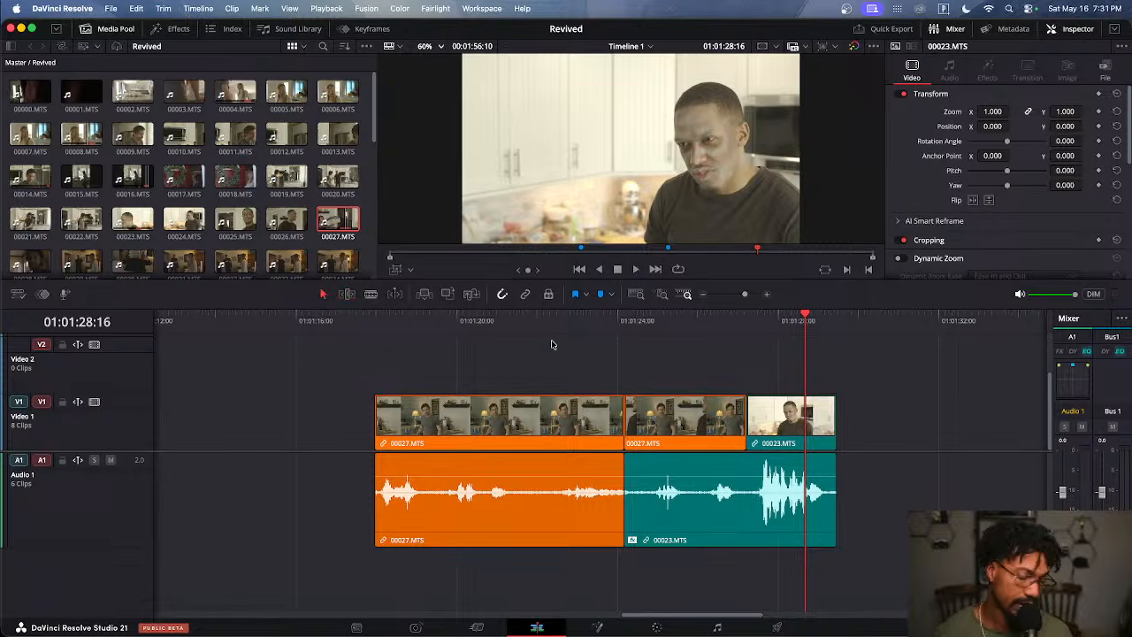
Play from 01:01:24:15 and move the short 00027.MTS segment, 00023.MTS video and audio together about 2.7 seconds down the timeline
drag(587, 325, 643, 324)
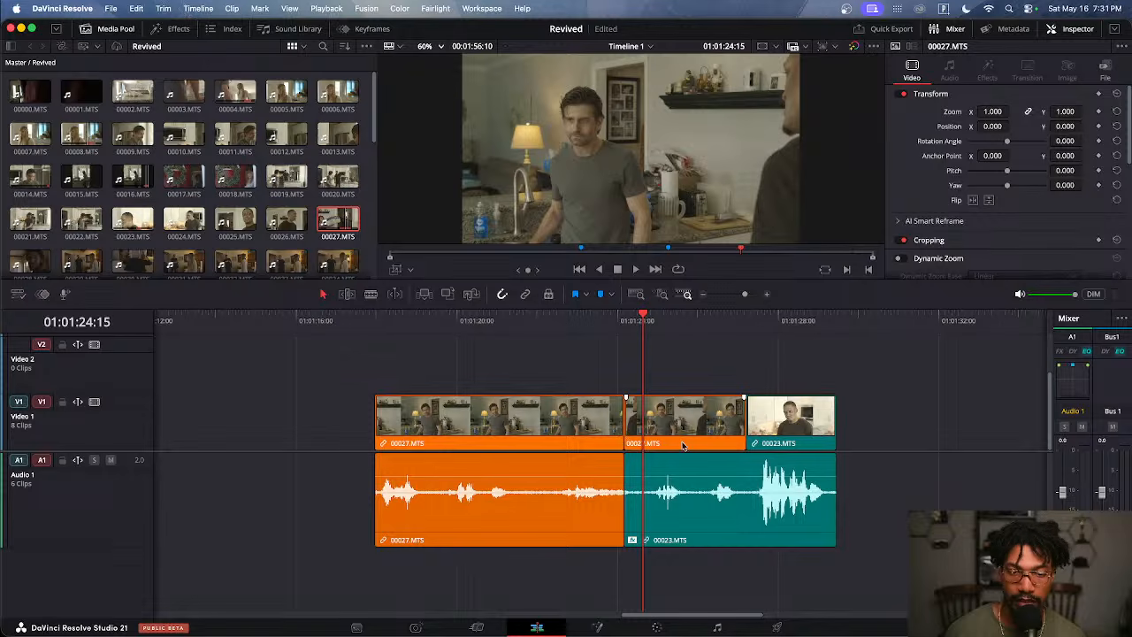
key(space)
key(space)
drag(890, 402, 816, 526)
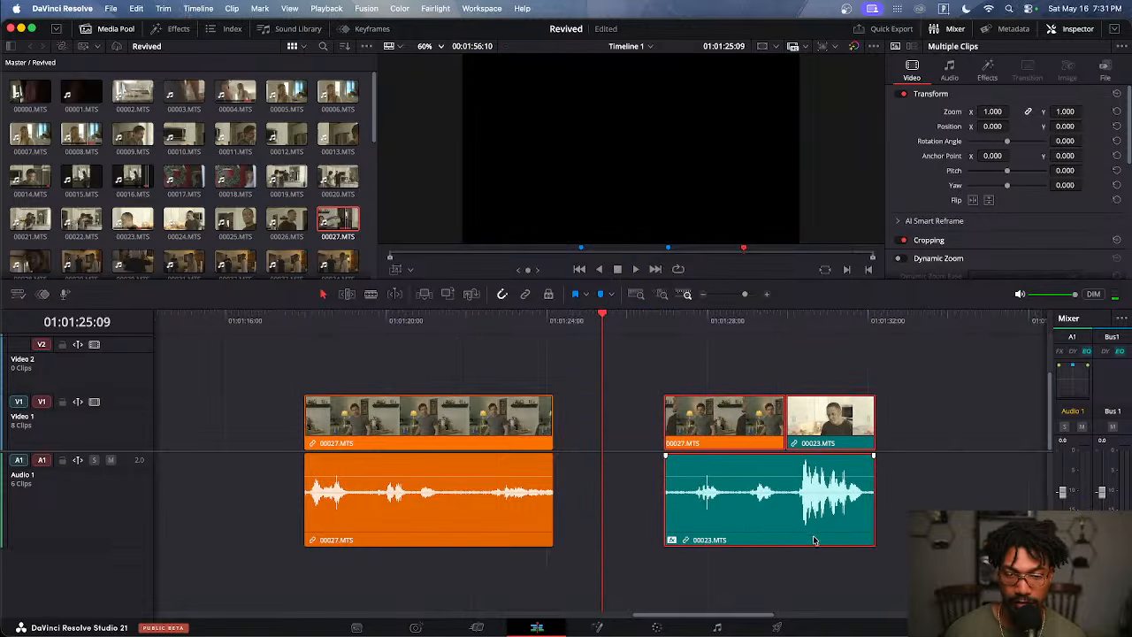
Play the separated 00027.MTS and 00023.MTS group and scrub to 01:01:28:21
key(space)
click(897, 542)
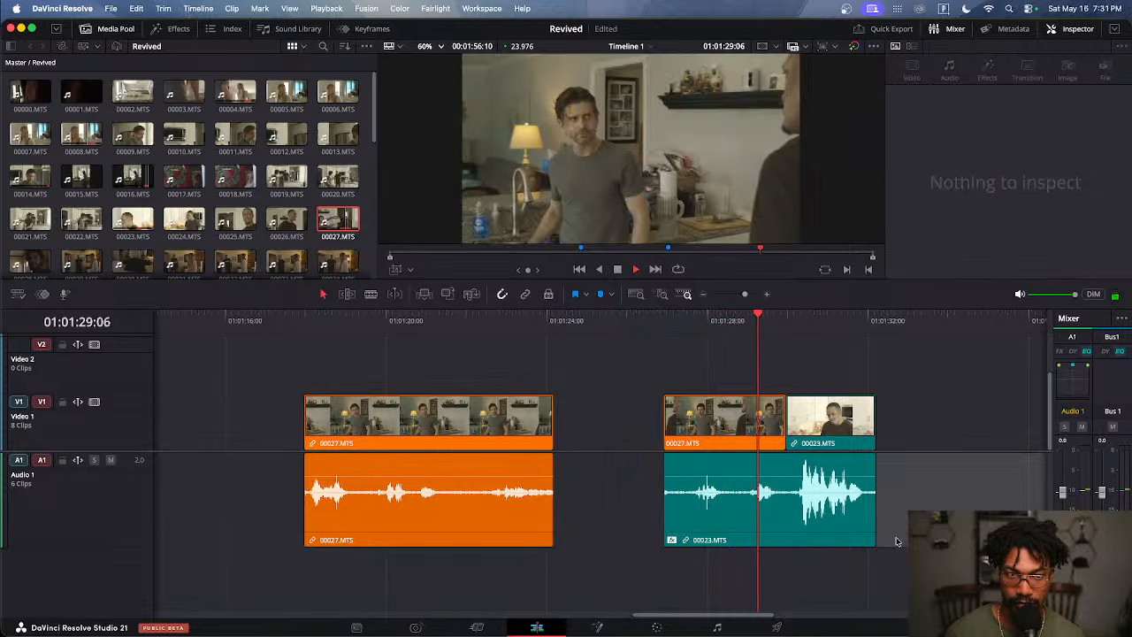
key(space)
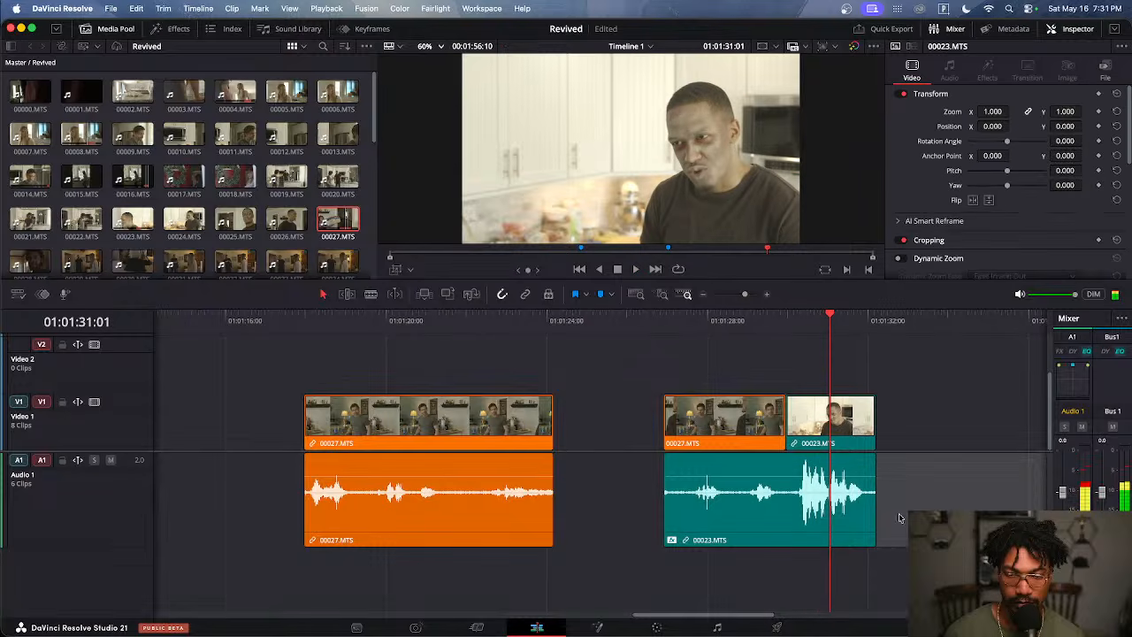
click(899, 519)
drag(705, 322, 742, 327)
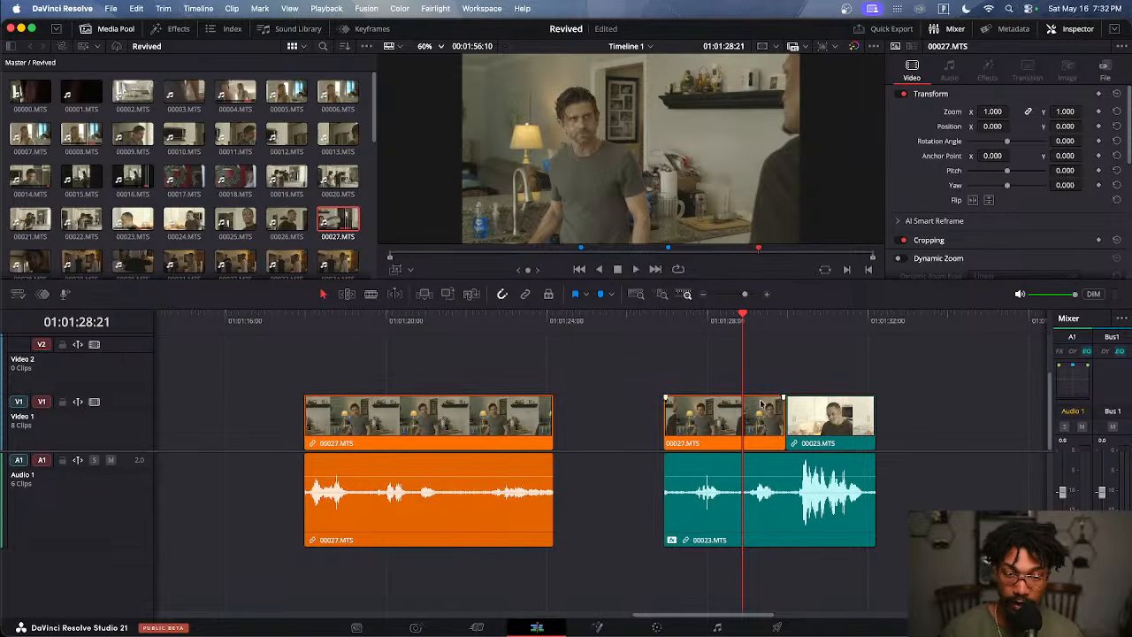
Shrink the track heights and zoom the timeline out to survey all the clips from the start of the edit
scroll(672, 362, down, 5)
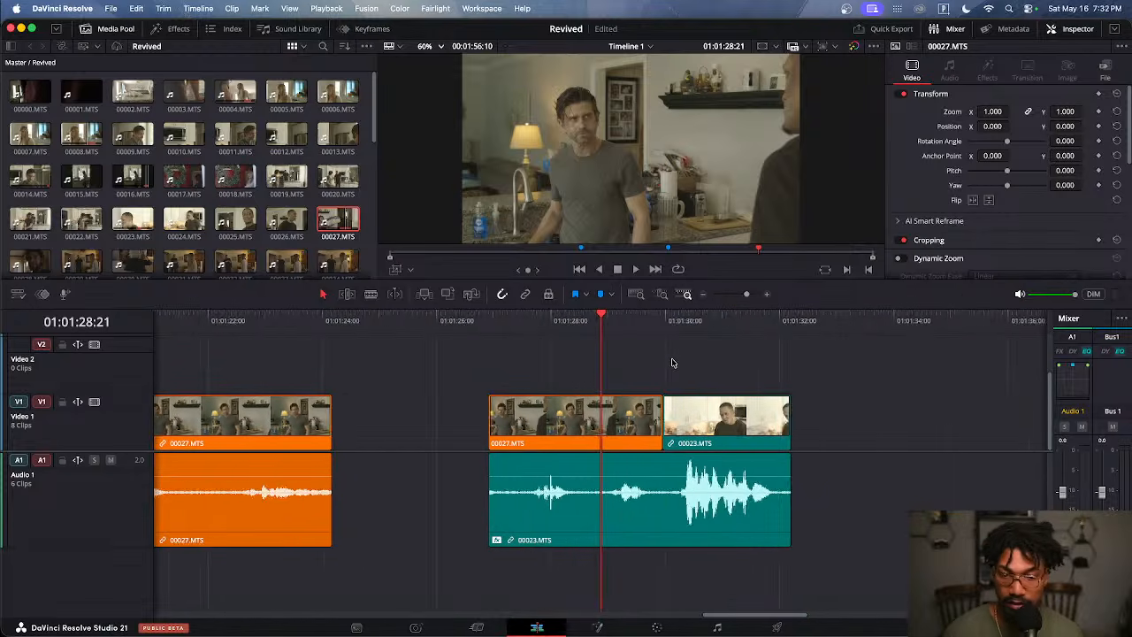
scroll(656, 404, up, 3)
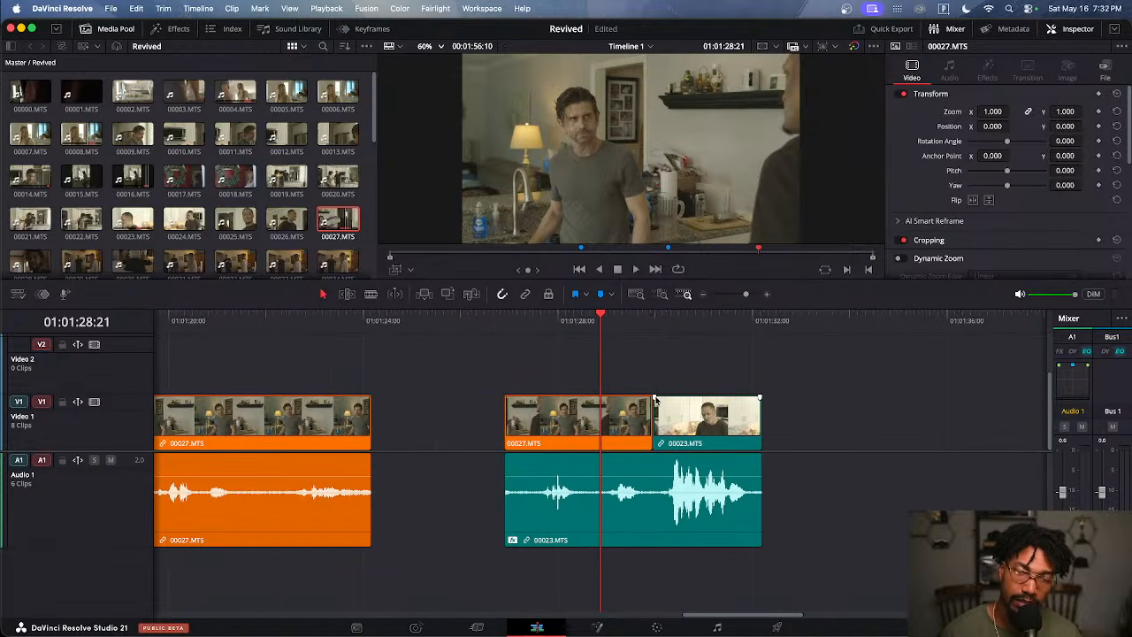
scroll(651, 385, down, 4)
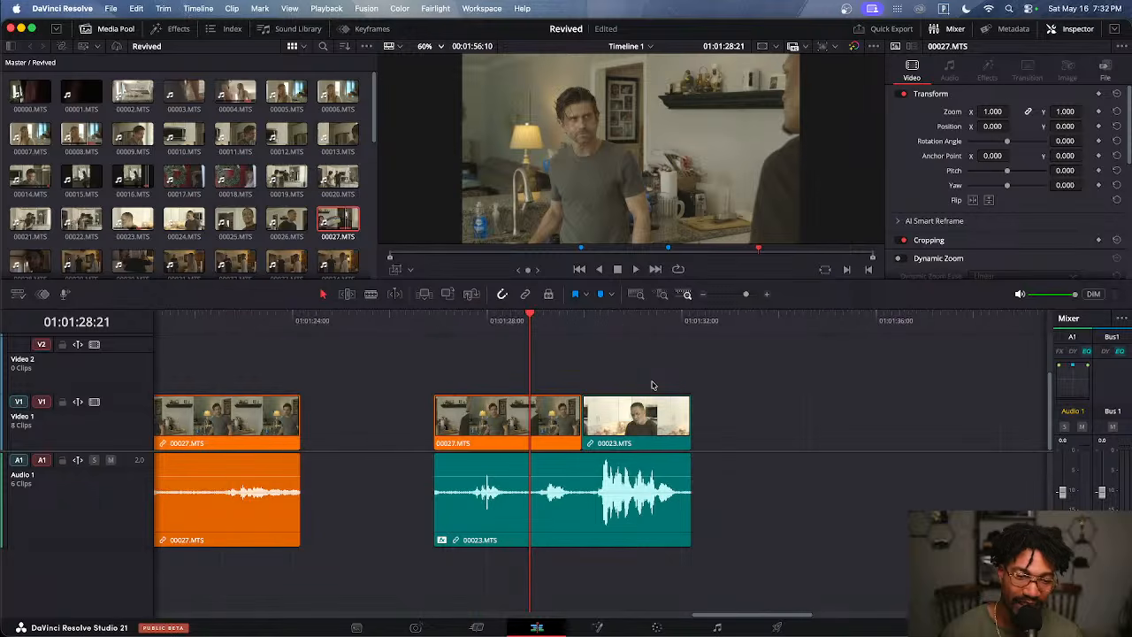
scroll(652, 385, left, 2)
scroll(773, 498, down, 5)
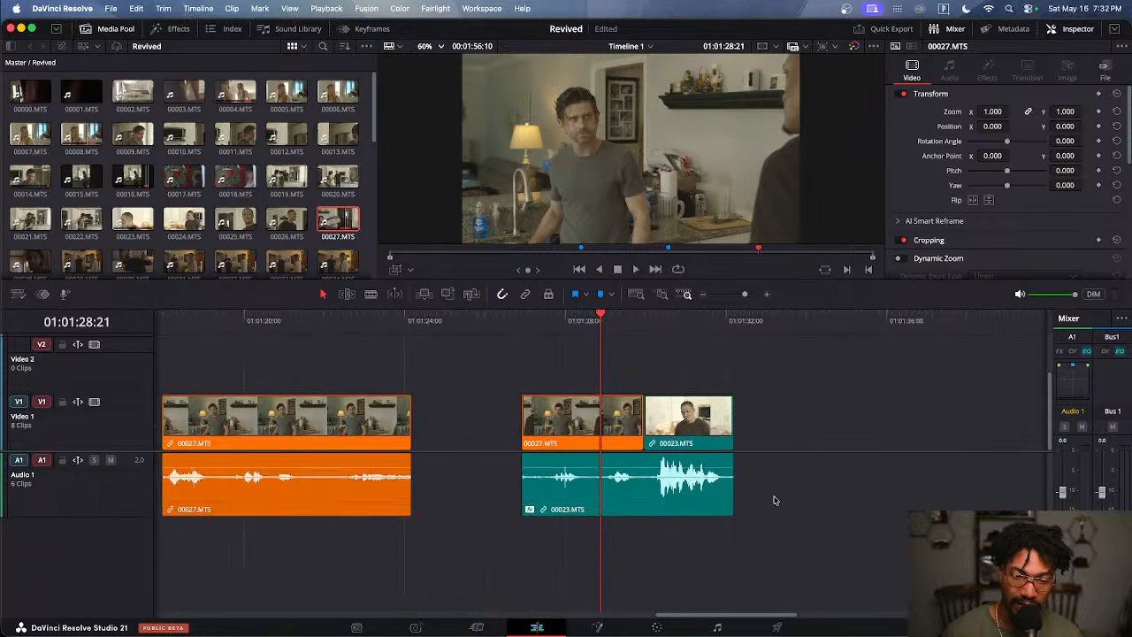
scroll(734, 407, down, 4)
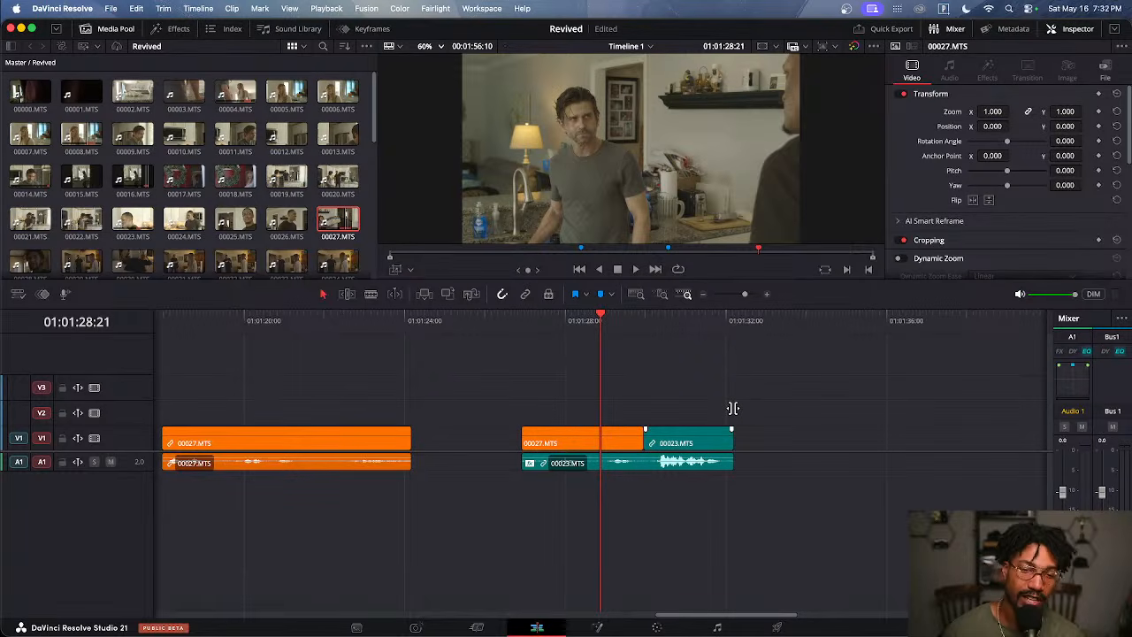
scroll(644, 416, down, 5)
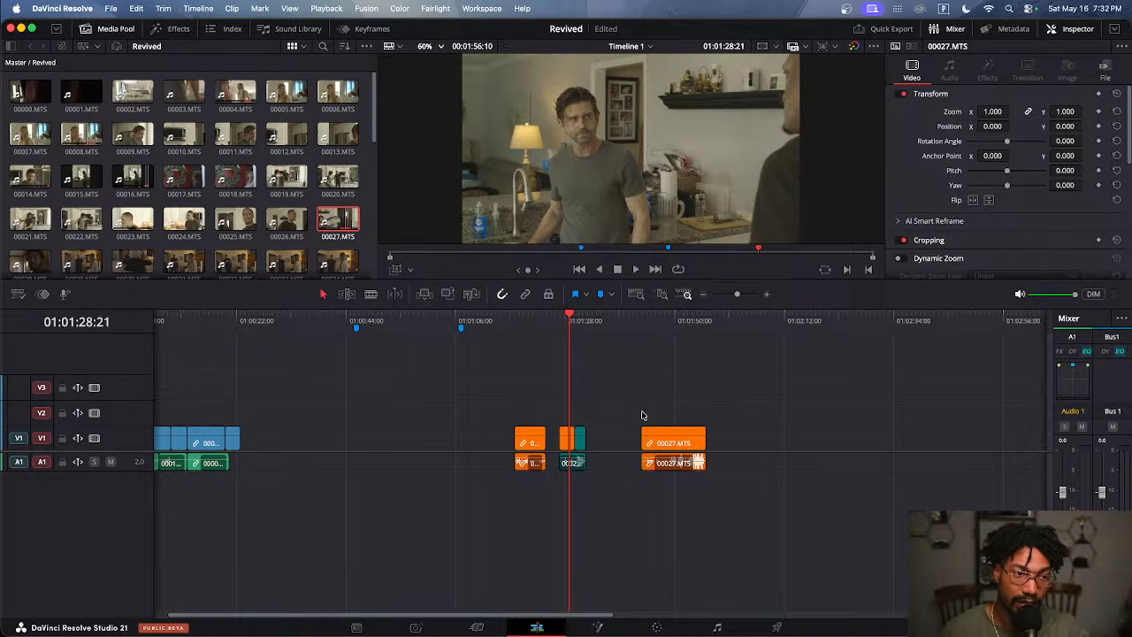
key(super+minus)
key(super+minus)
key(super+equal)
key(super+equal)
key(super+equal)
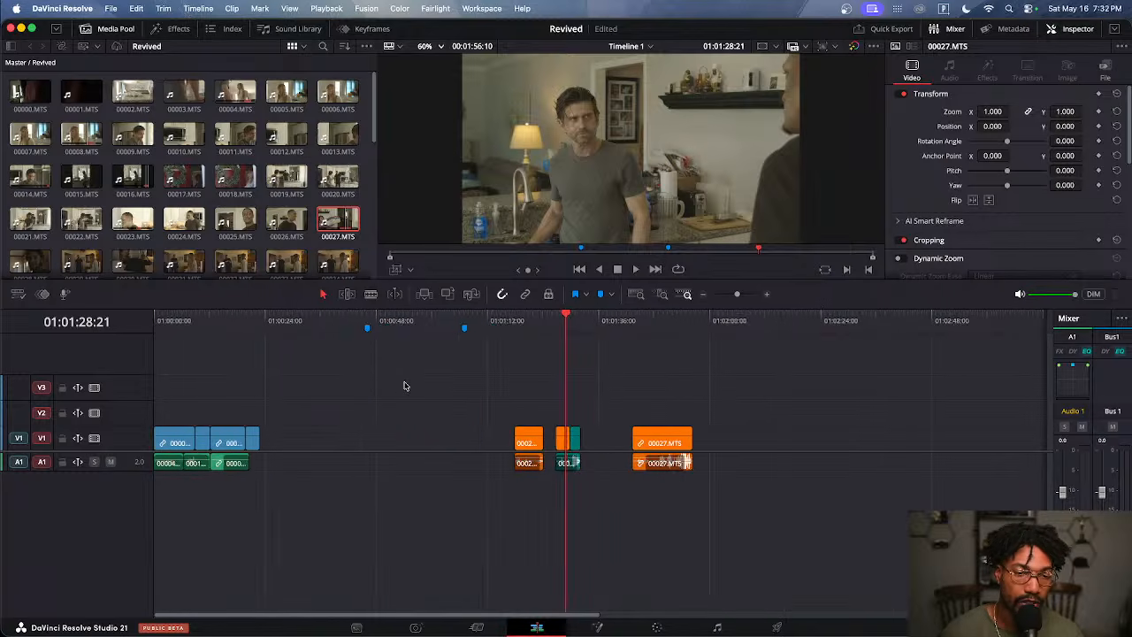
Extend 00008.MTS's audio under 00016.MTS to the end of its picture, and play from the cut at 01:00:19:20
click(239, 324)
key(super+equal)
key(super+equal)
key(super+equal)
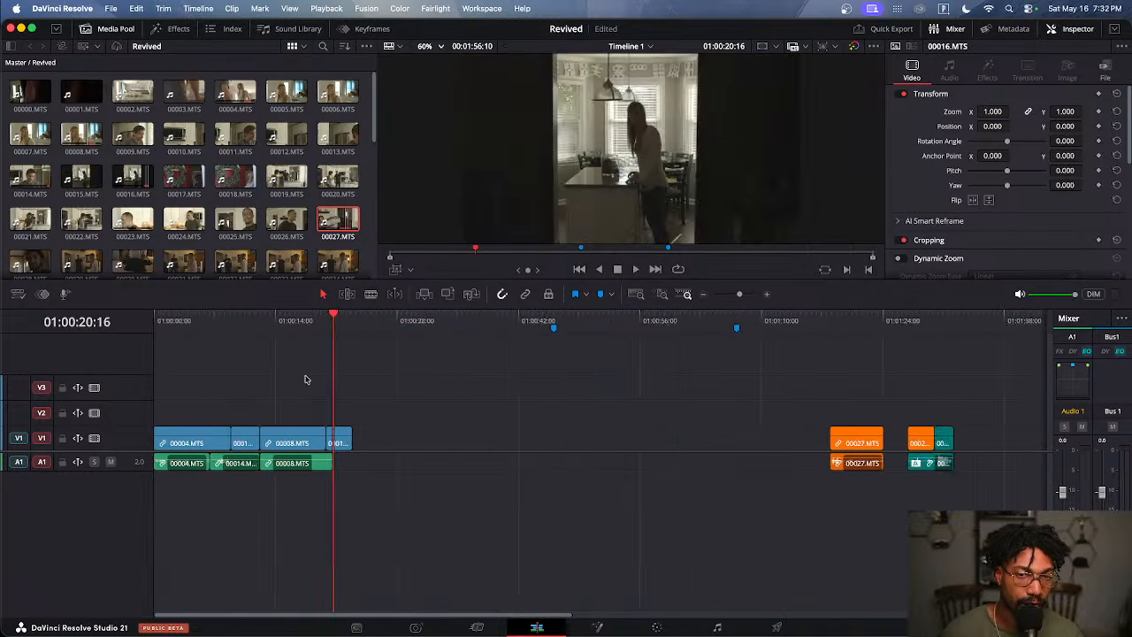
scroll(599, 501, up, 3)
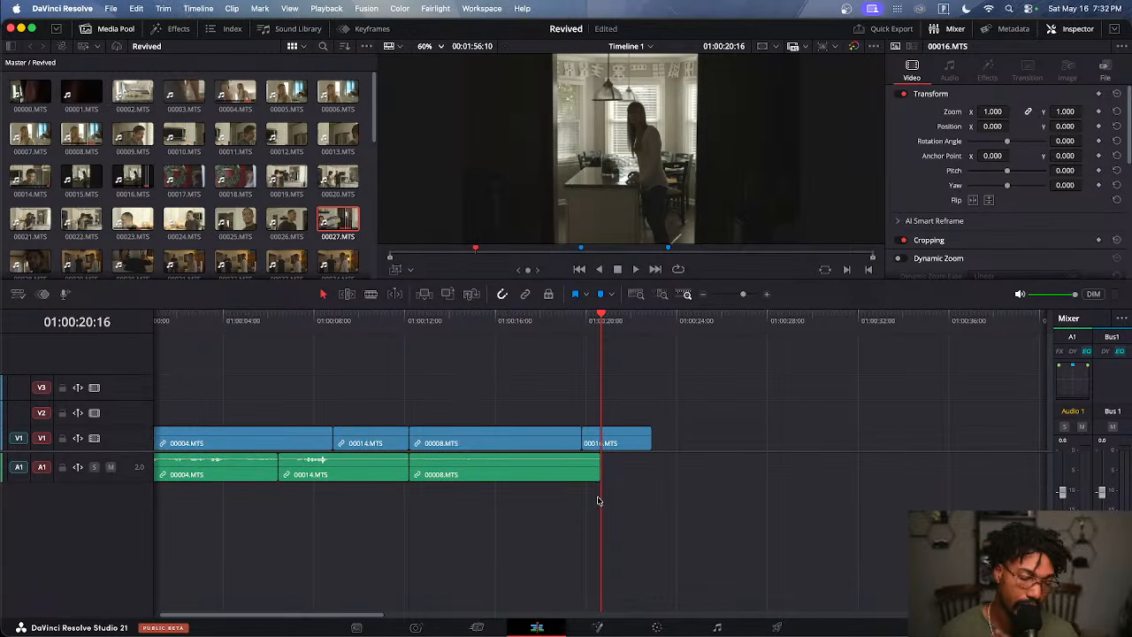
scroll(624, 491, up, 3)
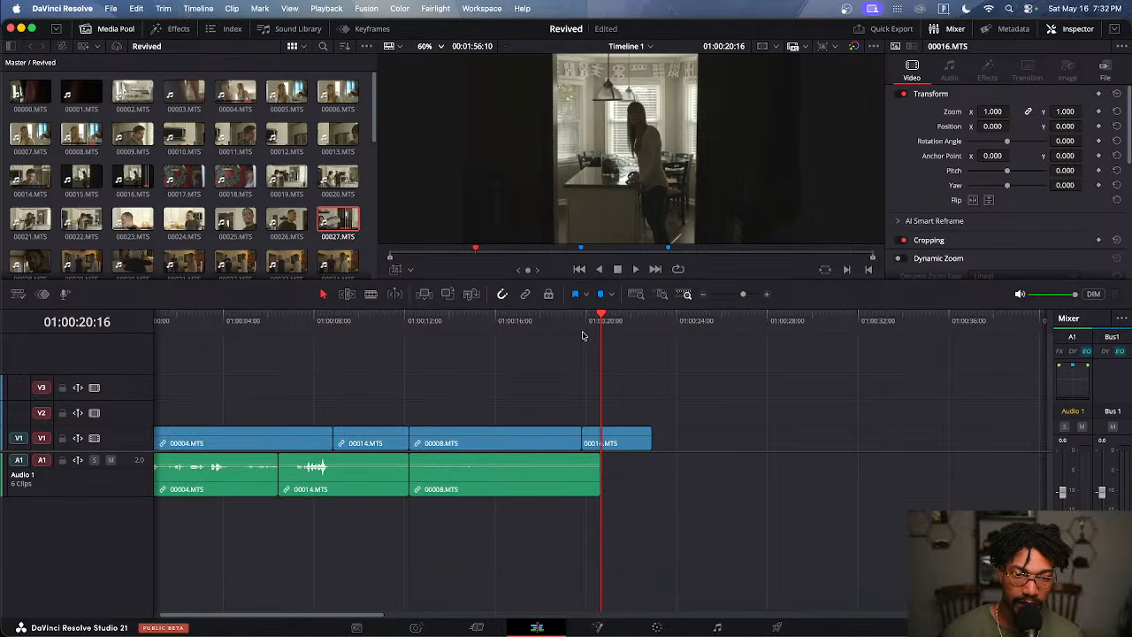
key(Up)
key(super+equal)
key(super+equal)
key(super+minus)
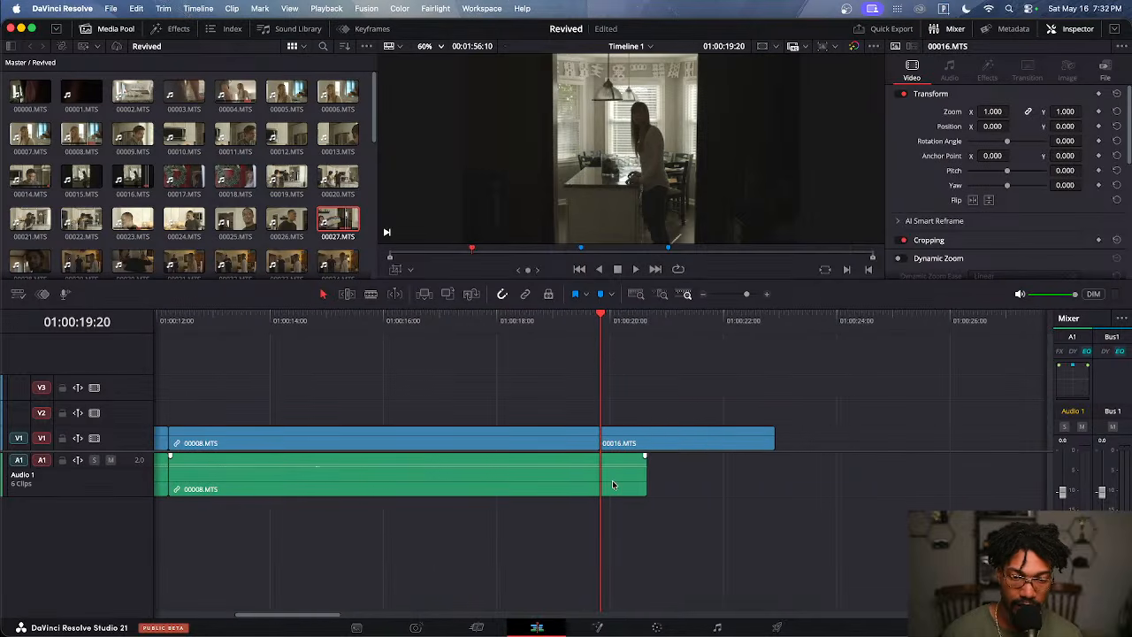
drag(643, 479, 773, 481)
key(space)
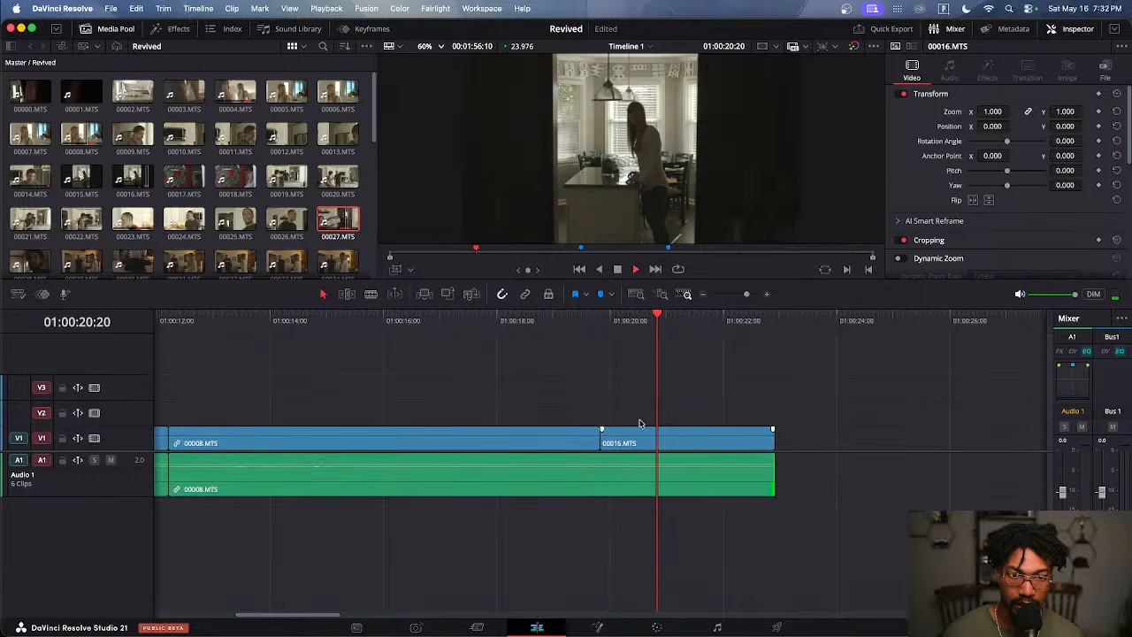
drag(580, 327, 627, 352)
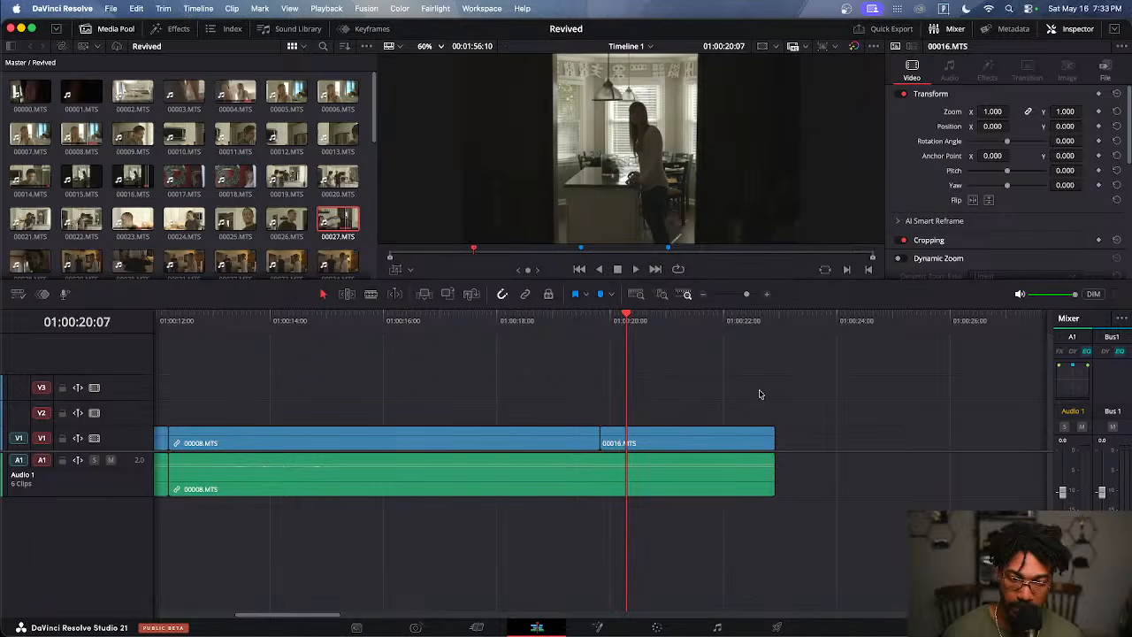
Move the 00016.MTS video clip along Video 1 to start at 01:00:28:05, apart from 00008.MTS
scroll(760, 399, down, 3)
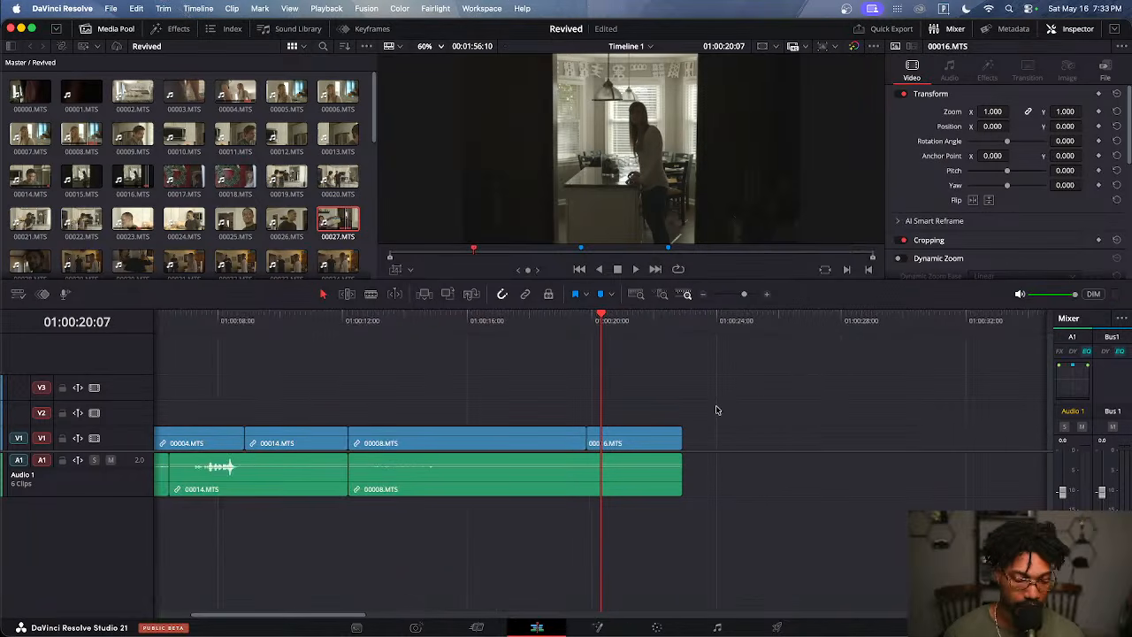
key(Up)
drag(669, 434, 929, 437)
click(833, 354)
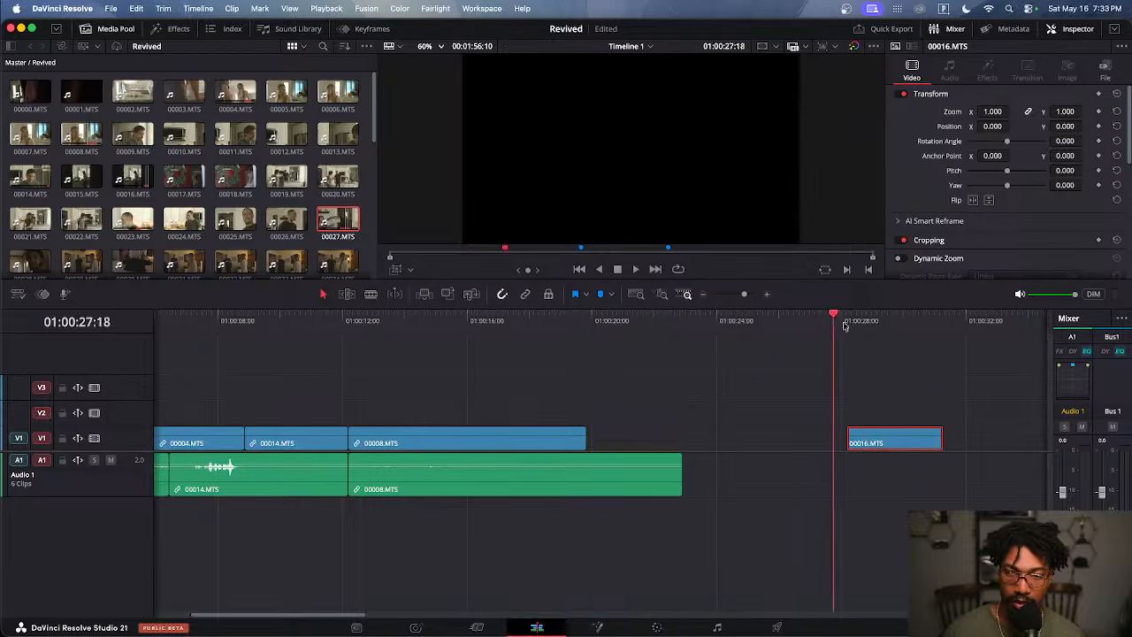
Open 00016.MTS in the source viewer, add its matching audio beneath the video on Audio 1, and play it
key(space)
double_click(896, 444)
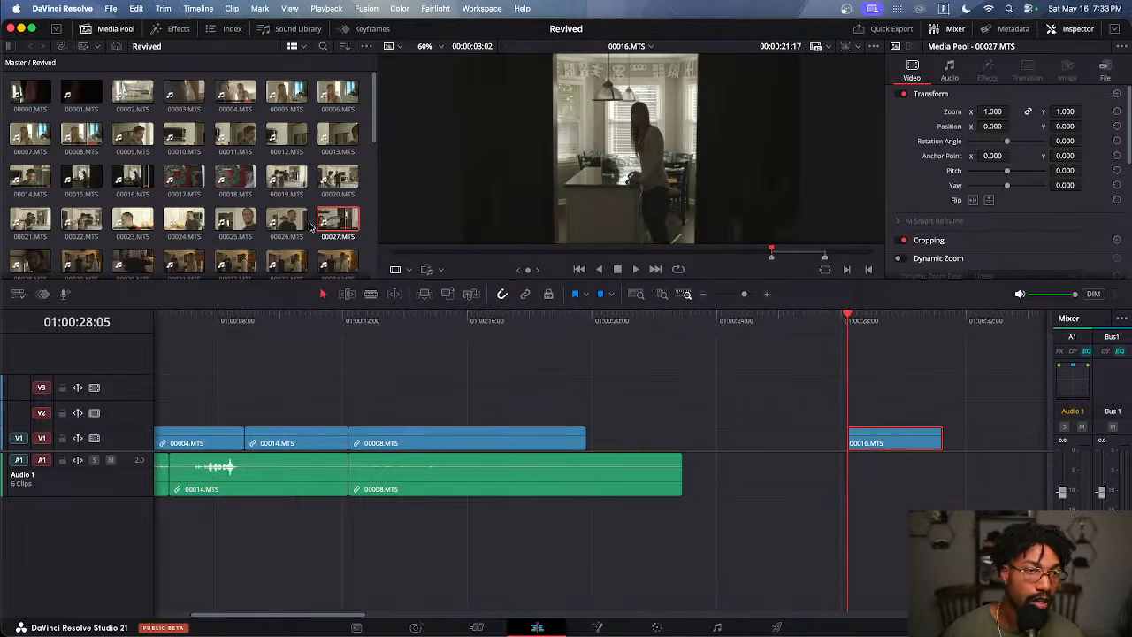
drag(648, 231, 846, 458)
key(space)
key(super+equal)
key(super+equal)
key(super+equal)
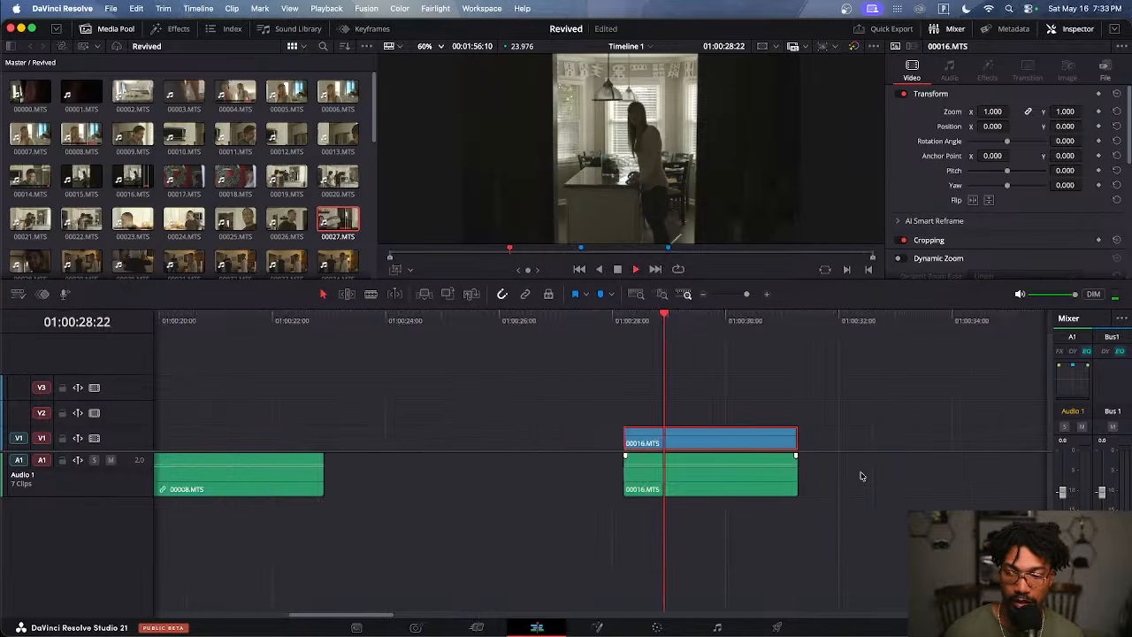
key(super+minus)
key(super+minus)
key(space)
Select 00016.MTS's video and audio, slip both together to an earlier part of the footage, and play the result
drag(780, 416, 599, 488)
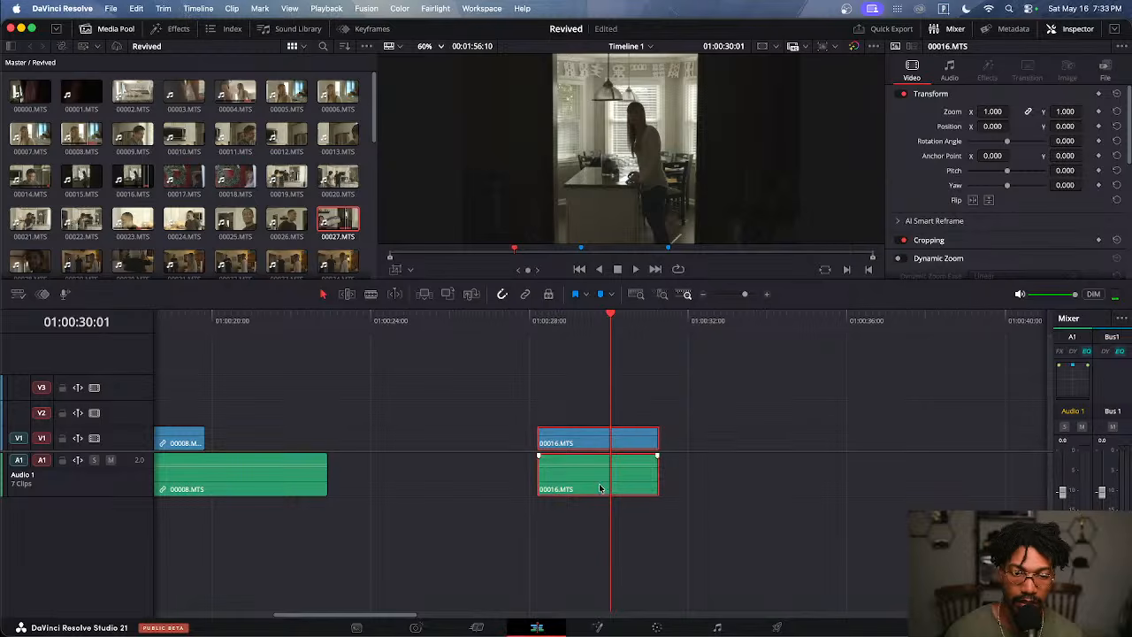
click(555, 381)
drag(552, 392, 630, 535)
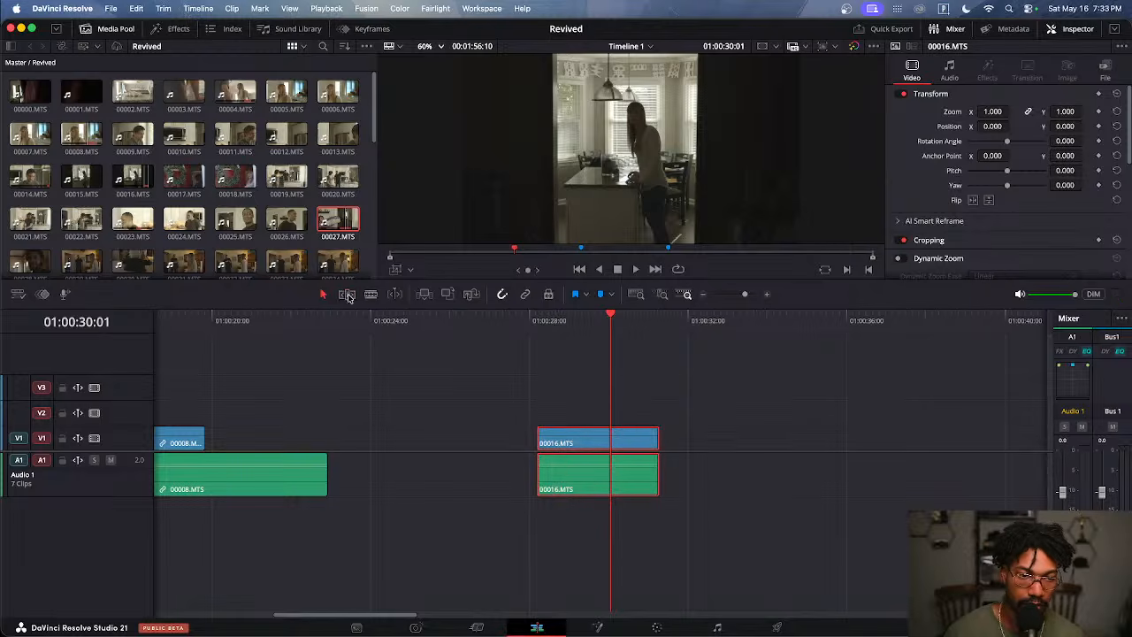
drag(586, 437, 850, 445)
click(527, 324)
key(space)
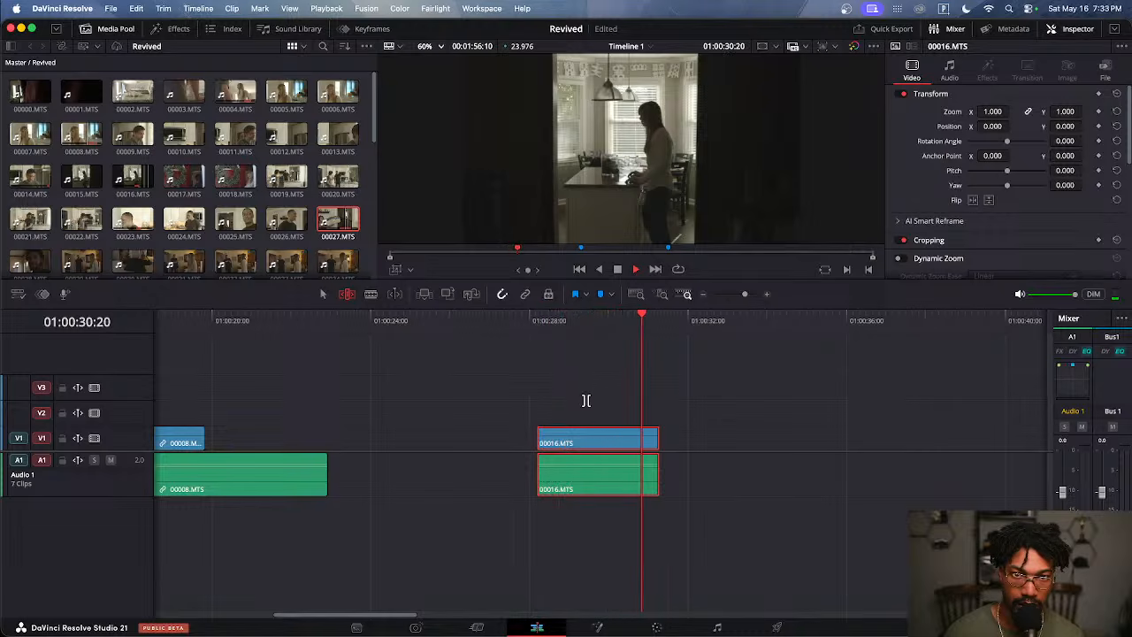
key(space)
Extend the end of 00016.MTS's video and audio together to about 01:00:40:00
click(749, 411)
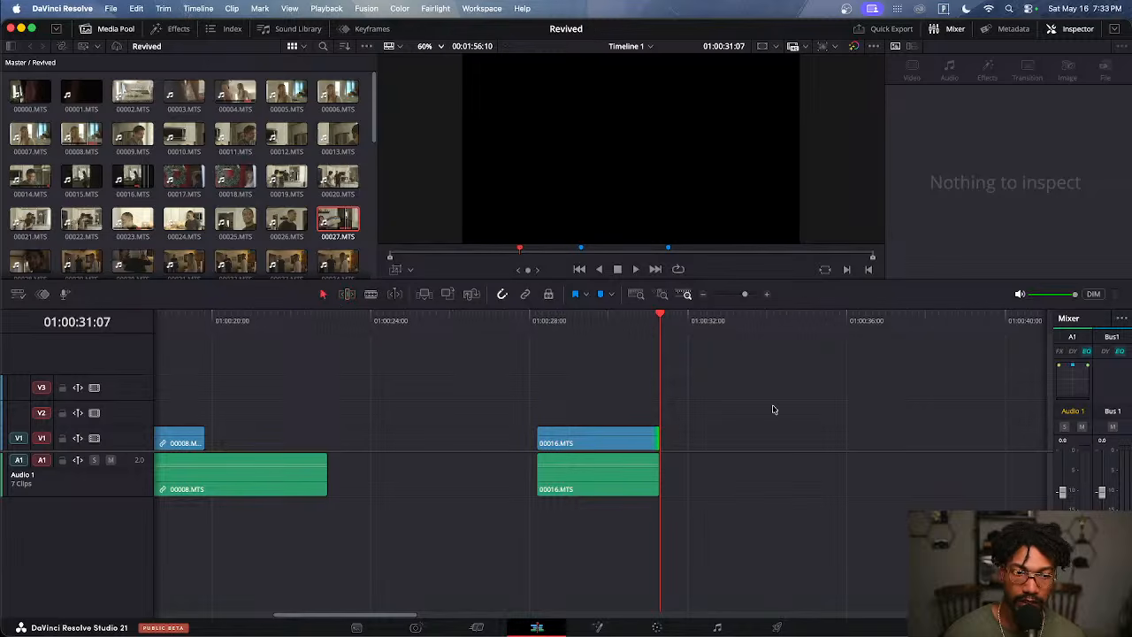
drag(828, 392, 1005, 477)
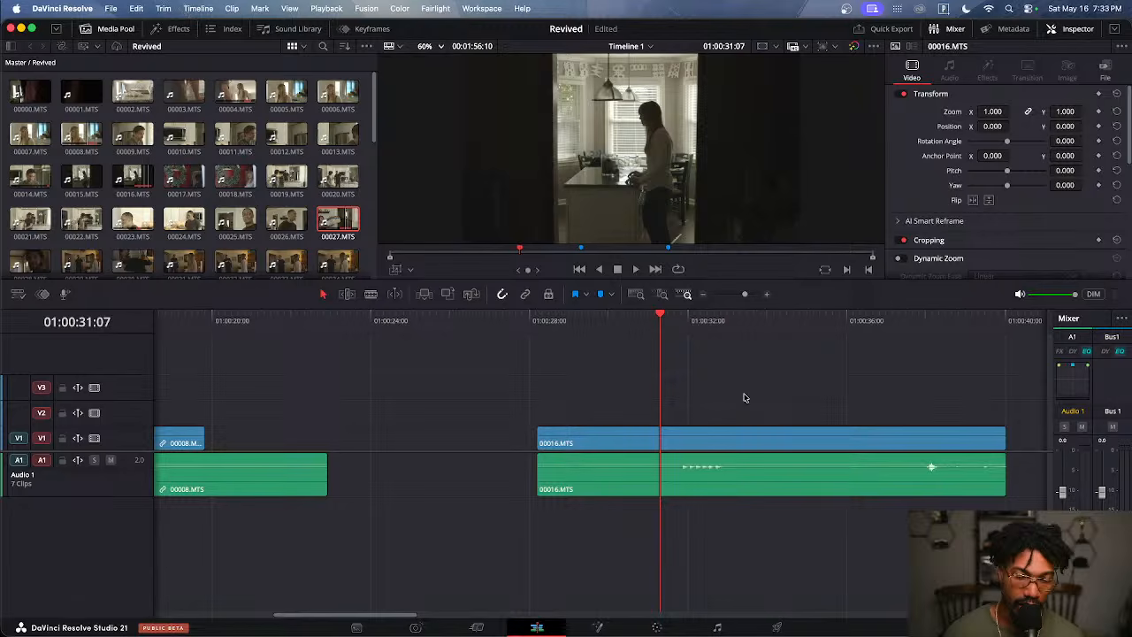
Play 00016.MTS to find the cut point, split its video and audio at 01:00:31:12, delete the parts after it, and save the project
key(space)
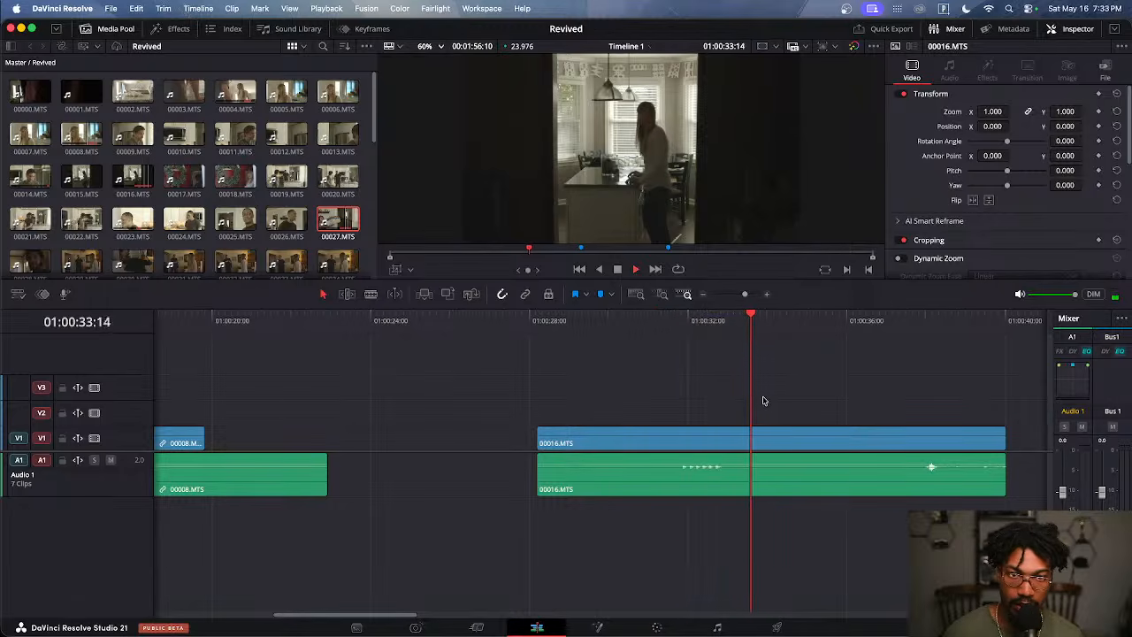
key(space)
drag(694, 328, 676, 336)
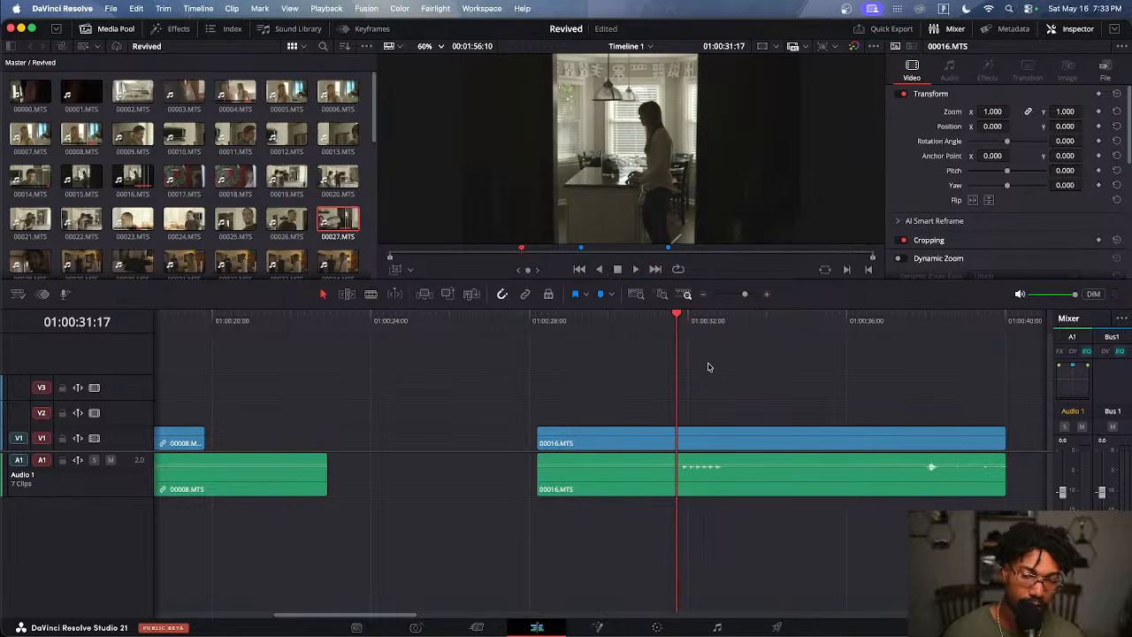
click(546, 334)
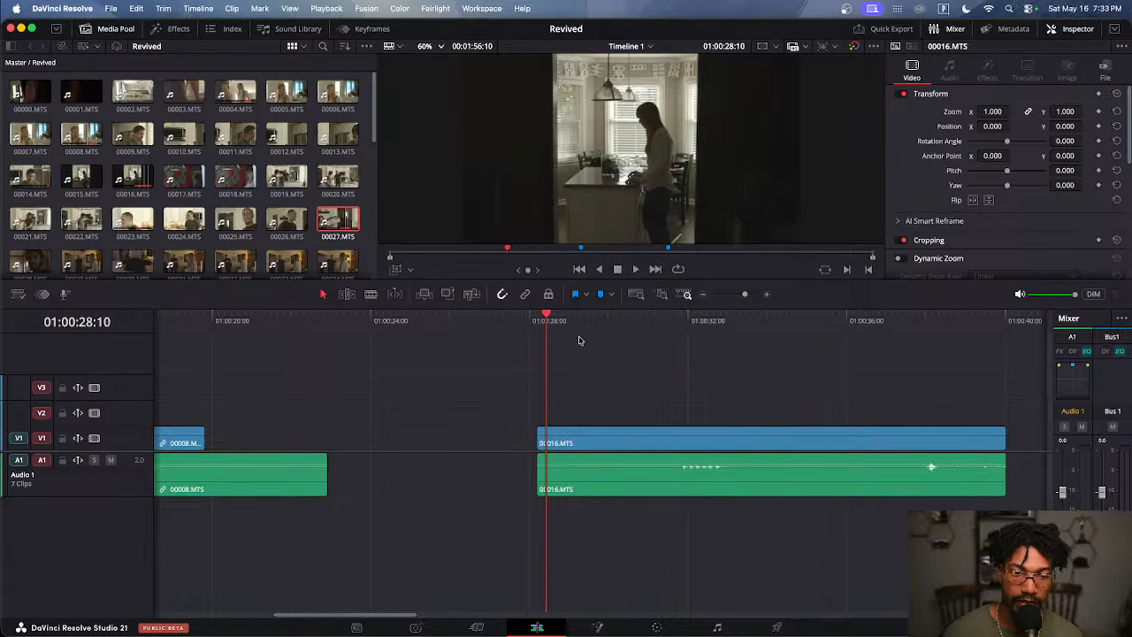
key(space)
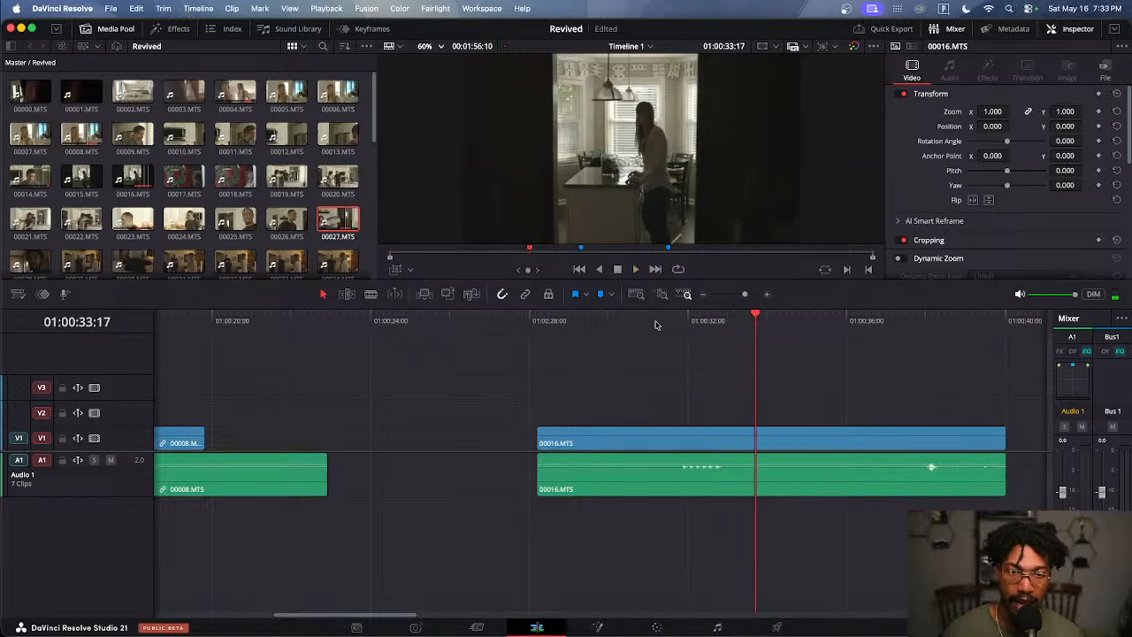
click(609, 332)
drag(608, 331, 669, 333)
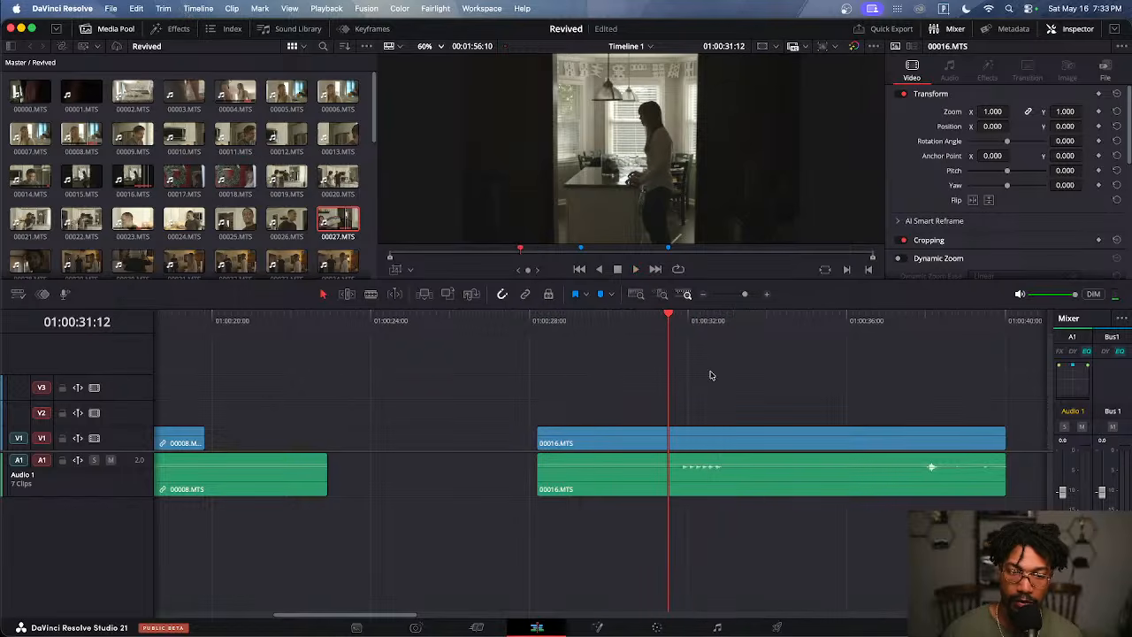
drag(709, 375, 709, 537)
key(super+b)
drag(713, 398, 732, 526)
key(BackSpace)
key(super+s)
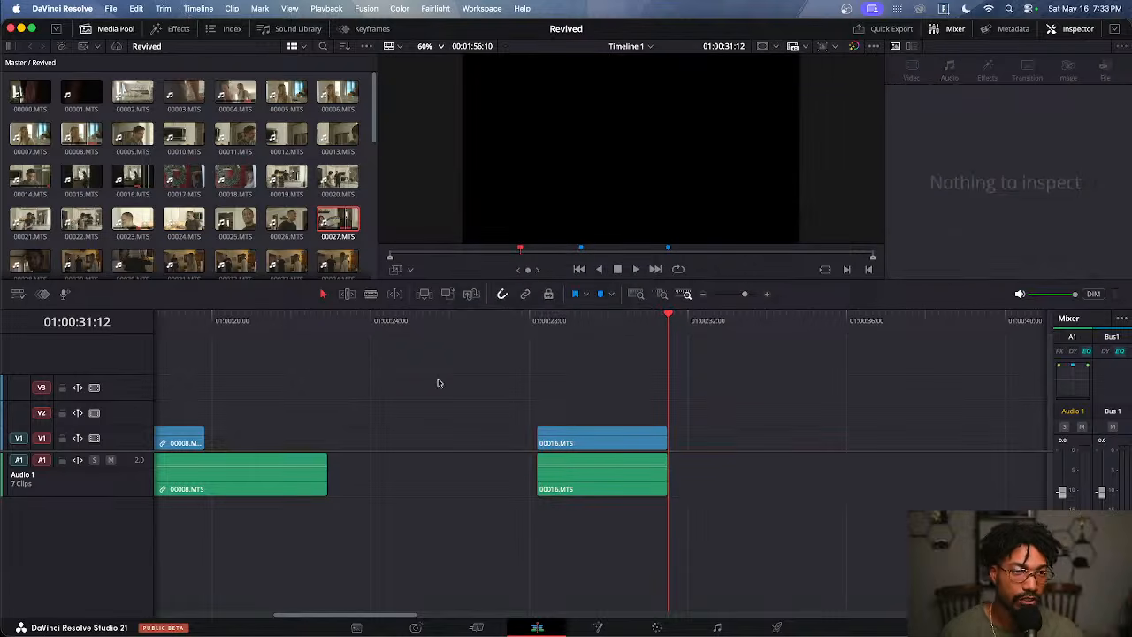
Mark 00018.MTS from 00:00:08:19 to 00:00:17:11 in the source viewer and place it directly after 00016.MTS on Video 1 and Audio 1
click(226, 181)
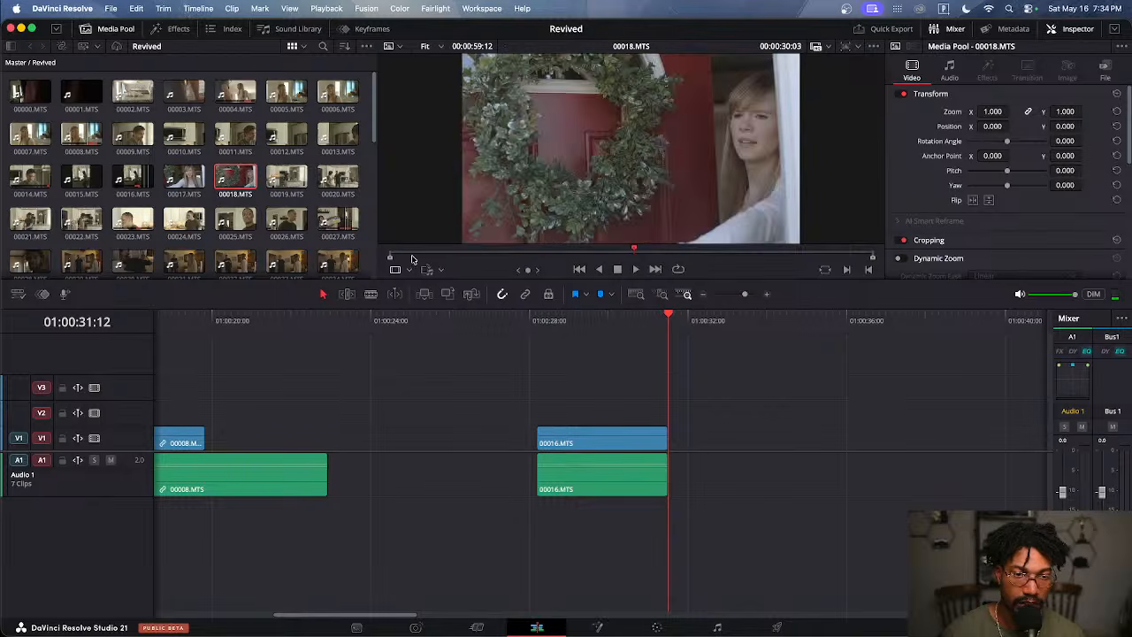
drag(425, 255, 460, 262)
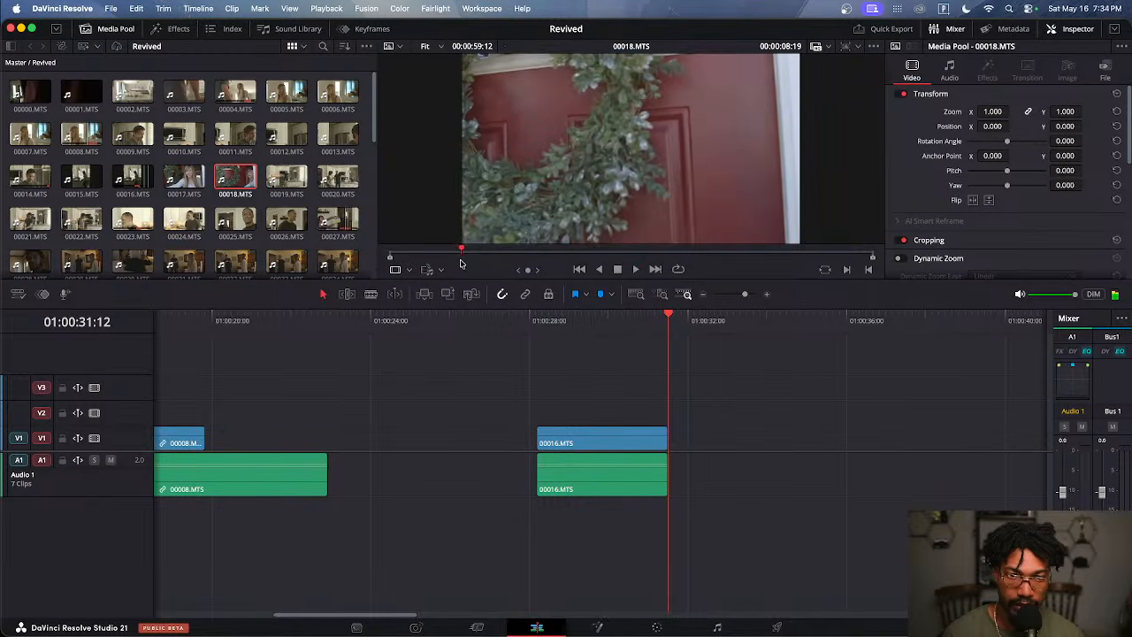
key(space)
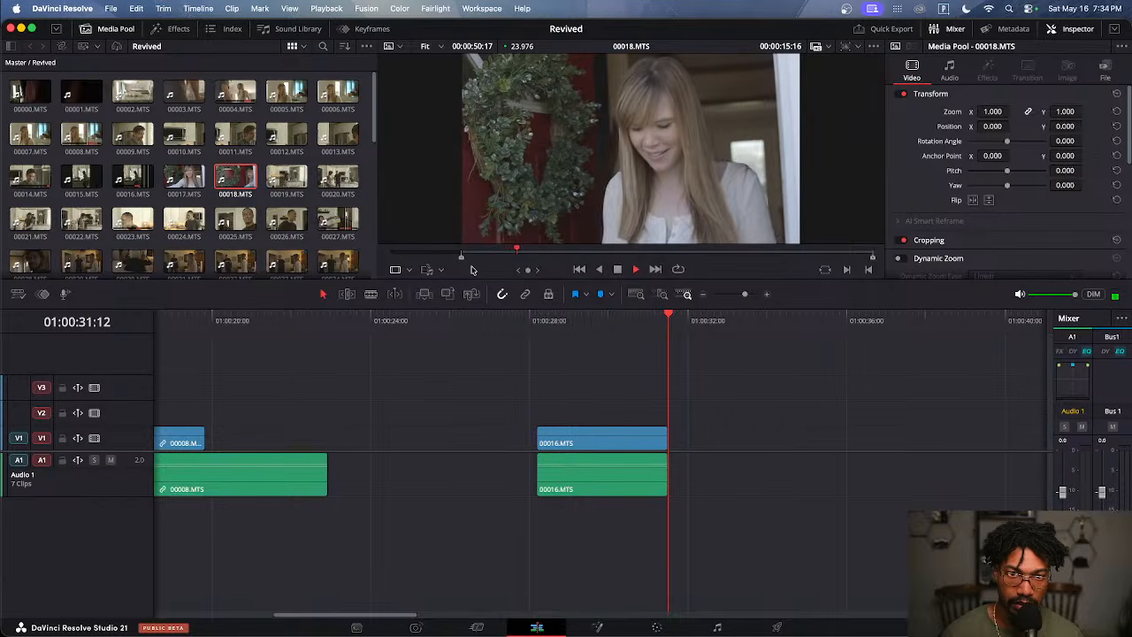
key(space)
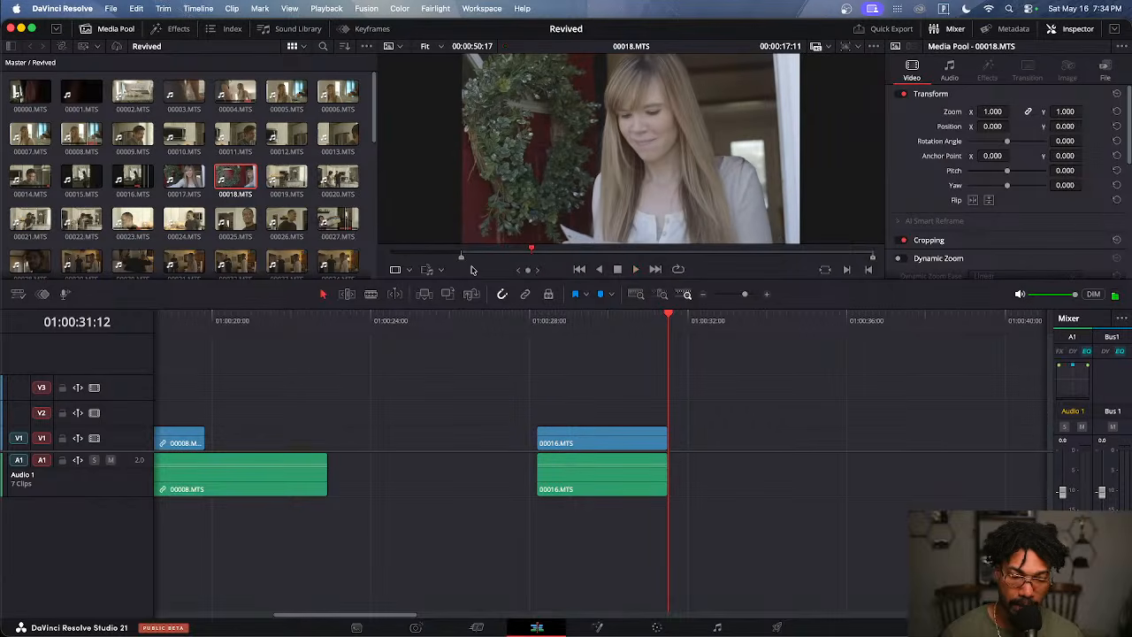
key(o)
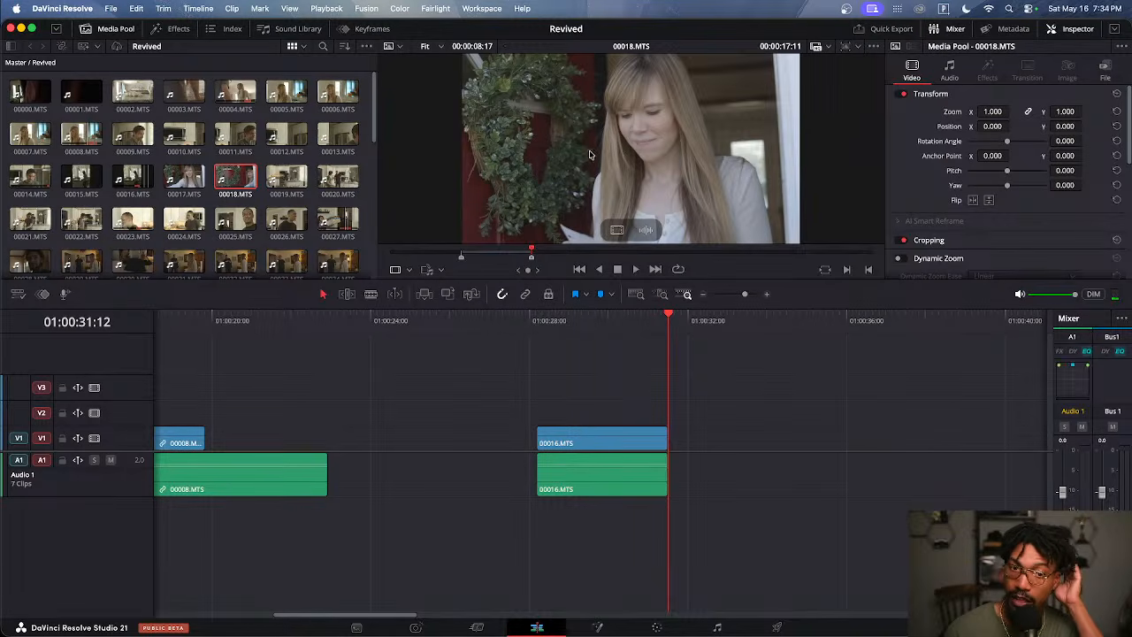
drag(590, 155, 683, 476)
Ripple-trim the start of 00018.MTS to the knock at 01:00:32:07 and play the result
key(space)
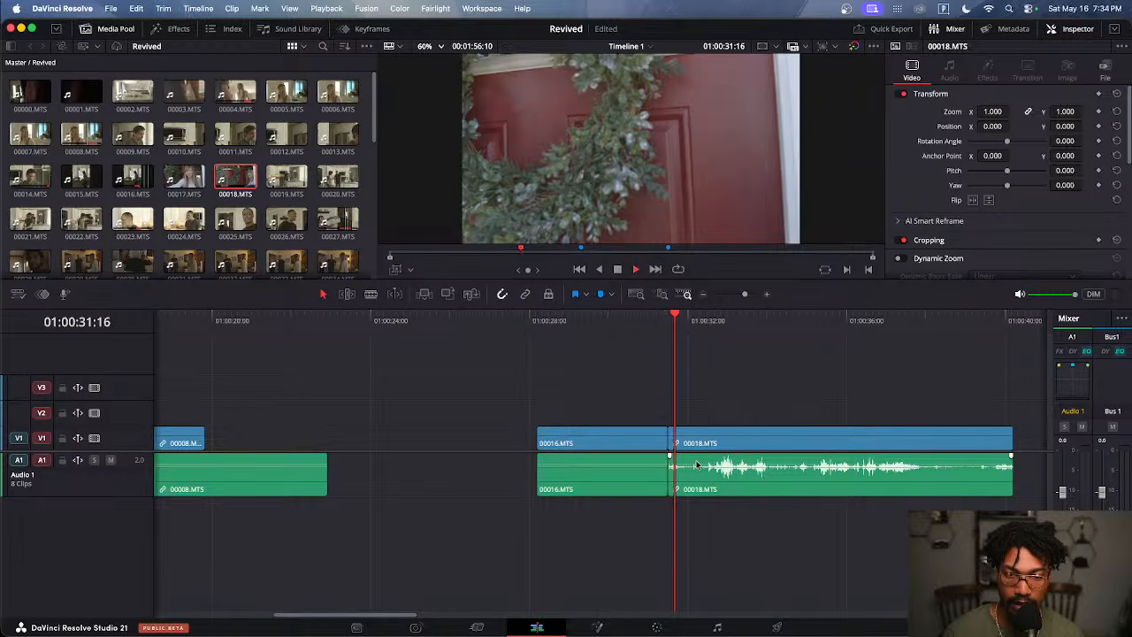
key(space)
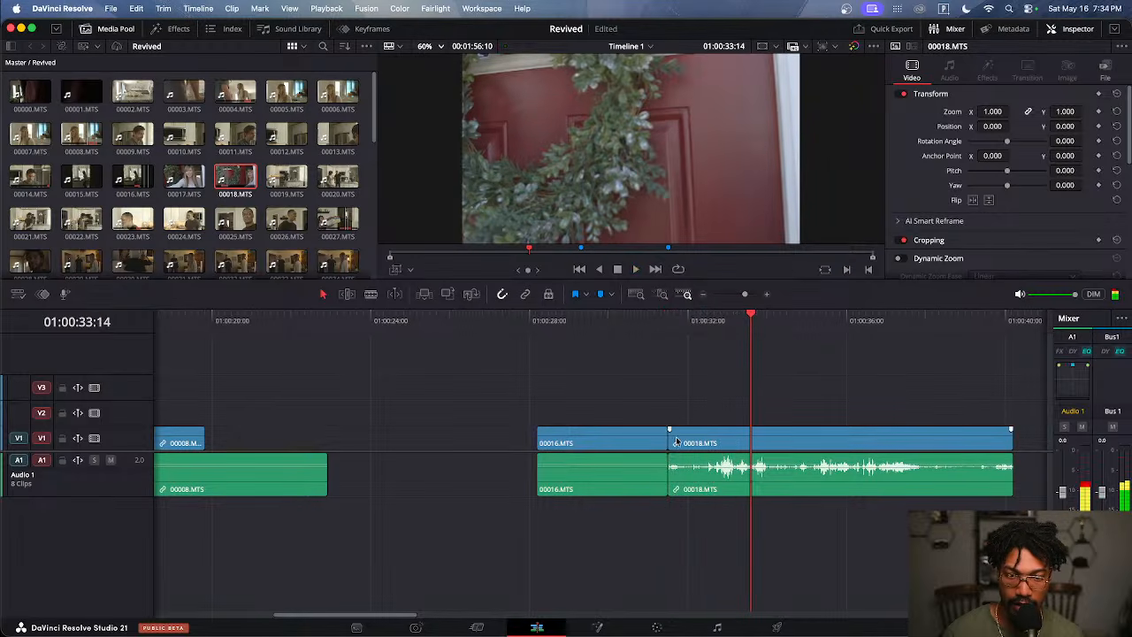
click(699, 323)
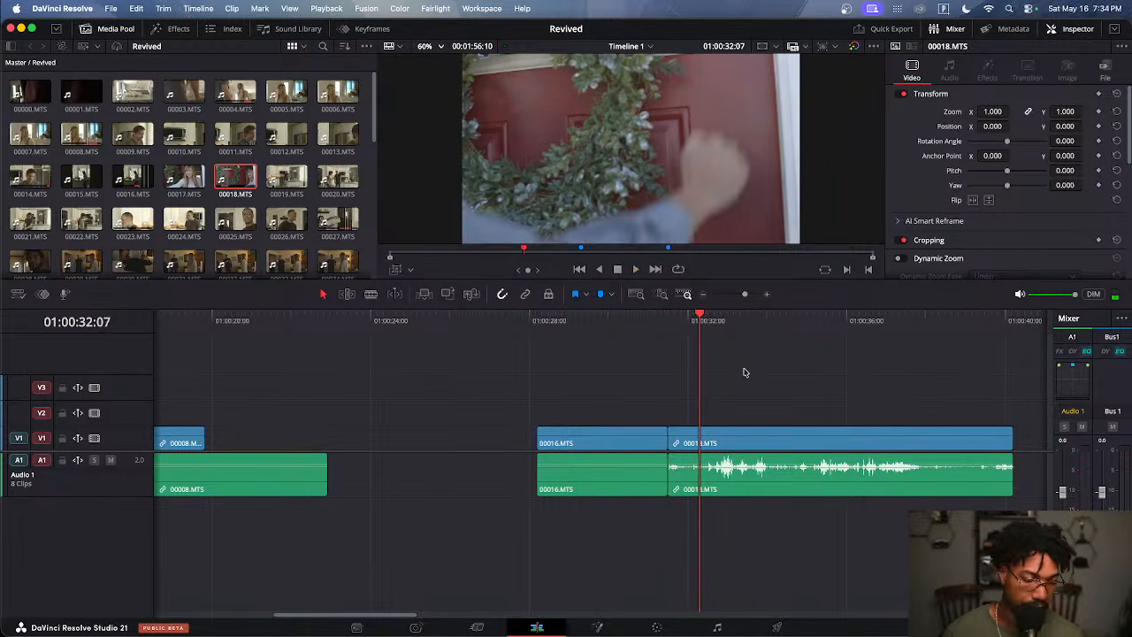
key(super+shift+bracketleft)
key(space)
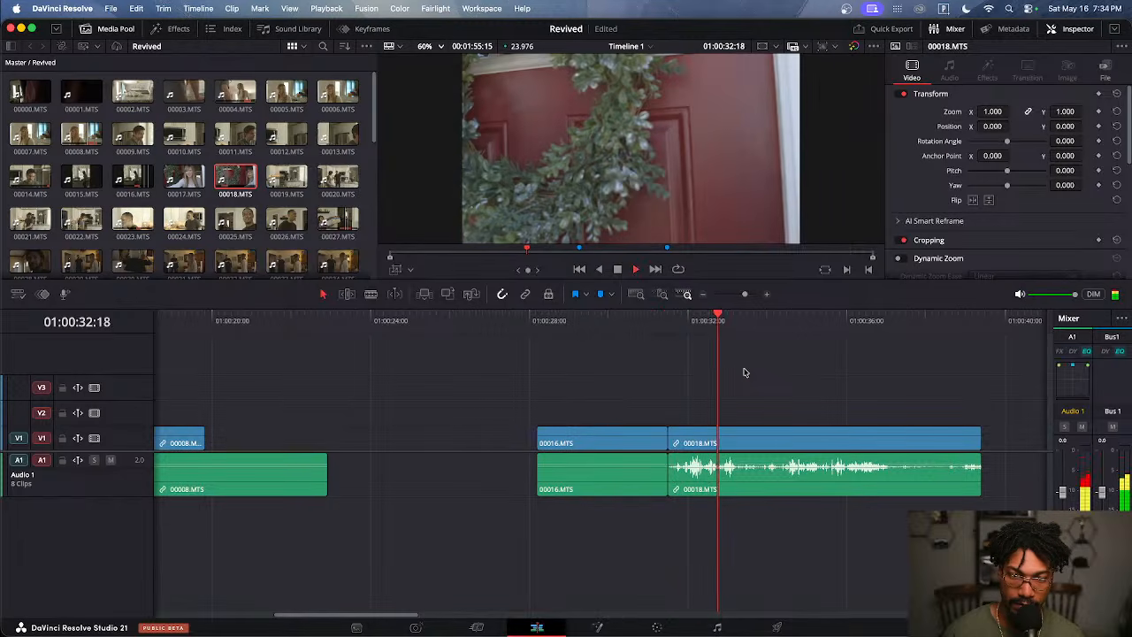
Trim only the video start of 00018.MTS to 01:00:33:05, leaving its audio in place
key(space)
key(space)
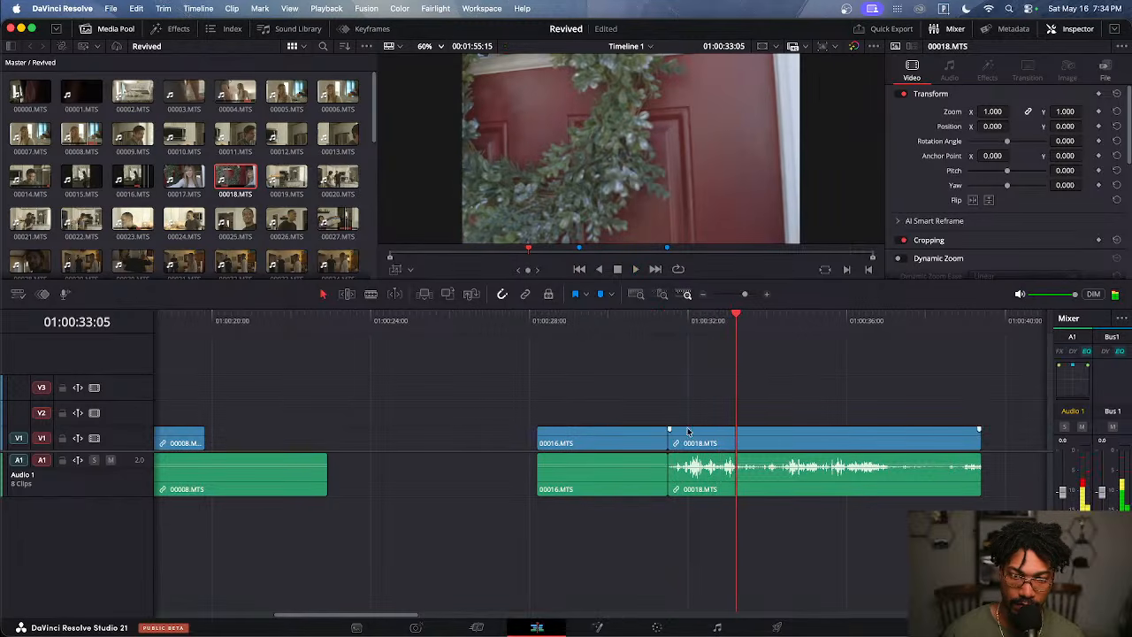
drag(671, 442, 738, 442)
click(793, 482)
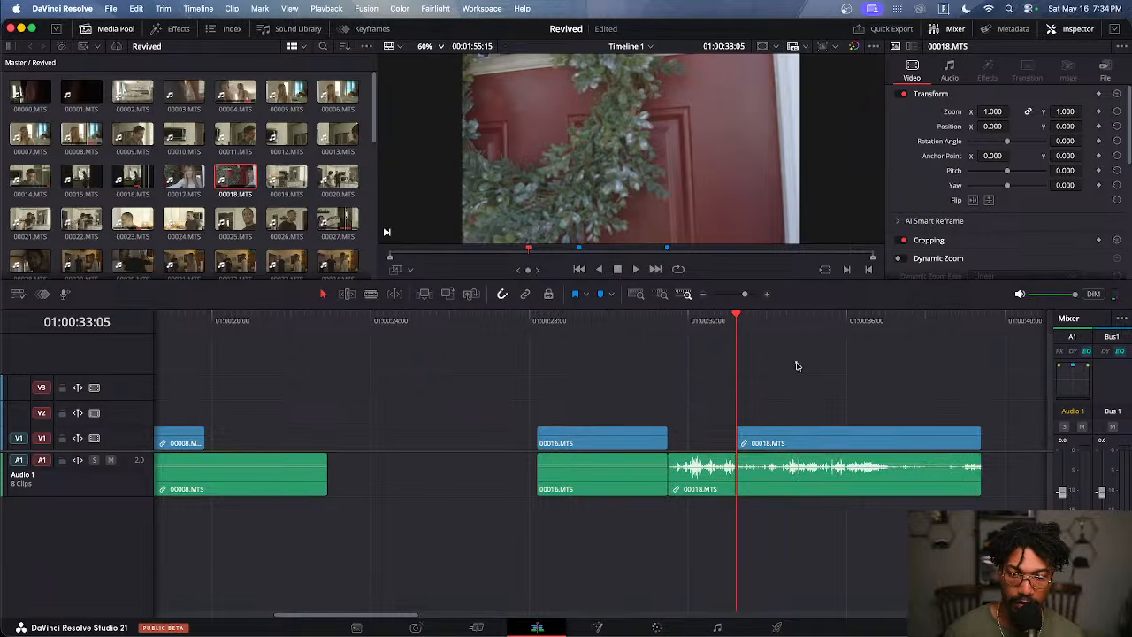
Set the clip color of 00018.MTS's video and audio to violet
drag(796, 366, 816, 488)
right_click(817, 487)
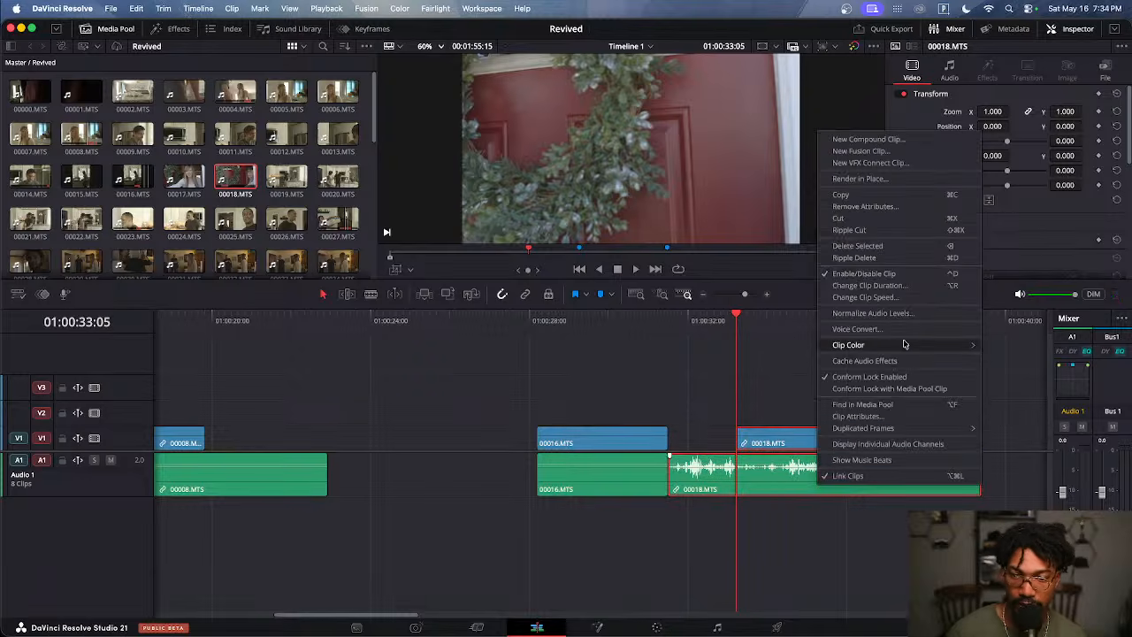
mouse_move(920, 347)
click(1005, 487)
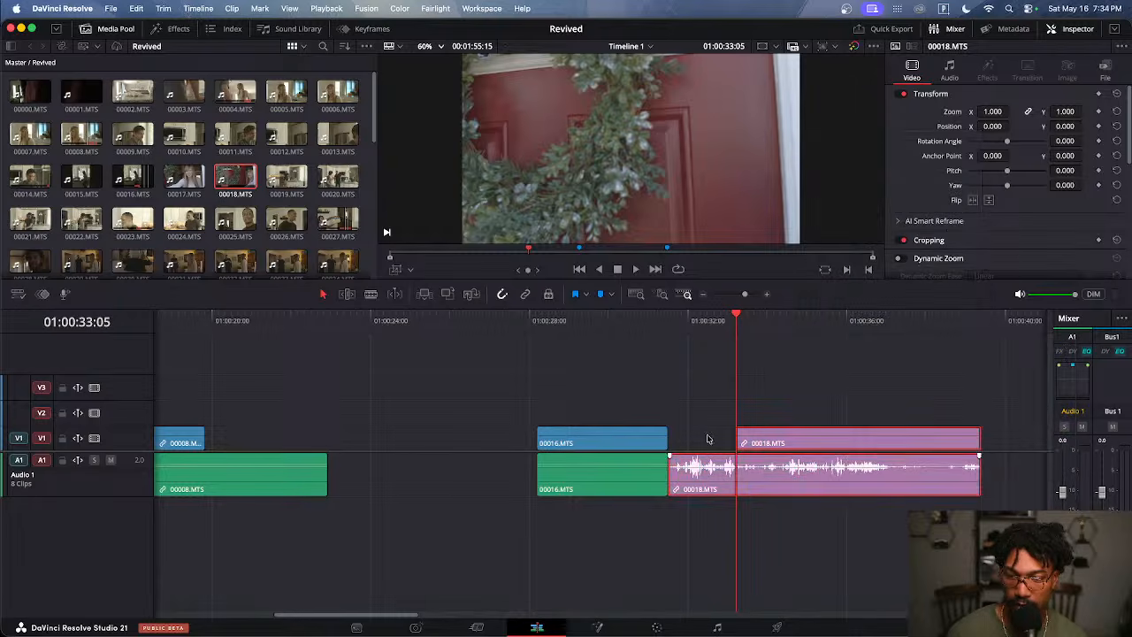
Set the clip color of 00016.MTS's video and audio to lime
drag(579, 372, 601, 478)
right_click(600, 477)
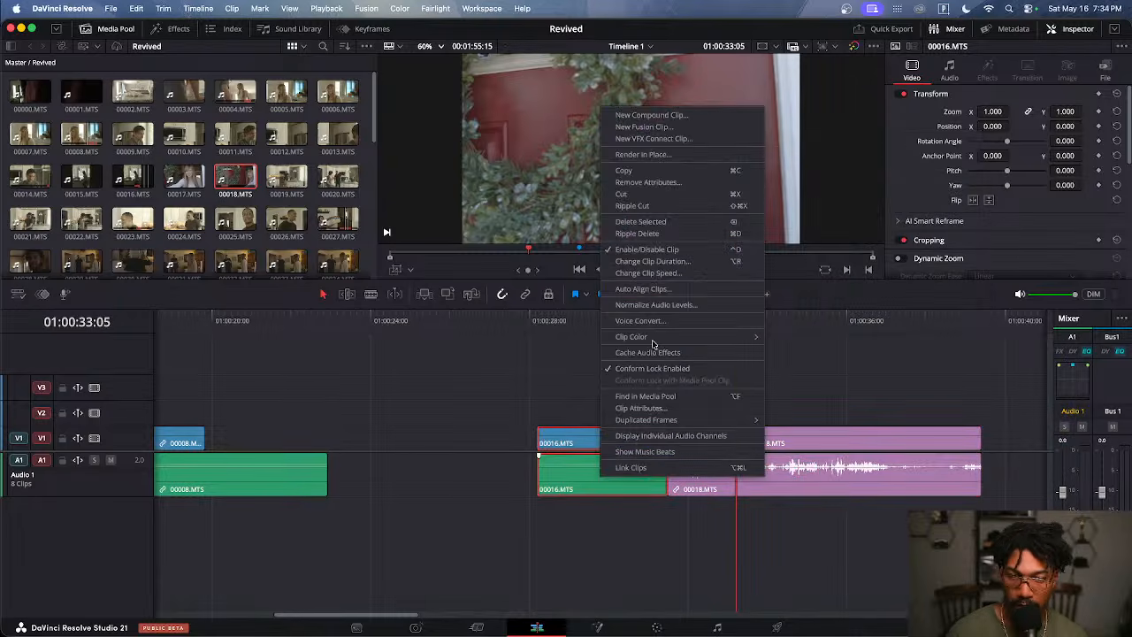
mouse_move(656, 337)
click(801, 395)
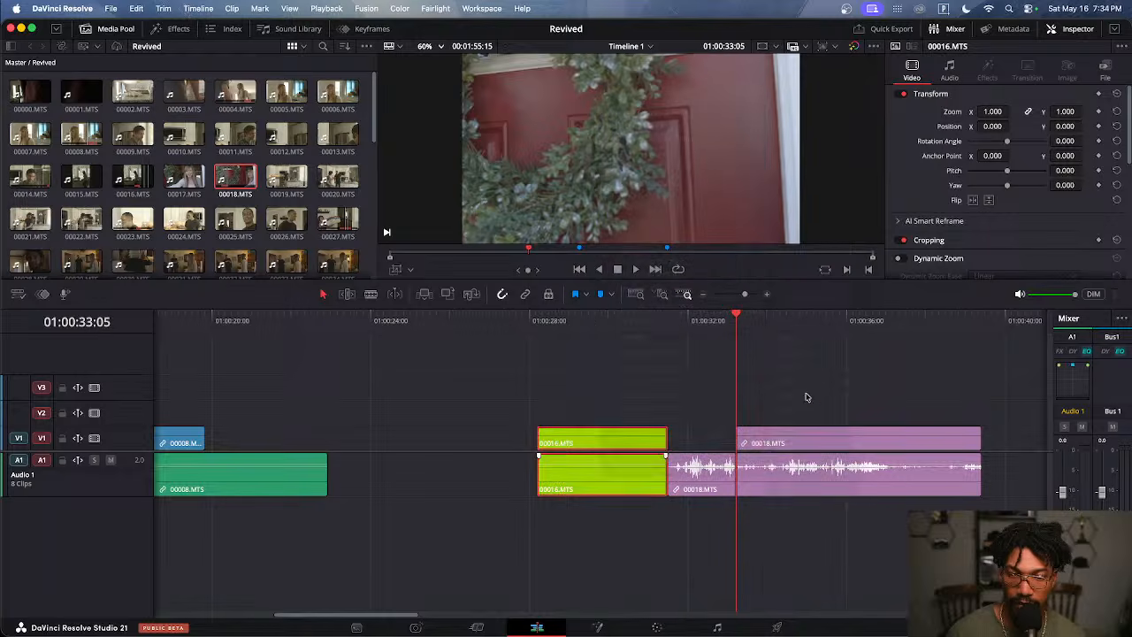
Move 00018.MTS's video and audio earlier so the video meets 00016.MTS's video and the audio overlaps beneath it
drag(789, 391, 821, 483)
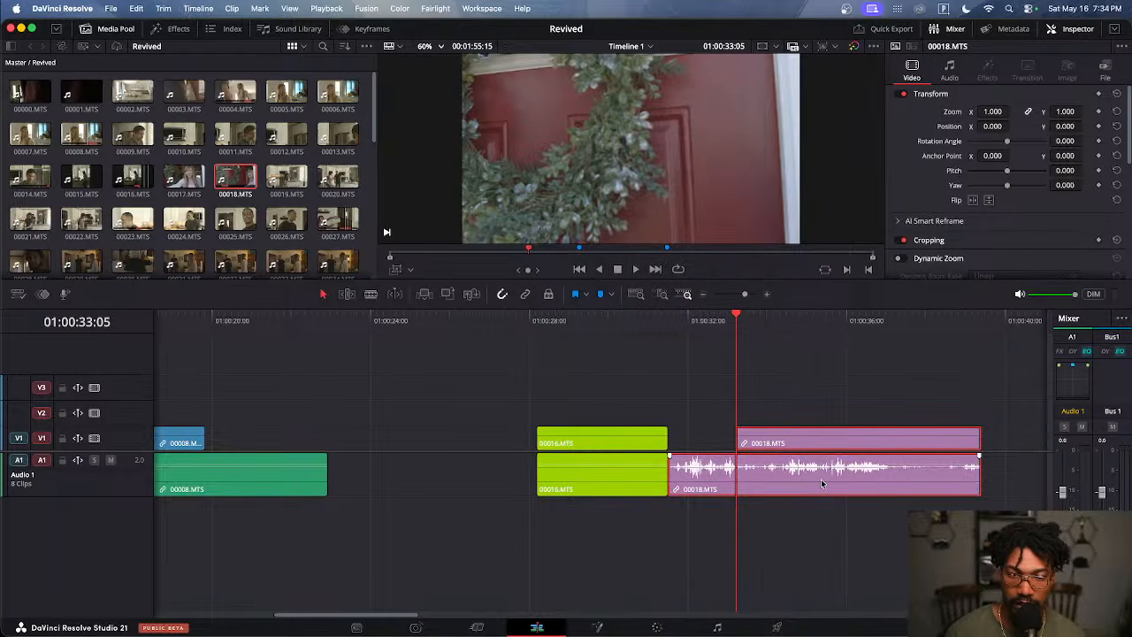
drag(520, 326, 614, 344)
drag(855, 376, 754, 475)
click(747, 404)
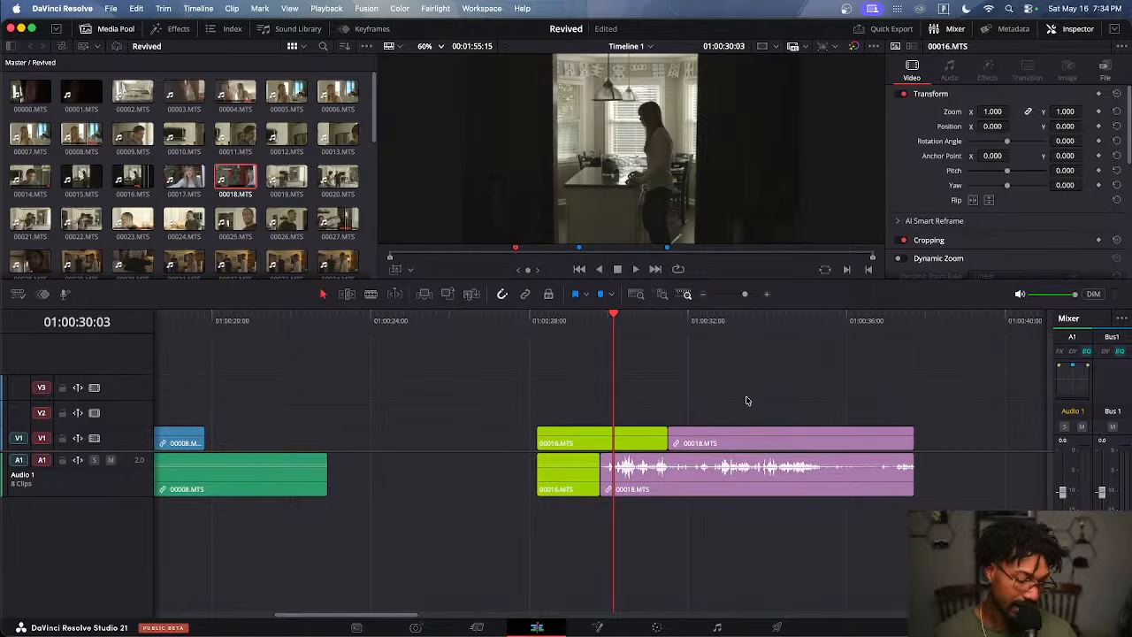
Increase the Video 1 track height to show thumbnails, and play the overlapping cut from 00016.MTS to 00018.MTS
click(530, 327)
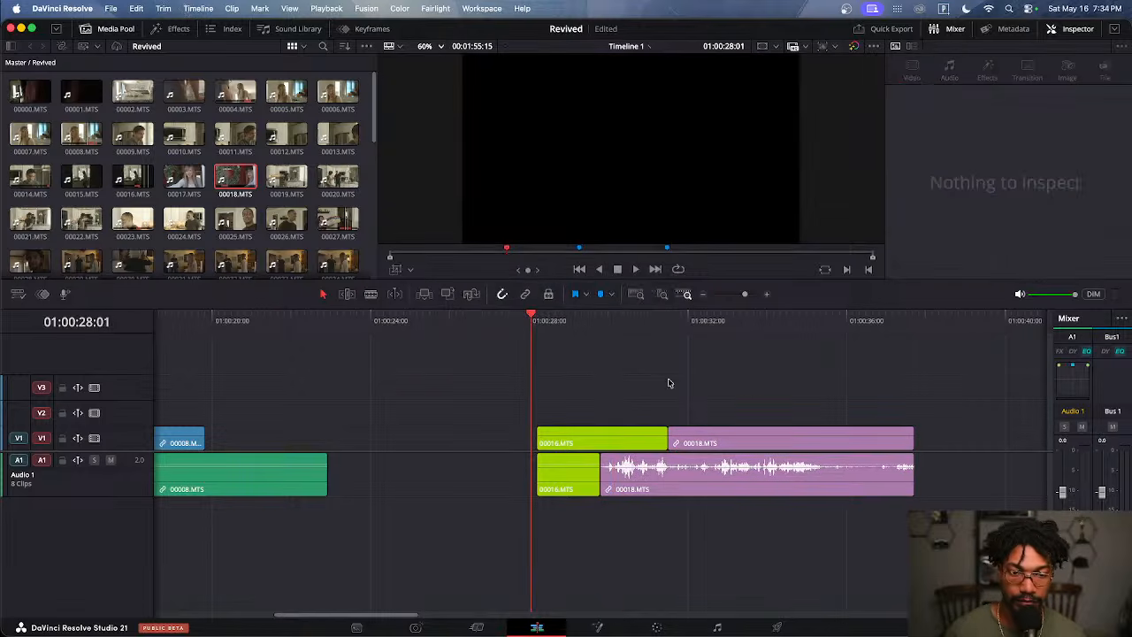
key(space)
key(space)
scroll(699, 417, up, 5)
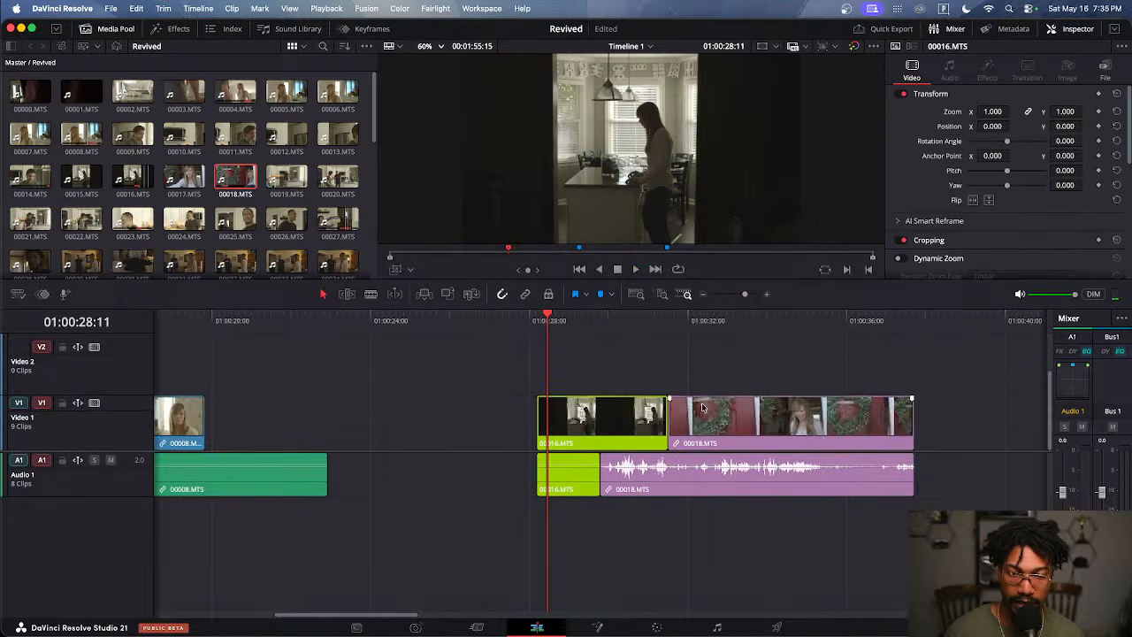
scroll(703, 407, up, 2)
scroll(708, 409, down, 3)
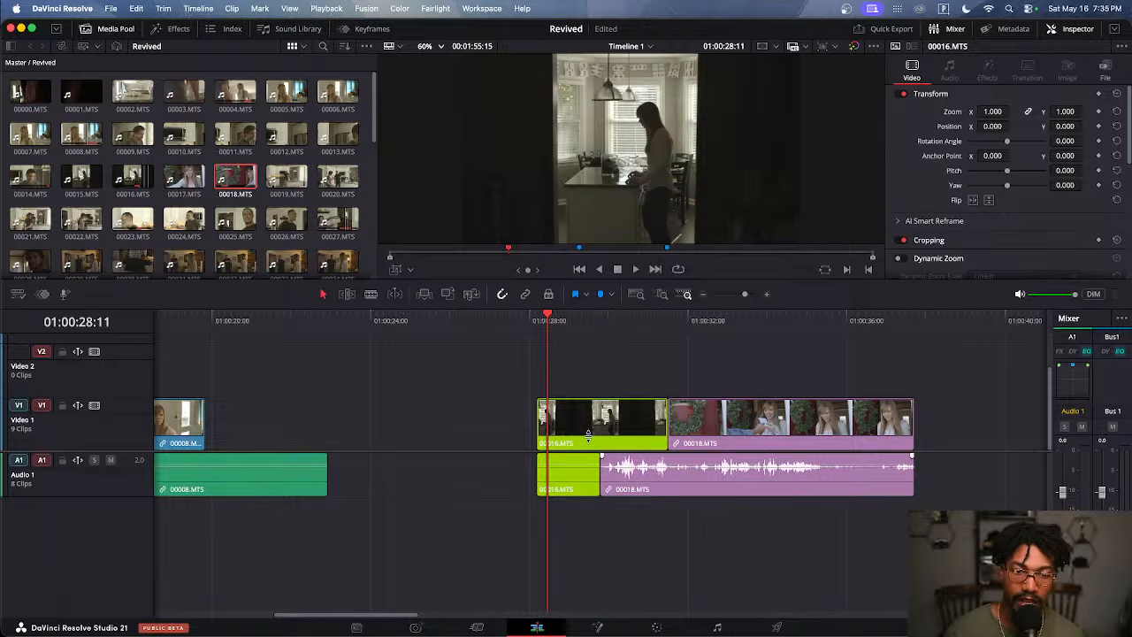
key(space)
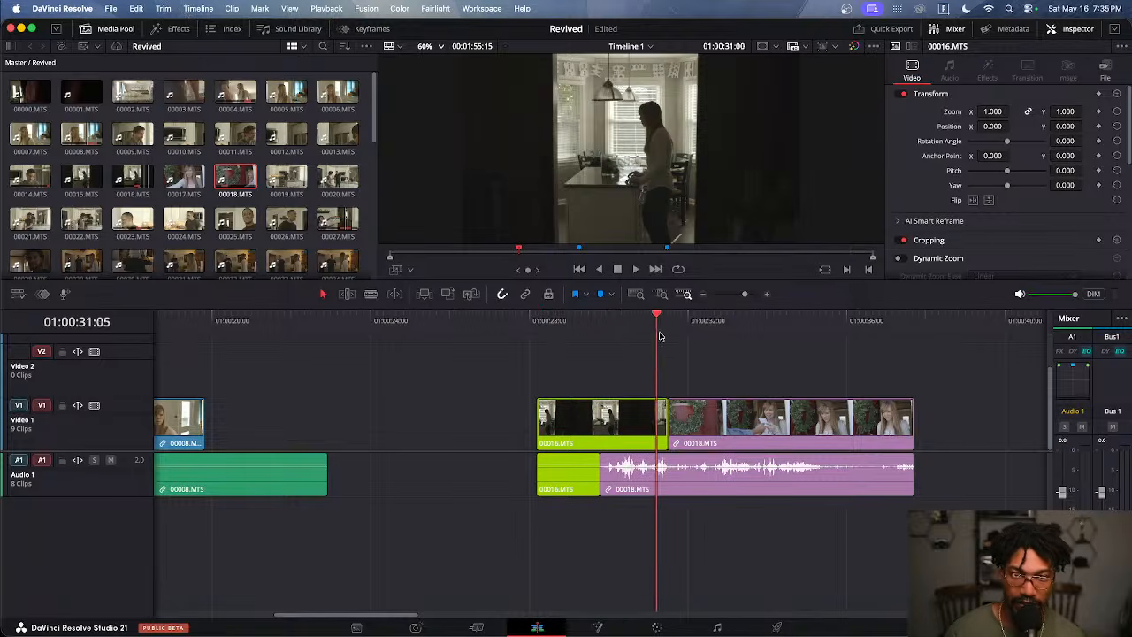
Set 00018.MTS's zoom to 1.140 and rotation angle to -2.600, comparing the shot with the transform off and on
drag(721, 343, 723, 381)
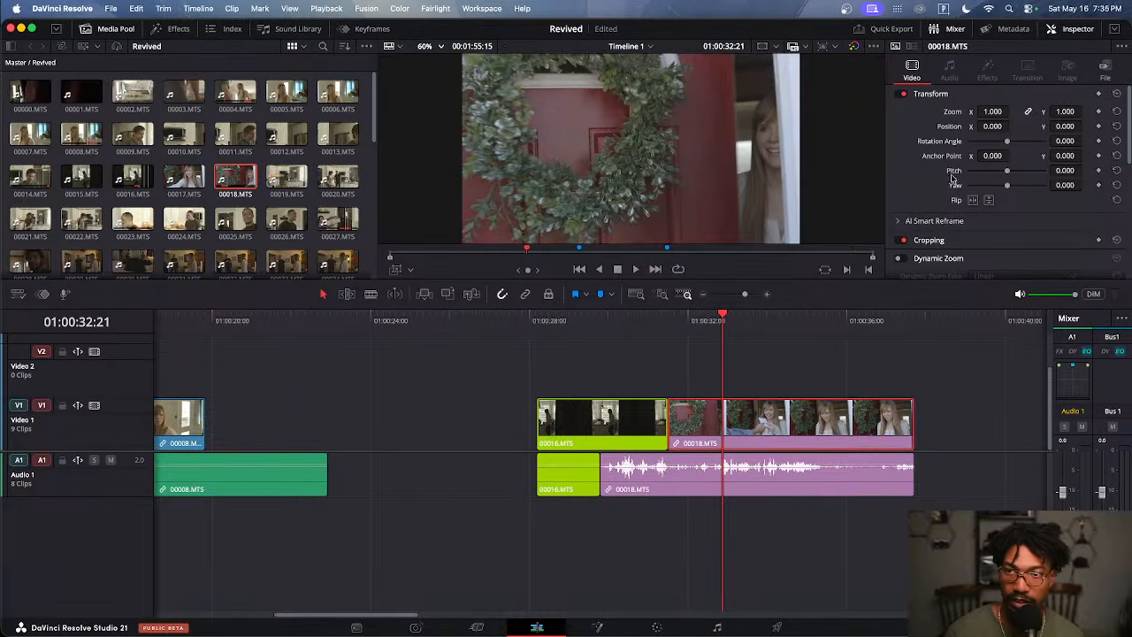
drag(996, 112, 1086, 141)
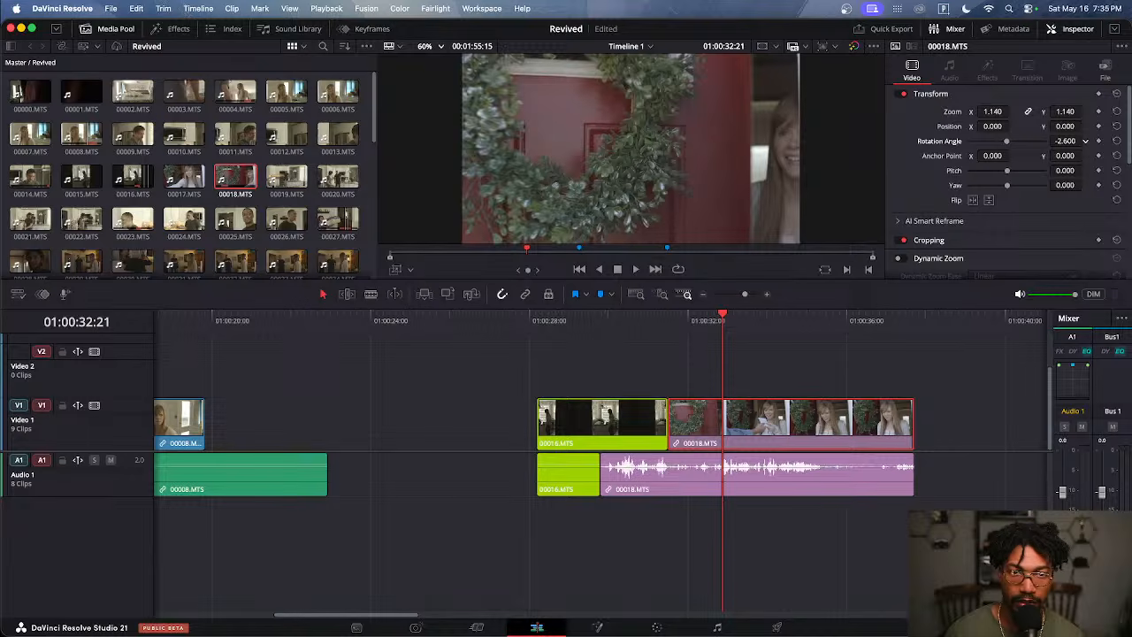
click(902, 94)
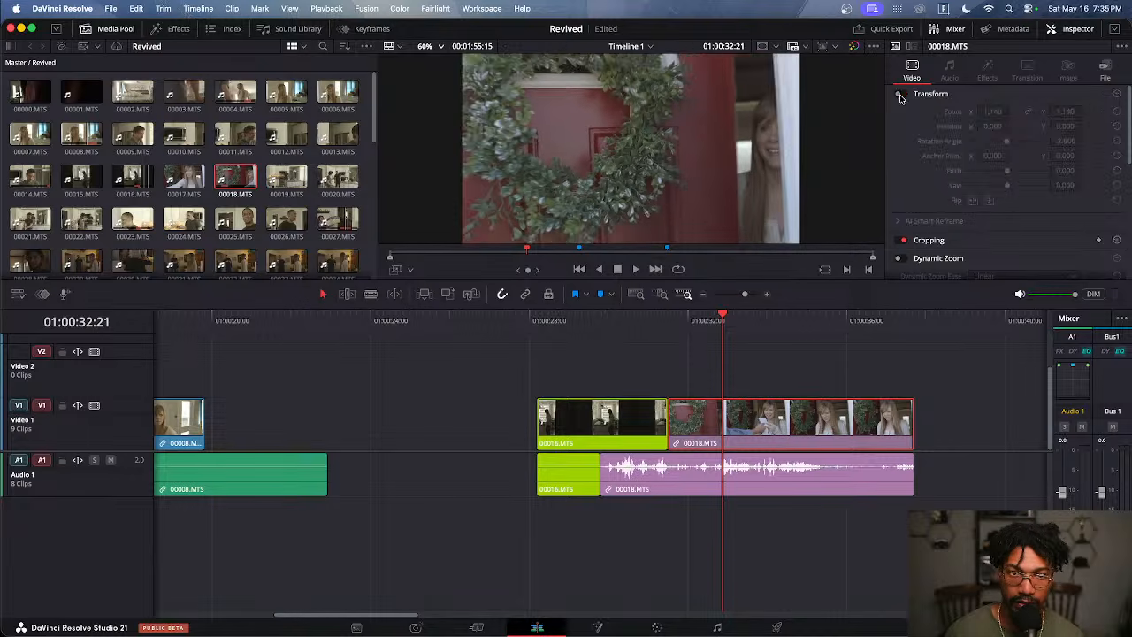
click(902, 95)
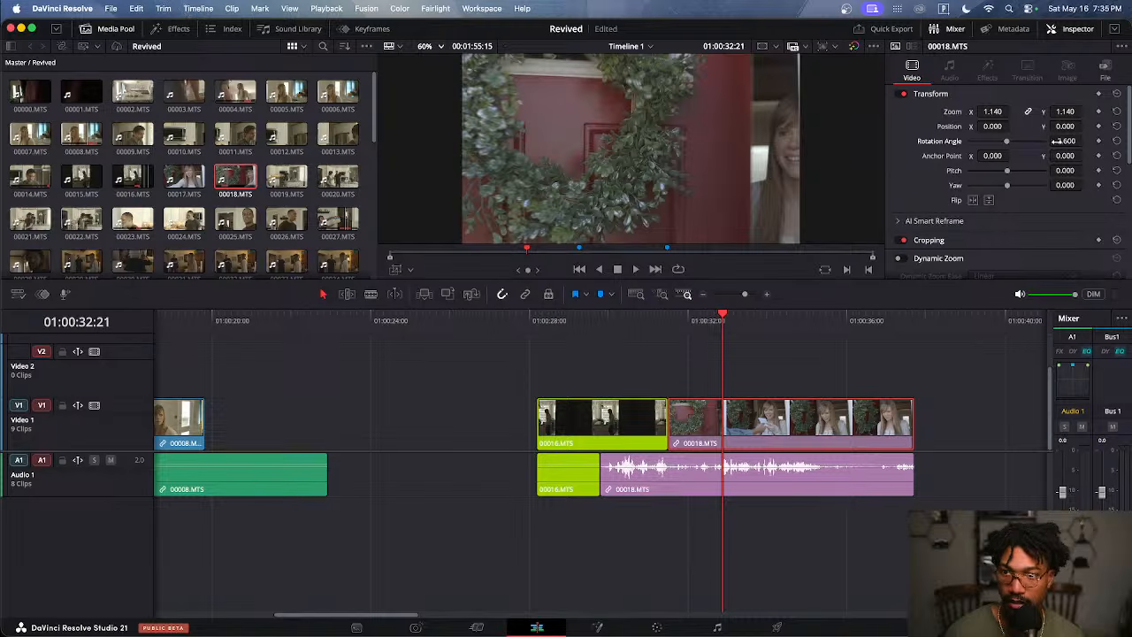
drag(1072, 140, 1085, 140)
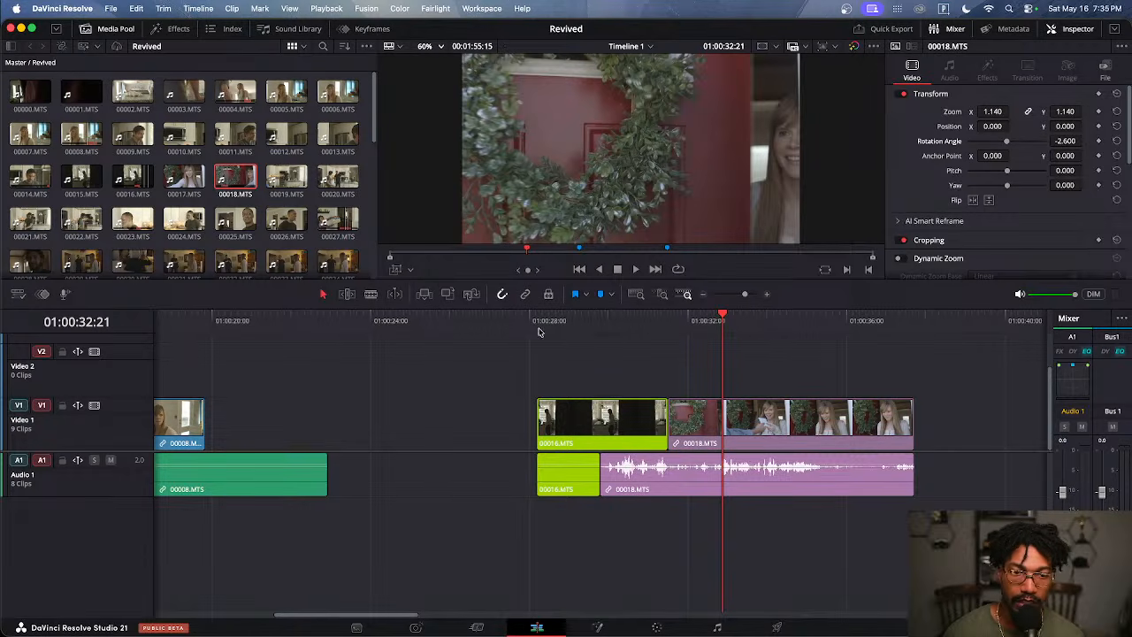
Extend the start of 00016.MTS's video and audio back to about 01:00:26:18 and play the cut into 00018.MTS
drag(538, 430, 478, 435)
click(460, 338)
key(space)
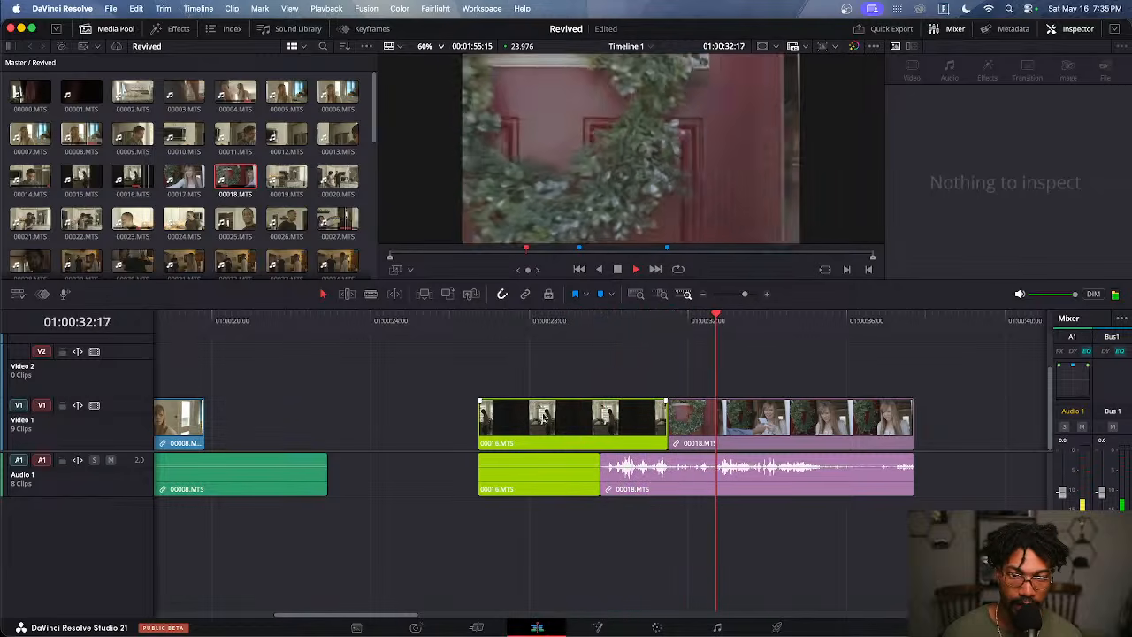
click(596, 320)
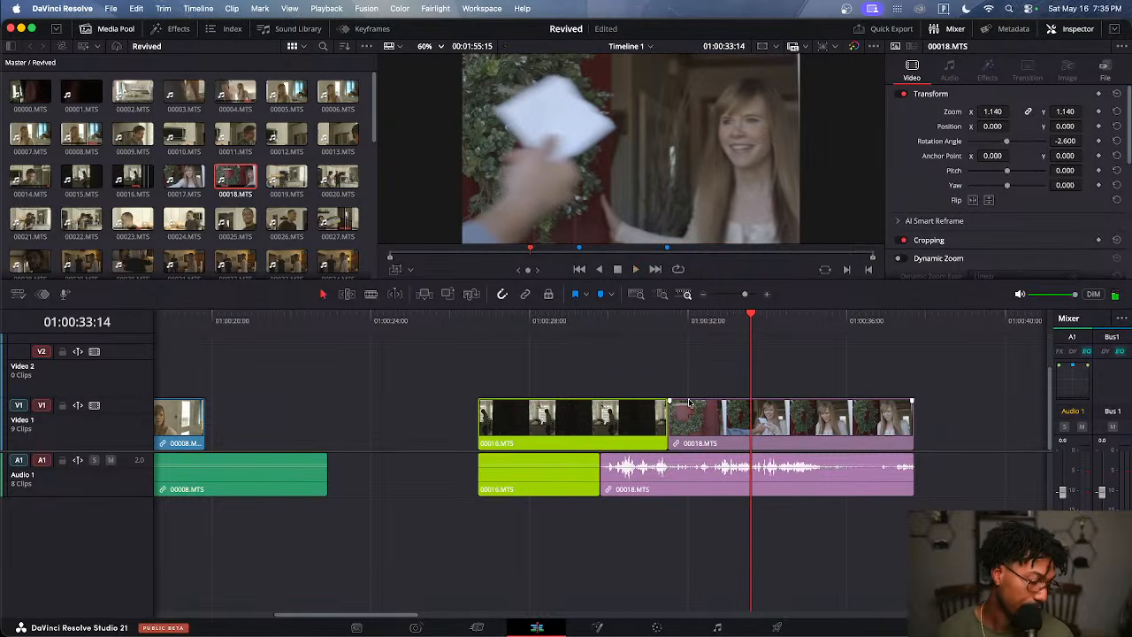
click(660, 325)
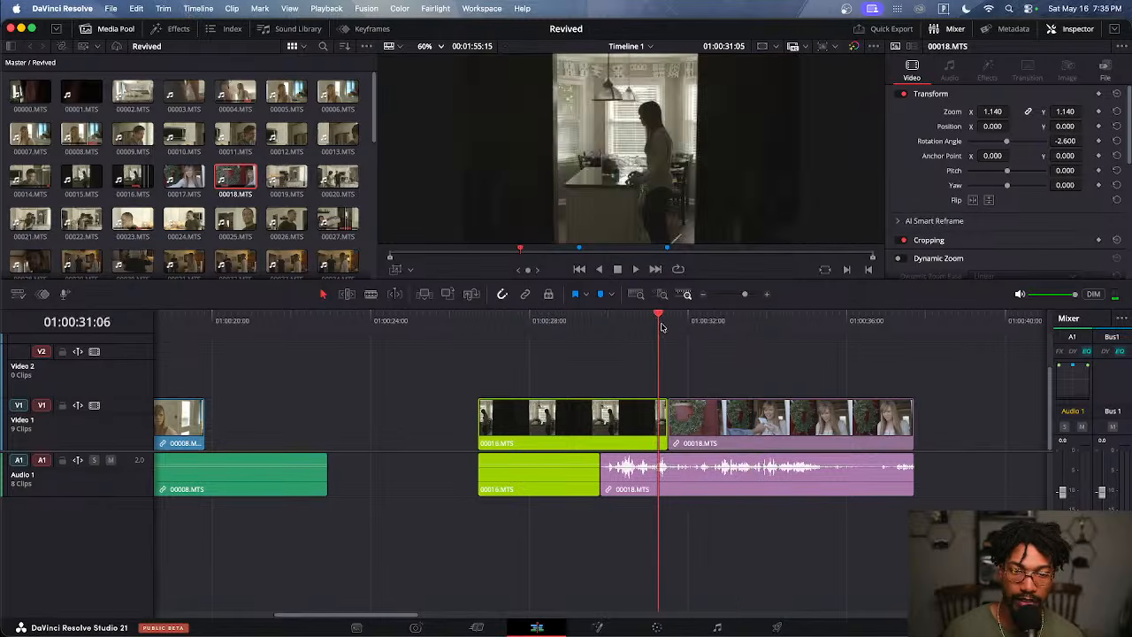
Try ripple-trimming 00018.MTS's start to about 01:00:32:07, play the cut from 00016.MTS, and undo the trim
click(693, 329)
mouse_move(693, 334)
mouse_down()
mouse_move(668, 336)
mouse_move(700, 334)
mouse_up()
key(super+shift+bracketleft)
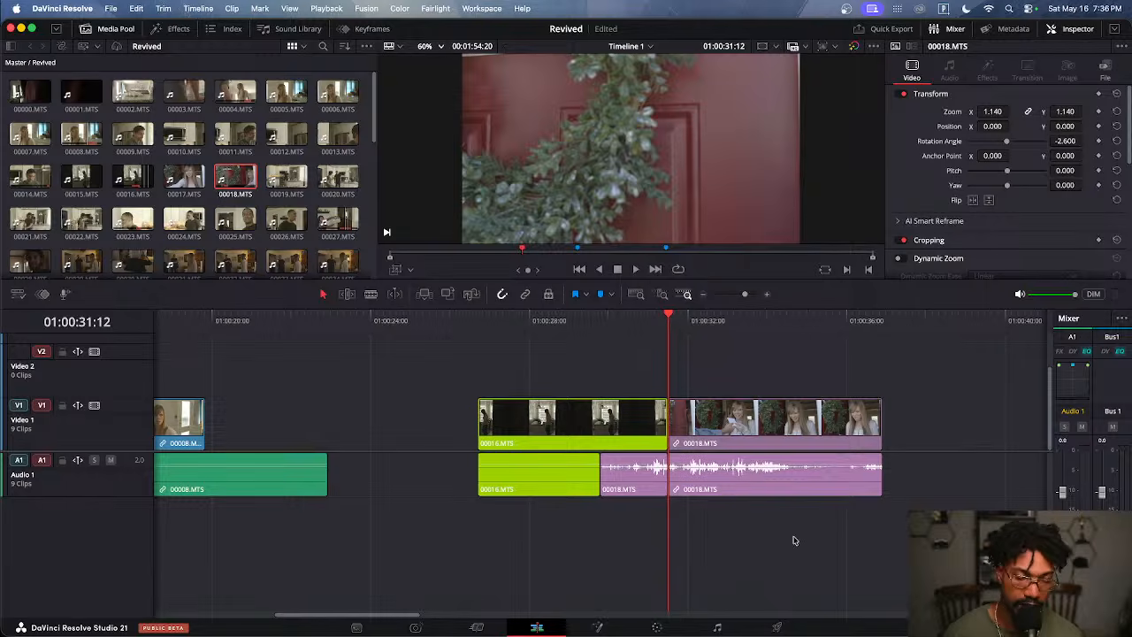
key(Up)
key(space)
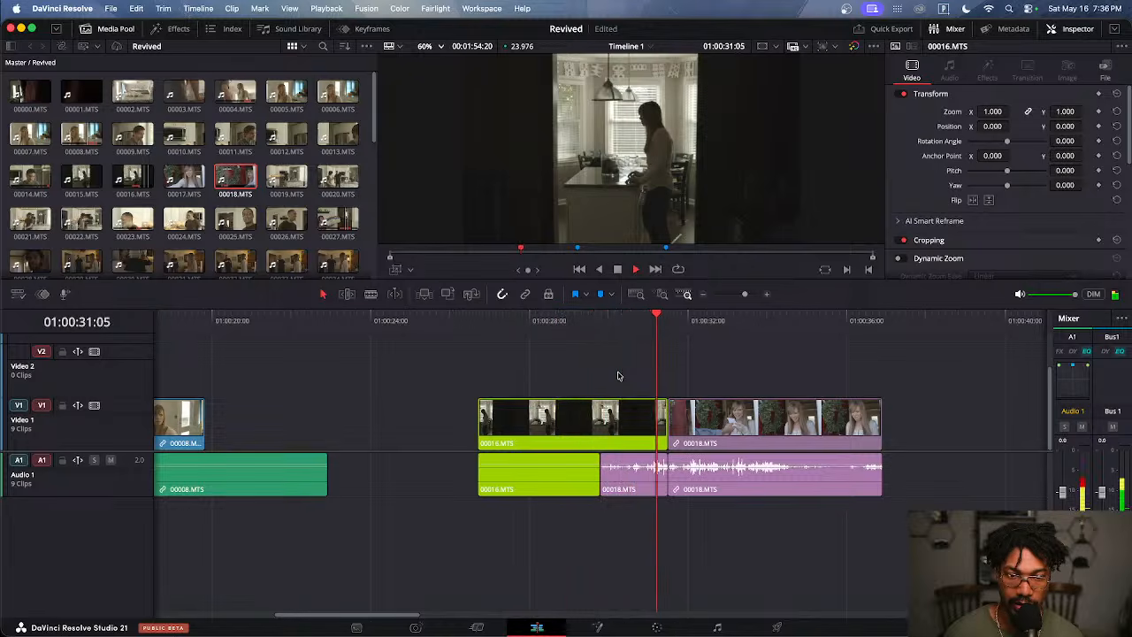
key(space)
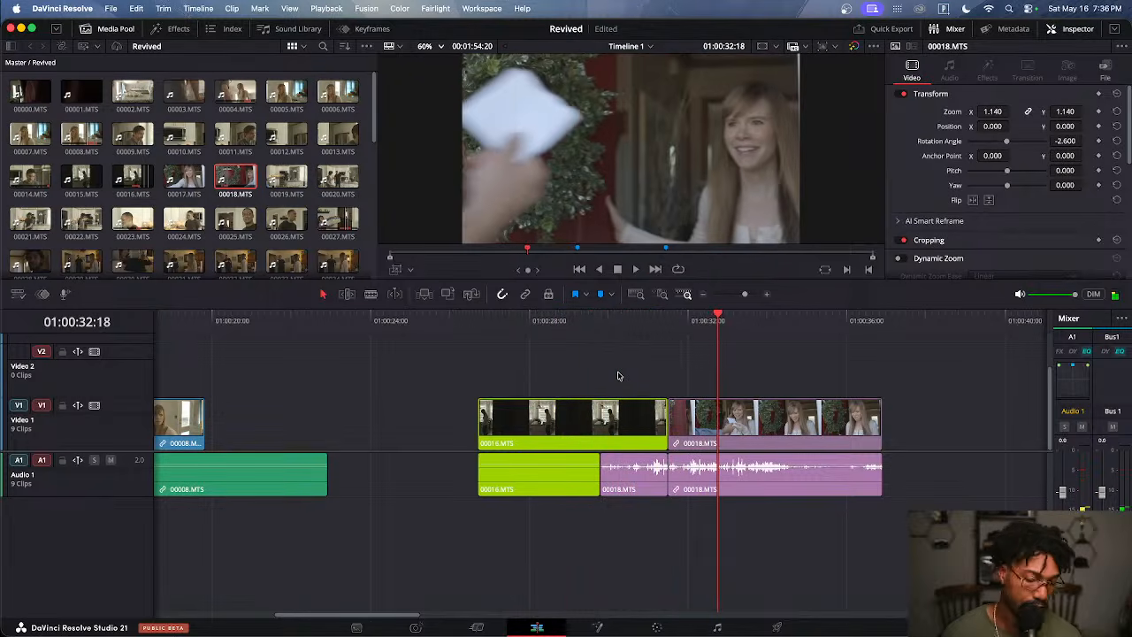
key(super+z)
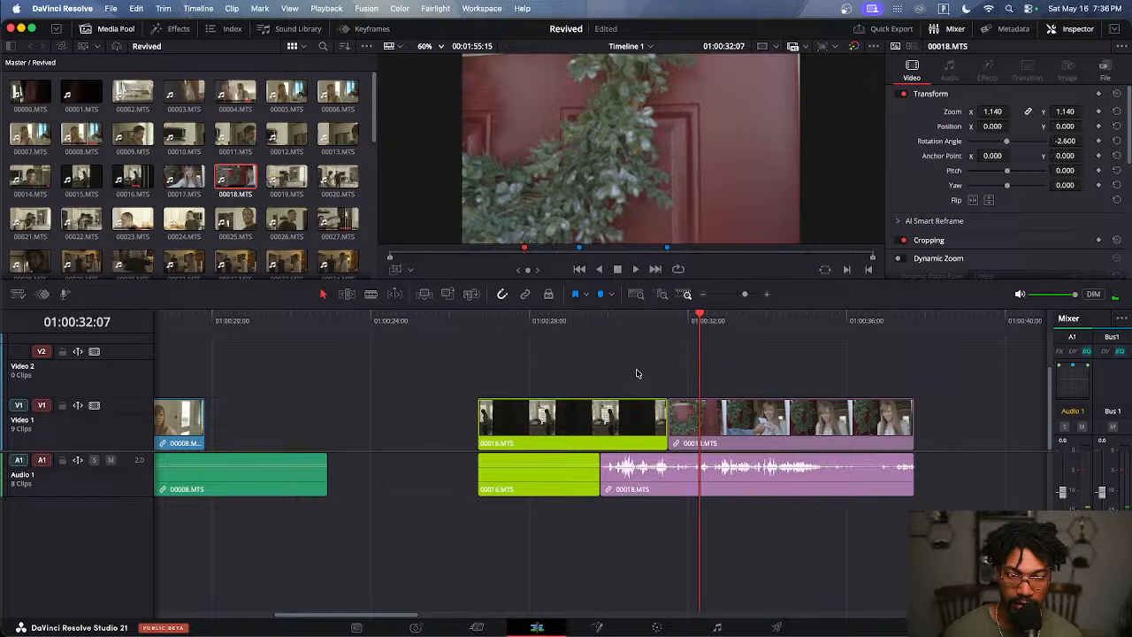
Play the overlap into 00018.MTS and split its audio at the video cut at 01:00:31:12
click(607, 330)
key(space)
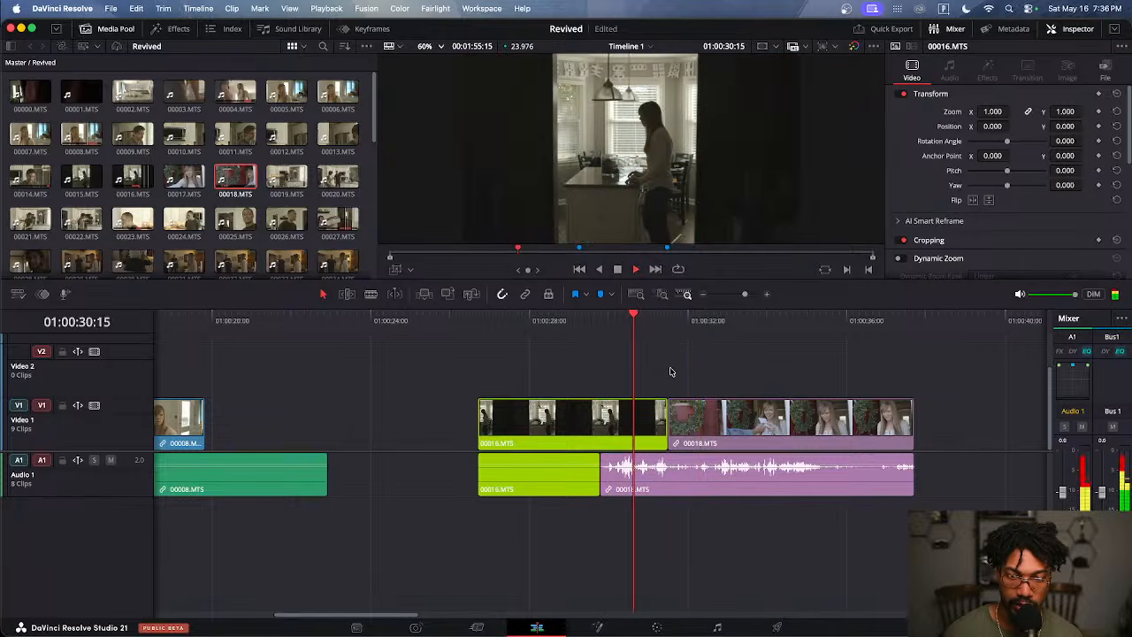
key(space)
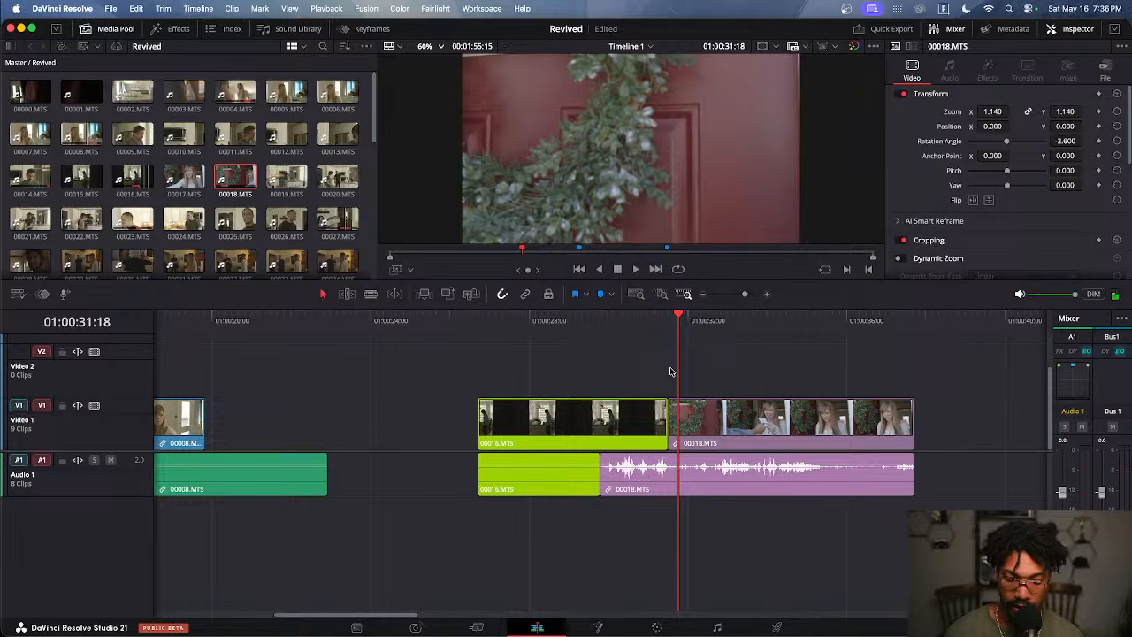
key(Left)
key(Left)
key(Left)
key(Left)
key(Left)
key(Left)
drag(754, 384, 733, 509)
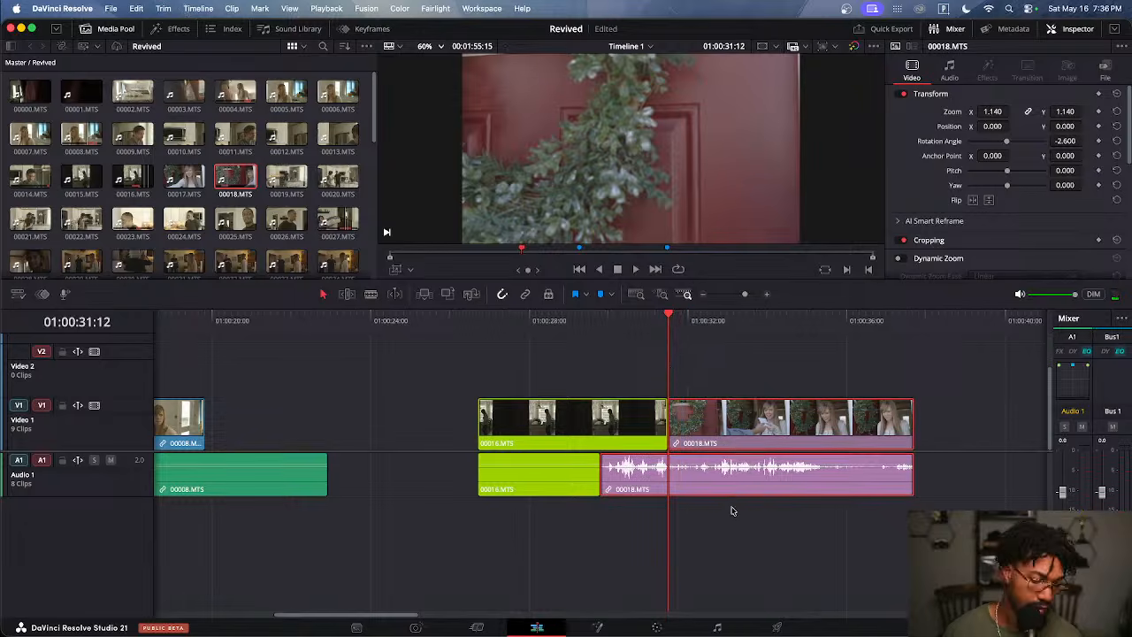
key(super+b)
click(801, 526)
Try ripple-trimming the second section of the split 00018.MTS to 01:00:32:07 and play the result
key(space)
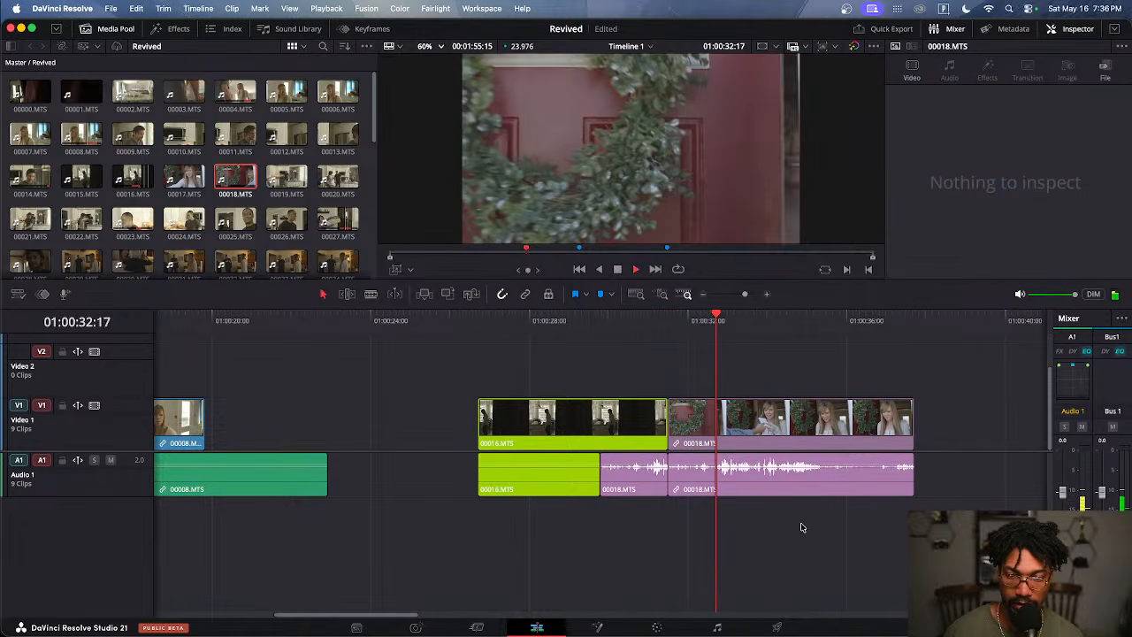
key(space)
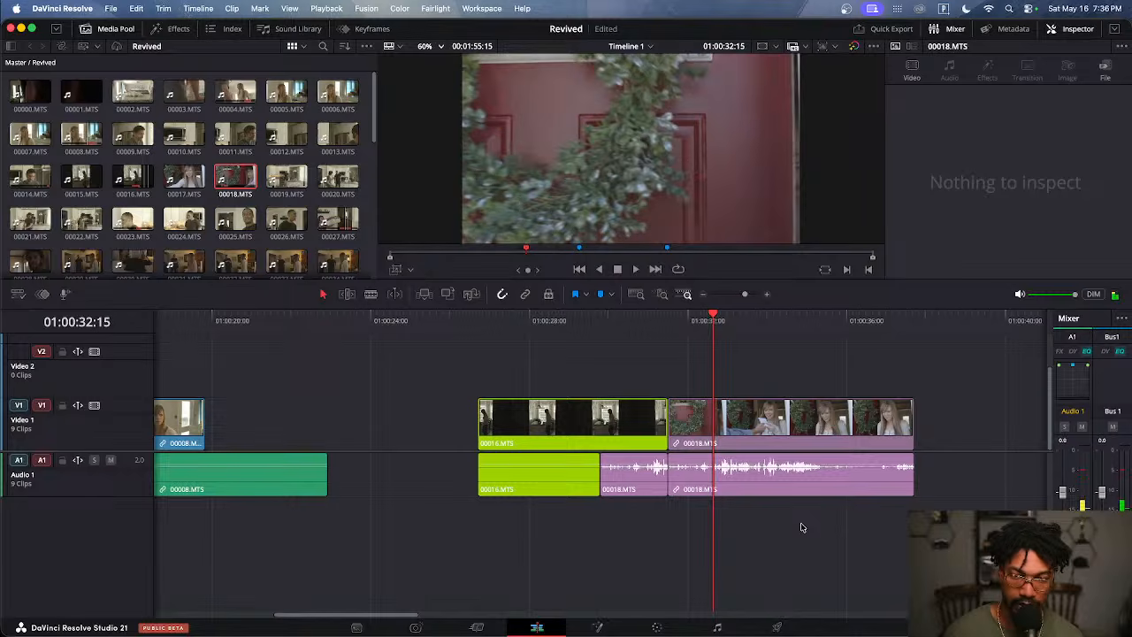
click(699, 326)
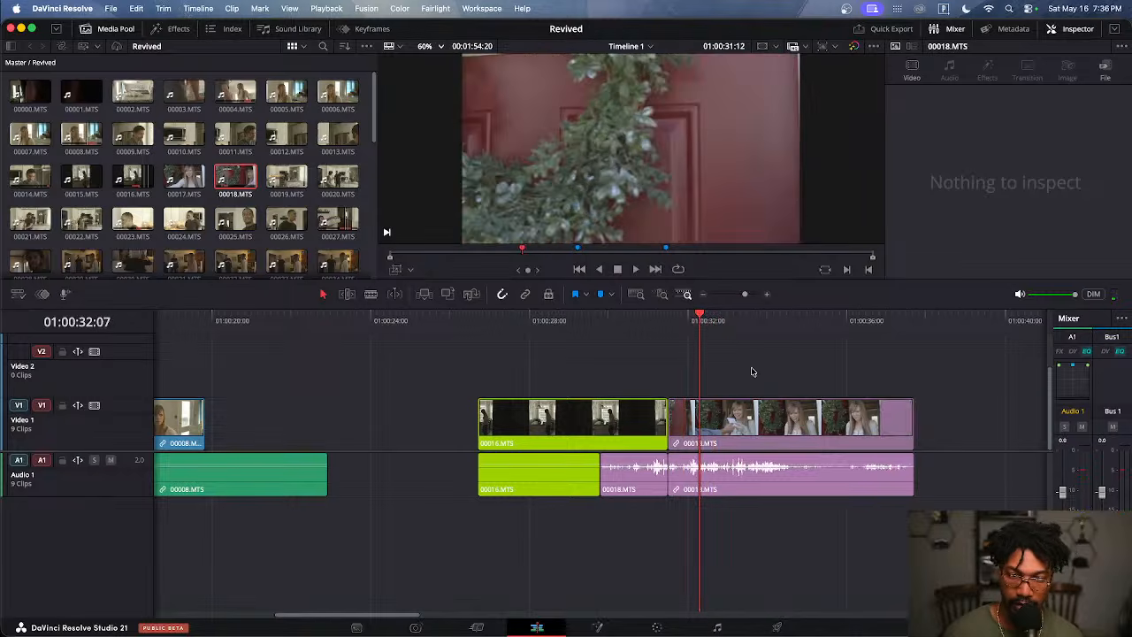
key(super+shift+bracketleft)
click(543, 325)
key(space)
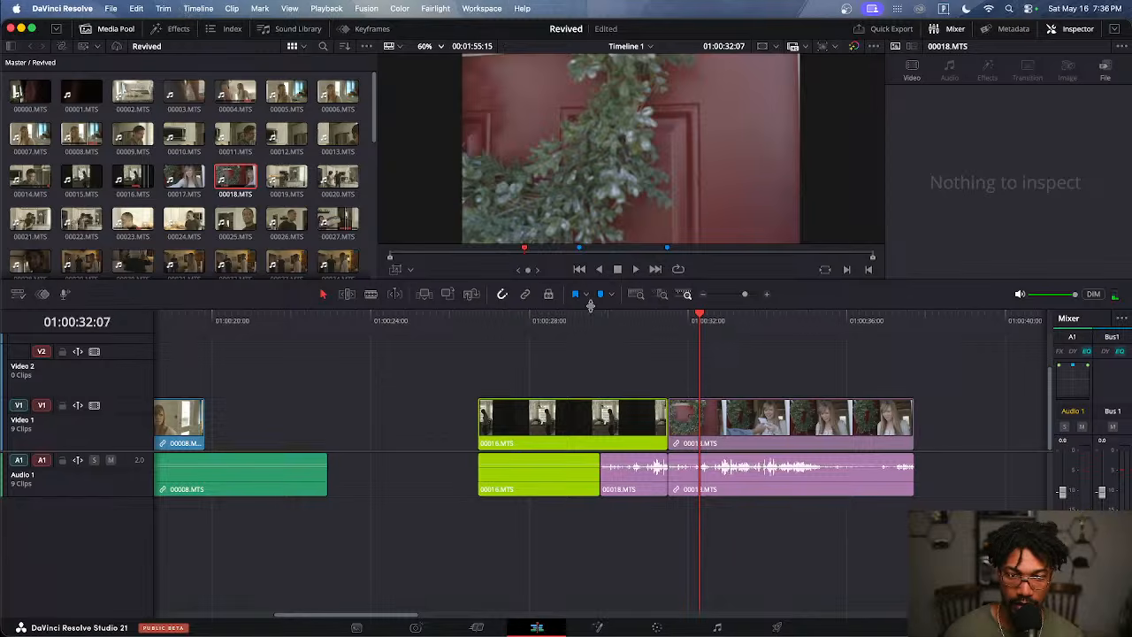
Play the cut from 00016.MTS with 00018.MTS's audio split, and undo the split
click(598, 317)
key(space)
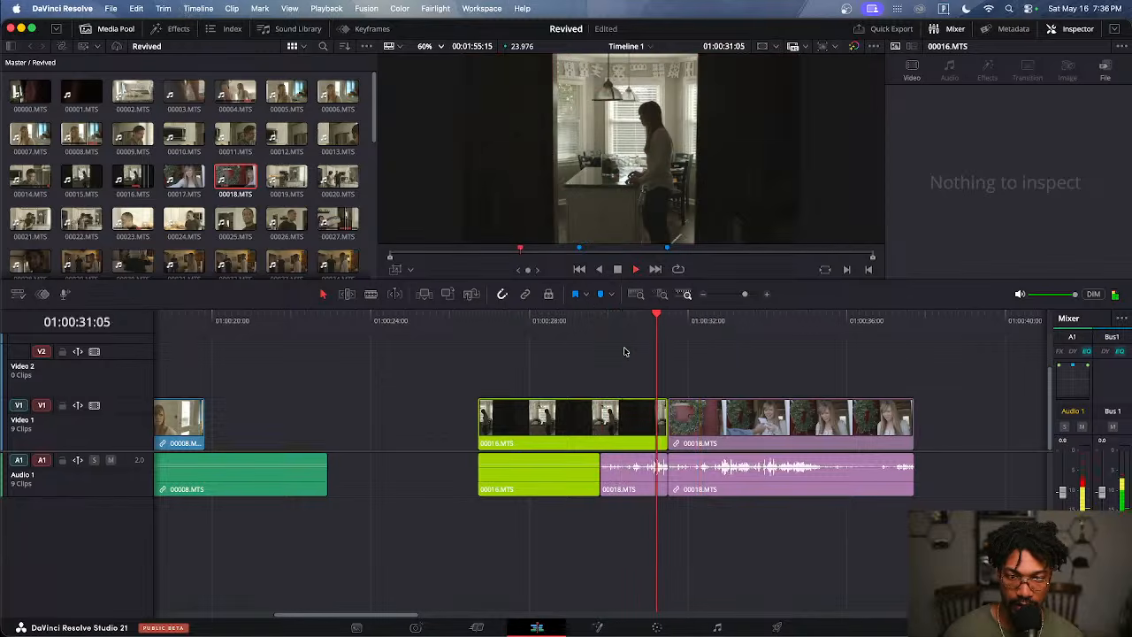
key(space)
drag(525, 318, 515, 317)
key(space)
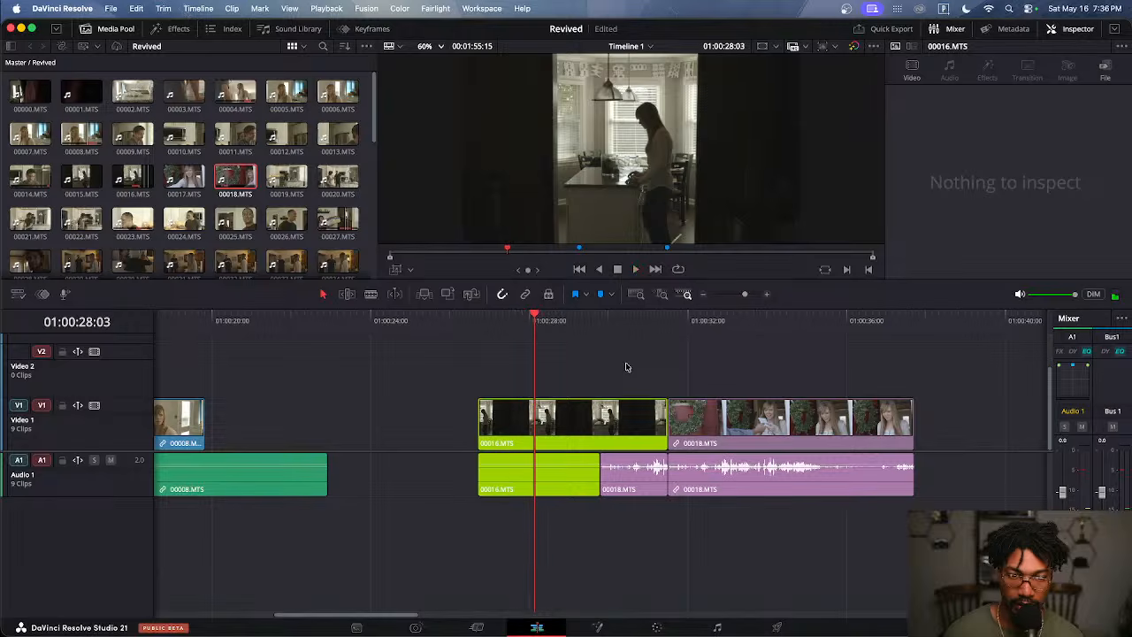
key(super+z)
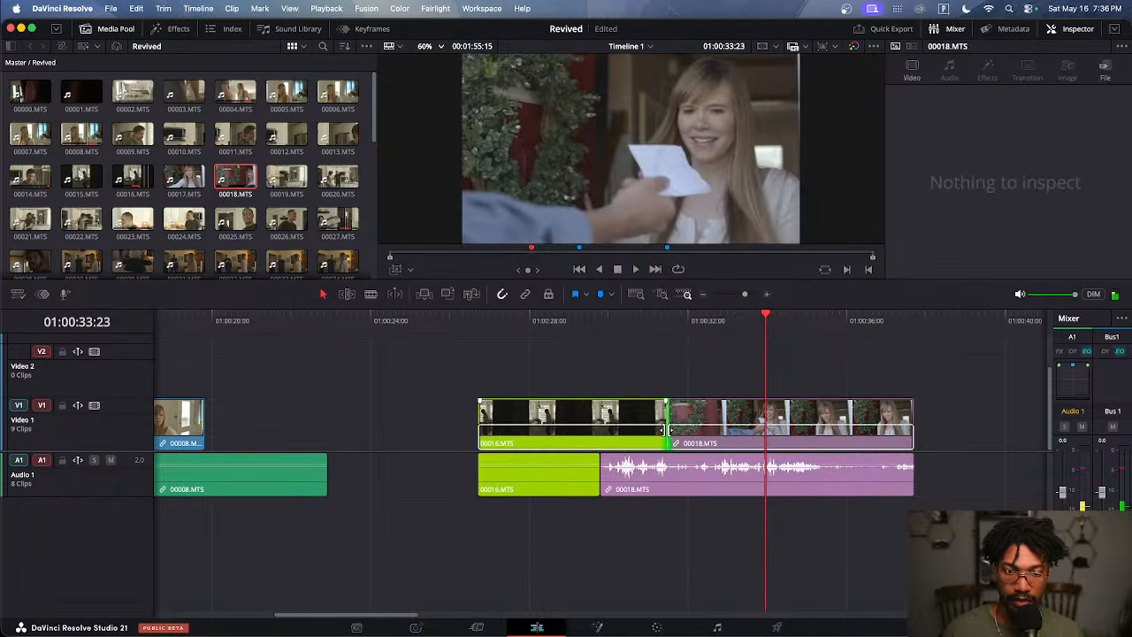
Roll the video cut between 00016.MTS and 00018.MTS to just before 01:00:32:00 and play the sequence
drag(677, 431, 684, 431)
click(482, 325)
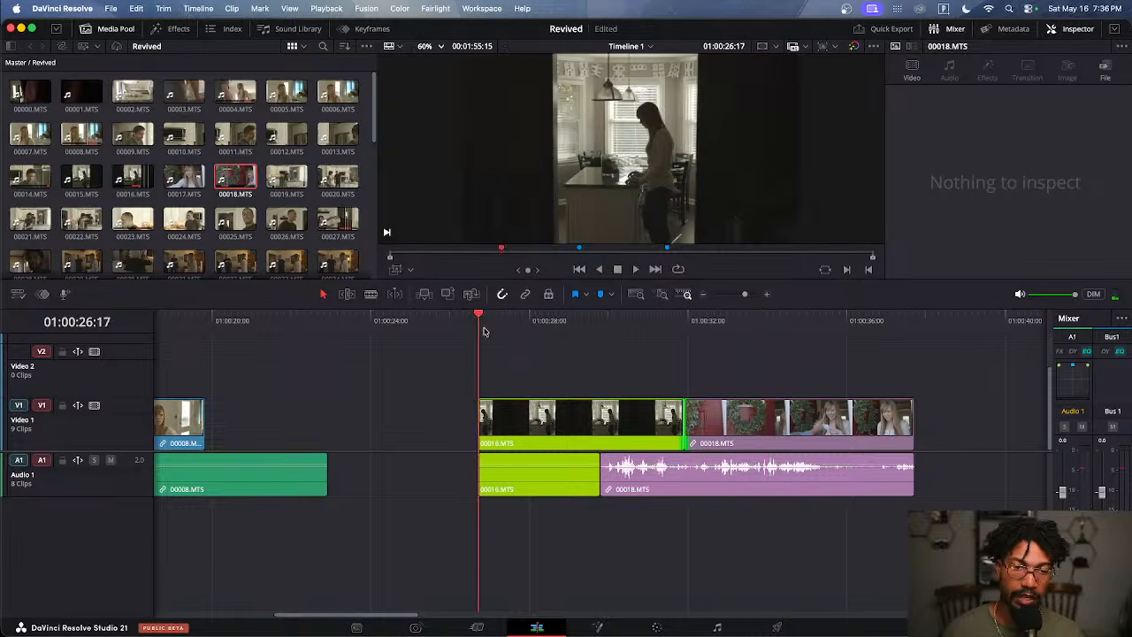
click(582, 371)
key(space)
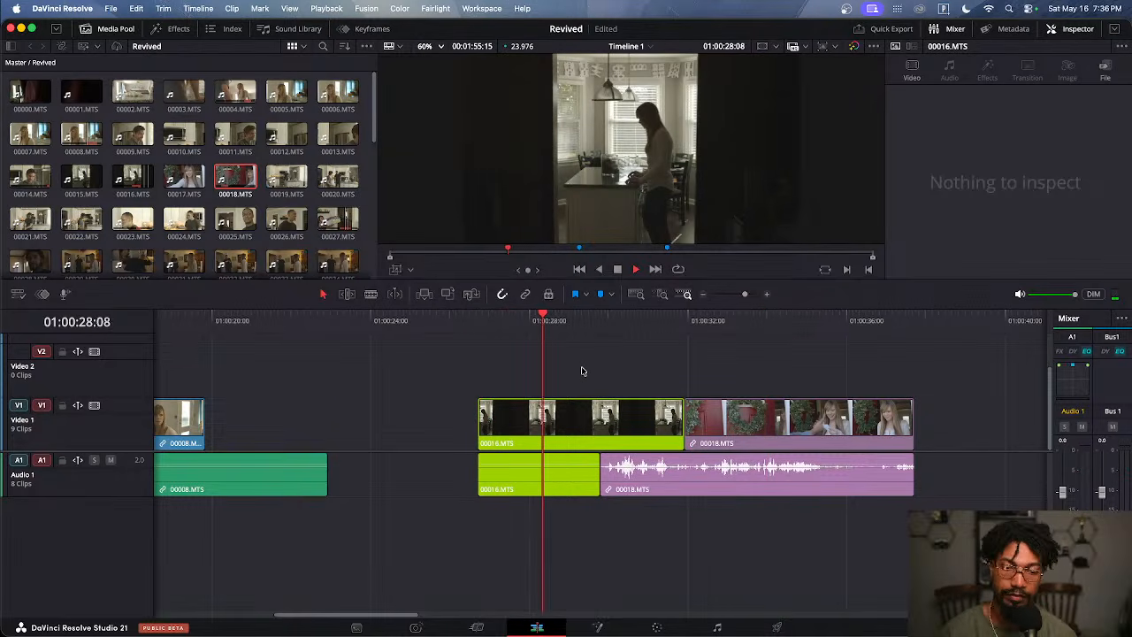
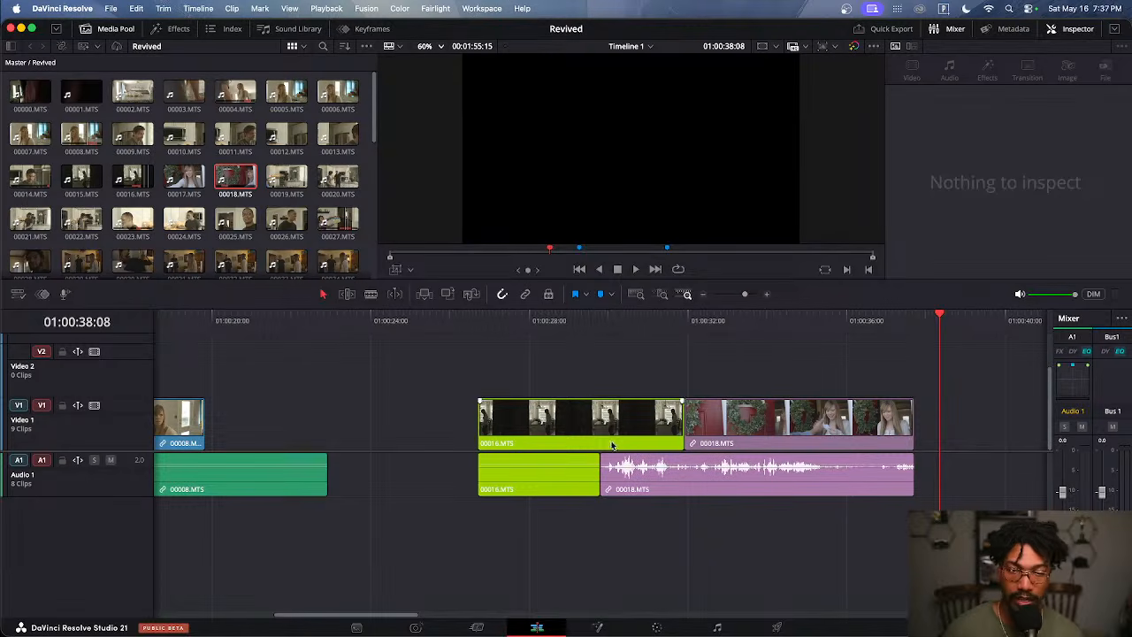
Find the kitchen conversation further along the timeline and play its first 00027.MTS clip
scroll(611, 444, down, 10)
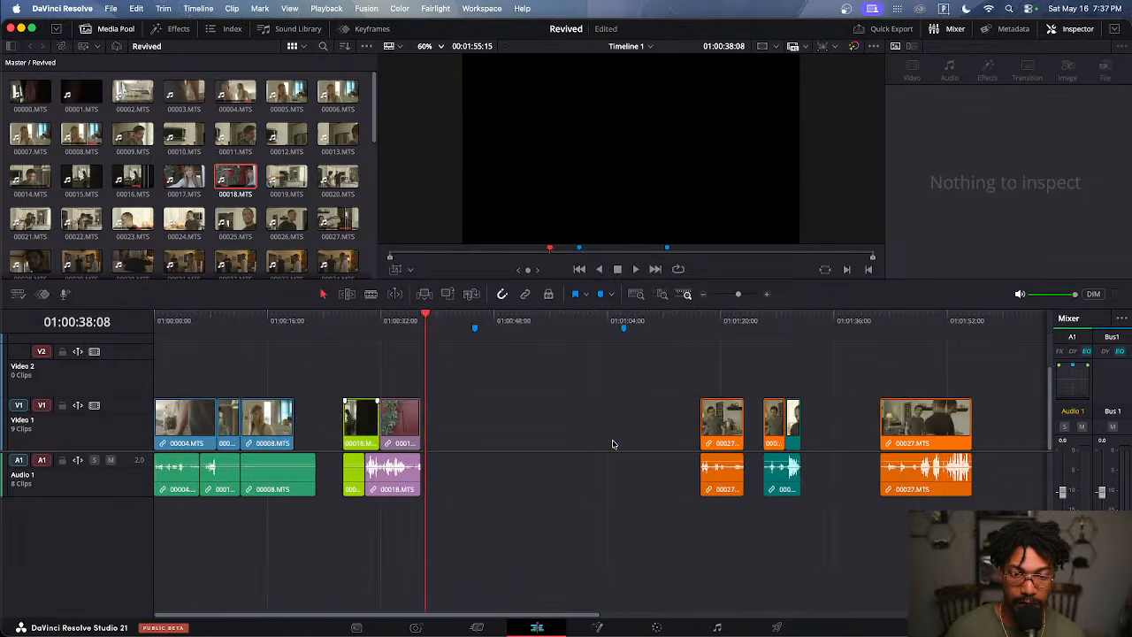
scroll(612, 444, up, 2)
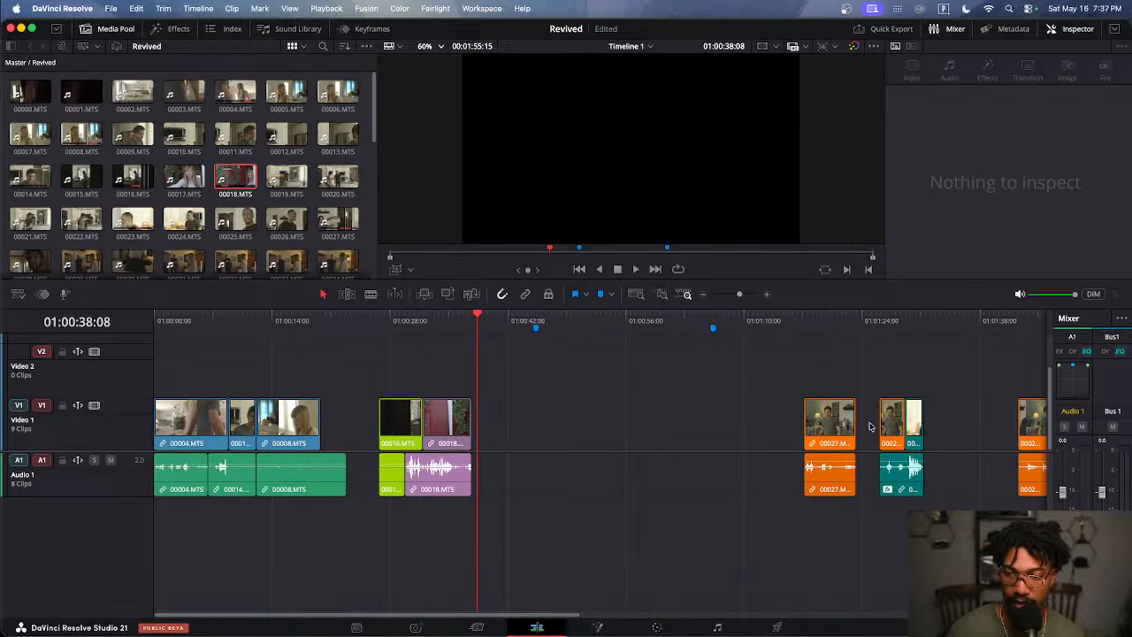
scroll(866, 438, up, 3)
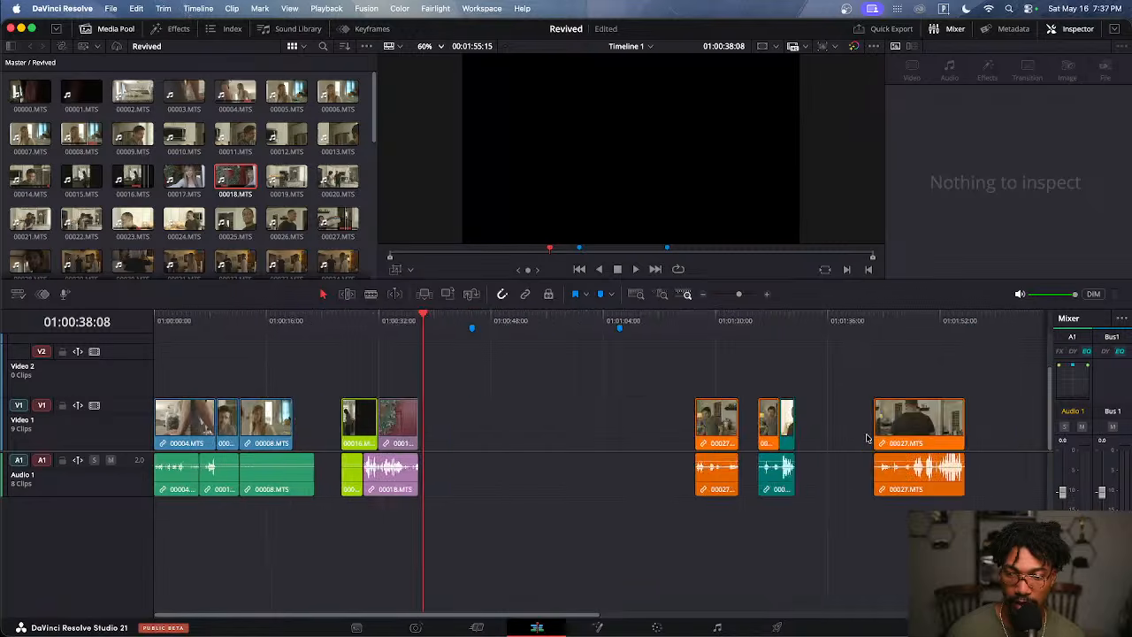
scroll(866, 439, down, 3)
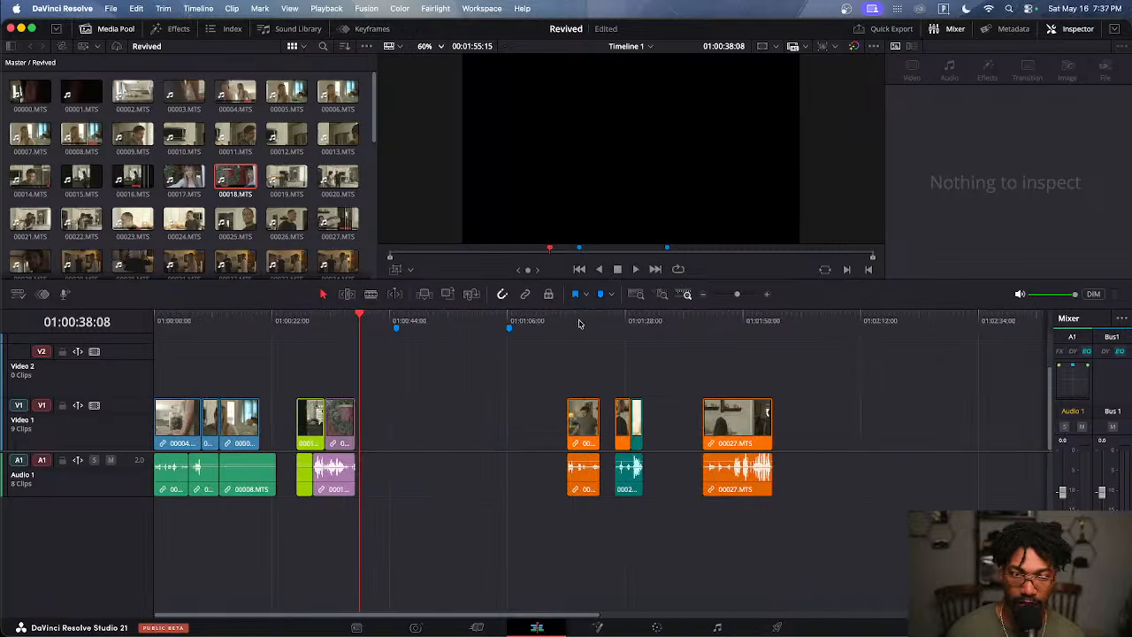
click(568, 322)
key(space)
scroll(650, 443, up, 5)
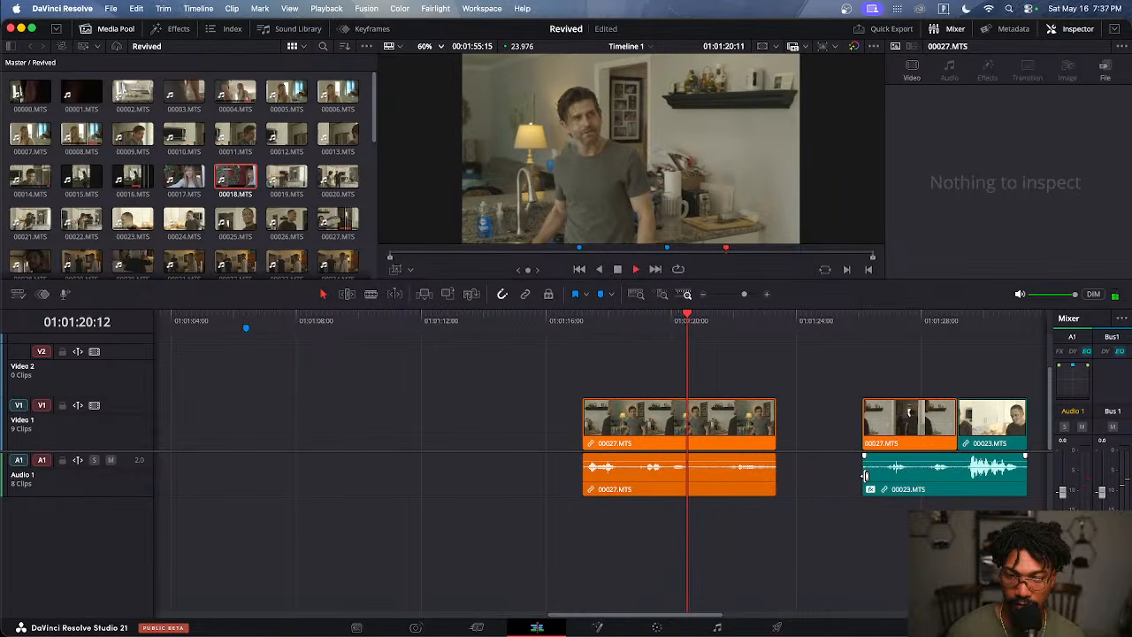
Delete the short 00027.MTS video above 00023.MTS's audio and move 00023.MTS 05:09 earlier, starting its audio at 01:01:20:18
click(881, 425)
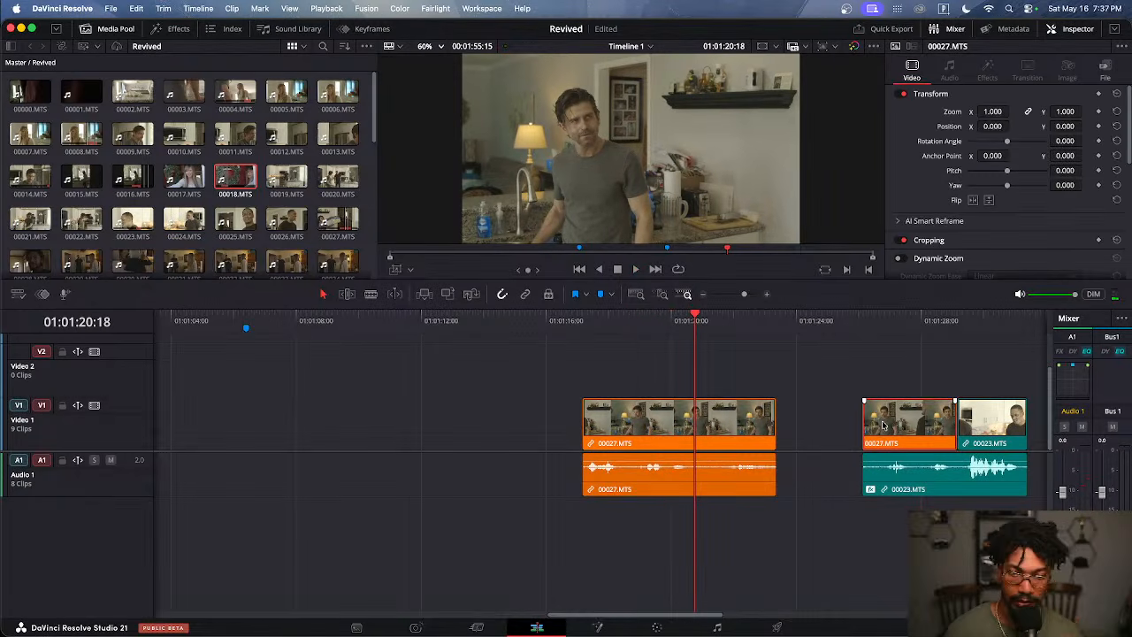
key(Delete)
drag(873, 379, 808, 494)
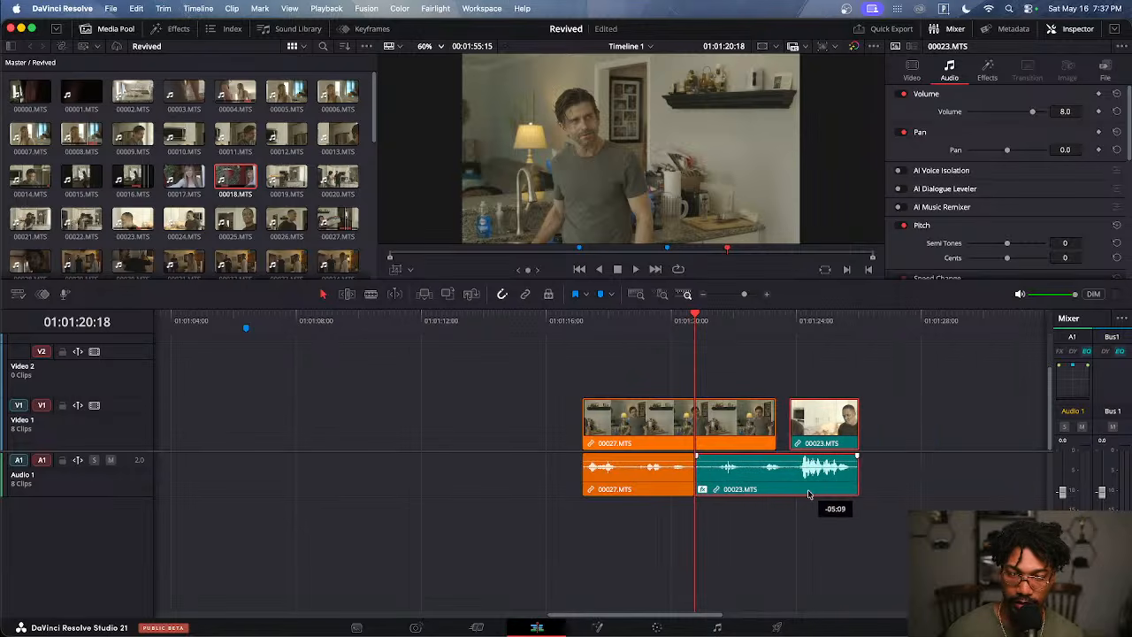
click(791, 506)
Roll the audio cut into 00023.MTS to about 01:01:22, extend its video start back to about 01:01:23, and play the cut
drag(689, 481, 736, 481)
drag(789, 427, 773, 430)
key(space)
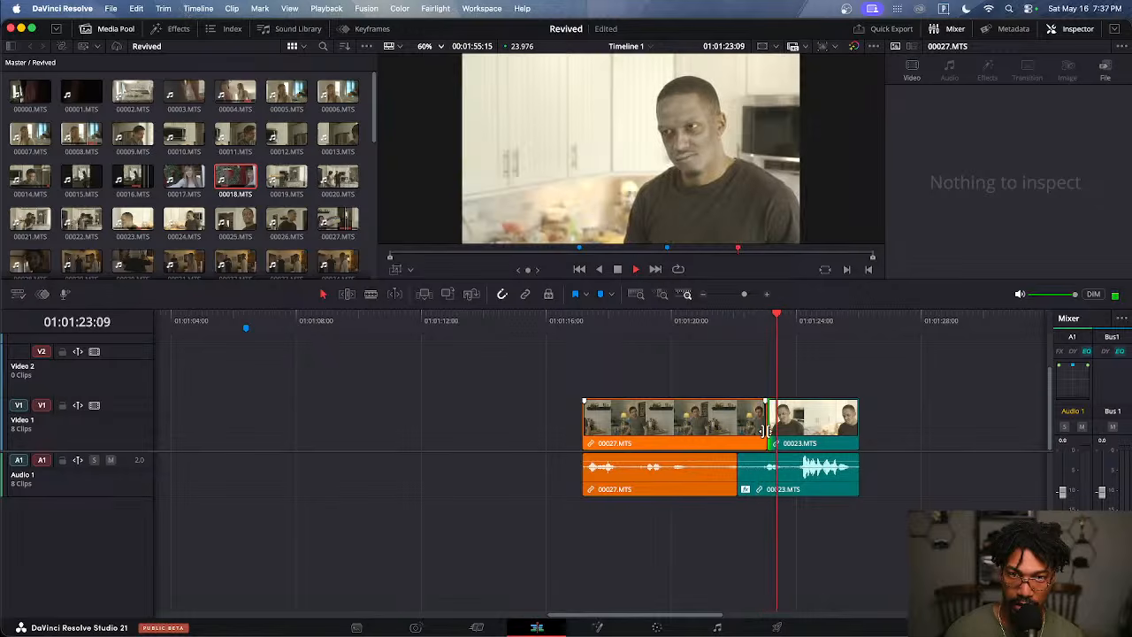
key(space)
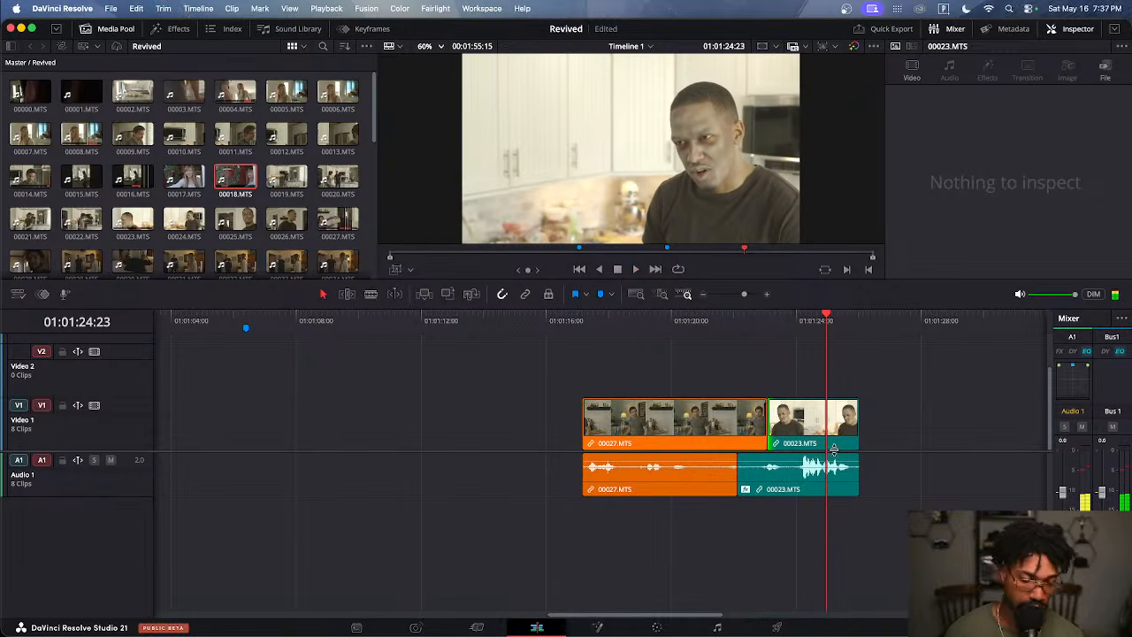
Move 00023.MTS's video and audio 09:18 later on Video 1 and Audio 1, away from the first 00027.MTS
key(shift+z)
key(super+equal)
key(super+equal)
key(super+equal)
key(super+equal)
drag(710, 404, 877, 501)
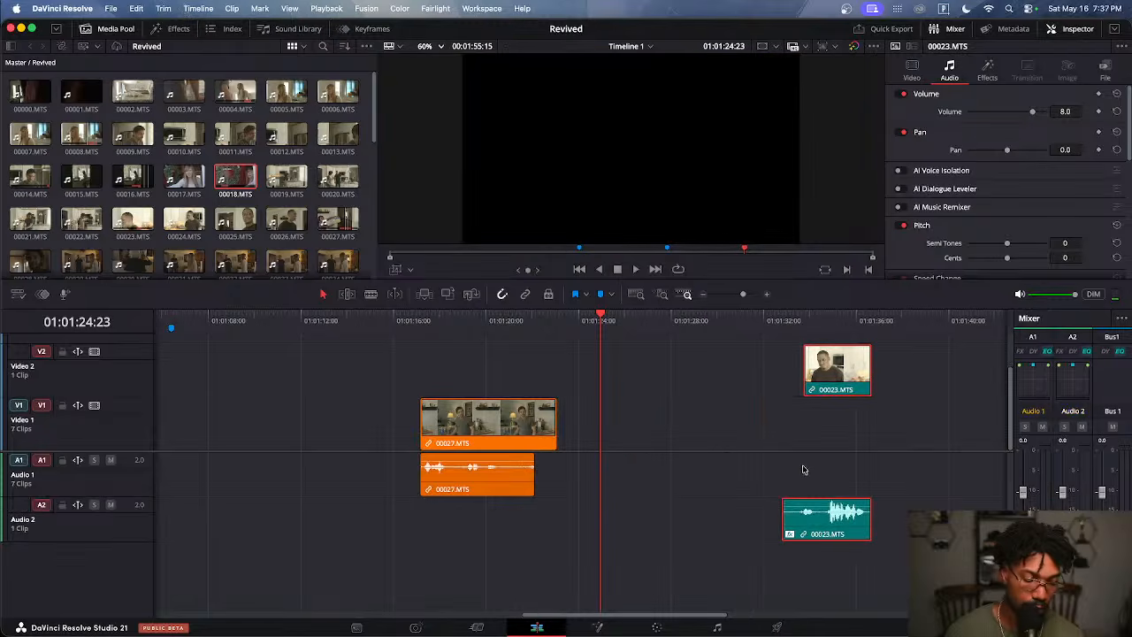
key(super+z)
drag(771, 393, 838, 476)
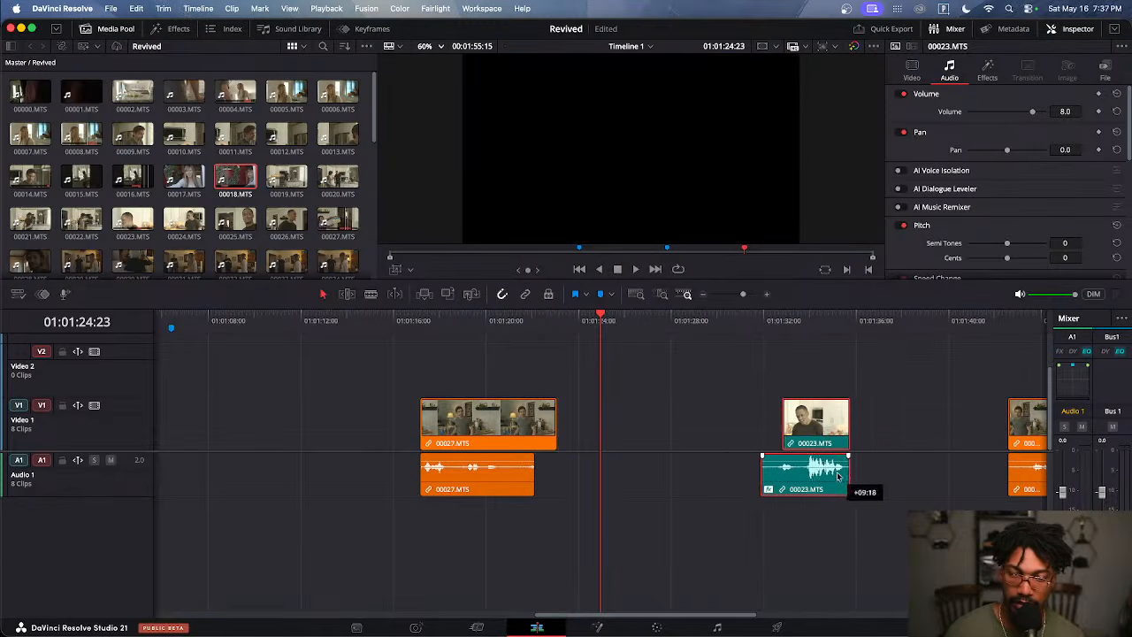
Extend 00023.MTS's video start back to match its audio and move both later to start at about 01:01:35
click(778, 437)
drag(779, 437, 771, 437)
click(845, 411)
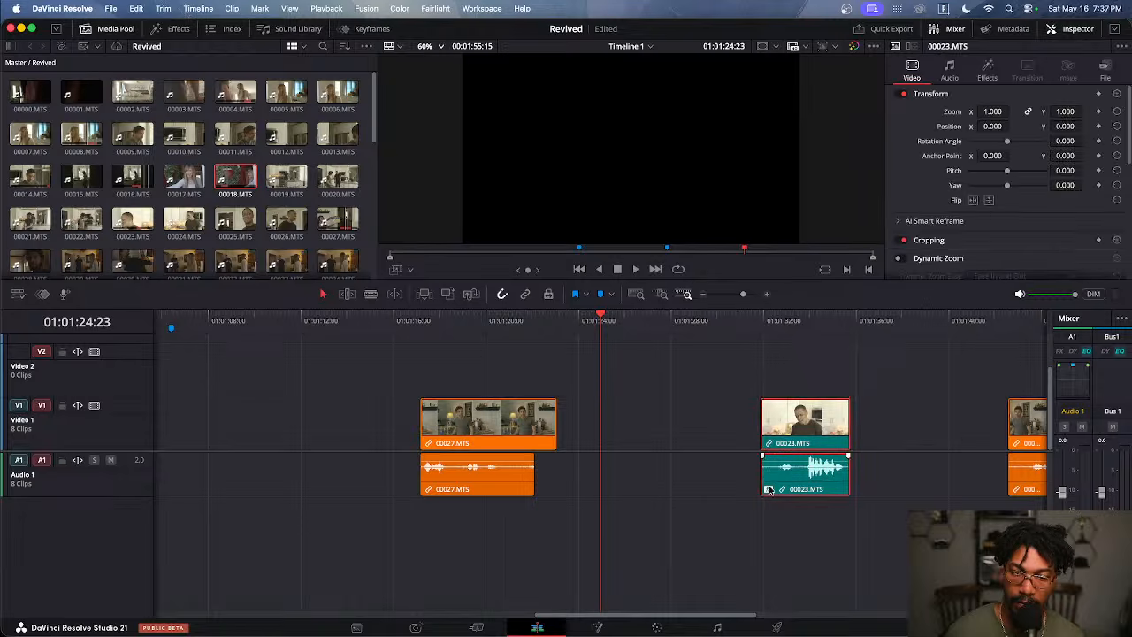
scroll(769, 438, right, 2)
drag(763, 439, 801, 435)
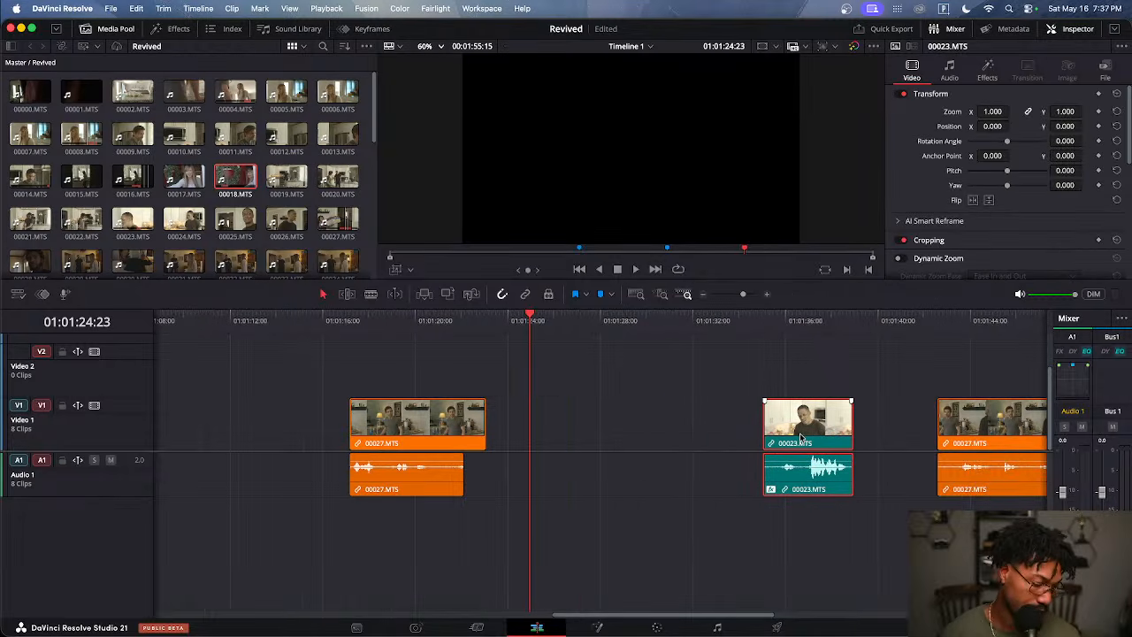
Extend the start of 00023.MTS's video and audio back to about 01:01:29:14 and play the longer clip
click(759, 436)
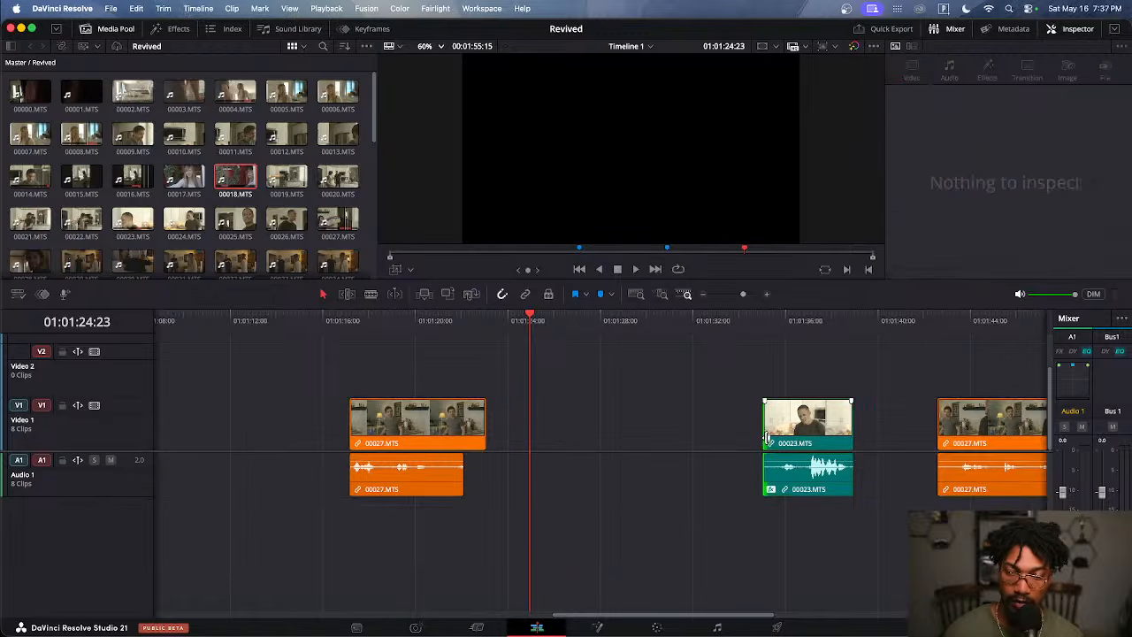
click(760, 433)
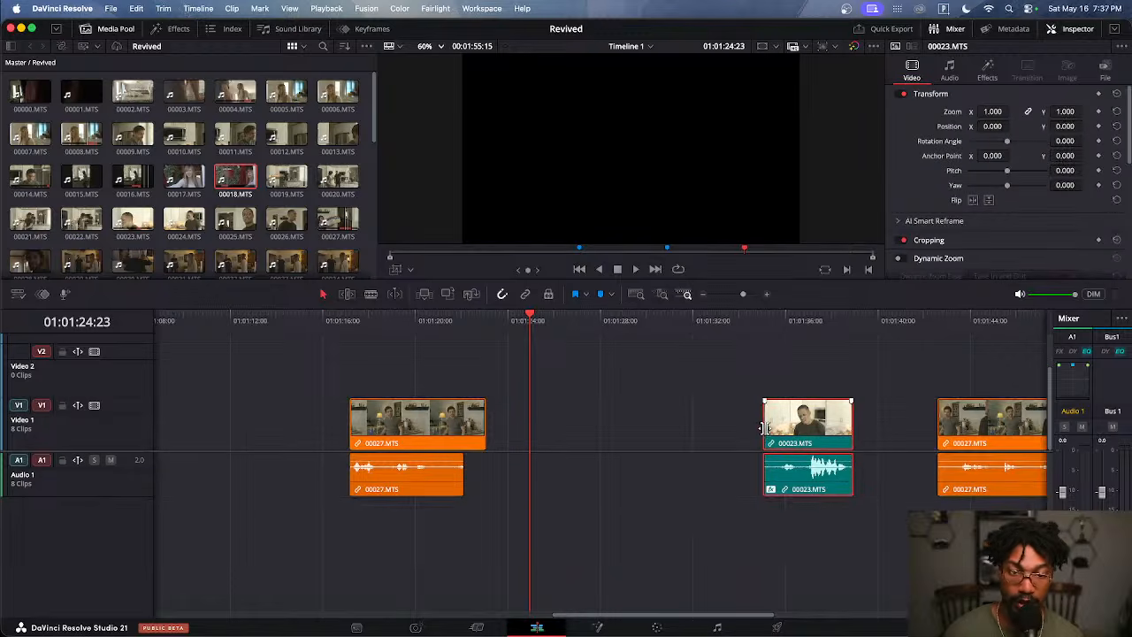
drag(760, 429, 638, 431)
click(635, 335)
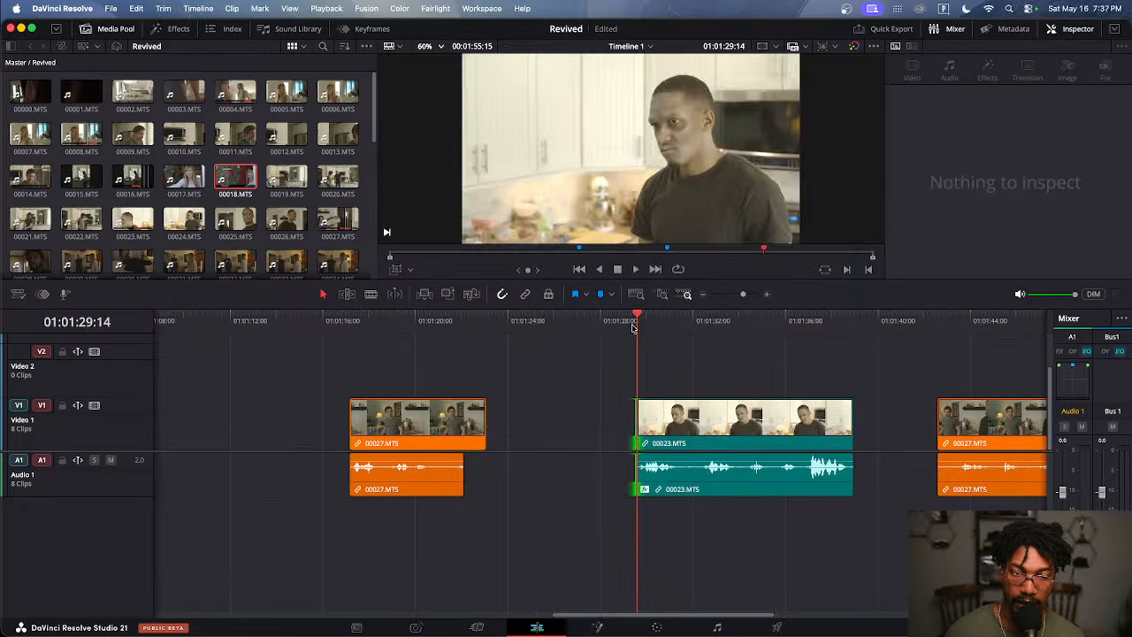
key(space)
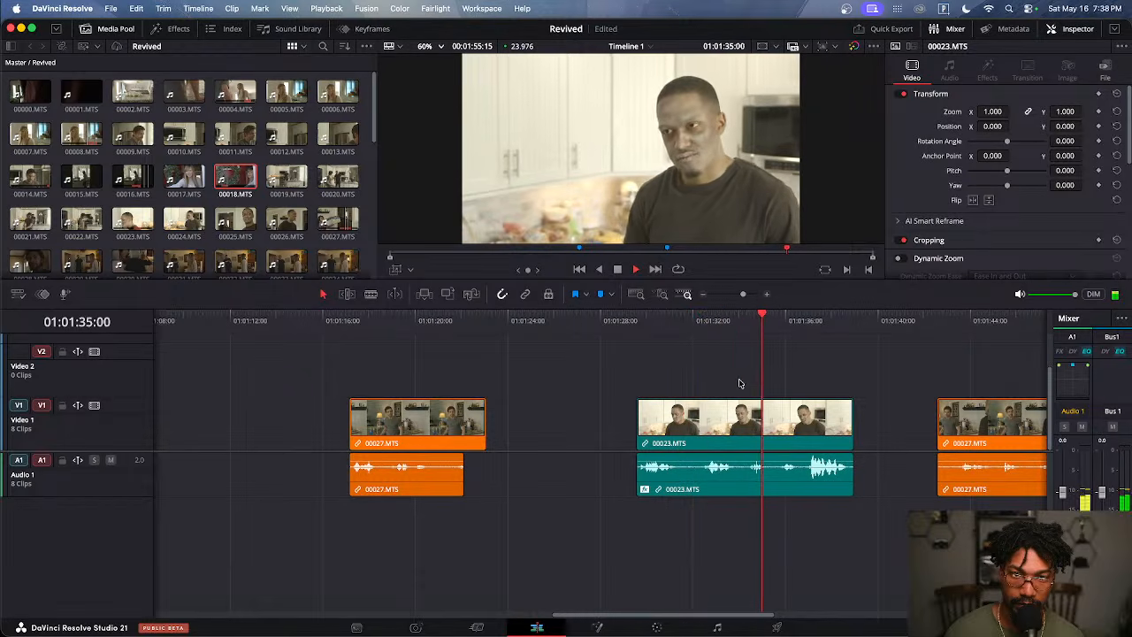
click(722, 332)
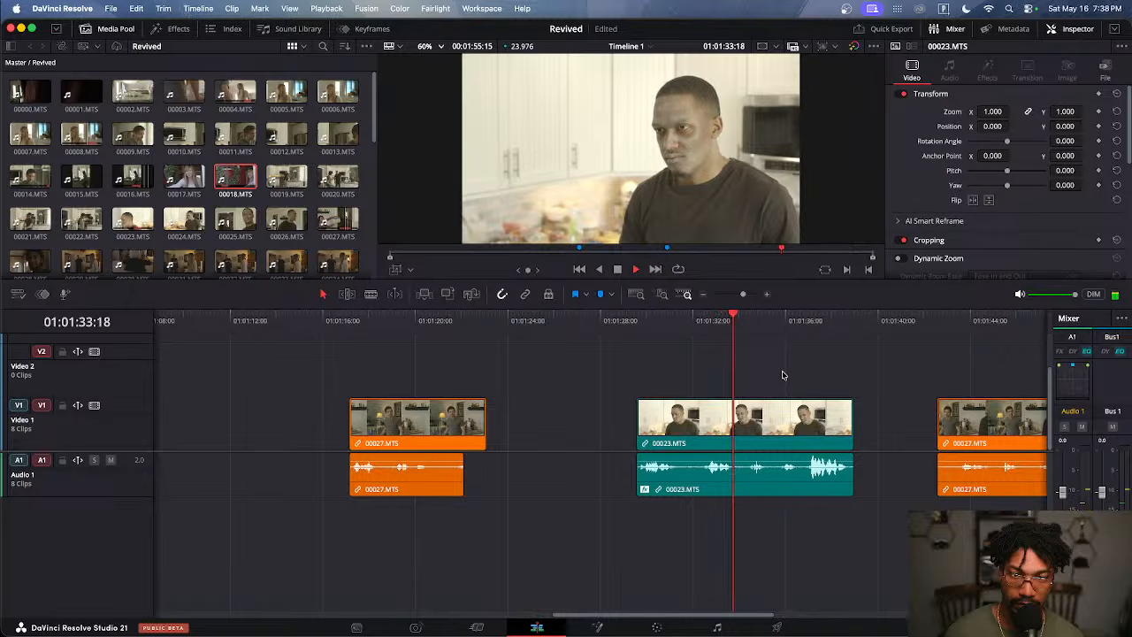
Trim the start of 00023.MTS's video and audio to 01:01:33:22 and move both against the end of the first 00027.MTS audio
key(space)
drag(630, 359, 677, 523)
key(shift+bracketleft)
drag(786, 493, 513, 496)
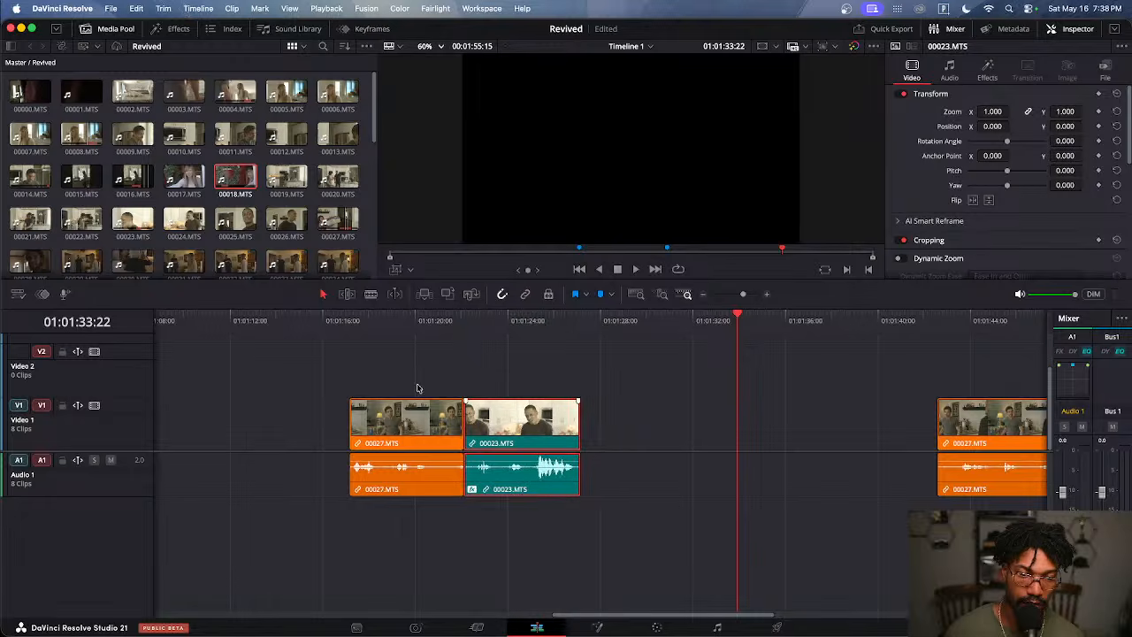
Play the join, roll the video cut back to about 01:01:20:18, and roll the audio cut later to about 01:01:24:12
click(356, 331)
key(space)
key(super+equal)
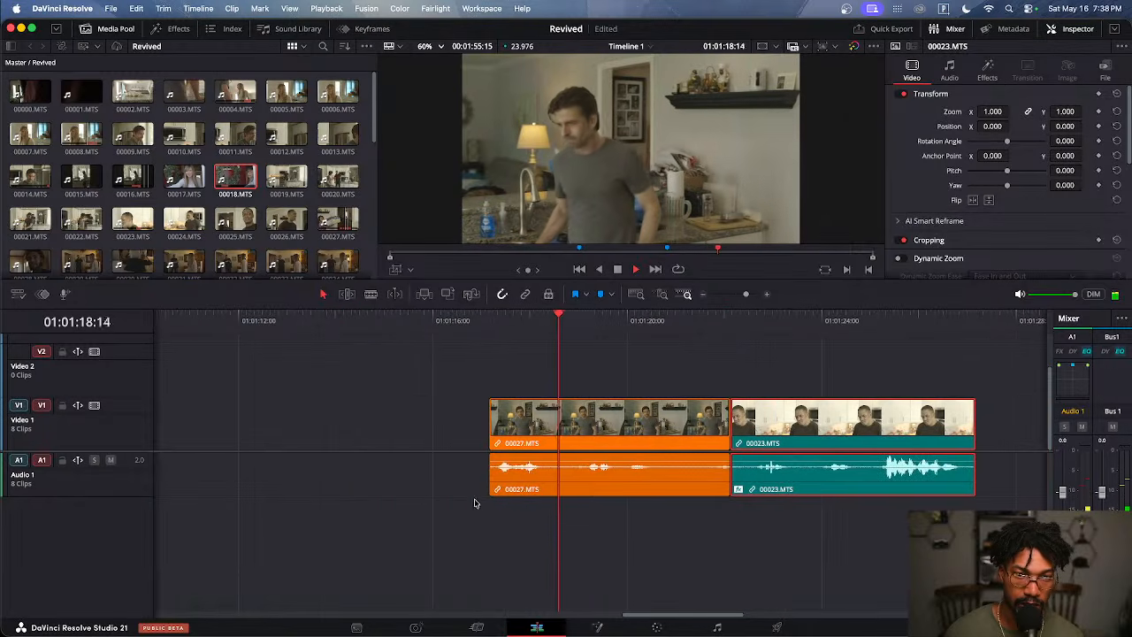
key(super+equal)
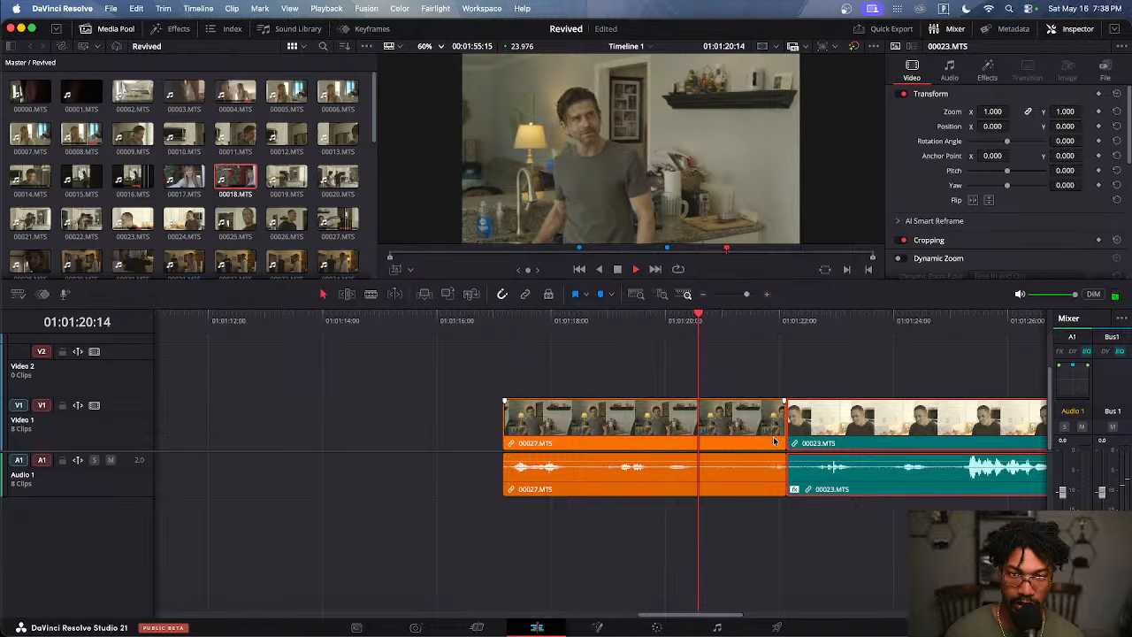
key(space)
drag(785, 425, 705, 432)
drag(785, 482, 921, 486)
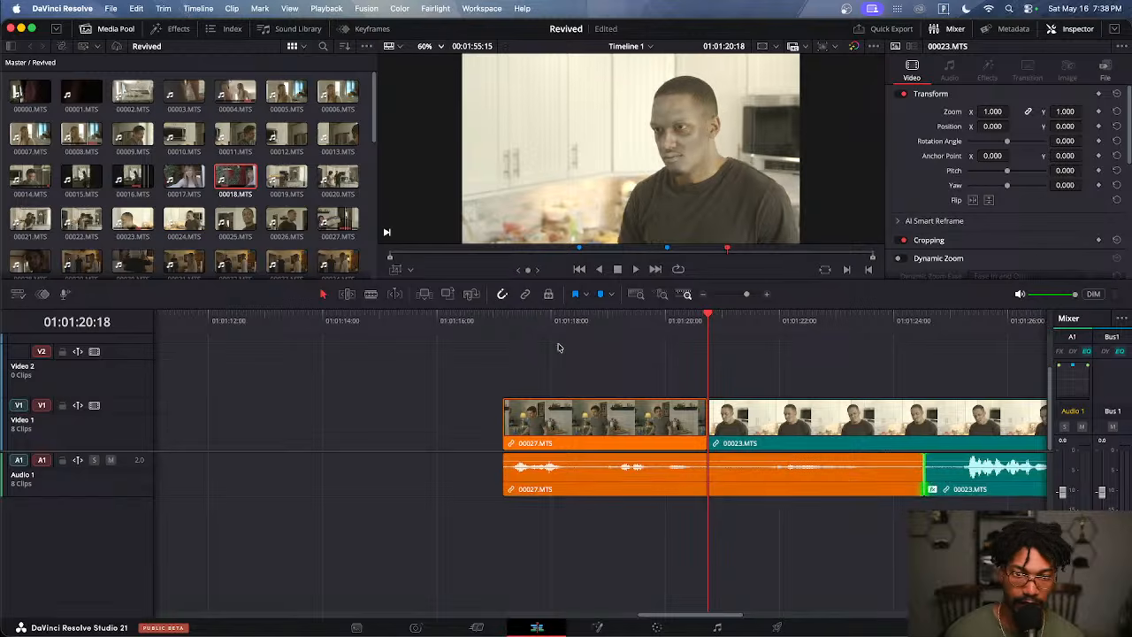
Play the overlapping cut, slip 00023.MTS's video and audio to content about 2.4 seconds earlier, and play it again
key(Up)
key(space)
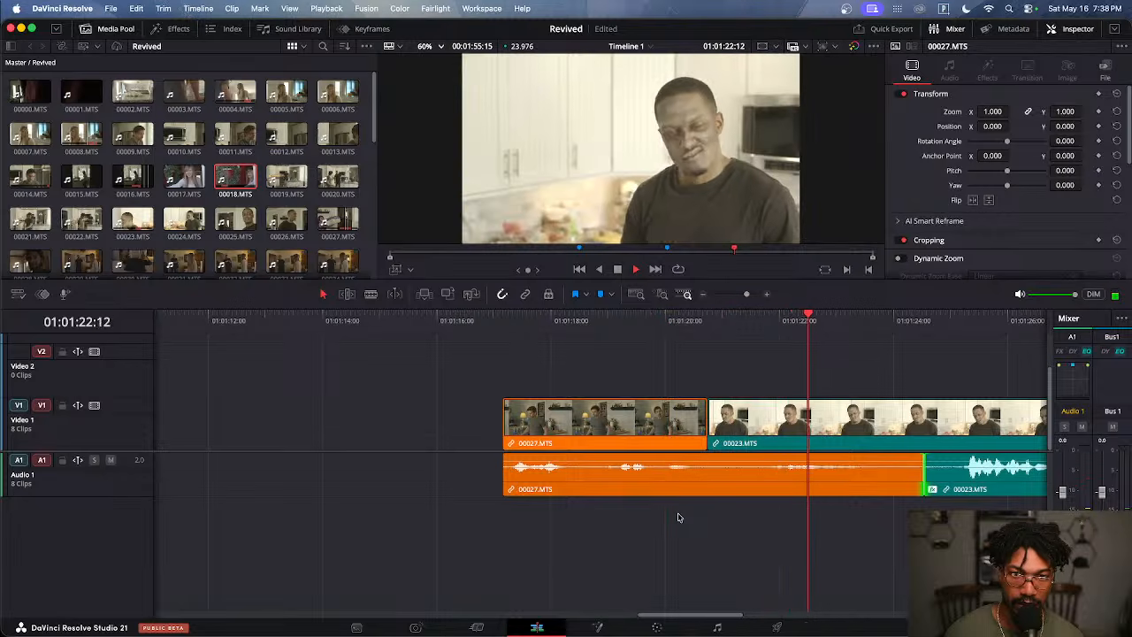
scroll(798, 505, down, 1)
scroll(797, 506, up, 2)
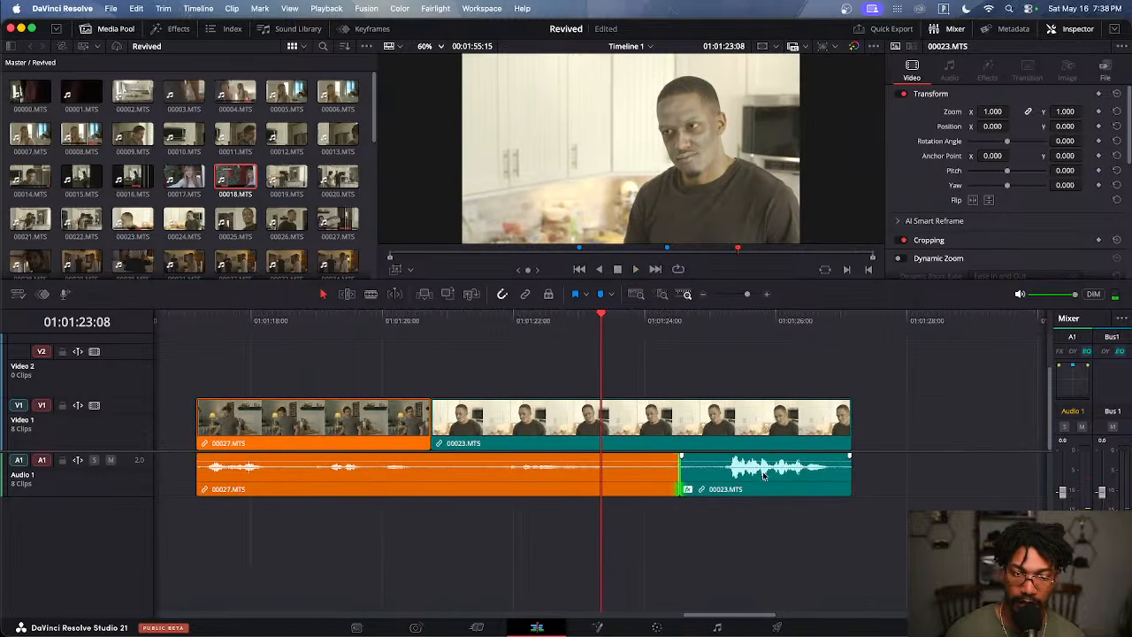
click(765, 475)
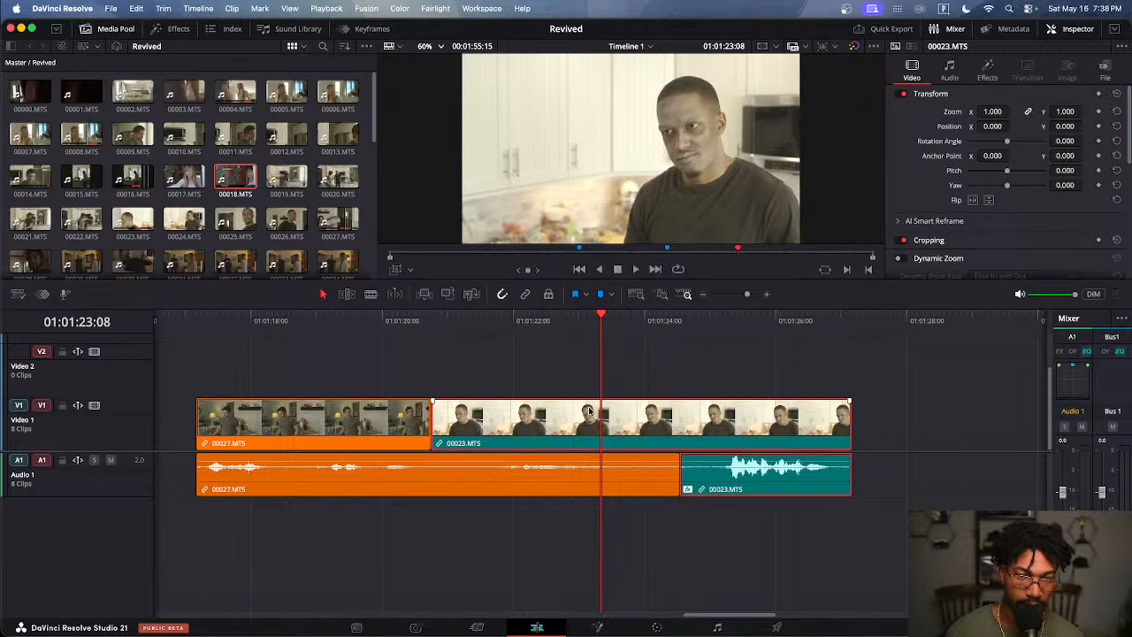
key(b)
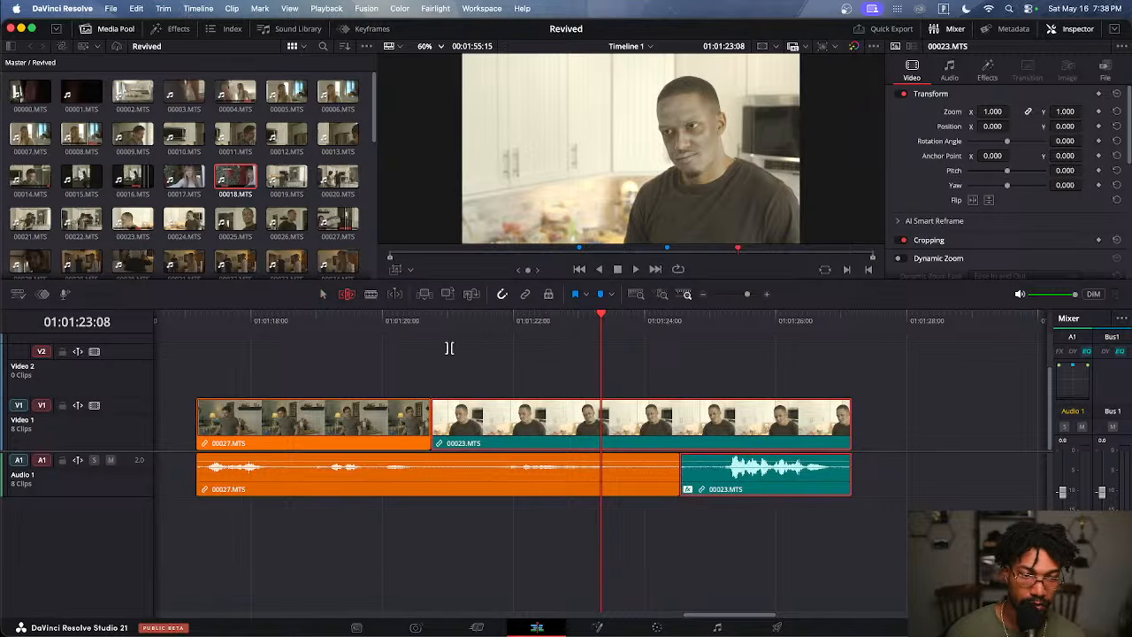
drag(549, 408, 710, 405)
click(197, 322)
key(space)
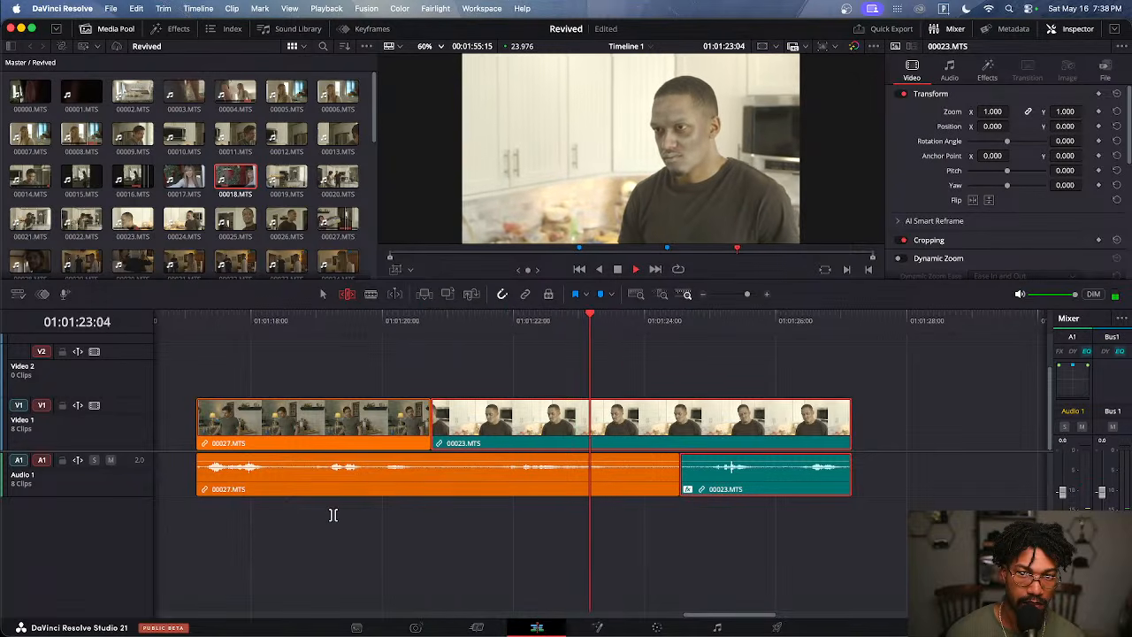
Replay the cut and move 00023.MTS's video and audio about 20 frames earlier so its video starts at 01:01:19:22
key(space)
click(199, 327)
click(323, 295)
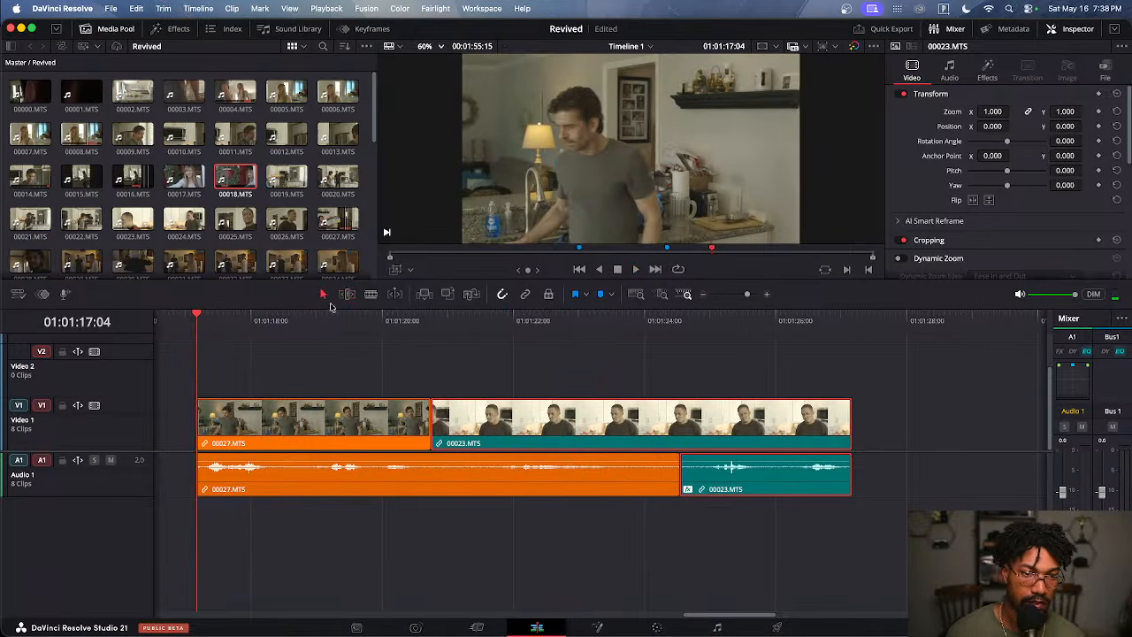
key(space)
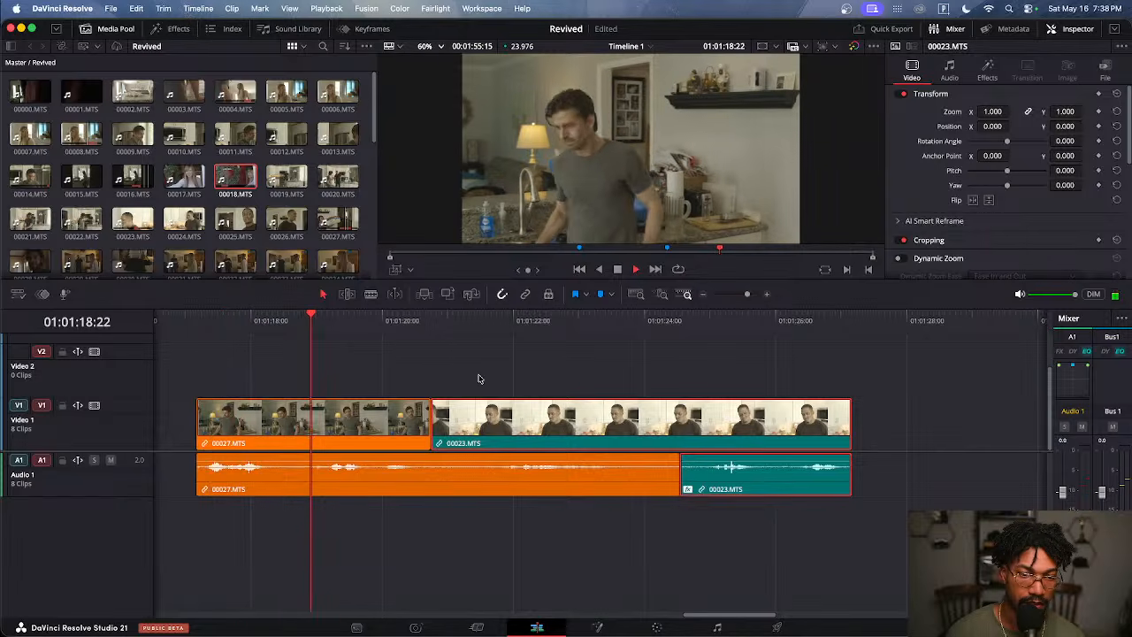
key(space)
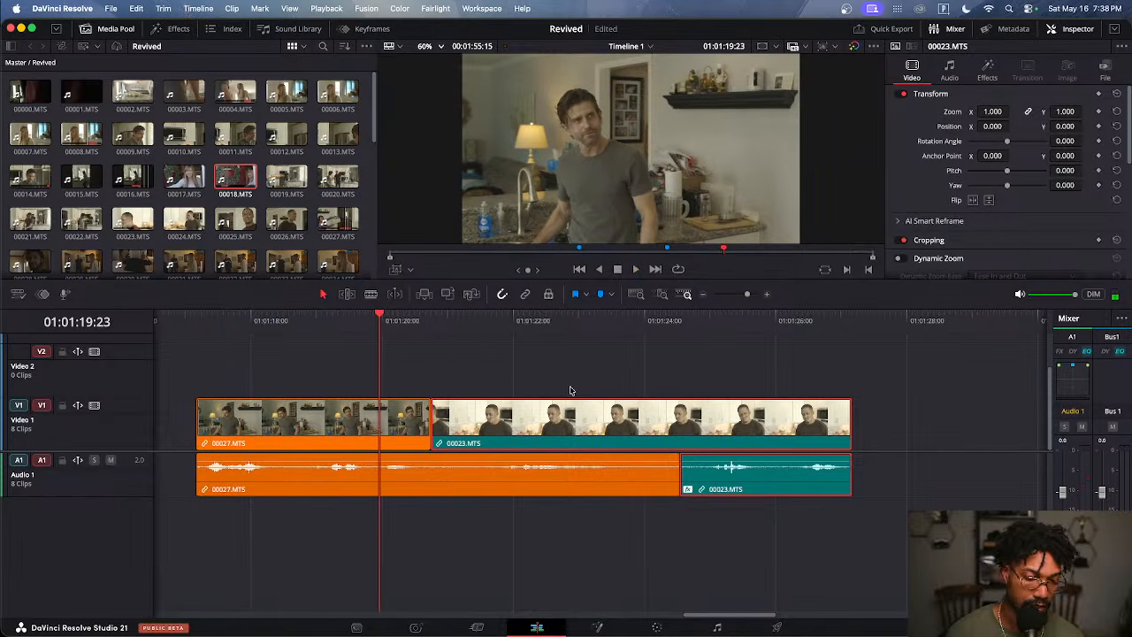
drag(677, 378, 709, 474)
click(728, 522)
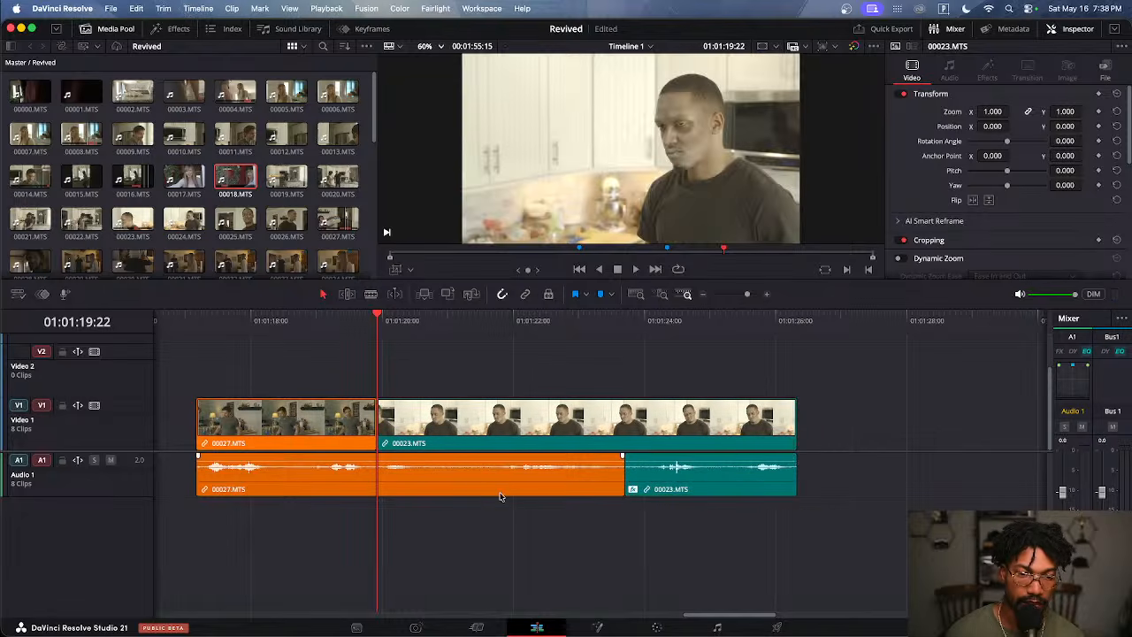
Play the edit from 01:01:17:01, ripple-trim the end of 00023.MTS to 01:01:25:09, and save the project
scroll(500, 496, left, 5)
click(402, 323)
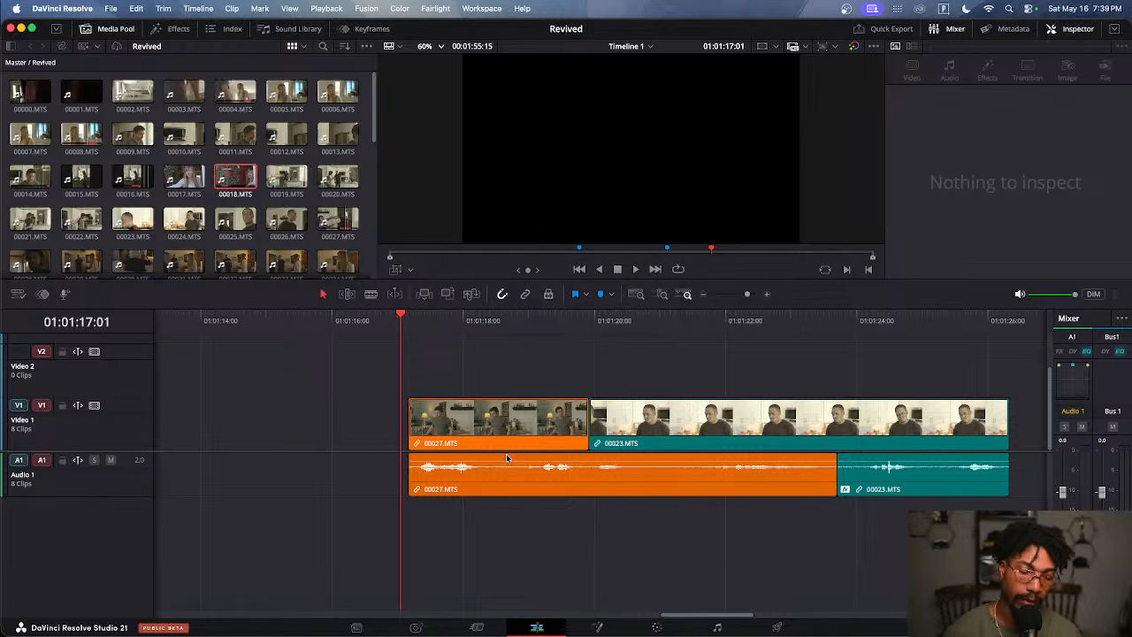
key(space)
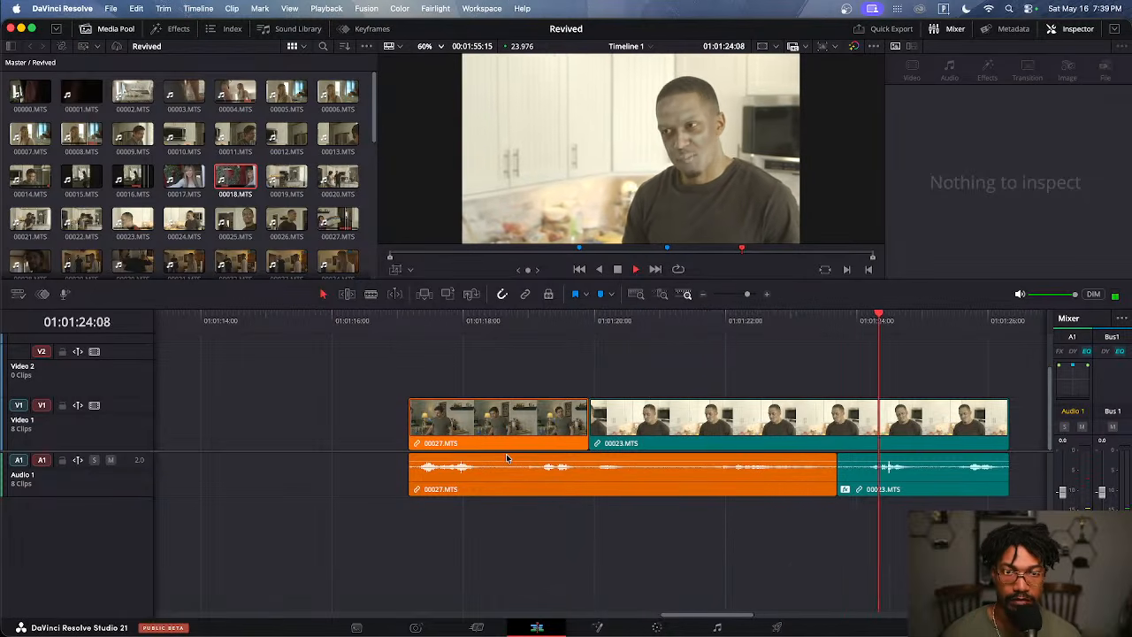
key(space)
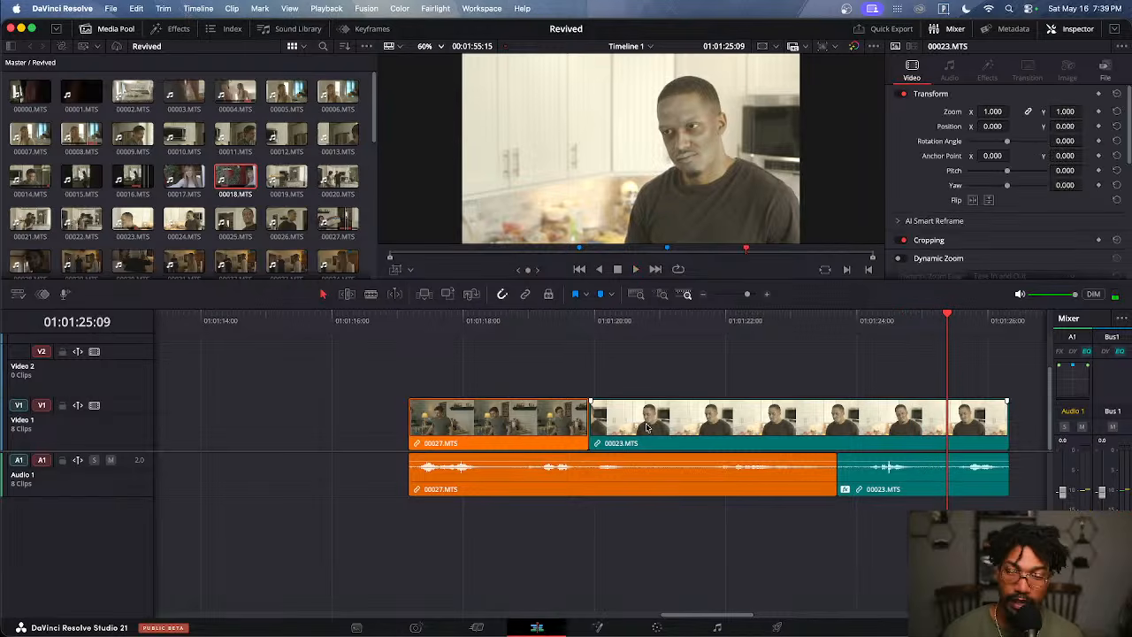
key(shift+])
key(super+s)
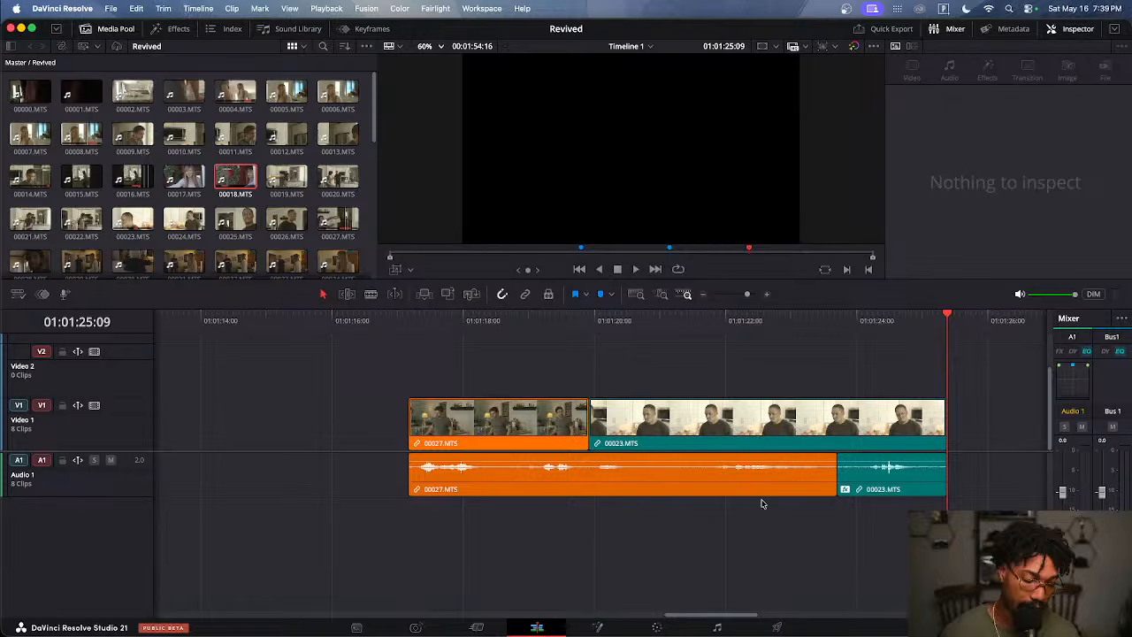
Move the adjoining 00027.MTS and 00023.MTS clips together to start at about 01:00:42:12, after the 00018.MTS clip
scroll(717, 527, down, 10)
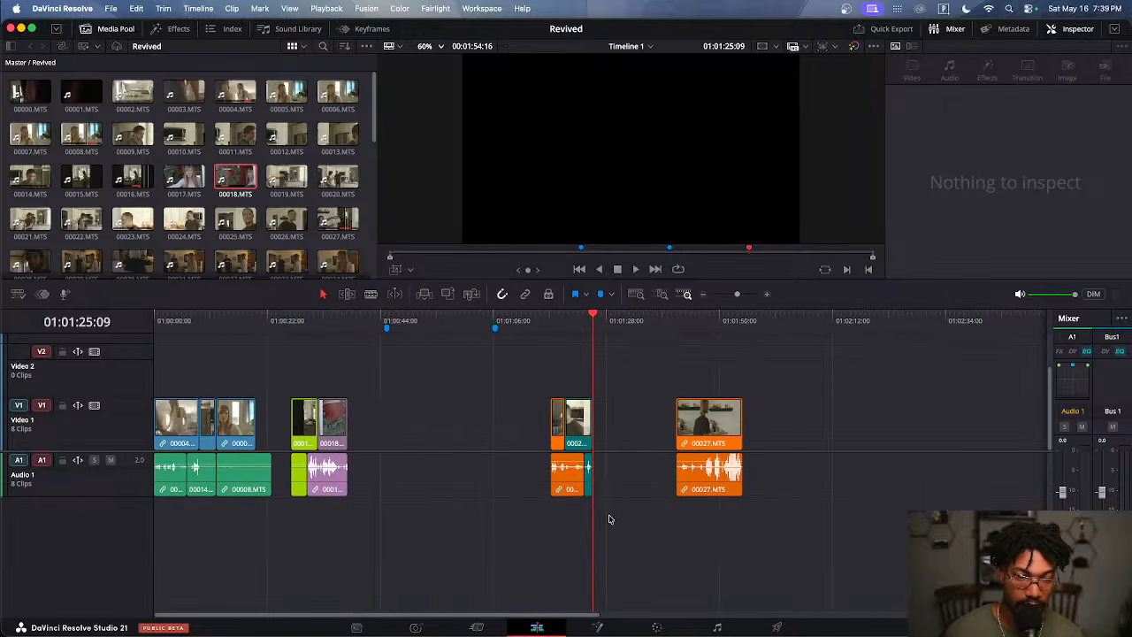
drag(495, 407, 619, 524)
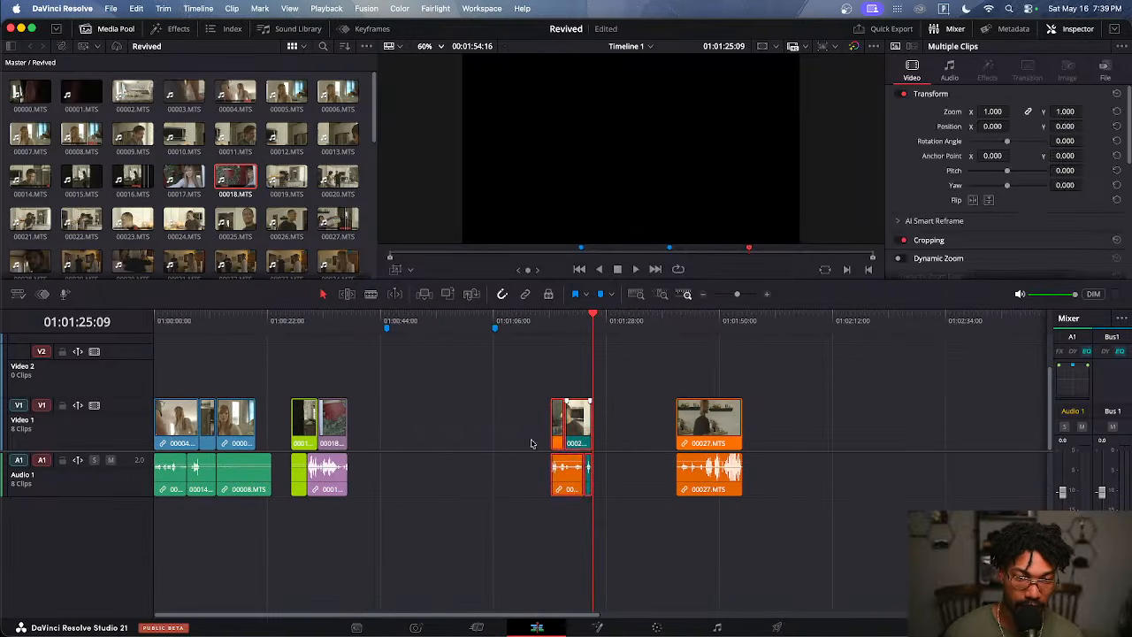
drag(531, 443, 404, 457)
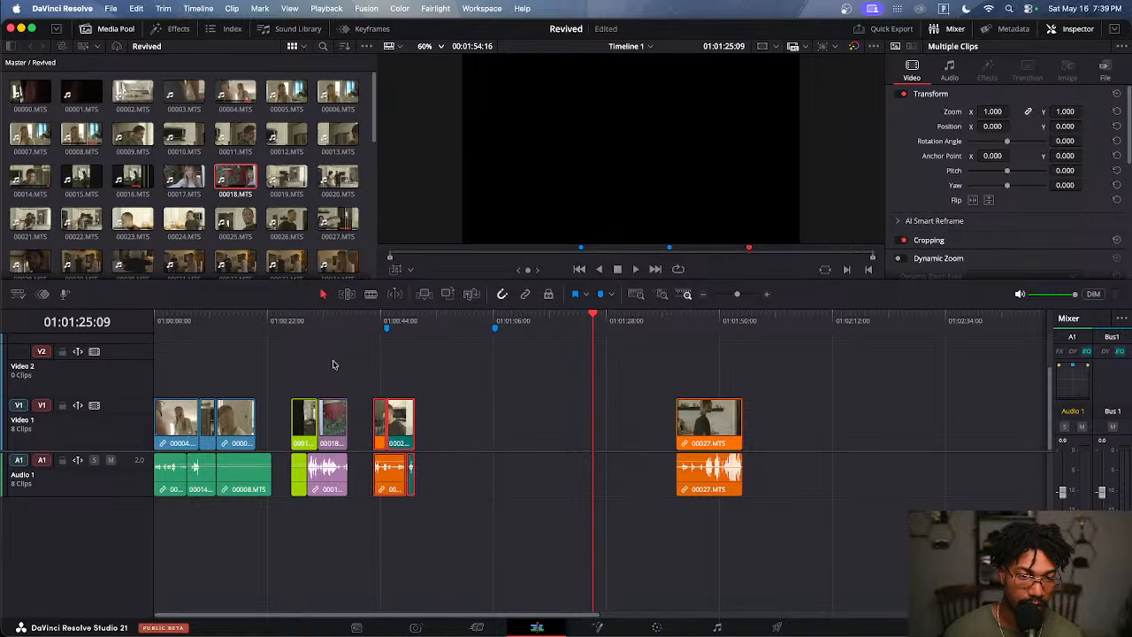
click(276, 322)
scroll(409, 433, up, 6)
scroll(674, 519, down, 3)
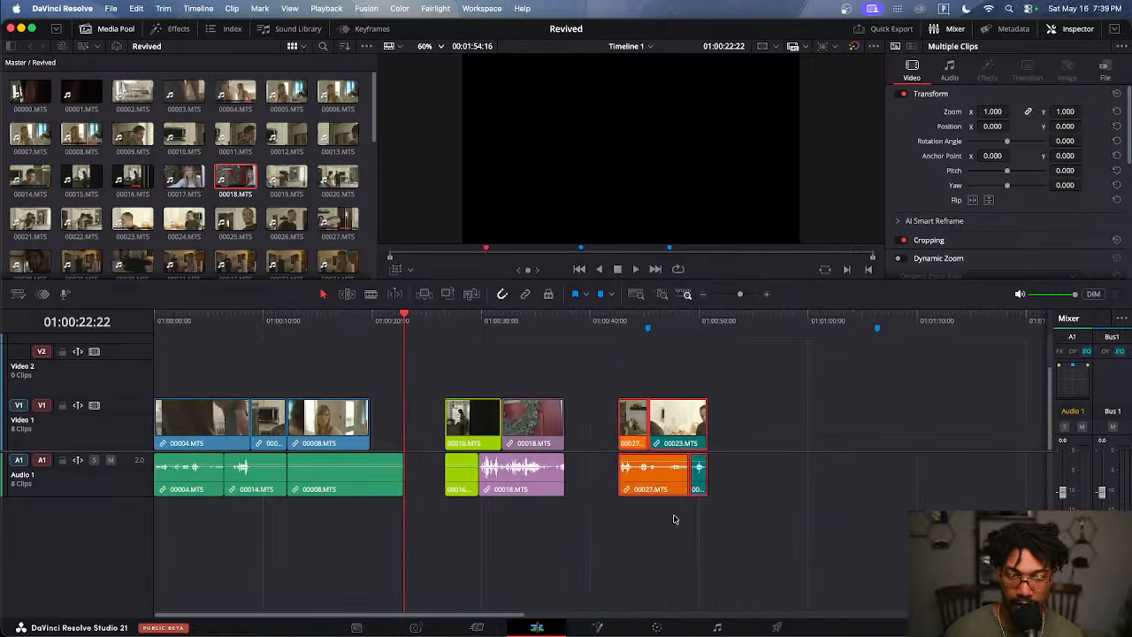
click(628, 516)
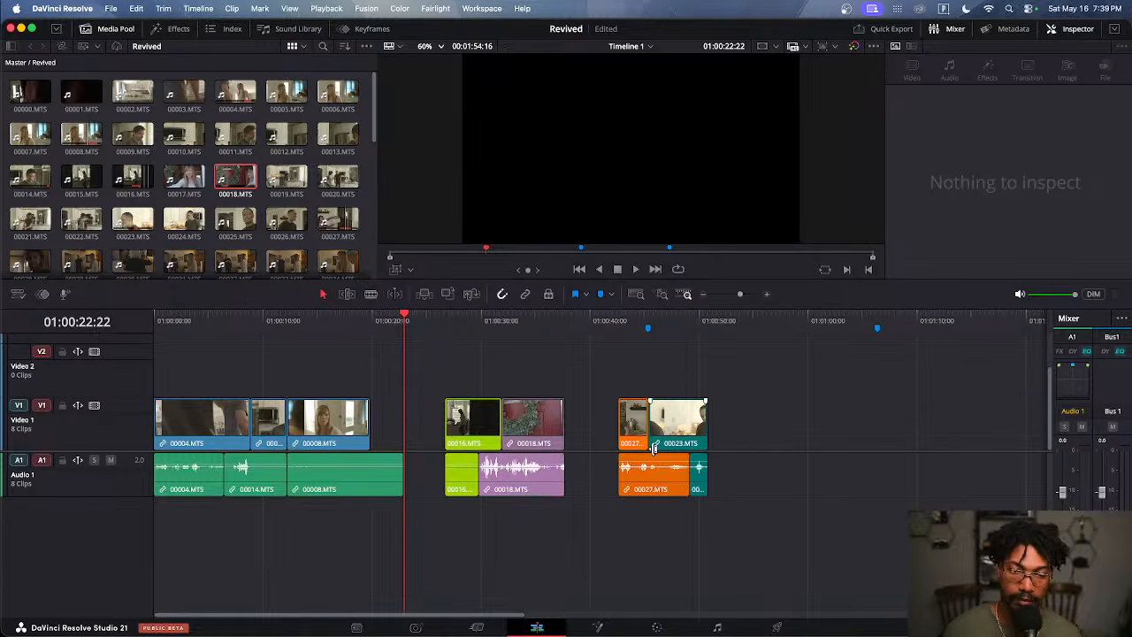
Roll the video cut between 00016.MTS and 00018.MTS later to about 01:00:34:06 and play it
mouse_move(604, 318)
mouse_down()
mouse_move(690, 345)
mouse_move(483, 354)
mouse_up()
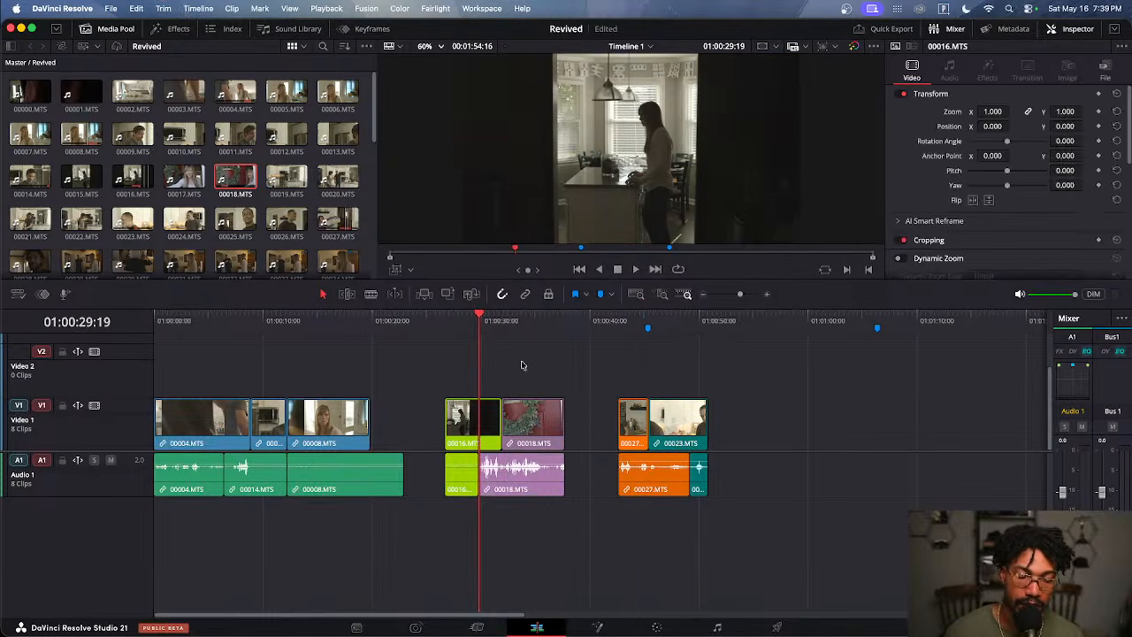
drag(624, 344, 477, 355)
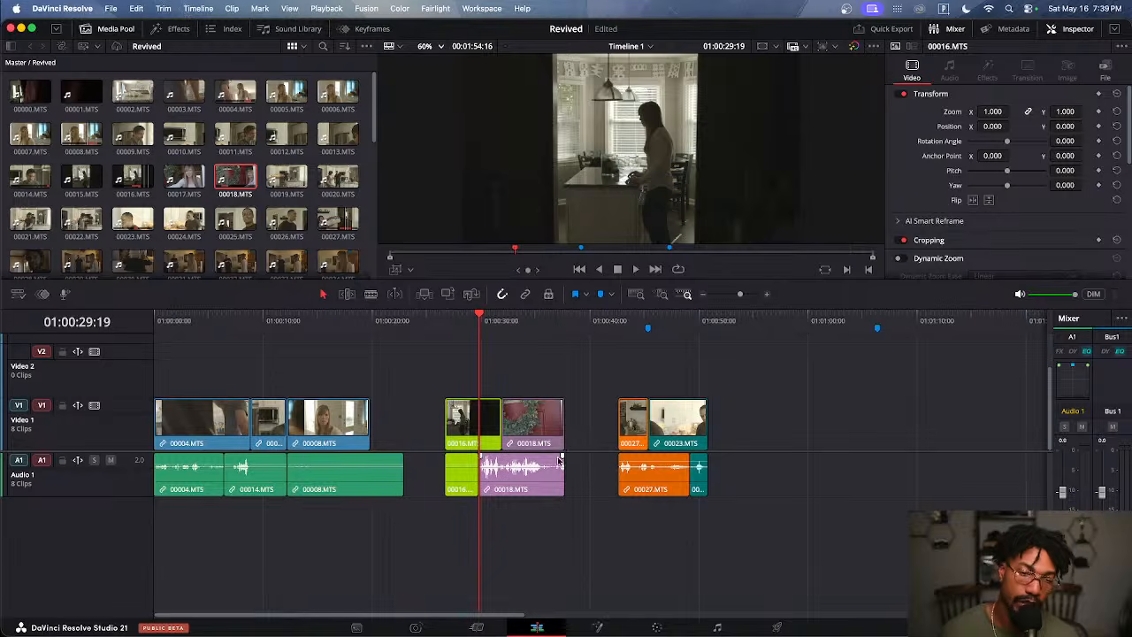
scroll(561, 495, up, 5)
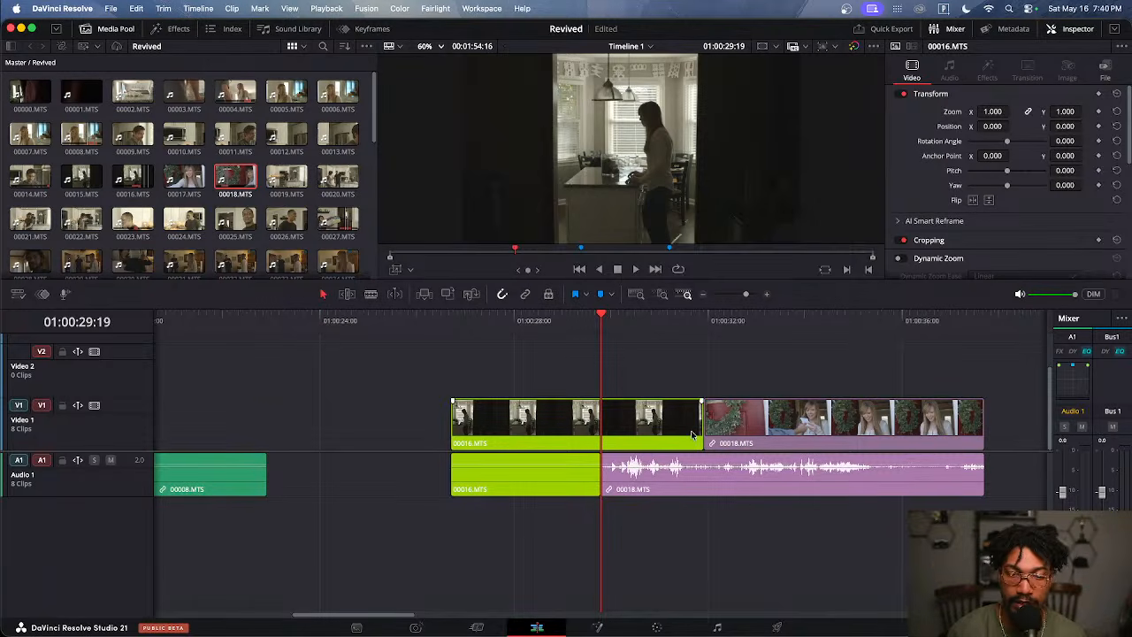
drag(705, 427, 816, 424)
key(space)
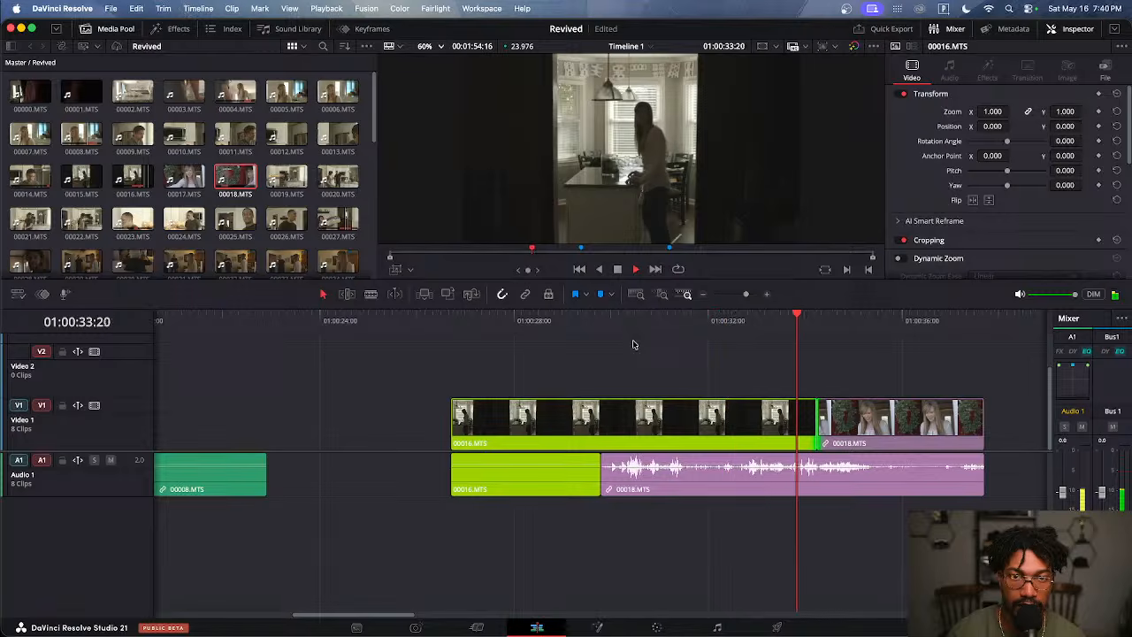
key(space)
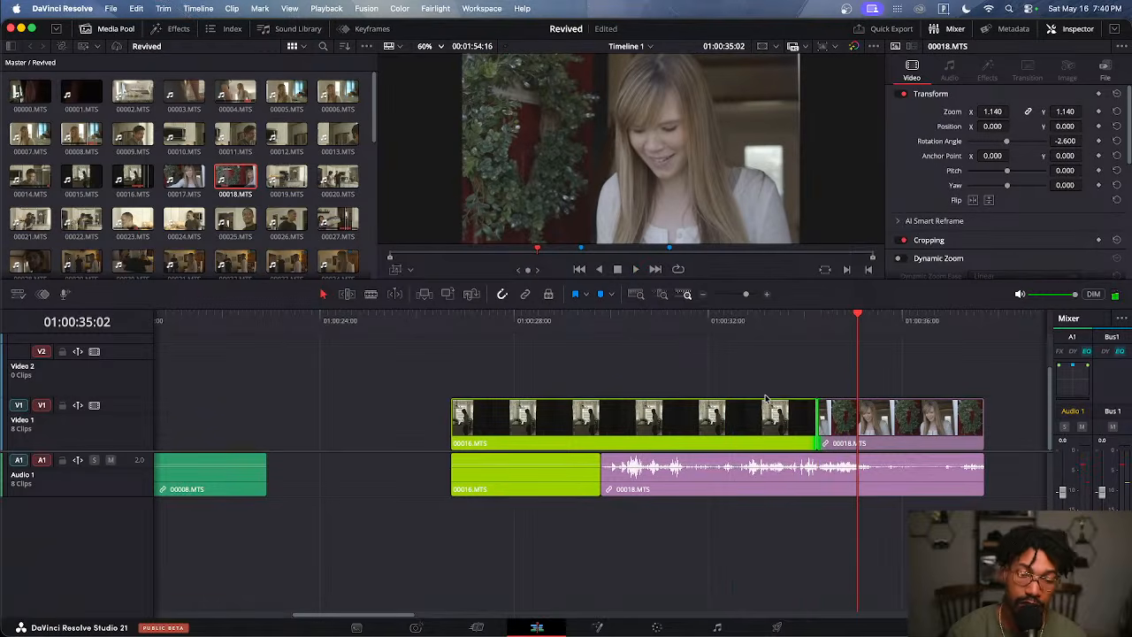
Nudge the video cut between 00016.MTS and 00018.MTS back in five-frame steps to about 01:00:31:21
key(shift+comma)
key(shift+comma)
key(shift+comma)
key(shift+comma)
key(shift+comma)
key(shift+comma)
key(shift+comma)
key(shift+comma)
key(shift+comma)
key(shift+comma)
key(shift+comma)
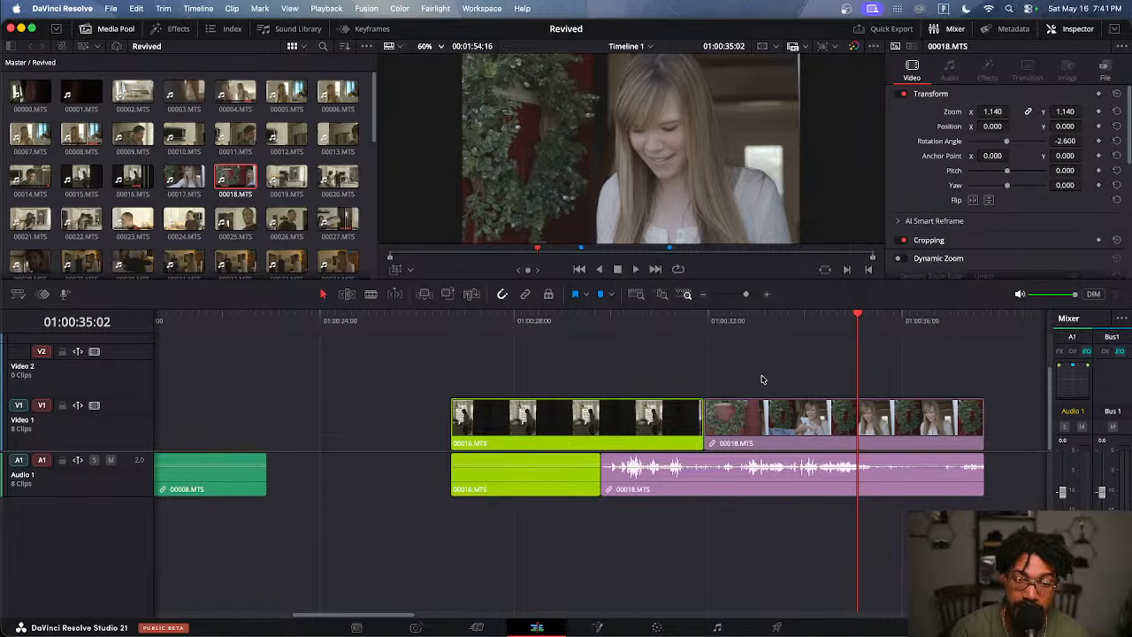
Scrub through 00016.MTS and 00018.MTS from about 01:00:29:04 to 01:00:34:12 and save the project
scroll(751, 380, down, 6)
scroll(747, 382, up, 5)
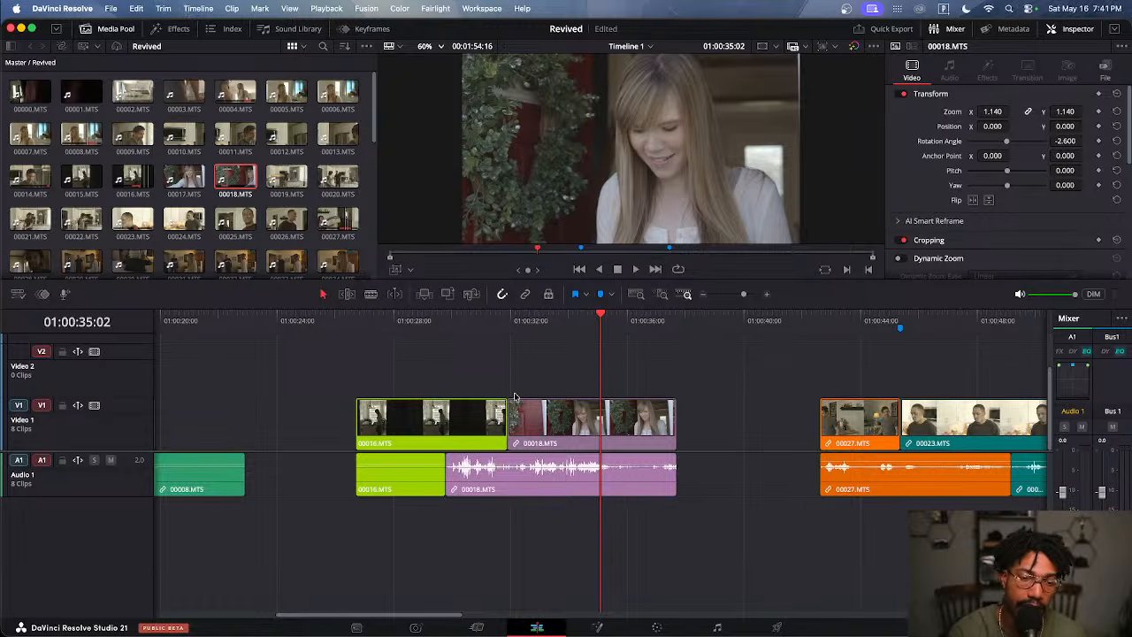
scroll(507, 388, down, 5)
scroll(507, 388, up, 4)
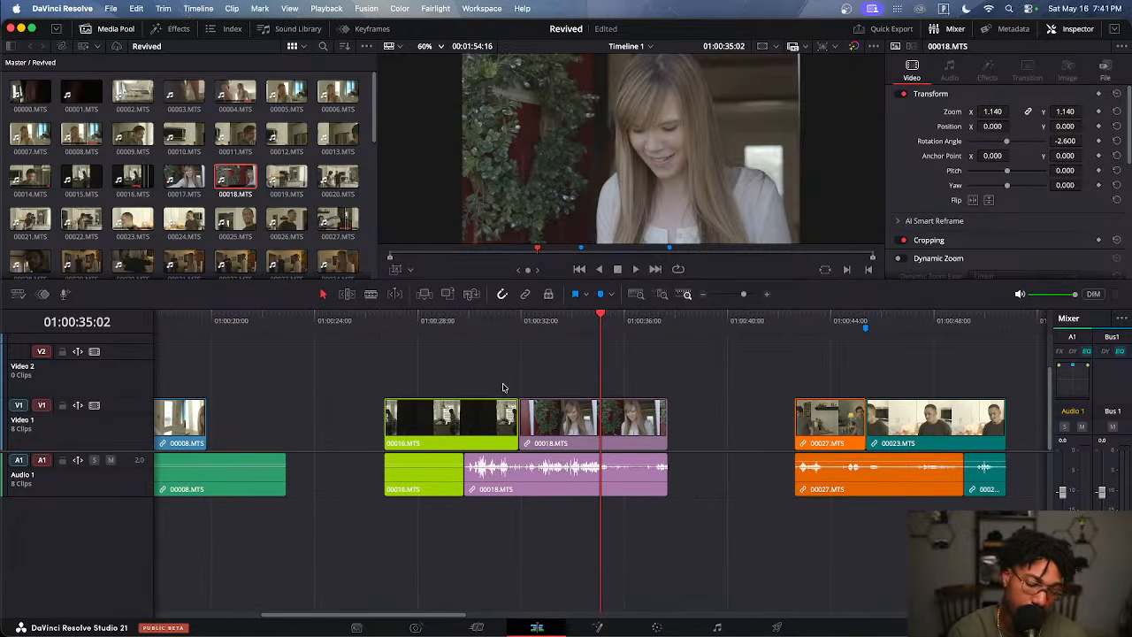
key(super+s)
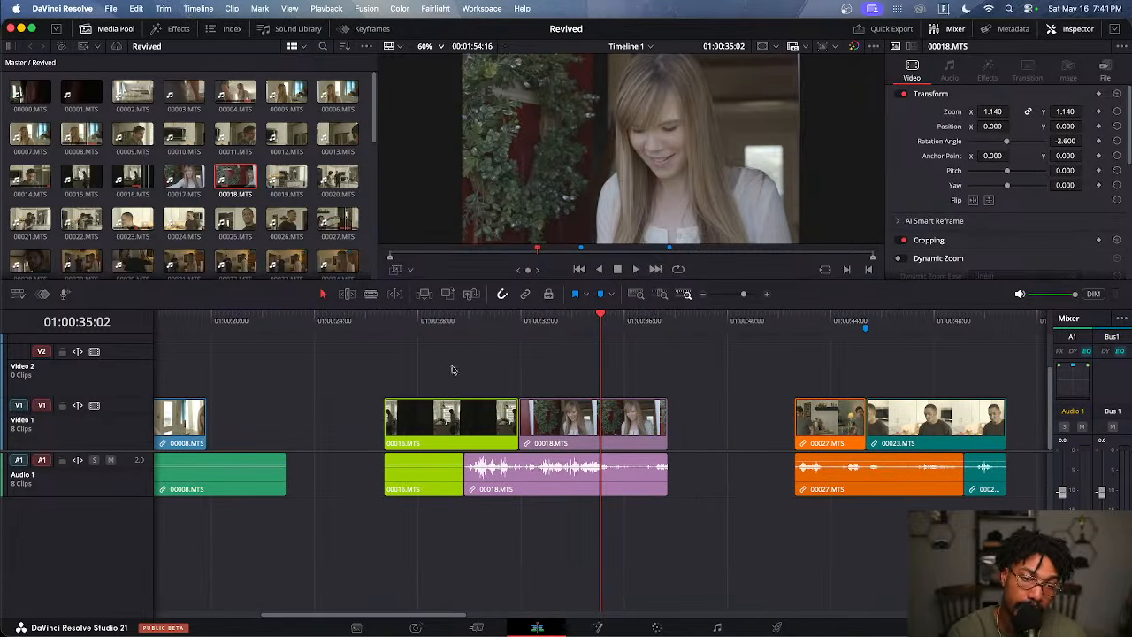
click(446, 322)
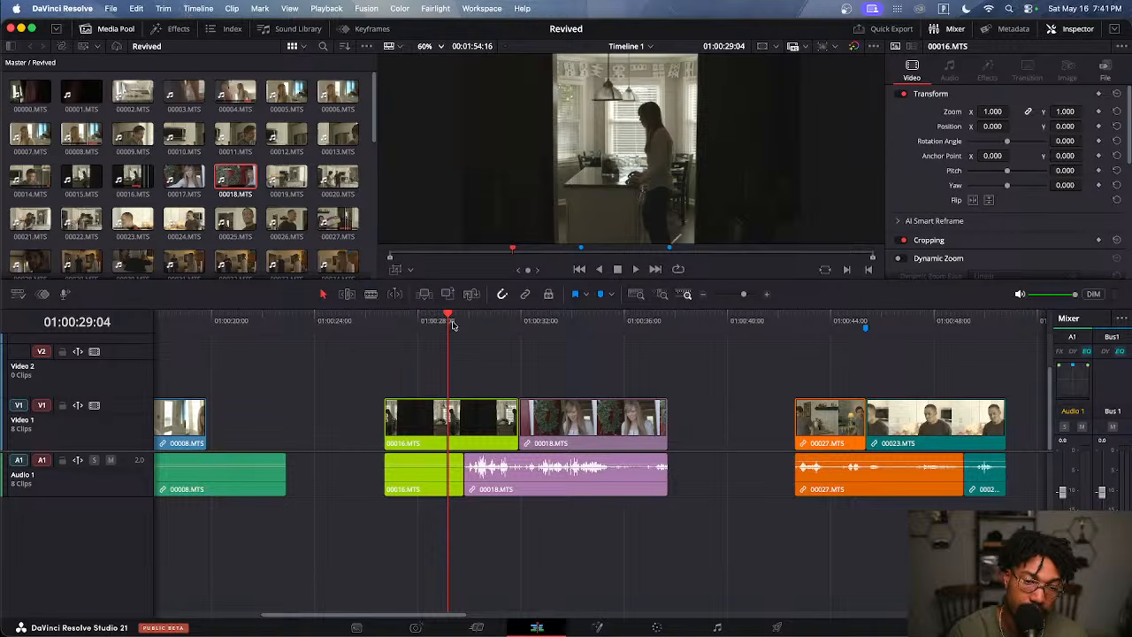
drag(463, 327, 585, 346)
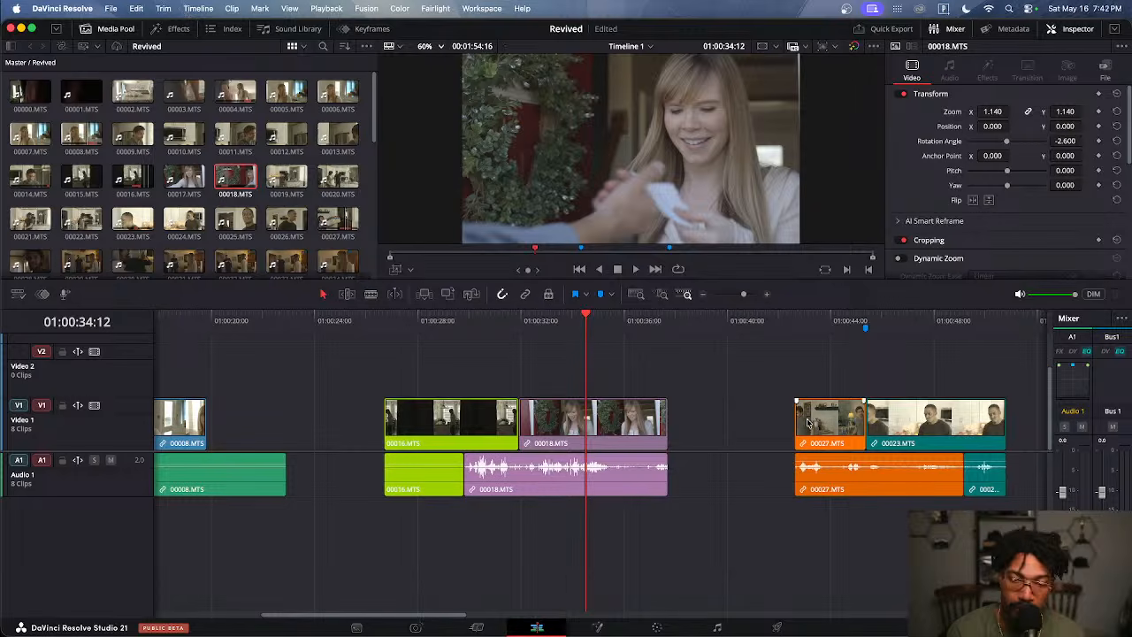
scroll(748, 399, down, 5)
scroll(748, 400, up, 3)
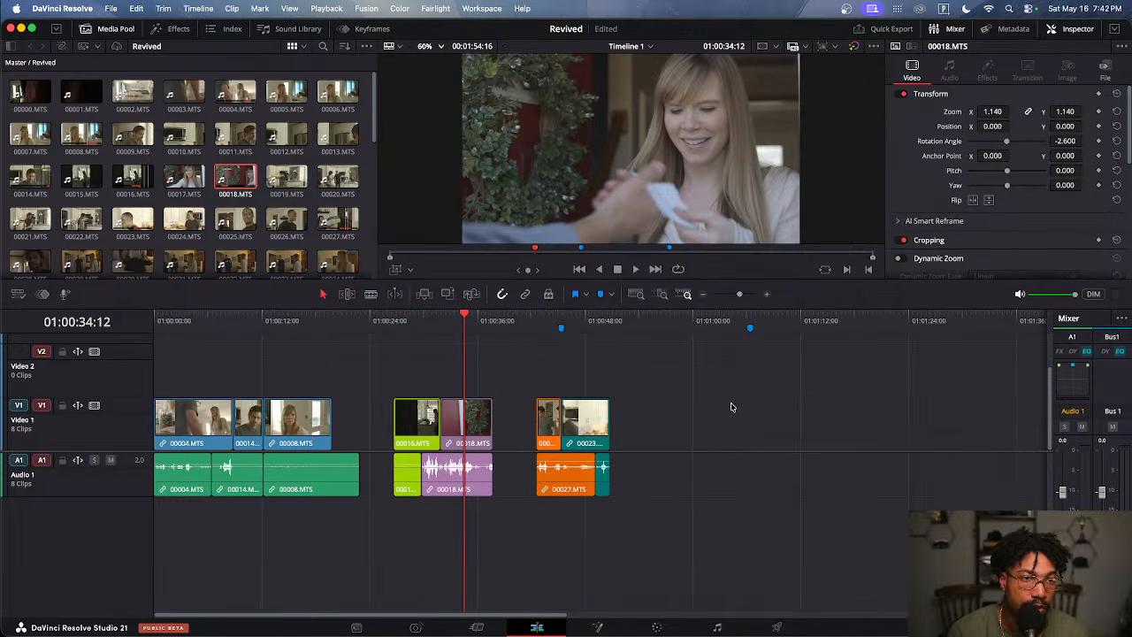
key(super+s)
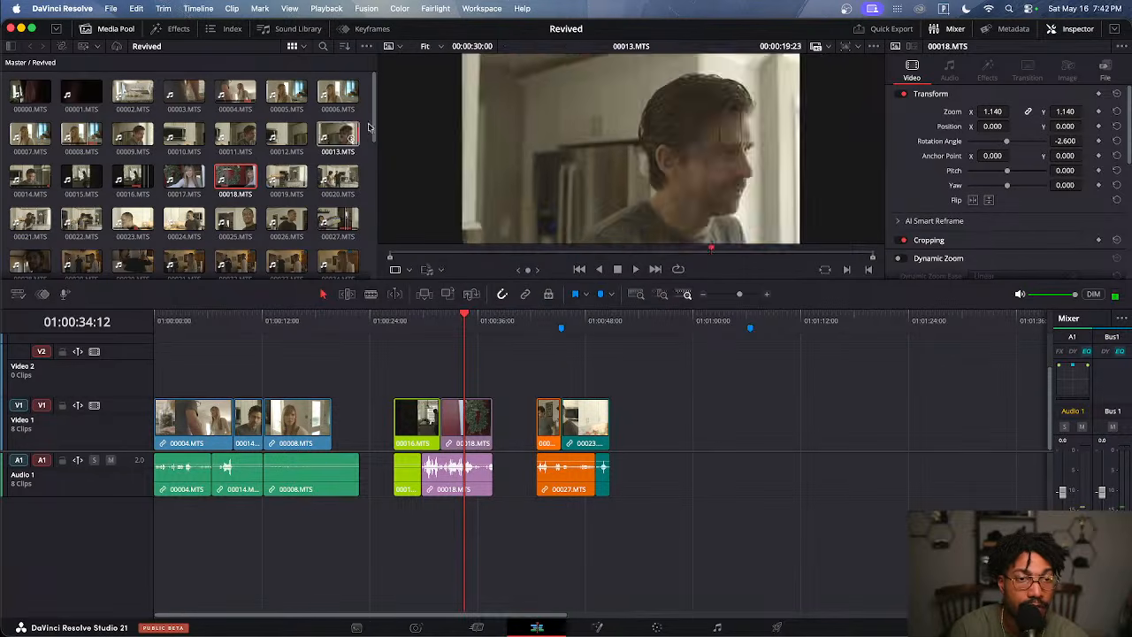
drag(375, 132, 393, 272)
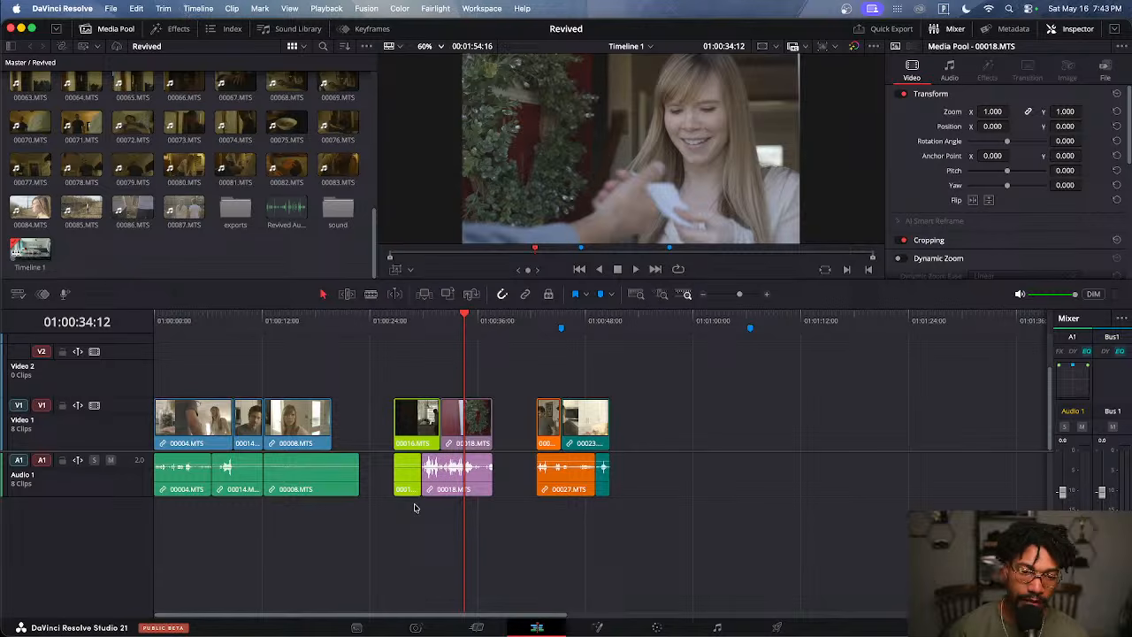
click(395, 380)
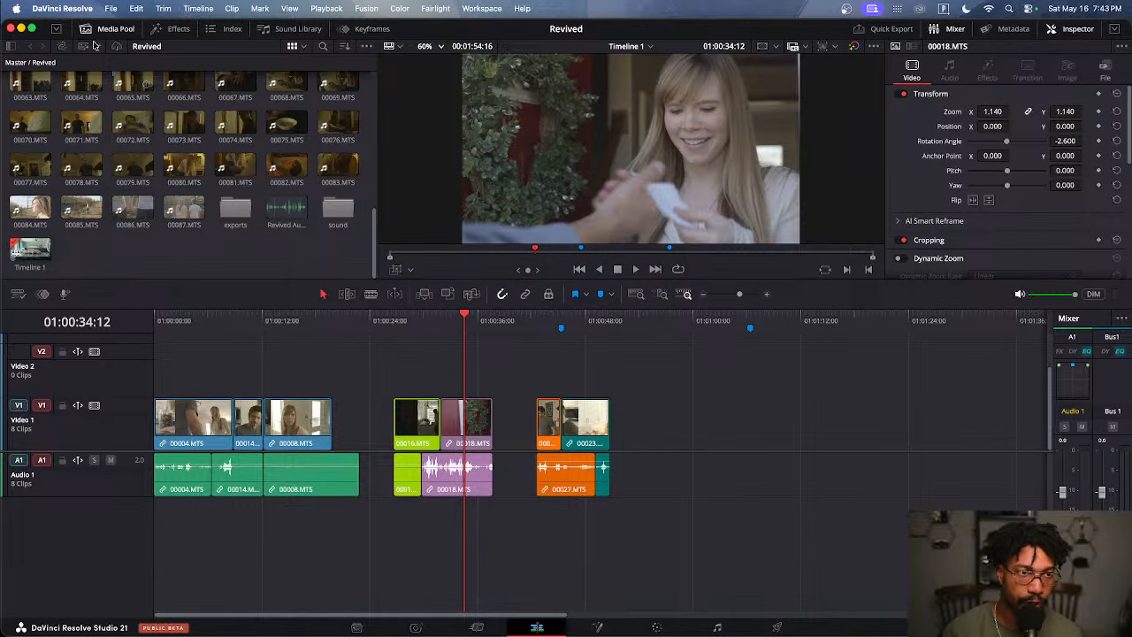
click(73, 9)
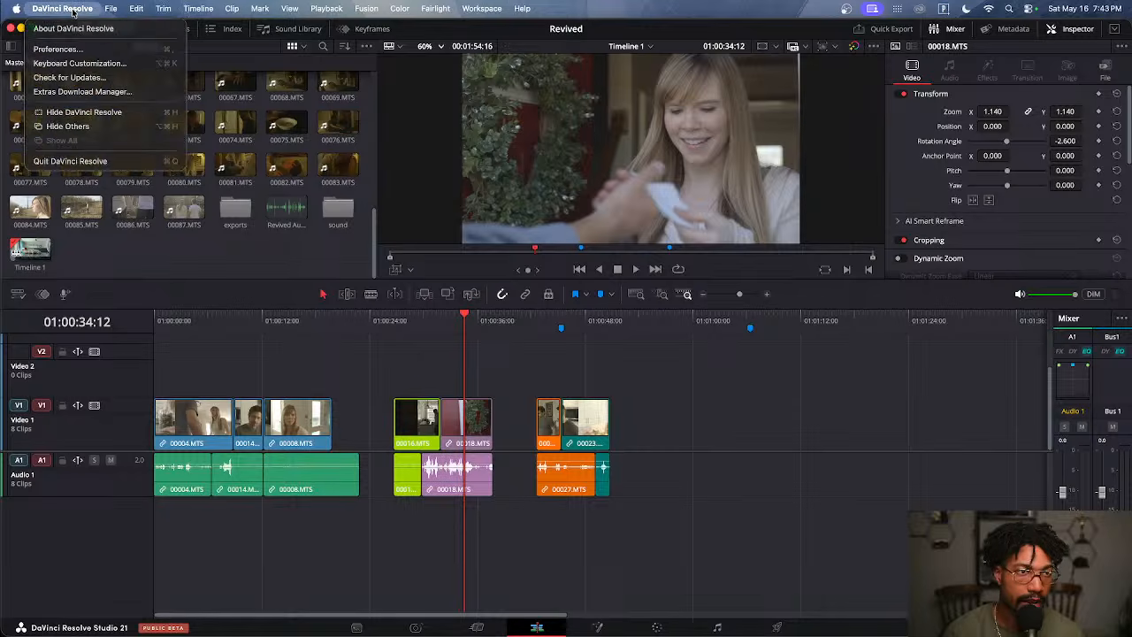
click(74, 10)
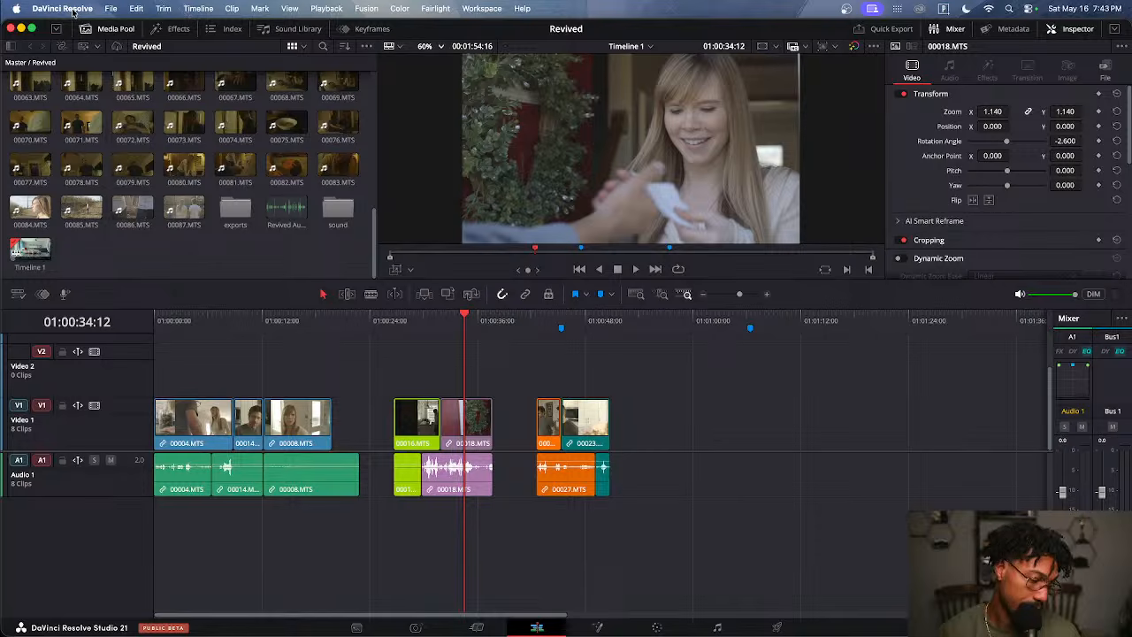
click(73, 10)
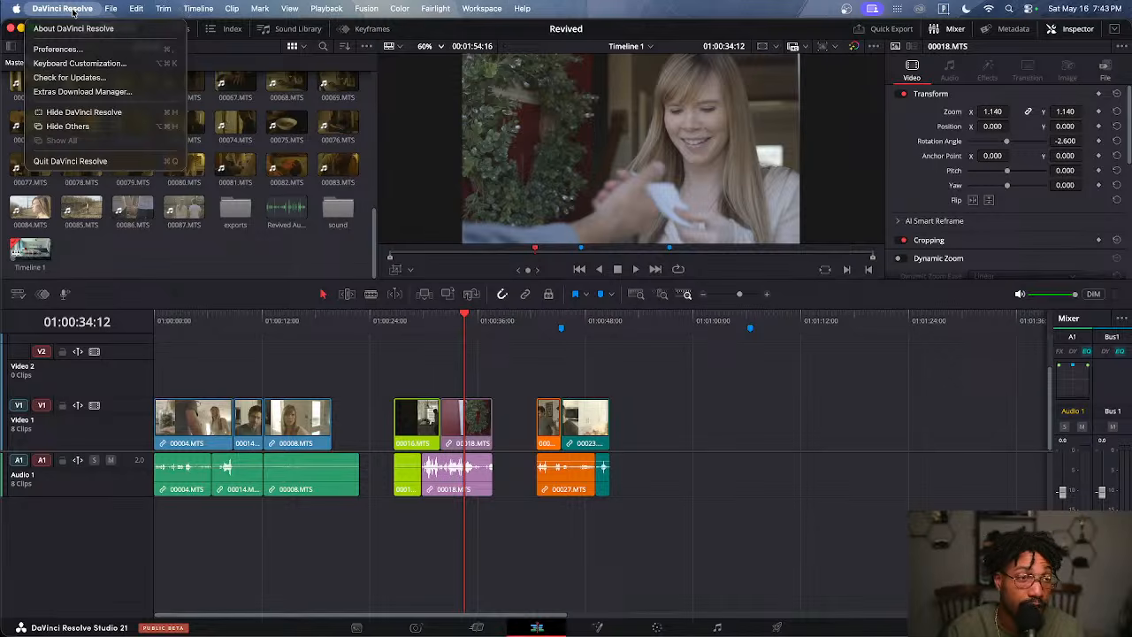
click(70, 9)
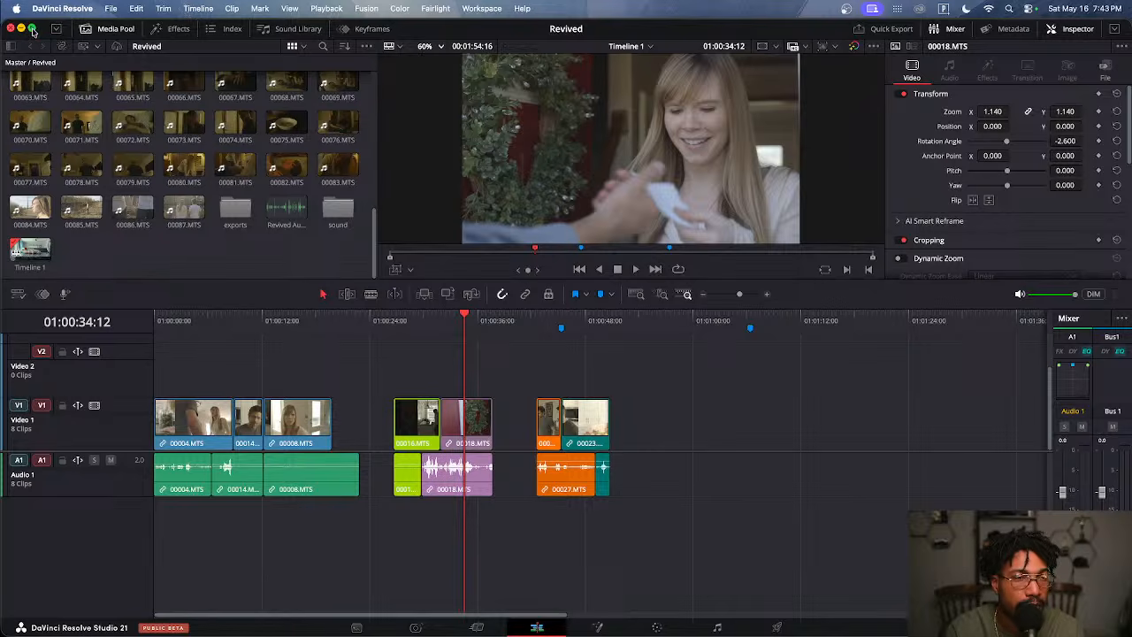
Open Keyboard Customization, look through the available keyboard layout presets, and close it without changing the layout
click(53, 9)
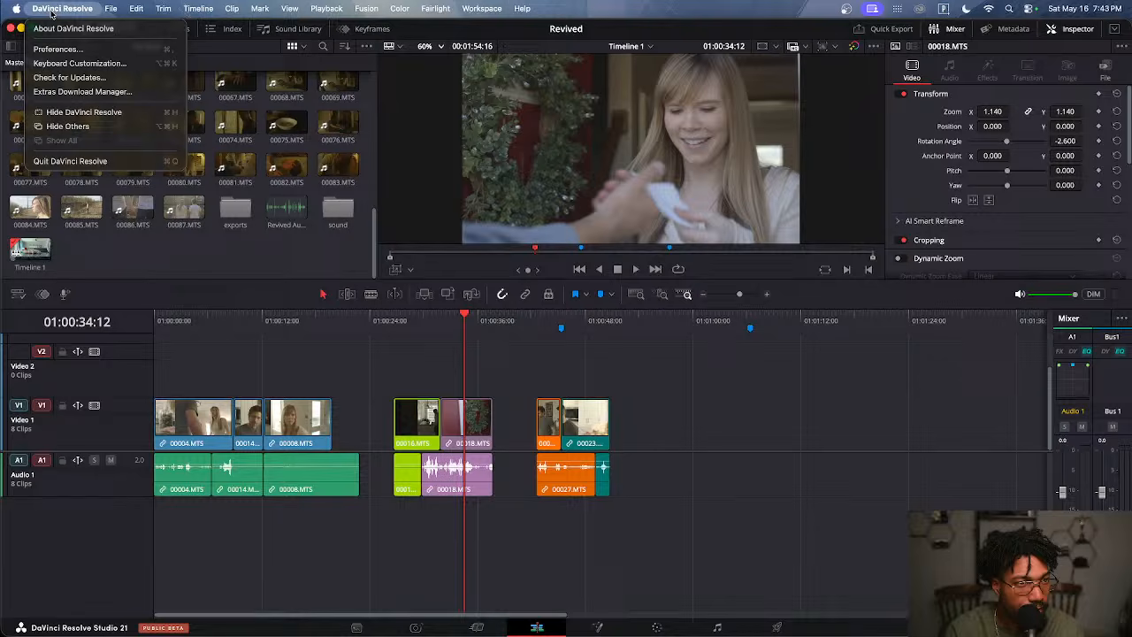
click(74, 67)
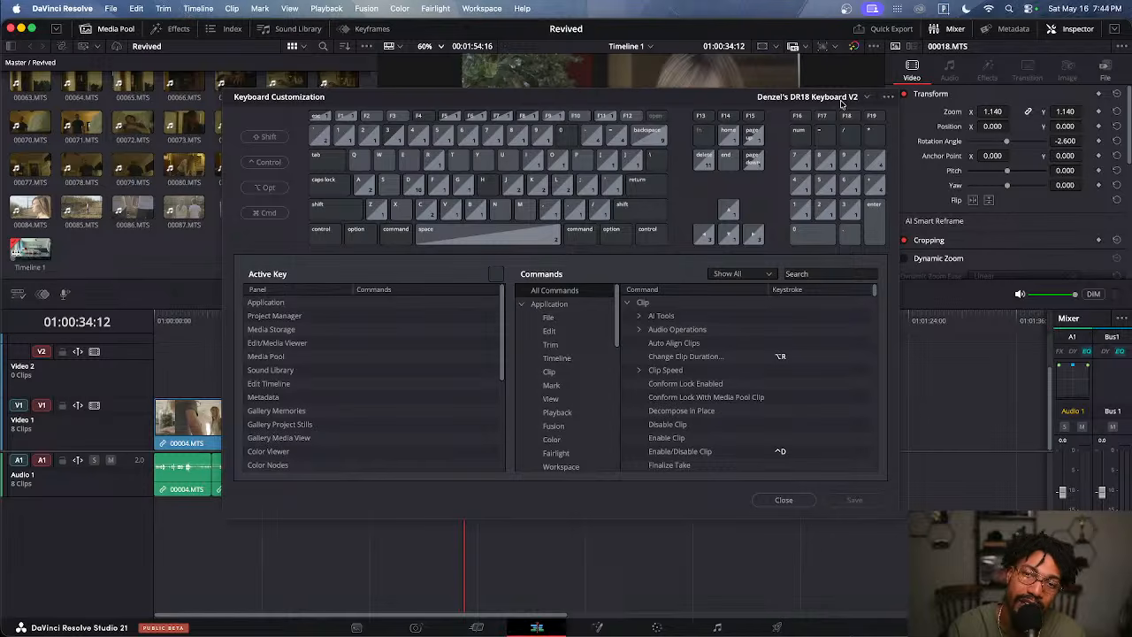
click(867, 97)
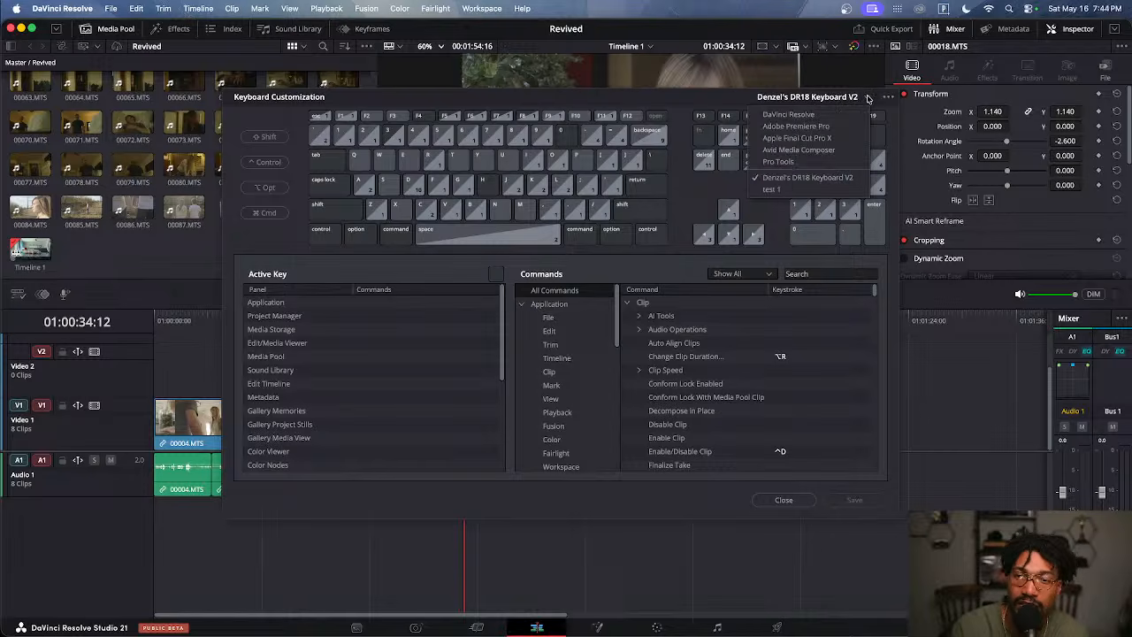
click(868, 98)
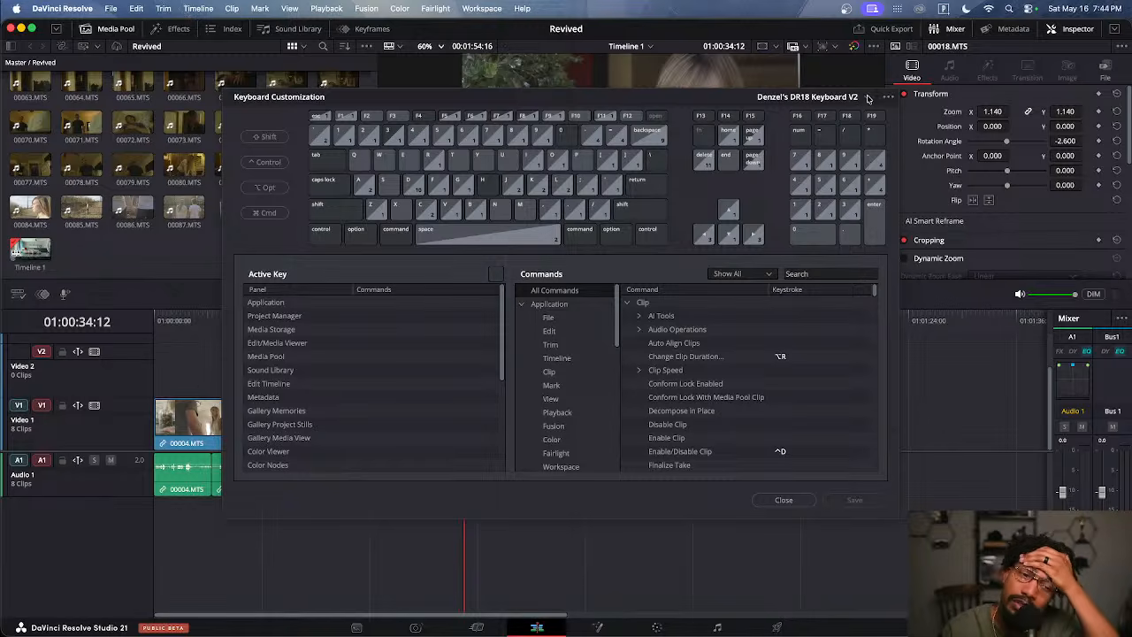
click(867, 97)
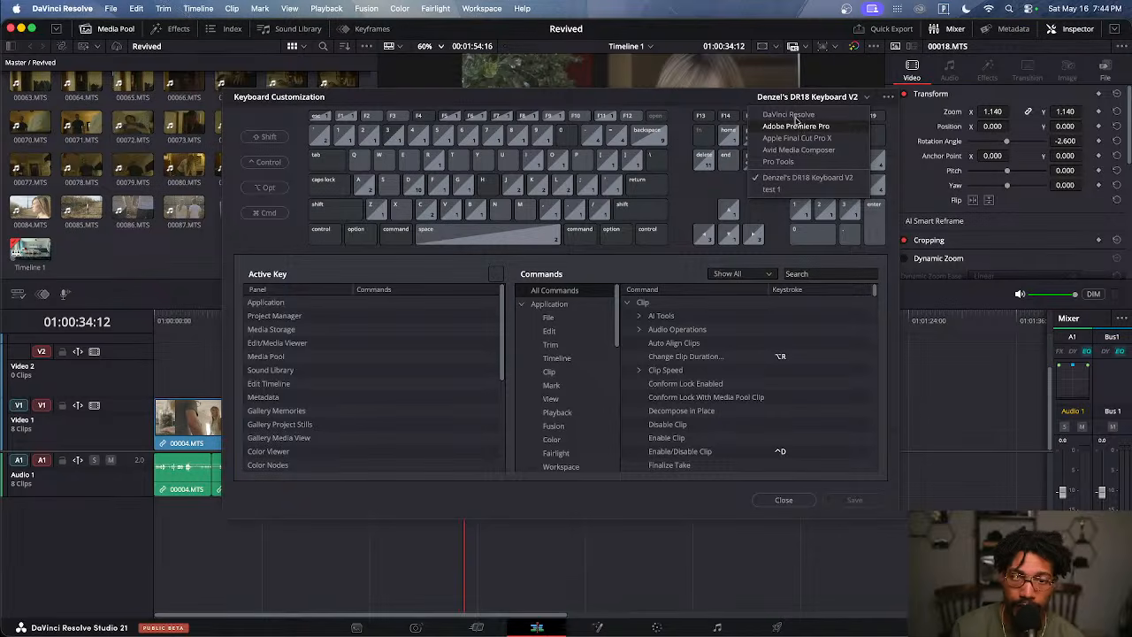
click(742, 100)
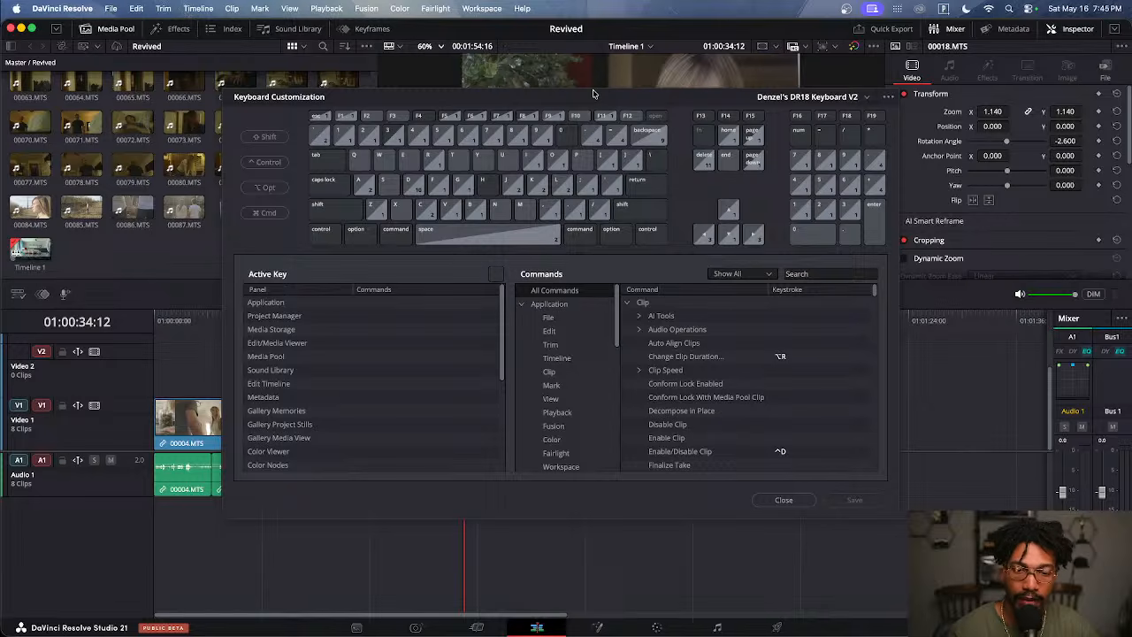
click(777, 500)
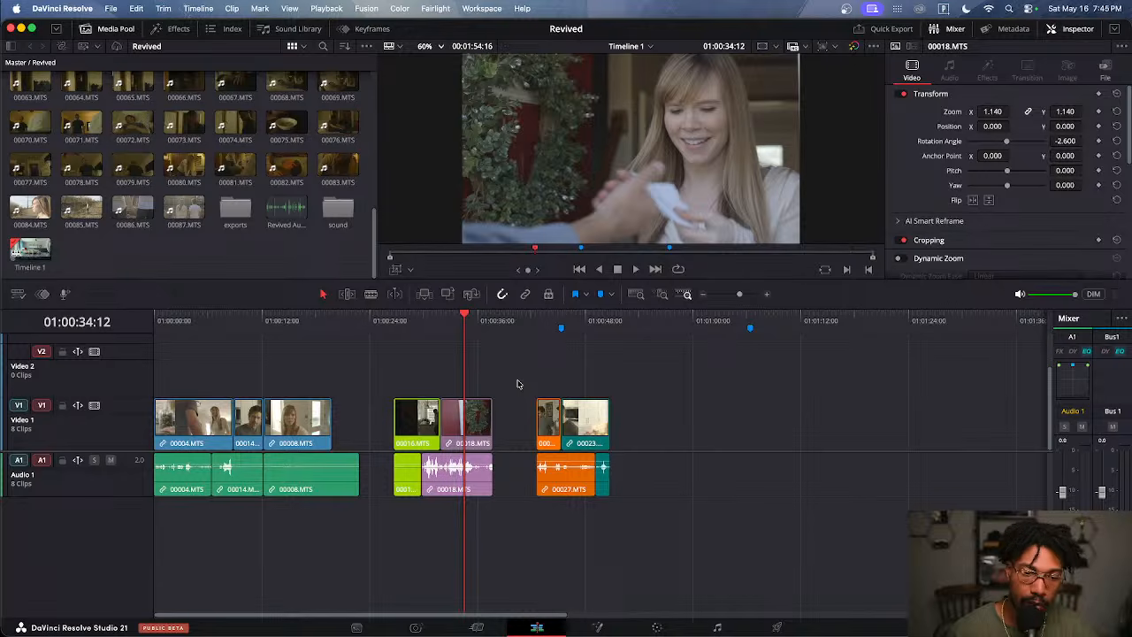
Step back five frames in 00018.MTS and jump back through the edit points to the opening 00014.MTS and 00008.MTS clips
key(Left)
key(Left)
key(Left)
key(Left)
key(Left)
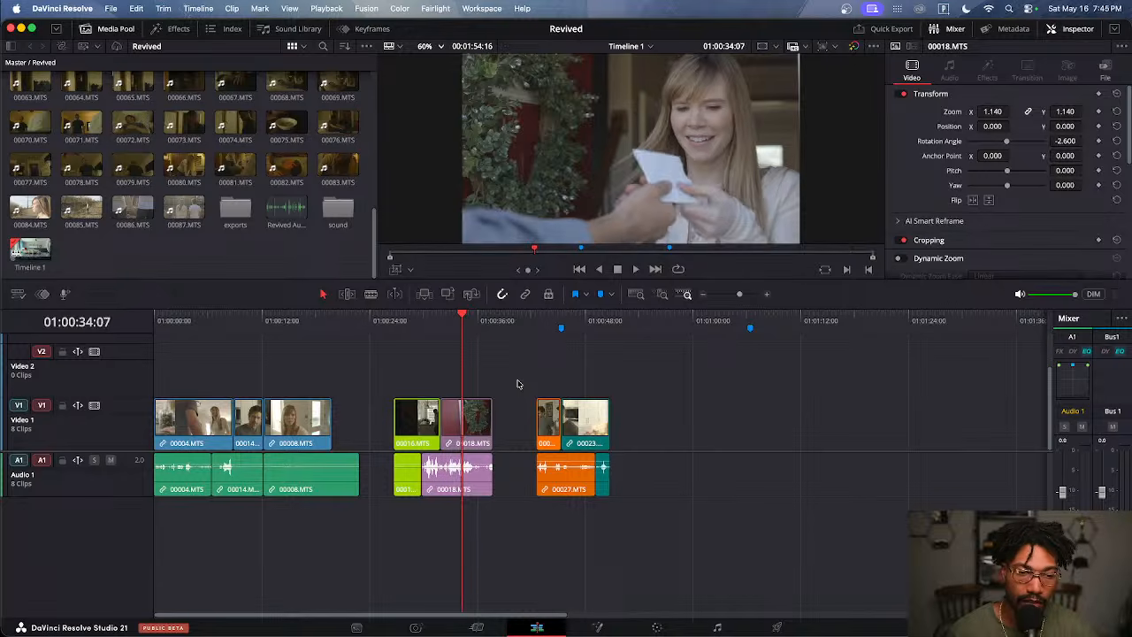
key(Up)
key(Up)
key(Up)
key(Up)
key(Up)
key(Up)
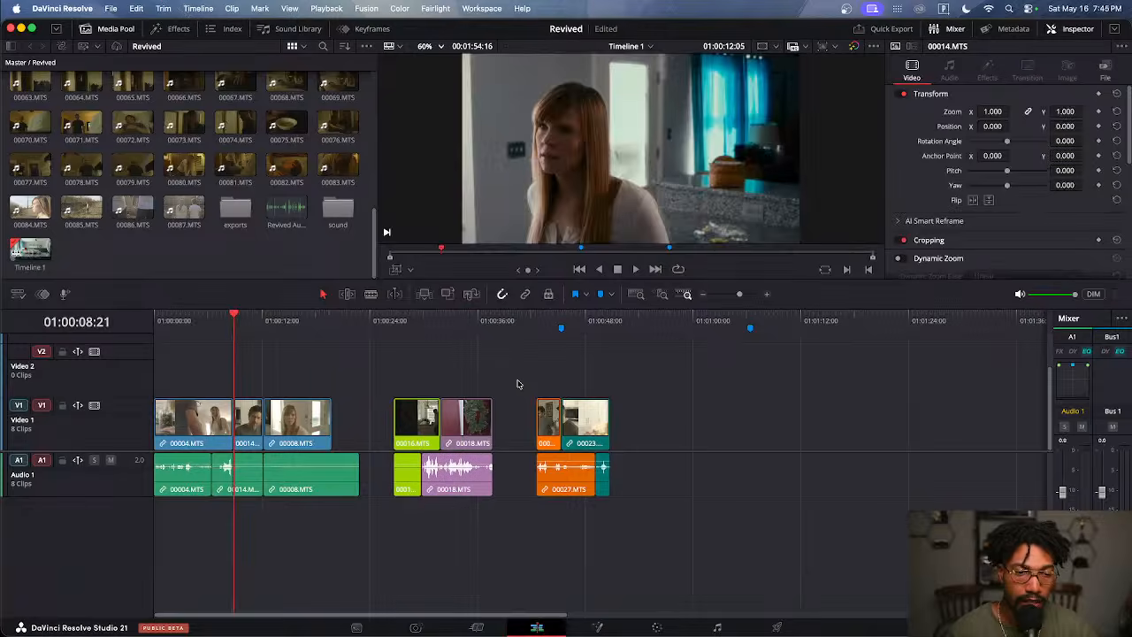
key(Up)
key(space)
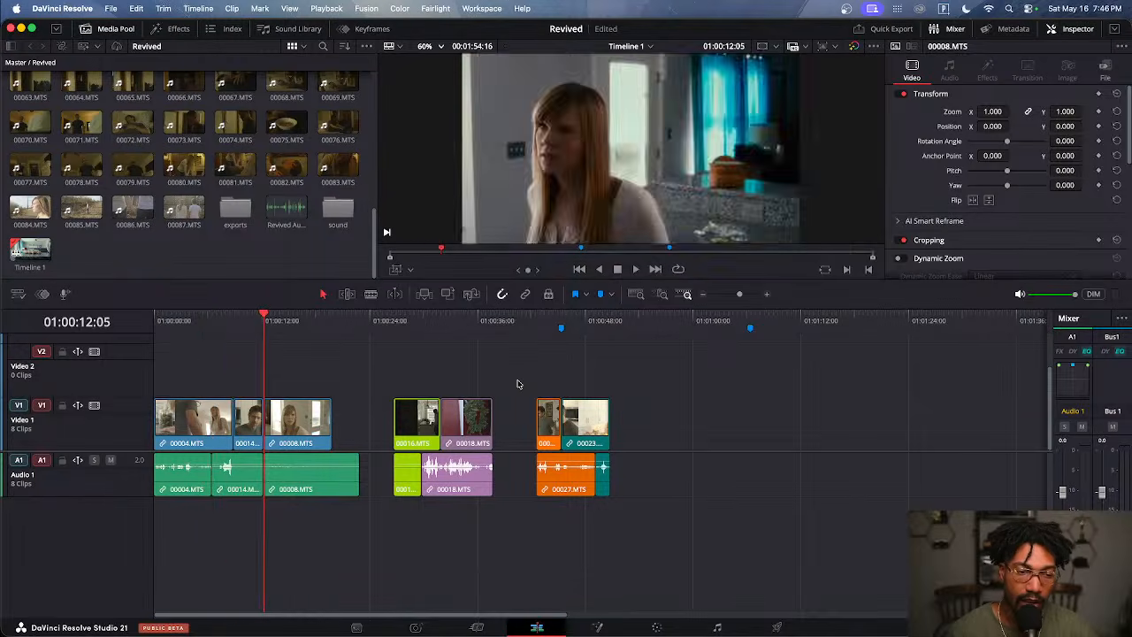
Jump forward through the edit points to the video cut between 00027.MTS and 00023.MTS at 01:00:45:09
key(Down)
key(Down)
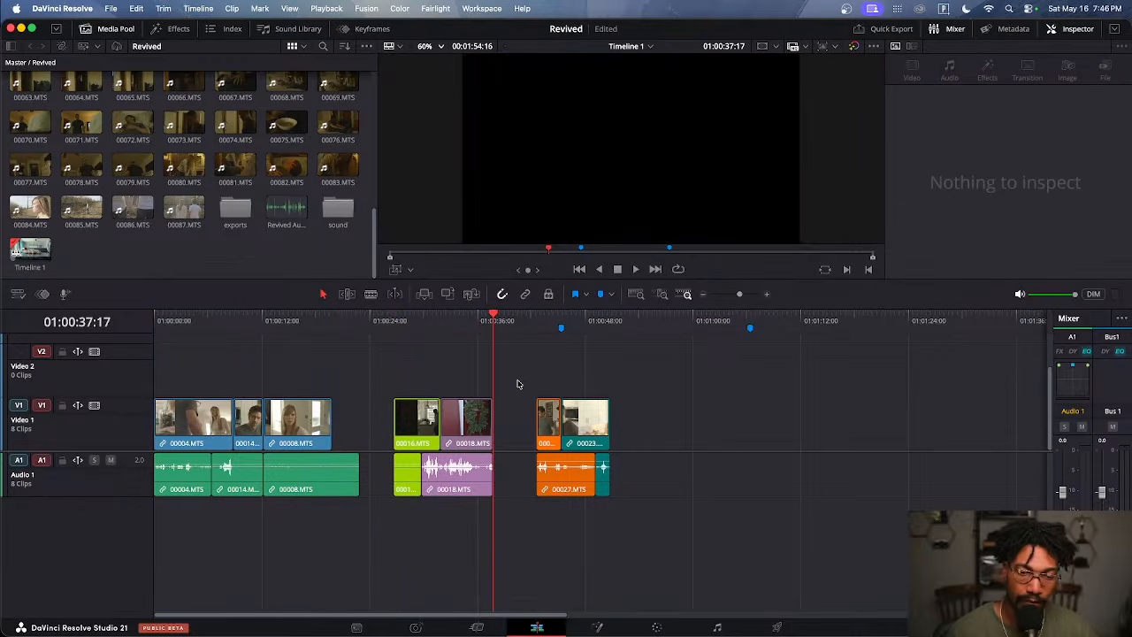
key(Down)
key(Down)
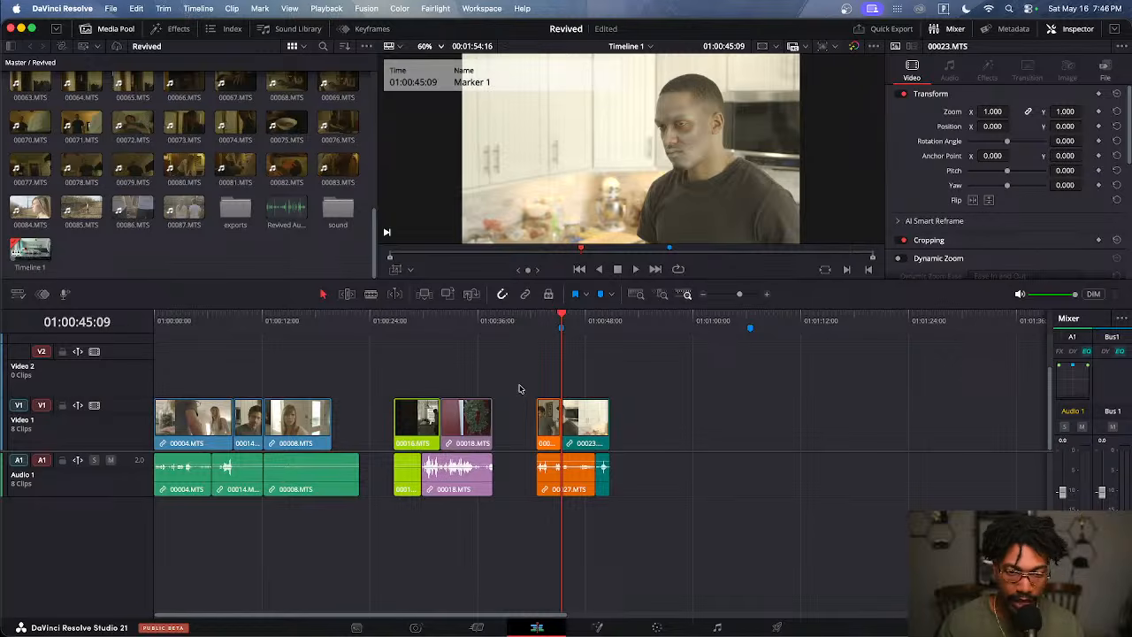
key(shift+z)
key(shift+z)
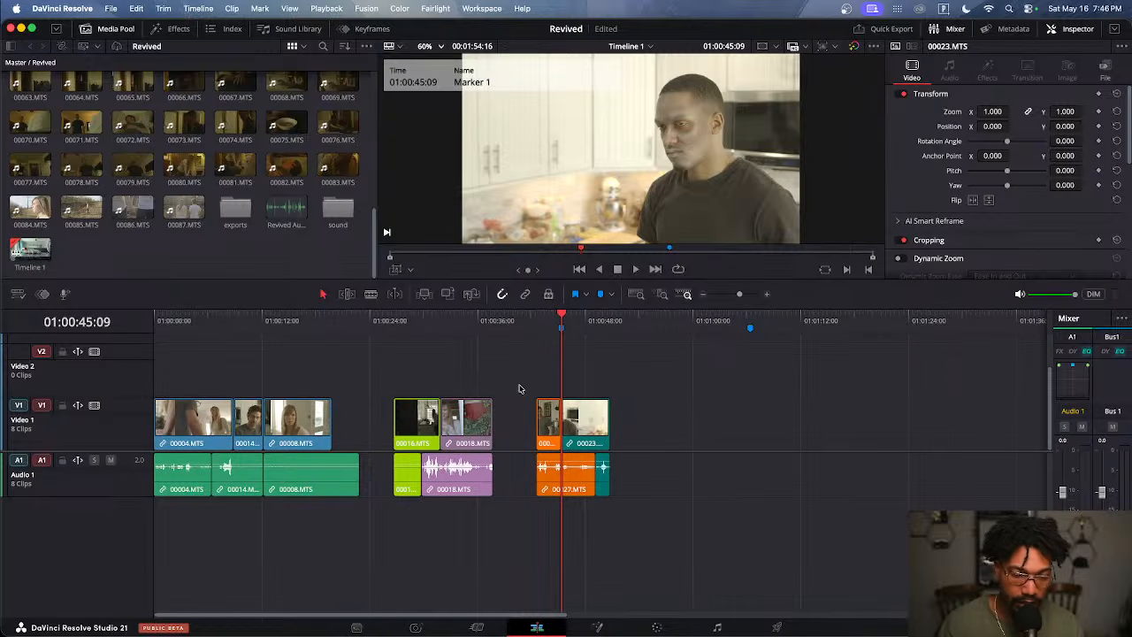
Jump back through the edit points to the video cut between 00004.MTS and 00014.MTS at 01:00:08:21
key(Up)
key(Up)
key(Up)
key(Up)
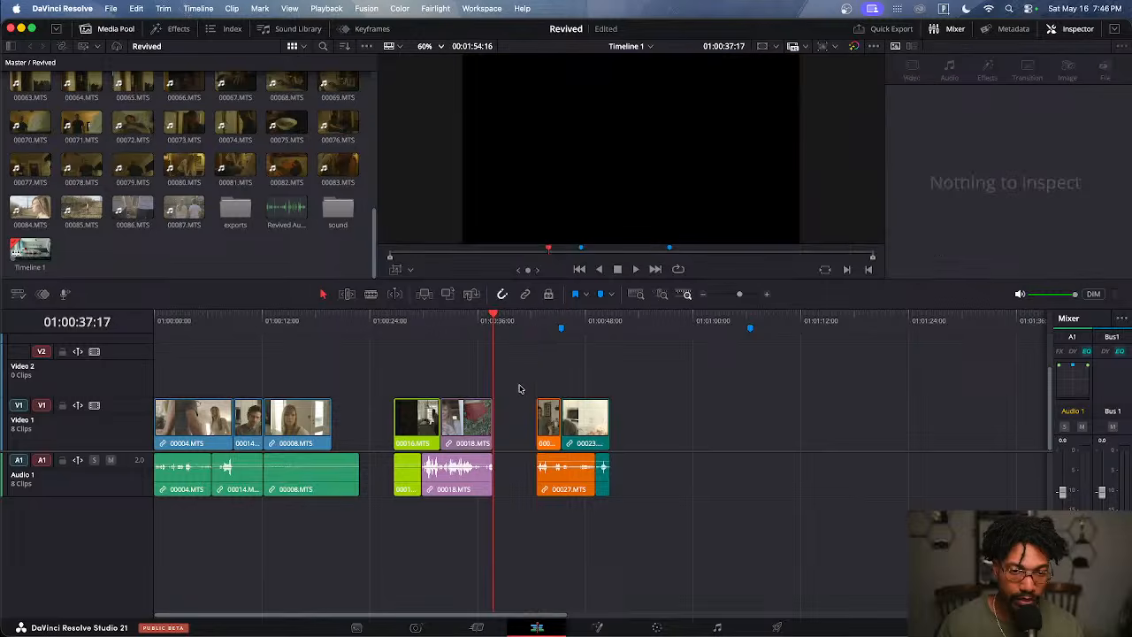
key(Up)
key(Up)
key(Up)
key(Up)
key(Up)
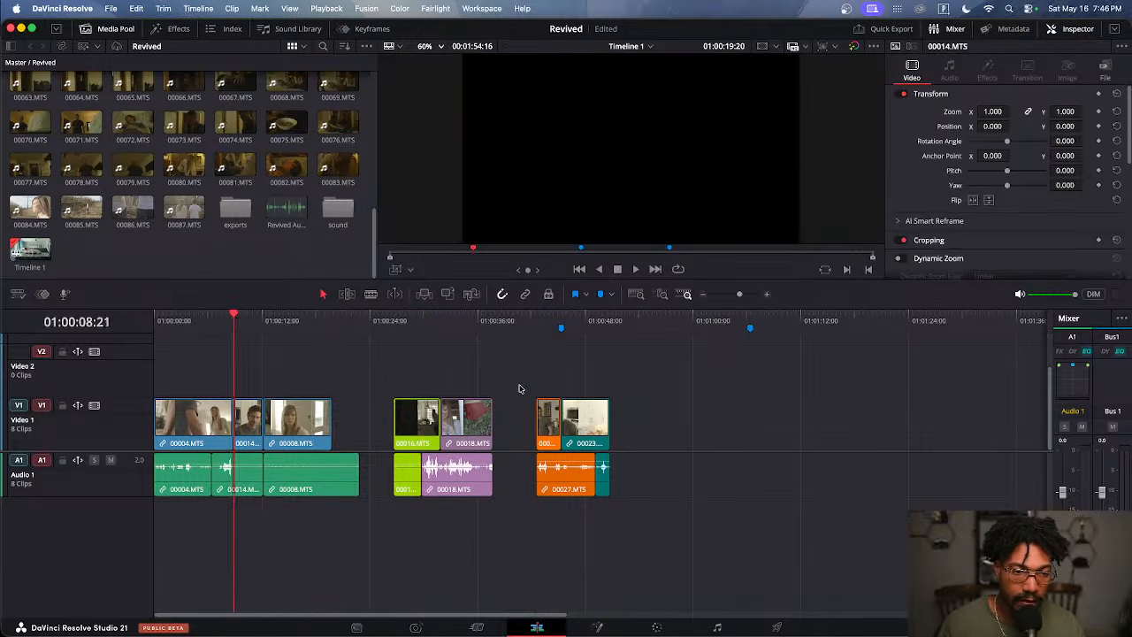
Jump forward edit by edit from the opening scene to the 00027.MTS clip in the last scene
key(Down)
key(Down)
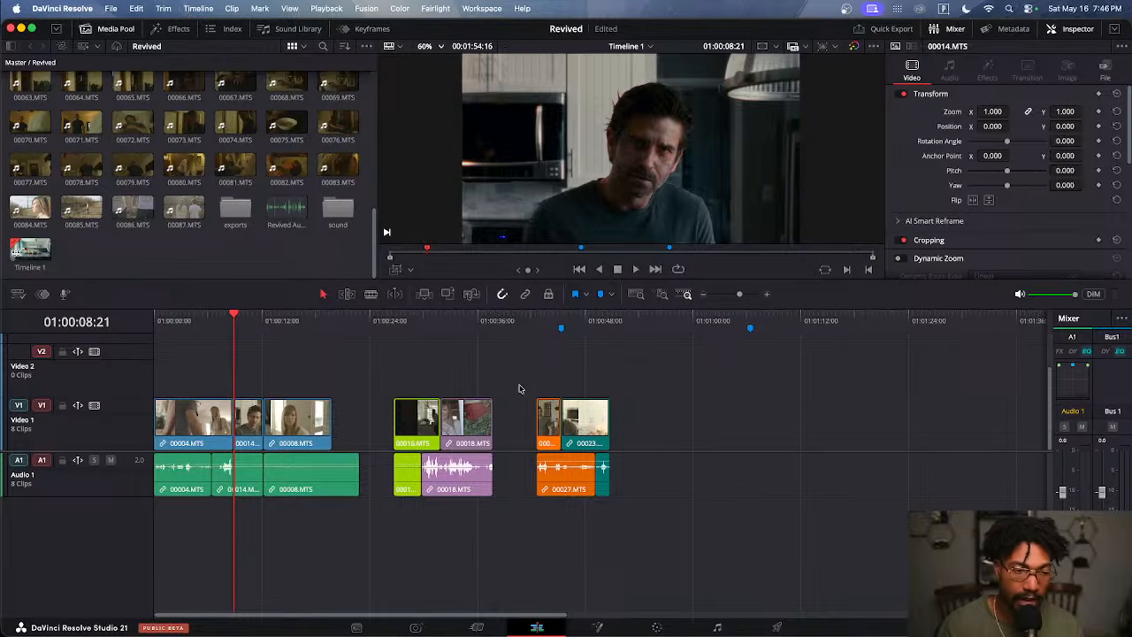
key(Down)
key(Down)
key(Down)
key(Down)
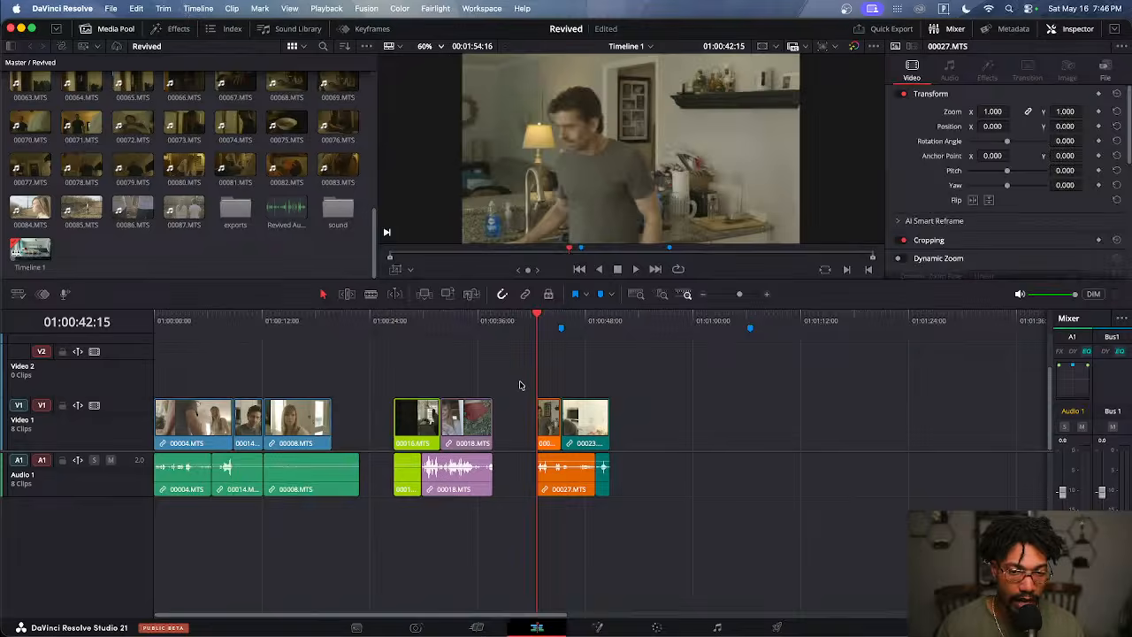
key(Down)
Jump back edit by edit to the audio cut between 00004.MTS and 00014.MTS at 01:00:06:11
key(Up)
key(Up)
key(Up)
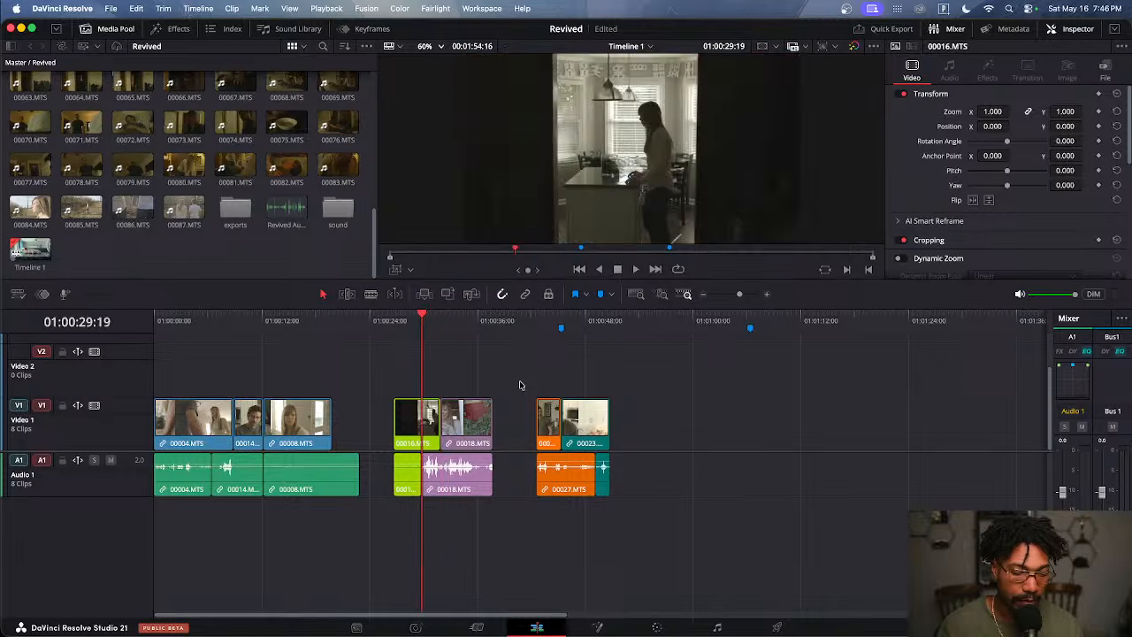
key(Up)
key(Up)
key(Up)
key(Up)
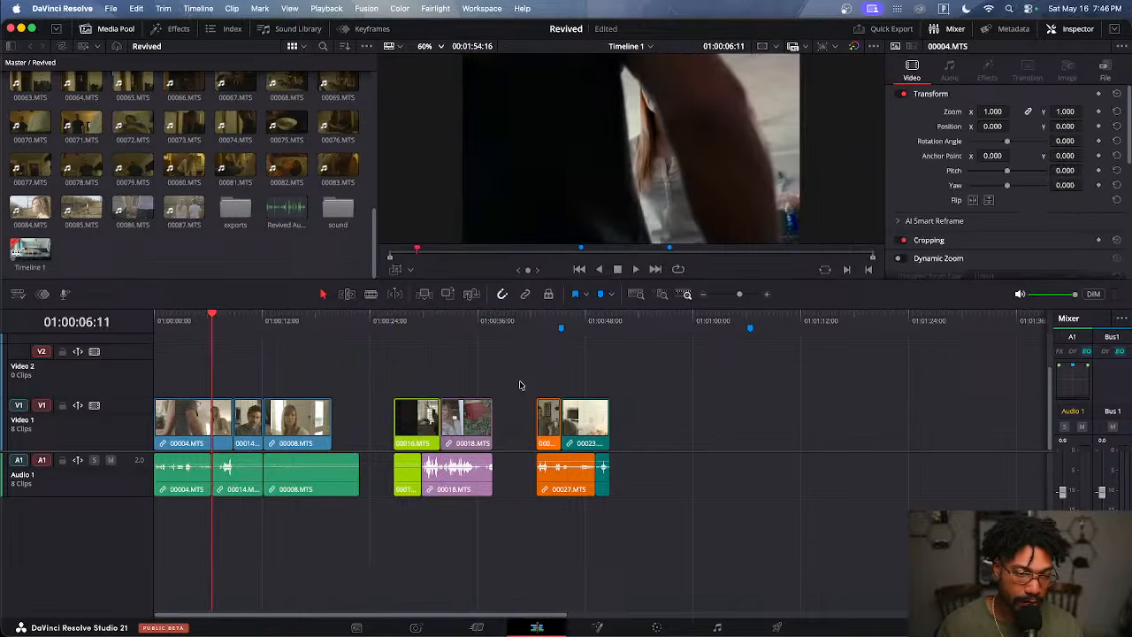
Go forward through every audio and video cut of the three scenes to Marker 1 at 01:00:45:09
key(Down)
key(Down)
key(Down)
key(Down)
key(Down)
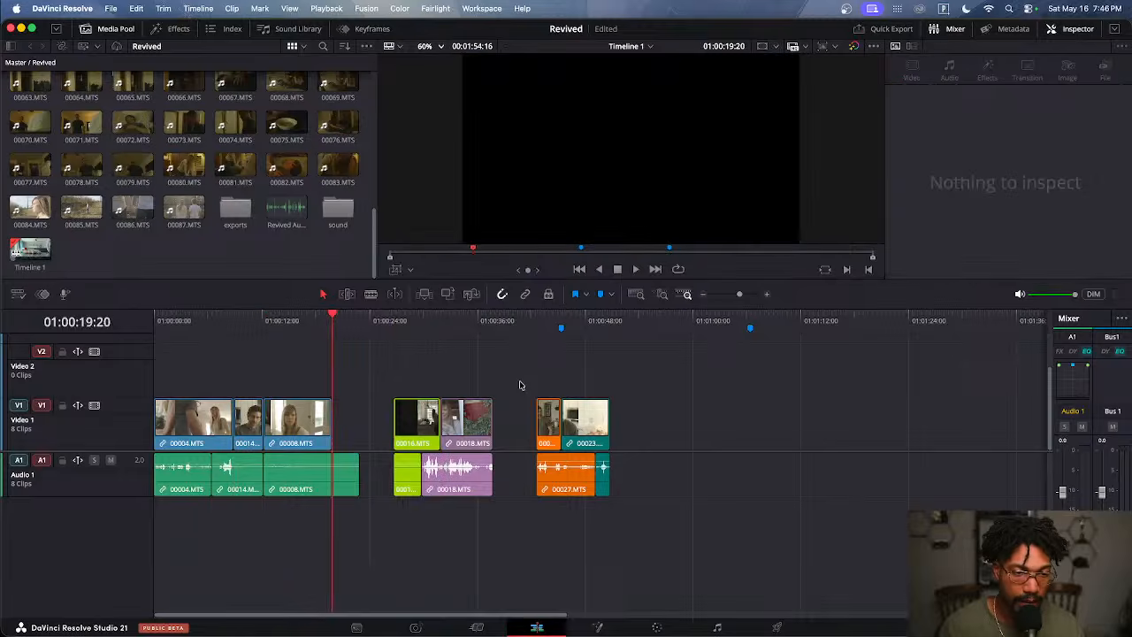
key(Down)
key(Down)
key(Down)
key(Down)
key(Down)
key(Down)
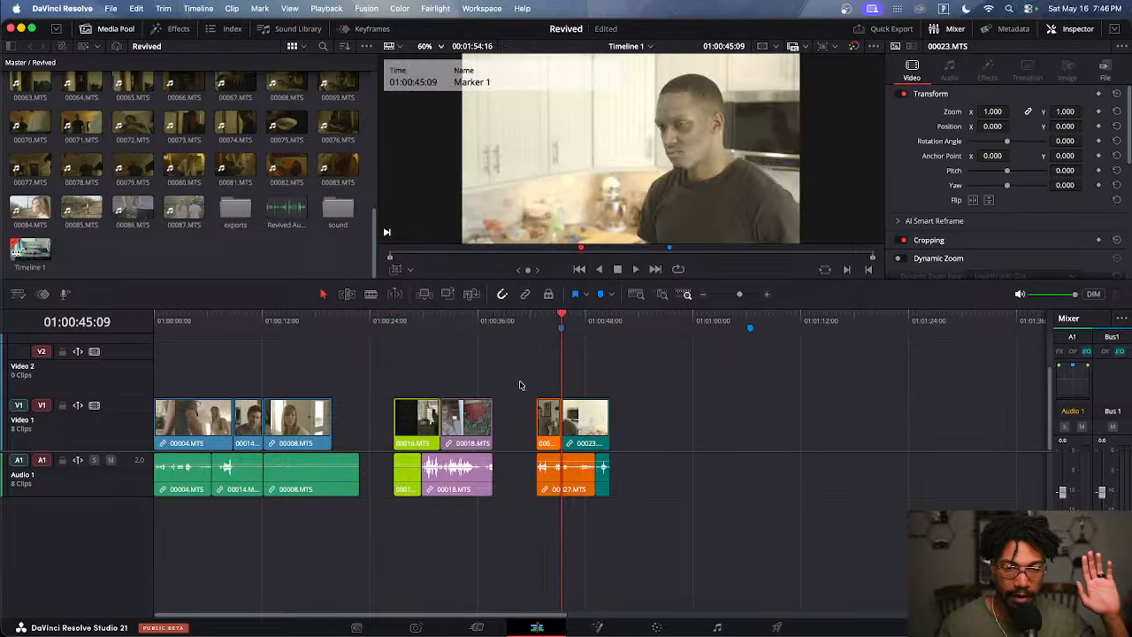
Run the playhead backward through the three scenes to the timeline start at 01:00:00:00
key(Up)
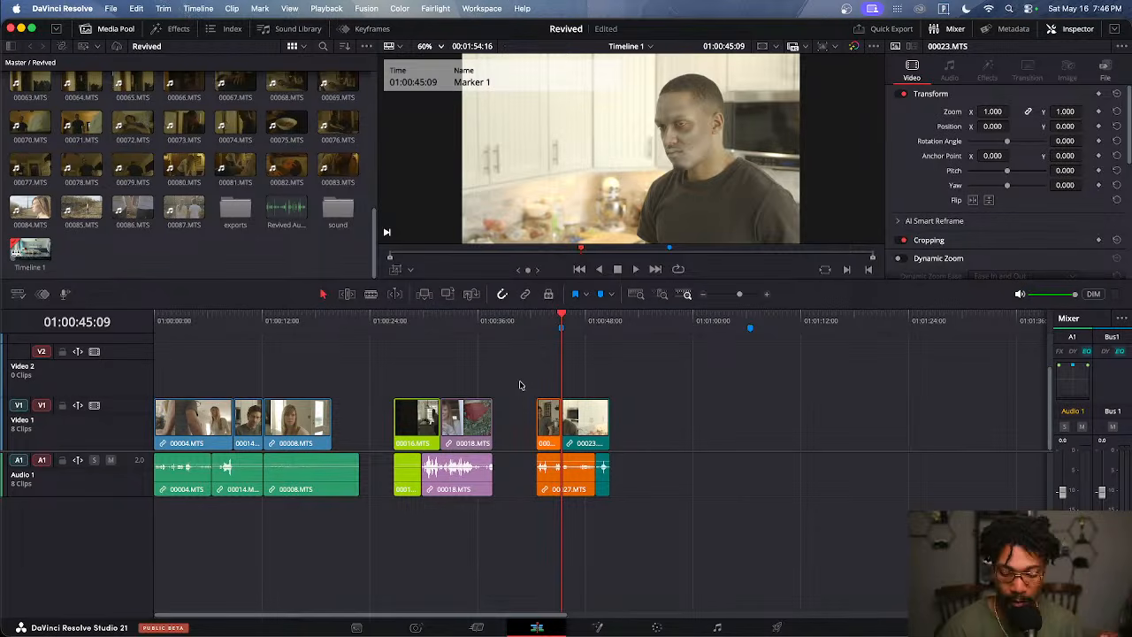
key(j)
key(j)
key(j)
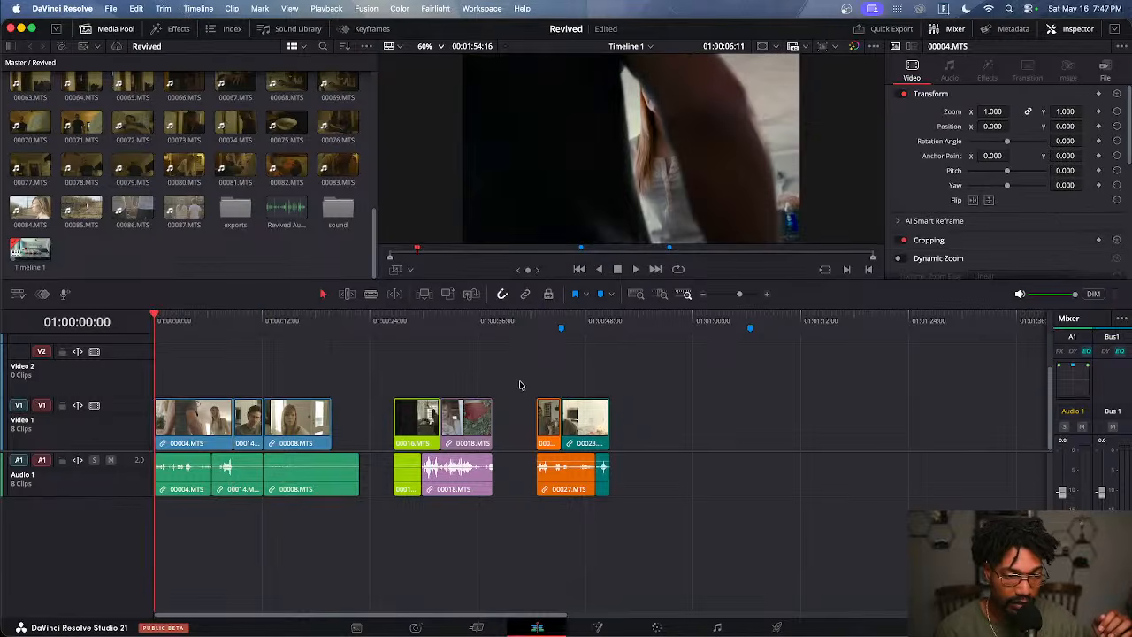
Jump forward from the timeline start through the edit points to the start of the 00018.MTS video at 01:00:31:22
key(Down)
key(Down)
key(Down)
key(Down)
key(Down)
key(Down)
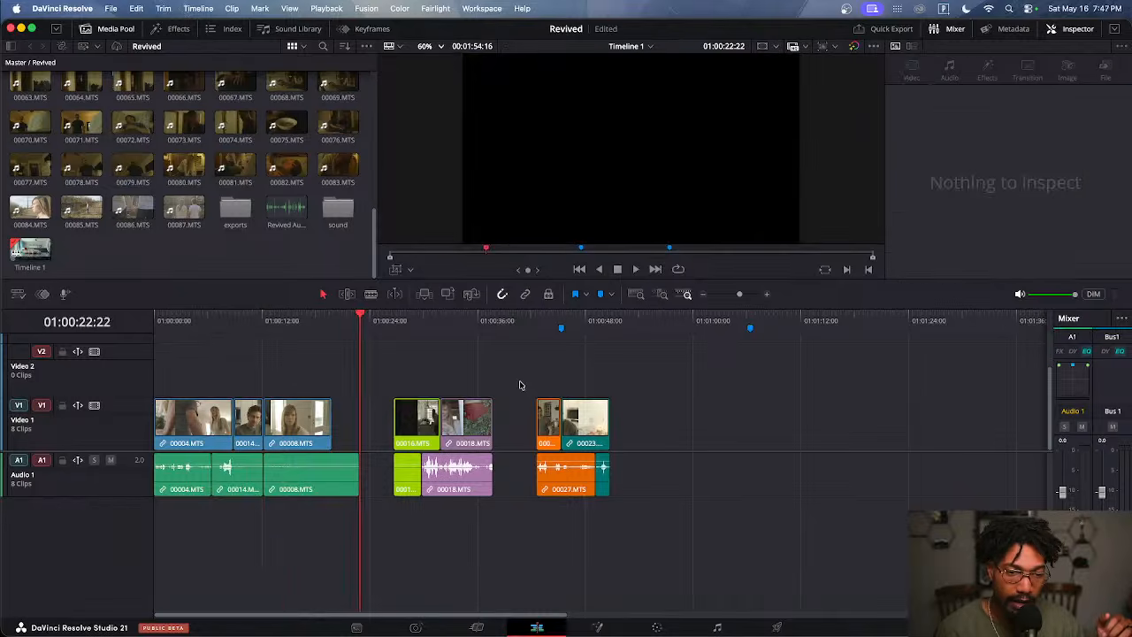
key(Down)
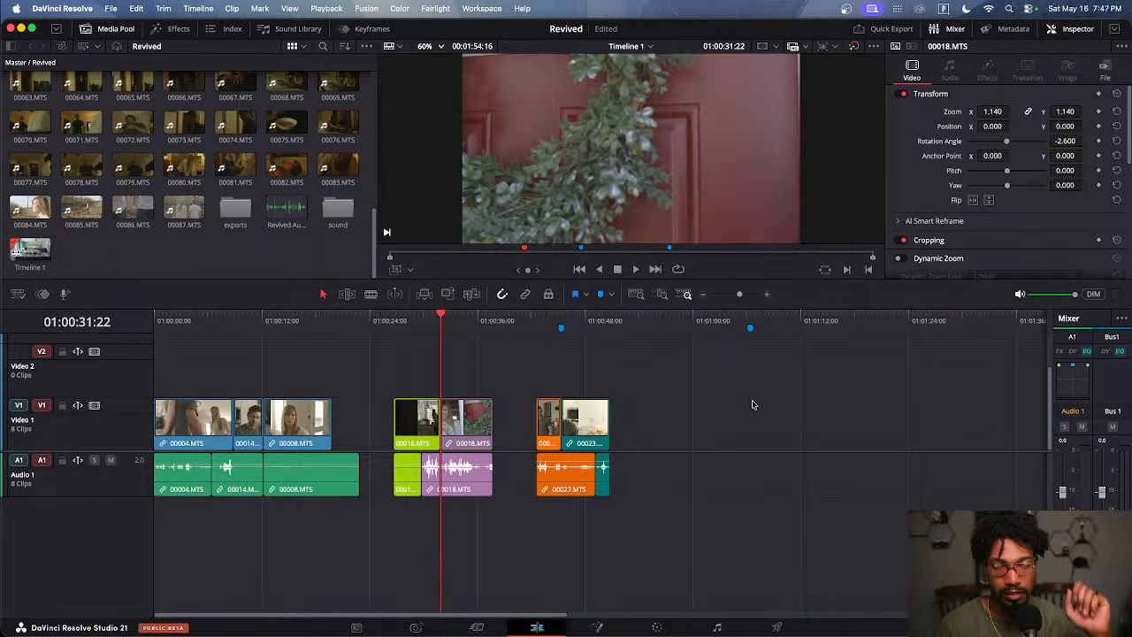
Jump back through the edit points from the 00018.MTS audio start to the 00004.MTS and 00014.MTS audio cut at 01:00:06:11
key(Up)
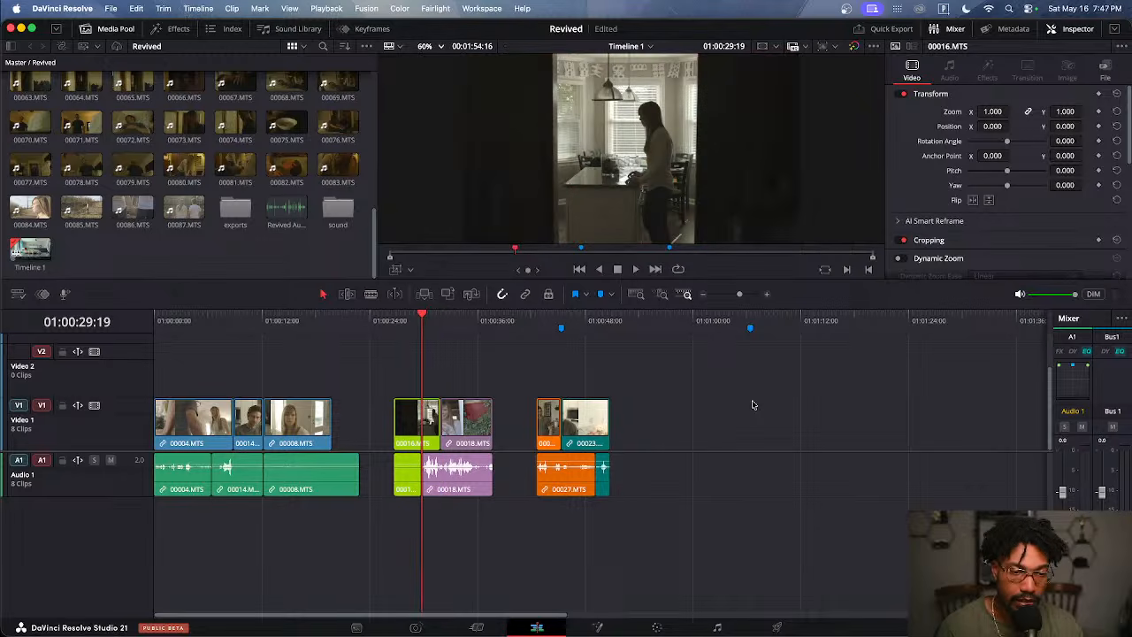
key(Up)
key(Up)
key(Up)
key(Up)
key(Up)
key(Up)
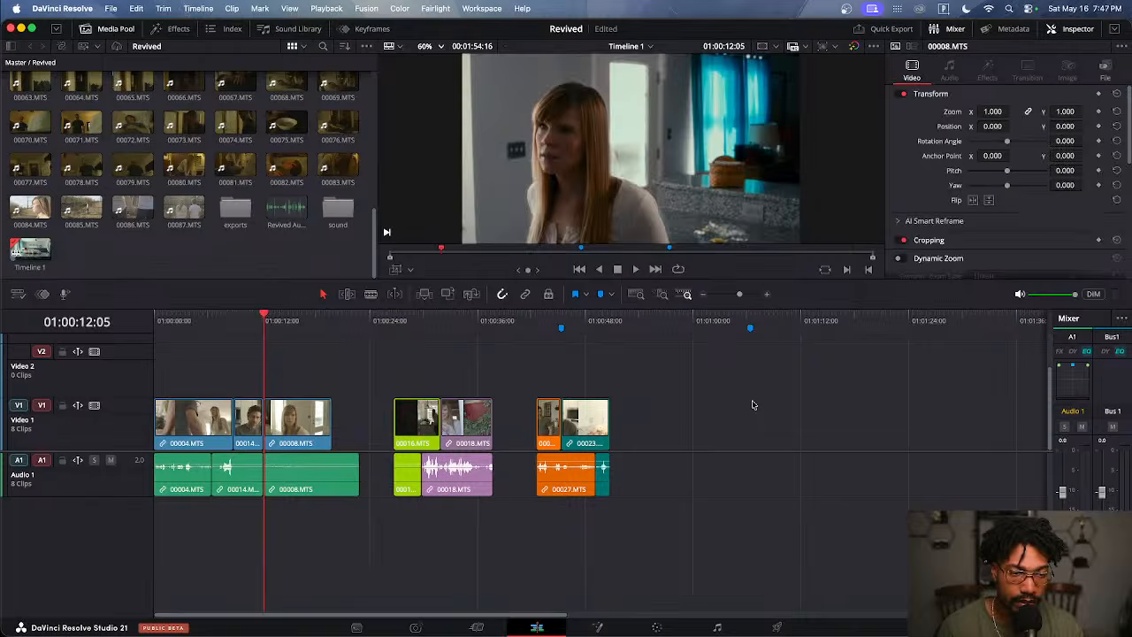
key(Up)
Return forward through the edit points to the video cut between 00016.MTS and 00018.MTS at 01:00:31:22
key(Down)
key(Down)
key(Down)
key(Down)
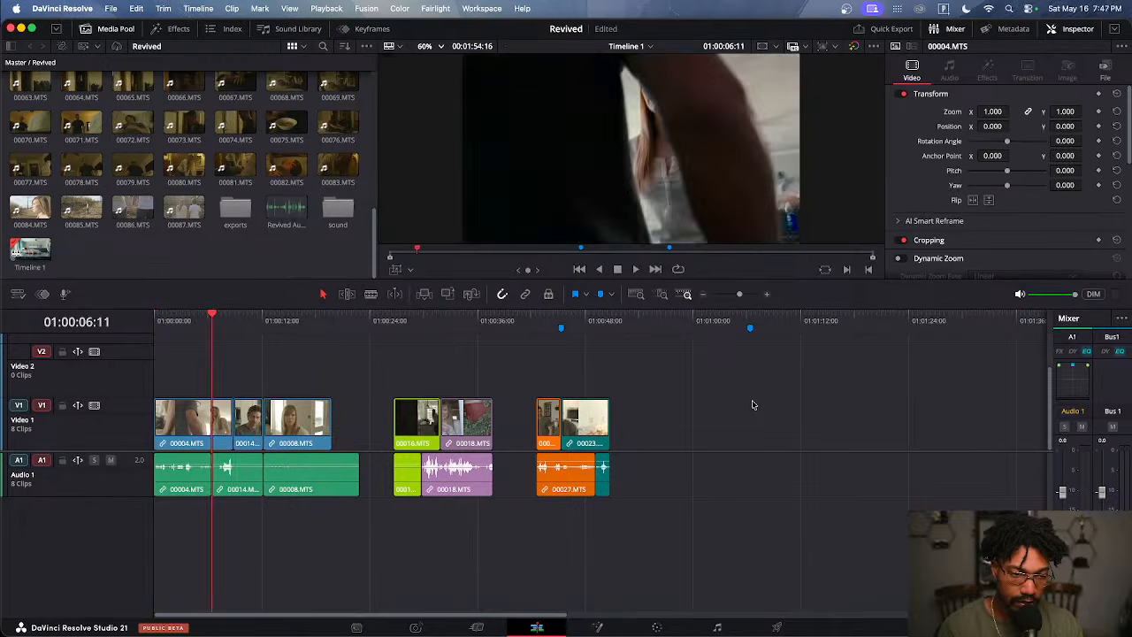
key(Down)
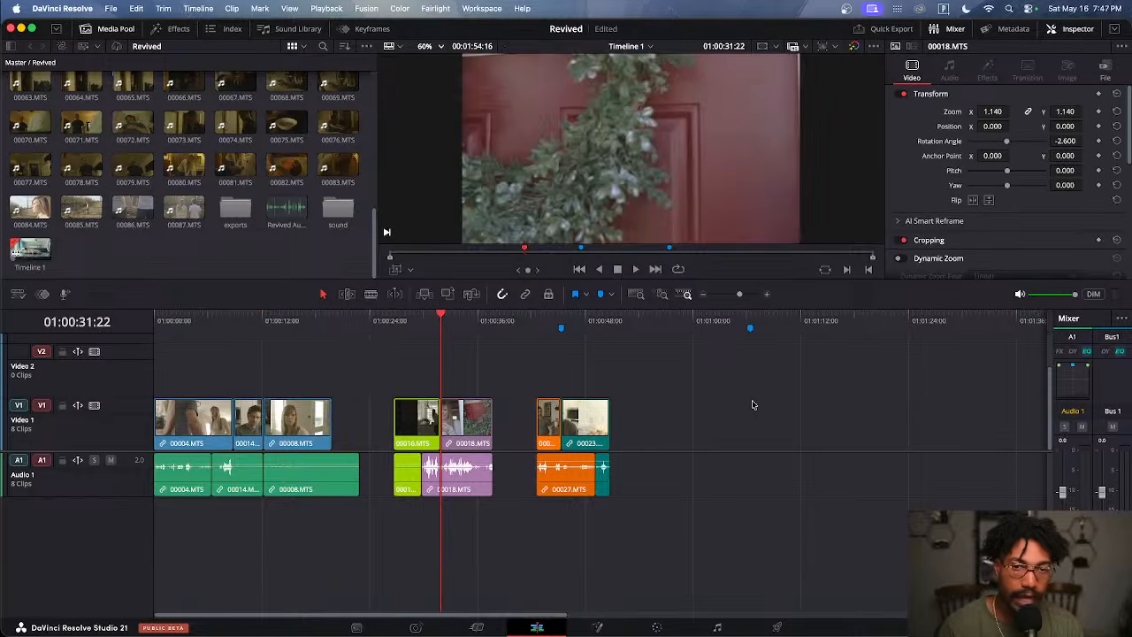
Jump forward through the edit points to the start of the 00023.MTS video at 01:00:45:09
key(Down)
key(Down)
key(Down)
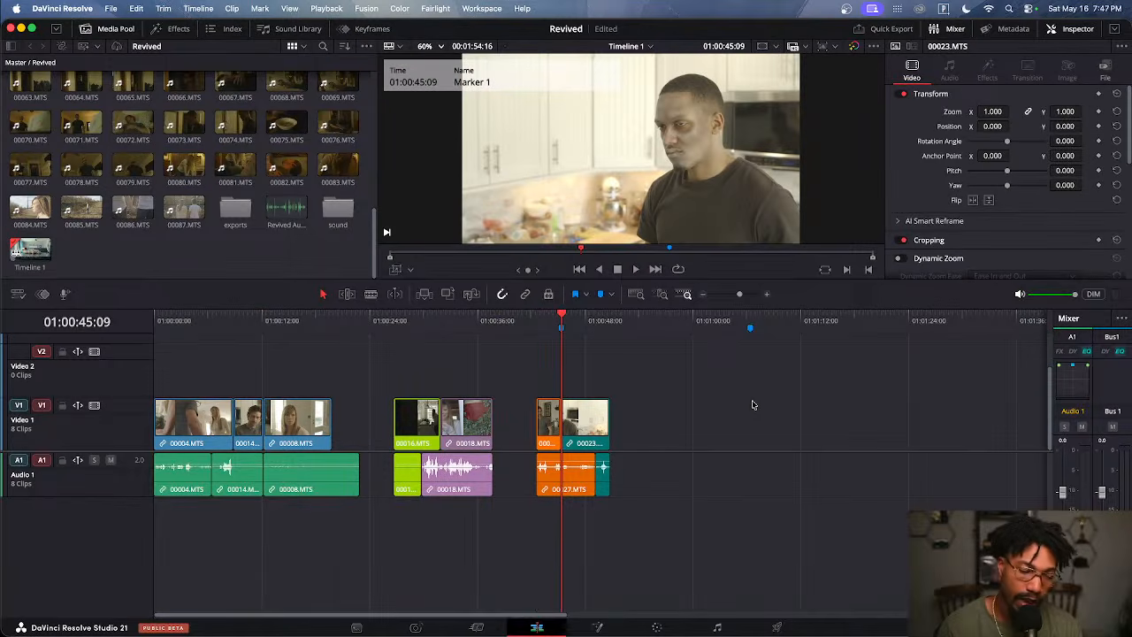
Jump back through all the edit points to the timeline start at 01:00:00:00
key(Up)
key(Up)
key(Up)
key(Up)
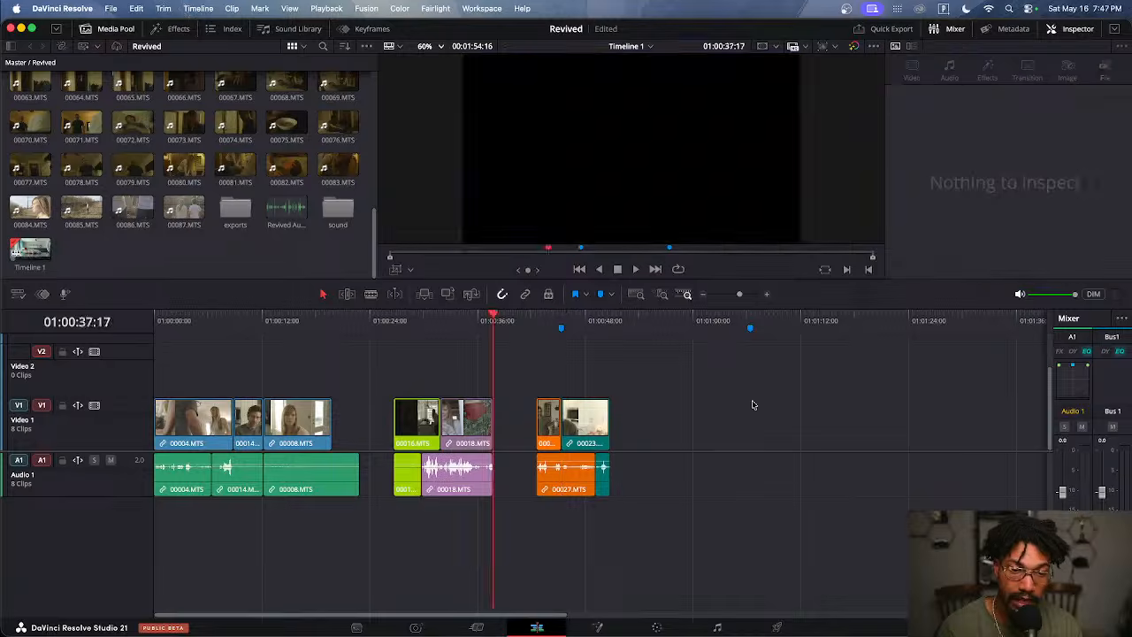
key(Up)
key(Up)
key(Up)
key(Up)
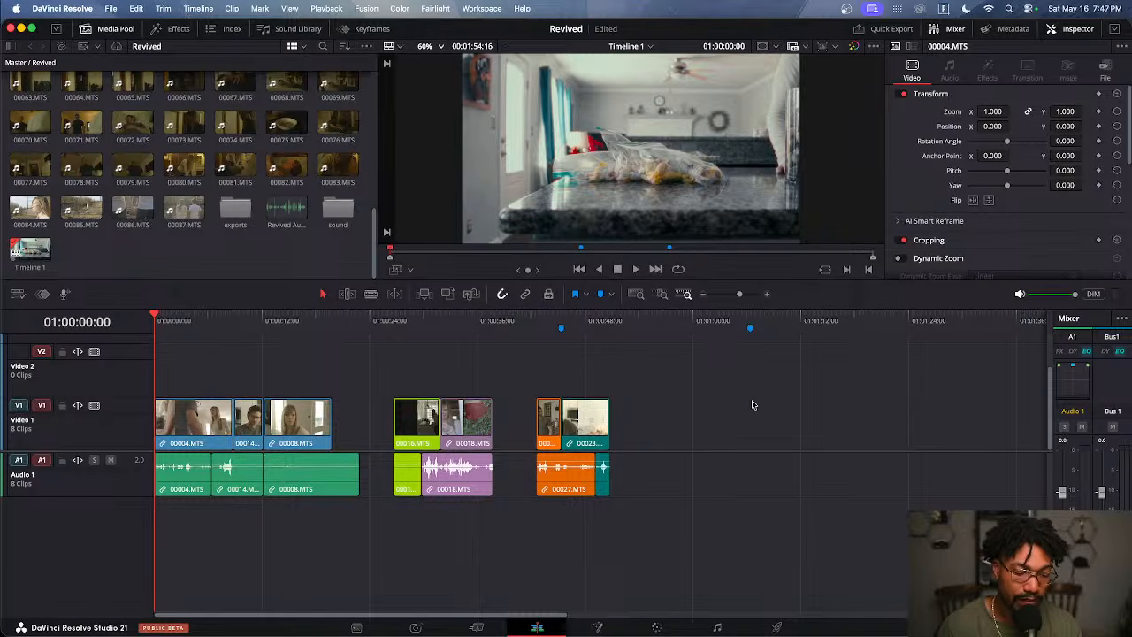
Play the three scenes from the timeline start, speeding up through 2x, 4x and 8x, and stop at 01:00:48:18 in 00023.MTS
key(l)
key(l)
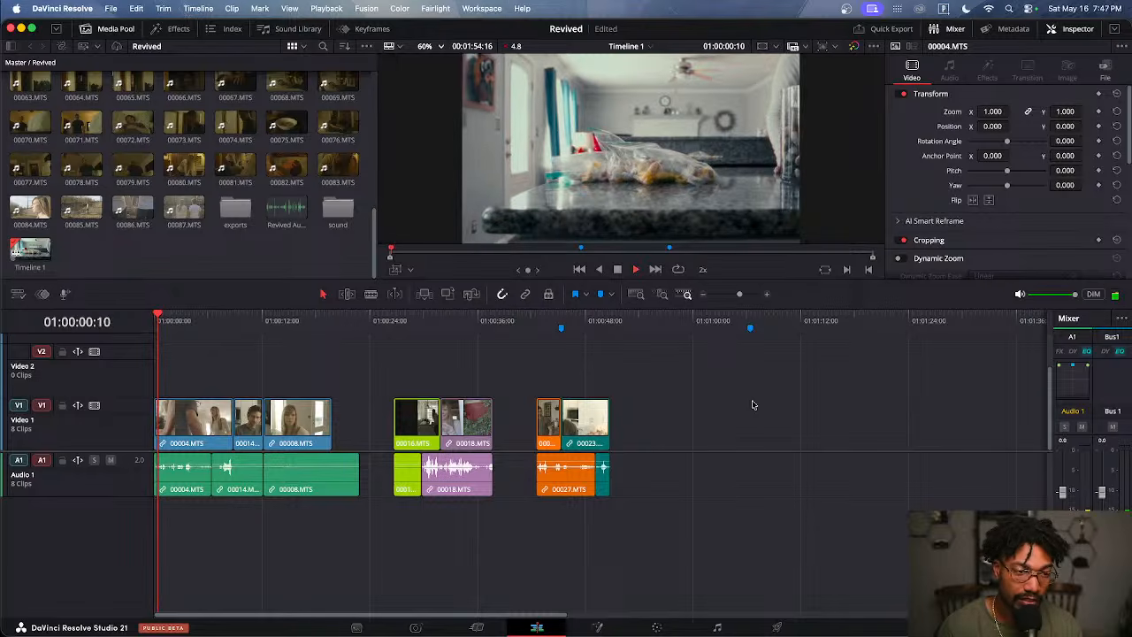
key(l)
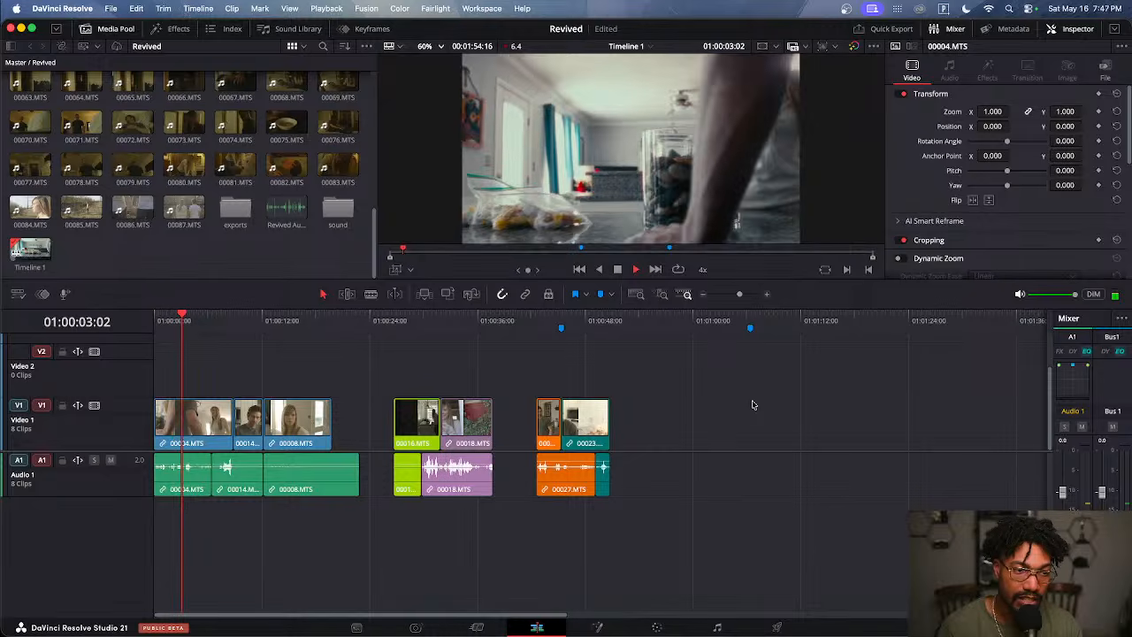
key(l)
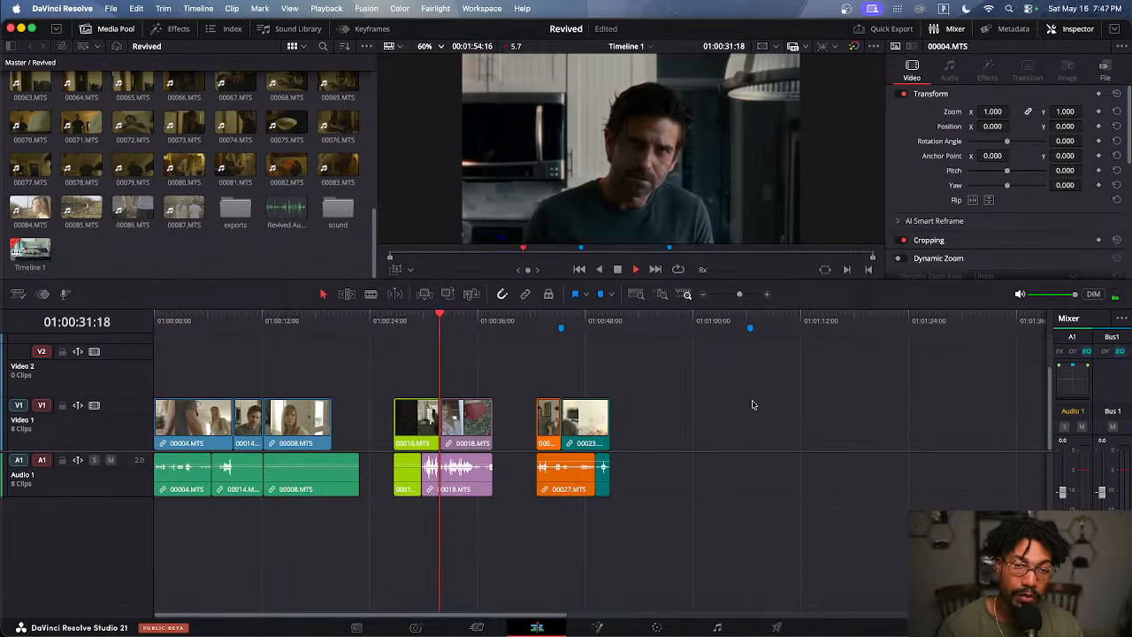
key(k)
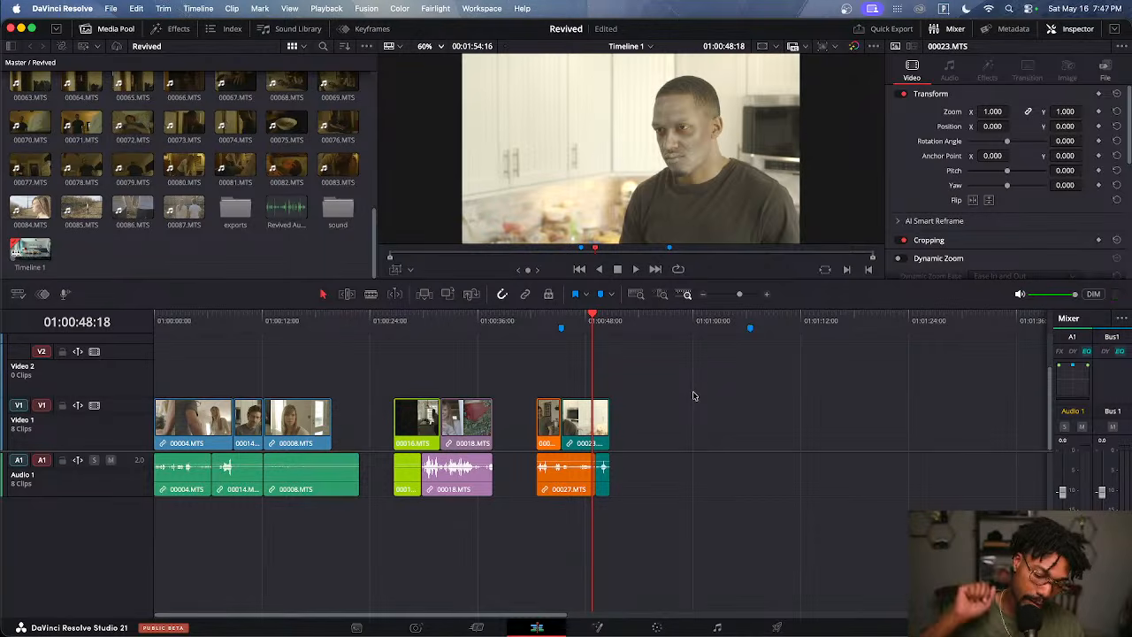
Resume playback from 01:00:48:18, speed it up to 2x, and stop in the empty stretch at 01:01:03:04
key(space)
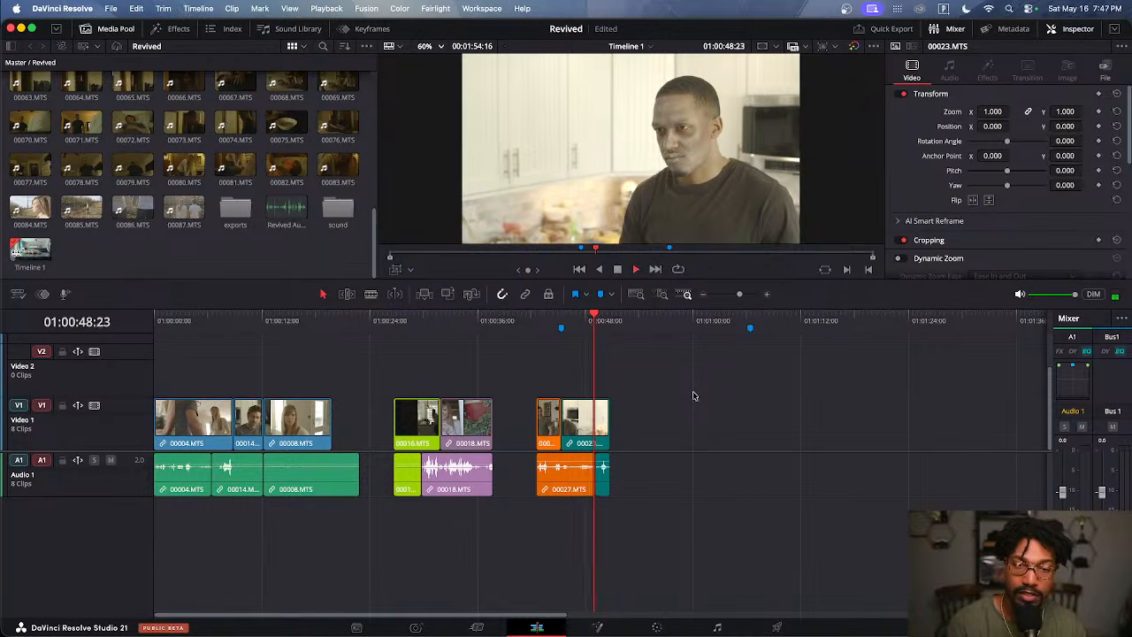
key(l)
key(l)
key(l)
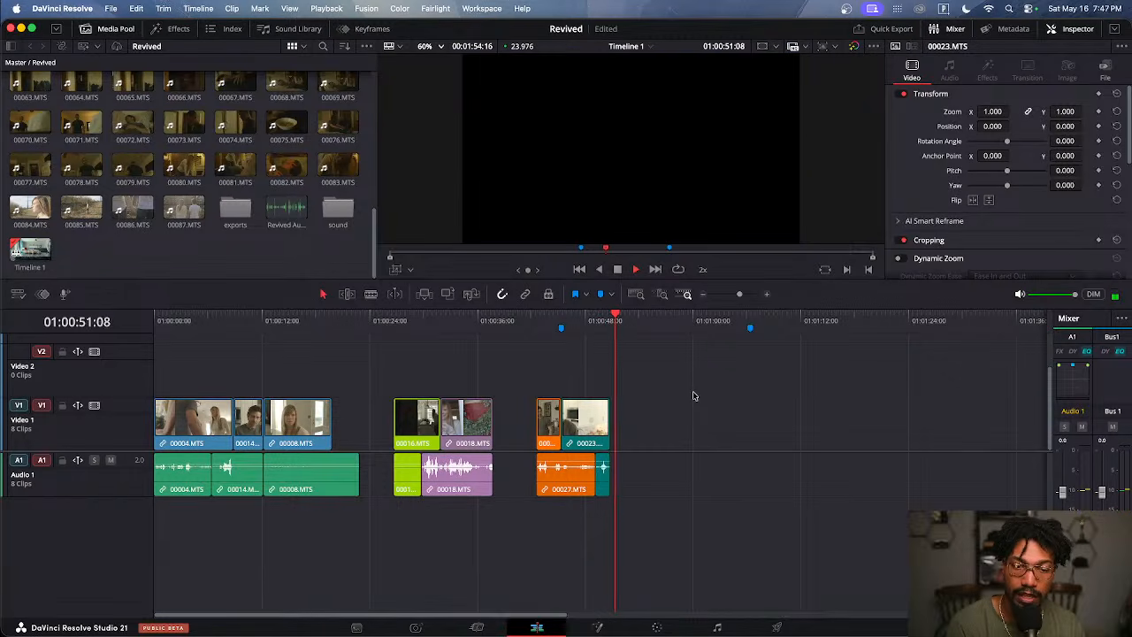
key(space)
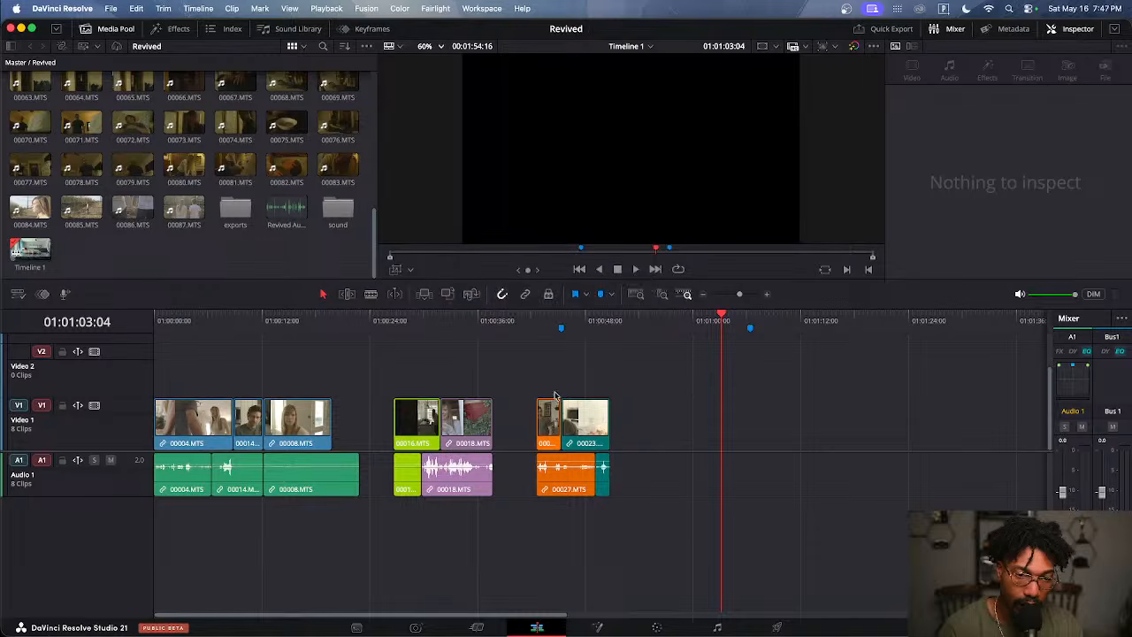
Cut the separate 00027.MTS clip after the three scenes with the blade, at about 01:01:44:05 and 01:01:47:01
scroll(555, 394, up, 5)
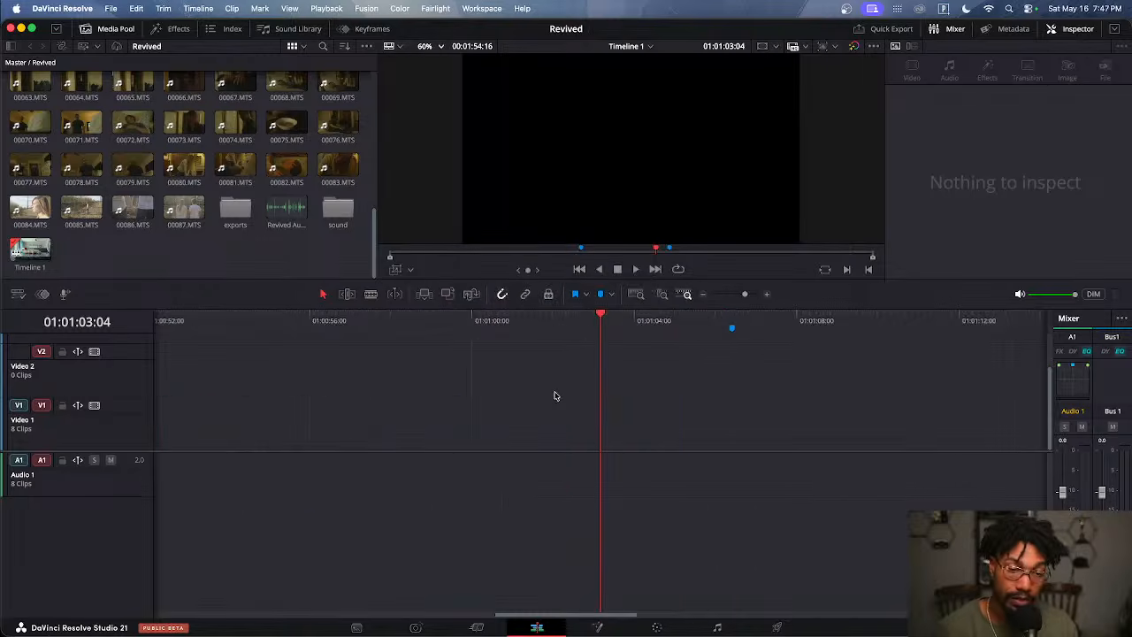
scroll(554, 395, down, 7)
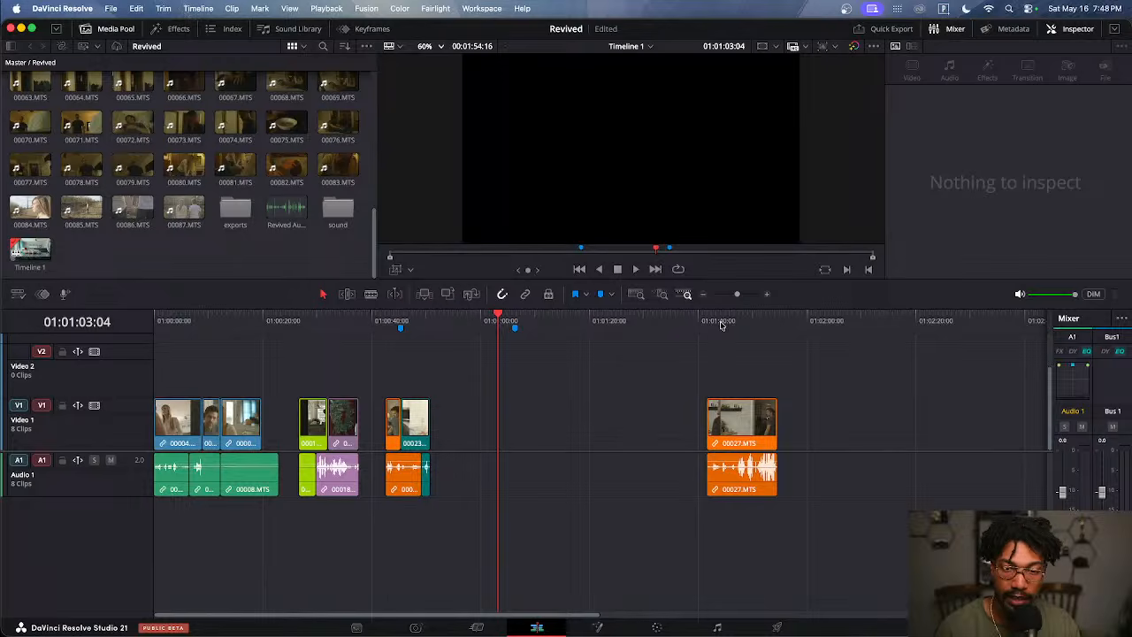
click(738, 415)
scroll(731, 385, up, 5)
scroll(708, 405, down, 6)
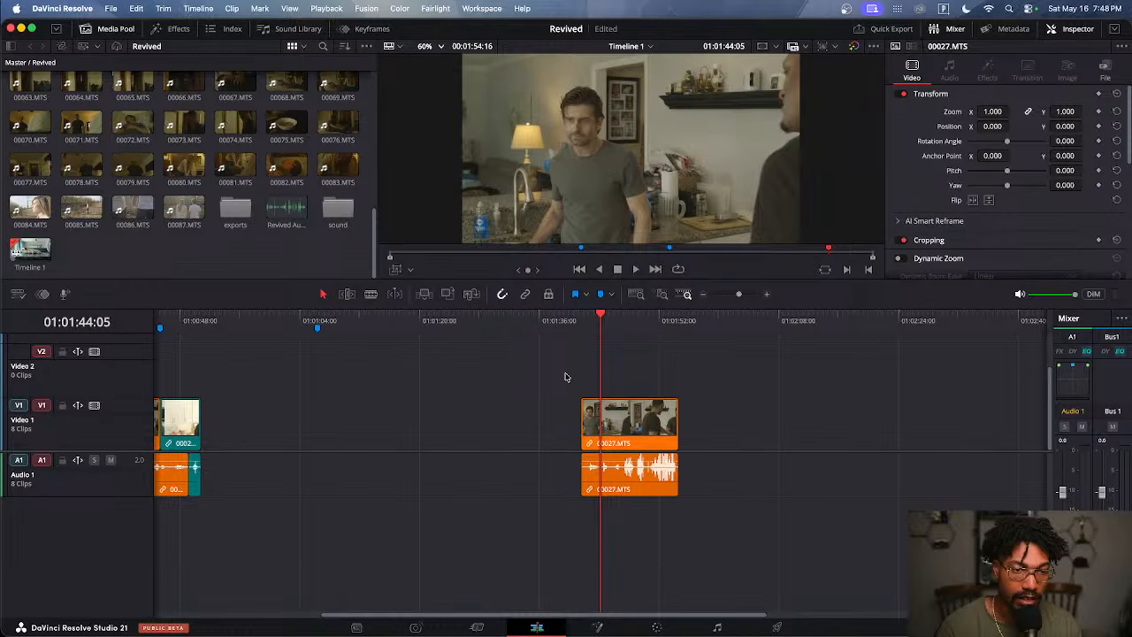
click(371, 295)
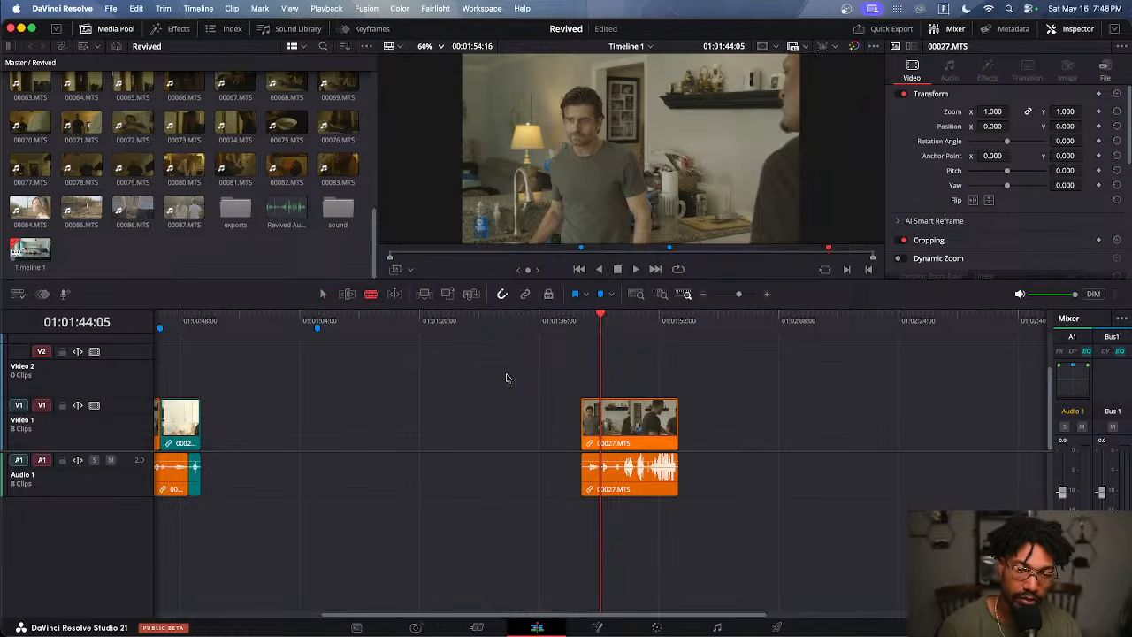
scroll(610, 422, up, 5)
click(613, 426)
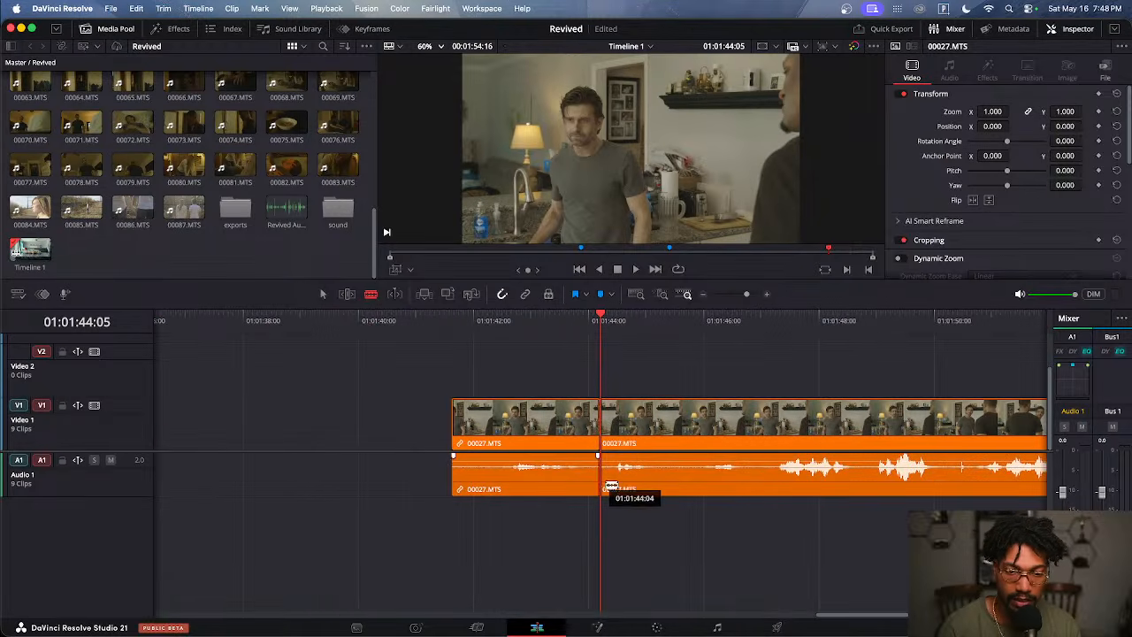
click(765, 456)
click(765, 467)
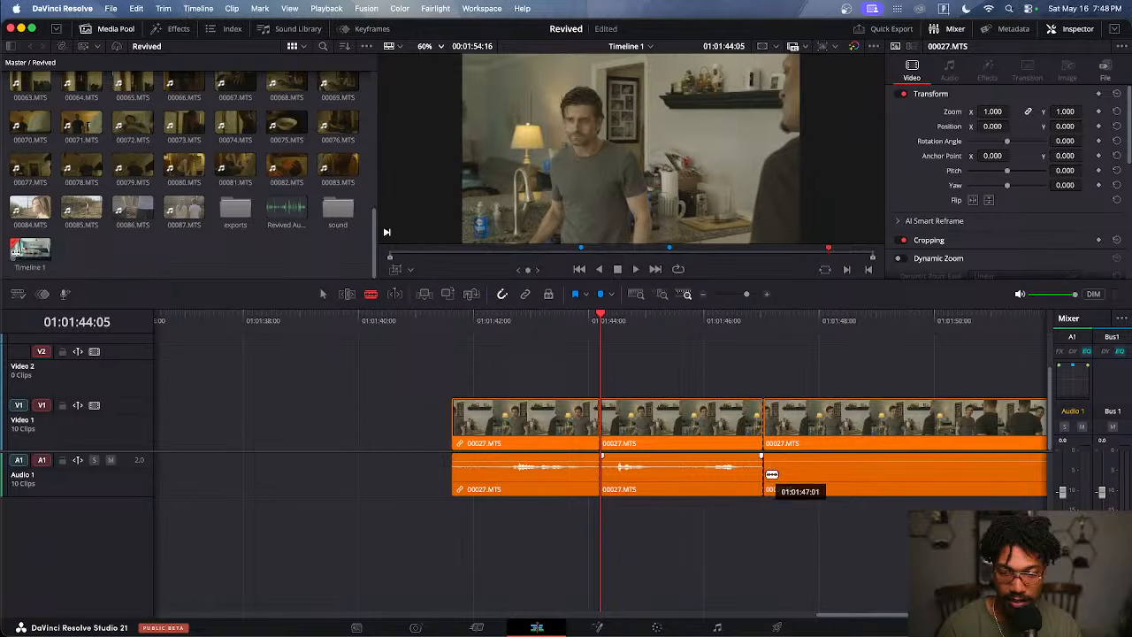
Delete the video and audio of the middle 00027.MTS section between the two cuts, leaving a gap
key(a)
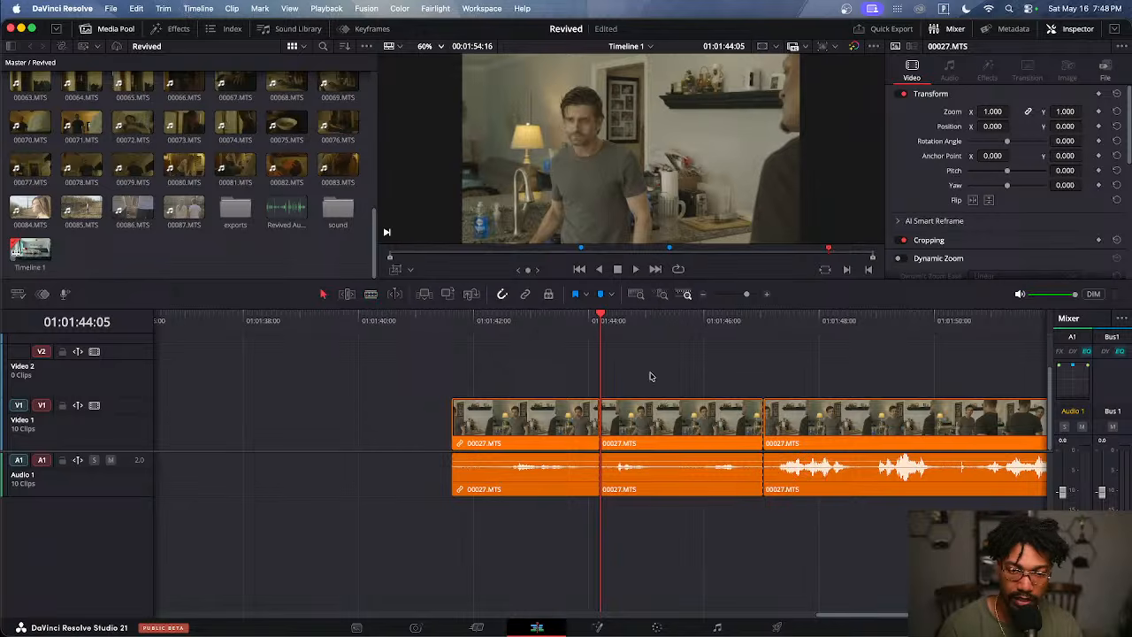
drag(649, 372, 681, 511)
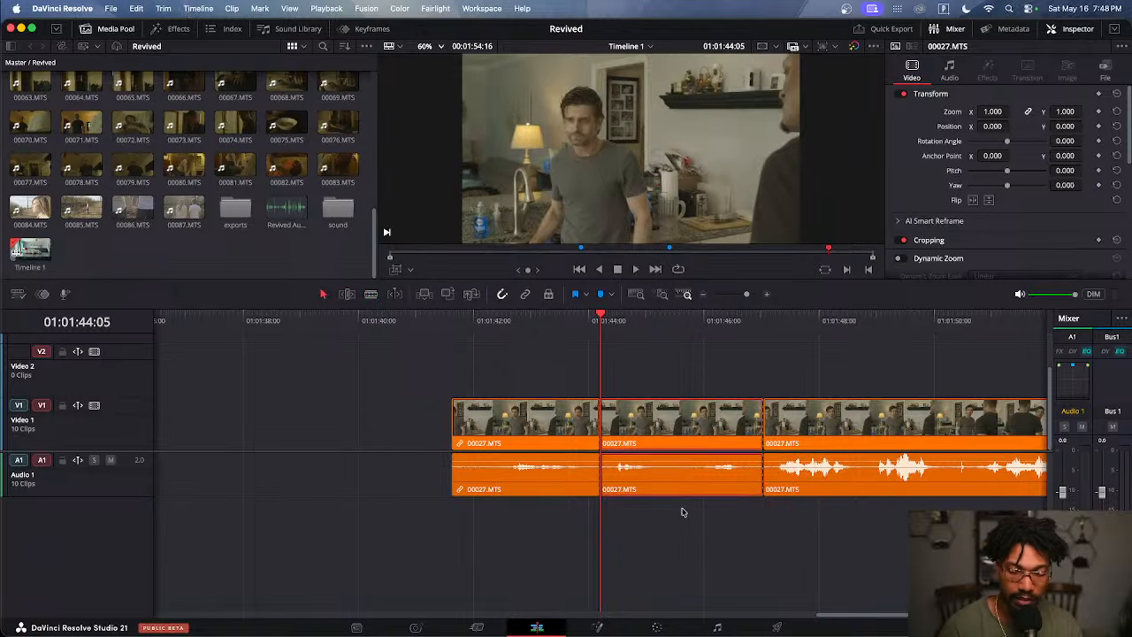
key(Delete)
key(super+minus)
key(super+minus)
key(super+minus)
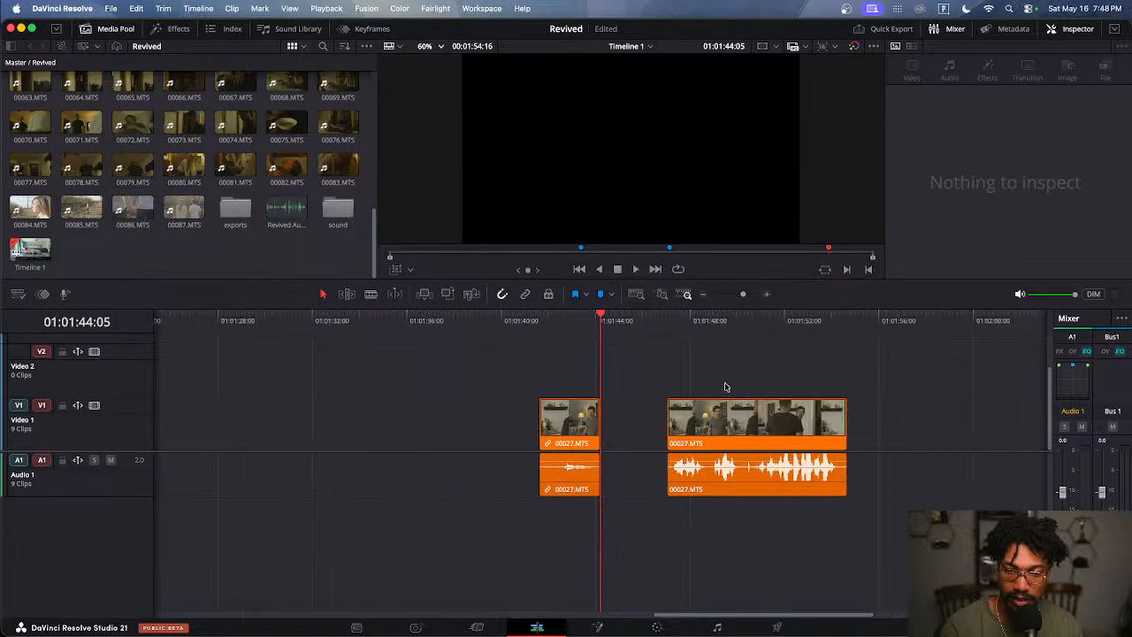
Move the remaining 00027.MTS section back against the first one to close the gap, and place the playhead at 01:01:42:12
drag(724, 383, 750, 492)
drag(745, 431, 679, 431)
click(560, 321)
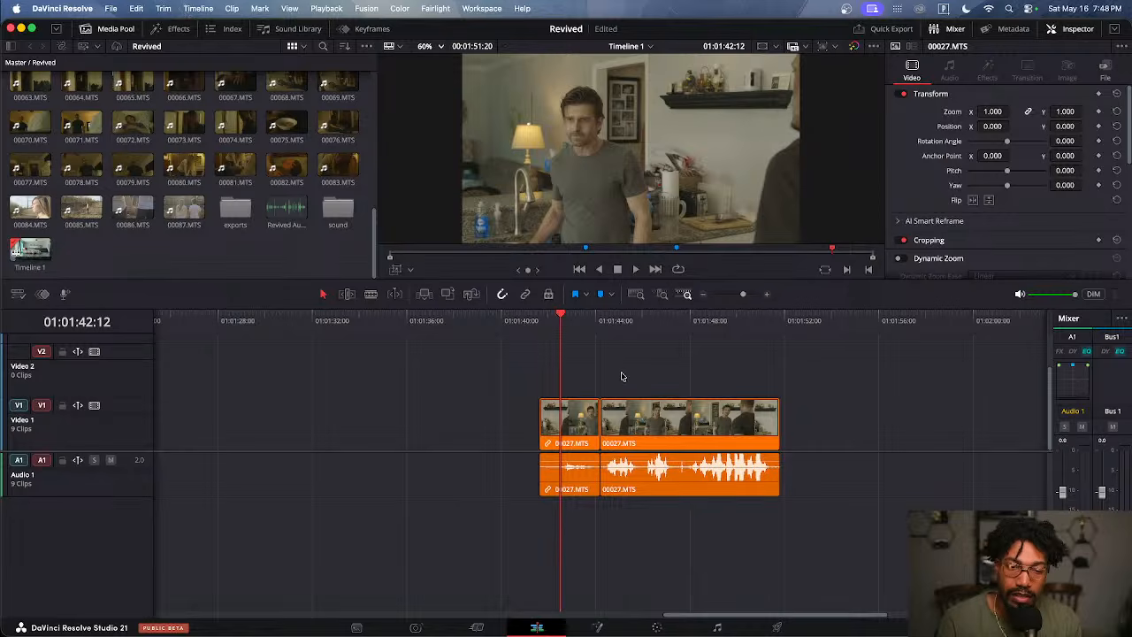
Undo the gap closing, the deletion and both blade cuts on 00027.MTS, and save the project
key(super+z)
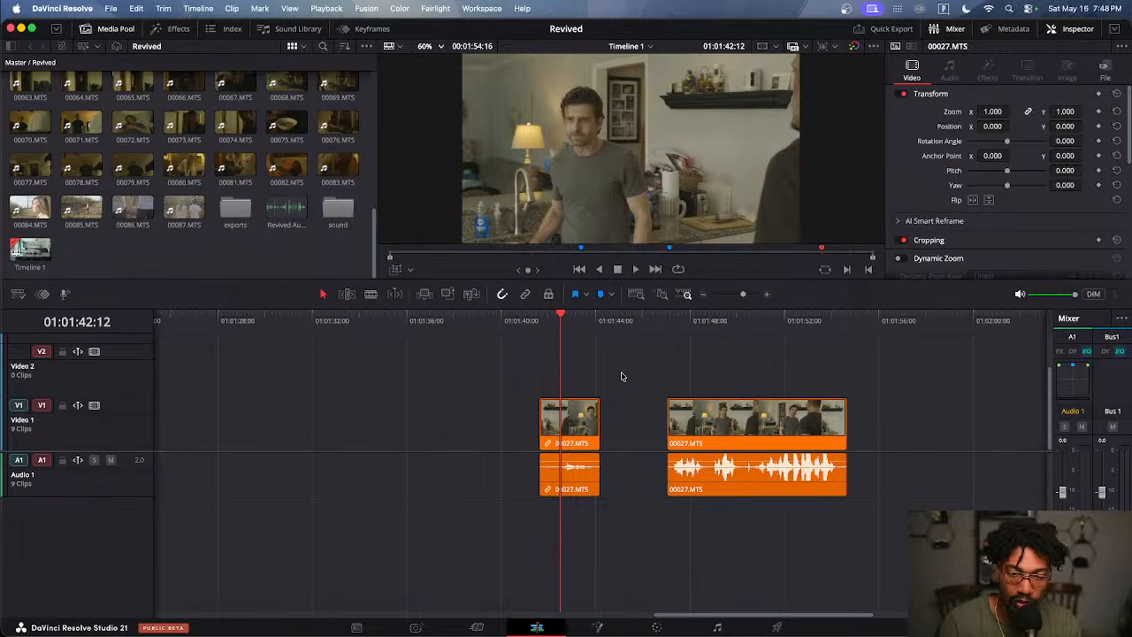
key(super+z)
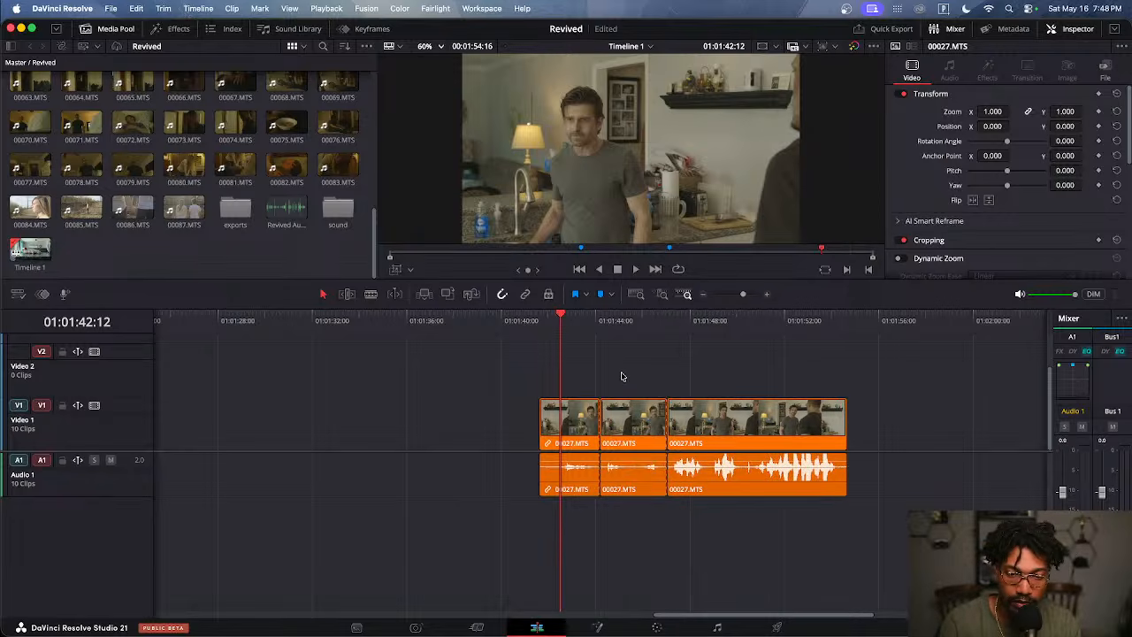
key(super+z)
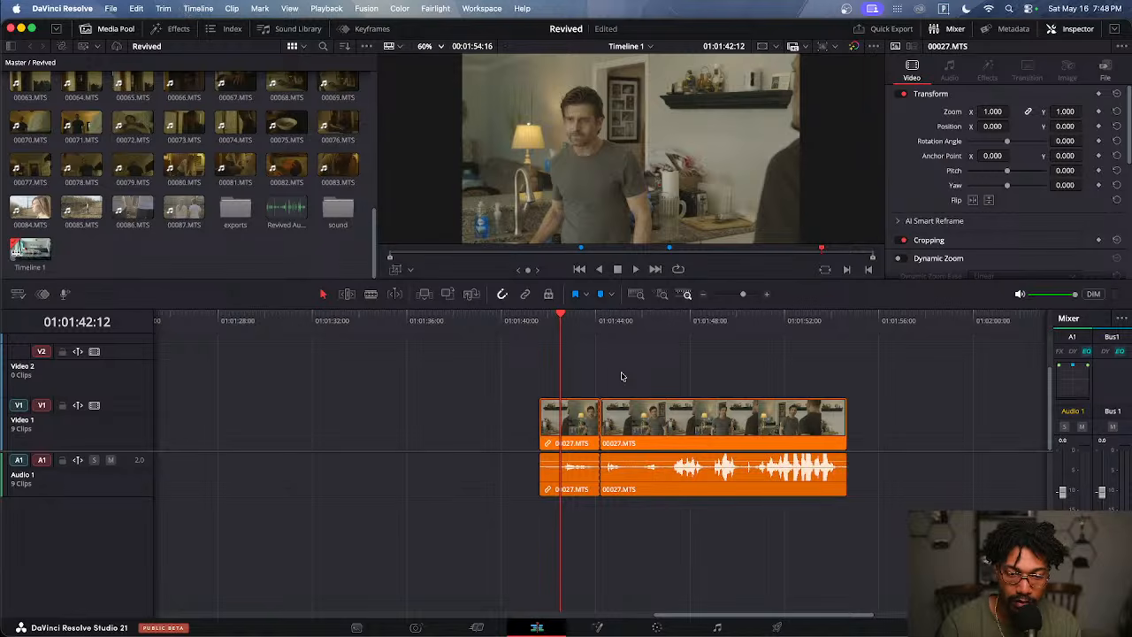
key(super+z)
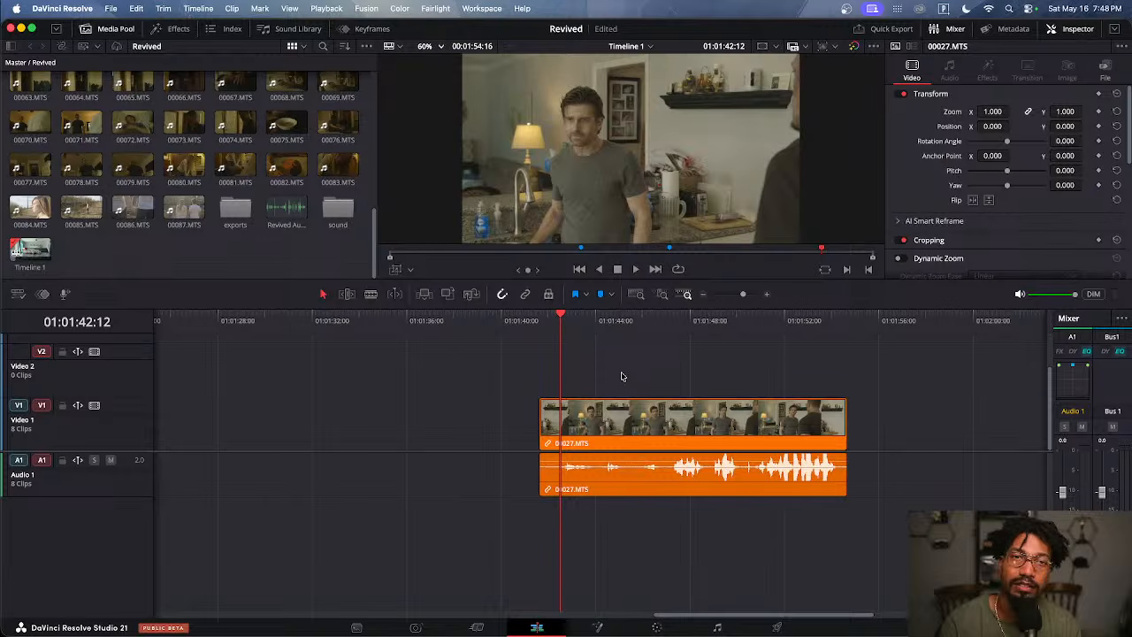
key(super+s)
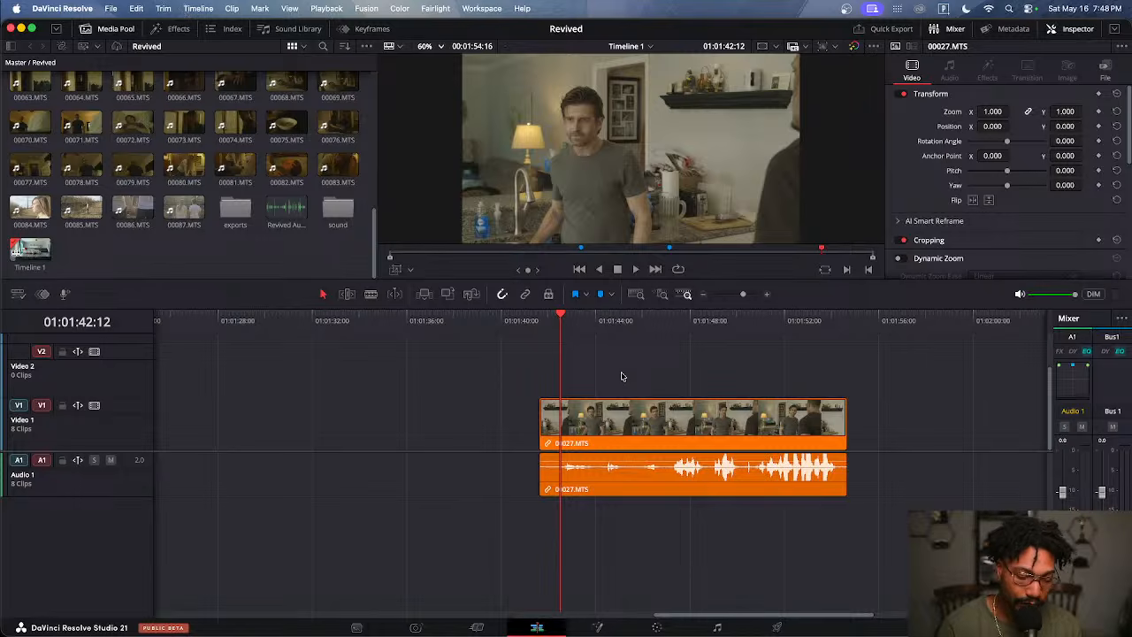
Try a playhead split of 00027.MTS at 01:01:44:08, check the spot just after it, and undo the split
click(564, 321)
drag(564, 322, 588, 323)
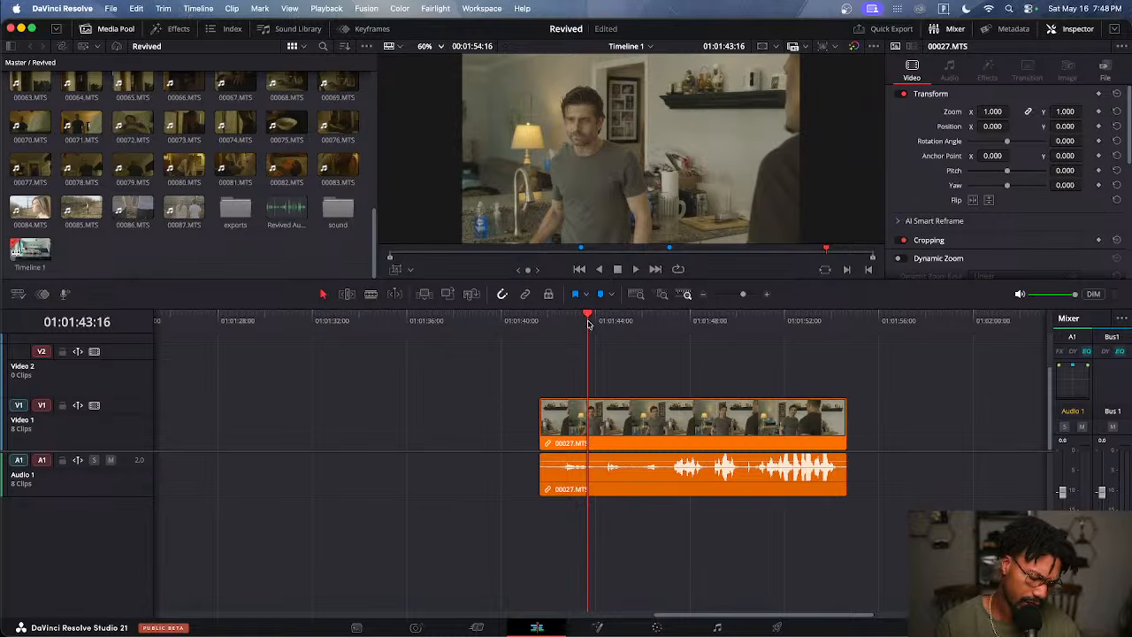
mouse_move(588, 324)
mouse_down()
mouse_move(609, 348)
mouse_move(604, 334)
mouse_up()
key(super+b)
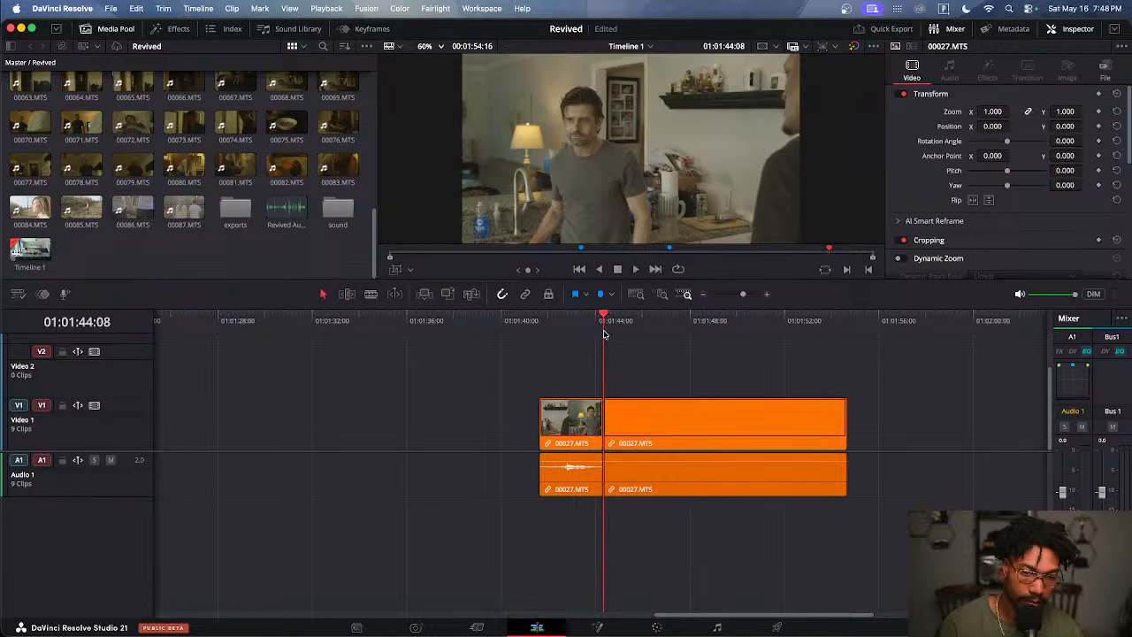
drag(604, 324, 613, 324)
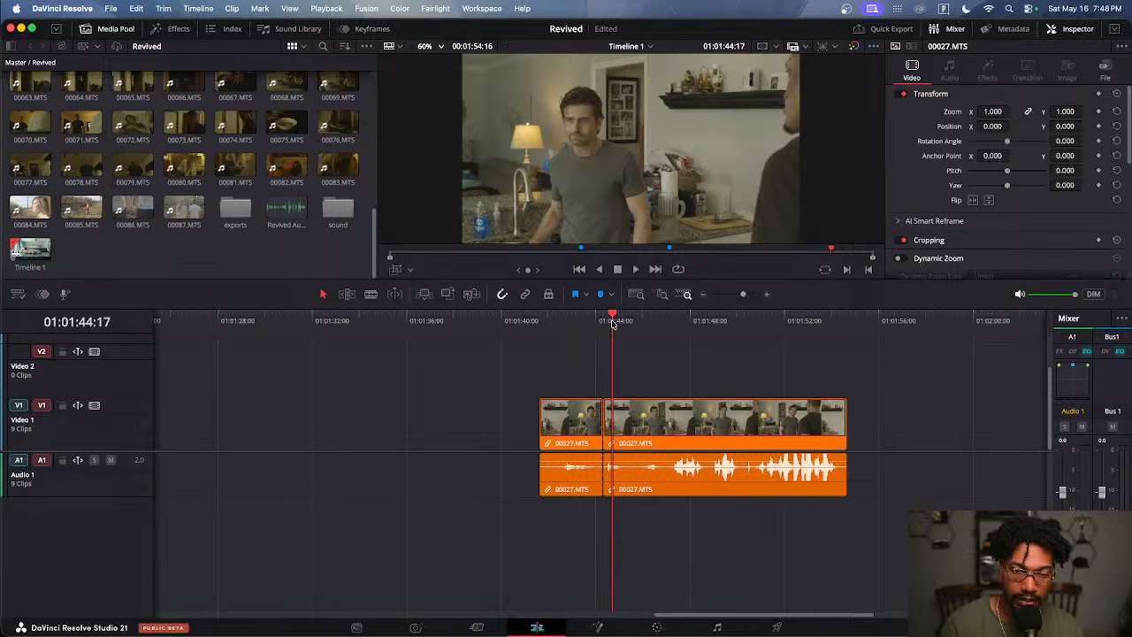
key(super+z)
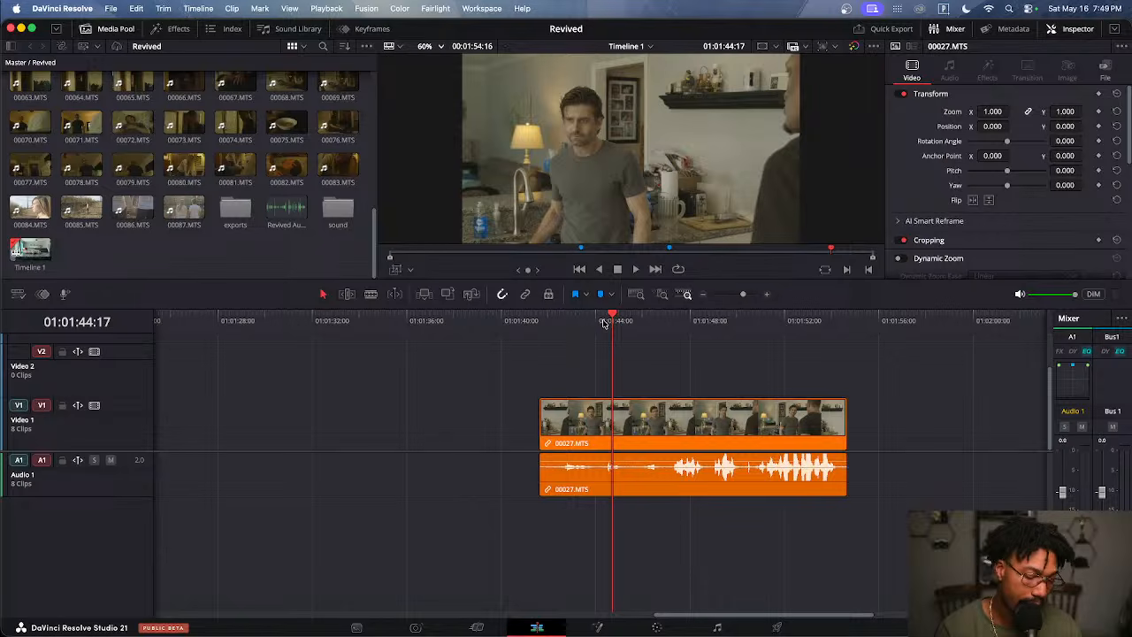
Split the video and audio of 00027.MTS at the playhead at 01:01:44:07 and again at 01:01:46:18
click(602, 323)
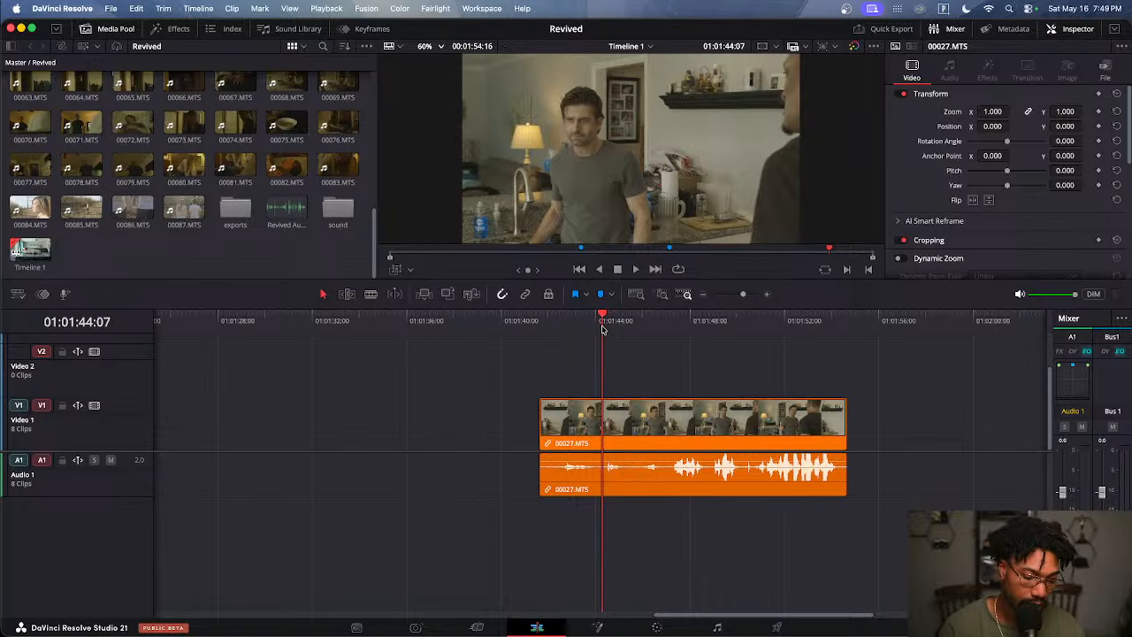
key(super+b)
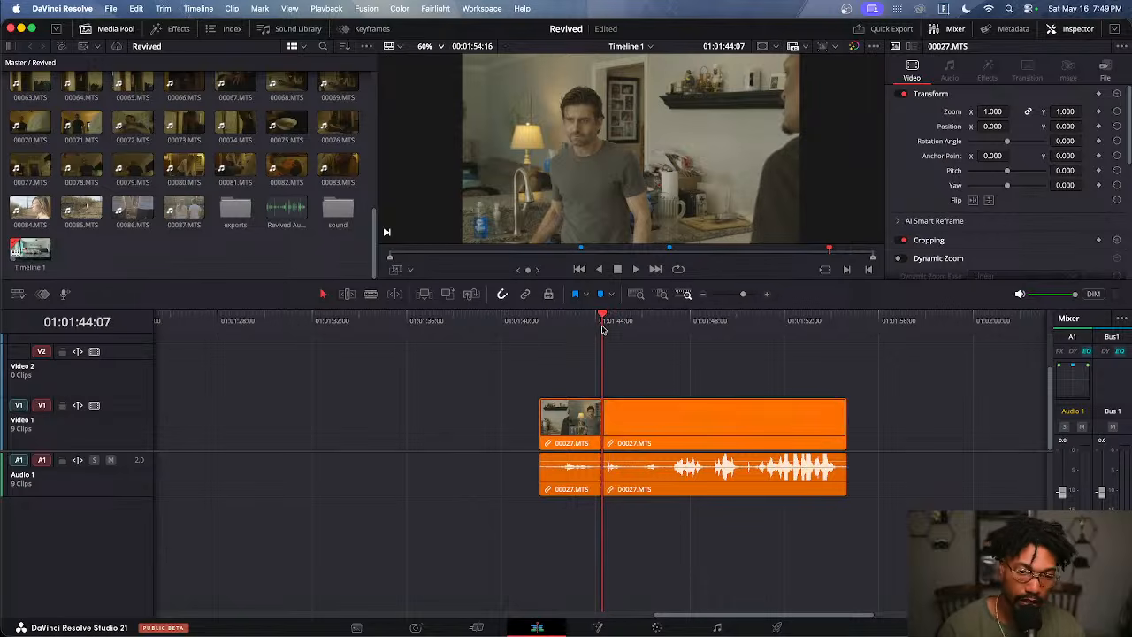
click(590, 322)
click(578, 322)
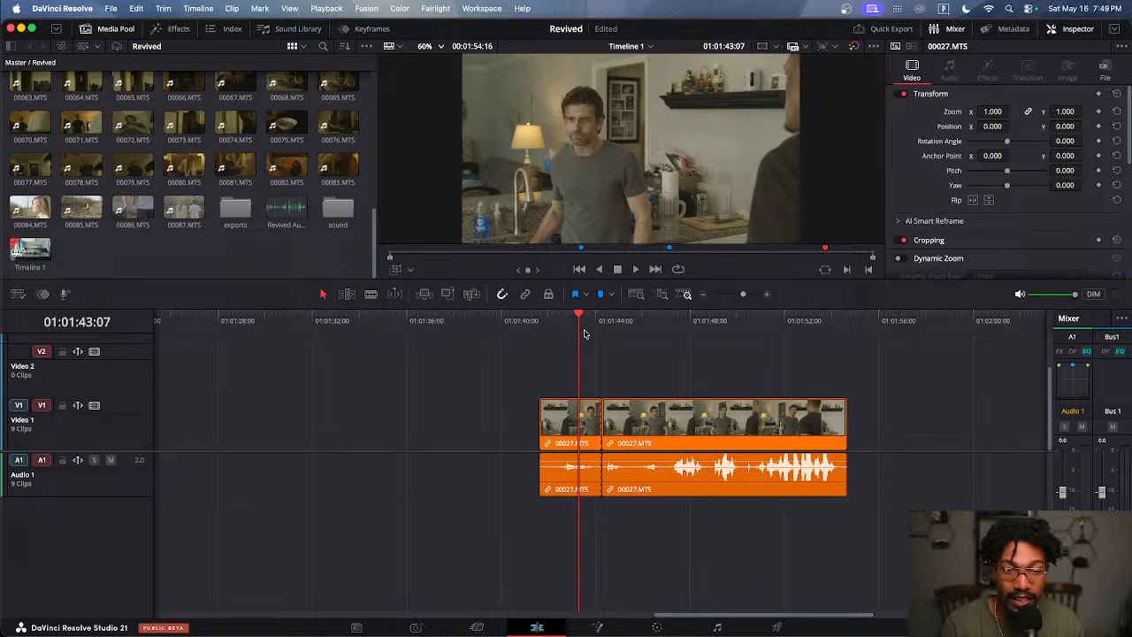
click(585, 326)
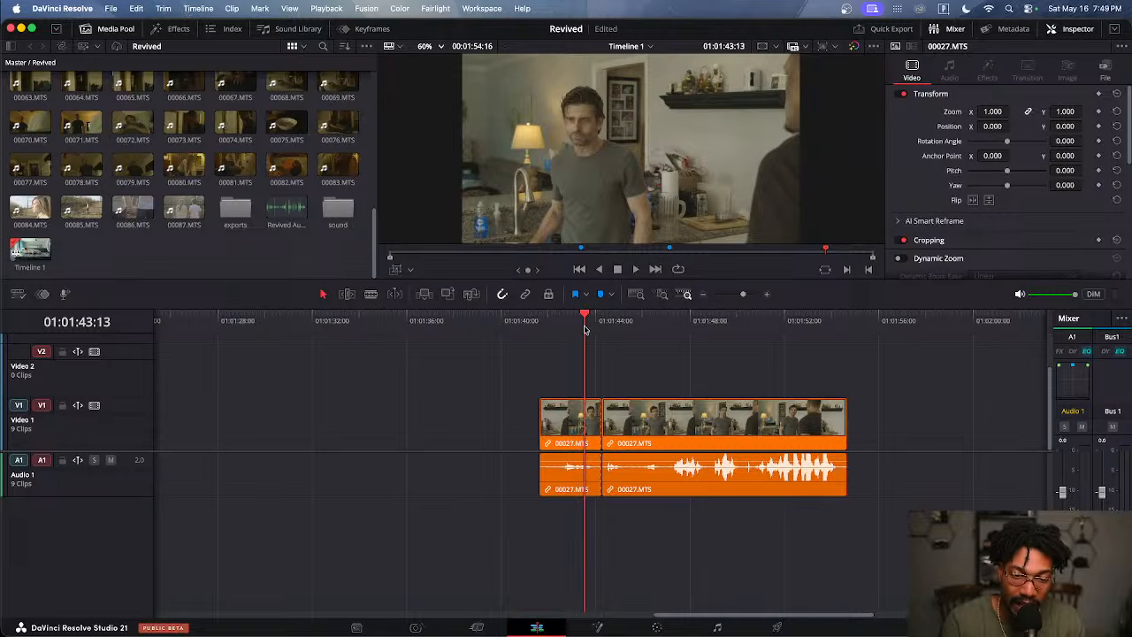
drag(584, 329, 660, 328)
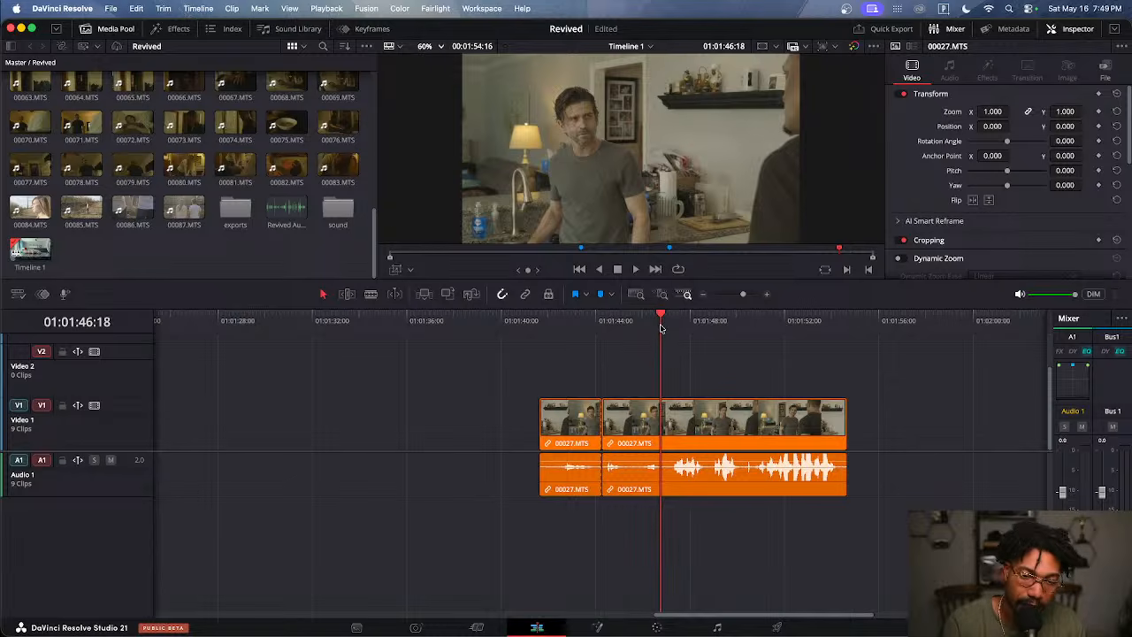
key(super+b)
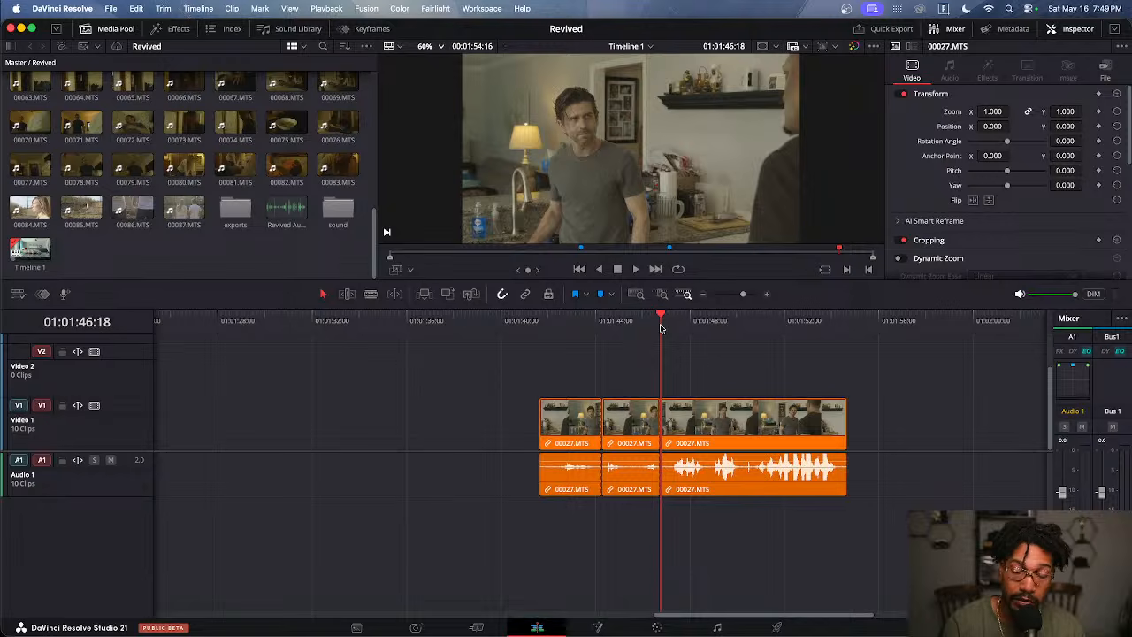
Try deleting the middle section of 00027.MTS and moving the last section back against the first, and undo both edits
drag(626, 373, 632, 519)
key(BackSpace)
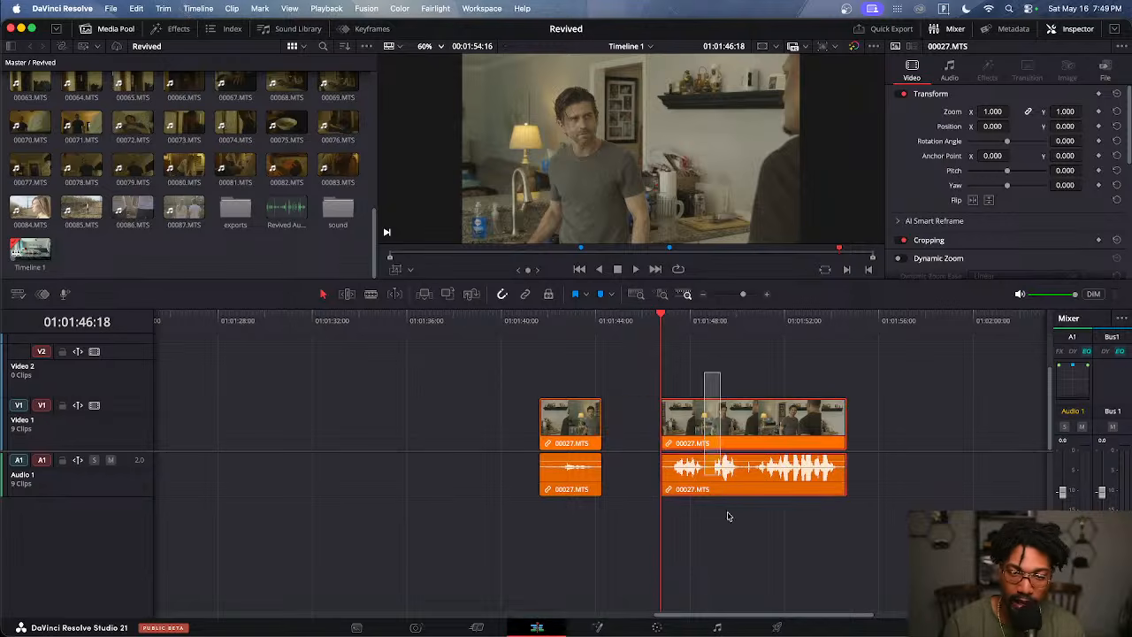
drag(727, 435, 674, 434)
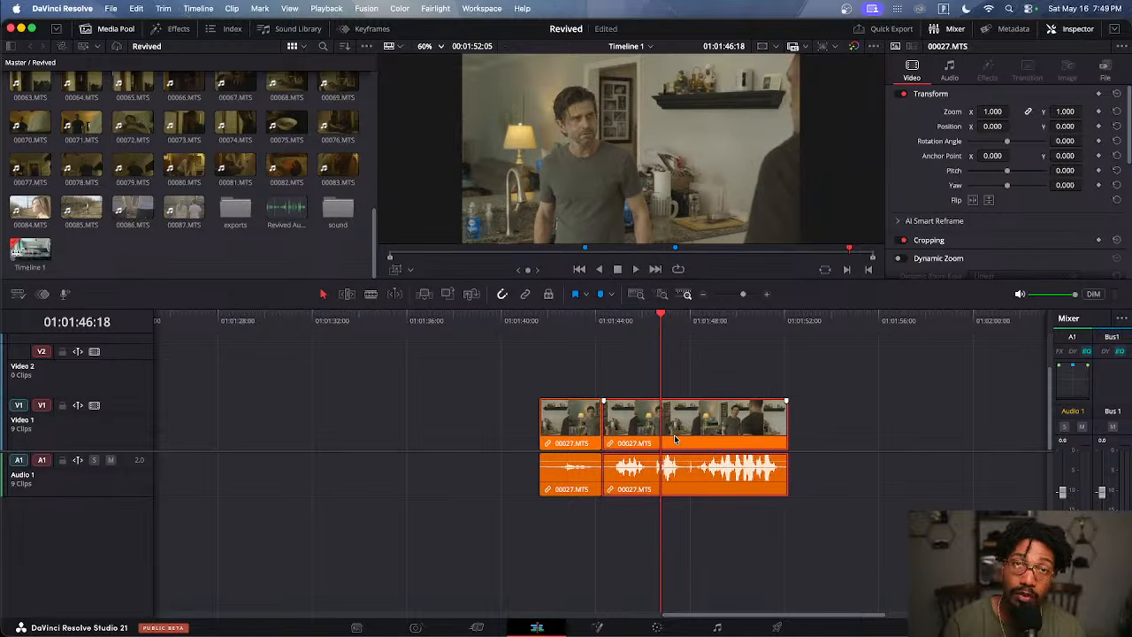
key(super+z)
key(super+z)
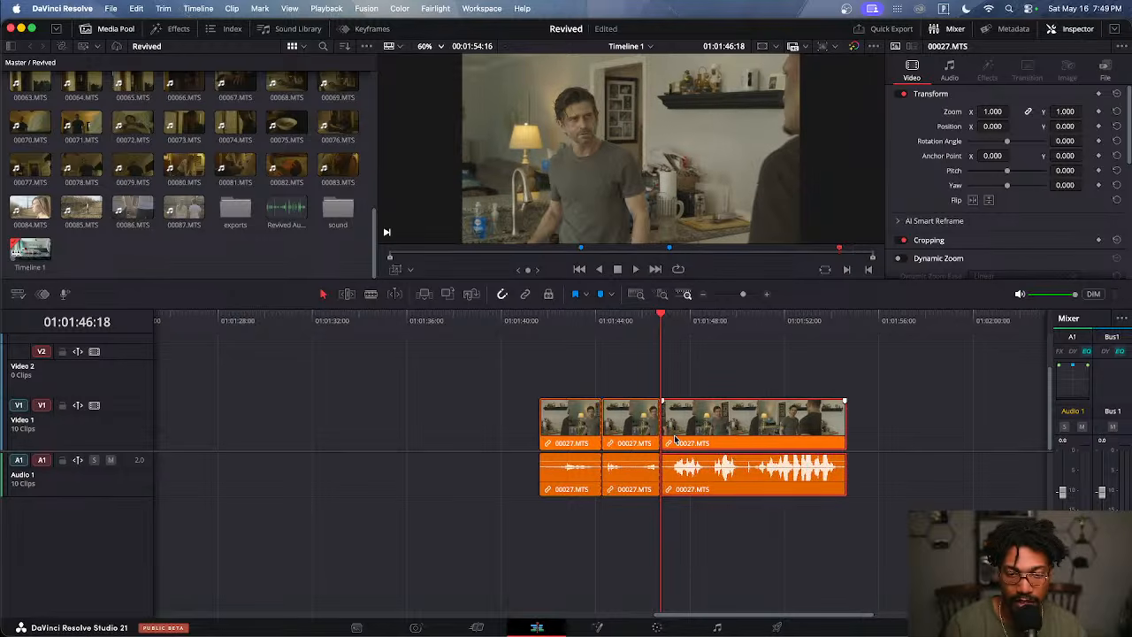
Try a ripple delete of the middle 00027.MTS section, undo it, and ripple delete the same section again
click(603, 324)
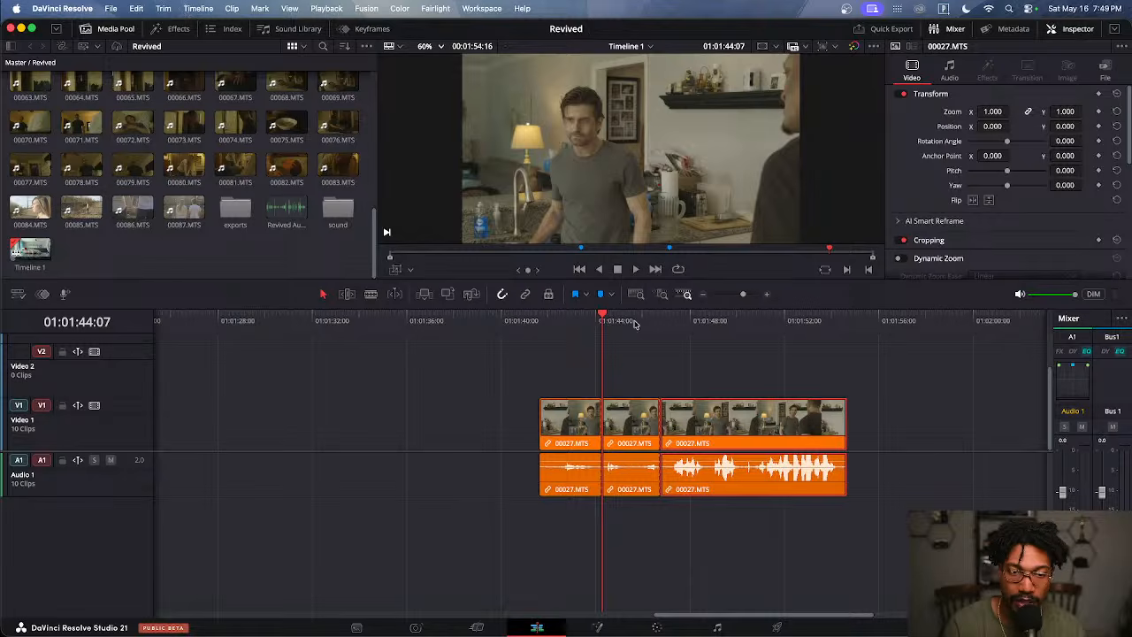
click(643, 323)
drag(612, 370, 641, 520)
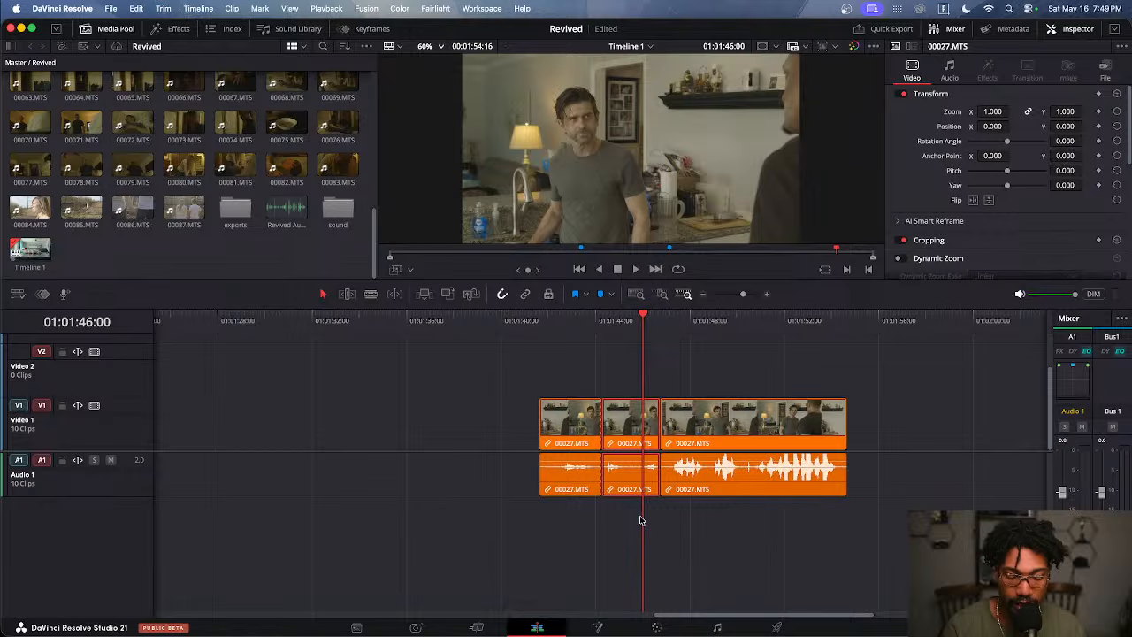
key(BackSpace)
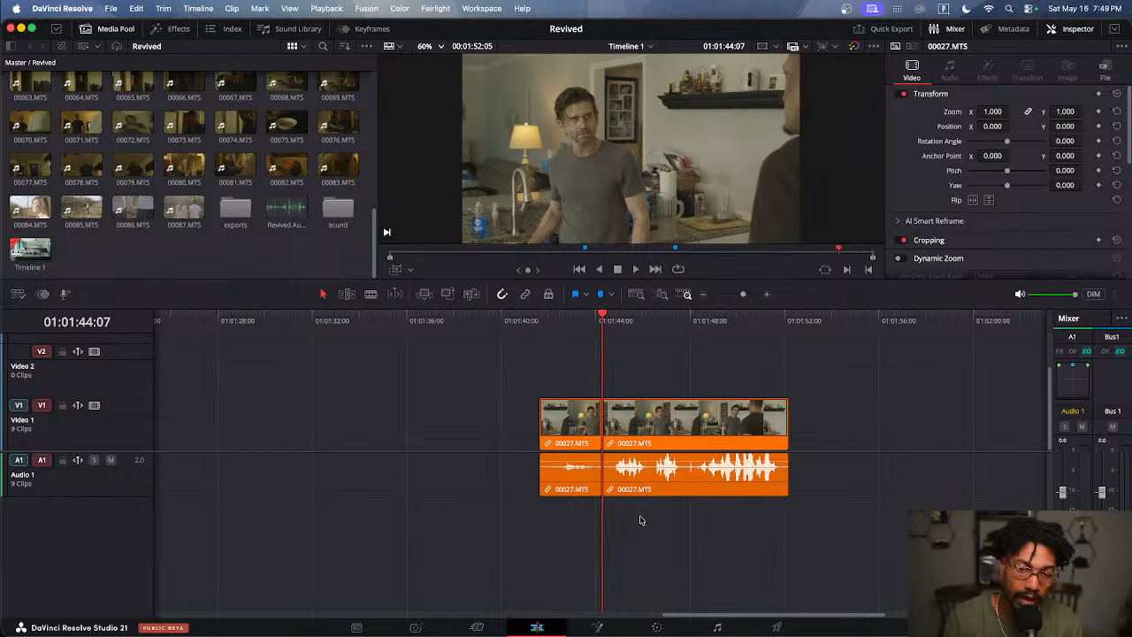
key(super+z)
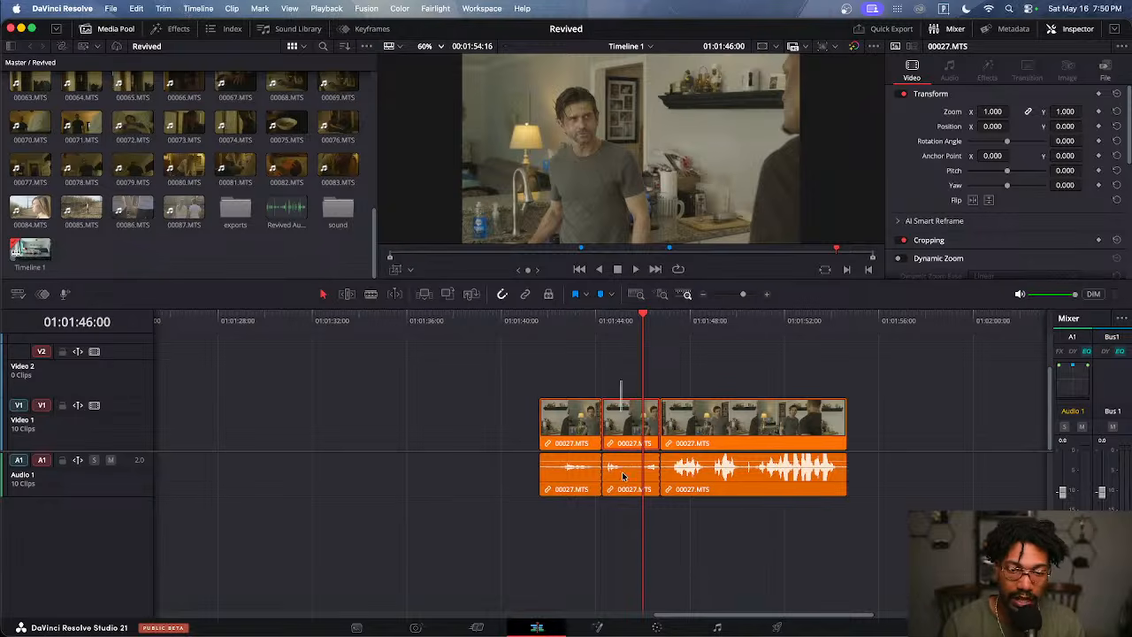
click(624, 484)
key(shift+BackSpace)
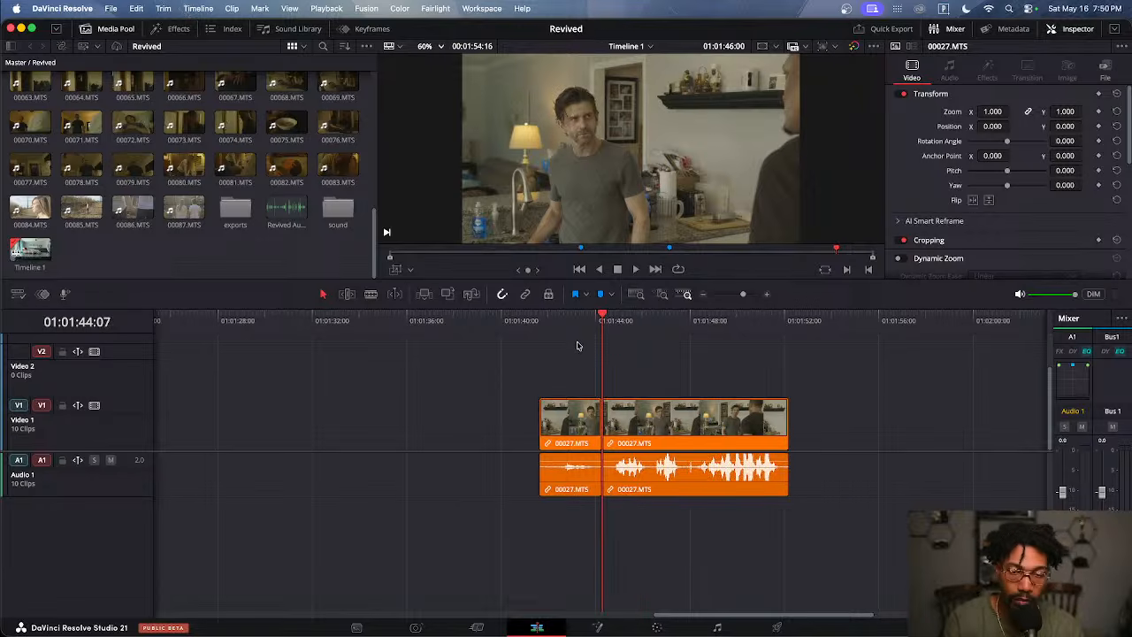
Undo the last ripple delete and both playhead splits on 00027.MTS
key(super+z)
key(super+z)
key(super+z)
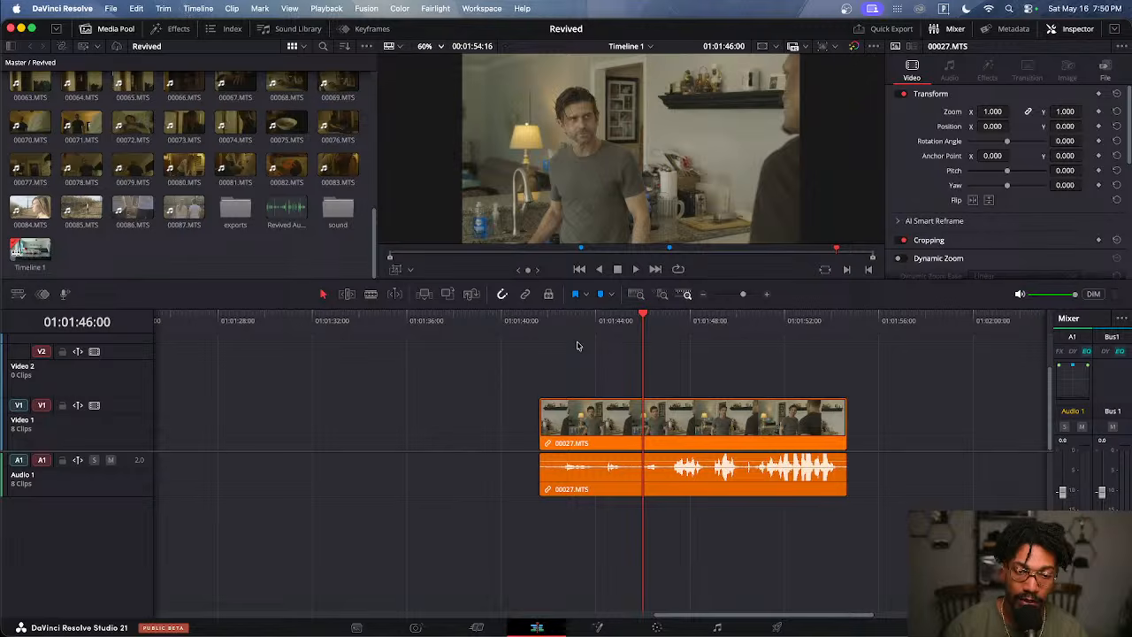
Add clip markers to the video and audio of 00027.MTS at 01:01:44:04 and 01:01:46:22
click(599, 322)
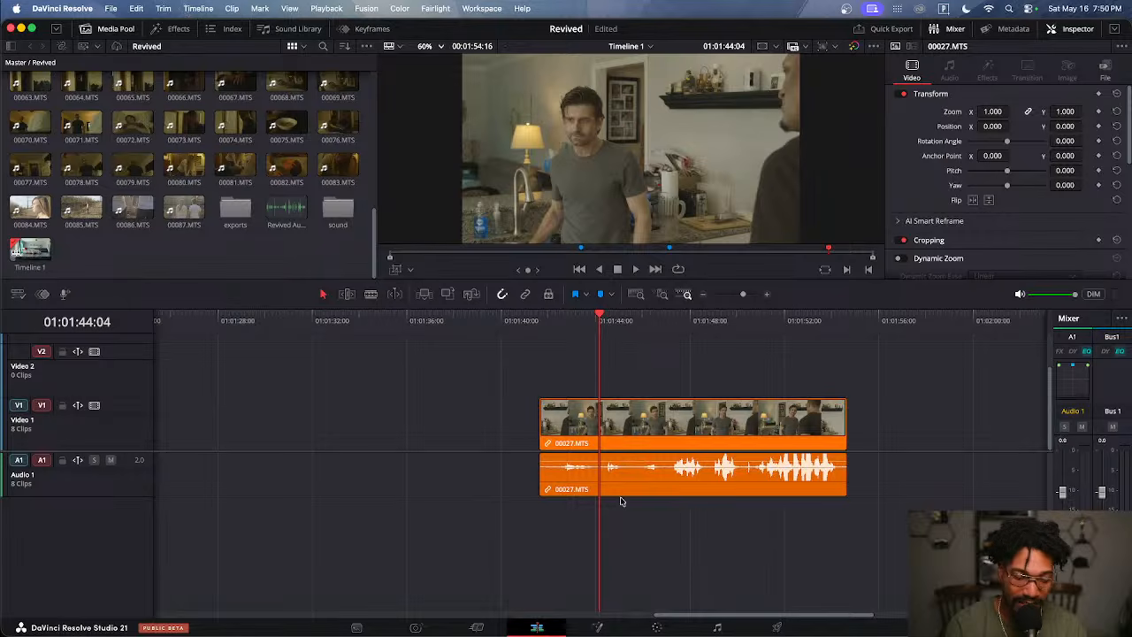
click(613, 432)
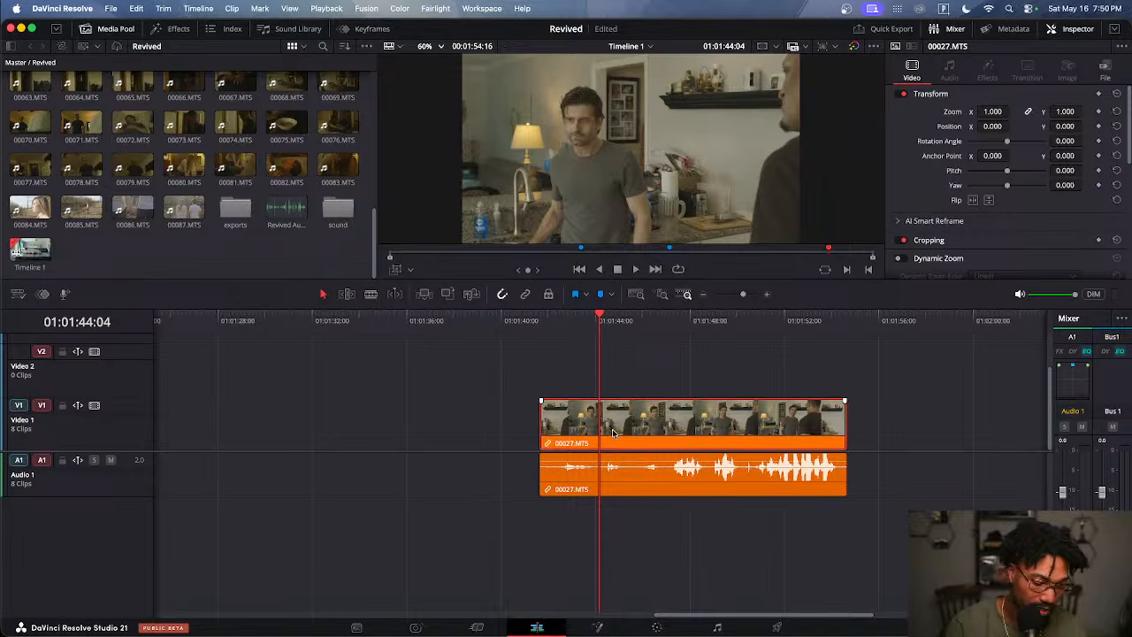
key(m)
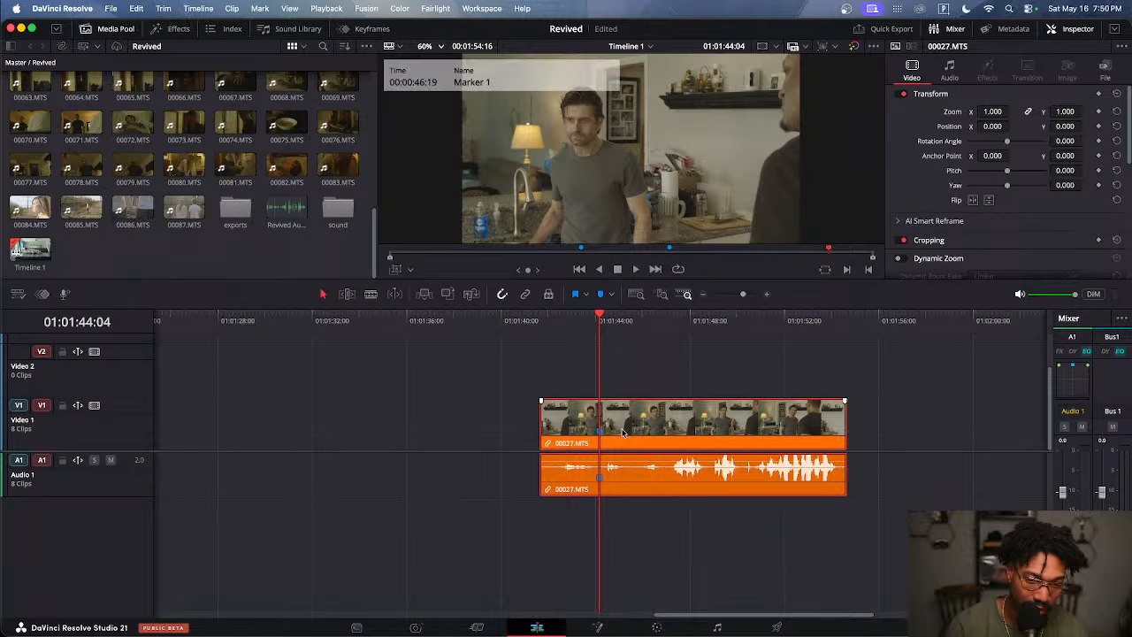
drag(641, 317, 667, 333)
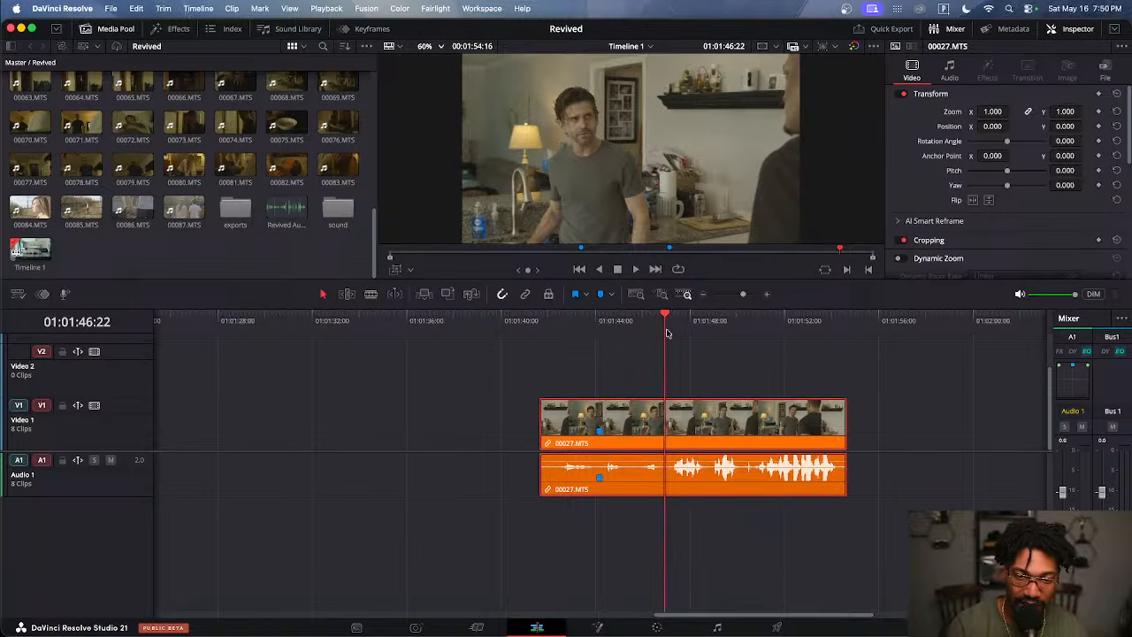
key(m)
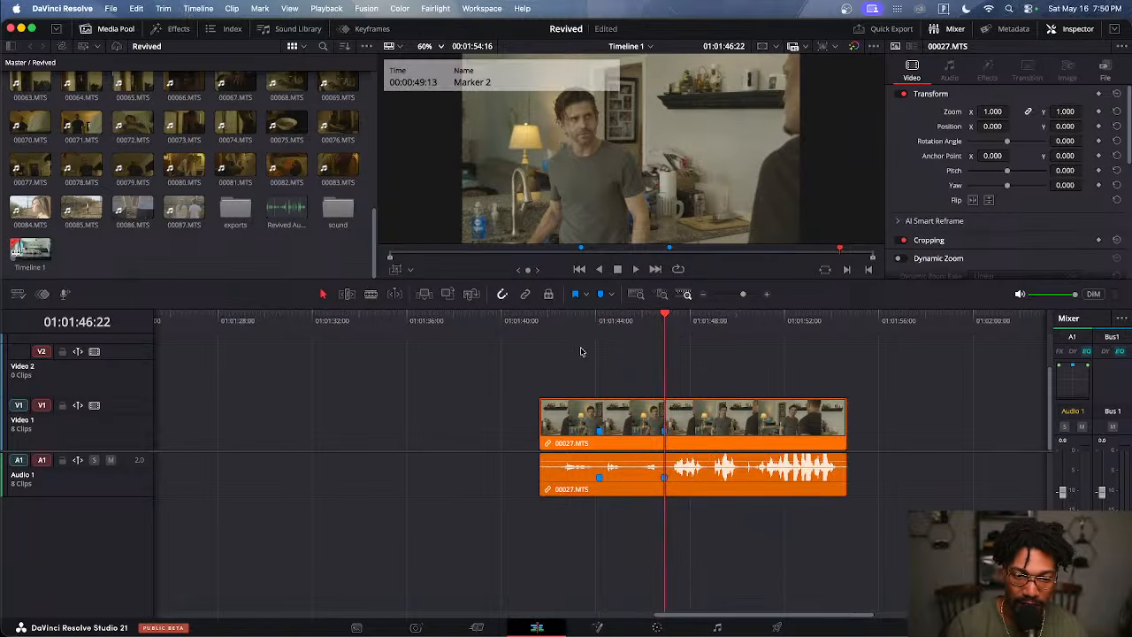
Place the playhead on the first marker and change the second marker's colour to red on both video and audio
click(598, 323)
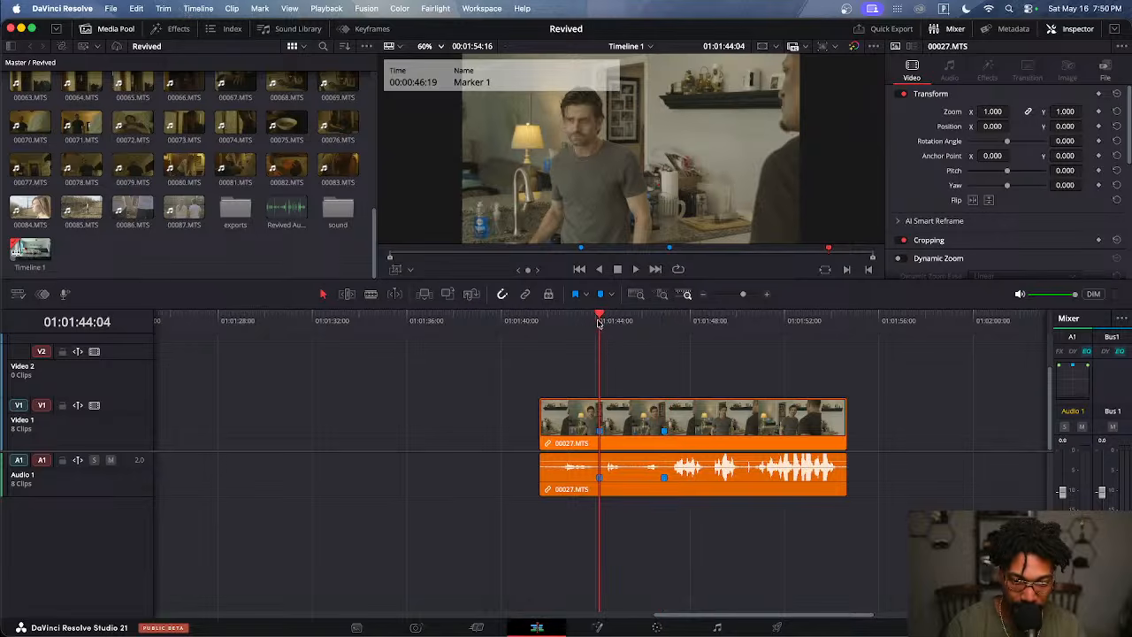
double_click(665, 434)
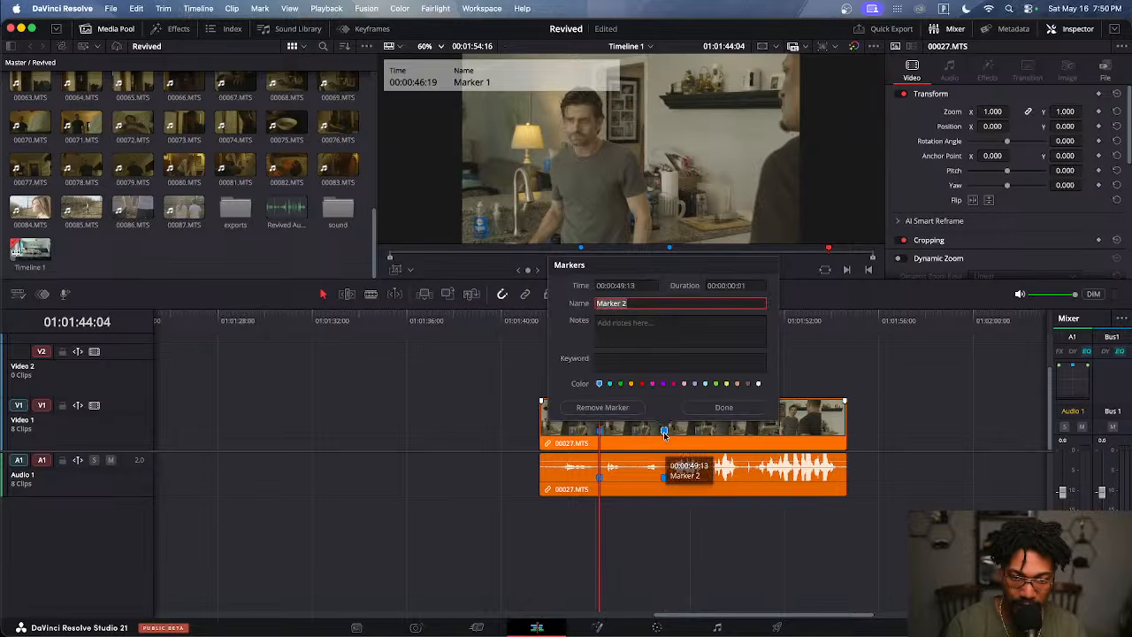
click(643, 384)
click(723, 407)
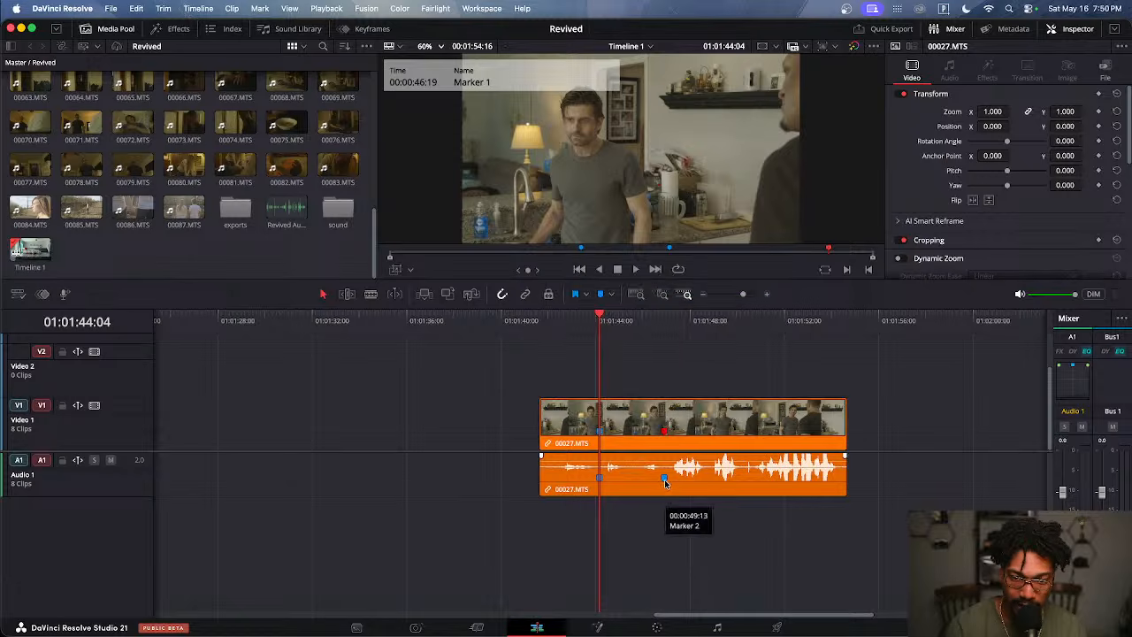
double_click(664, 480)
click(641, 430)
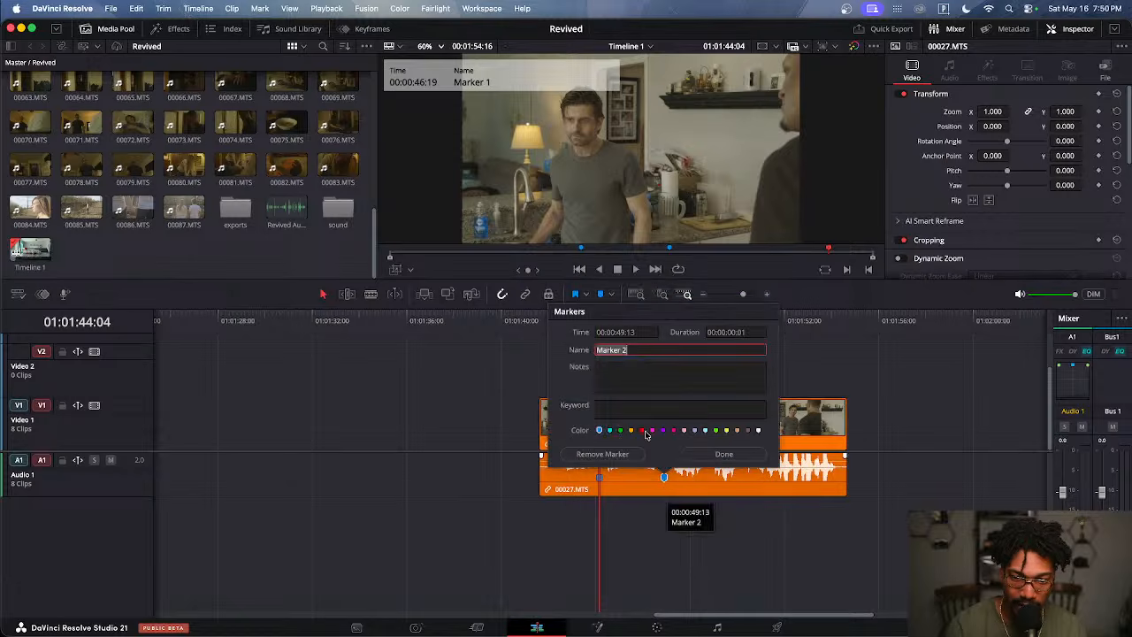
click(720, 454)
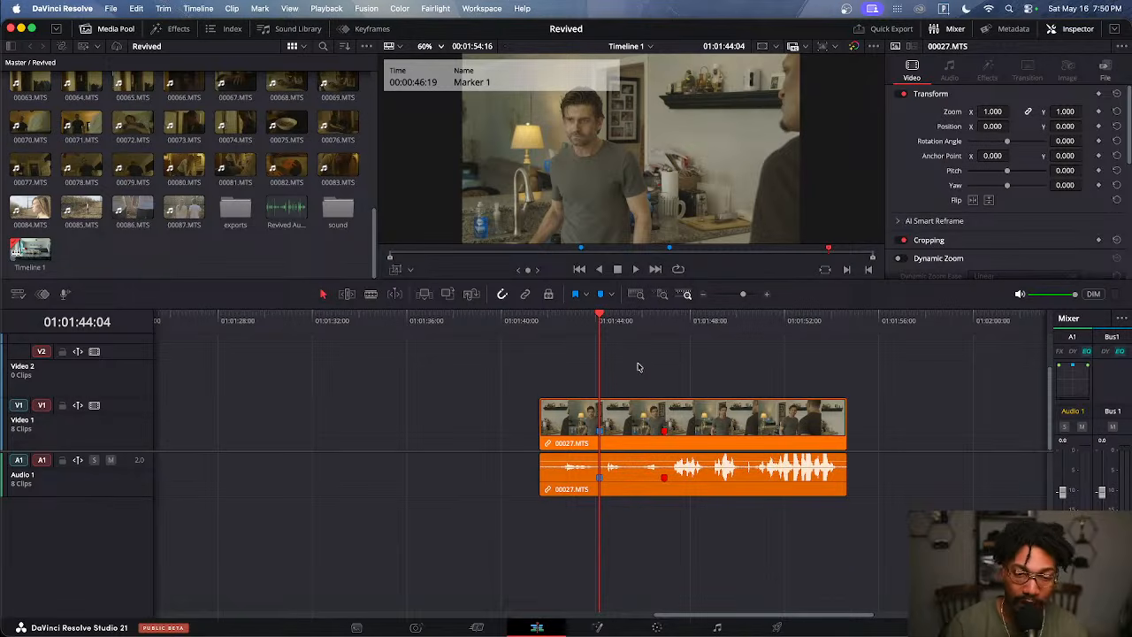
Try splitting 00027.MTS at the first marker and ripple trimming the second section's start to the red marker, and undo both
key(super+b)
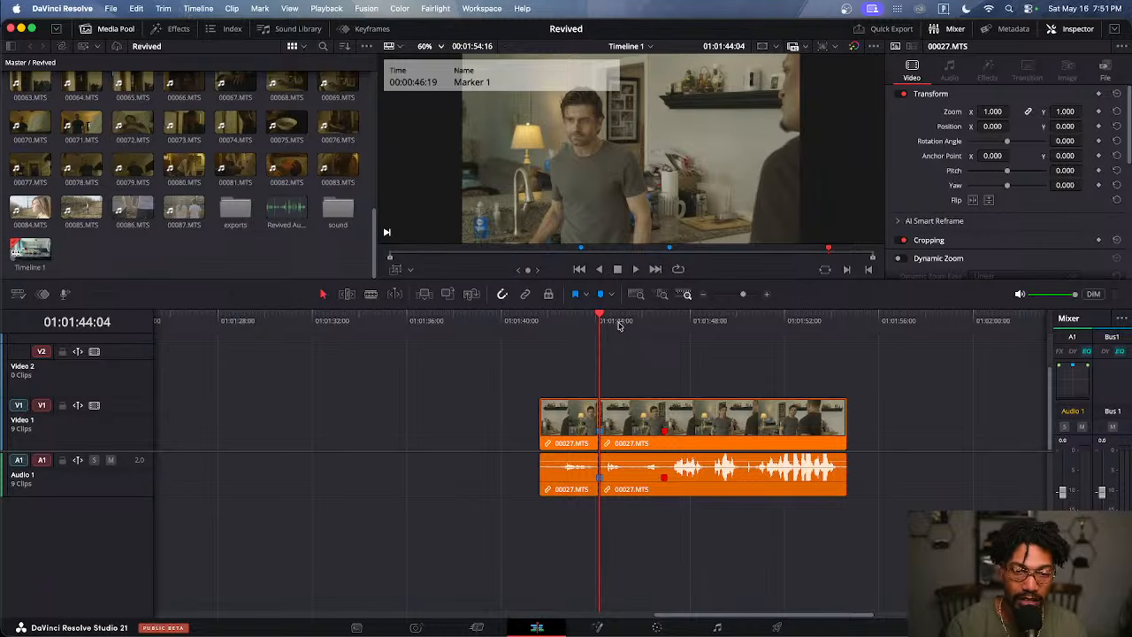
drag(618, 326, 643, 330)
drag(652, 328, 661, 327)
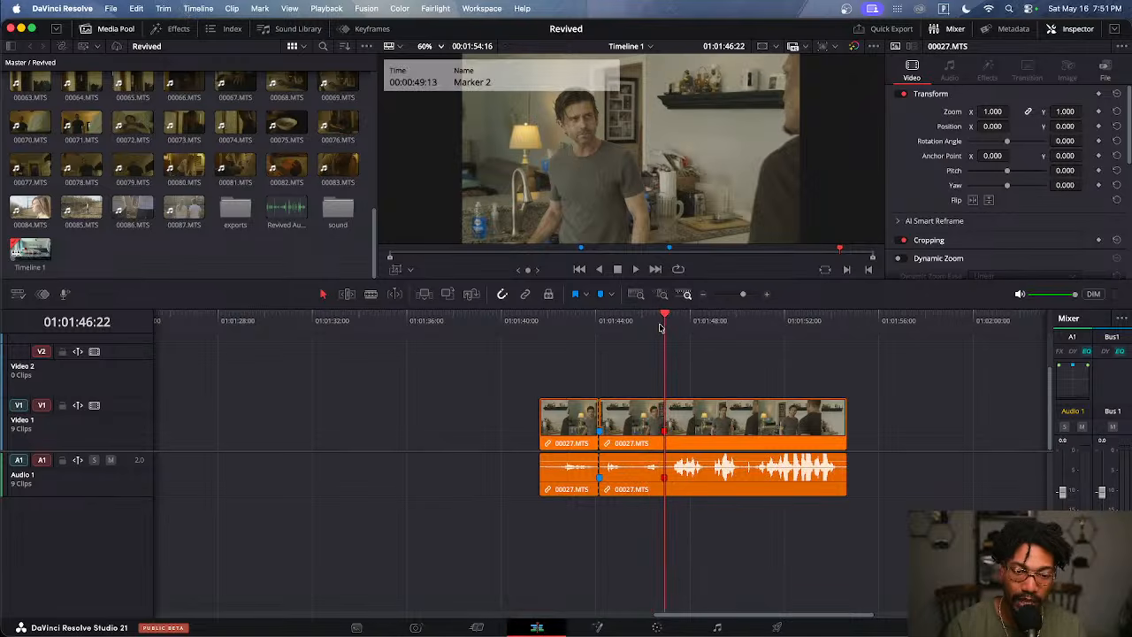
key(super+shift+bracketleft)
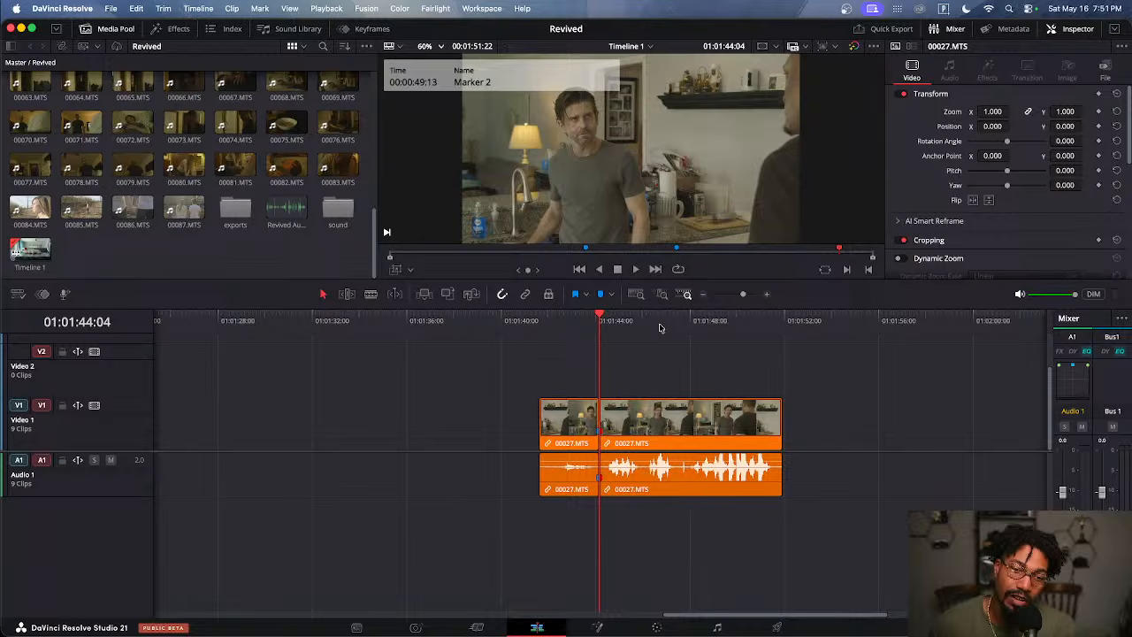
key(super+z)
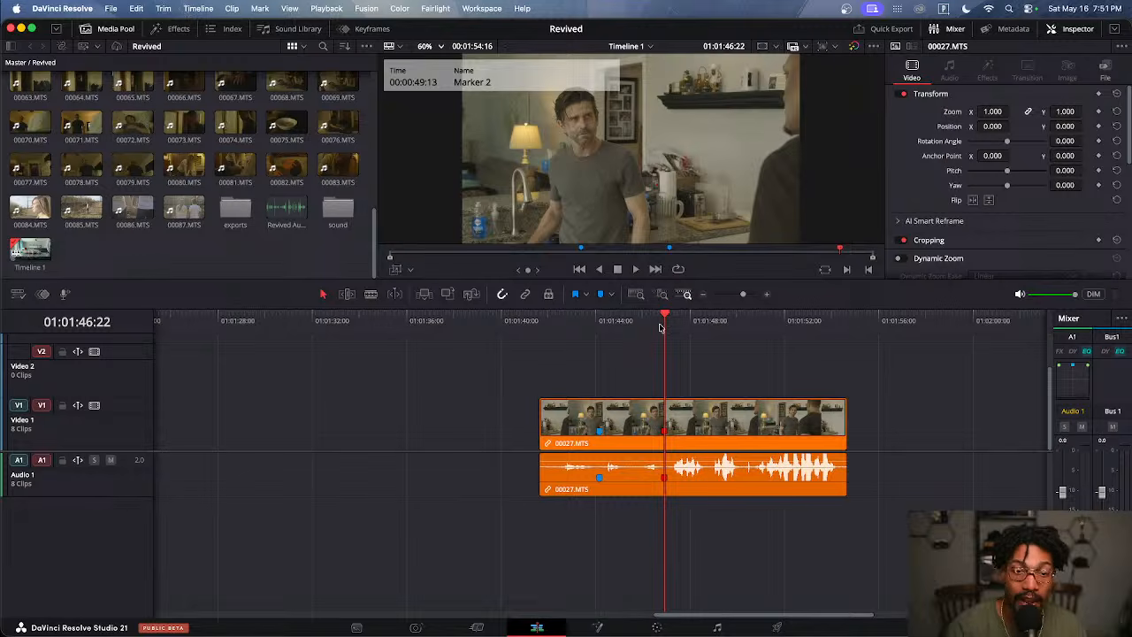
Mark an in point at 01:01:44:04 and an out point at 01:01:46:22, and ripple delete the marked range of 00027.MTS
drag(615, 328, 601, 330)
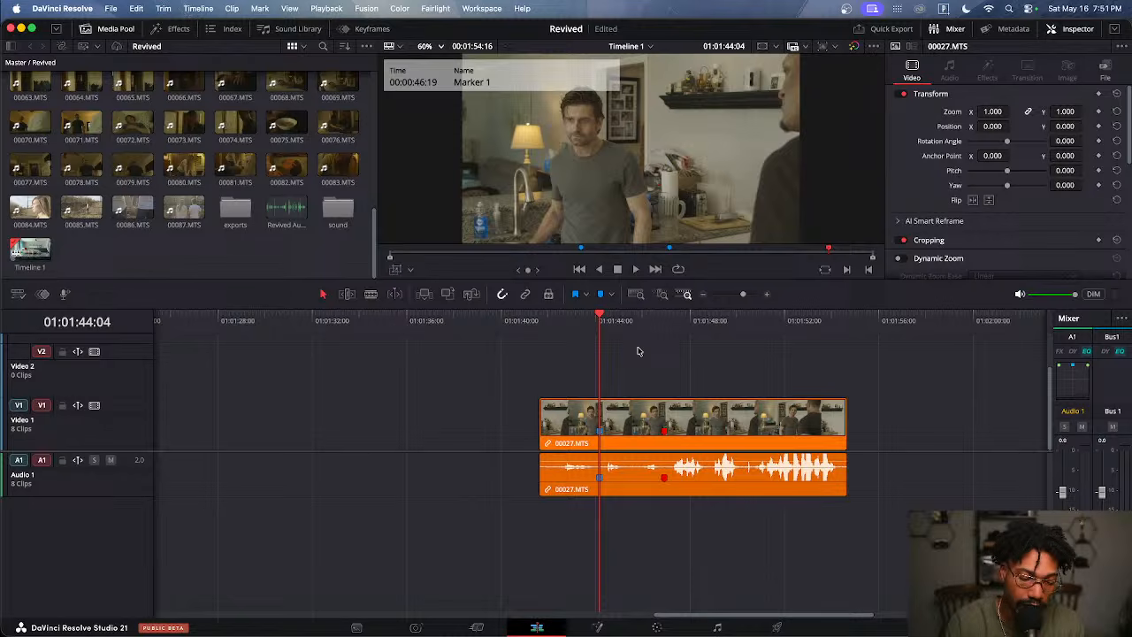
key(i)
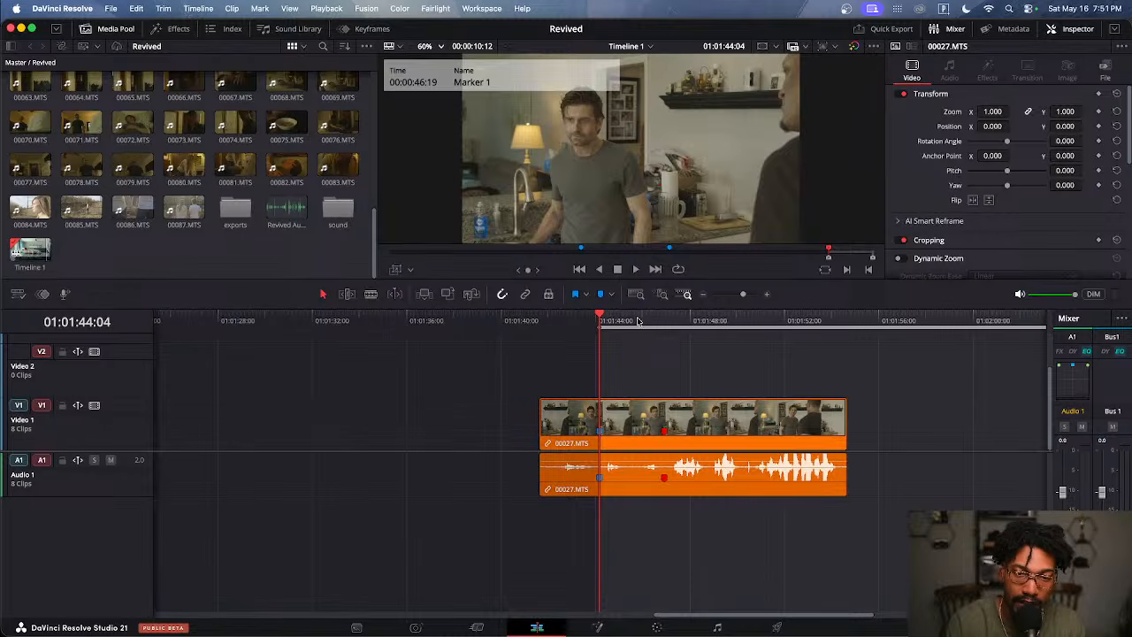
drag(637, 320, 663, 320)
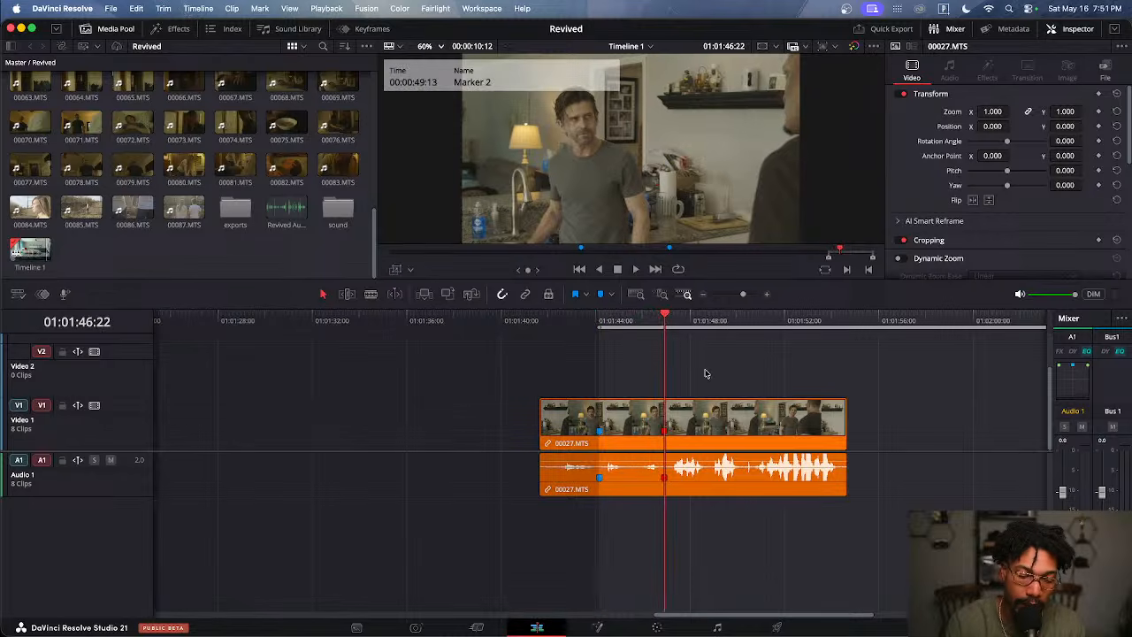
key(o)
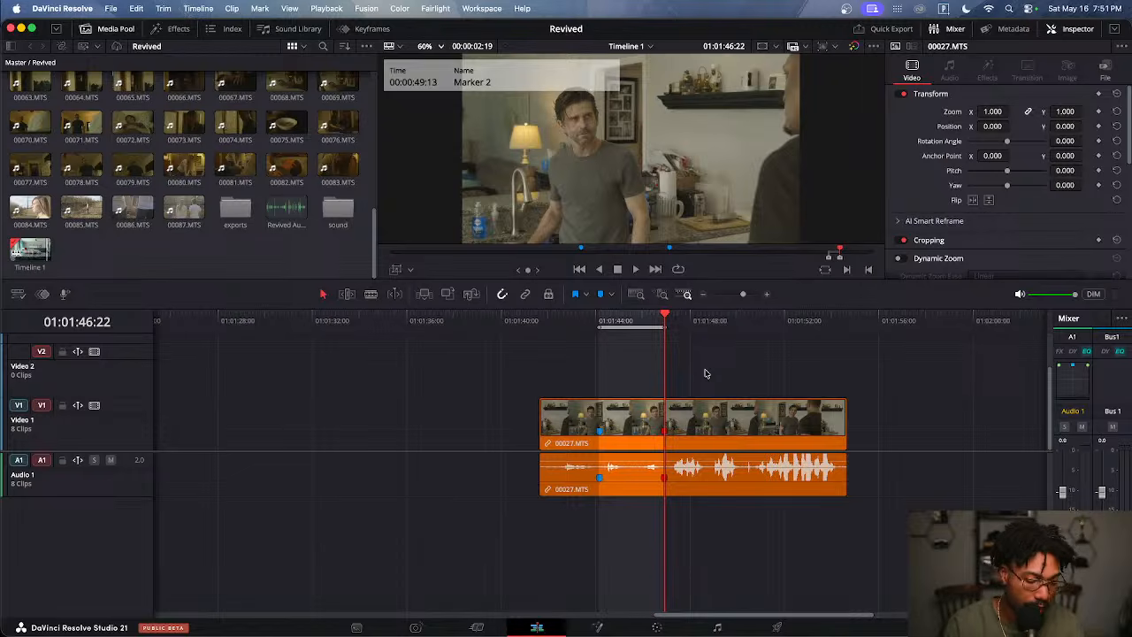
key(BackSpace)
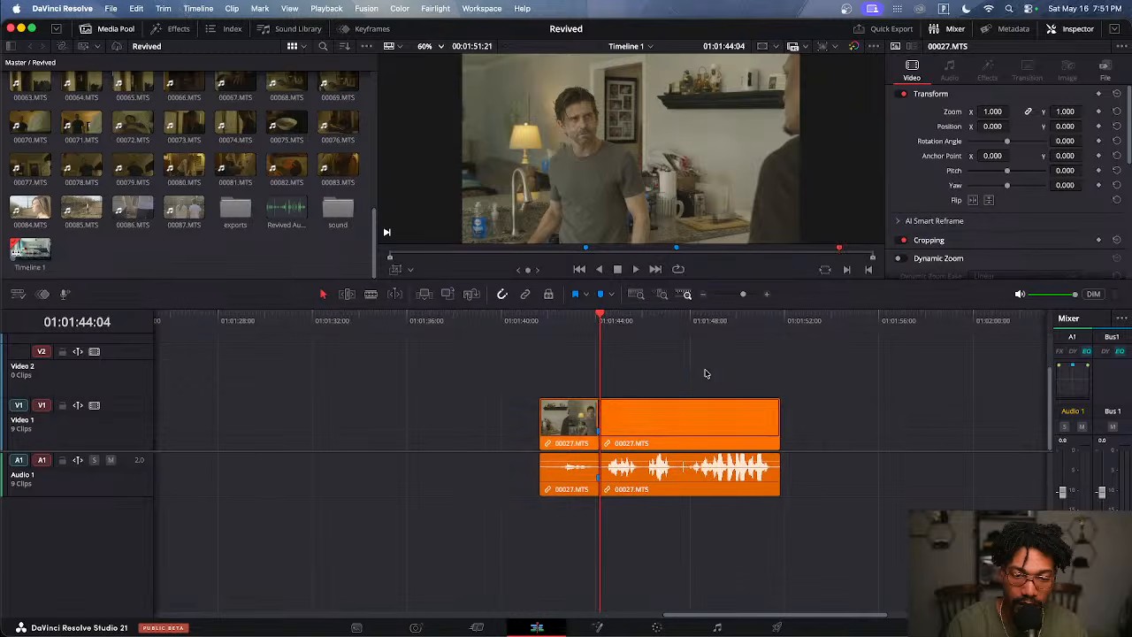
Check just before the cut at 01:01:43:09, undo the range deletion, and clear the out and in points
click(581, 320)
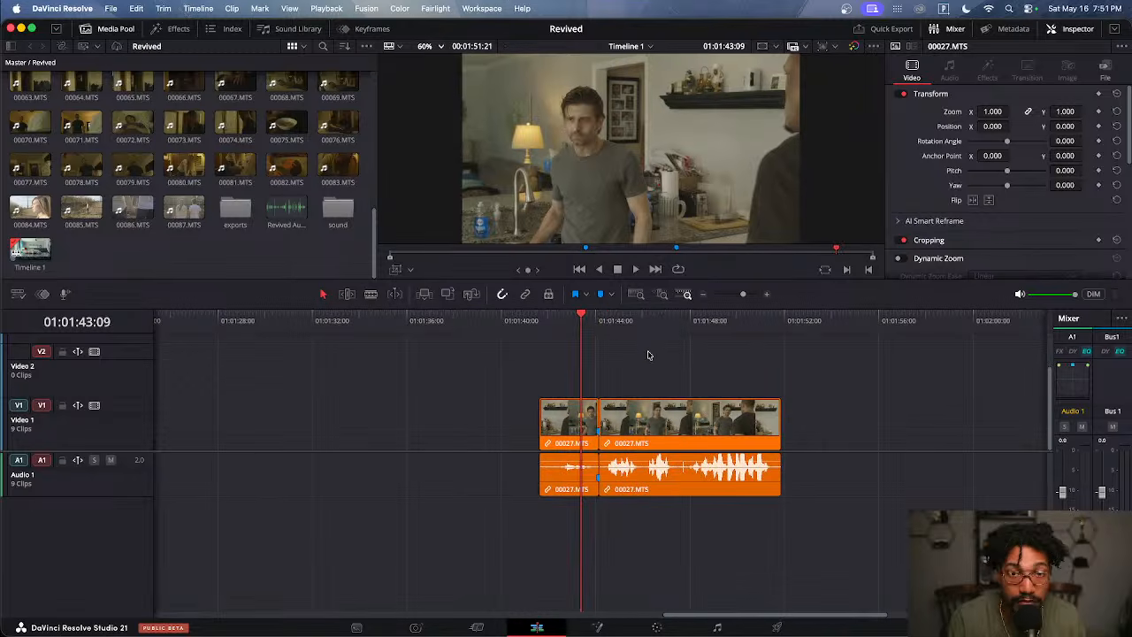
key(super+z)
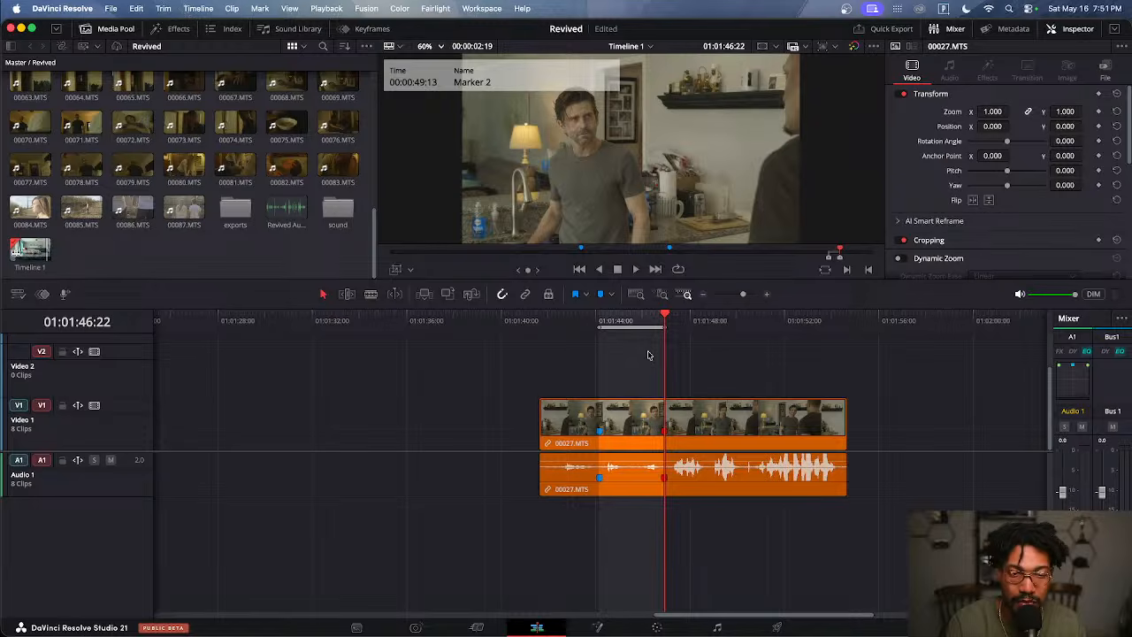
key(alt+o)
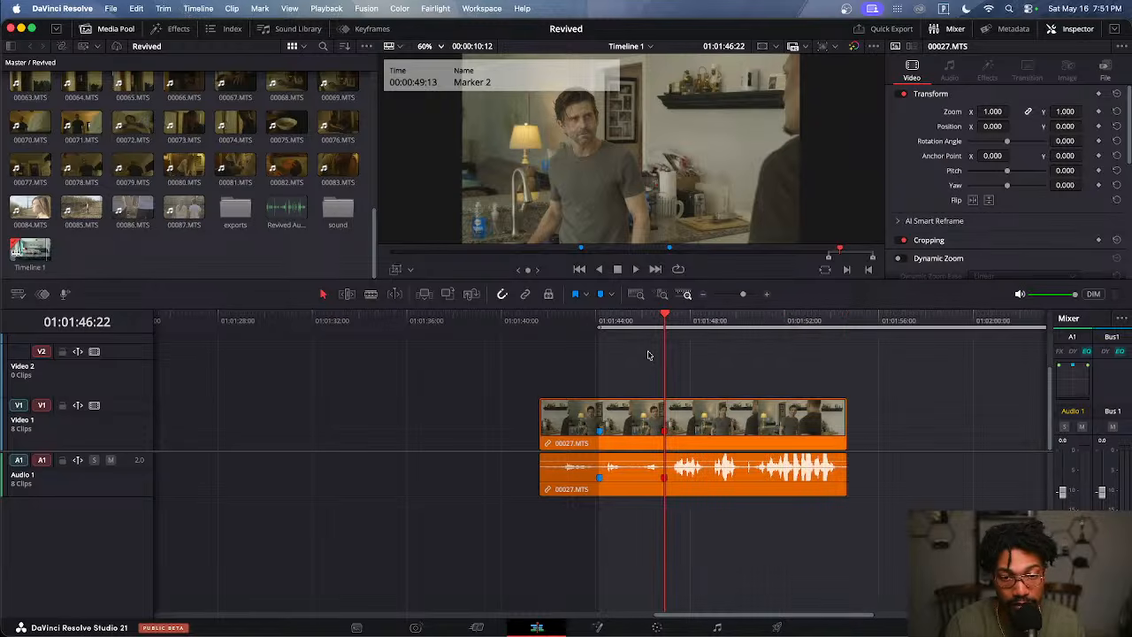
key(alt+x)
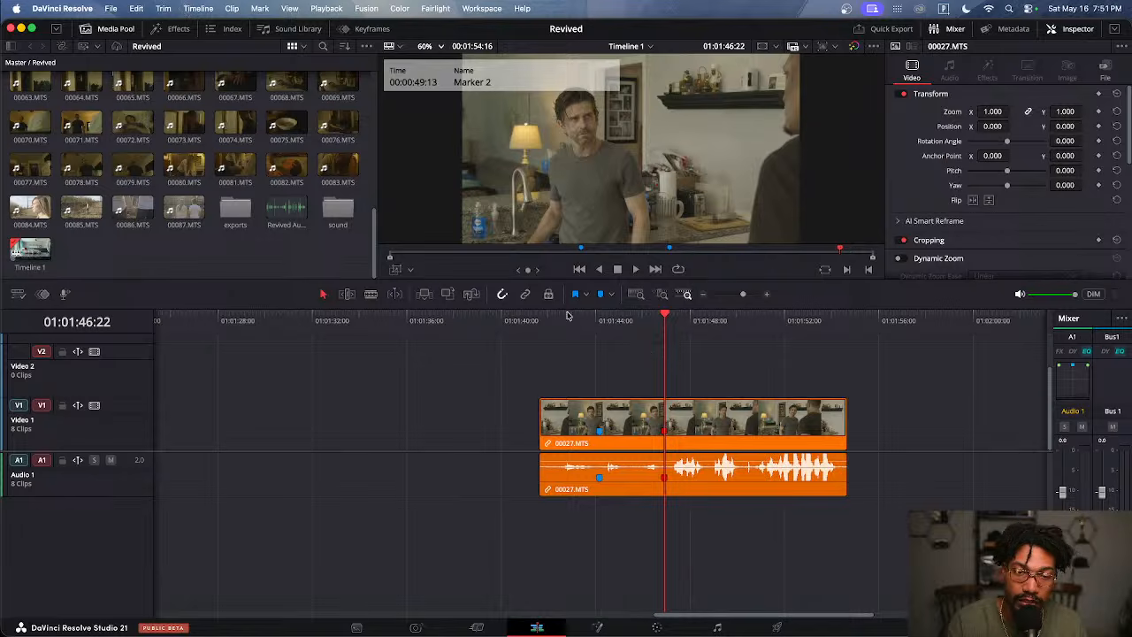
click(602, 320)
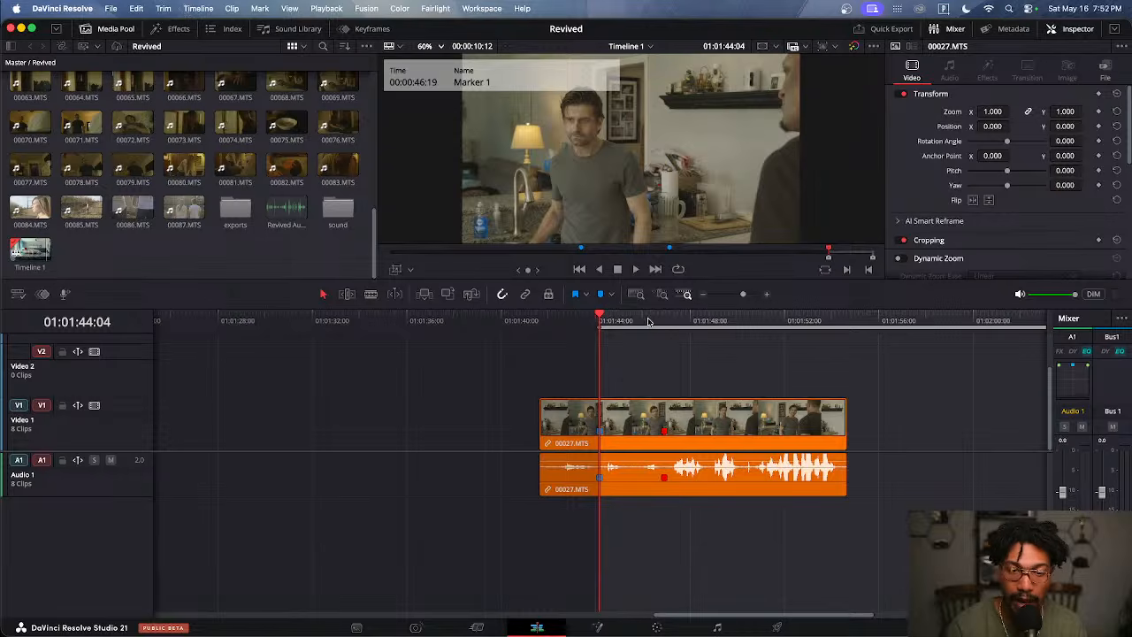
mouse_move(651, 320)
mouse_down()
mouse_move(660, 324)
mouse_move(603, 346)
mouse_up()
click(642, 323)
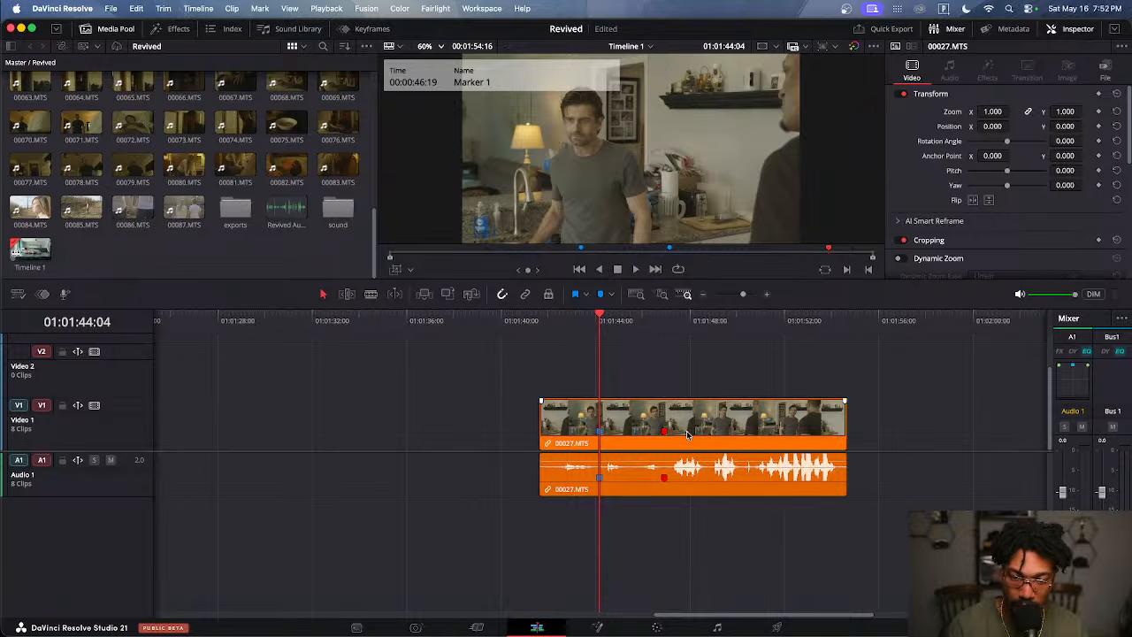
Split 00027.MTS at the first marker (01:01:44:04) and the red marker (01:01:46:22), and select the middle section
click(634, 424)
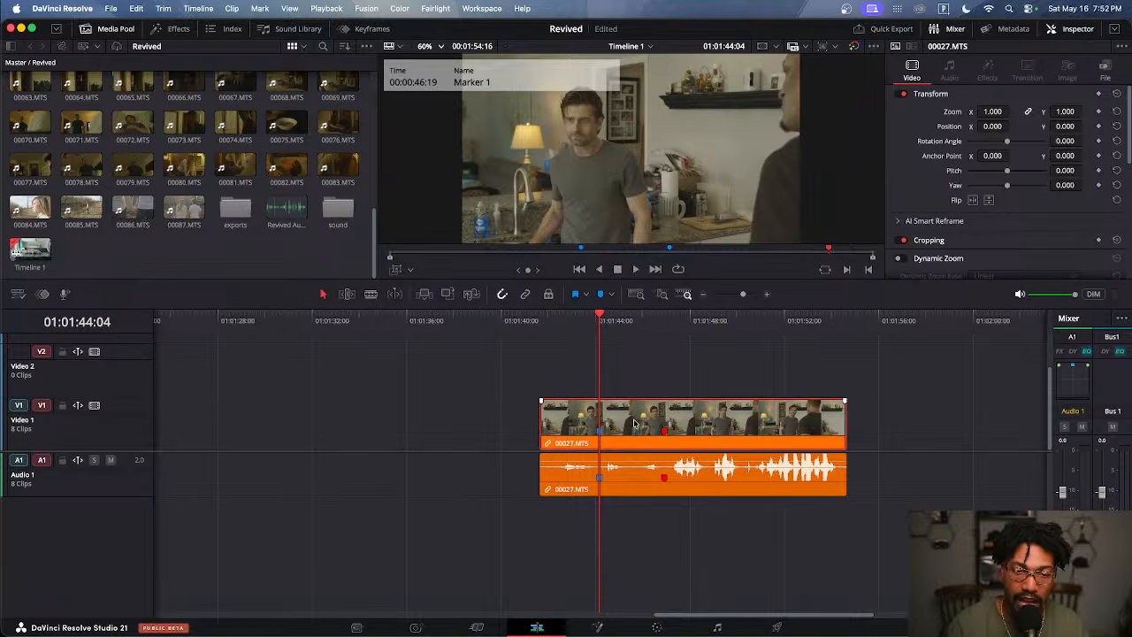
drag(619, 361, 629, 487)
key(super+b)
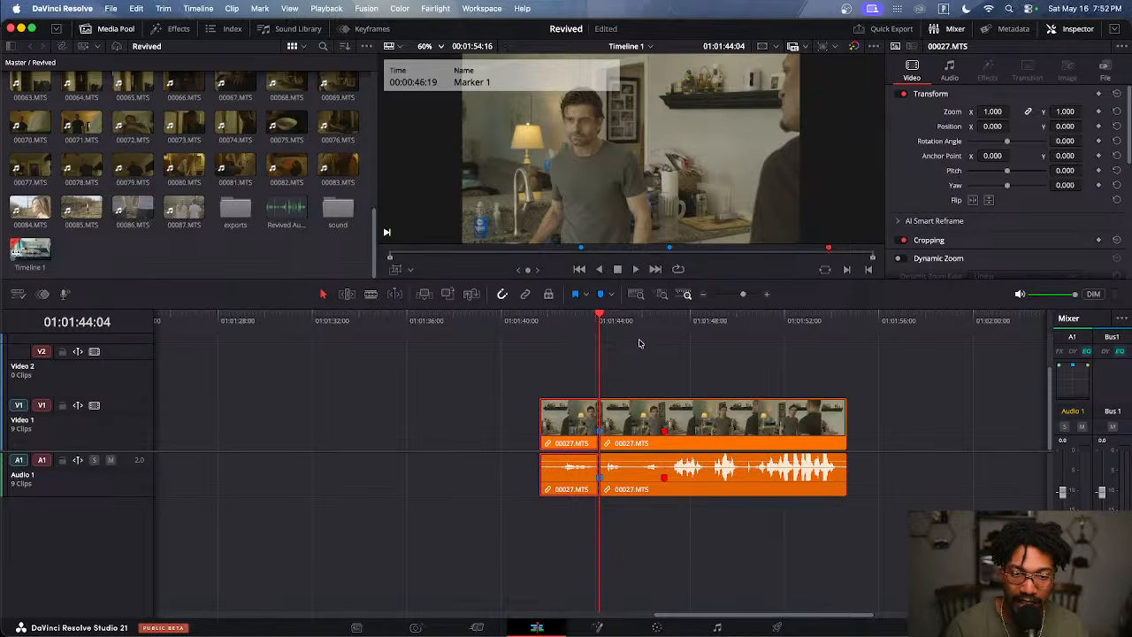
click(643, 325)
click(665, 325)
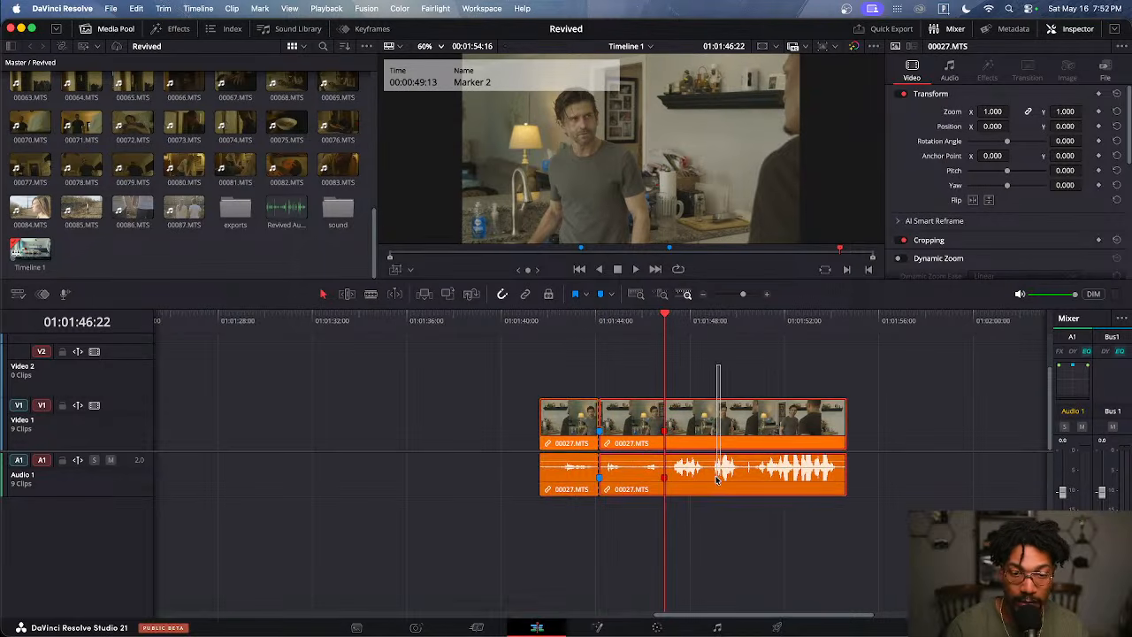
key(super+b)
drag(616, 371, 639, 491)
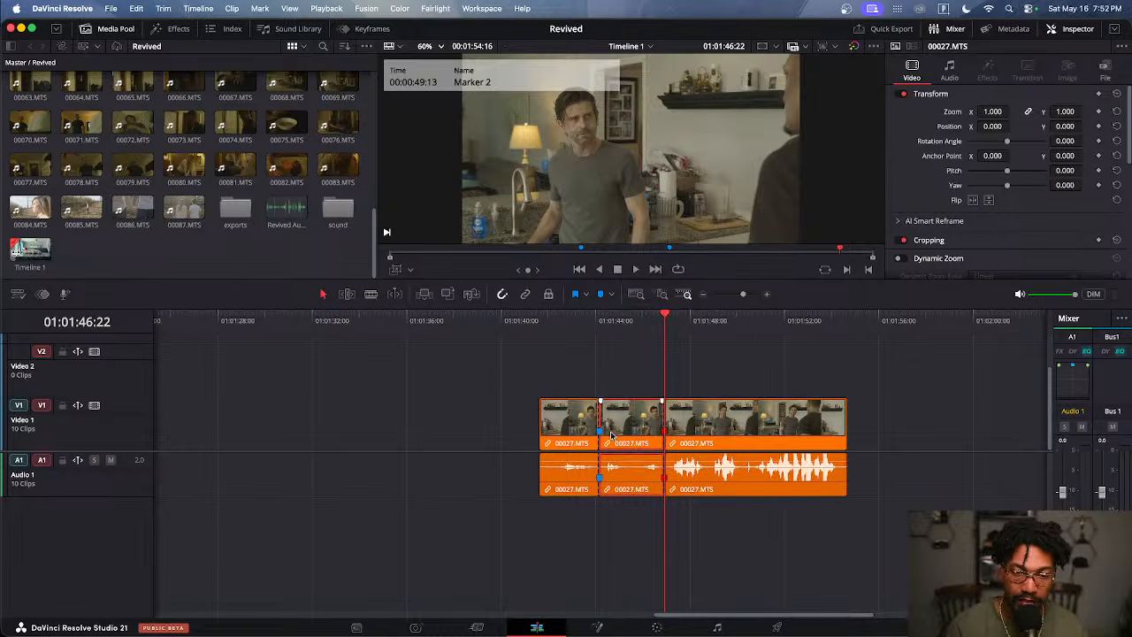
Copy the middle section of 00027.MTS, paste it into the empty area at 01:00:59:20, and save the project
scroll(610, 433, down, 10)
scroll(608, 432, up, 1)
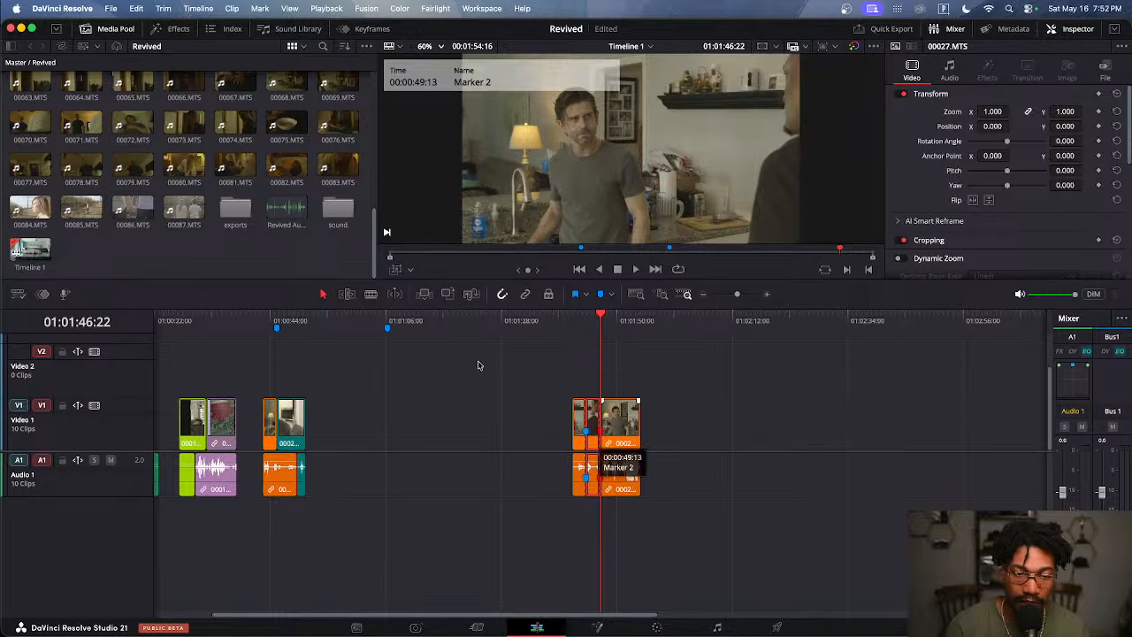
click(352, 322)
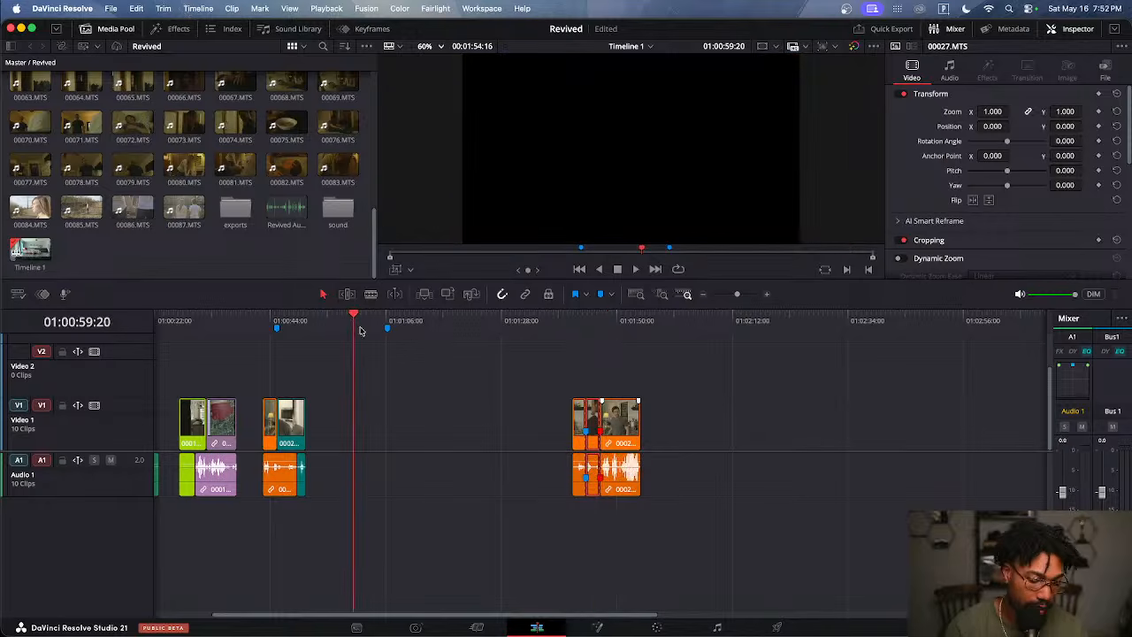
key(super+v)
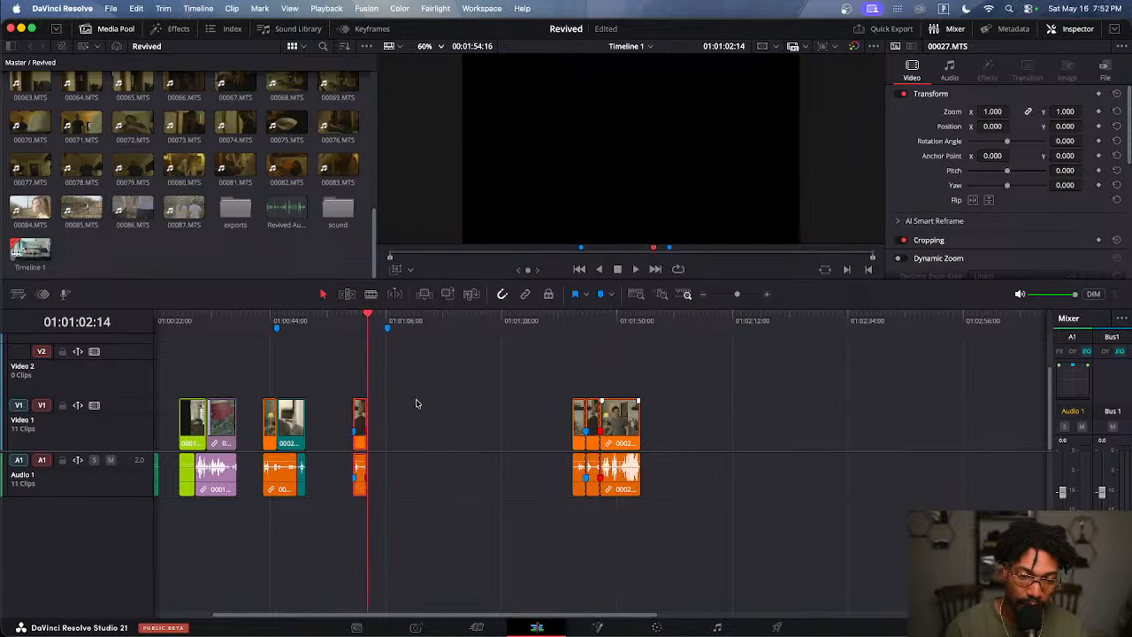
key(super+s)
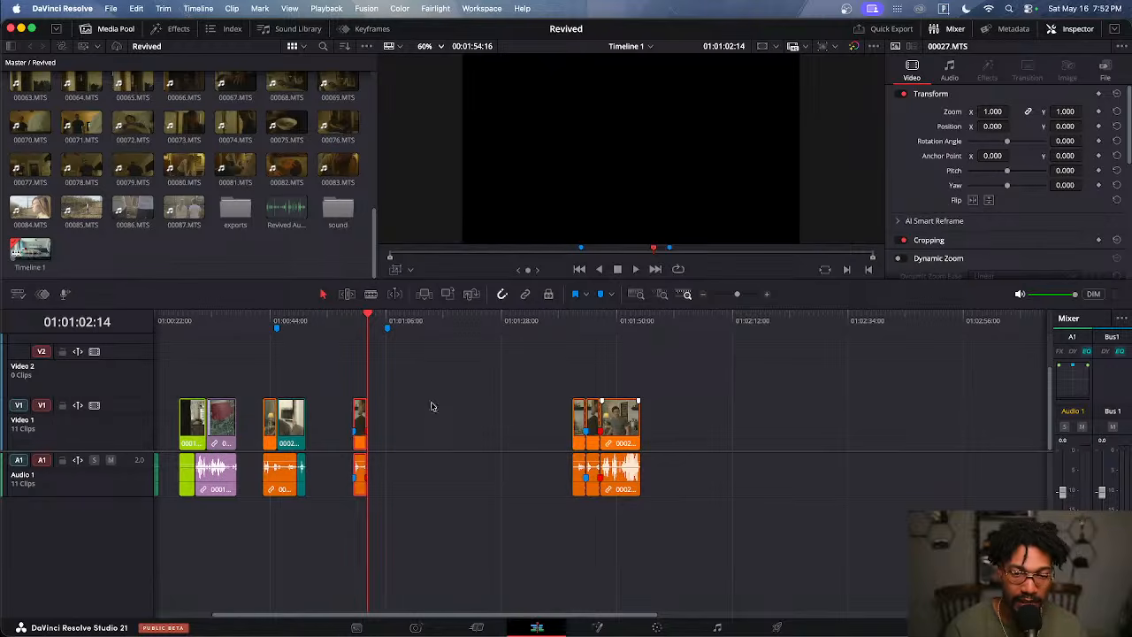
Delete only the middle section between the two markers from the original 00027.MTS clip
key(super+equal)
key(super+equal)
scroll(583, 415, right, 4)
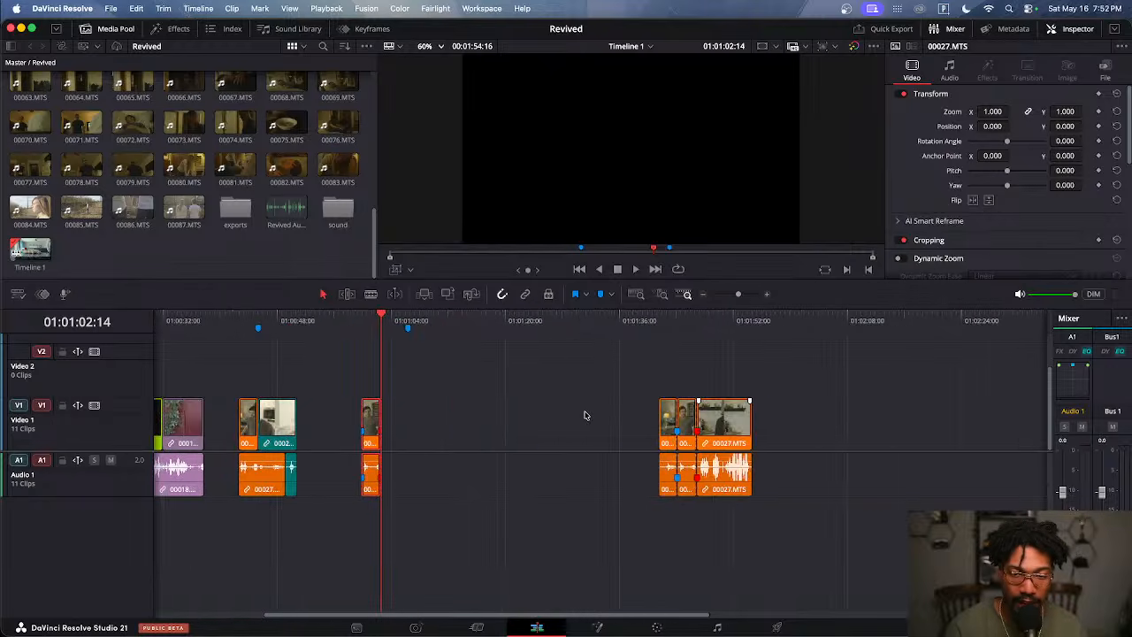
click(658, 328)
scroll(672, 400, down, 3)
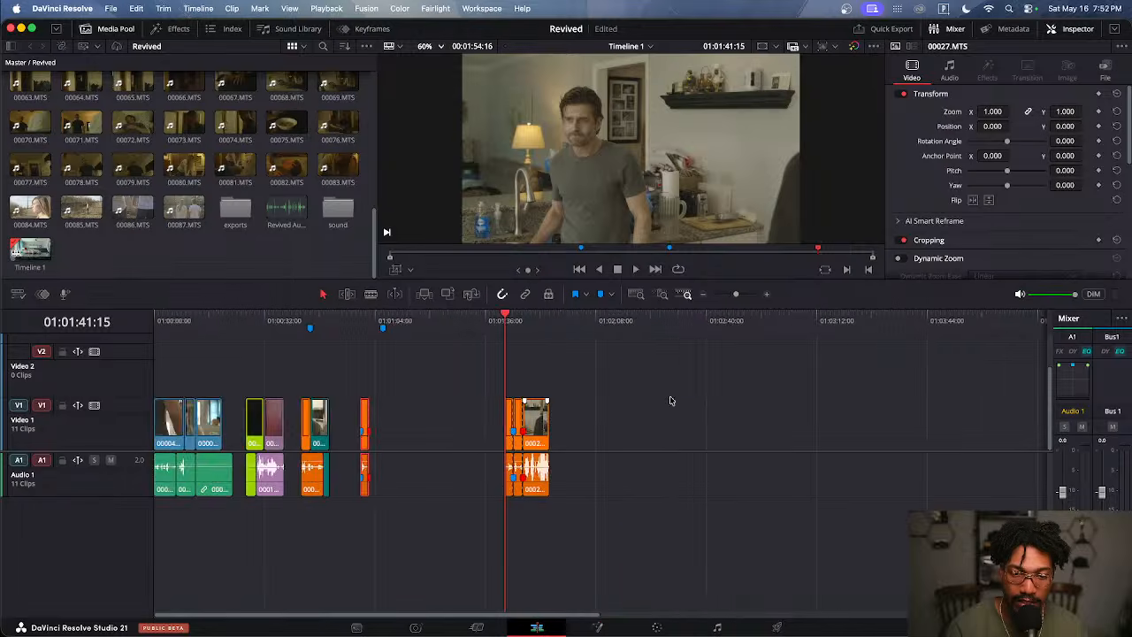
scroll(672, 399, up, 9)
scroll(661, 404, right, 6)
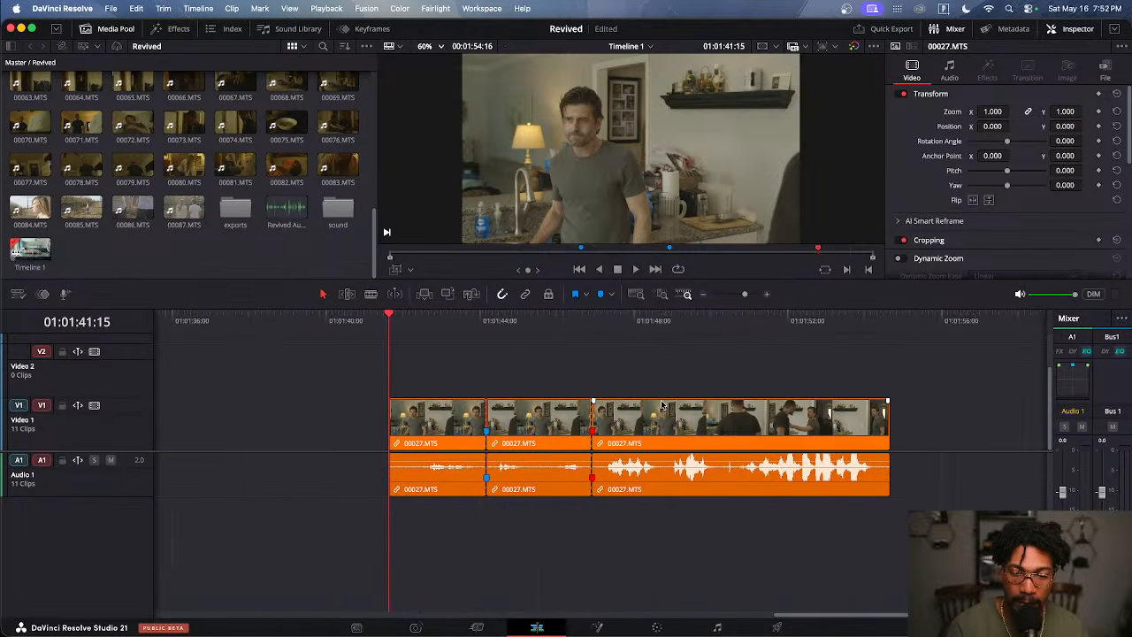
click(522, 416)
key(BackSpace)
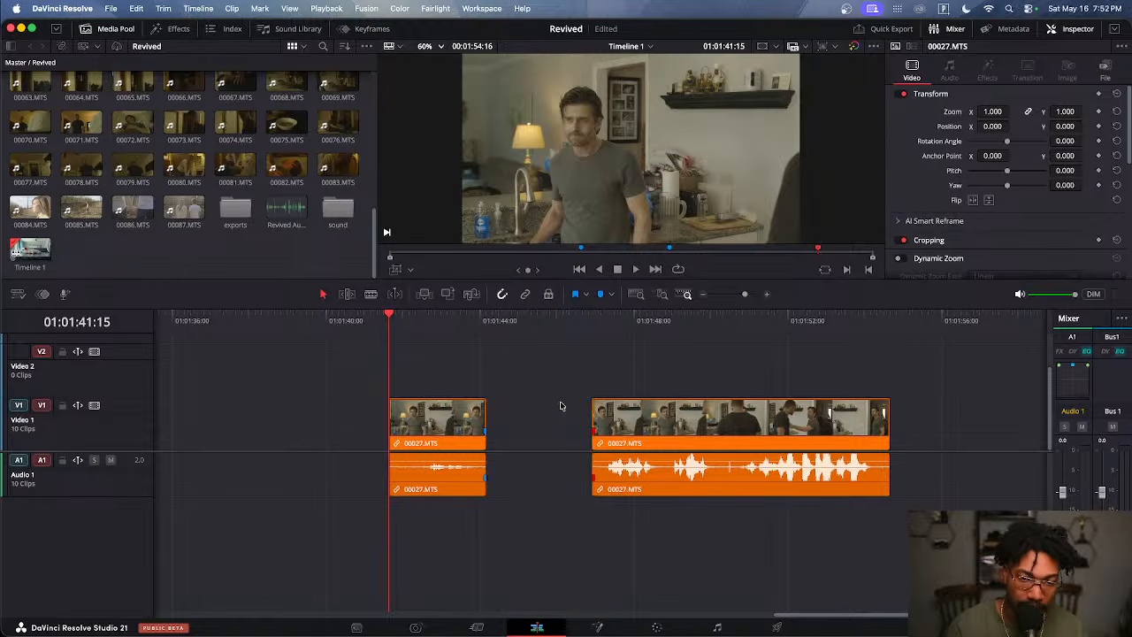
Try closing the gap by moving the last section of 00027.MTS against the first, and undo back to the undeleted middle section
drag(556, 366, 616, 509)
drag(594, 425, 489, 432)
key(super+z)
key(super+z)
key(super+z)
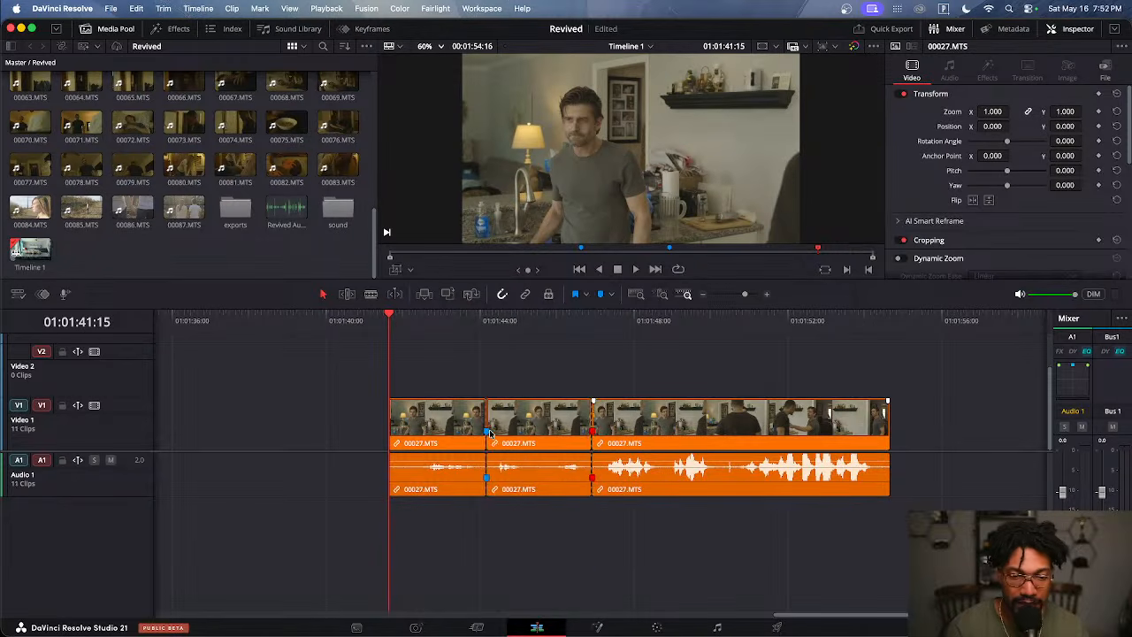
Undo pasting the copied section at 01:00:59:20 and both splits of 00027.MTS
key(super+minus)
key(super+minus)
key(super+minus)
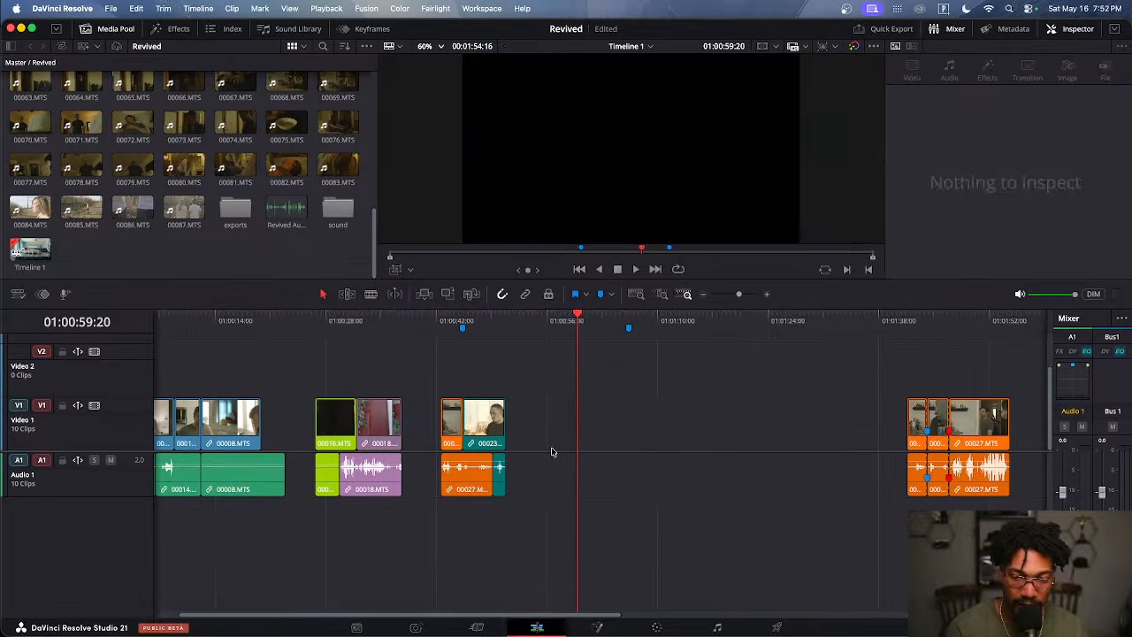
key(super+z)
key(super+z)
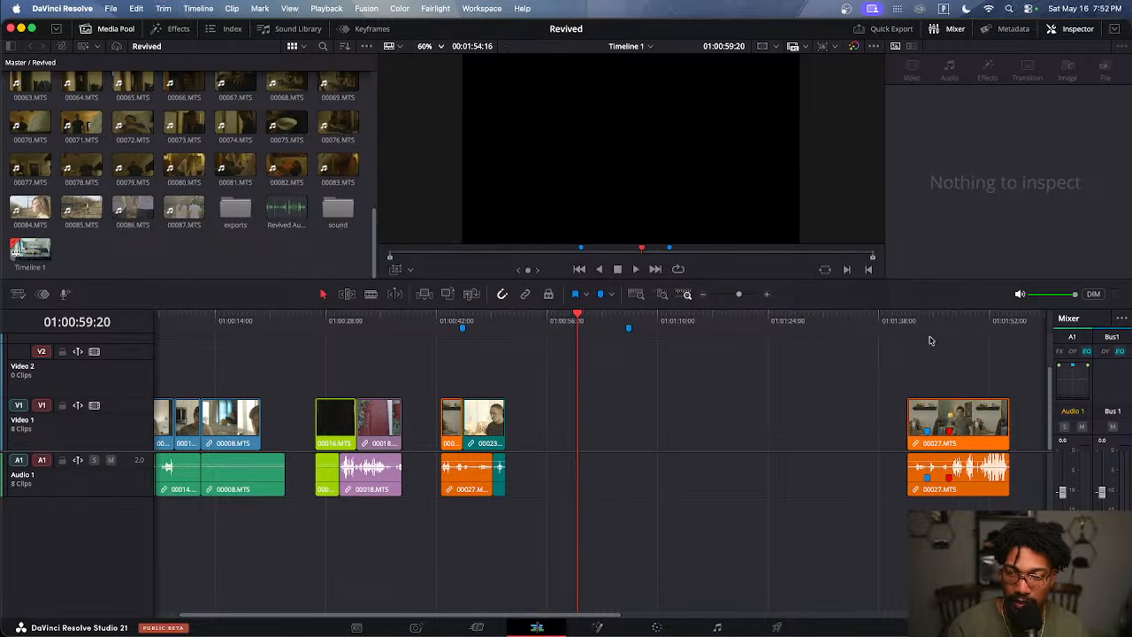
Split 00027.MTS at the first marker (01:01:44:04) and at several further points, including 01:01:49:08
click(929, 331)
key(super+equal)
key(super+equal)
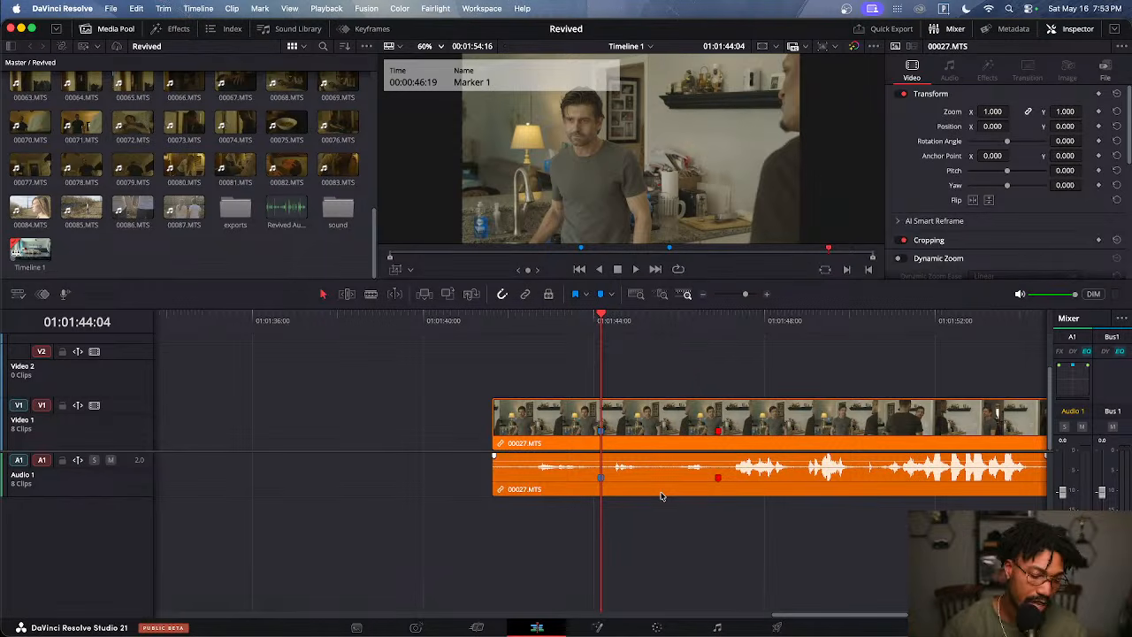
scroll(664, 496, down, 5)
scroll(668, 500, up, 3)
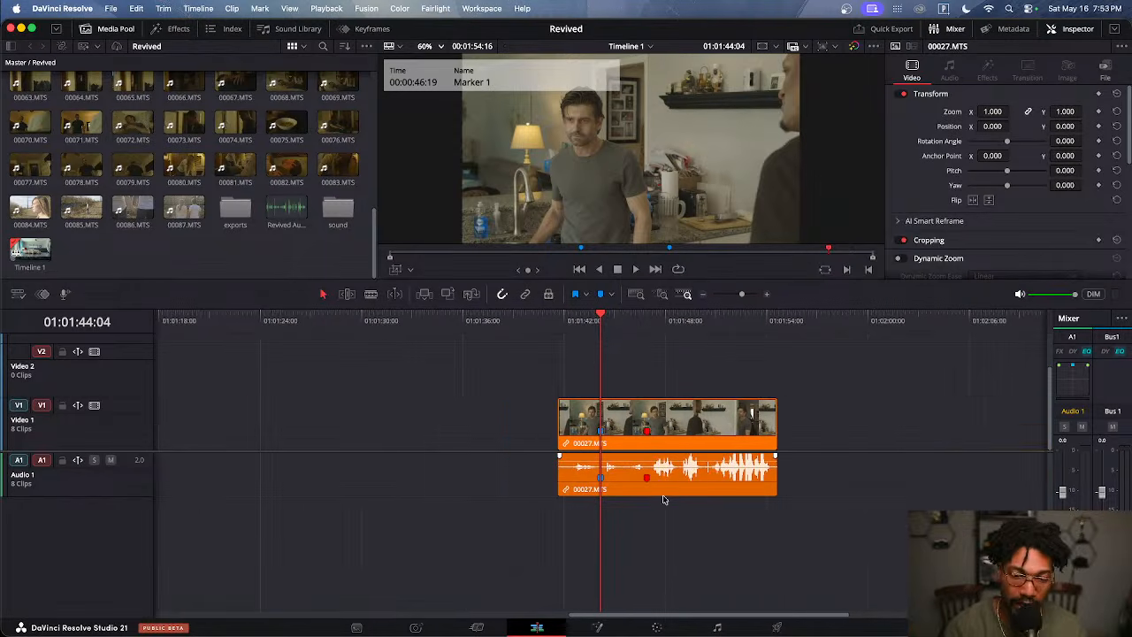
key(super+b)
key(super+b)
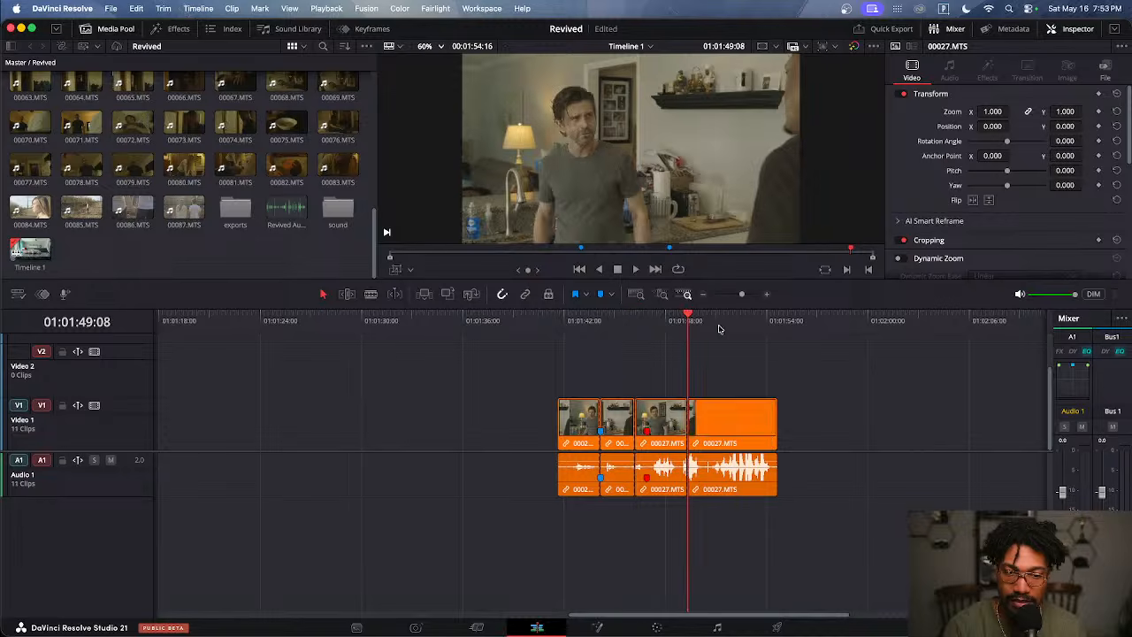
key(super+b)
key(super+b)
key(shift+Up)
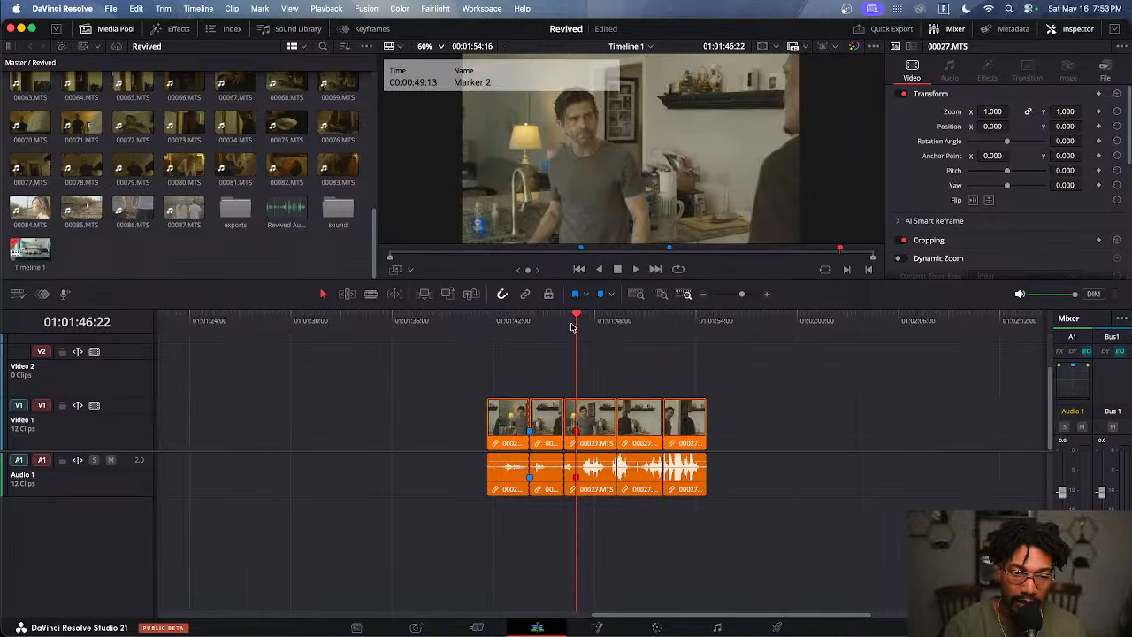
Split the first section of 00027.MTS at 01:01:42:21, and move the new short piece ahead of the clip's start
click(510, 323)
key(super+b)
scroll(559, 458, up, 5)
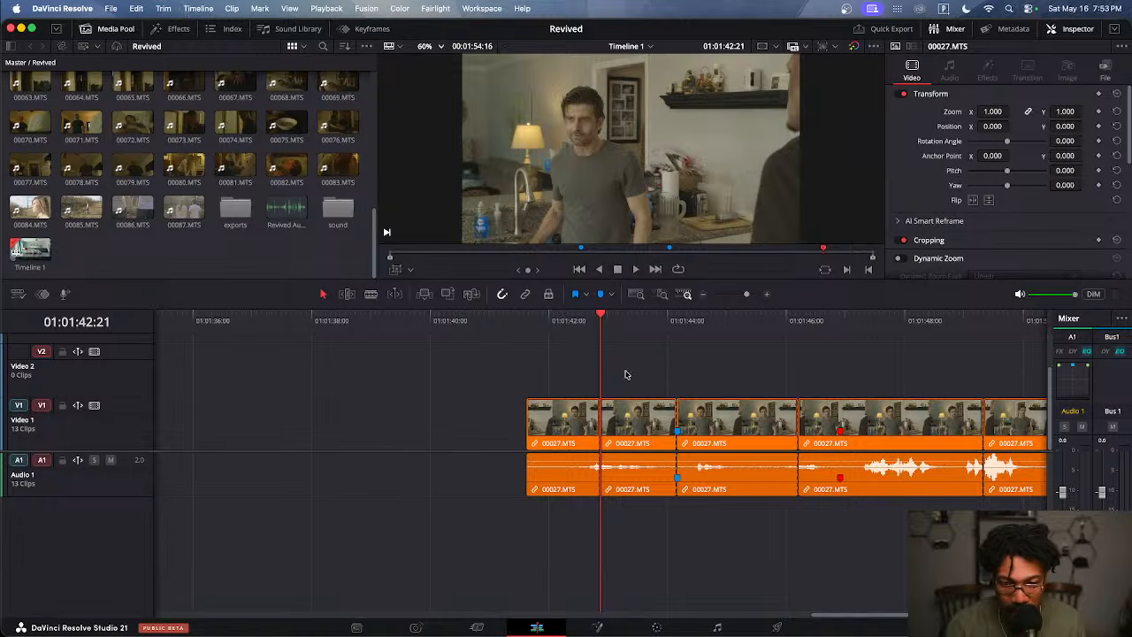
click(643, 423)
drag(643, 429, 514, 416)
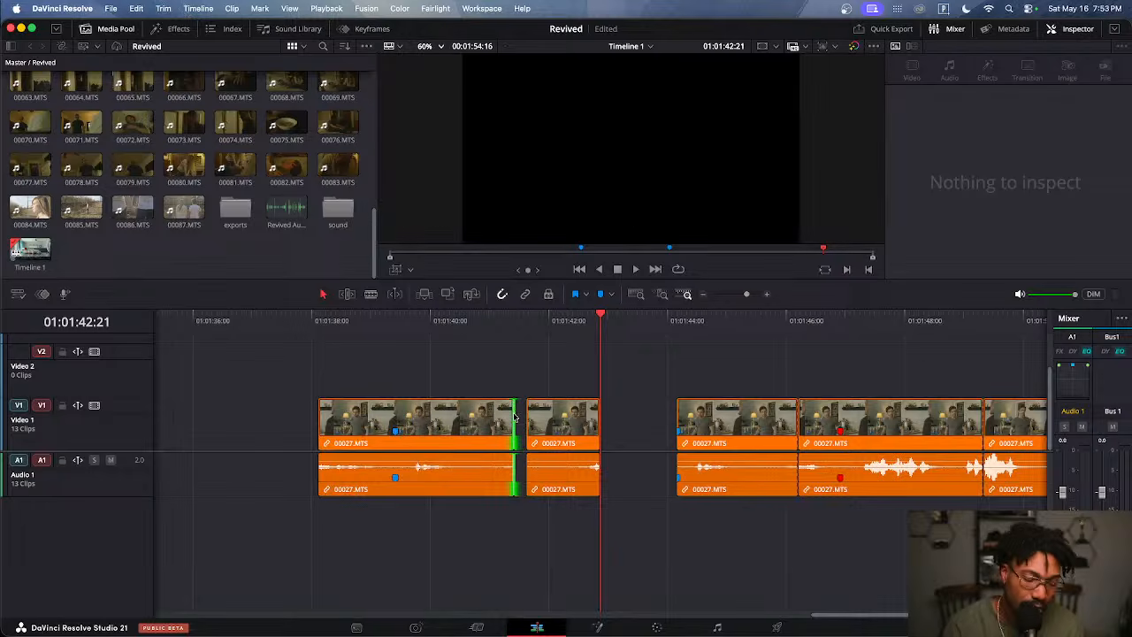
Undo moving the short piece and all the splits so 00027.MTS is one clip again
key(super+z)
key(super+z)
key(super+z)
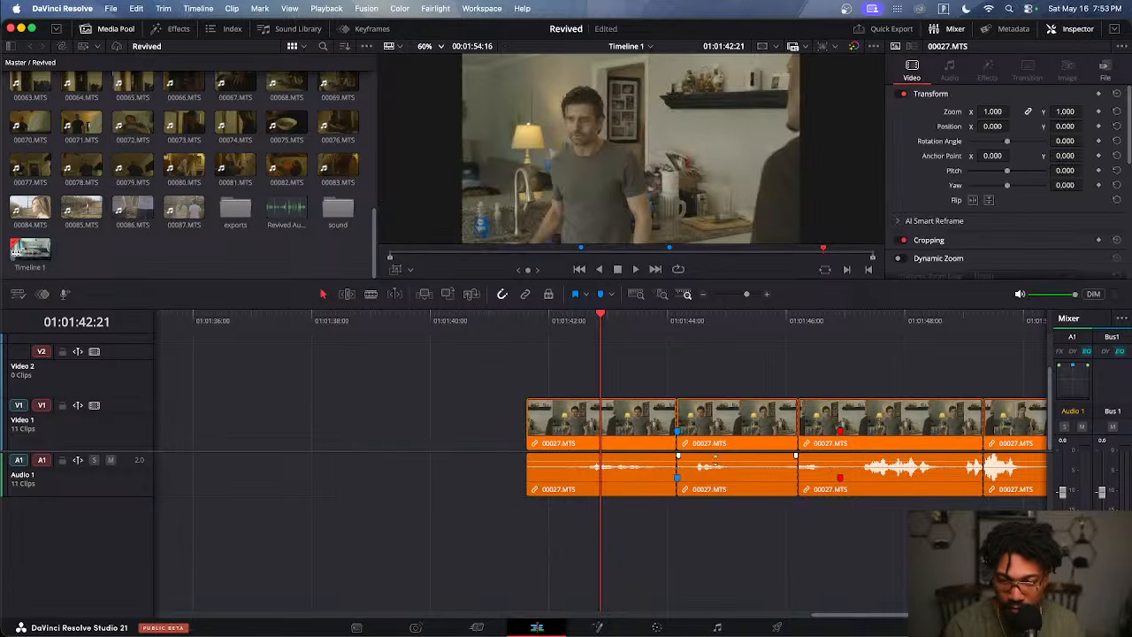
key(super+minus)
key(super+z)
key(super+z)
key(super+z)
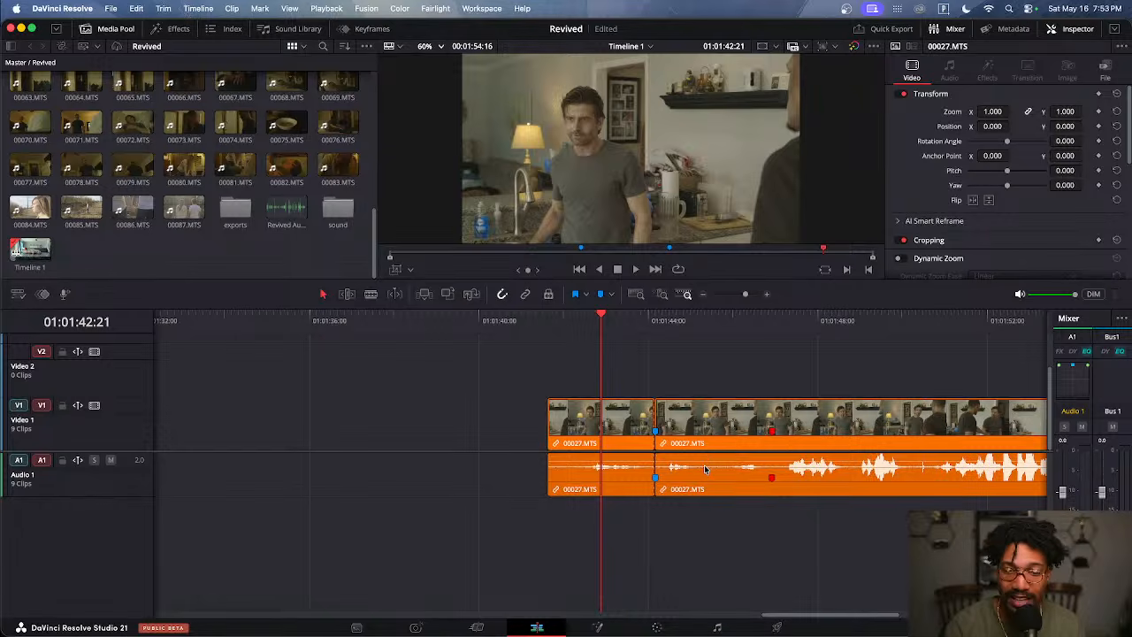
key(super+minus)
key(super+equal)
Mark an in point at the first marker (01:01:44:04) and an out point one frame before the red marker (01:01:46:21)
drag(611, 323, 643, 322)
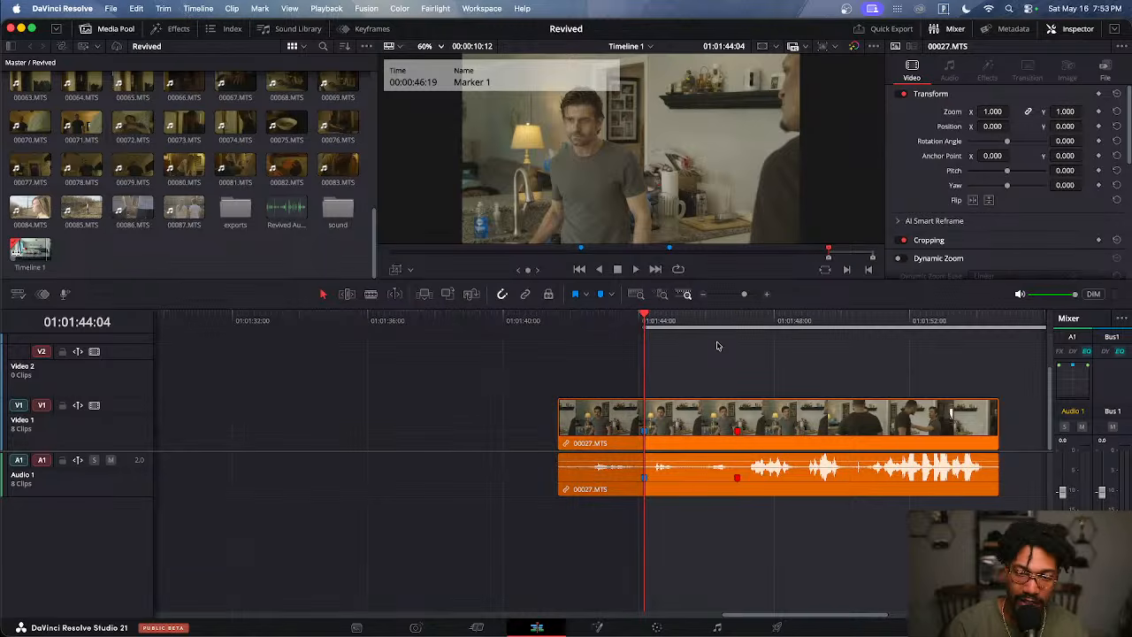
drag(727, 323, 737, 323)
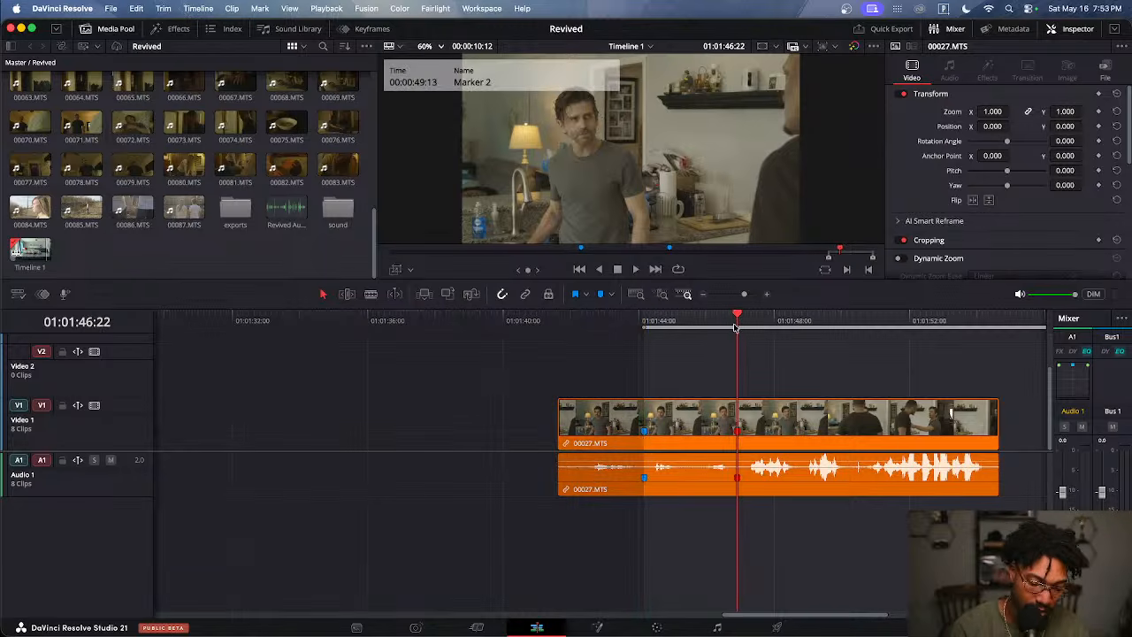
key(Left)
key(o)
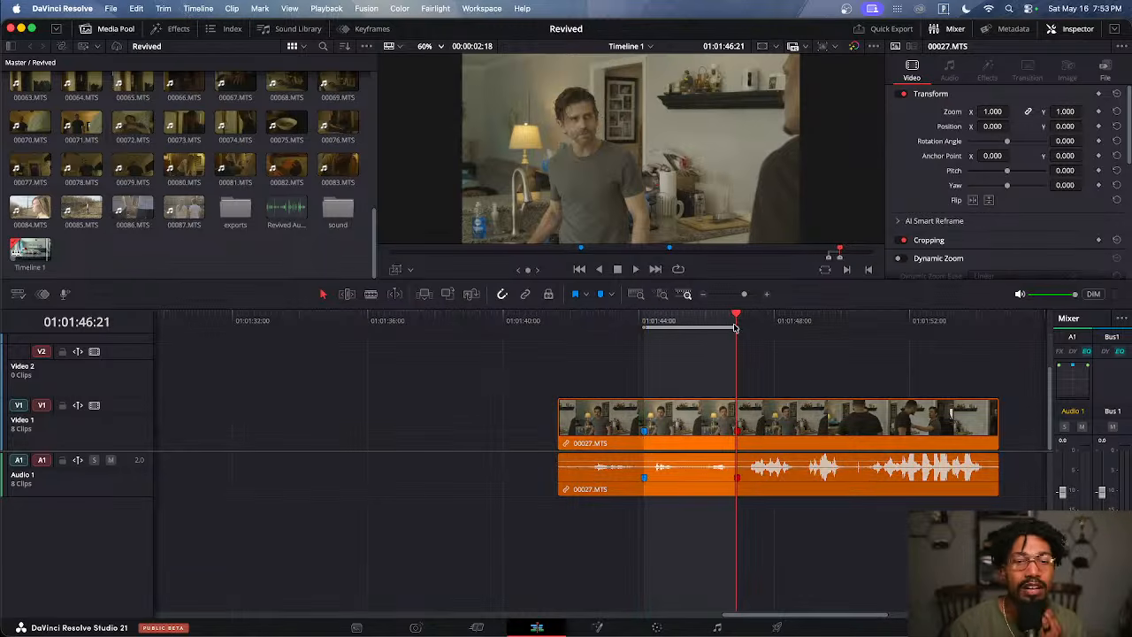
Copy the marked range of 00027.MTS and paste it into the empty area at 01:01:13:21
key(super+minus)
key(super+minus)
key(super+minus)
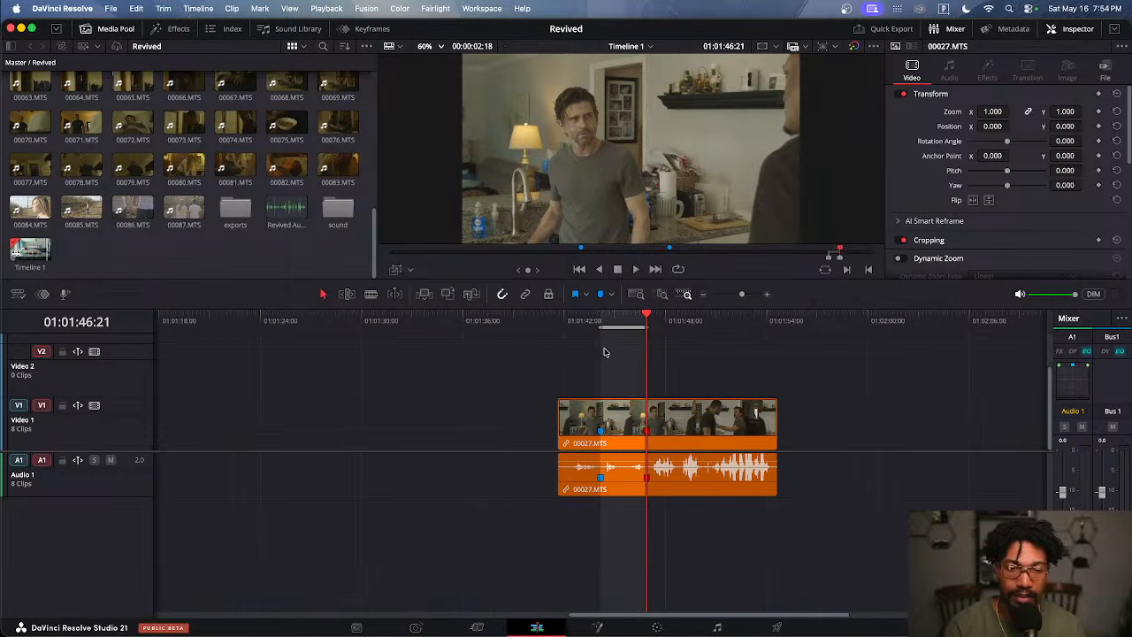
click(387, 323)
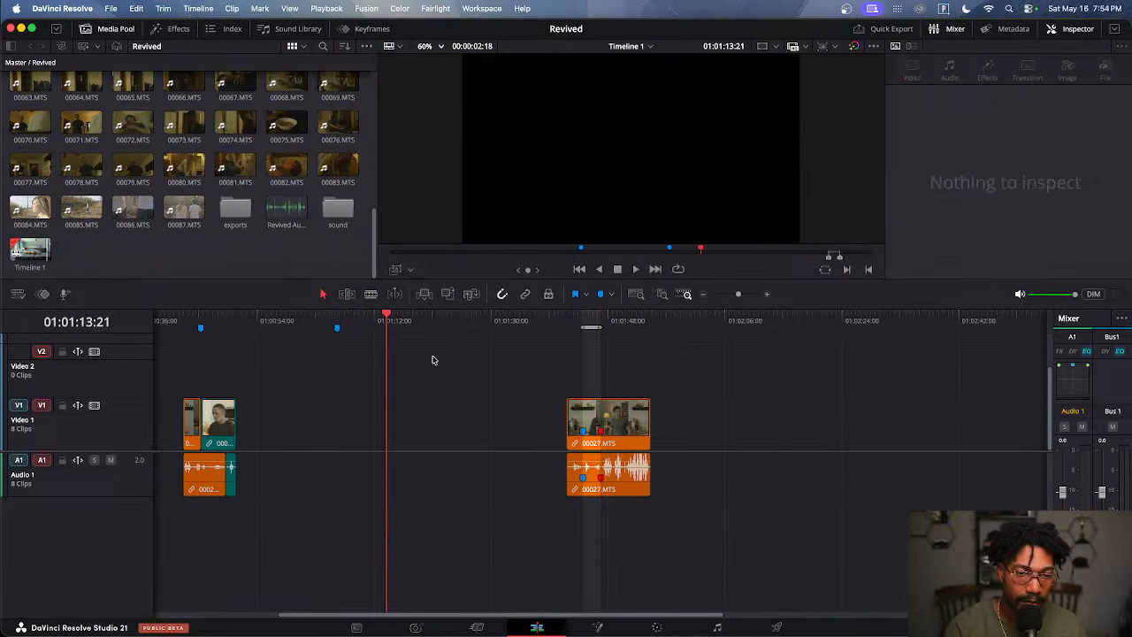
key(F10)
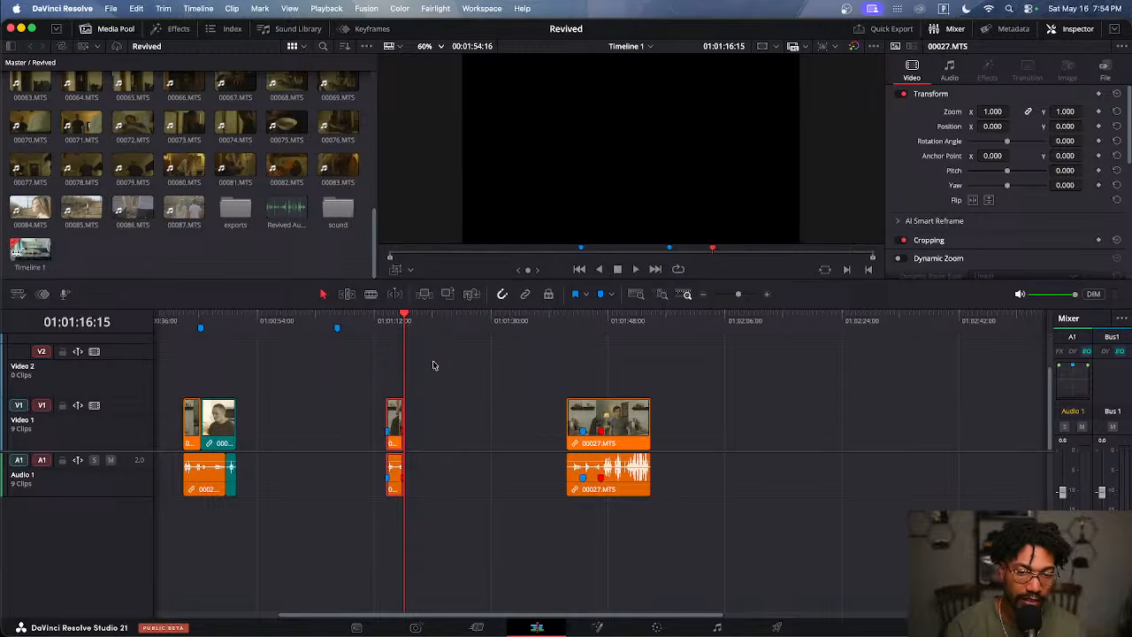
scroll(433, 364, left, 5)
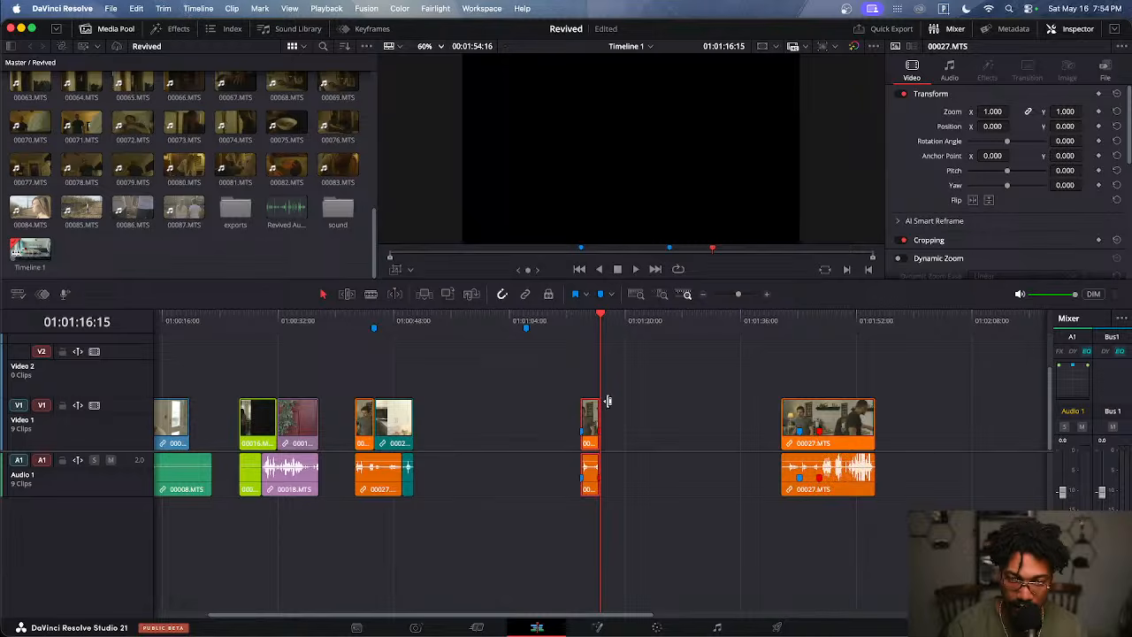
Check the pasted section's first frame at 01:01:13:21 and save the project
key(super+equal)
key(super+equal)
key(super+equal)
key(super+equal)
key(super+equal)
click(495, 324)
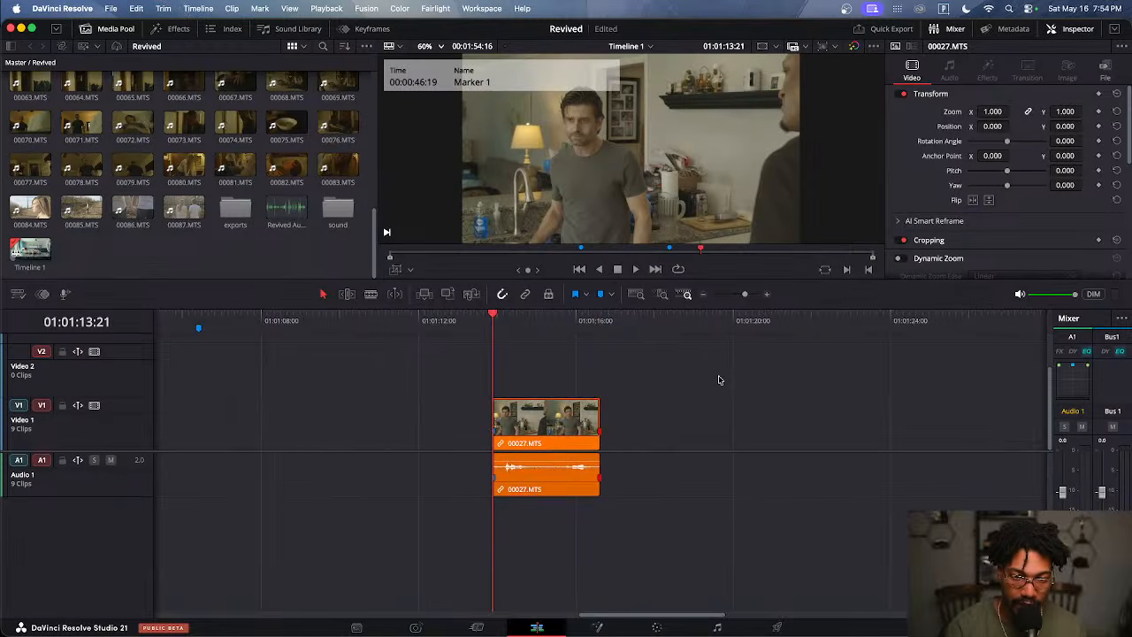
key(super+minus)
key(super+minus)
key(super+minus)
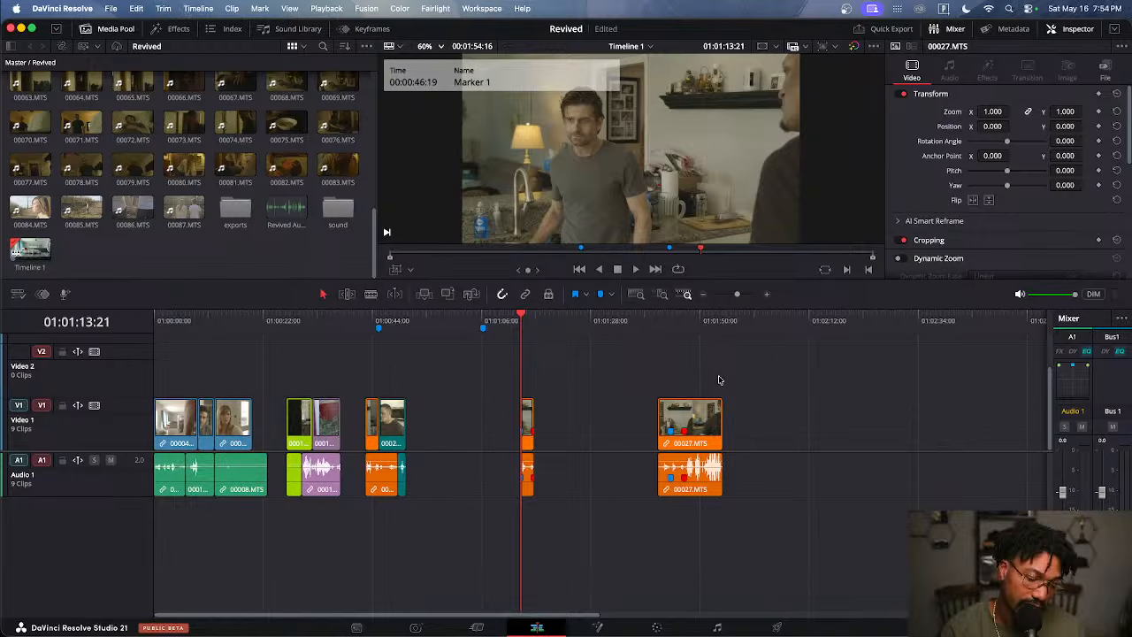
key(super+s)
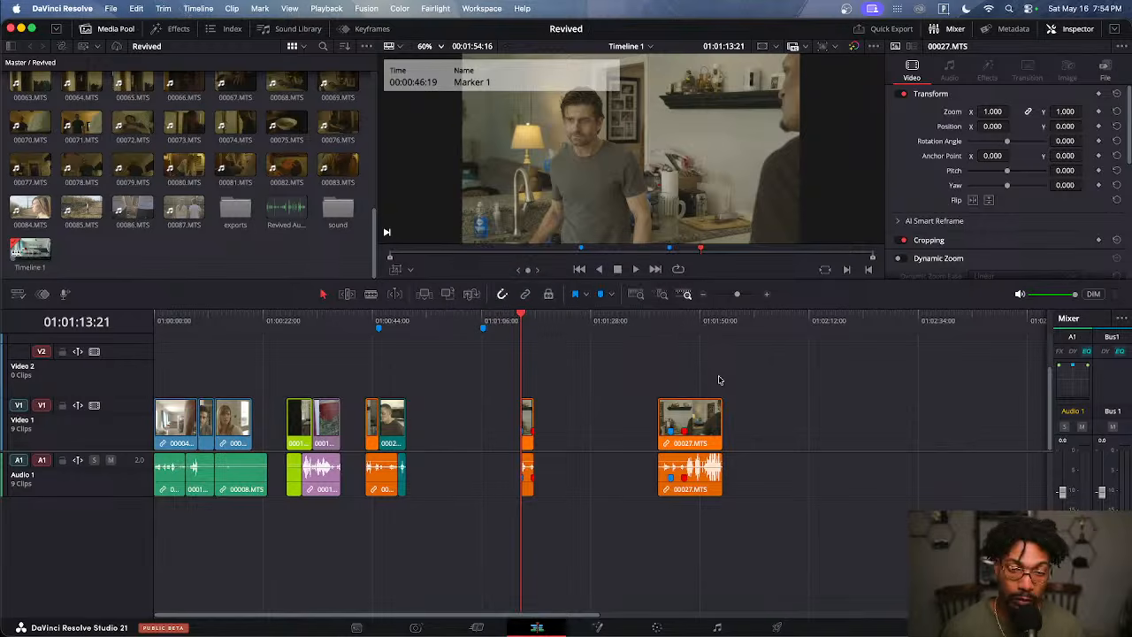
Delete the pasted section of 00027.MTS at 01:01:13:21, including its audio
drag(561, 374, 517, 506)
key(Delete)
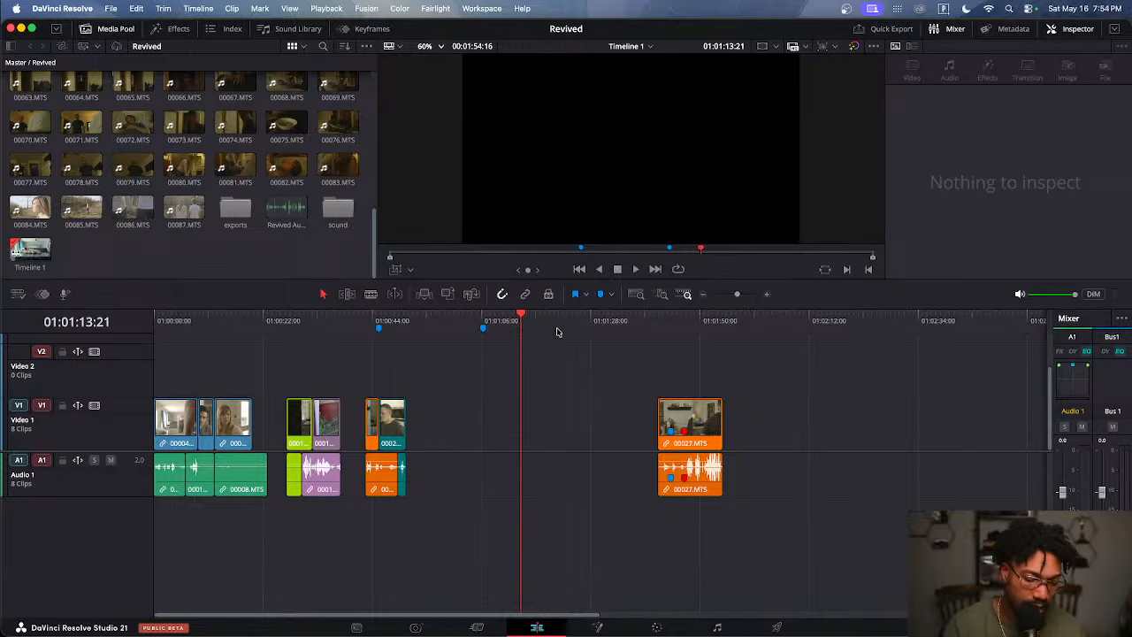
Mark an in point at 01:01:13:21 and an out point at 01:01:25:02 over the empty area, and clear both
key(i)
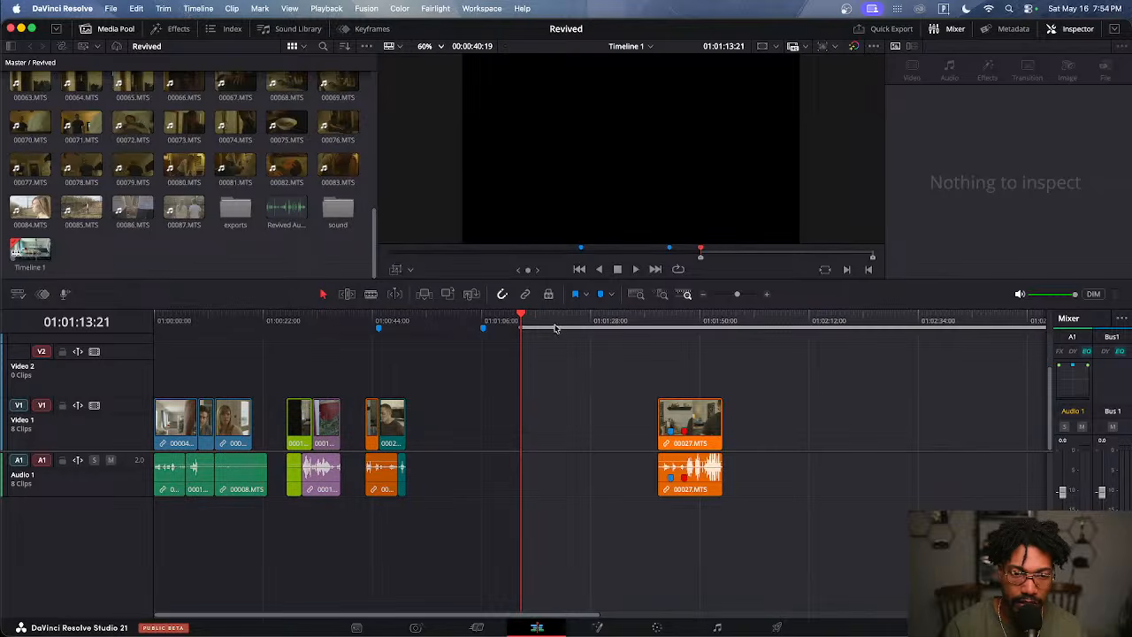
drag(549, 323, 575, 320)
key(o)
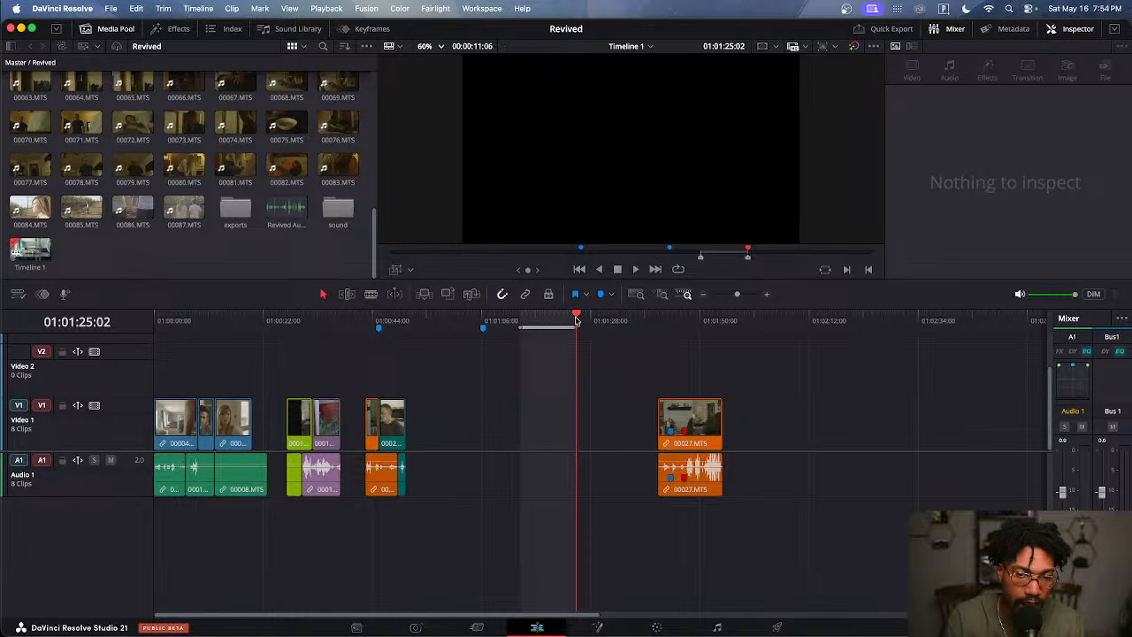
key(alt+x)
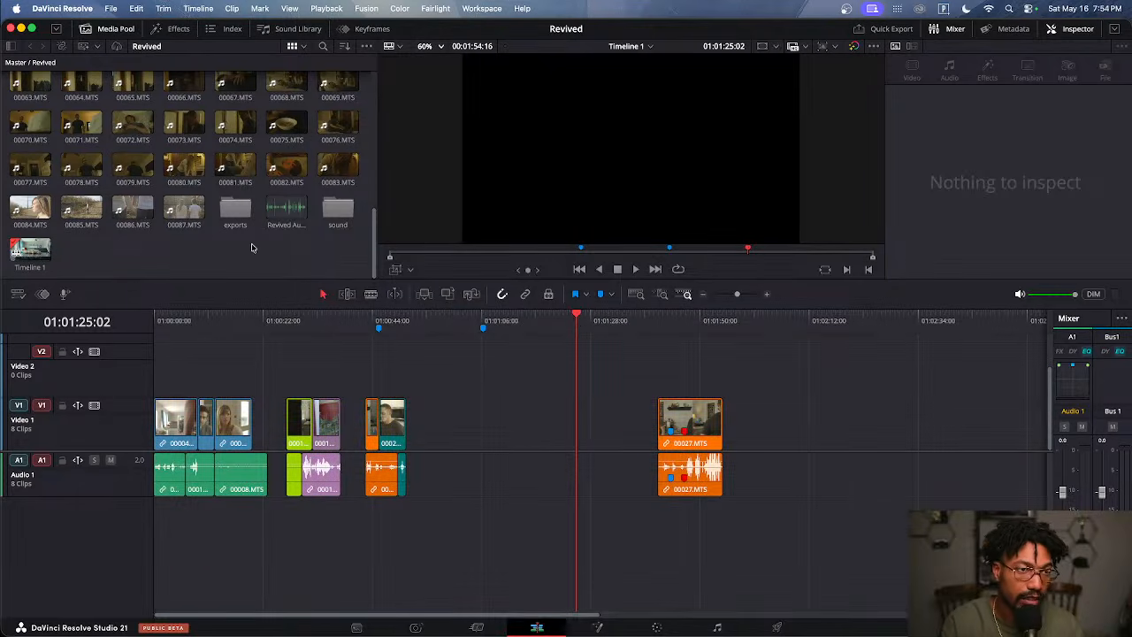
Open Keyboard Customization and look up the command assigned to the Q key in the custom layout
click(85, 11)
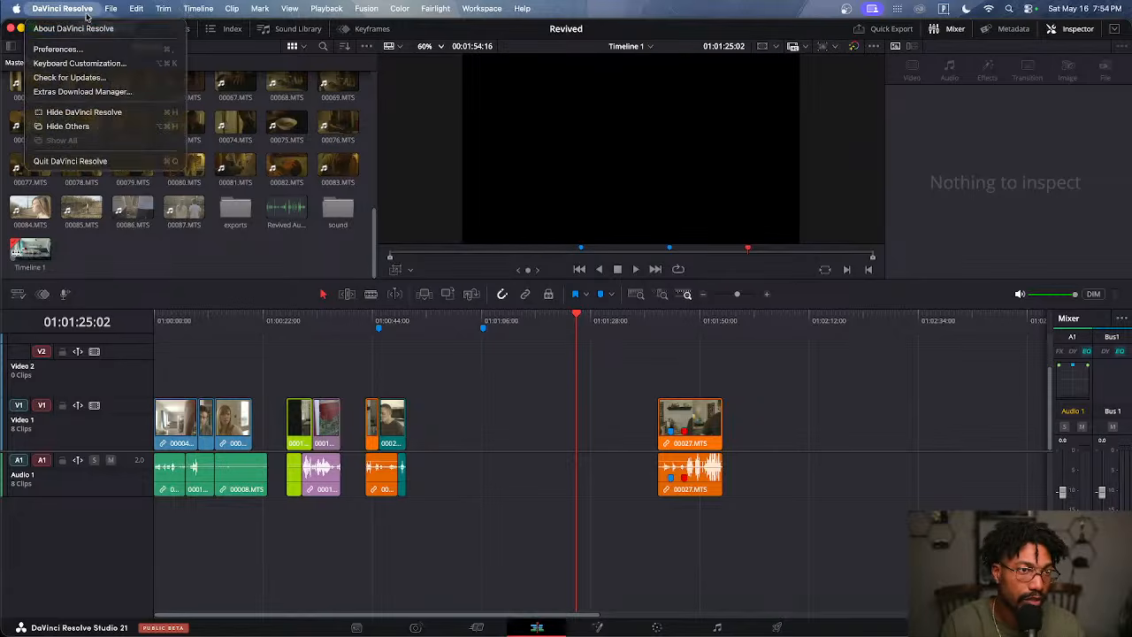
click(79, 64)
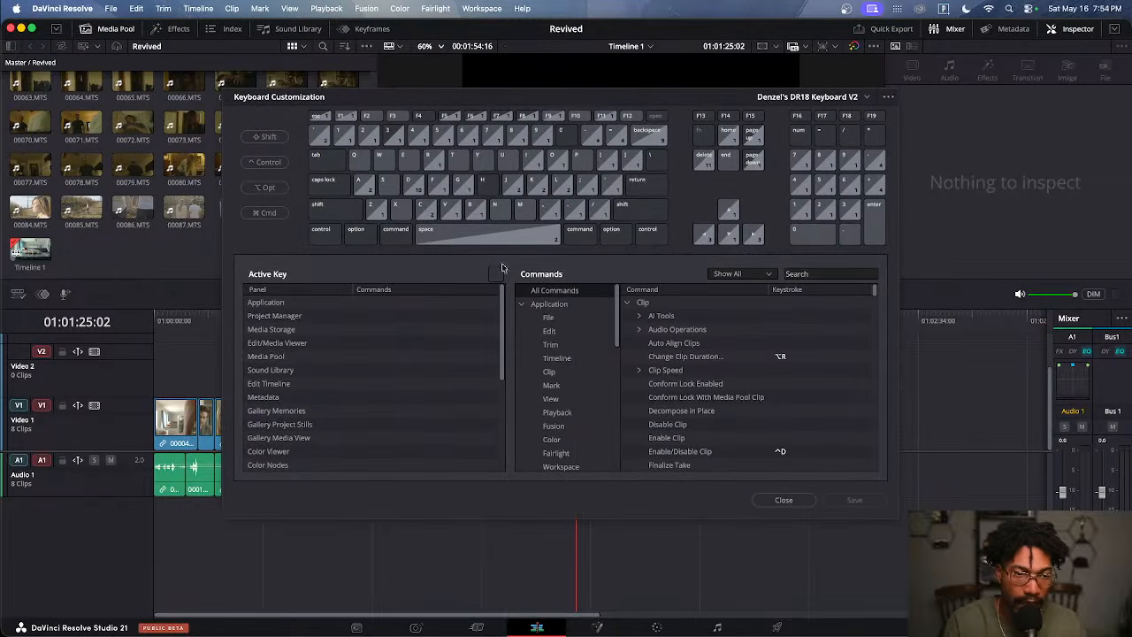
click(363, 162)
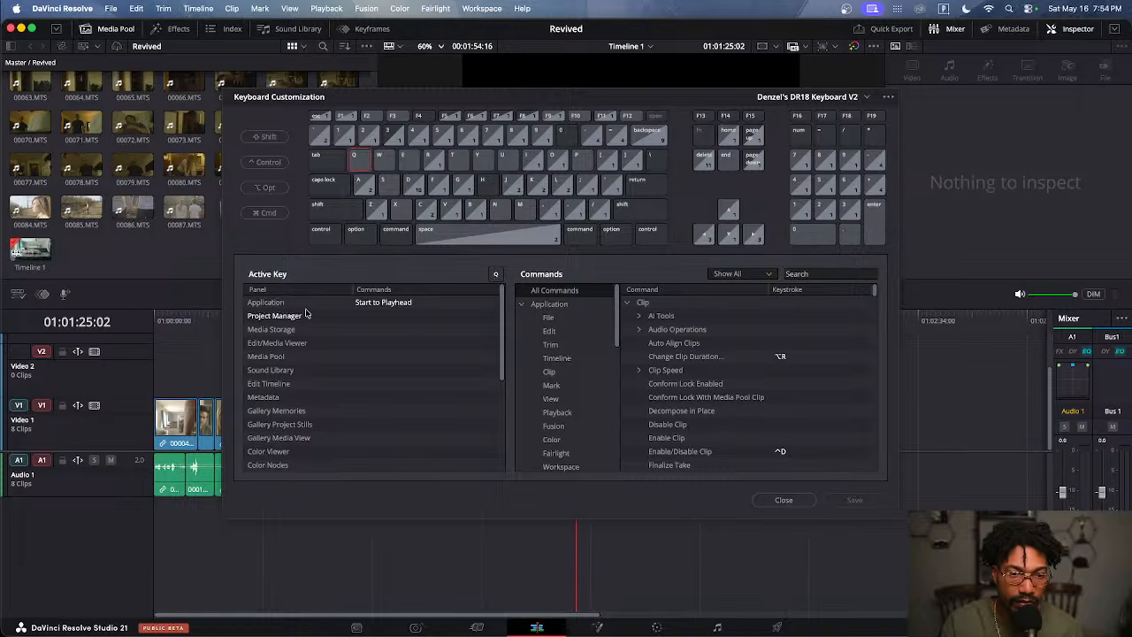
click(399, 302)
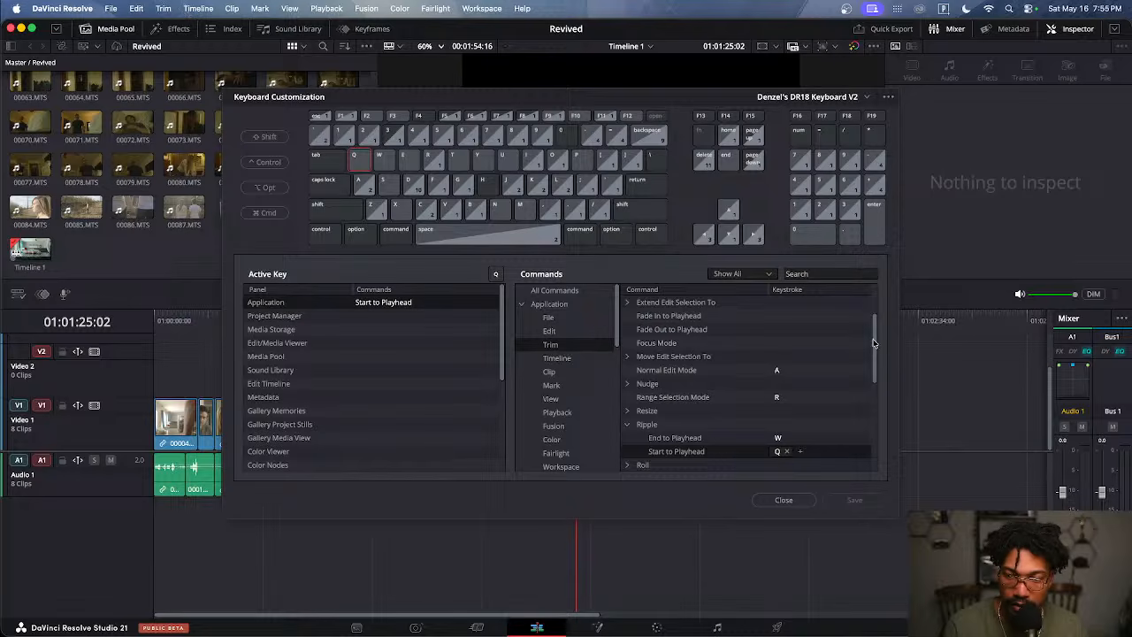
drag(875, 345, 877, 373)
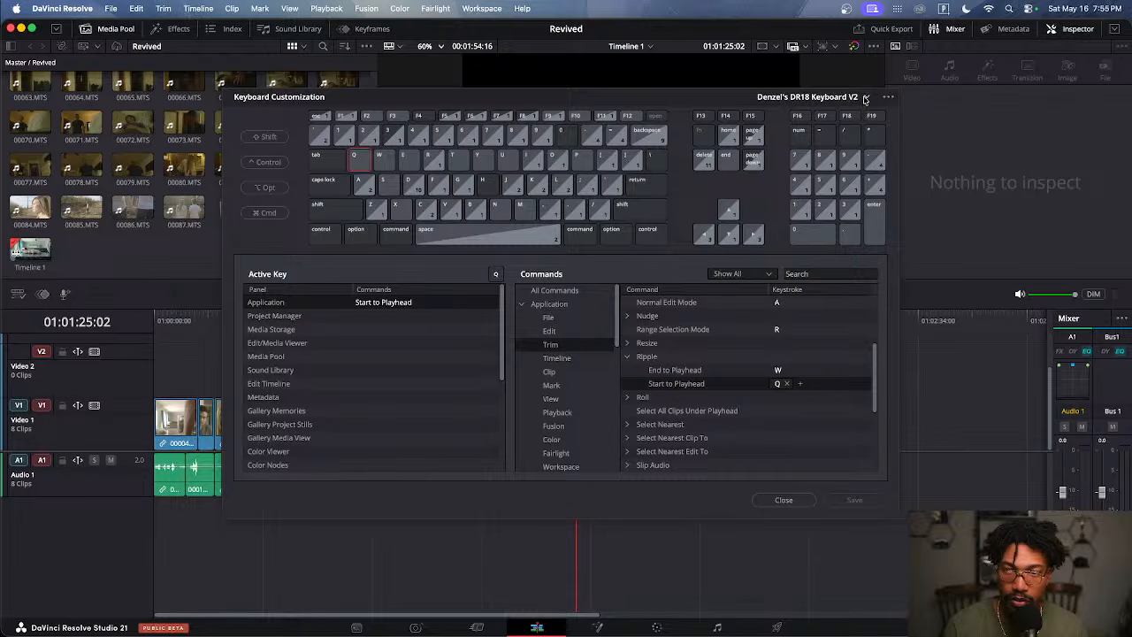
Switch the keyboard layout to the DaVinci Resolve preset and check the Ripple Start to Playhead command with Shift+Cmd+[
click(866, 98)
click(836, 113)
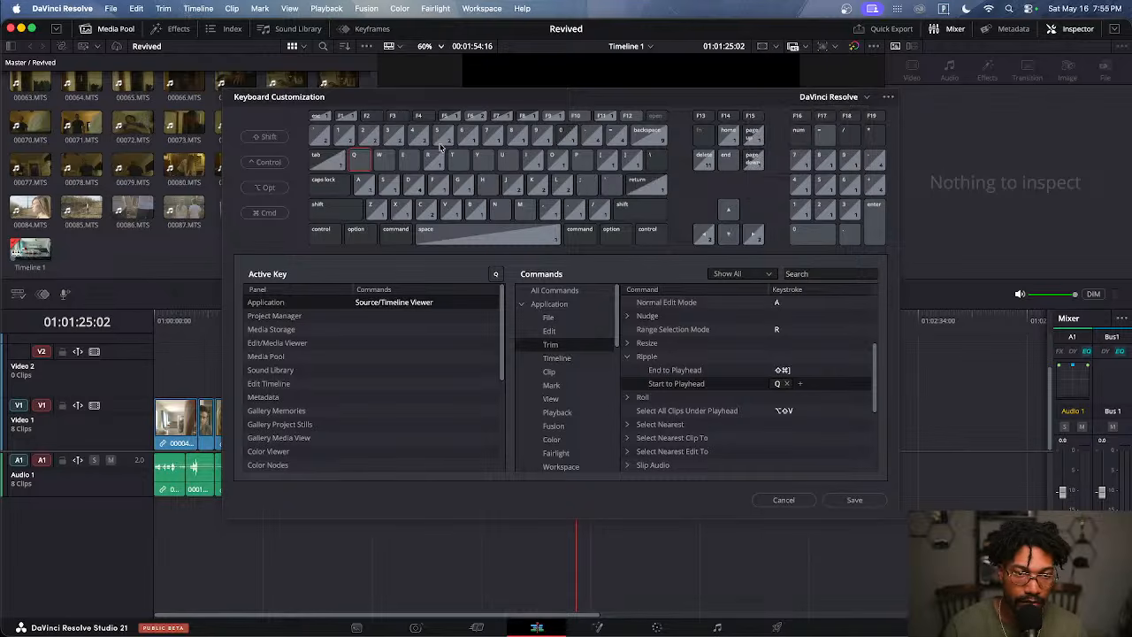
click(357, 165)
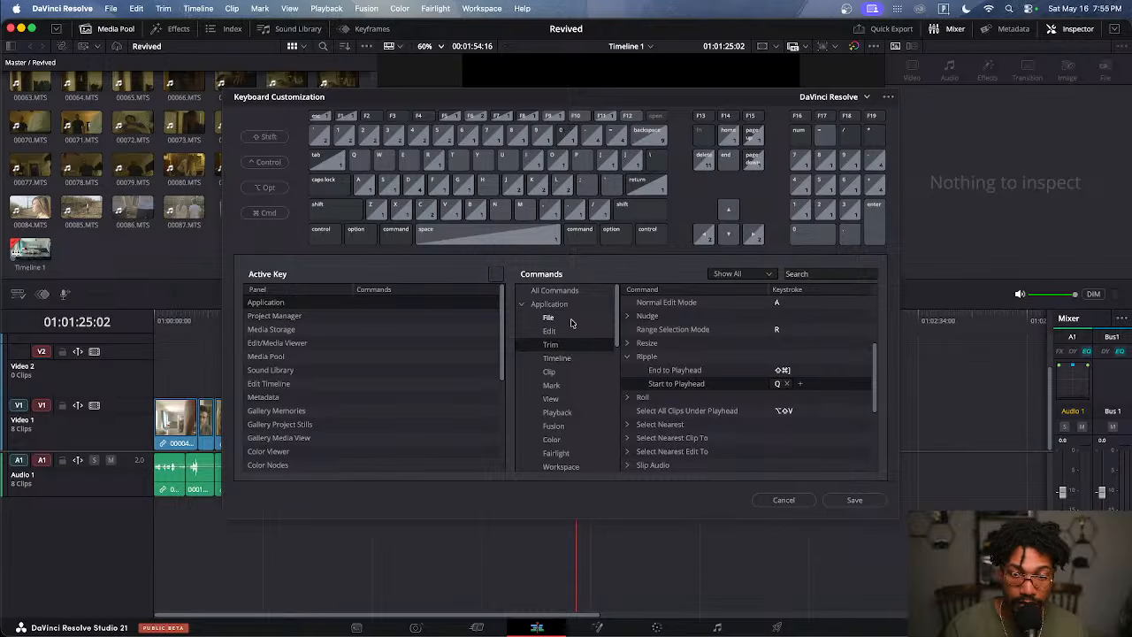
key(shift+super+bracketleft)
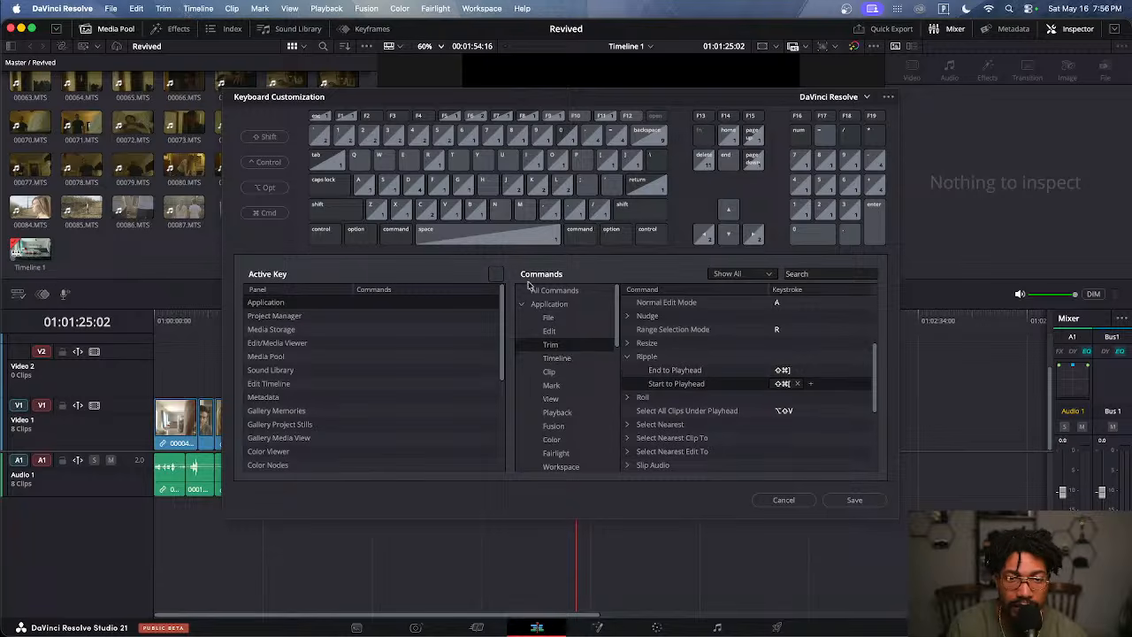
Look up the Razor command's keystroke among the Timeline commands, and leave Keyboard Customization without saving
click(550, 359)
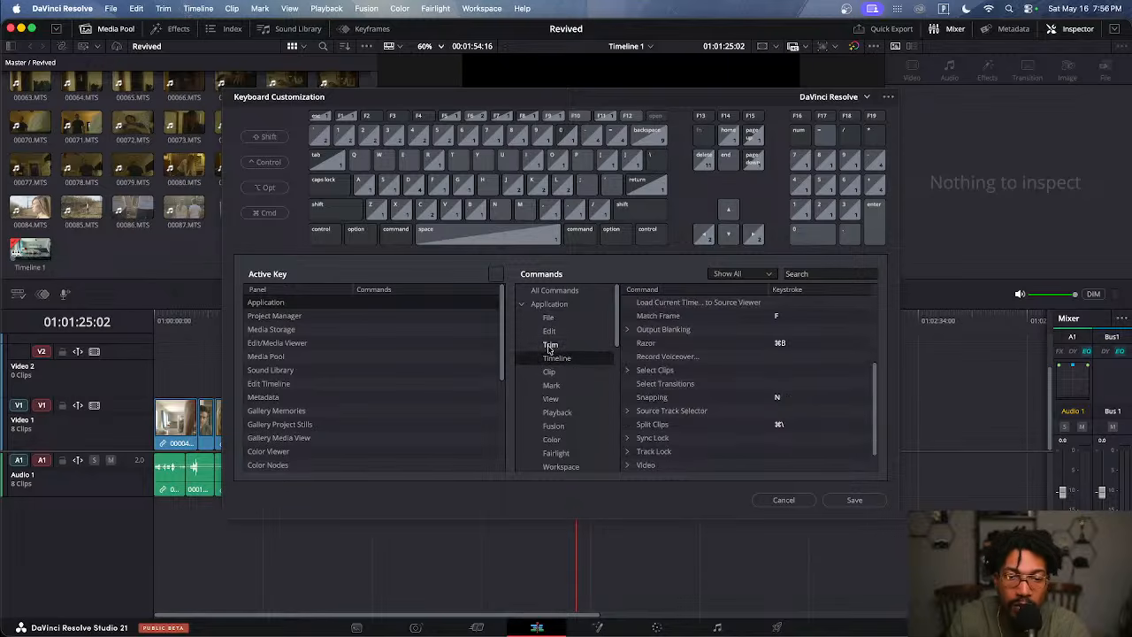
click(549, 346)
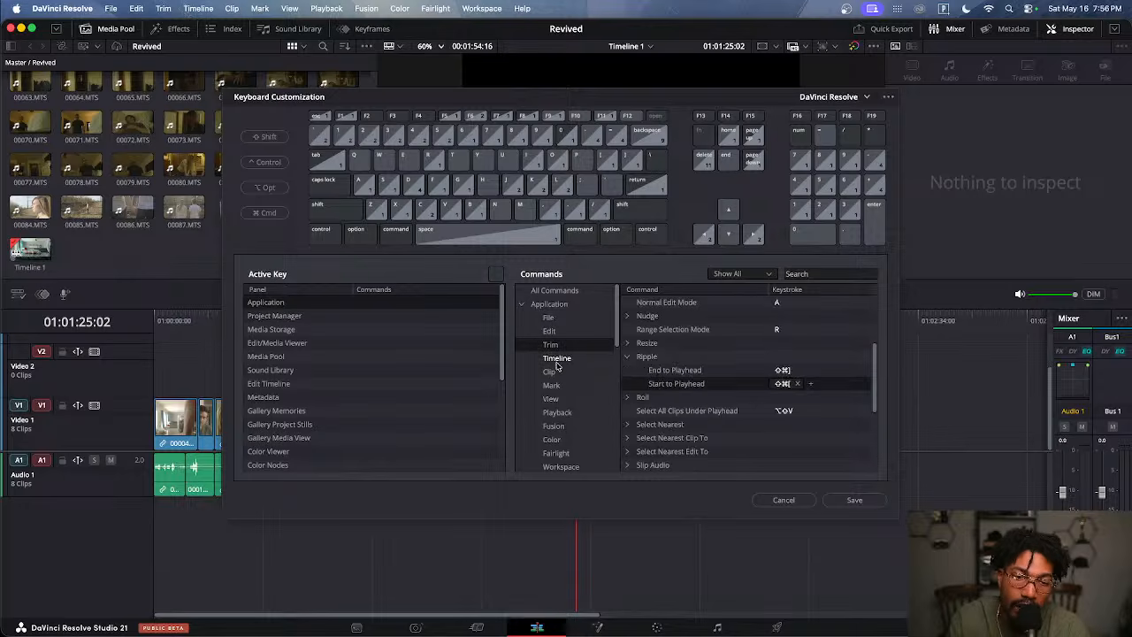
click(556, 359)
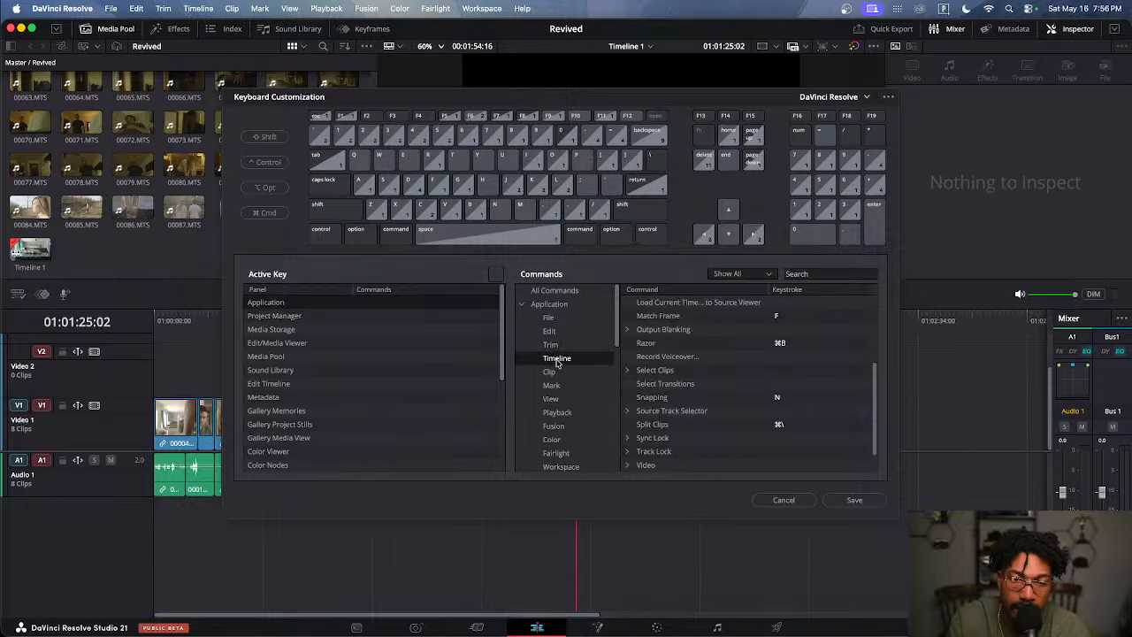
click(666, 344)
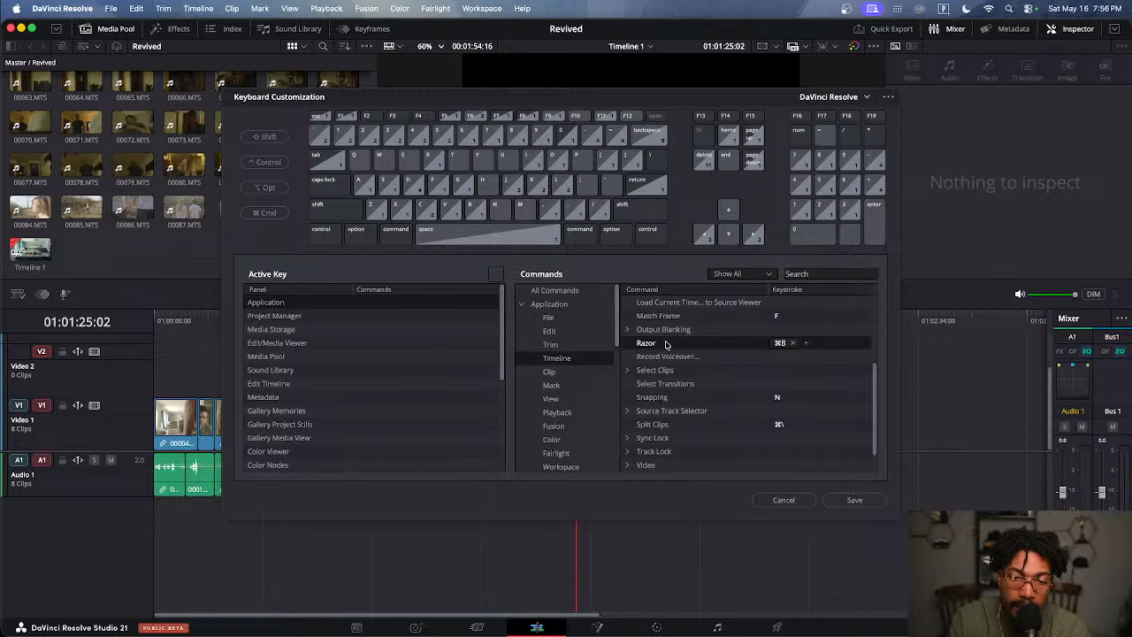
click(786, 502)
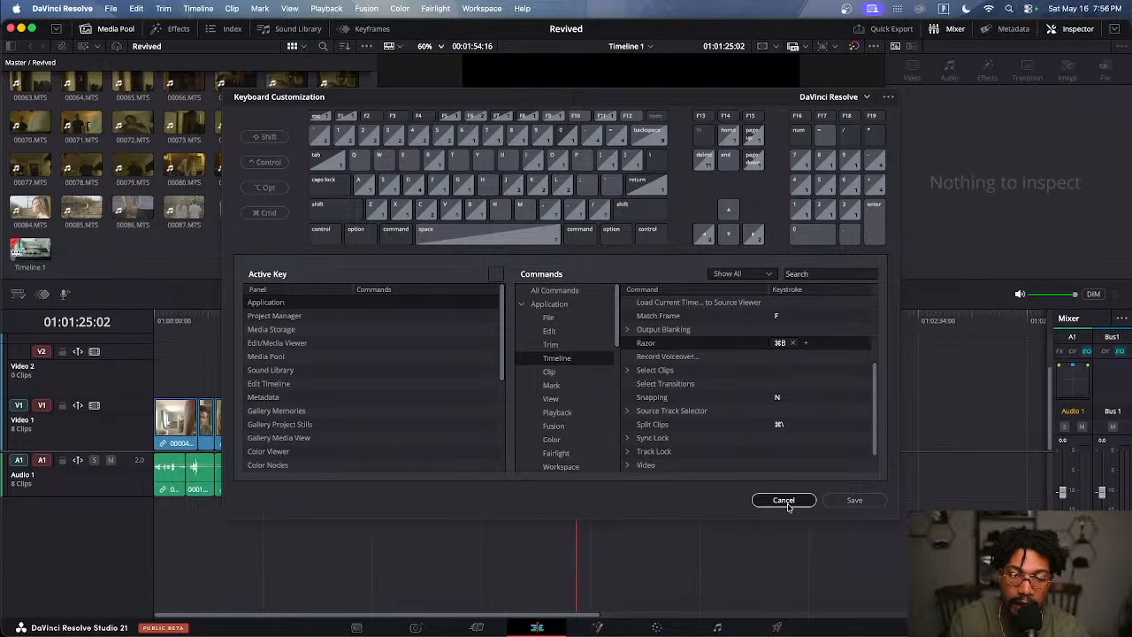
Split 00027.MTS at 01:01:48:12, inspect the cut up close, and undo the split
click(669, 368)
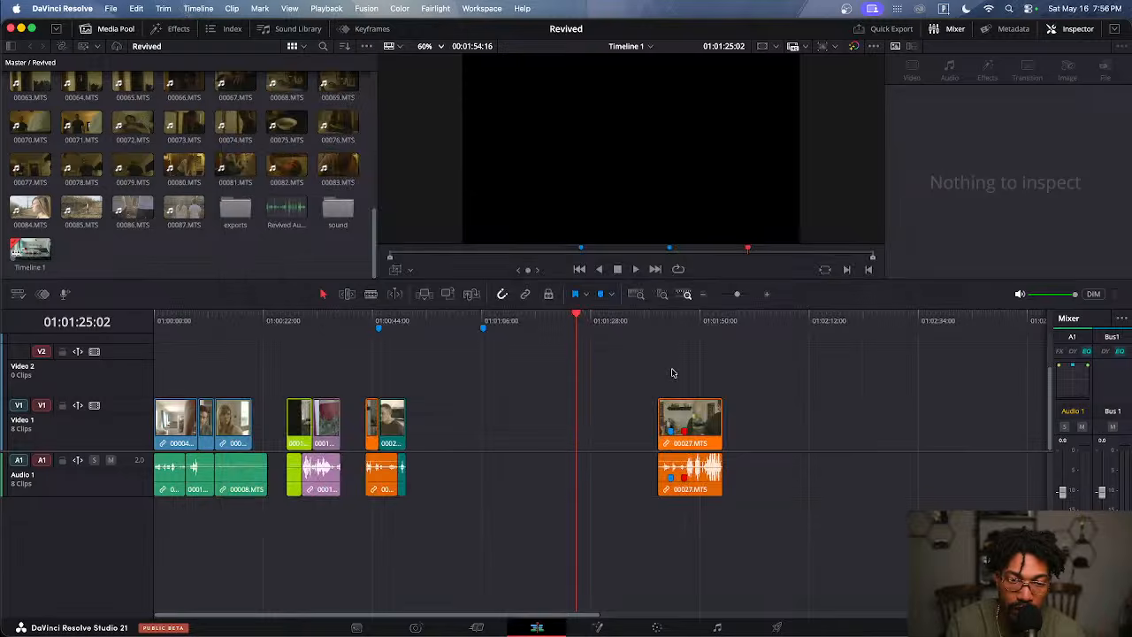
drag(676, 322, 694, 325)
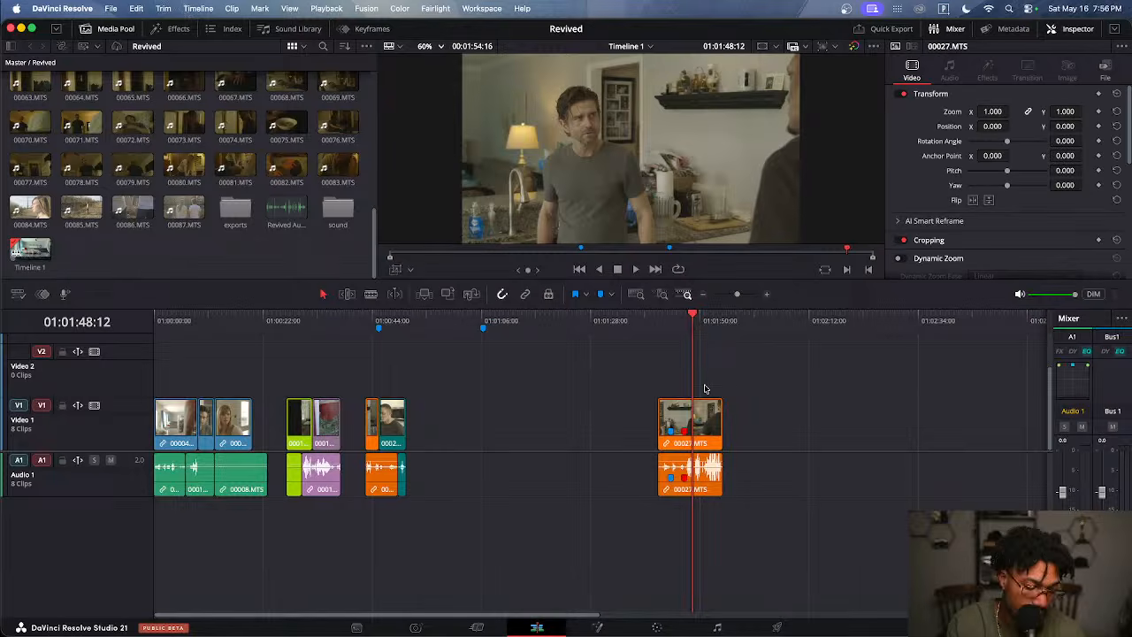
scroll(705, 386, up, 5)
scroll(704, 390, down, 4)
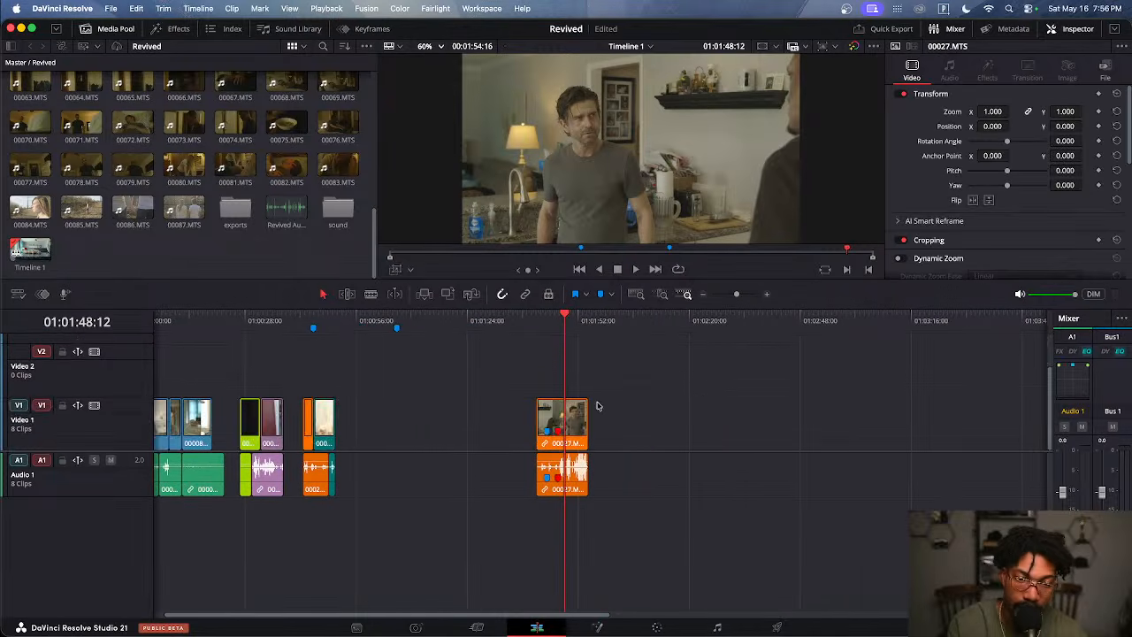
scroll(597, 406, up, 5)
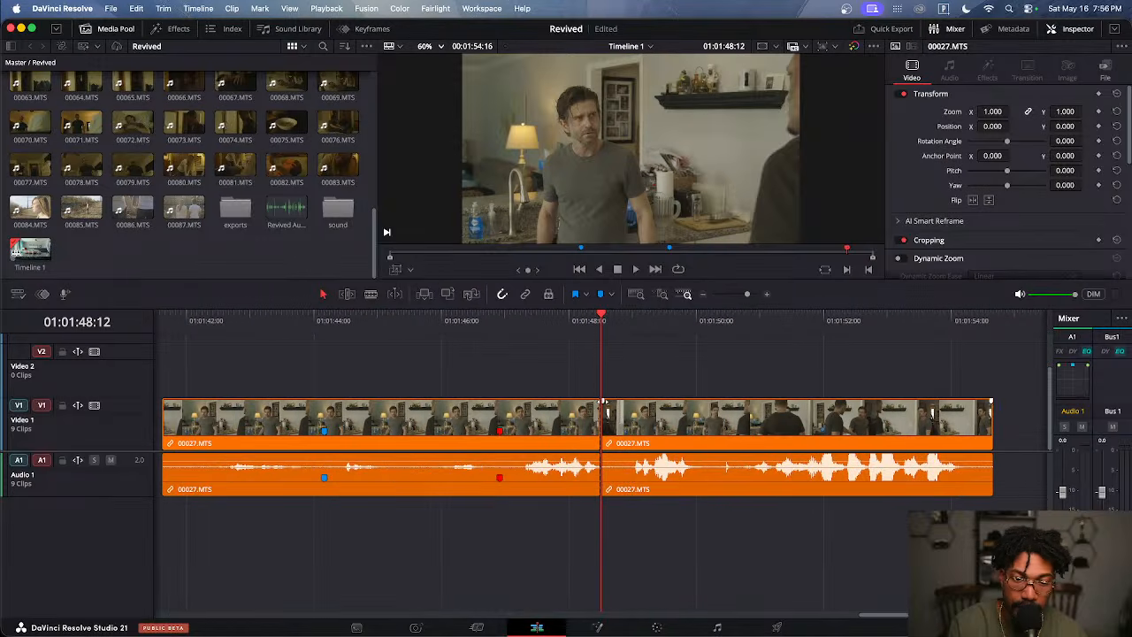
drag(605, 324, 621, 327)
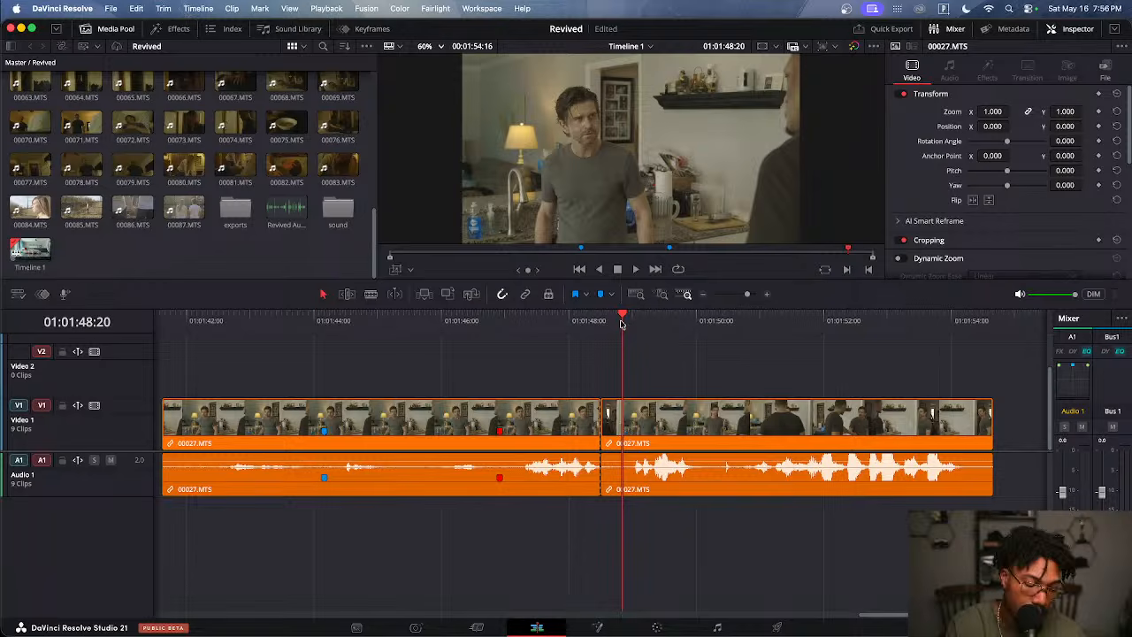
click(705, 320)
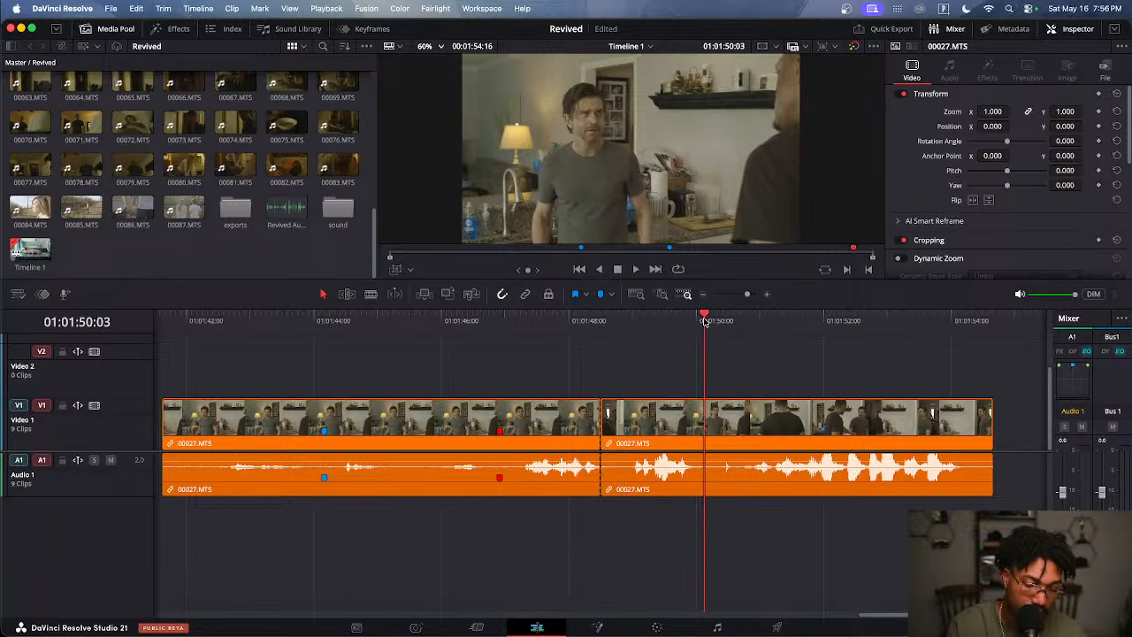
key(super+z)
Split 00027.MTS at 01:01:48:17 and 01:01:50:05 to isolate a short middle piece, and undo both splits
drag(651, 324, 613, 331)
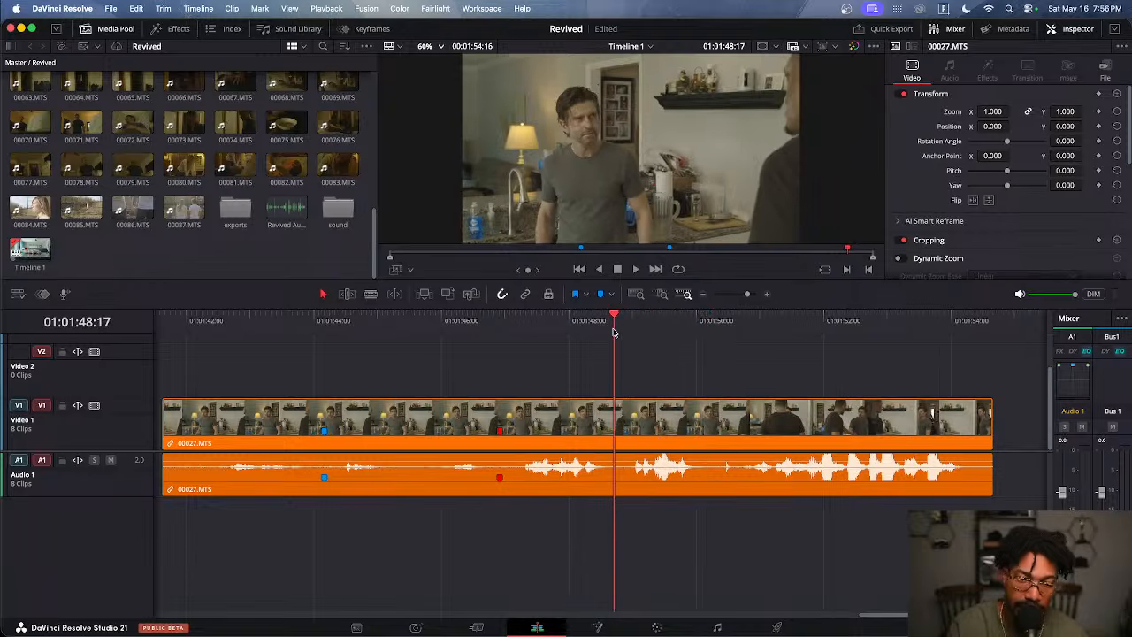
key(super+b)
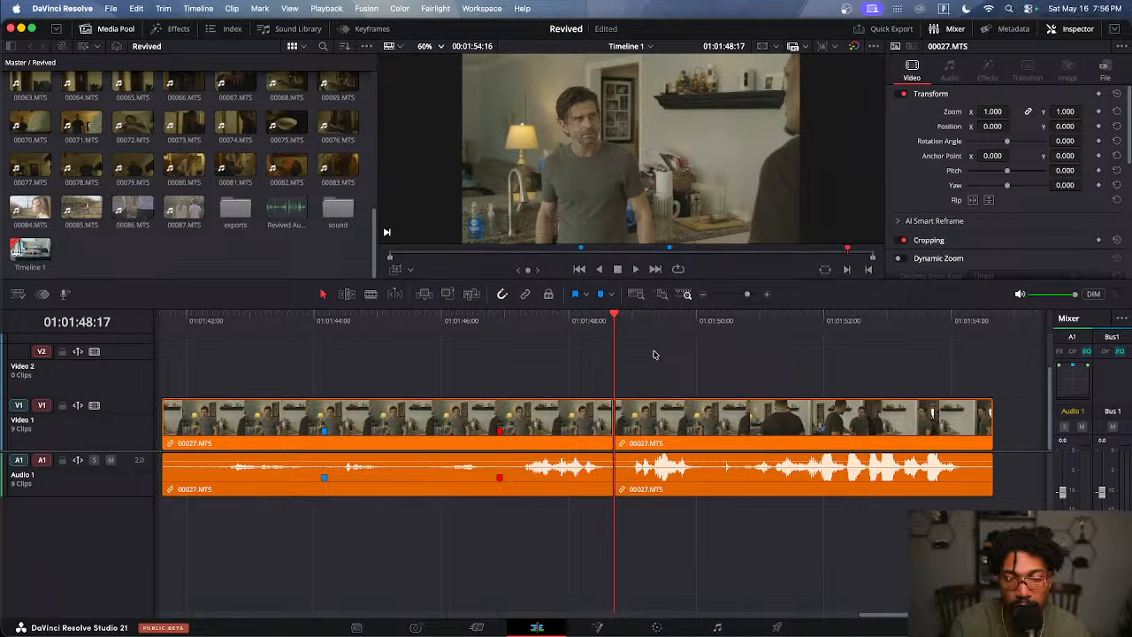
drag(669, 324, 708, 320)
key(super+b)
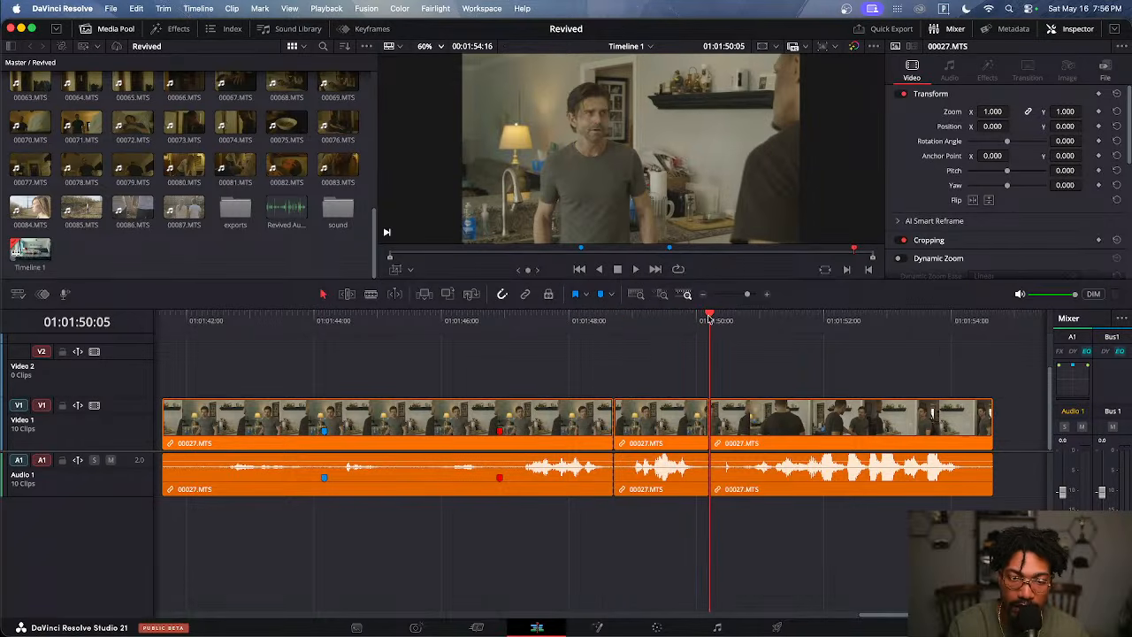
key(super+z)
key(super+z)
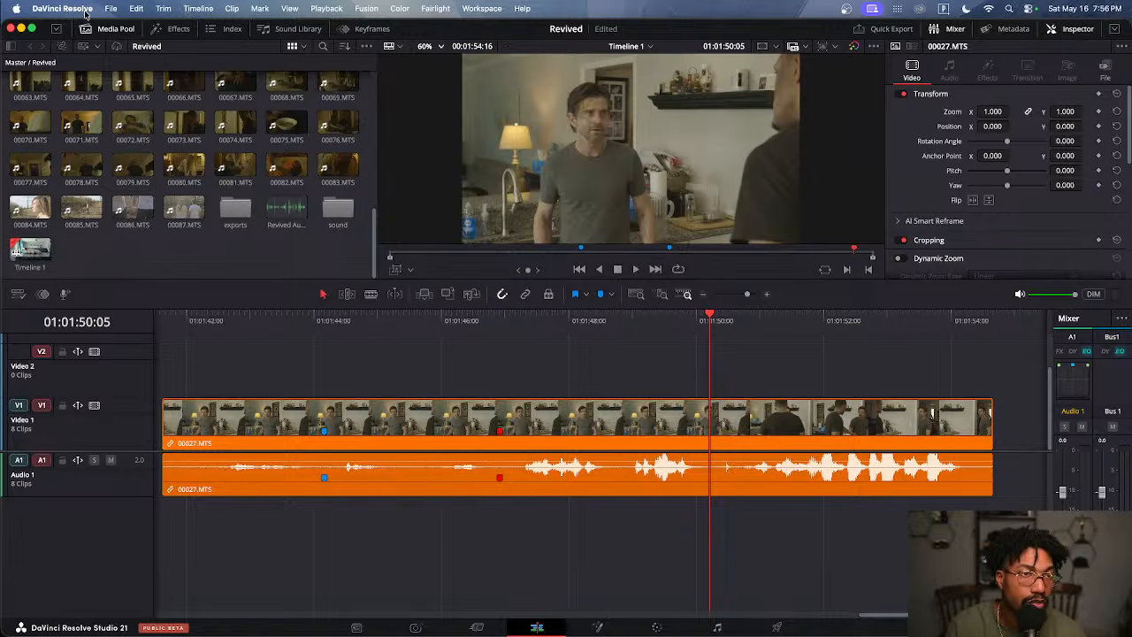
key(super+comma)
click(66, 13)
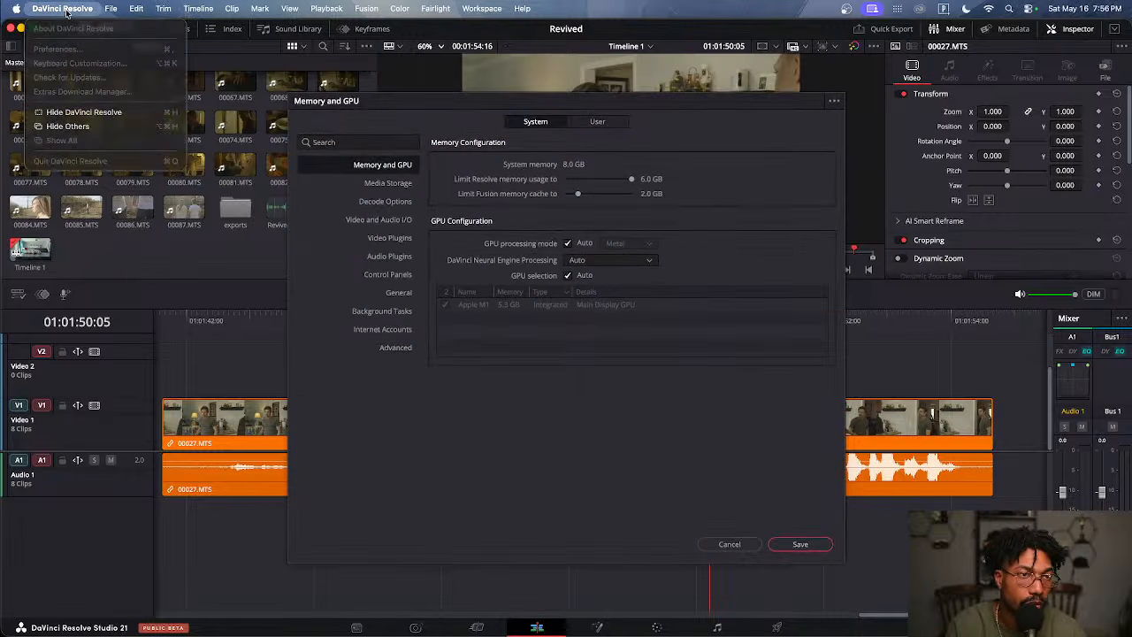
click(732, 544)
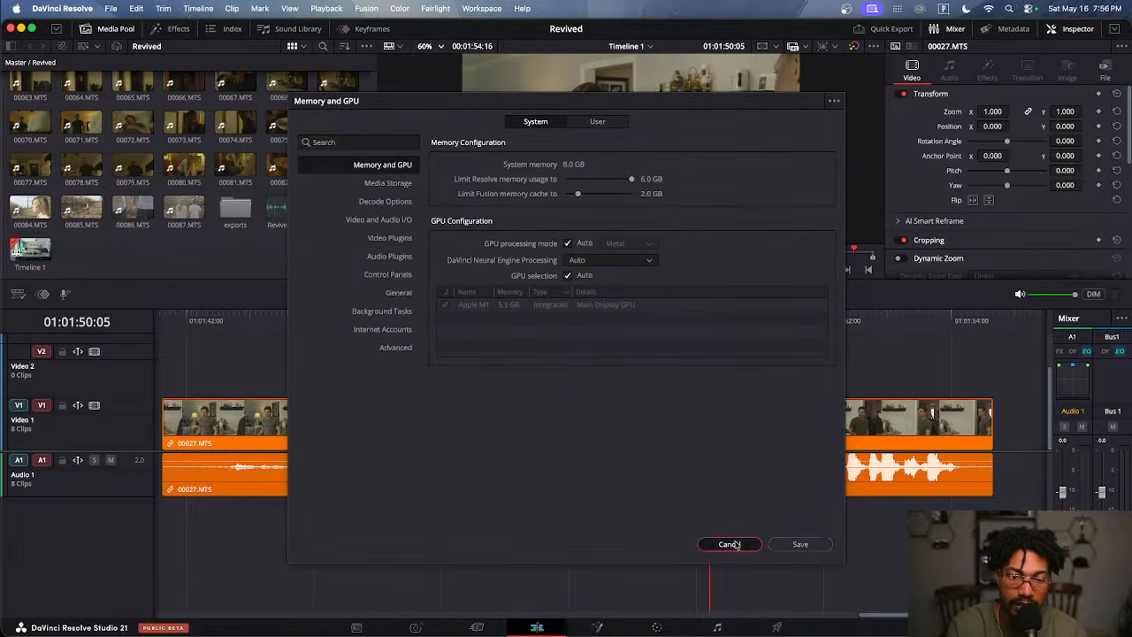
Look up the command assigned to the T key in Keyboard Customization and locate Trim Mode among the Trim commands
click(80, 10)
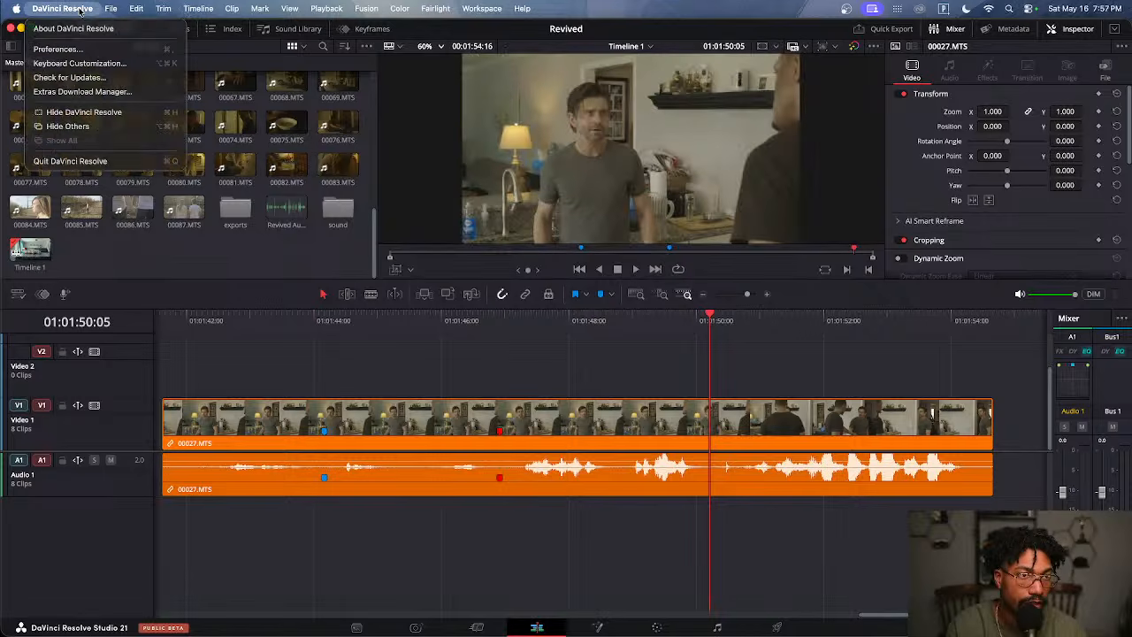
click(79, 63)
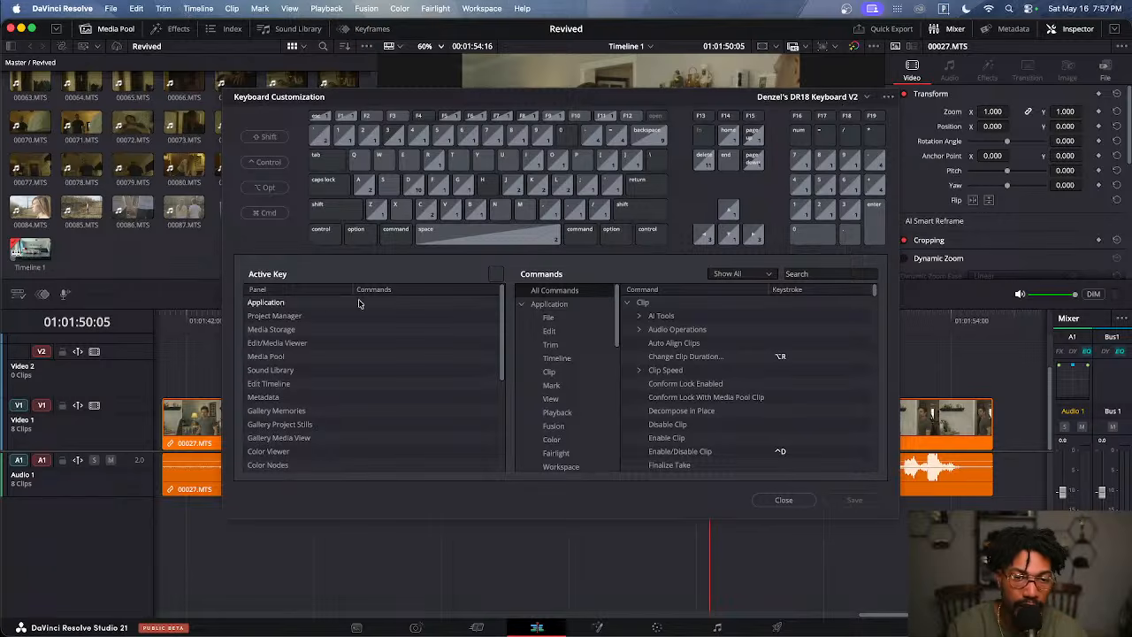
click(453, 159)
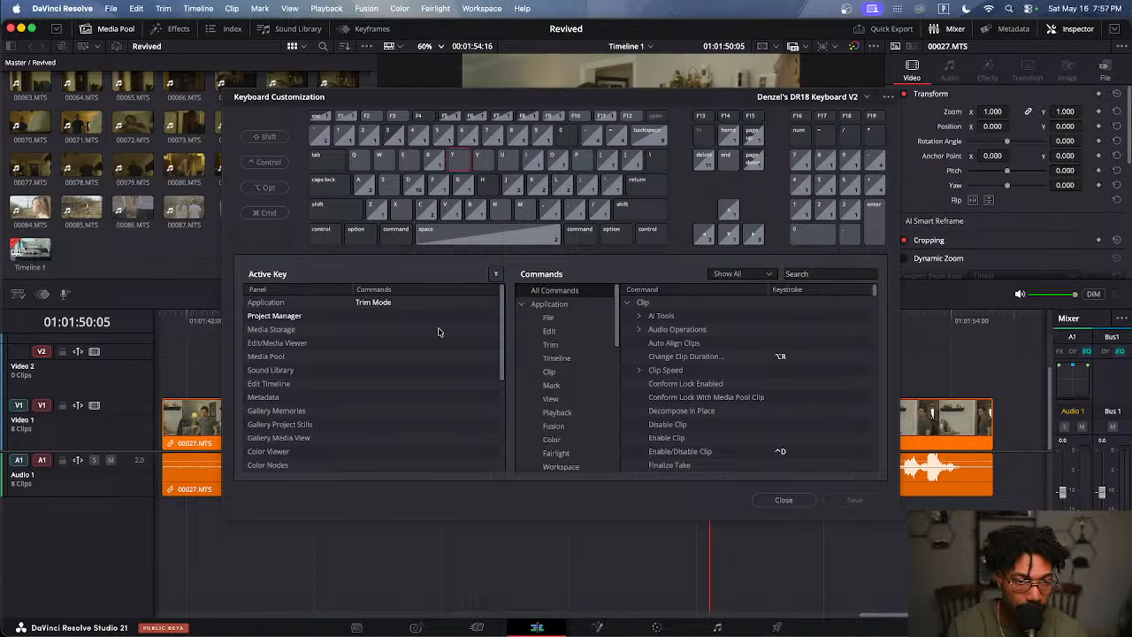
click(415, 303)
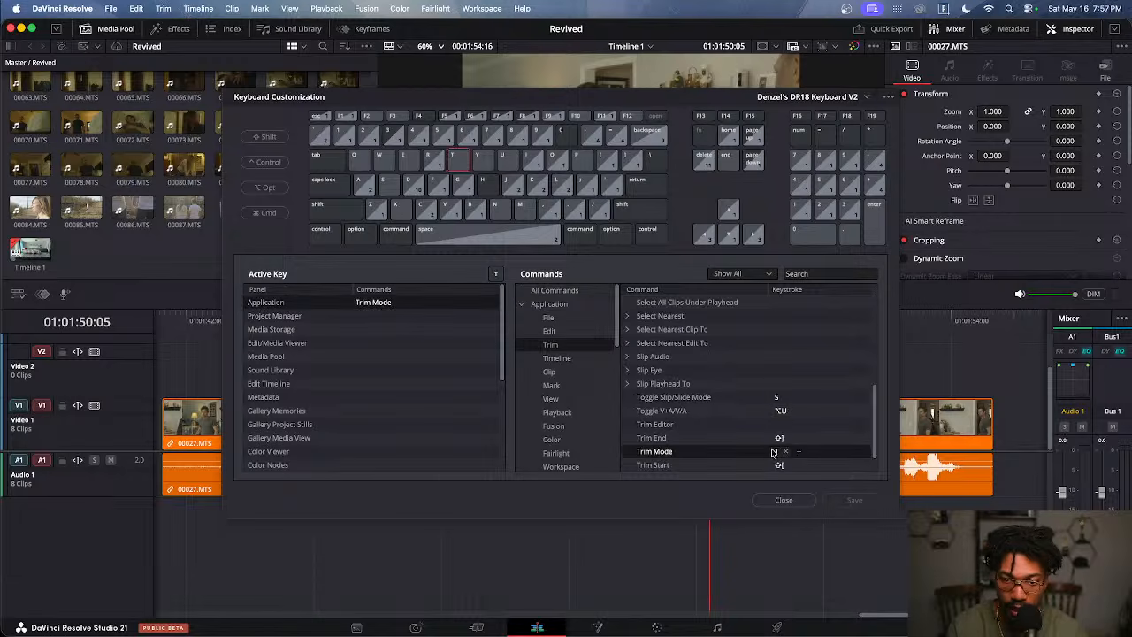
Try U as an additional keystroke for Trim Mode, decline reassigning it, and add Shift+U instead
click(799, 451)
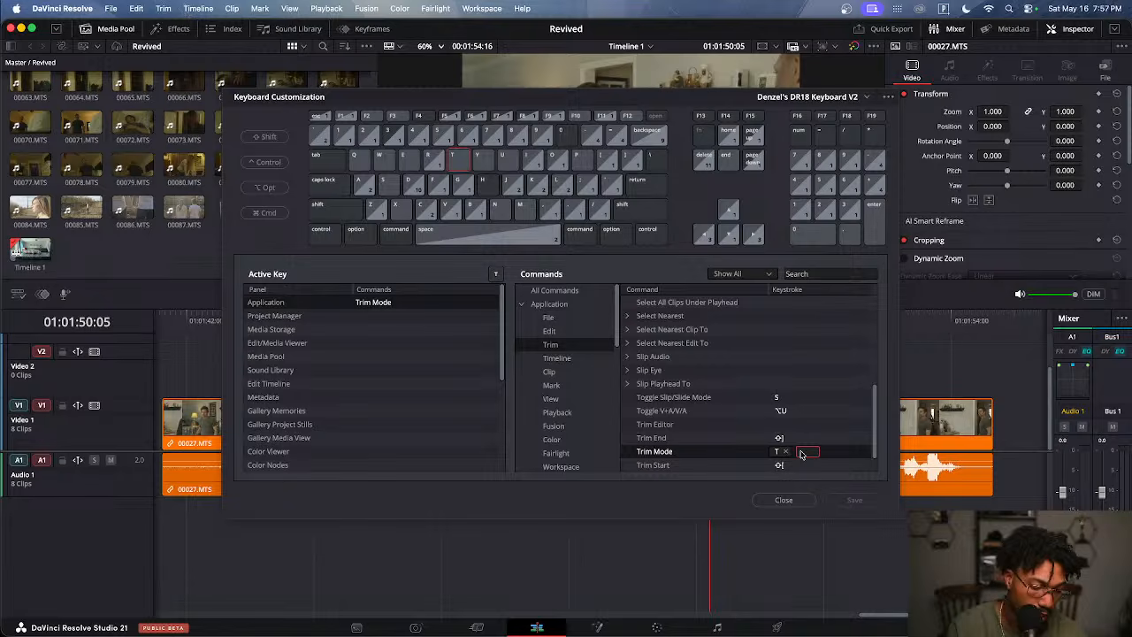
key(u)
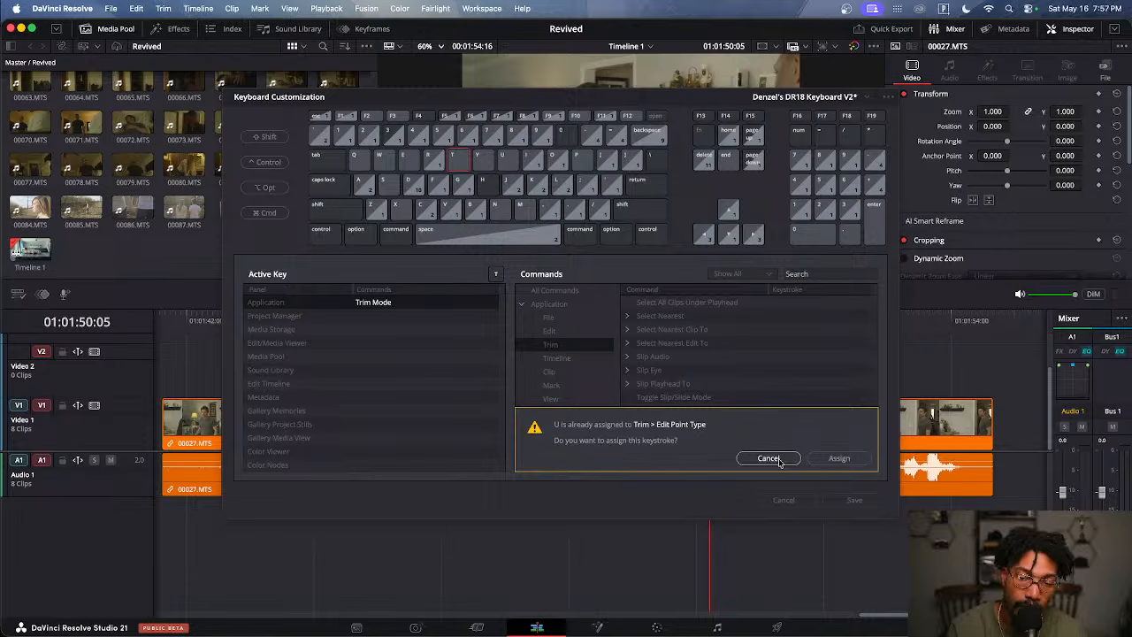
click(767, 458)
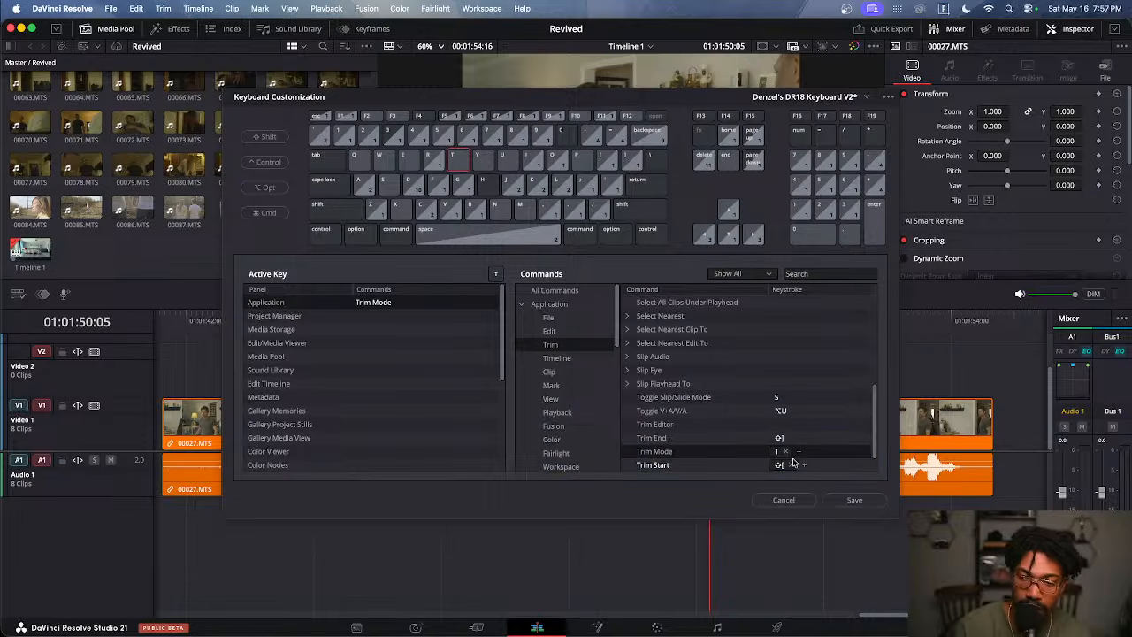
click(800, 453)
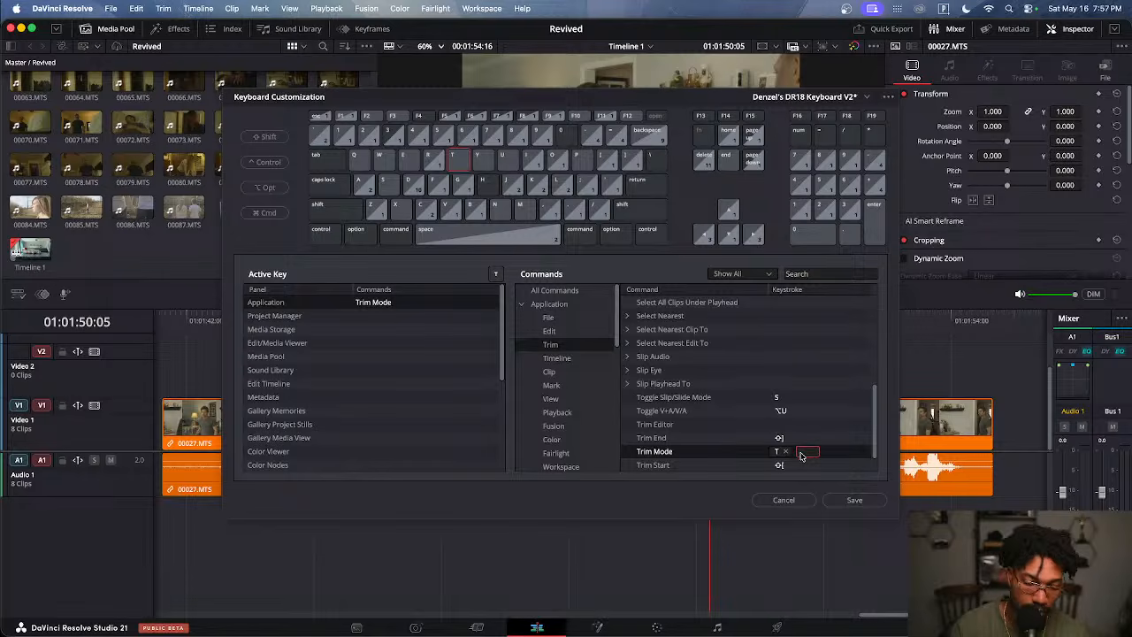
key(shift+u)
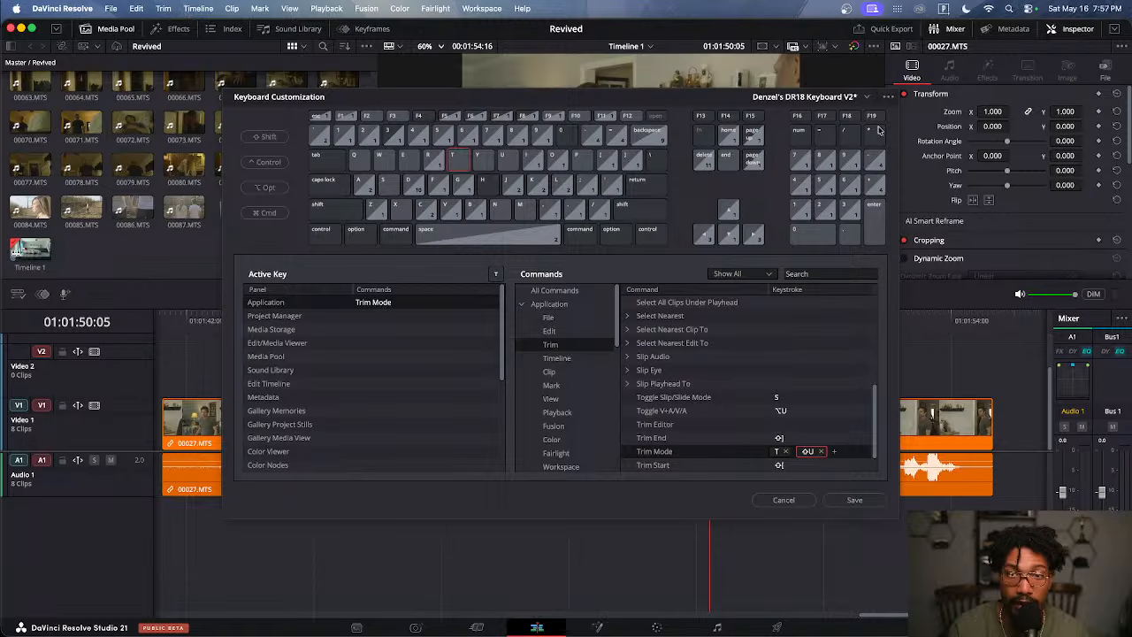
Save the modified keyboard layout as a new preset named YT Test
click(868, 97)
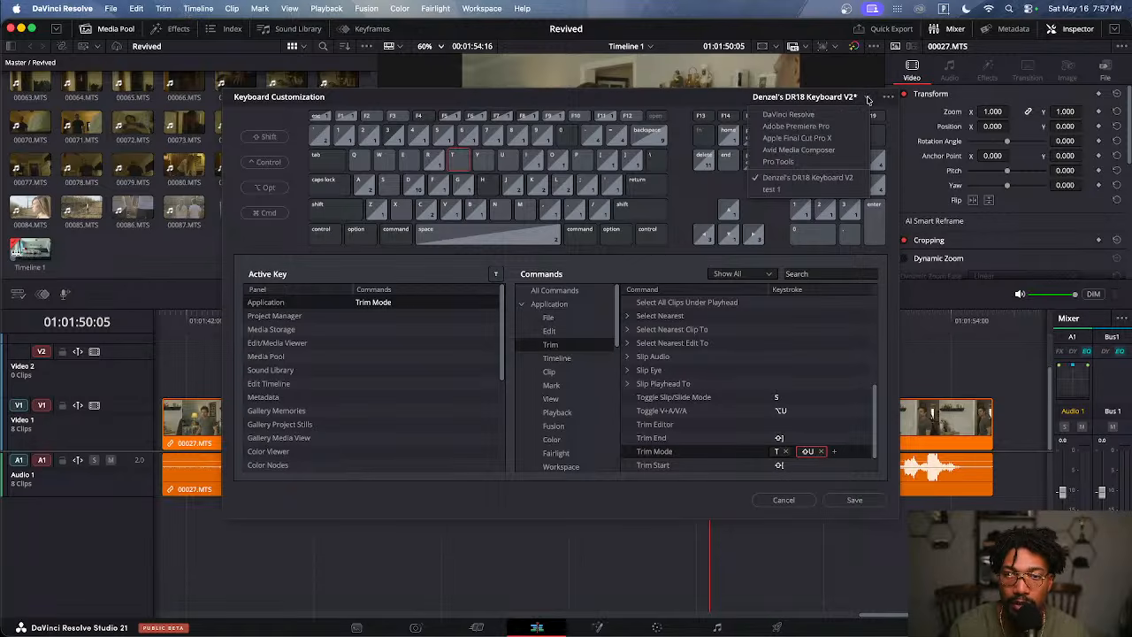
click(672, 99)
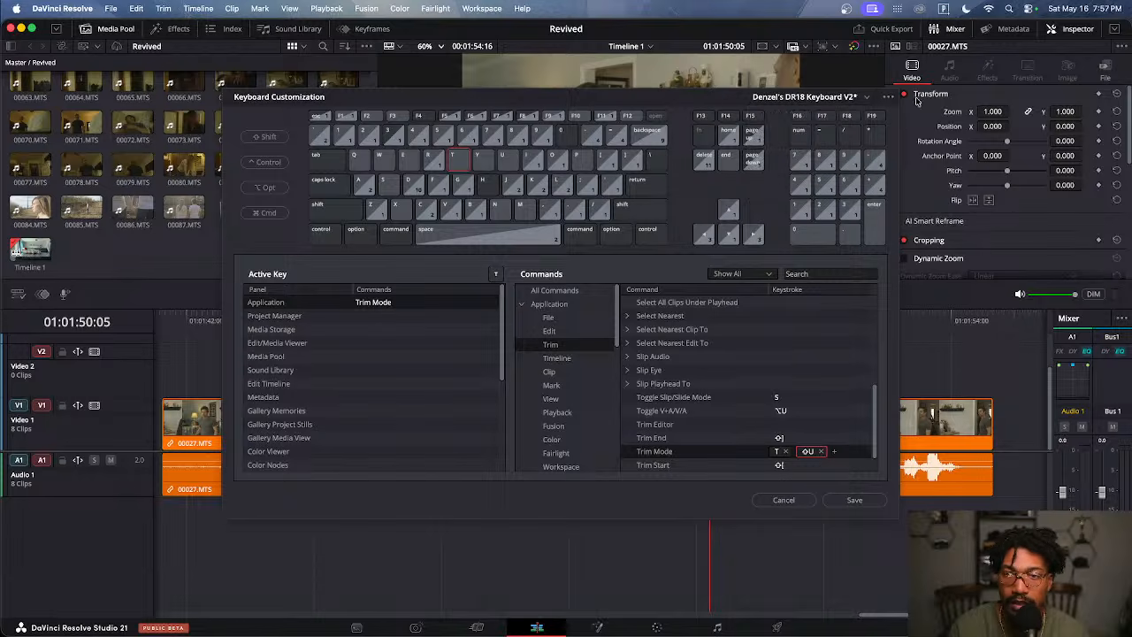
click(888, 99)
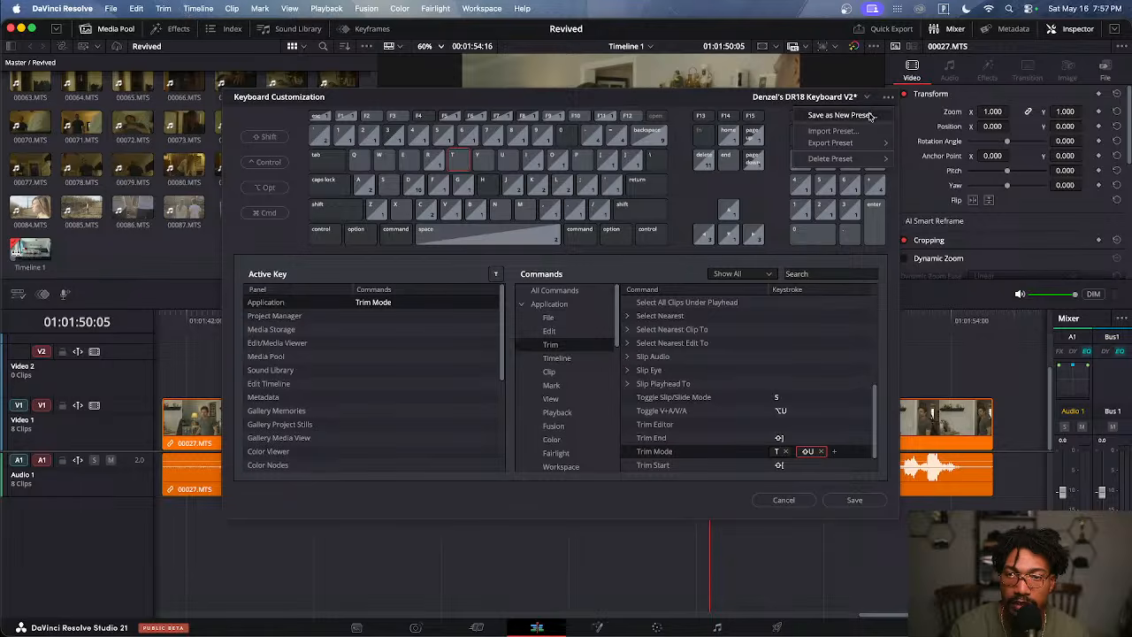
click(840, 115)
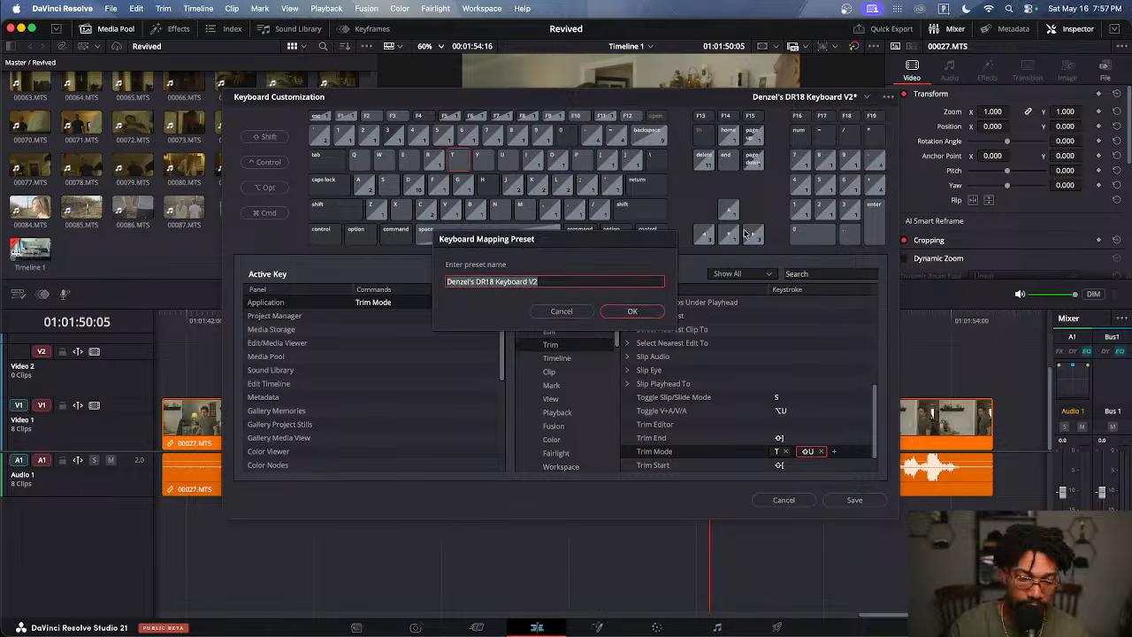
text(YT Test)
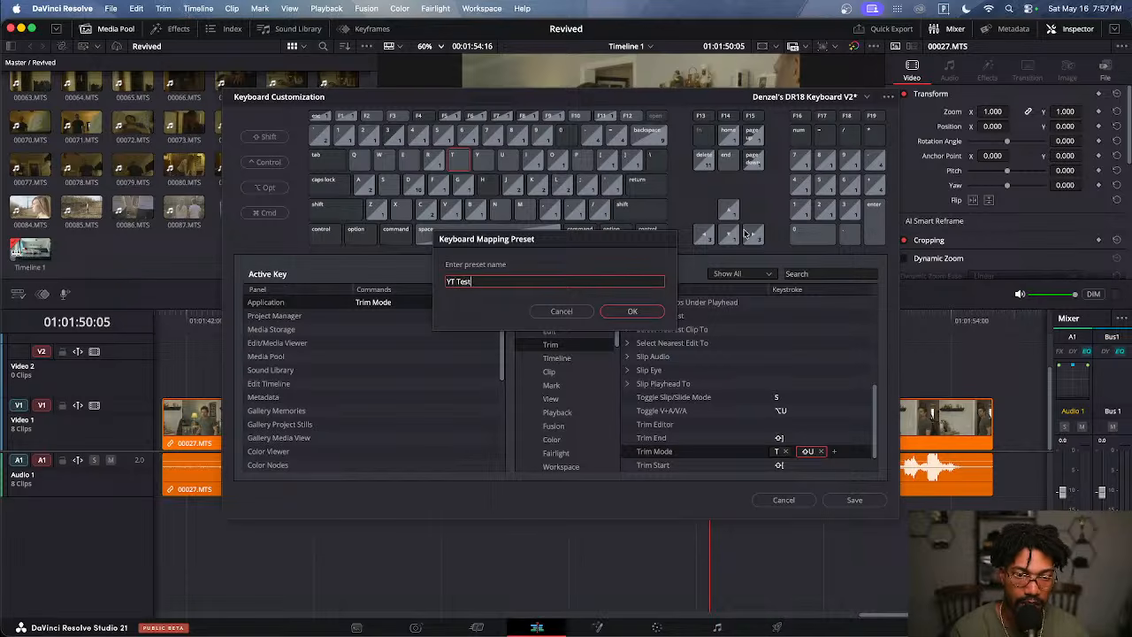
click(606, 309)
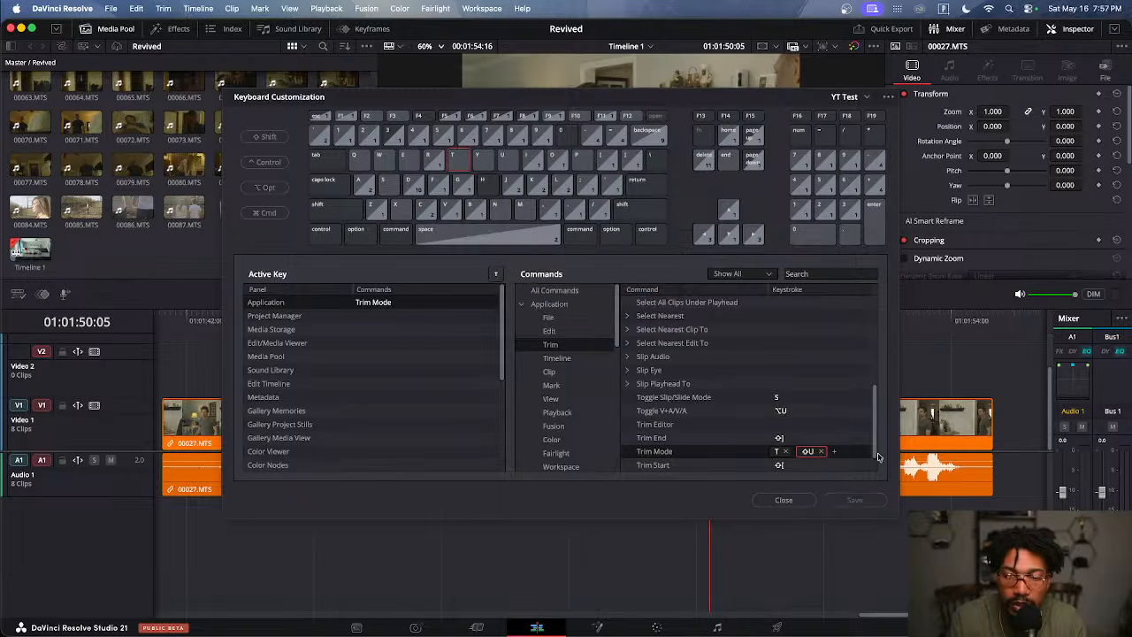
Switch the keyboard layout to the Adobe Premiere Pro preset, and return to the custom DR18 Keyboard V2 preset
click(866, 97)
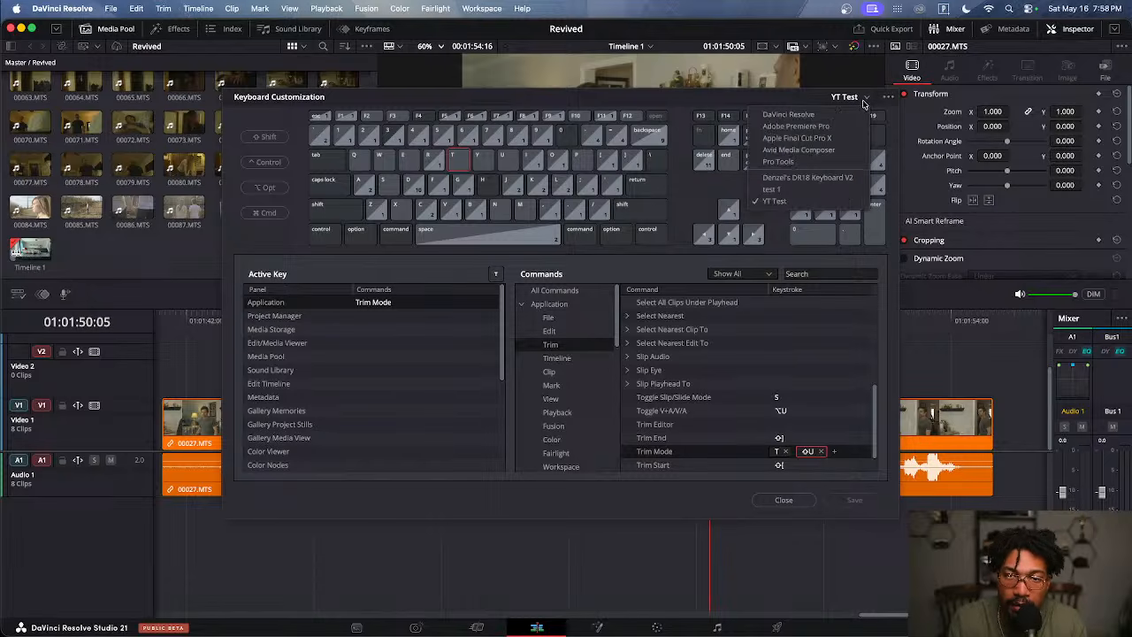
click(806, 126)
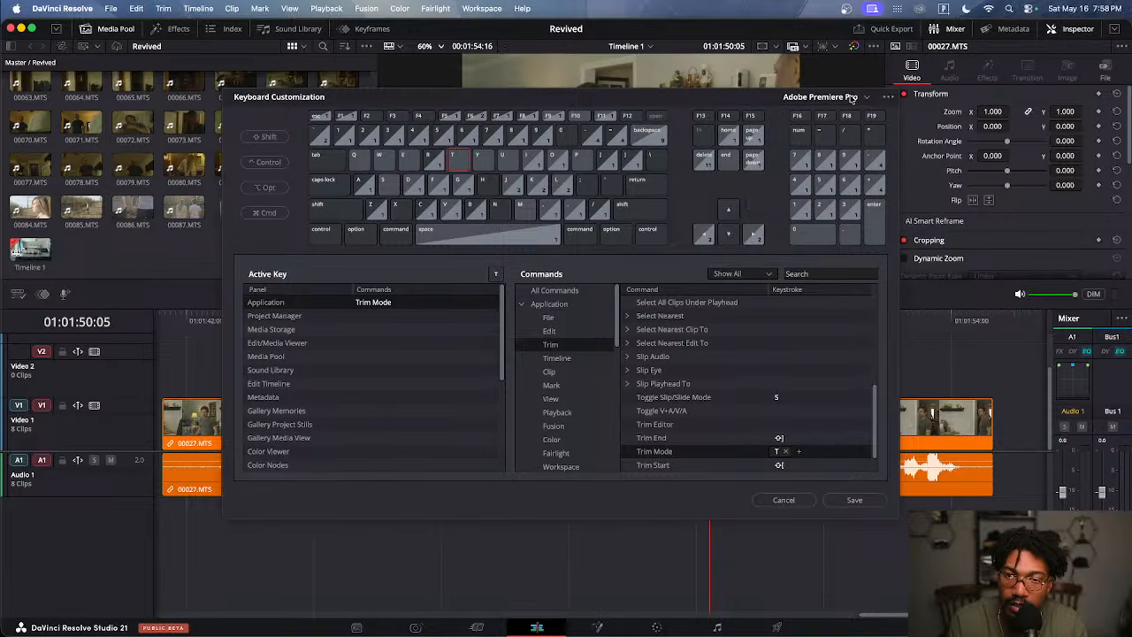
click(870, 99)
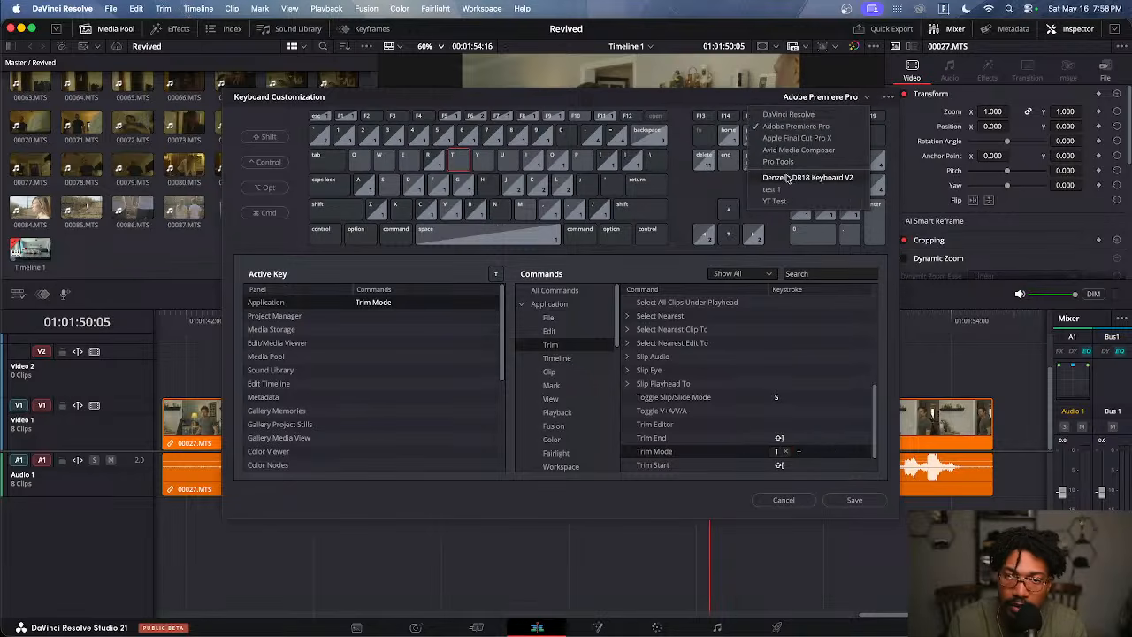
click(810, 157)
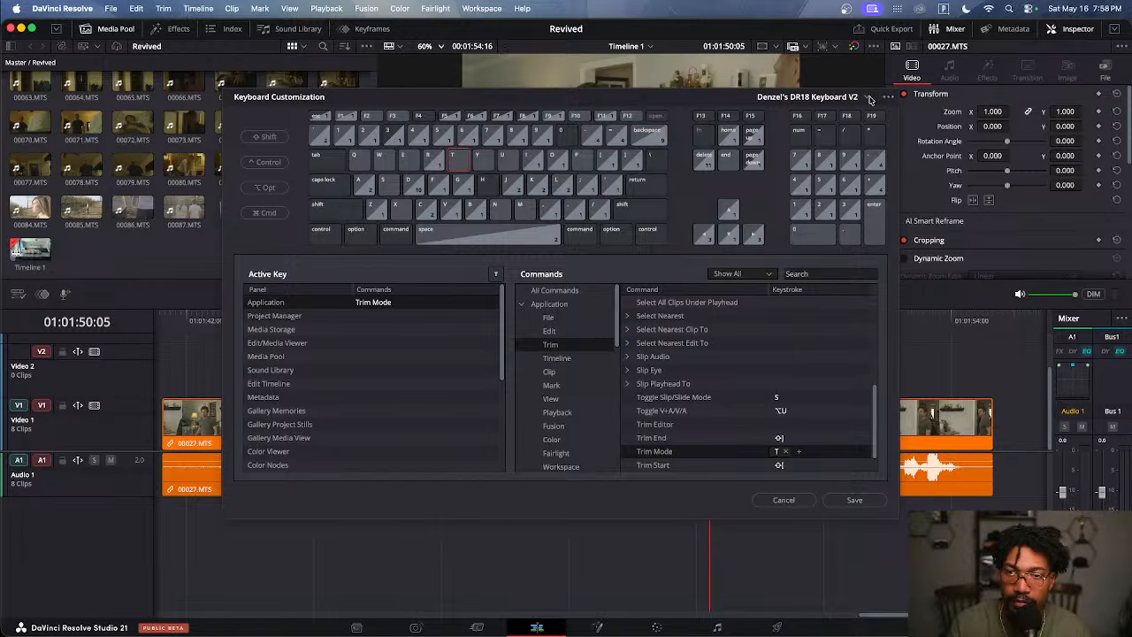
click(867, 99)
click(867, 100)
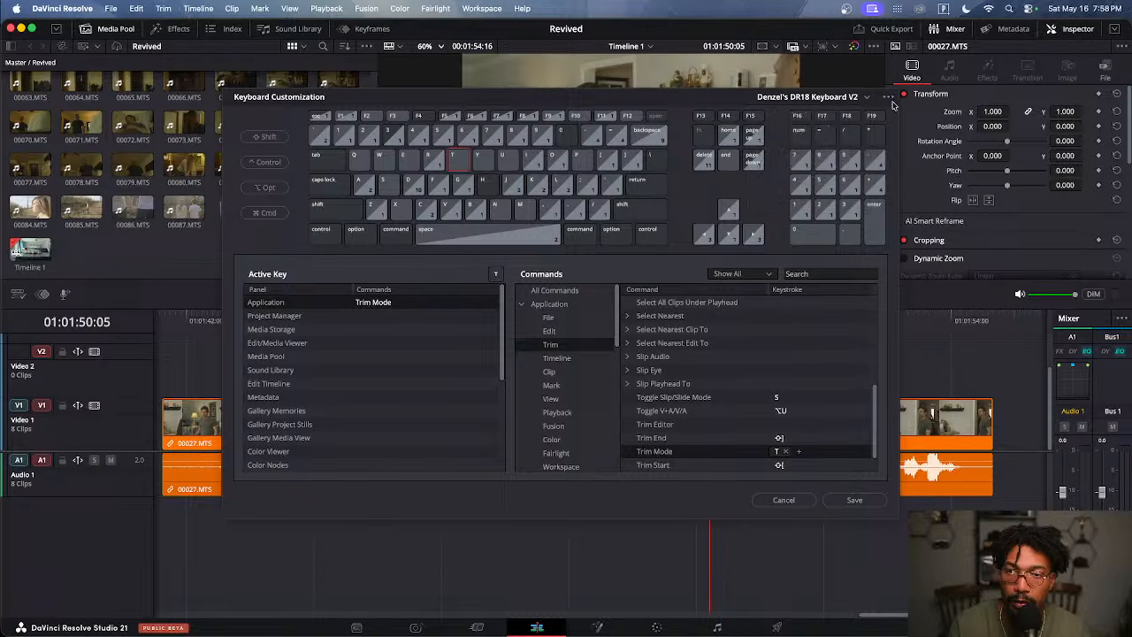
Start exporting the YT Test preset, cancel the export, and leave Keyboard Customization discarding the unsaved changes
click(888, 99)
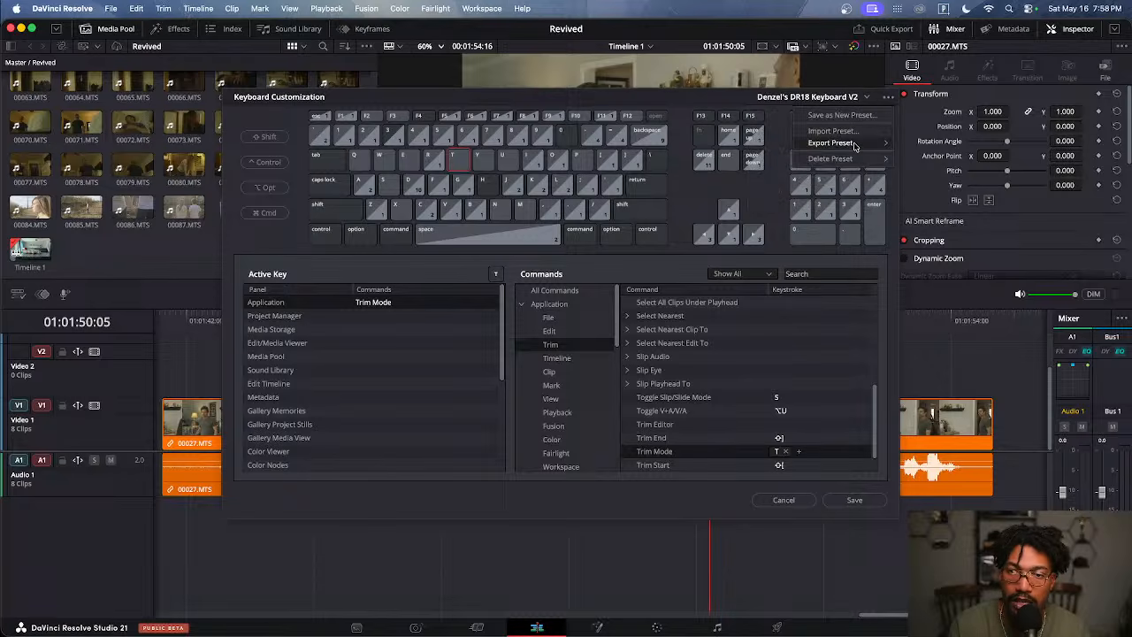
mouse_move(854, 146)
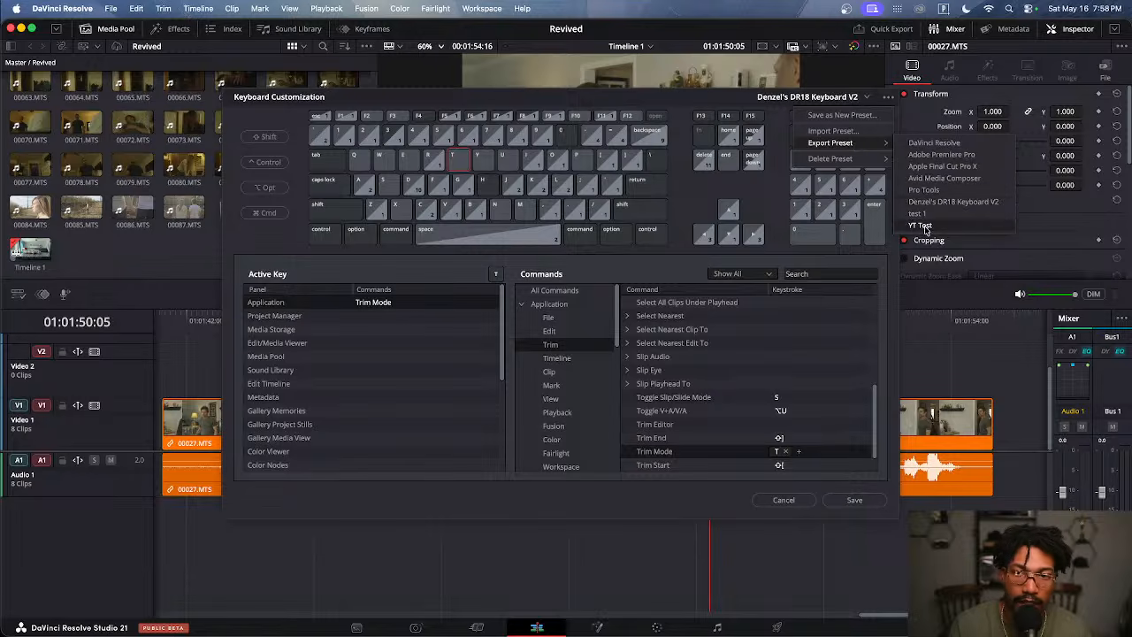
click(921, 225)
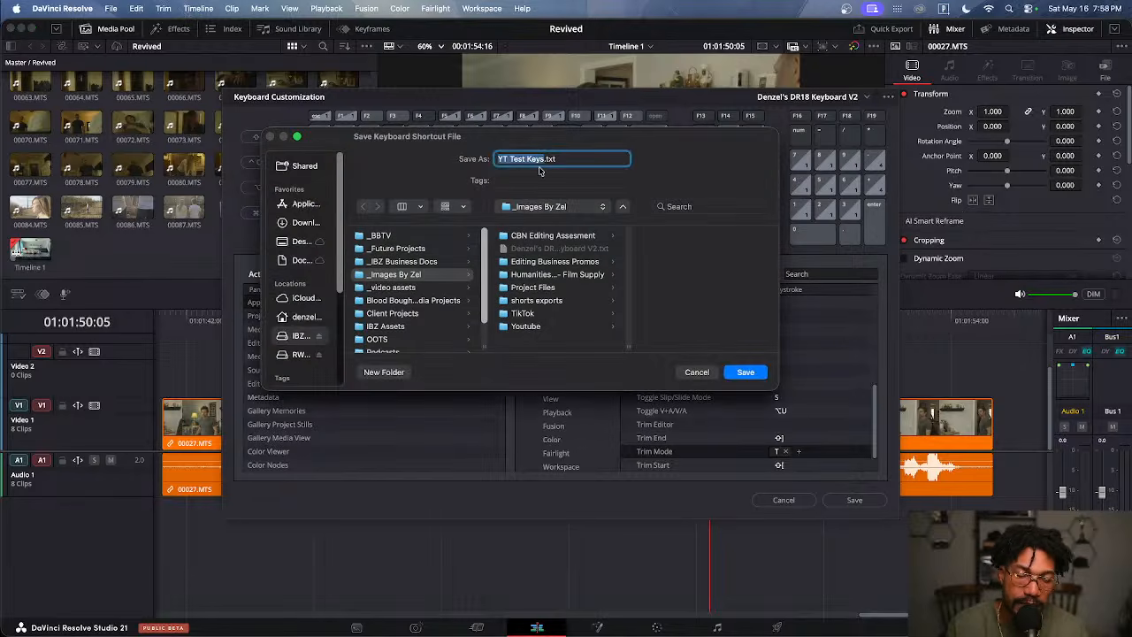
click(696, 372)
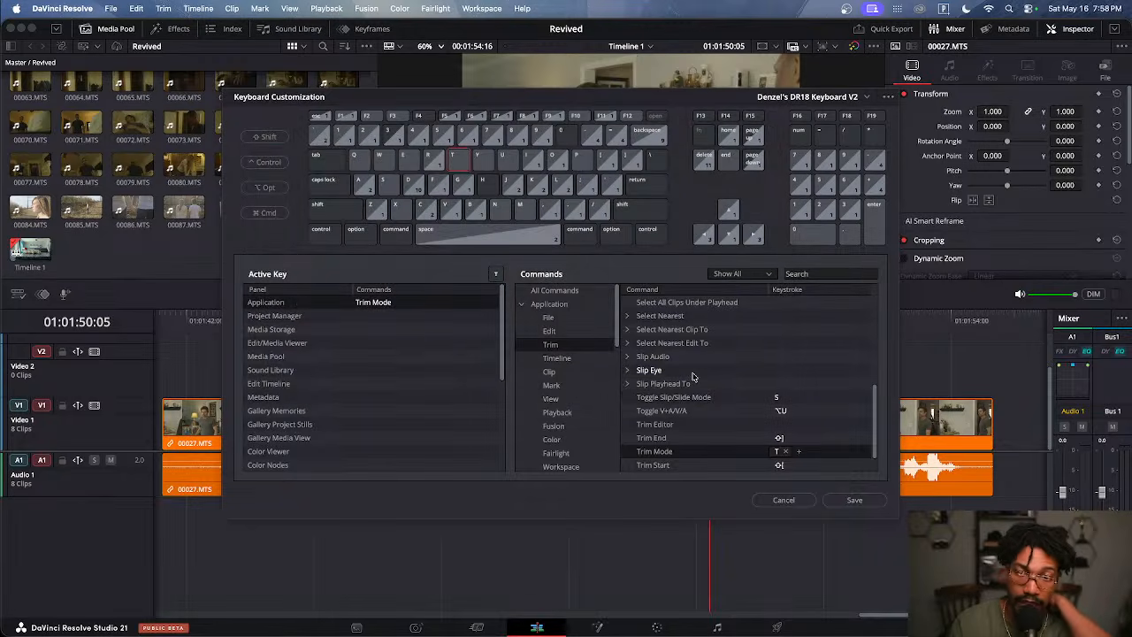
click(783, 501)
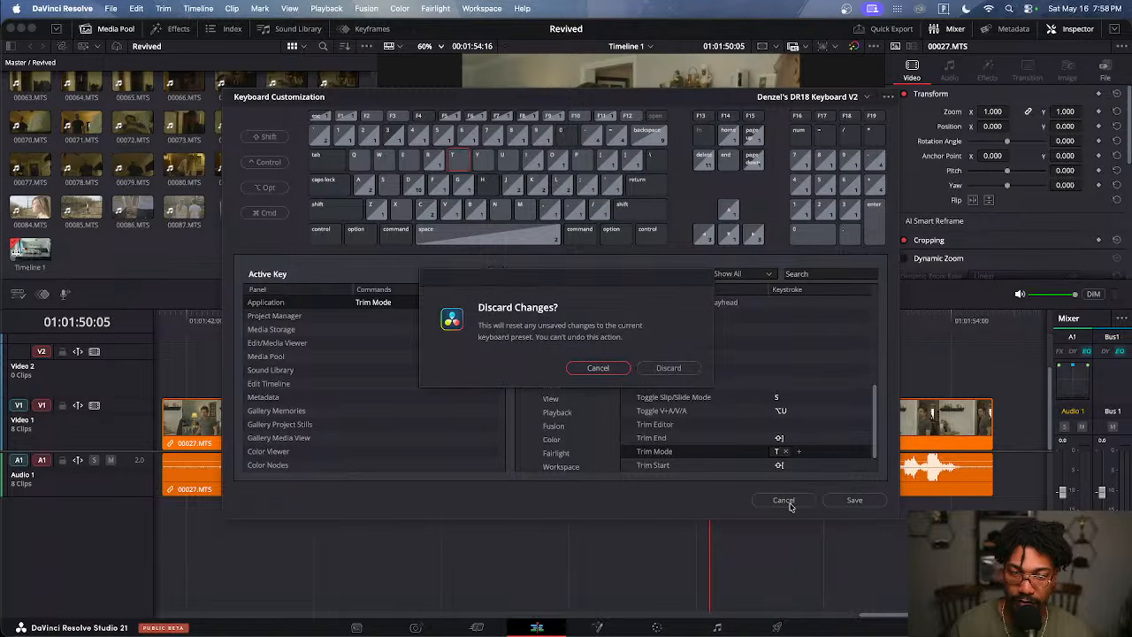
click(665, 370)
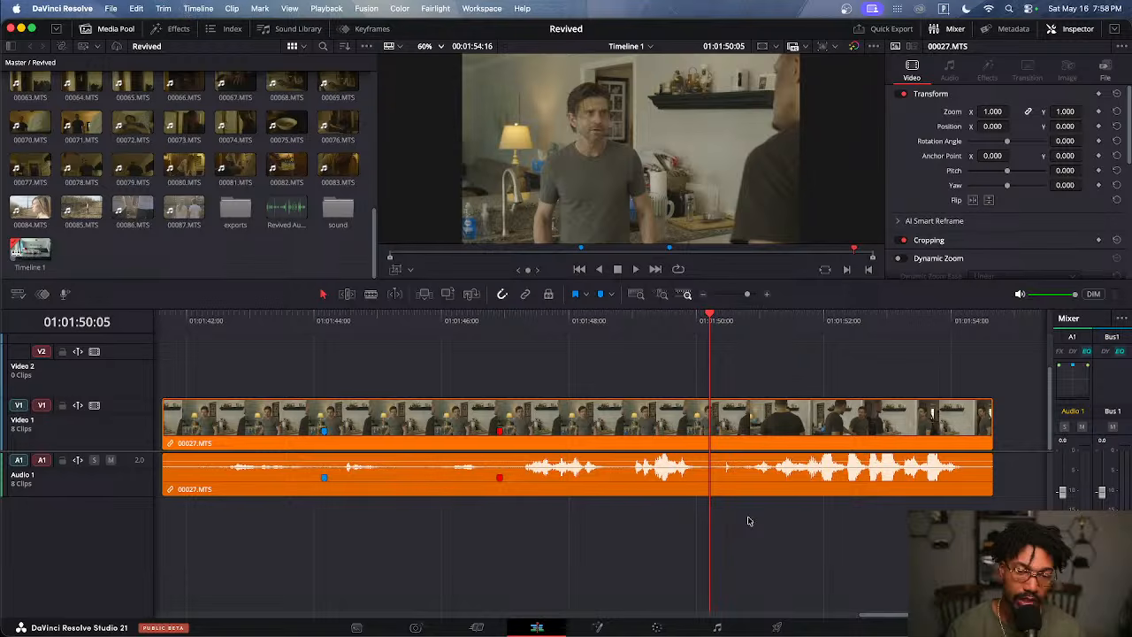
Extend the start of 00027.MTS about 17:10 earlier and extend the clip's end later on Timeline 1
key(super+minus)
key(super+minus)
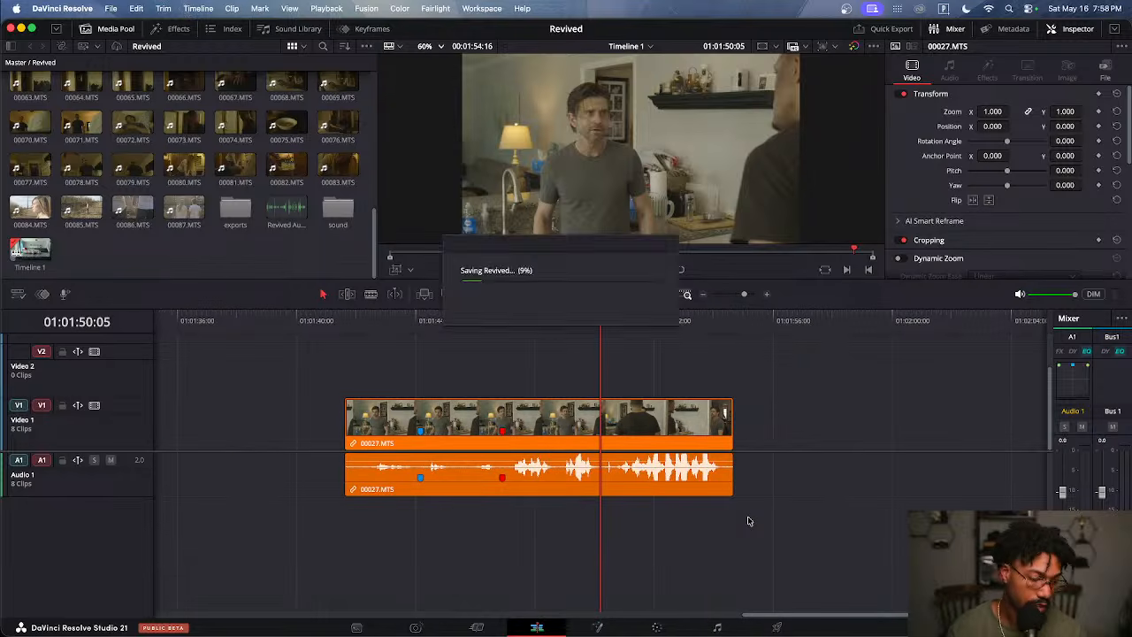
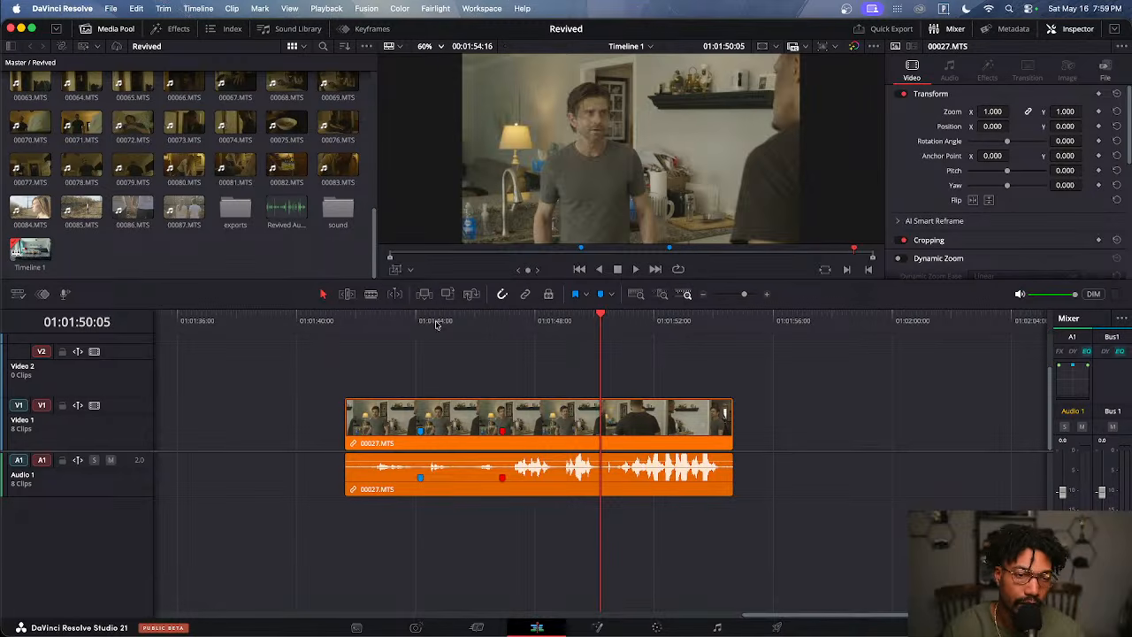
drag(434, 323, 347, 343)
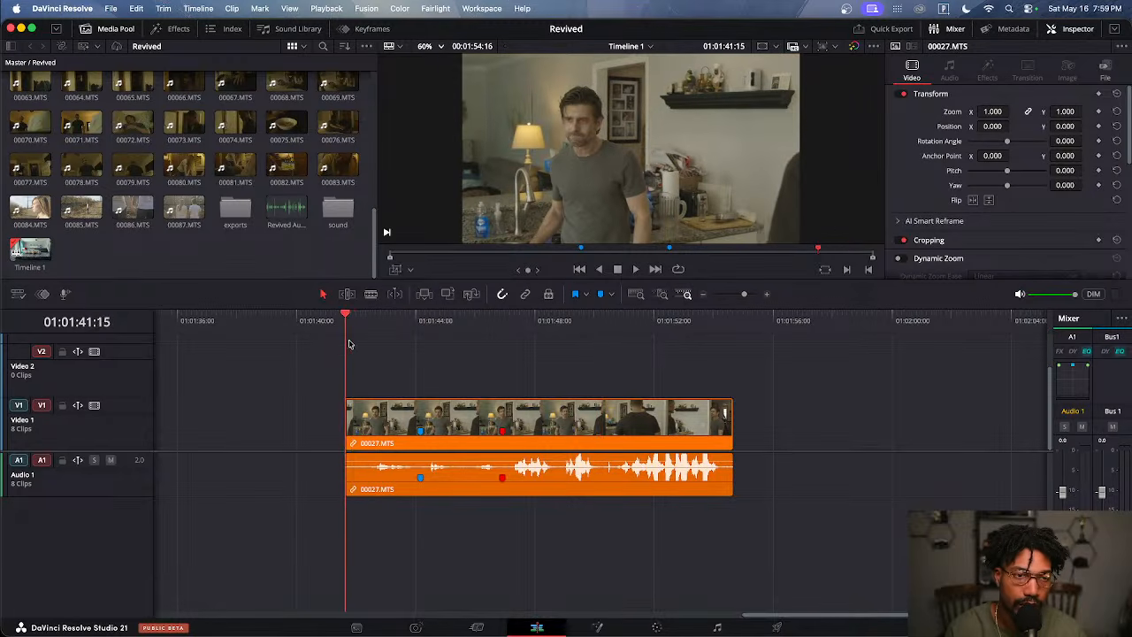
scroll(401, 379, down, 5)
scroll(458, 387, up, 1)
scroll(457, 387, up, 2)
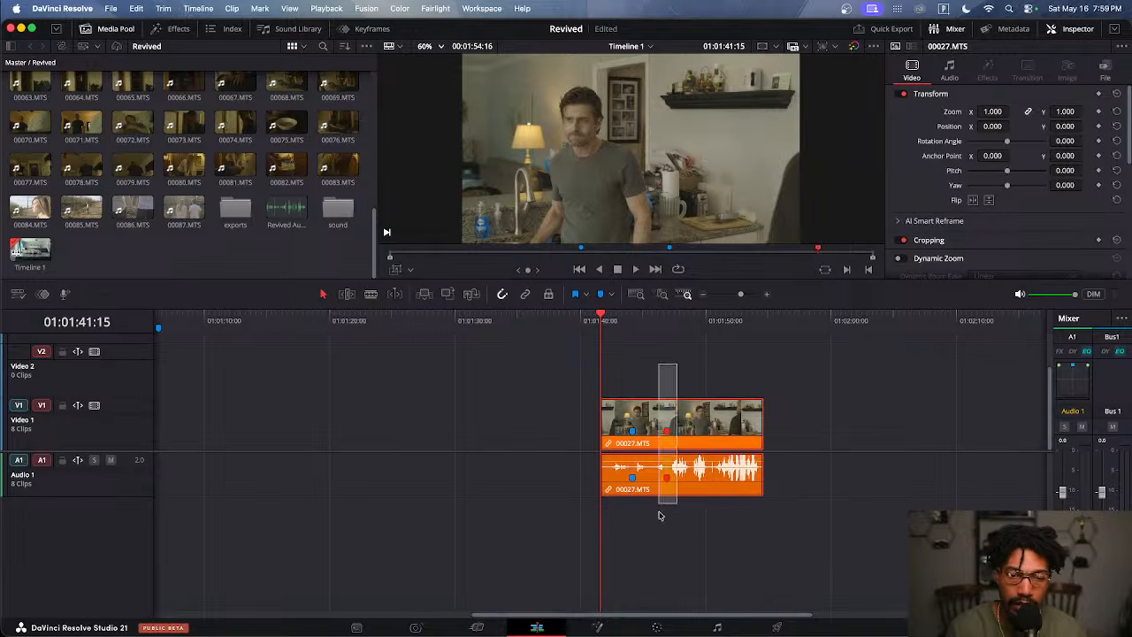
drag(599, 425, 380, 430)
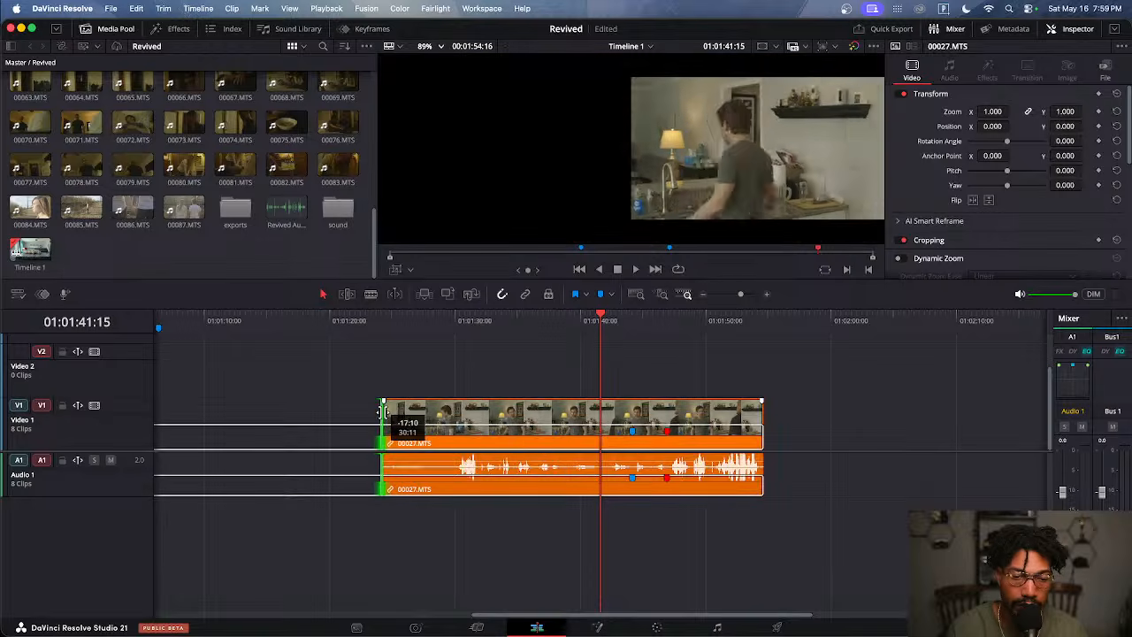
scroll(456, 417, down, 3)
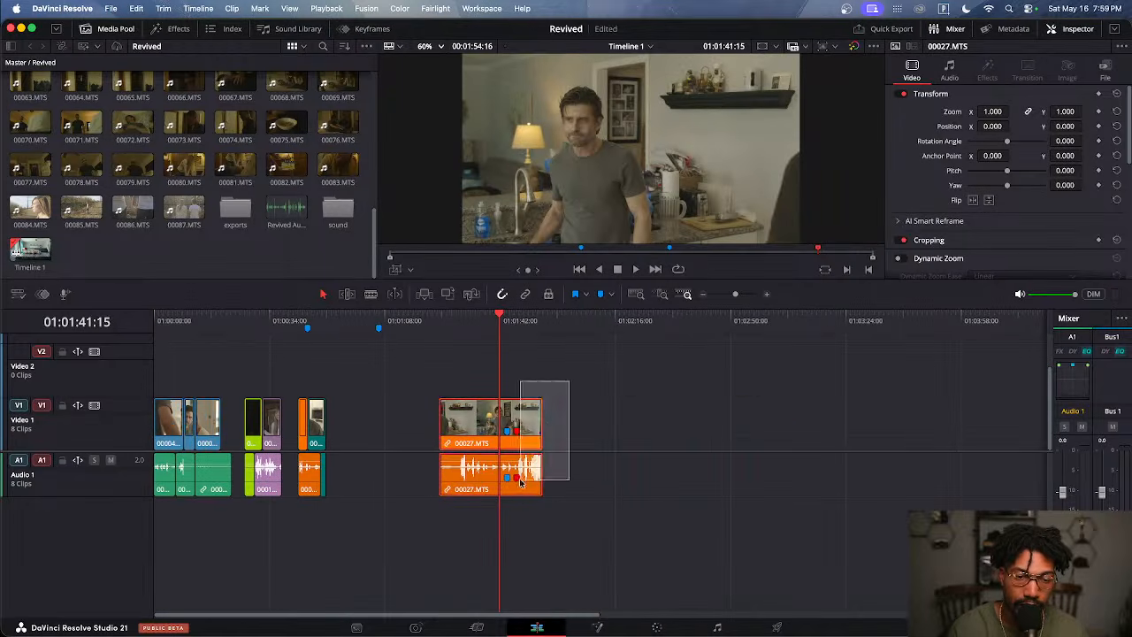
drag(540, 422, 791, 425)
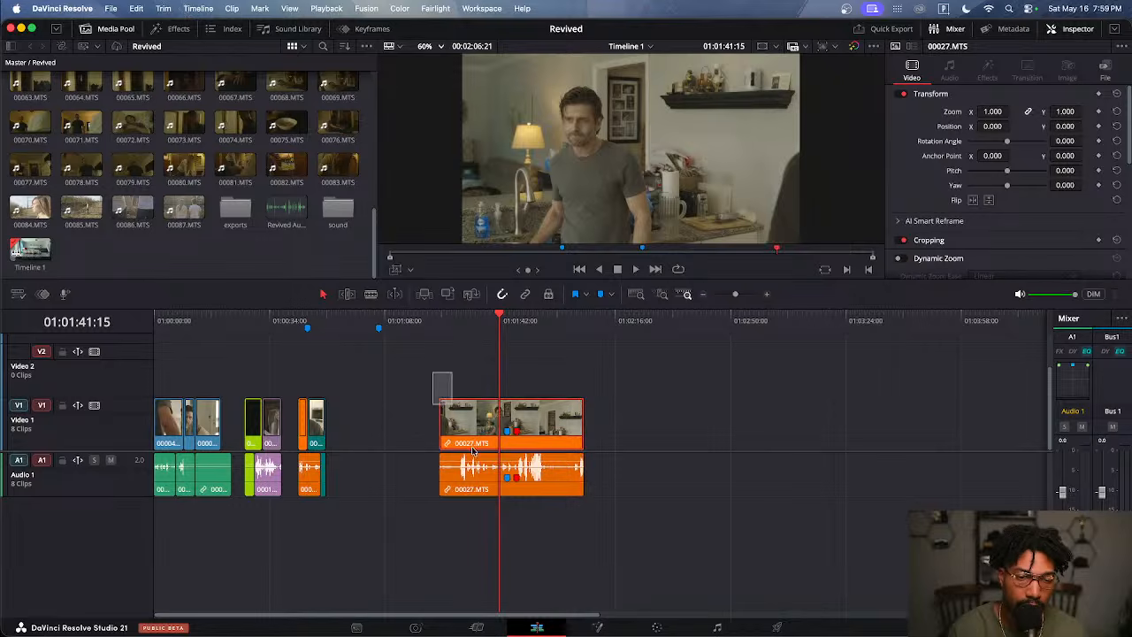
Shift 00027.MTS later on the timeline and extend its start to reveal the clapperboard, placing the playhead at 01:02:13:16
drag(440, 429, 656, 439)
drag(575, 422, 412, 421)
drag(568, 328, 607, 327)
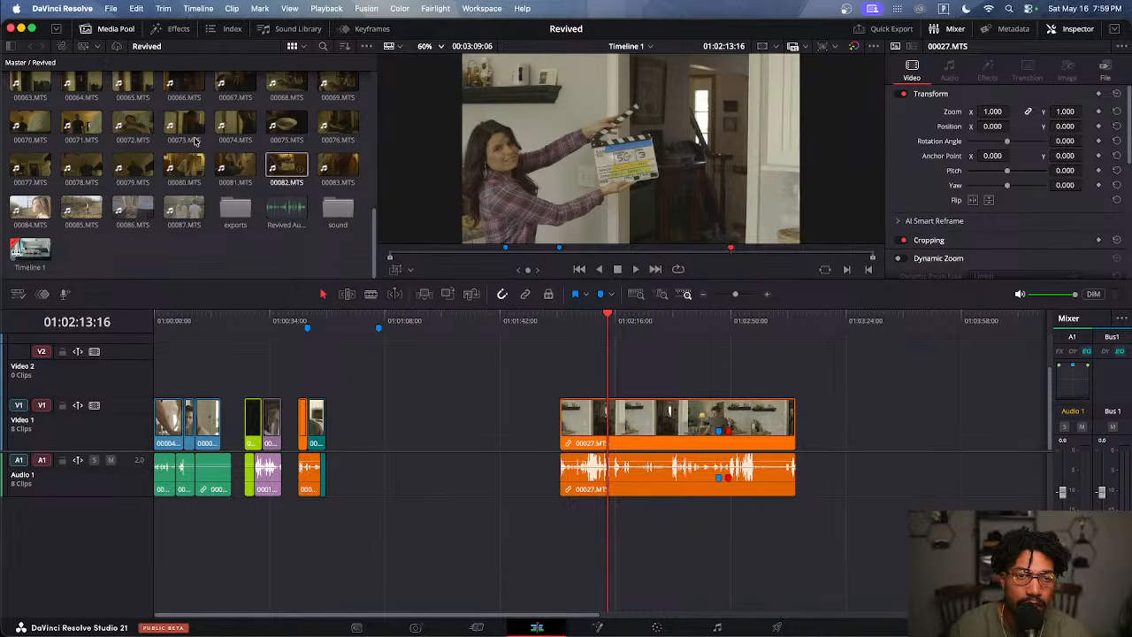
Open the sound bin and examine the file details of zcene1_052.wav among the recordings
double_click(336, 216)
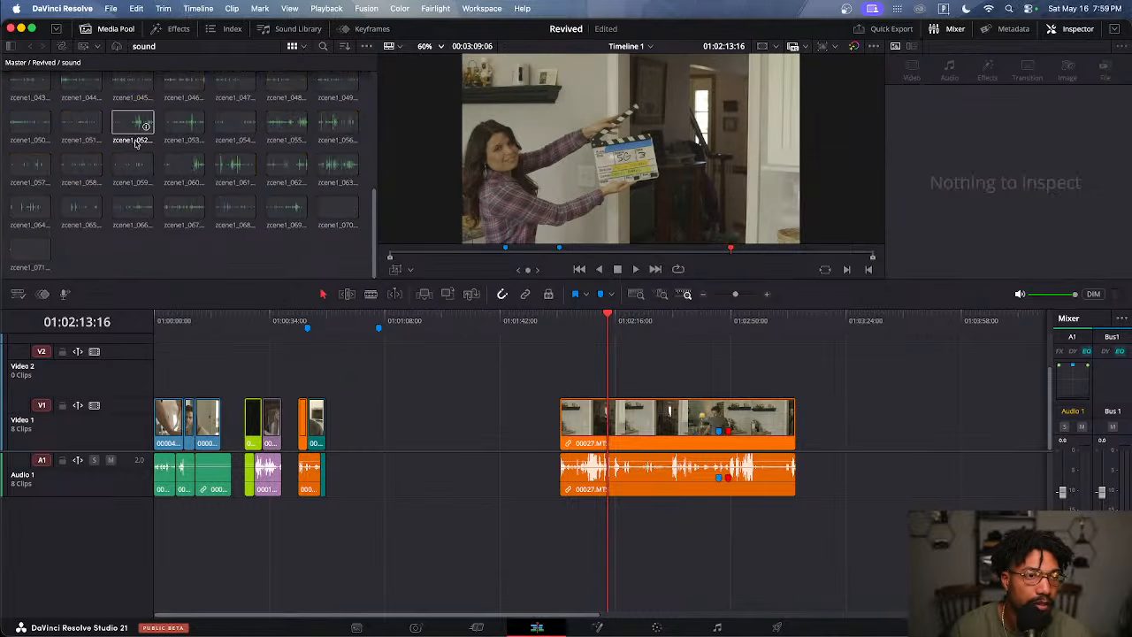
click(133, 135)
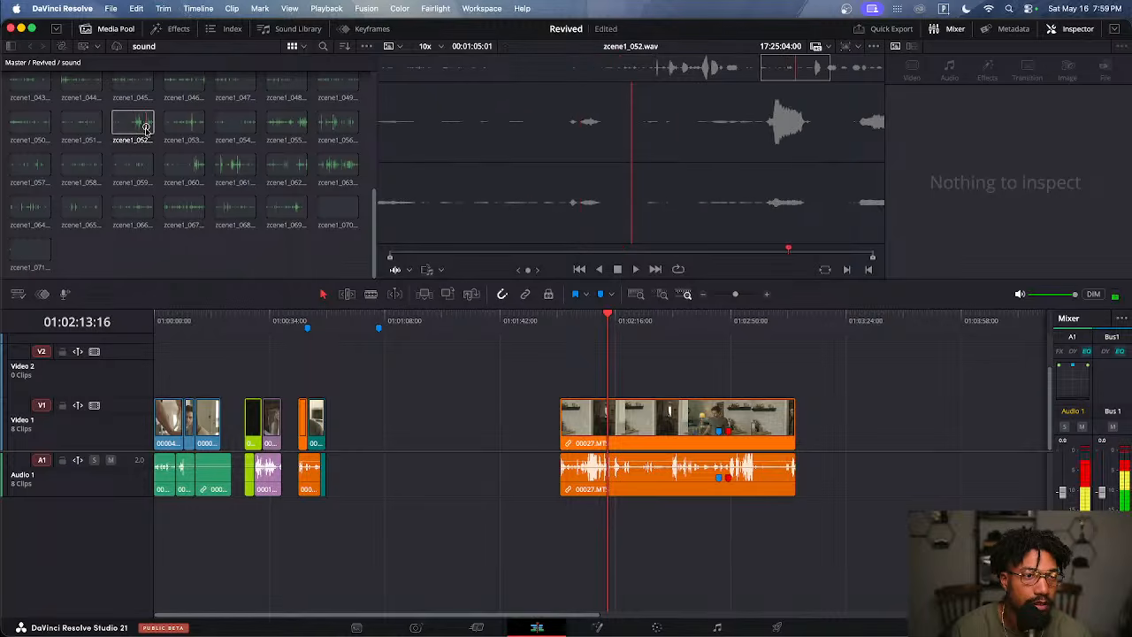
mouse_move(146, 127)
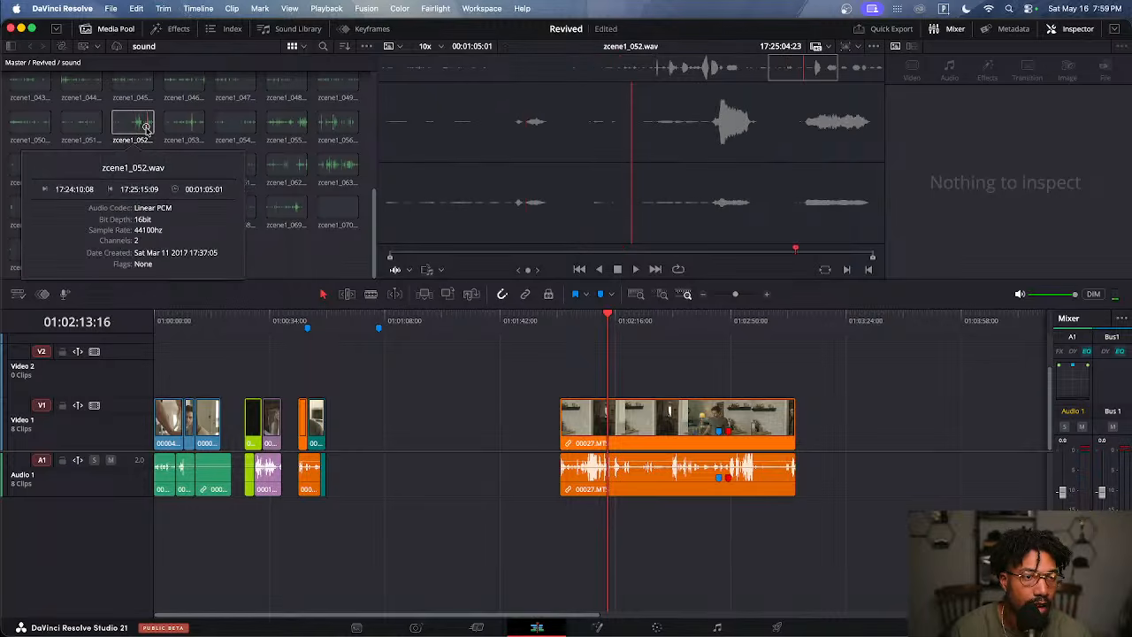
scroll(266, 235, up, 5)
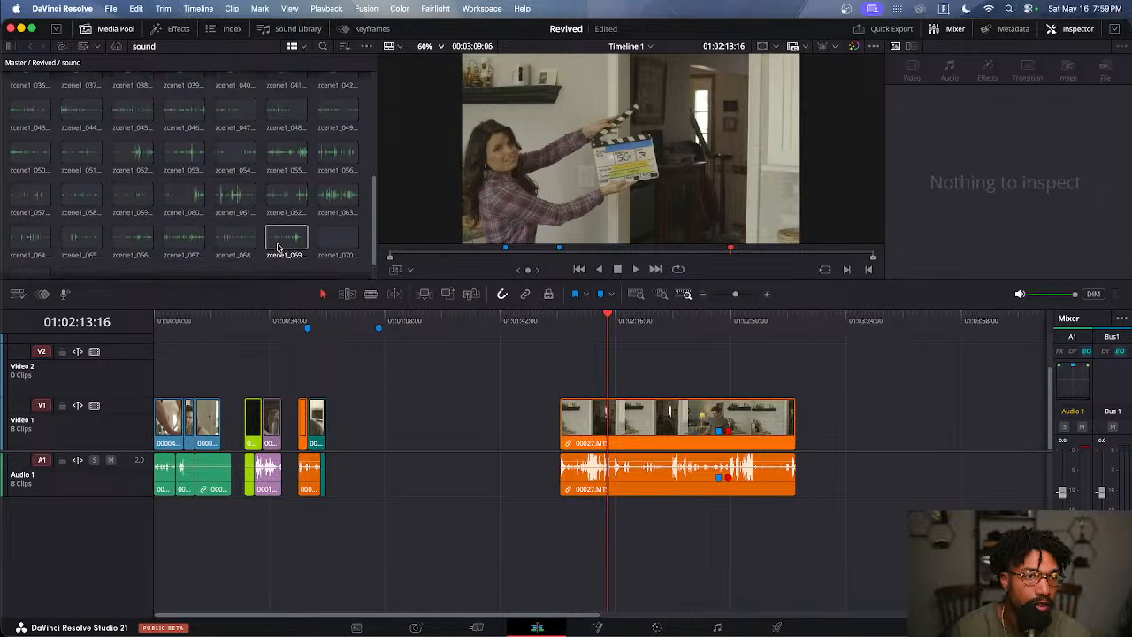
Deselect the sound clips and save the Revived project
click(507, 422)
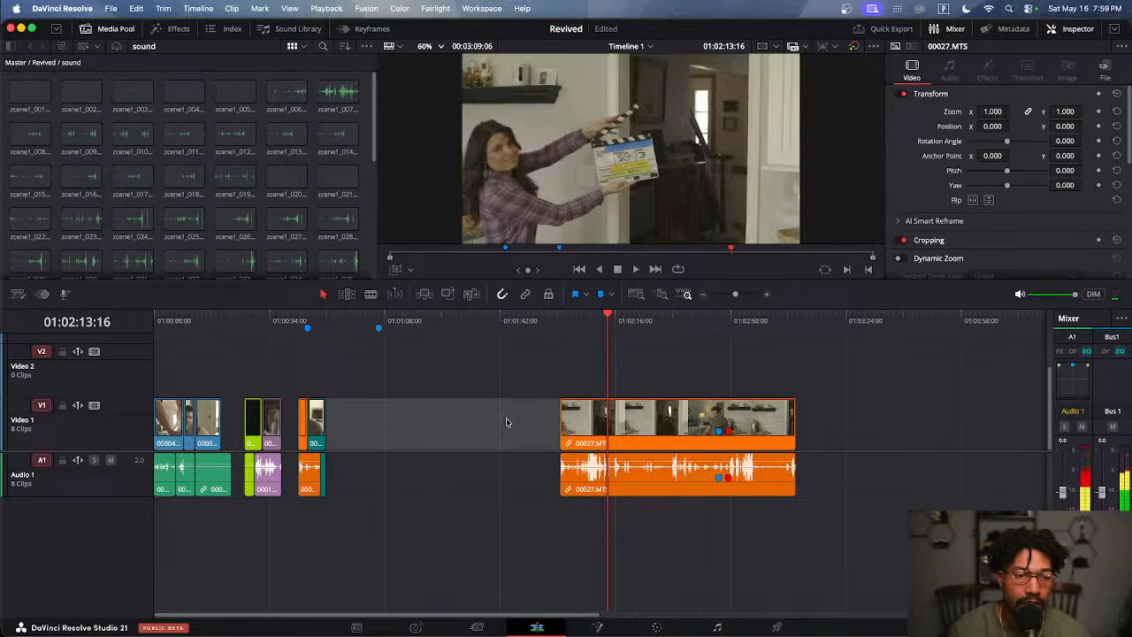
click(506, 423)
key(super+s)
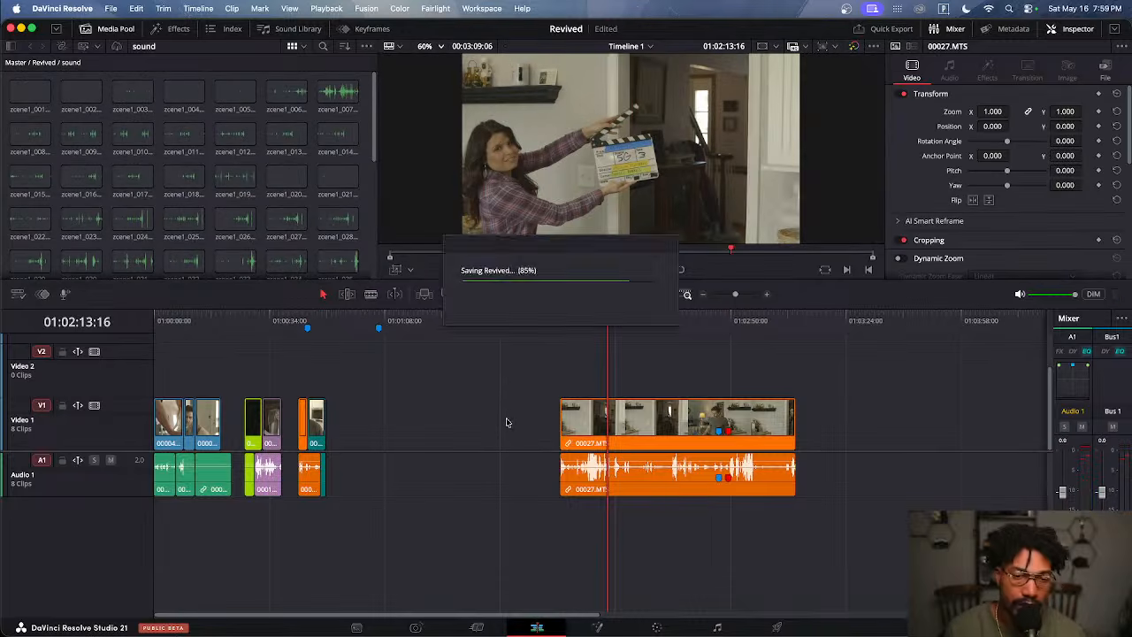
Open the Nameless One - Pilot project from the Blood Bought Media folder, upgrading it to the current version
key(shift+1)
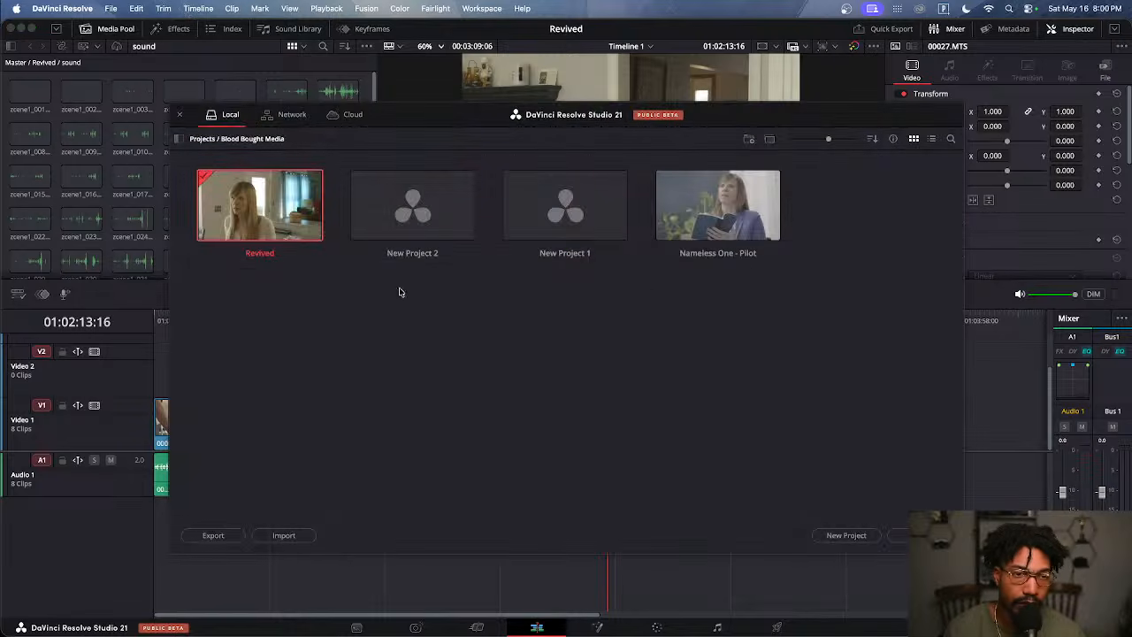
double_click(738, 217)
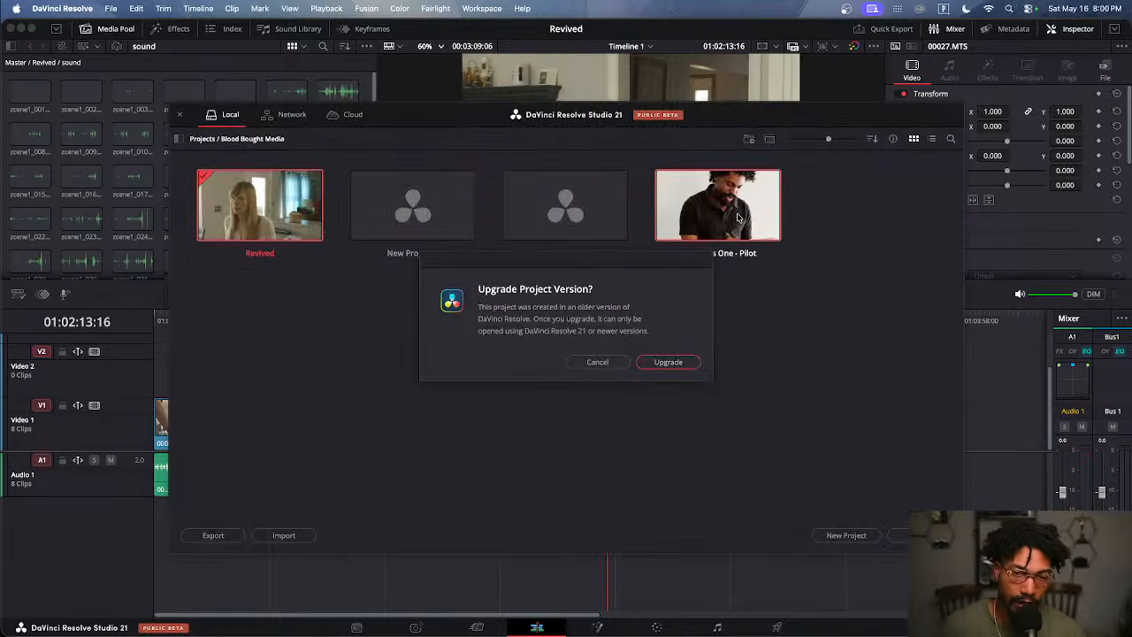
click(597, 362)
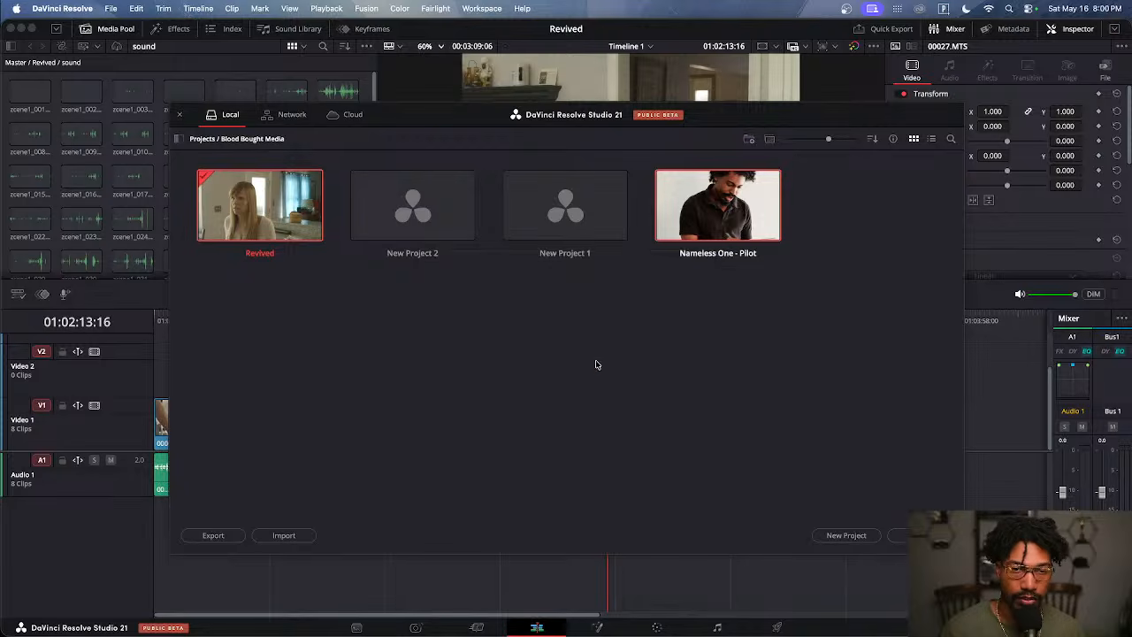
double_click(690, 202)
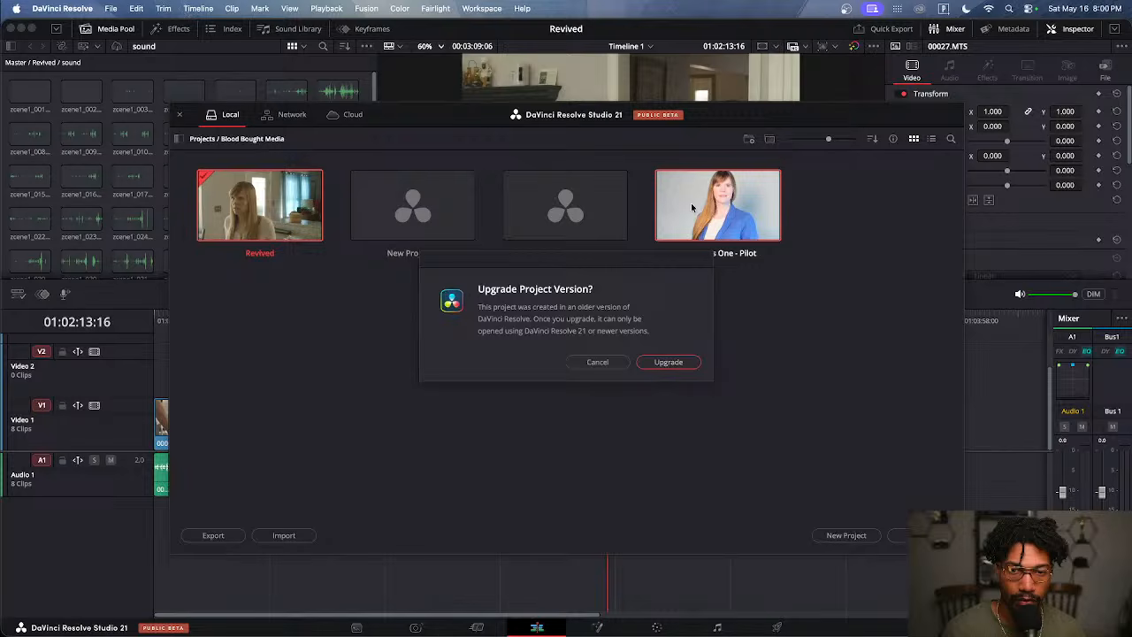
click(668, 362)
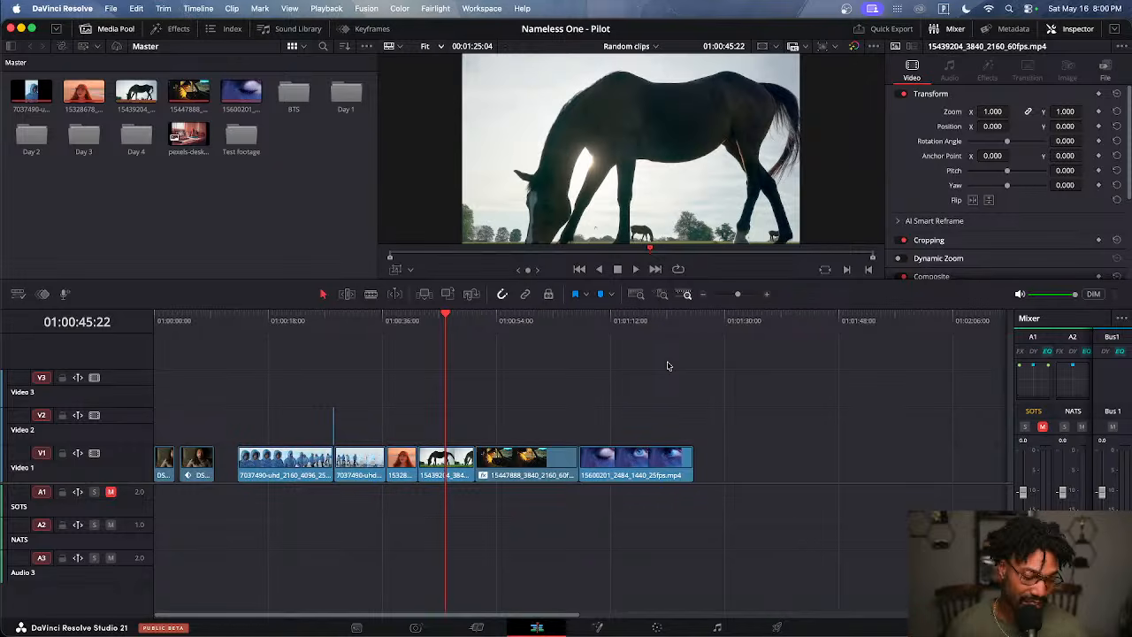
Make the video tracks of the Random clips timeline taller
scroll(498, 438, down, 4)
scroll(395, 421, up, 5)
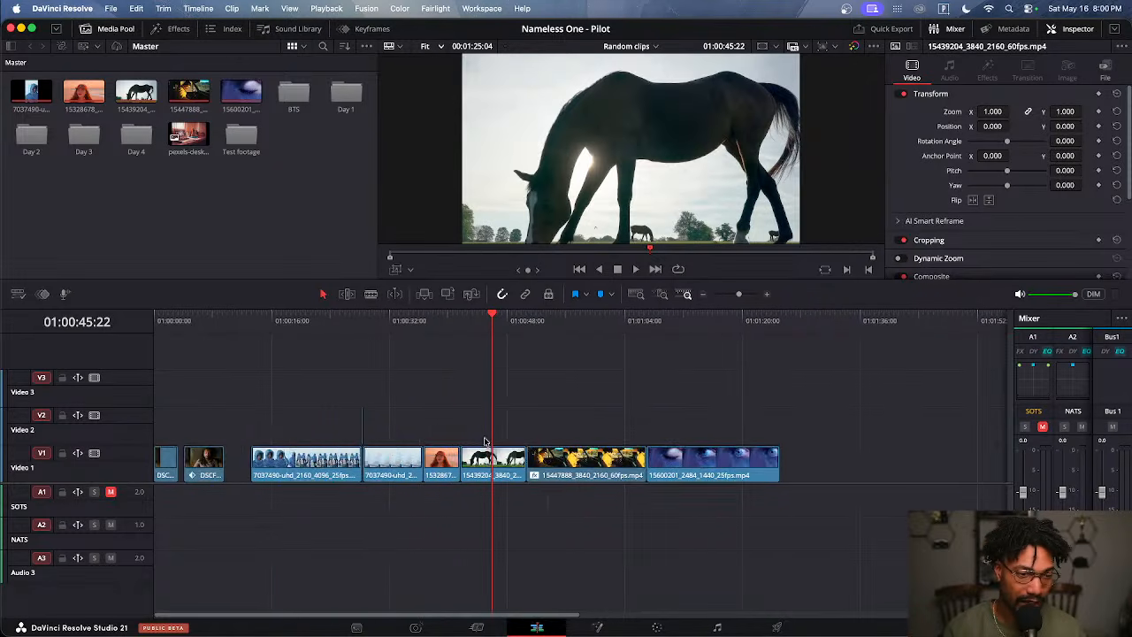
scroll(396, 421, up, 3)
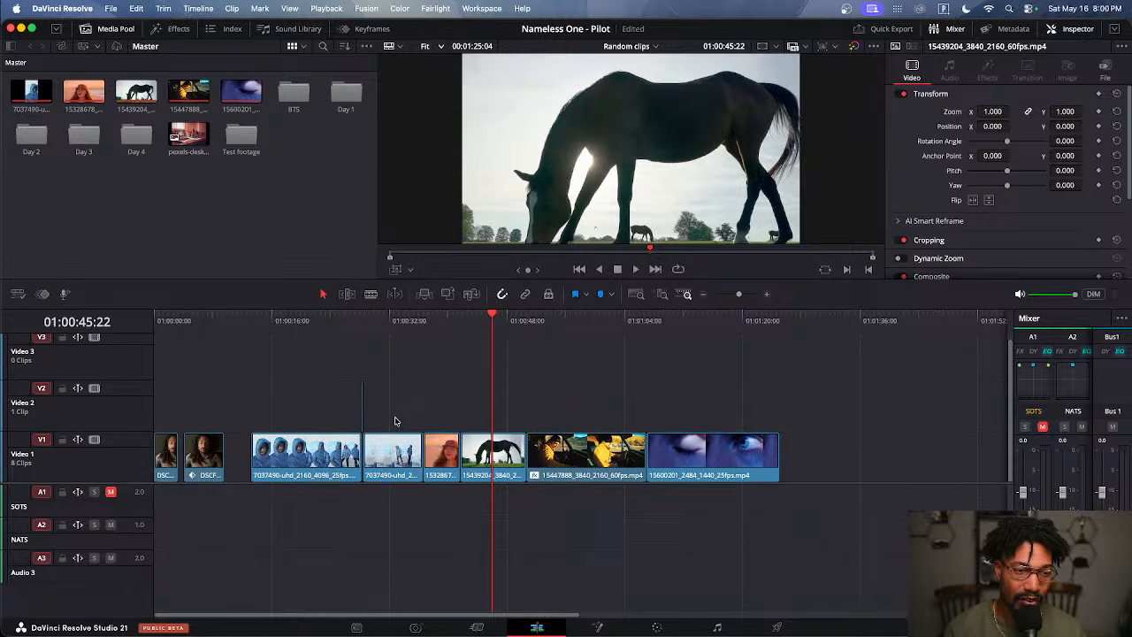
Look over the first clips on the Random clips timeline and place the playhead at 01:00:04:03, where the second DSCF0170.MOV clip starts
drag(171, 323, 172, 352)
scroll(210, 376, up, 5)
scroll(262, 374, up, 2)
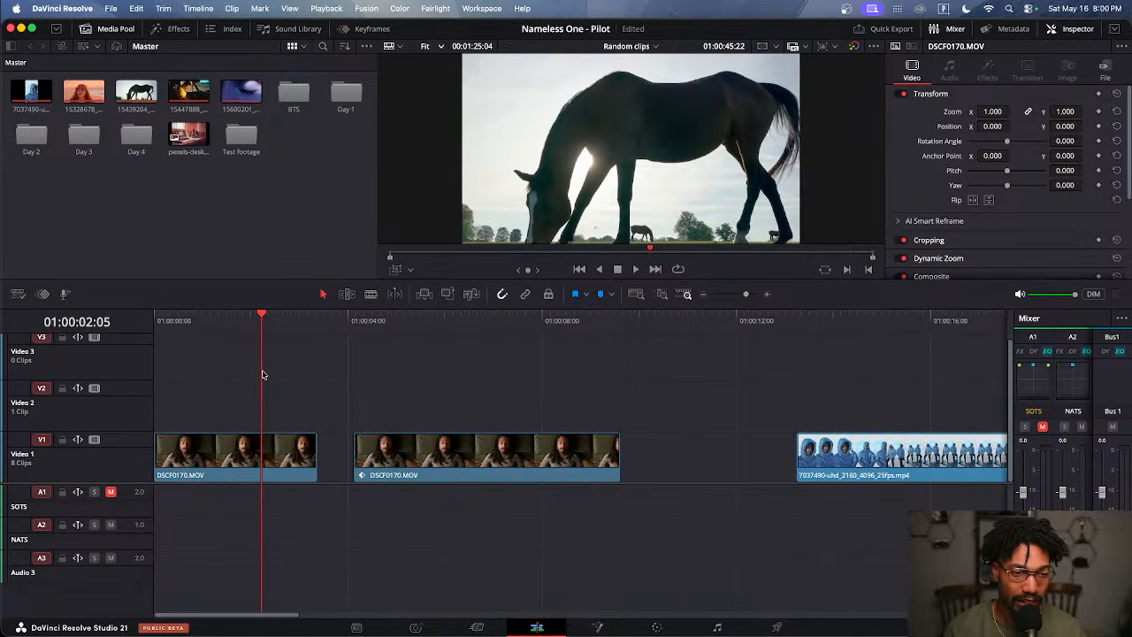
scroll(336, 374, down, 4)
click(284, 323)
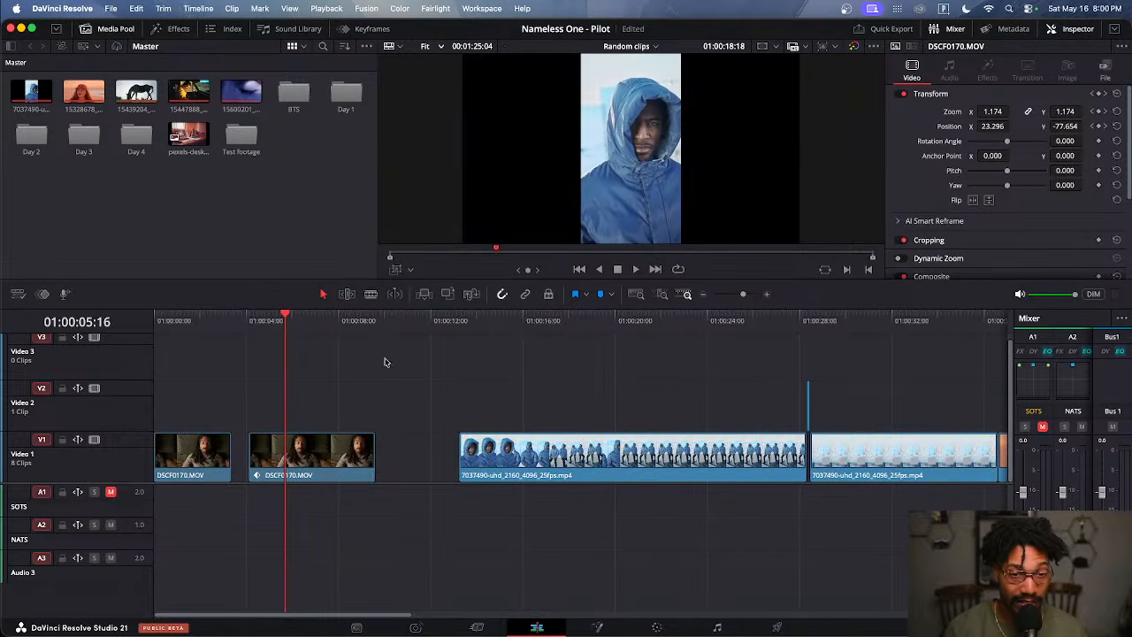
scroll(316, 362, down, 4)
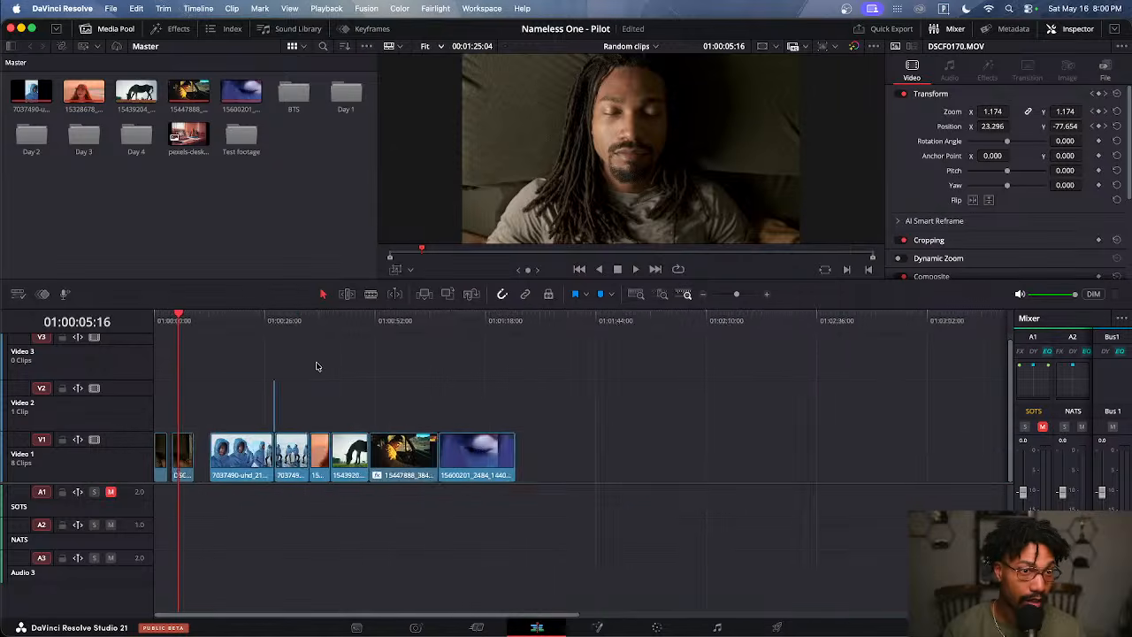
scroll(316, 362, up, 2)
scroll(299, 363, up, 2)
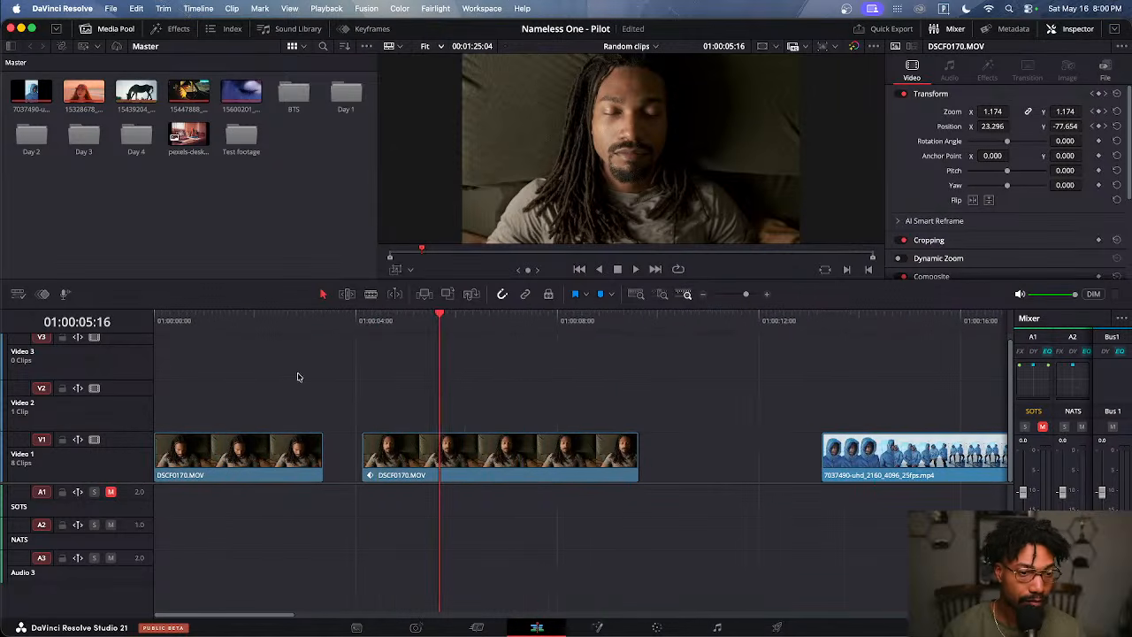
click(362, 322)
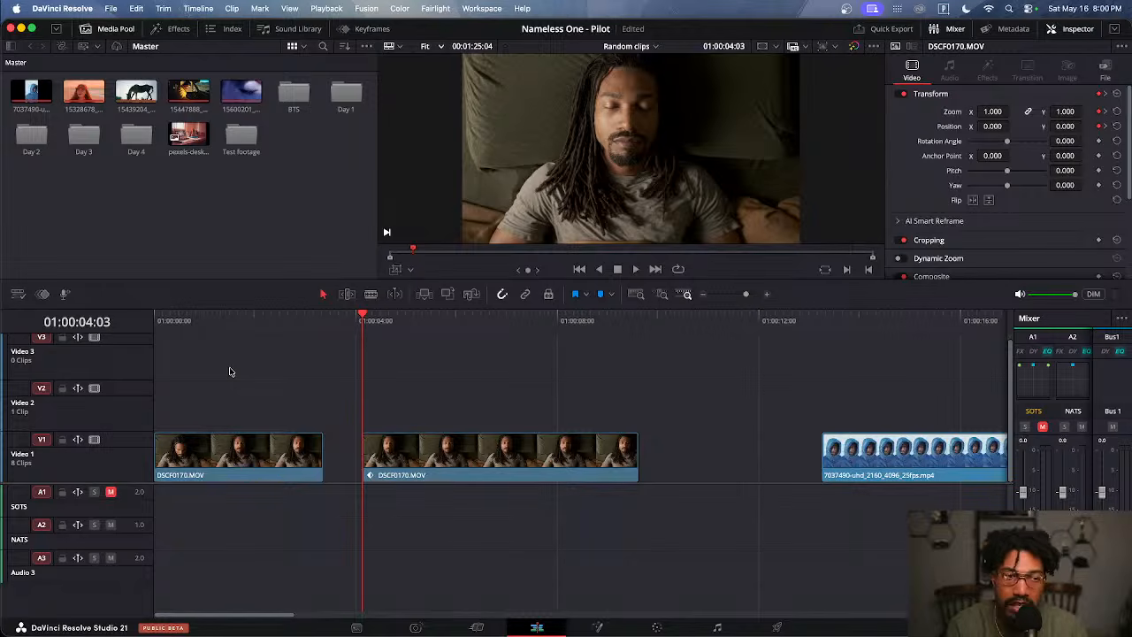
Turn on the display of stacked timelines and check the timeline list of the Random clips tab
click(19, 296)
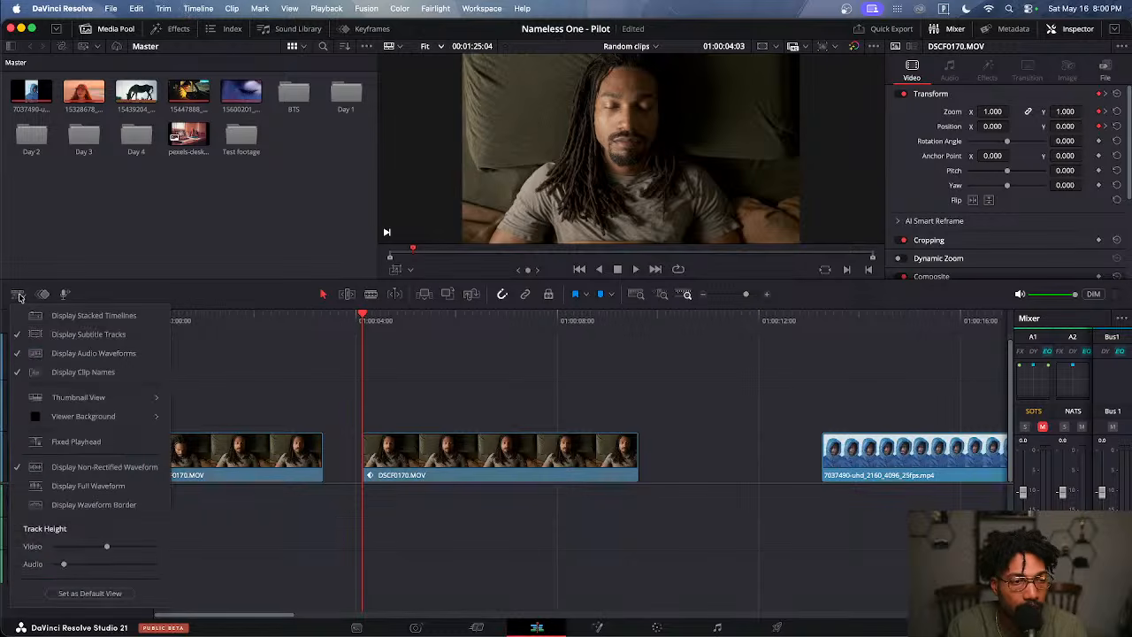
click(97, 316)
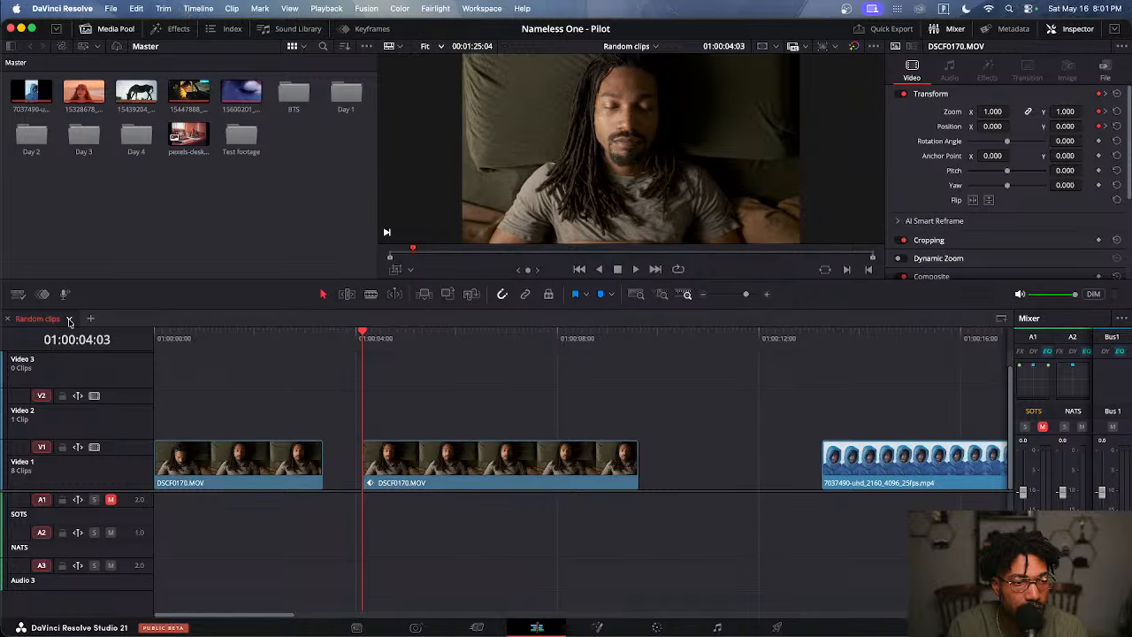
click(70, 320)
click(70, 320)
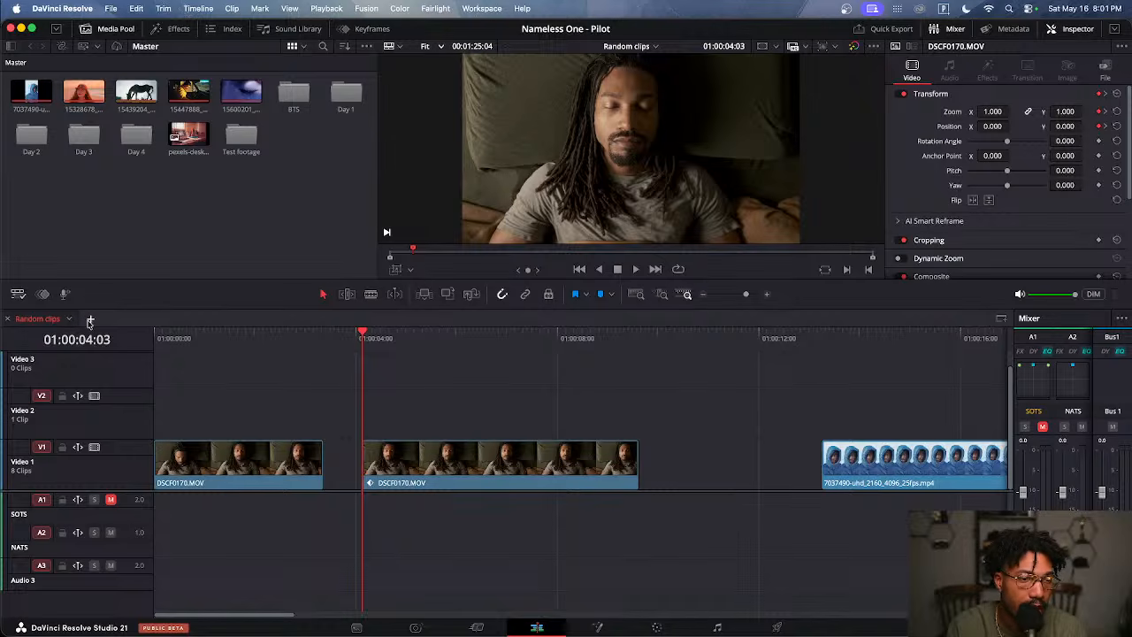
Open the Scene 5 - Assembly Edit copy timeline in a new timeline tab and move the playhead to about 01:00:41:10
click(90, 320)
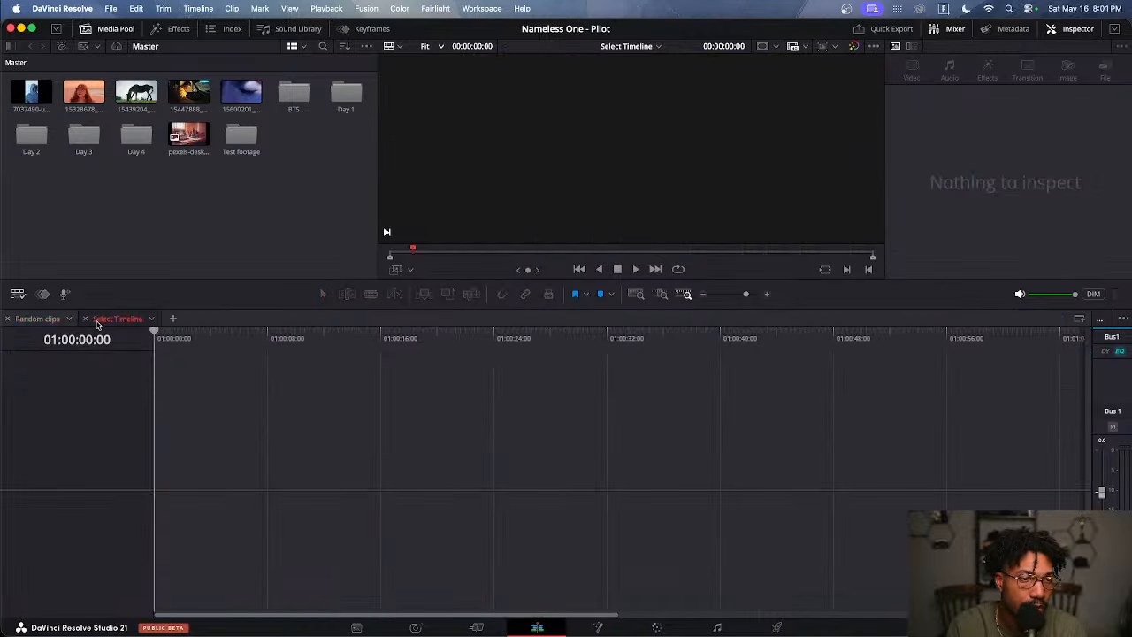
click(152, 320)
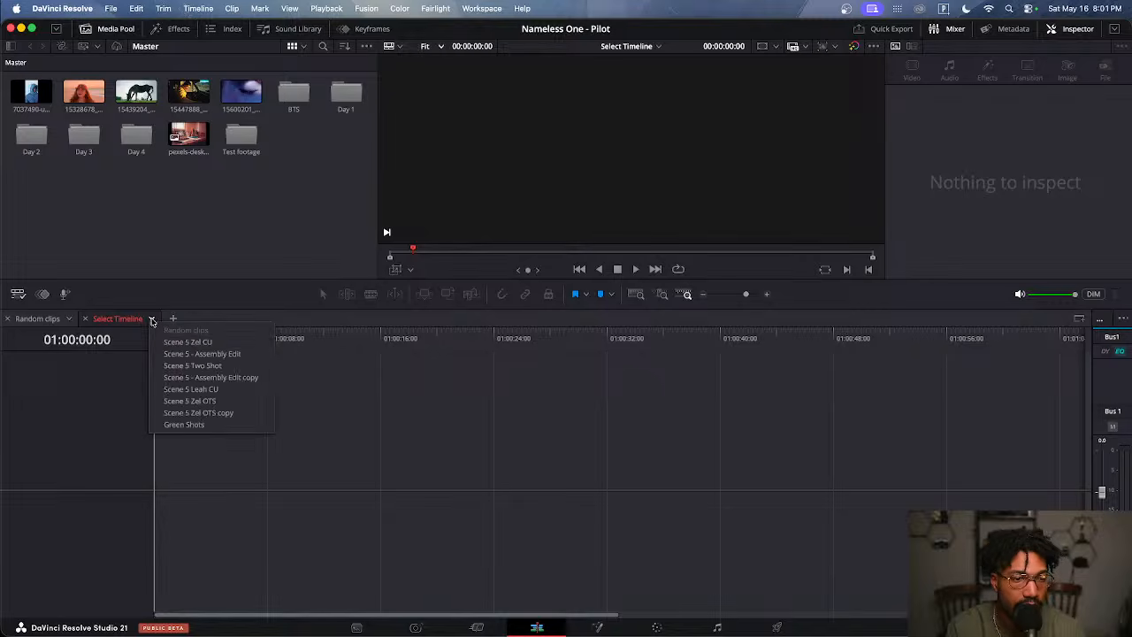
click(201, 377)
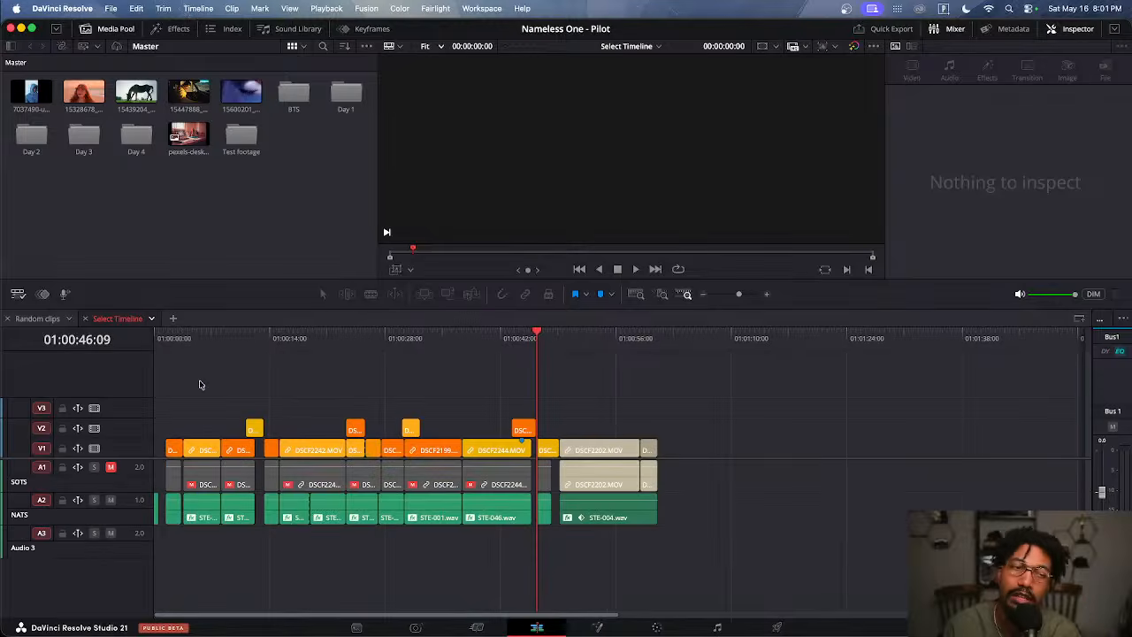
scroll(325, 430, down, 3)
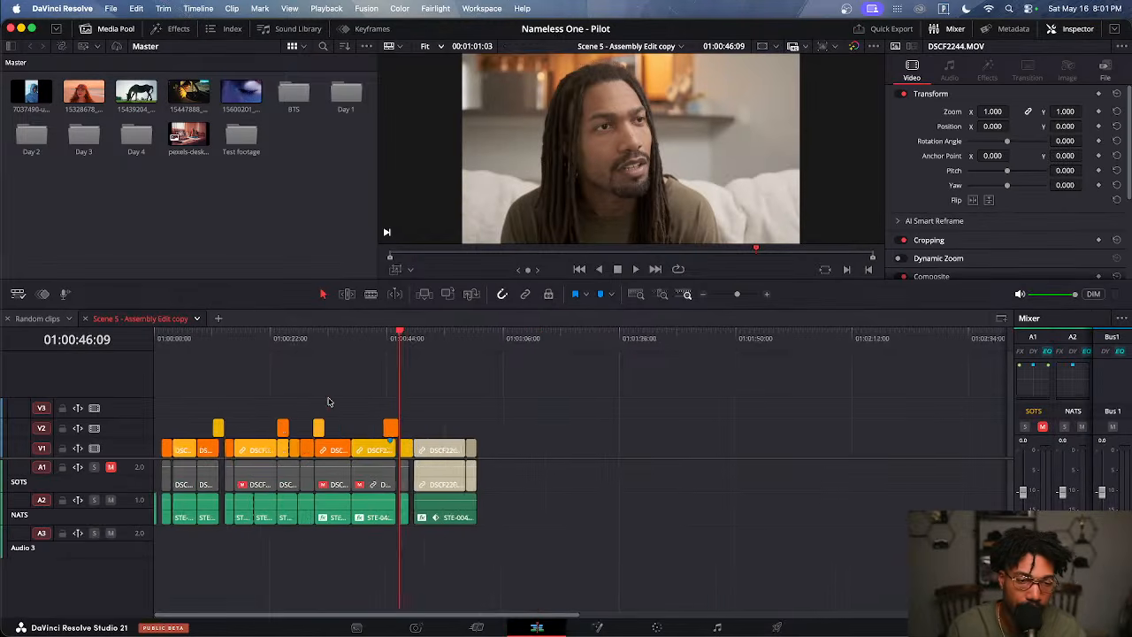
click(234, 344)
mouse_move(234, 345)
mouse_down()
mouse_move(107, 371)
mouse_move(292, 378)
mouse_move(369, 395)
mouse_move(493, 392)
mouse_move(425, 403)
mouse_up()
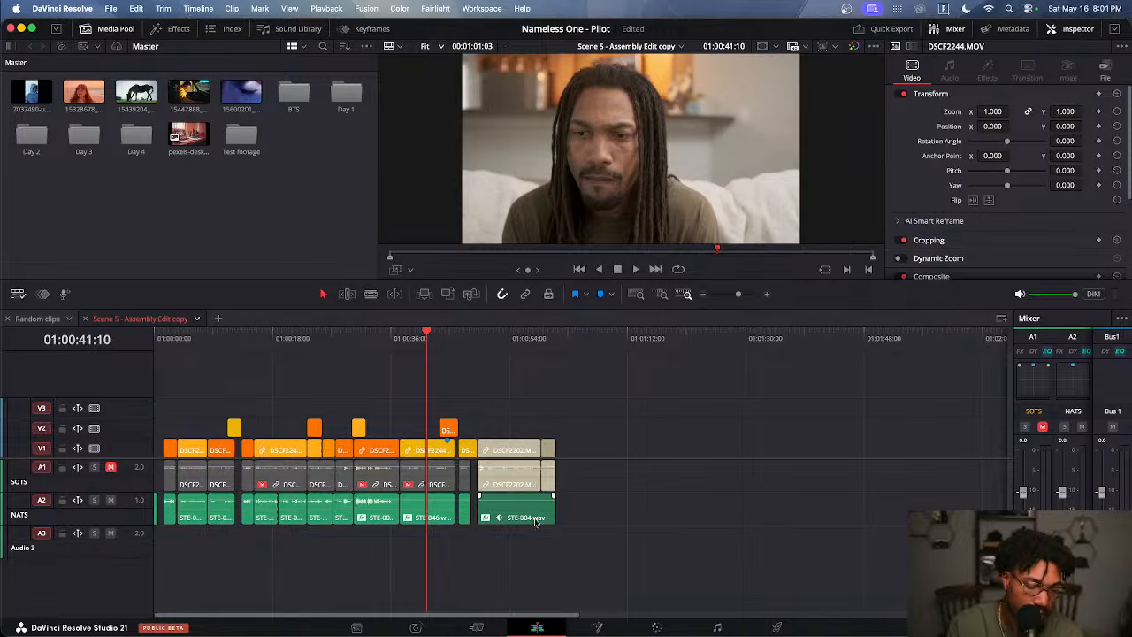
Duplicate the DSCF2244.MOV clip under the playhead with its STE-046.wav audio into the empty area past the edit, near 01:02:08
scroll(525, 539, up, 5)
scroll(526, 541, down, 5)
scroll(512, 532, up, 3)
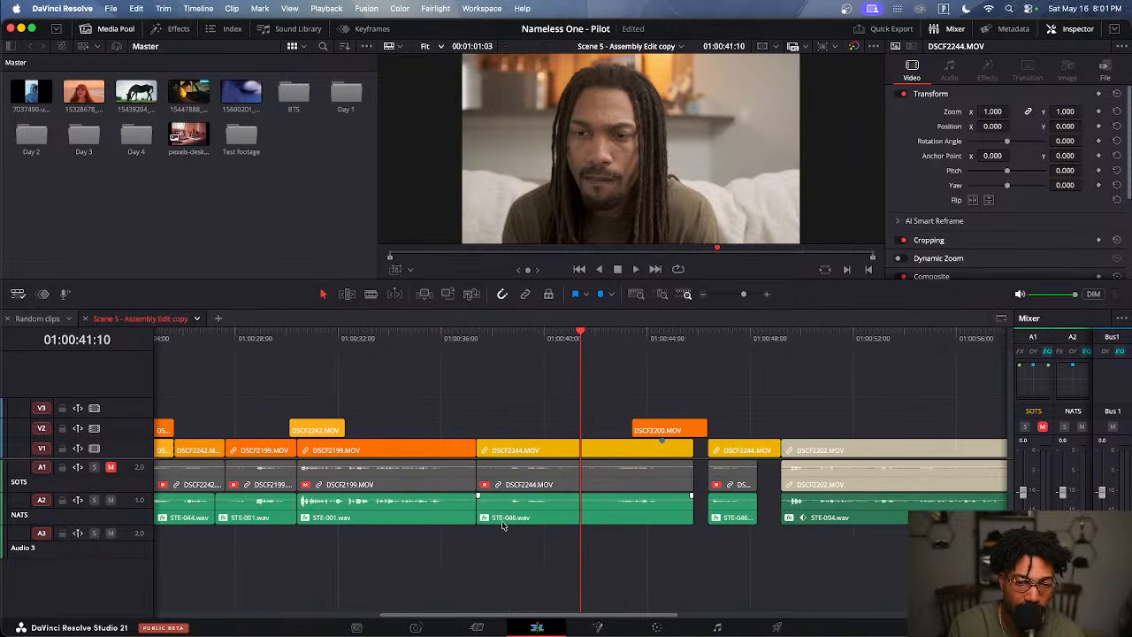
scroll(501, 524, down, 1)
click(536, 452)
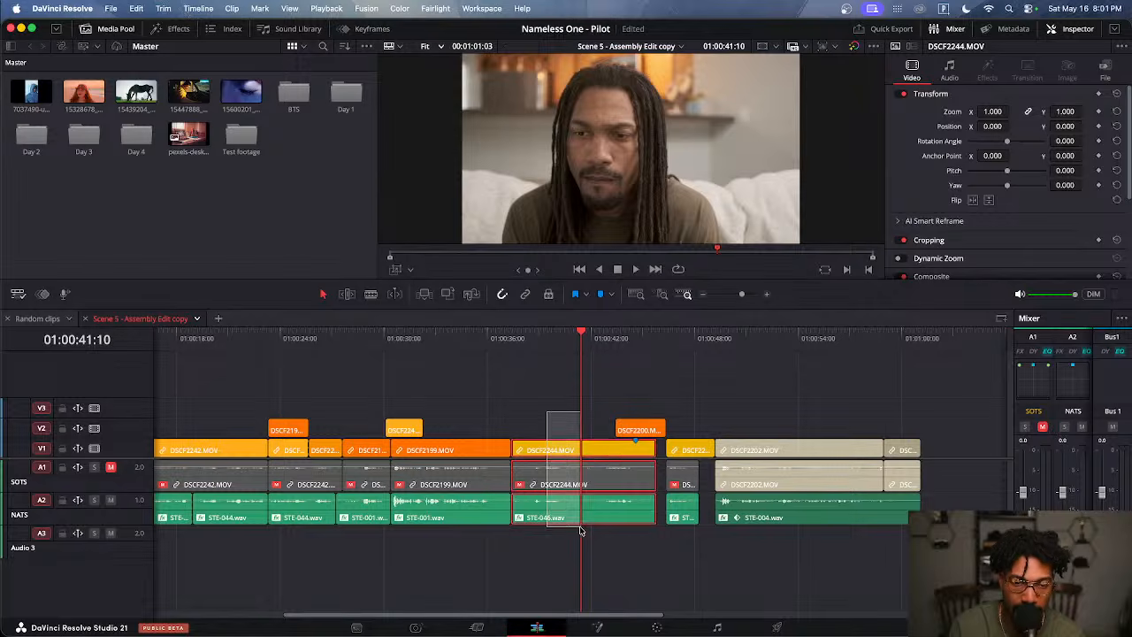
scroll(573, 509, down, 5)
drag(373, 451, 868, 451)
click(839, 335)
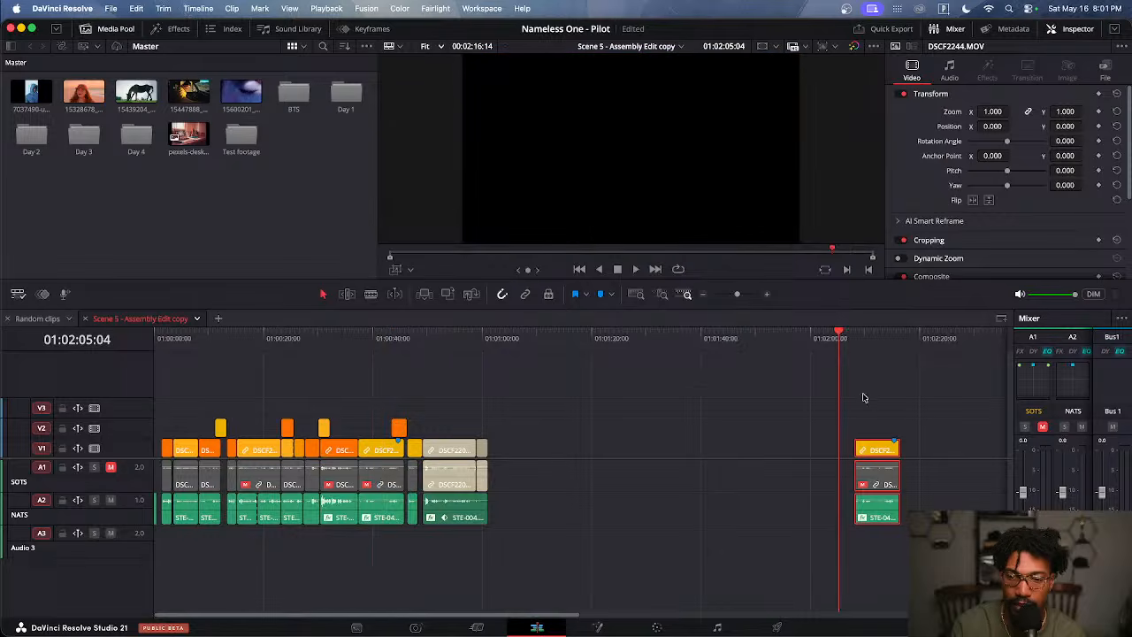
Enable the muted camera audio of the duplicated DSCF2244.MOV clip on track A1
scroll(808, 434, up, 3)
click(432, 516)
click(724, 486)
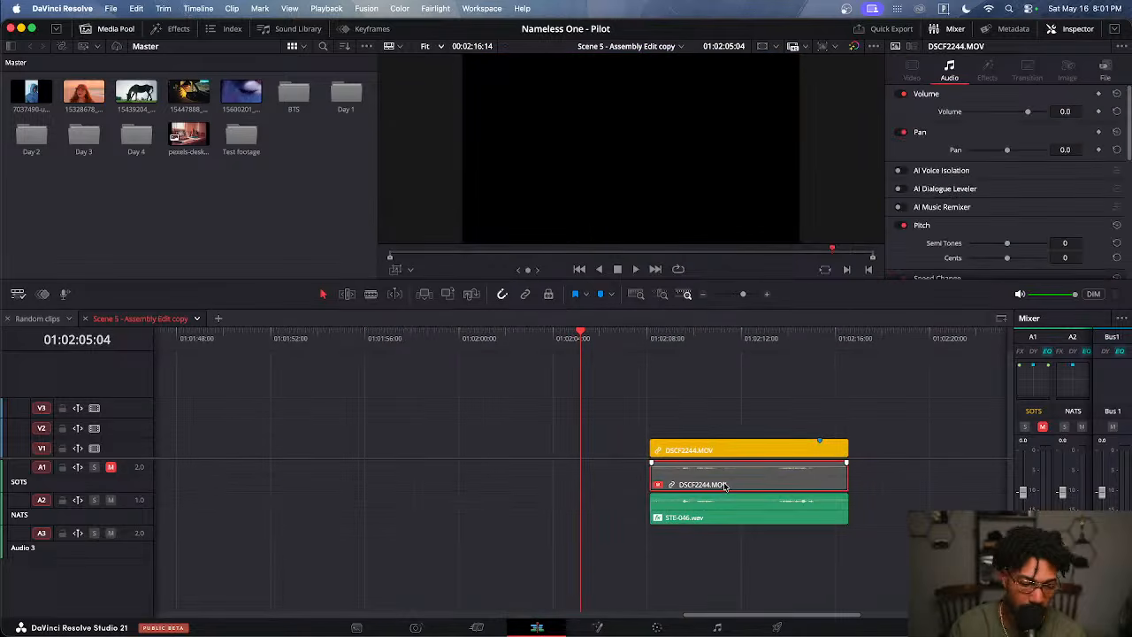
key(d)
click(719, 540)
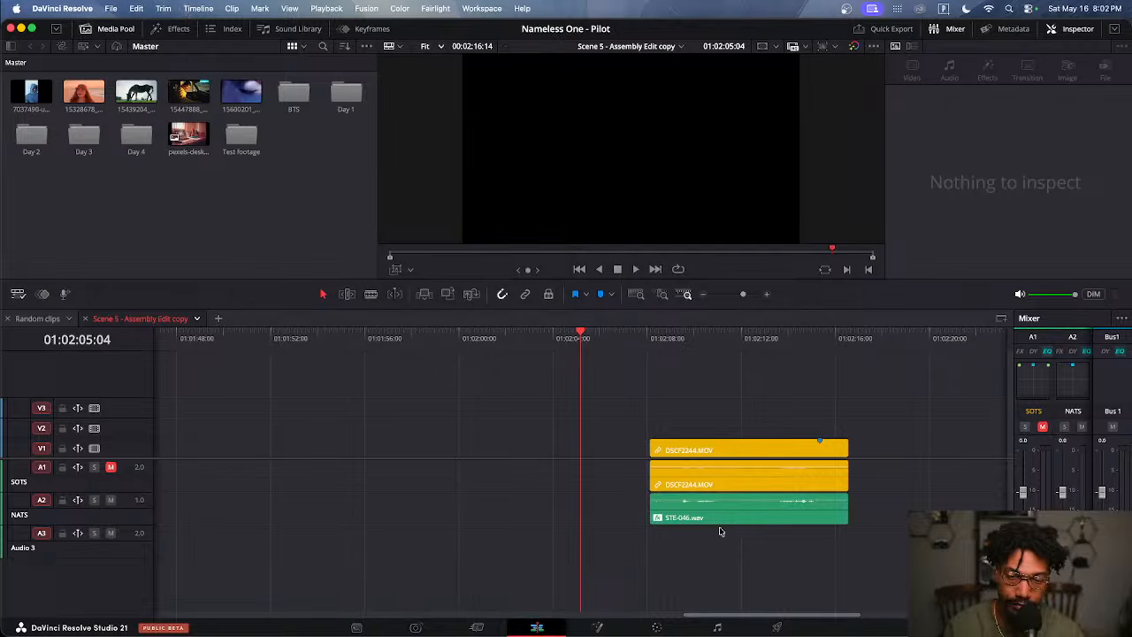
Move the duplicated STE-046.wav clip earlier on track A2, clear of its video, and extend both of its ends
drag(735, 518, 452, 522)
key(super+equal)
key(super+minus)
key(super+minus)
key(super+minus)
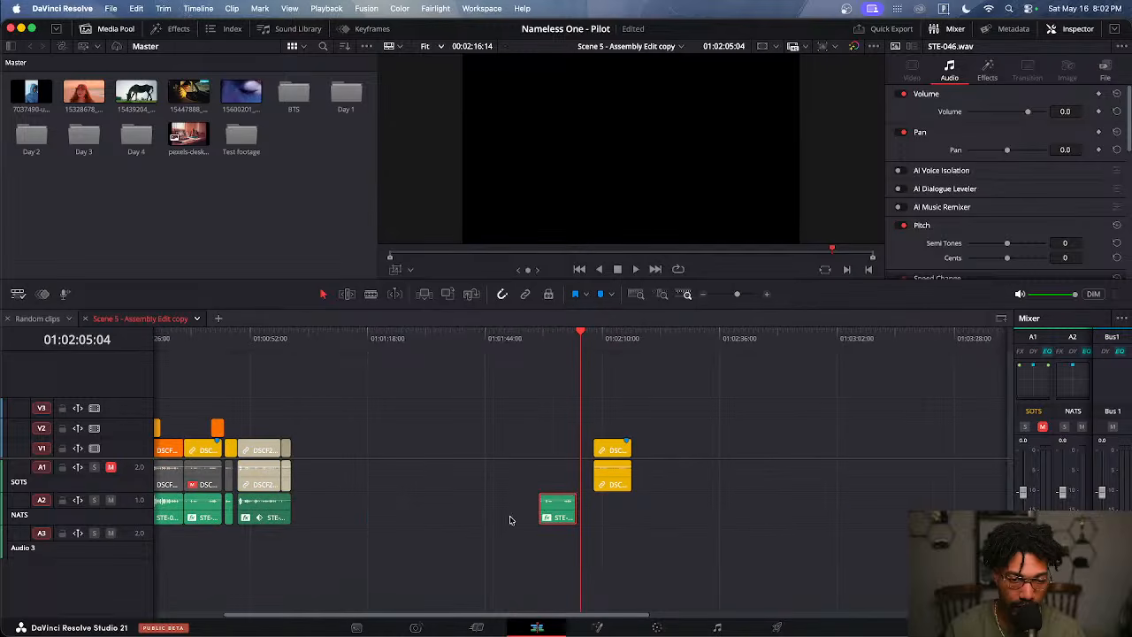
drag(536, 514, 436, 514)
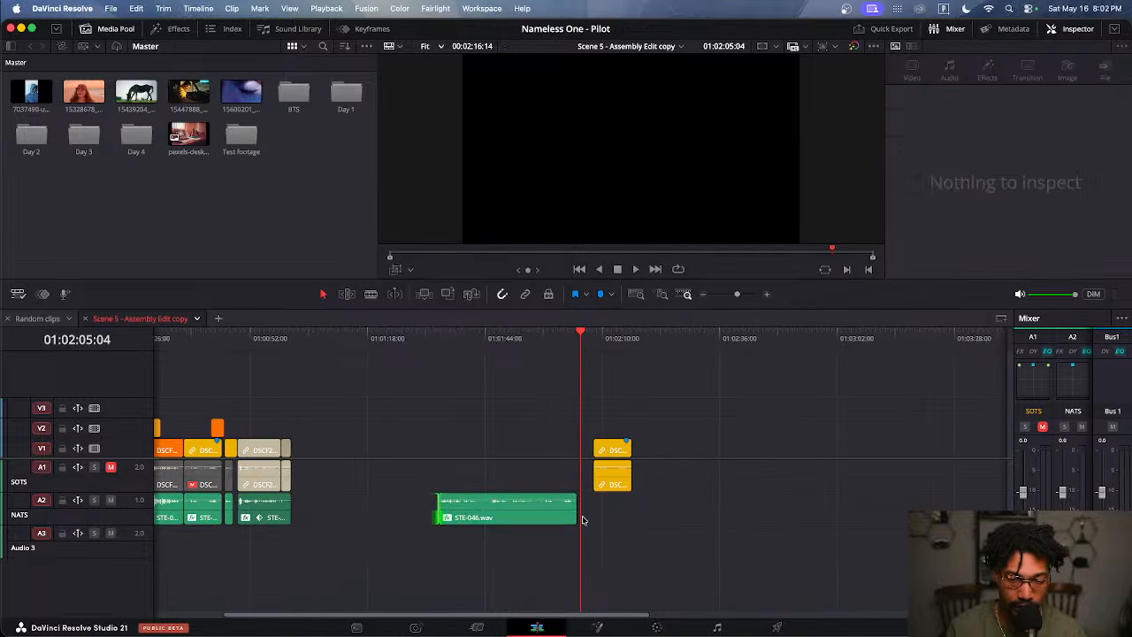
drag(583, 520, 703, 520)
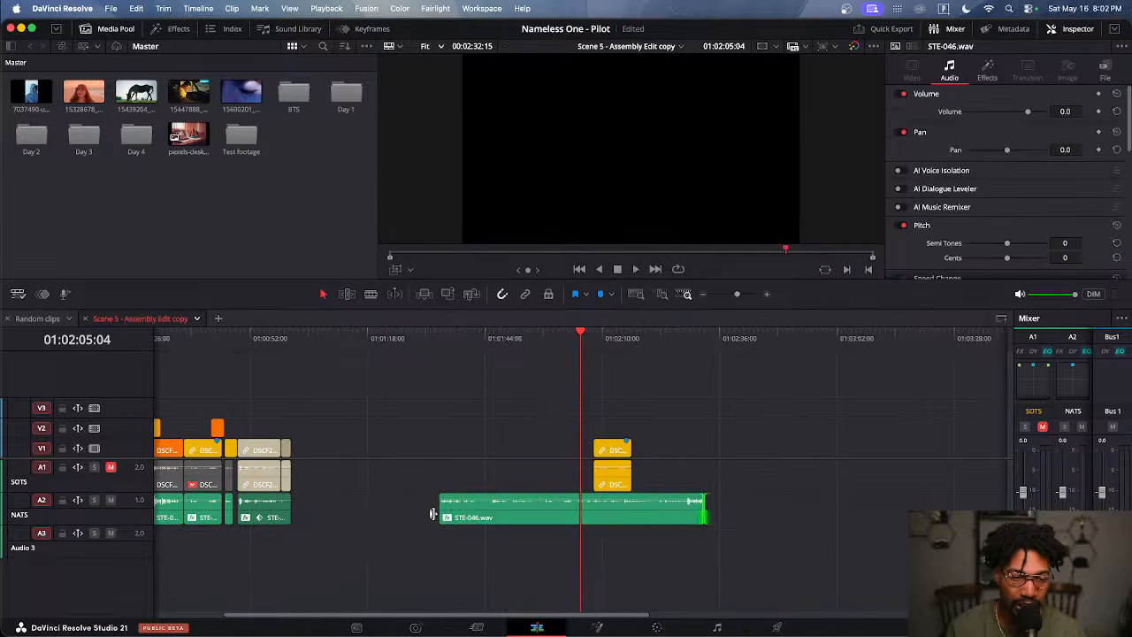
Move the duplicated STE-046.wav clip down to Audio 3 and extend its start further back
drag(433, 515, 367, 516)
drag(500, 523, 559, 542)
drag(430, 543, 244, 543)
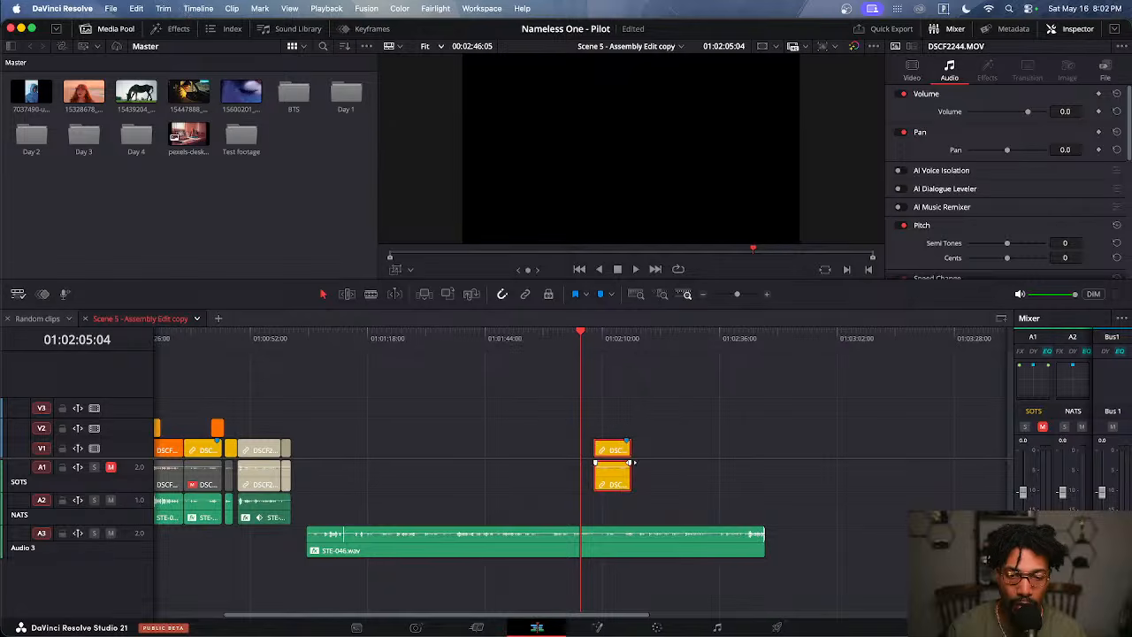
Extend the duplicated DSCF2244.MOV clip at both ends to its full length and move STE-046.wav to start at 01:01:50:18
drag(629, 447, 781, 434)
drag(655, 407, 650, 506)
drag(581, 421, 515, 428)
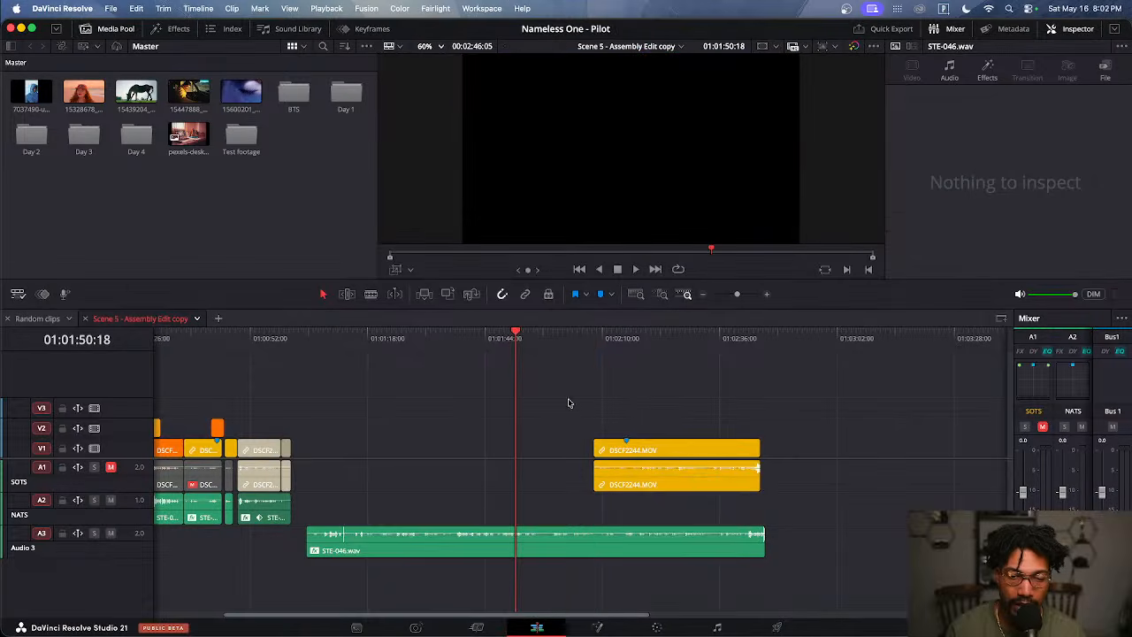
drag(569, 399, 386, 439)
drag(398, 412, 697, 545)
drag(600, 407, 662, 494)
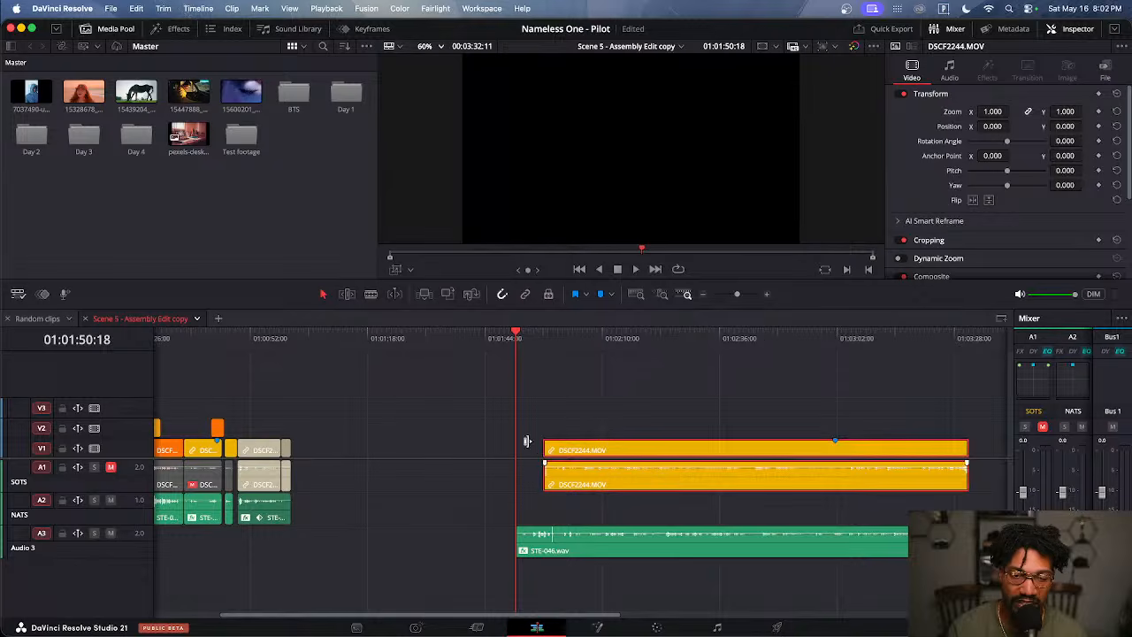
drag(542, 445, 419, 449)
drag(515, 547, 401, 545)
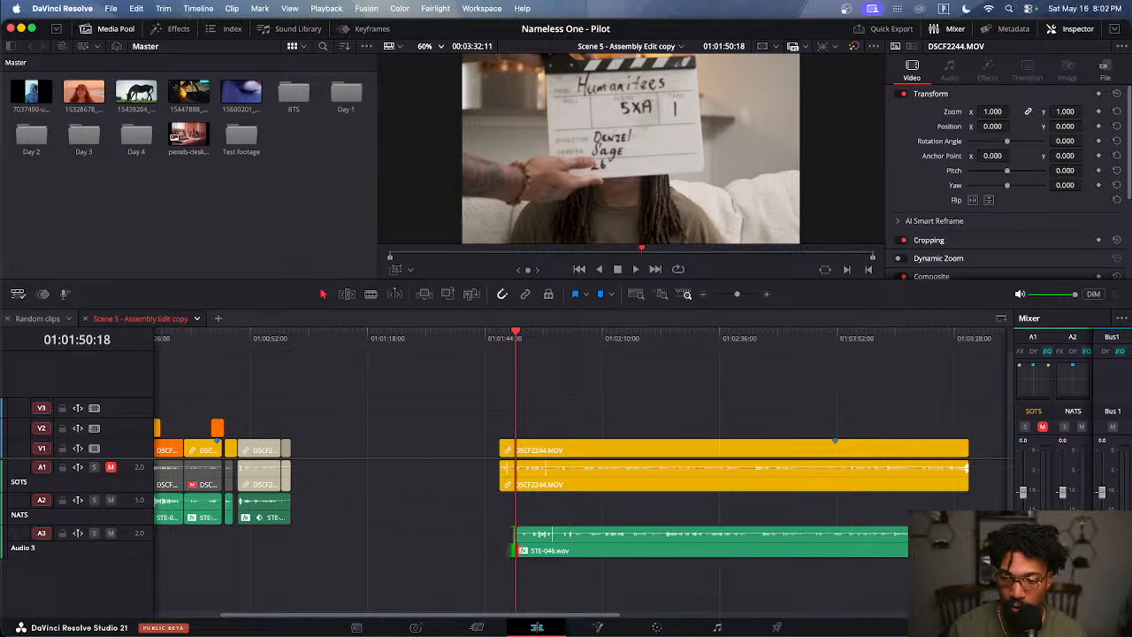
Move the STE-046.wav clip later on Audio 3, off the slate section, and place the playhead on the slate at 01:01:56:01
key(super+equal)
key(super+minus)
key(super+minus)
drag(802, 550, 801, 543)
drag(789, 478, 778, 496)
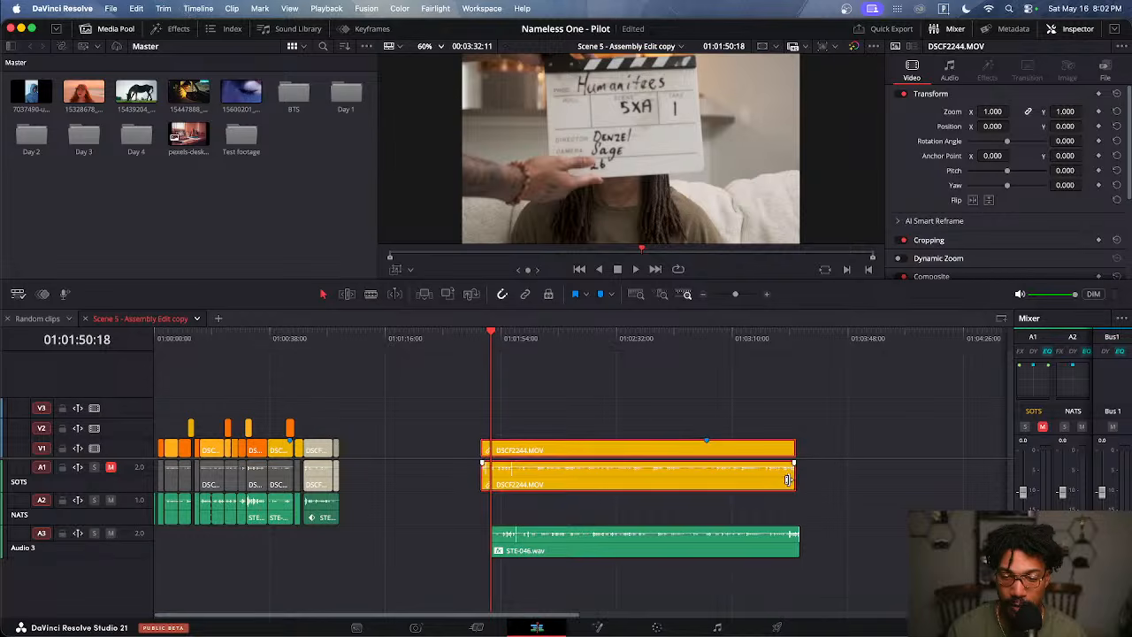
click(794, 472)
click(858, 471)
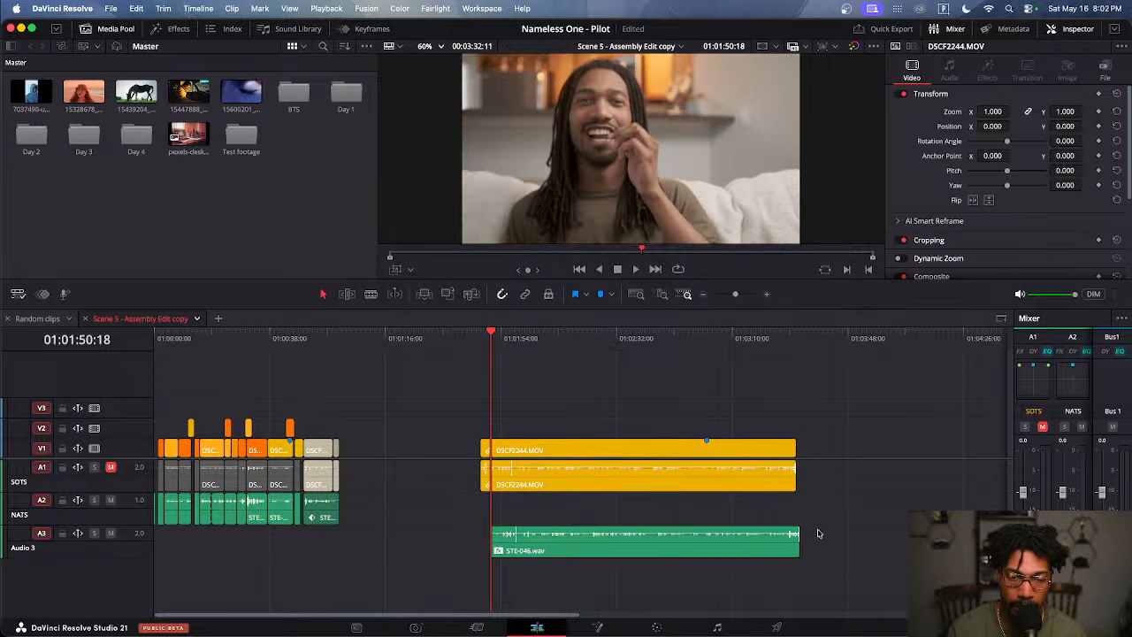
drag(730, 546, 900, 518)
drag(509, 345, 505, 344)
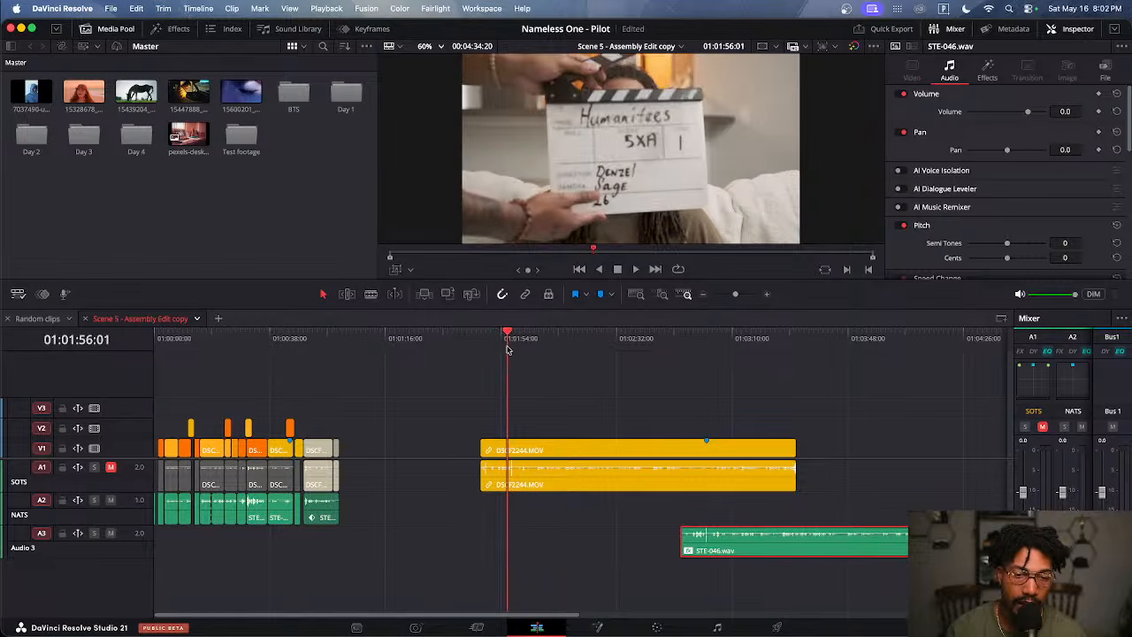
Play the DSCF2244.MOV clip through the slate clap
key(super+equal)
key(super+equal)
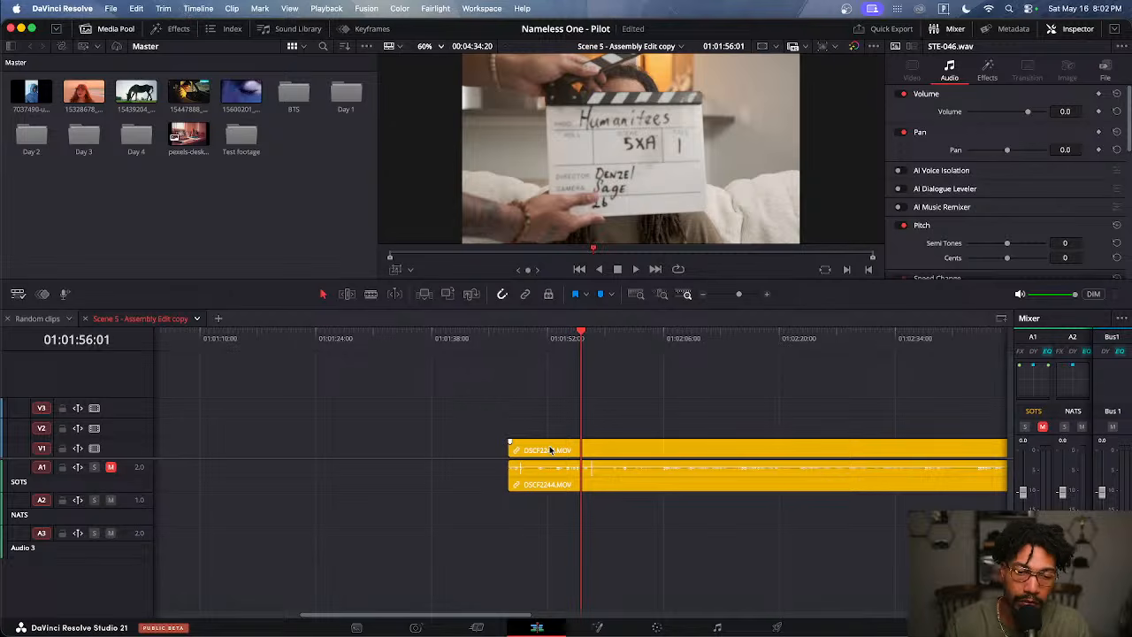
key(space)
key(super+equal)
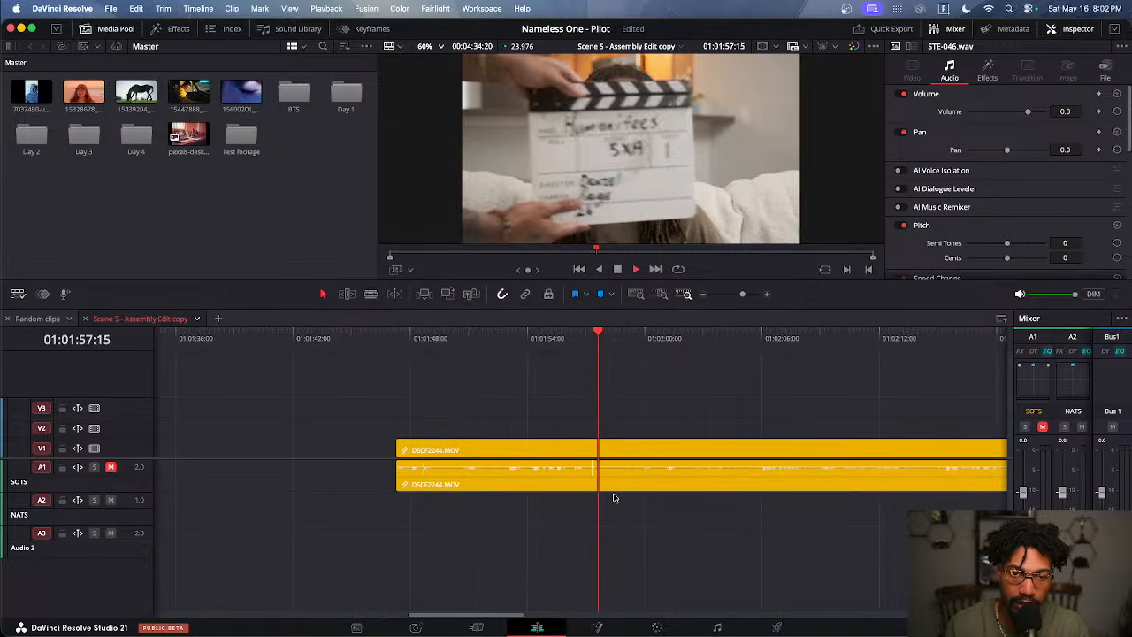
key(super+minus)
key(super+minus)
key(space)
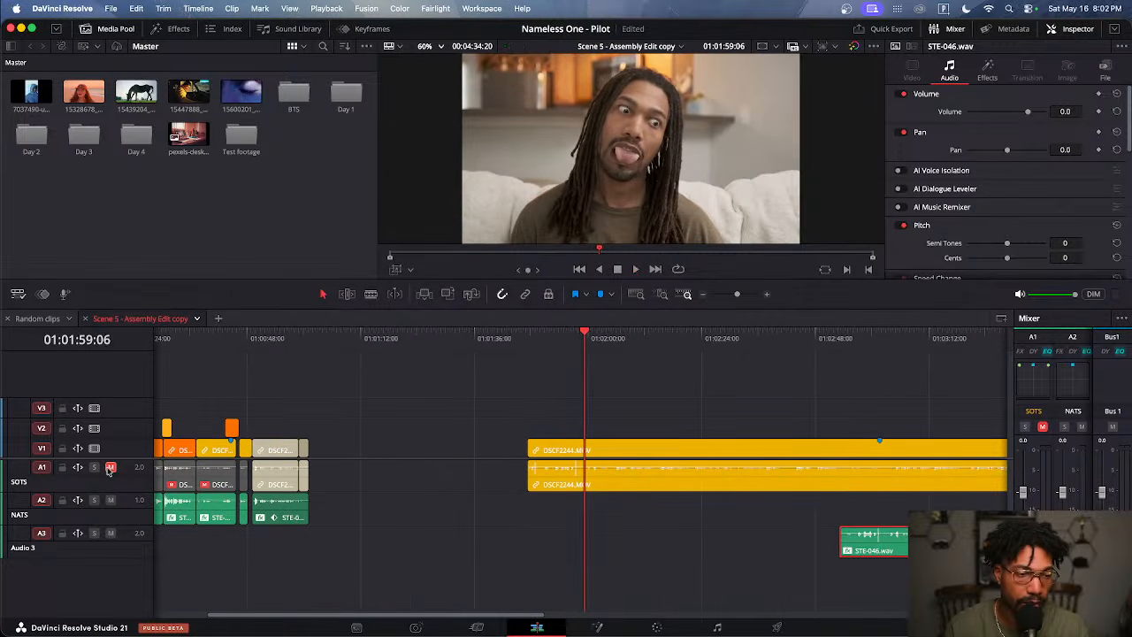
Unmute the SOTS track A1 and play the DSCF2244.MOV camera audio from 01:01:51:09
click(111, 467)
key(space)
click(546, 337)
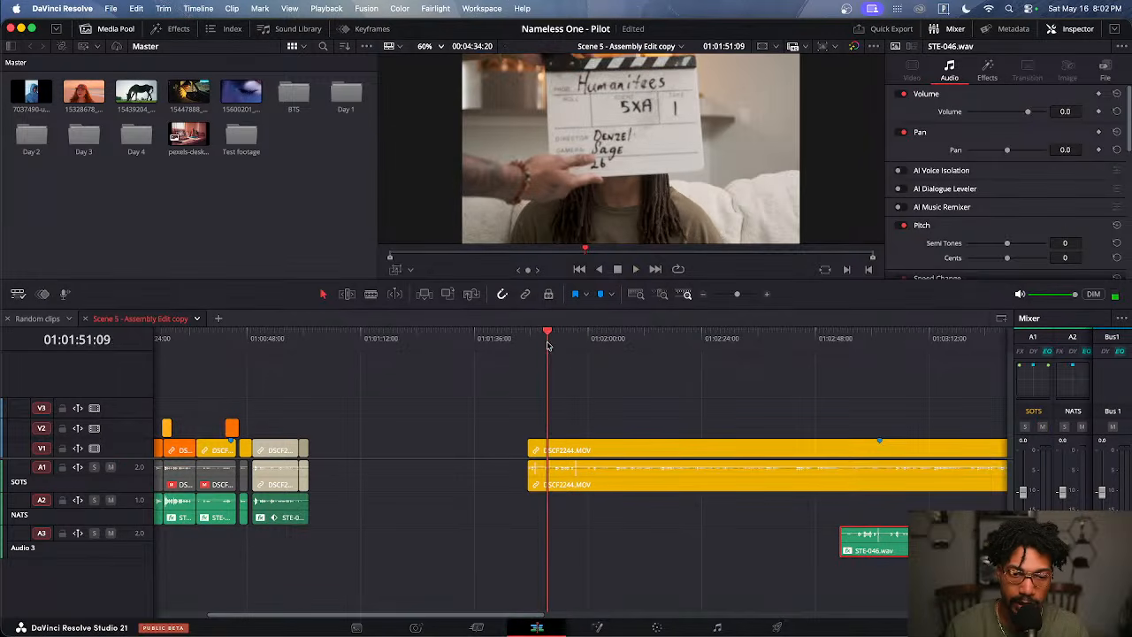
key(super+equal)
key(super+equal)
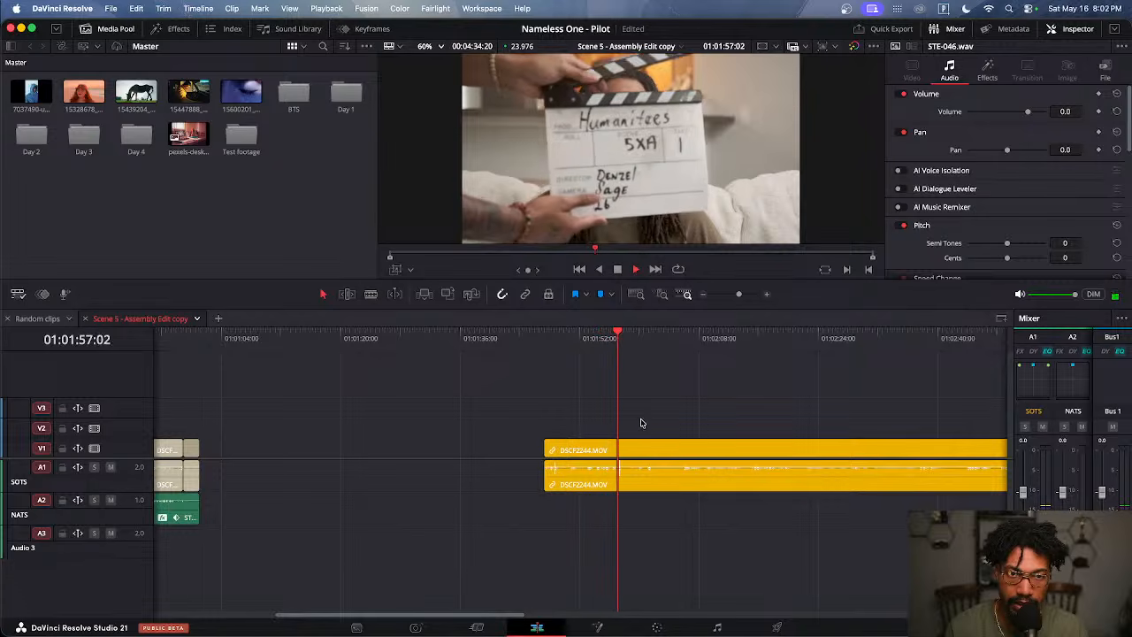
key(super+minus)
key(super+minus)
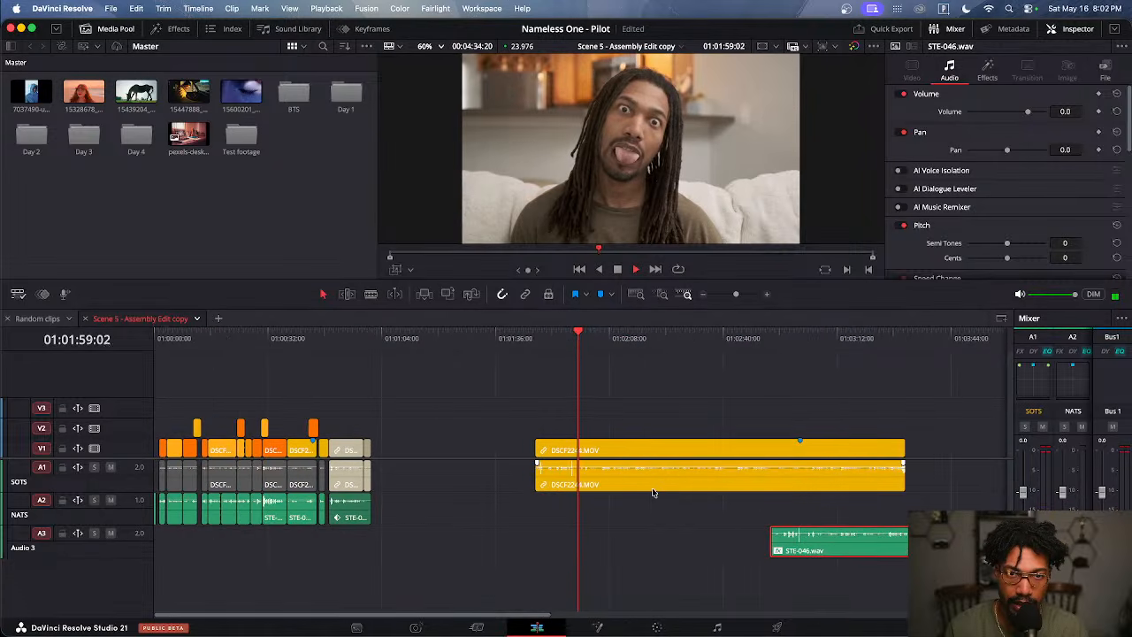
key(super+equal)
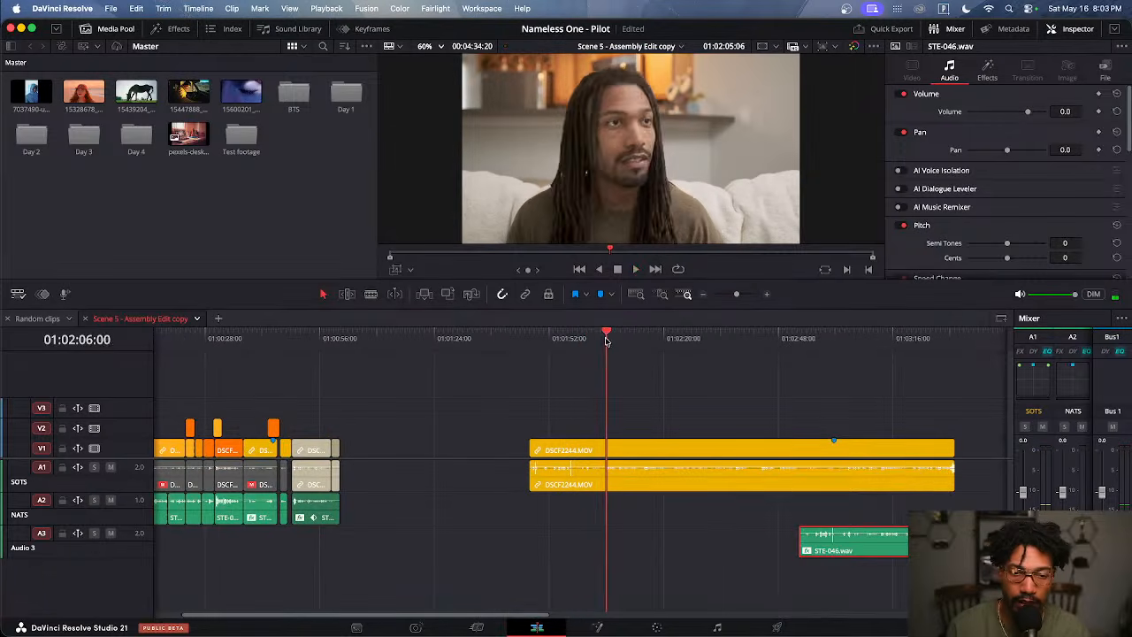
Listen to the camera audio of the DSCF2244.MOV dialogue from 01:02:06:00 onward
scroll(654, 464, down, 4)
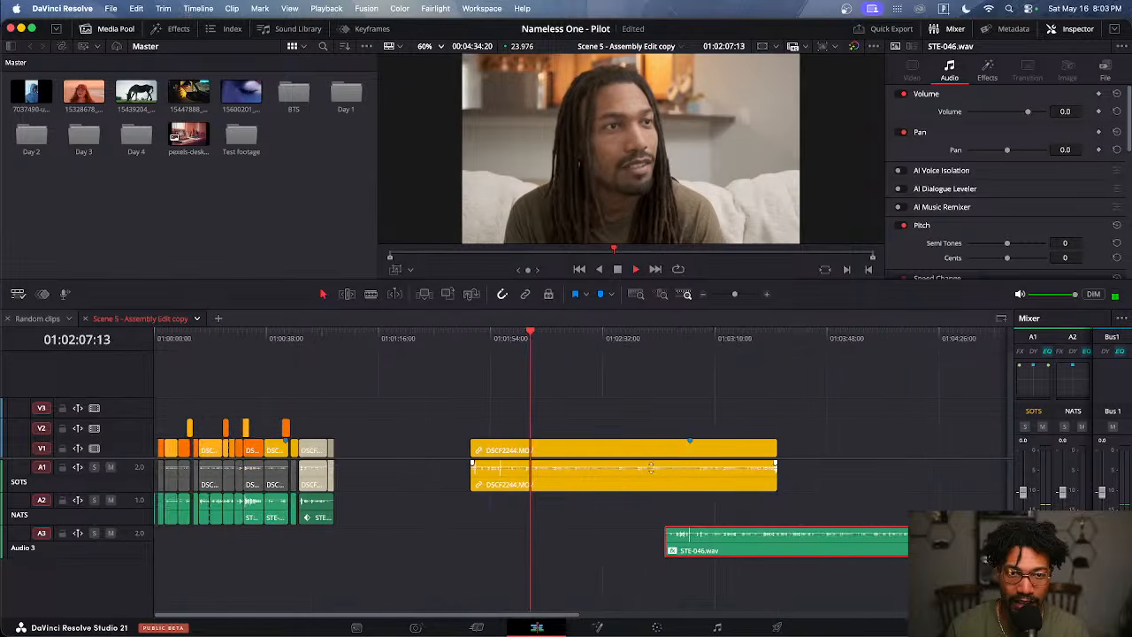
scroll(674, 488, up, 4)
click(702, 531)
scroll(699, 524, up, 1)
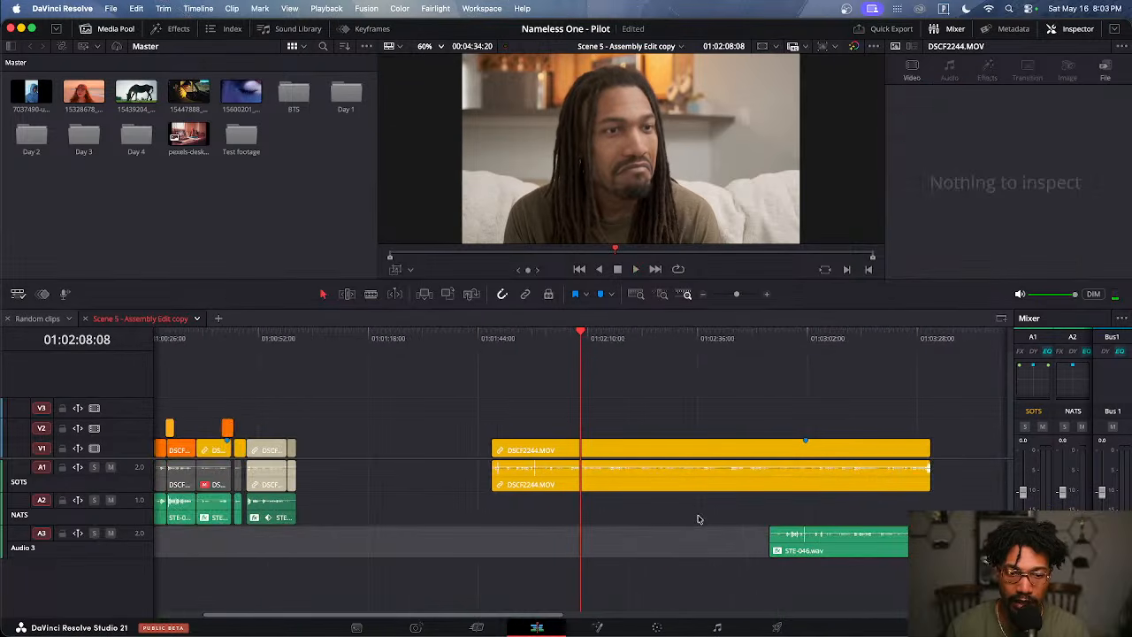
scroll(655, 499, down, 2)
scroll(655, 502, up, 4)
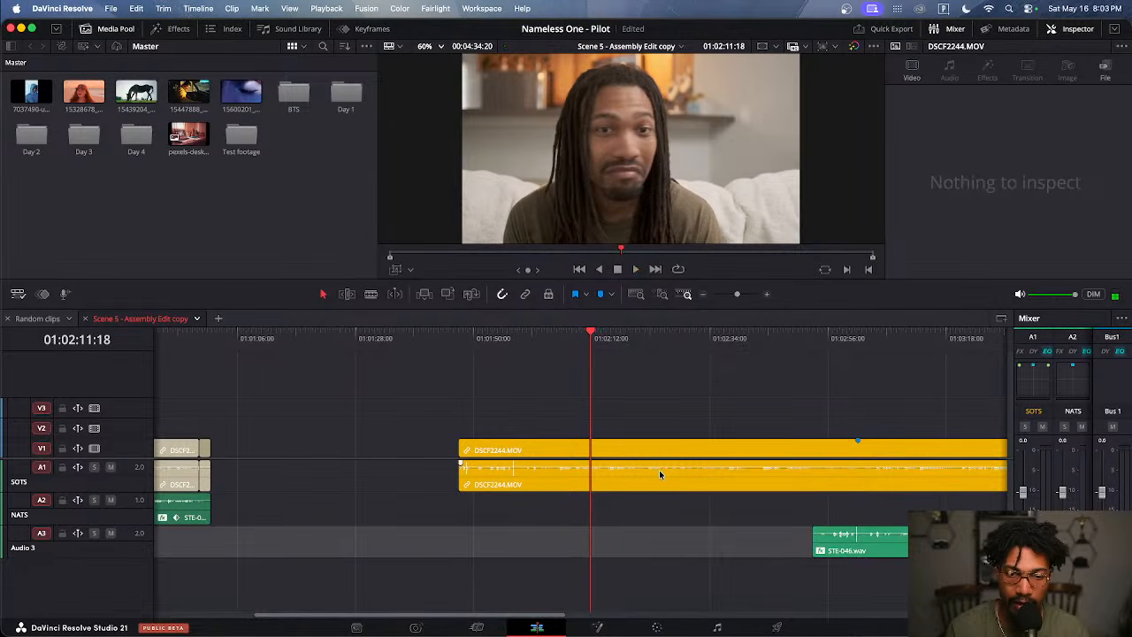
Raise the volume of the duplicated DSCF2244.MOV camera audio to 10.0
click(658, 469)
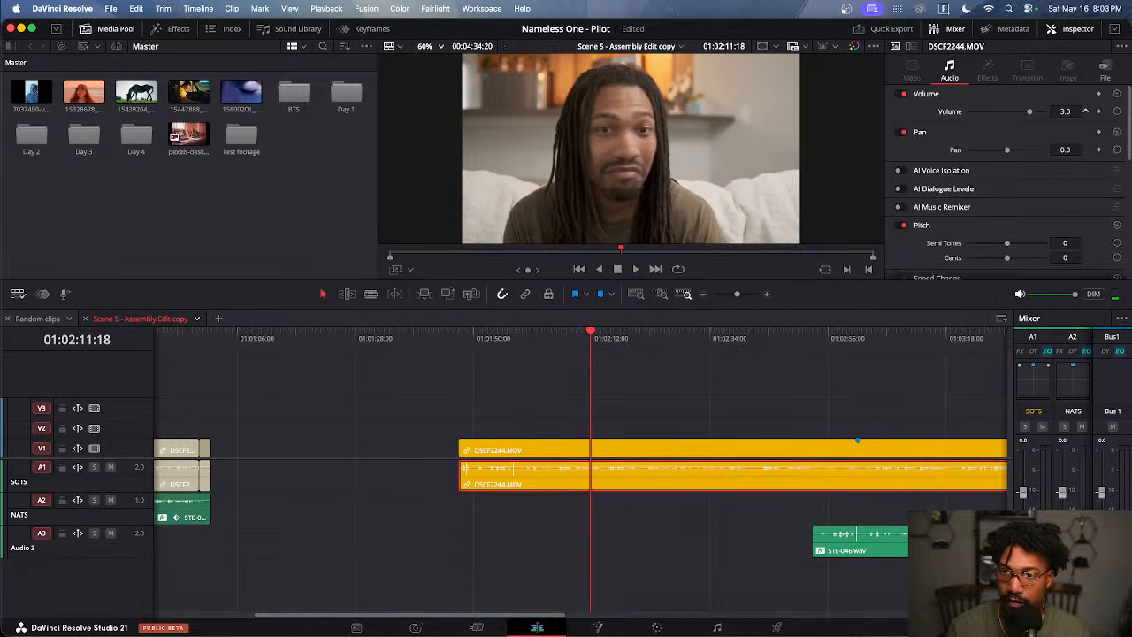
key(alt+super+equal)
key(alt+super+equal)
key(alt+super+equal)
key(alt+super+equal)
key(alt+super+equal)
key(alt+super+equal)
key(alt+super+equal)
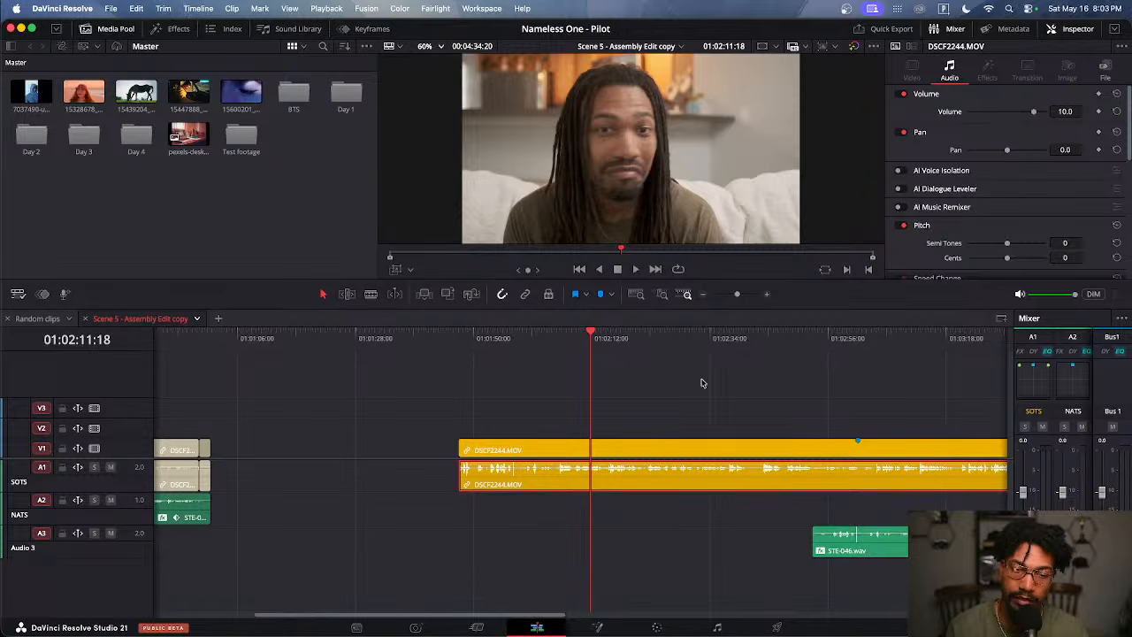
Deselect the audio clip and play the dialogue from 01:02:11:18 to hear the louder camera audio
click(657, 409)
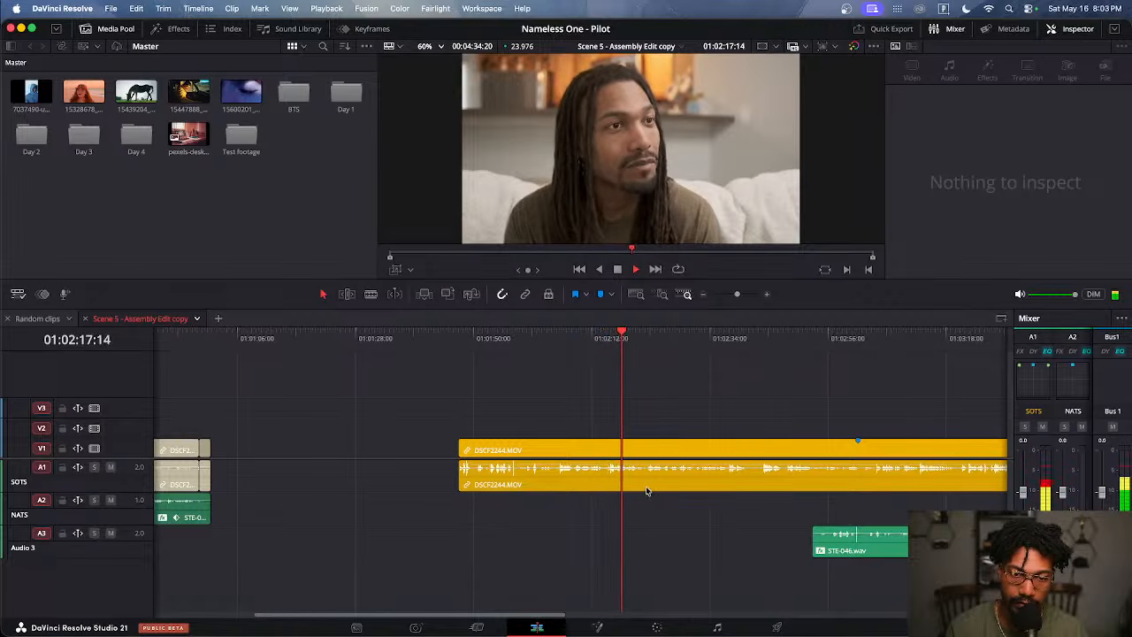
scroll(646, 490, up, 4)
scroll(645, 490, down, 5)
key(space)
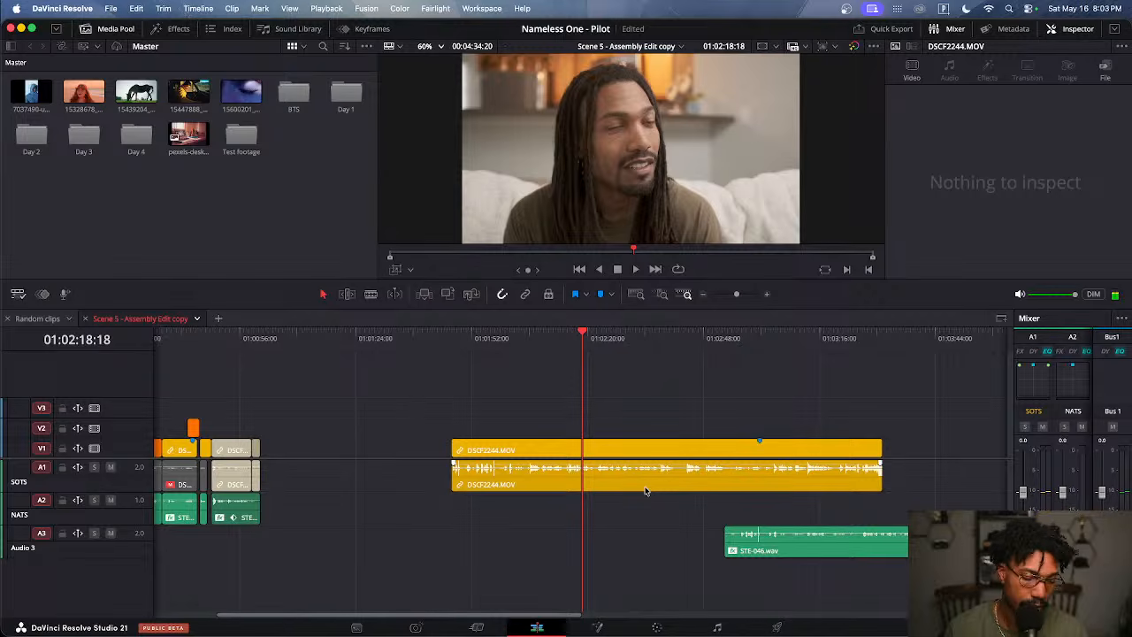
scroll(631, 494, up, 1)
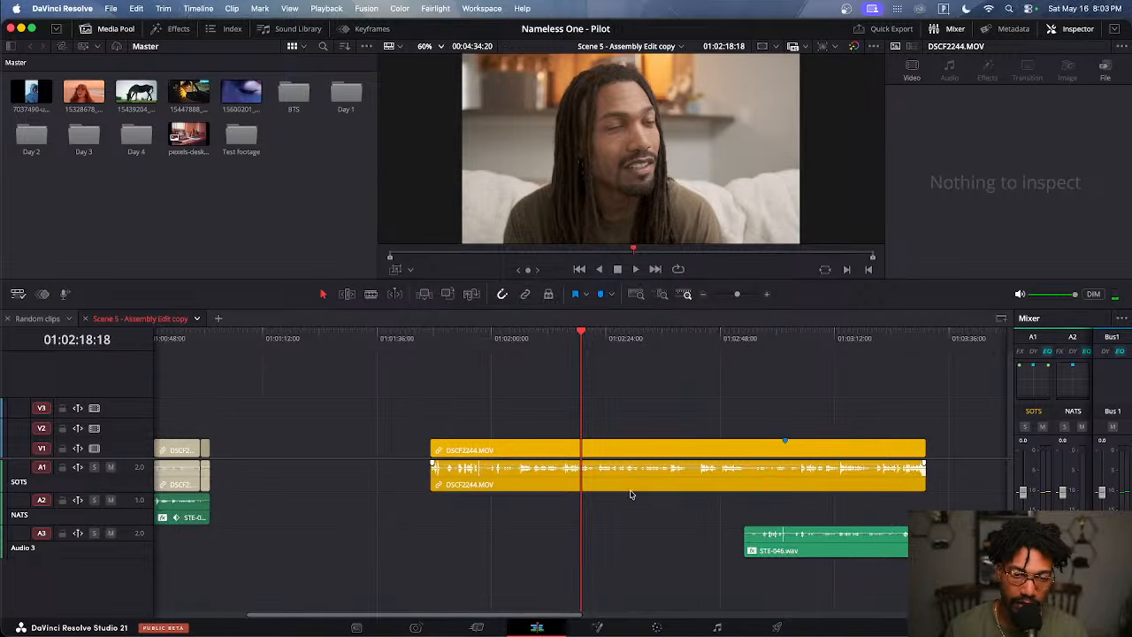
Continue playing the louder DSCF2244.MOV camera audio from 01:02:18:18 to hear more of the dialogue
key(space)
scroll(621, 489, up, 1)
scroll(603, 346, up, 1)
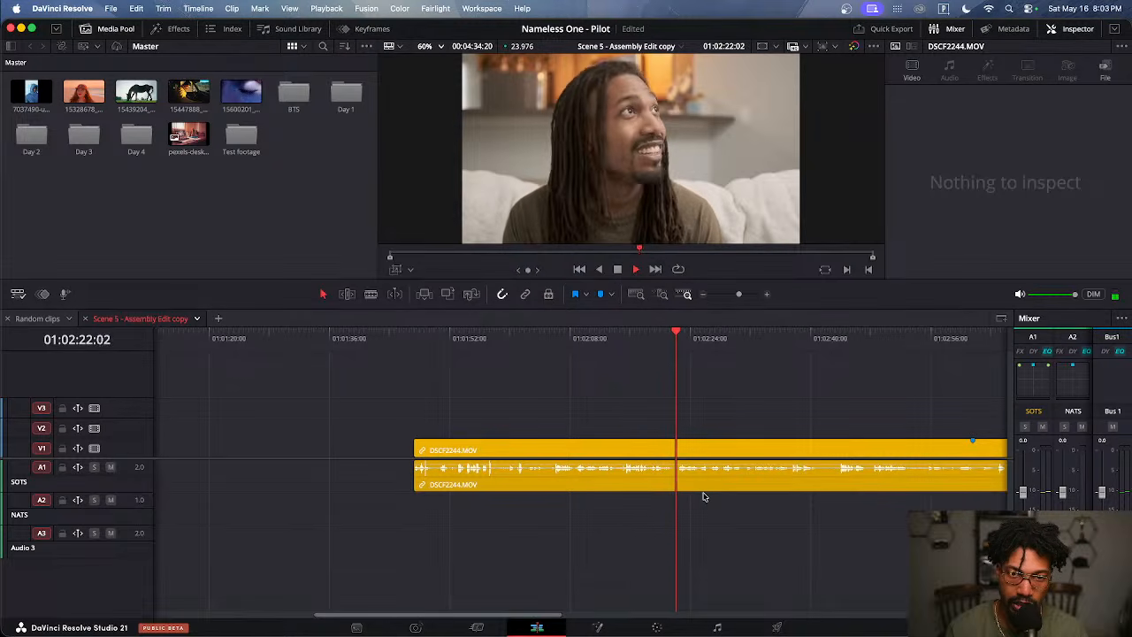
scroll(703, 497, down, 2)
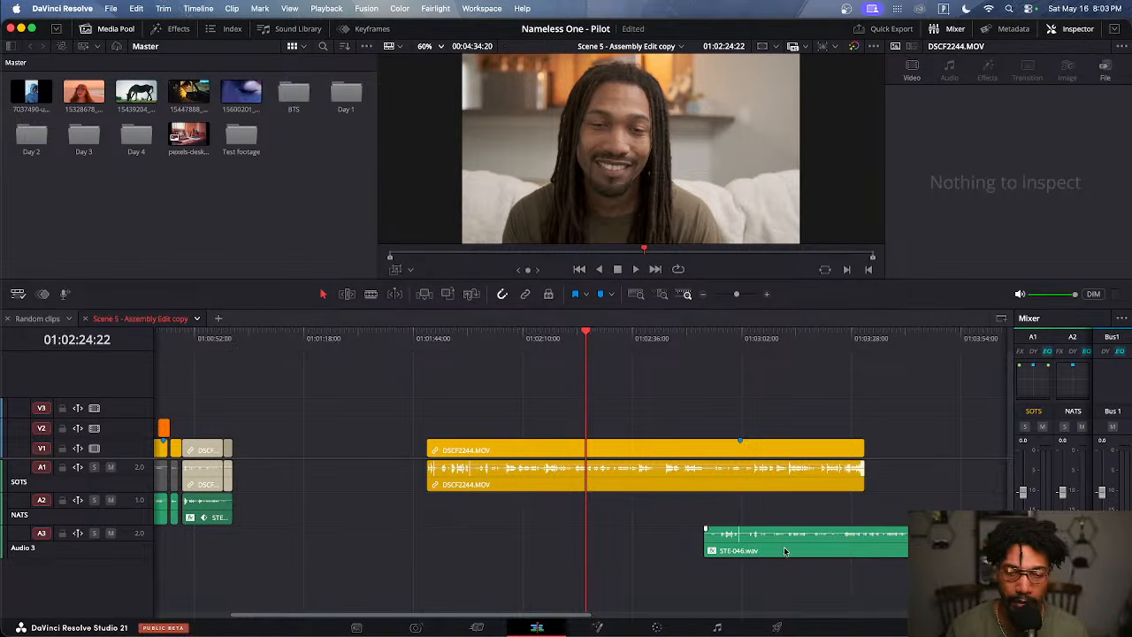
Move STE-046.wav onto the NATS track A2 at the start of the DSCF2244.MOV clip and raise its volume
drag(805, 552, 532, 505)
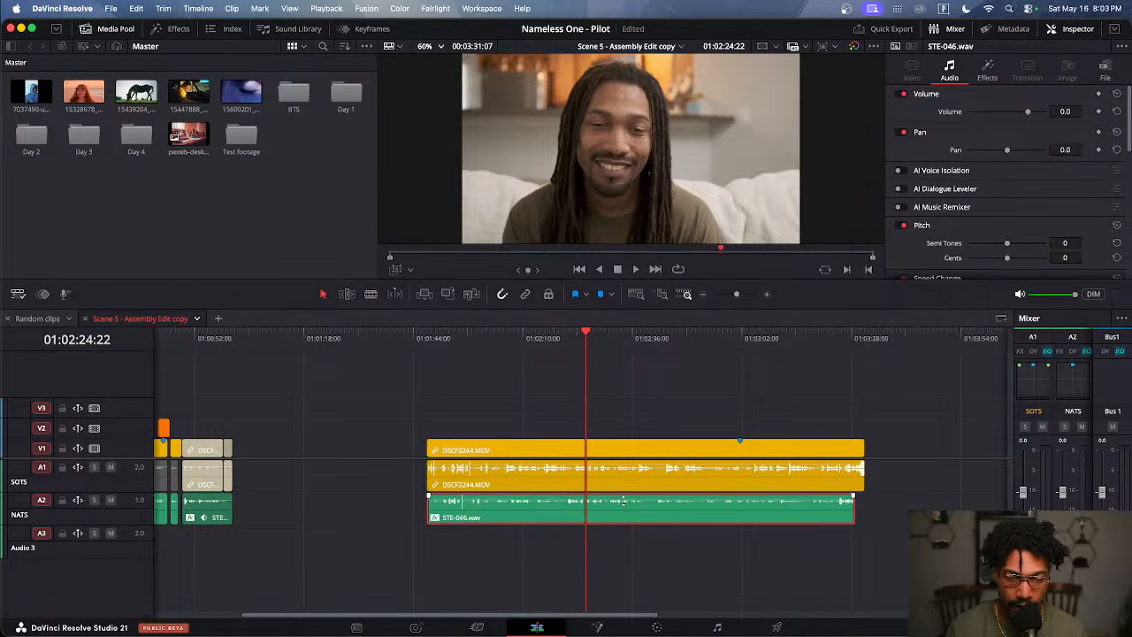
drag(621, 499, 623, 498)
click(629, 551)
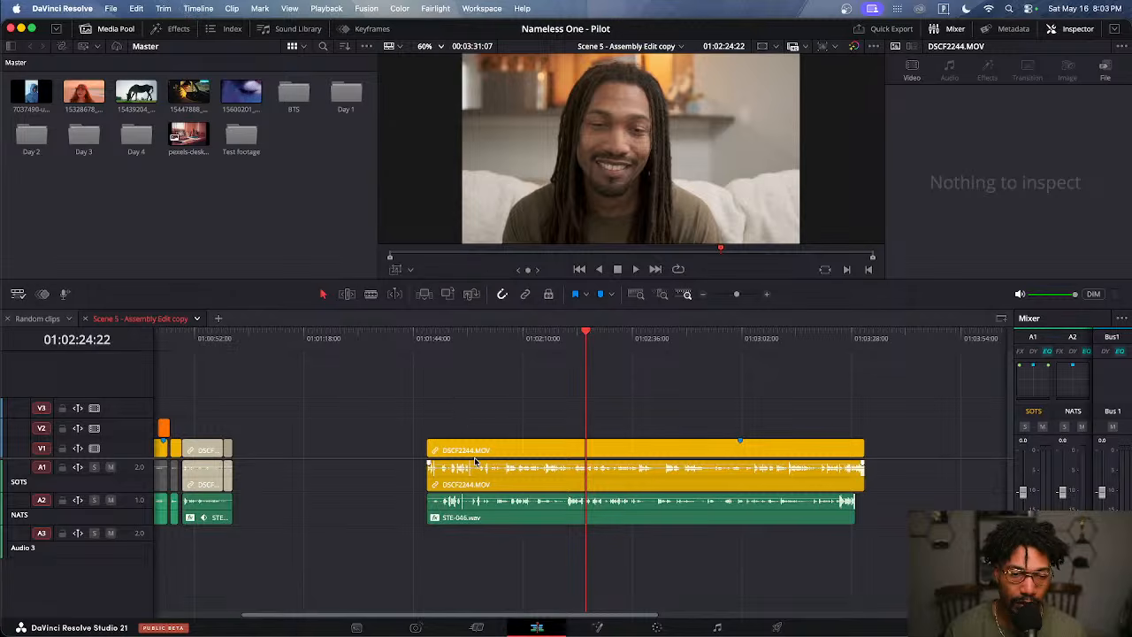
Auto-align the DSCF2244.MOV video and audio with STE-046.wav, synchronizing by Waveform on track number 1
drag(459, 408, 574, 551)
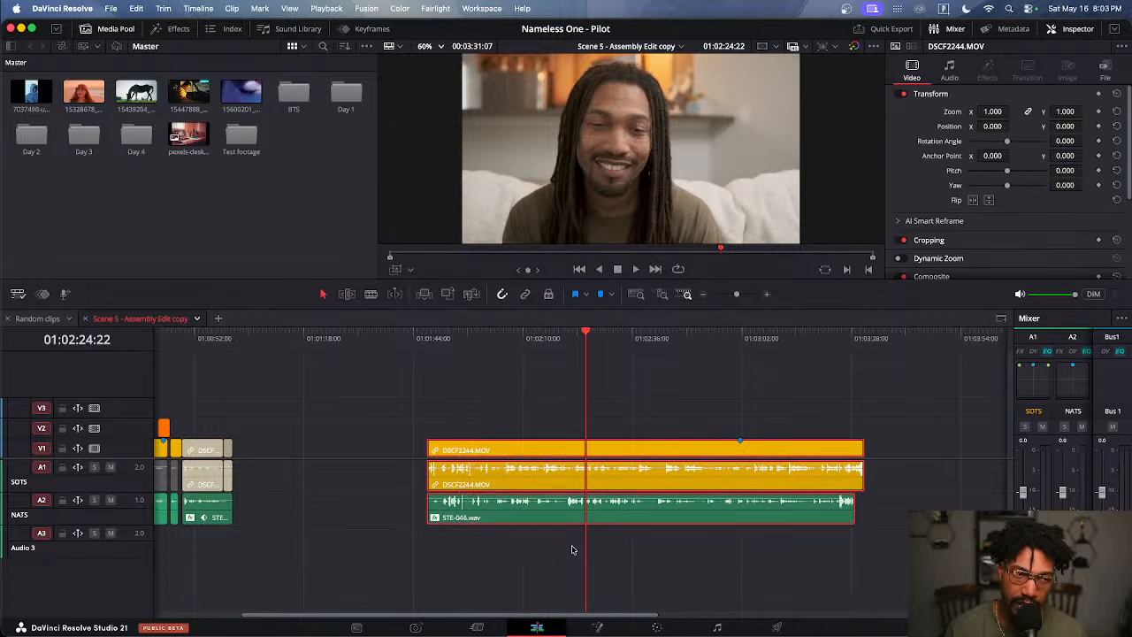
drag(487, 411, 547, 529)
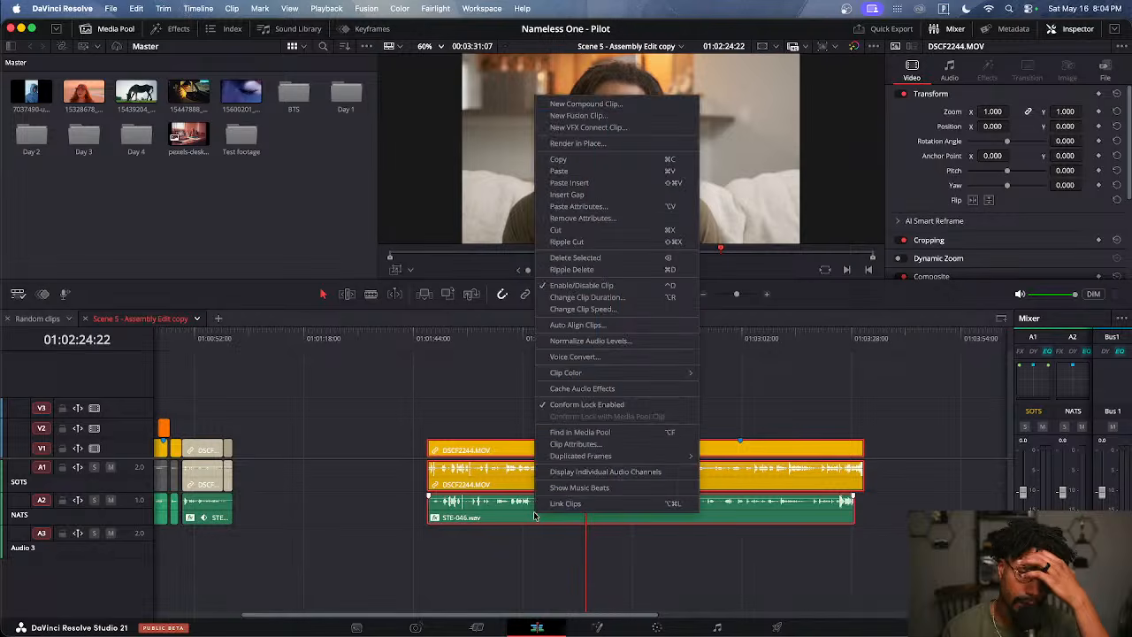
right_click(535, 516)
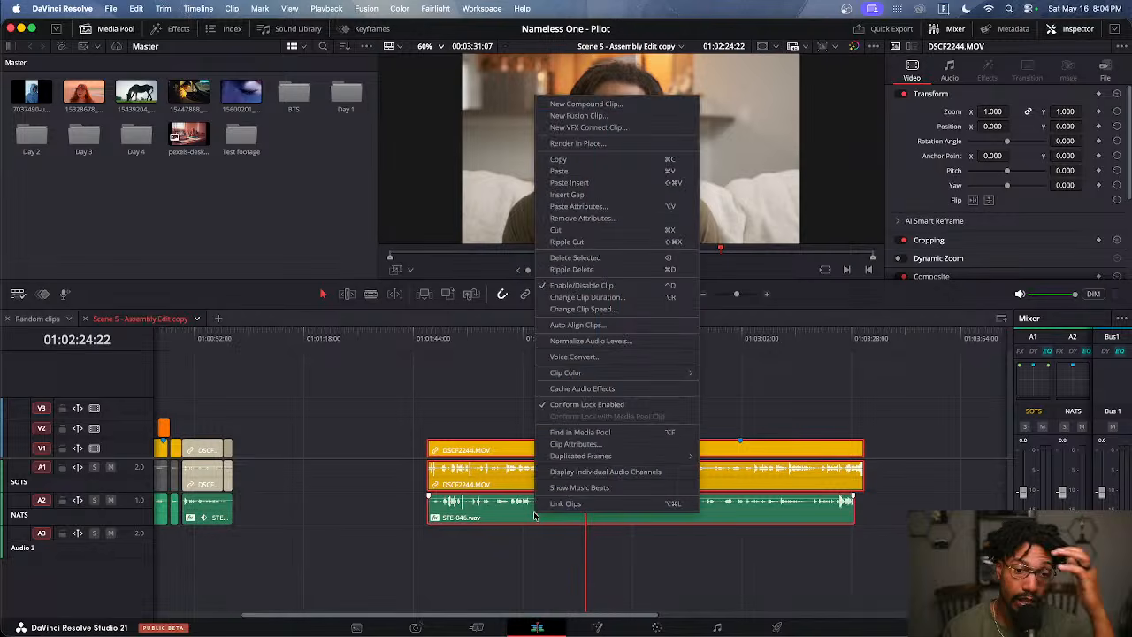
click(582, 325)
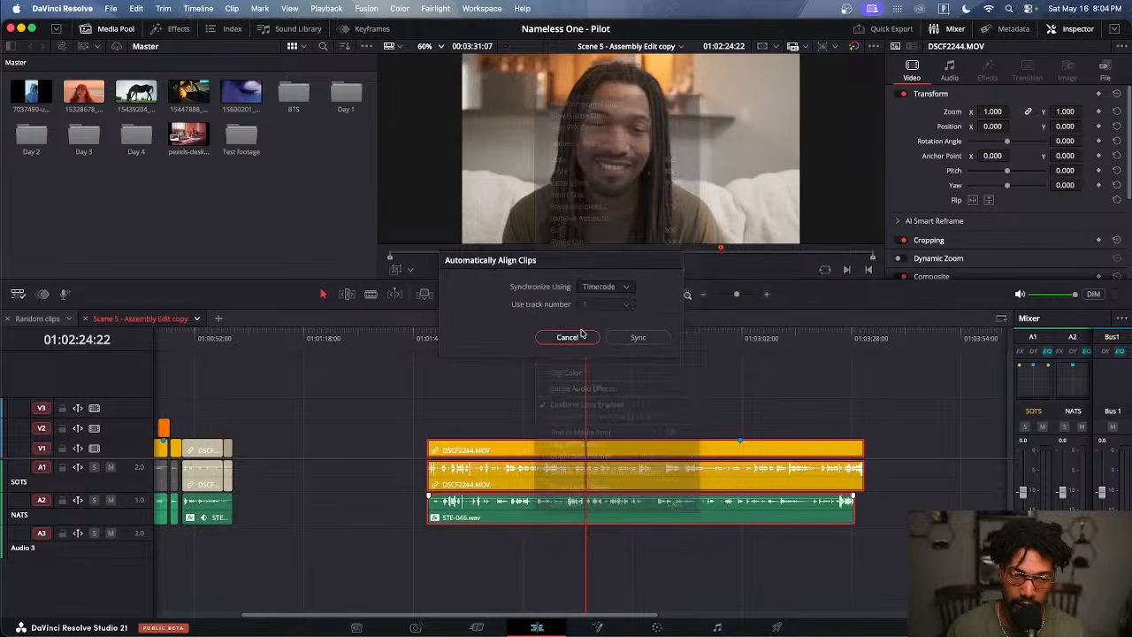
click(599, 288)
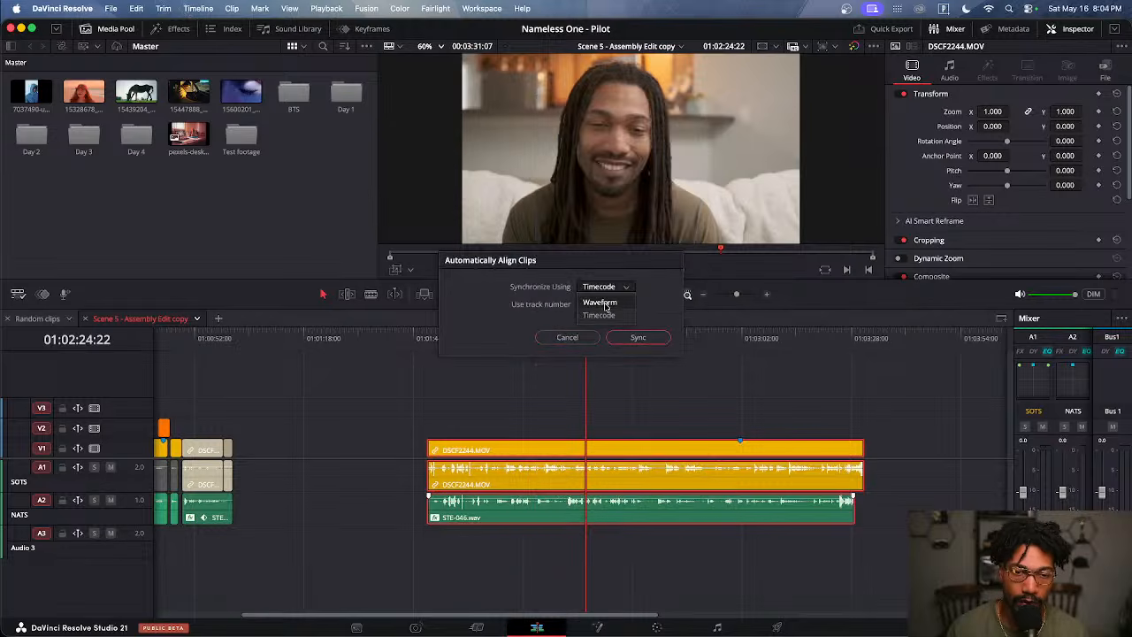
click(601, 302)
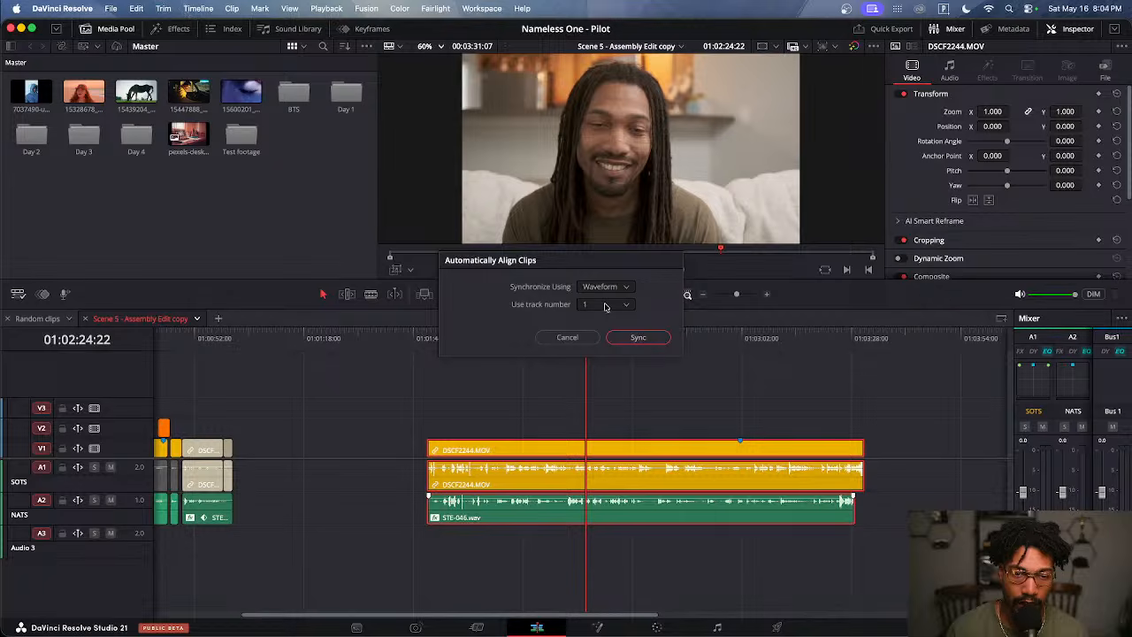
click(611, 306)
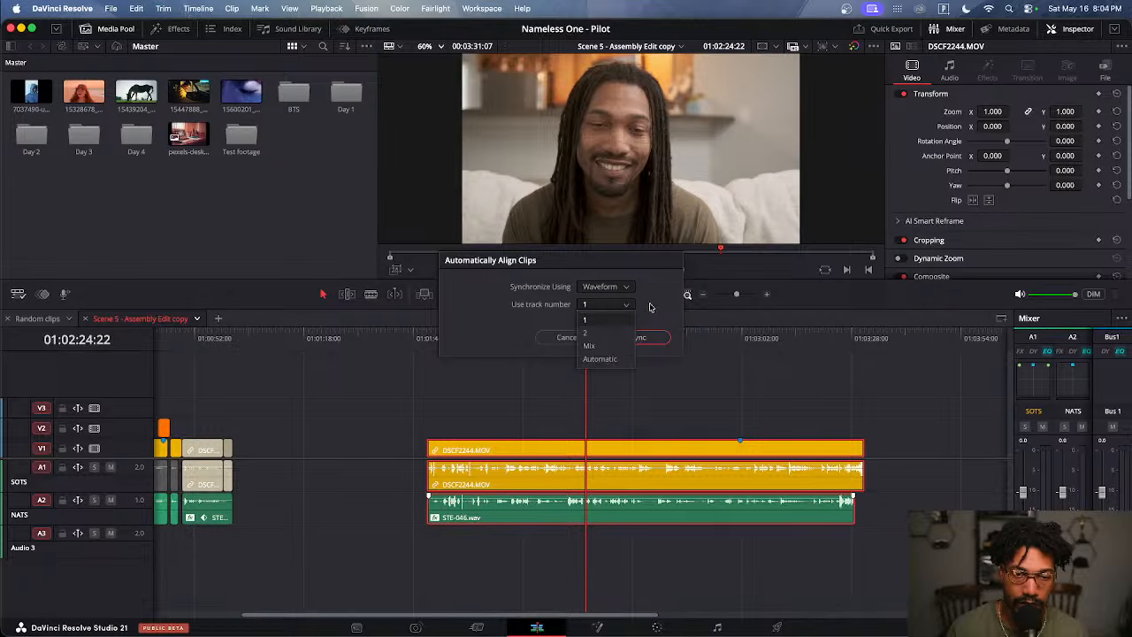
click(648, 307)
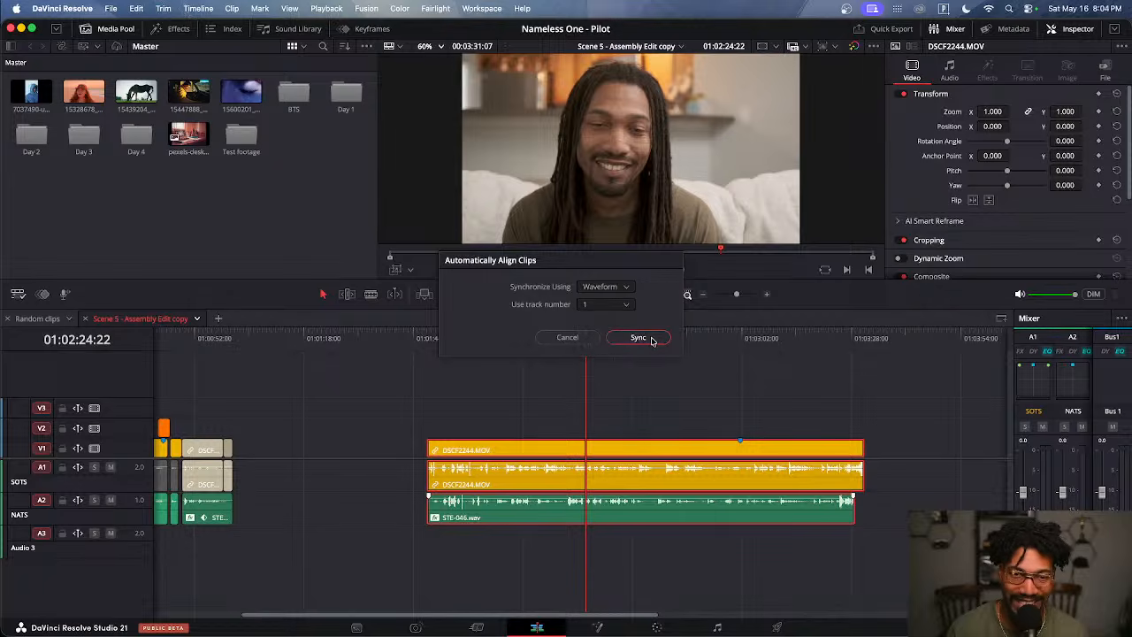
click(637, 337)
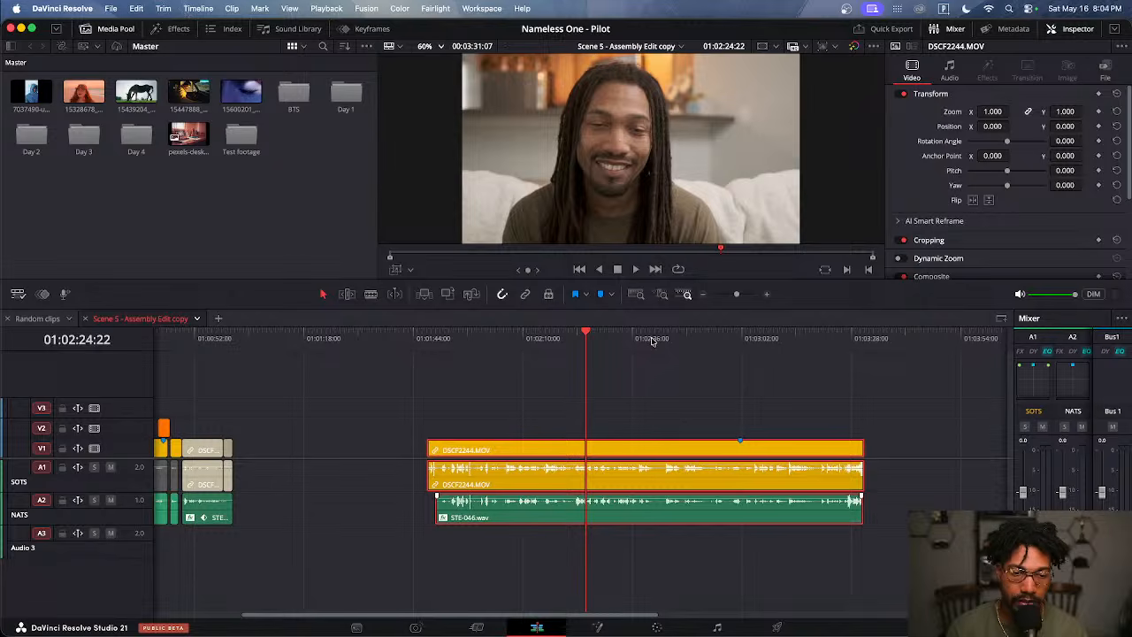
click(488, 379)
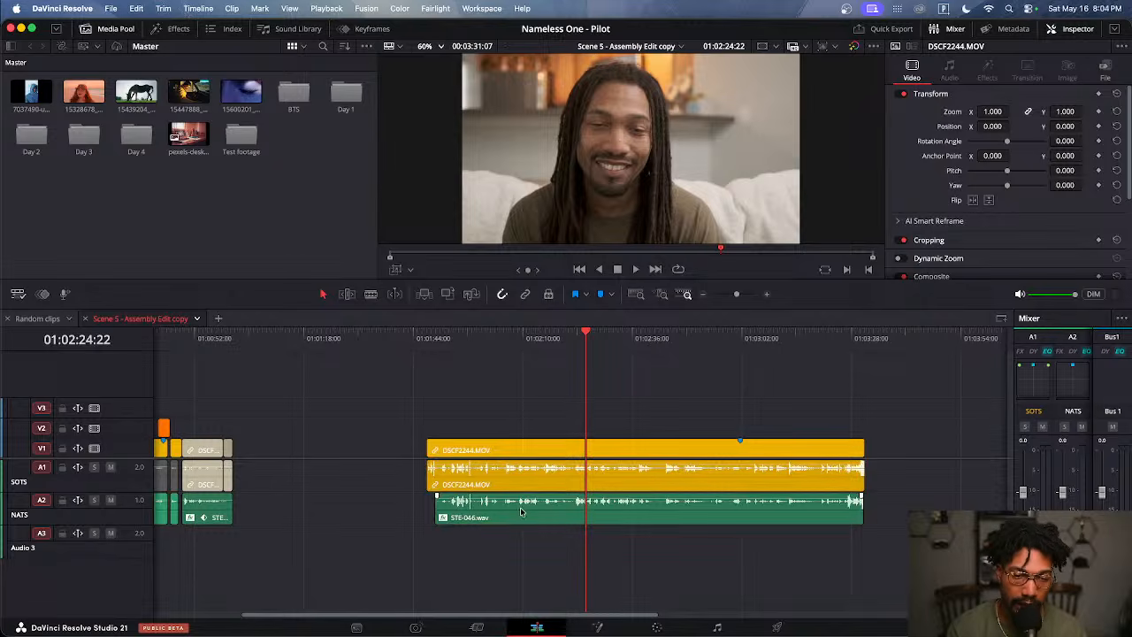
Play the dialogue from 01:02:22:07 to check the sync between the camera audio and STE-046.wav
scroll(520, 511, up, 10)
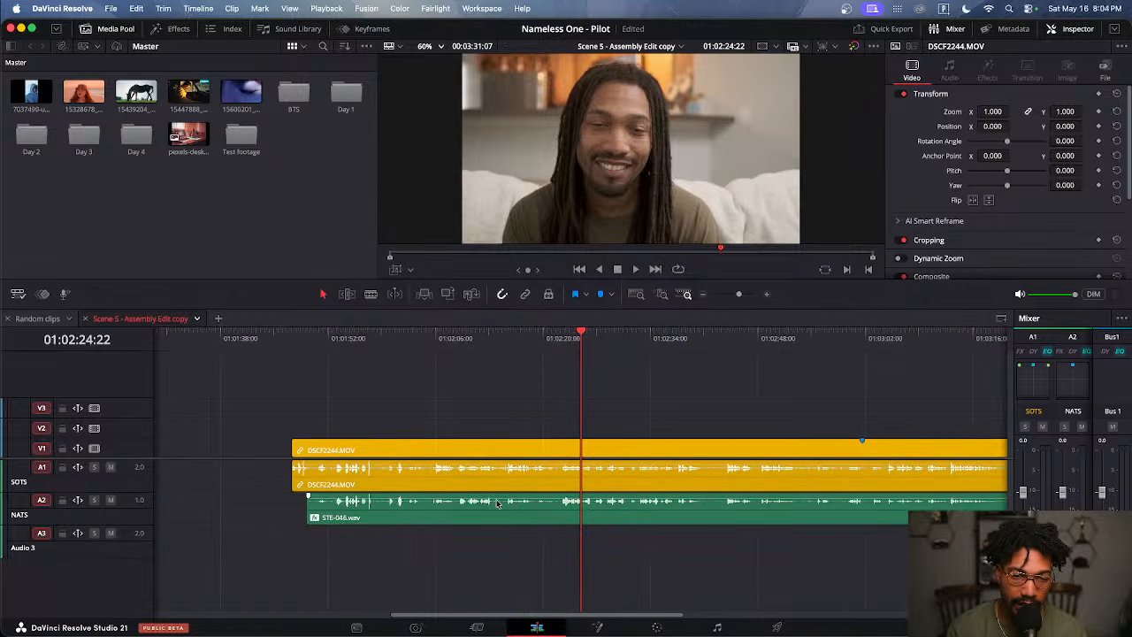
click(516, 342)
scroll(536, 523, up, 5)
scroll(583, 522, up, 3)
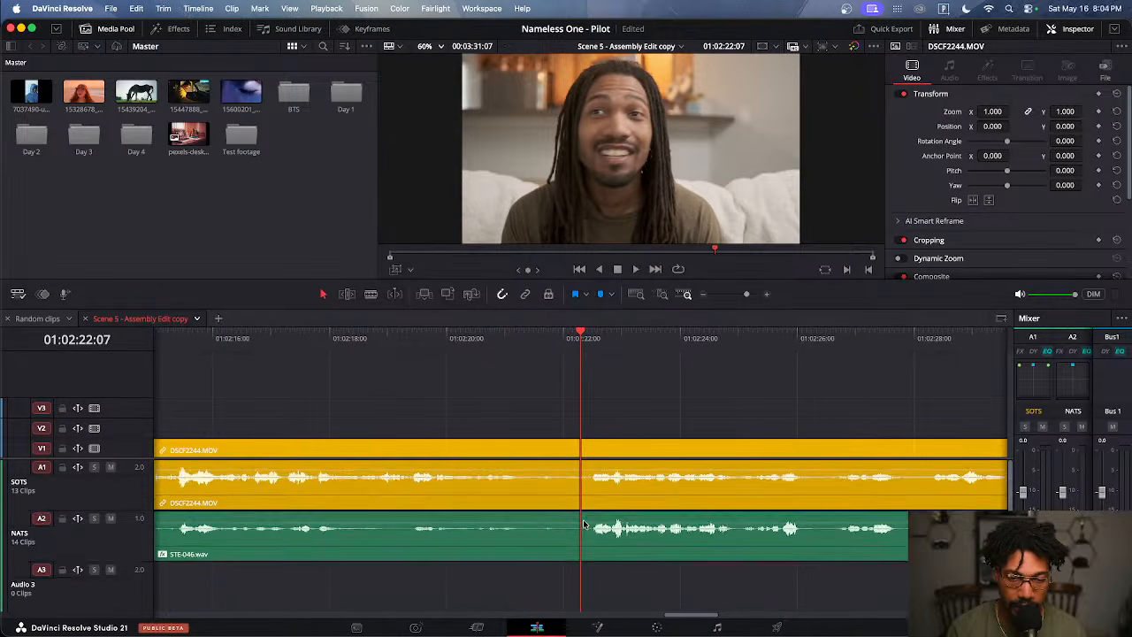
scroll(586, 528, up, 3)
key(space)
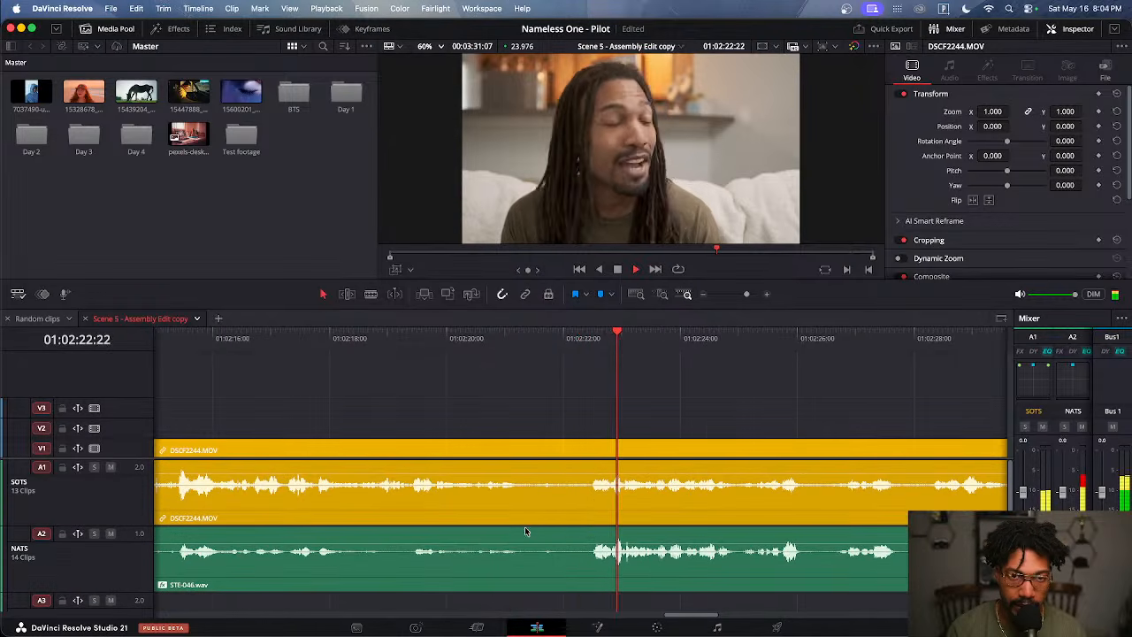
scroll(525, 530, down, 12)
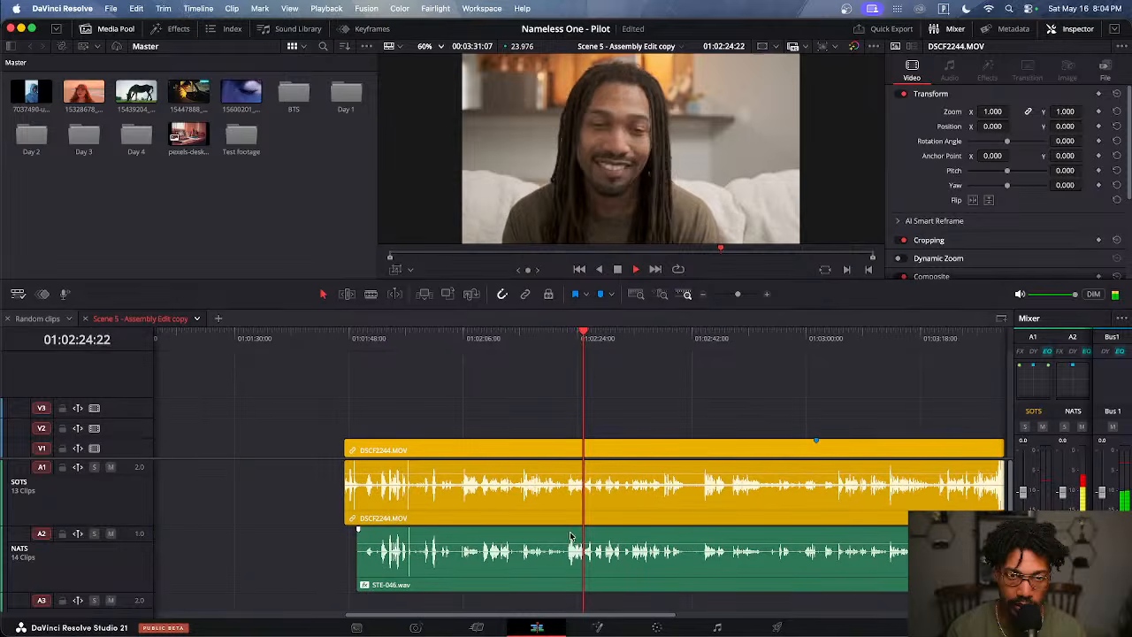
key(space)
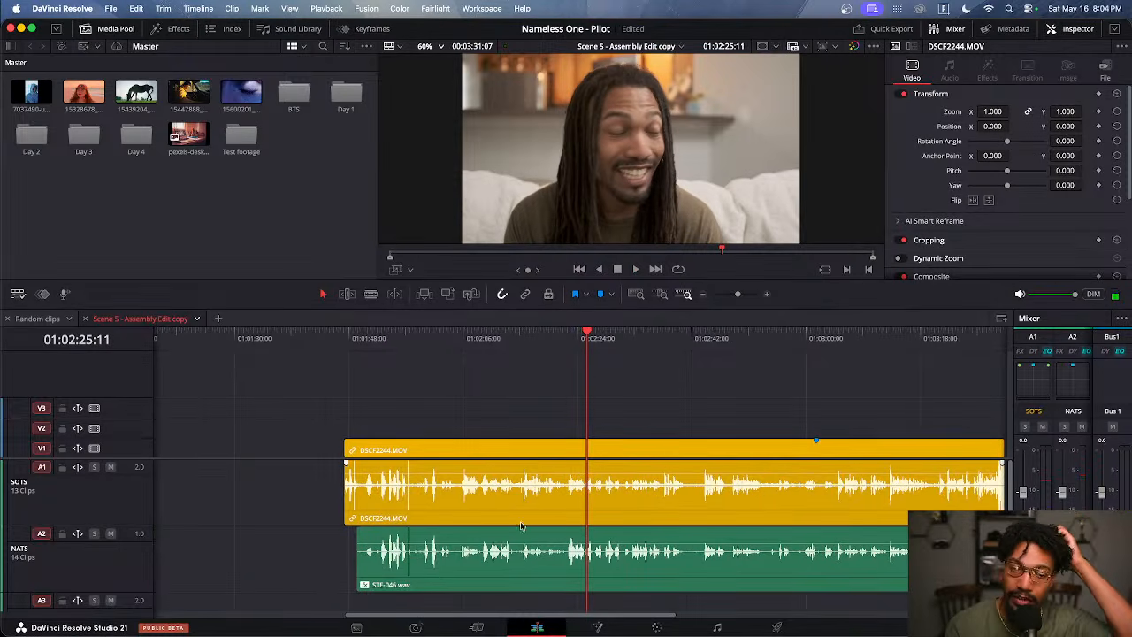
Disable the DSCF2244.MOV camera audio clip on the SOTS track A1
click(446, 515)
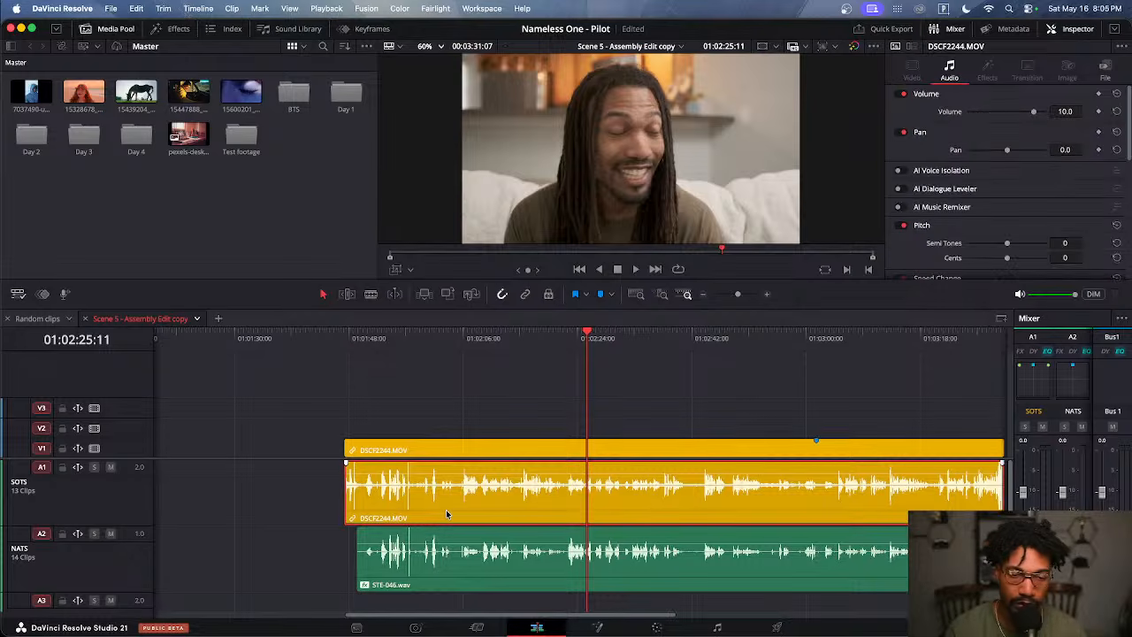
key(d)
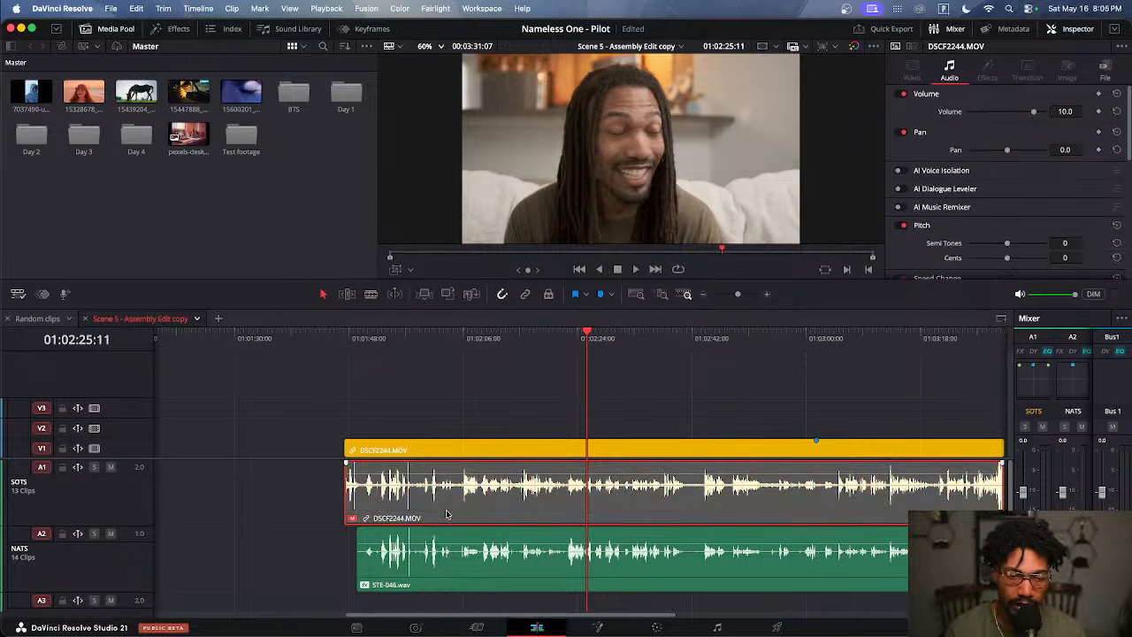
click(507, 416)
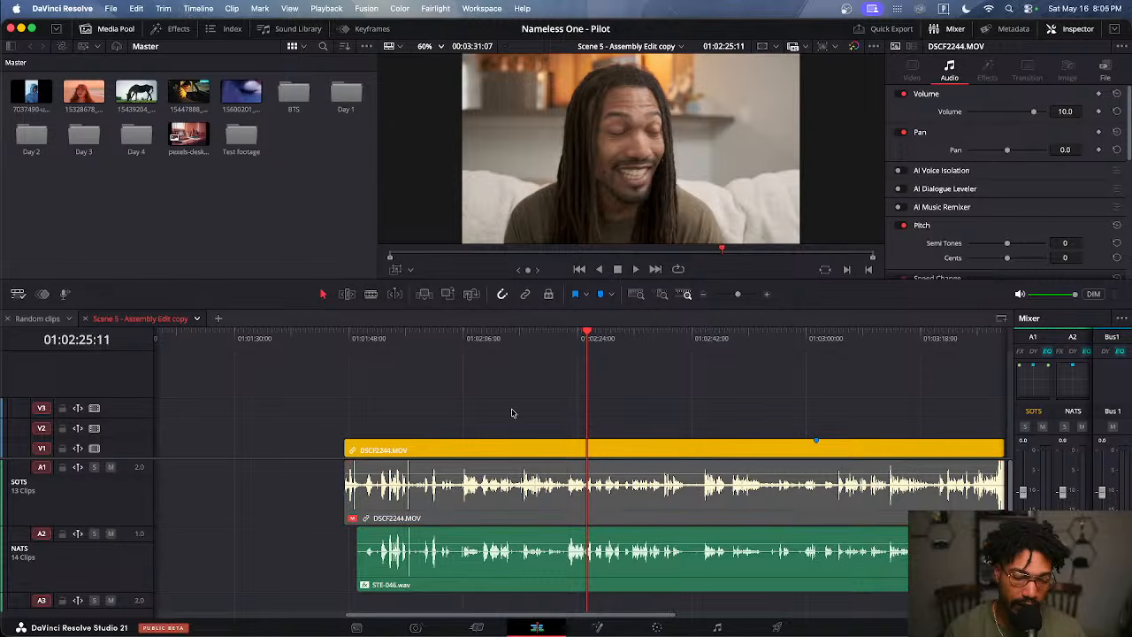
Play the dialogue up to 01:02:26:05 with only the STE-046.wav recording audible
click(558, 343)
key(space)
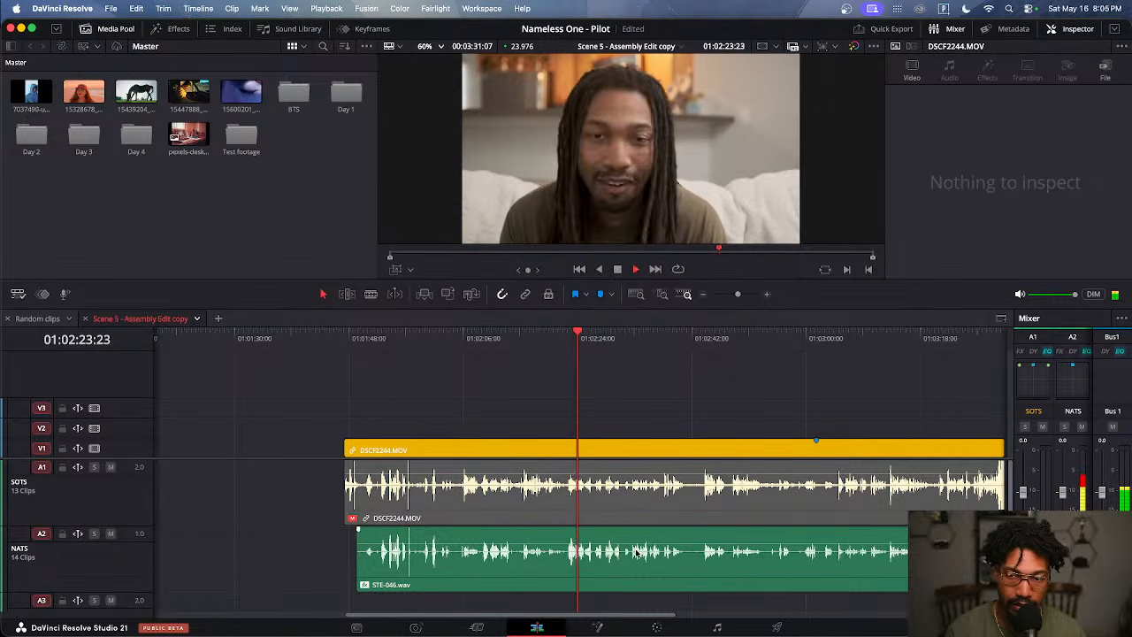
key(super+minus)
key(super+minus)
key(super+equal)
key(super+equal)
key(super+equal)
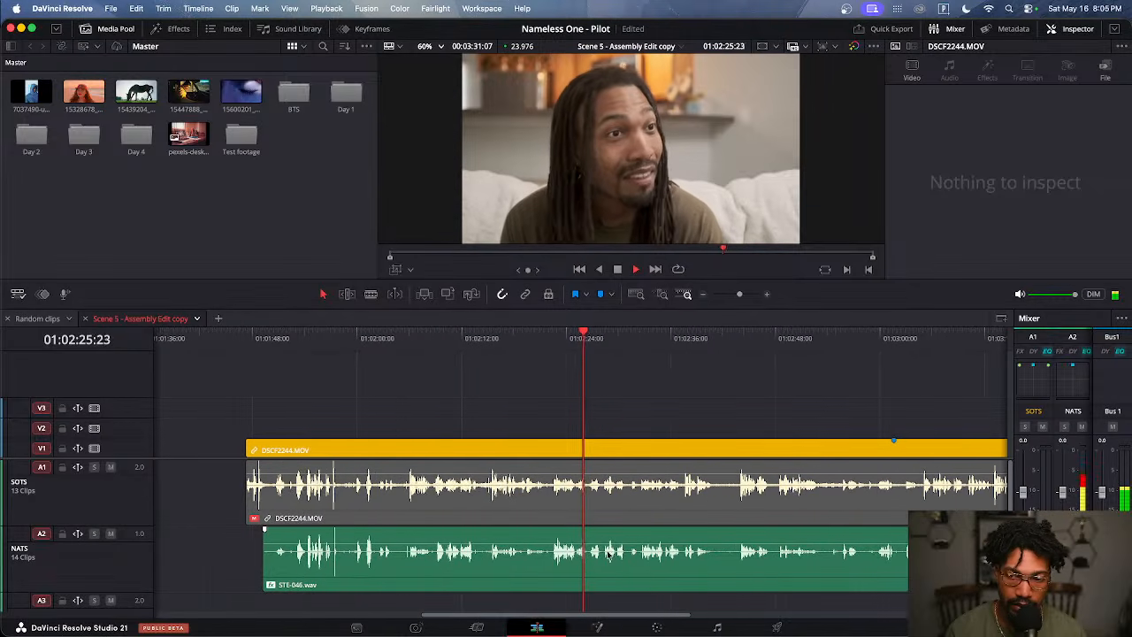
key(space)
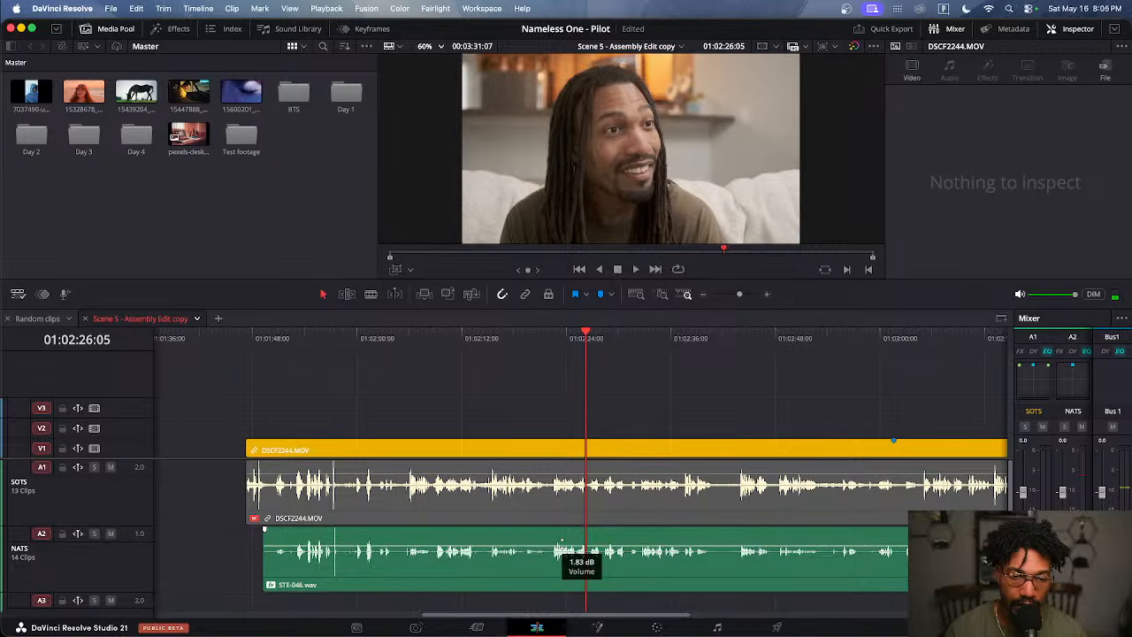
Lower the STE-046.wav volume gradually to 0.9, replaying the dialogue around 01:02:22 after each adjustment
click(552, 337)
key(space)
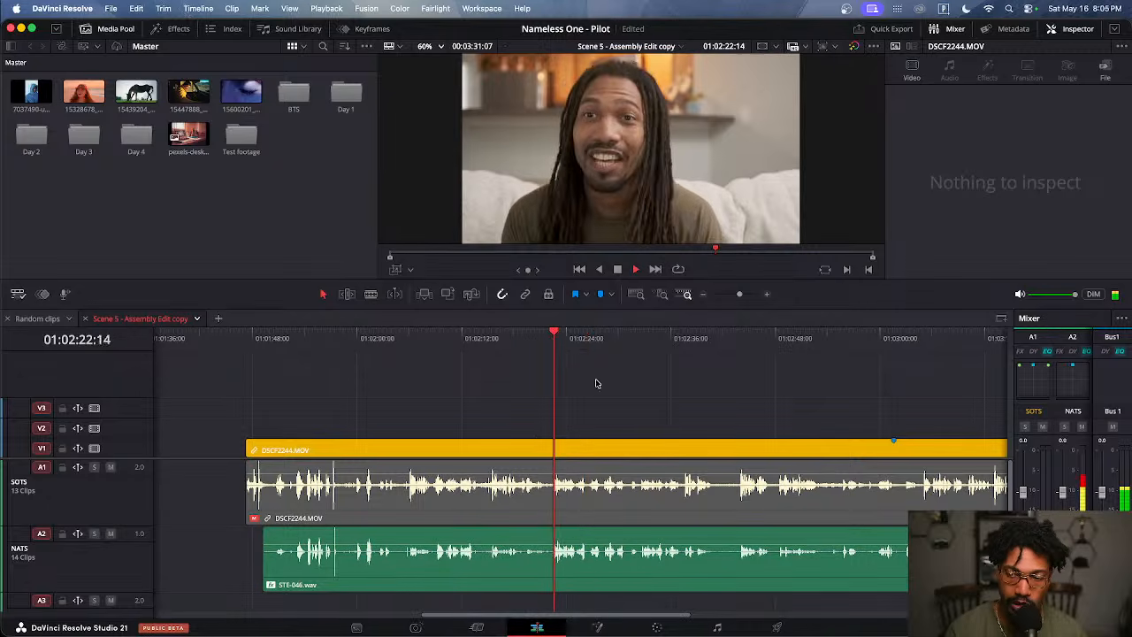
key(space)
drag(552, 542, 555, 545)
click(554, 340)
key(space)
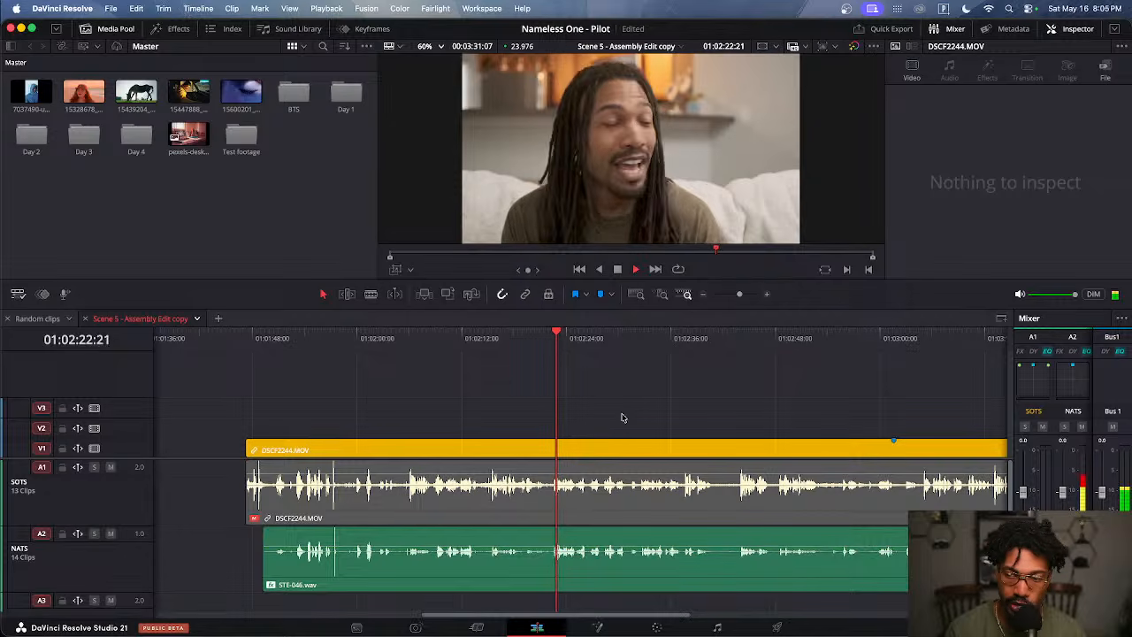
key(space)
Reset the STE-046.wav clip's volume to 0.0 and place the playhead at about 01:02:21
click(546, 575)
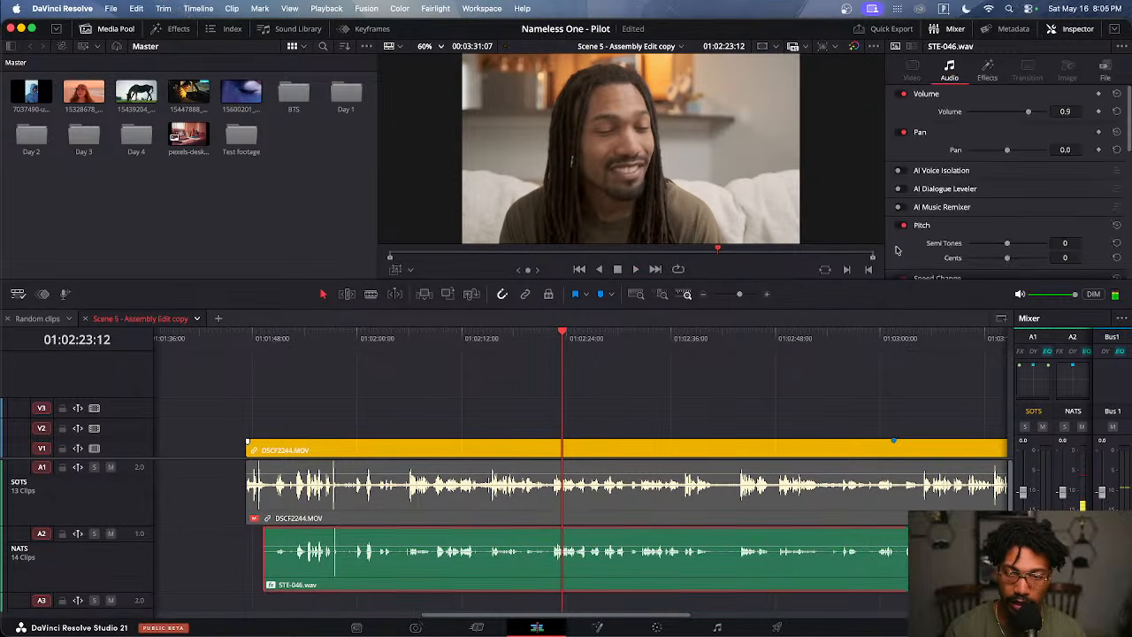
double_click(948, 113)
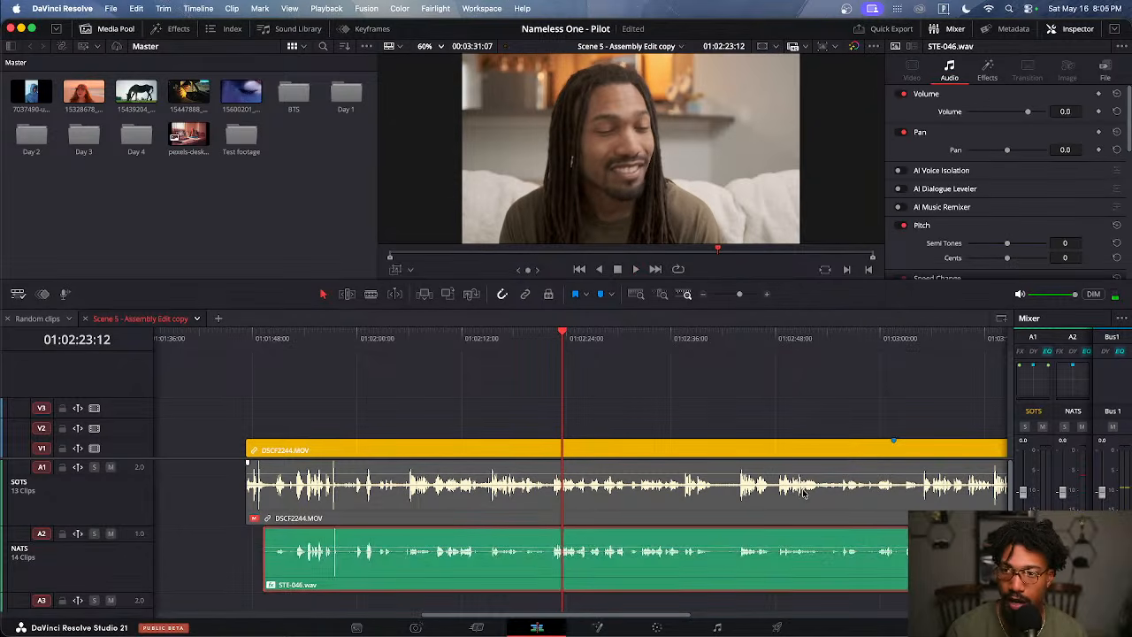
click(542, 346)
click(637, 409)
Listen to the dialogue in the STE-046.wav recording up to 01:02:30:16 and save the project
key(space)
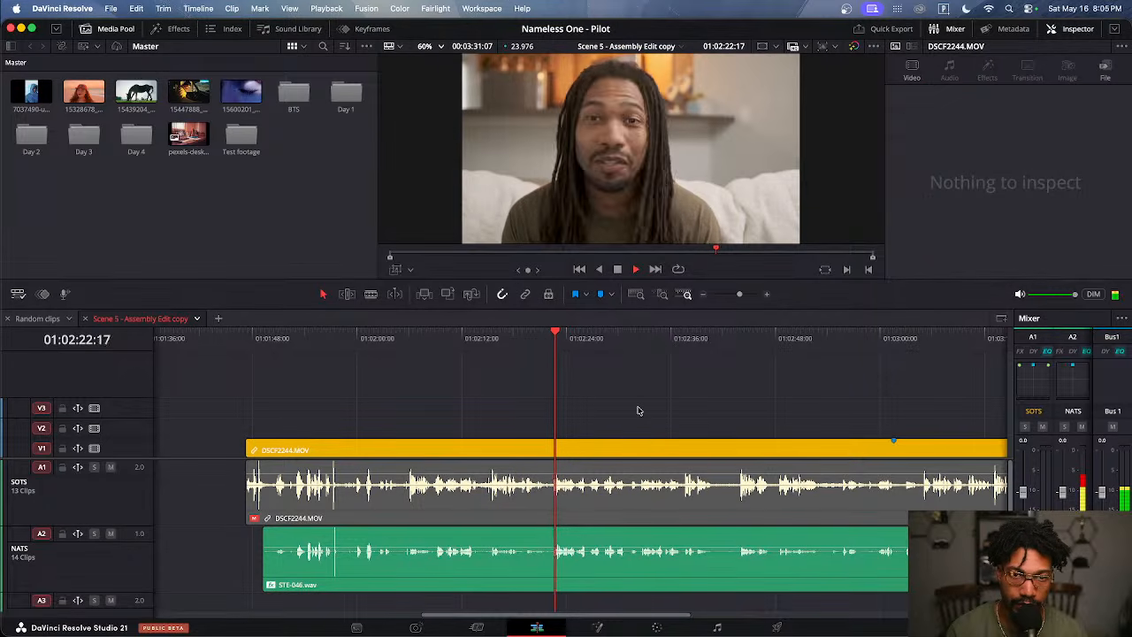
key(super+minus)
key(super+minus)
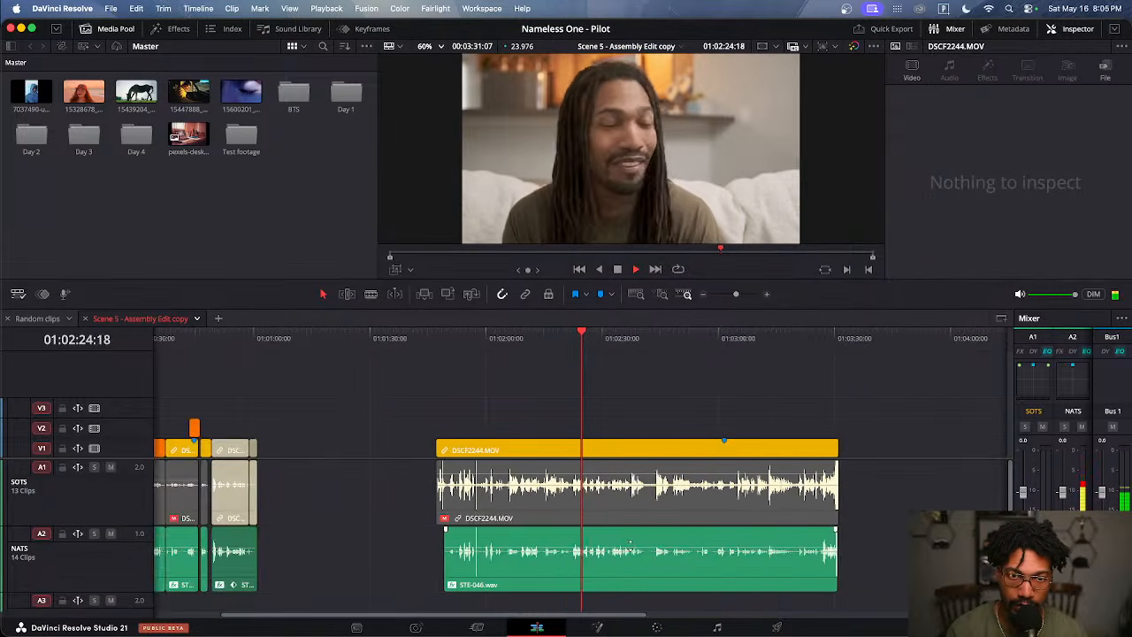
key(super+equal)
key(super+equal)
key(super+equal)
key(super+equal)
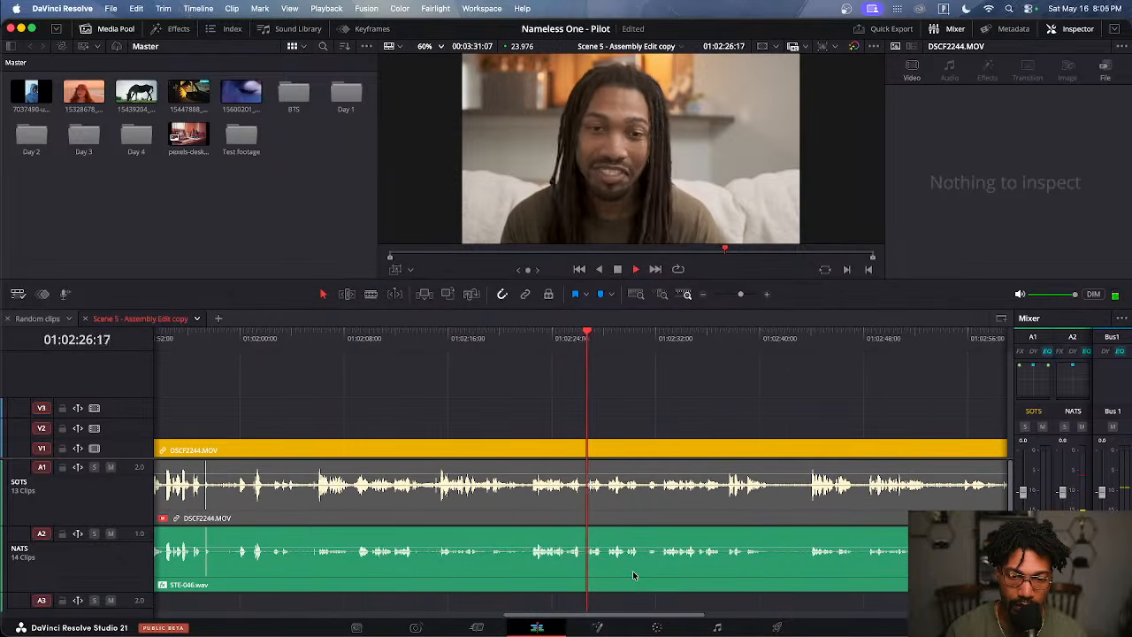
key(super+minus)
key(super+minus)
key(super+equal)
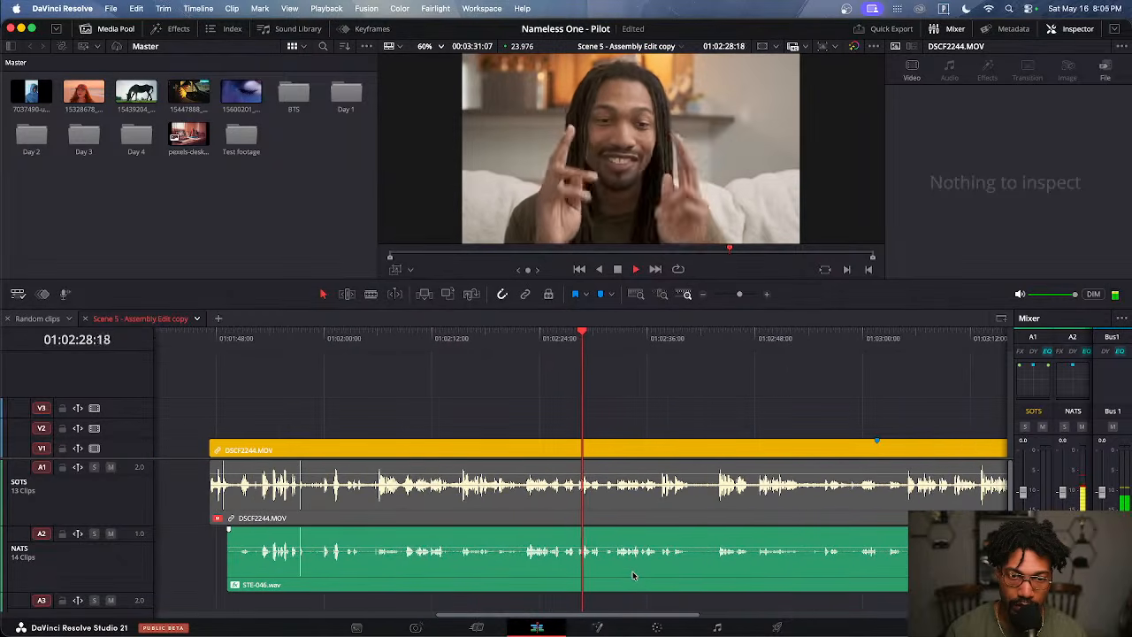
key(super+minus)
key(super+minus)
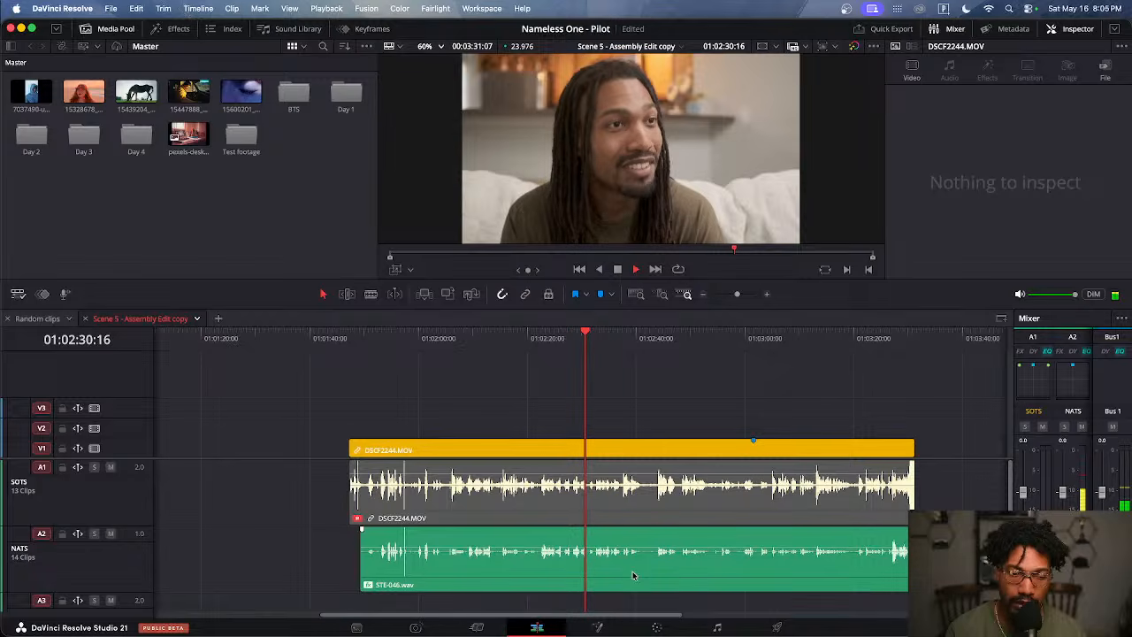
key(space)
key(super+s)
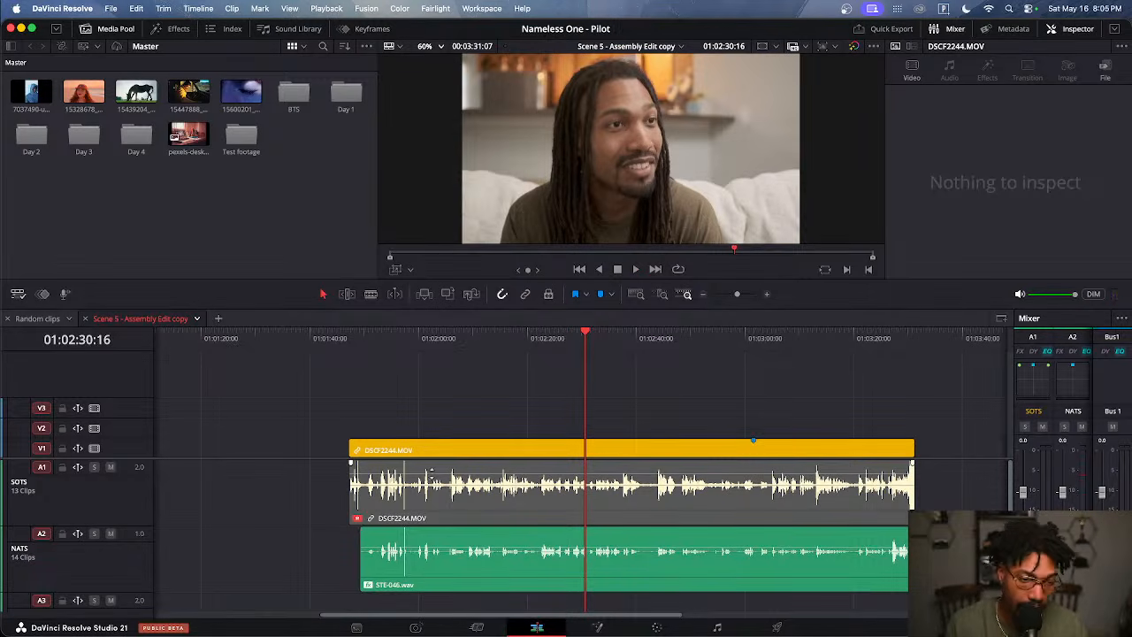
Re-enable the DSCF2244.MOV clip's camera audio on A1 and reset its volume to 0.0
click(492, 518)
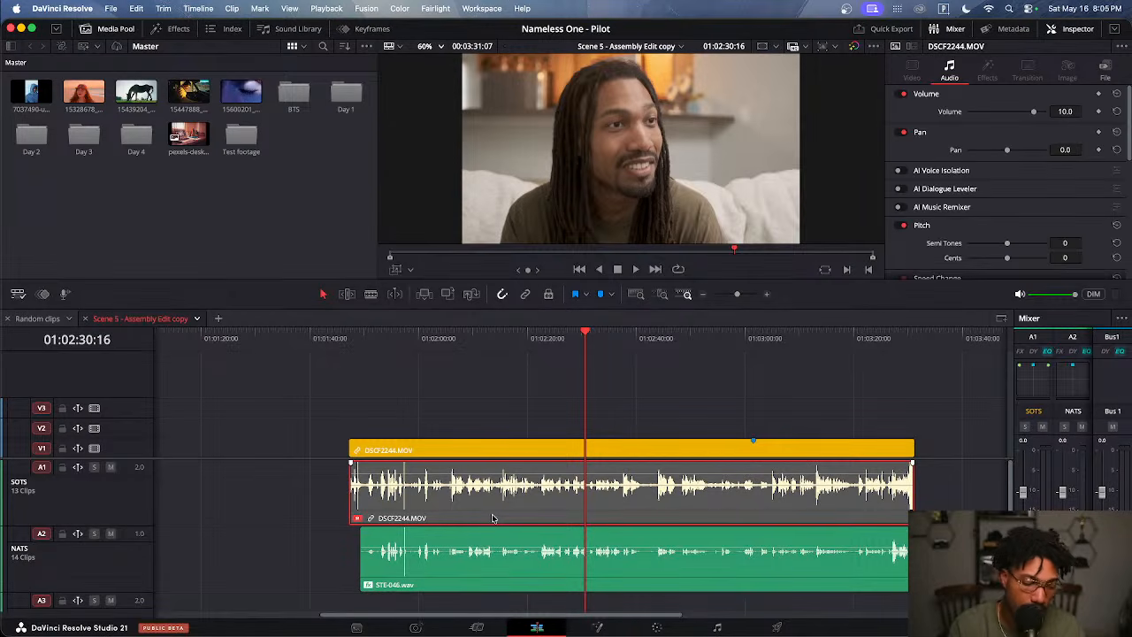
key(d)
key(super+equal)
key(super+equal)
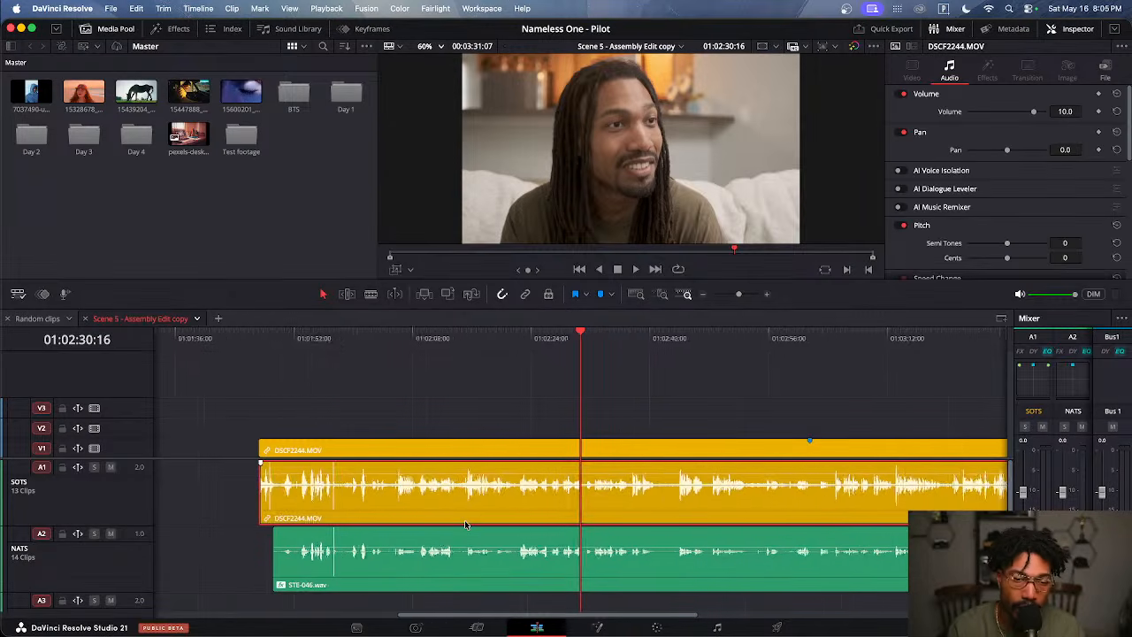
key(super+minus)
key(super+minus)
key(super+minus)
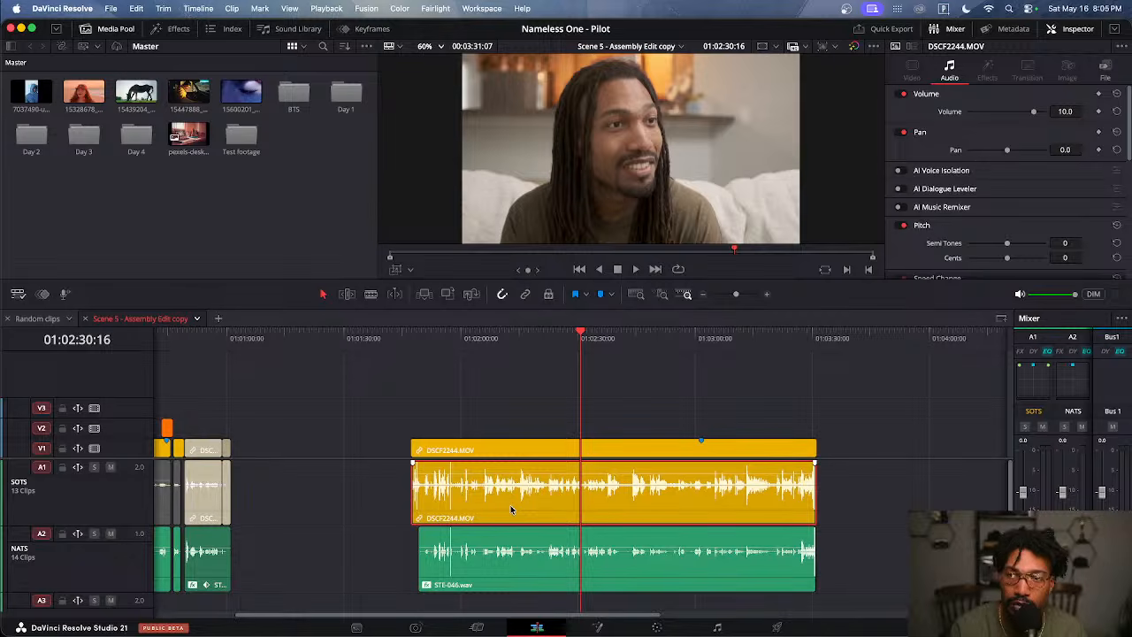
key(q)
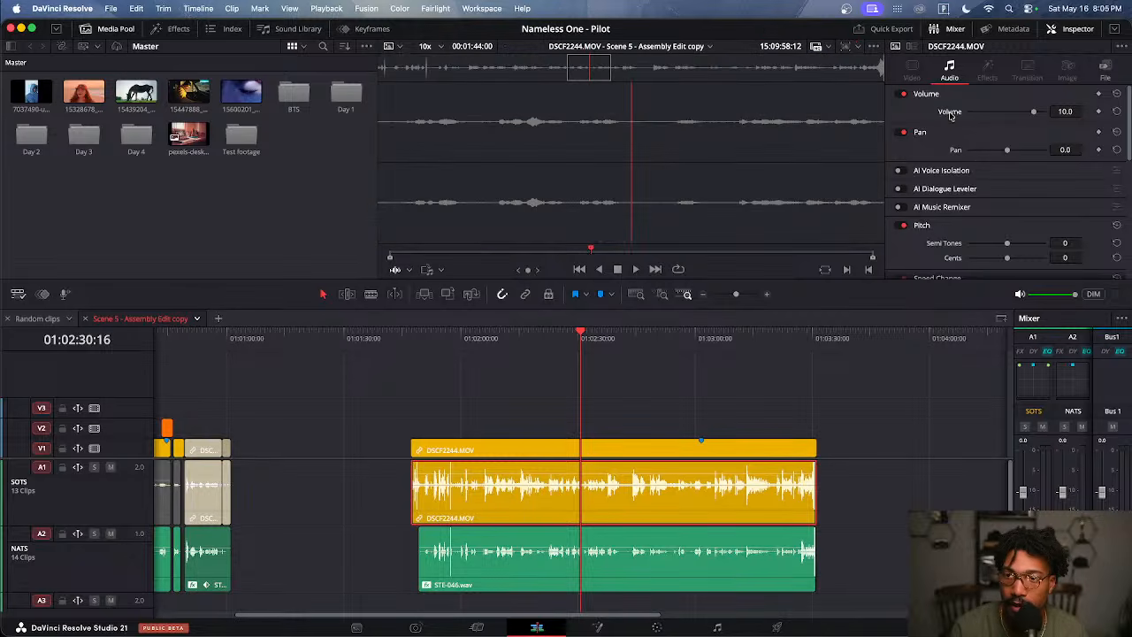
double_click(949, 113)
click(484, 400)
Place the playhead at 01:01:52:18 and move the STE-046.wav clip about 6.5 seconds later, out of sync with the camera audio
click(448, 343)
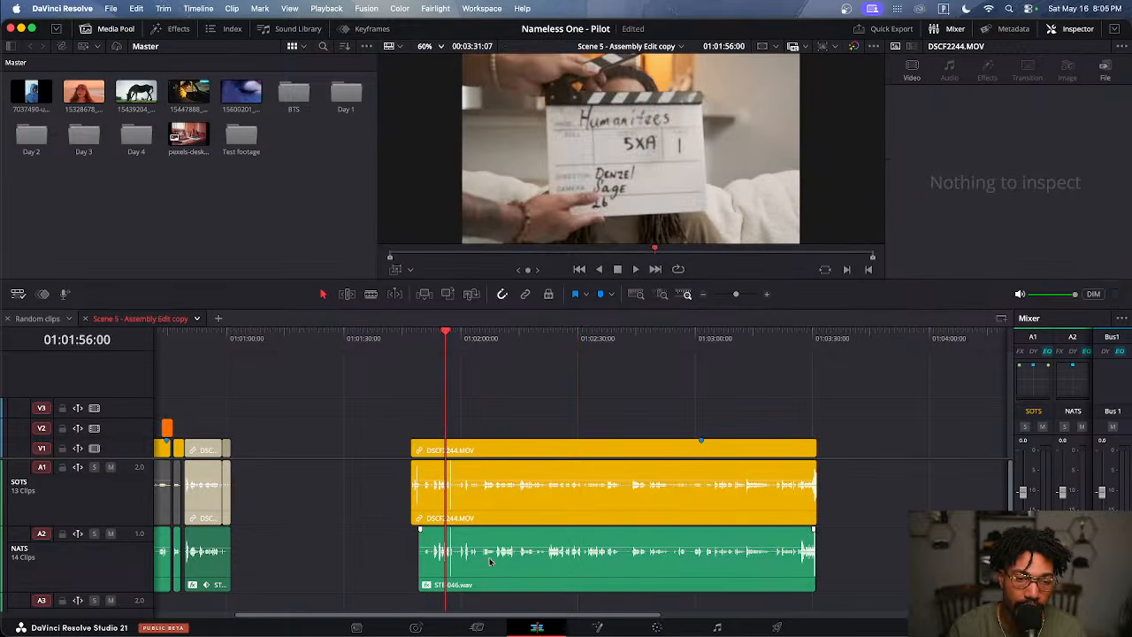
key(super+equal)
key(super+equal)
key(super+minus)
key(super+minus)
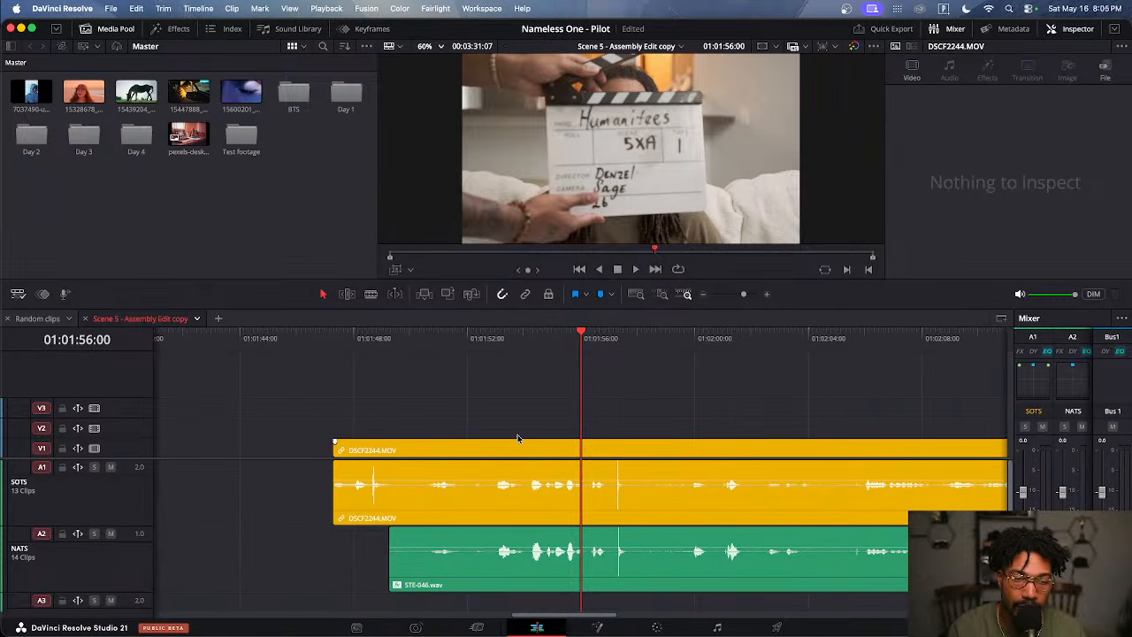
drag(403, 348, 488, 343)
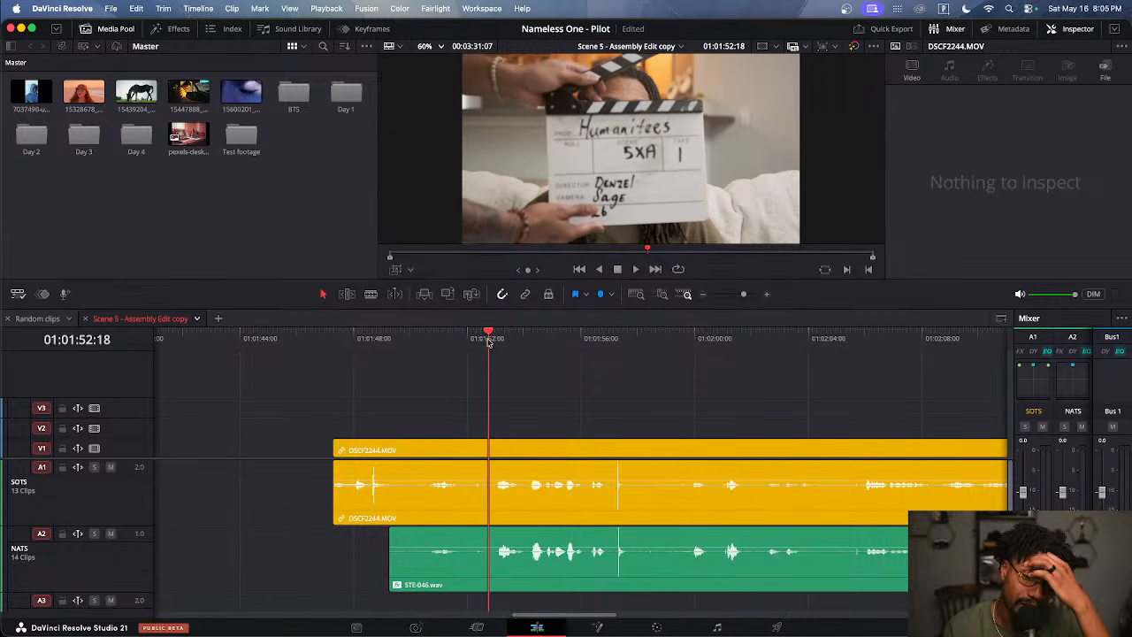
drag(594, 576, 768, 567)
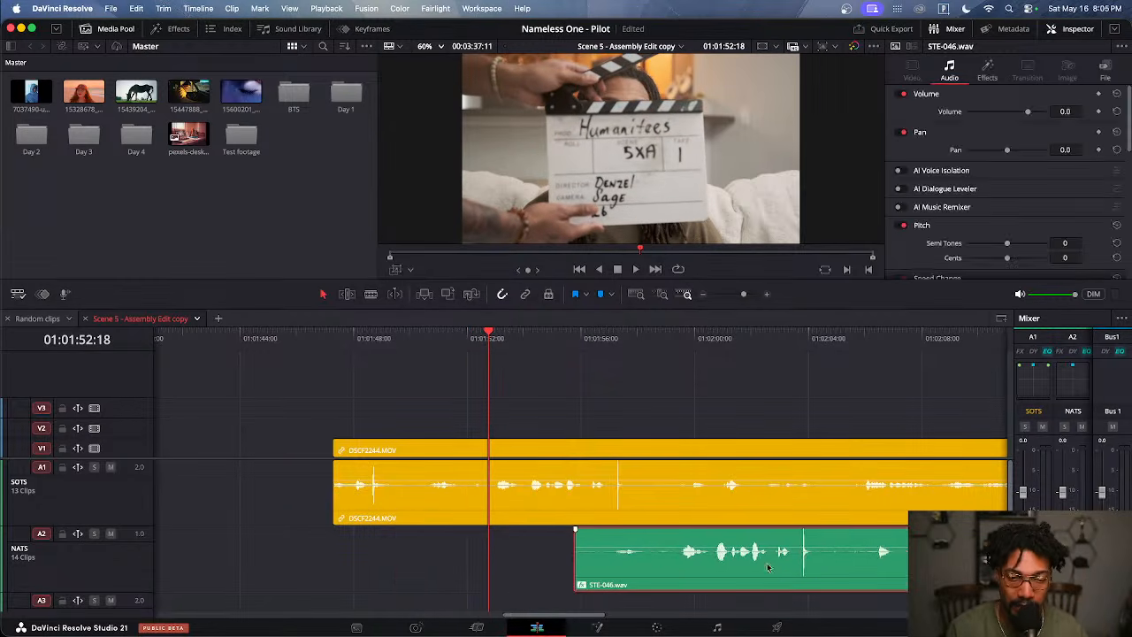
Check the clapperboard closing around 01:01:57:01 and shift STE-046.wav about 8 seconds further along A2
drag(520, 344, 610, 343)
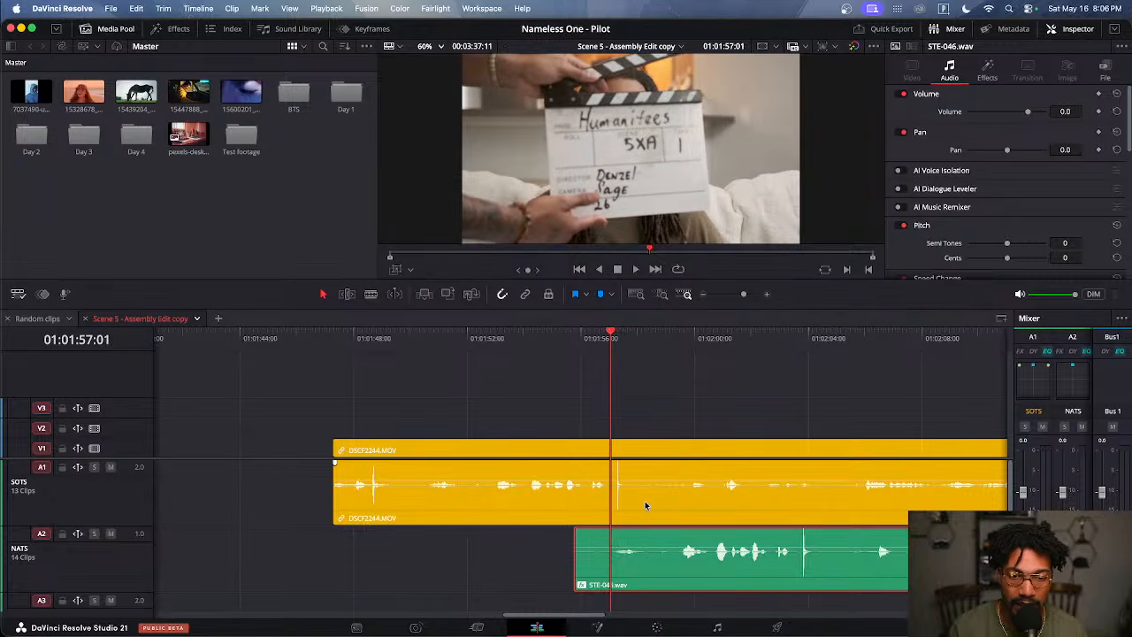
click(645, 508)
key(space)
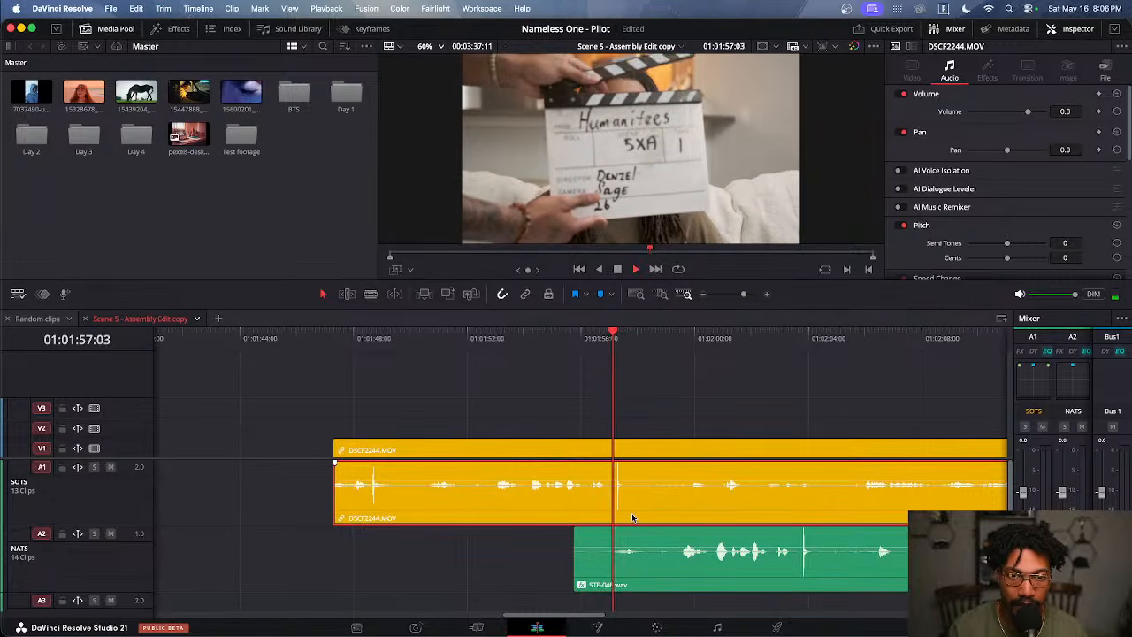
key(space)
drag(662, 589, 883, 574)
Play the slate clap in the camera clip from 01:01:56:04 to 01:01:57:22
click(574, 355)
click(585, 340)
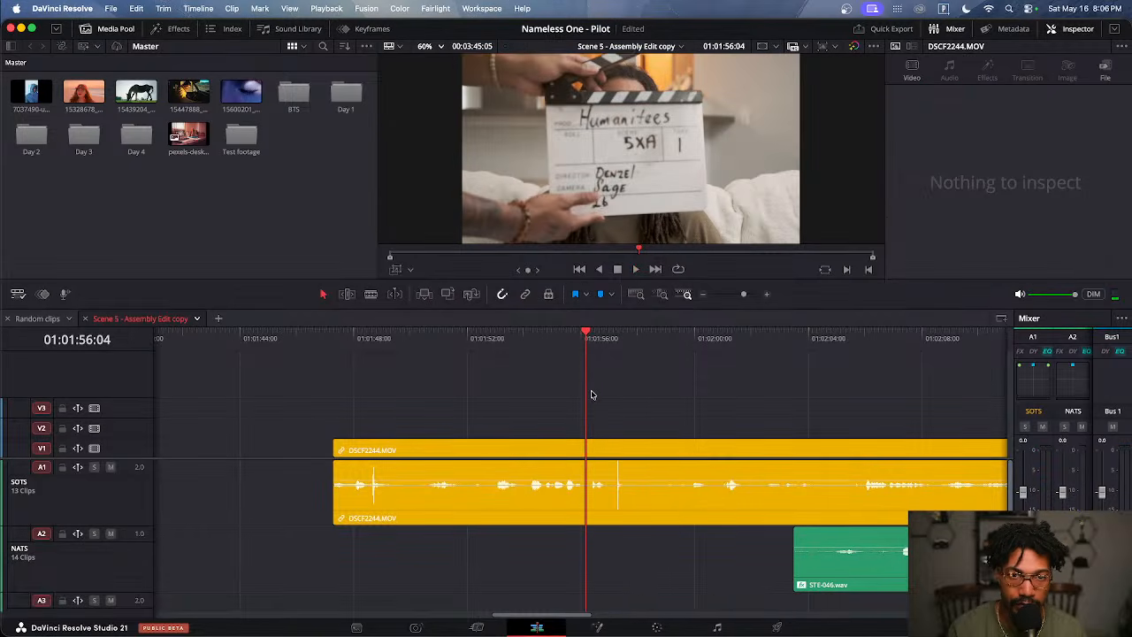
key(space)
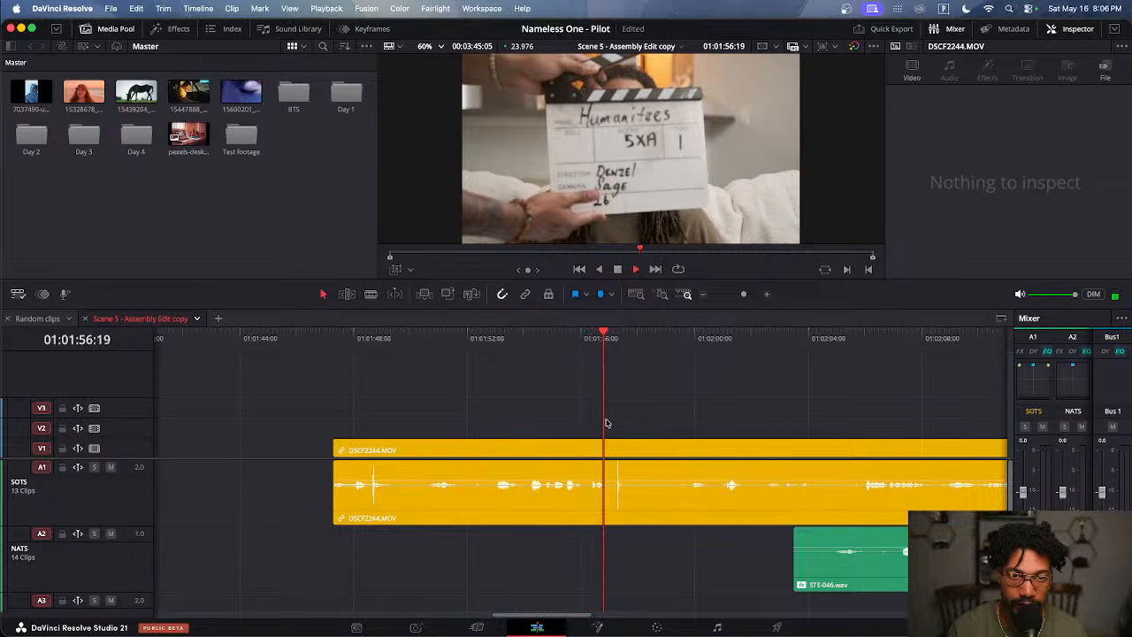
key(space)
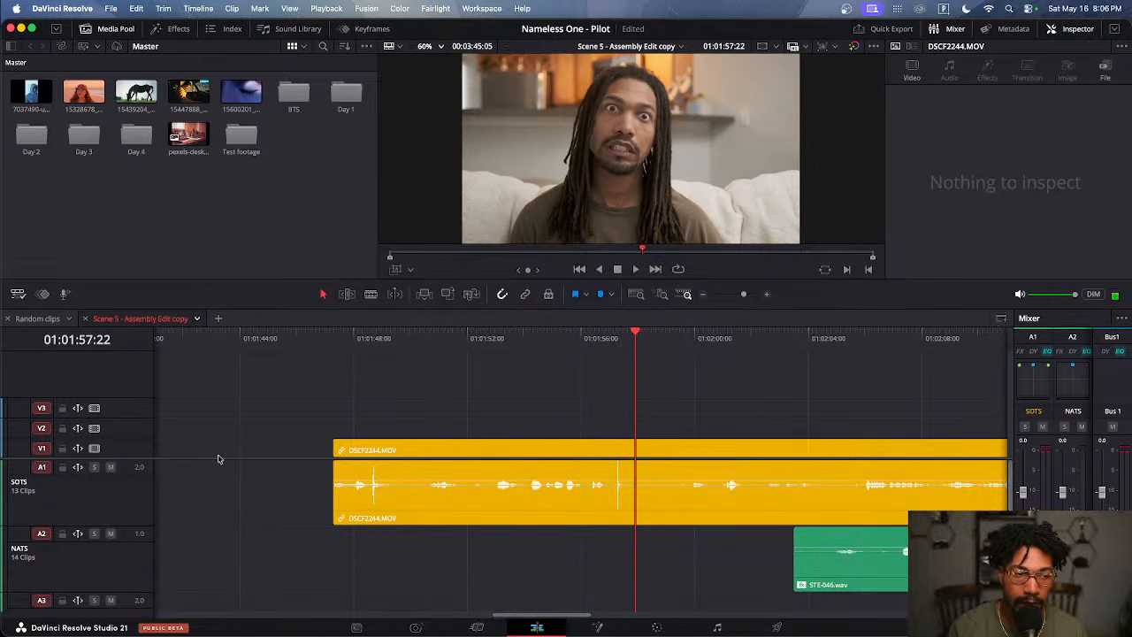
With the V1 video turned off and the DSCF2244.MOV audio disabled, play the clap in STE-046.wav up to 01:02:12:06
click(95, 449)
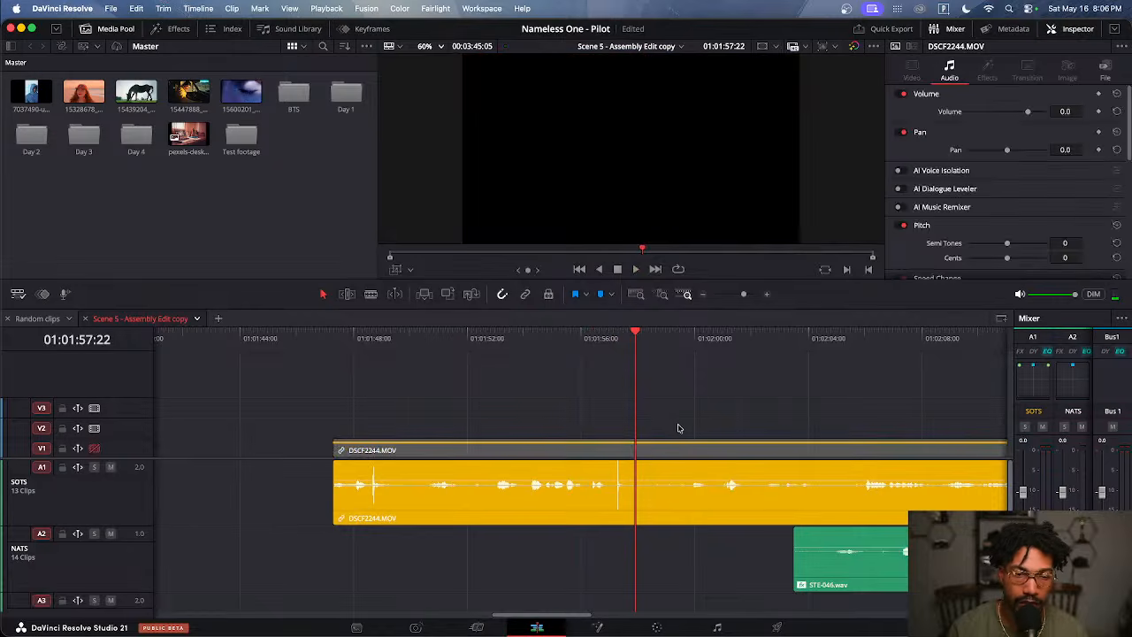
scroll(678, 427, right, 5)
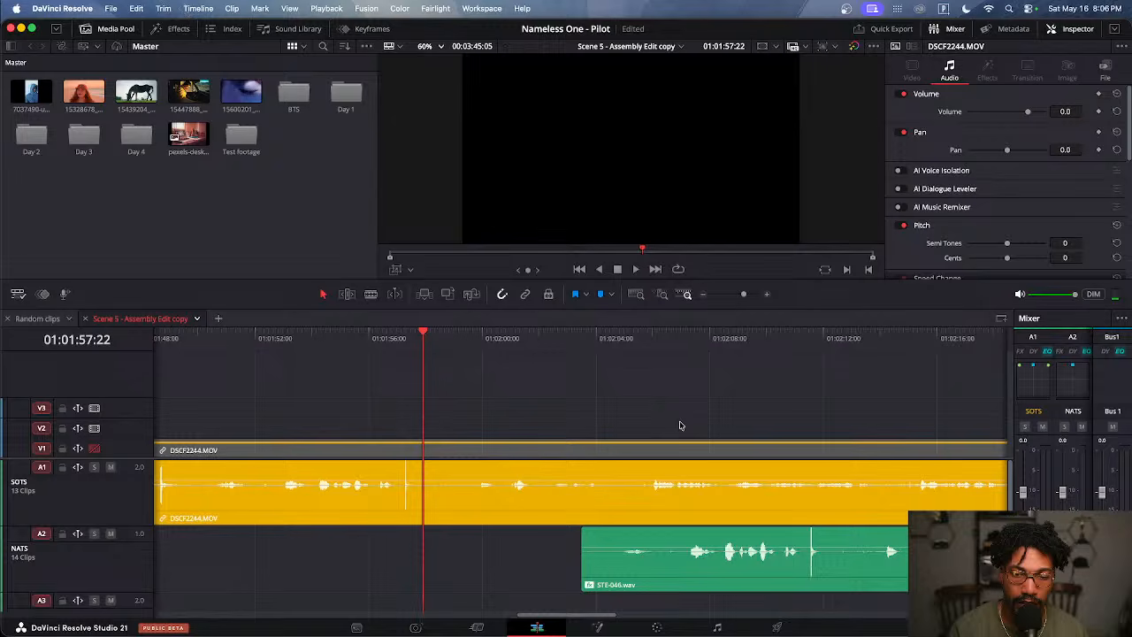
click(111, 468)
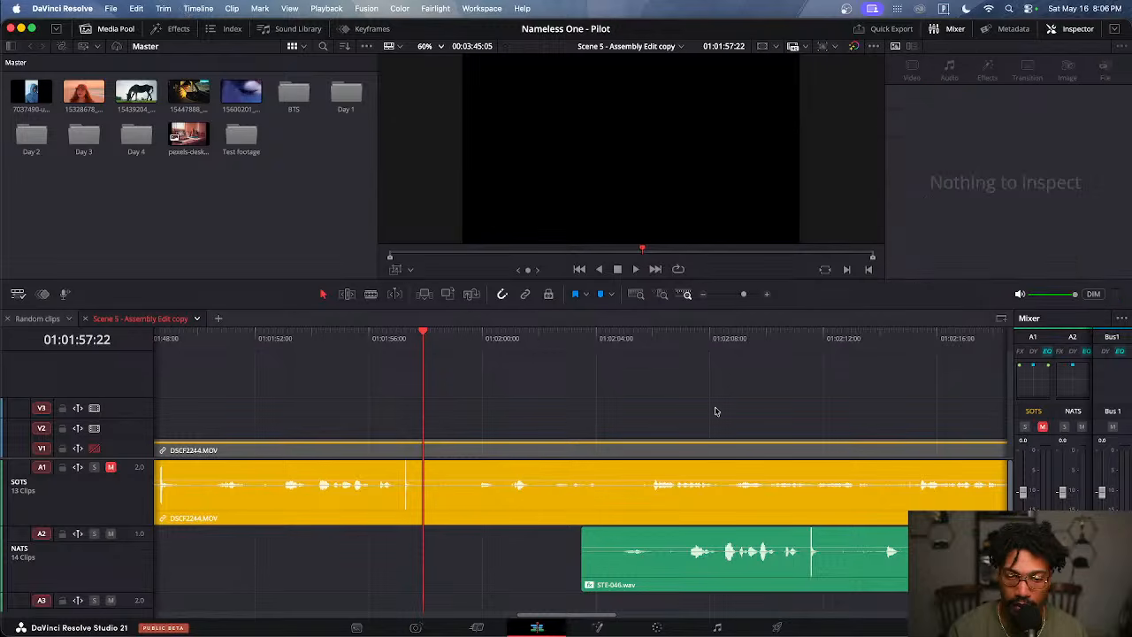
click(111, 468)
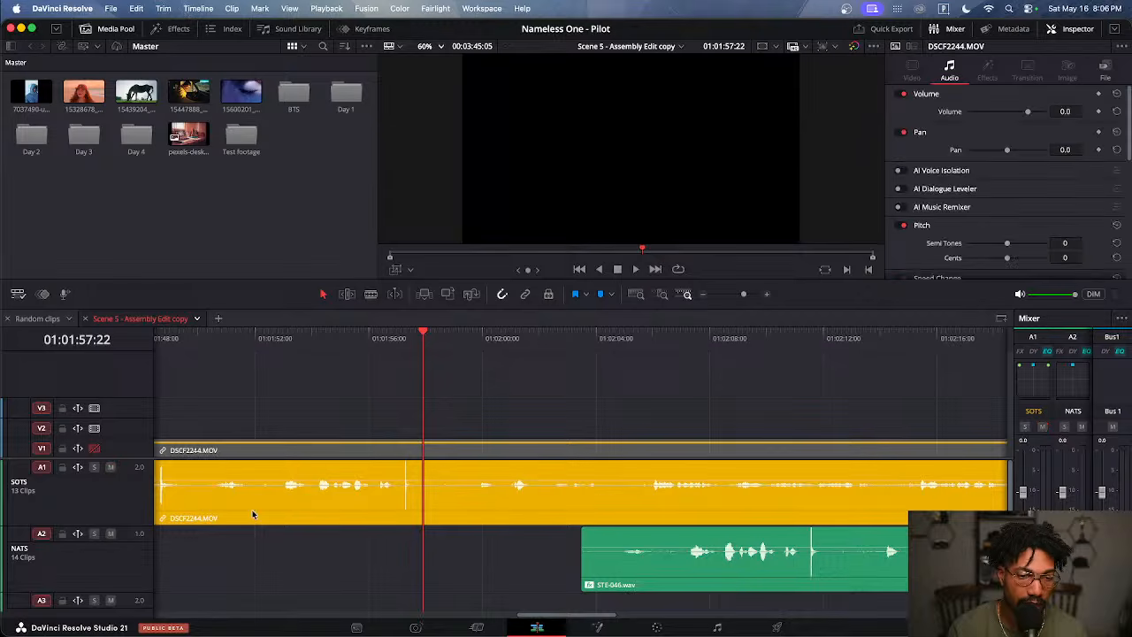
click(257, 512)
key(d)
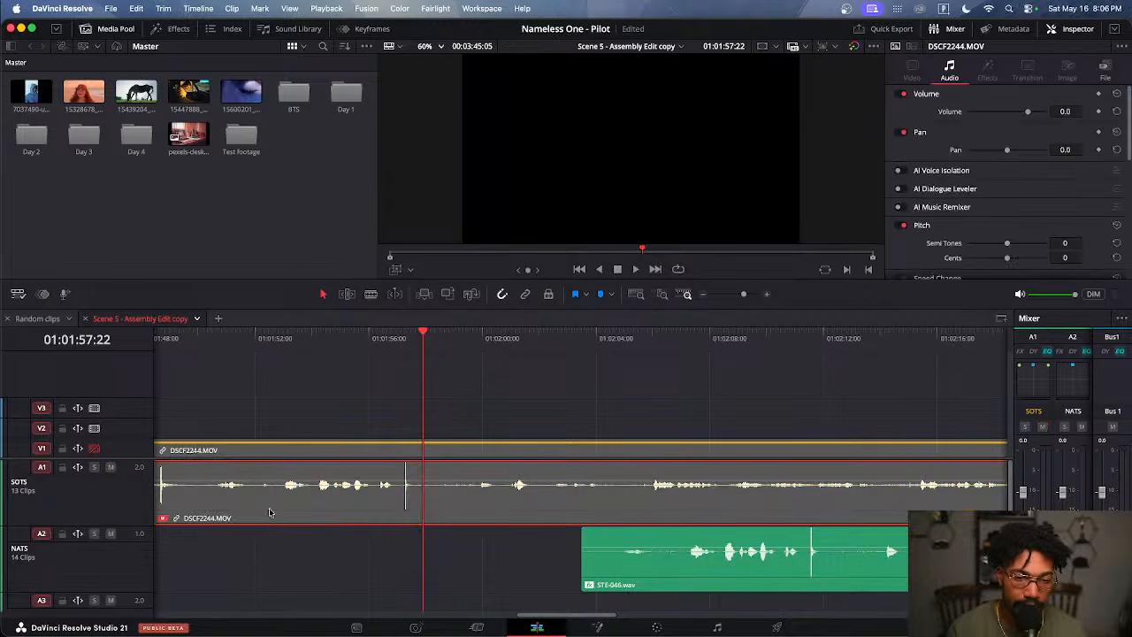
click(766, 345)
key(space)
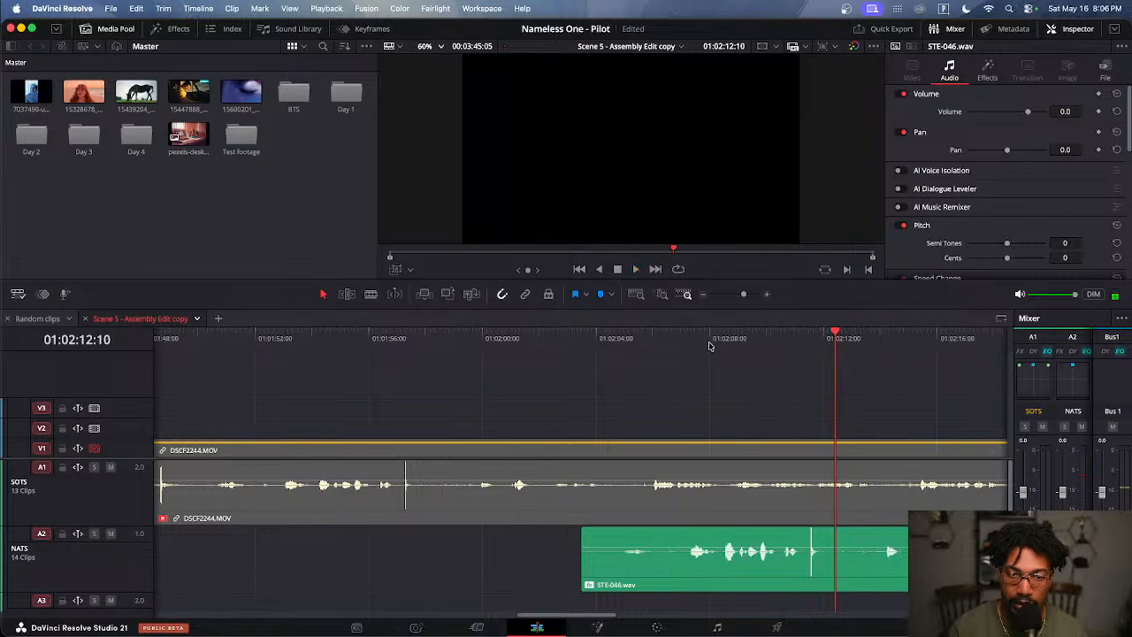
click(714, 349)
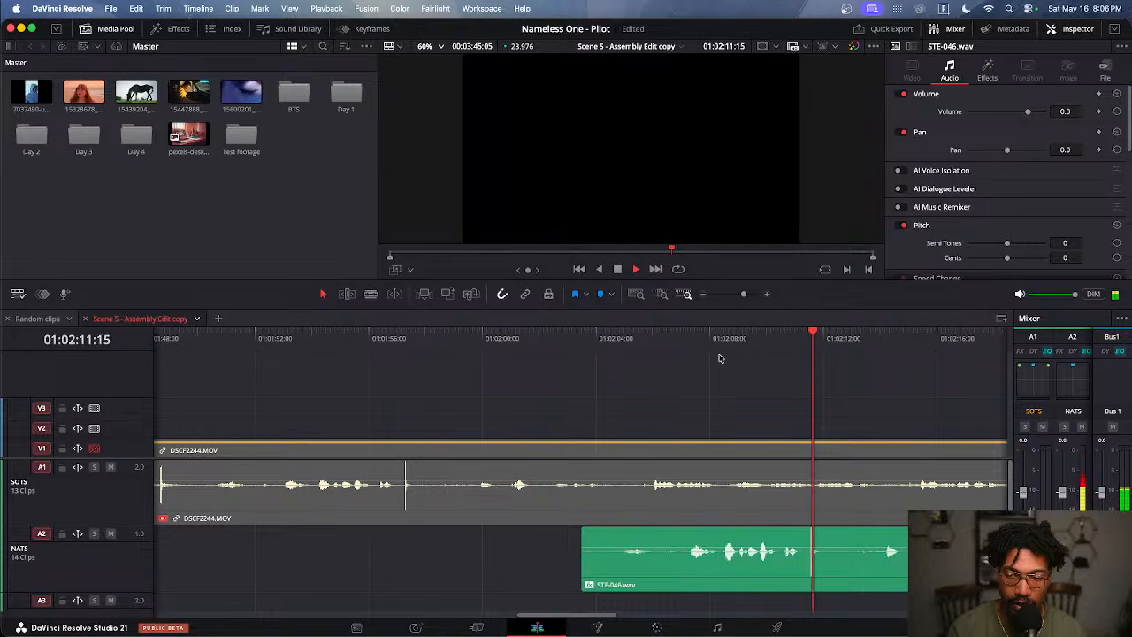
key(space)
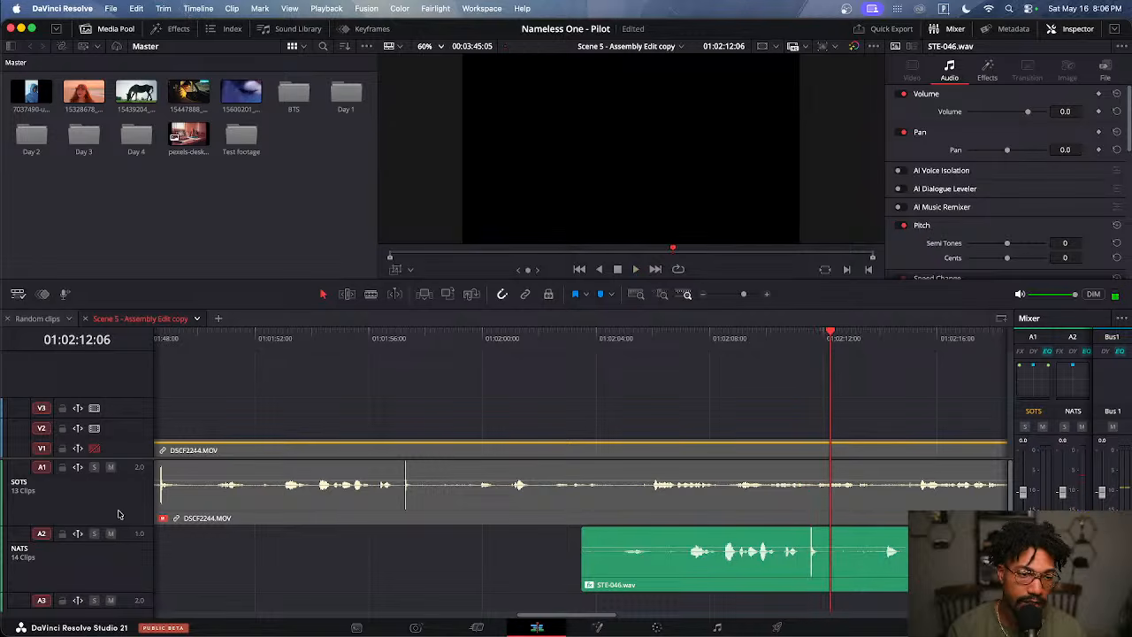
Re-enable the DSCF2244.MOV audio and the V1 video track, with the playhead at the slate clap, 01:01:57:03
click(215, 515)
key(d)
key(super+equal)
key(super+minus)
key(super+minus)
key(super+minus)
key(super+minus)
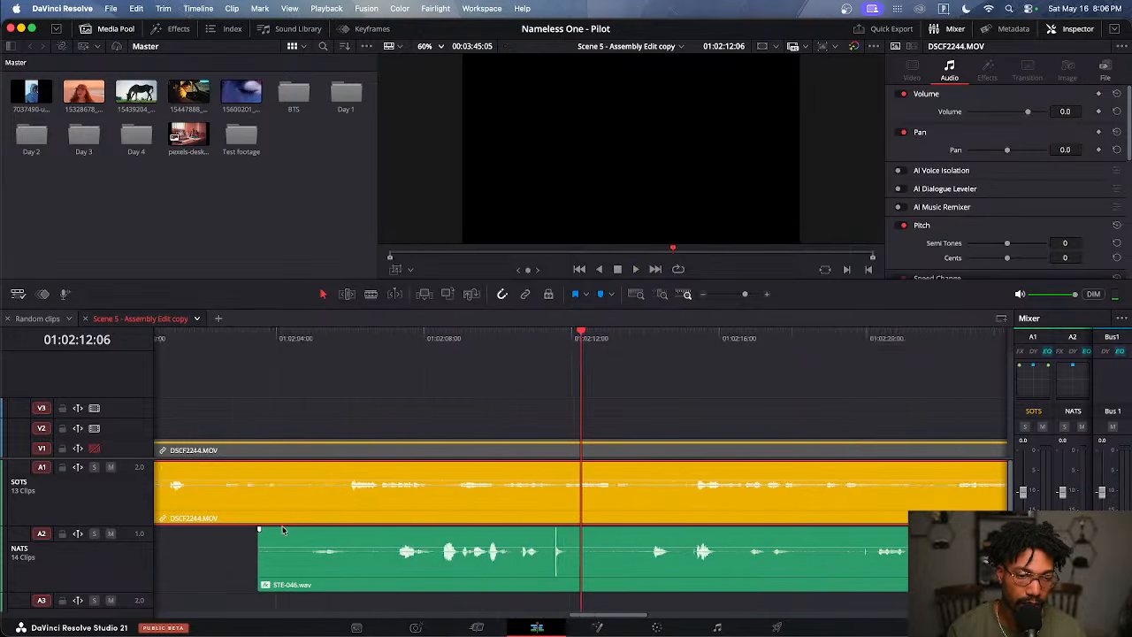
drag(420, 340, 408, 343)
click(95, 448)
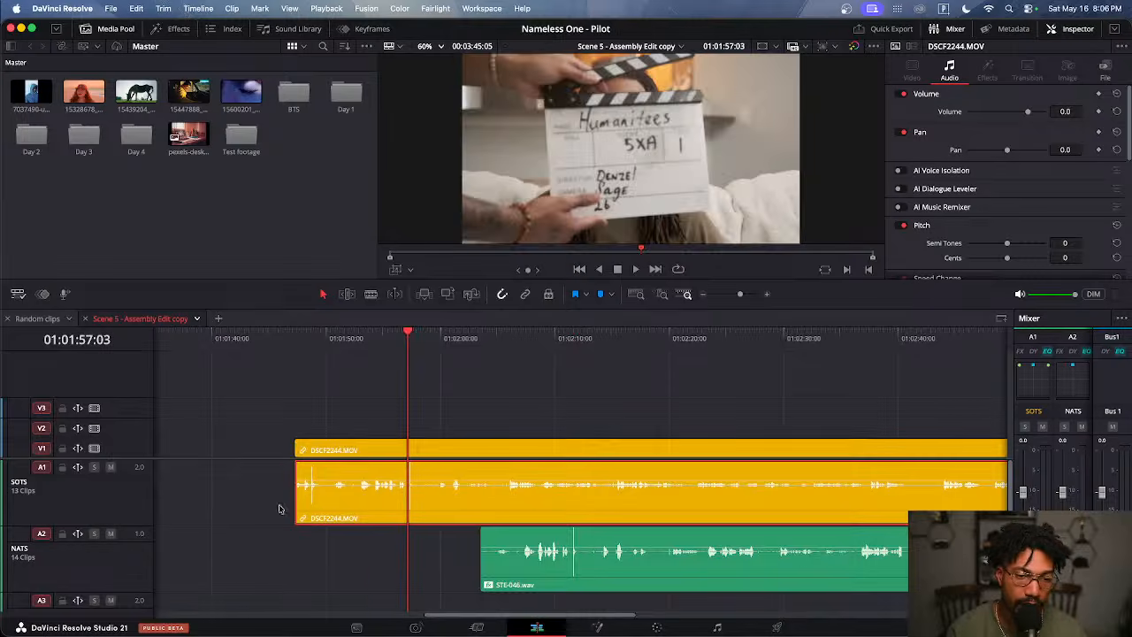
Play the slate clap in DSCF2244.MOV again, stopping at 01:01:57:17, to match it with its waveform spike
key(super+equal)
key(super+equal)
key(super+equal)
key(super+equal)
drag(389, 341, 345, 343)
key(space)
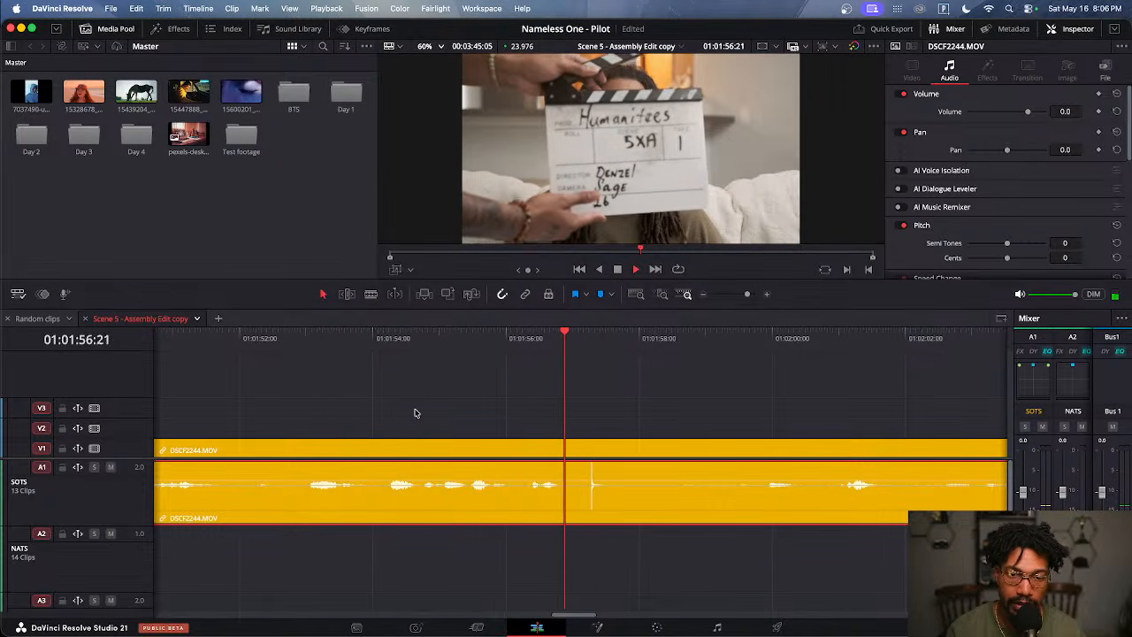
key(space)
Place the playhead at 01:01:56:13 and move STE-046.wav back until its clap spike sits roughly under the camera audio's spike
key(super+minus)
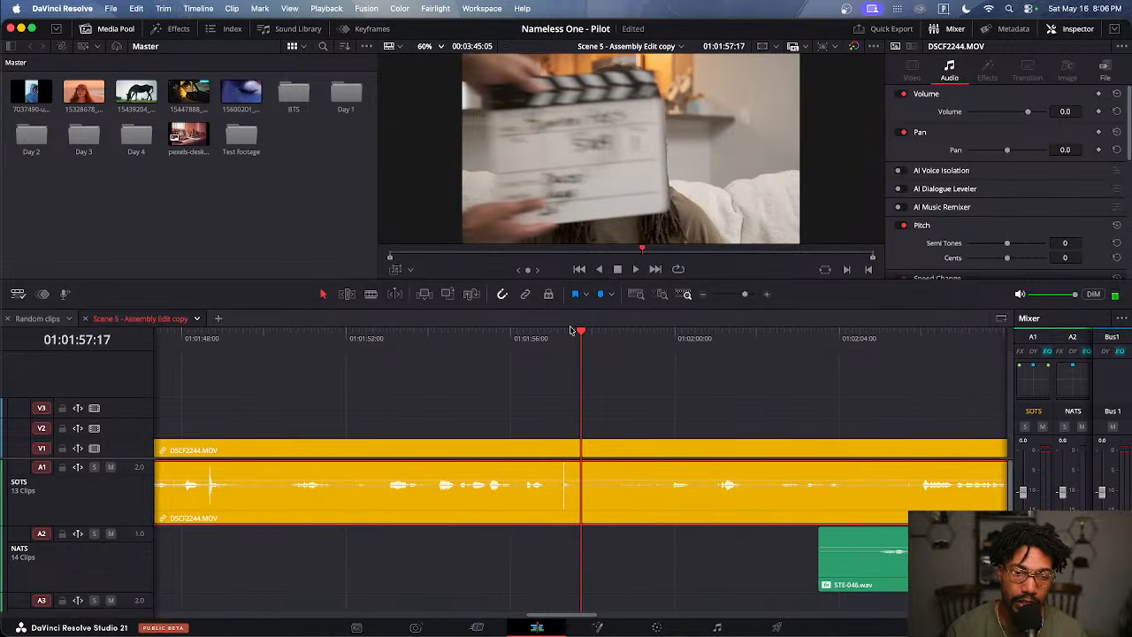
drag(570, 341, 533, 343)
key(super+minus)
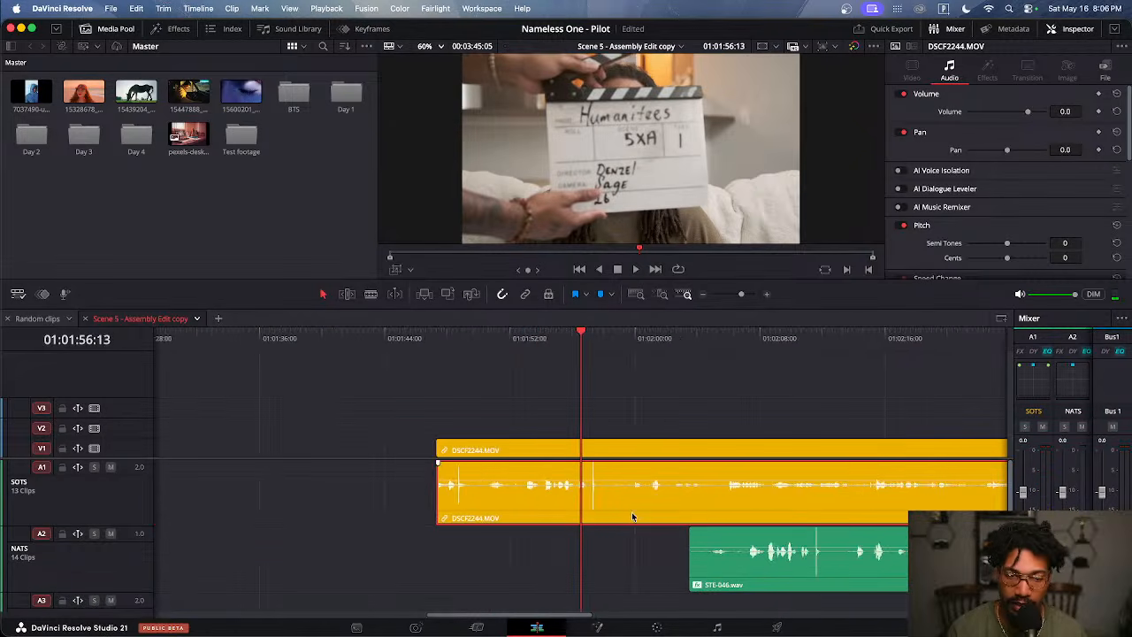
drag(841, 565, 629, 560)
scroll(629, 559, down, 4)
scroll(614, 560, up, 8)
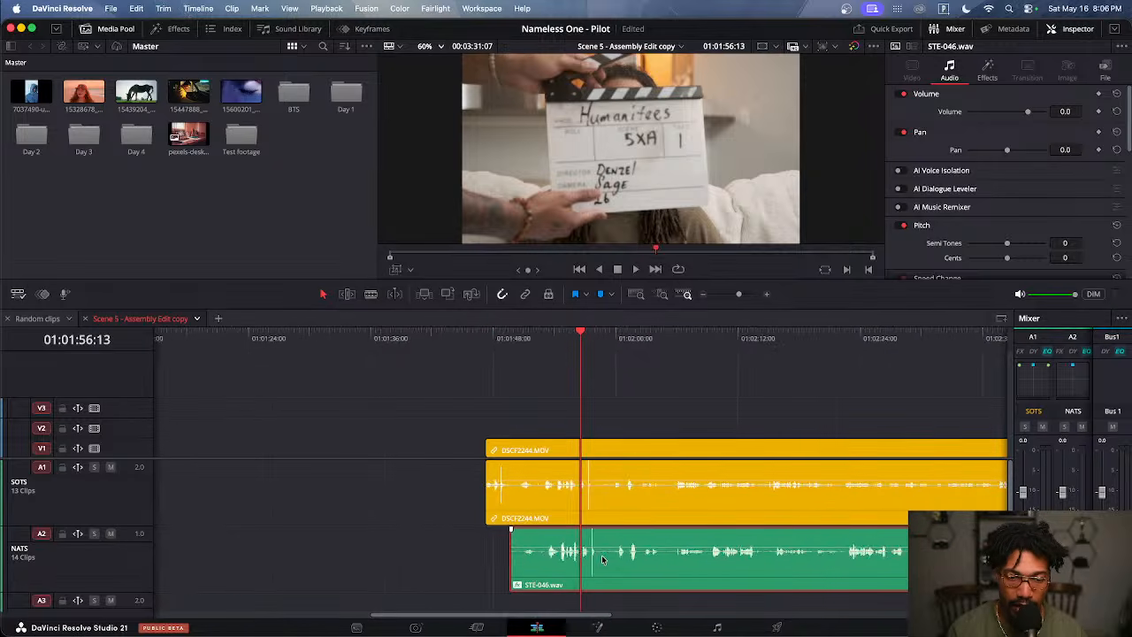
Shift STE-046.wav slightly earlier to bring its clap spike closer to the one in DSCF2244.MOV
key(super+equal)
key(super+equal)
key(super+equal)
key(super+equal)
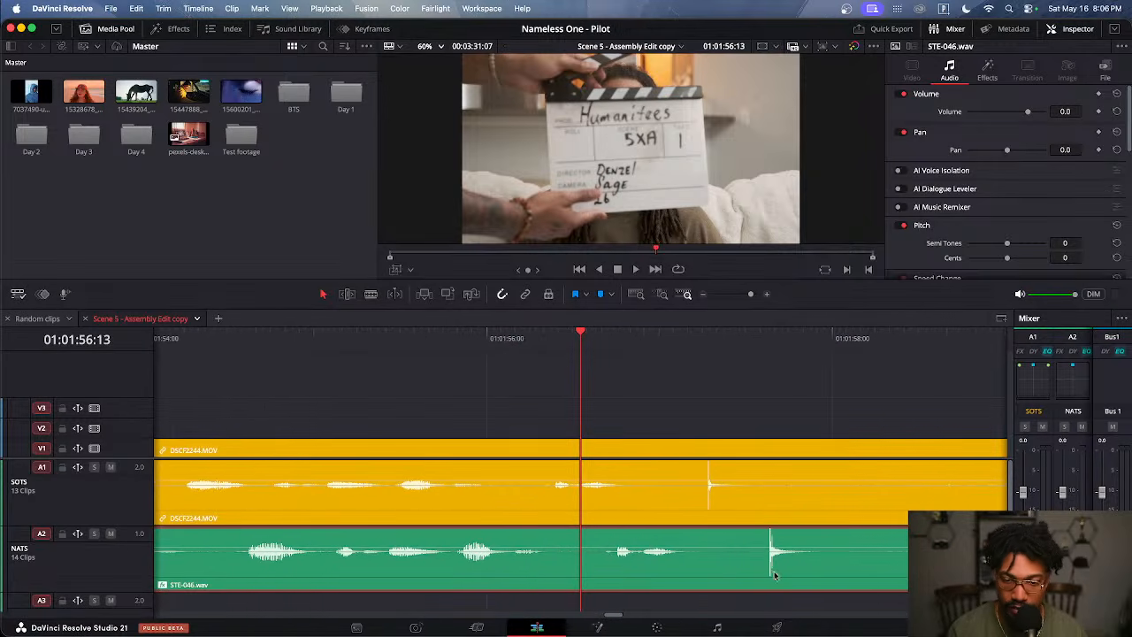
drag(786, 569, 764, 572)
Locate the camera audio's clap spike, step the playhead back to 01:01:57:02 and slide STE-046.wav earlier to nearly meet that spike
click(710, 342)
key(super+equal)
key(super+equal)
key(super+equal)
key(super+equal)
key(super+equal)
key(super+equal)
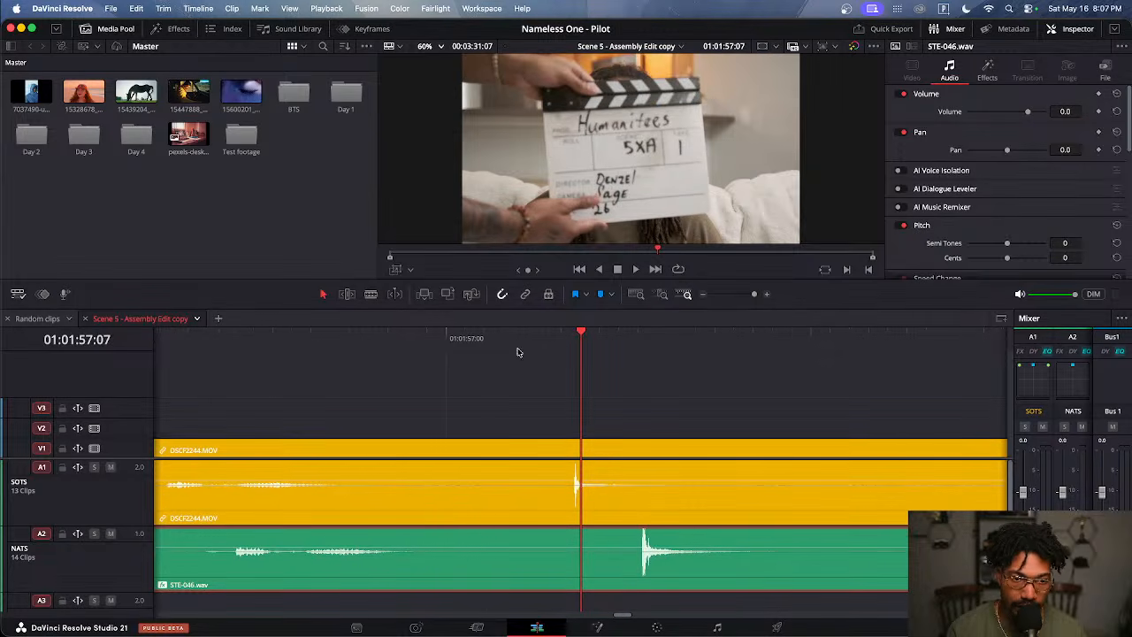
key(Left)
key(Left)
key(Left)
key(Left)
key(Left)
drag(710, 571, 646, 567)
Fine-tune the STE-046.wav position until its clap spike lines up exactly with the spike in the DSCF2244.MOV audio
key(super+equal)
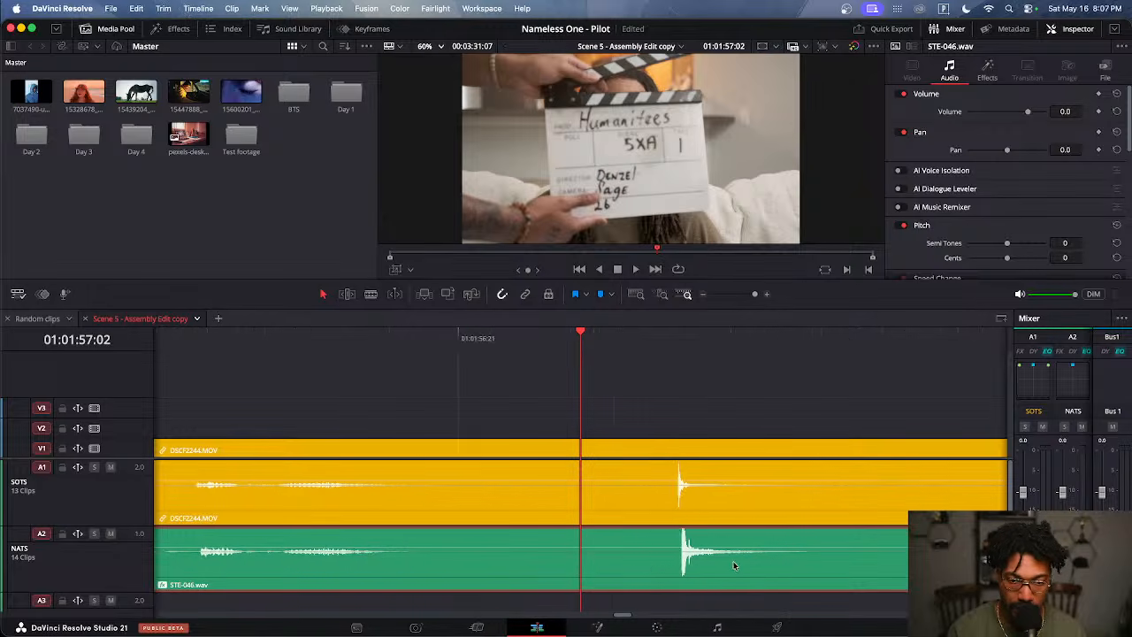
key(super+equal)
drag(782, 573, 779, 571)
key(super+minus)
key(super+minus)
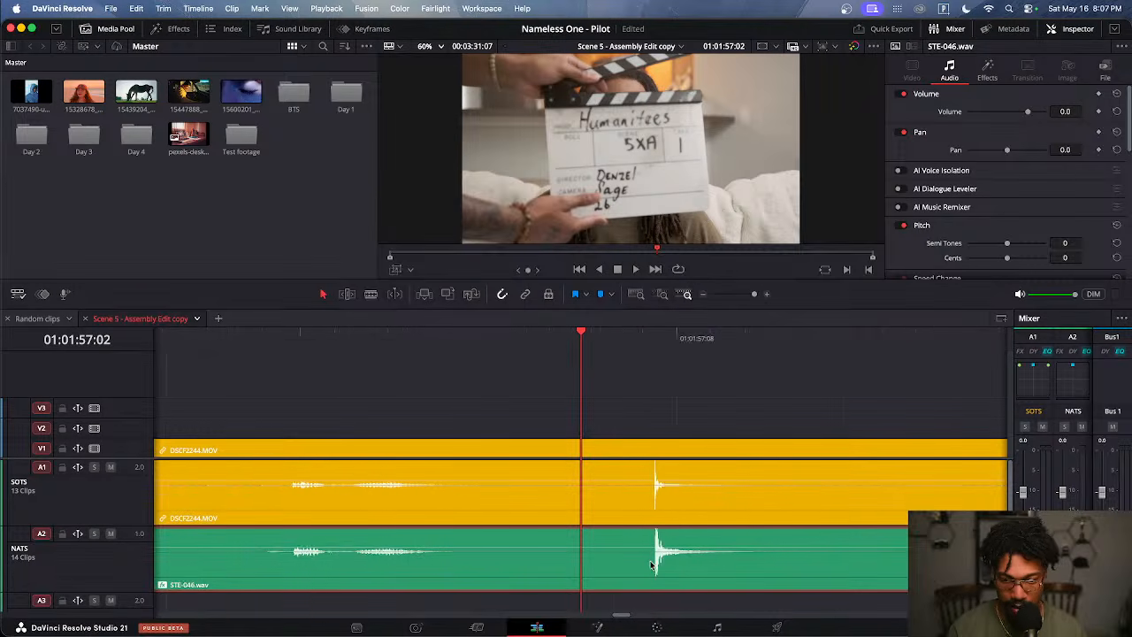
key(super+minus)
key(super+minus)
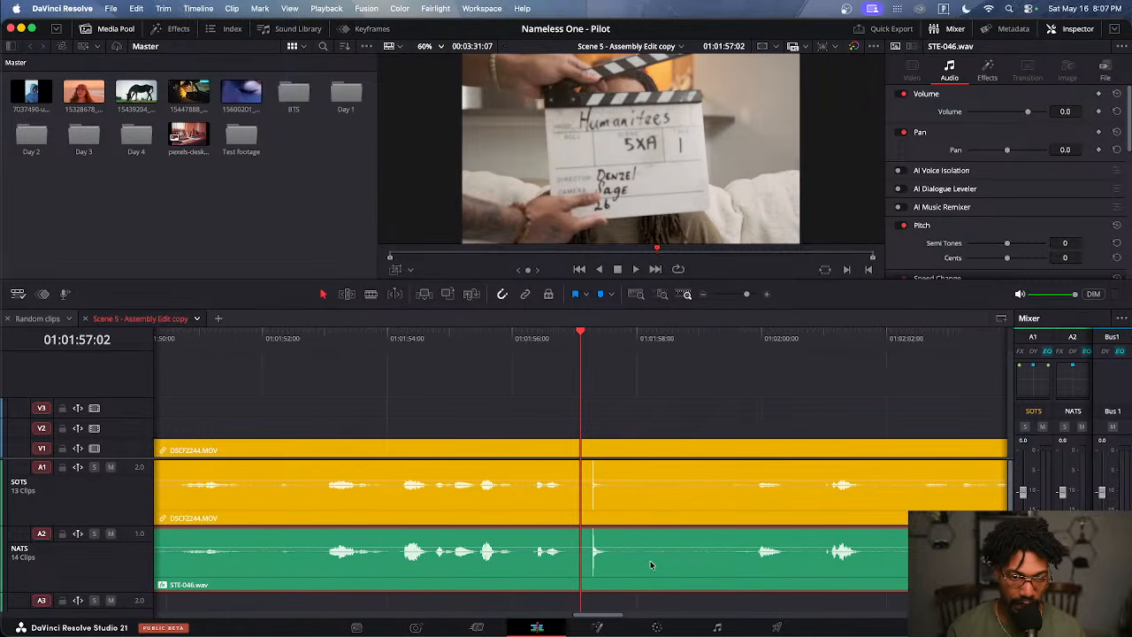
Play both audio tracks together from 01:01:53:06 to 01:01:57:19 to check the manual sync at the clap
drag(381, 339, 341, 357)
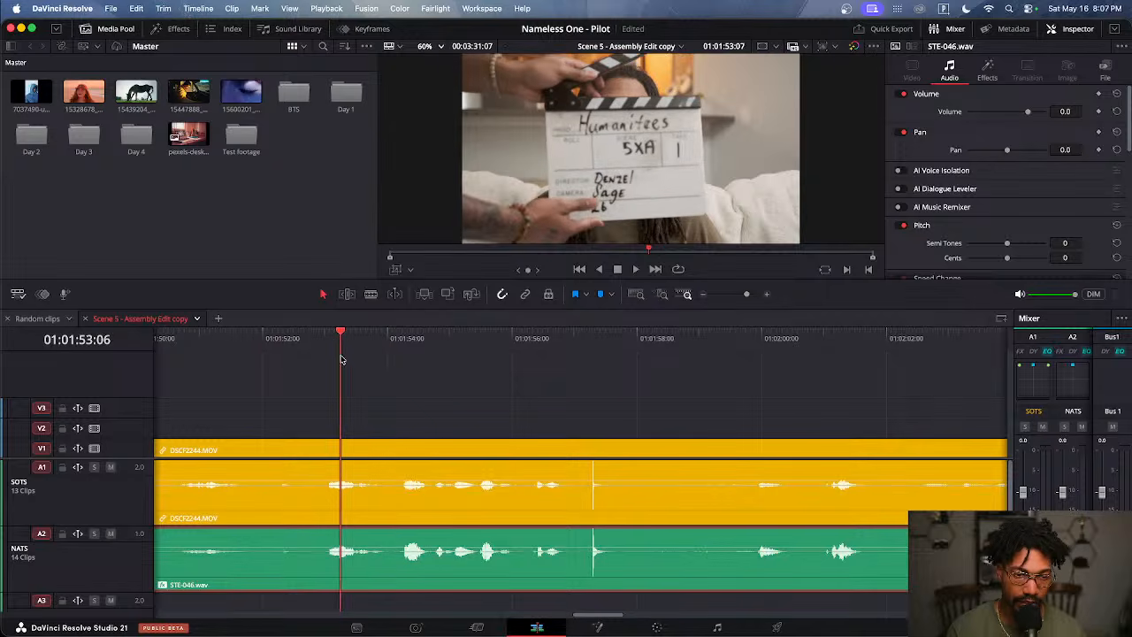
key(space)
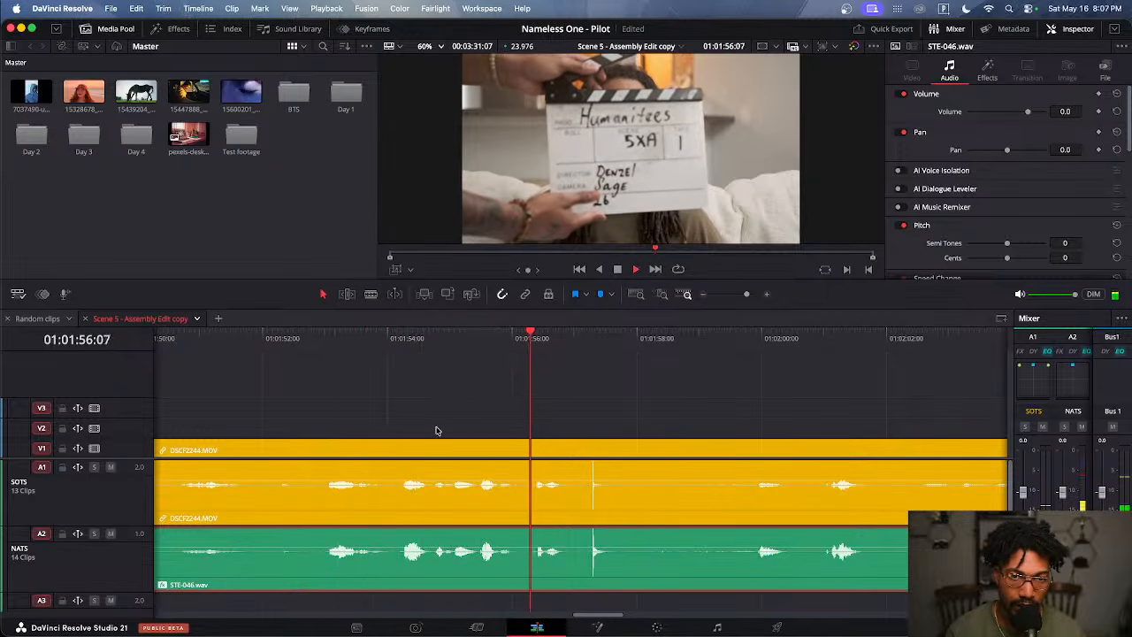
key(space)
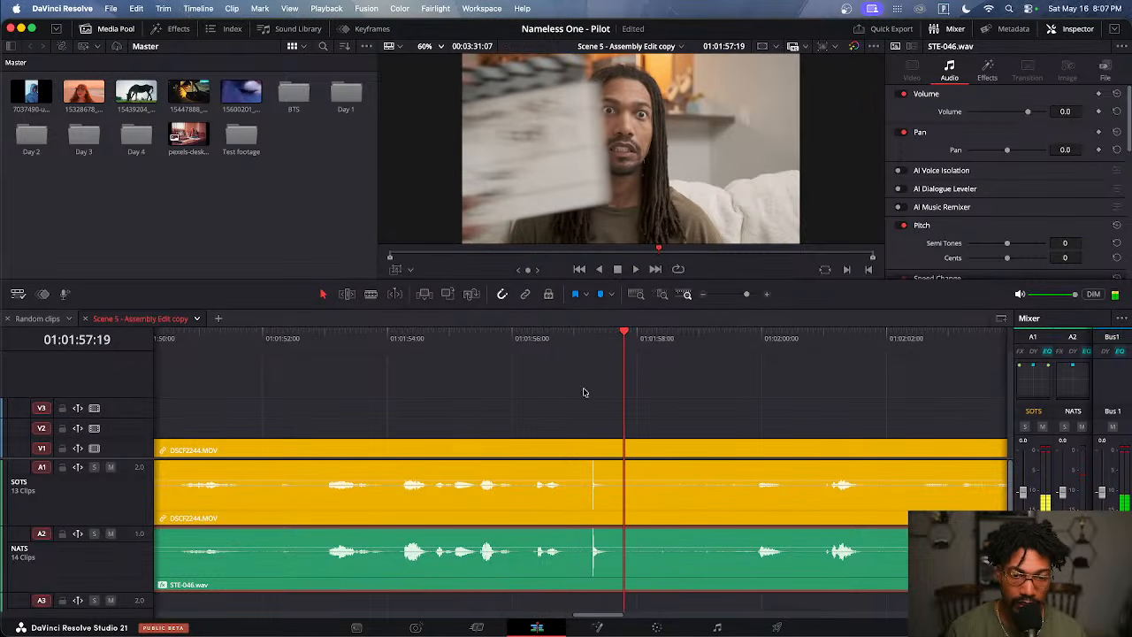
Park the playhead just before the clap at 01:01:57:06 and add a marker there on the timeline and on STE-046.wav
click(581, 390)
click(590, 339)
drag(590, 338, 593, 334)
scroll(621, 386, up, 5)
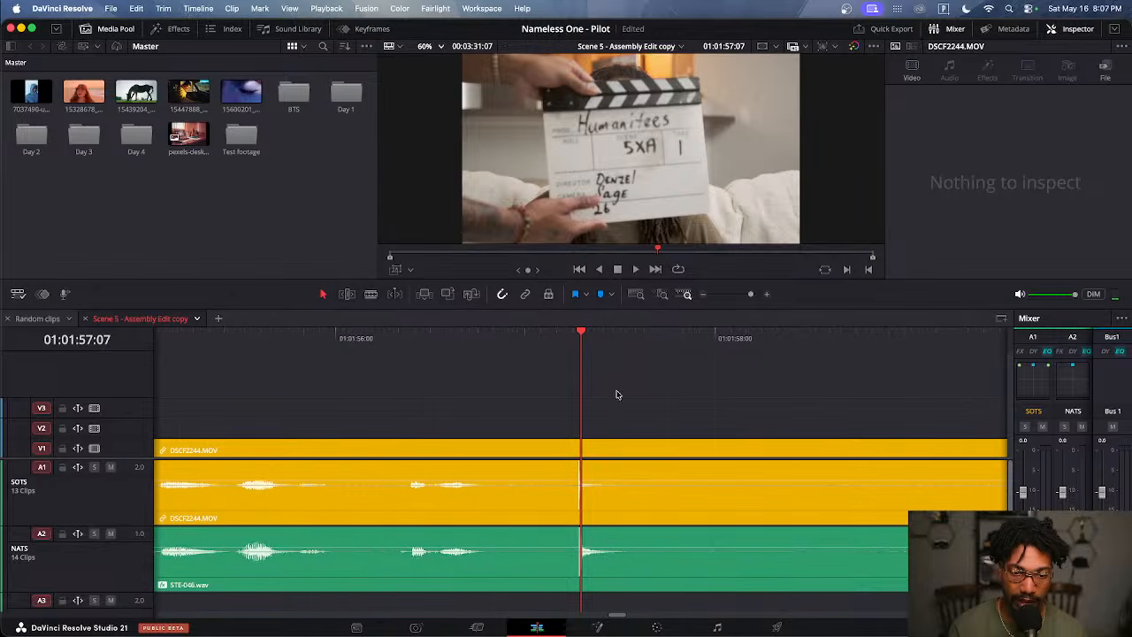
key(Left)
key(Right)
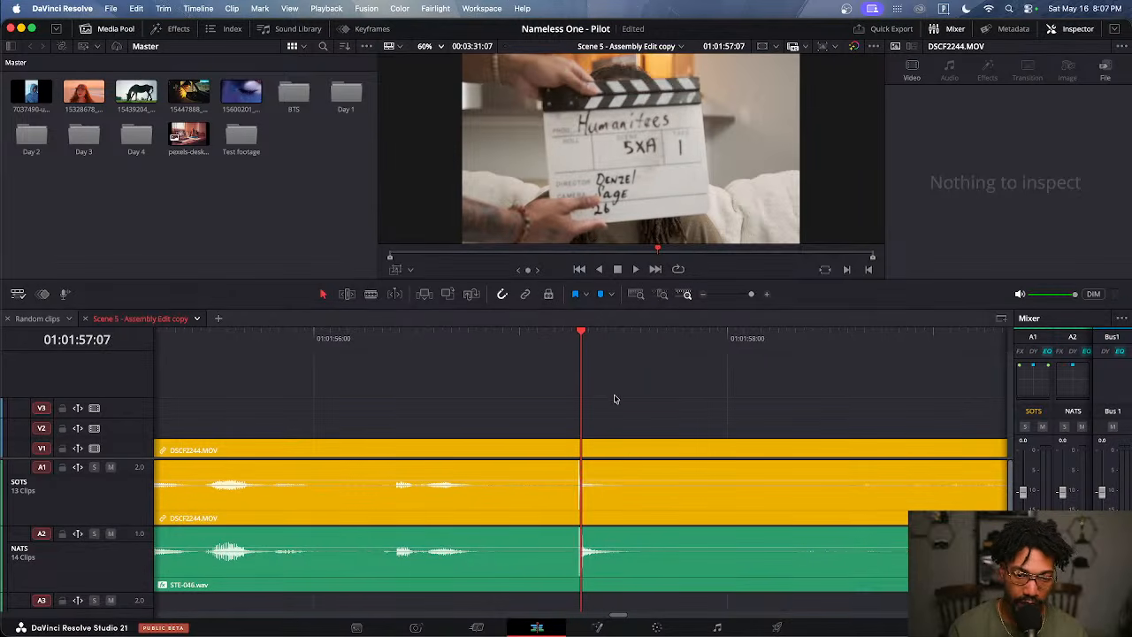
key(Left)
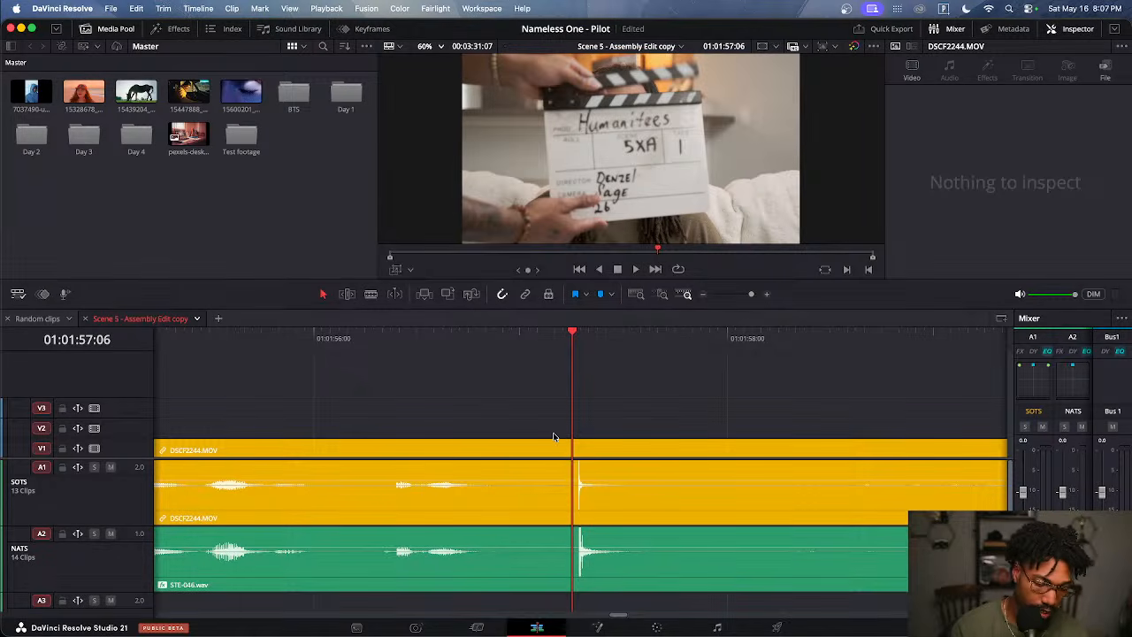
key(m)
click(612, 568)
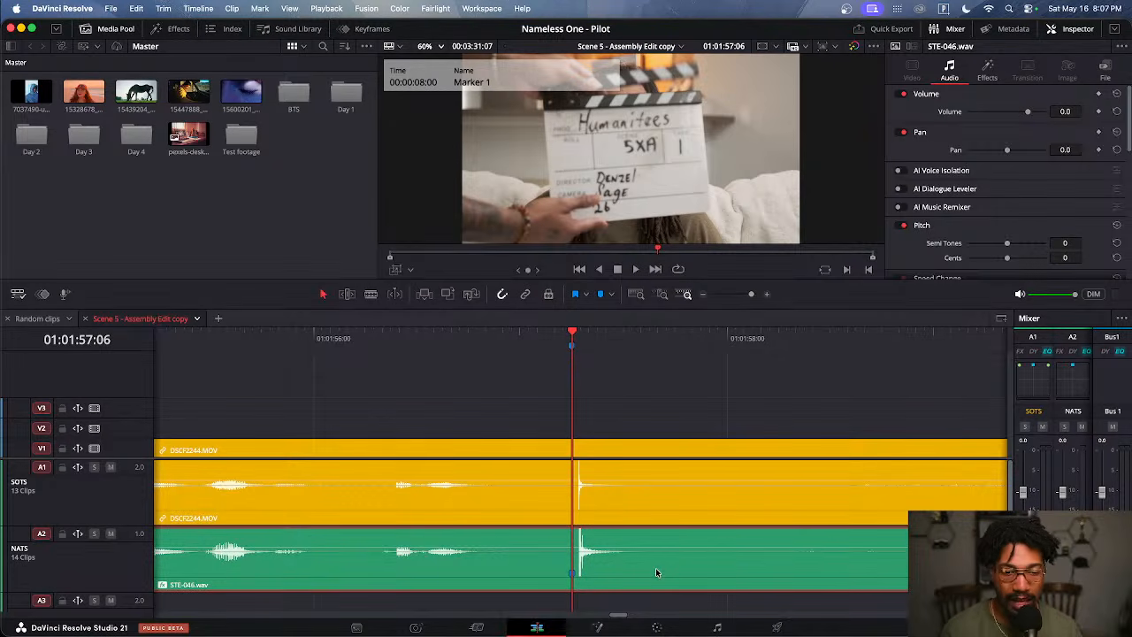
Shift STE-046.wav a few frames later to break the sync and play through the clap to hear the offset
drag(655, 567, 683, 566)
scroll(536, 544, down, 2)
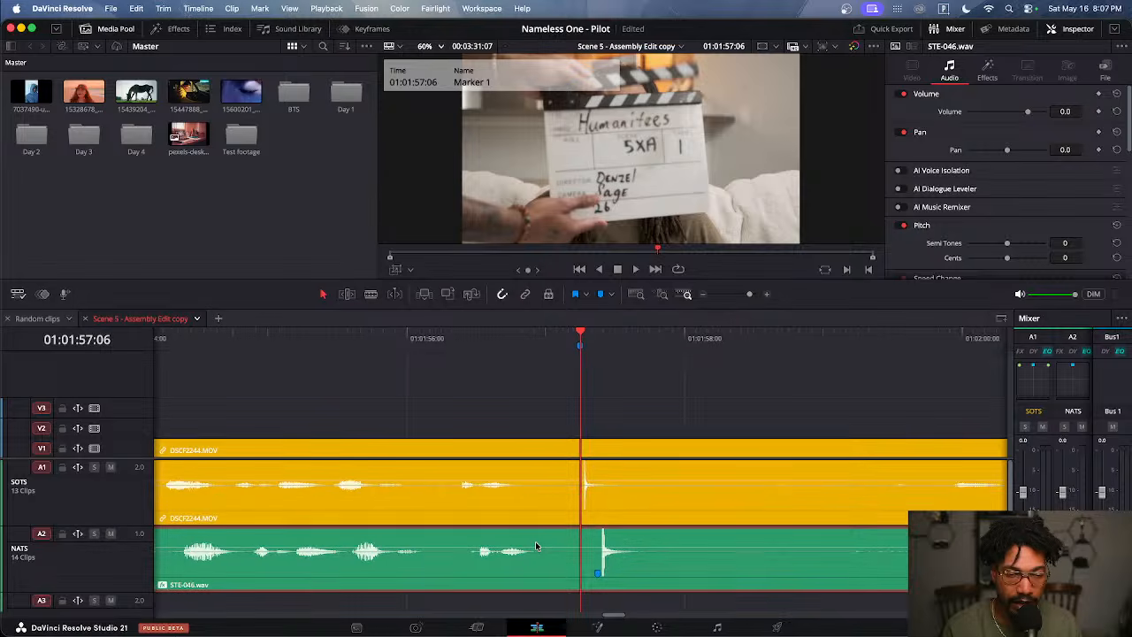
scroll(535, 546, down, 2)
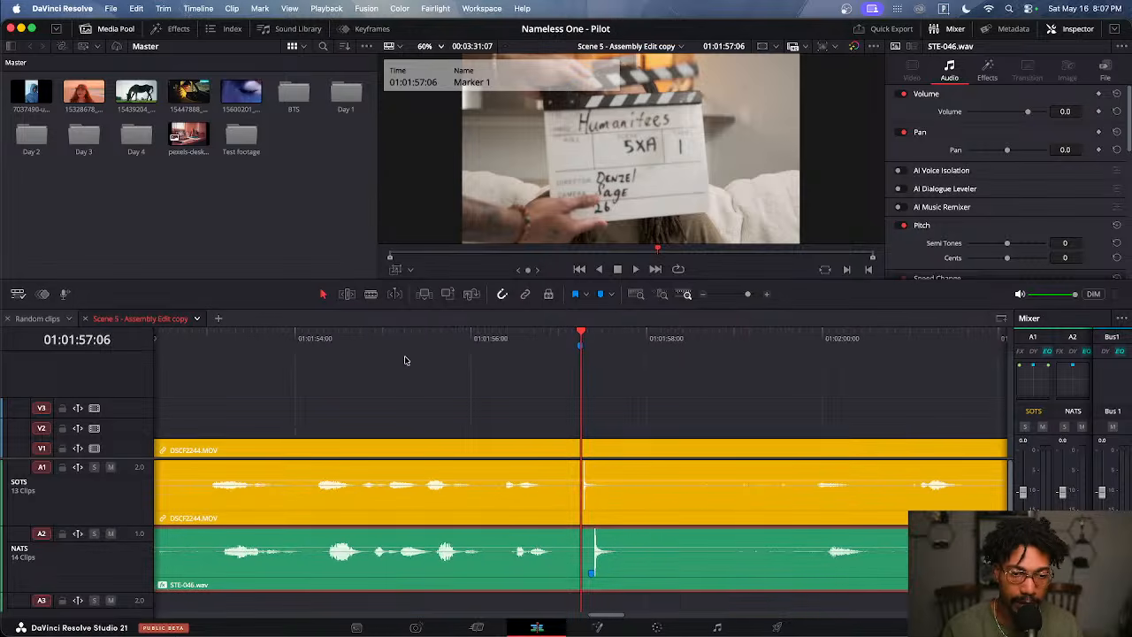
click(328, 350)
key(space)
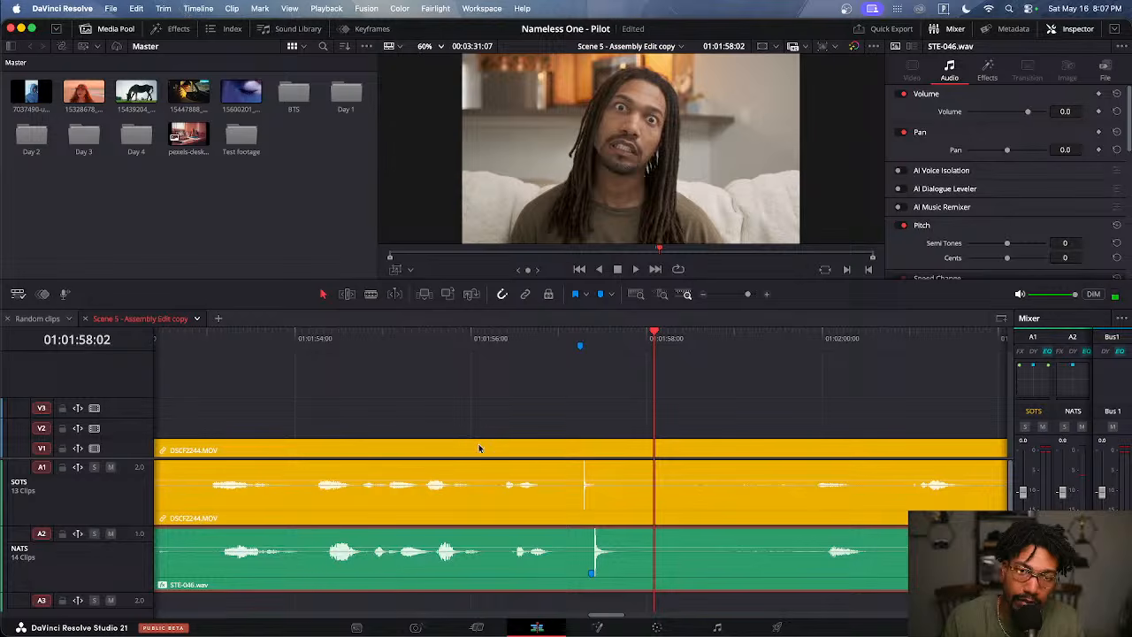
Slide STE-046.wav earlier until its marker meets the timeline marker, and nudge it slightly earlier to match the clap spikes
scroll(480, 449, down, 4)
scroll(486, 452, up, 8)
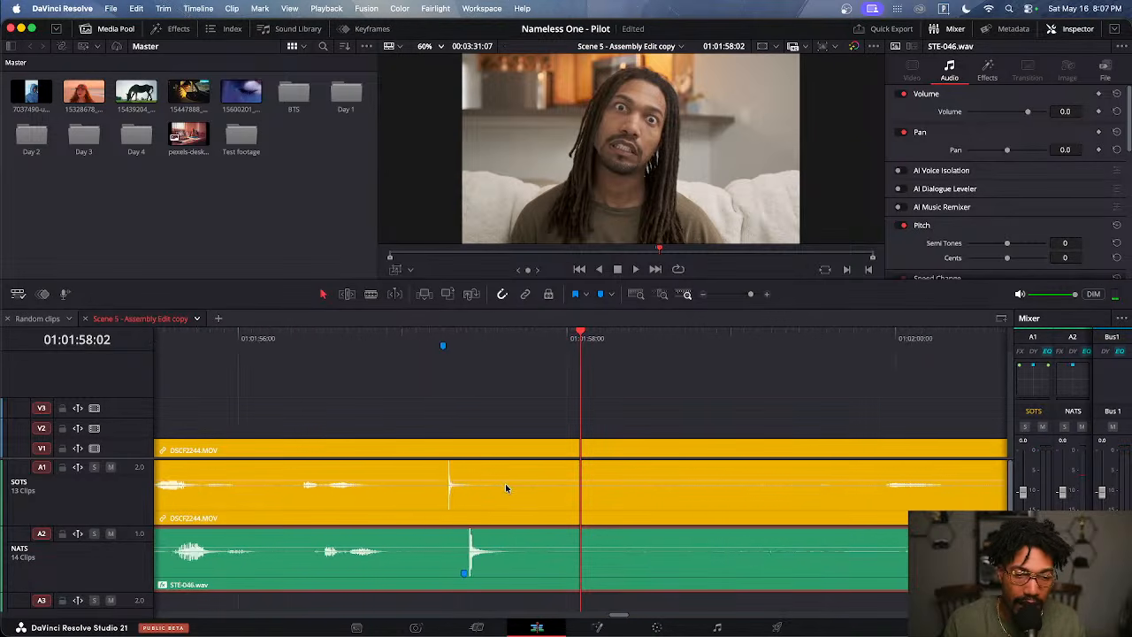
scroll(505, 486, up, 1)
scroll(486, 469, left, 5)
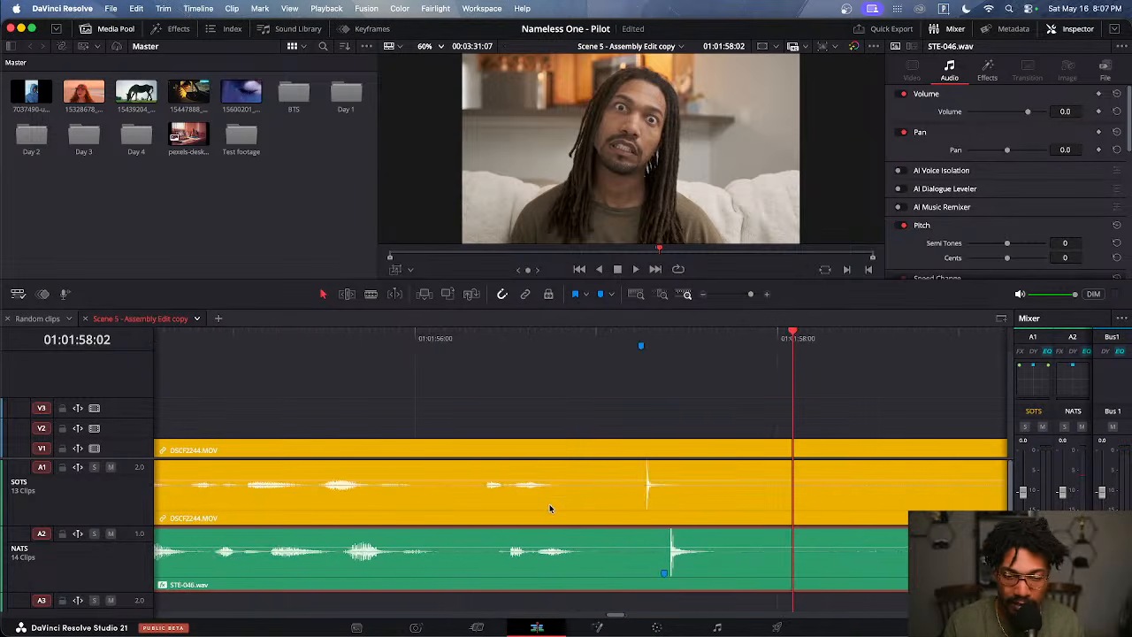
drag(722, 572, 698, 573)
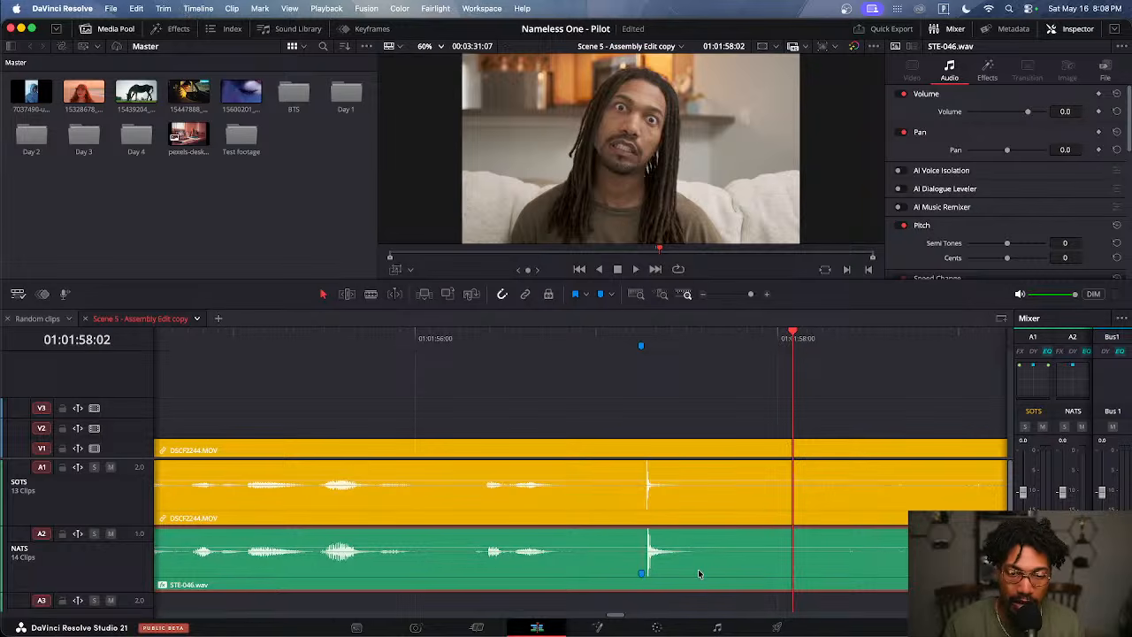
key(alt+Left)
key(alt+Left)
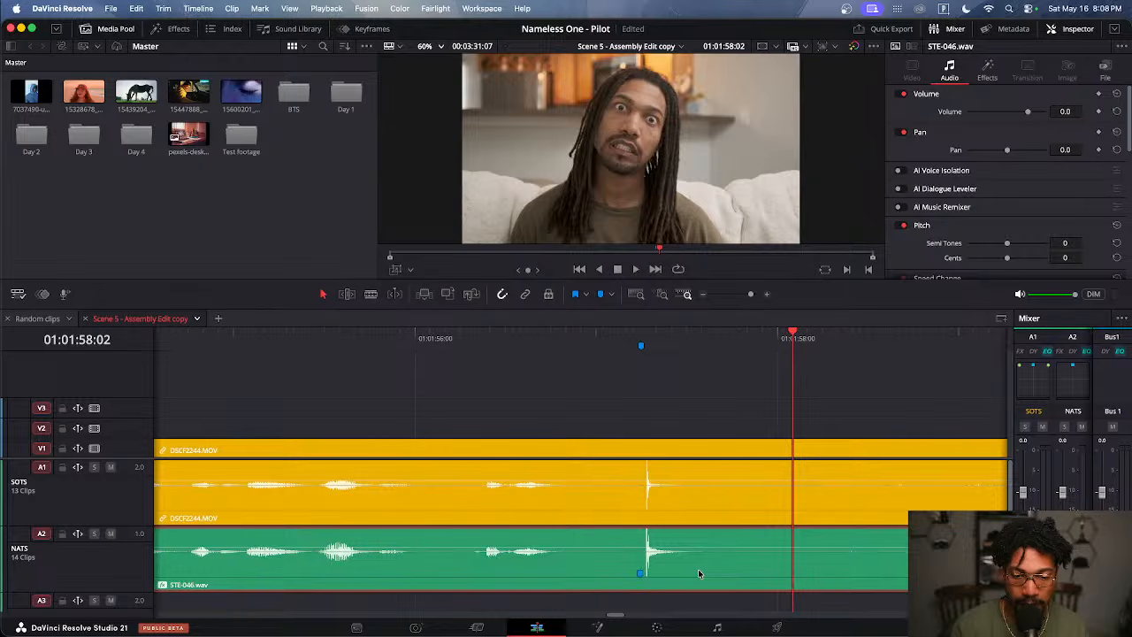
Play both audio tracks from 01:01:57:03 to 01:01:57:17 to check the marker-based sync at the clap
click(618, 356)
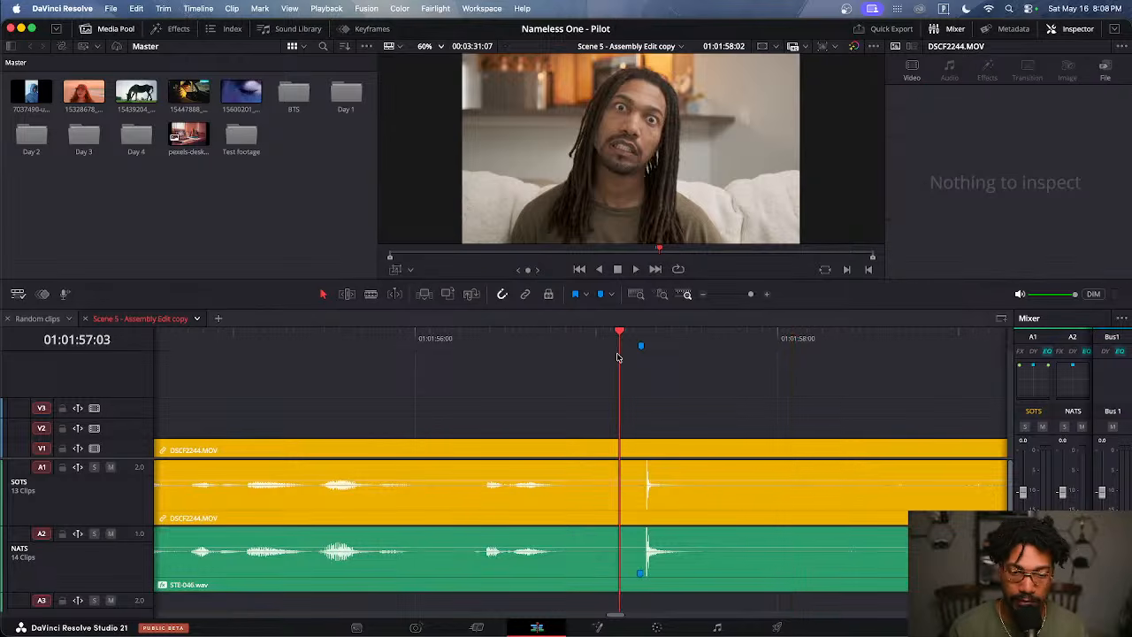
key(space)
key(space)
Knock STE-046.wav out of sync again and slide it back until its marker snaps to the timeline marker
click(683, 564)
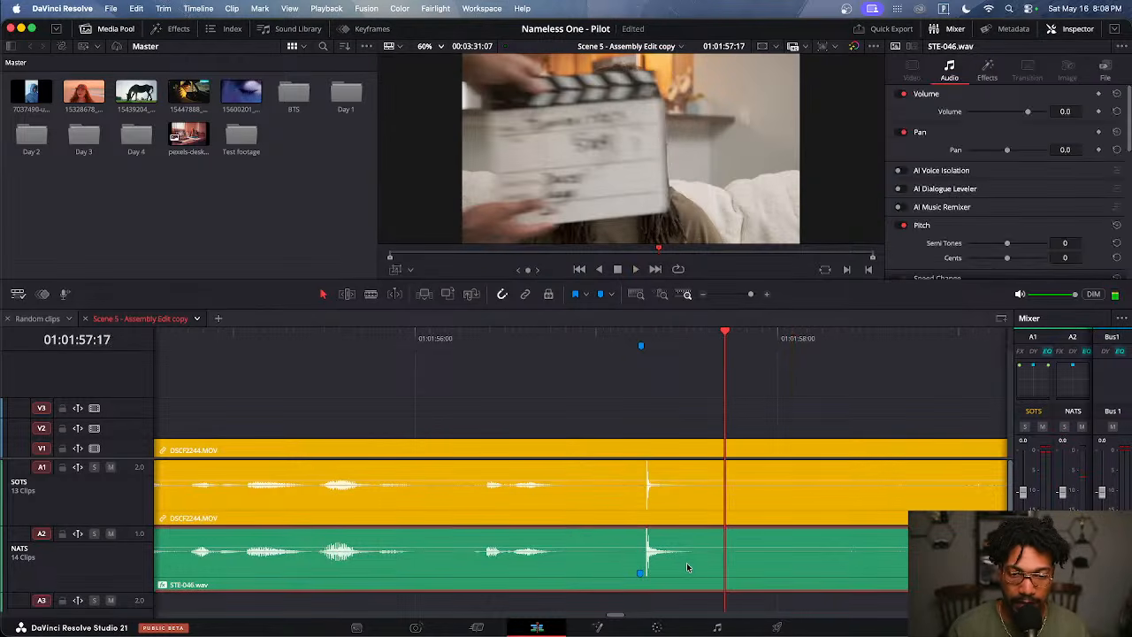
mouse_move(687, 566)
mouse_down()
mouse_move(657, 567)
mouse_move(702, 566)
mouse_up()
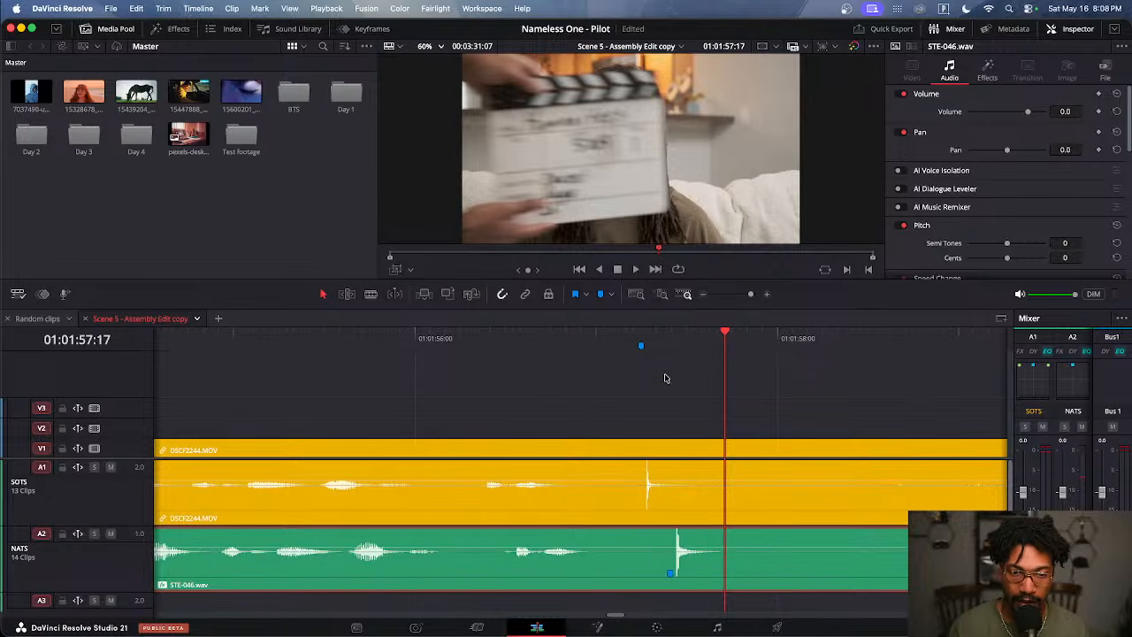
scroll(670, 416, up, 5)
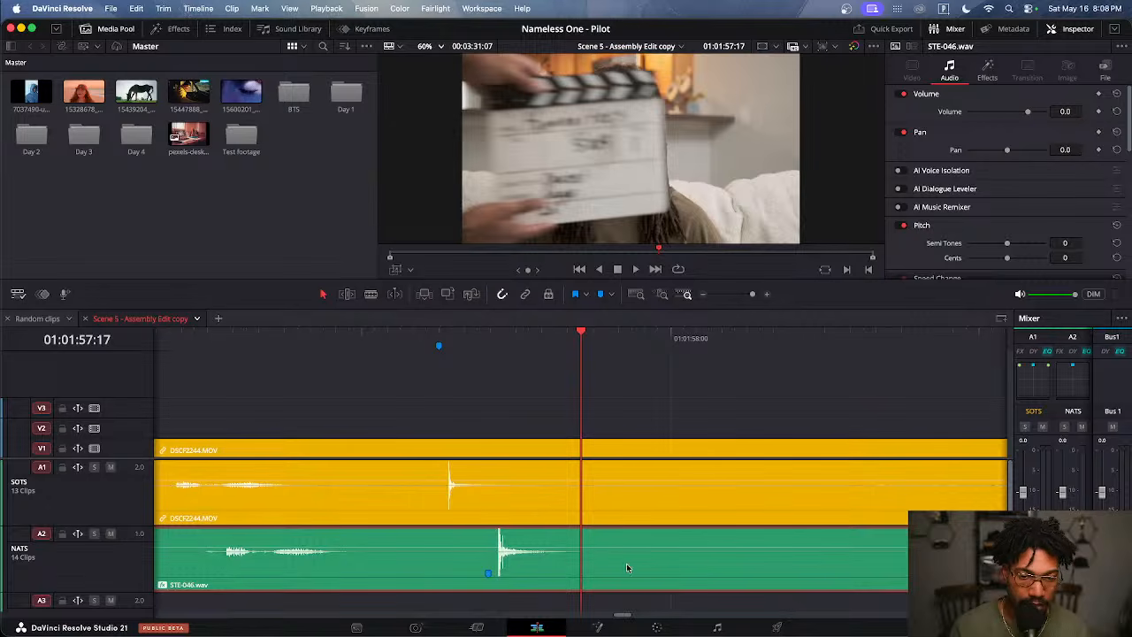
drag(626, 566, 579, 567)
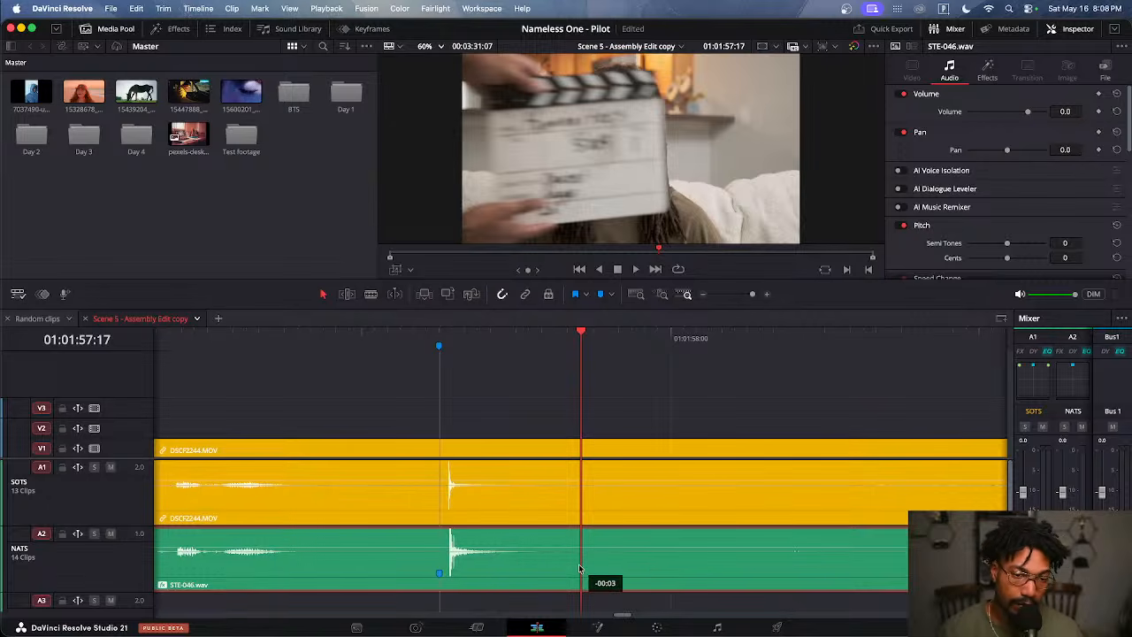
mouse_move(579, 568)
mouse_down()
mouse_move(636, 564)
mouse_move(540, 559)
mouse_move(577, 555)
mouse_up()
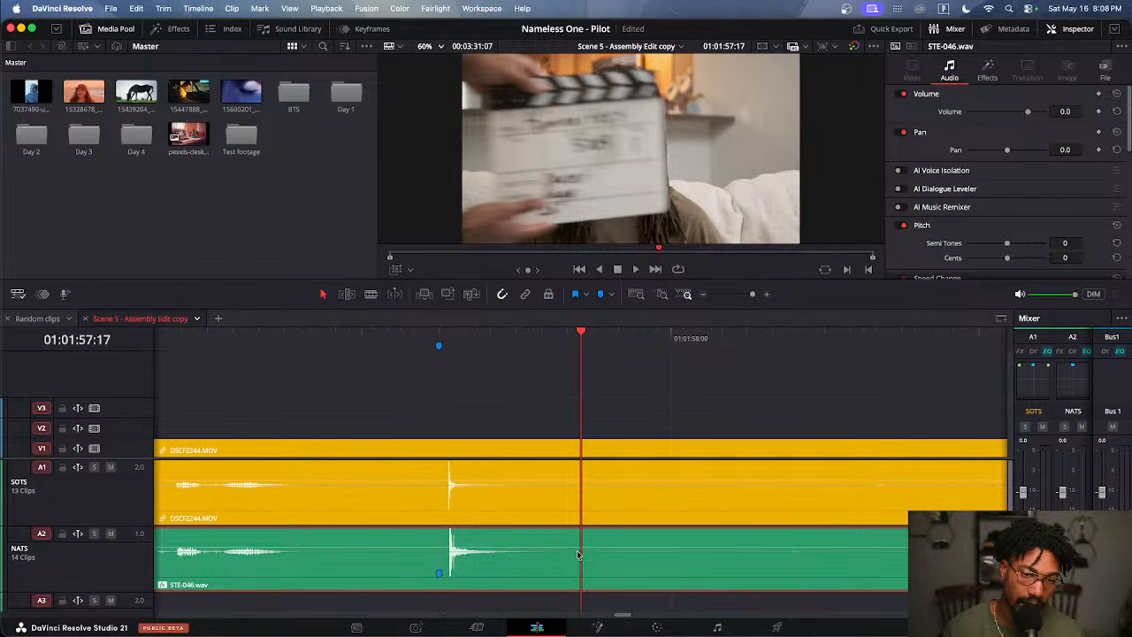
key(super+s)
Reduce the audio and video track heights and fit the whole Scene 5 edit in the timeline view
scroll(530, 540, down, 5)
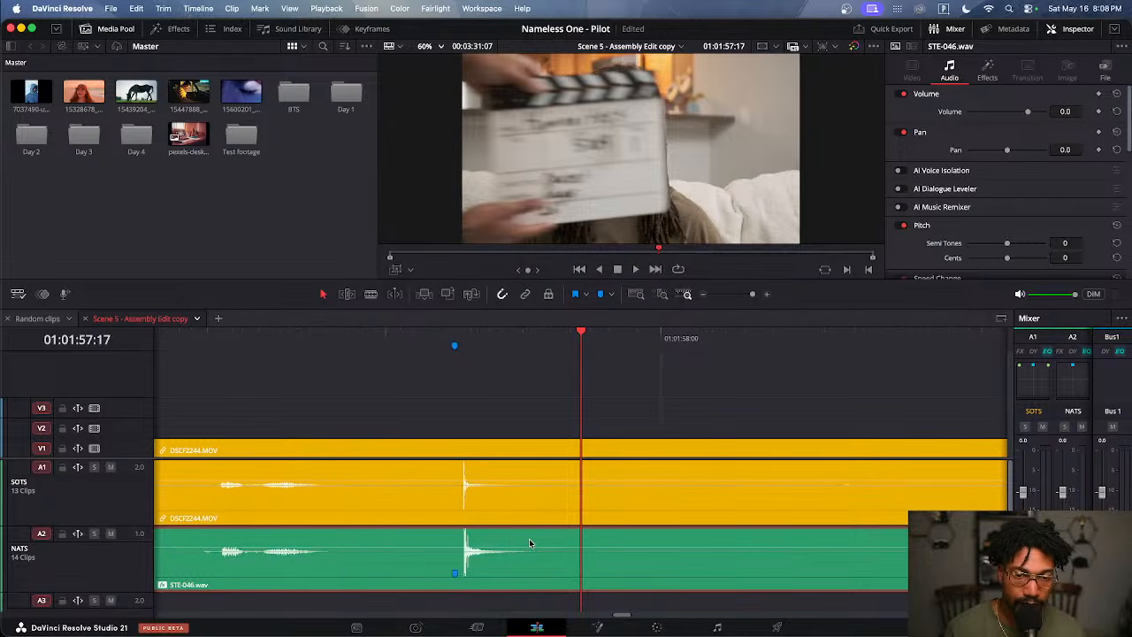
scroll(530, 541, down, 10)
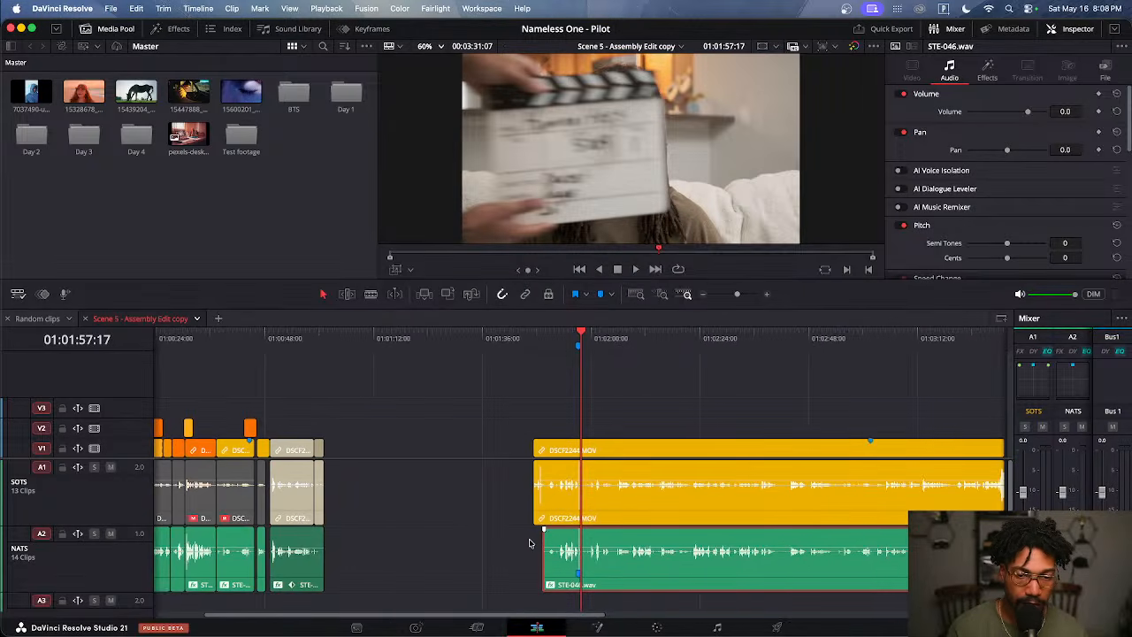
scroll(608, 508, up, 5)
scroll(606, 508, down, 5)
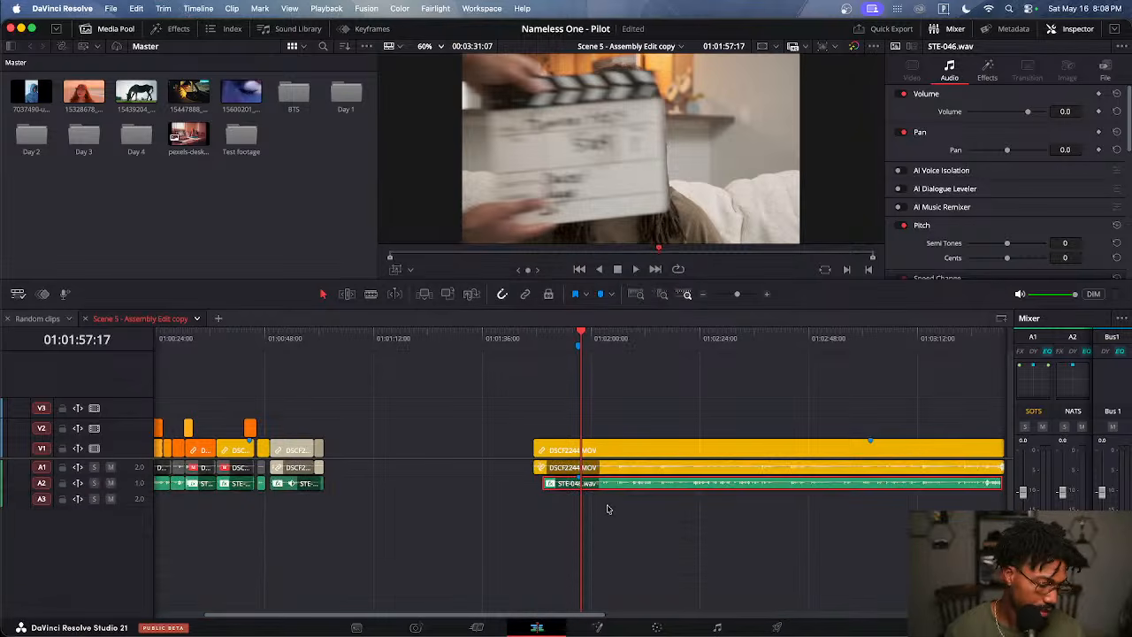
scroll(633, 531, down, 6)
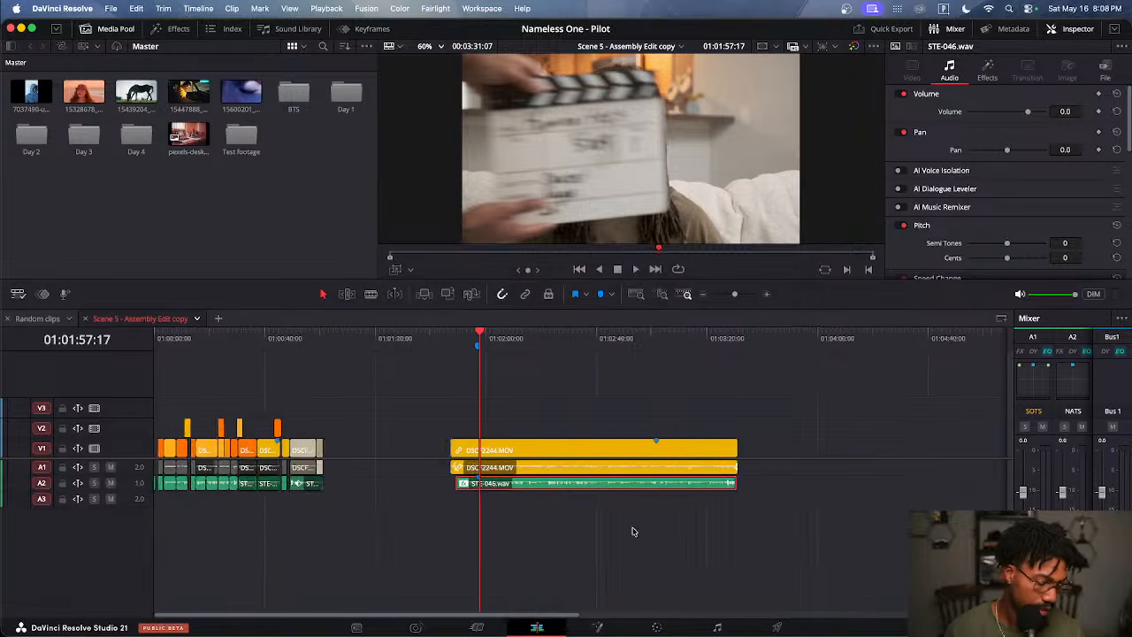
click(491, 507)
scroll(421, 511, up, 3)
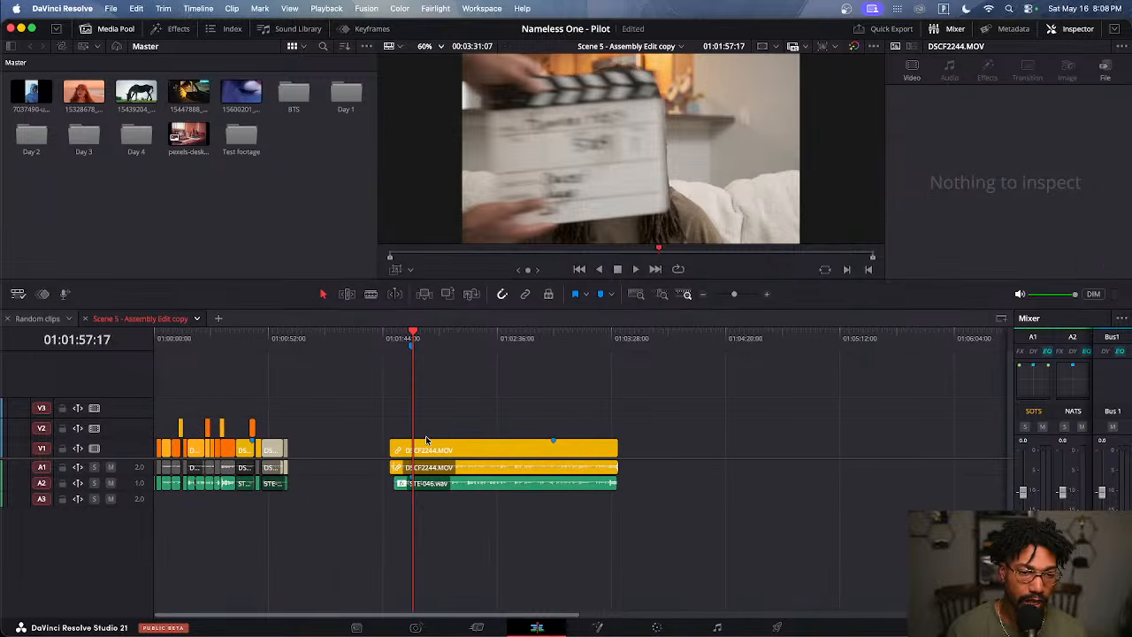
scroll(428, 441, down, 2)
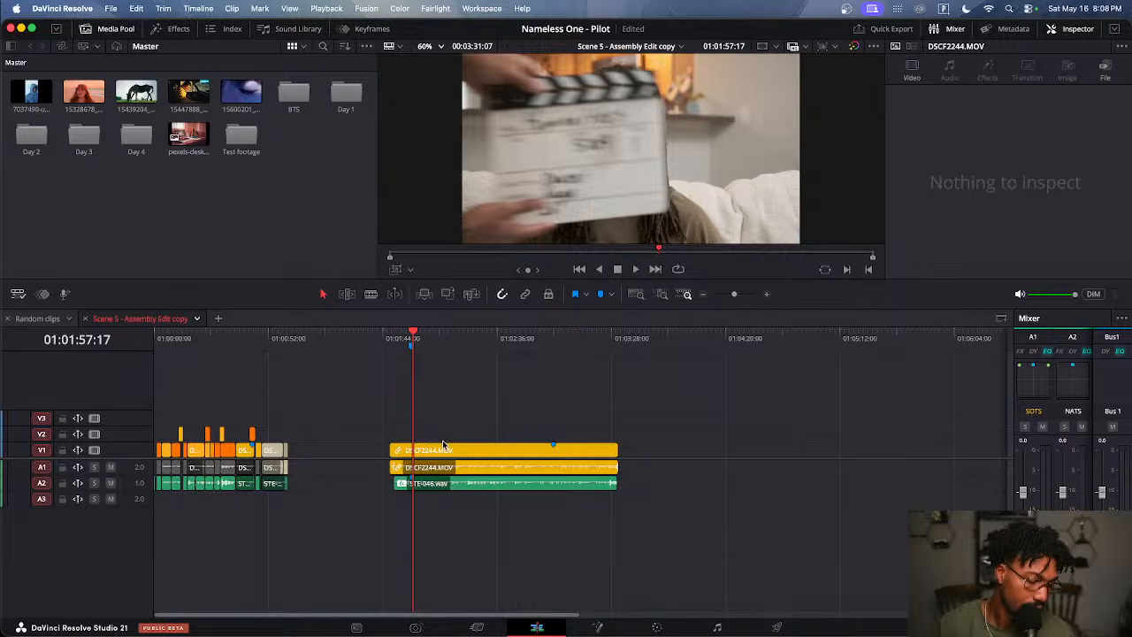
mouse_move(805, 633)
key(super+s)
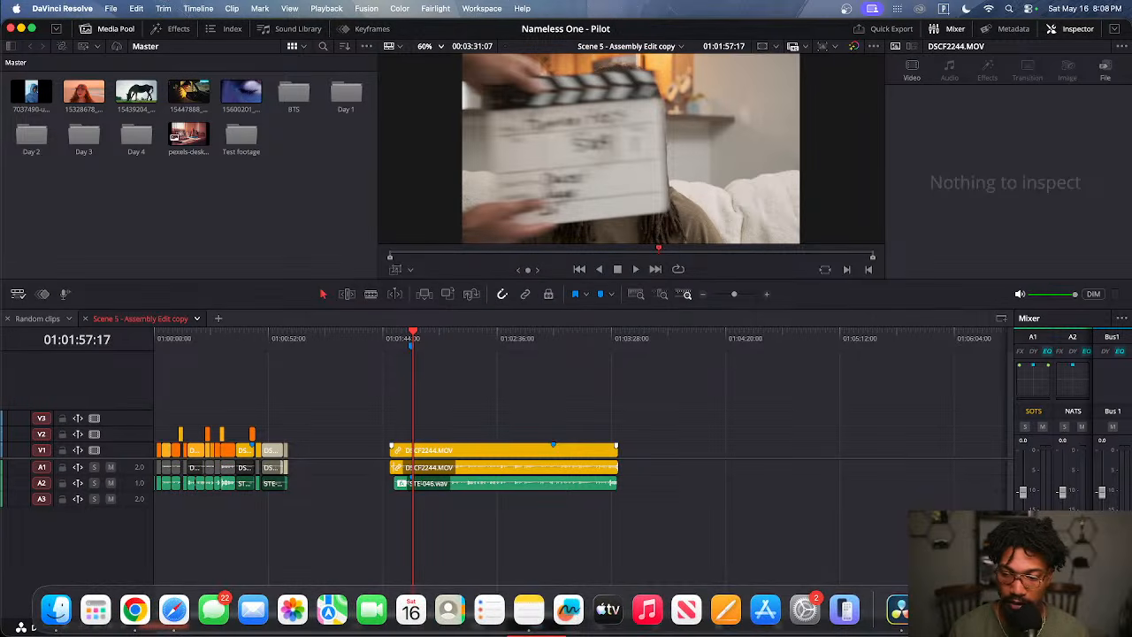
click(939, 610)
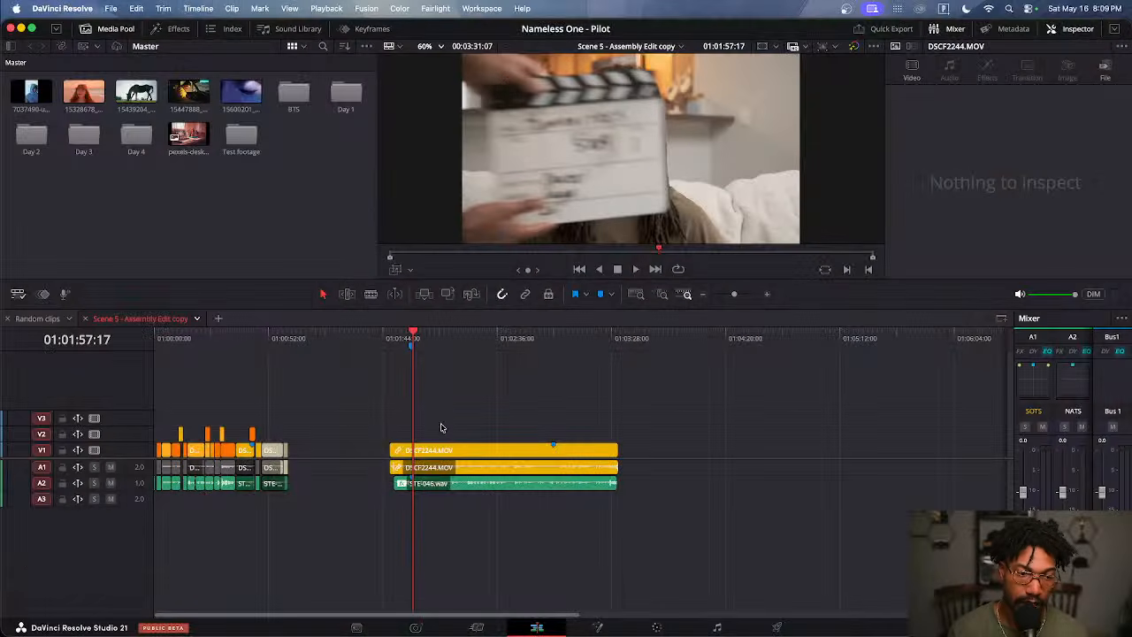
Delete DSCF2244.MOV with its linked audio and STE-046.wav from the Scene 5 assembly copy
drag(447, 408, 515, 513)
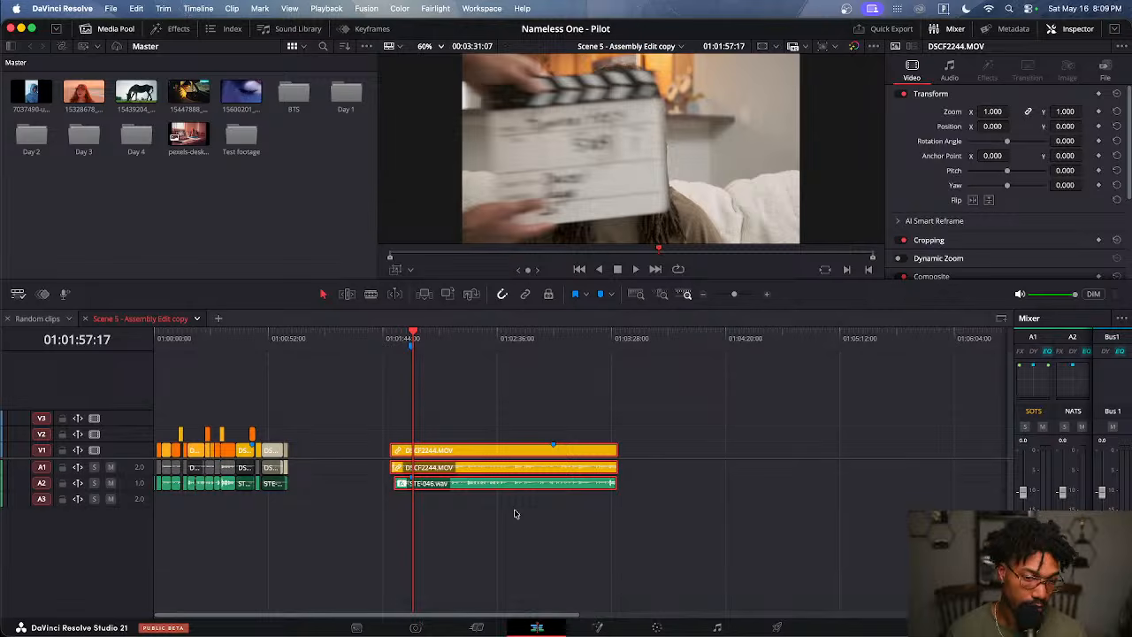
key(Delete)
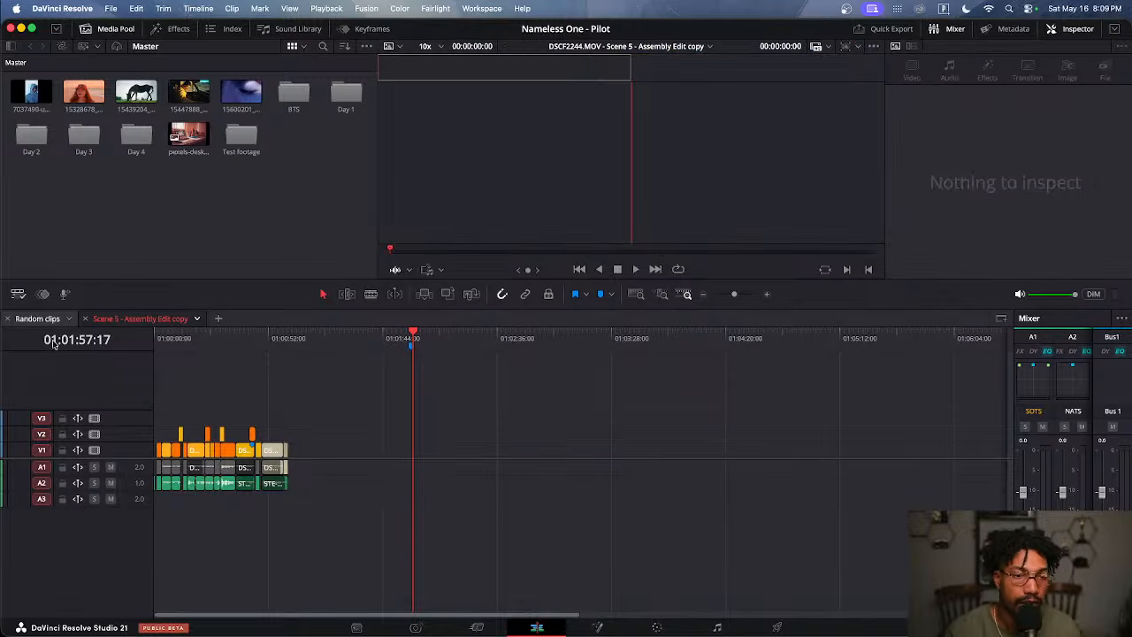
Switch to the Random clips timeline and delete every clip on it
click(39, 319)
scroll(412, 421, down, 6)
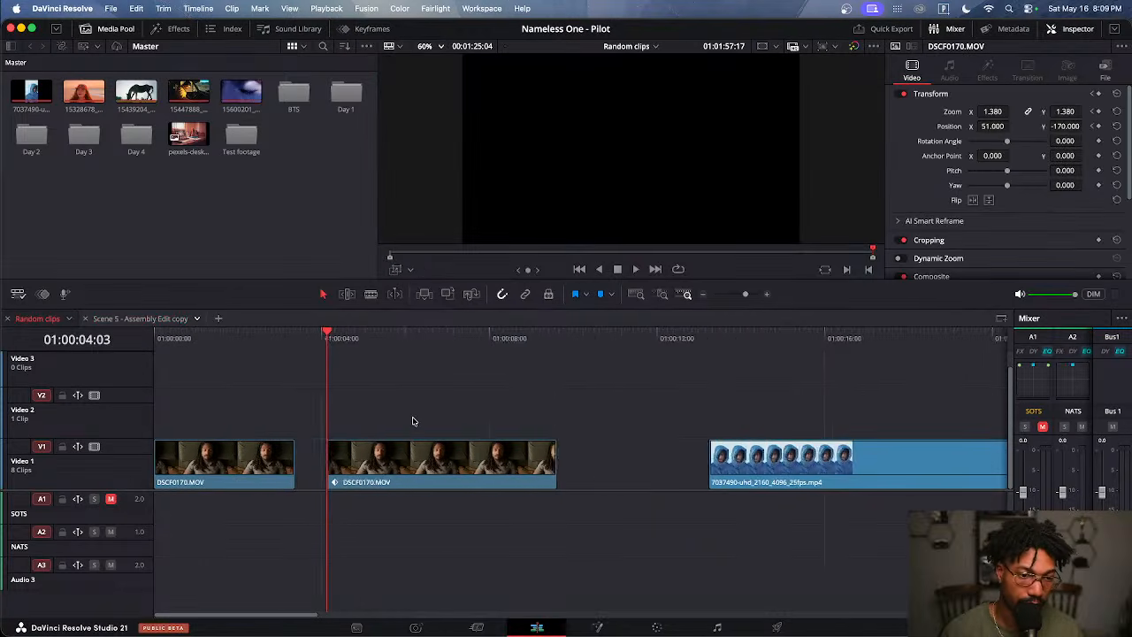
scroll(412, 421, up, 3)
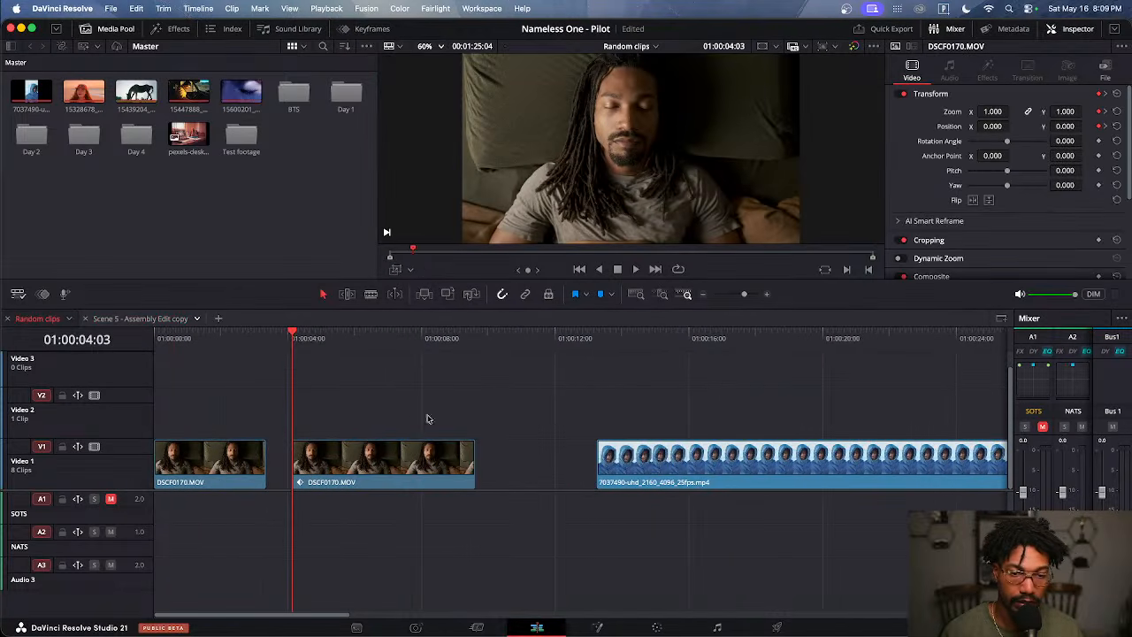
drag(604, 350, 748, 350)
scroll(596, 396, down, 4)
scroll(596, 396, up, 1)
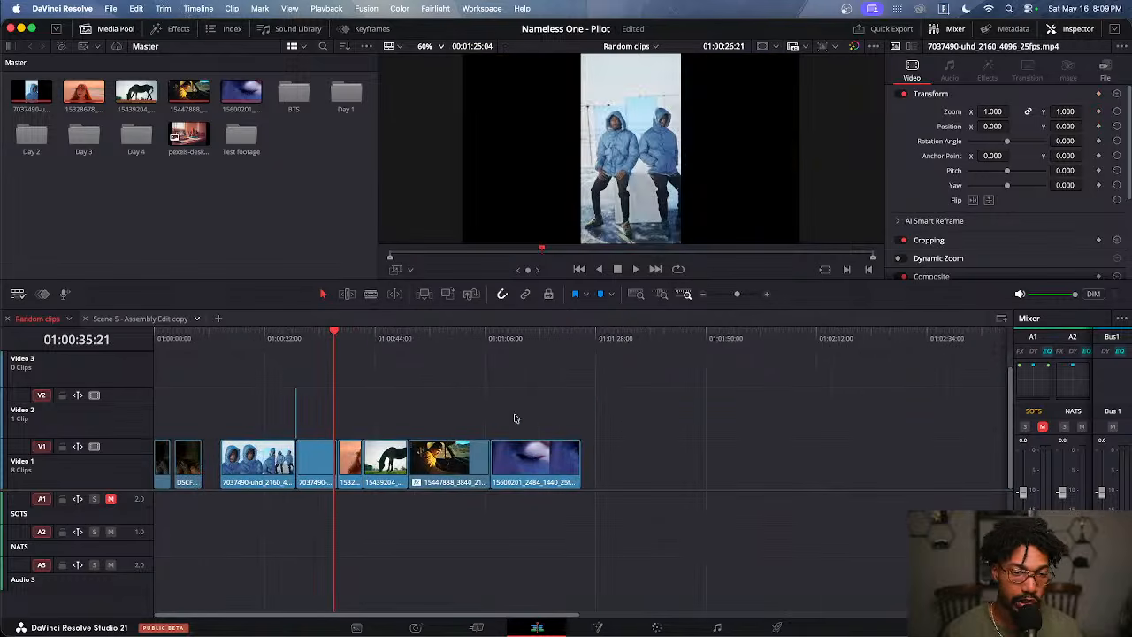
drag(486, 411, 81, 546)
key(Delete)
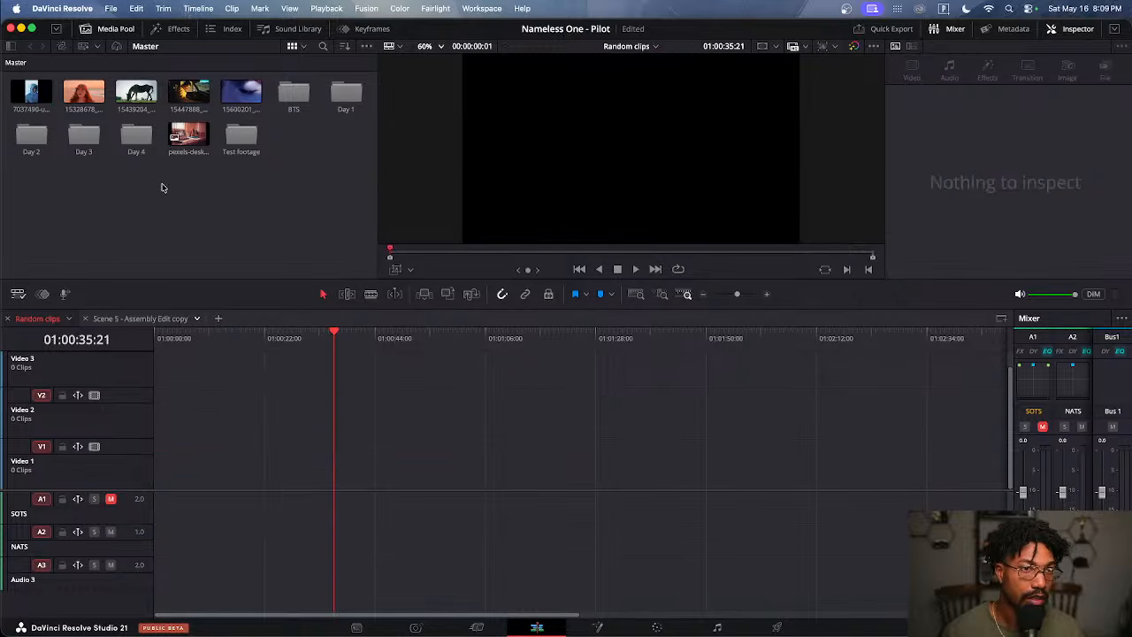
Try placing the five stock video clips from the Master bin at the start of Video 1 in Random clips
click(40, 99)
drag(280, 92, 42, 99)
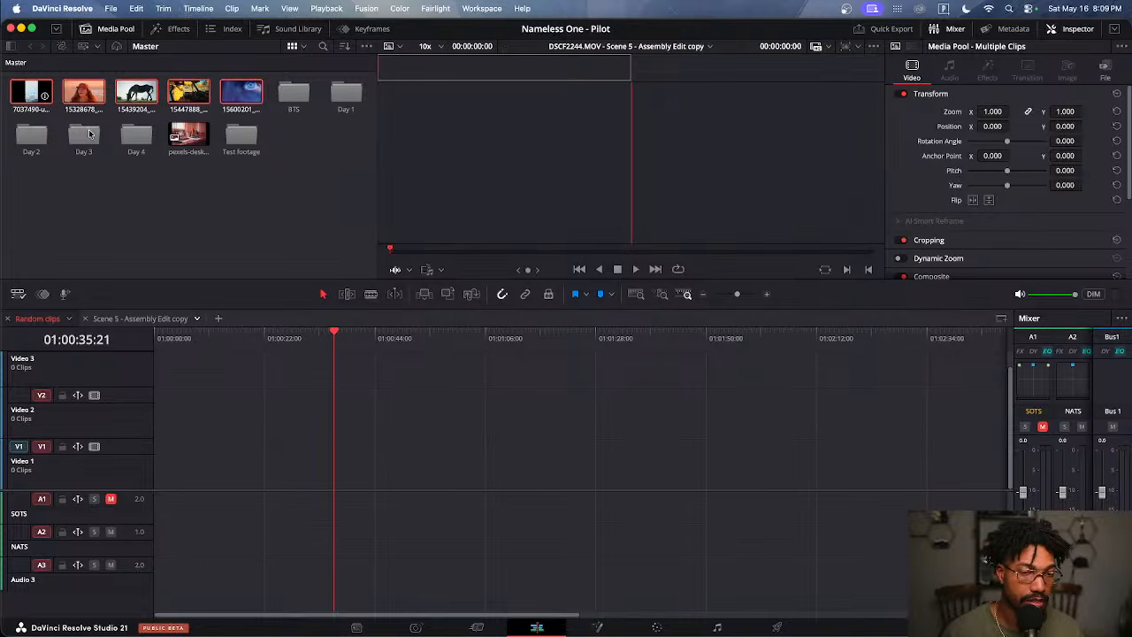
drag(333, 487, 143, 477)
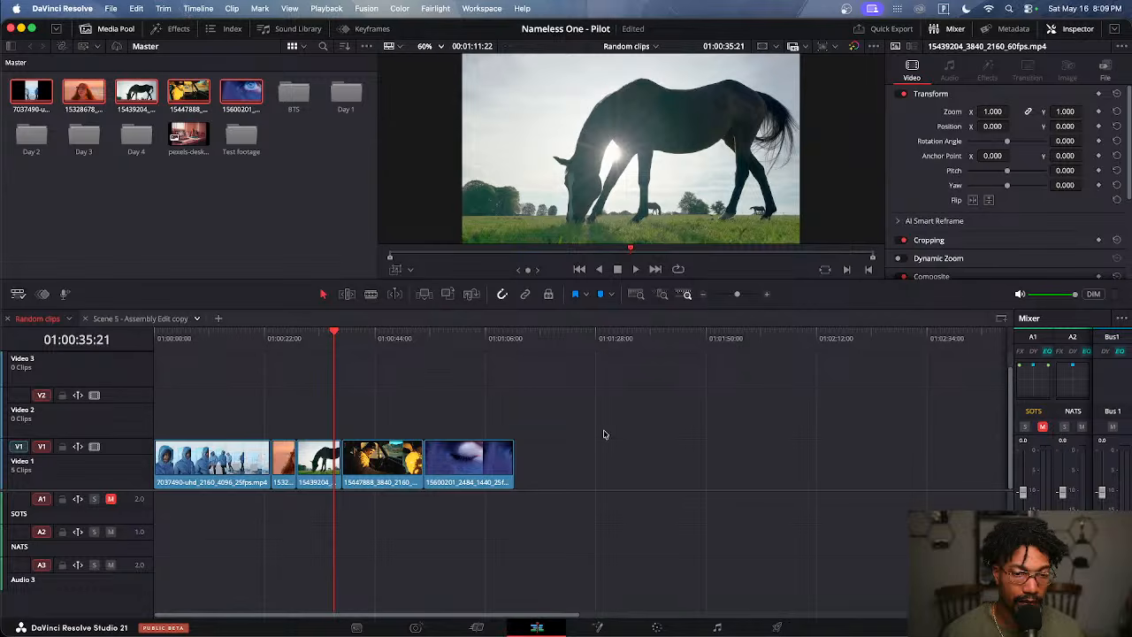
key(super+z)
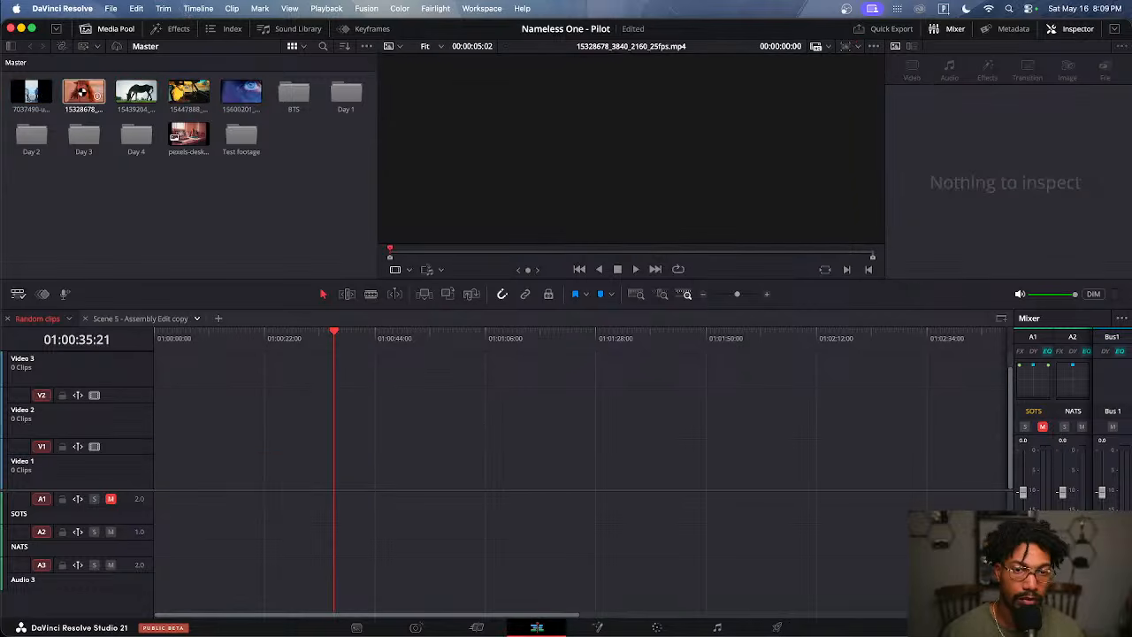
Preview 15328678_3840_2160_25fps.mp4 and place the five stock video clips from the Master bin at the start of Video 1
click(77, 92)
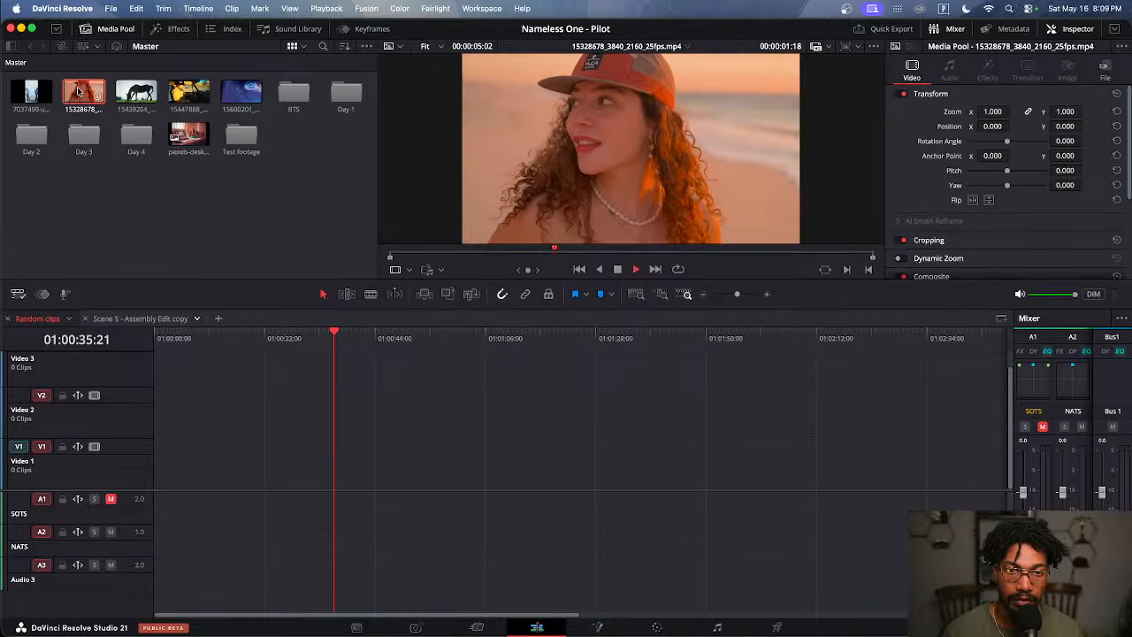
key(space)
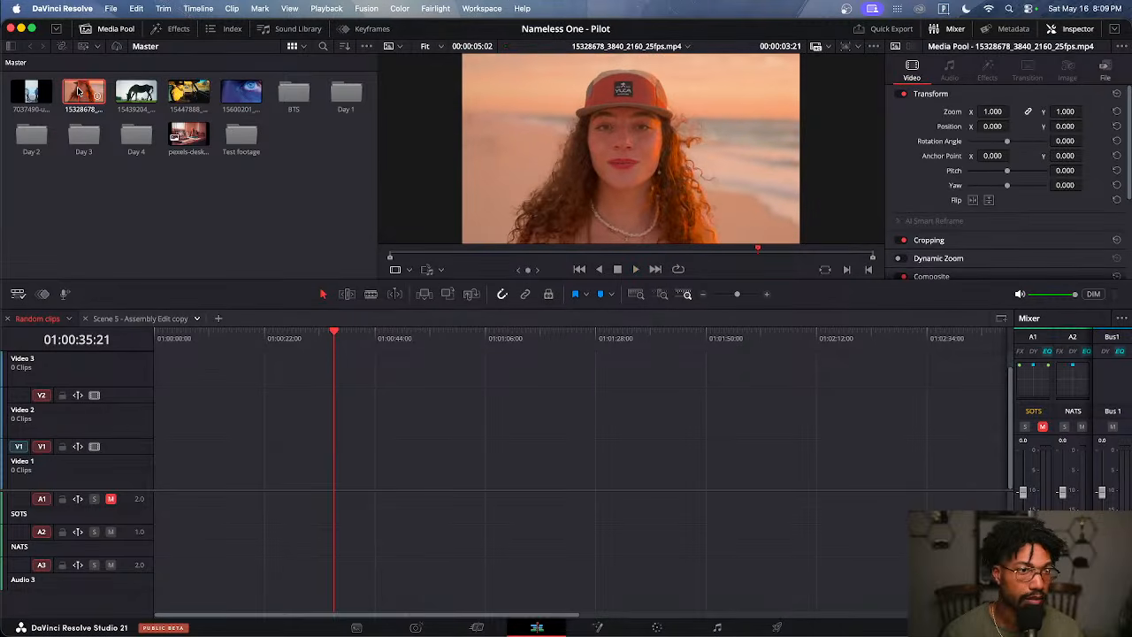
click(31, 92)
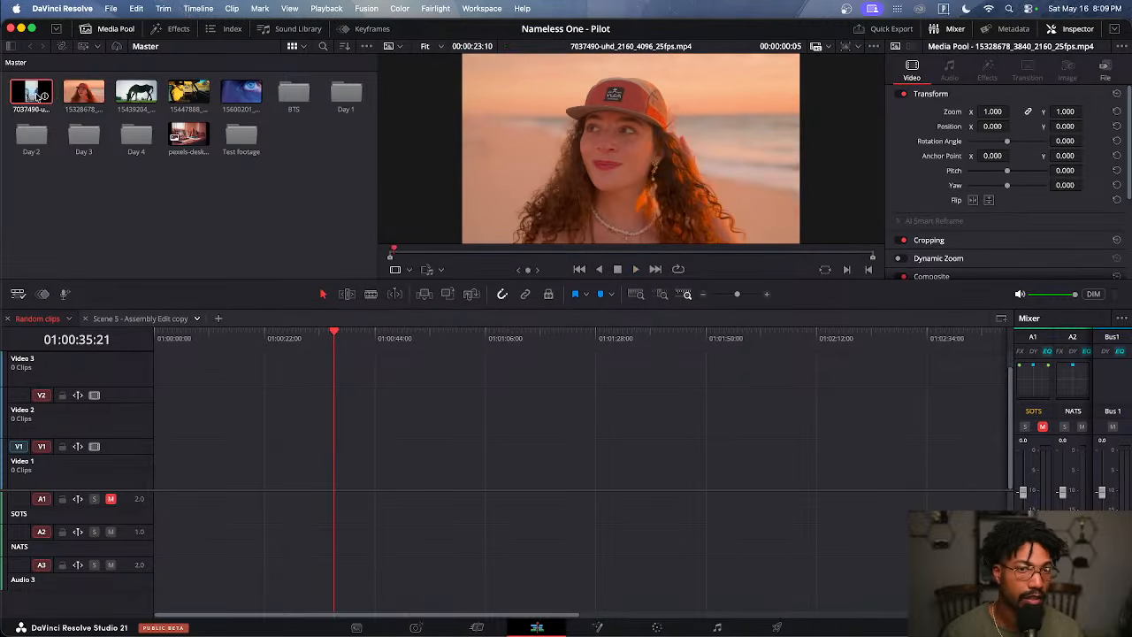
shift+click(254, 96)
drag(253, 96, 141, 506)
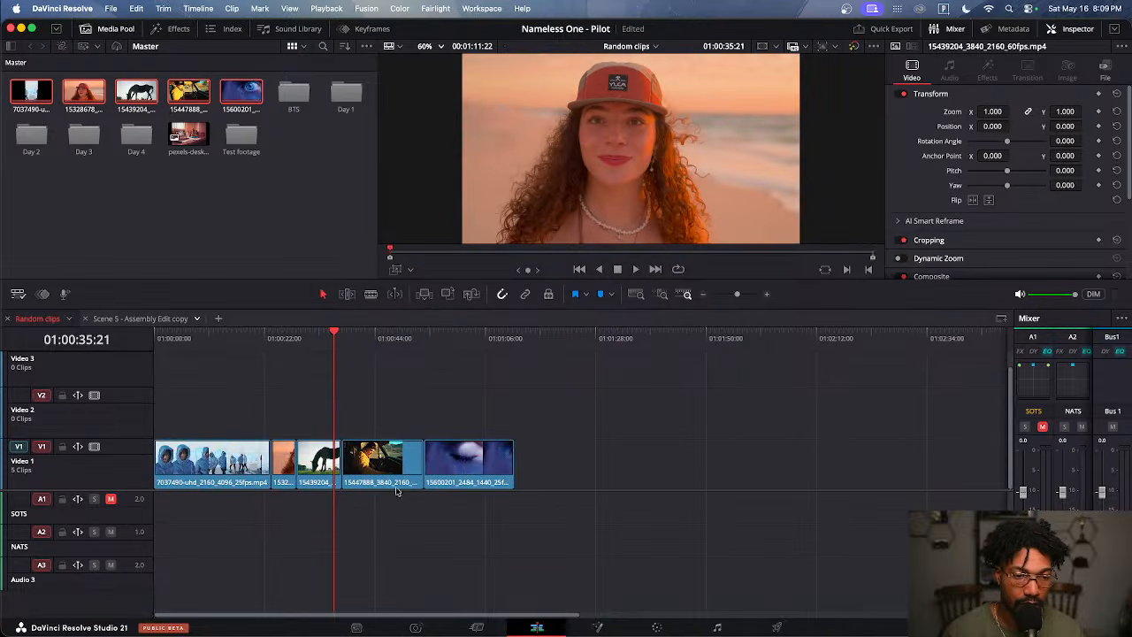
drag(601, 430, 312, 497)
drag(370, 473, 439, 470)
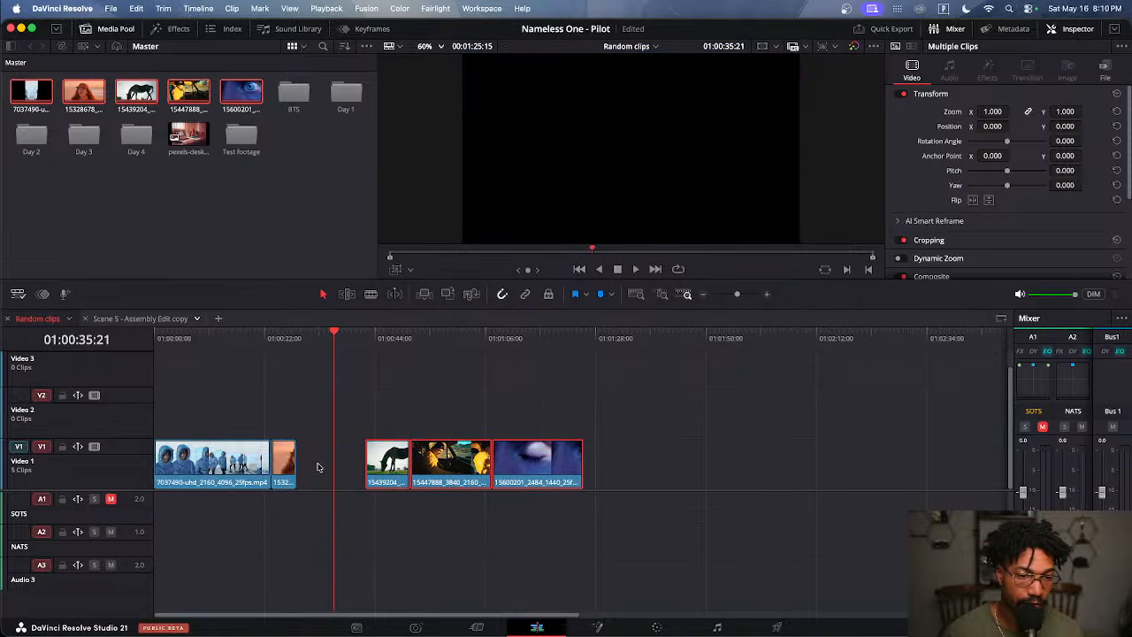
click(293, 464)
click(331, 424)
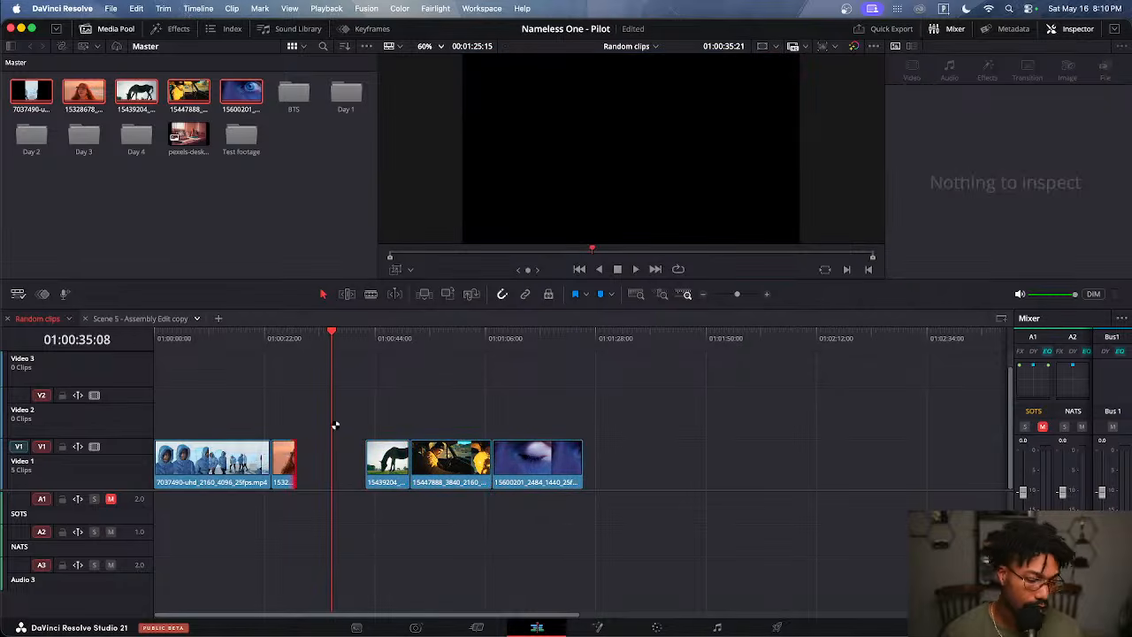
key(ctrl+a)
key(Delete)
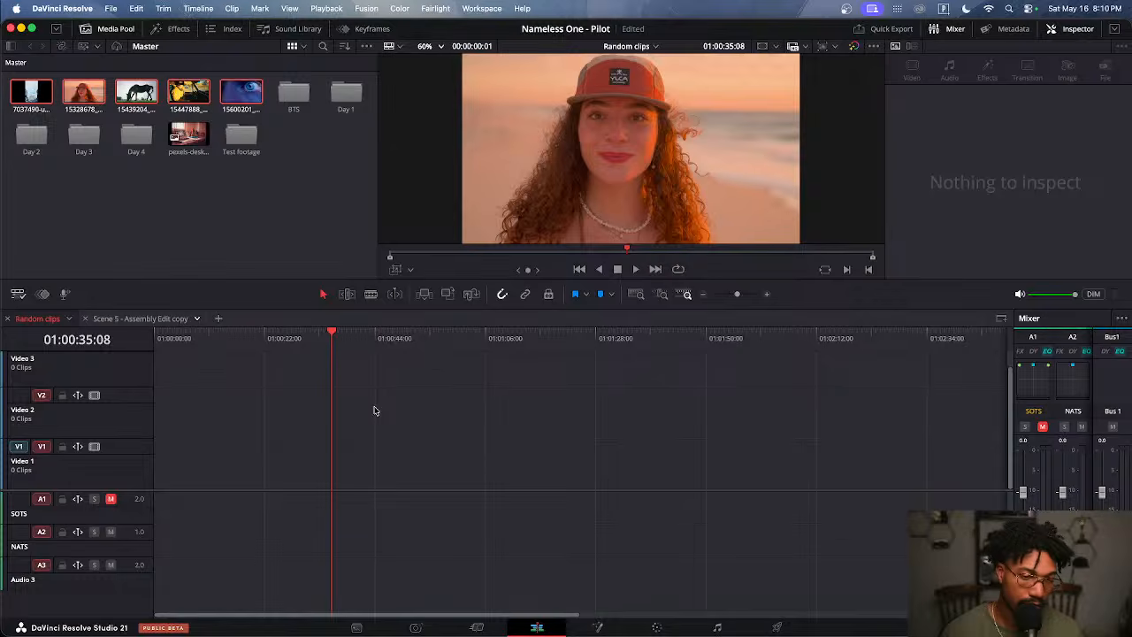
key(ctrl+z)
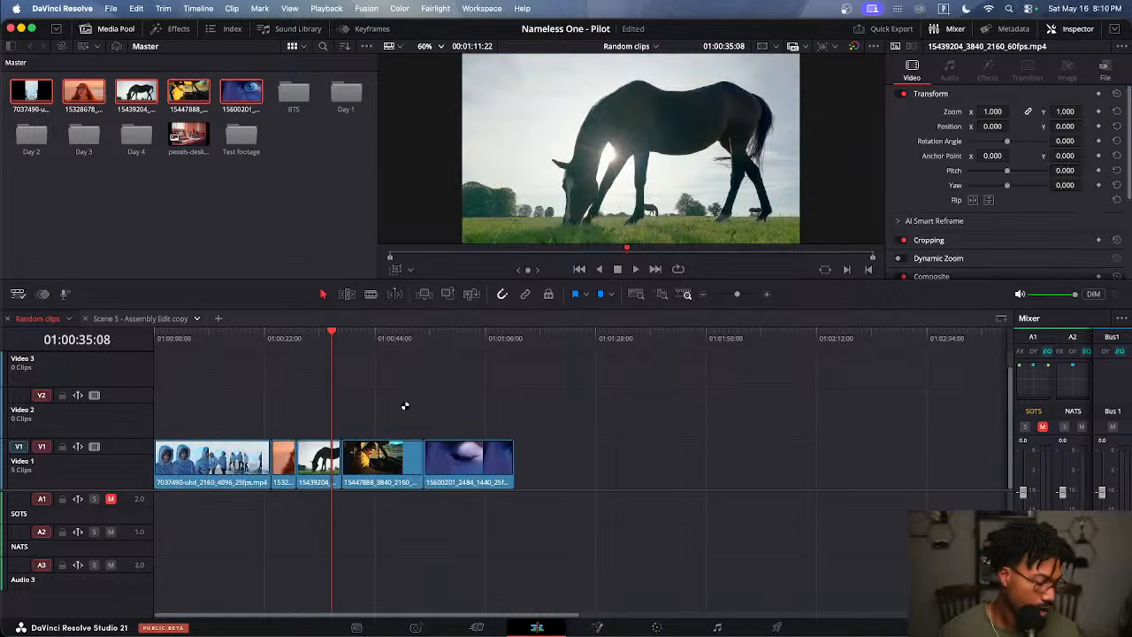
key(super+s)
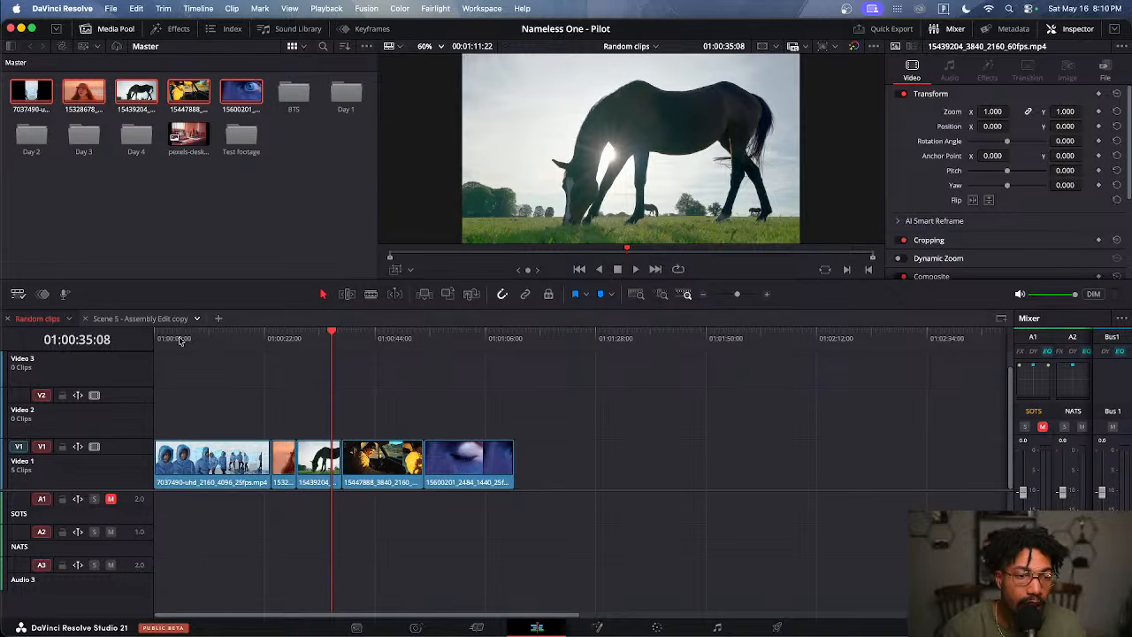
Scrub through the first three clips on Video 1 to review how the blue-jacket, beach and horse shots flow together
drag(179, 341, 271, 366)
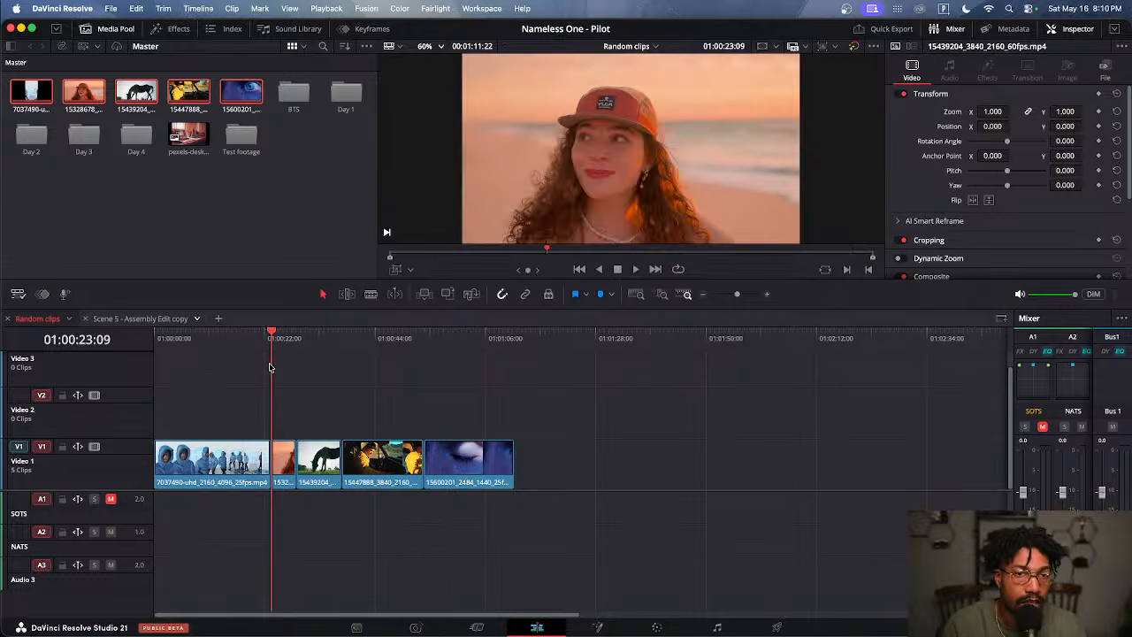
click(224, 220)
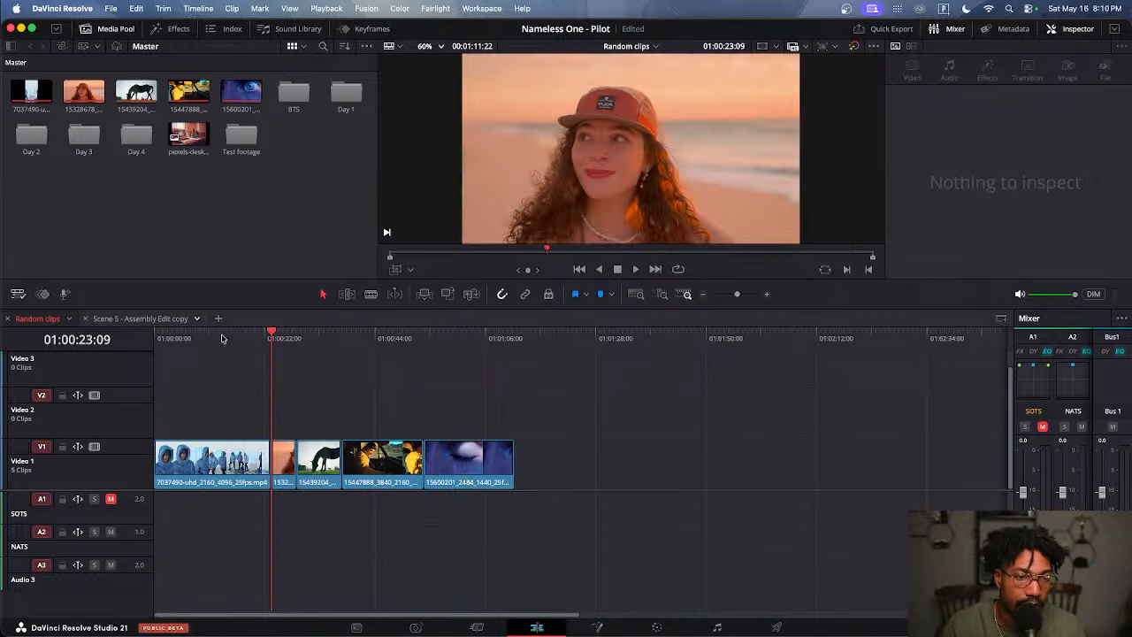
drag(222, 338, 308, 351)
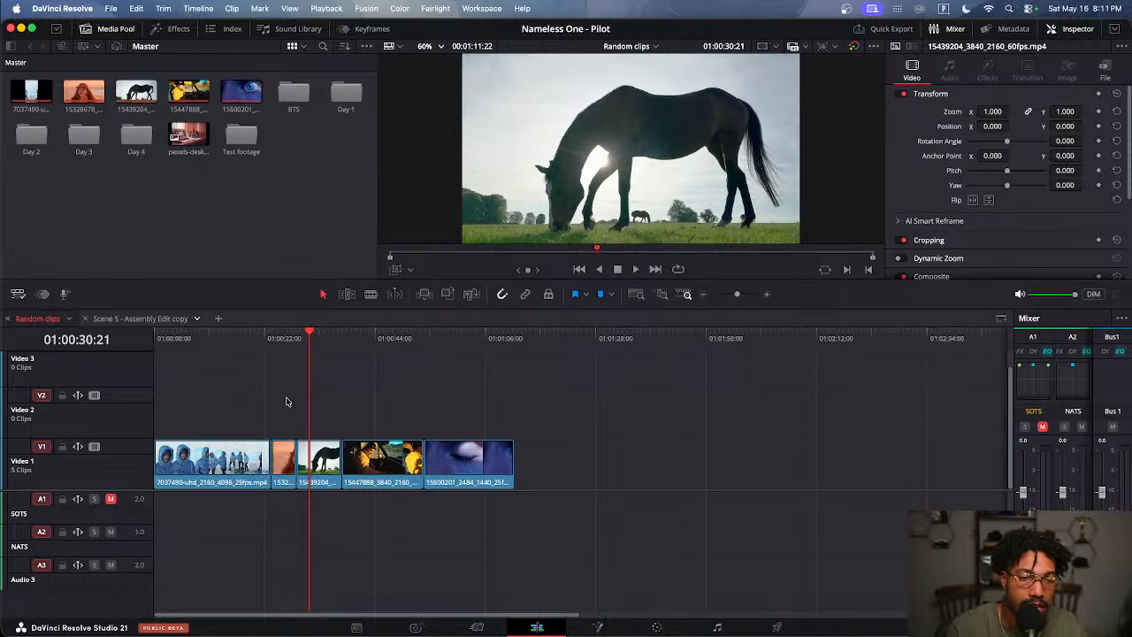
Trim the blue-jacket and beach clips to about 5 seconds each and butt them together at the start of Video 1
drag(200, 346, 212, 376)
drag(270, 464, 165, 415)
drag(187, 464, 223, 467)
scroll(210, 439, up, 5)
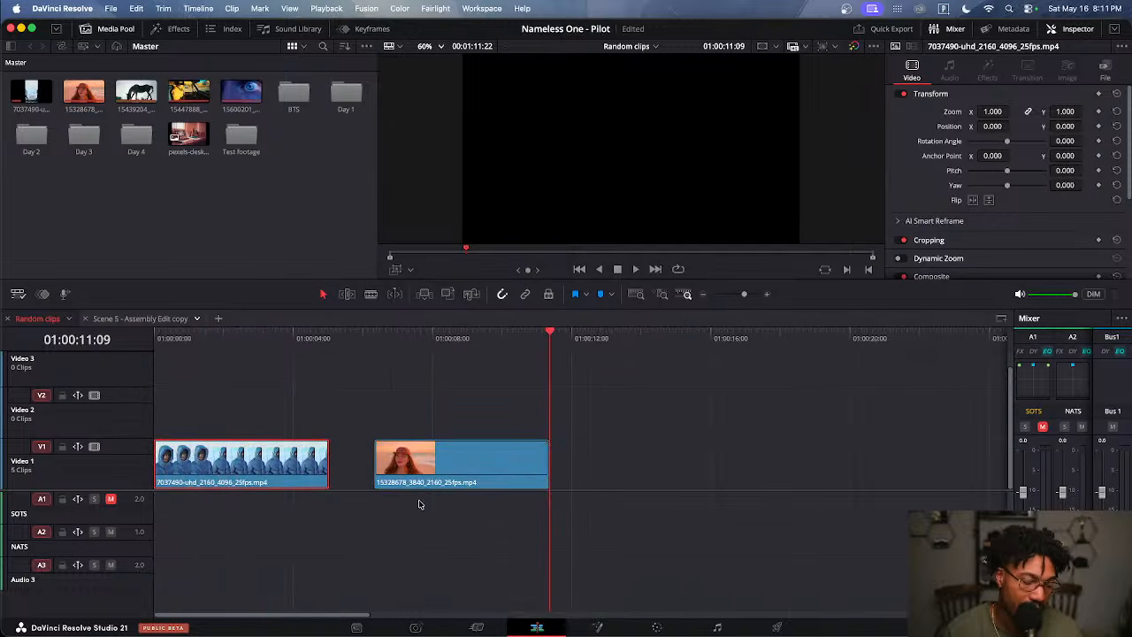
click(414, 480)
drag(414, 480, 367, 480)
scroll(397, 398, down, 5)
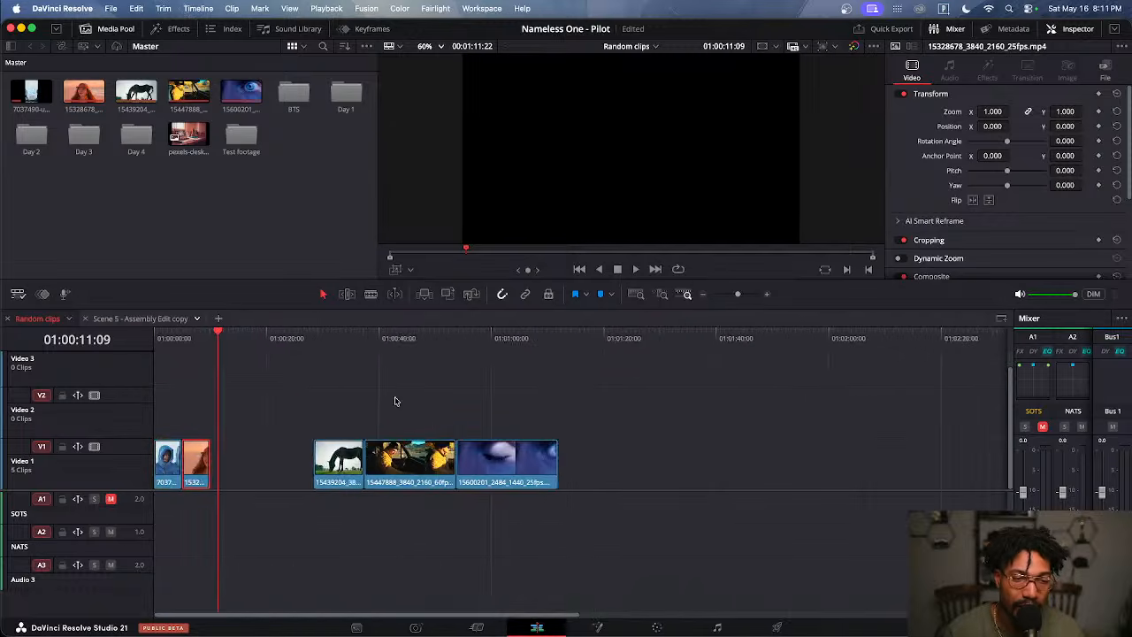
Trim the horse, yellow-jacket and eye clips to about 5 seconds each and line them up without gaps after the beach clip on Video 1
scroll(397, 416, up, 3)
drag(612, 466, 278, 419)
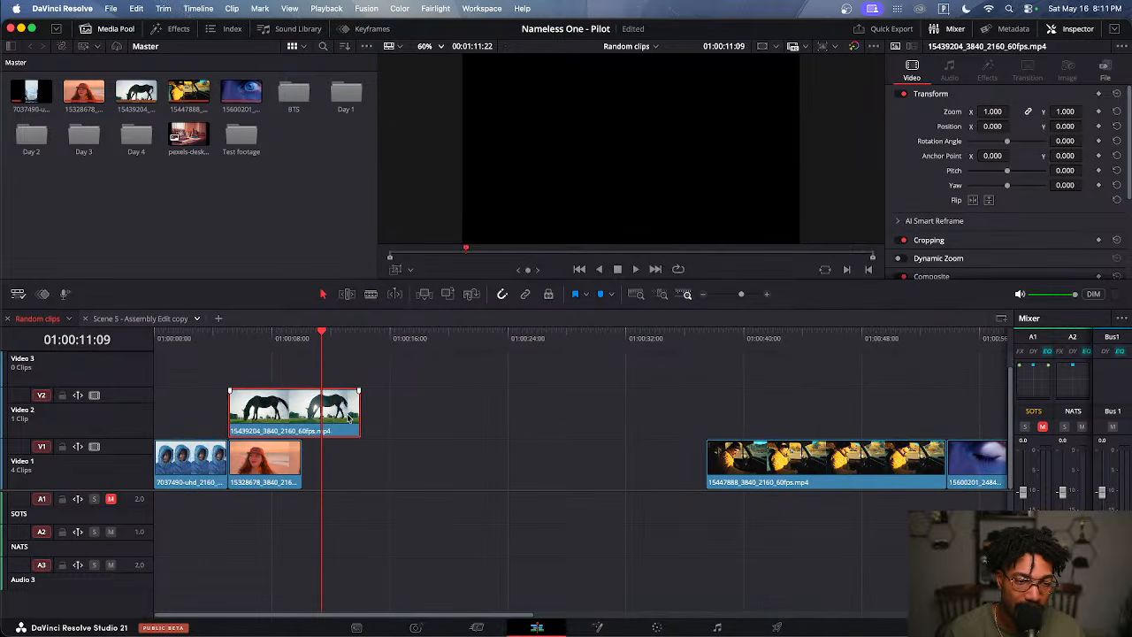
drag(358, 418, 358, 460)
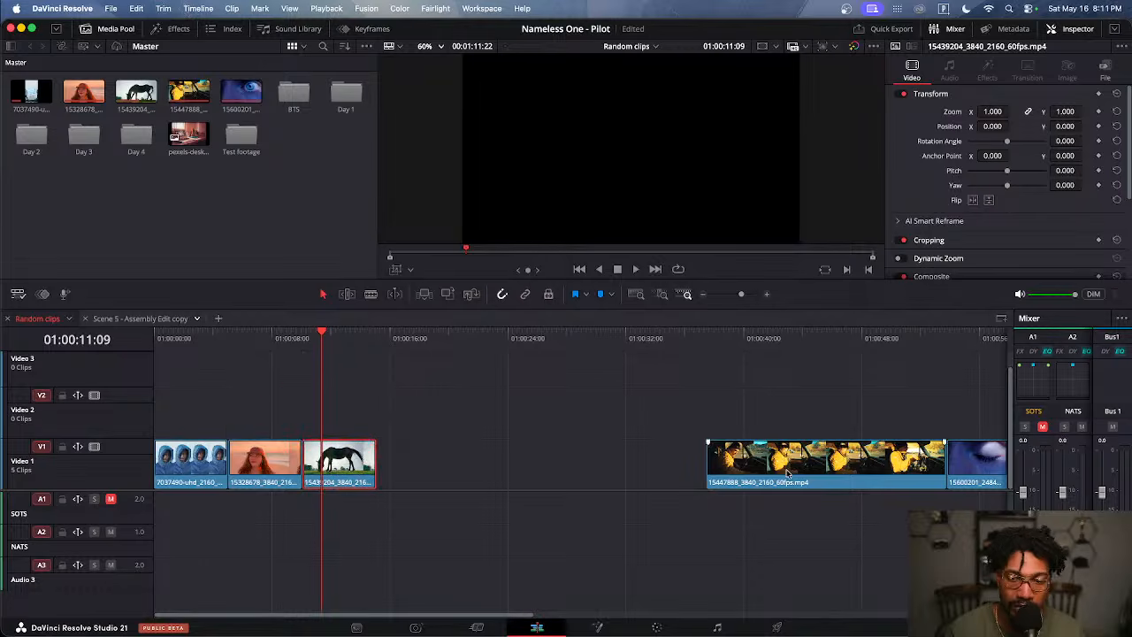
drag(786, 473, 386, 414)
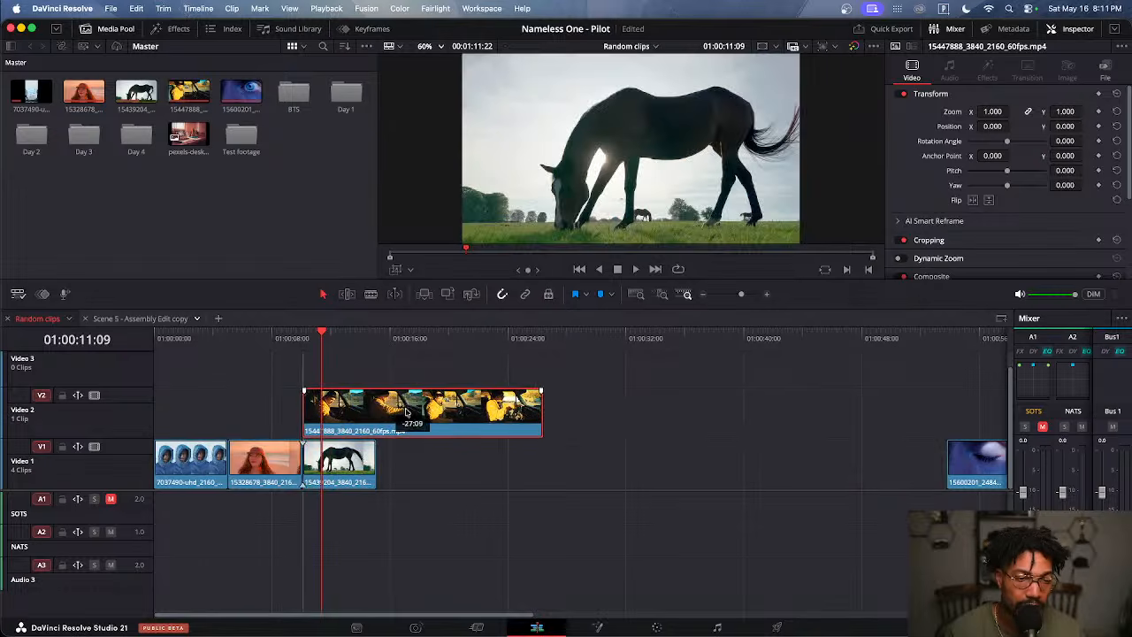
click(544, 415)
drag(543, 411, 273, 462)
key(super+minus)
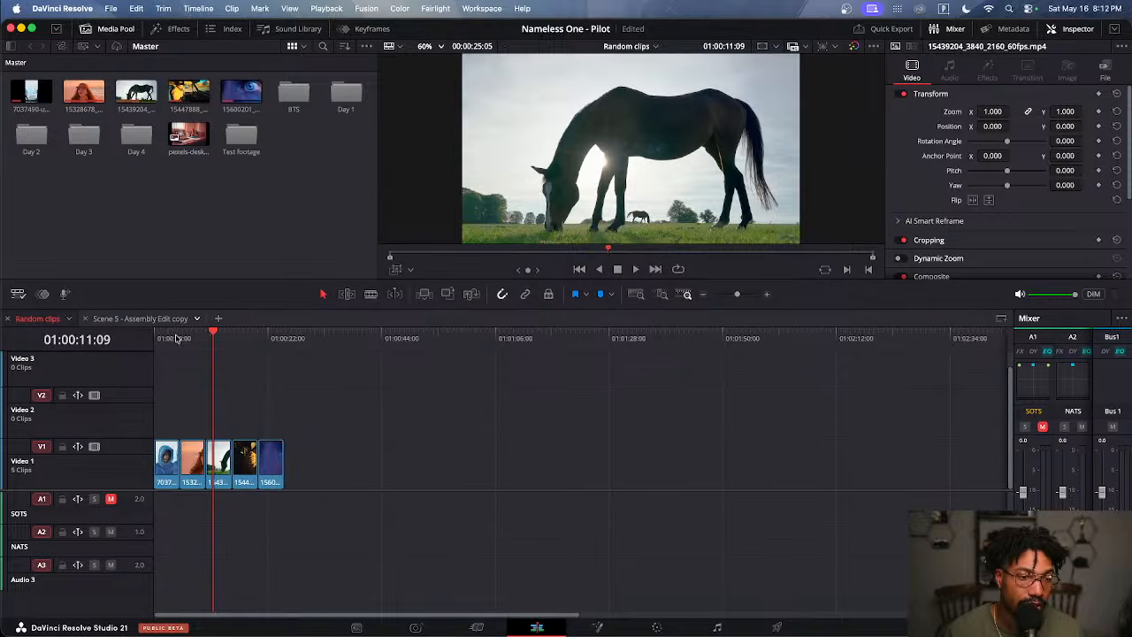
Play the trimmed five-clip sequence from its start to check the pacing
drag(178, 339, 155, 342)
key(space)
key(super+equal)
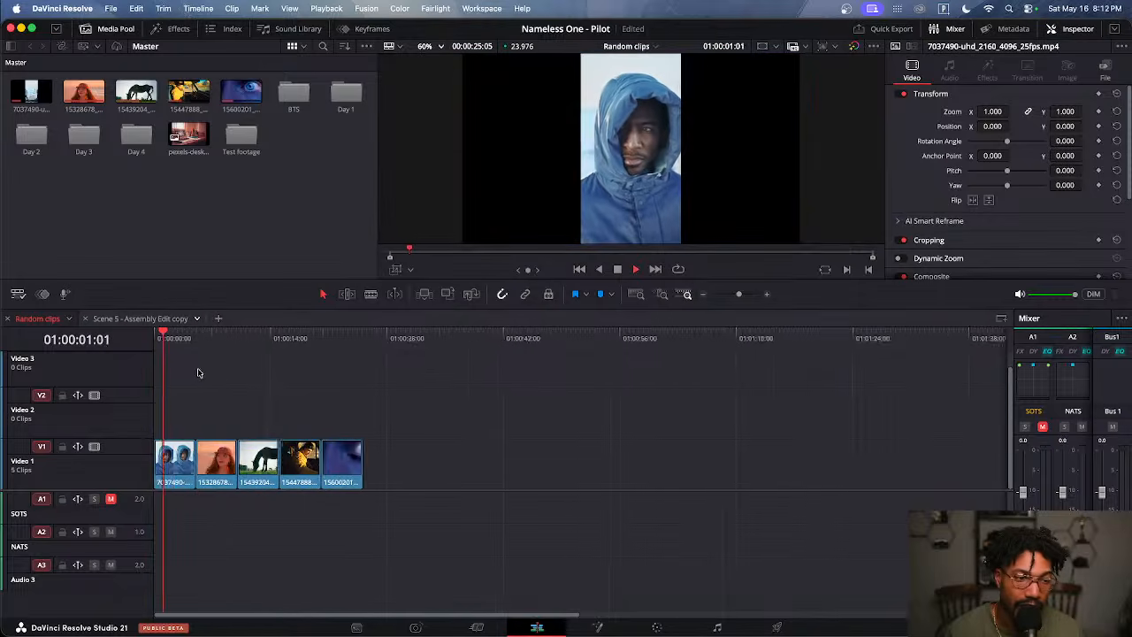
key(super+equal)
click(233, 344)
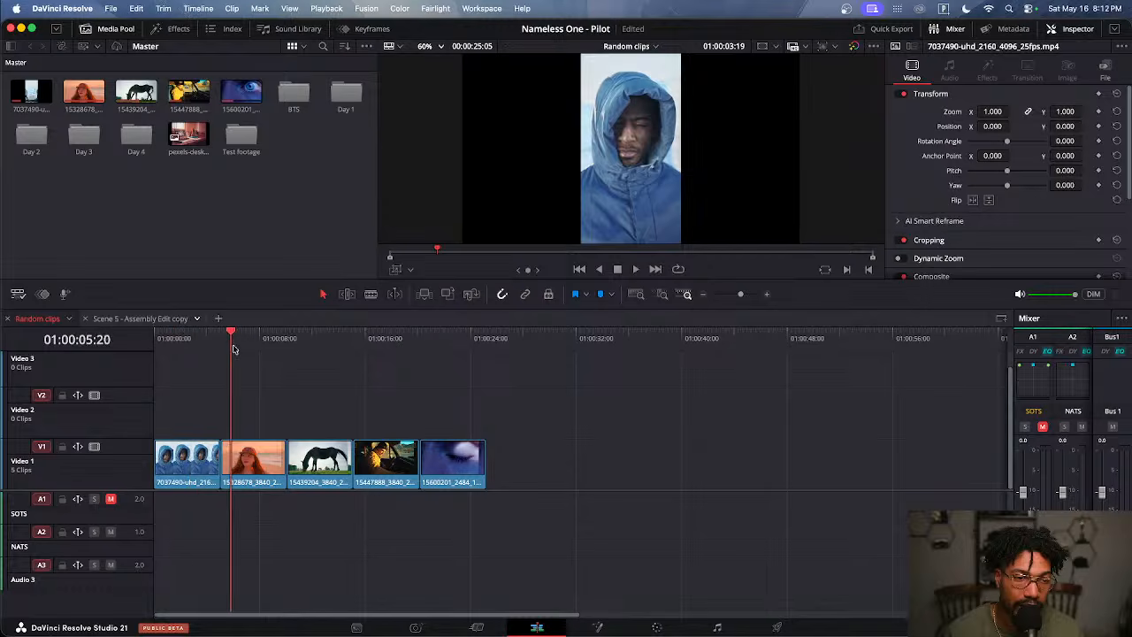
Ripple-trim all five clips on Video 1 down to roughly one to two seconds each
drag(234, 349, 110, 348)
key(super+shift+bracketright)
key(super+shift+bracketright)
key(super+shift+bracketright)
key(super+shift+bracketright)
key(super+shift+bracketright)
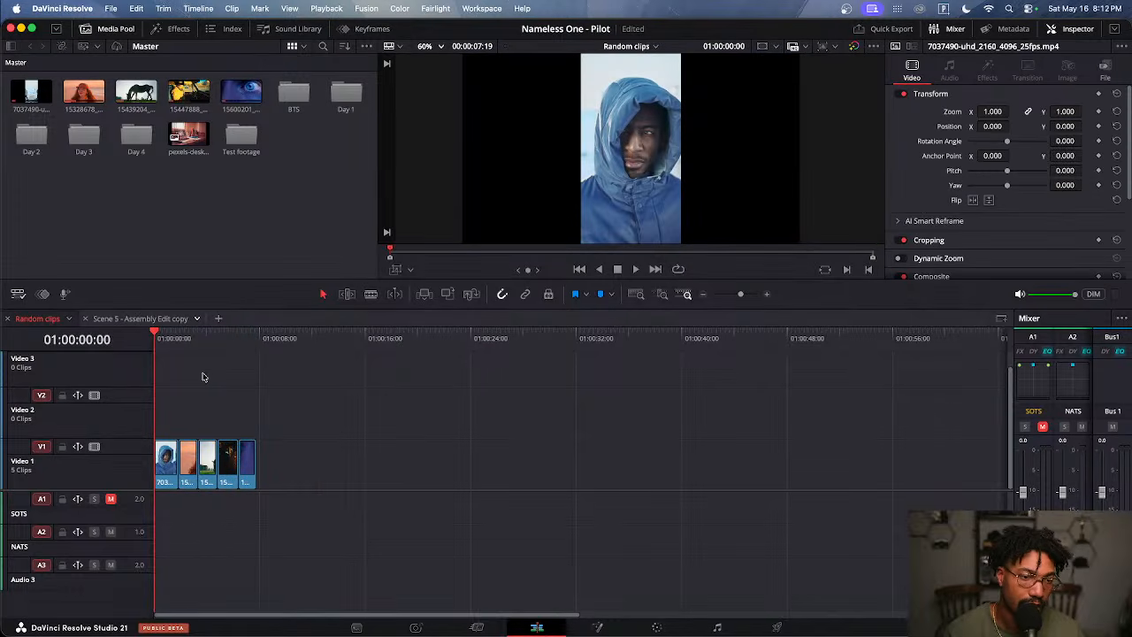
Play back the shortened five-clip sequence to its end to judge the faster pacing
key(space)
scroll(204, 377, up, 5)
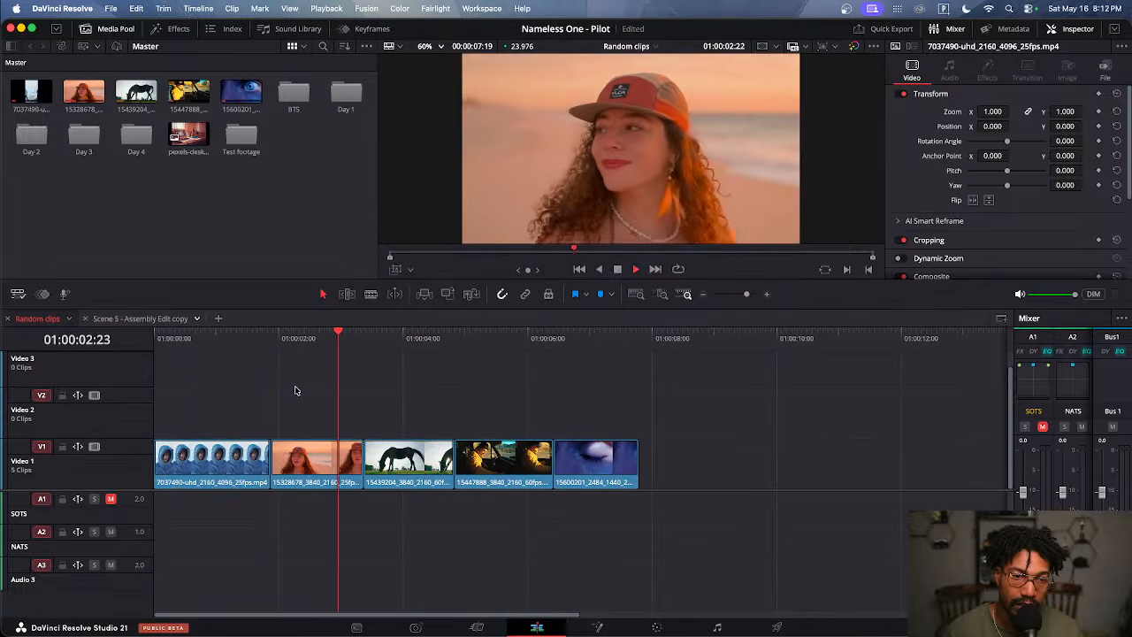
scroll(295, 390, down, 2)
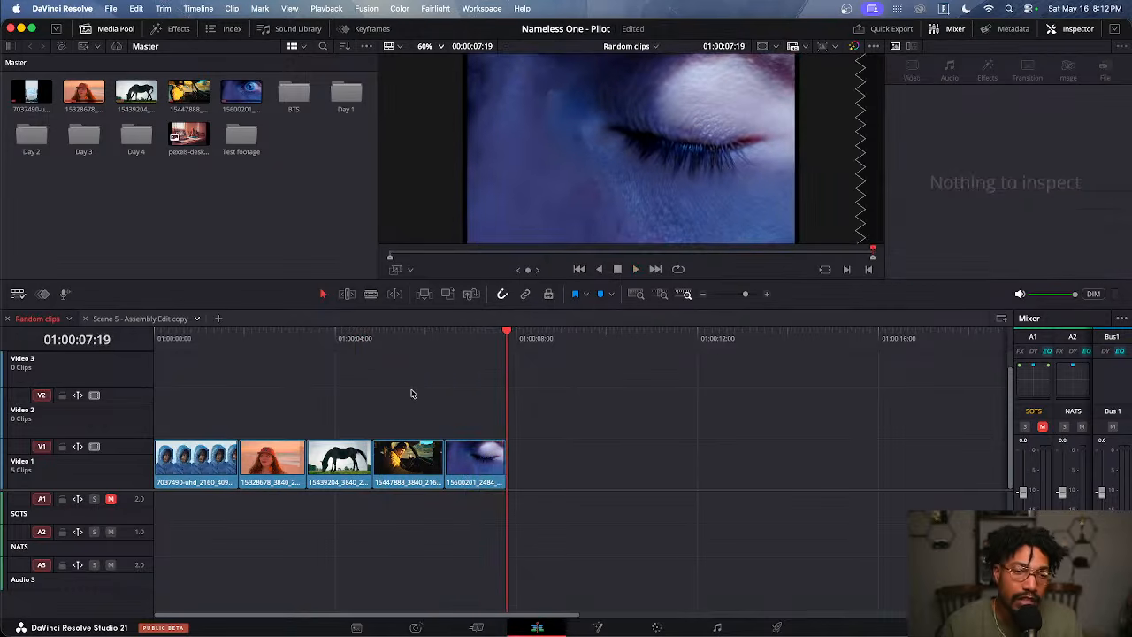
scroll(412, 391, up, 1)
scroll(410, 392, down, 3)
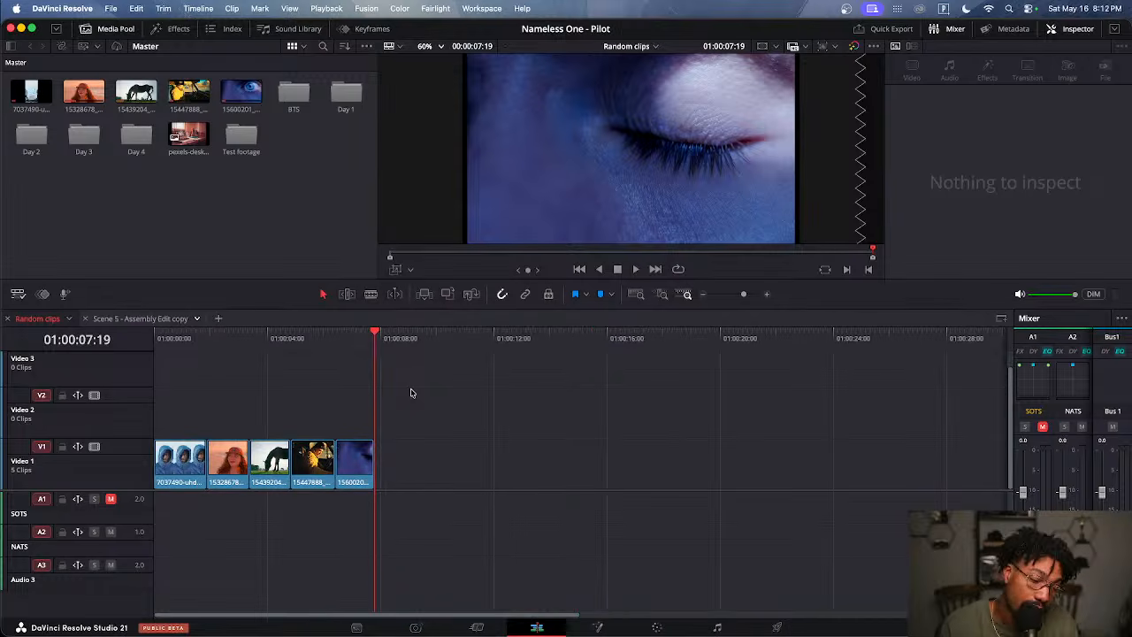
scroll(410, 393, down, 5)
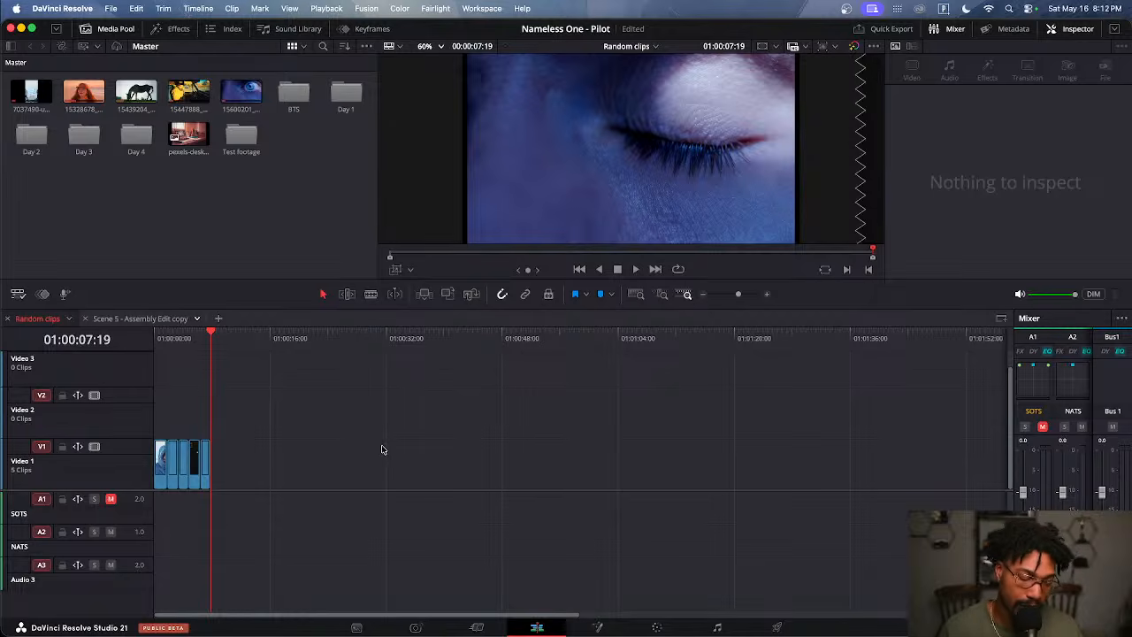
Undo all the clip trims and moves back to the untrimmed five-clip sequence on Video 1
right_click(162, 467)
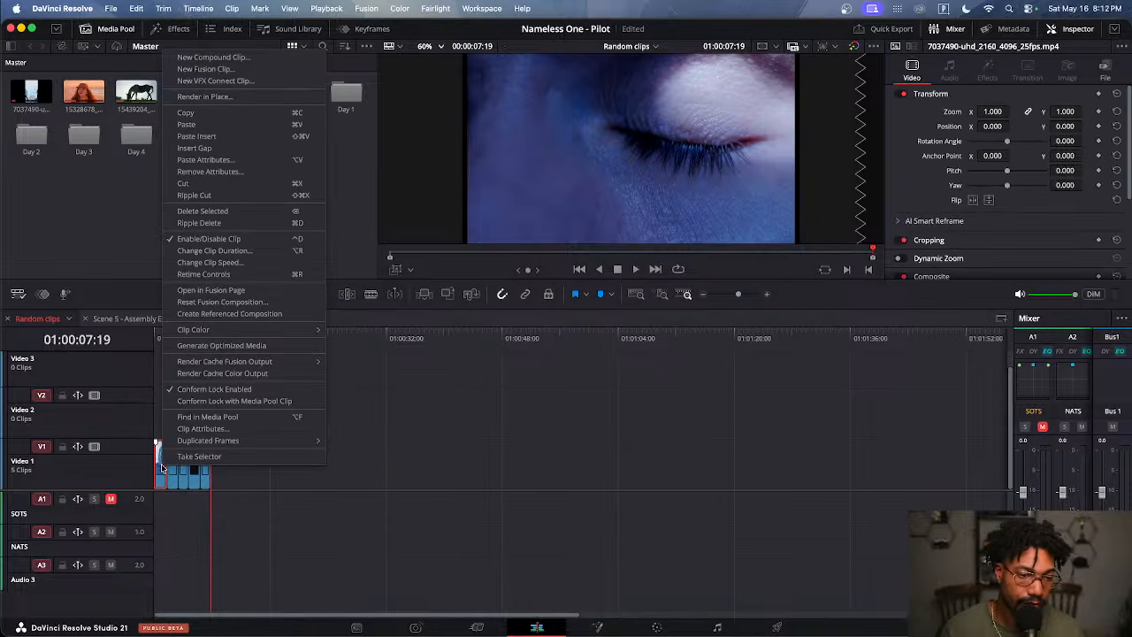
click(314, 481)
key(super+z)
key(super+z)
key(super+z)
key(super+z)
key(super+z)
key(super+z)
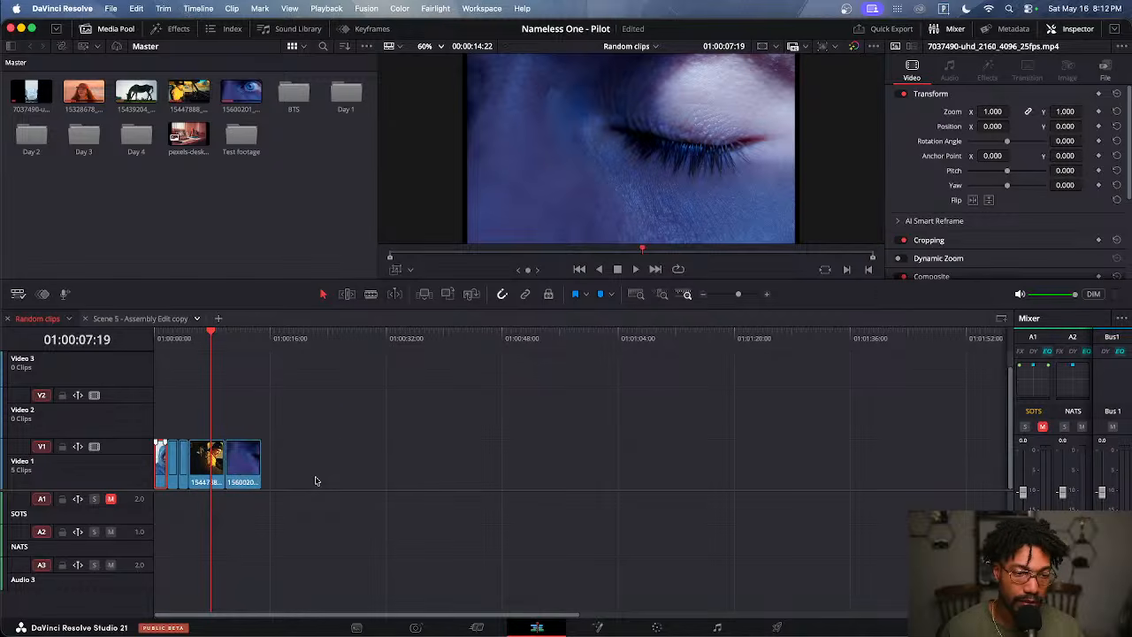
key(super+z)
key(super+z)
key(super+z)
key(super+z)
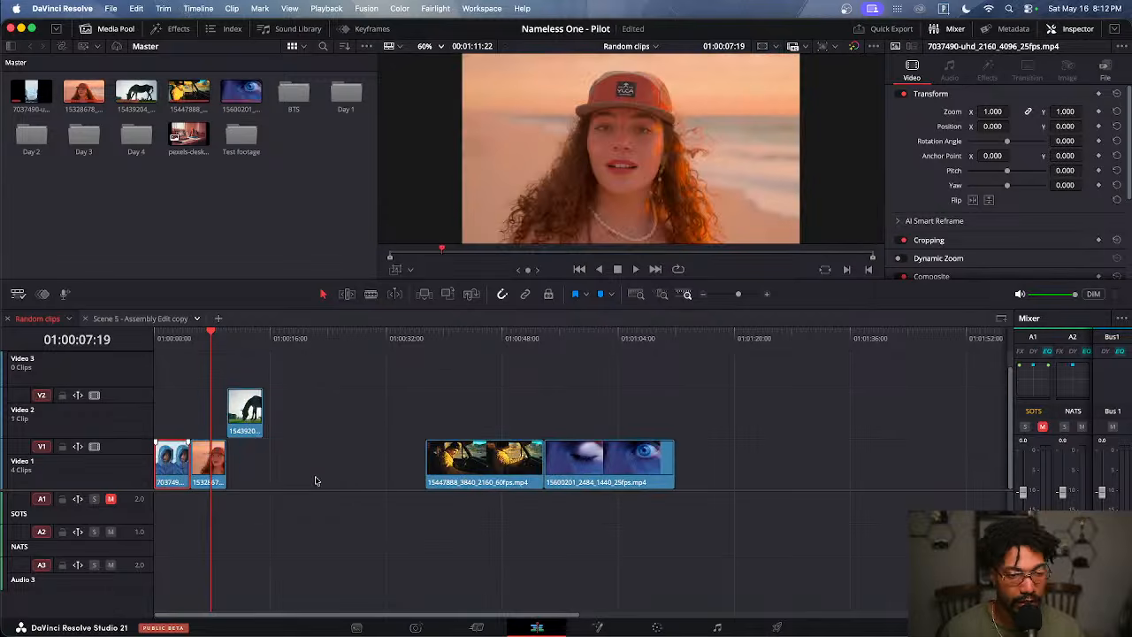
key(super+z)
key(super+z)
key(super+z)
key(super+z)
key(super+z)
key(super+z)
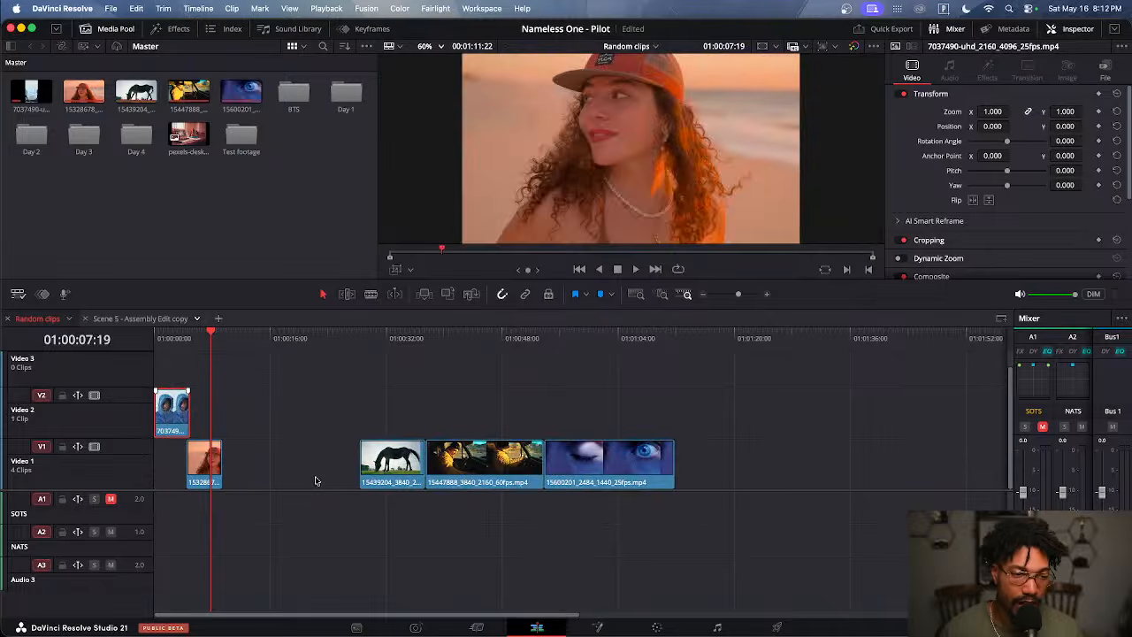
key(super+z)
key(super+z)
key(super+z)
key(super+z)
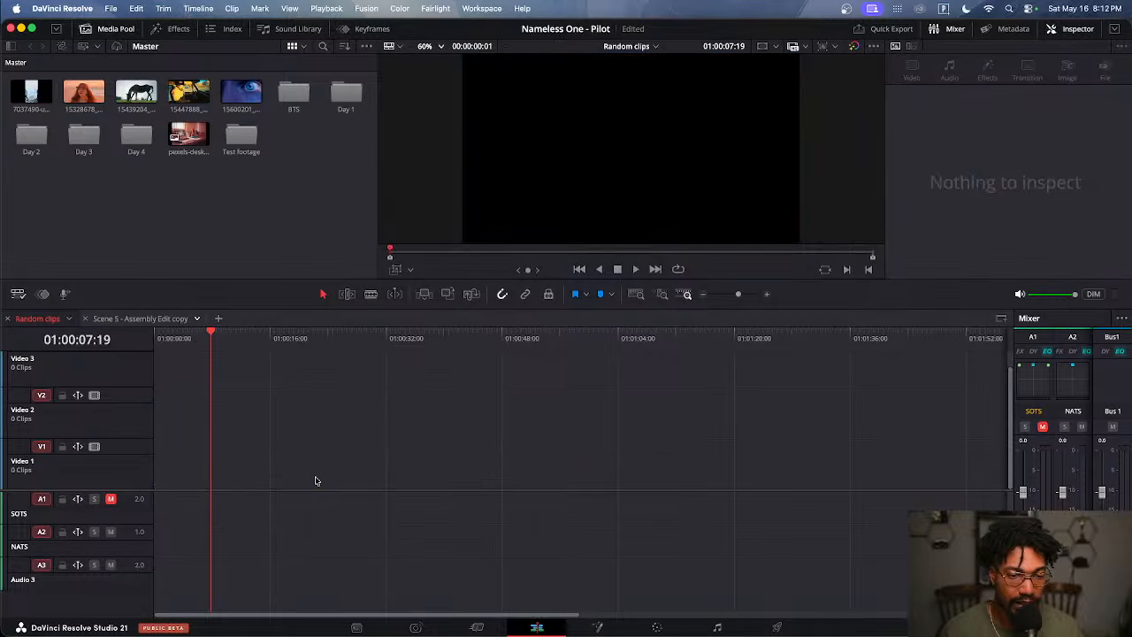
key(super+shift+z)
Restore the five-clip sequence on Video 1 and select all five clips
key(super+equal)
key(super+equal)
key(super+equal)
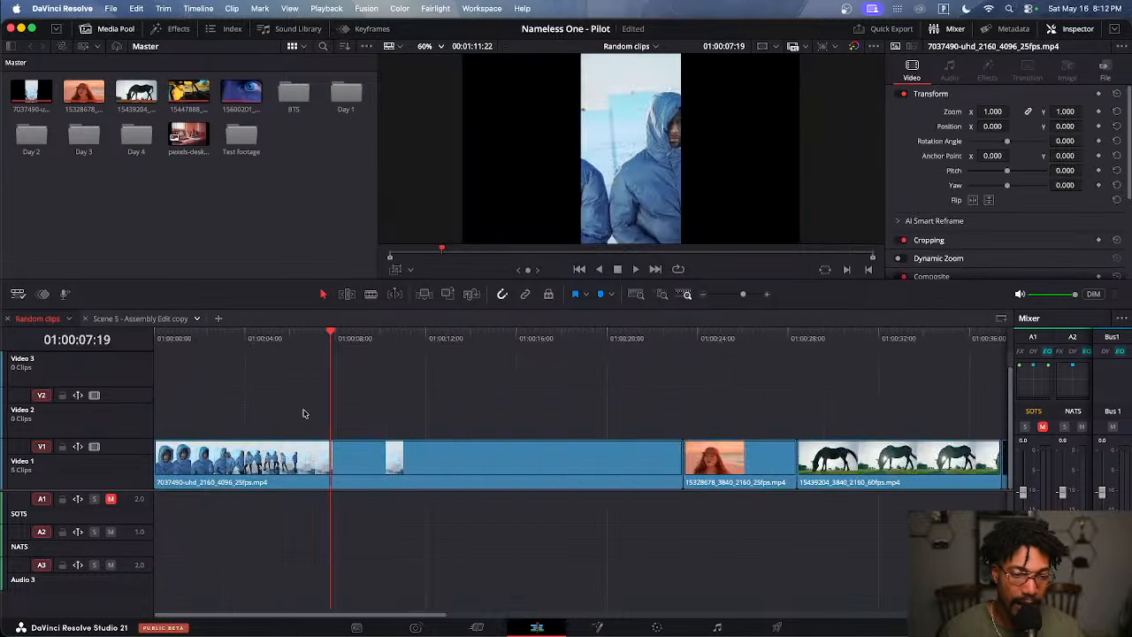
key(super+minus)
key(super+minus)
key(super+minus)
key(super+minus)
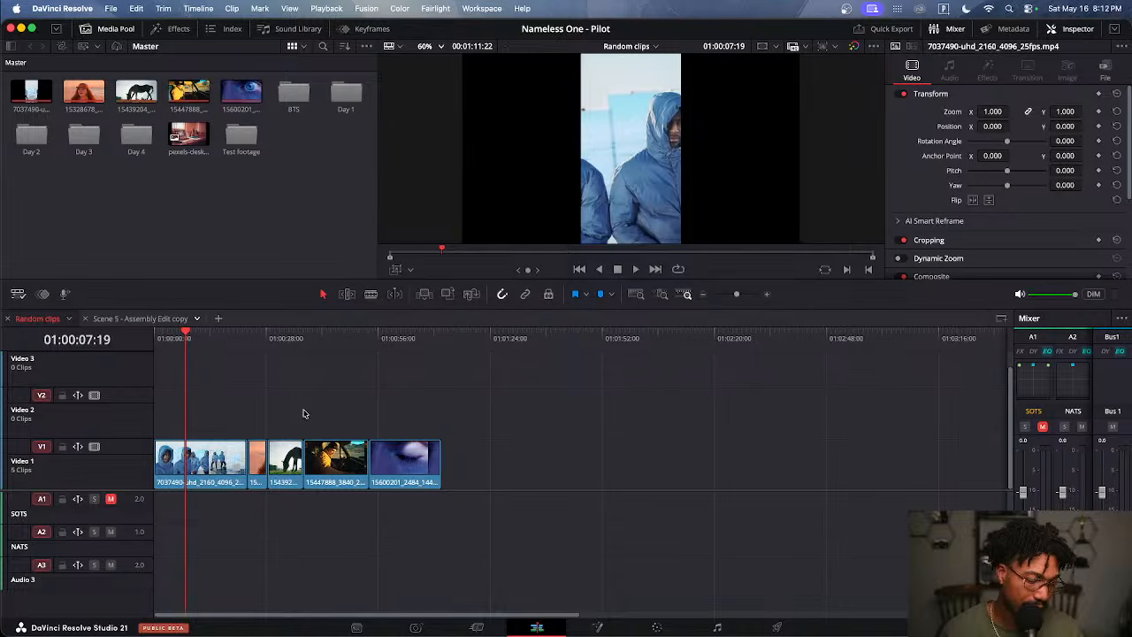
key(super+equal)
key(super+equal)
key(super+minus)
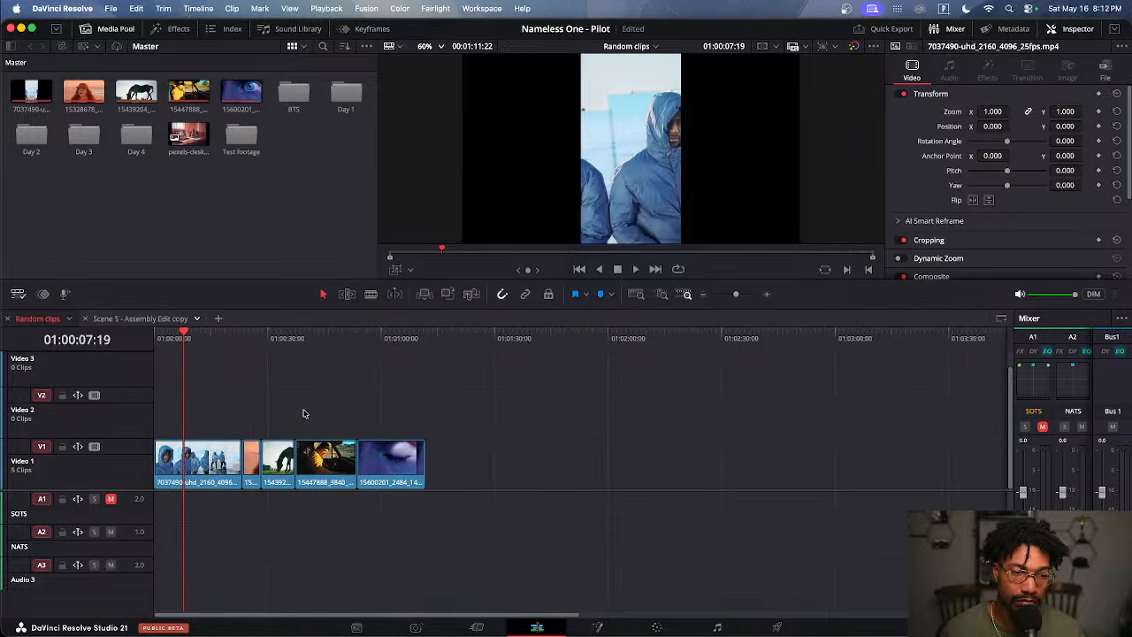
key(super+minus)
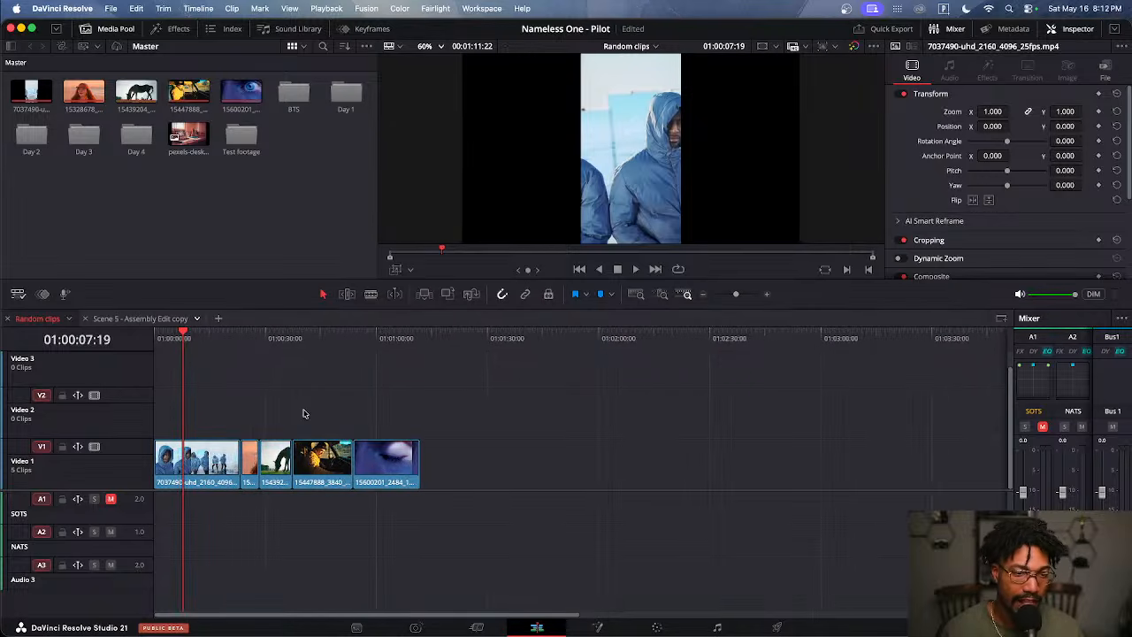
drag(528, 395, 161, 521)
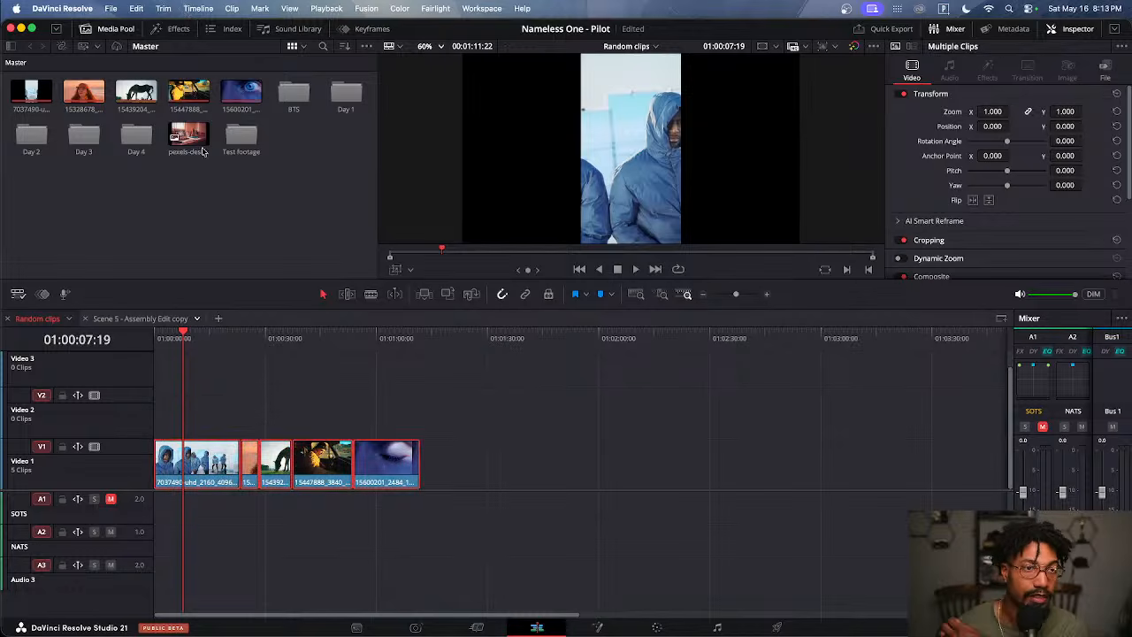
right_click(219, 453)
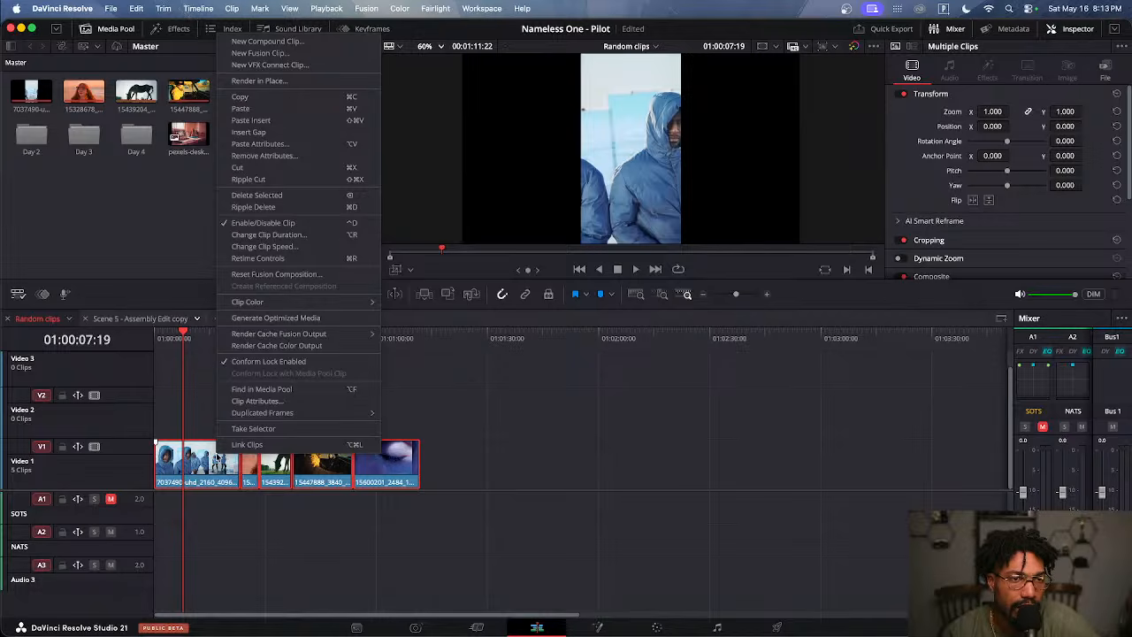
click(273, 560)
drag(502, 421, 171, 516)
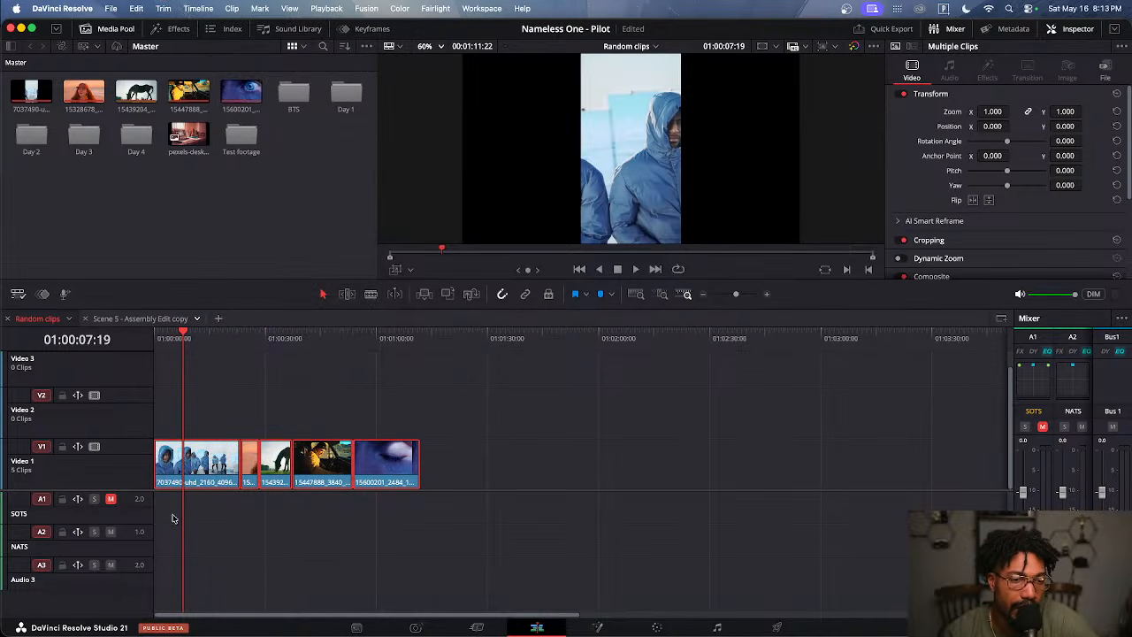
click(197, 9)
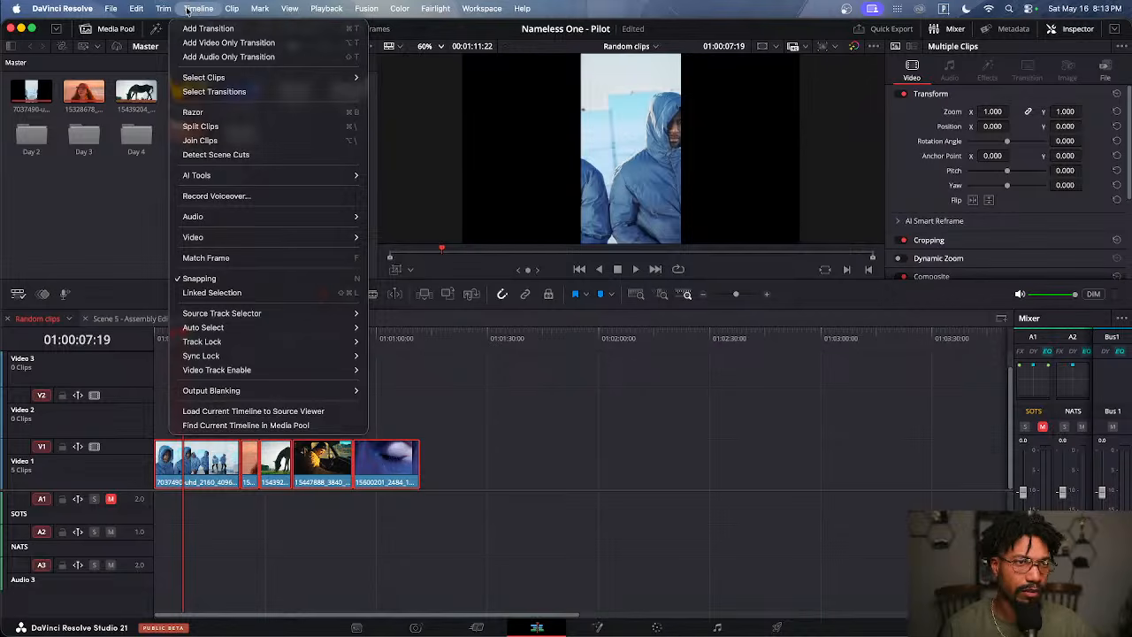
mouse_move(141, 10)
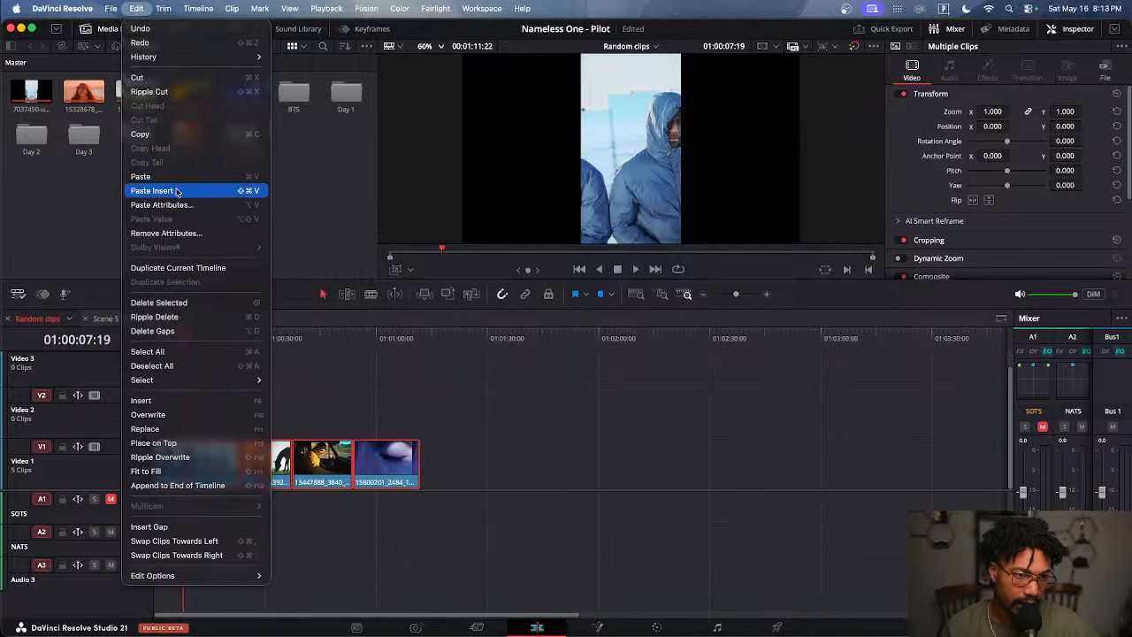
click(432, 420)
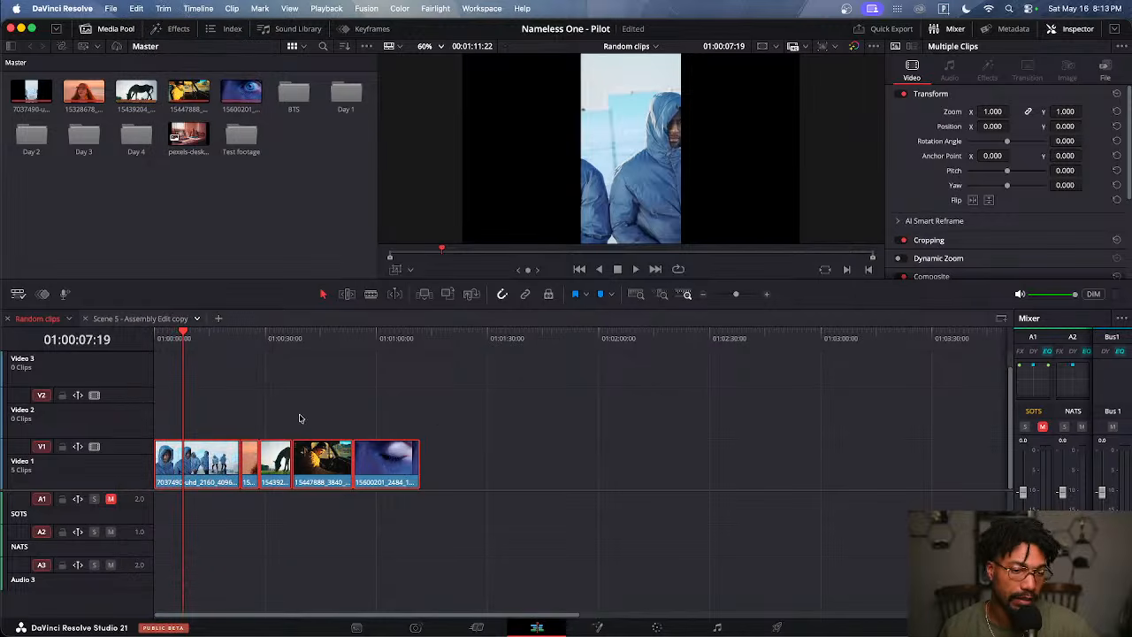
Change the clip duration of all five selected clips to 10 frames
right_click(196, 464)
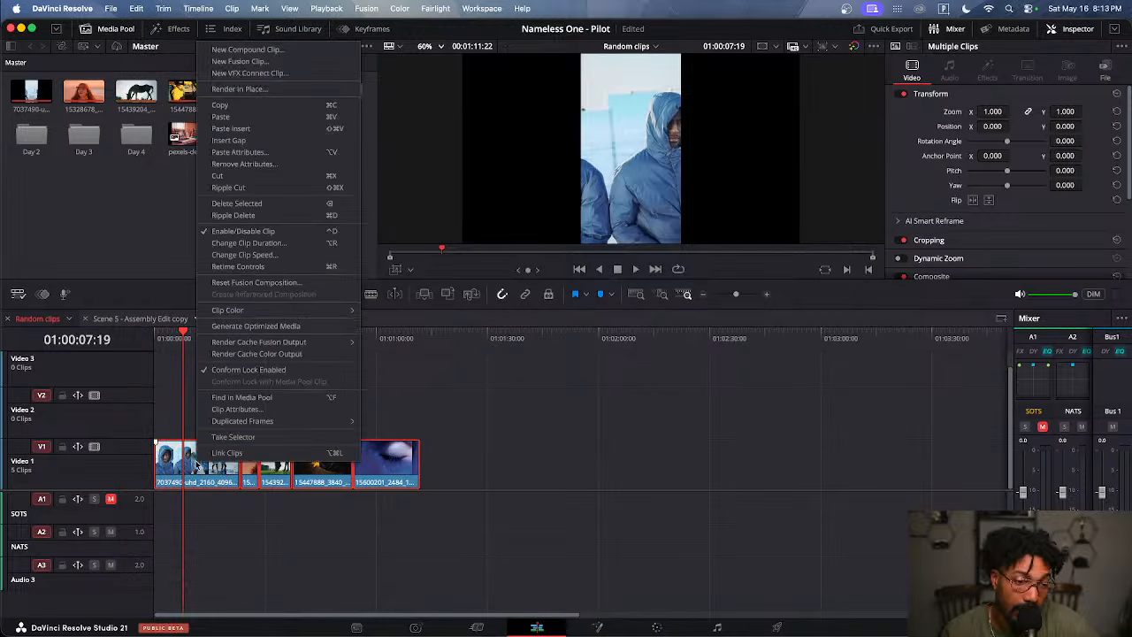
click(242, 246)
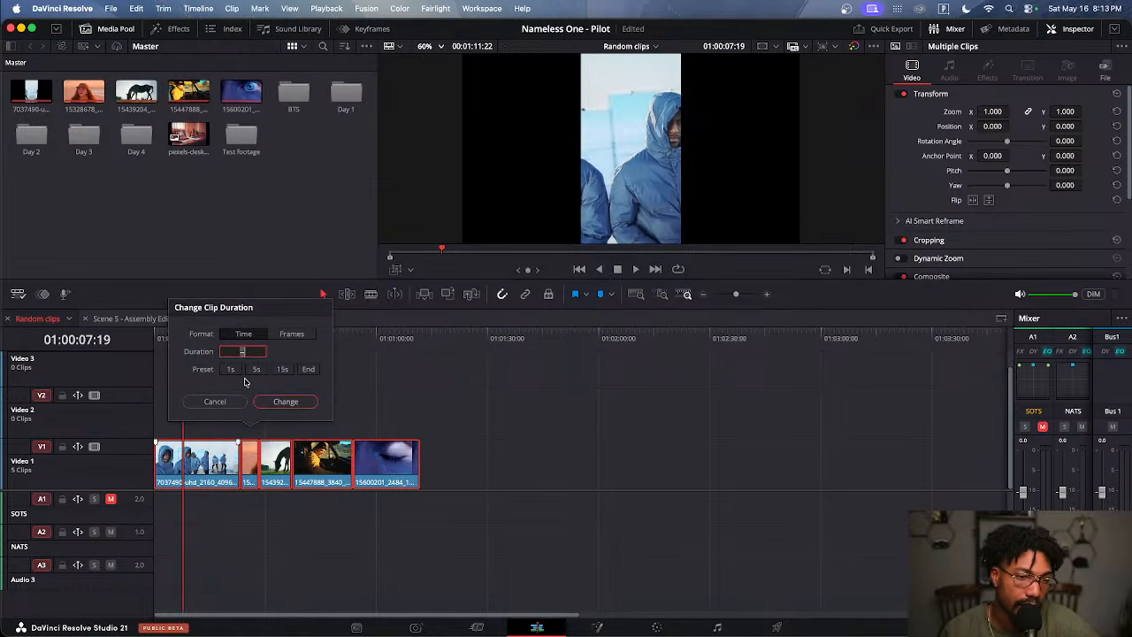
click(295, 334)
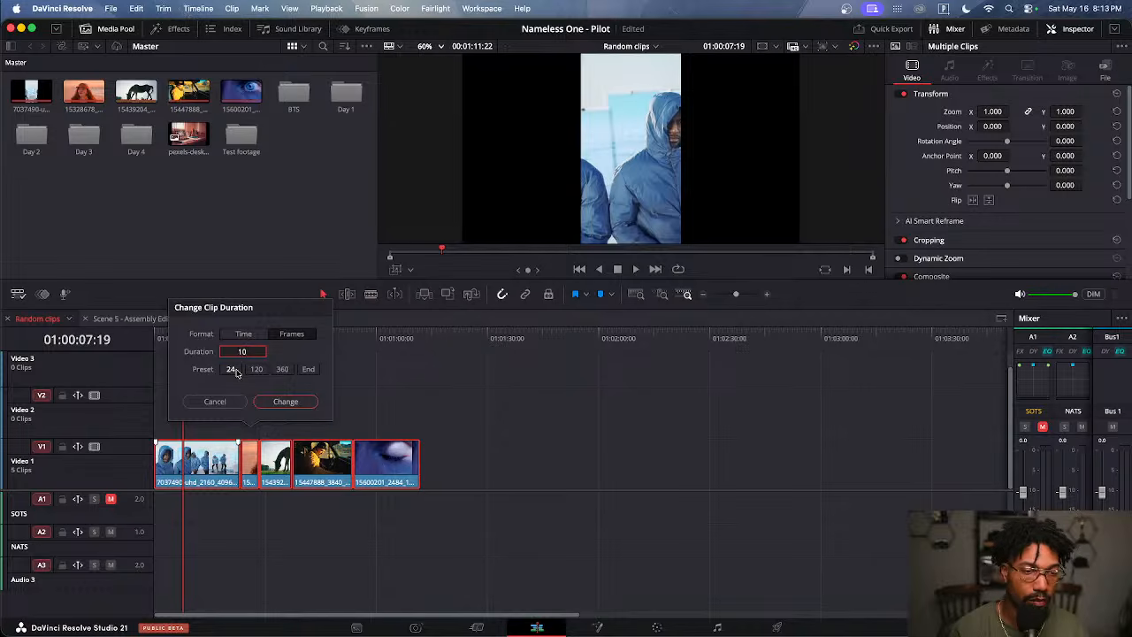
click(286, 403)
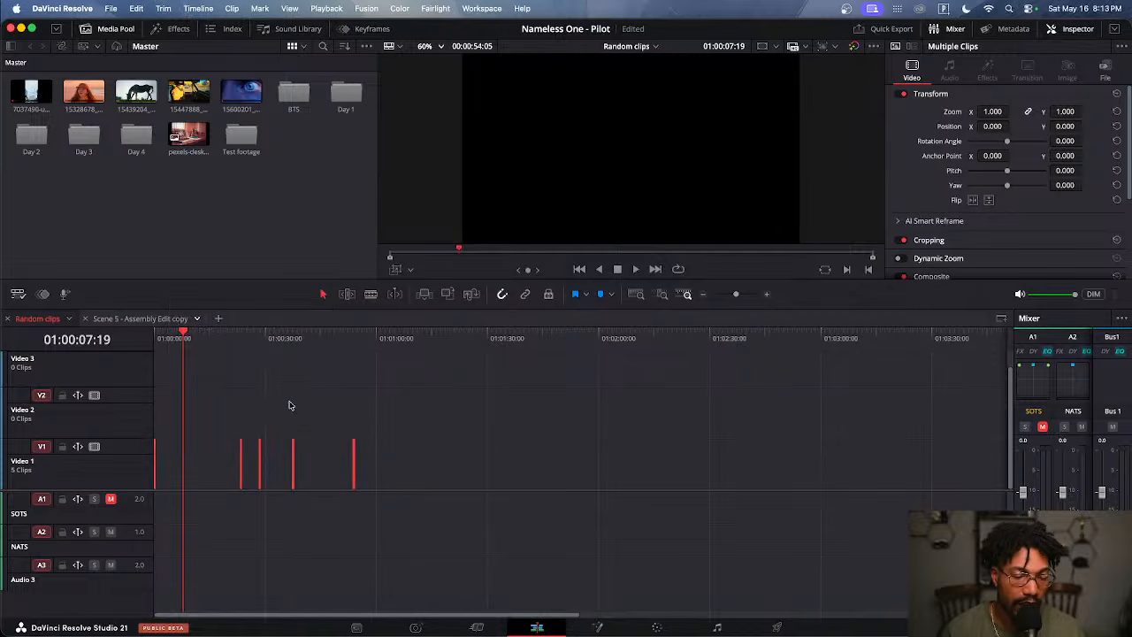
Examine the shortened clips and the gaps between them along Video 1 at different timeline scales
scroll(276, 408, up, 5)
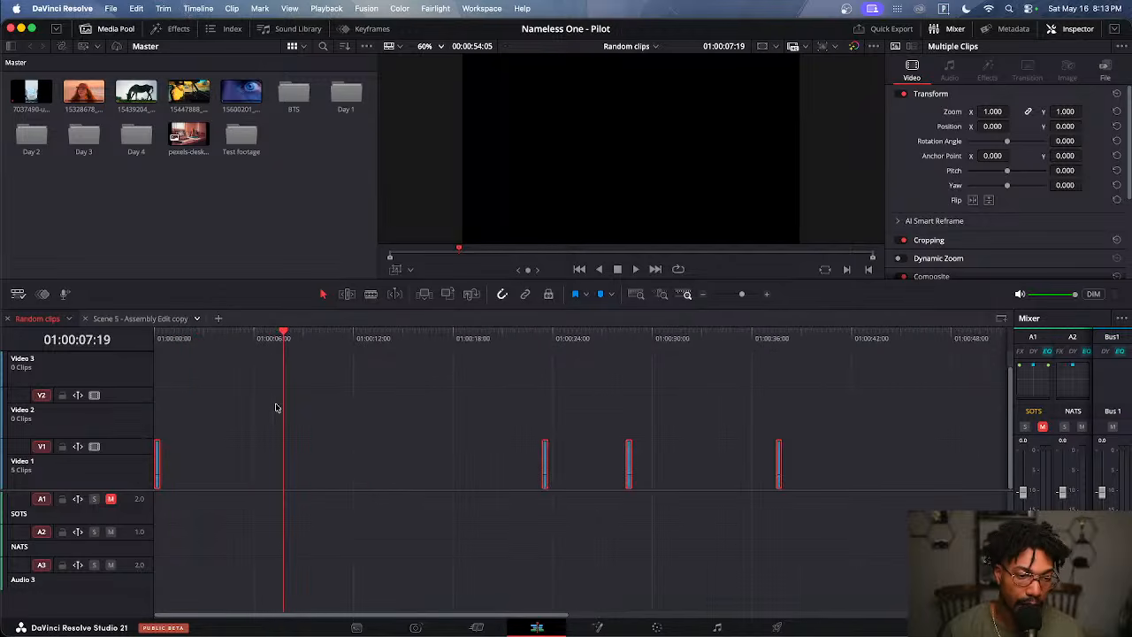
scroll(276, 408, down, 2)
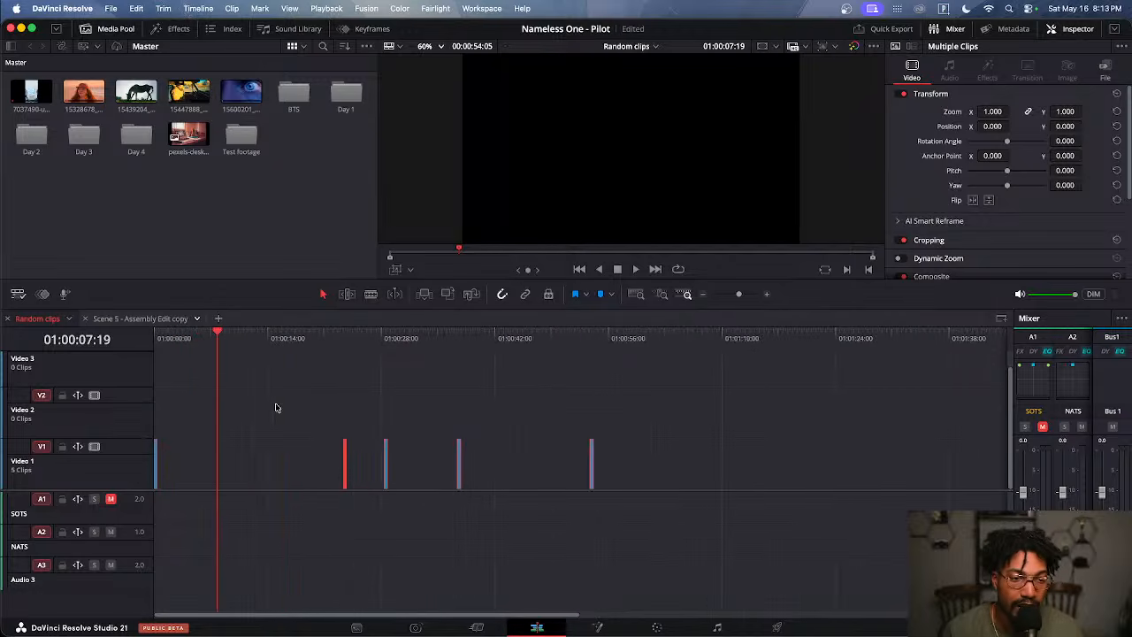
scroll(276, 408, up, 2)
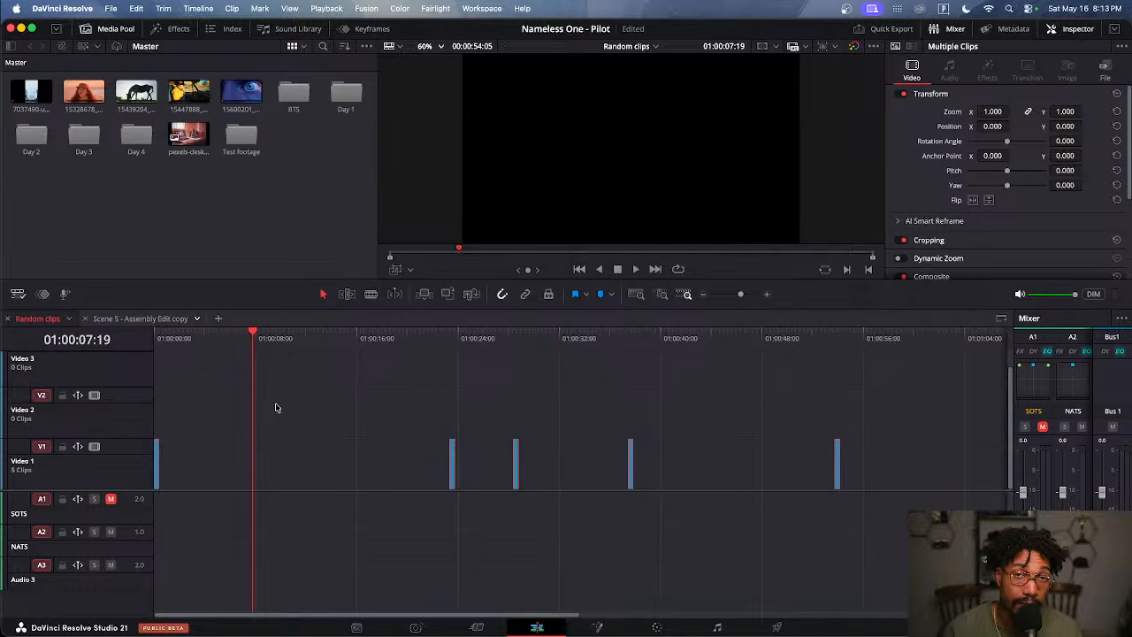
scroll(274, 407, up, 3)
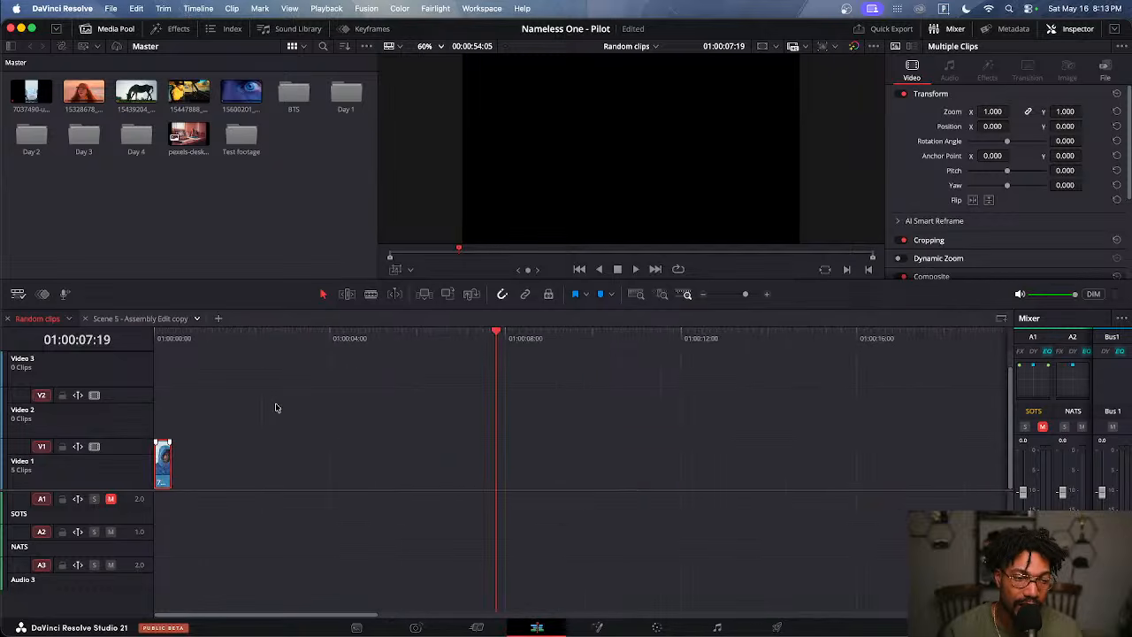
scroll(275, 406, down, 7)
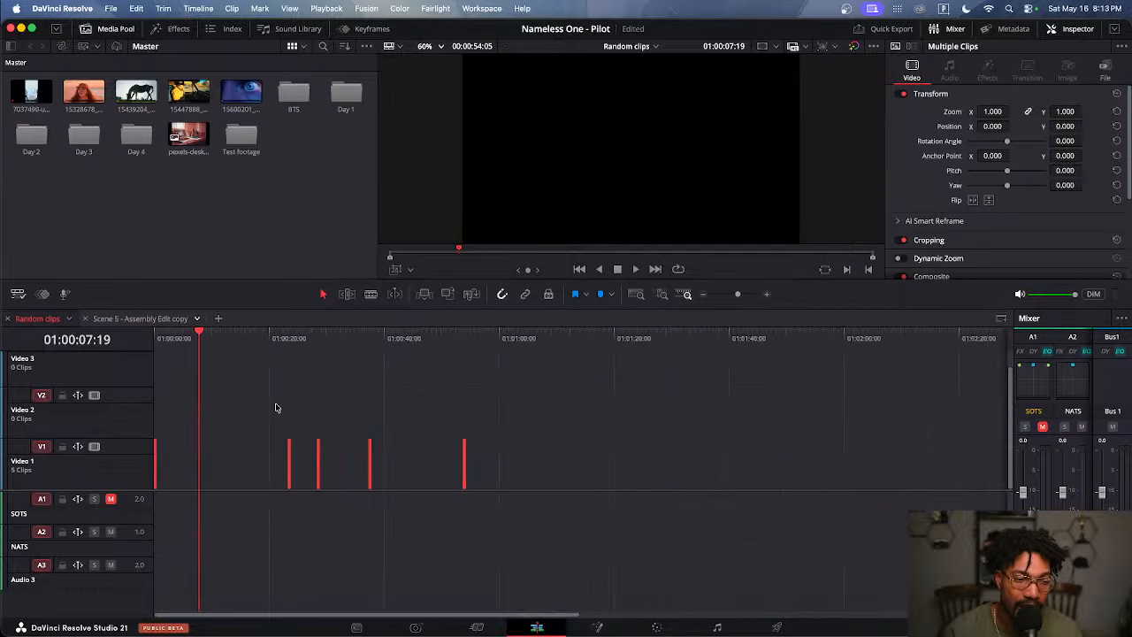
scroll(275, 407, down, 5)
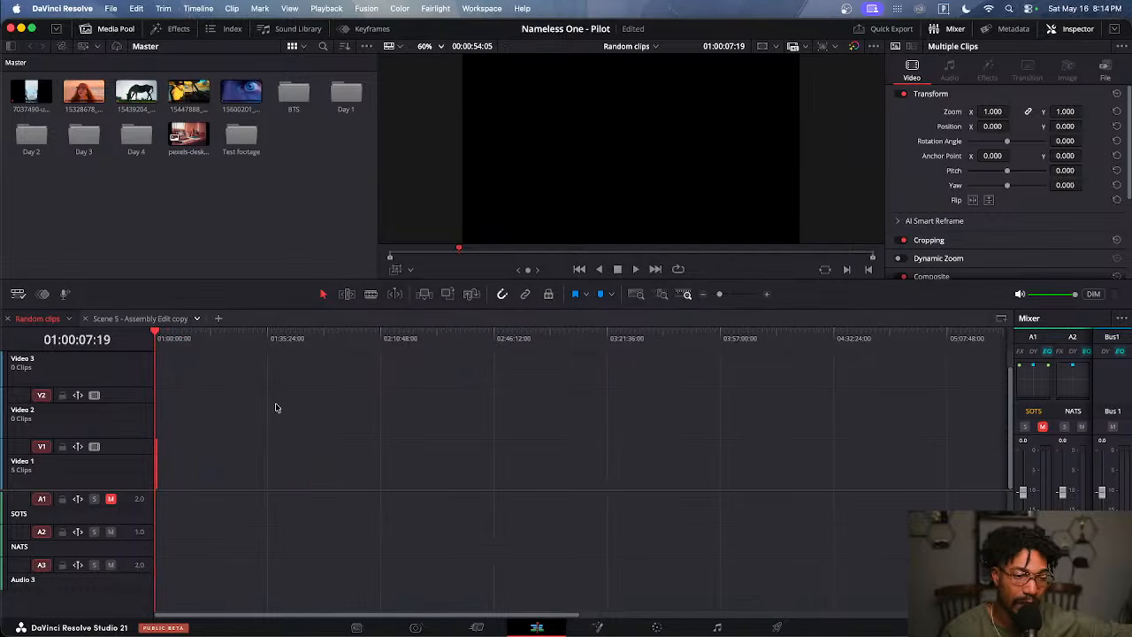
scroll(228, 411, up, 10)
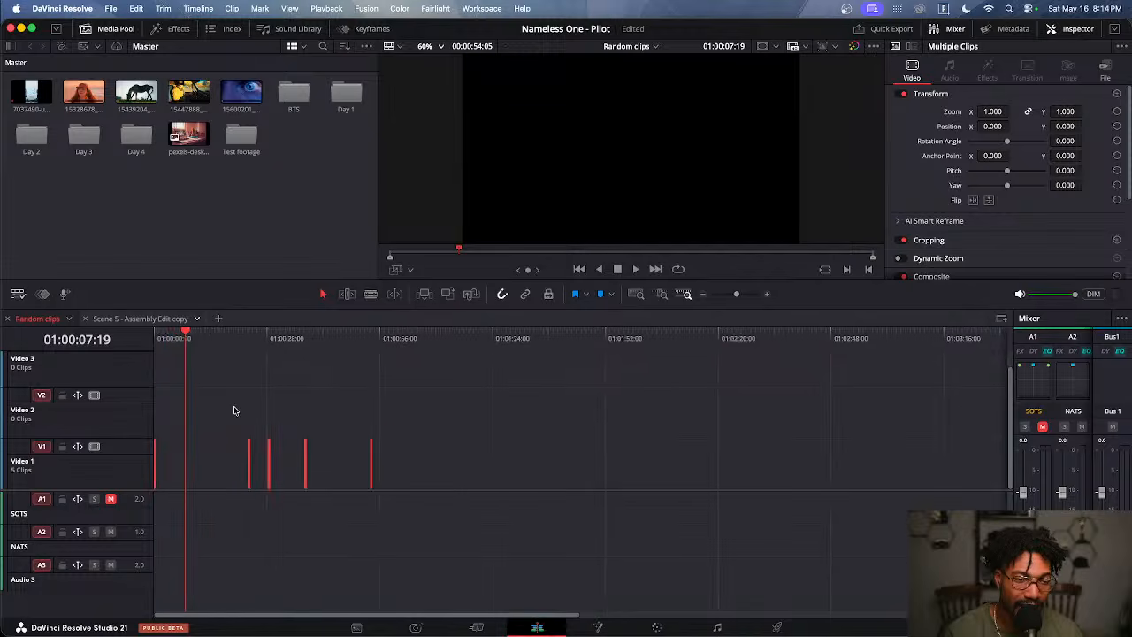
scroll(234, 409, up, 3)
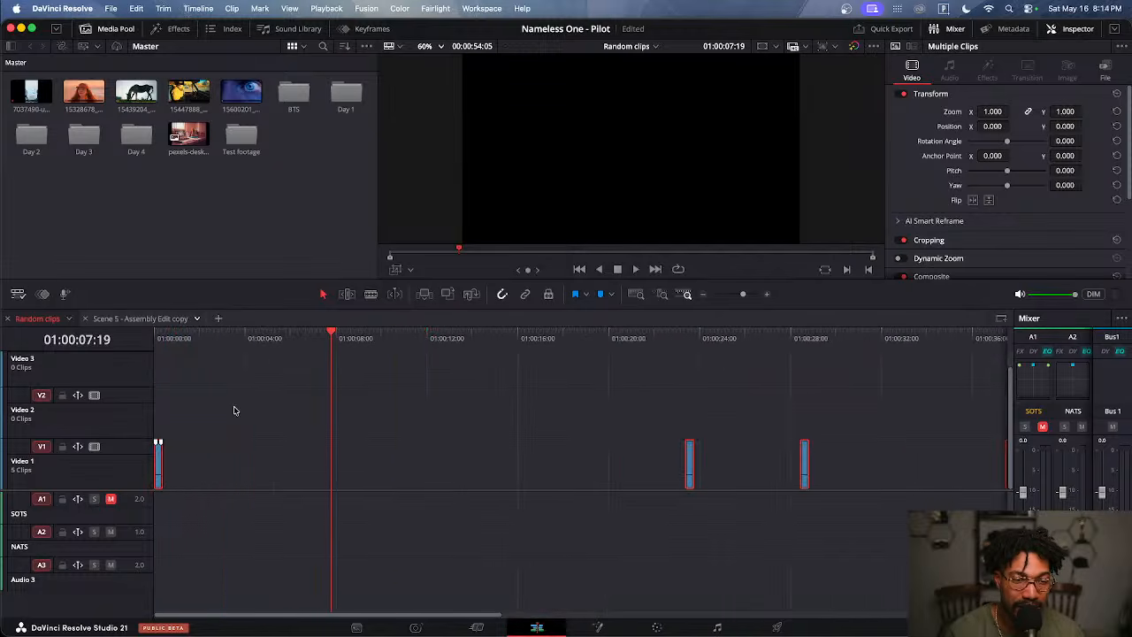
scroll(235, 409, down, 2)
scroll(234, 409, down, 2)
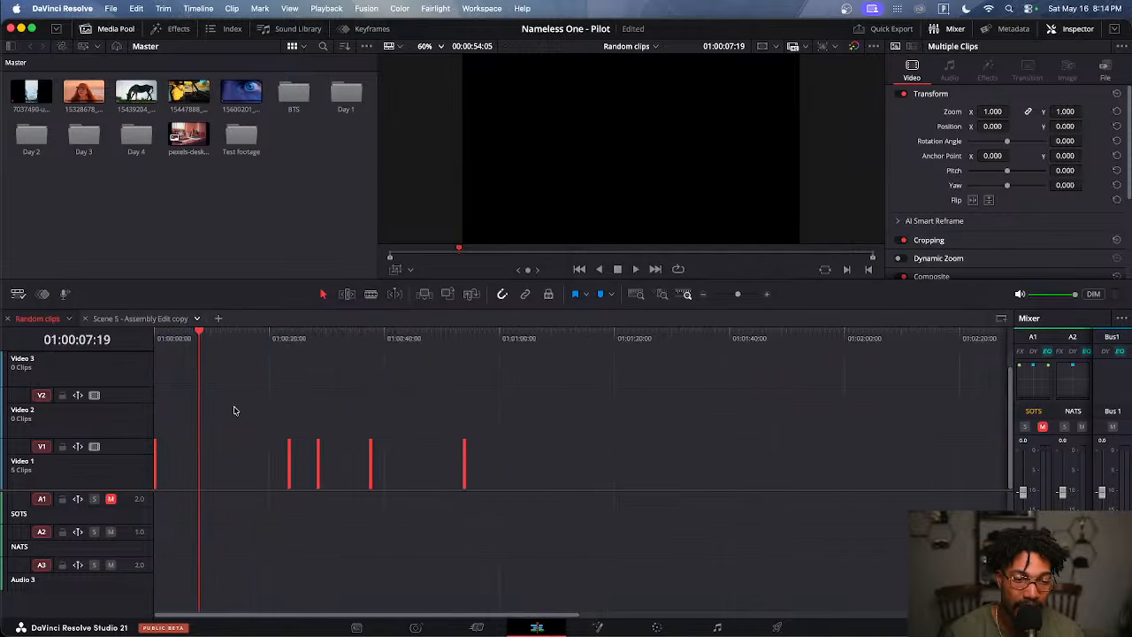
scroll(235, 409, up, 5)
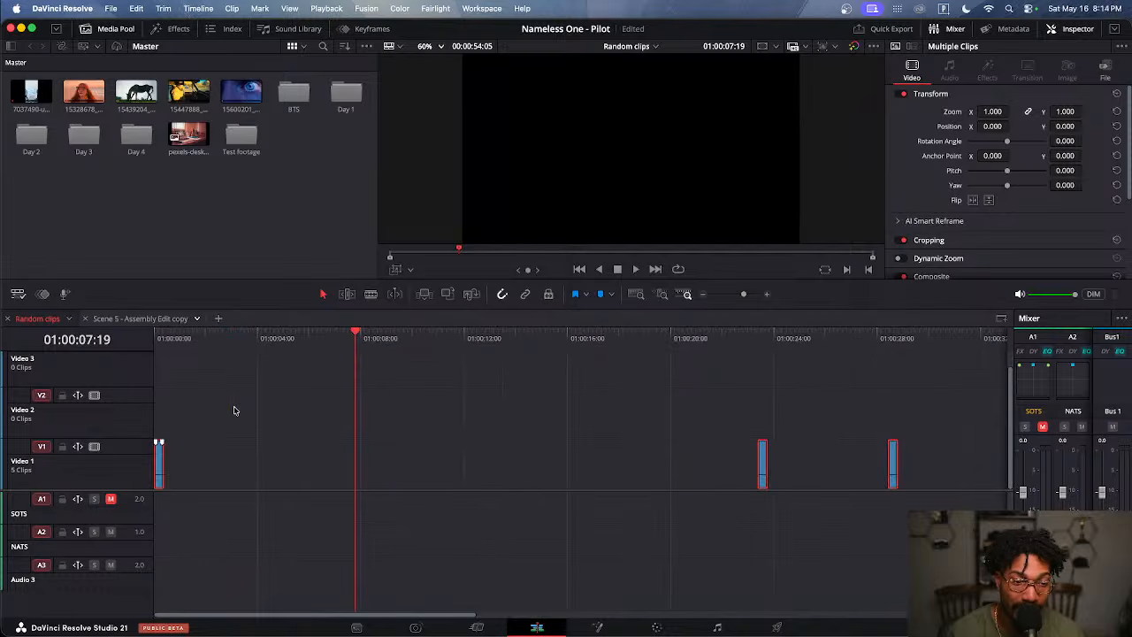
scroll(235, 410, down, 3)
scroll(234, 410, up, 1)
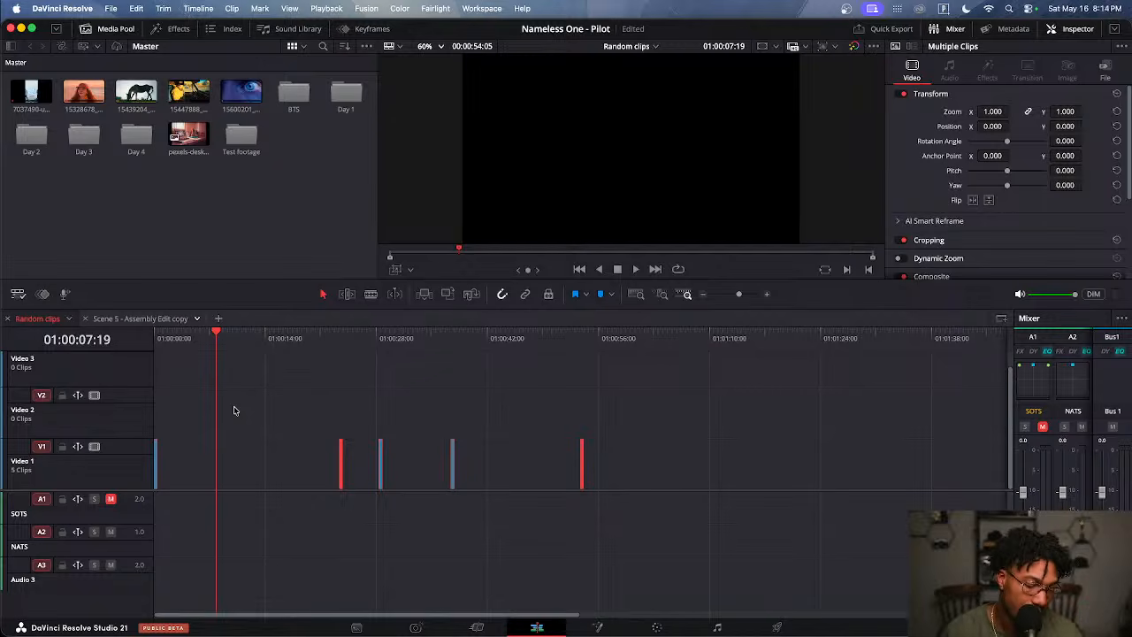
scroll(234, 409, up, 1)
scroll(234, 410, up, 4)
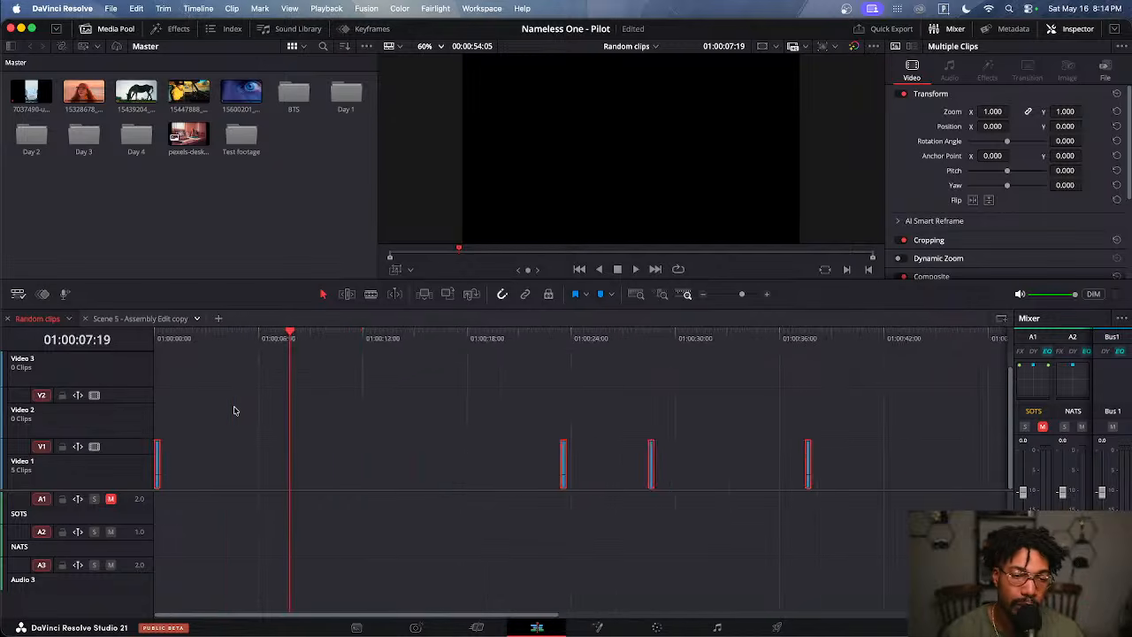
scroll(235, 410, down, 1)
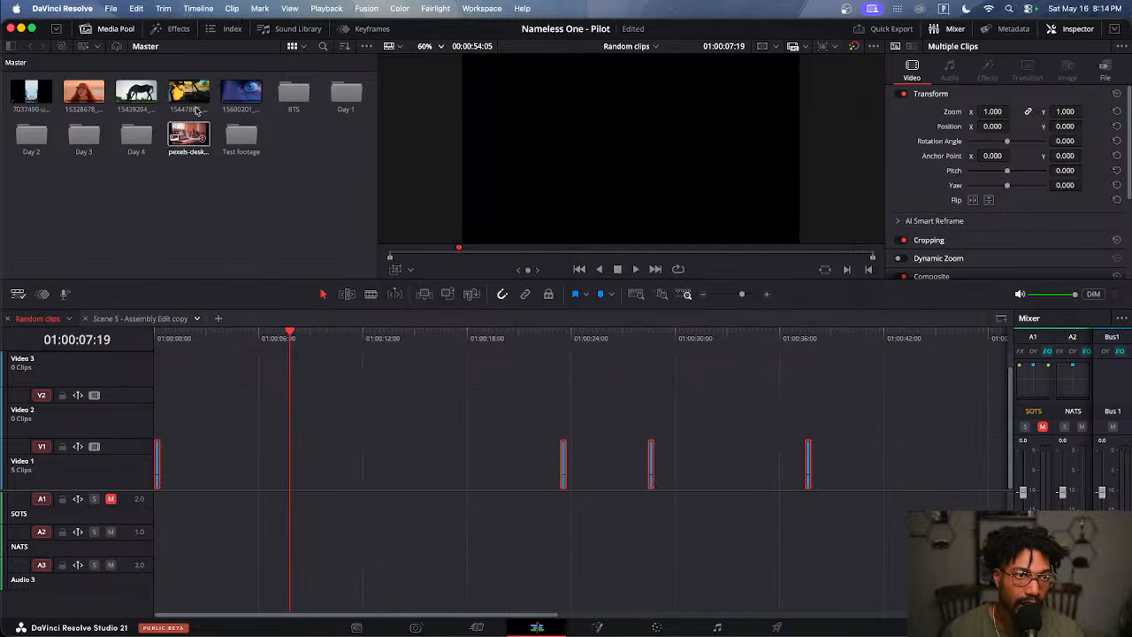
Delete the gaps between the five clips on Video 1 and play the closed-up sequence from its start
click(136, 8)
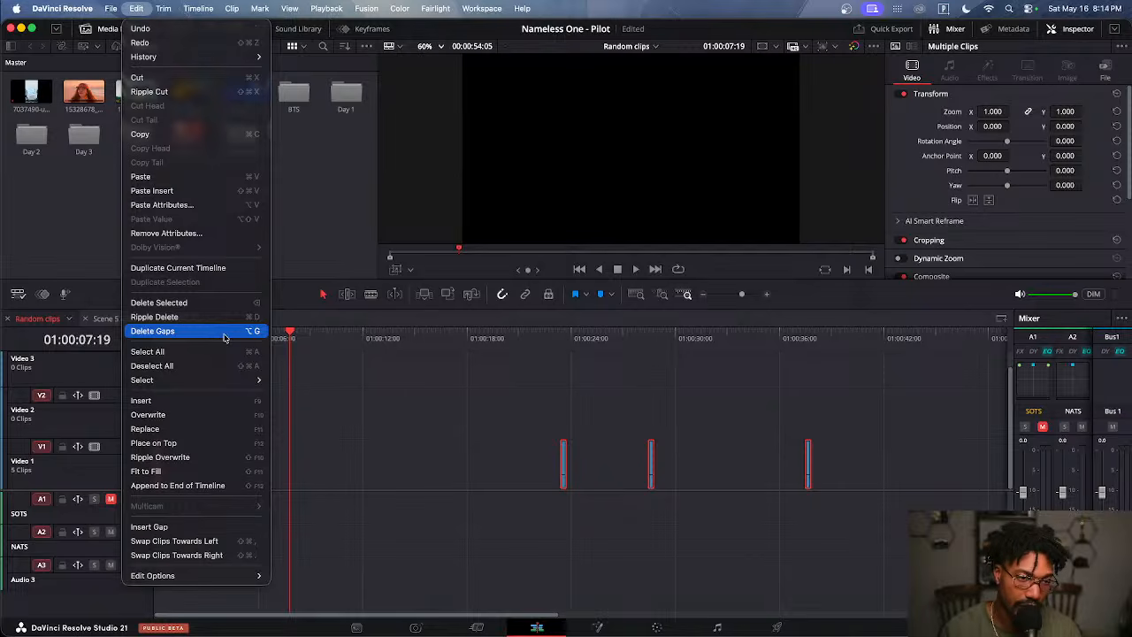
click(169, 332)
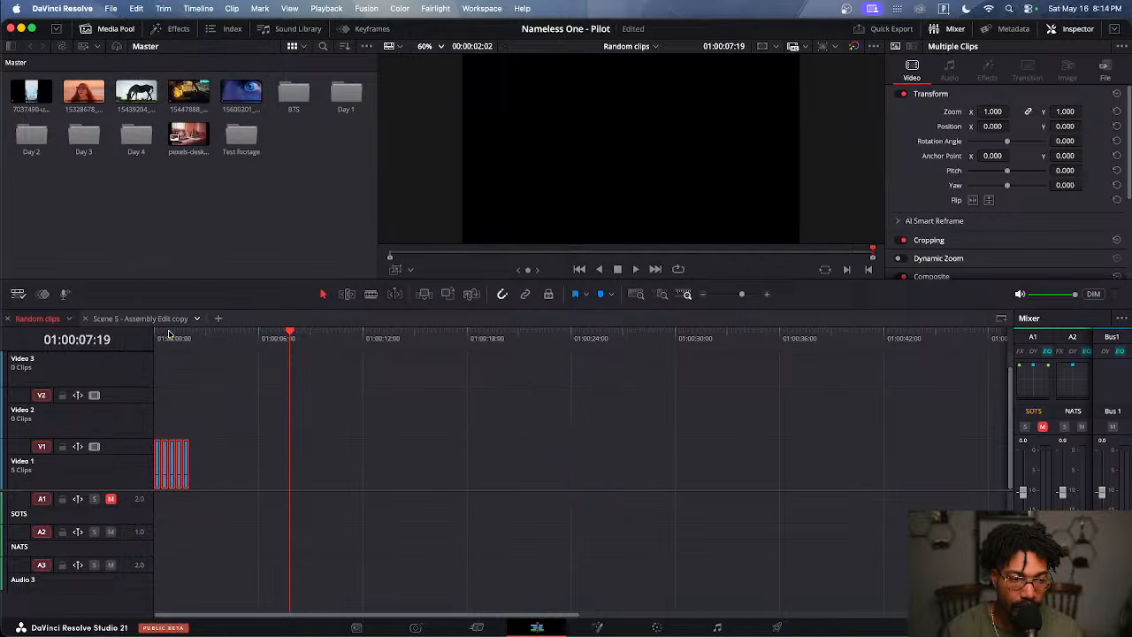
drag(175, 340, 148, 344)
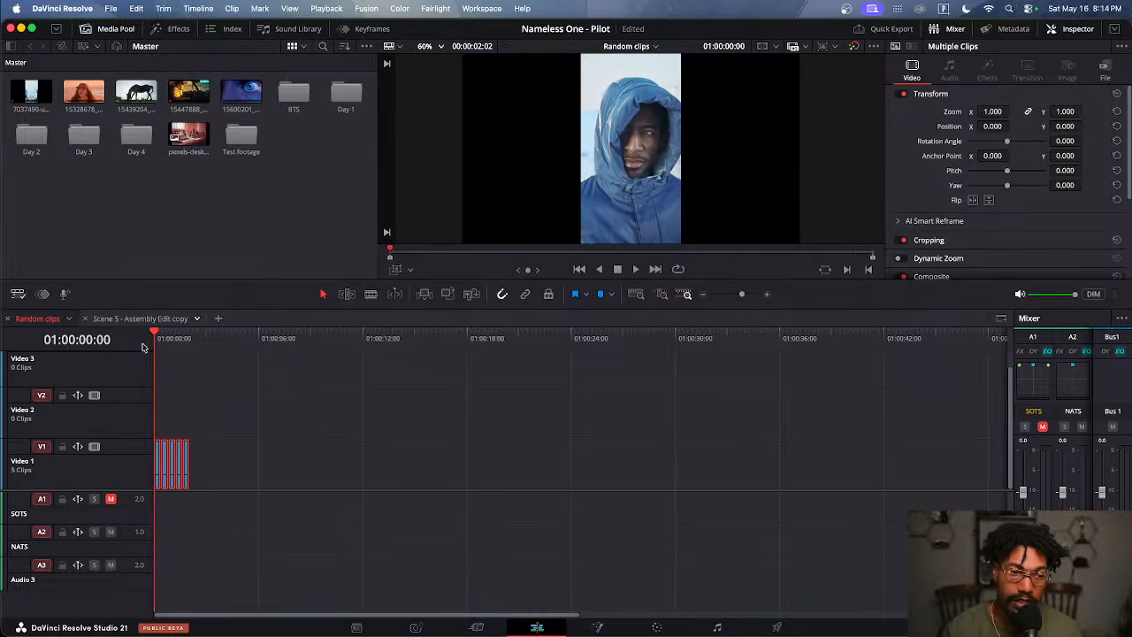
scroll(179, 383, up, 8)
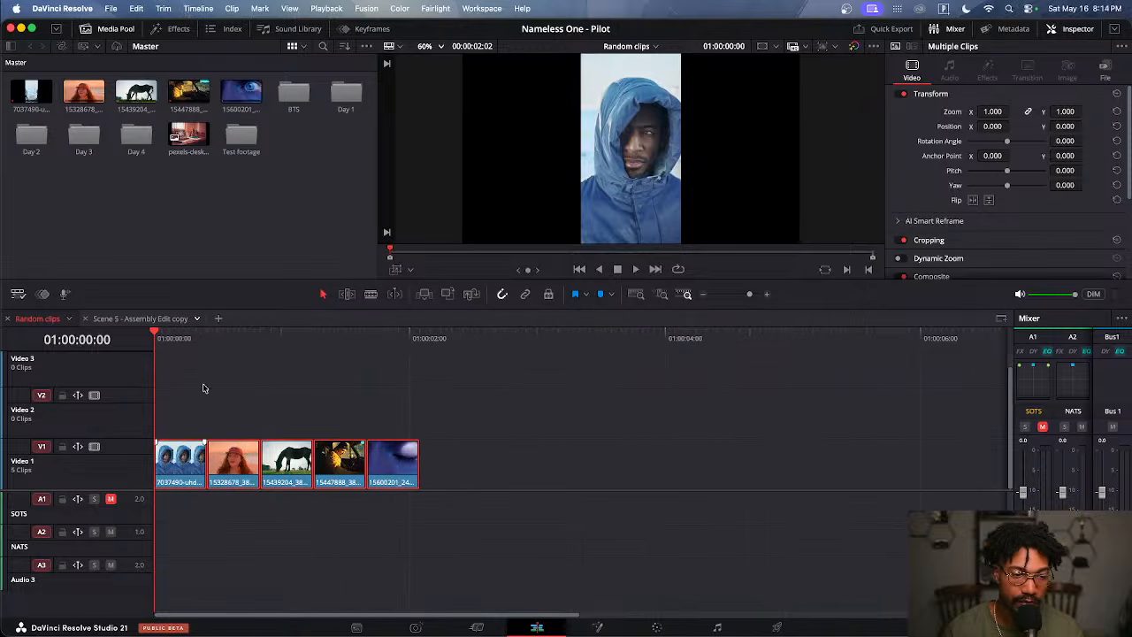
key(space)
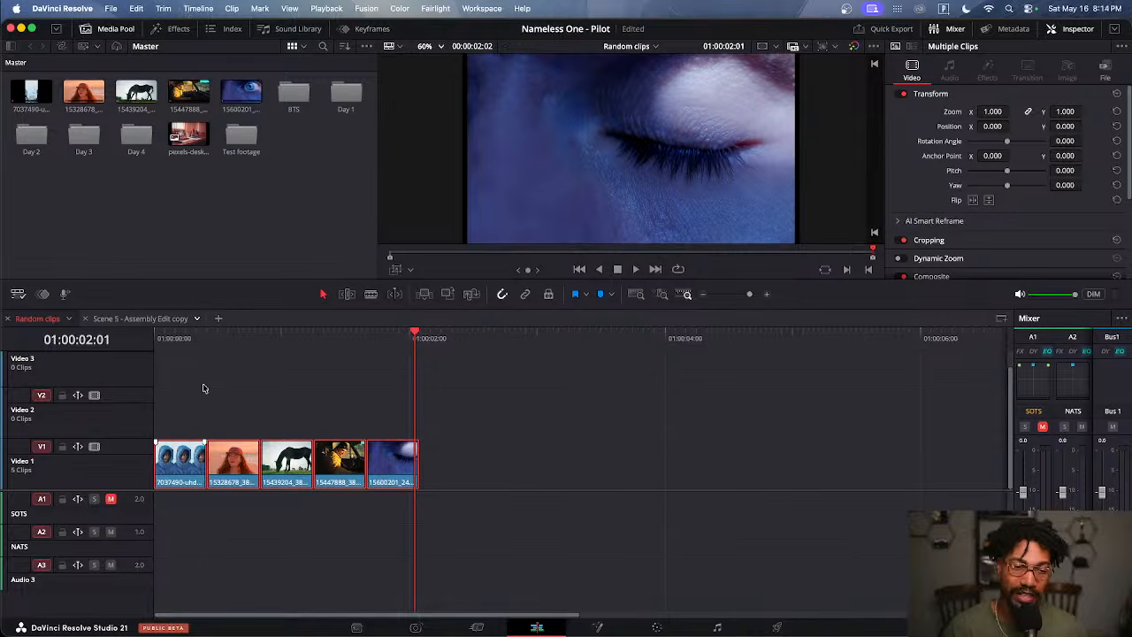
Ripple the end of the first clip on Video 1 later by 10 frames in Trim Edit Mode
click(204, 345)
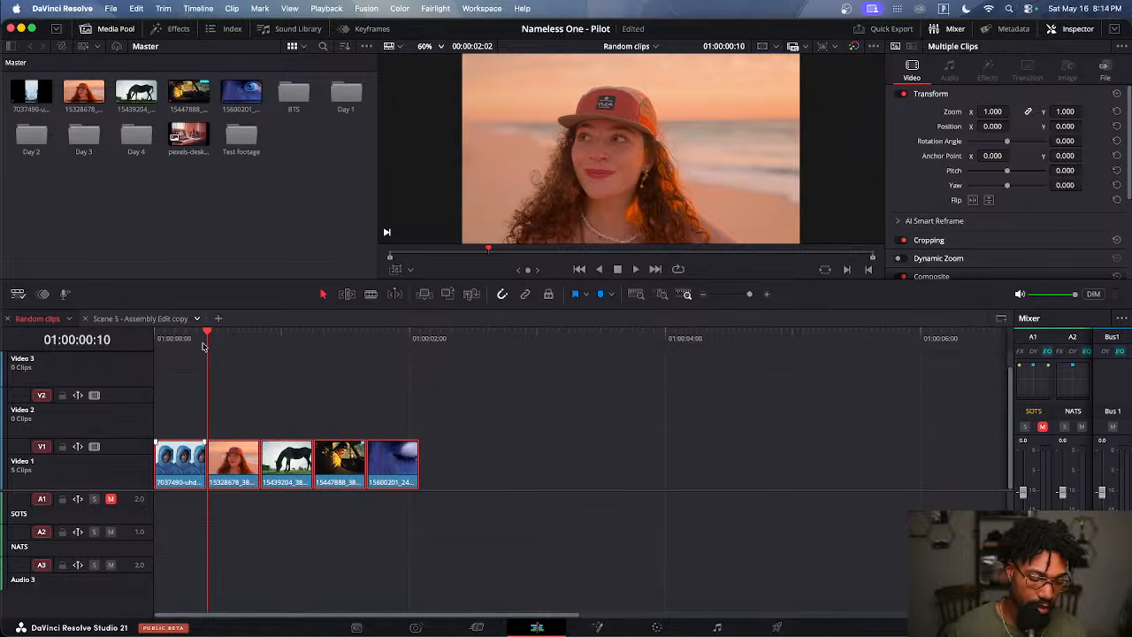
click(260, 419)
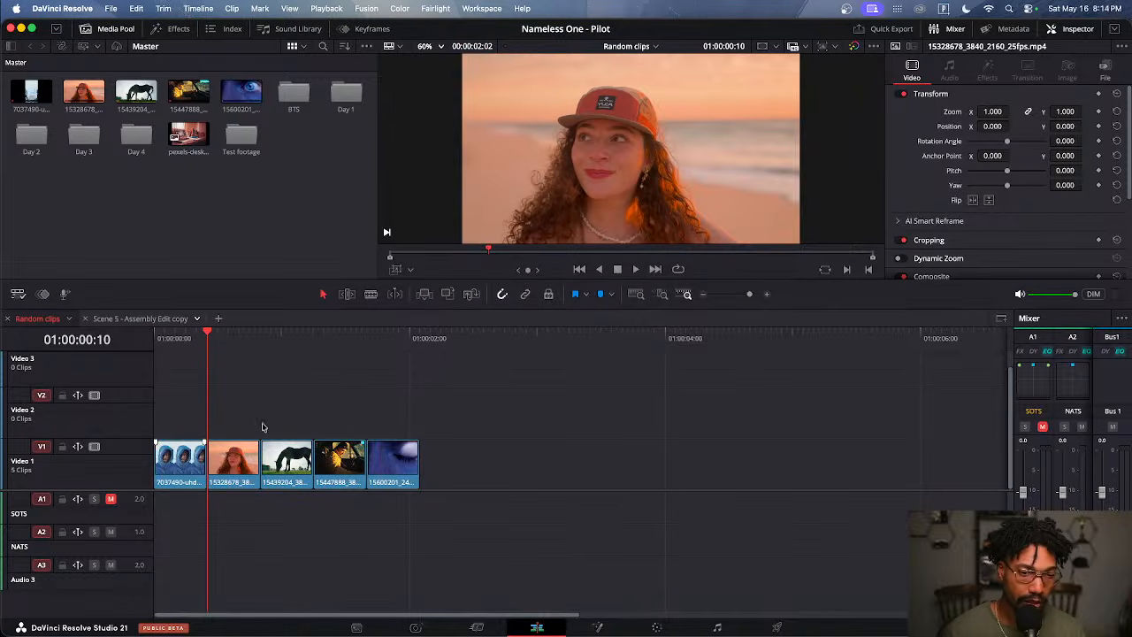
click(346, 296)
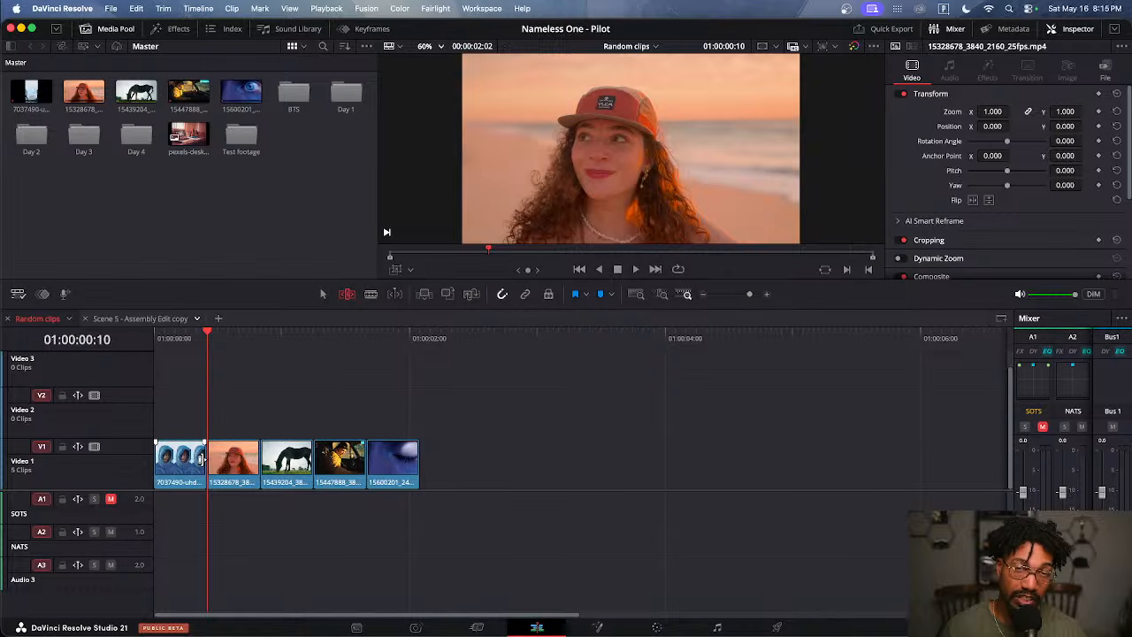
click(323, 294)
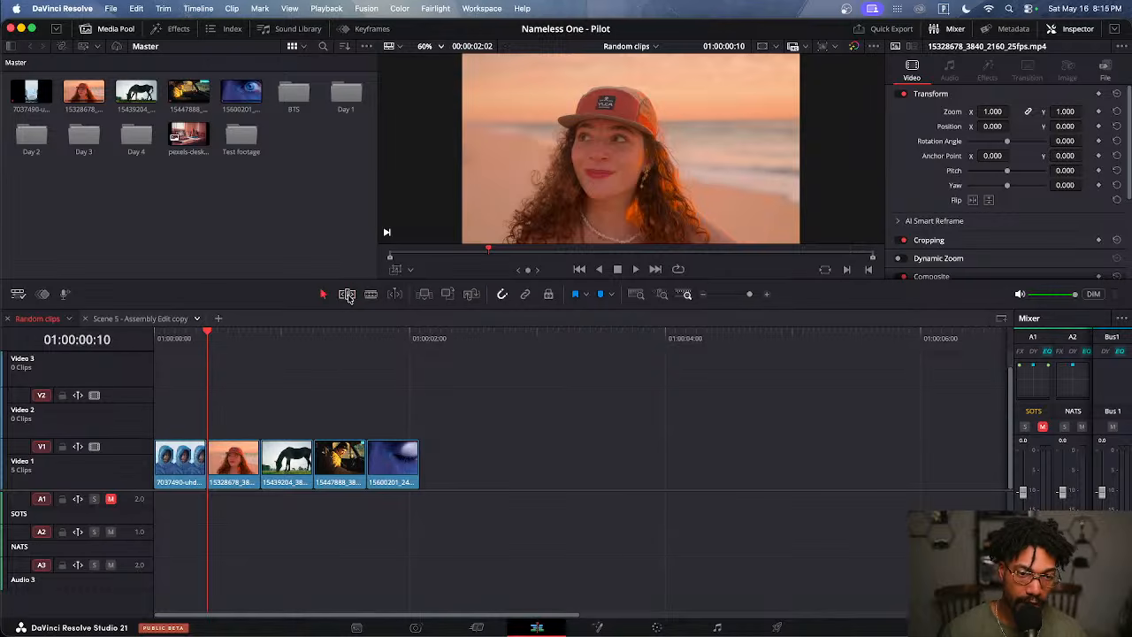
click(347, 296)
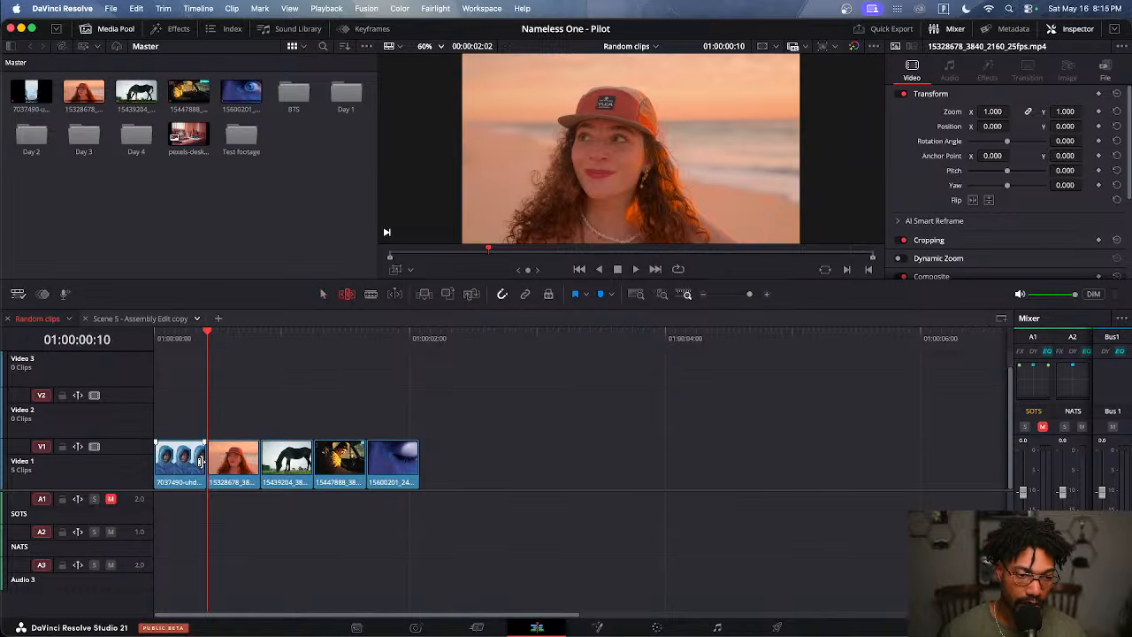
click(200, 461)
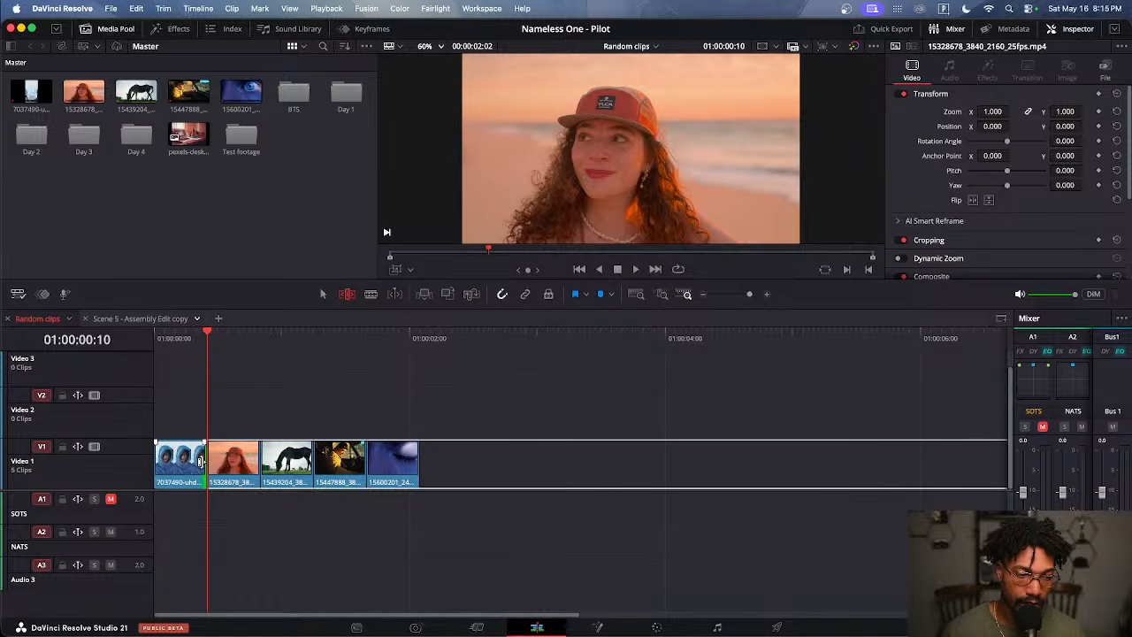
drag(201, 461, 257, 459)
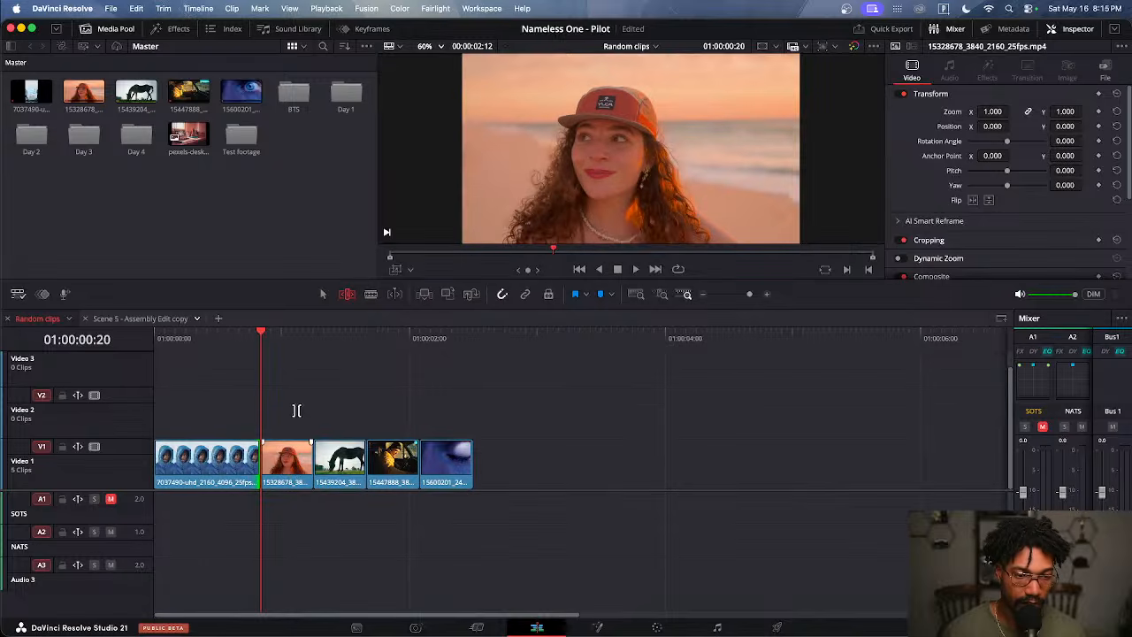
Slip the footage inside the first clip on Video 1 and ripple its end back to a 10-frame length
drag(275, 337, 186, 354)
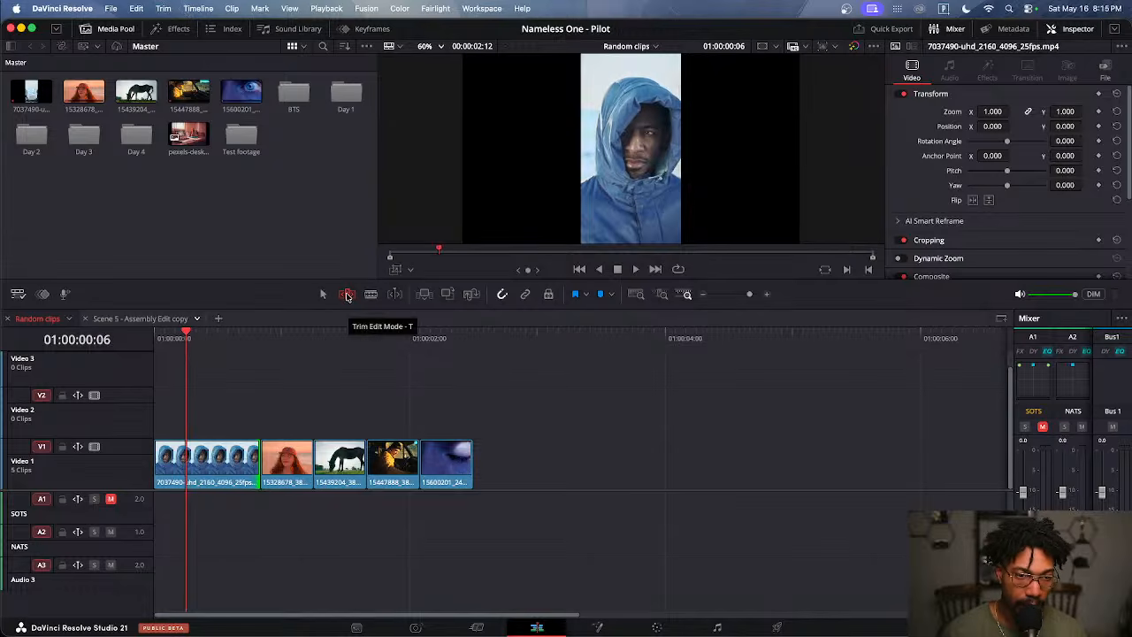
click(347, 295)
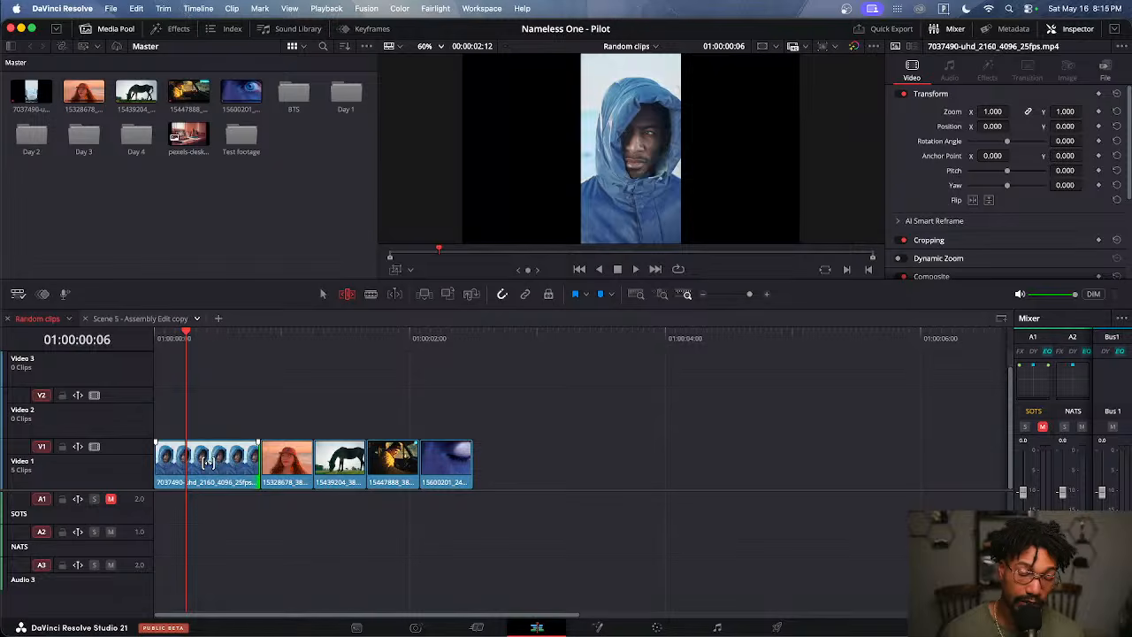
drag(206, 461, 111, 466)
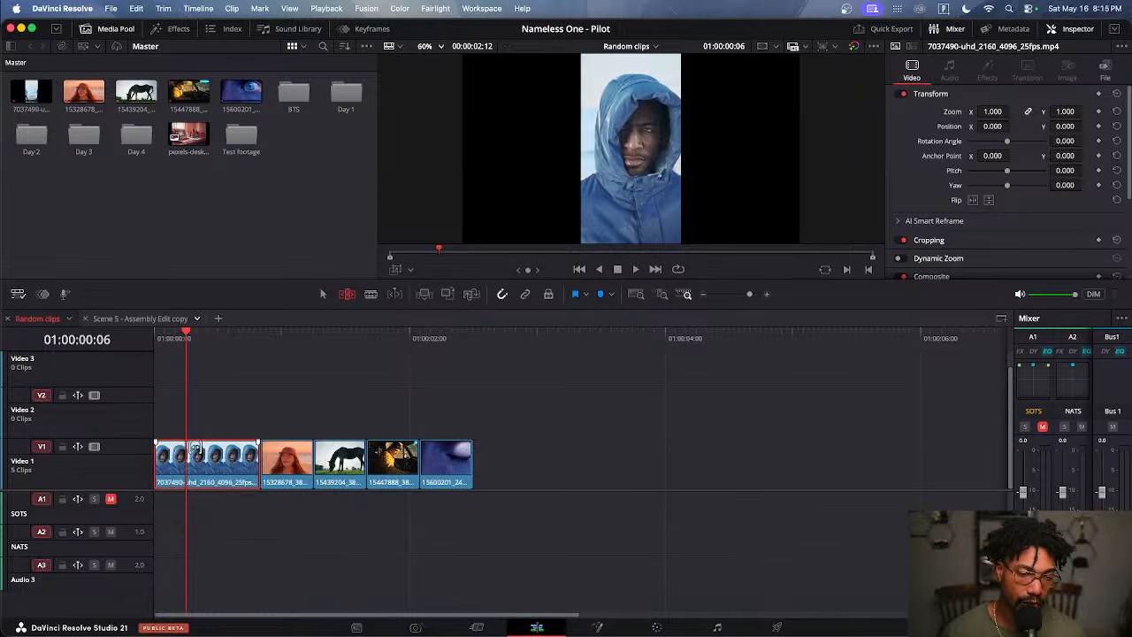
drag(195, 451, 160, 477)
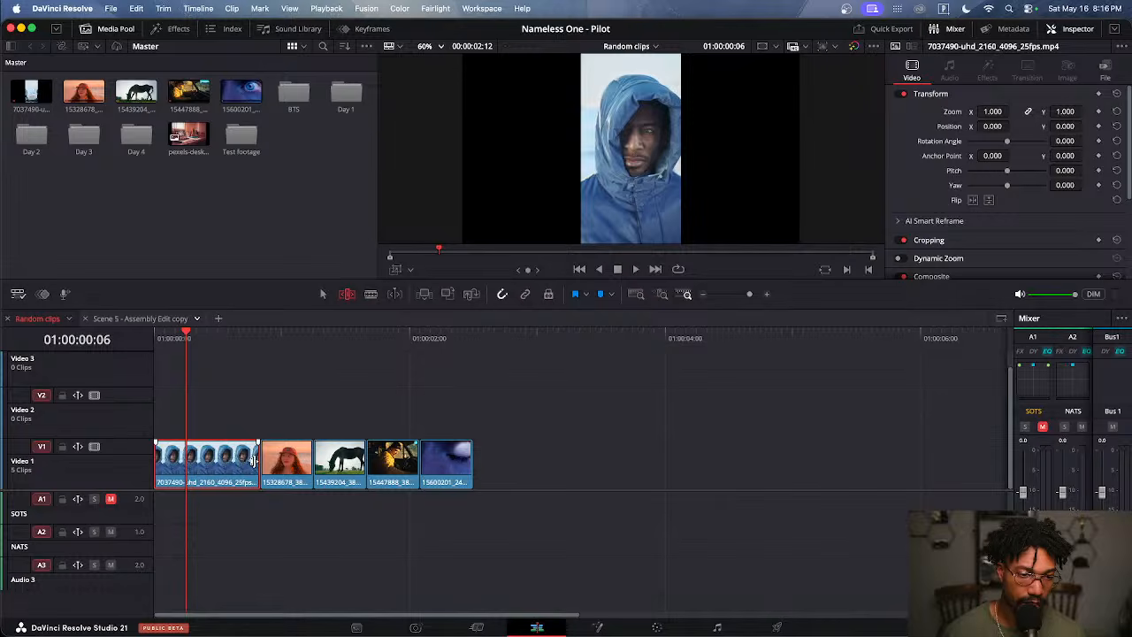
drag(254, 459, 200, 461)
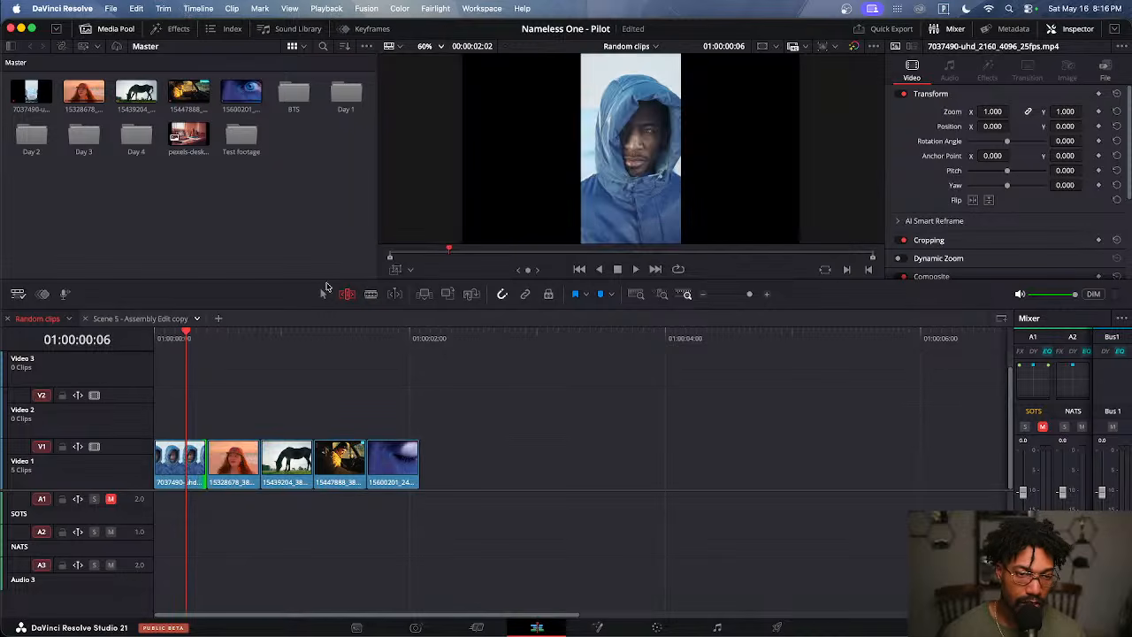
Try lengthening the first clip in Selection Mode by shifting the other four clips later and extending it into the gap, and undo both edits
click(323, 294)
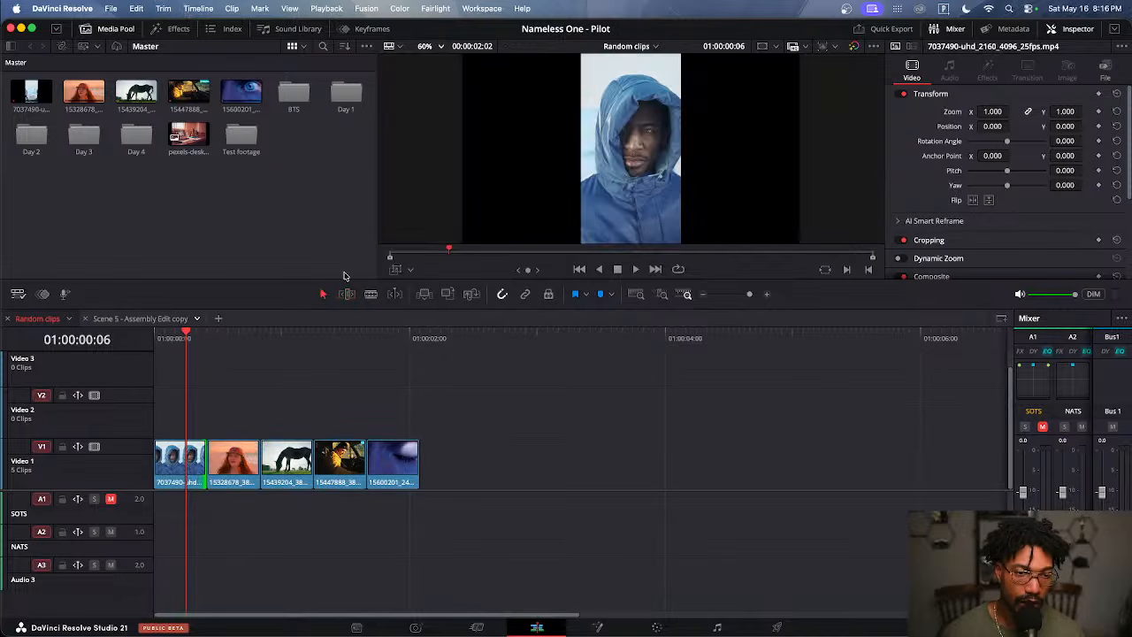
mouse_move(202, 453)
mouse_down()
mouse_move(311, 456)
mouse_move(179, 458)
mouse_move(206, 458)
mouse_up()
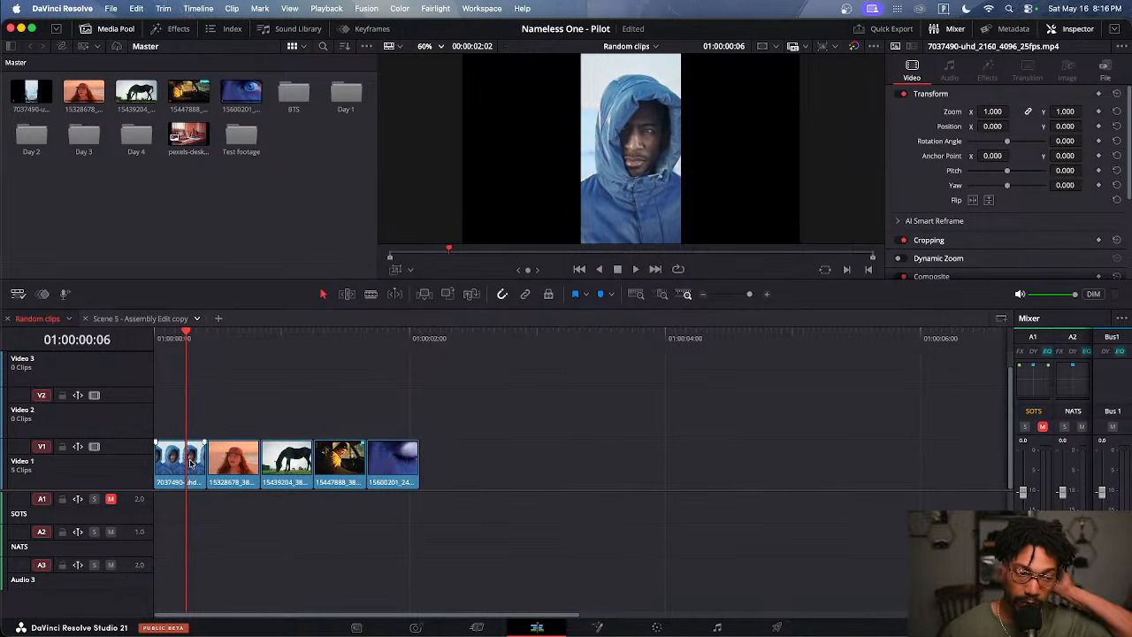
drag(478, 415, 401, 468)
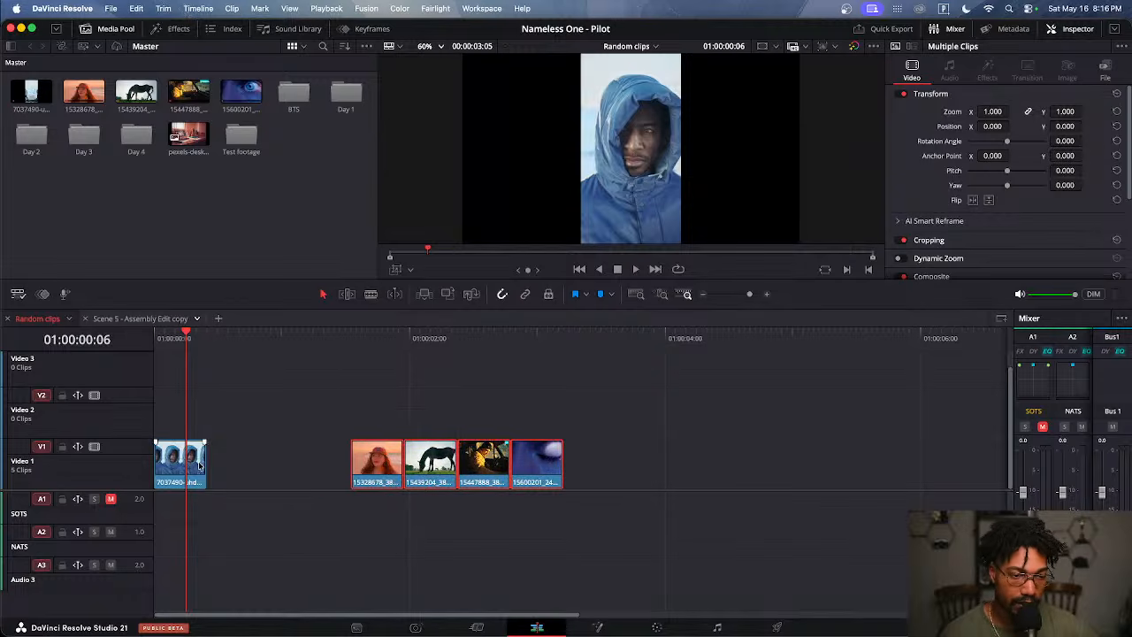
drag(206, 460, 354, 470)
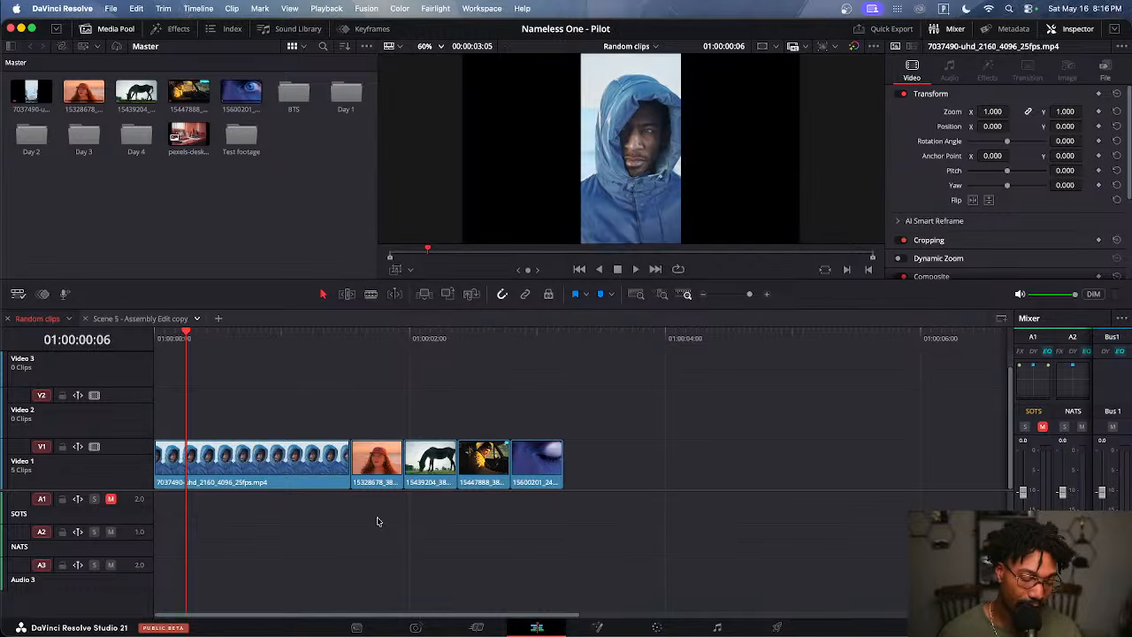
key(super+z)
key(super+z)
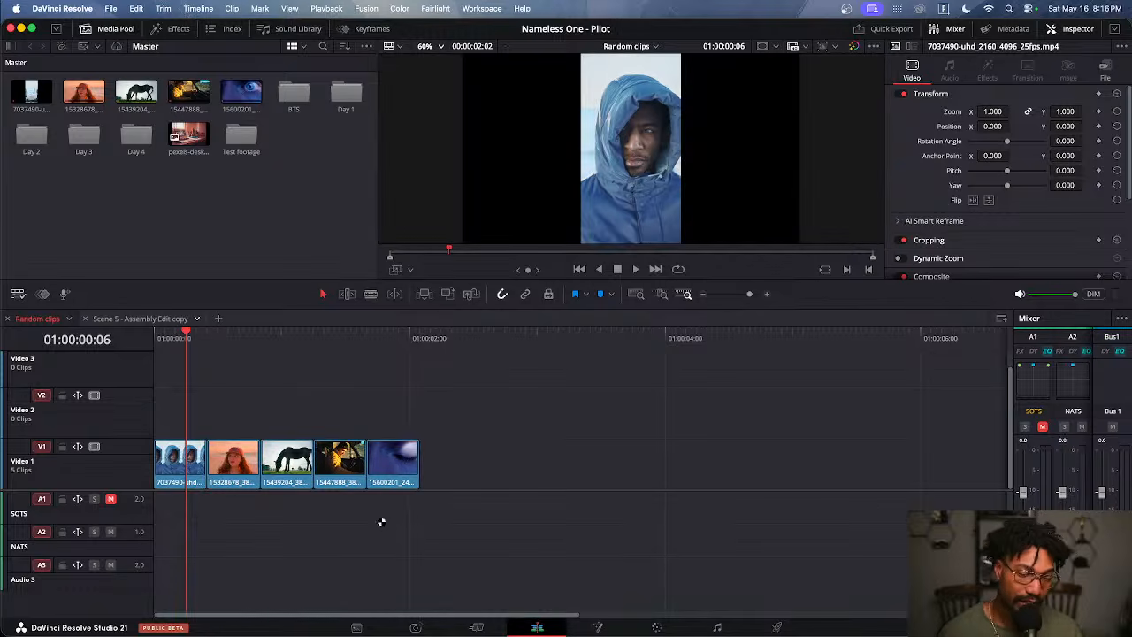
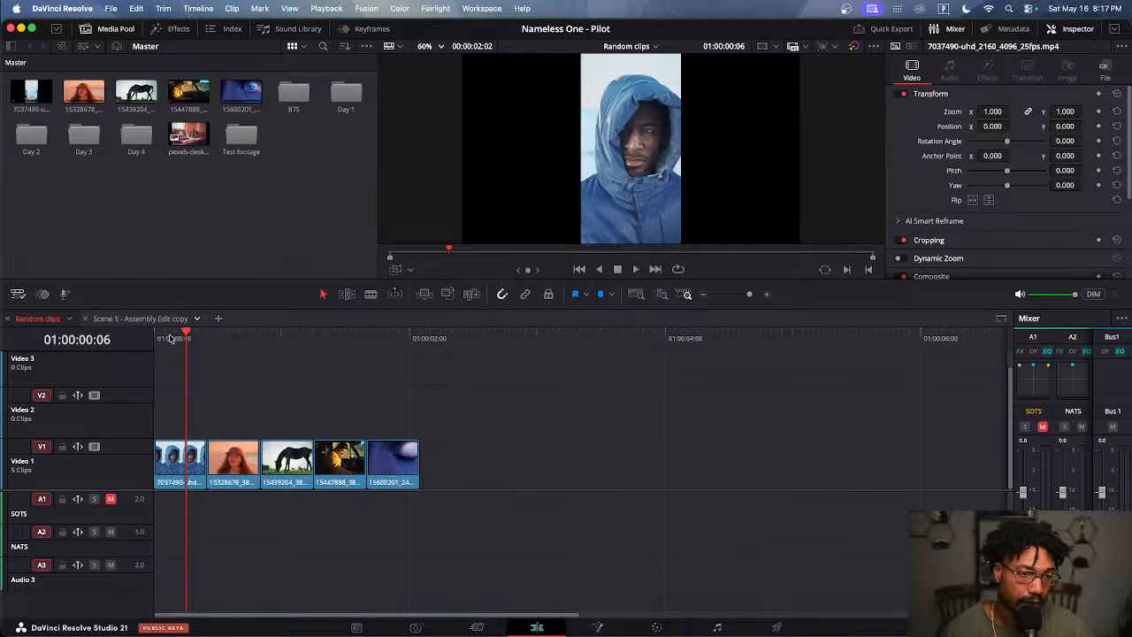
Reveal the AI Smart Reframe options, scrub through the sequence and select the second clip on Video 1
mouse_move(188, 337)
mouse_down()
mouse_move(368, 337)
mouse_move(196, 339)
mouse_up()
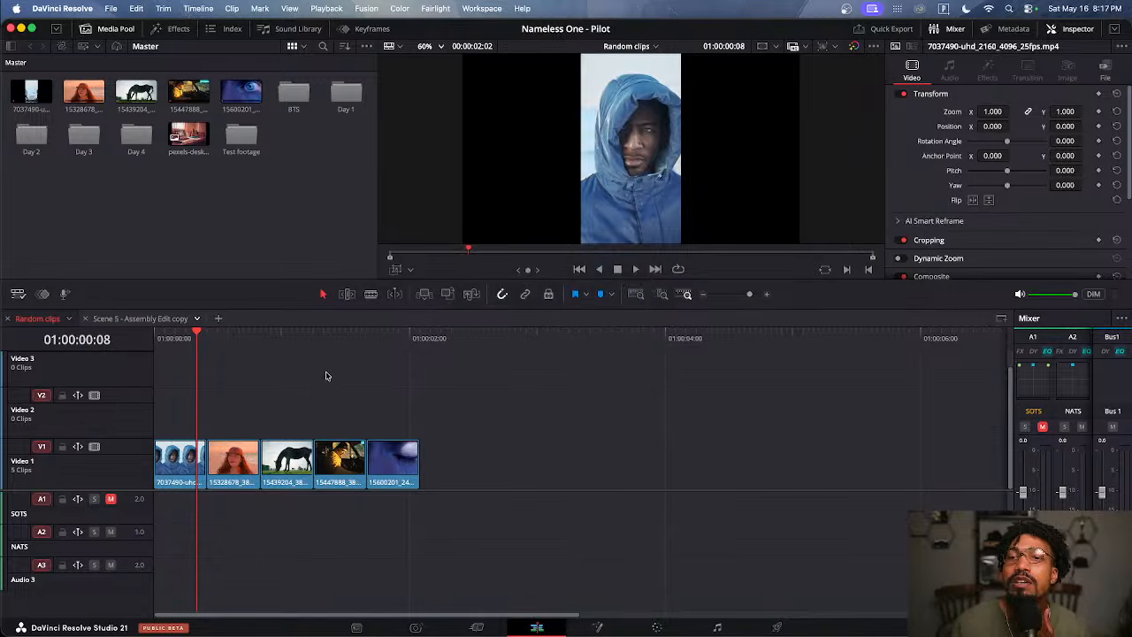
click(897, 221)
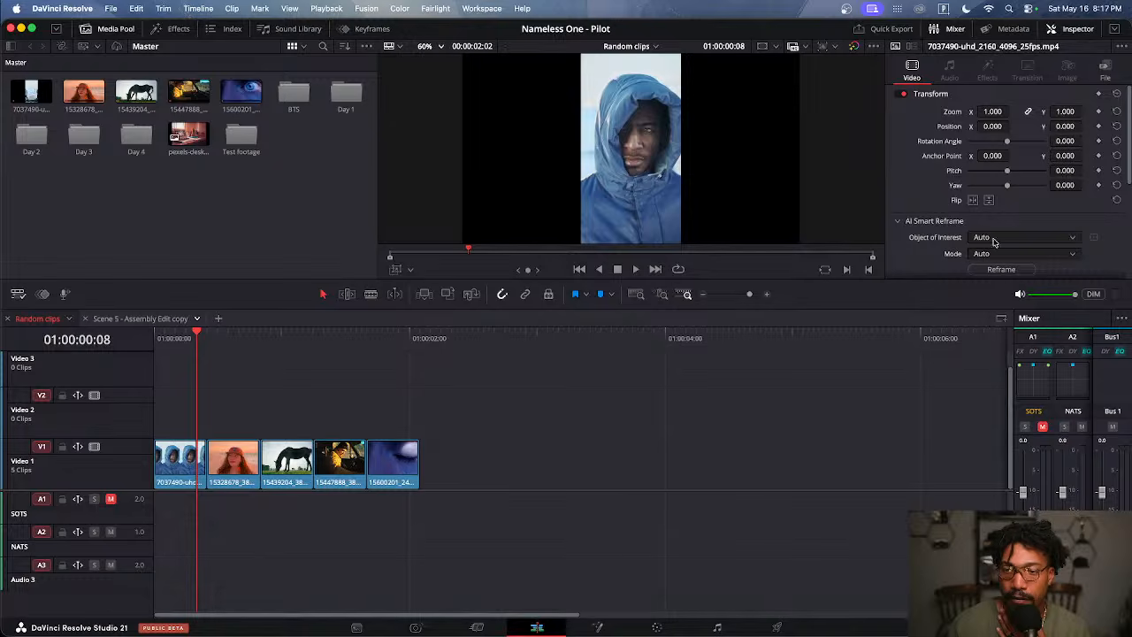
drag(245, 341, 336, 353)
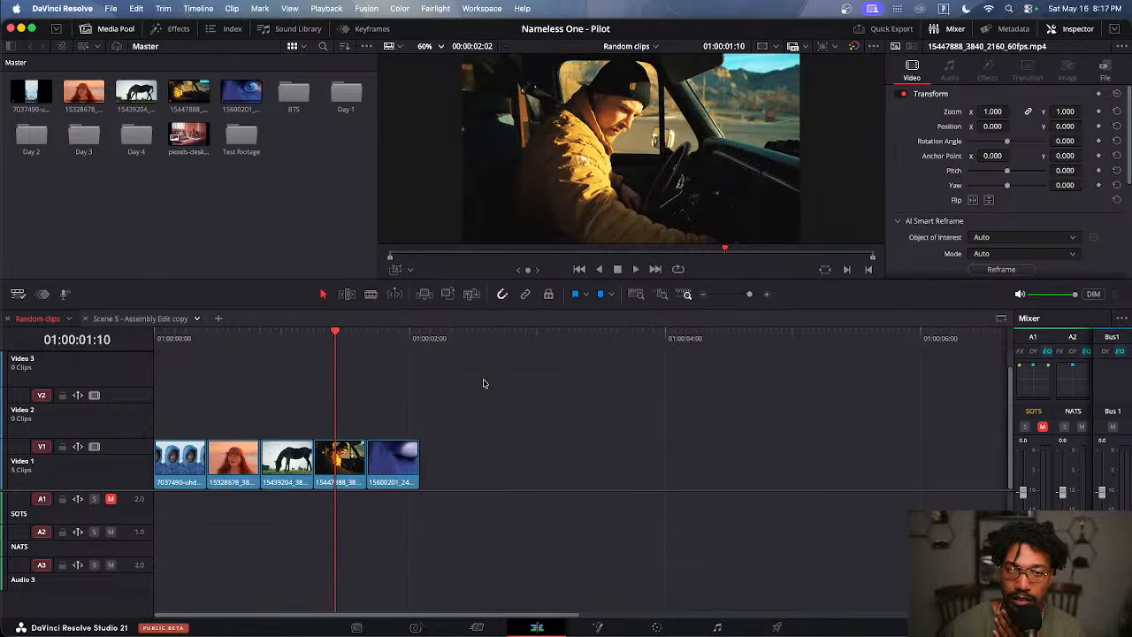
click(223, 336)
click(244, 455)
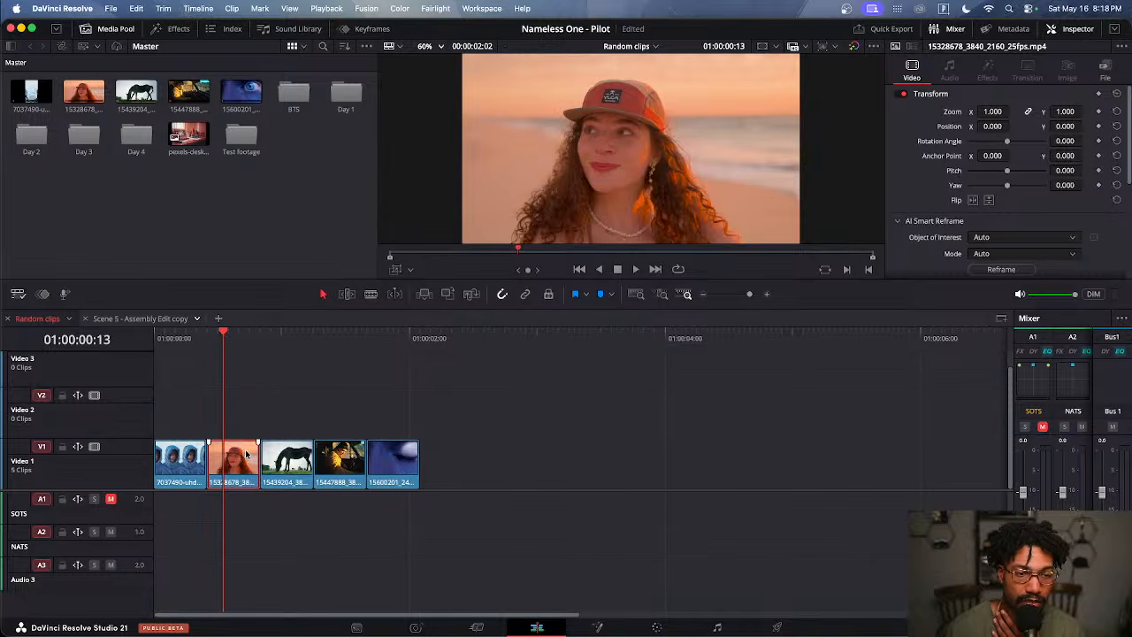
Set the project to a vertical 1080 x 1920 timeline resolution and switch the timeline viewer to a full-height layout
key(shift+9)
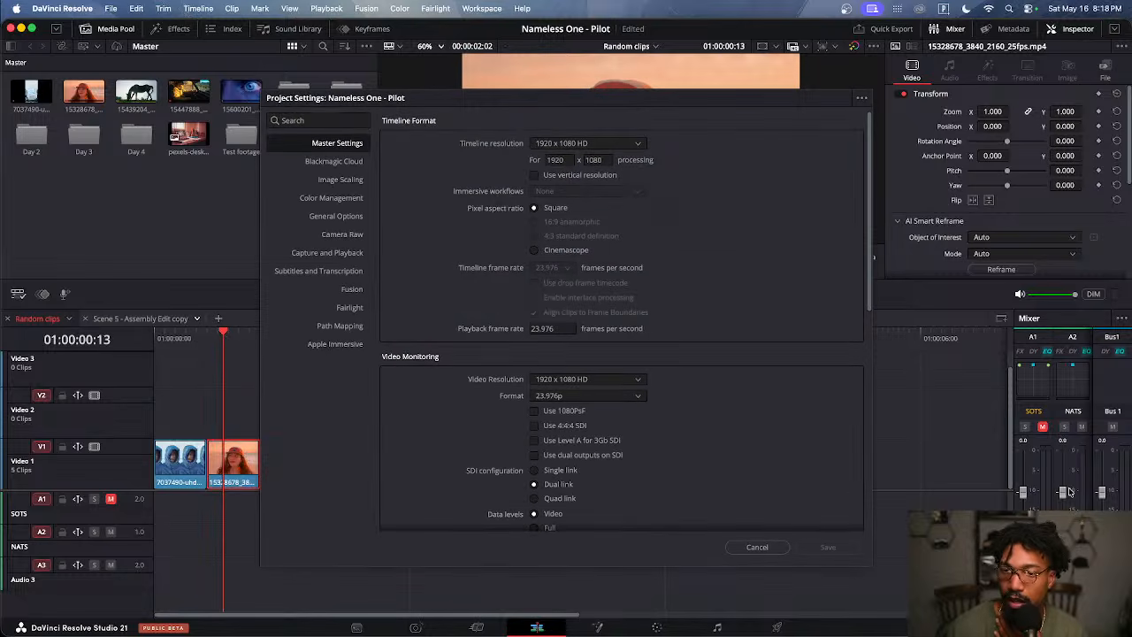
click(534, 175)
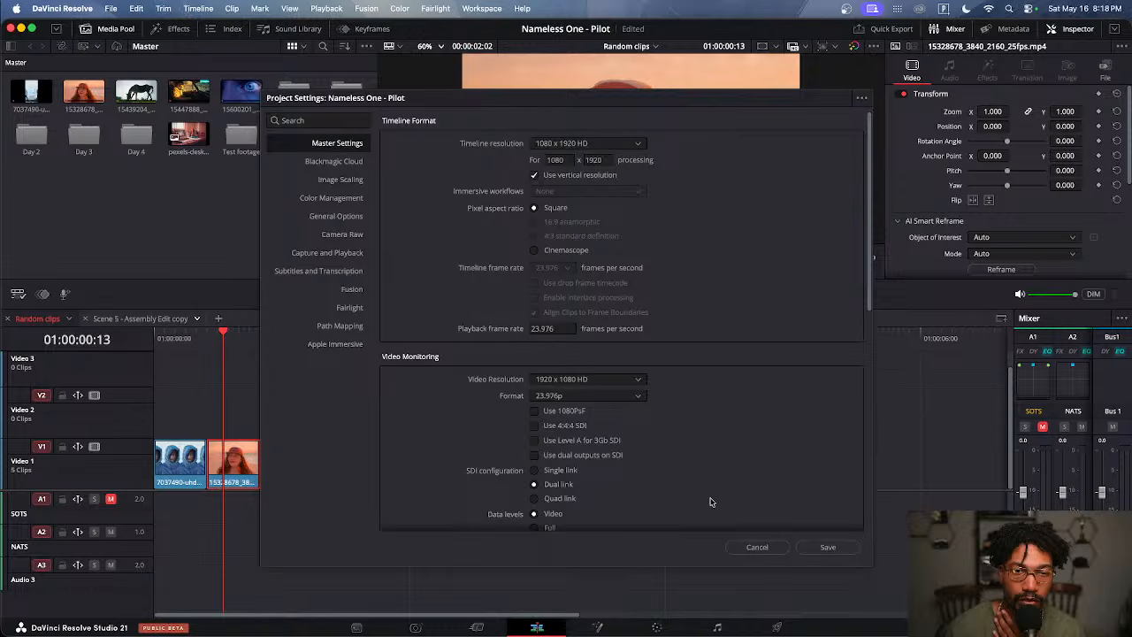
click(827, 548)
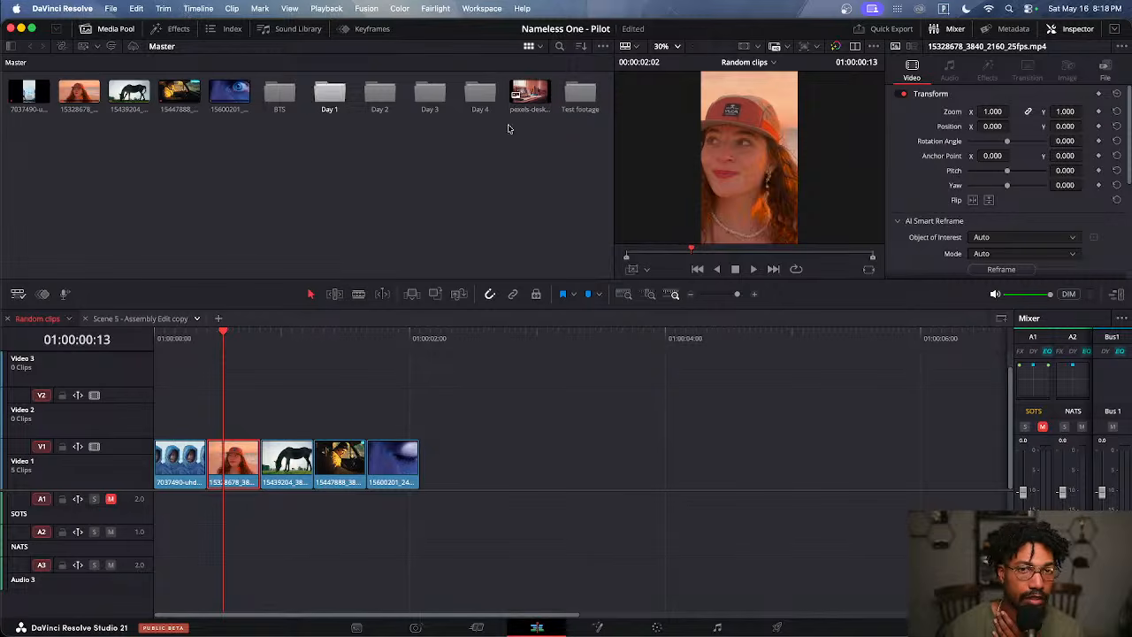
drag(613, 178, 470, 188)
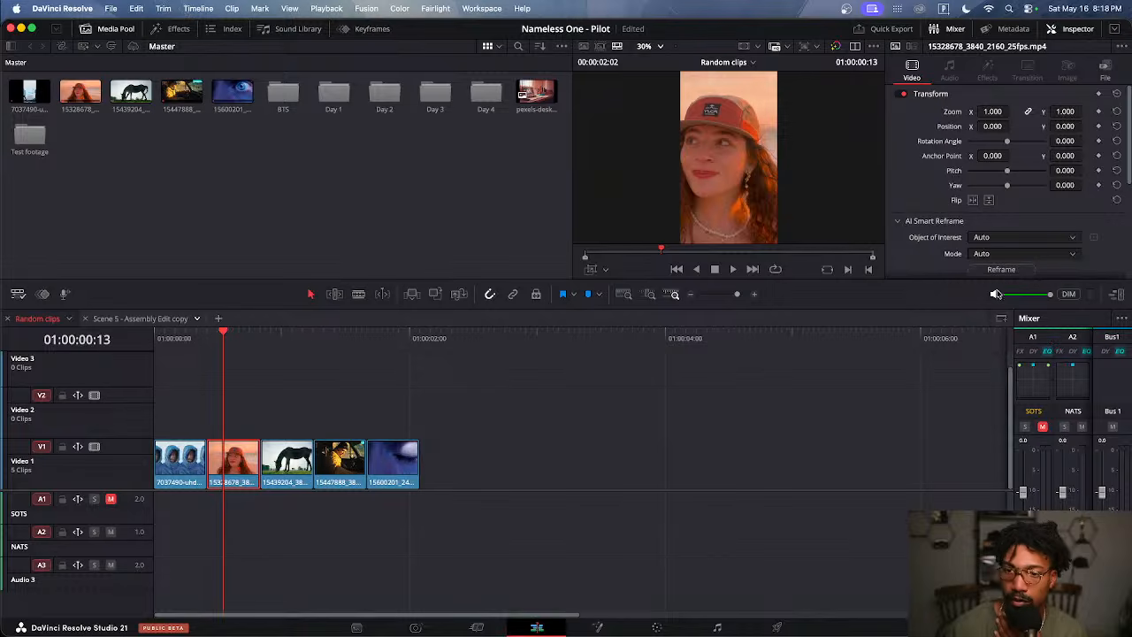
click(1116, 294)
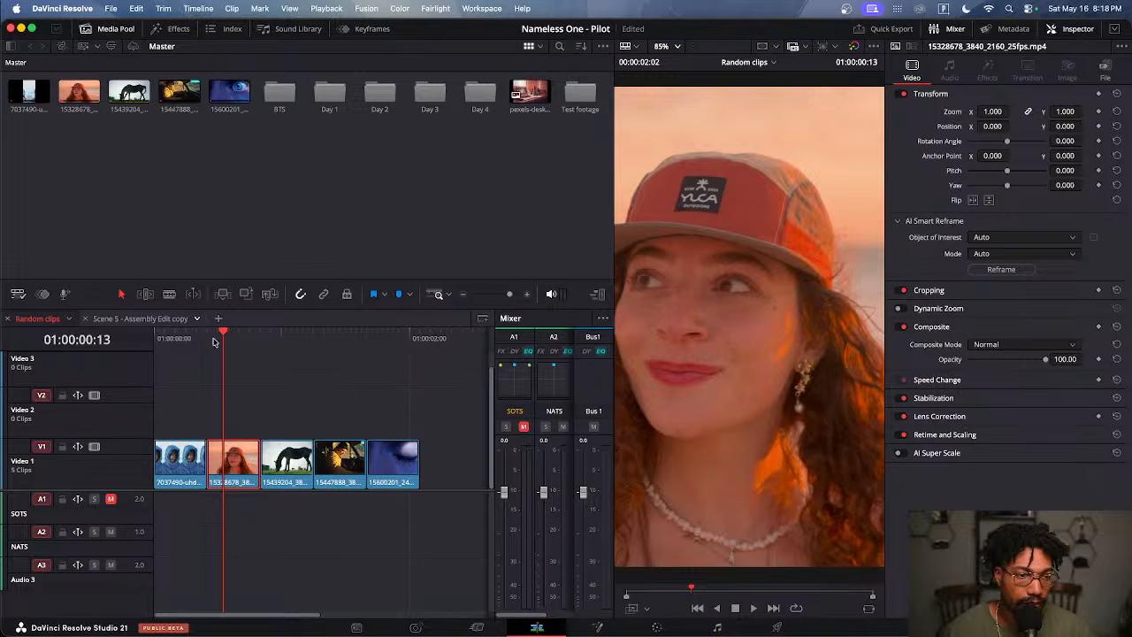
Run AI Smart Reframe on the second clip with Object of Interest and Mode on Auto, and play back the reframed clip
mouse_move(212, 341)
mouse_down()
mouse_move(203, 343)
mouse_move(245, 346)
mouse_move(211, 350)
mouse_up()
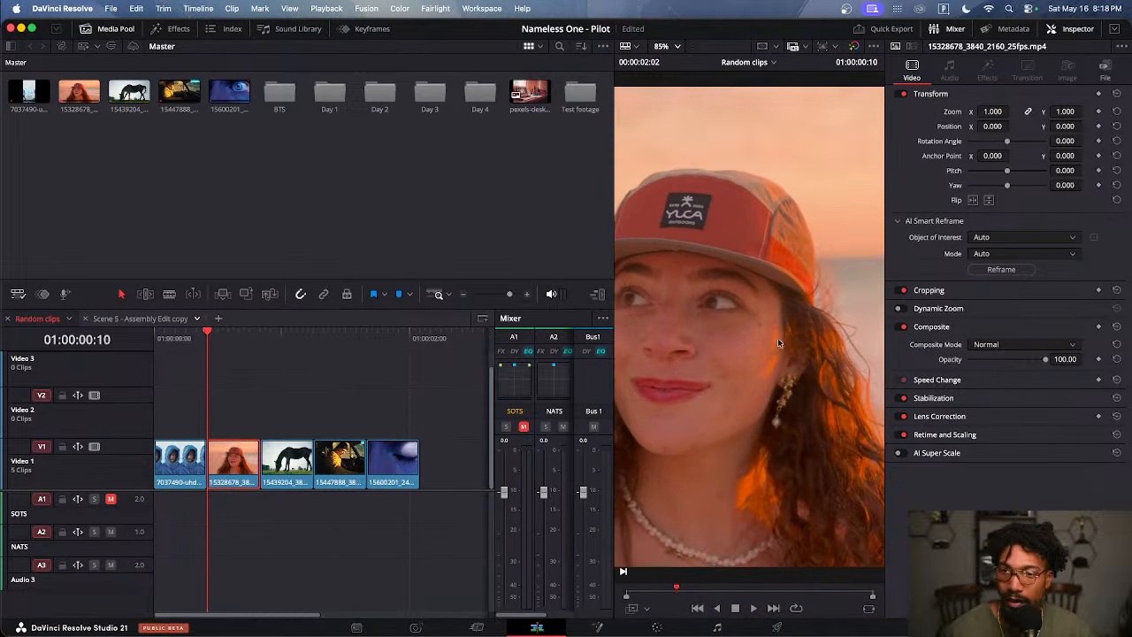
click(1002, 270)
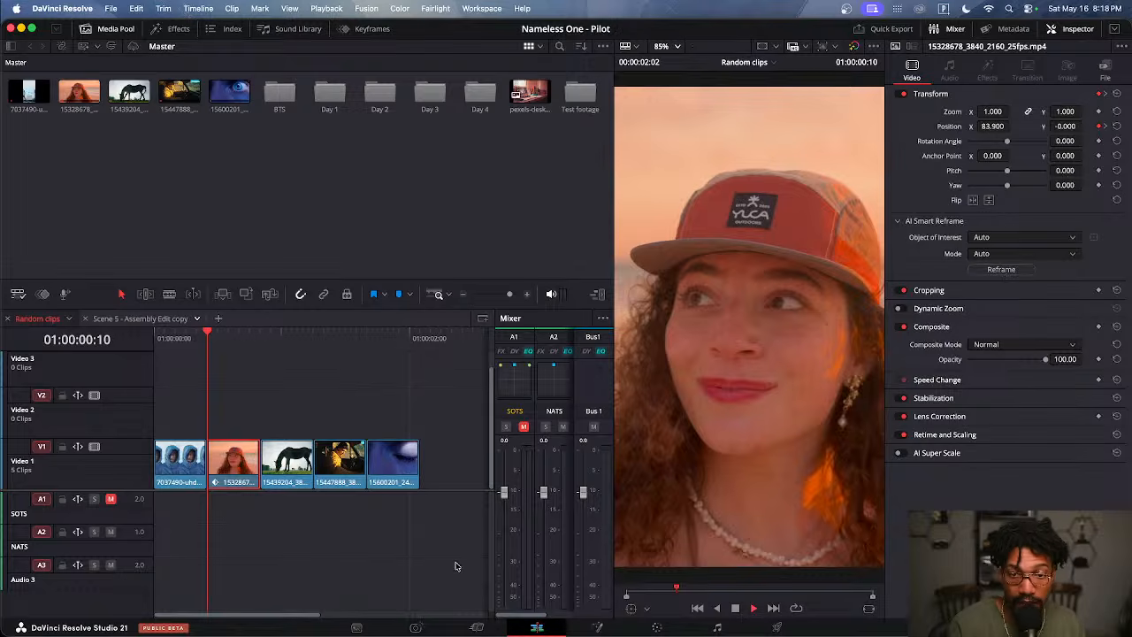
key(space)
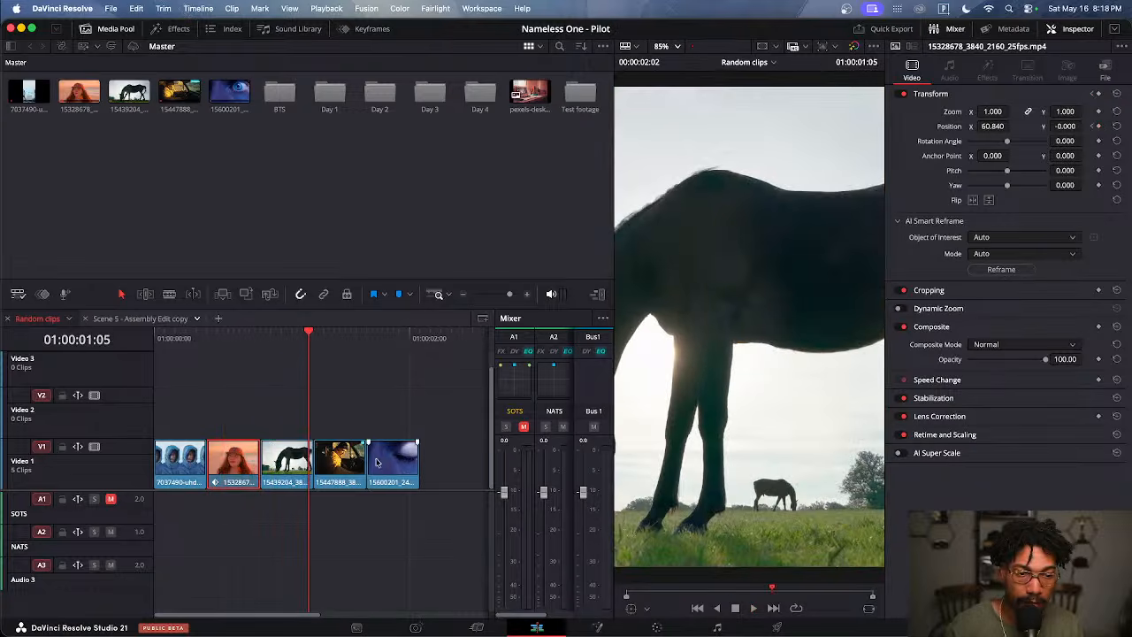
key(Up)
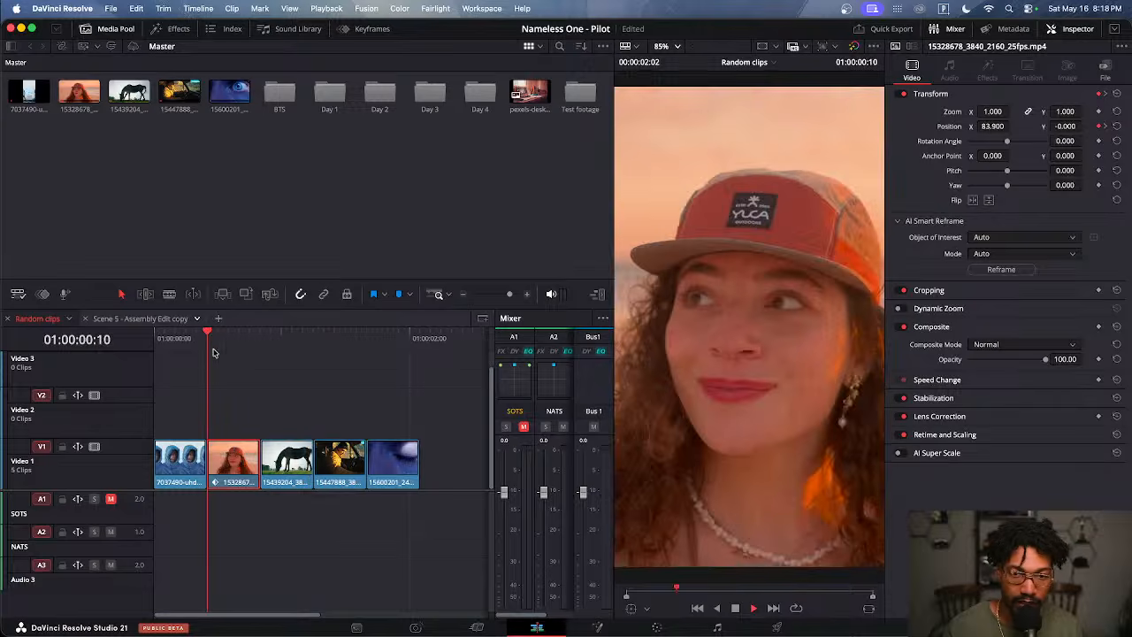
key(space)
key(Up)
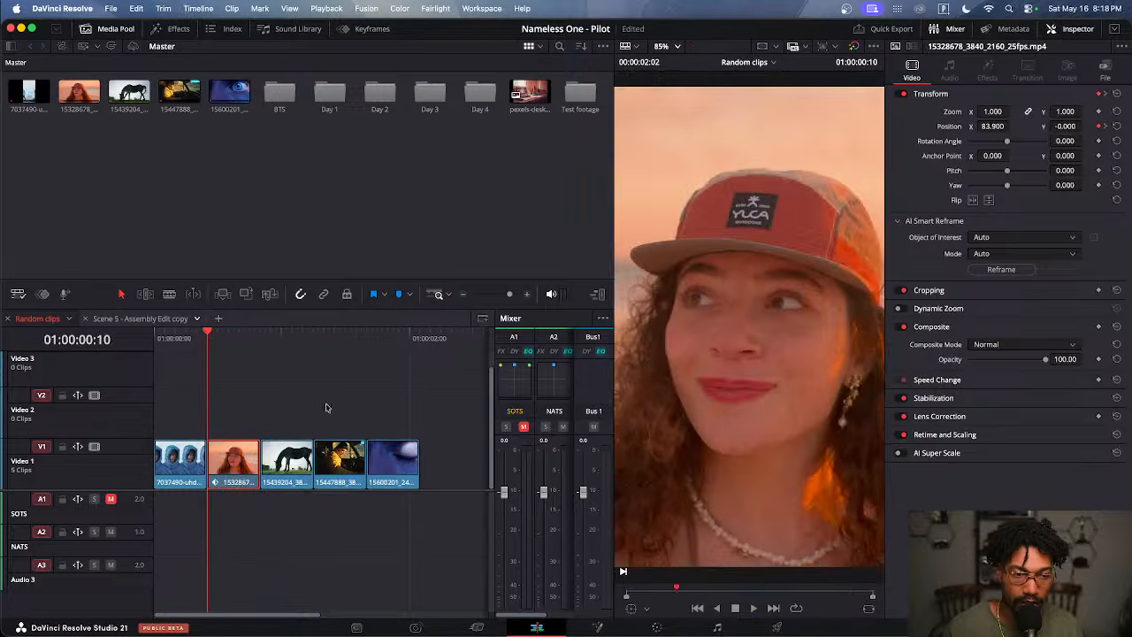
Move the last three clips on Video 1 22 frames later and extend the end of the second clip to fill the gap
drag(412, 413, 292, 495)
drag(360, 475, 477, 473)
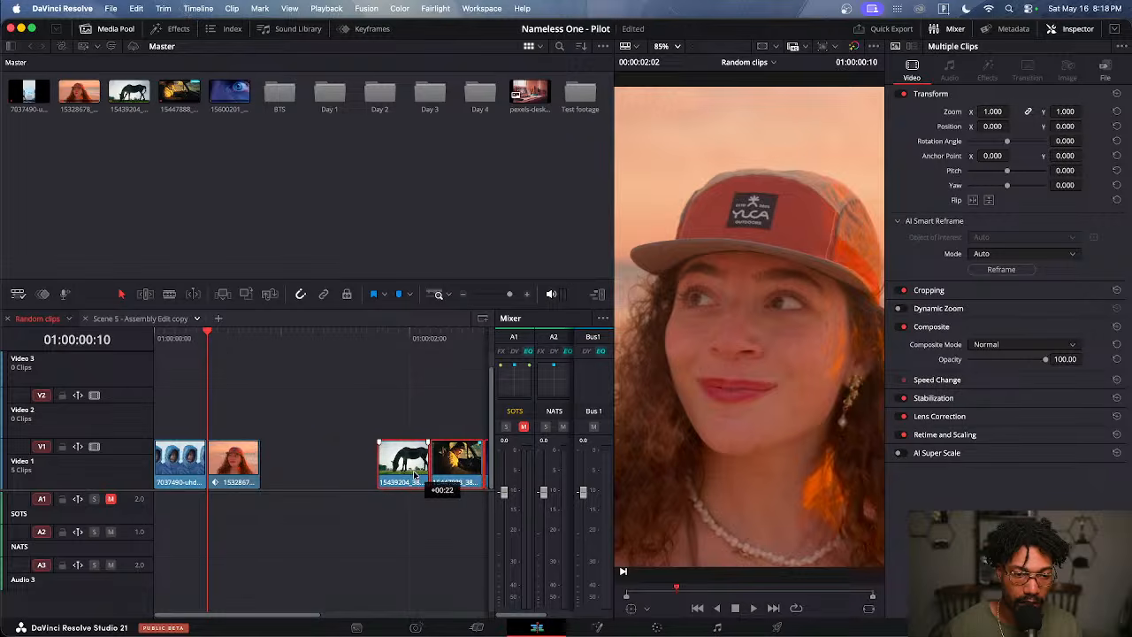
drag(259, 465, 378, 462)
scroll(369, 466, down, 1)
scroll(360, 468, up, 1)
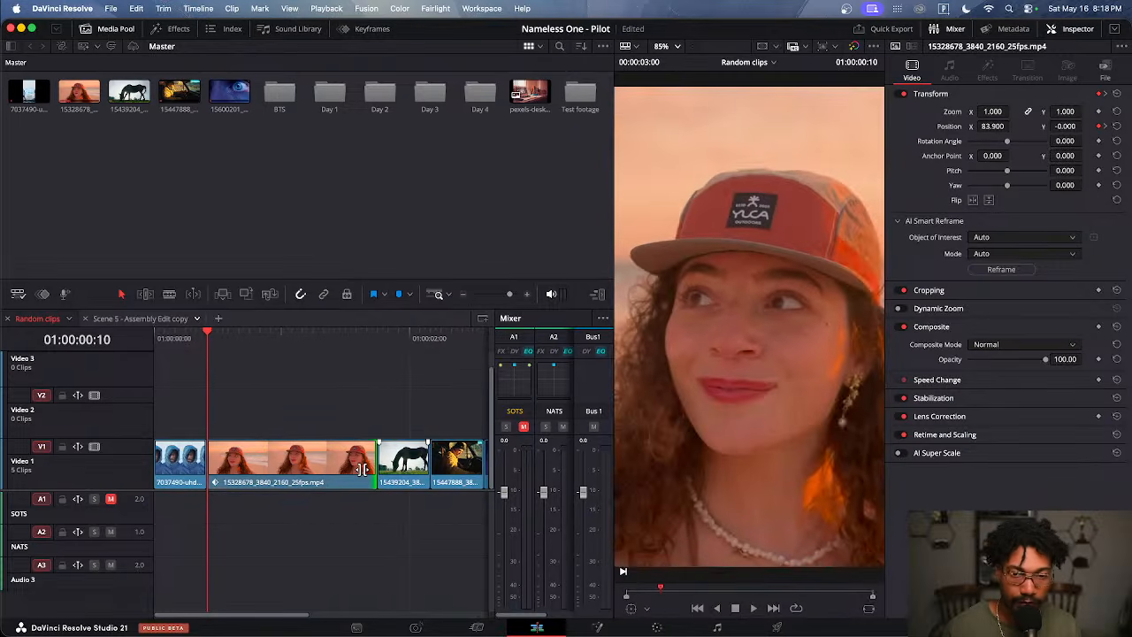
Play the lengthened second clip from its start to check the framing, and select it
key(space)
key(space)
click(358, 467)
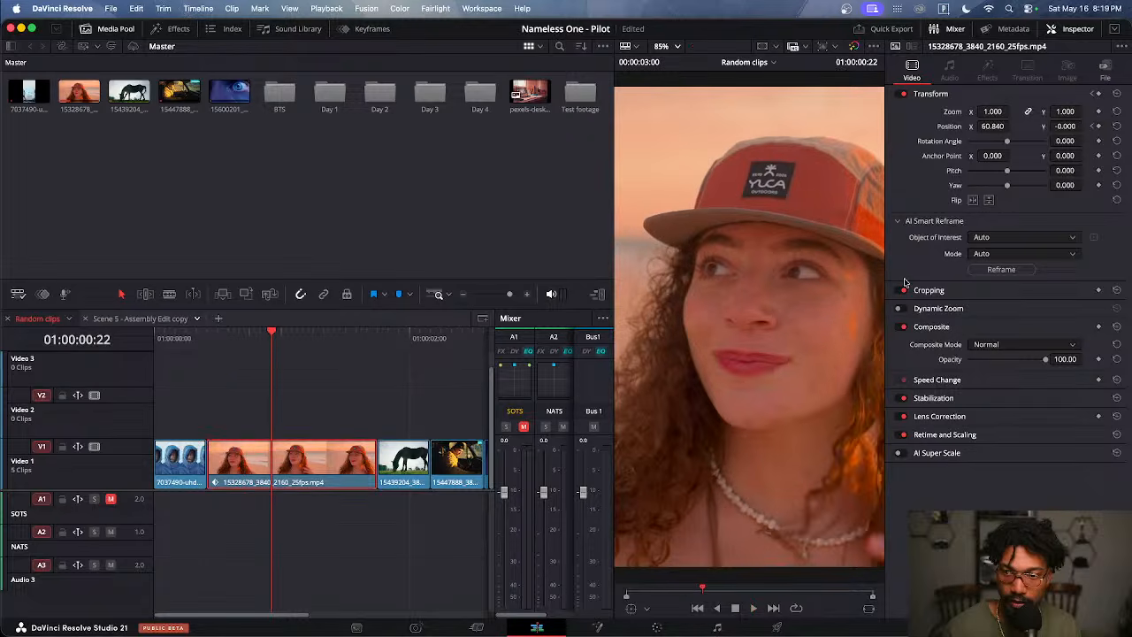
Rerun AI Smart Reframe on the lengthened second clip with Object of Interest and Mode left on Auto
click(988, 256)
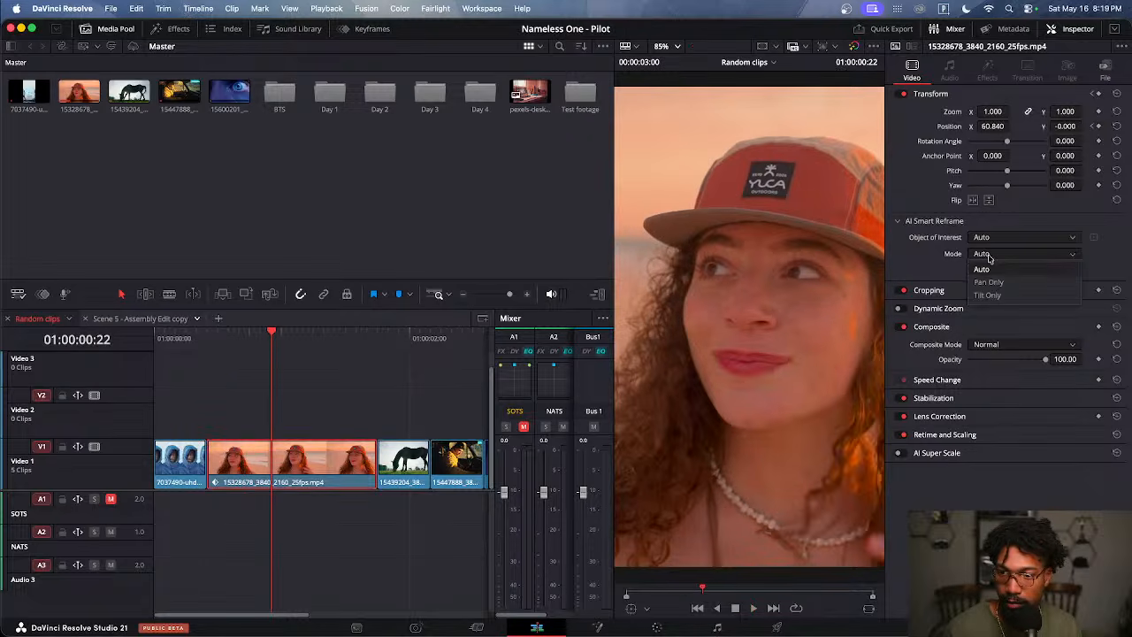
click(988, 256)
click(990, 237)
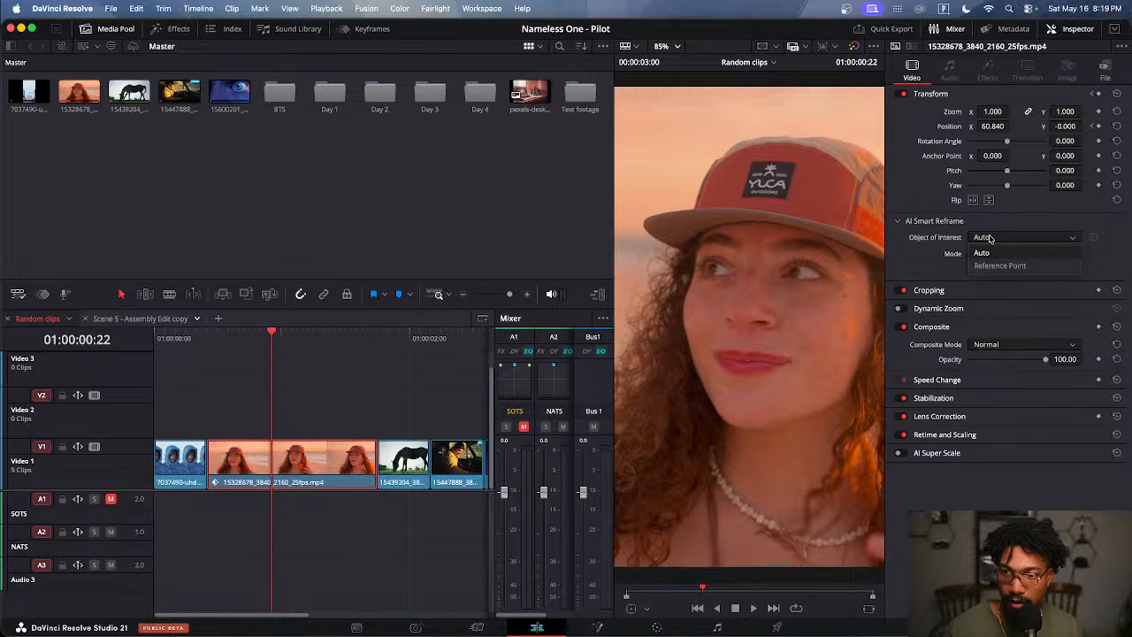
click(990, 237)
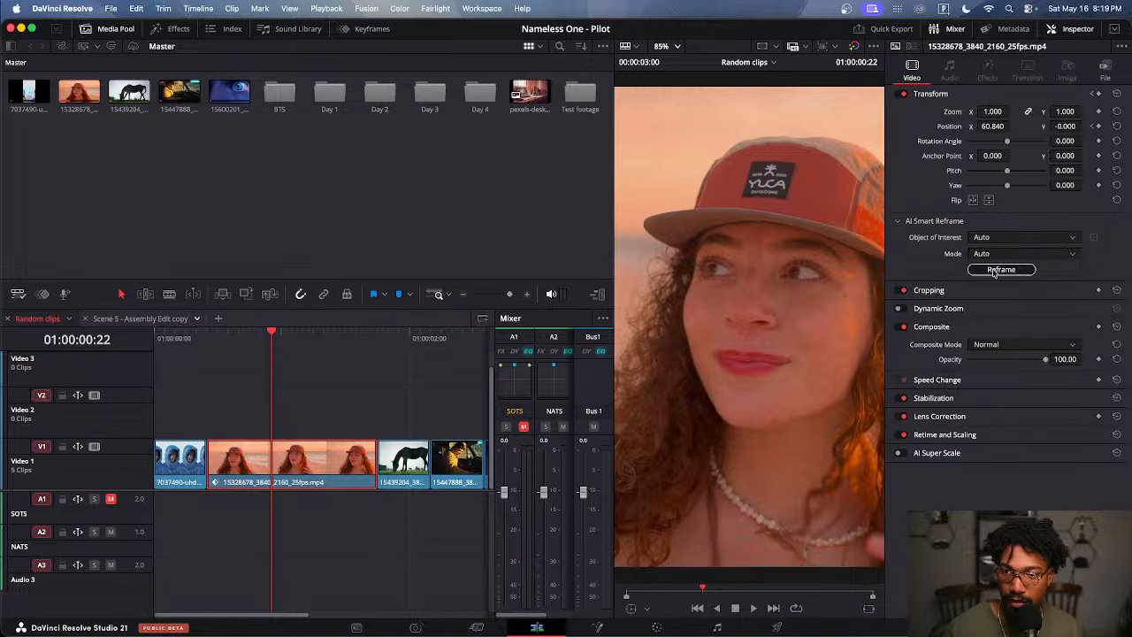
click(1000, 269)
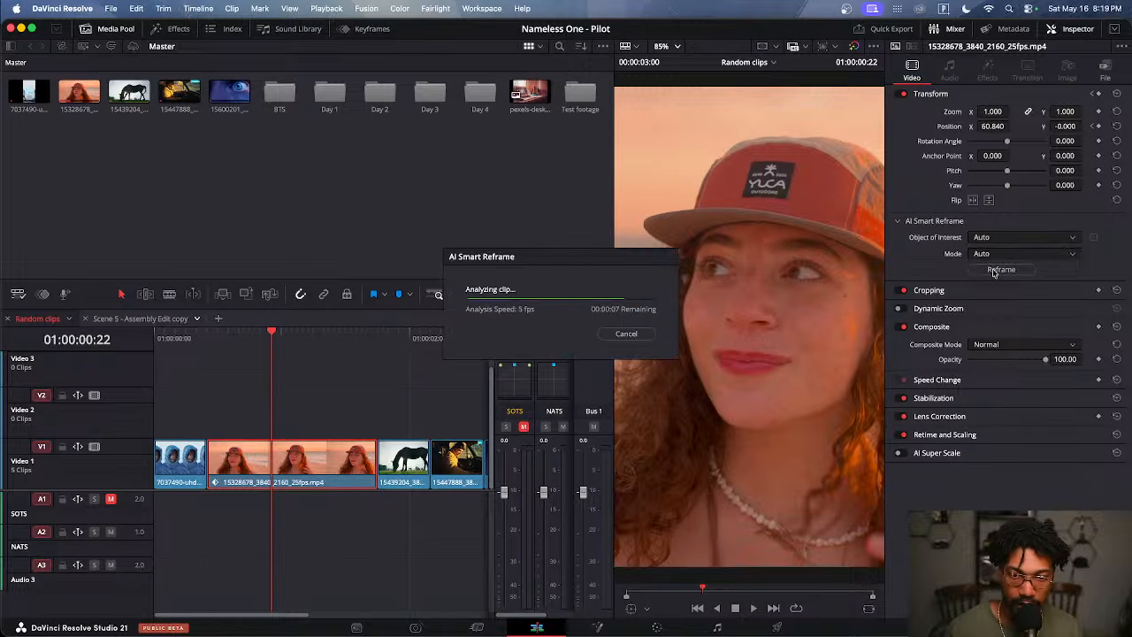
Play the reframed second clip twice from near its start to check the subject's framing, and save the project
click(215, 343)
key(space)
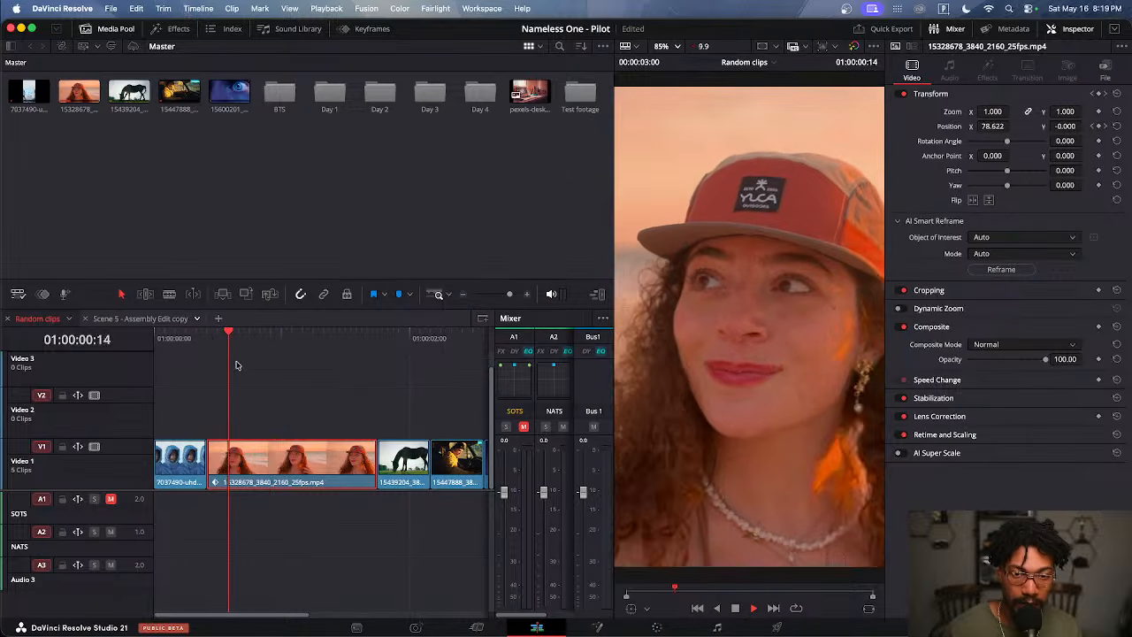
key(space)
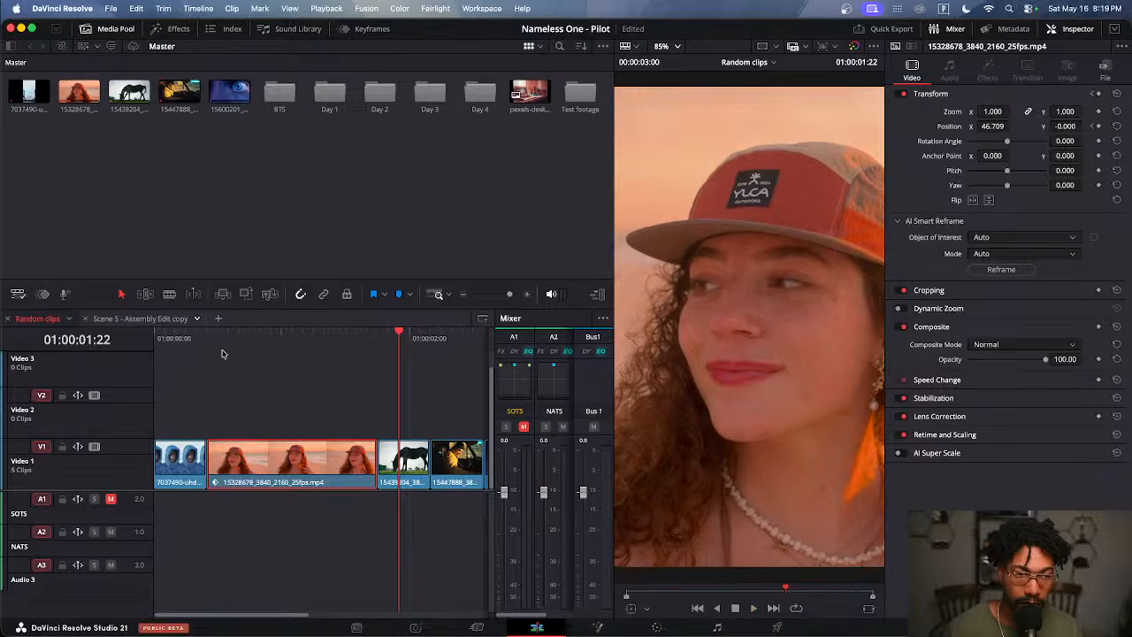
click(220, 343)
key(super+s)
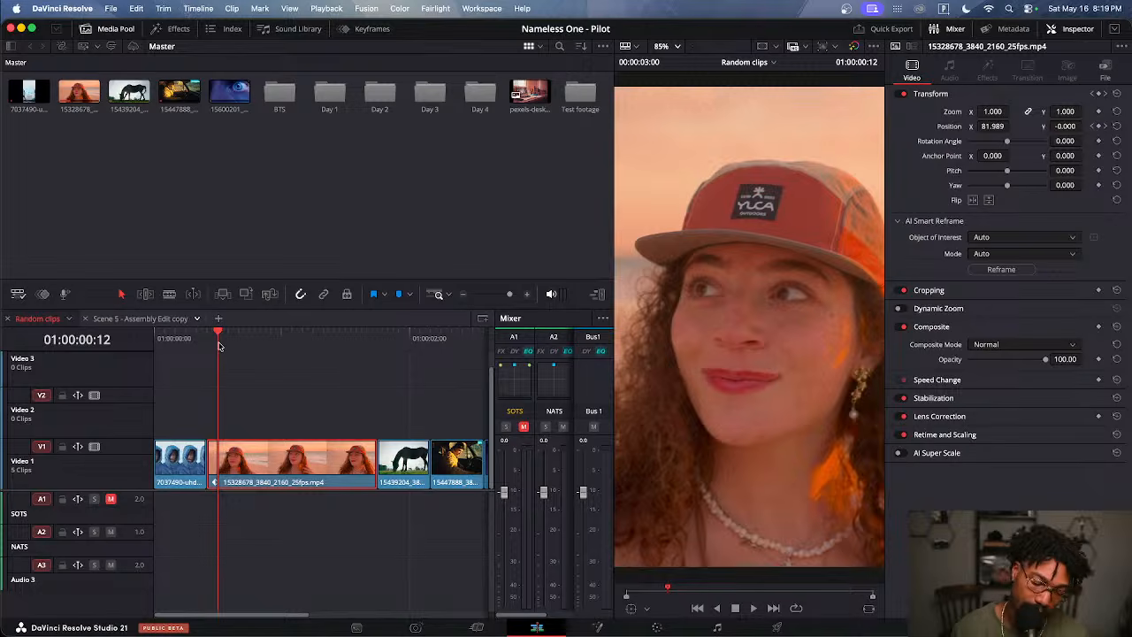
key(space)
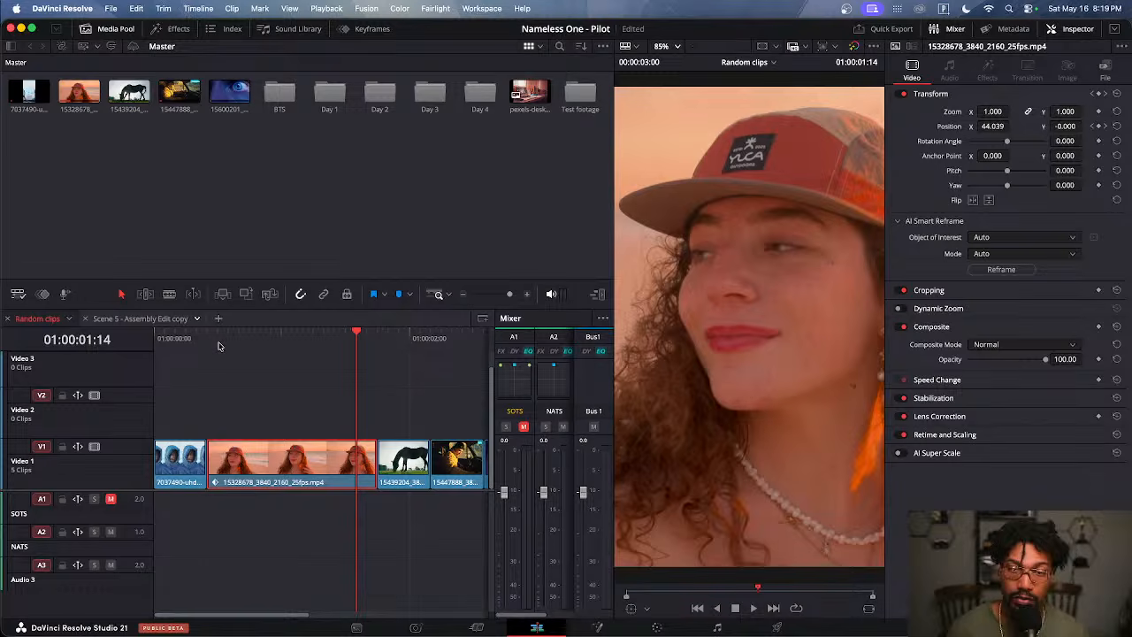
key(super+s)
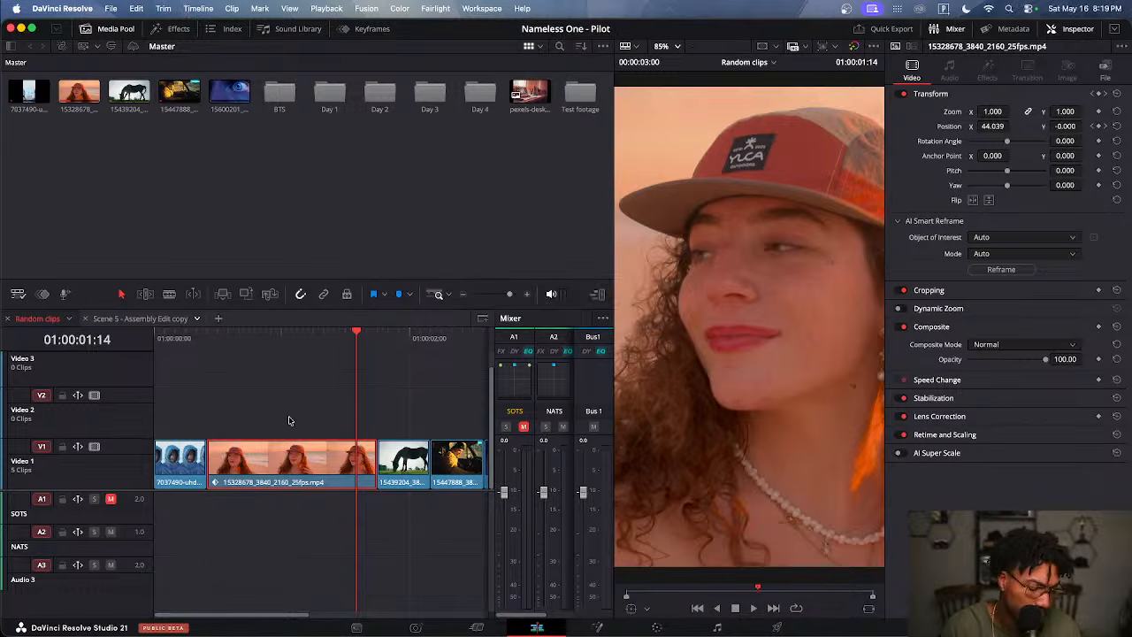
Undo the last reframe, the second clip's extension and the shift of the last three clips, and save the project
key(super+z)
key(super+z)
key(super+z)
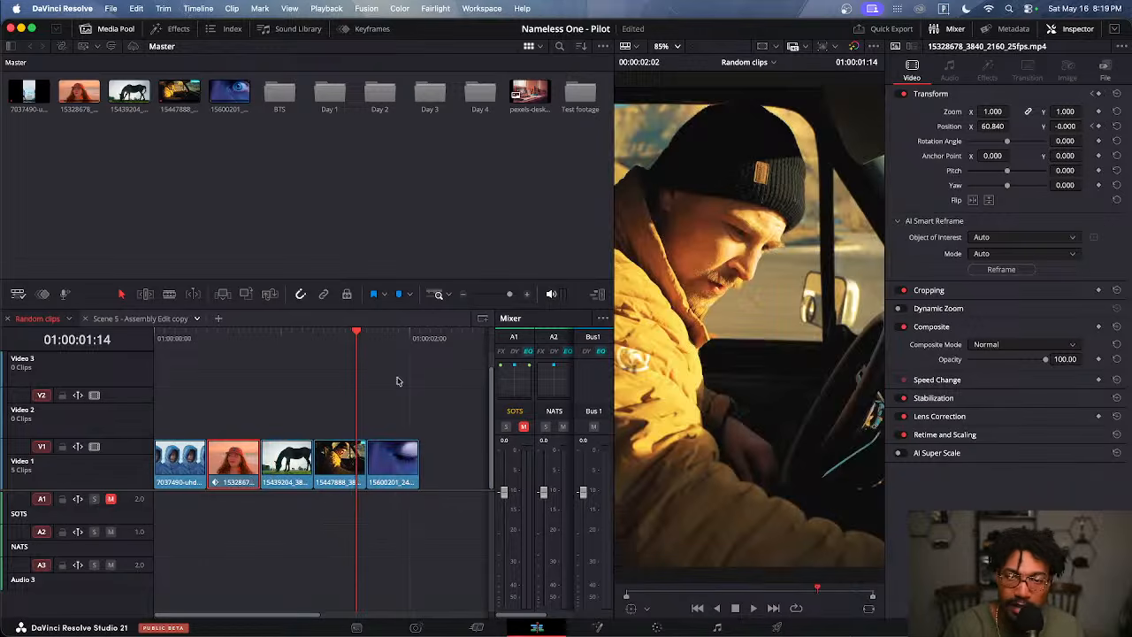
key(super+s)
Return the project's timeline resolution to horizontal 1920 x 1080 HD and check the first clip's framing
key(shift+9)
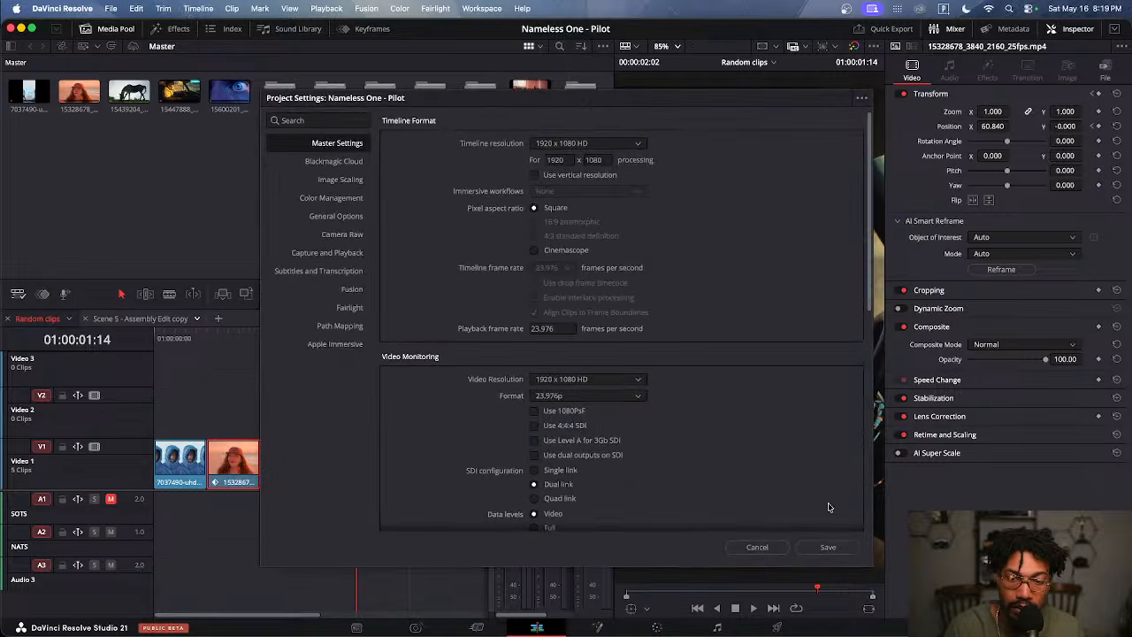
click(828, 546)
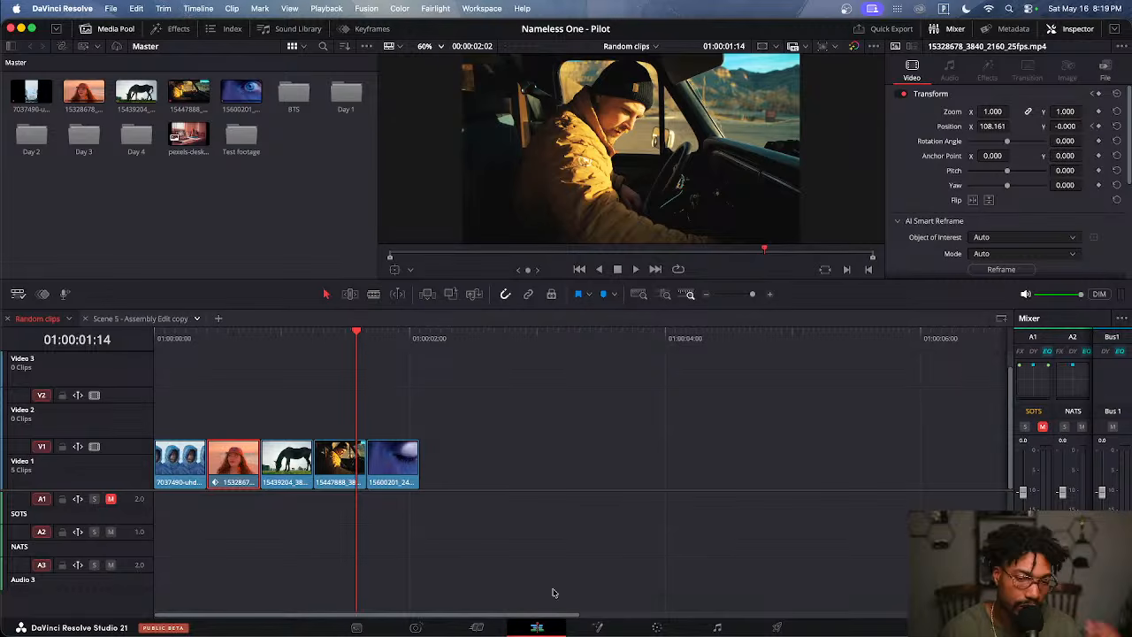
drag(185, 342, 169, 341)
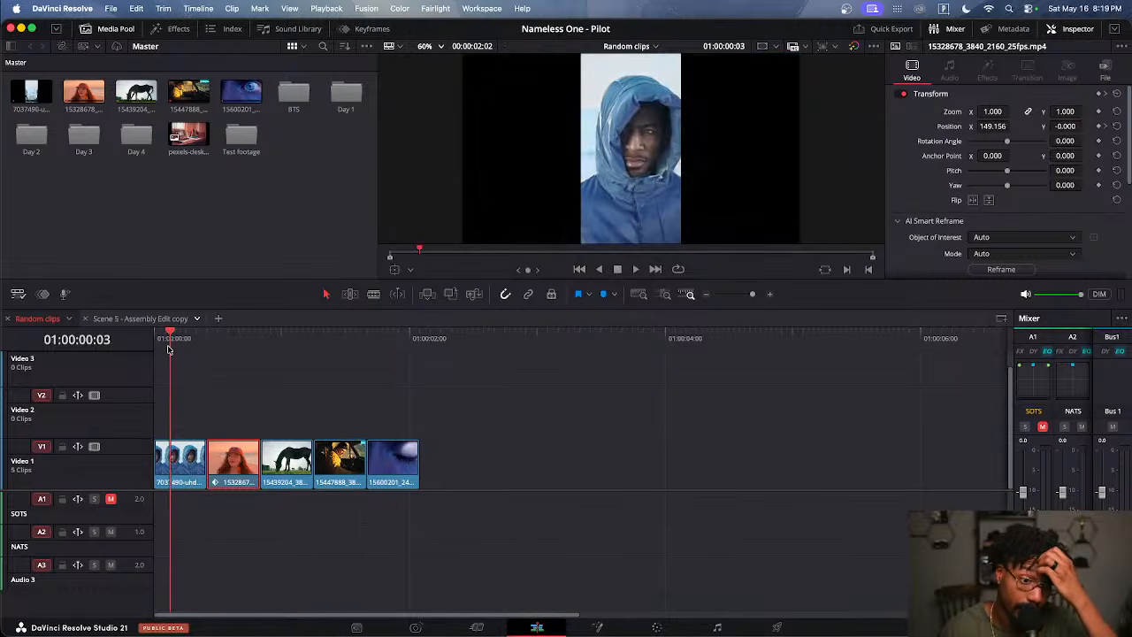
Reset all Transform settings of the second clip, removing its reframe keyframes, and clear the selection
click(228, 341)
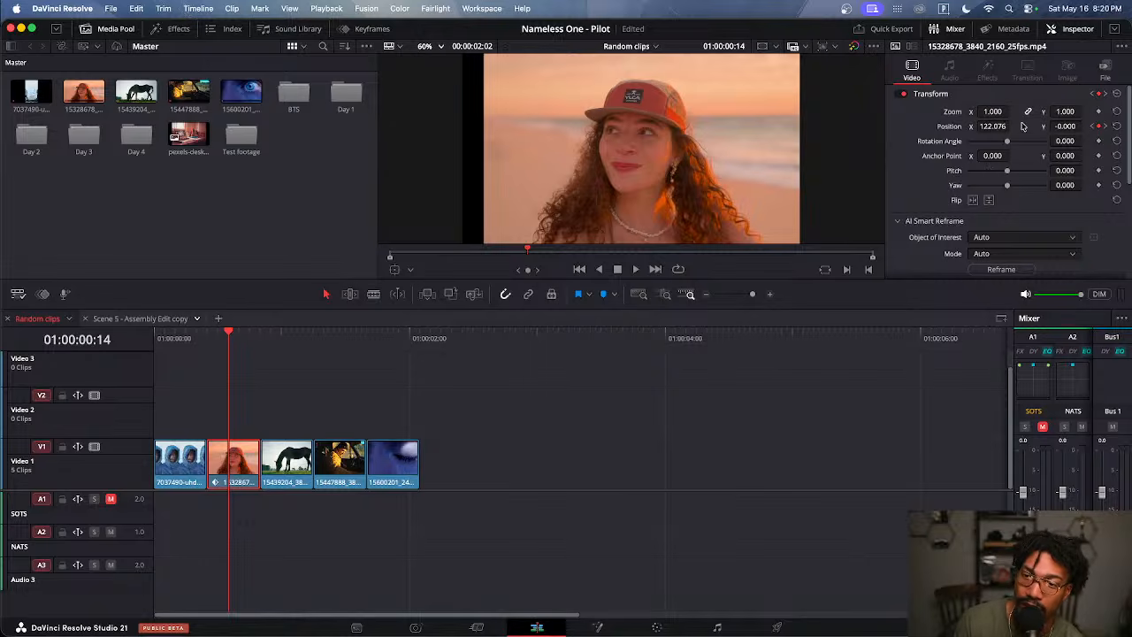
click(1115, 93)
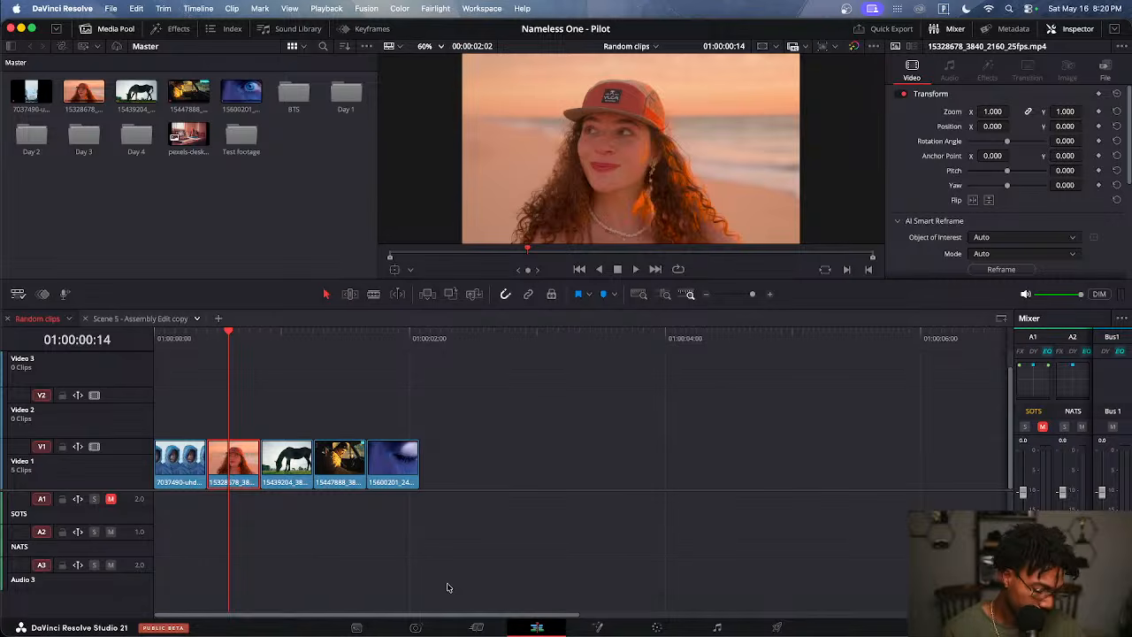
click(280, 391)
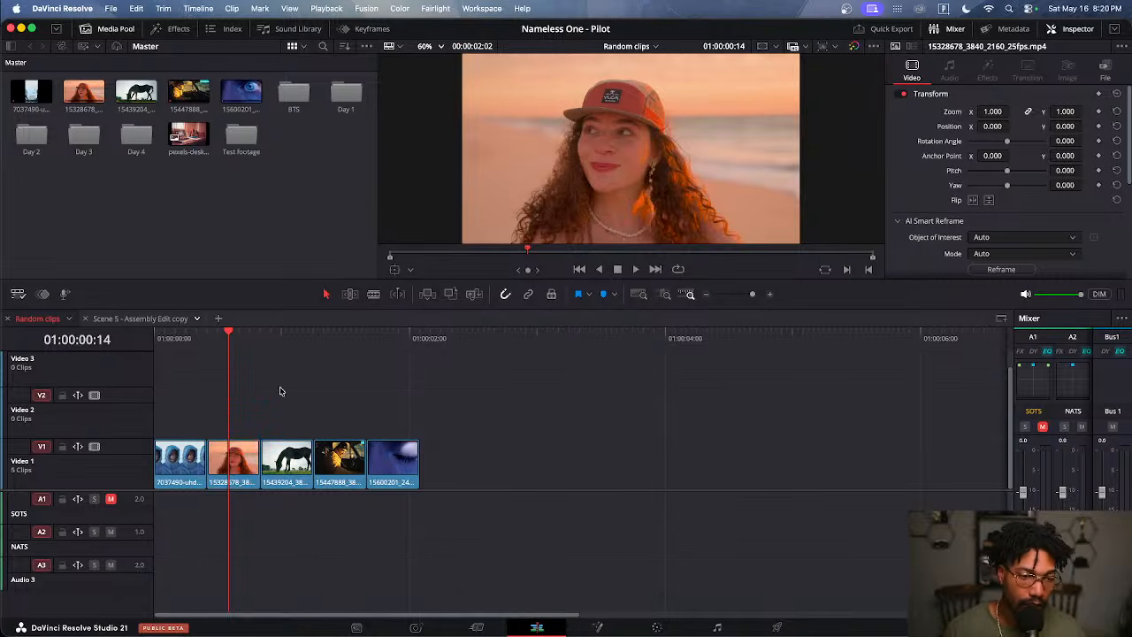
Play the sequence from the start of the second clip and again from the timeline's beginning
key(Left)
key(Left)
key(Left)
key(Left)
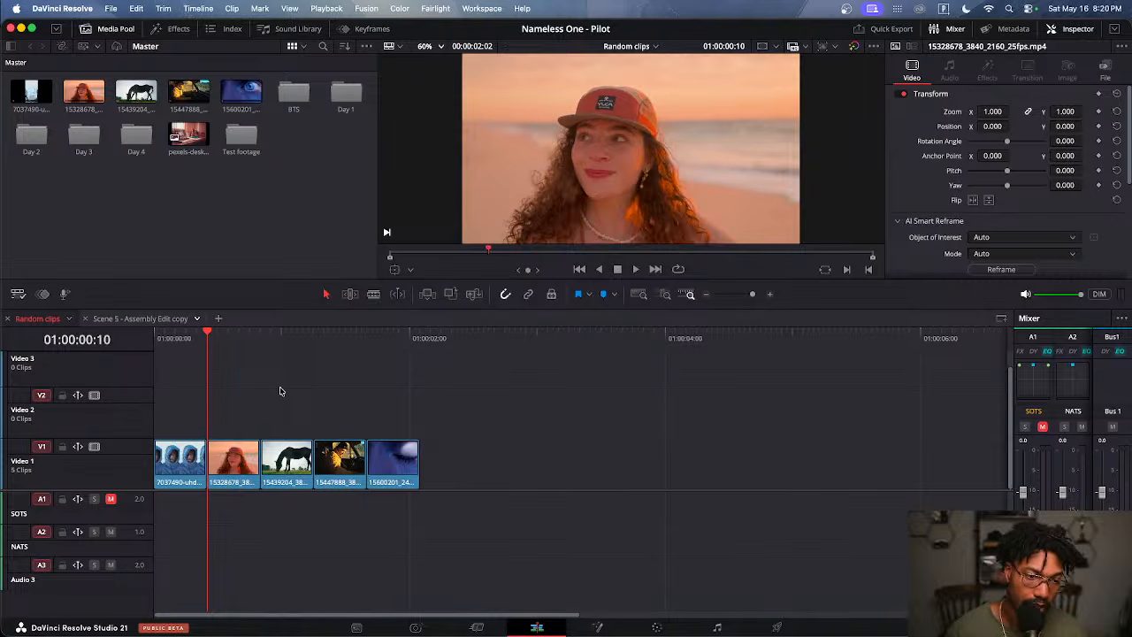
key(space)
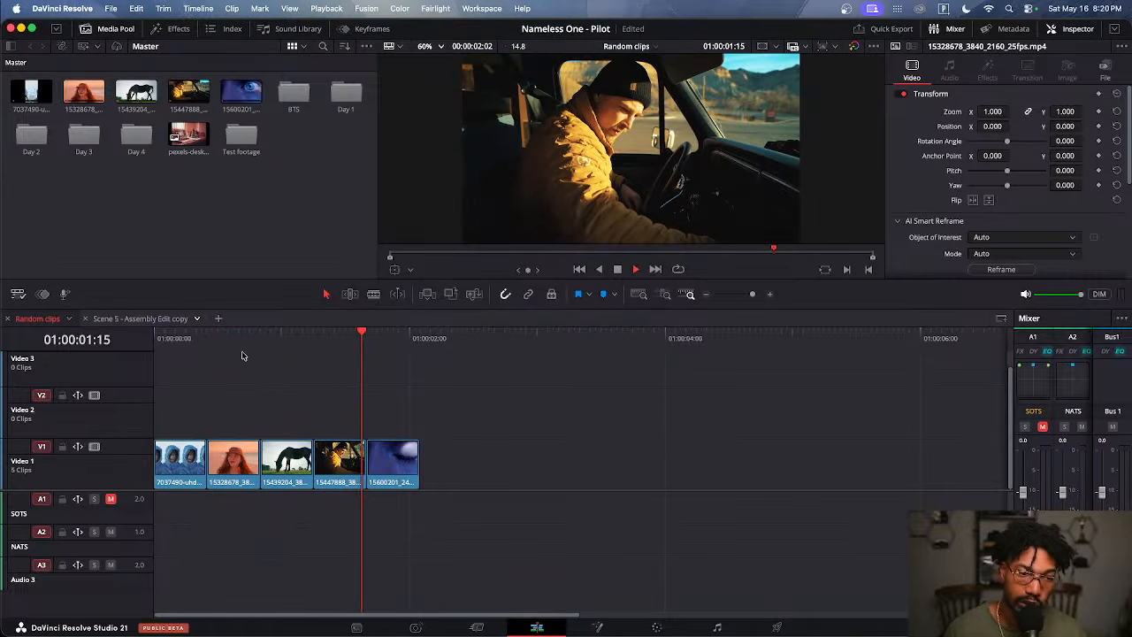
key(space)
key(Home)
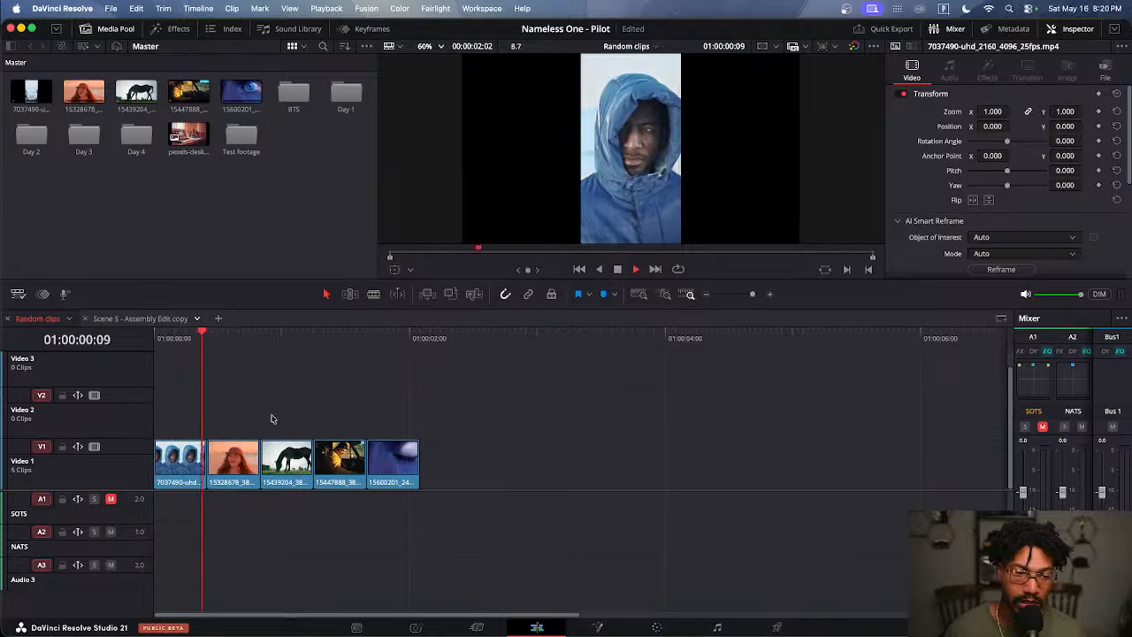
key(space)
Try to move the last four clips on Video 1 later by 01:03 and extend the first clip into the gap
drag(451, 408, 235, 468)
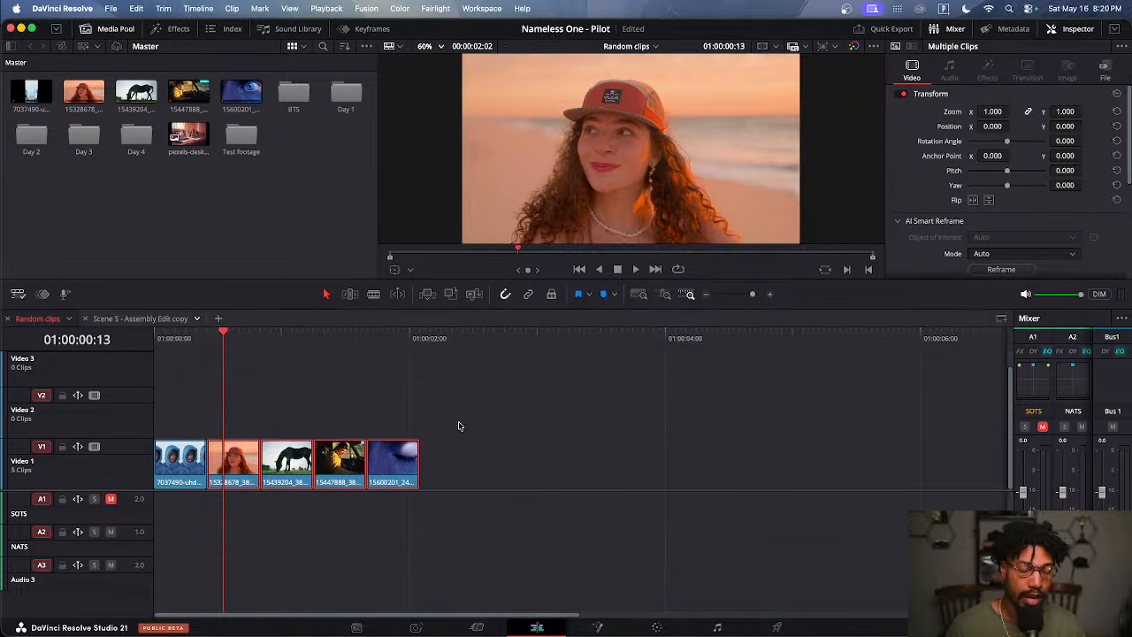
drag(421, 470, 564, 470)
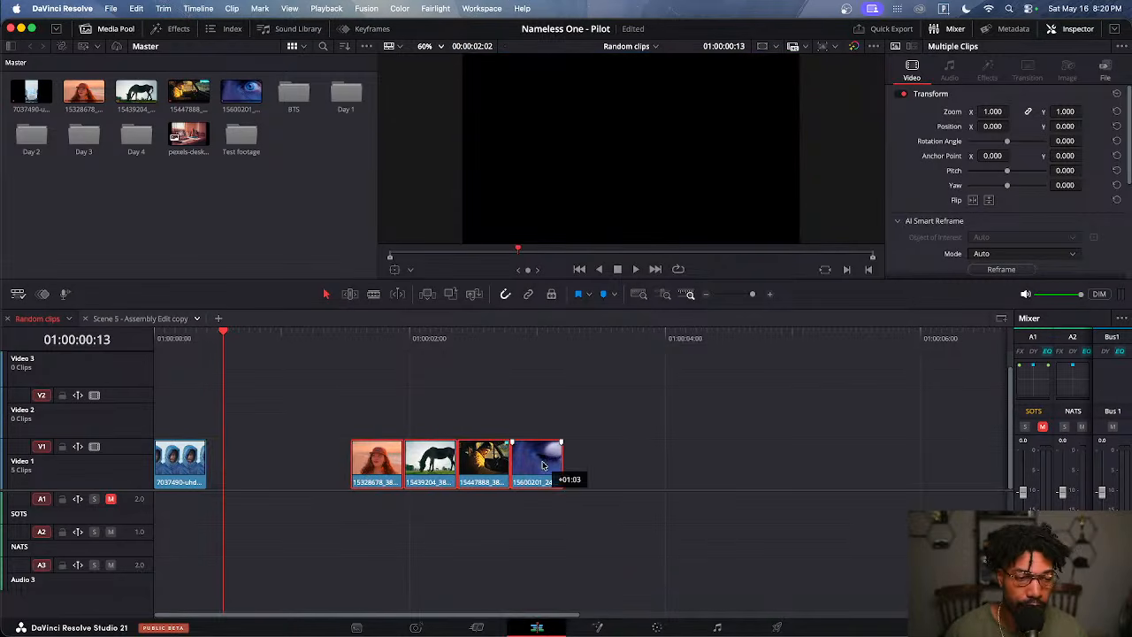
drag(207, 469, 156, 468)
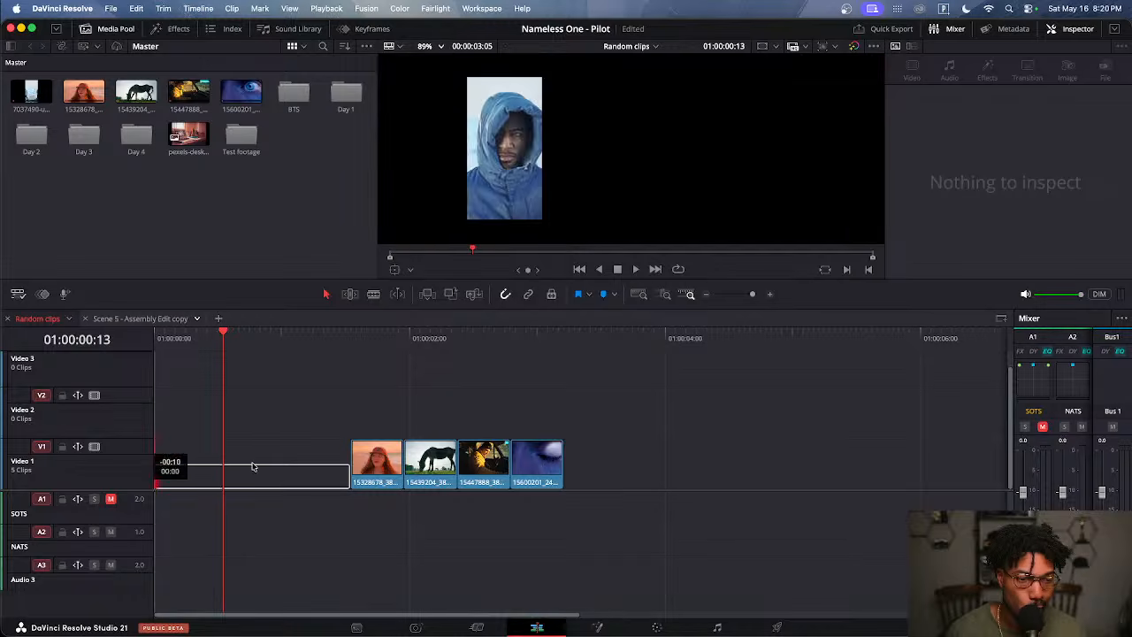
drag(795, 374, 231, 546)
key(super+z)
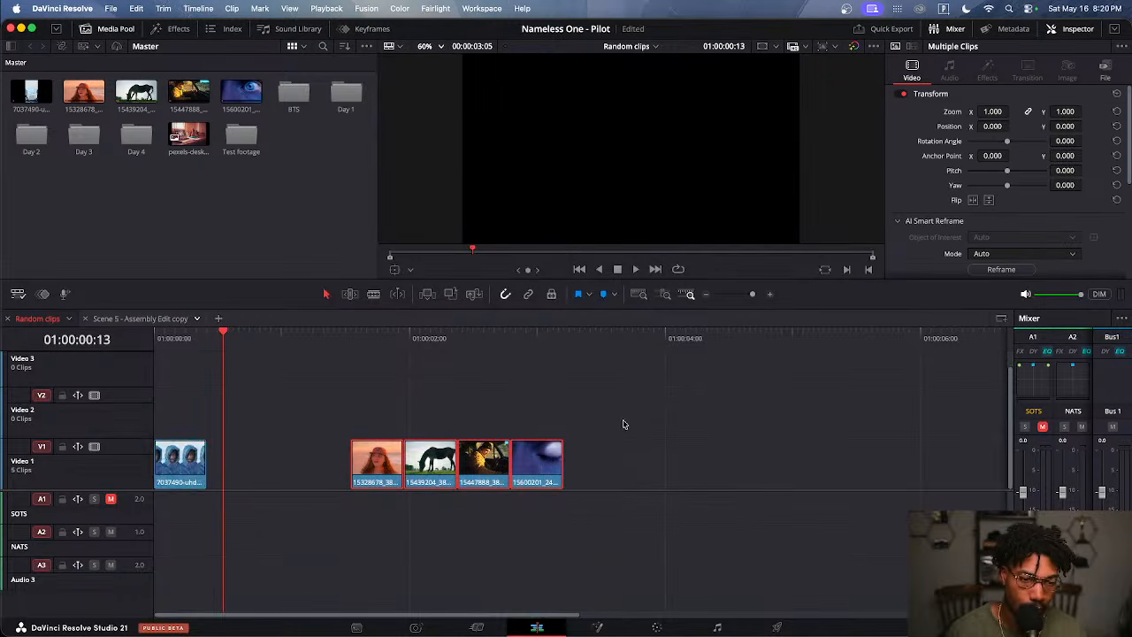
Delete all clips from the Random clips timeline and place the five full-length clips from the Master bin on Video 1
drag(621, 422, 184, 594)
key(Delete)
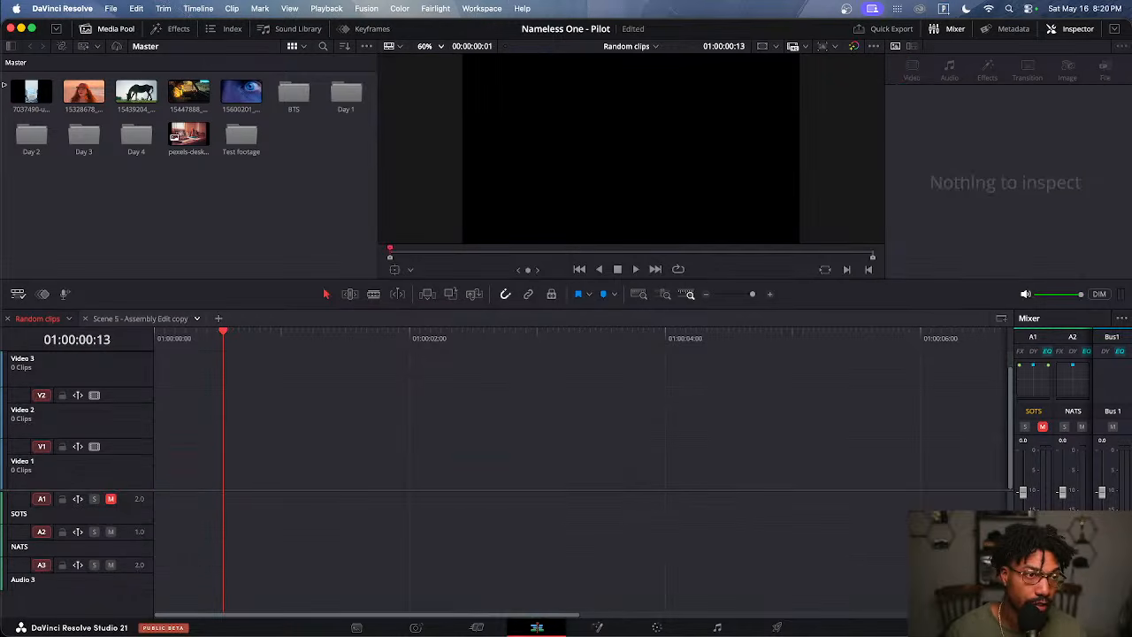
click(34, 94)
shift+click(242, 94)
drag(88, 108, 278, 428)
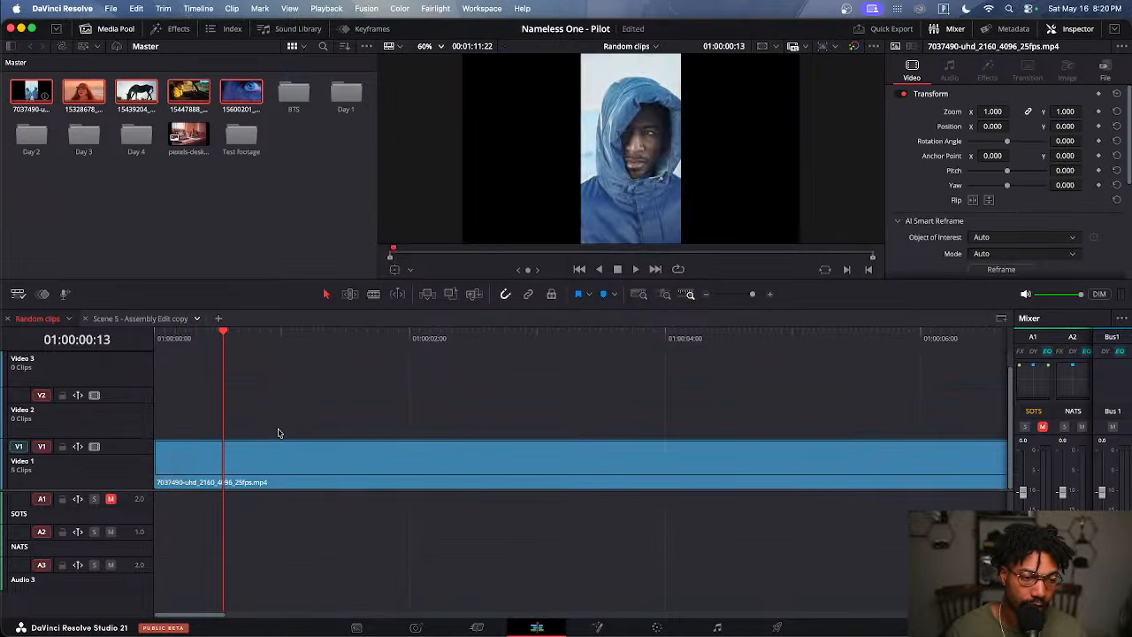
scroll(277, 428, down, 6)
scroll(277, 428, up, 4)
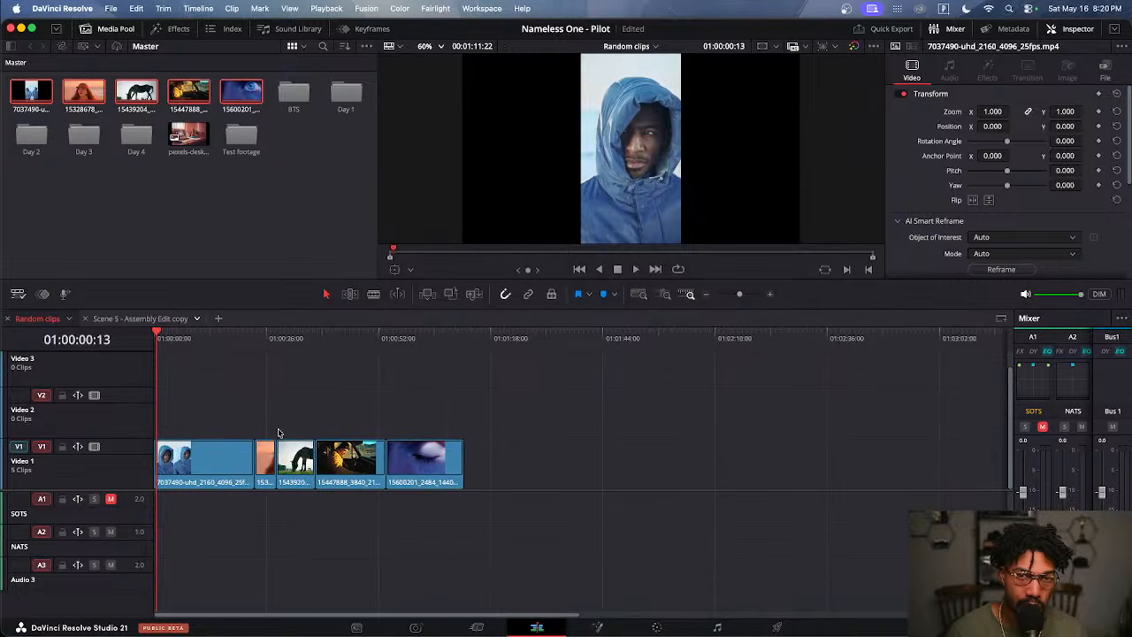
Scrub through the horse, driver and eye clips to examine their framing in the horizontal timeline, and save the project
drag(187, 334, 305, 343)
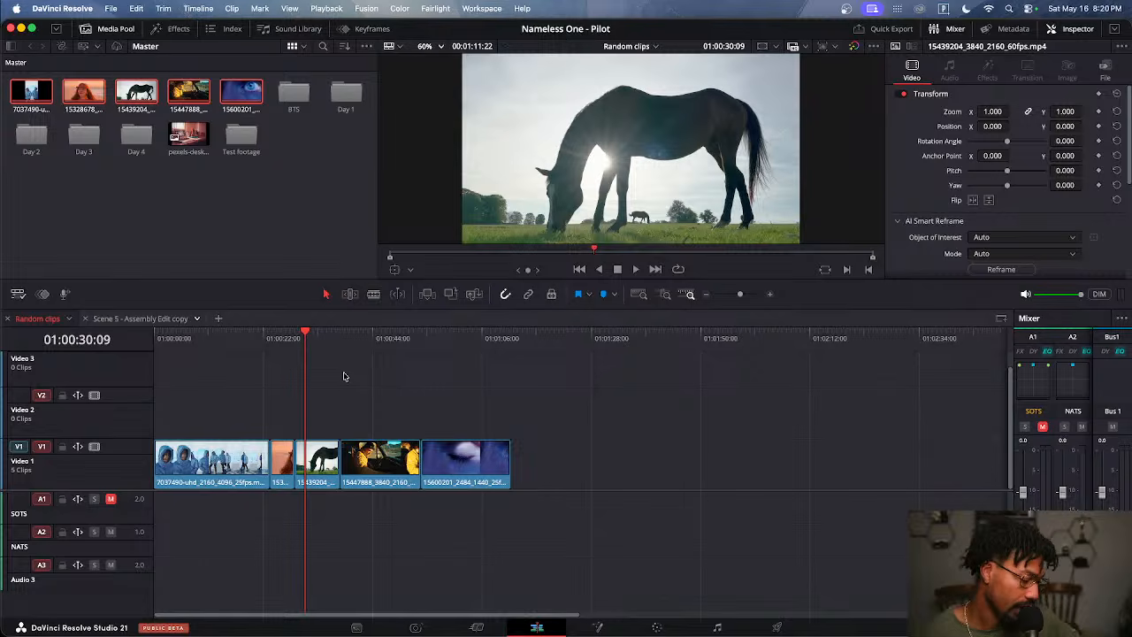
scroll(385, 395, up, 6)
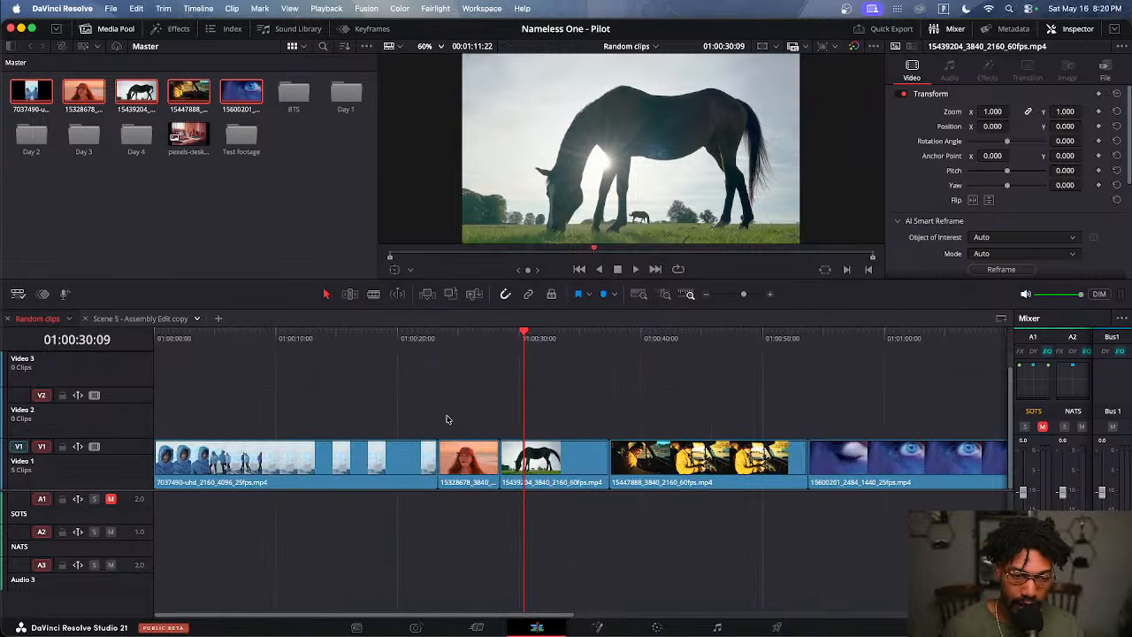
scroll(527, 415, down, 5)
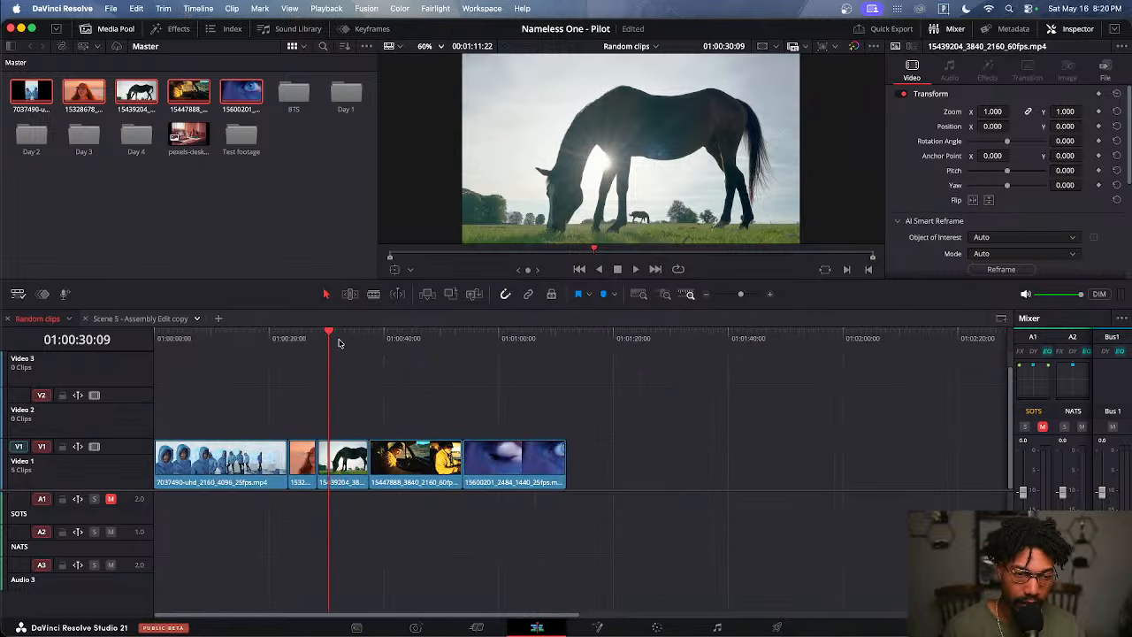
drag(378, 340, 392, 343)
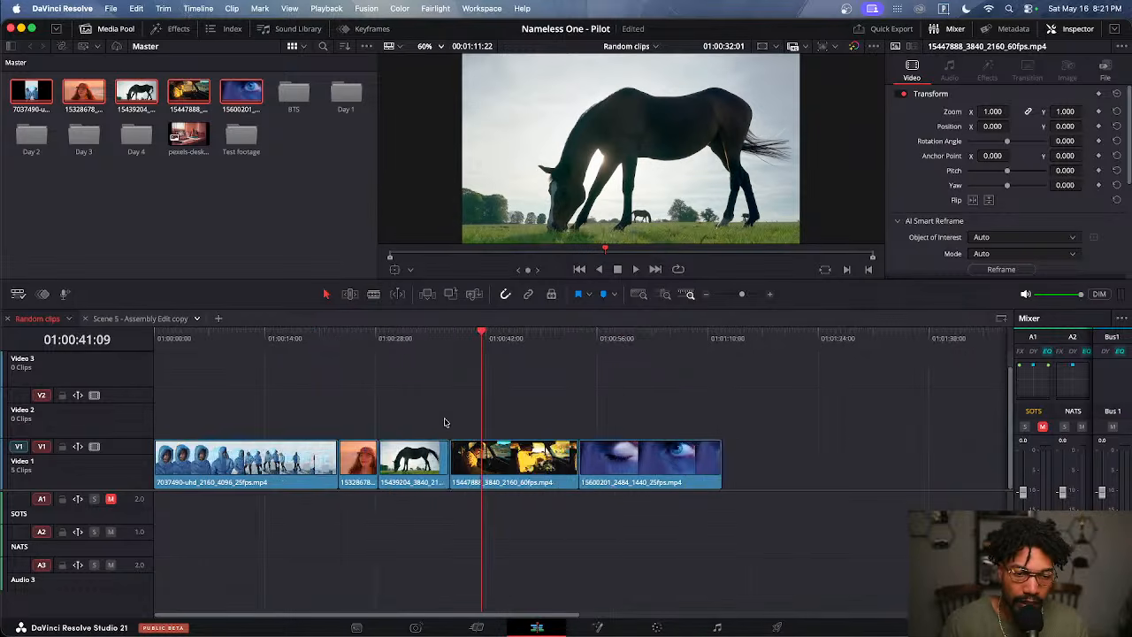
scroll(451, 422, up, 4)
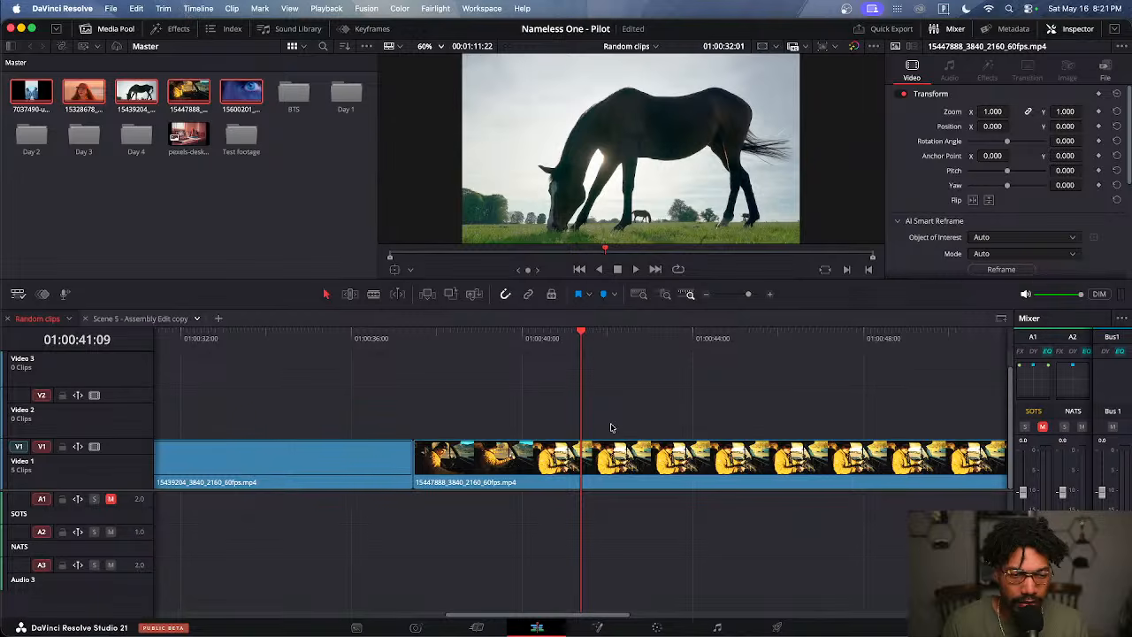
scroll(611, 428, down, 5)
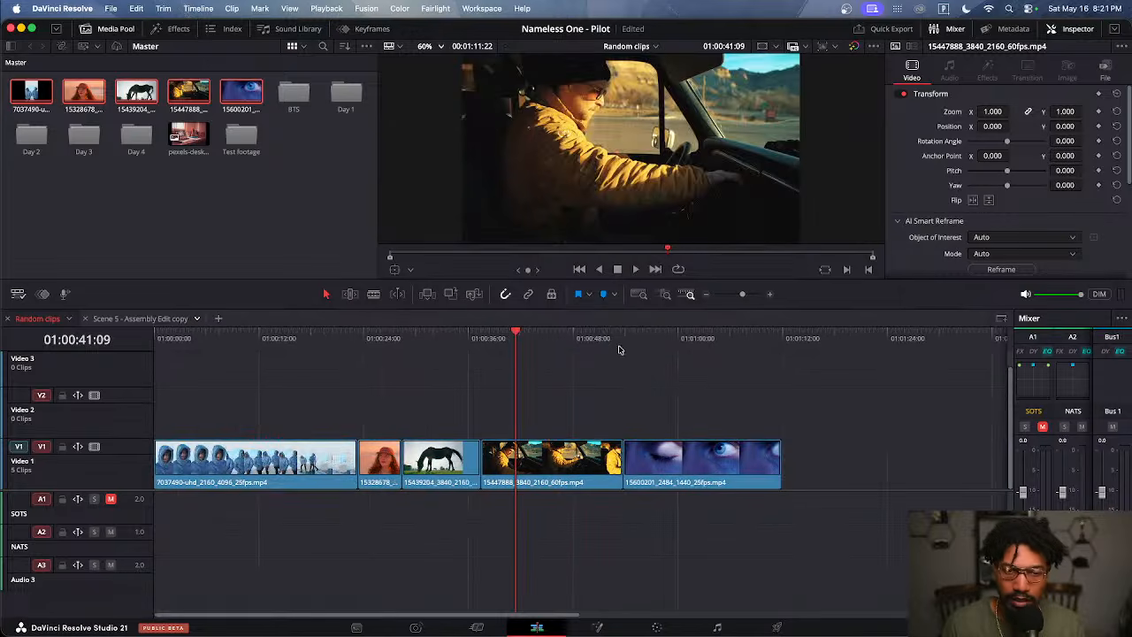
drag(635, 341, 675, 340)
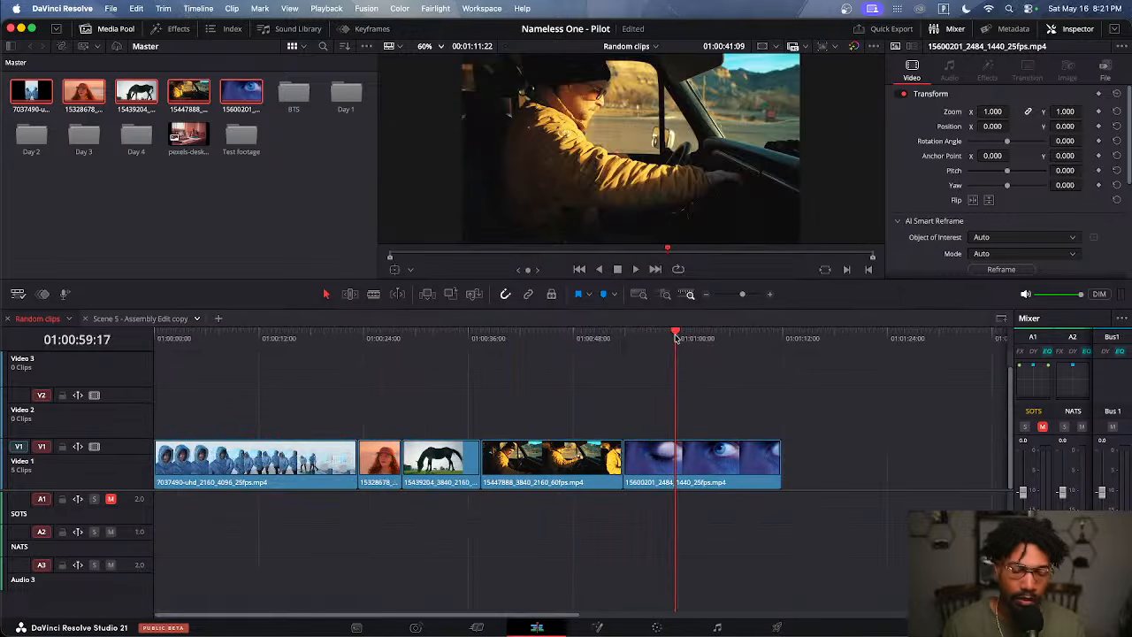
key(super+s)
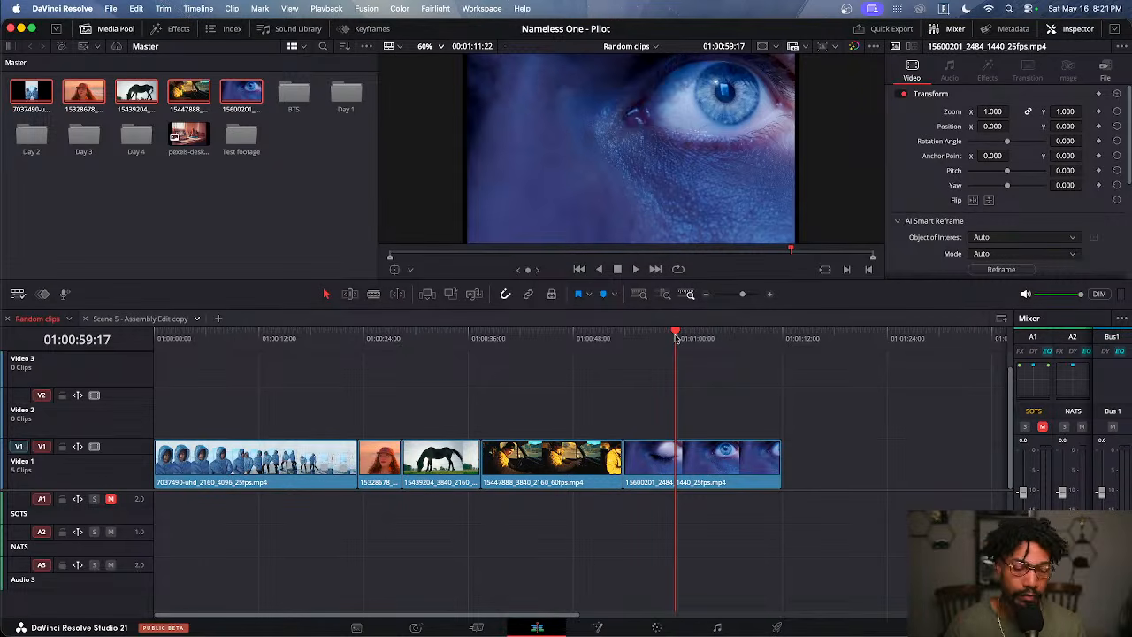
click(454, 346)
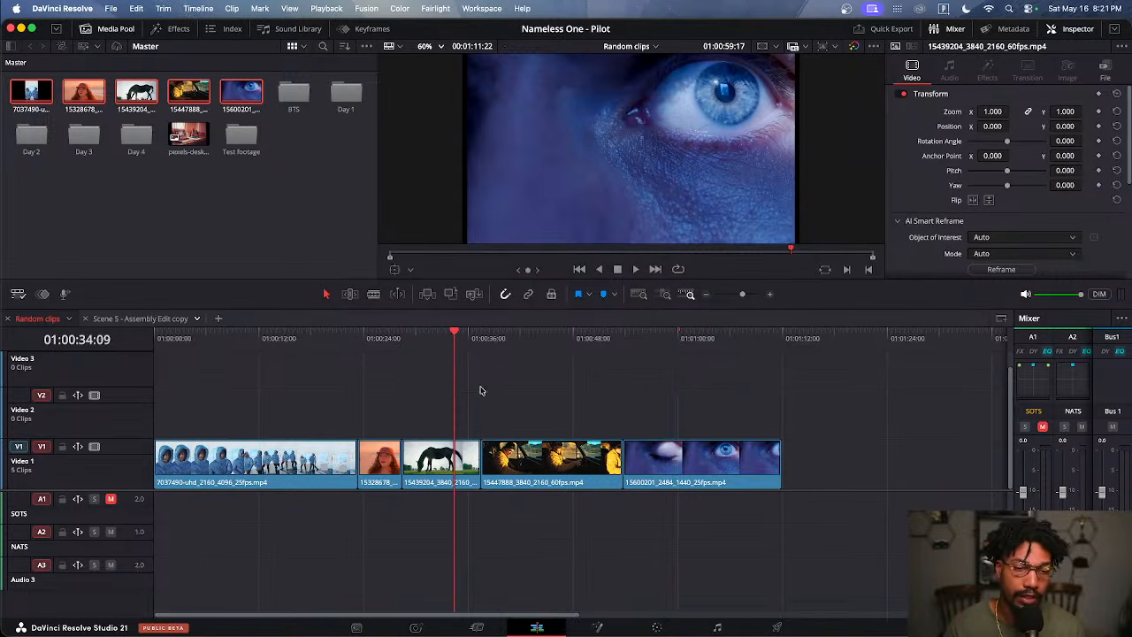
Go to the start of the horse clip, inspect it on the Color page, and return to the Edit page
click(447, 459)
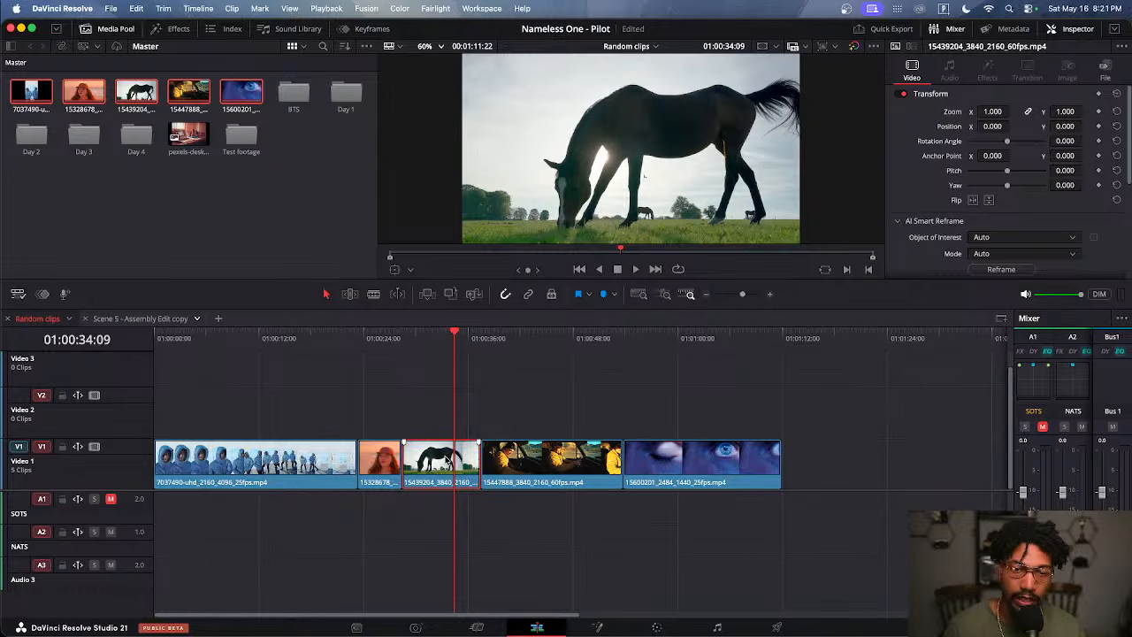
click(412, 415)
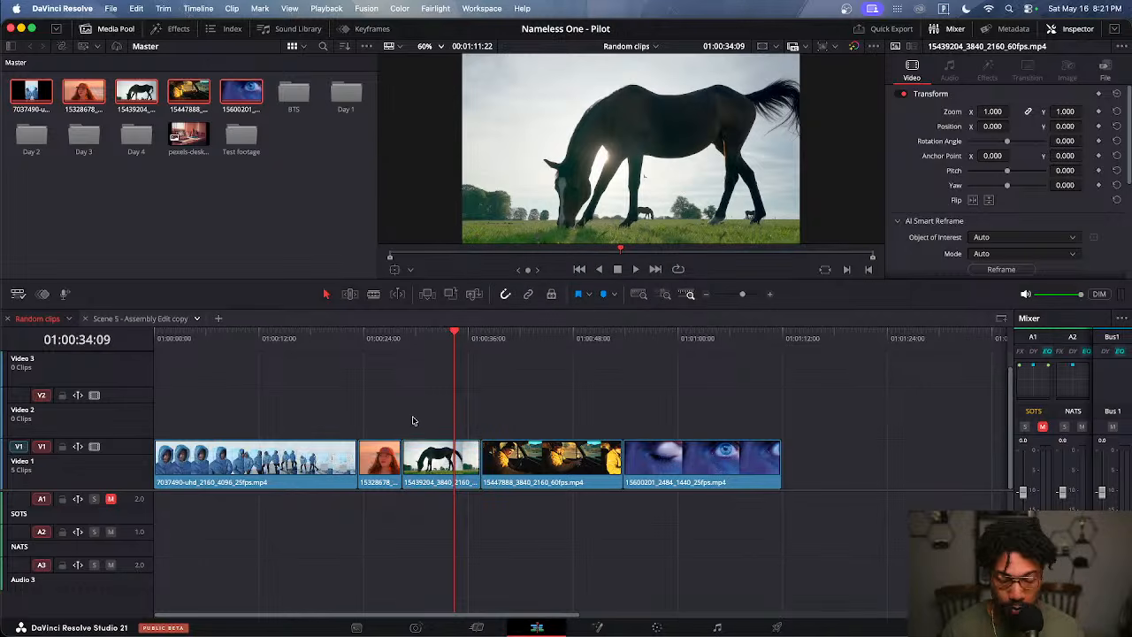
key(Up)
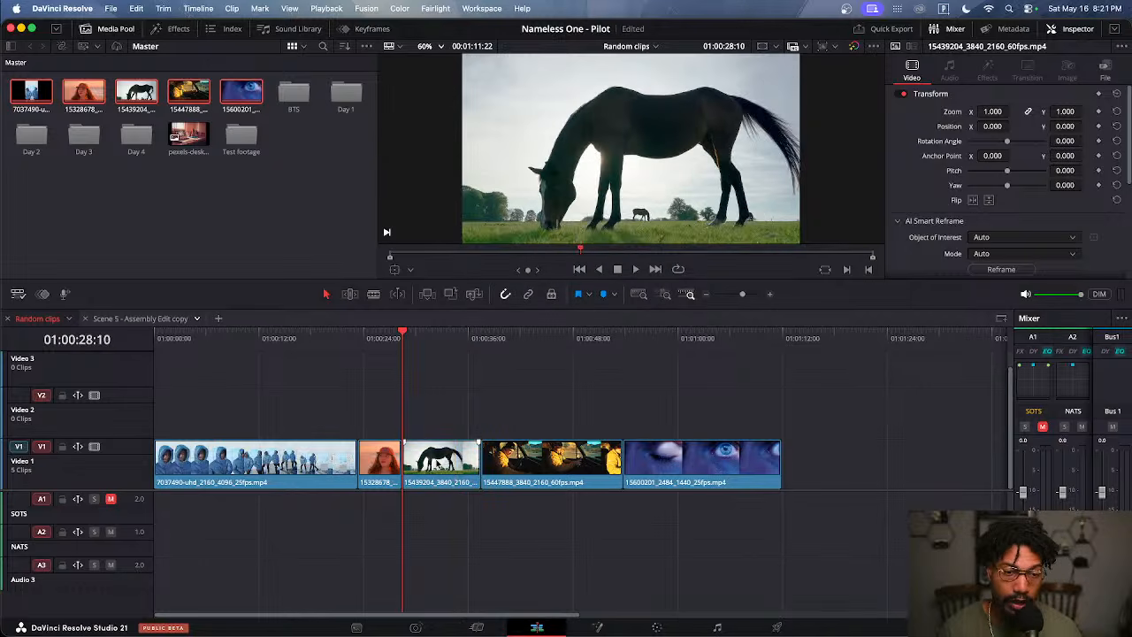
click(658, 628)
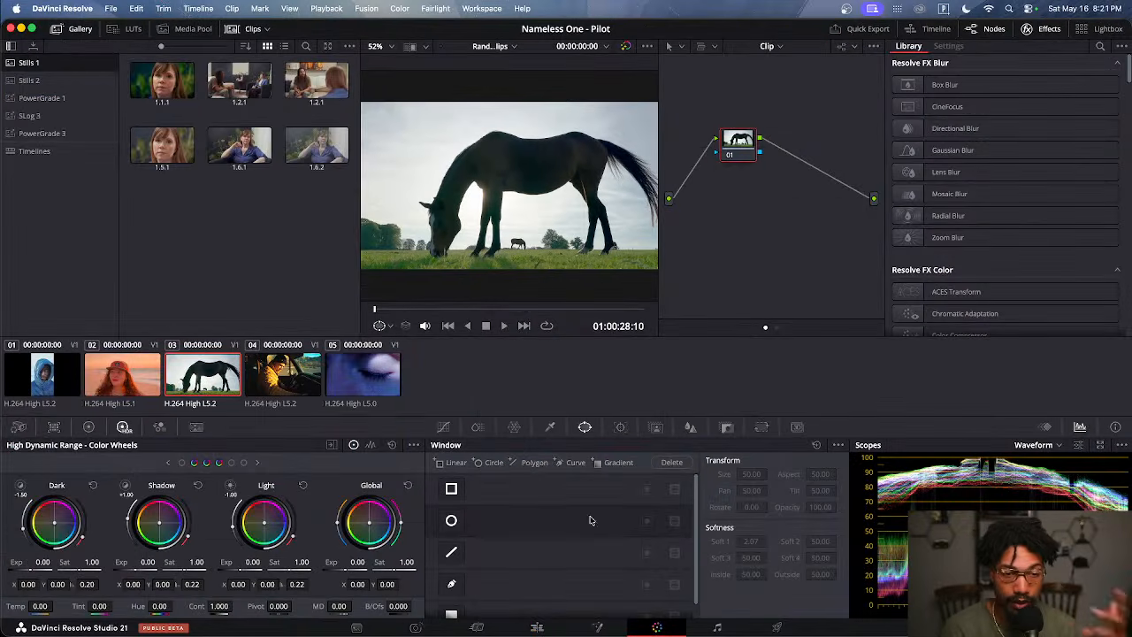
click(538, 627)
Split the horse clip on Video 1 at 01:00:30:18
scroll(453, 418, up, 5)
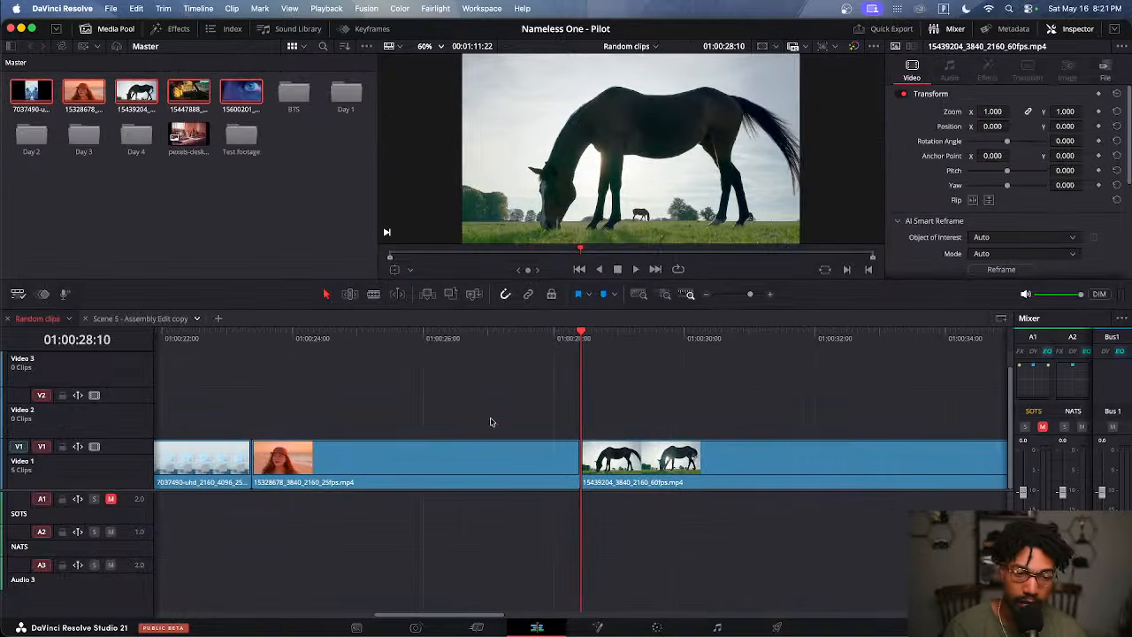
scroll(591, 430, down, 3)
drag(610, 341, 633, 352)
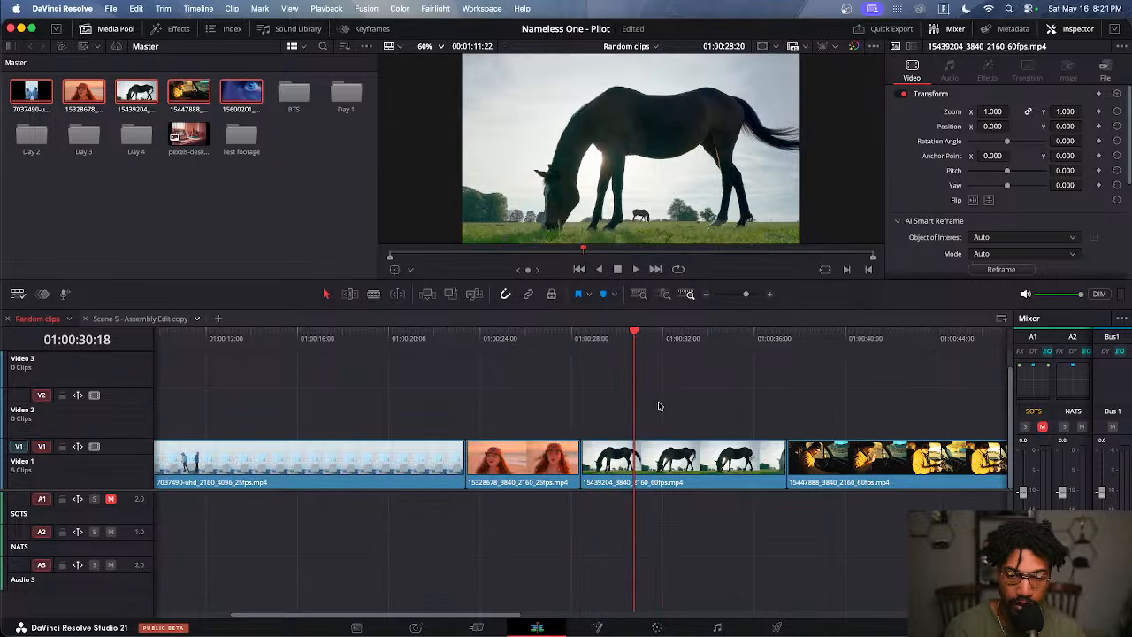
key(super+b)
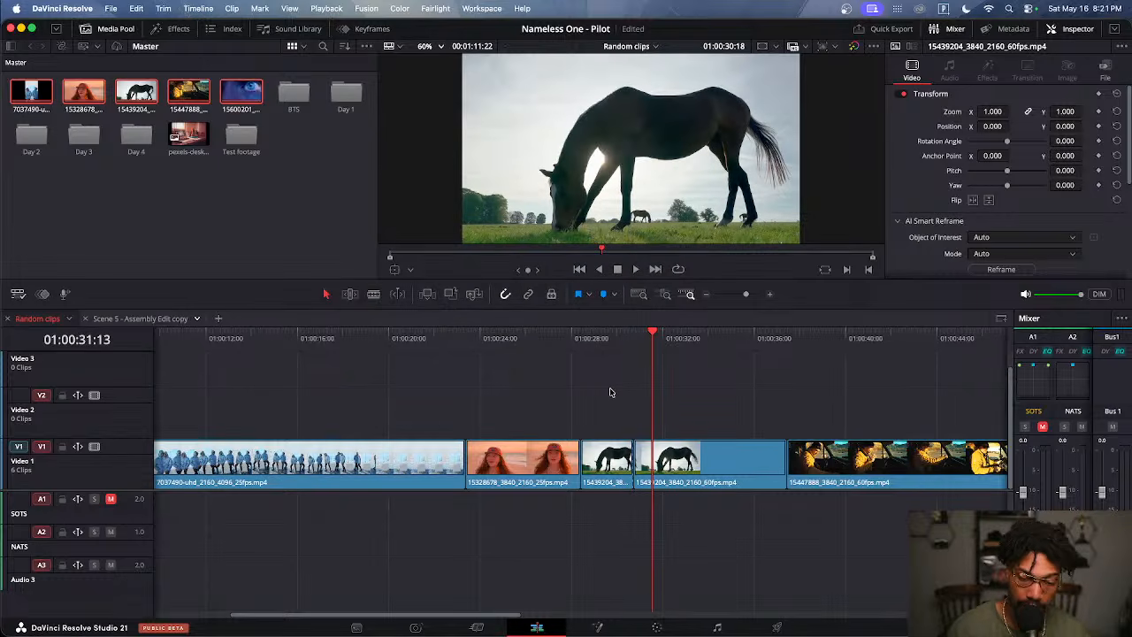
Select the first horse segment at its start and bring up AI Magic Mask 2 for it on the Color page
key(Up)
key(Up)
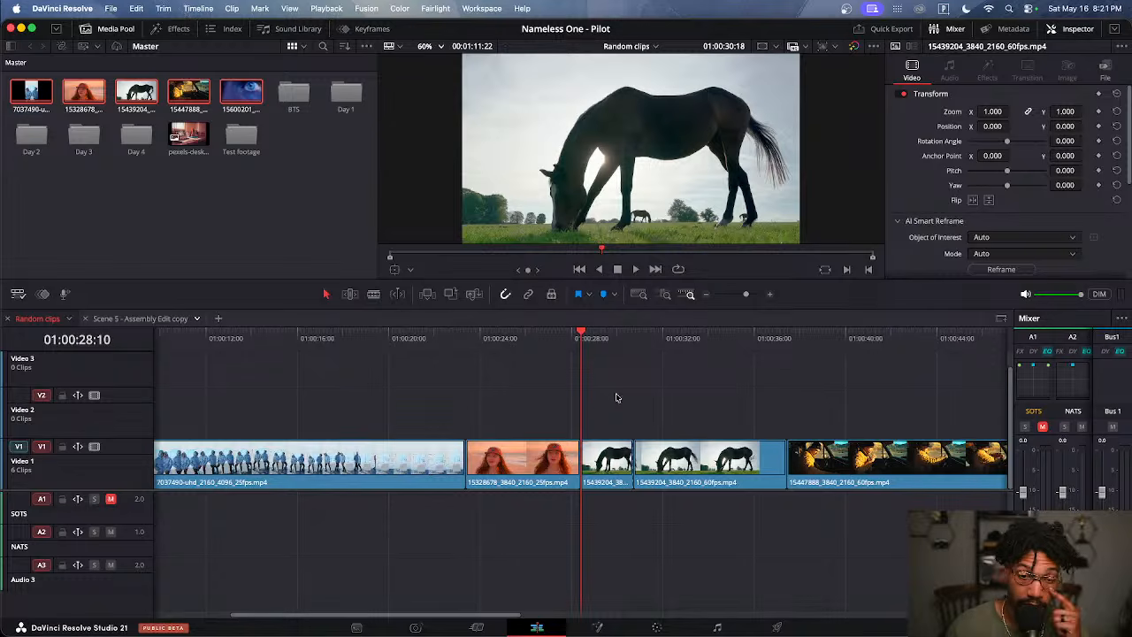
click(615, 460)
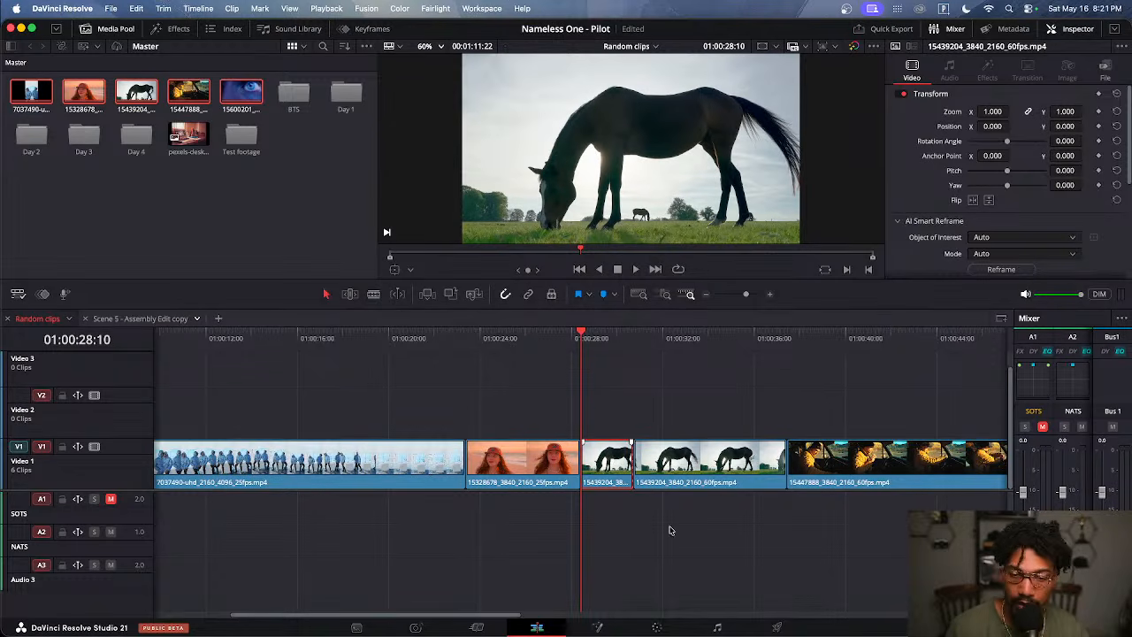
click(656, 627)
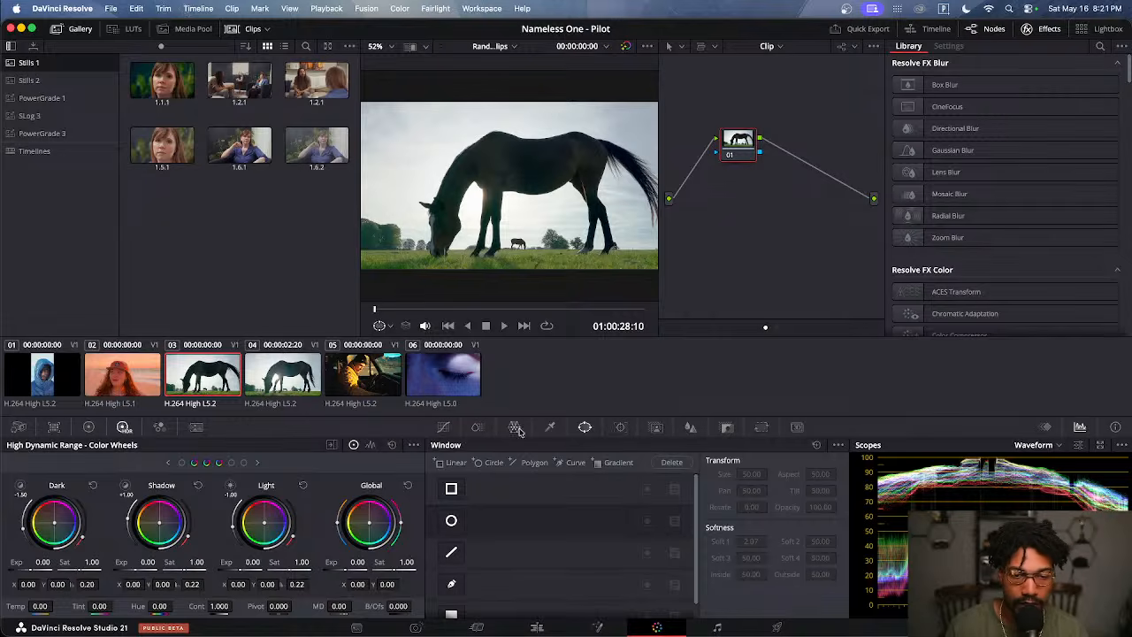
click(655, 429)
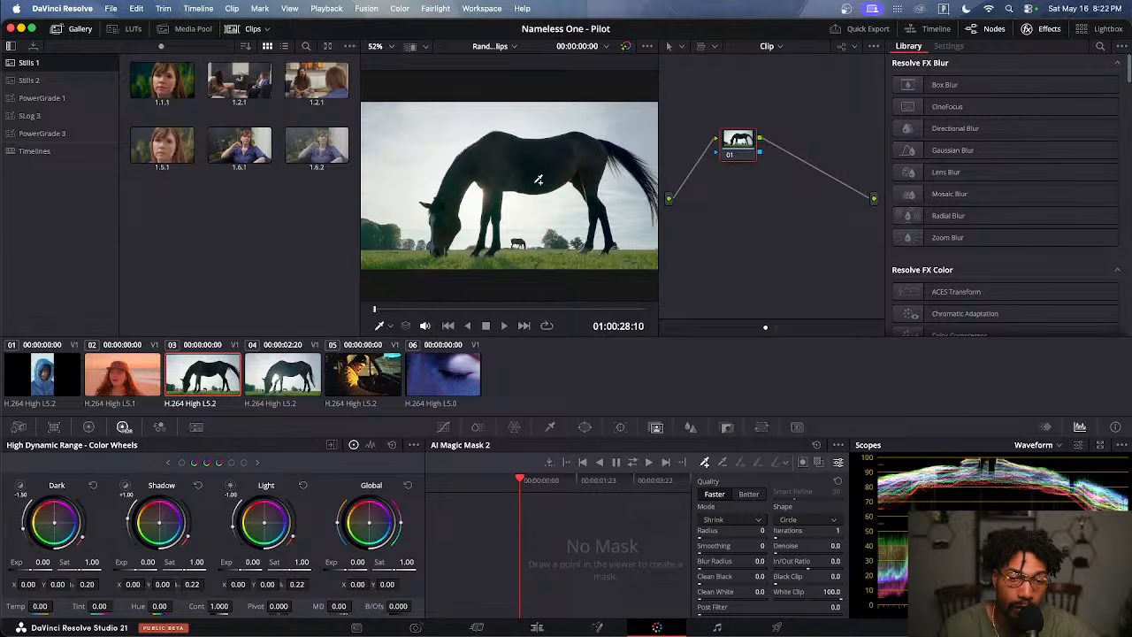
Mark the horse with four Magic Mask points from its head to its hindquarters and preview the selection in highlight view
click(448, 227)
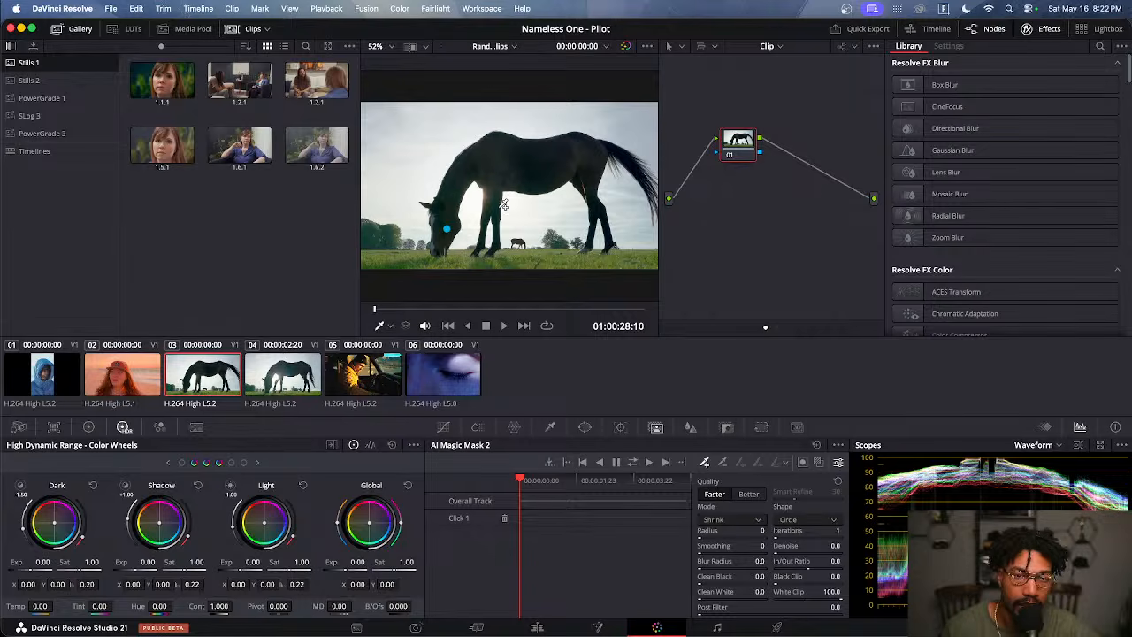
click(485, 159)
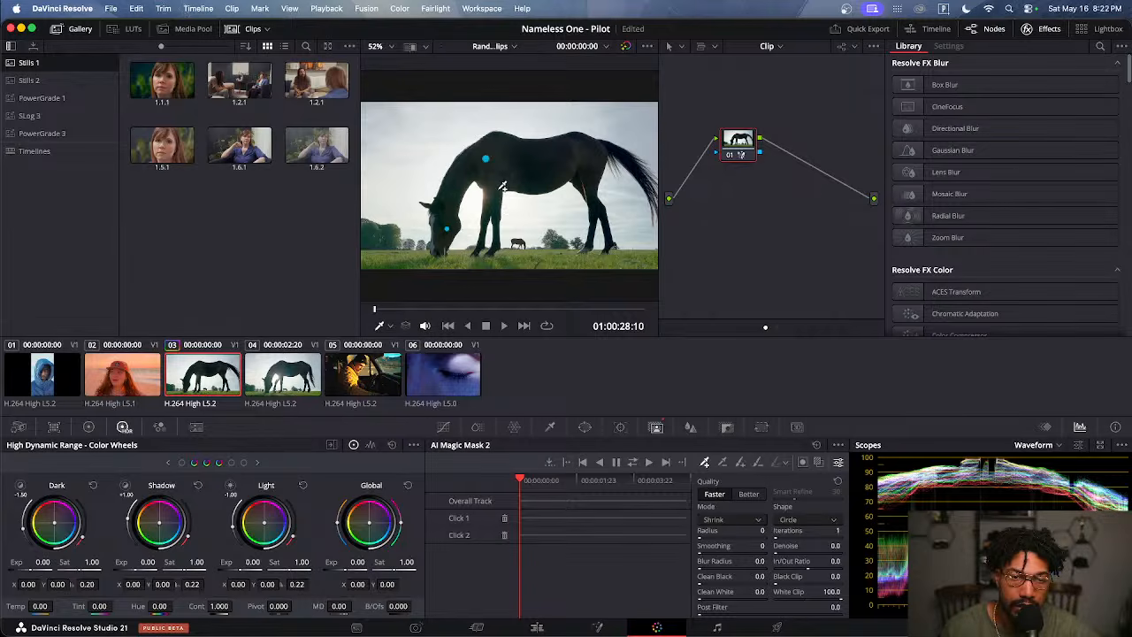
click(549, 159)
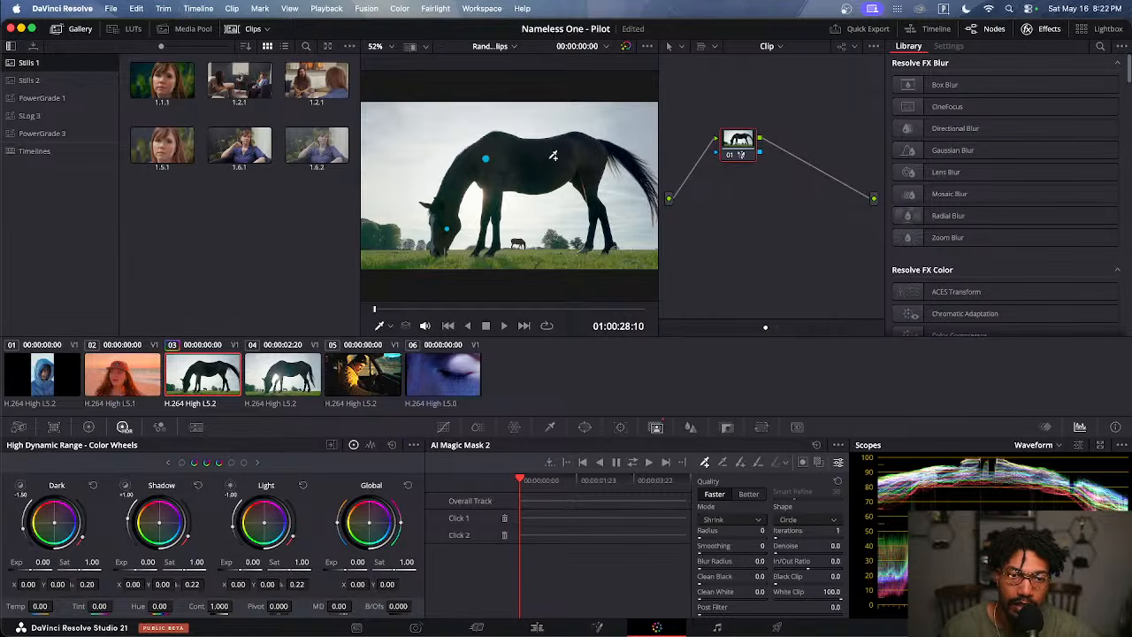
click(598, 154)
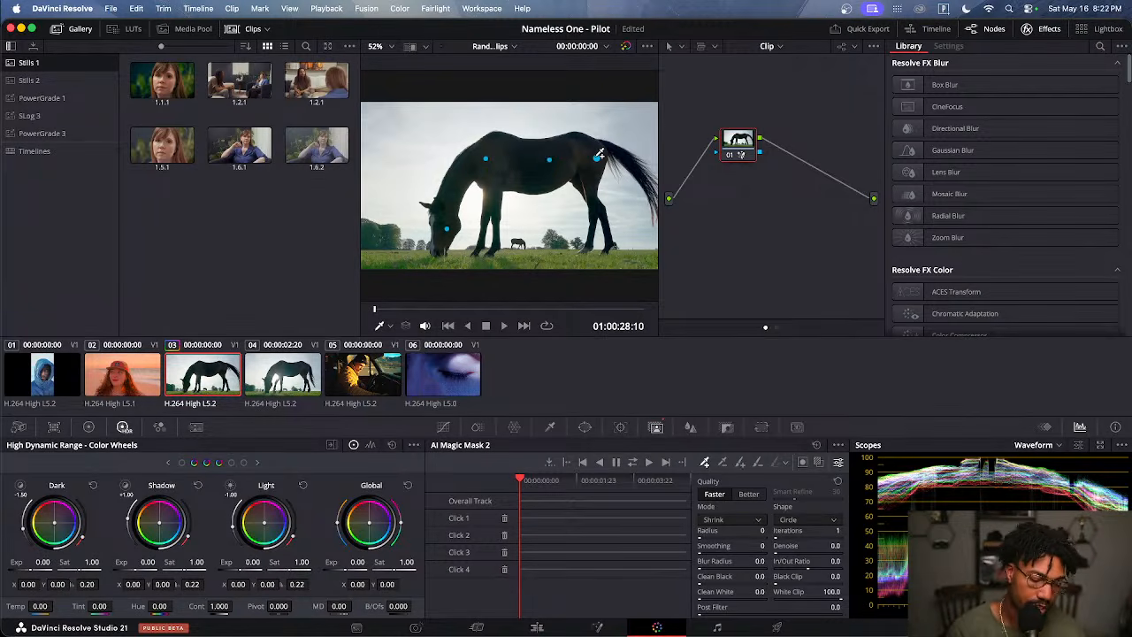
key(shift+h)
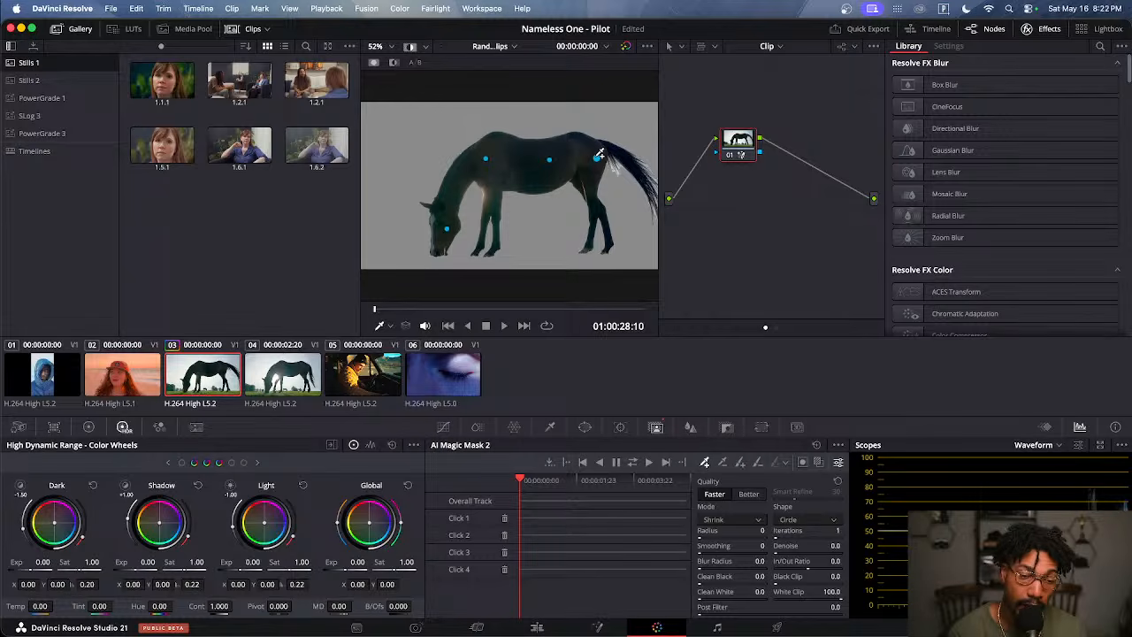
key(shift+h)
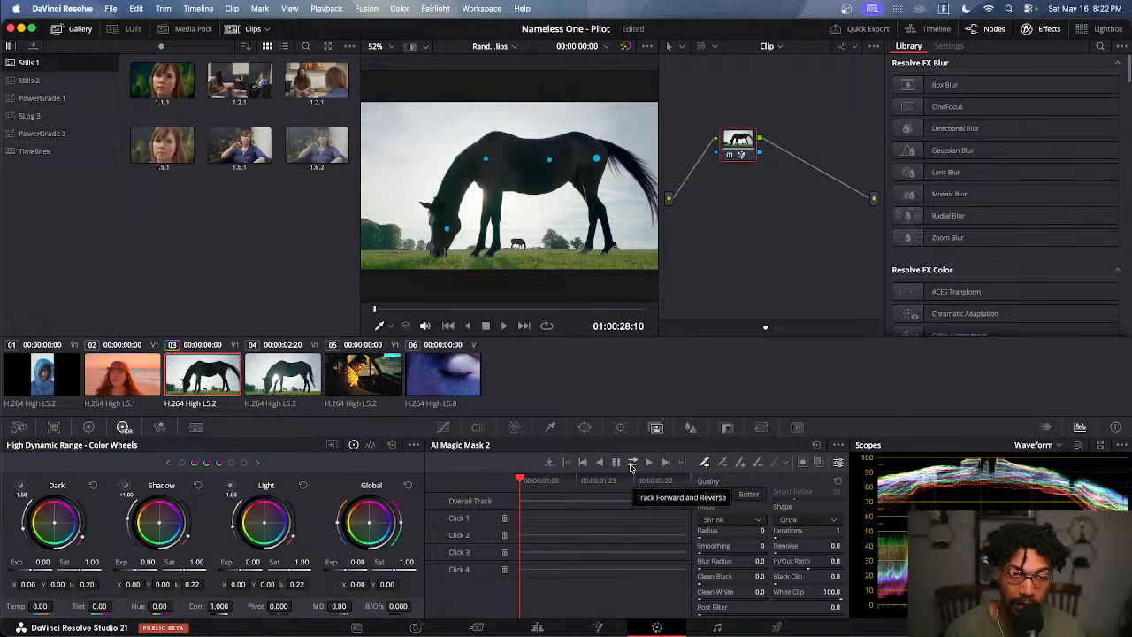
key(shift+h)
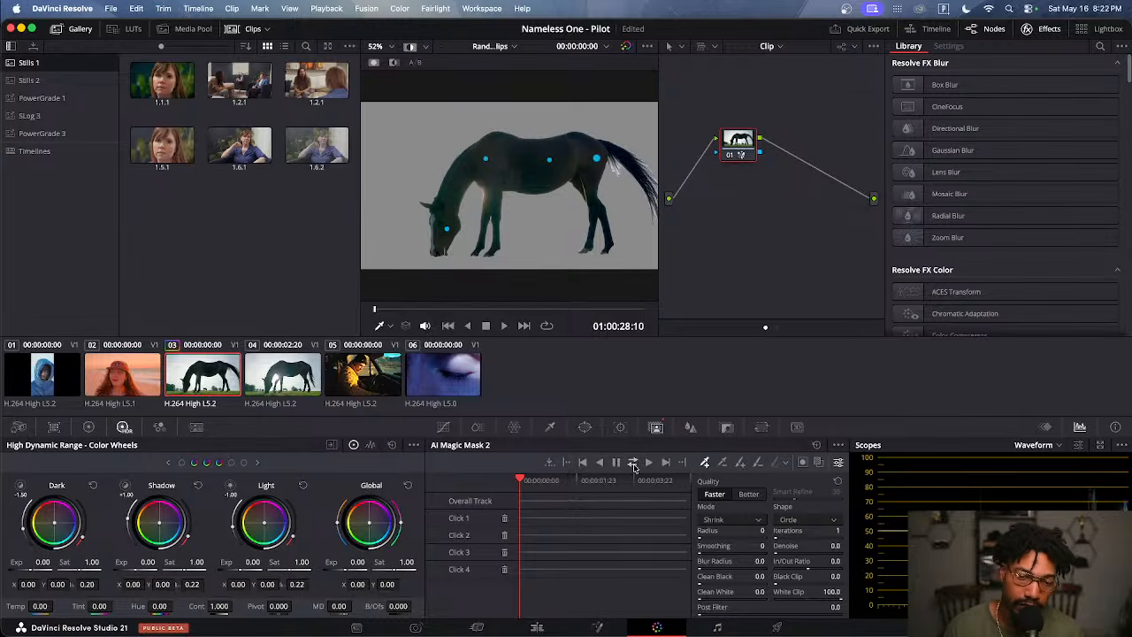
Try tracking the horse mask forward and in reverse, and reset AI Magic Mask 2
click(633, 462)
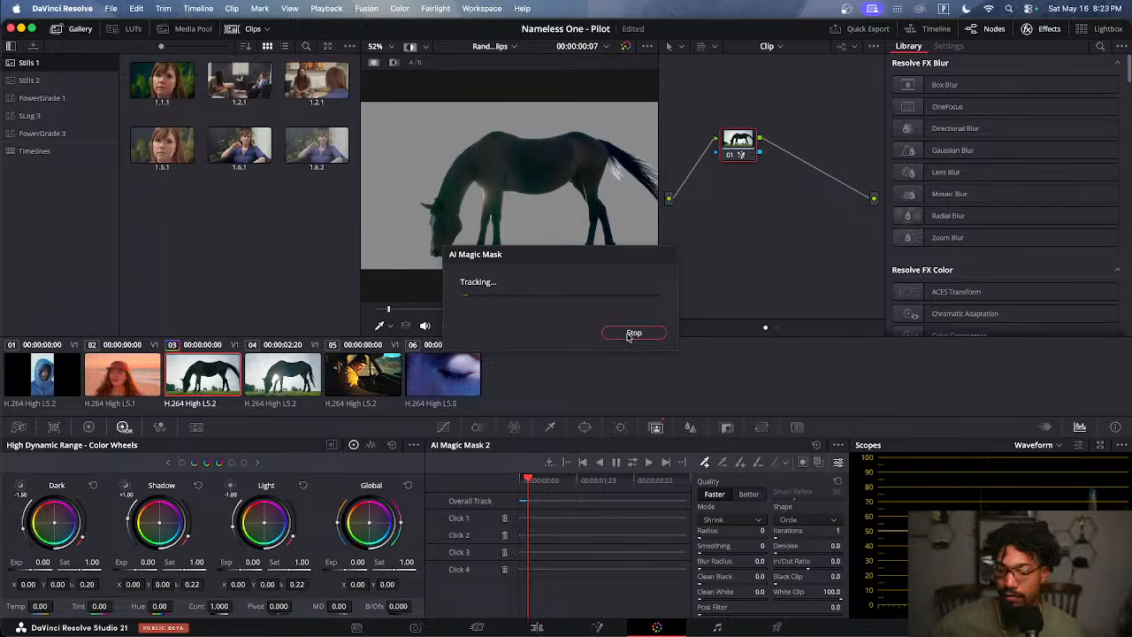
click(630, 333)
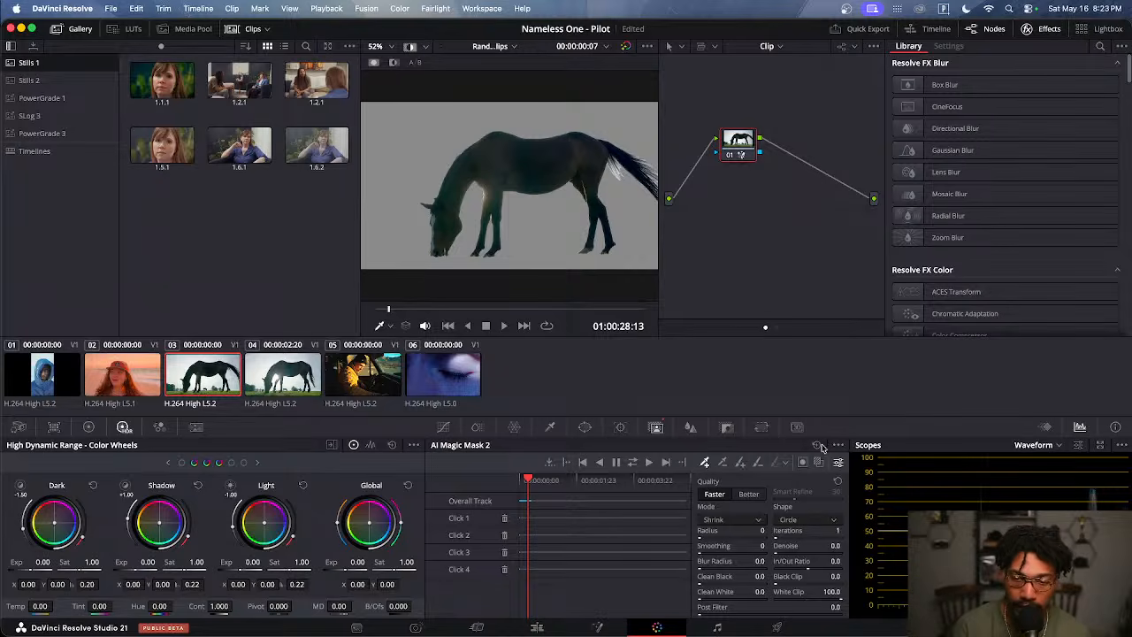
click(819, 447)
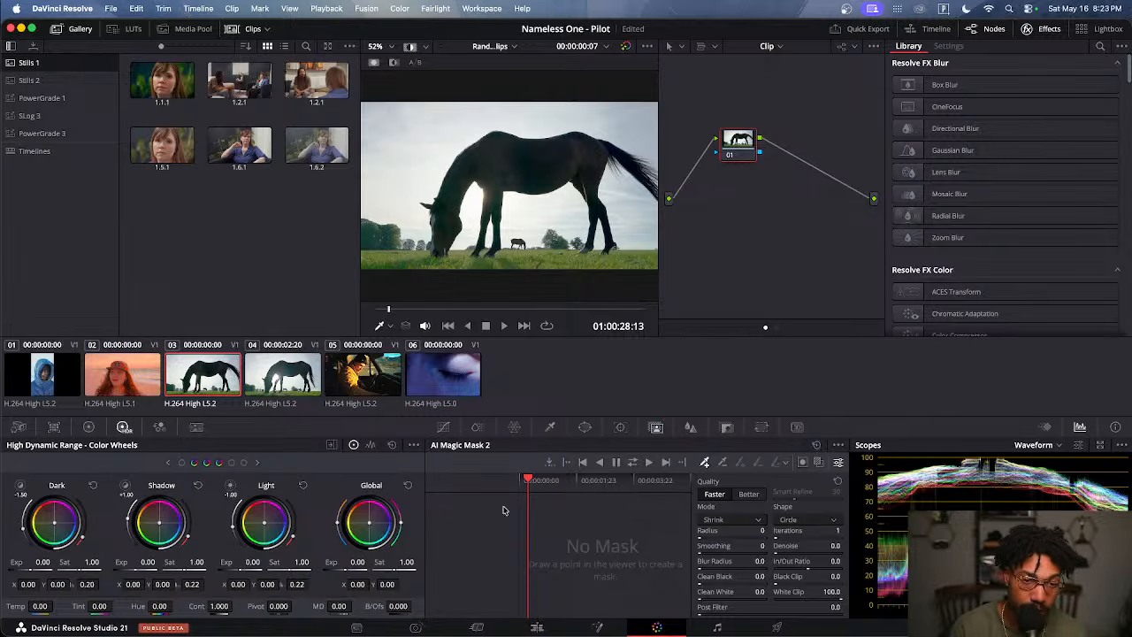
Return to the Edit page and split the first horse segment ten frames after its start, at 01:00:28:20
click(537, 627)
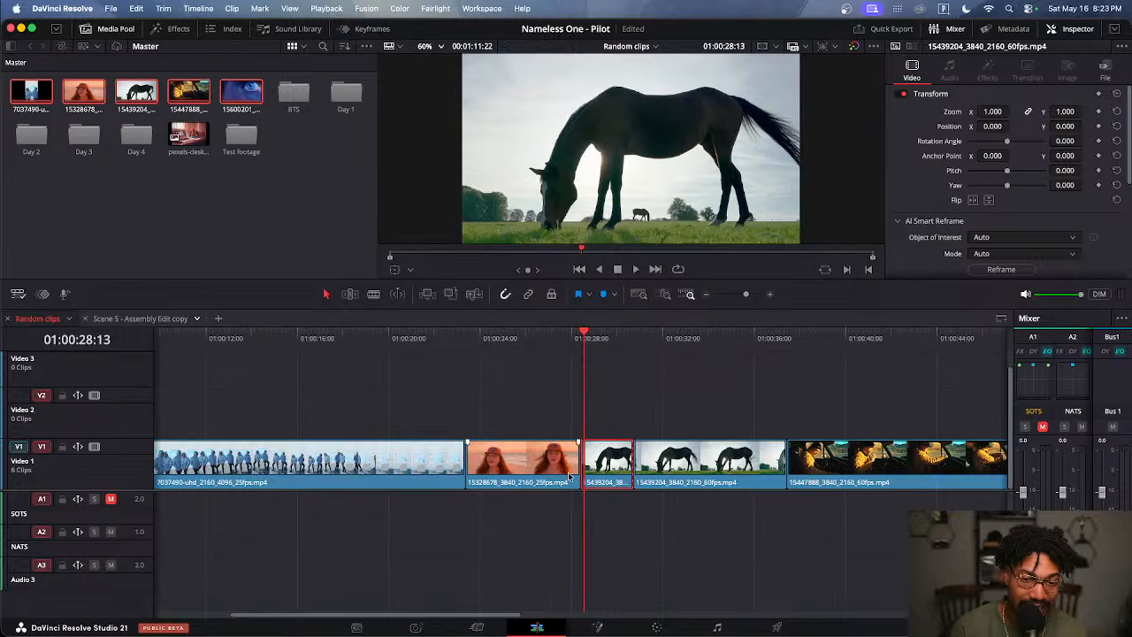
scroll(568, 474, up, 5)
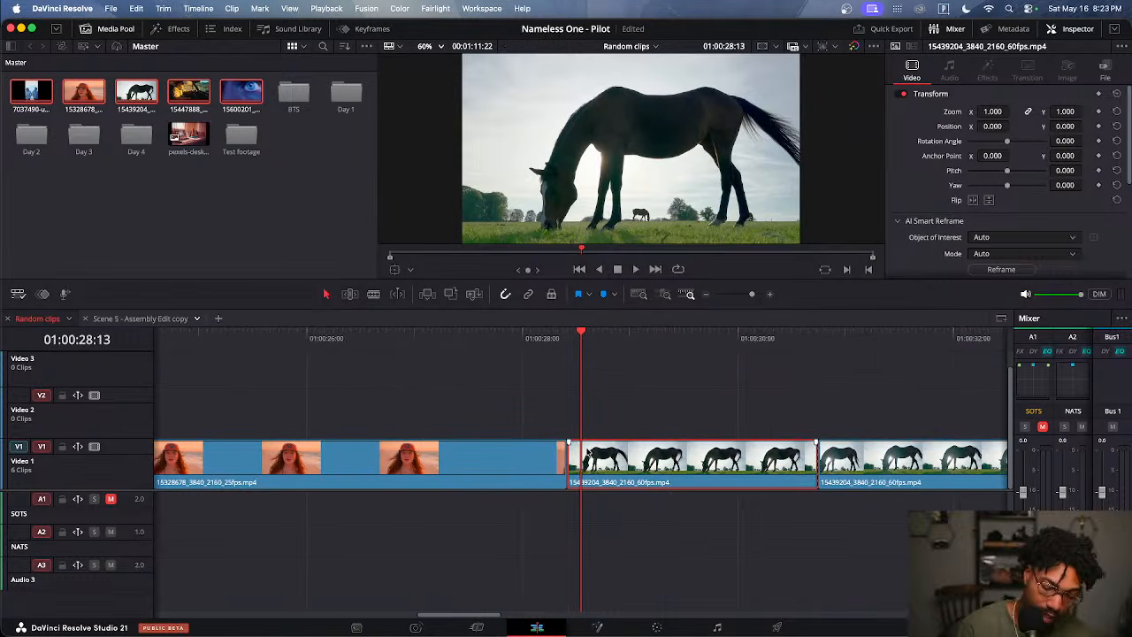
key(Up)
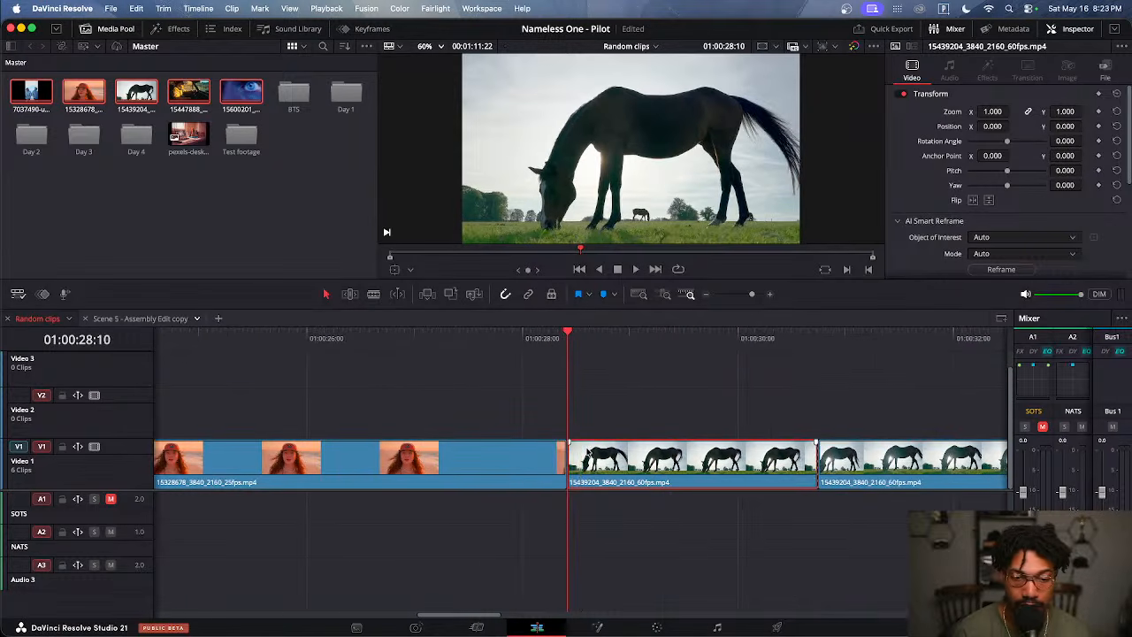
key(Down)
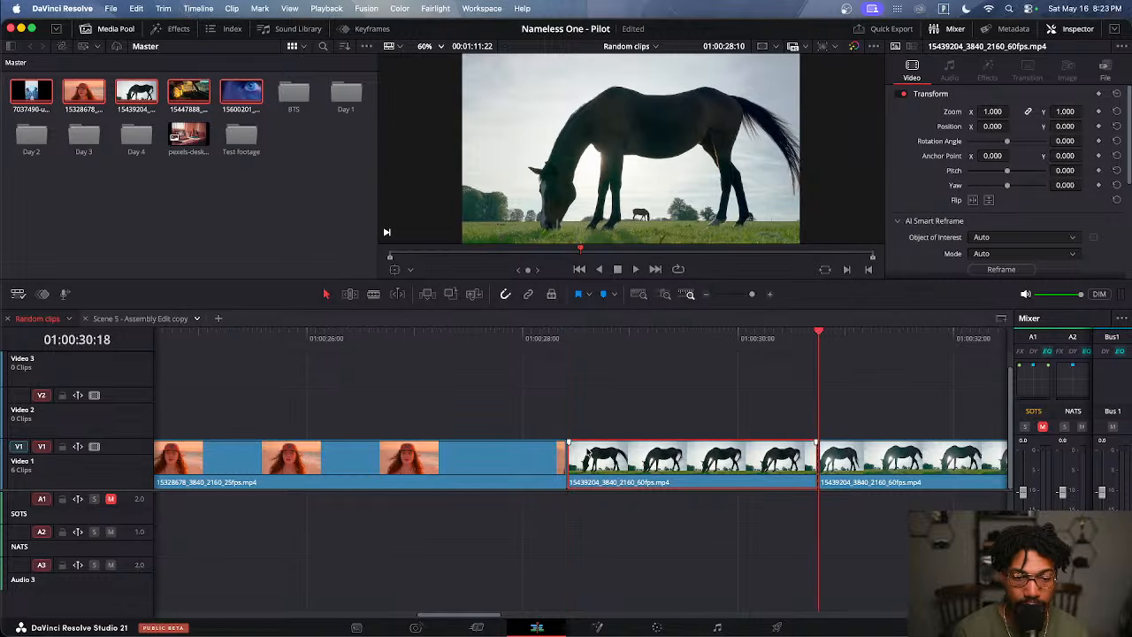
key(Up)
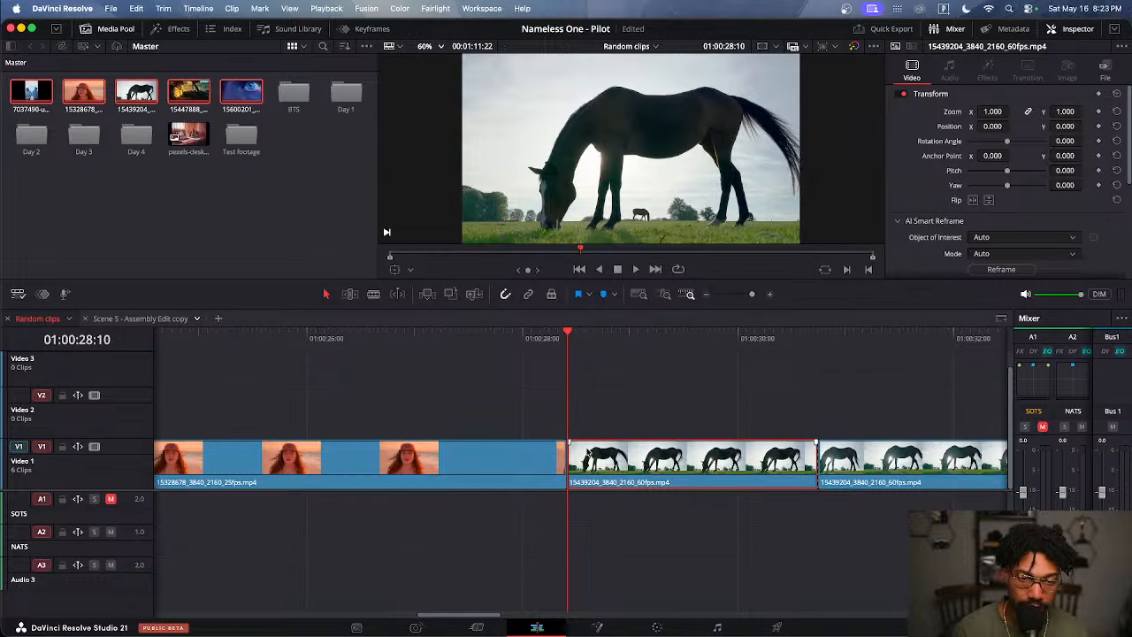
click(610, 410)
key(Right)
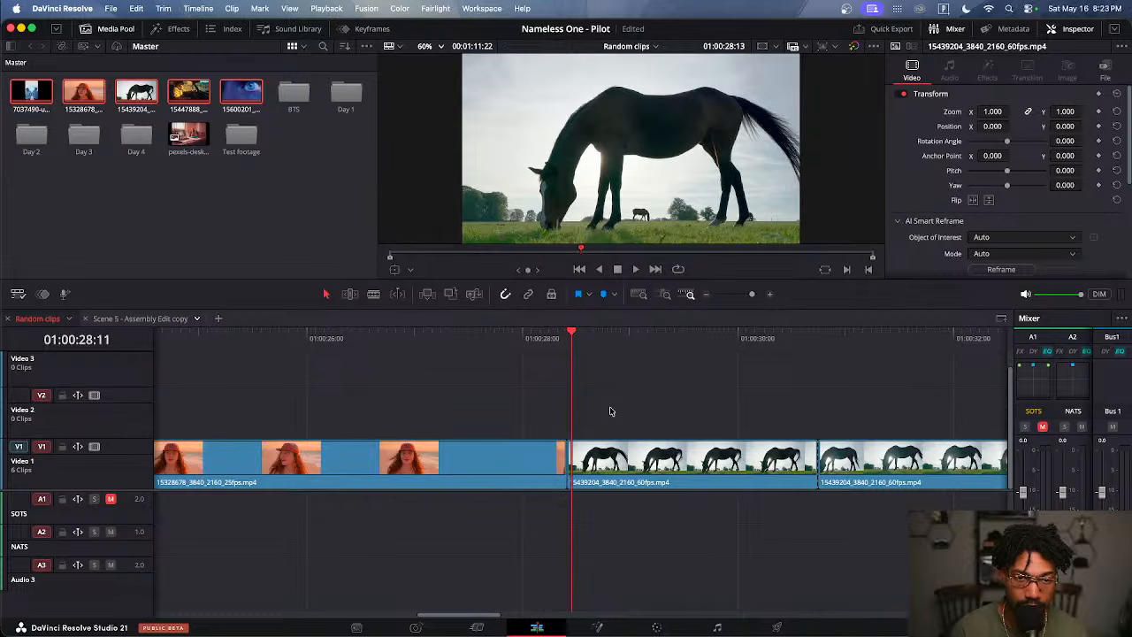
key(Left)
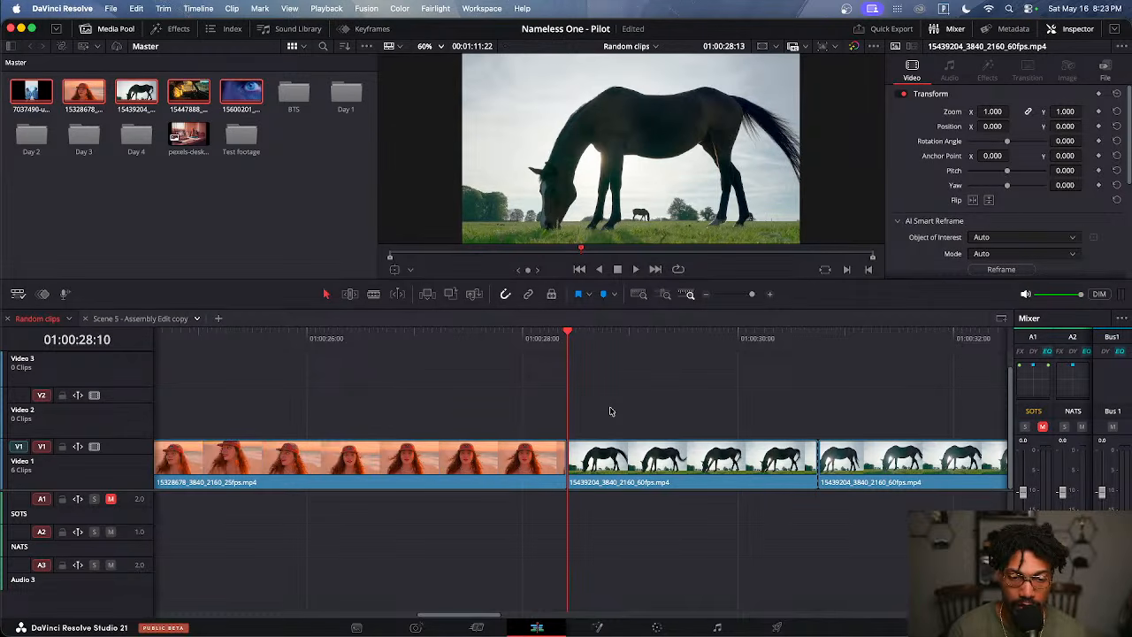
key(Right)
key(Right)
key(Right)
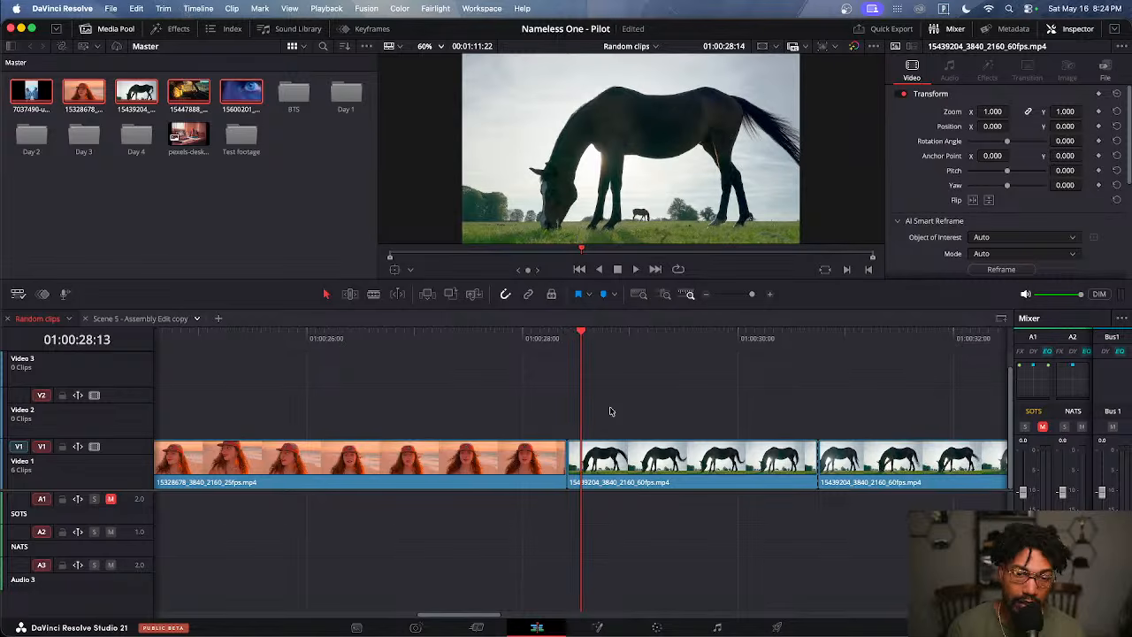
key(Right)
key(Right)
key(Right)
key(Right)
key(Right)
key(Right)
key(Right)
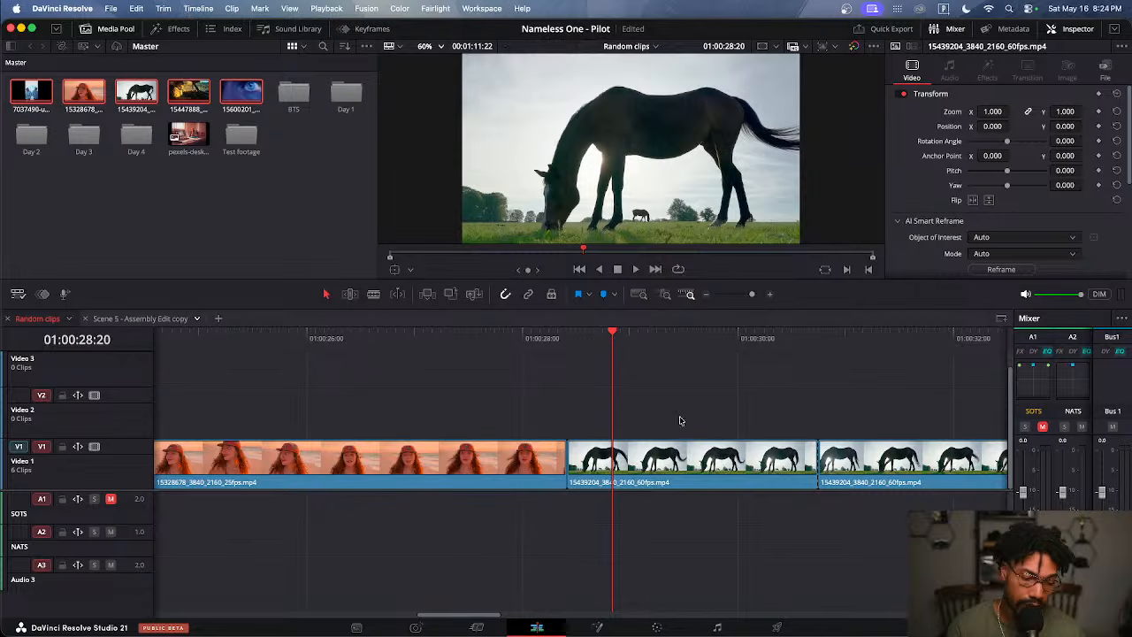
key(super+b)
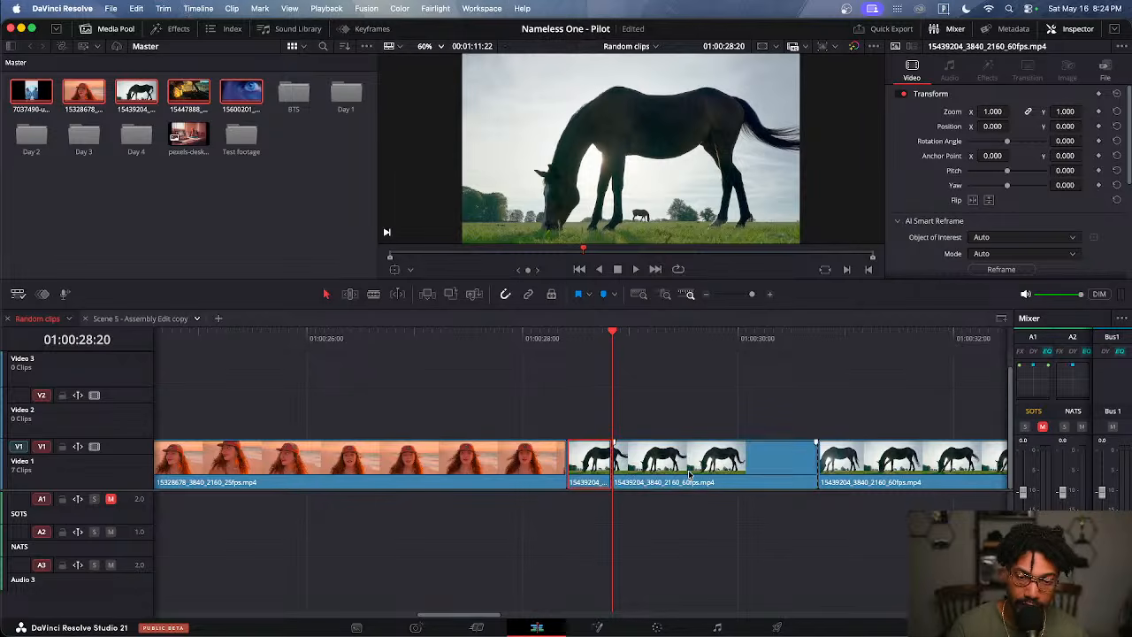
Delete the middle horse segment and extend the start of the following horse clip back to 01:00:28:20 to close the gap
click(689, 476)
key(BackSpace)
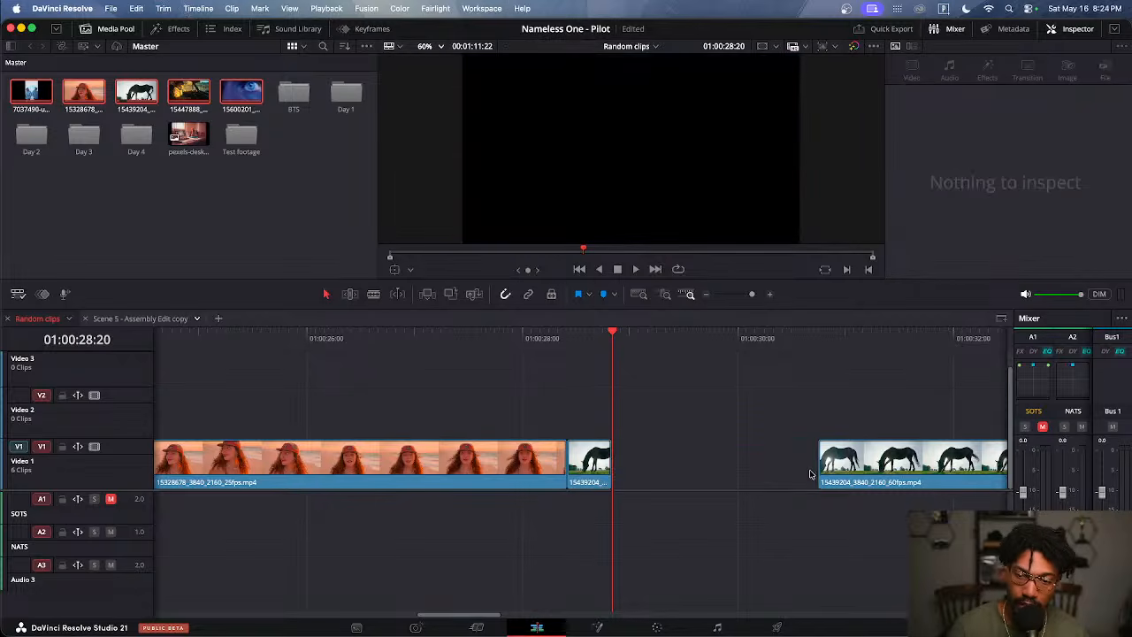
drag(818, 468, 615, 476)
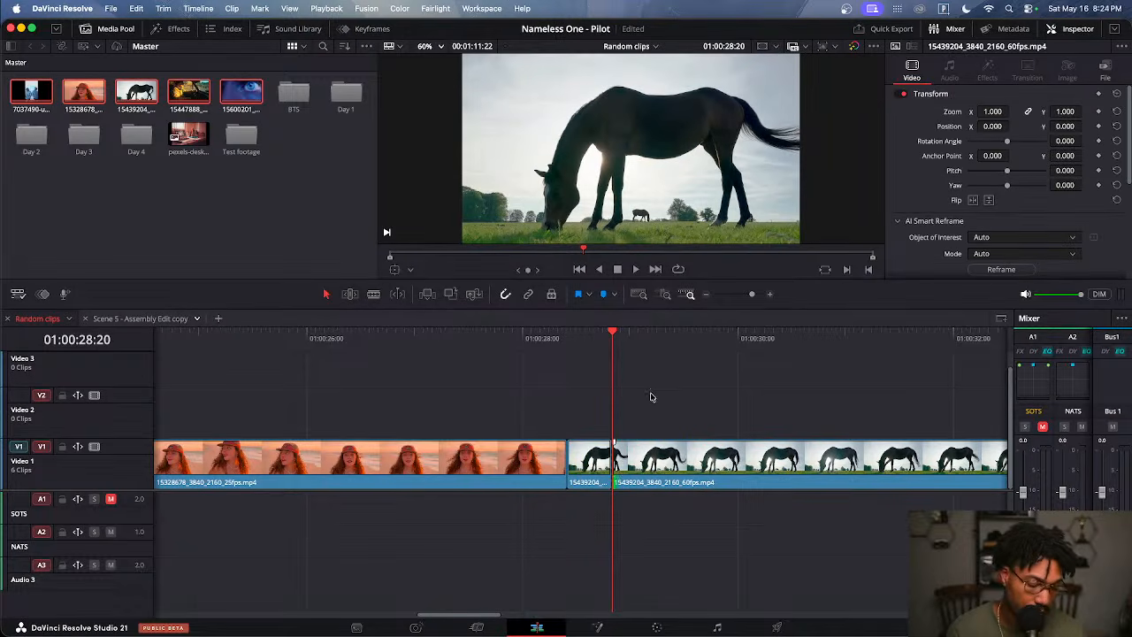
Open the short horse clip at its first frame on the Color page and place one Magic Mask point on the horse's head
key(Up)
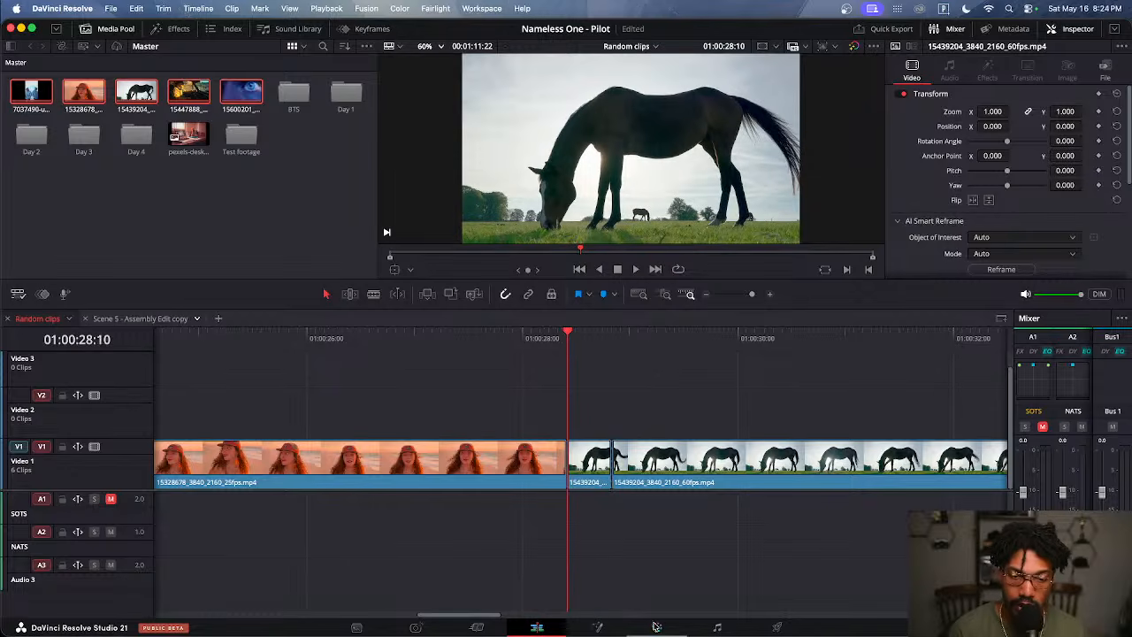
key(shift+6)
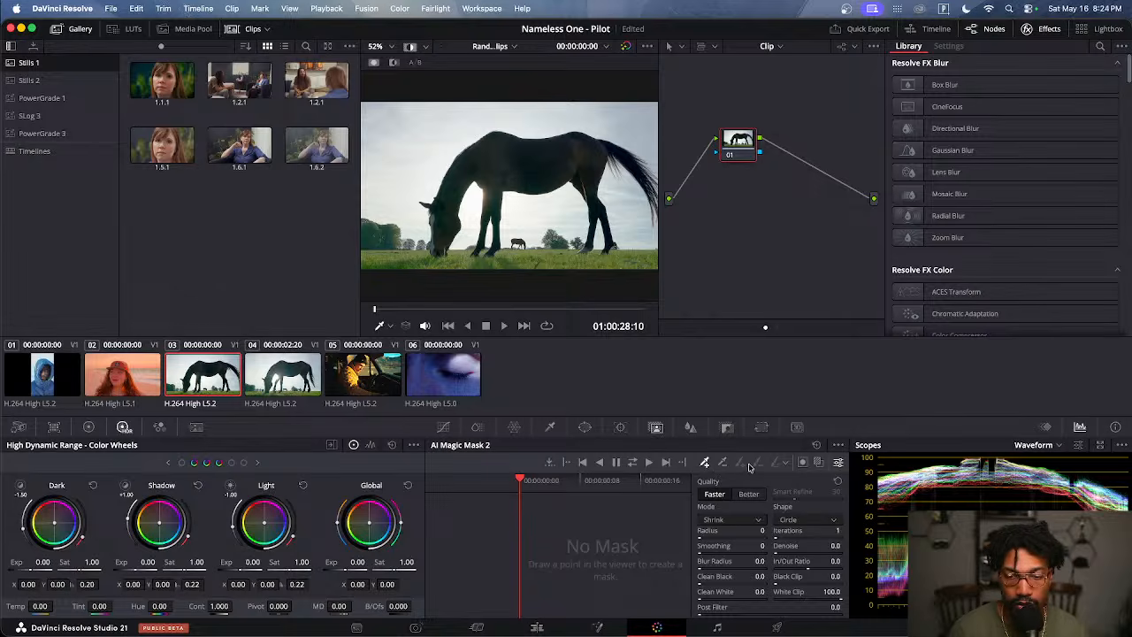
click(704, 463)
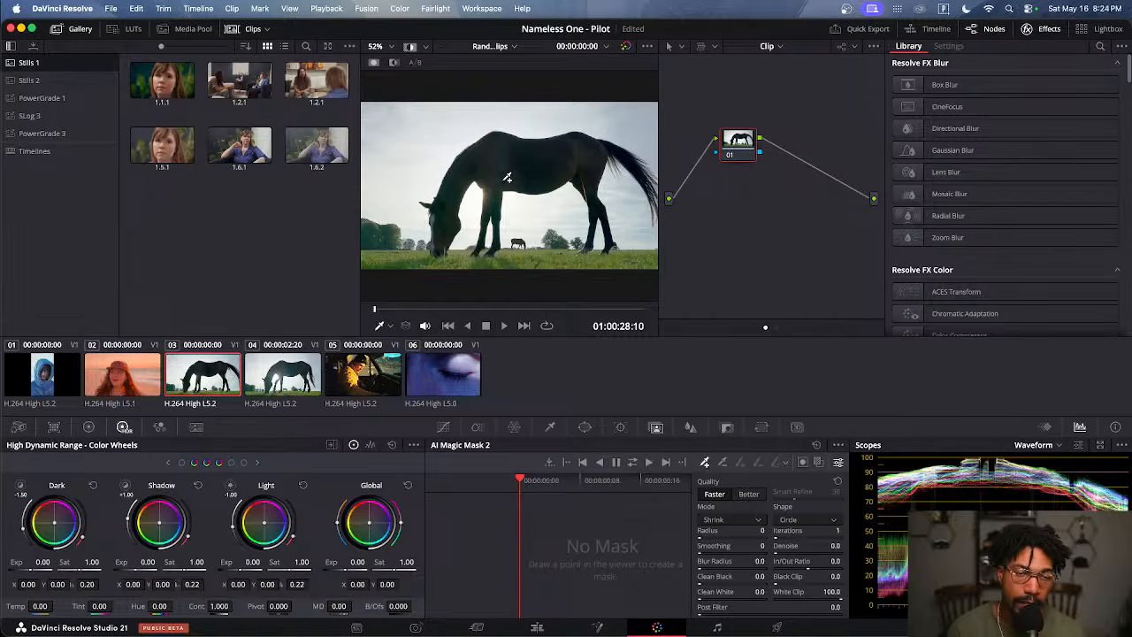
click(449, 228)
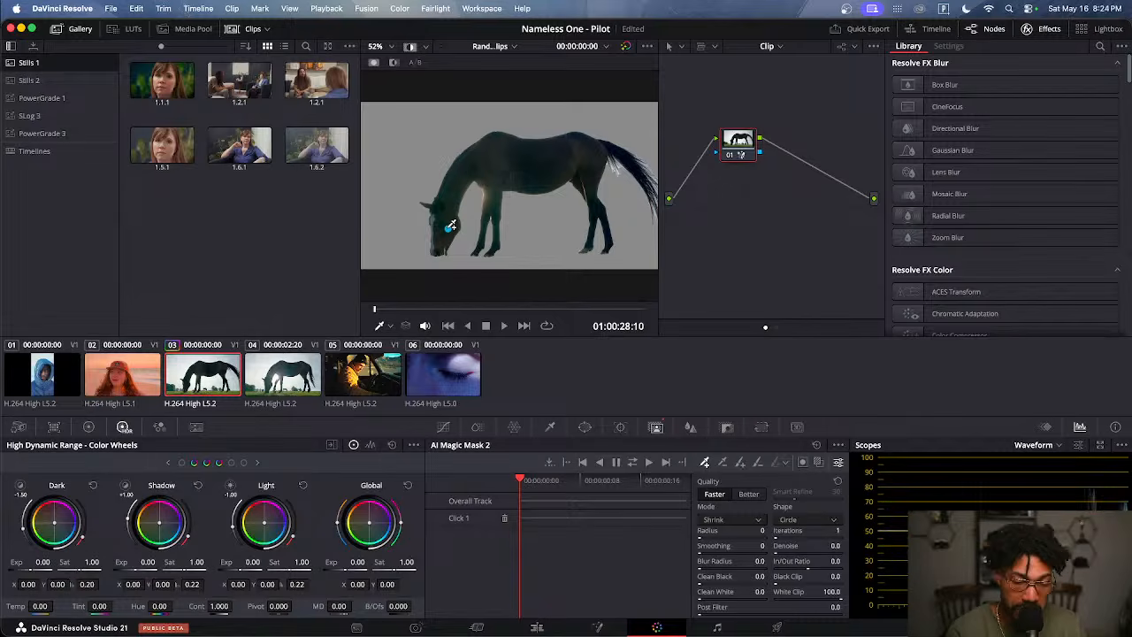
Preview the horse mask in highlight view, inverting the selection, restoring it and leaving the preview
key(shift+h)
key(shift+h)
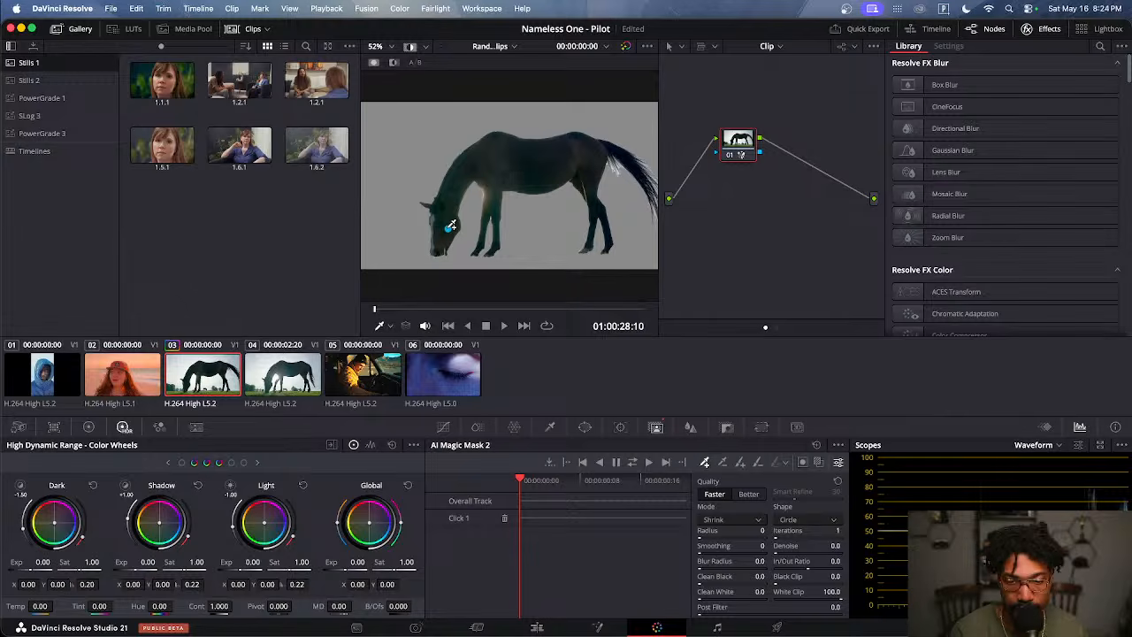
click(802, 463)
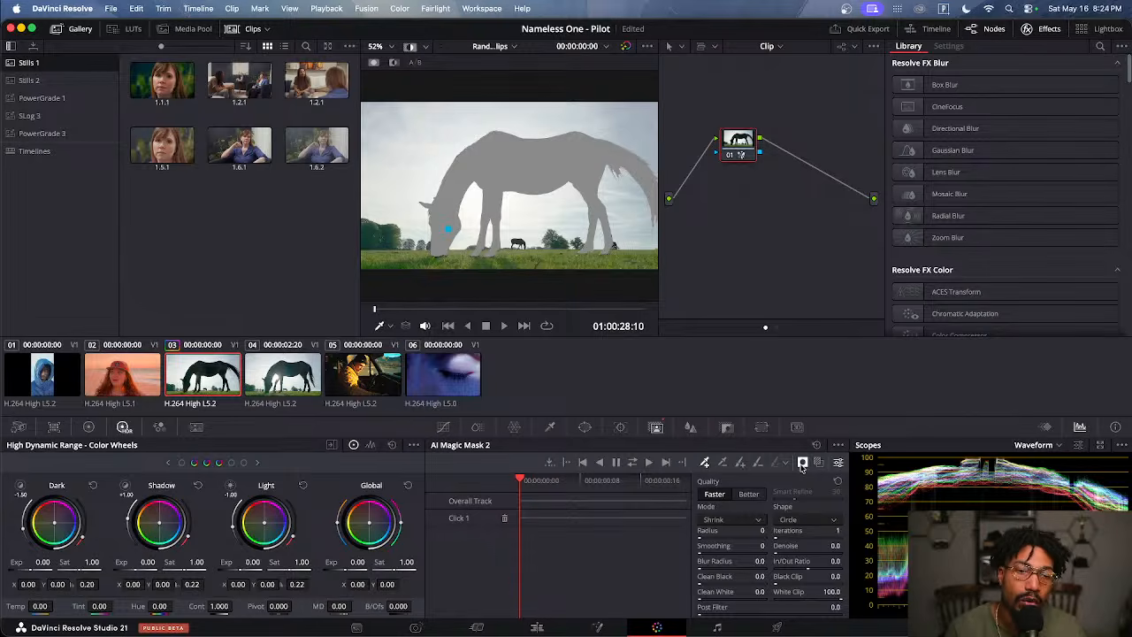
click(802, 465)
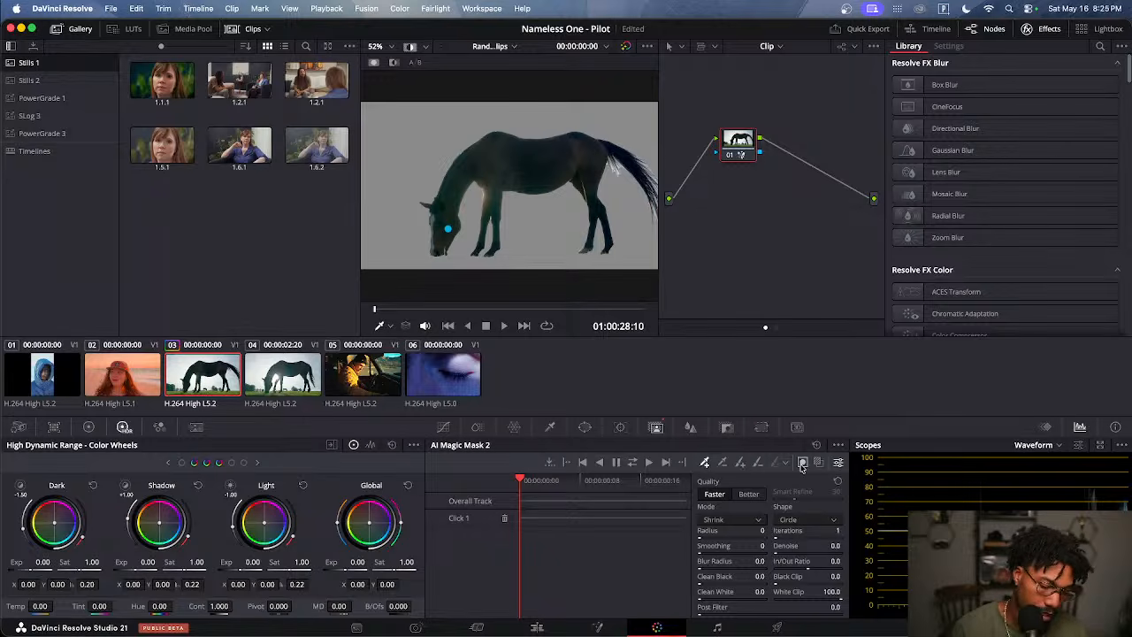
click(801, 464)
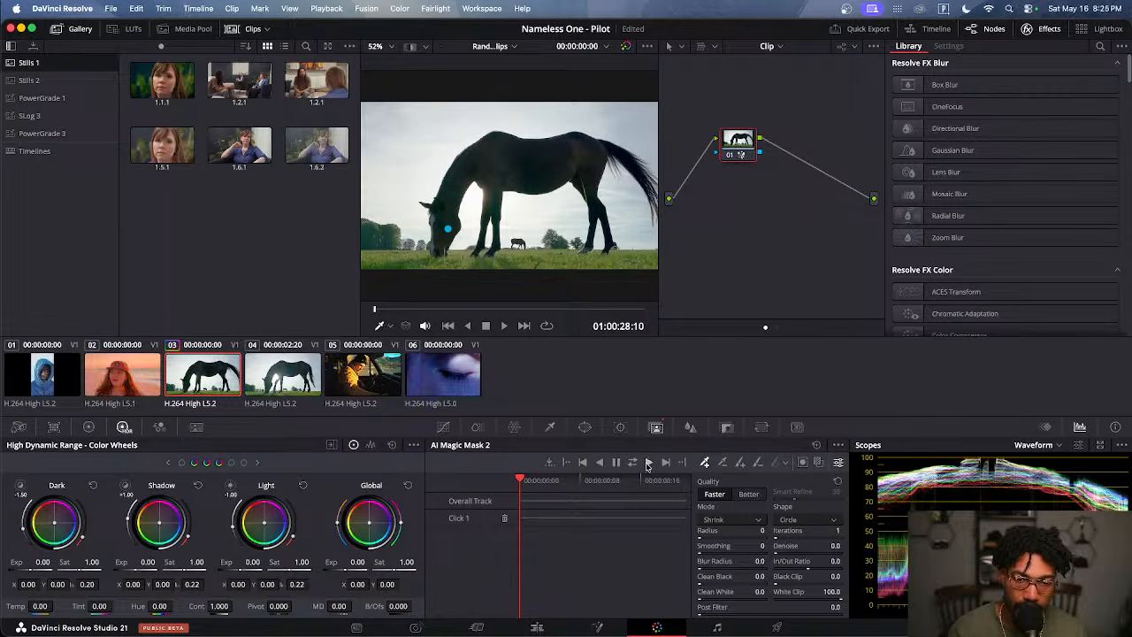
Track the horse mask forward through the short clip and toggle highlight view to check it
click(648, 464)
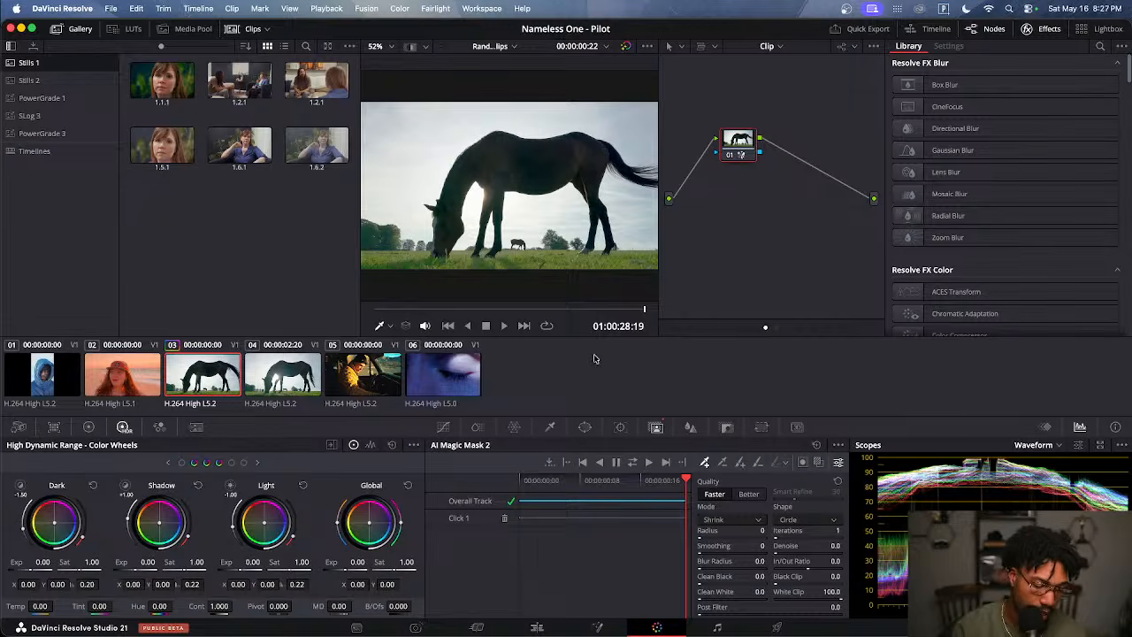
key(shift+h)
key(shift+h)
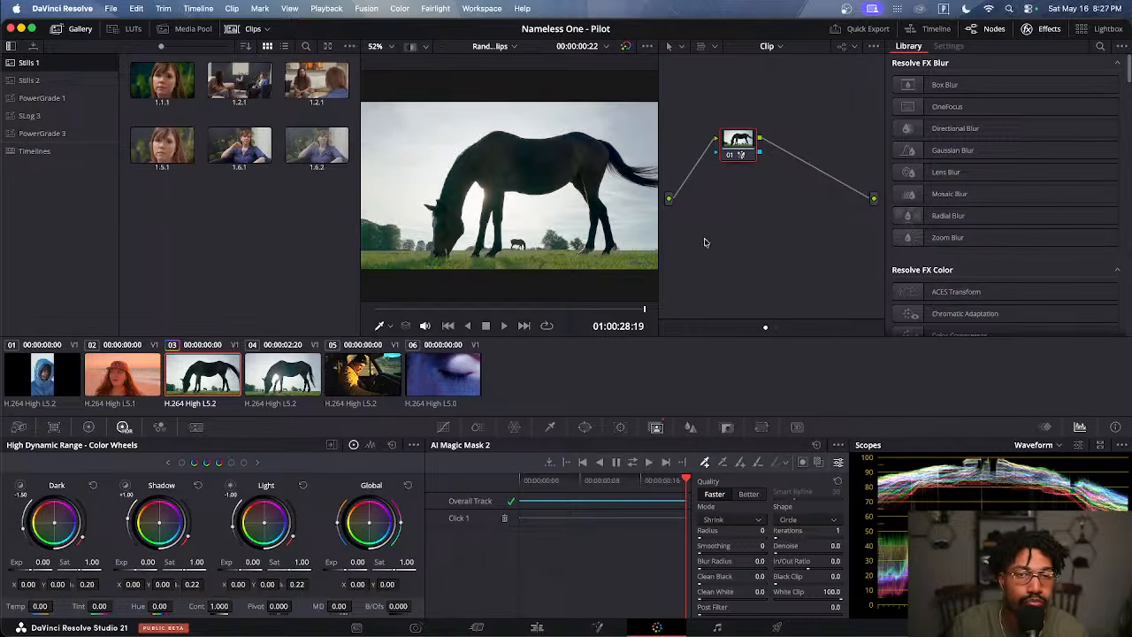
Add an alpha output to the node graph and connect node 01's mask output to it
drag(789, 258, 761, 242)
right_click(768, 190)
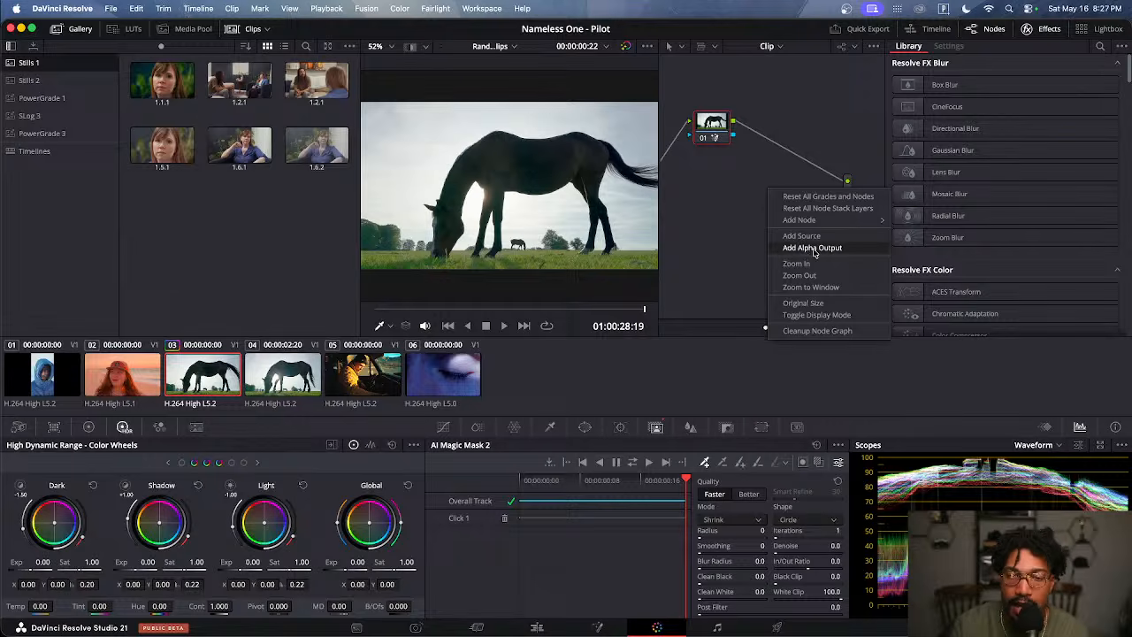
click(842, 253)
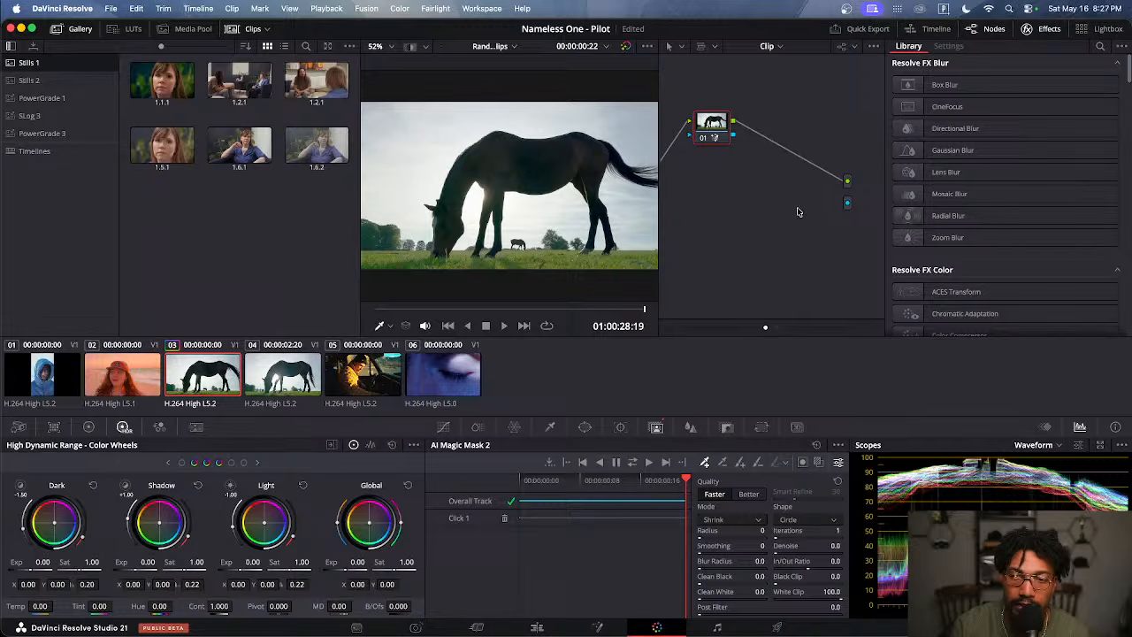
drag(847, 205, 732, 137)
drag(797, 189, 849, 205)
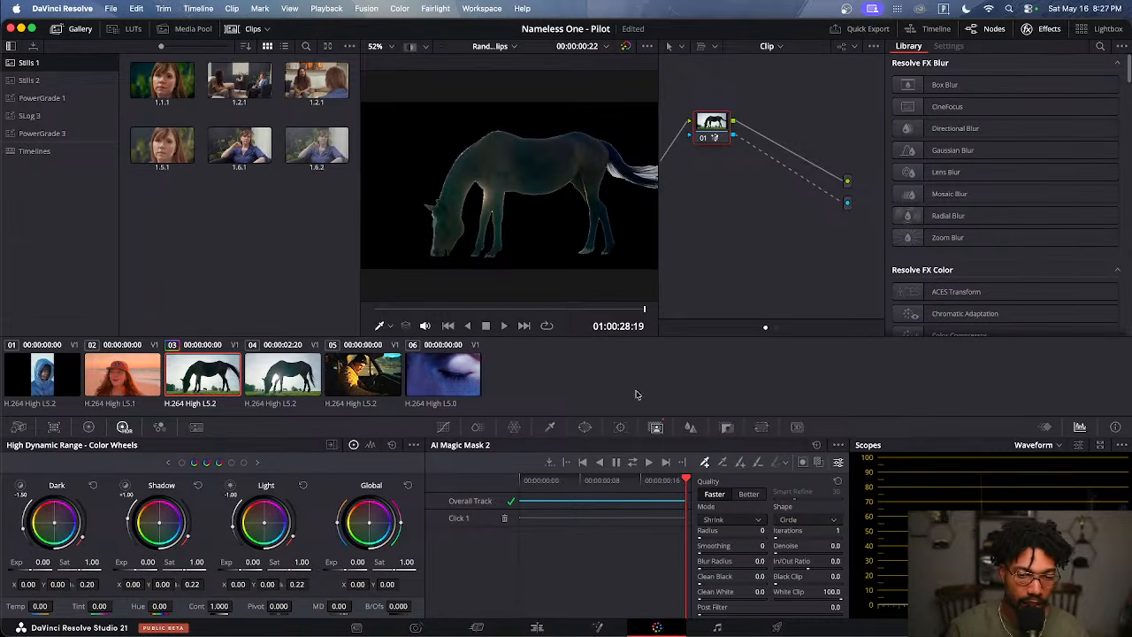
Return to the Edit page, move the short horse clip up to Video 2, and extend the woman's clip beneath it to fill the gap
click(536, 628)
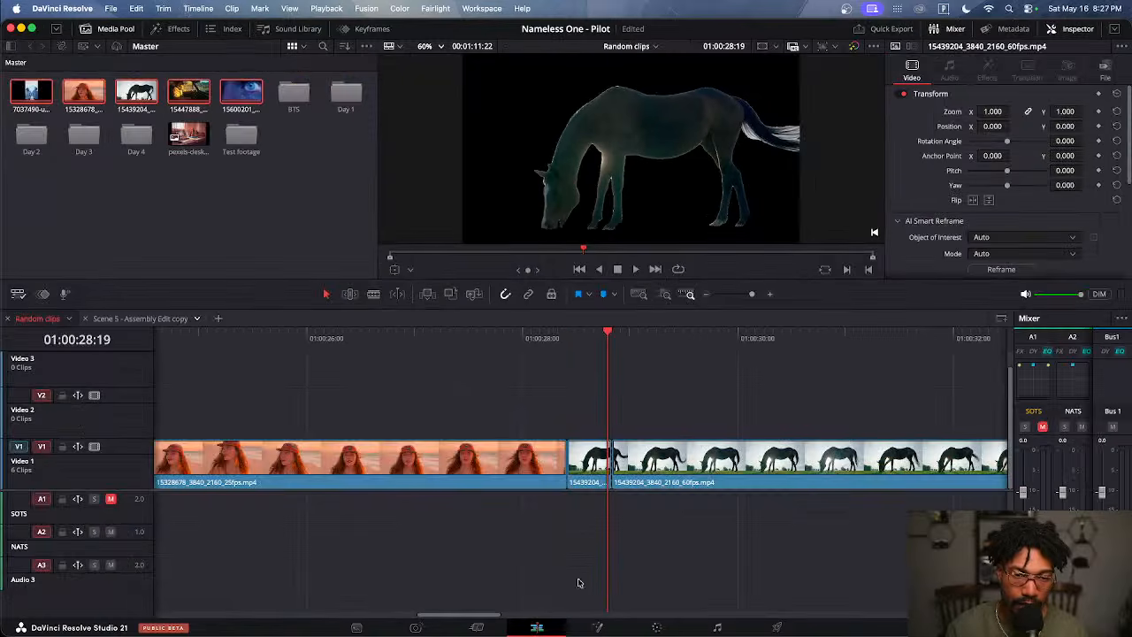
click(579, 448)
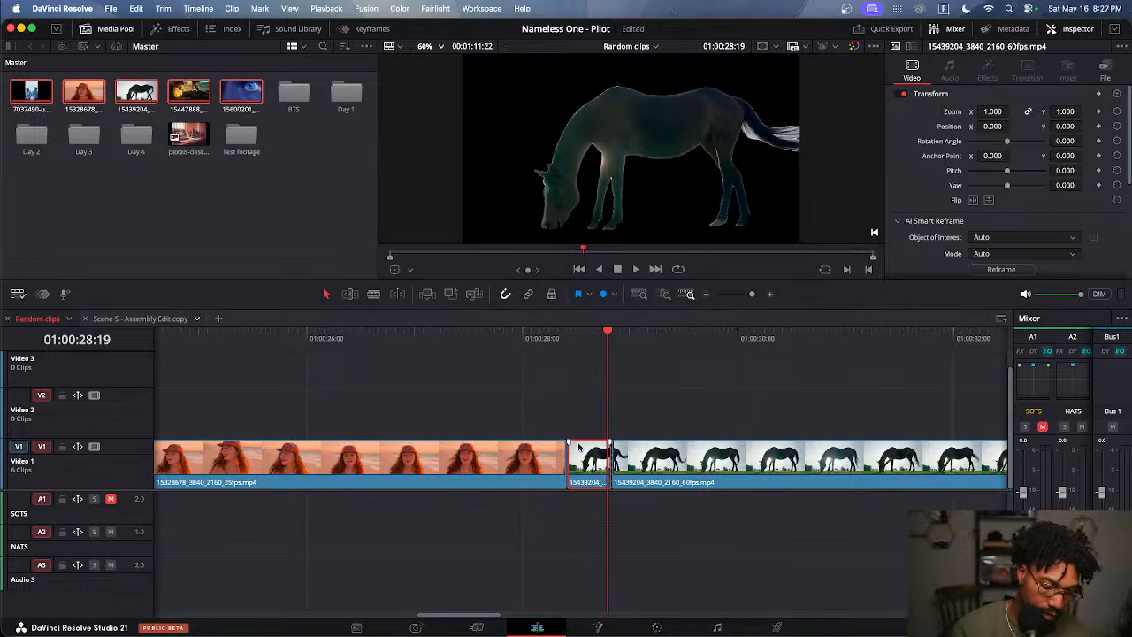
key(alt+Up)
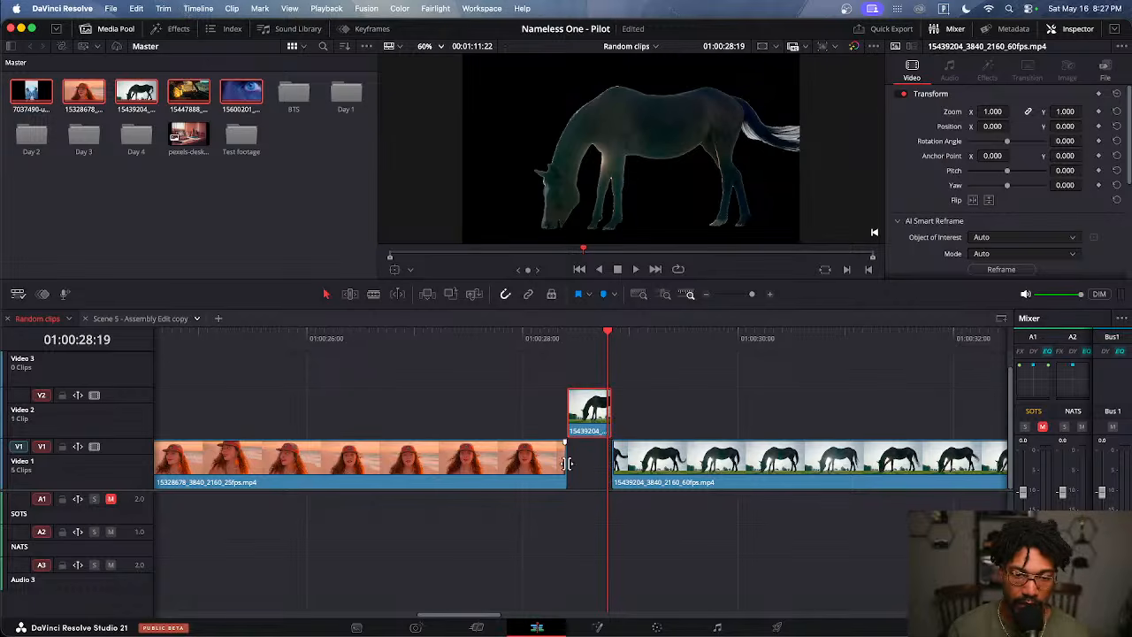
drag(520, 470, 562, 469)
click(568, 337)
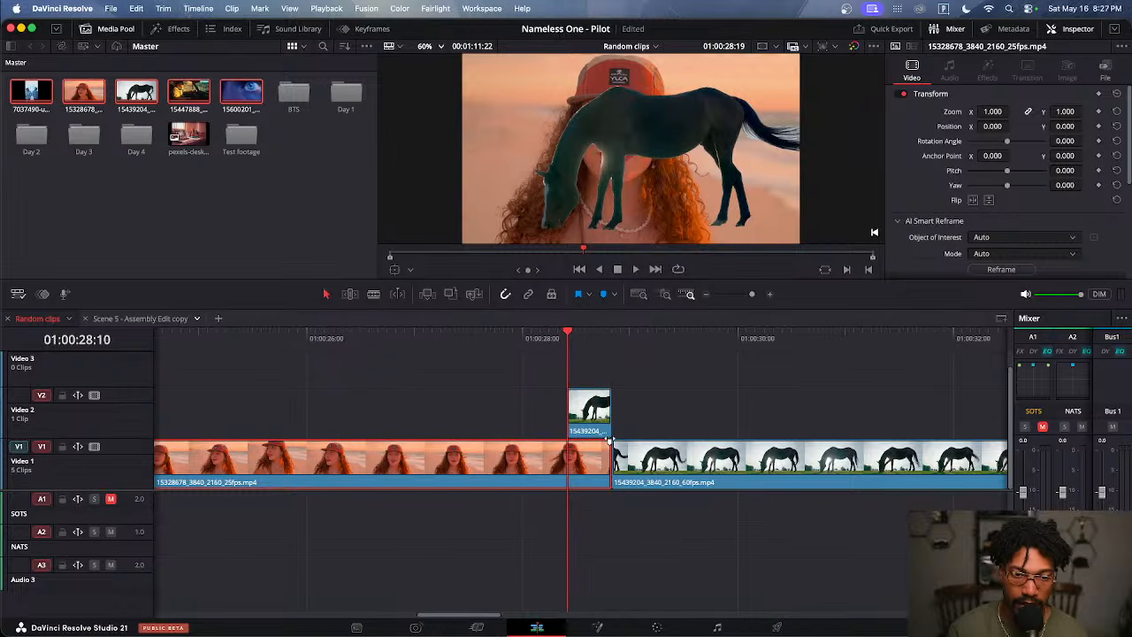
Try scaling the horse clip on Video 2 to a zoom of 0.700, and undo the change
click(593, 421)
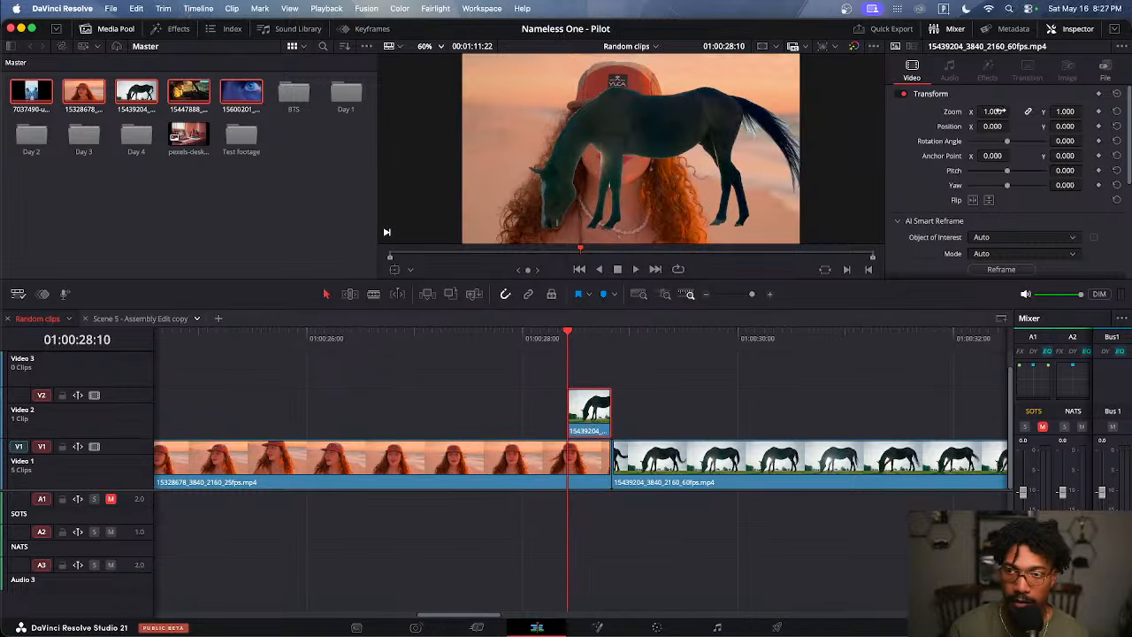
drag(996, 112, 975, 112)
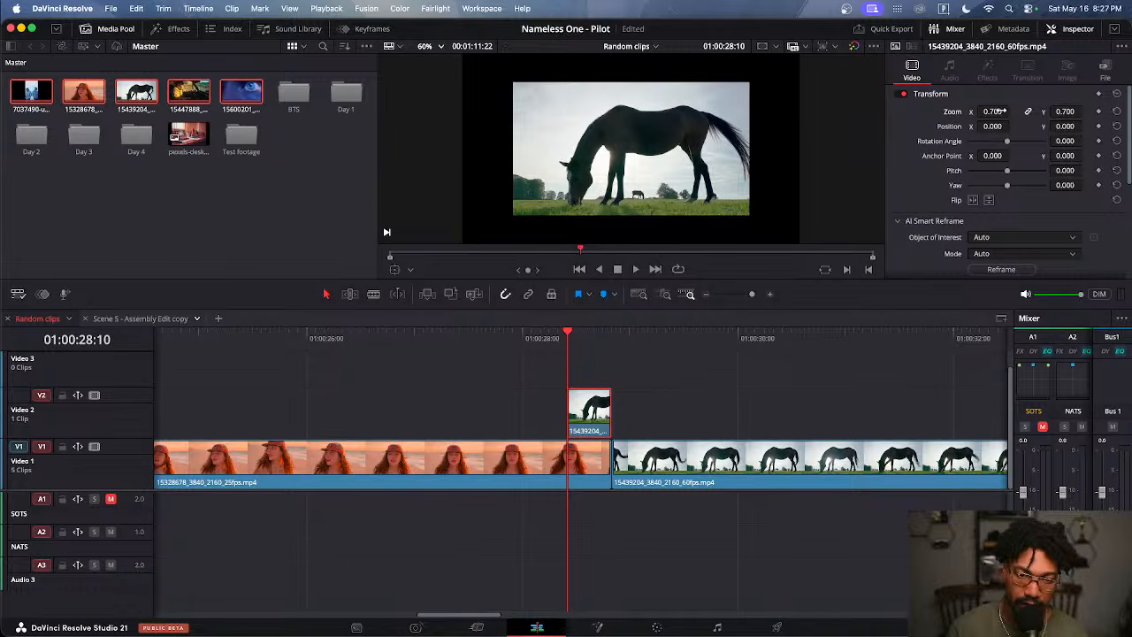
key(super+z)
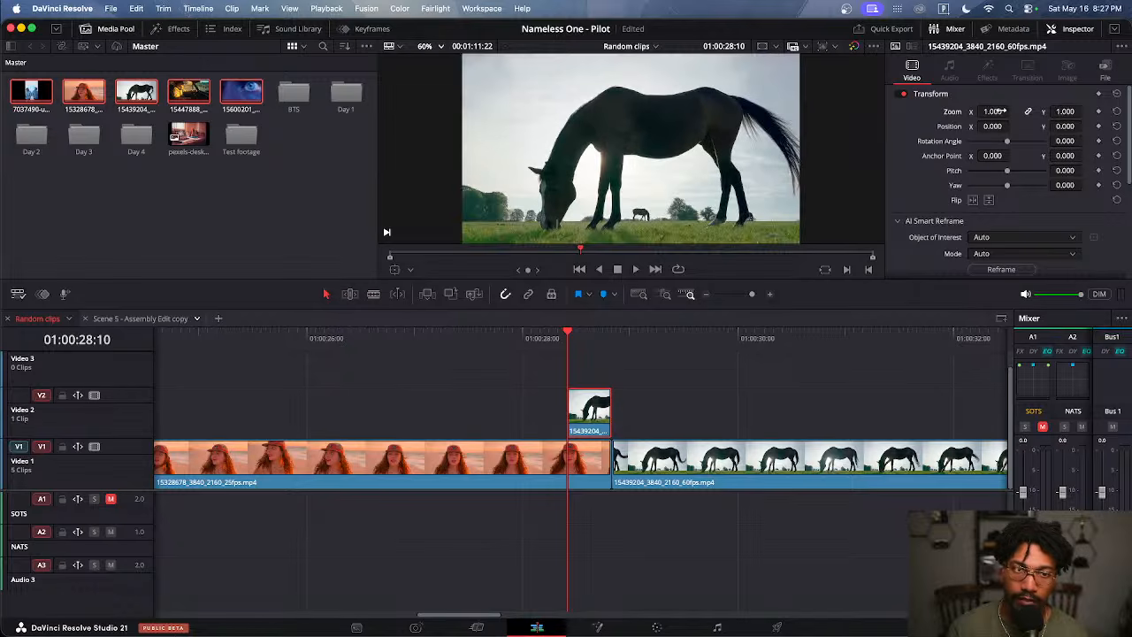
Scrub the horse overlay to 01:00:28:14, then repeatedly undo and redo the horse clip's track move and the woman clip's extension
click(728, 371)
click(577, 336)
click(584, 337)
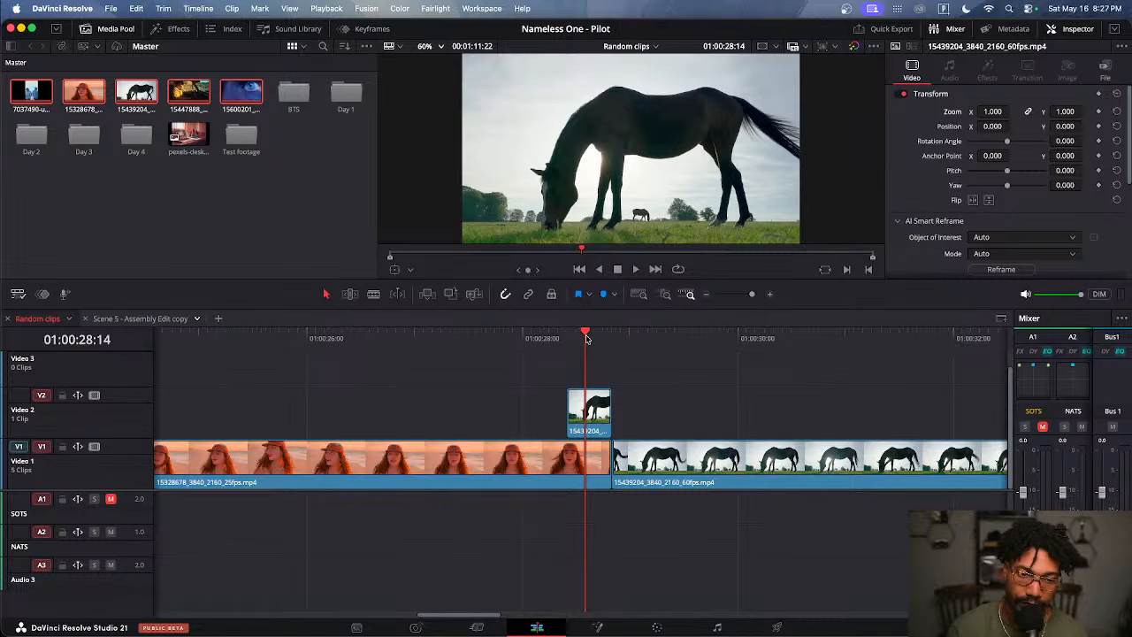
key(super+z)
key(super+z)
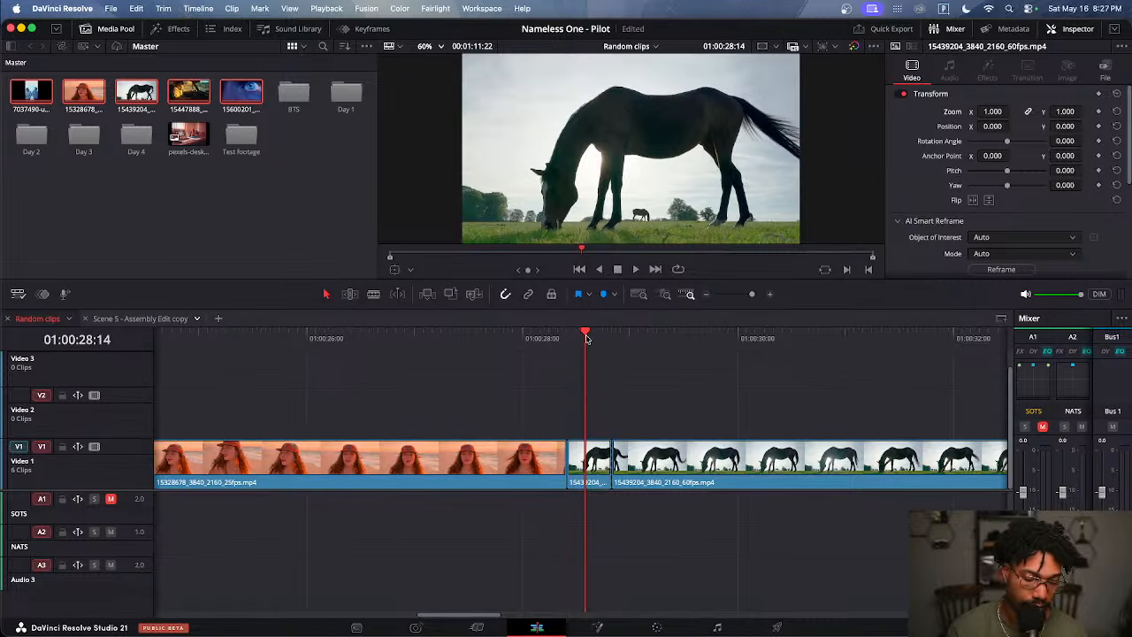
key(super+shift+z)
key(super+shift+z)
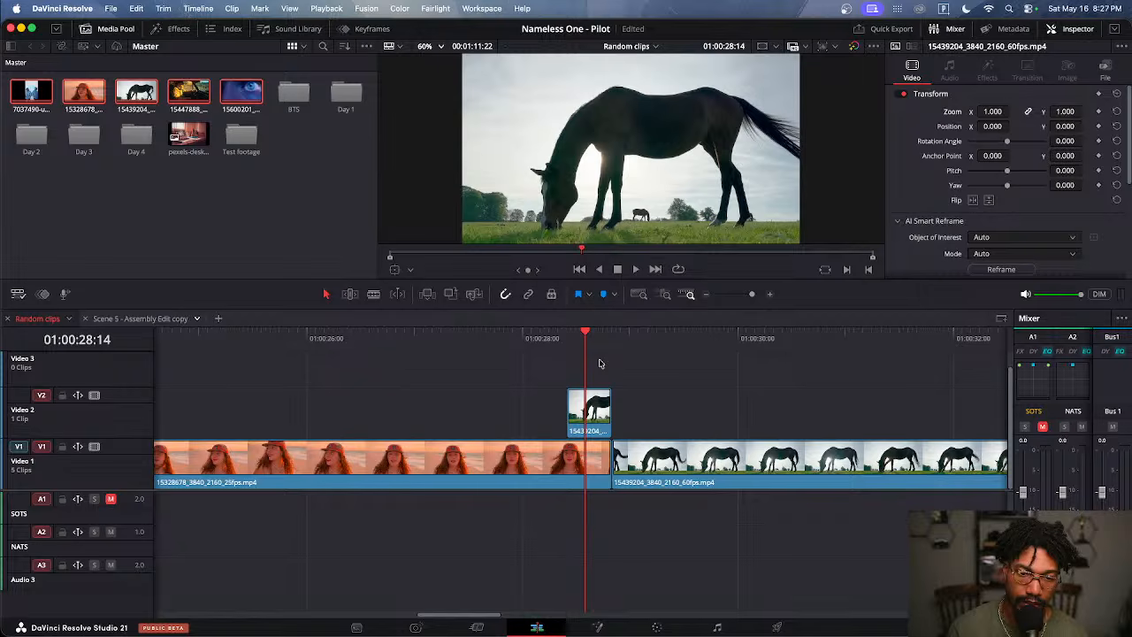
key(super+z)
key(super+shift+z)
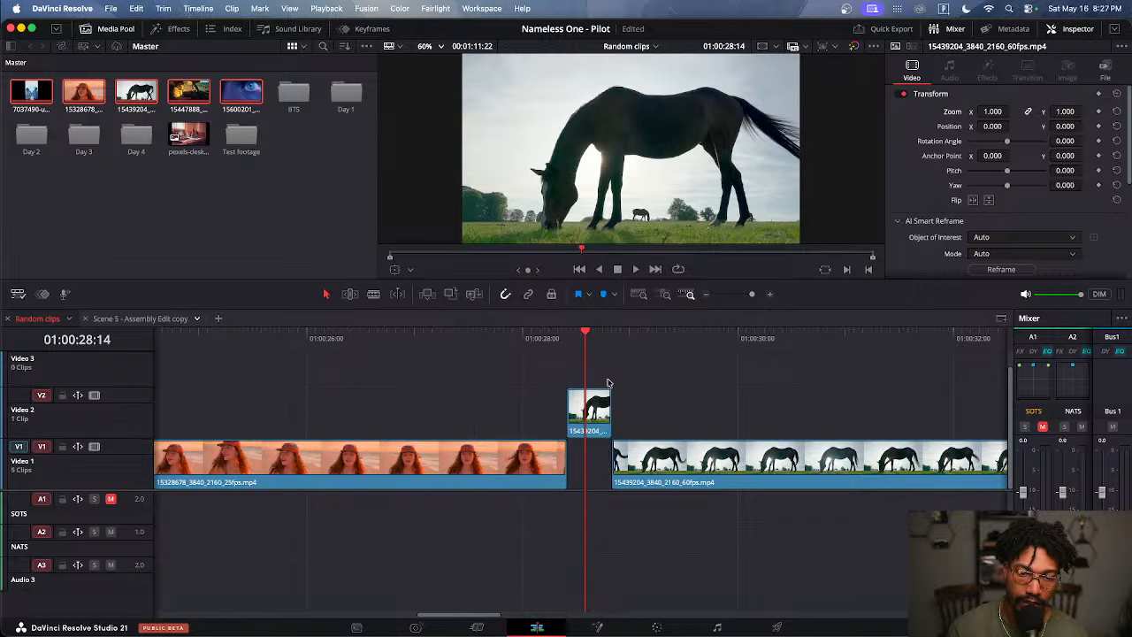
key(super+shift+z)
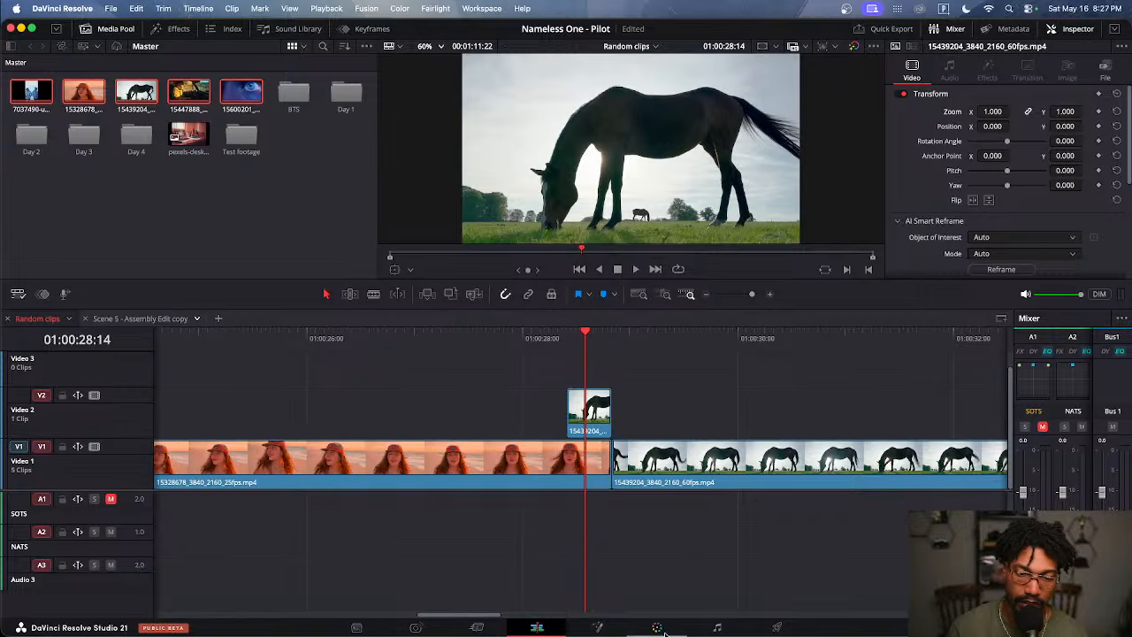
Retrack the horse mask forward on the Color page from the clip's start and stop tracking at 01:00:28:17
click(778, 630)
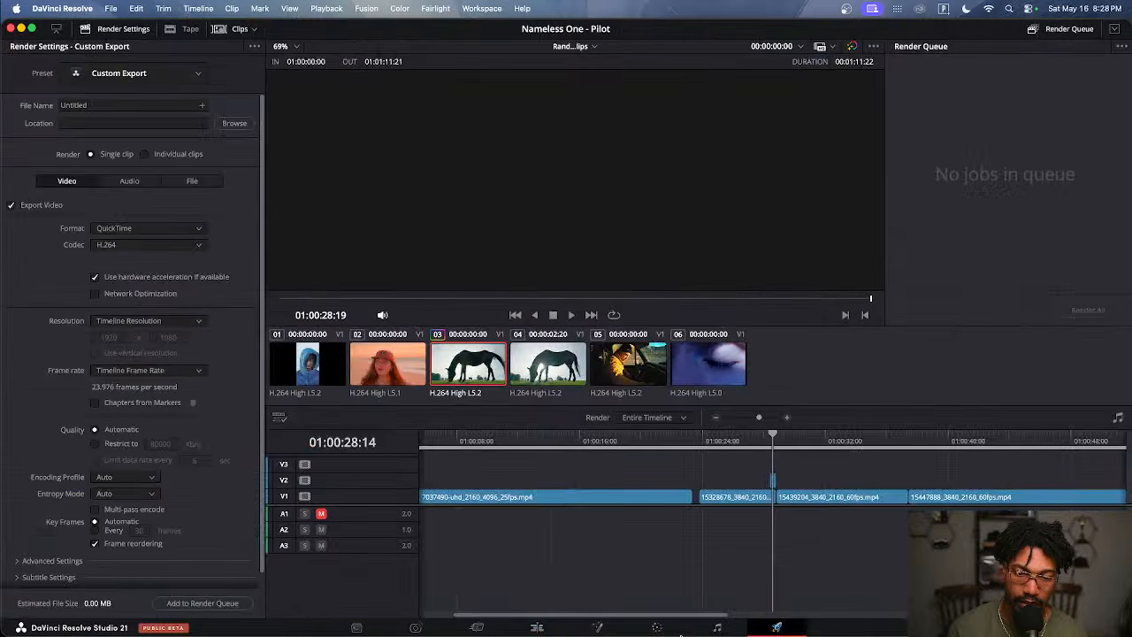
click(656, 627)
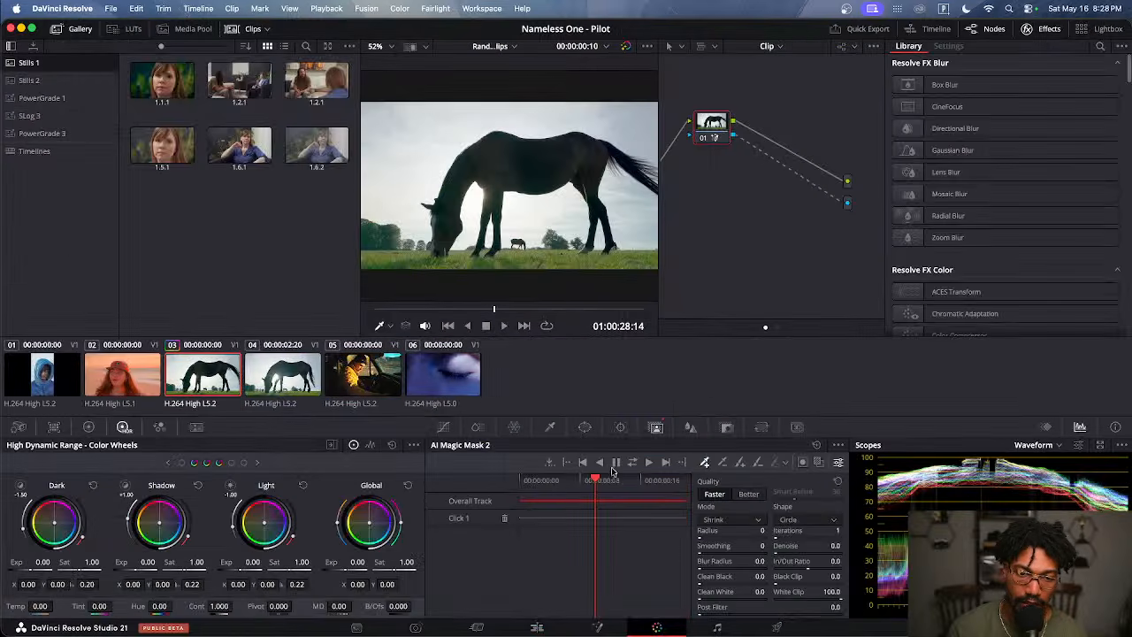
click(650, 465)
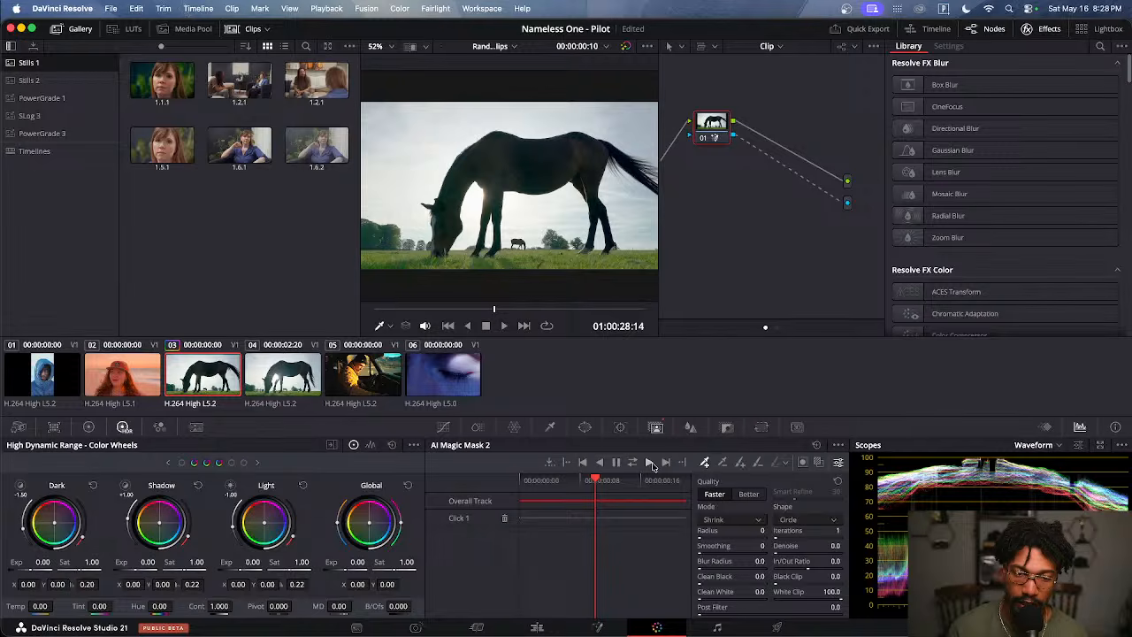
click(650, 465)
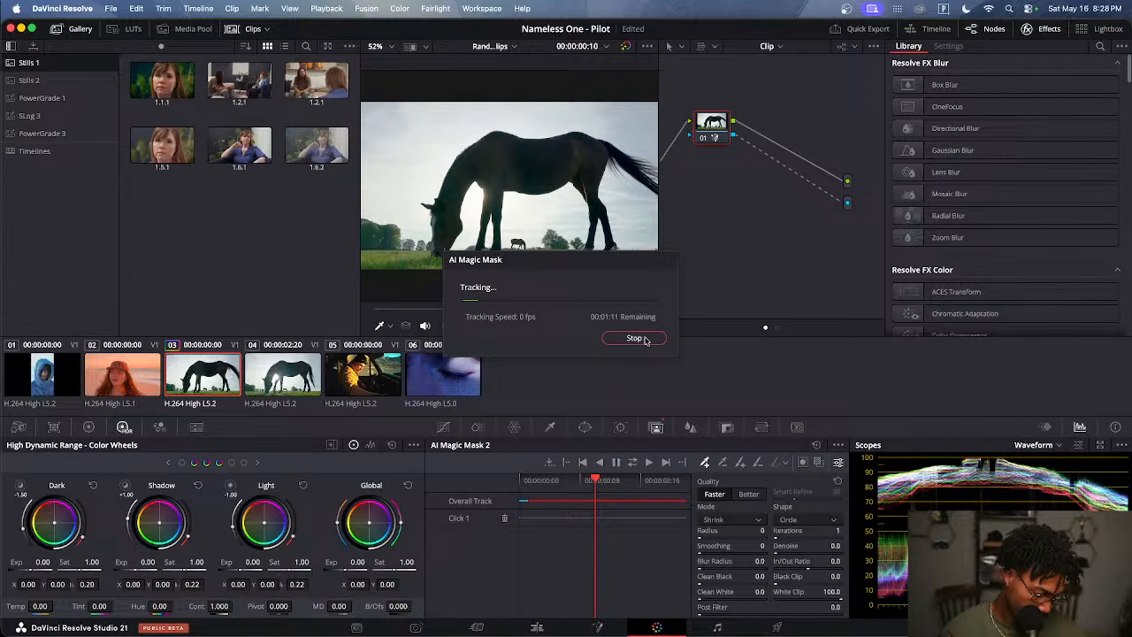
click(644, 341)
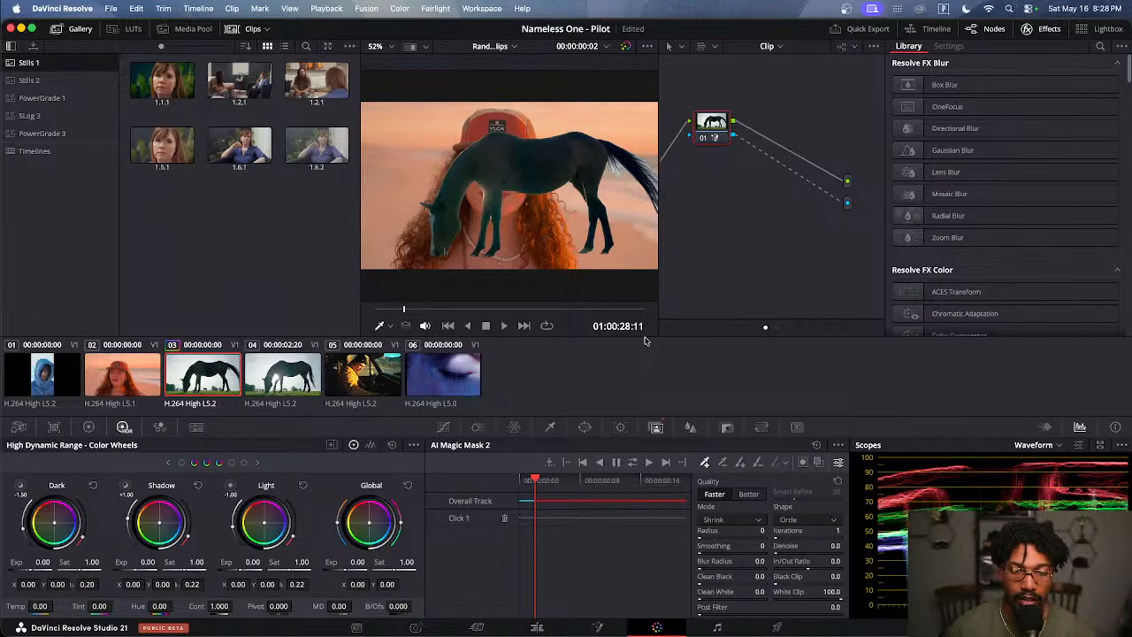
click(648, 463)
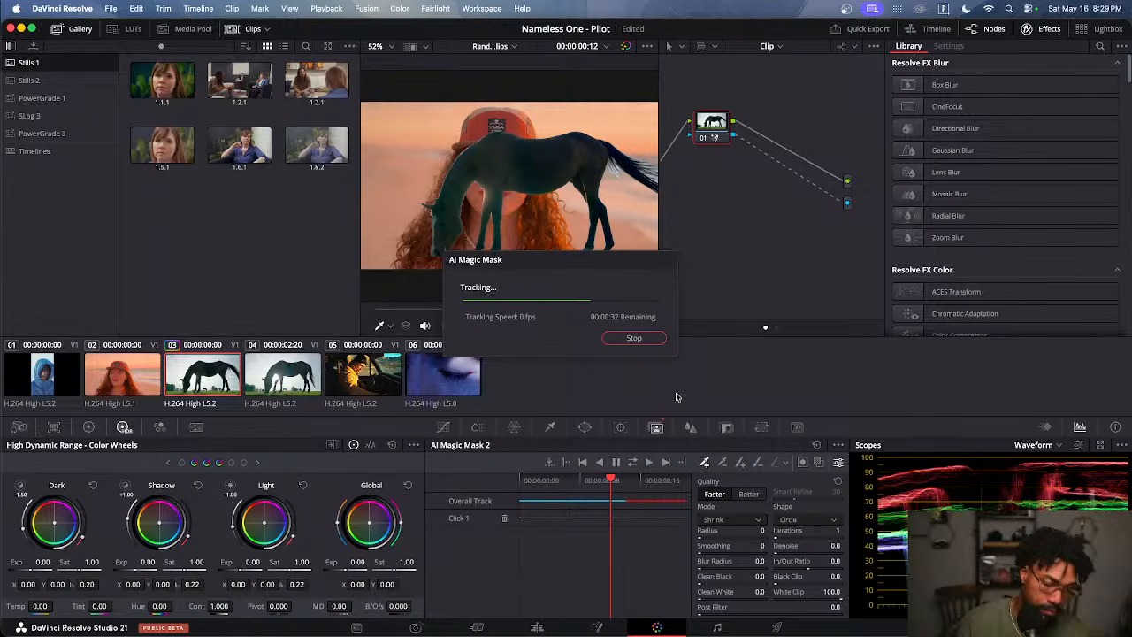
click(643, 340)
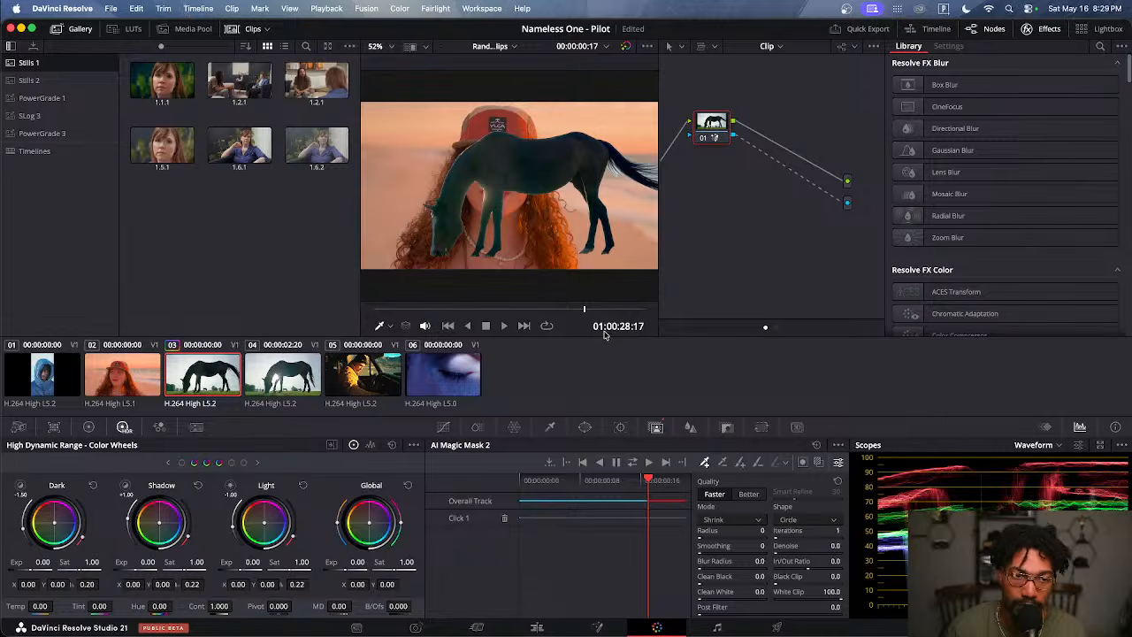
Return to the Edit page, try turning the horse clip on Video 2 into a new compound clip, and undo it
click(539, 626)
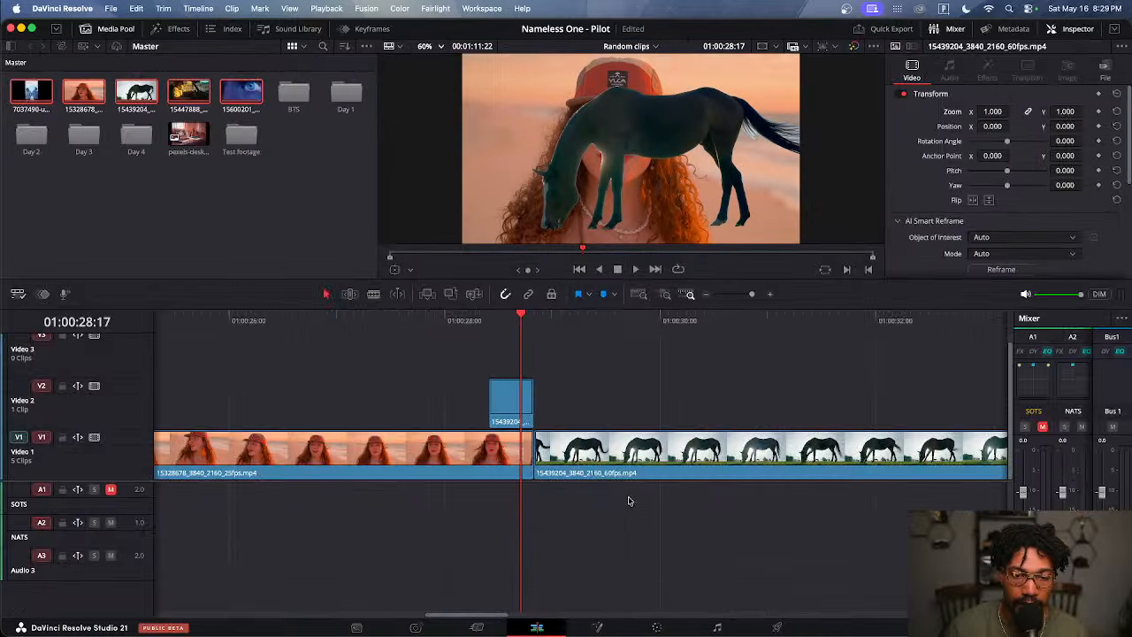
click(506, 403)
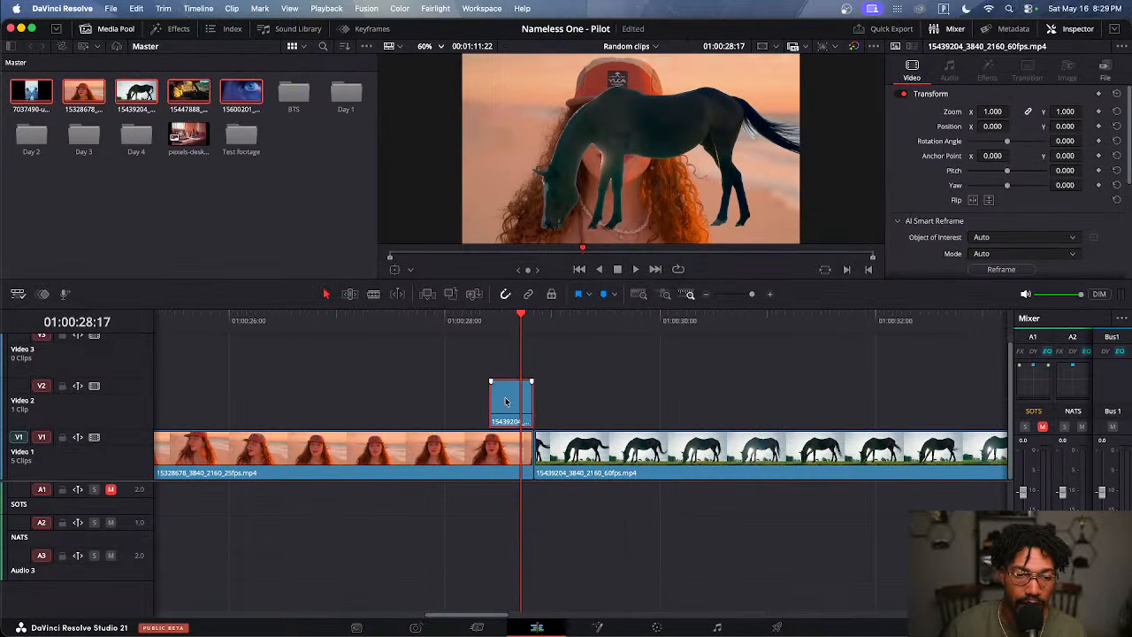
right_click(506, 403)
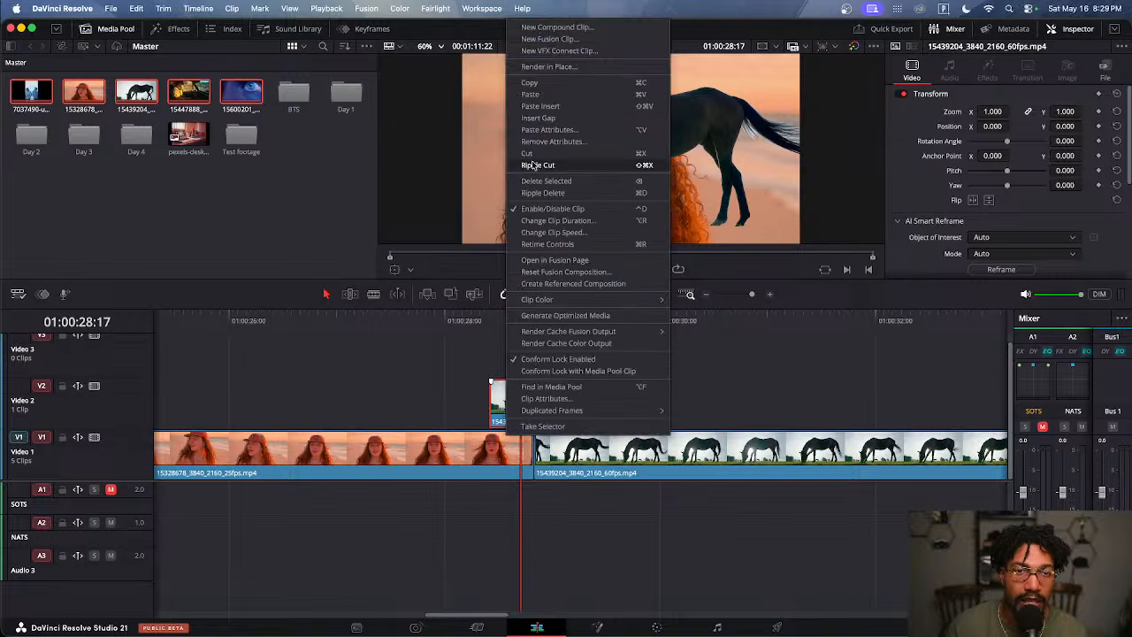
click(548, 28)
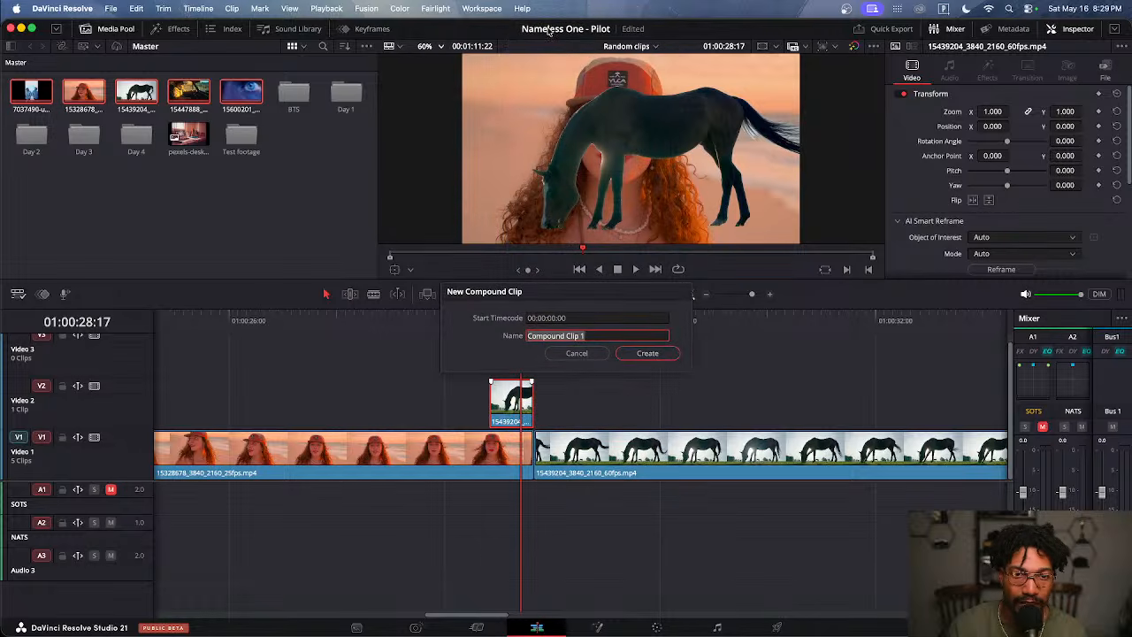
click(655, 355)
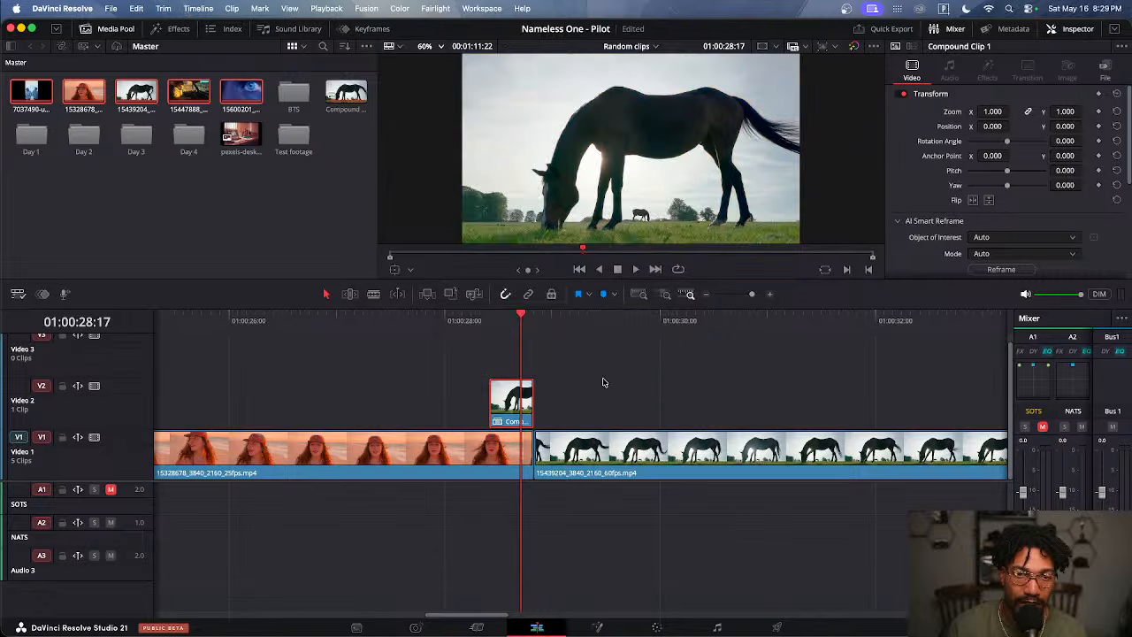
key(super+z)
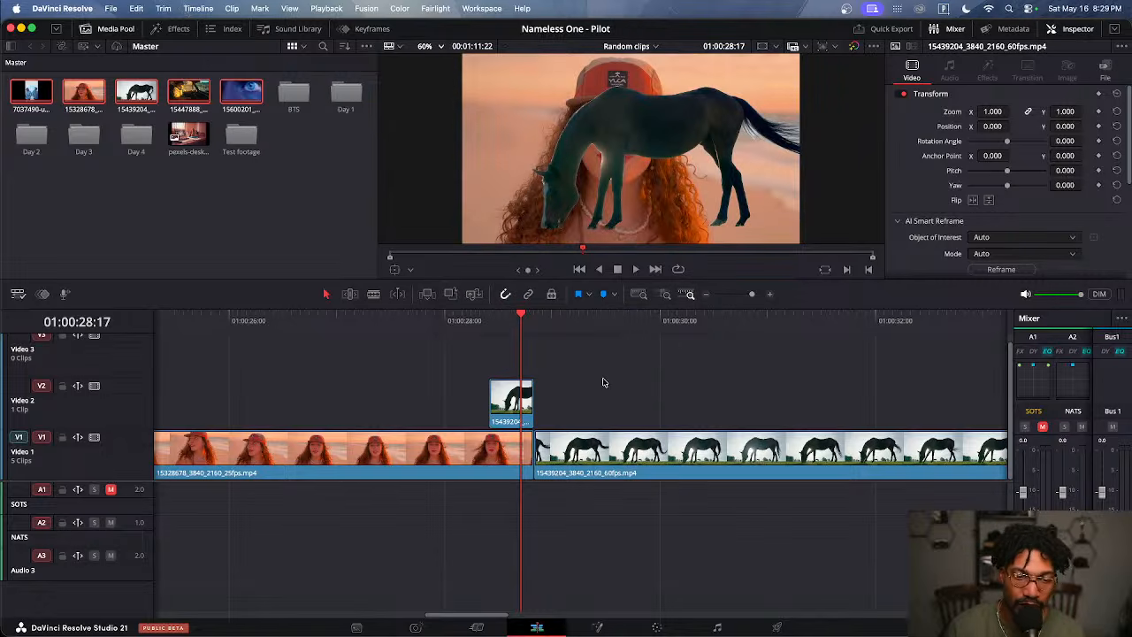
Delete the horse clip from Video 2 and park the playhead at 01:00:28:12 to inspect the logo on the woman's cap
click(522, 403)
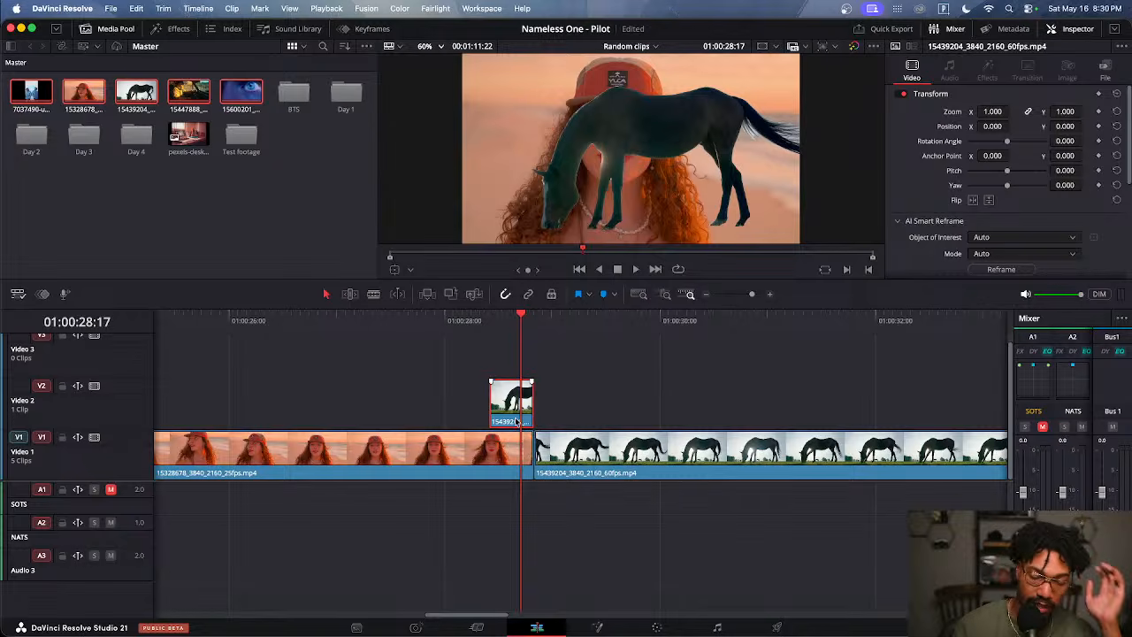
key(Delete)
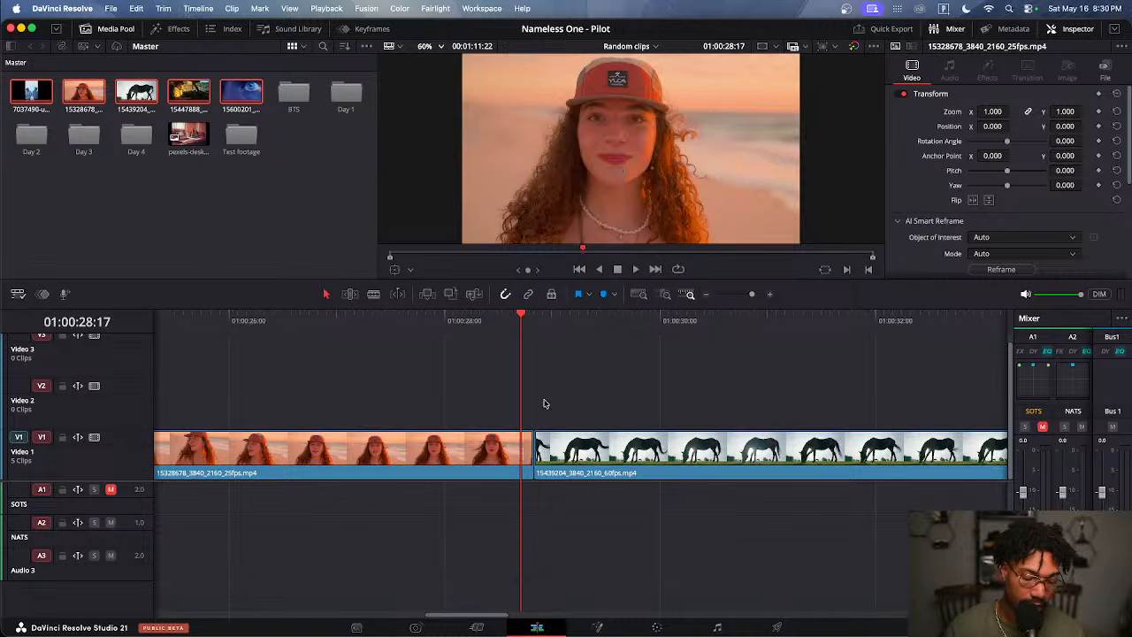
click(537, 314)
click(498, 329)
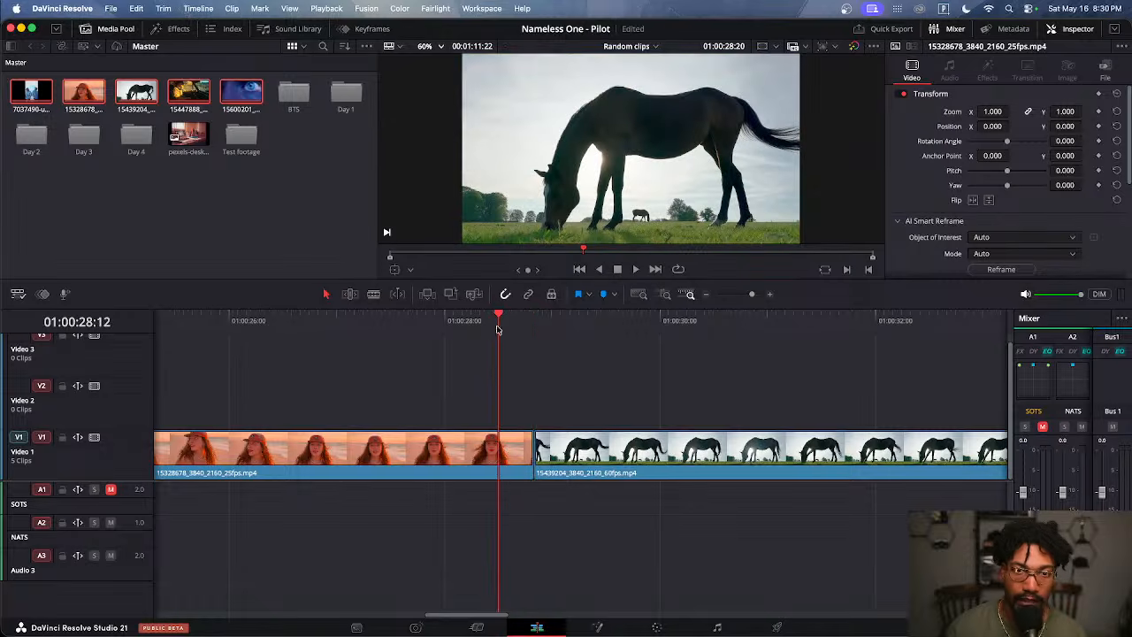
scroll(632, 116, up, 5)
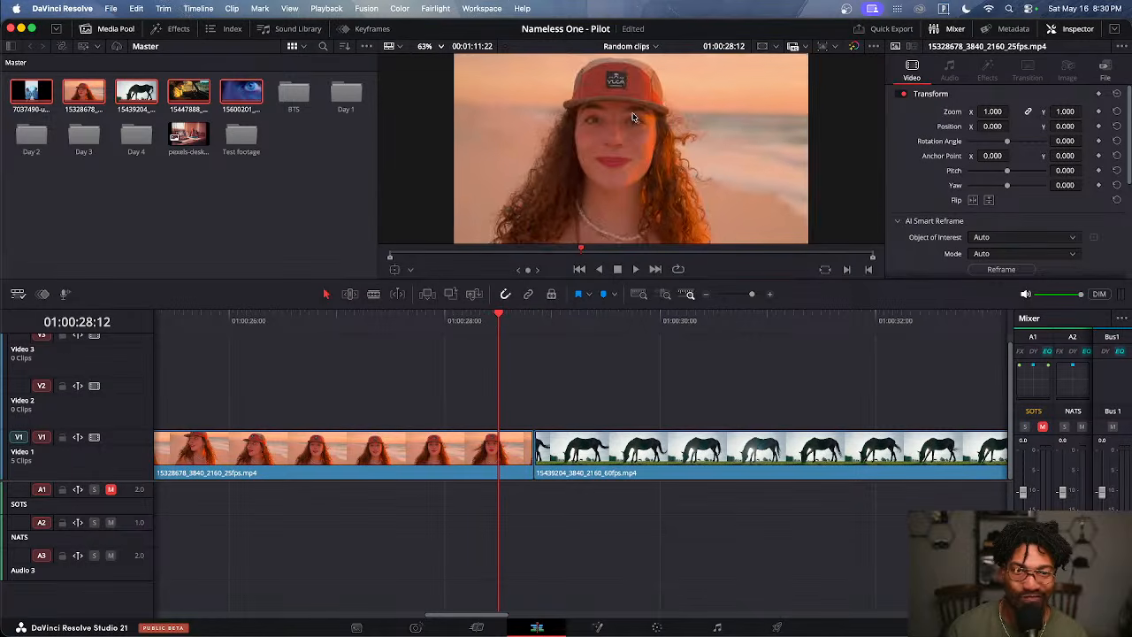
scroll(648, 145, up, 3)
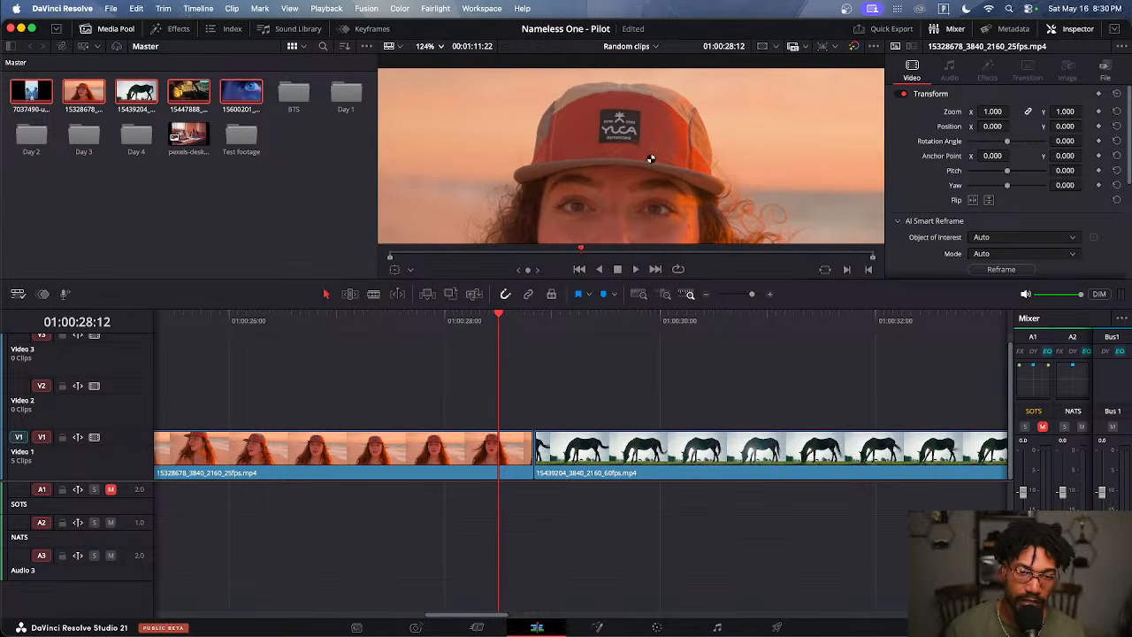
Open the woman's clip on the Color page and search the effects library for "ob" to find Object Removal
click(656, 627)
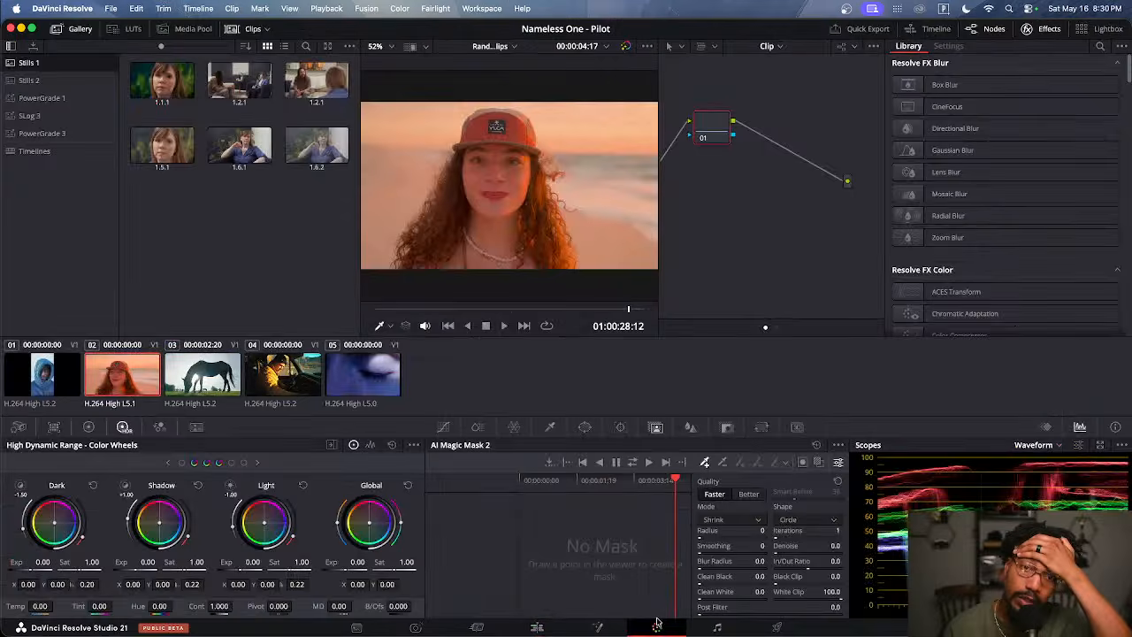
scroll(528, 151, up, 5)
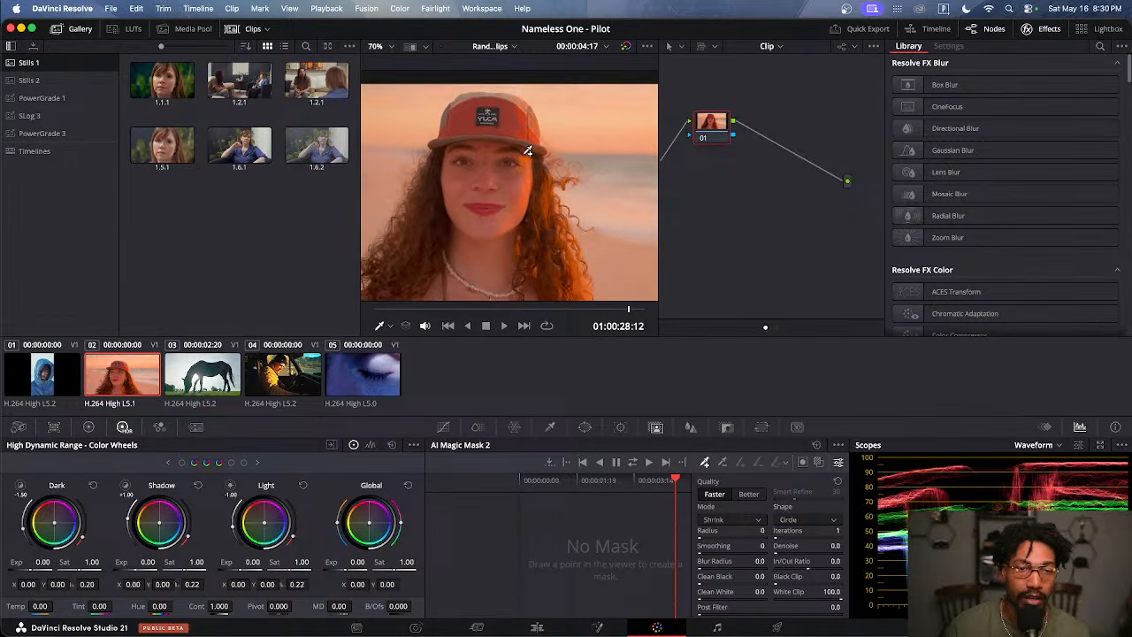
drag(531, 177, 536, 187)
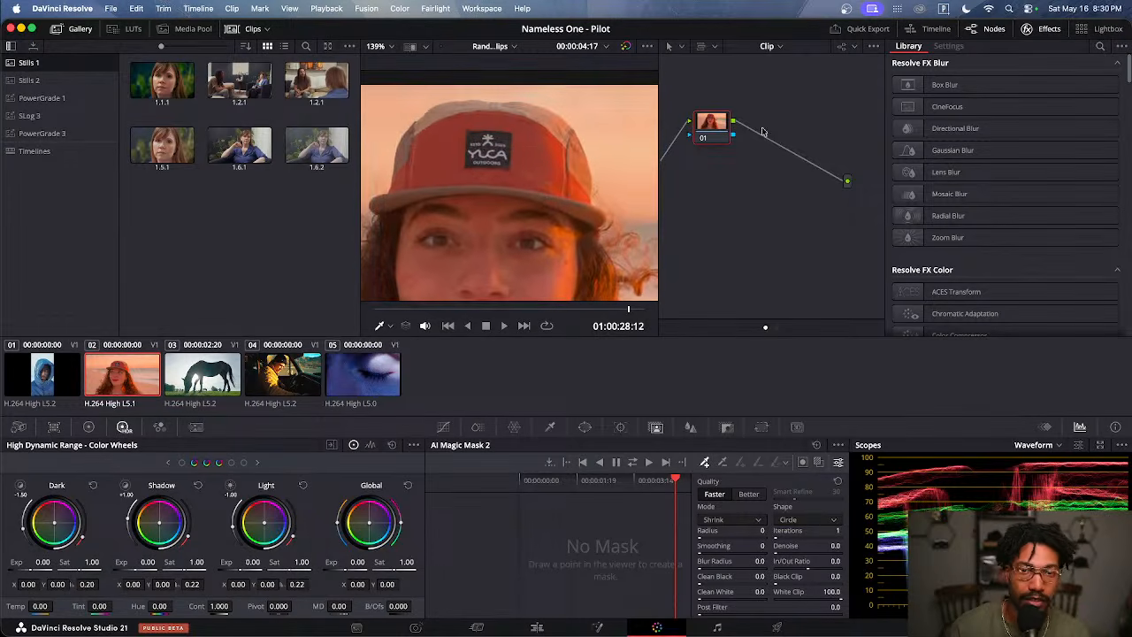
drag(717, 128, 725, 128)
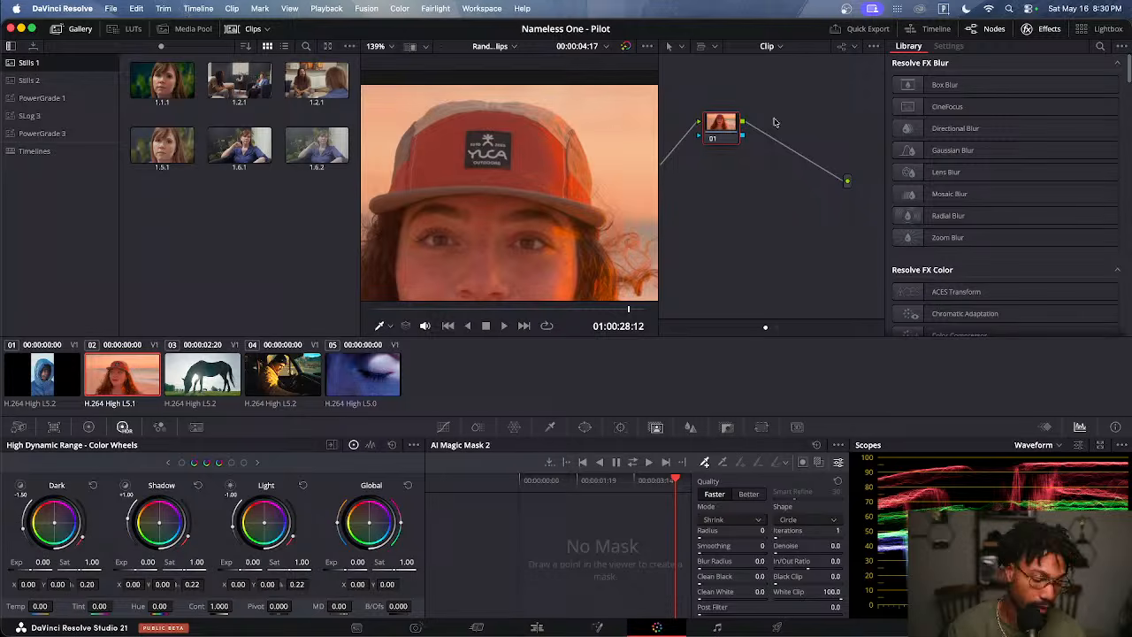
click(1099, 48)
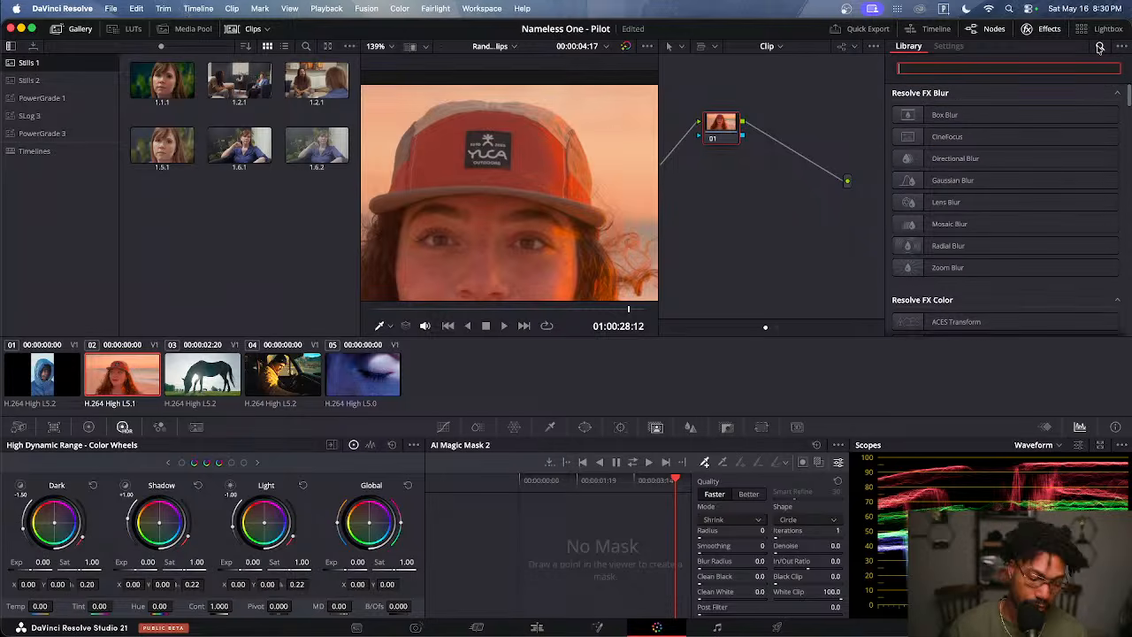
text(ob)
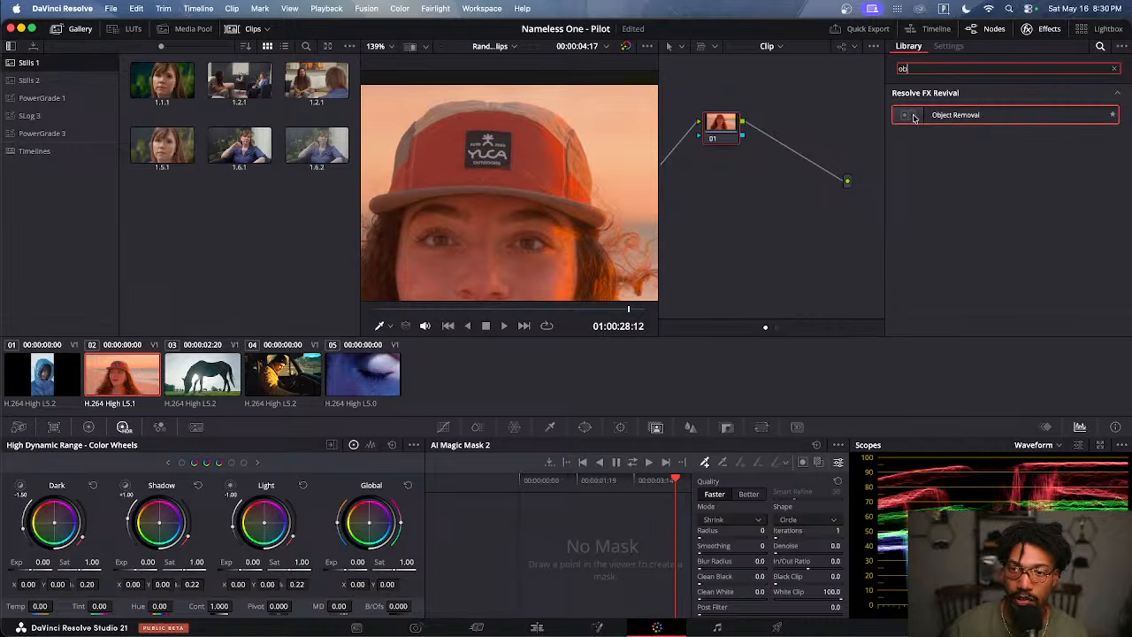
mouse_move(955, 114)
mouse_down()
mouse_move(776, 139)
mouse_move(954, 120)
mouse_up()
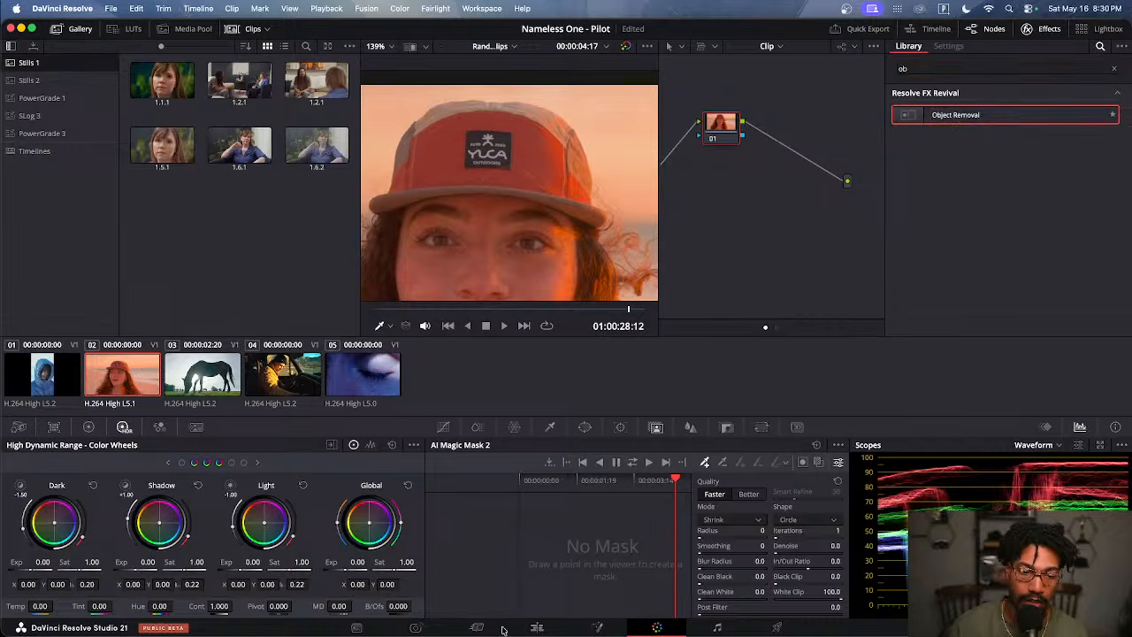
Return to the Edit page and split the woman's clip at 01:00:28:18, selecting the short piece at its end
click(540, 628)
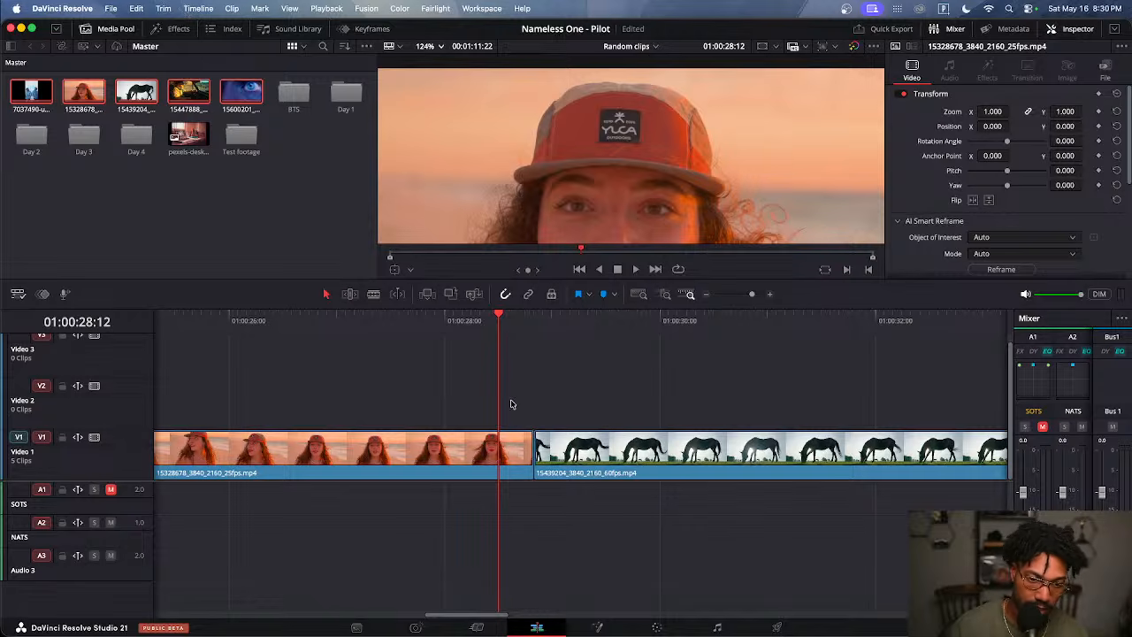
drag(501, 324, 531, 329)
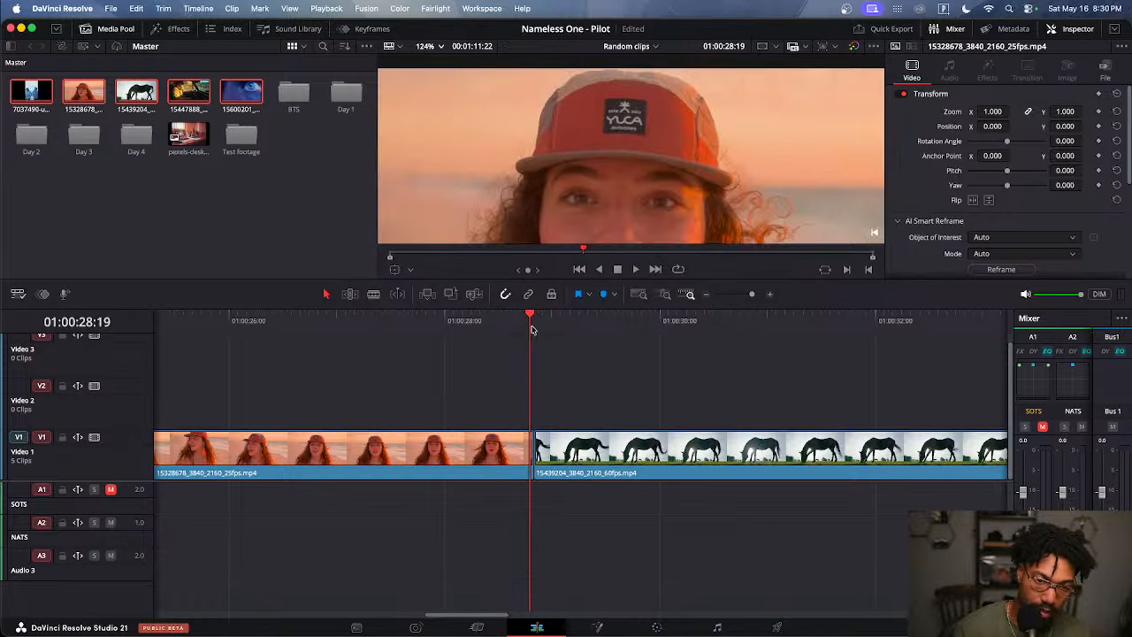
key(Left)
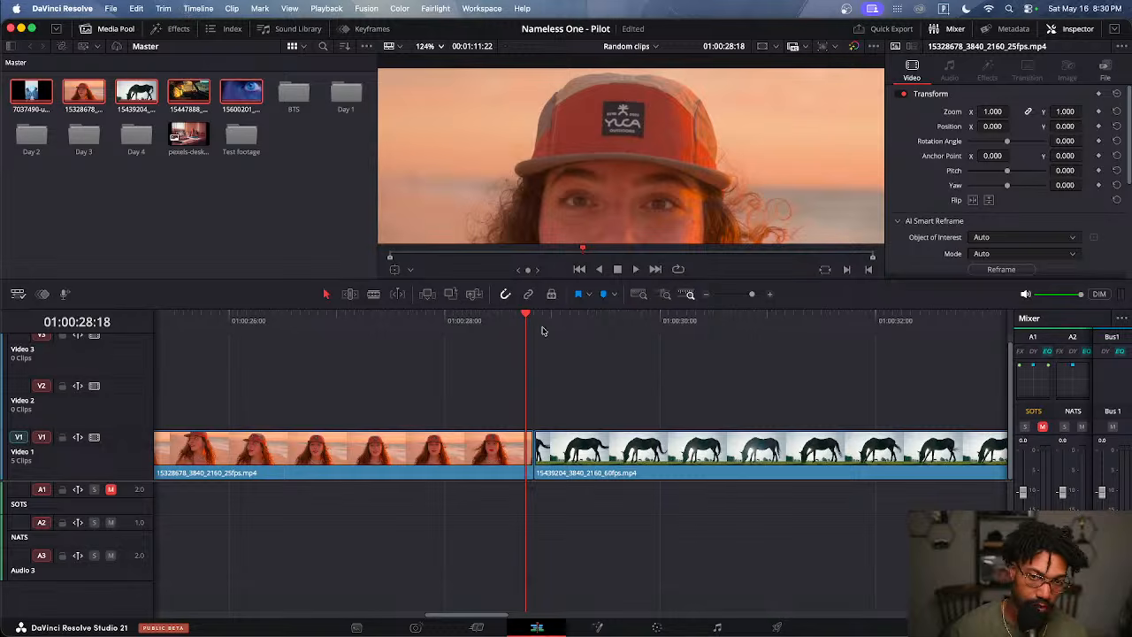
scroll(591, 431, down, 5)
scroll(591, 431, down, 3)
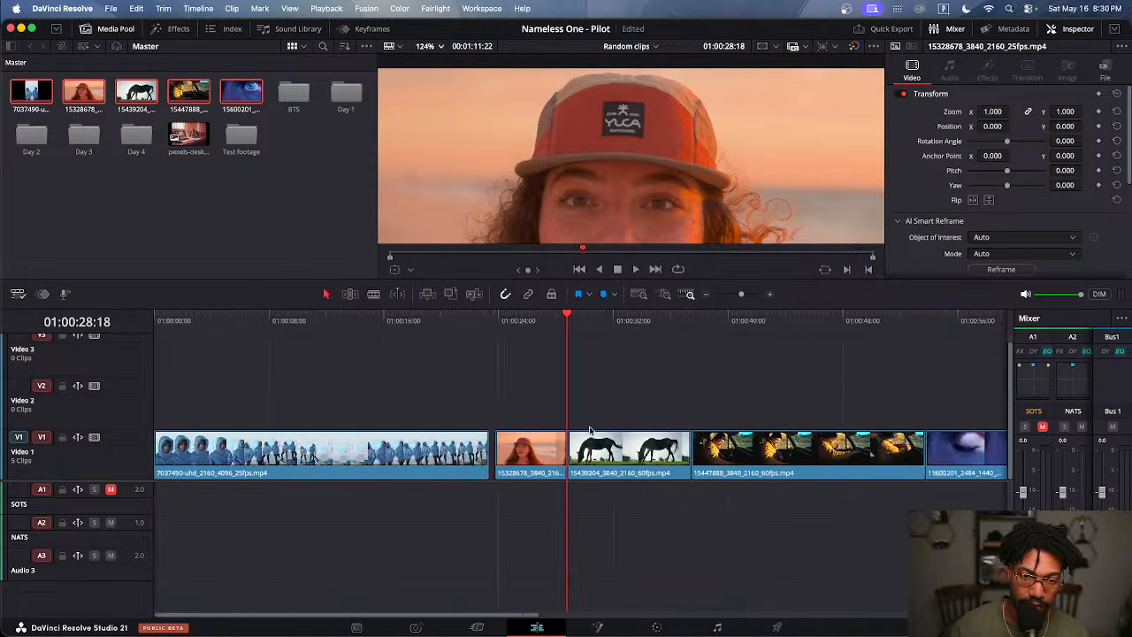
scroll(590, 431, up, 8)
scroll(591, 432, up, 1)
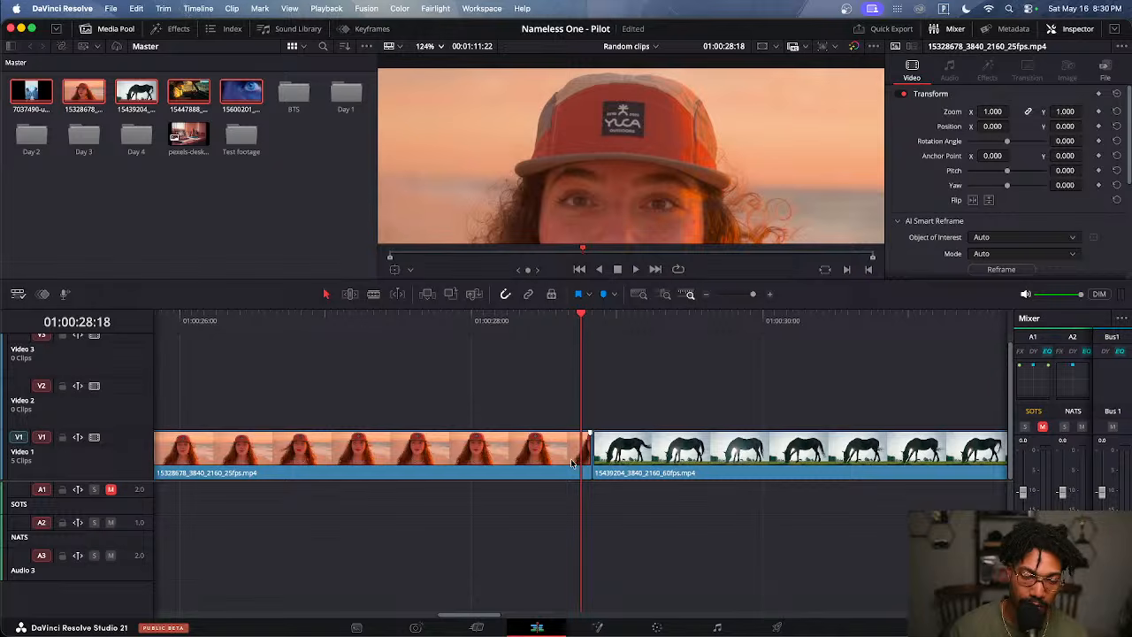
click(571, 463)
click(586, 460)
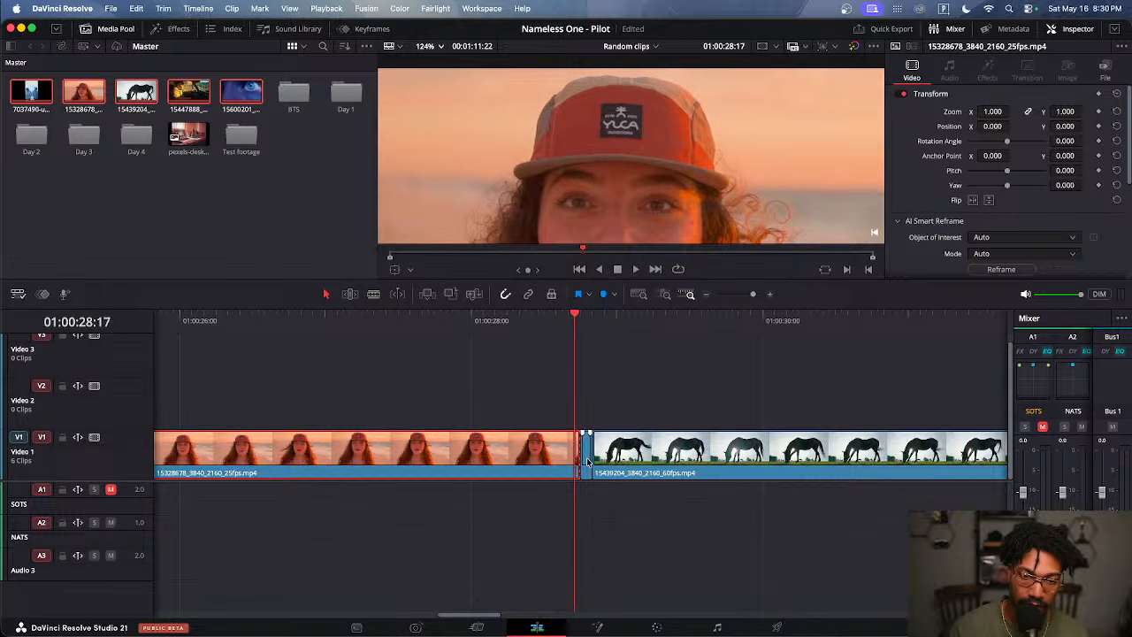
Step frame by frame through the short end piece of the woman's clip and park the playhead at 01:00:28:18
key(Right)
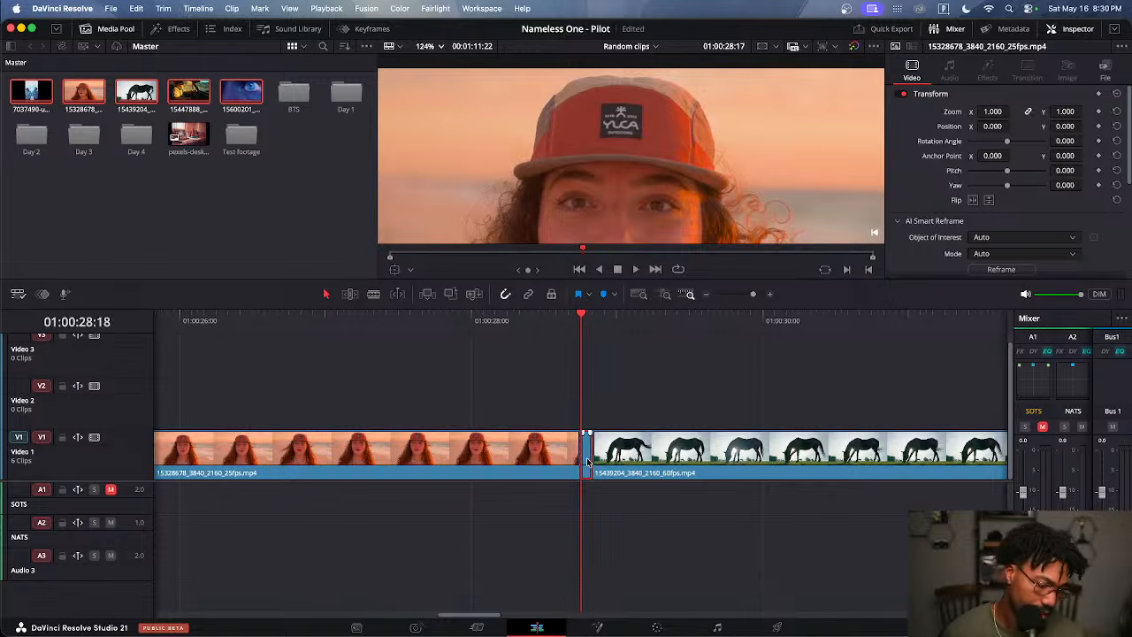
key(Right)
key(Right)
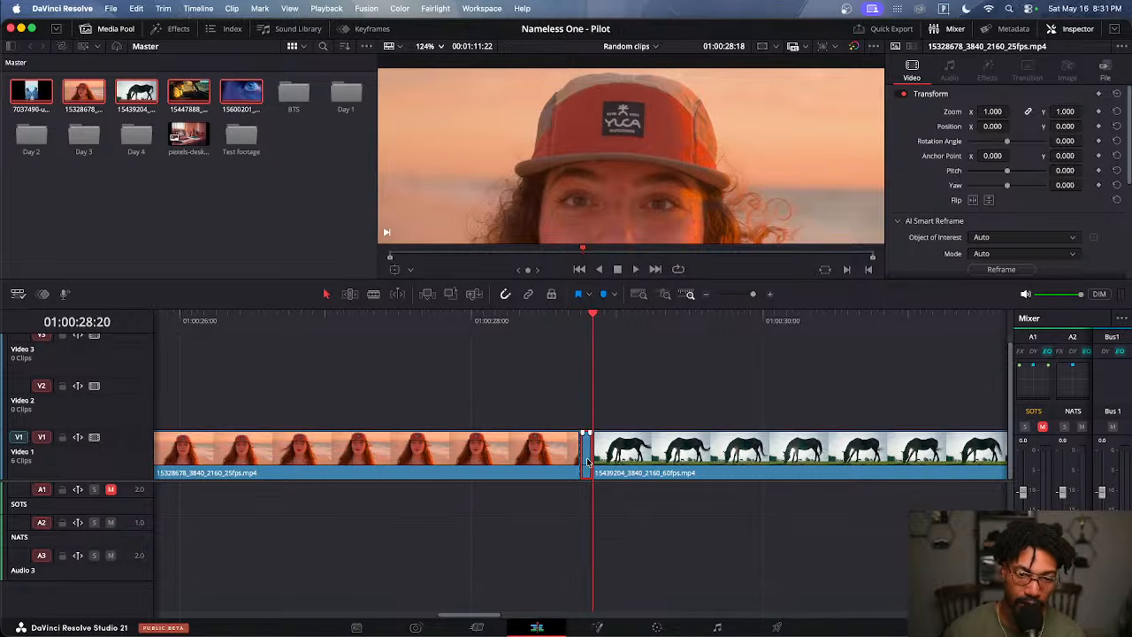
key(Left)
key(Left)
key(Left)
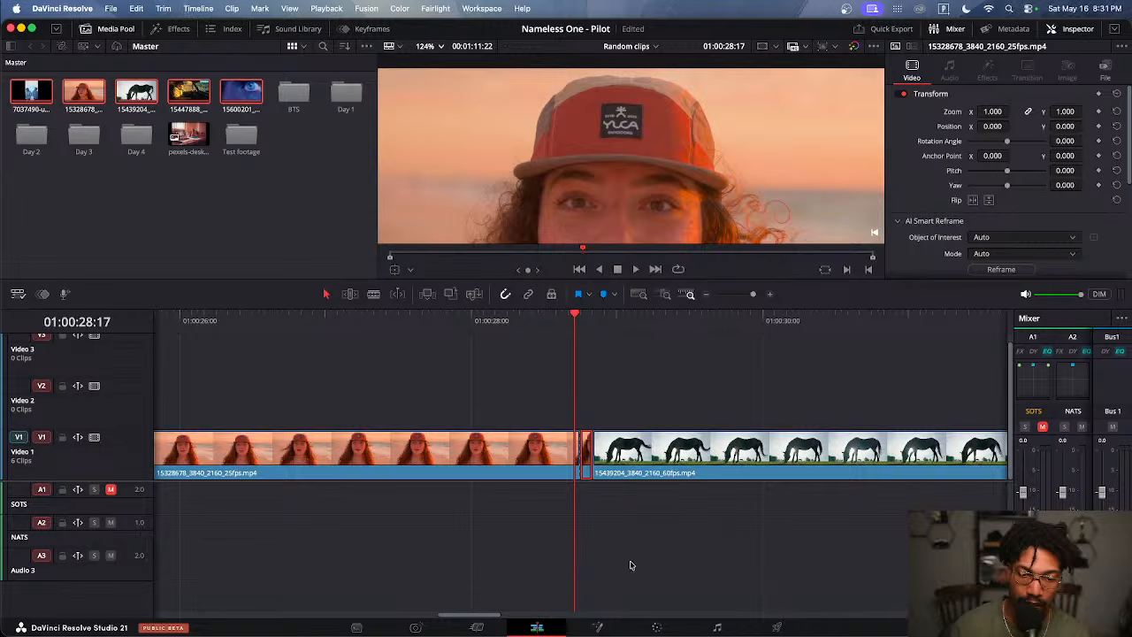
key(Right)
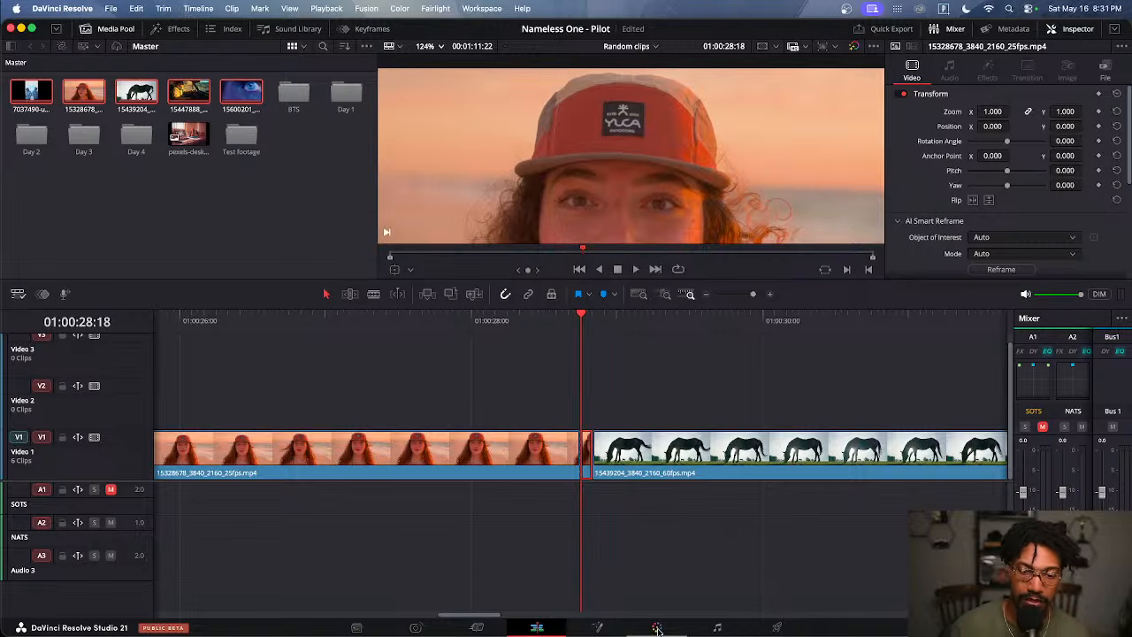
Open the short end piece of the woman's clip on the Color page and add a circular power window
click(656, 627)
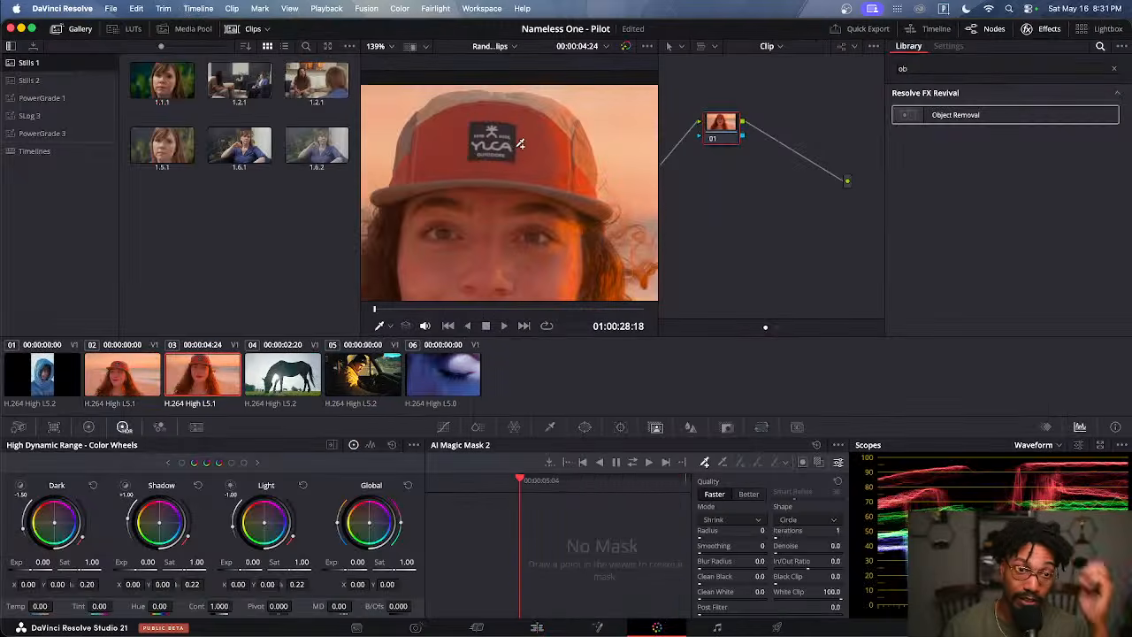
scroll(520, 147, up, 5)
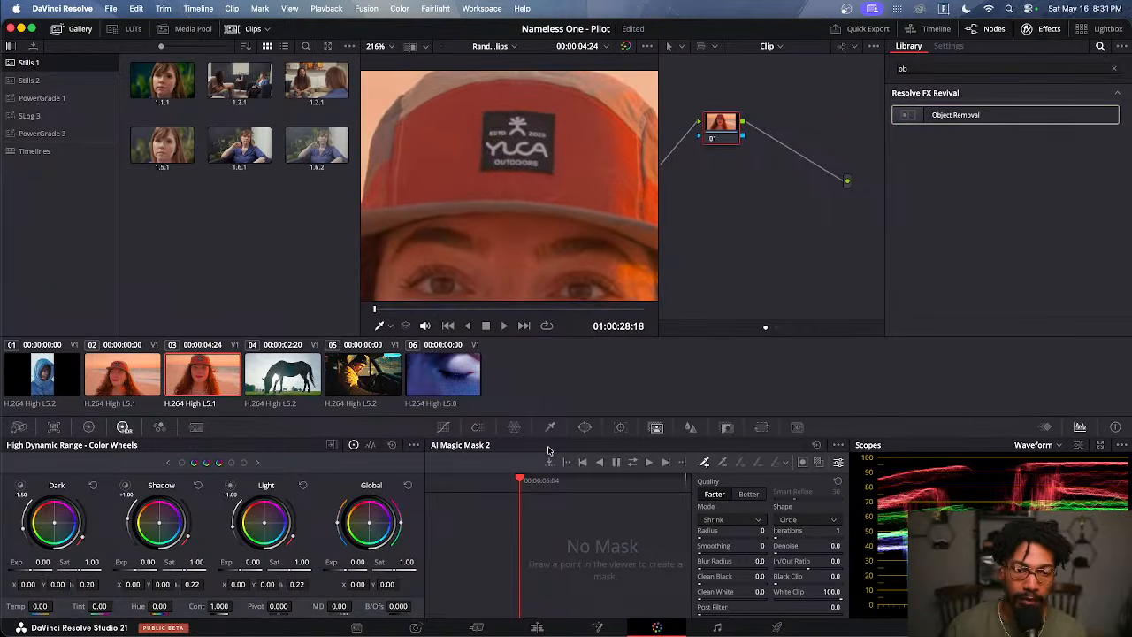
click(585, 428)
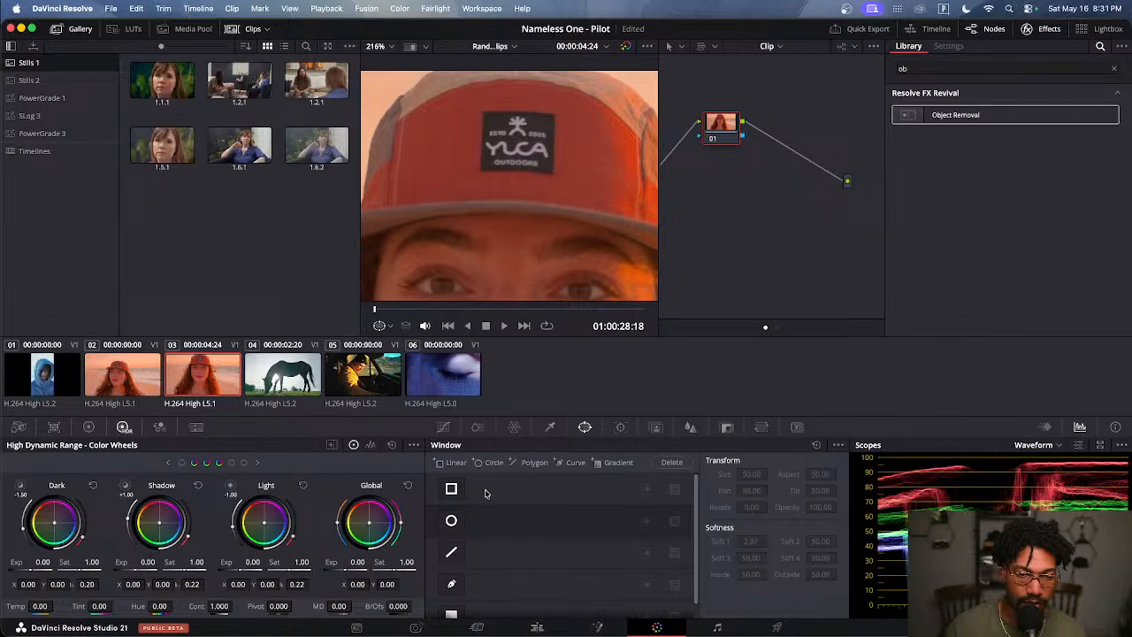
click(443, 427)
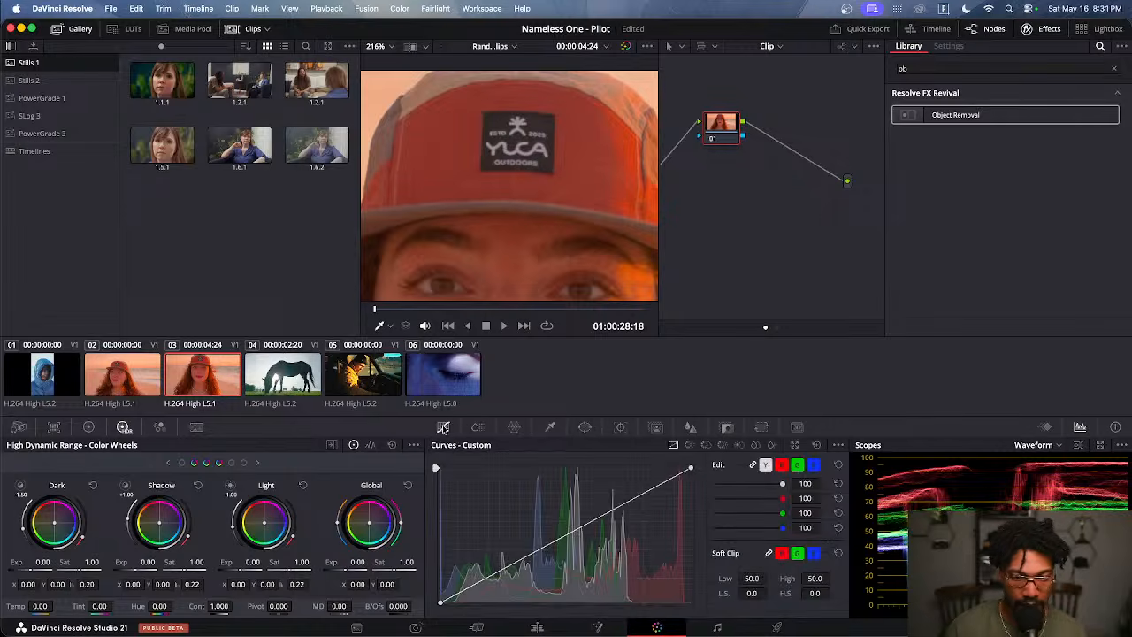
click(585, 428)
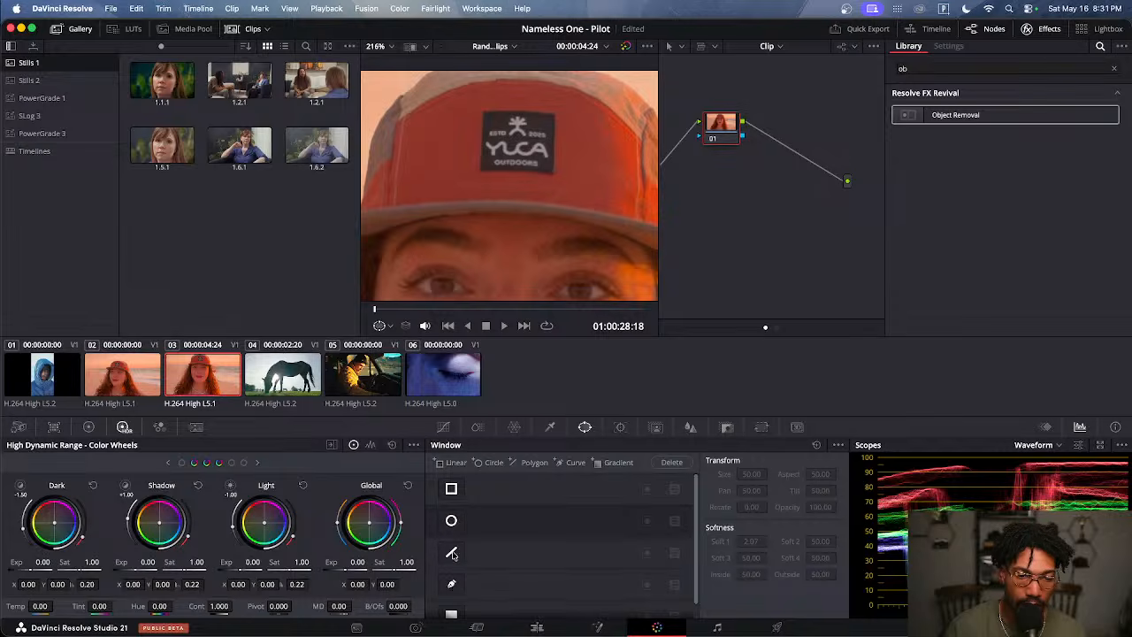
click(452, 521)
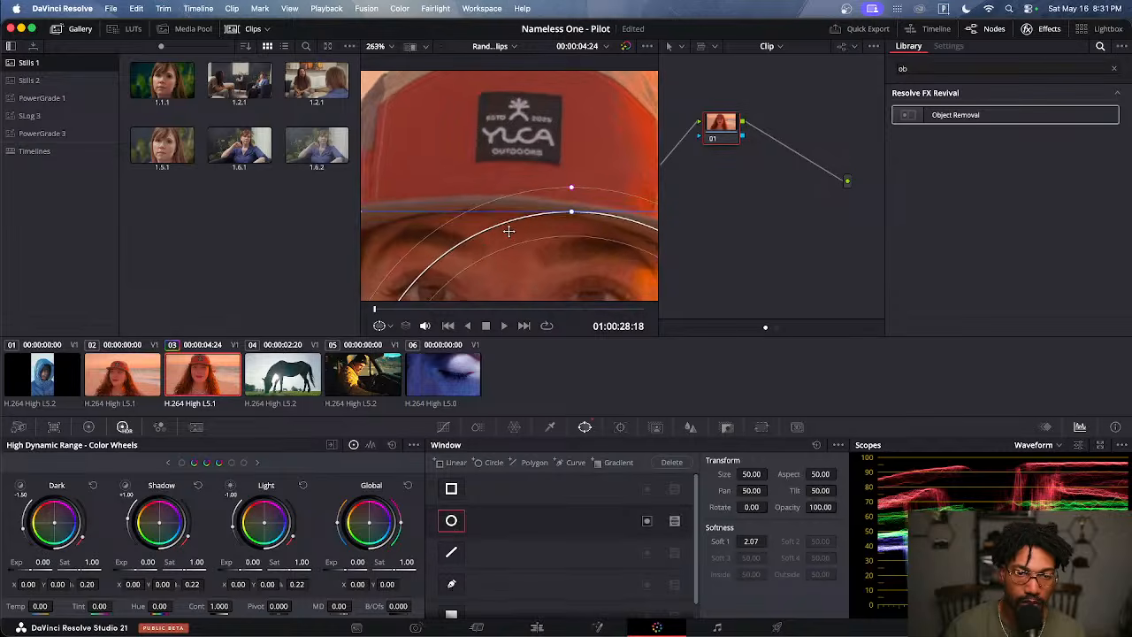
scroll(508, 233, down, 2)
scroll(531, 265, down, 3)
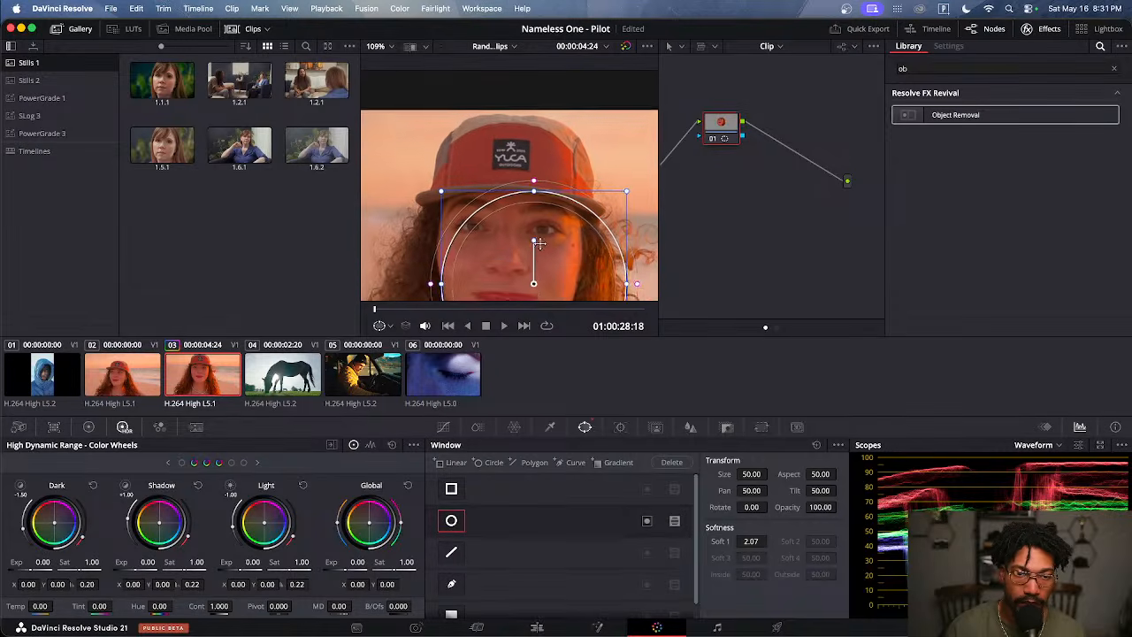
Move the circular window onto the woman's cap and reshape it into a flat ellipse over the logo, size about 23.83
drag(534, 273, 516, 174)
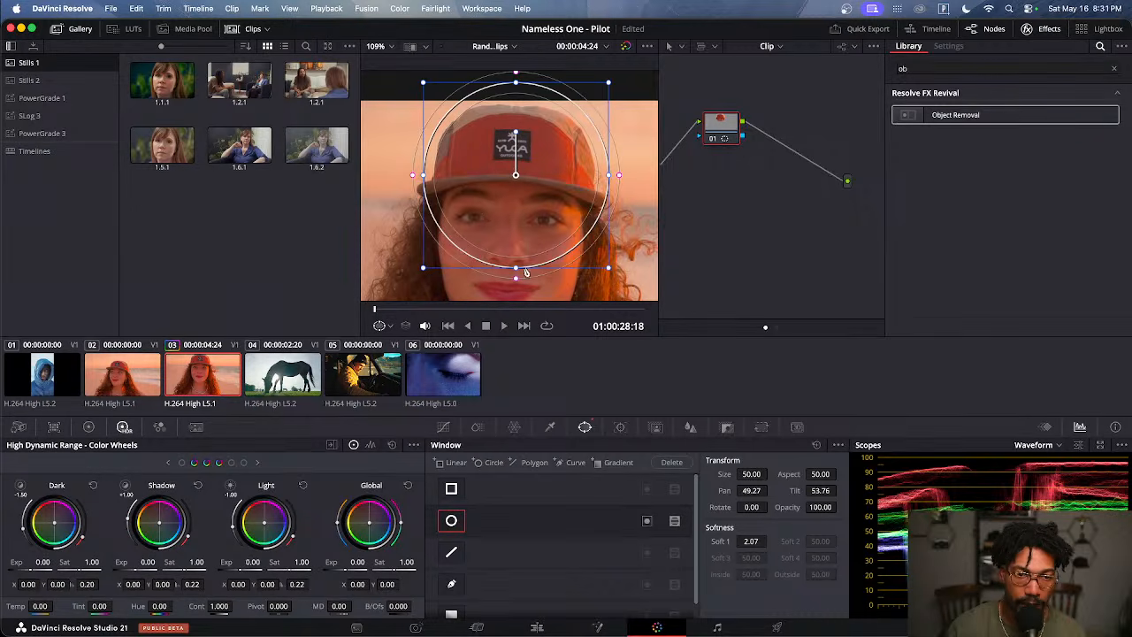
drag(516, 266, 515, 207)
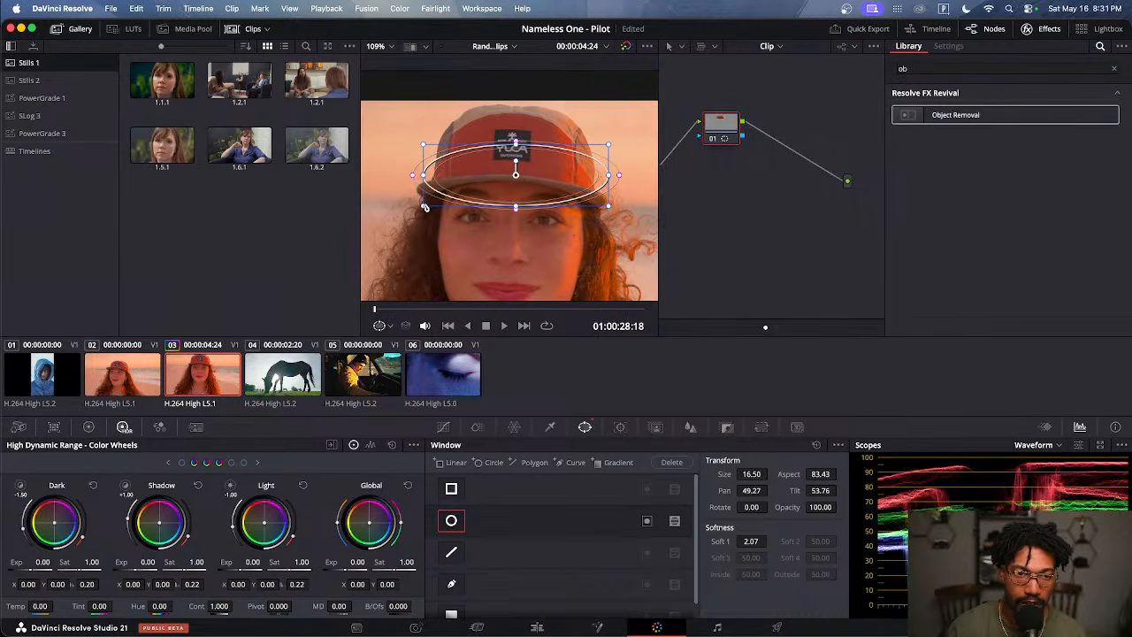
drag(424, 207, 470, 190)
scroll(525, 265, up, 3)
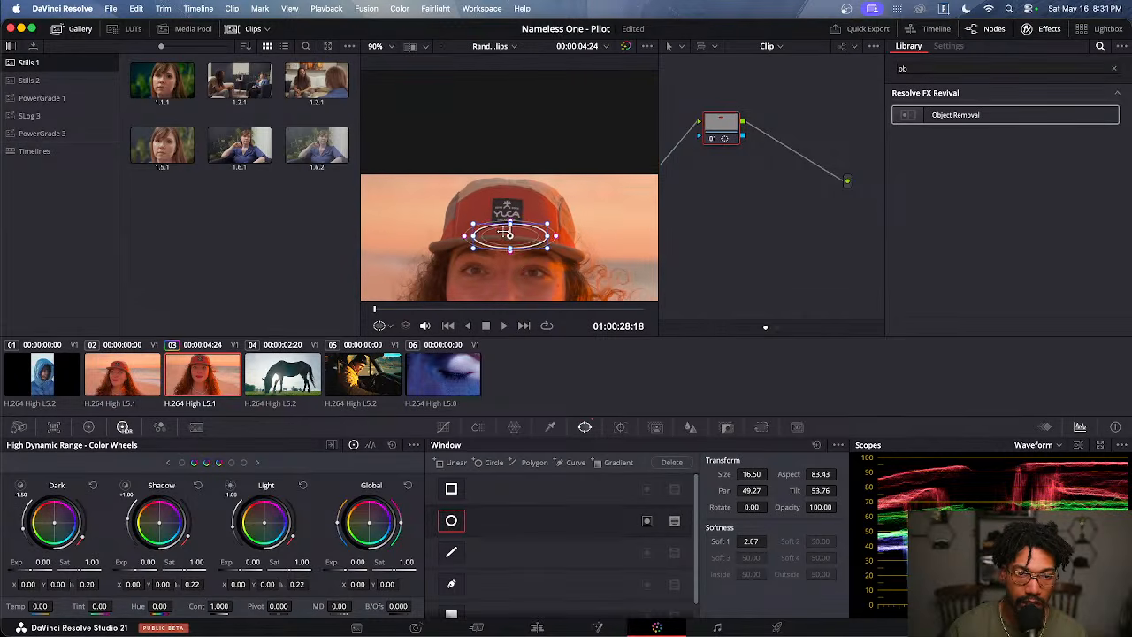
mouse_move(509, 231)
mouse_down()
mouse_move(506, 205)
mouse_move(505, 241)
mouse_up()
scroll(506, 205, up, 2)
scroll(507, 205, up, 4)
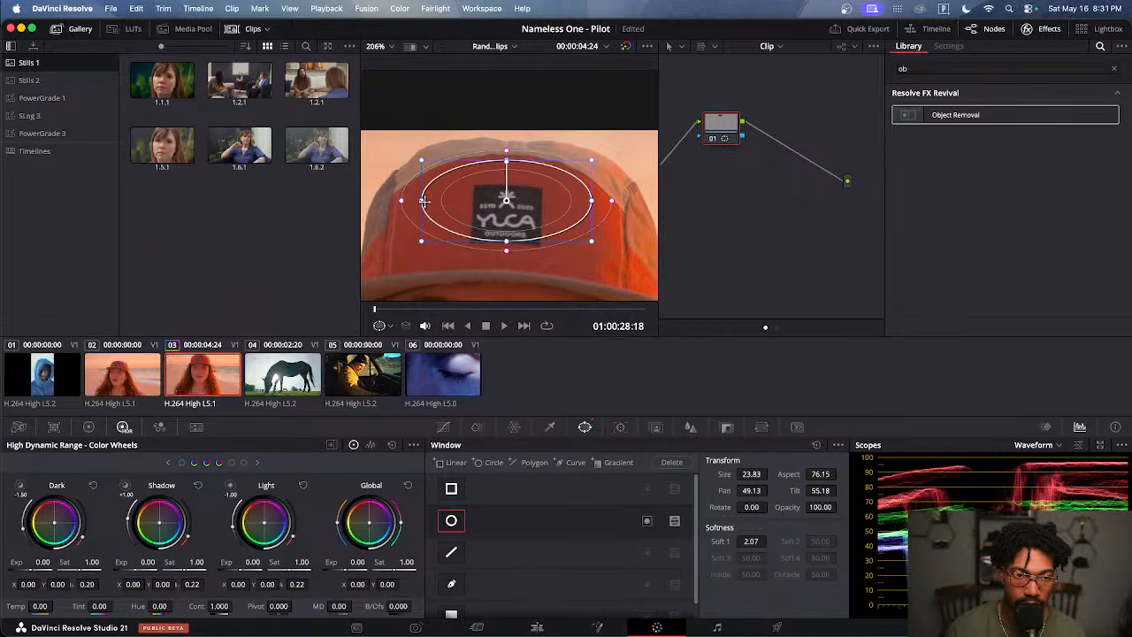
Fit the elliptical window closely around the cap logo with aspect about 66.30, pan 49.17, tilt 54.90 and softness 1.36
drag(422, 201, 509, 218)
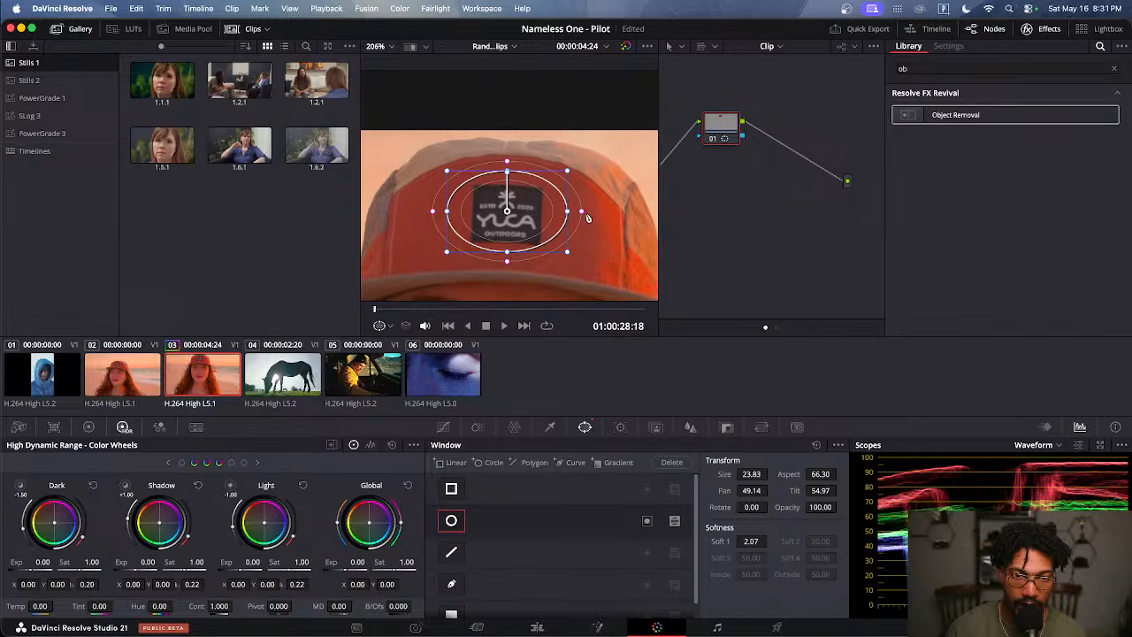
drag(582, 215, 578, 217)
drag(509, 206, 511, 209)
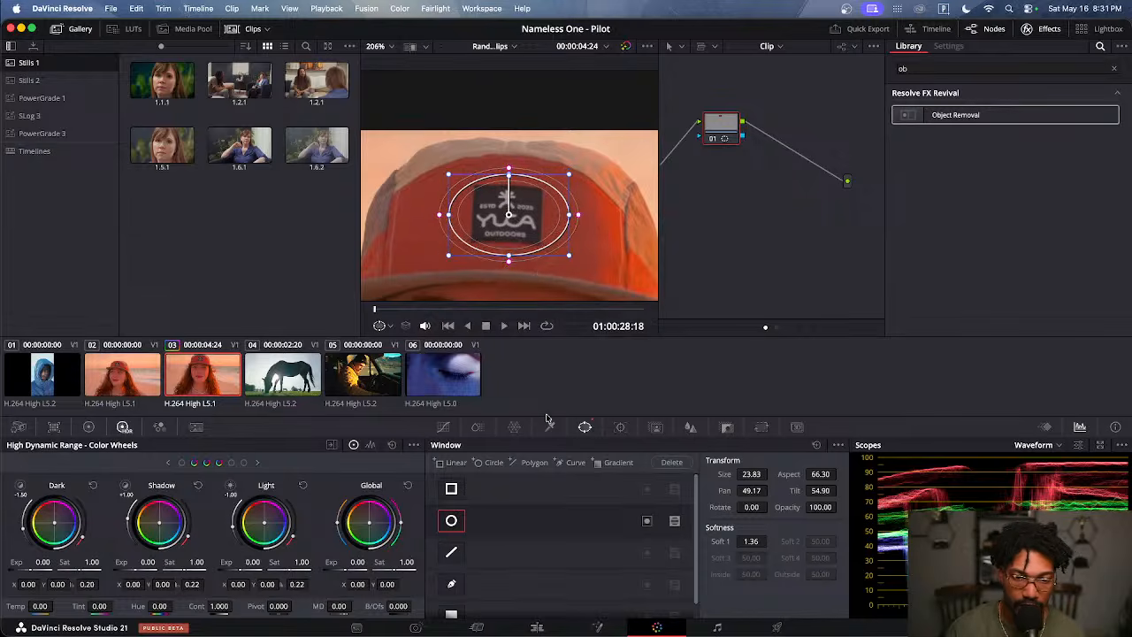
Track the window forward and backward through the clip and apply the Object Removal effect to node 01
click(617, 427)
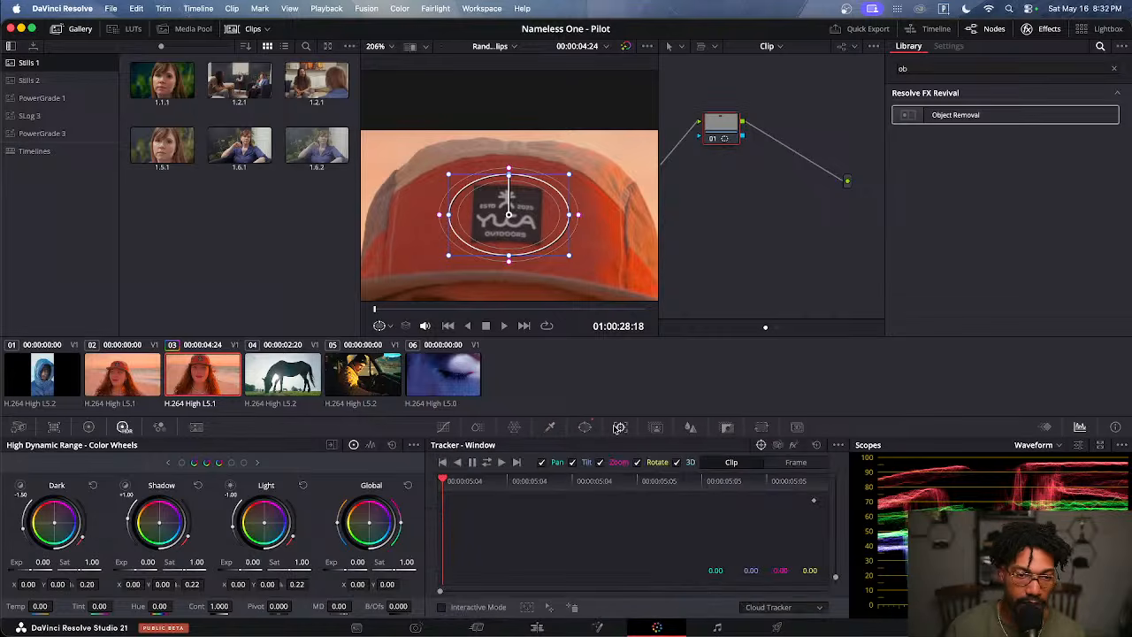
click(486, 462)
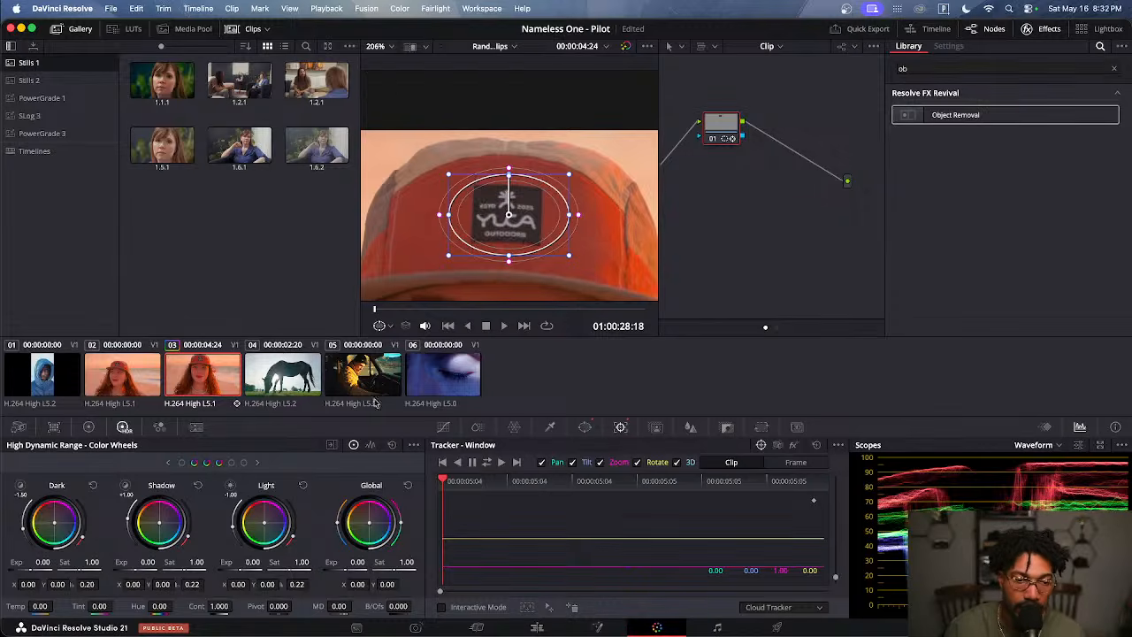
click(954, 118)
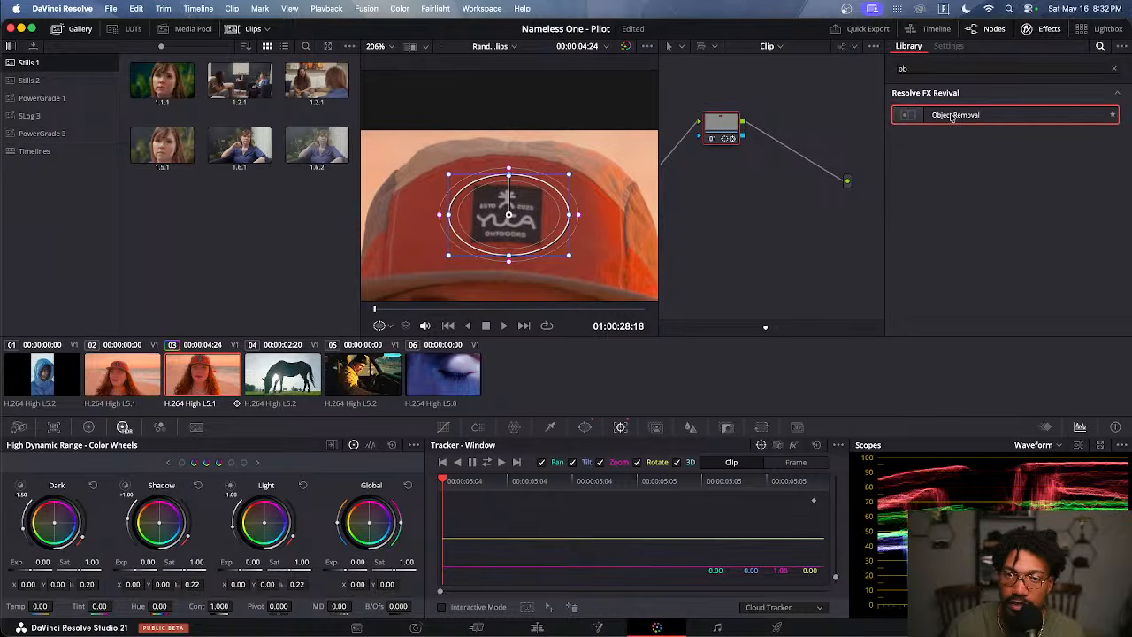
drag(951, 118, 729, 129)
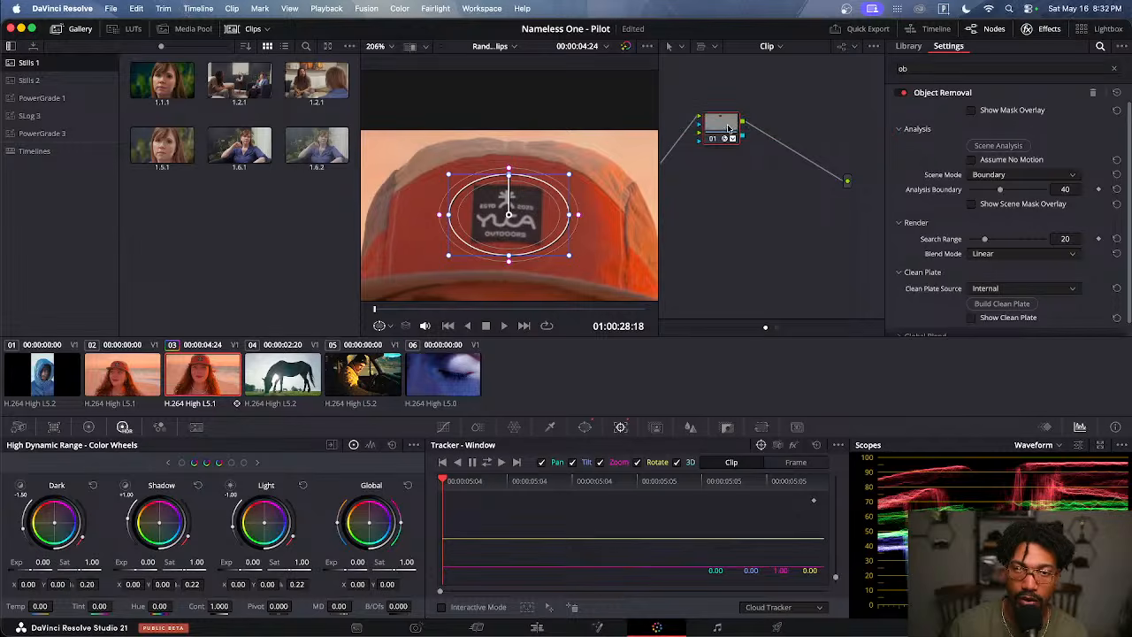
Run the Object Removal scene analysis in Boundary mode and build a clean plate for the cap logo area
click(989, 146)
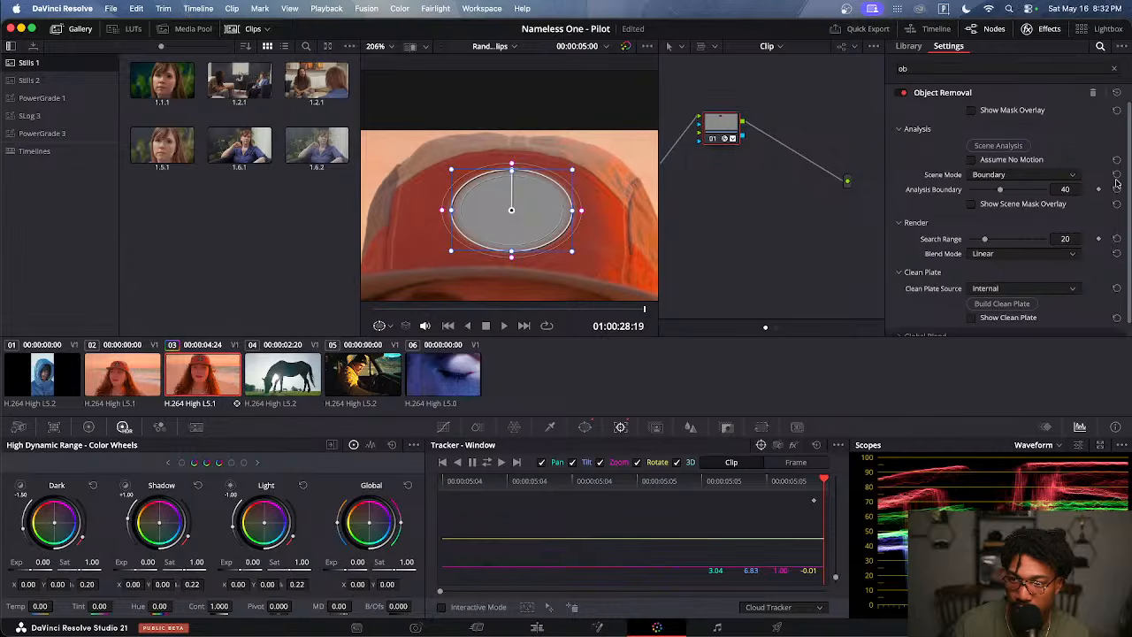
scroll(1123, 199, down, 1)
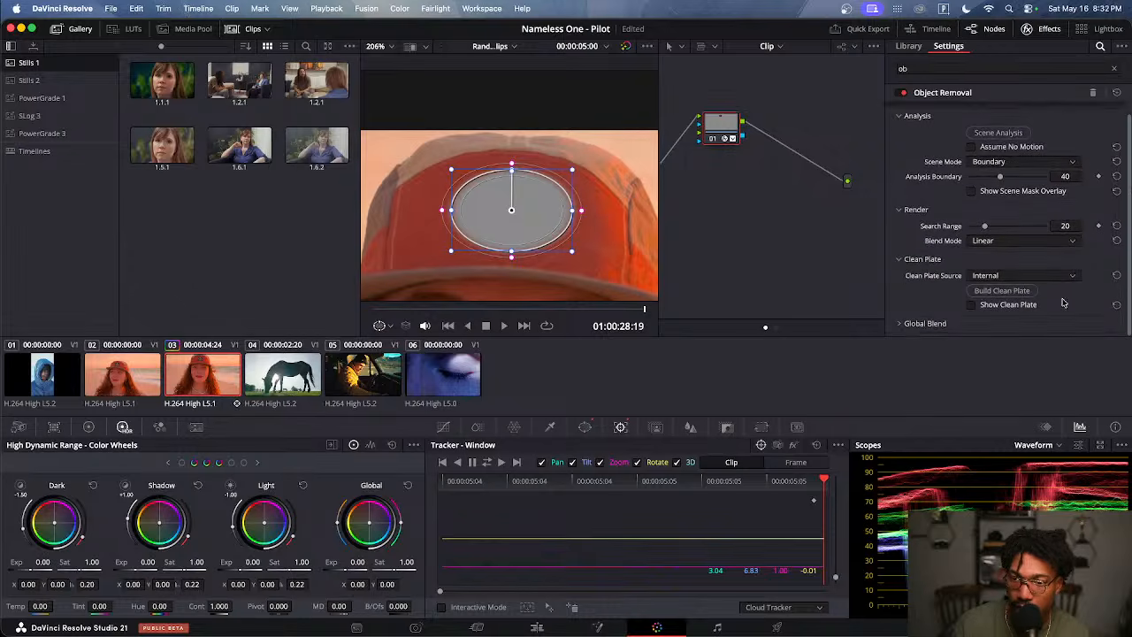
click(1014, 293)
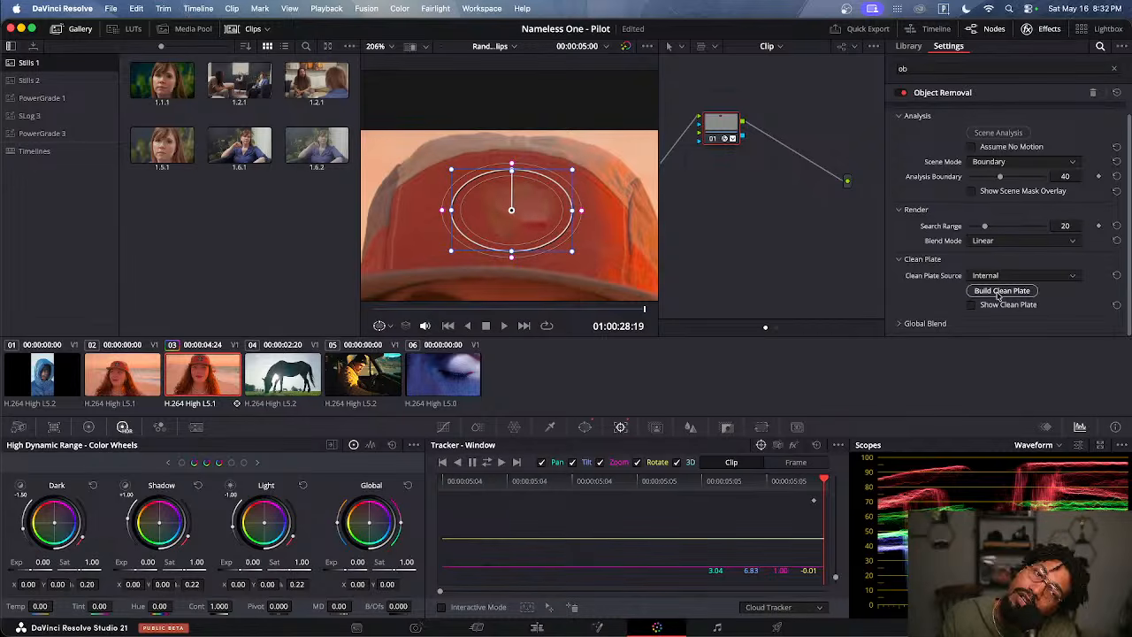
click(999, 291)
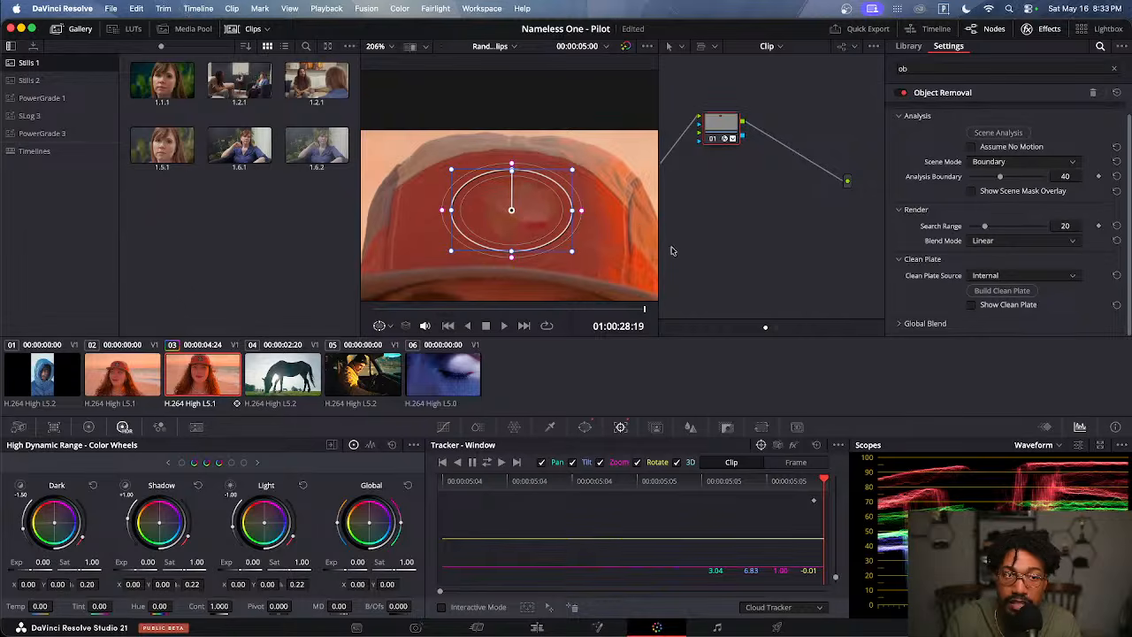
Add a serial node after the Object Removal node
scroll(523, 232, up, 3)
scroll(577, 210, down, 4)
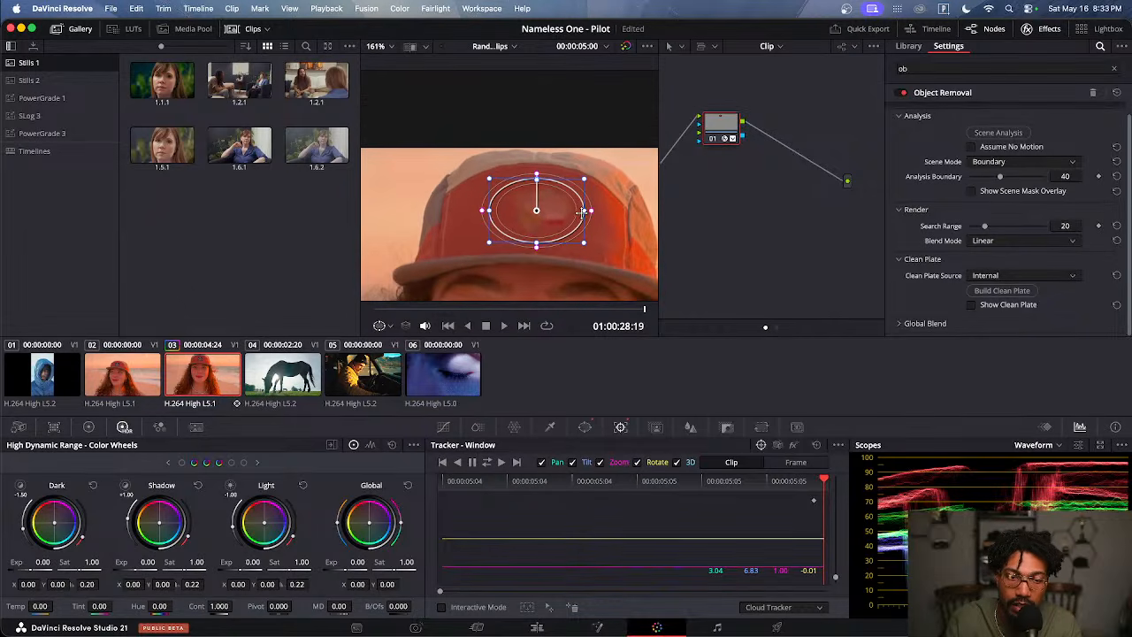
scroll(604, 231, up, 1)
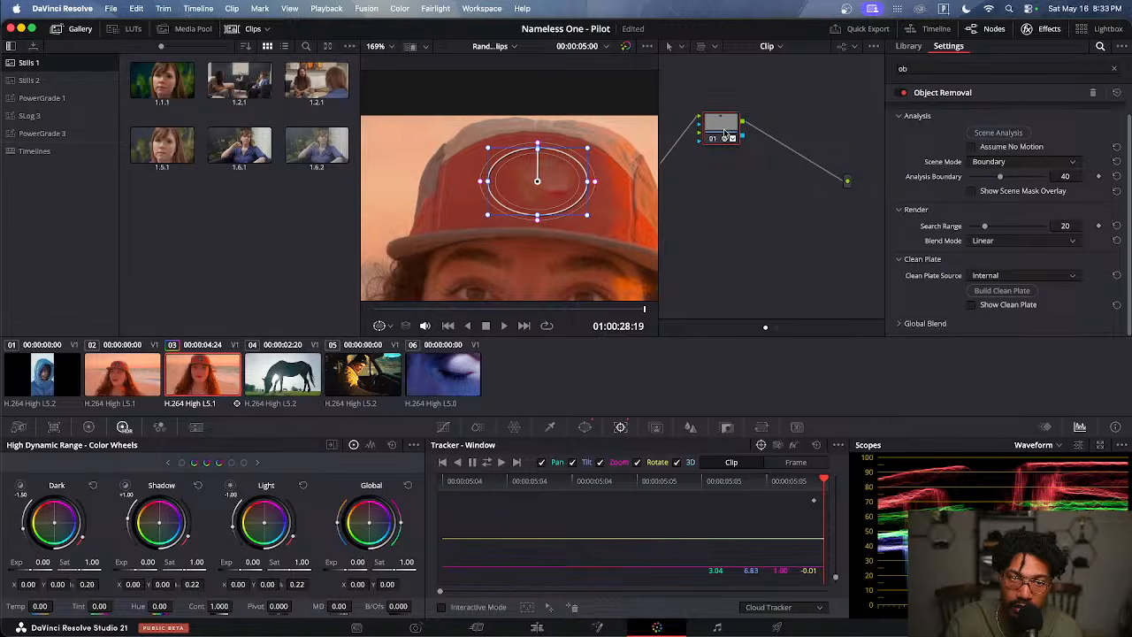
key(alt+s)
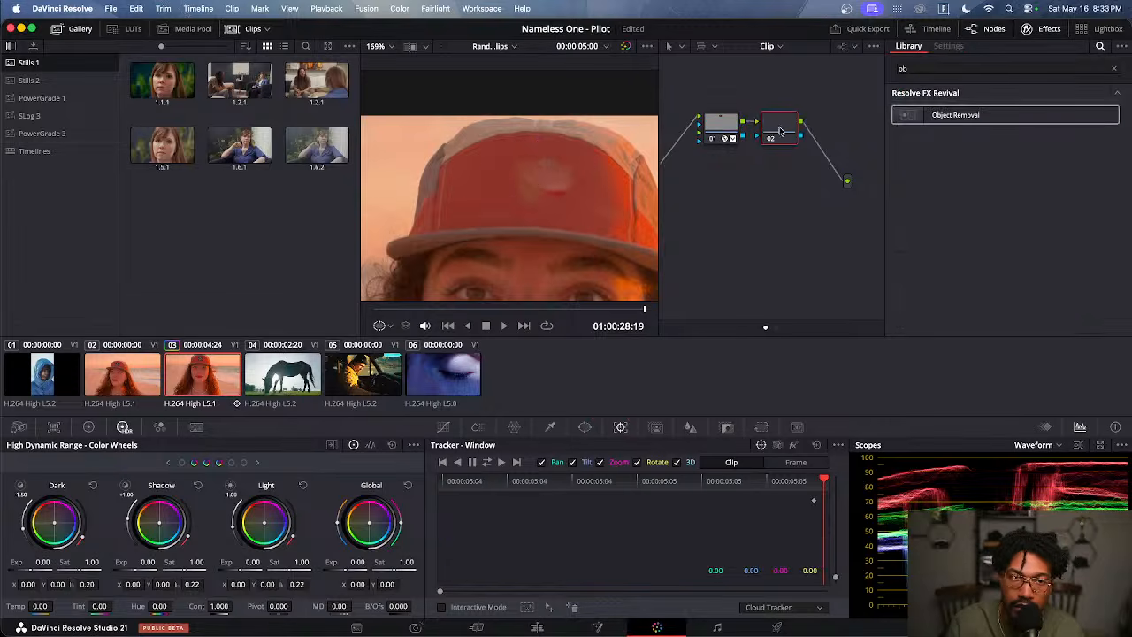
Examine the patched cap at several zoom levels and play the short piece of the woman's clip from its start
scroll(586, 189, down, 5)
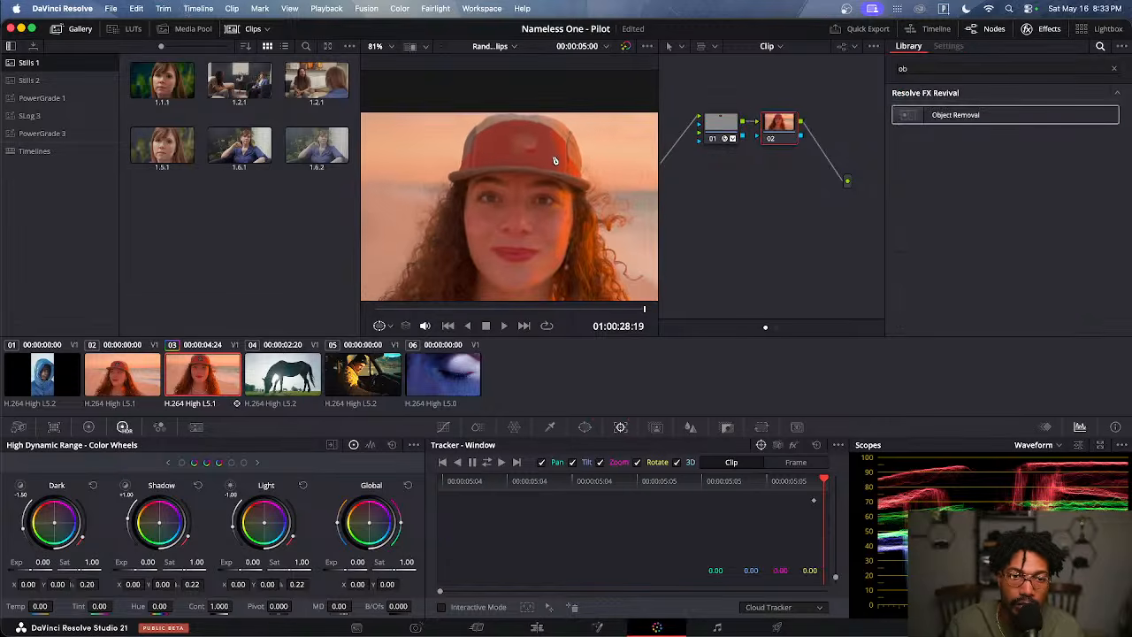
scroll(554, 160, down, 3)
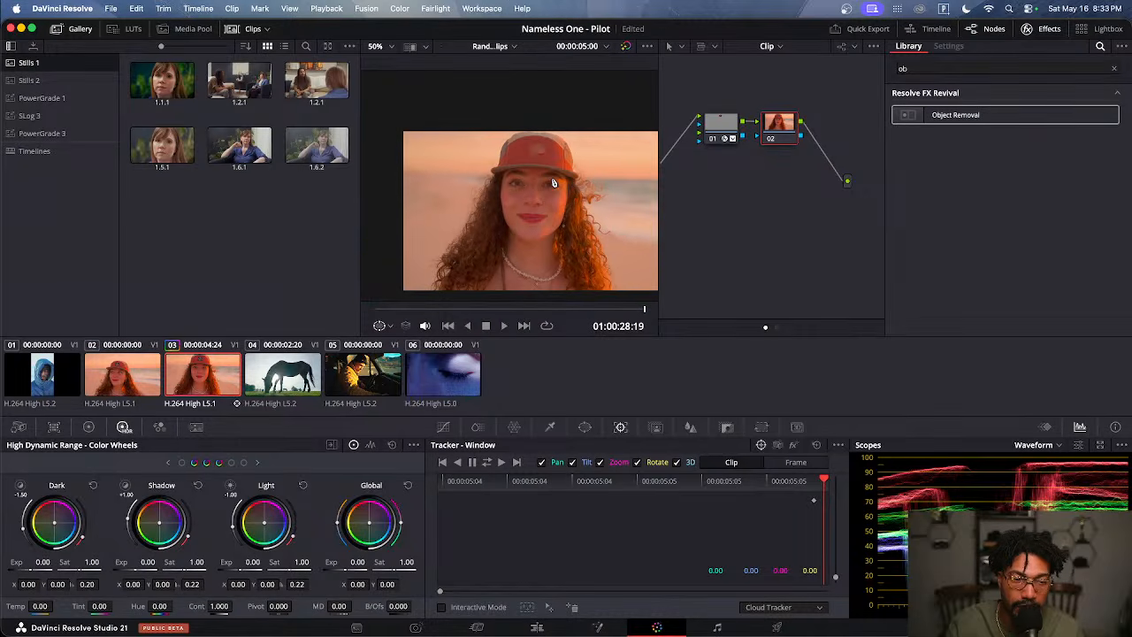
scroll(553, 182, up, 1)
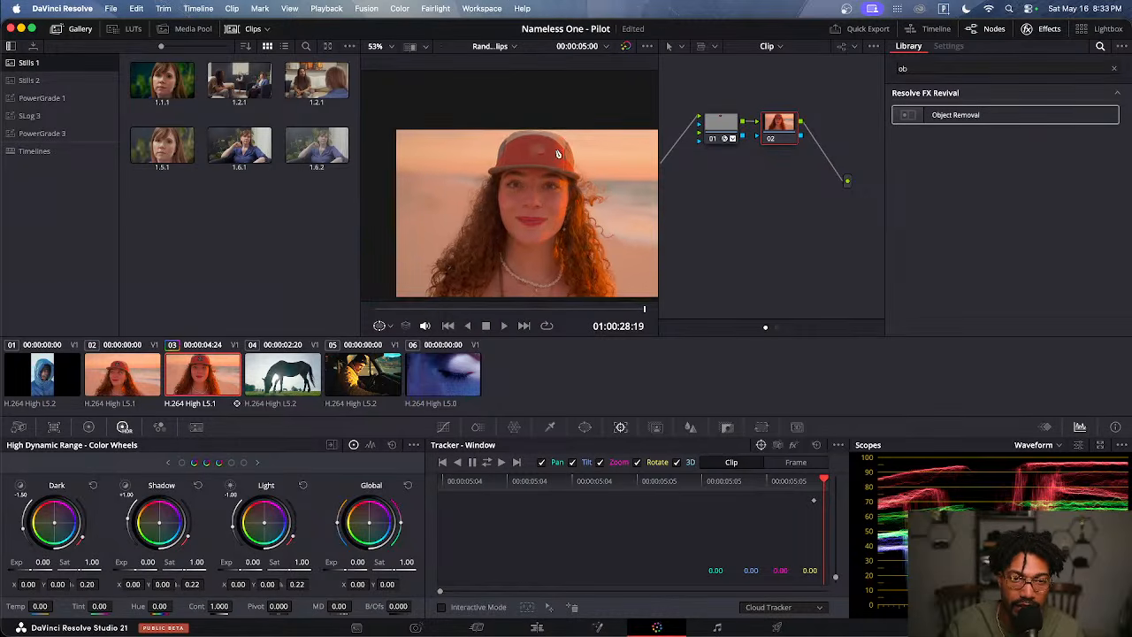
scroll(557, 155, up, 4)
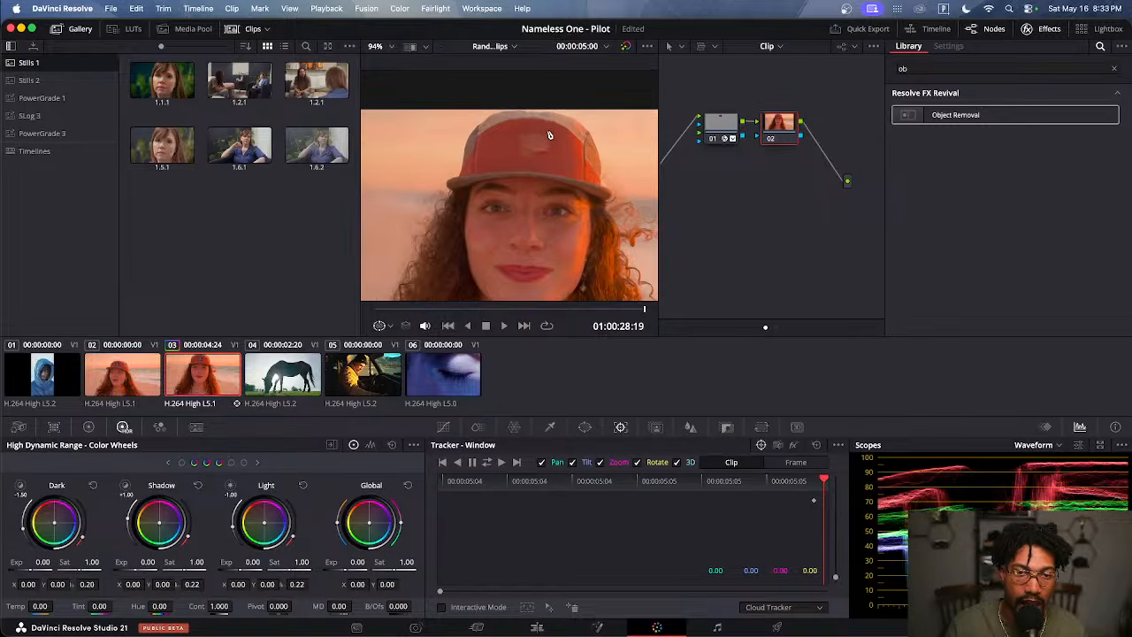
scroll(528, 151, up, 2)
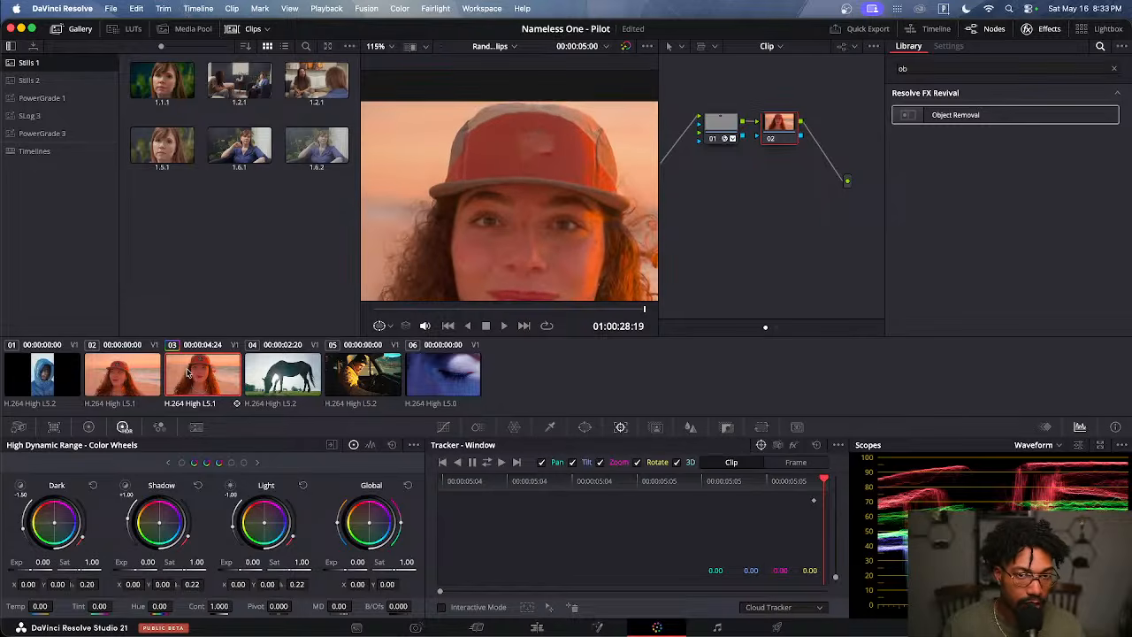
drag(467, 310, 369, 321)
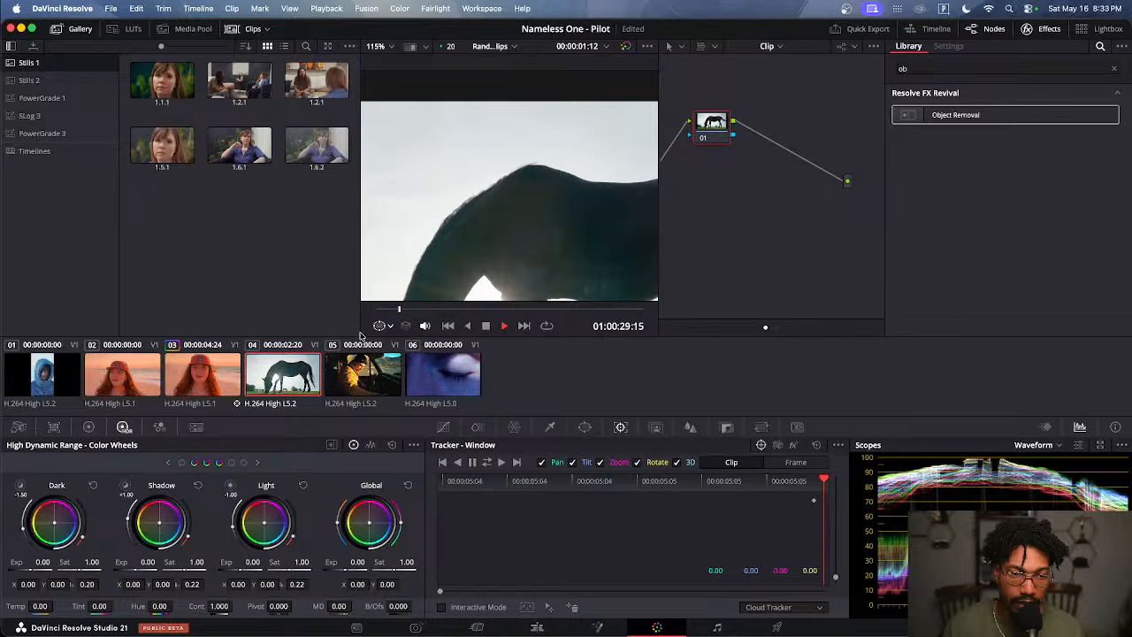
Stop playback and inspect the cut between the red cap clip and the horse clip frame by frame on the Edit page
key(space)
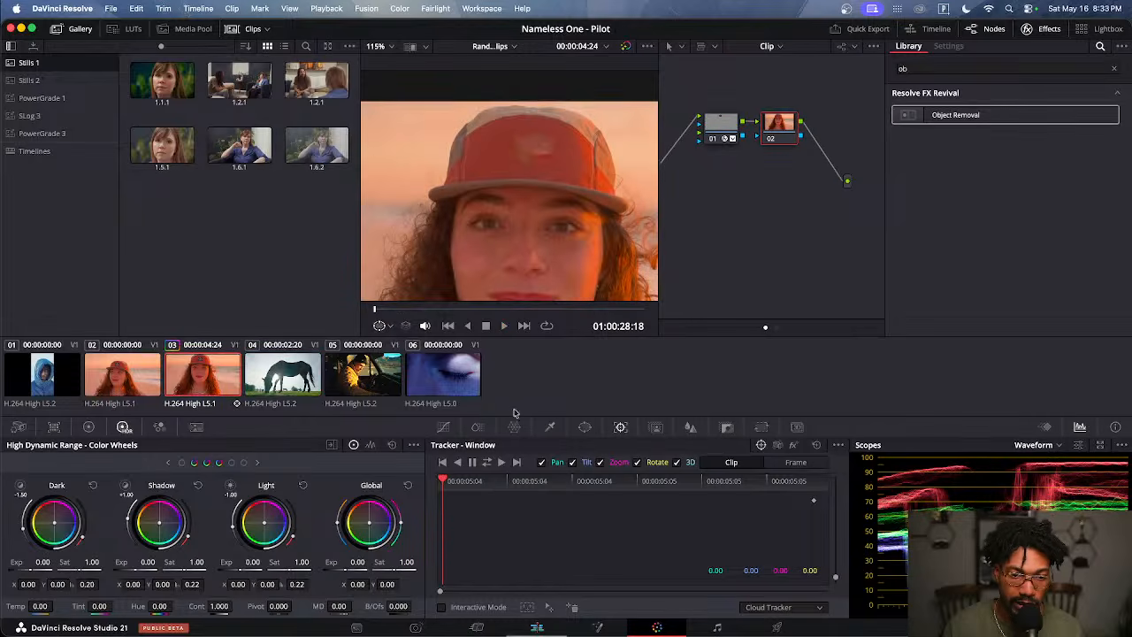
key(shift+4)
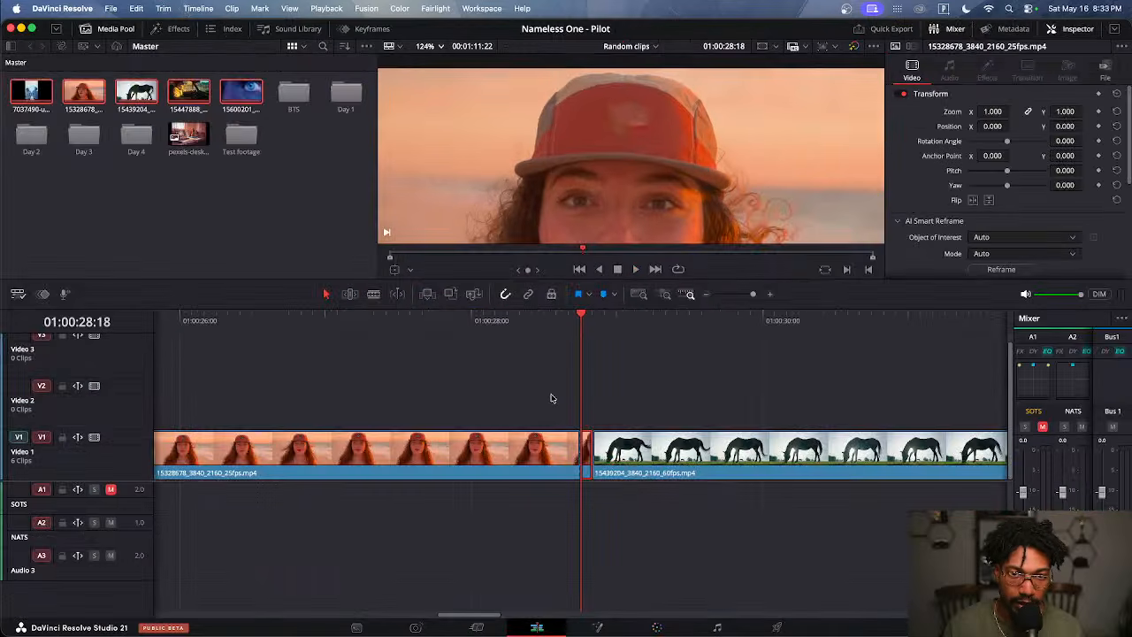
key(space)
key(space)
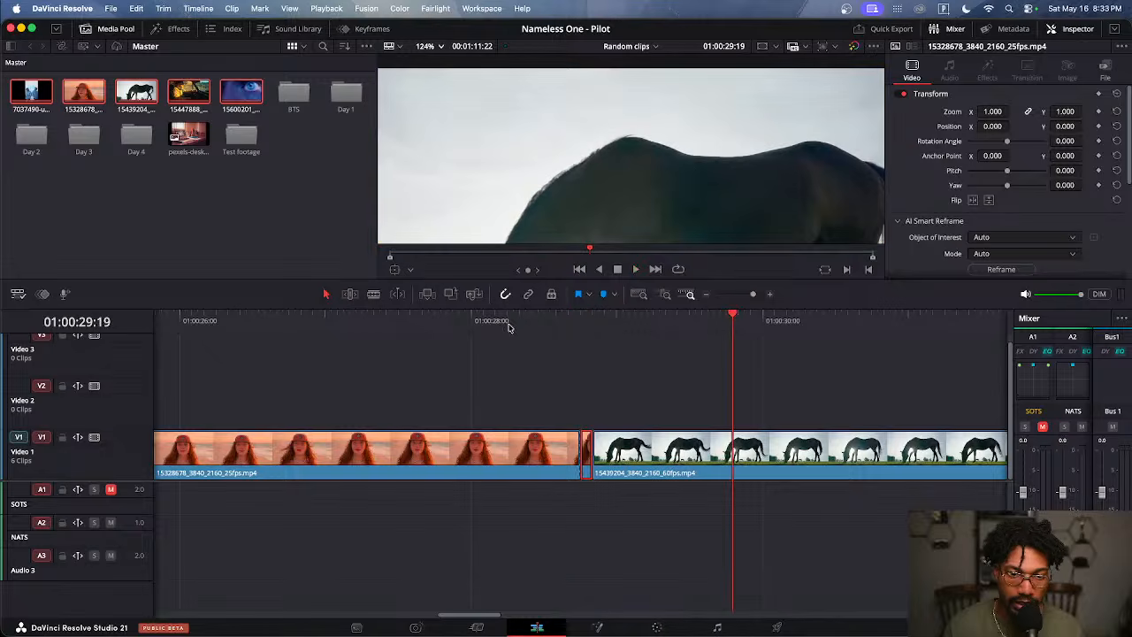
drag(530, 327, 577, 326)
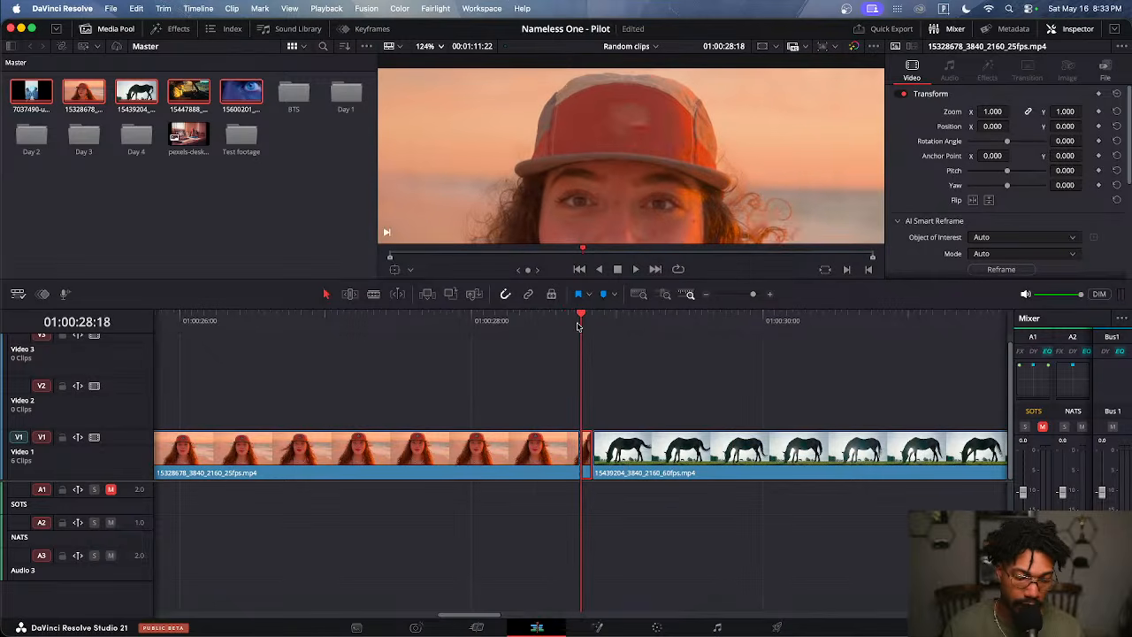
key(Right)
key(Right)
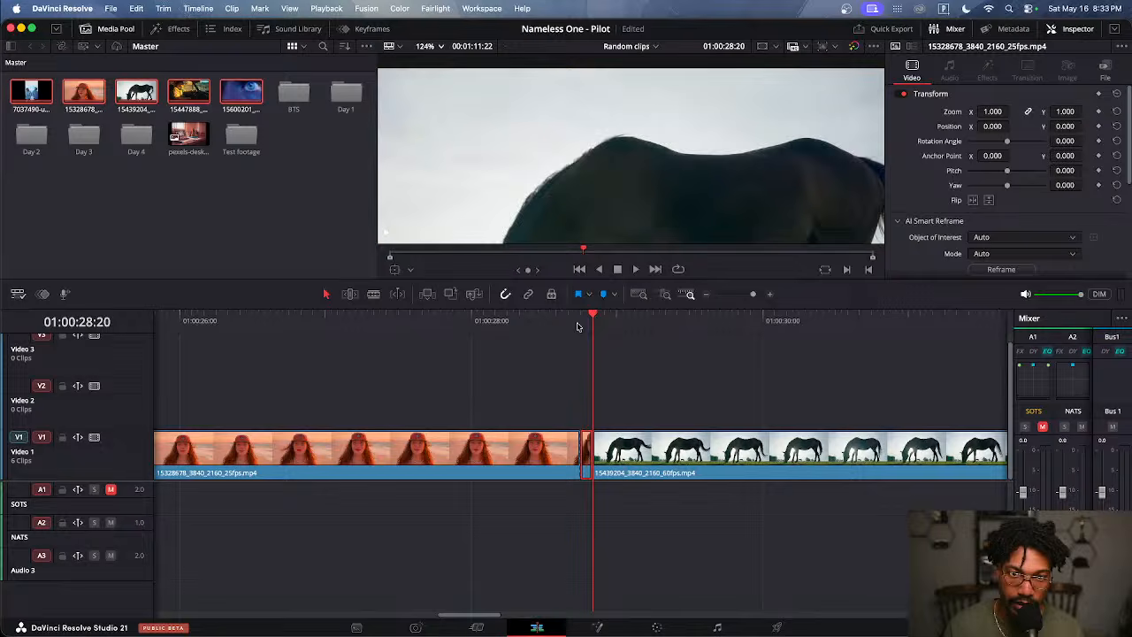
key(Left)
key(Left)
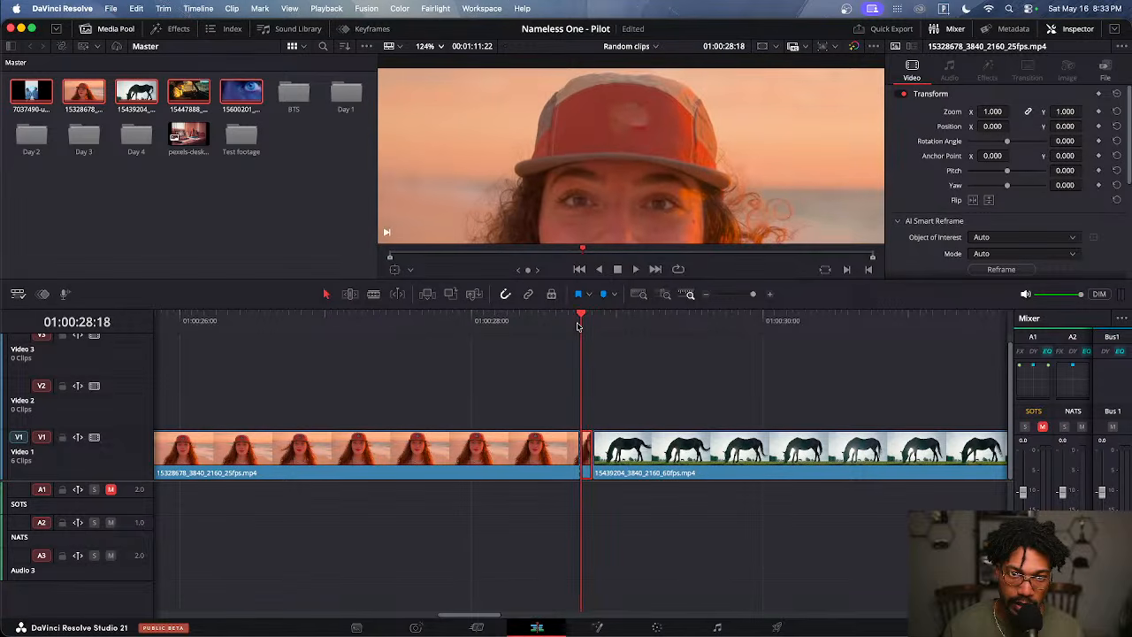
key(Right)
key(Left)
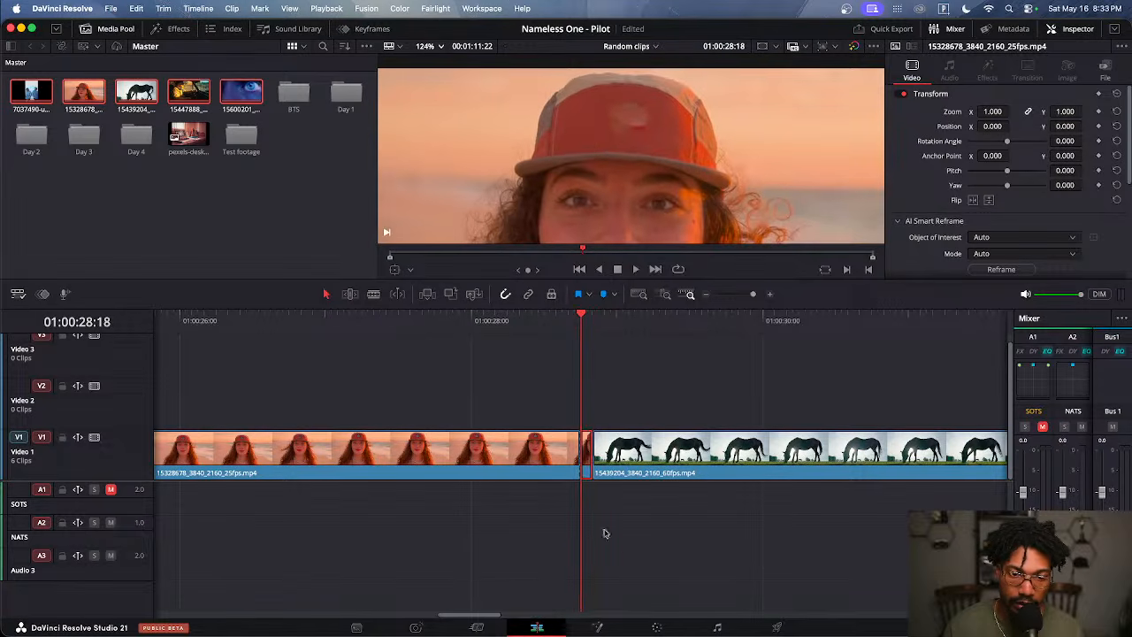
On the Color page, set node 01's Object Removal to Adaptive Blend, search range 12 and Boundary scene mode
click(658, 628)
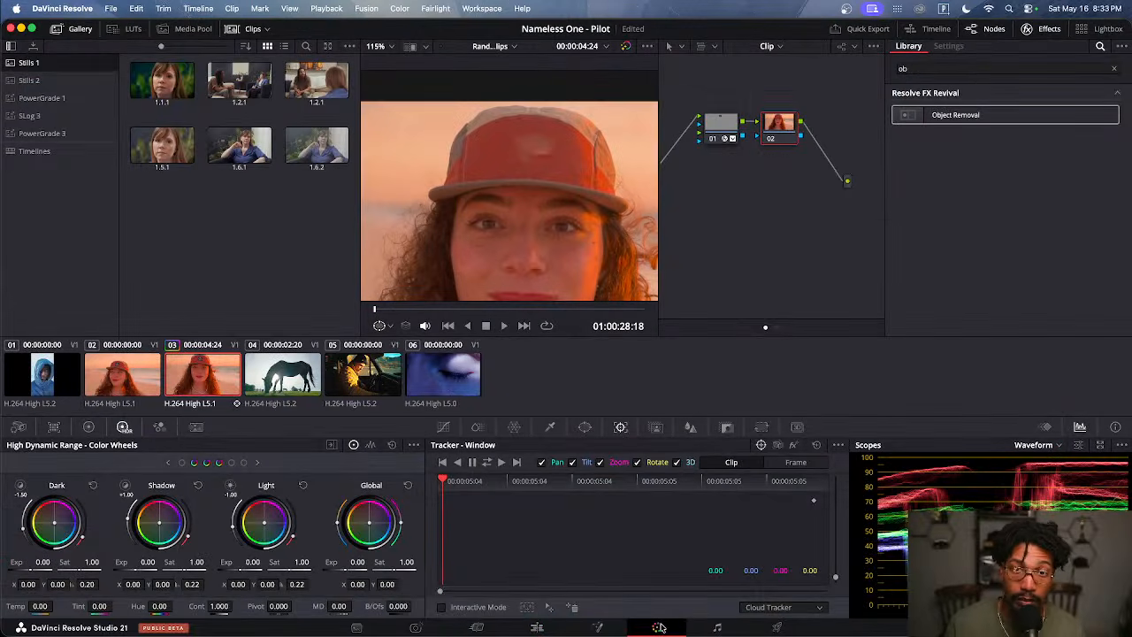
click(727, 126)
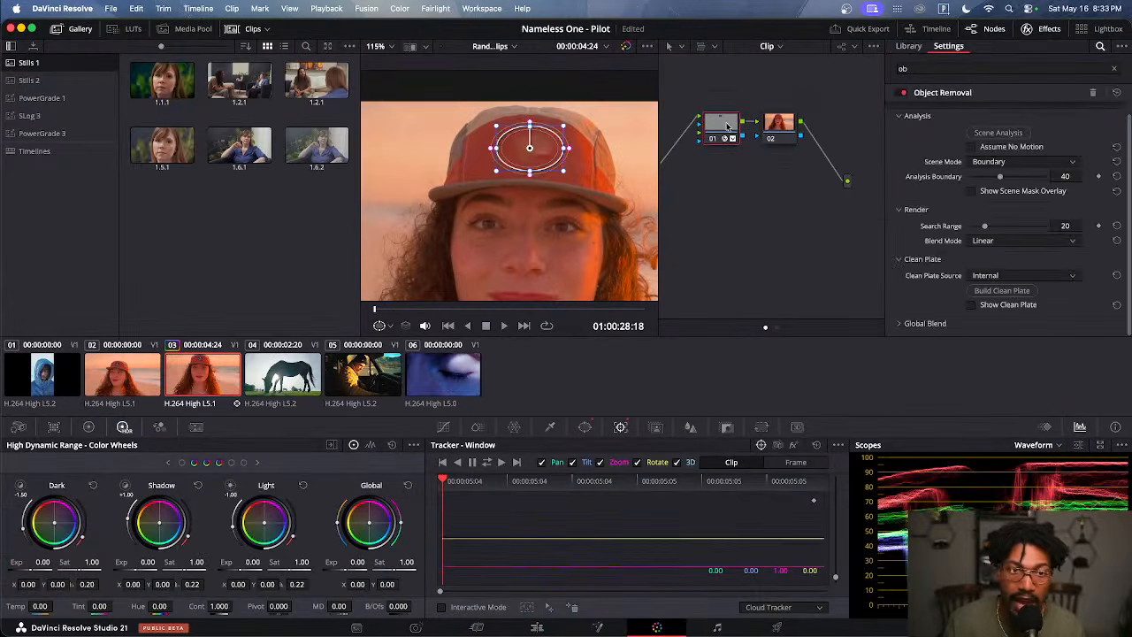
scroll(530, 149, up, 5)
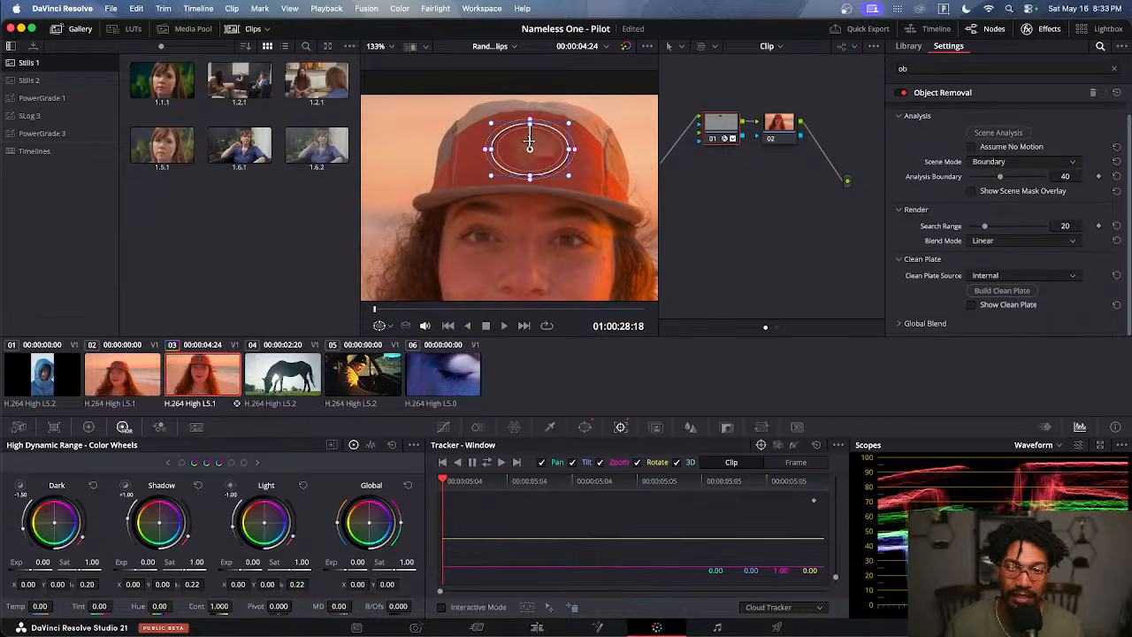
scroll(532, 149, up, 2)
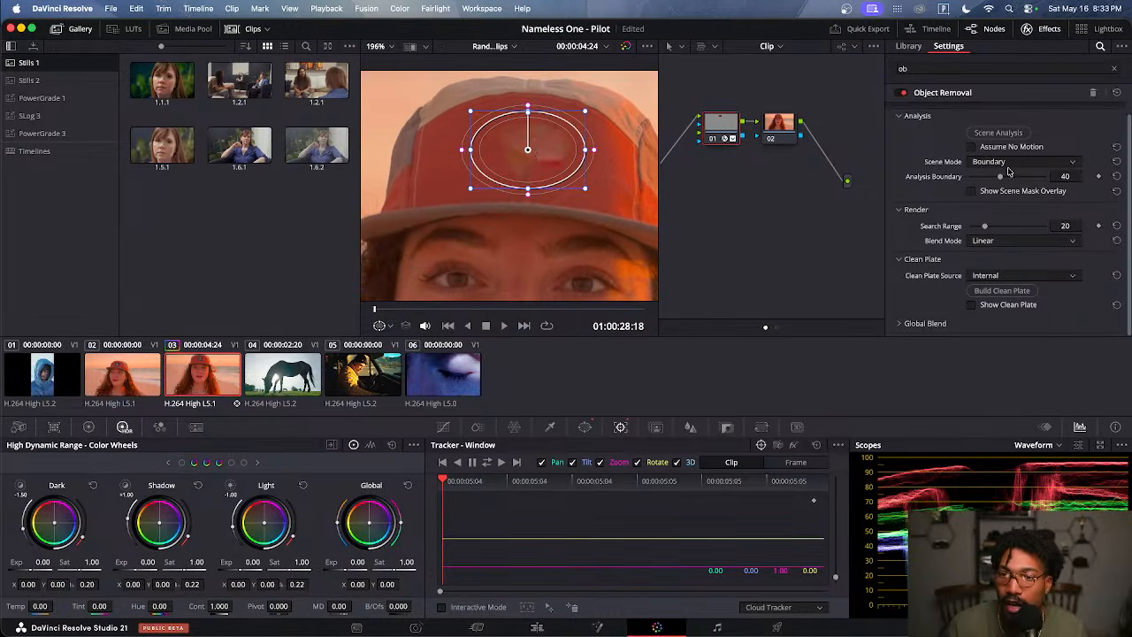
click(1006, 243)
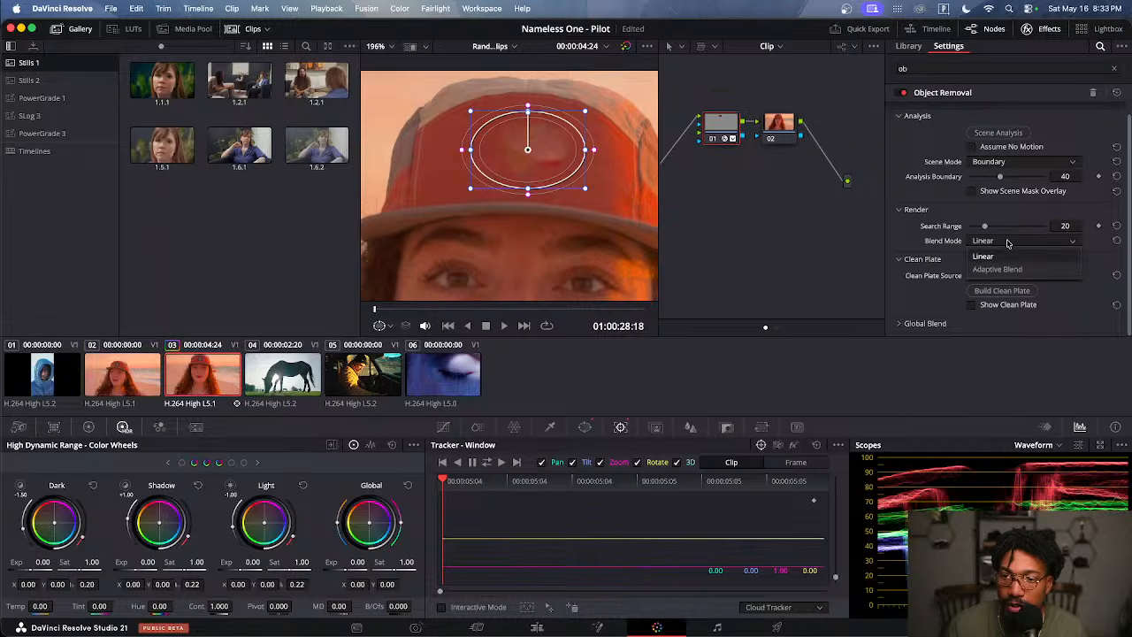
click(1006, 265)
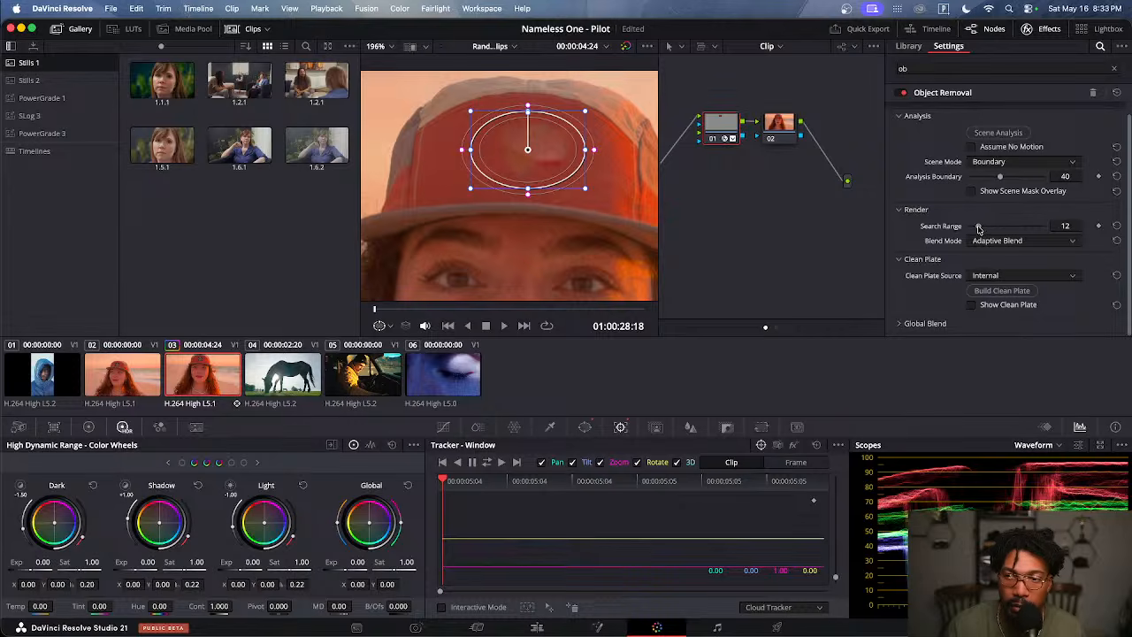
click(1000, 163)
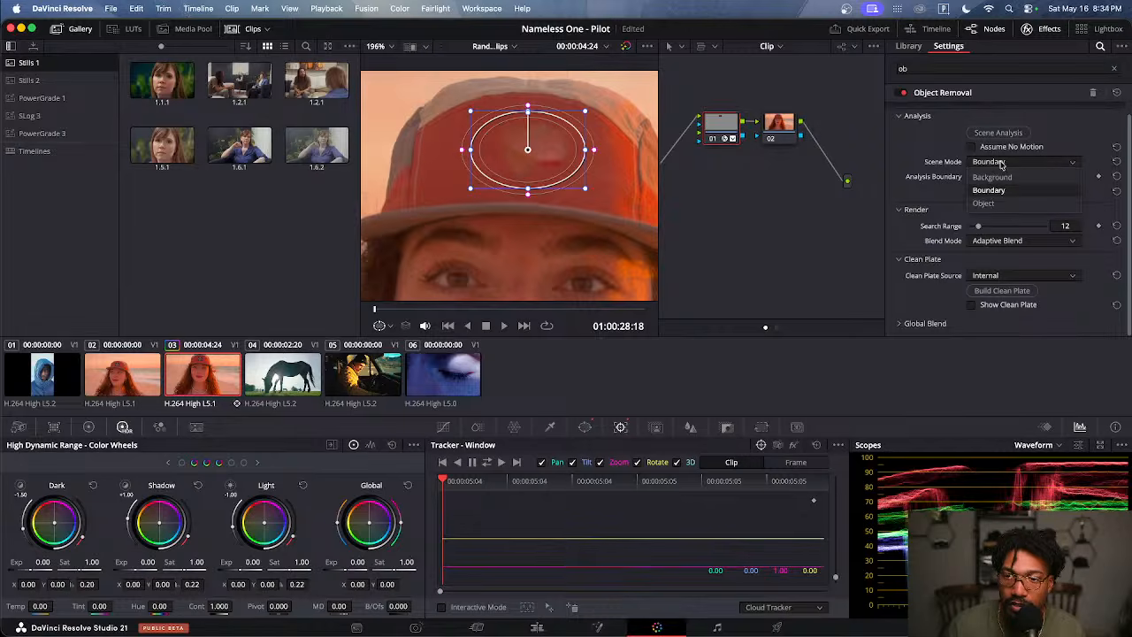
click(990, 190)
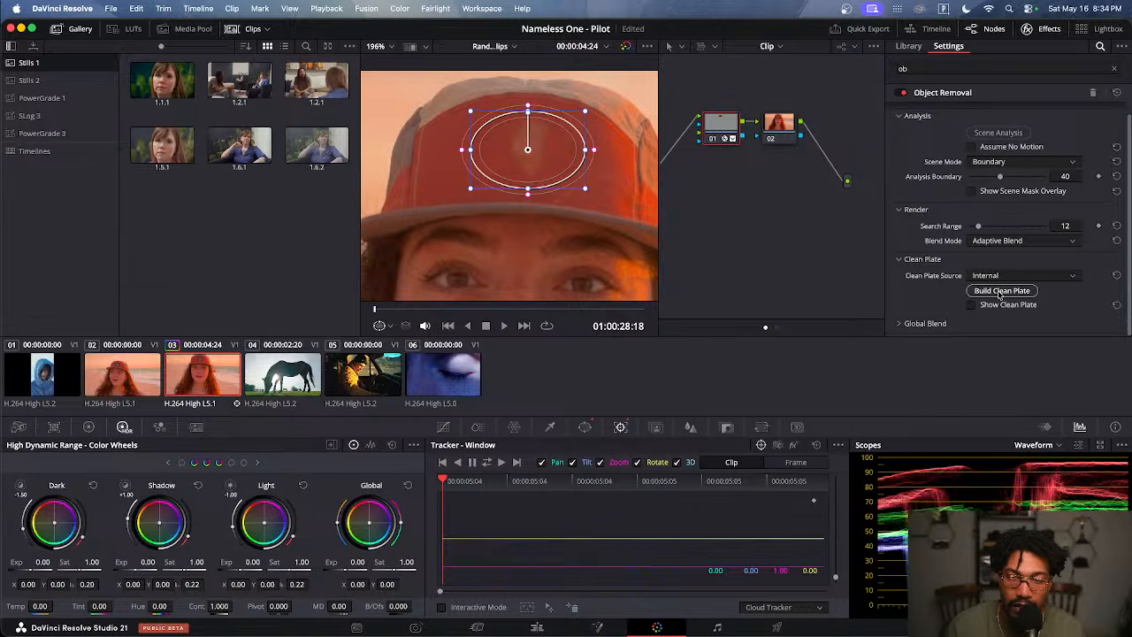
Build the clean plate for the cap's logo area and set the clean plate source to External
click(999, 294)
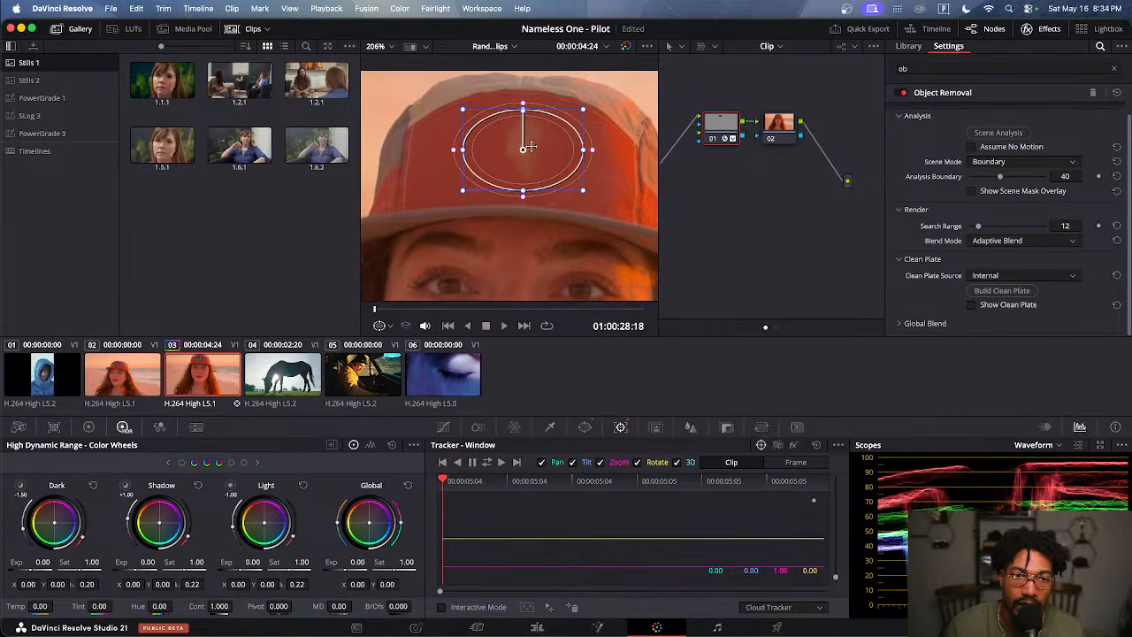
scroll(583, 217, down, 5)
scroll(585, 219, up, 3)
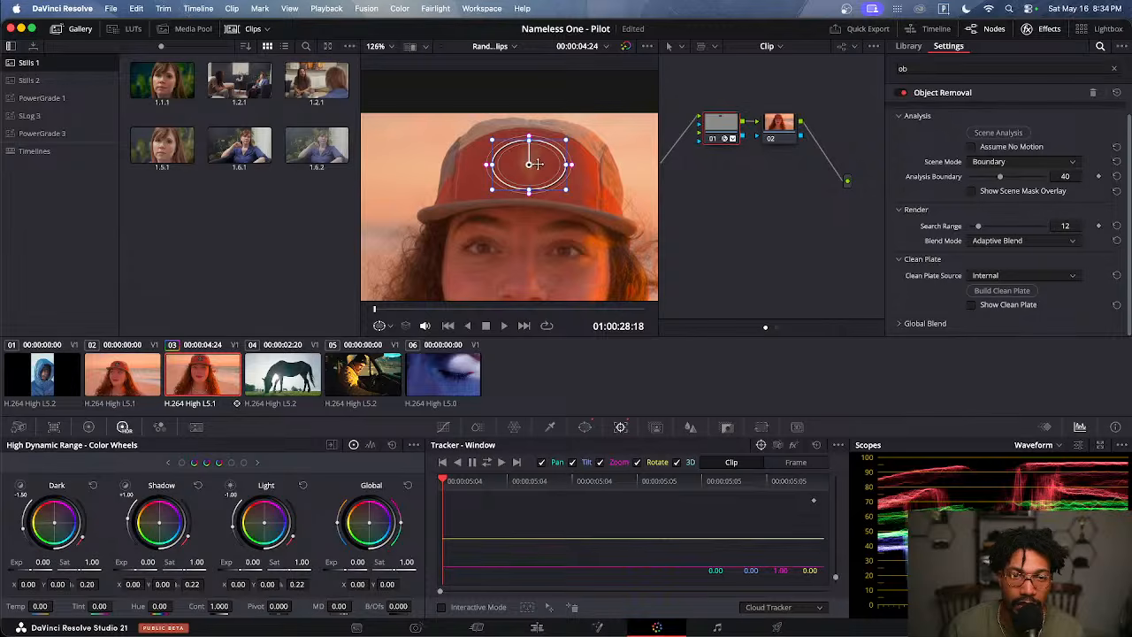
scroll(529, 164, up, 2)
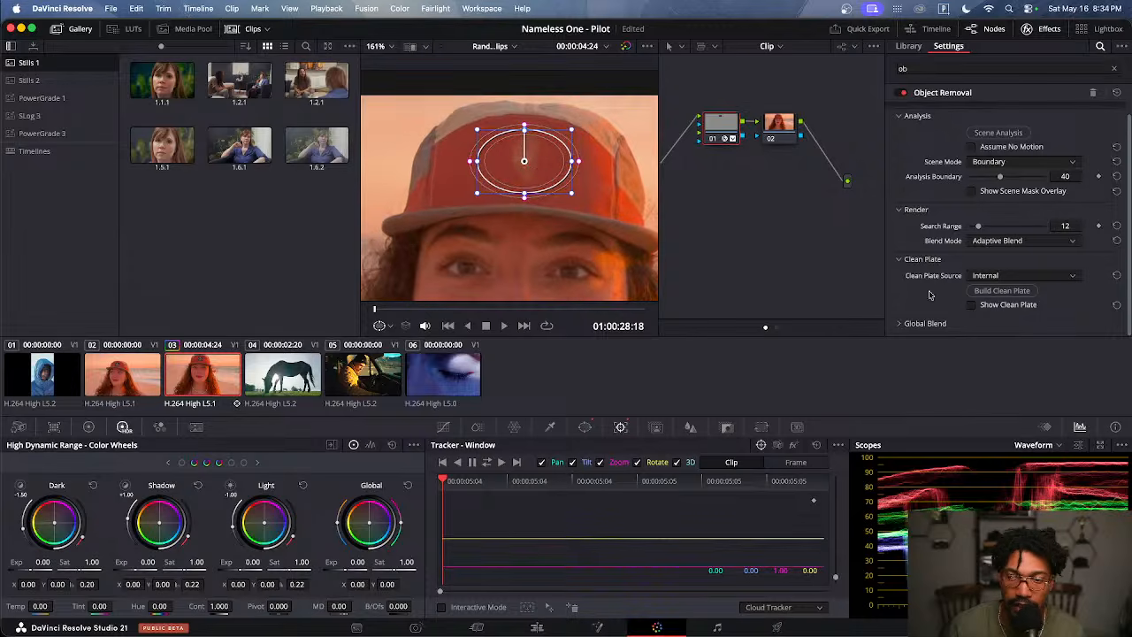
click(1004, 278)
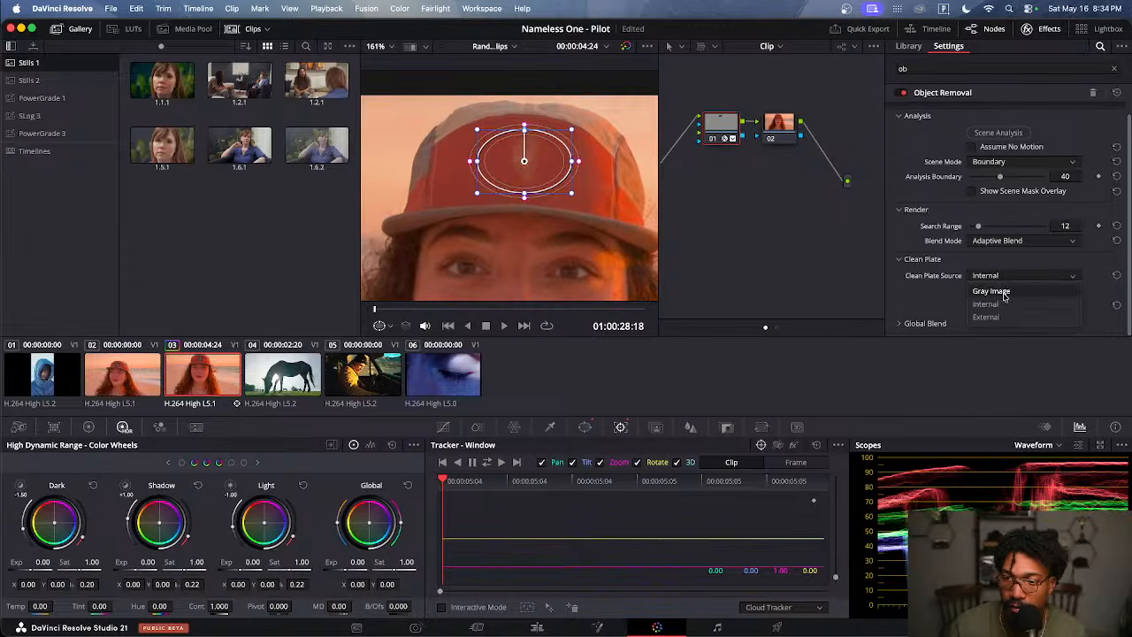
click(1005, 318)
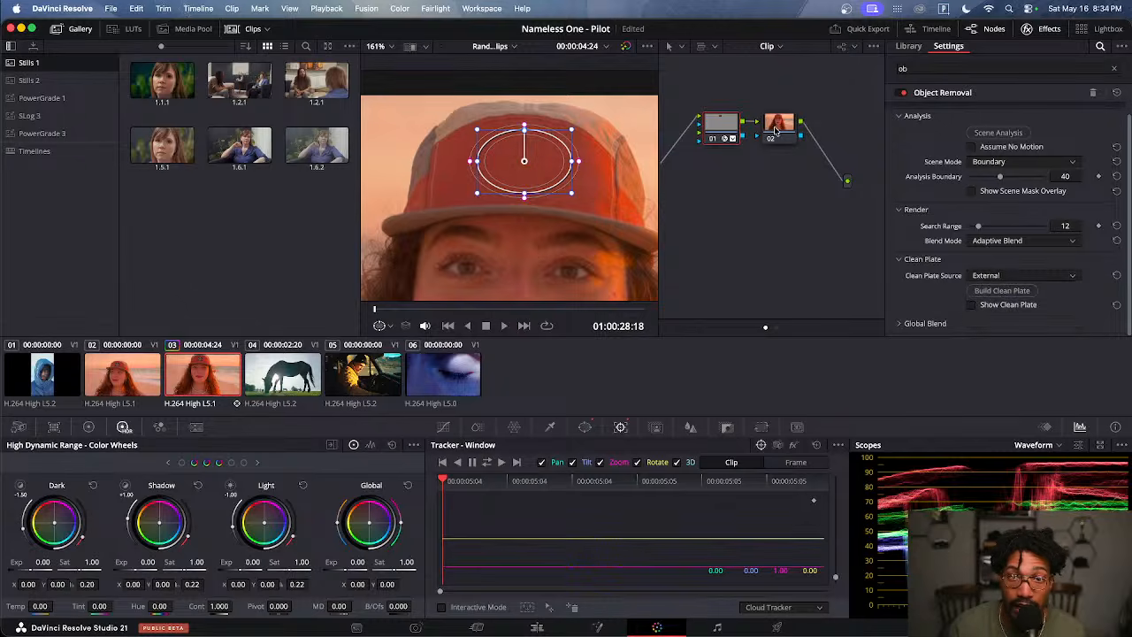
Examine the front of the cap from node 02, both up close and in the wider frame
click(778, 129)
scroll(530, 165, up, 2)
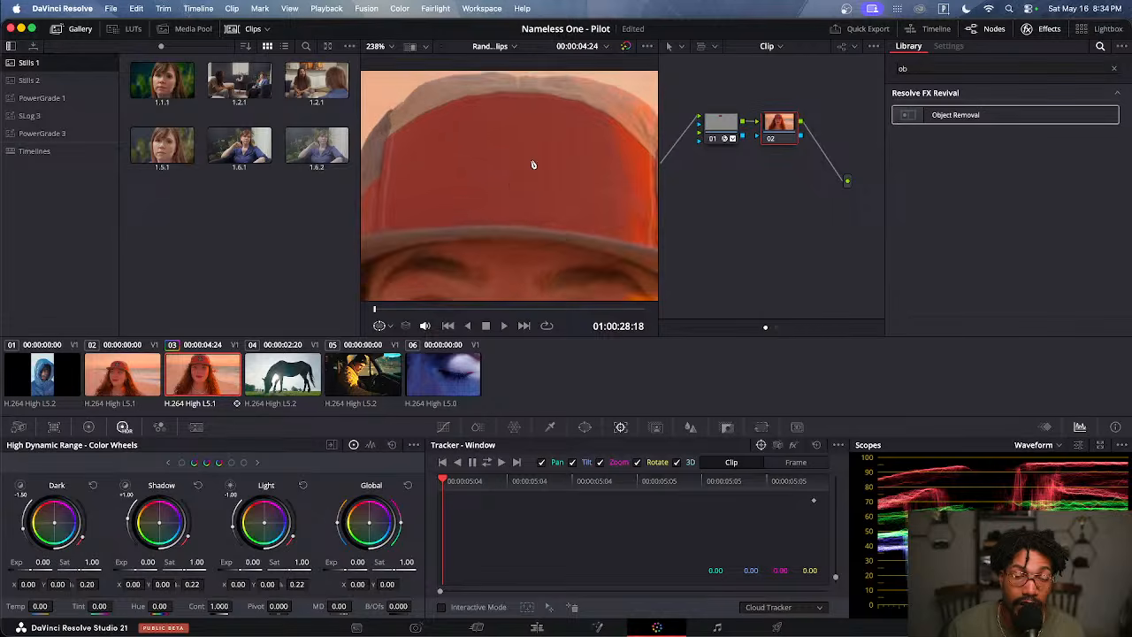
scroll(531, 164, down, 4)
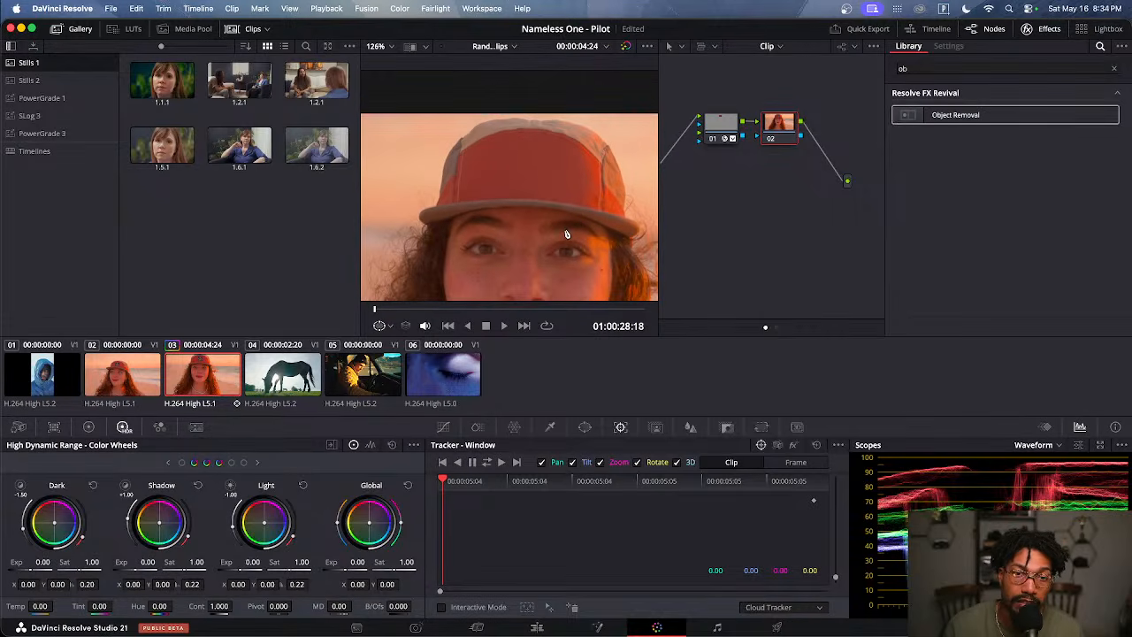
scroll(540, 182, down, 1)
scroll(543, 160, down, 6)
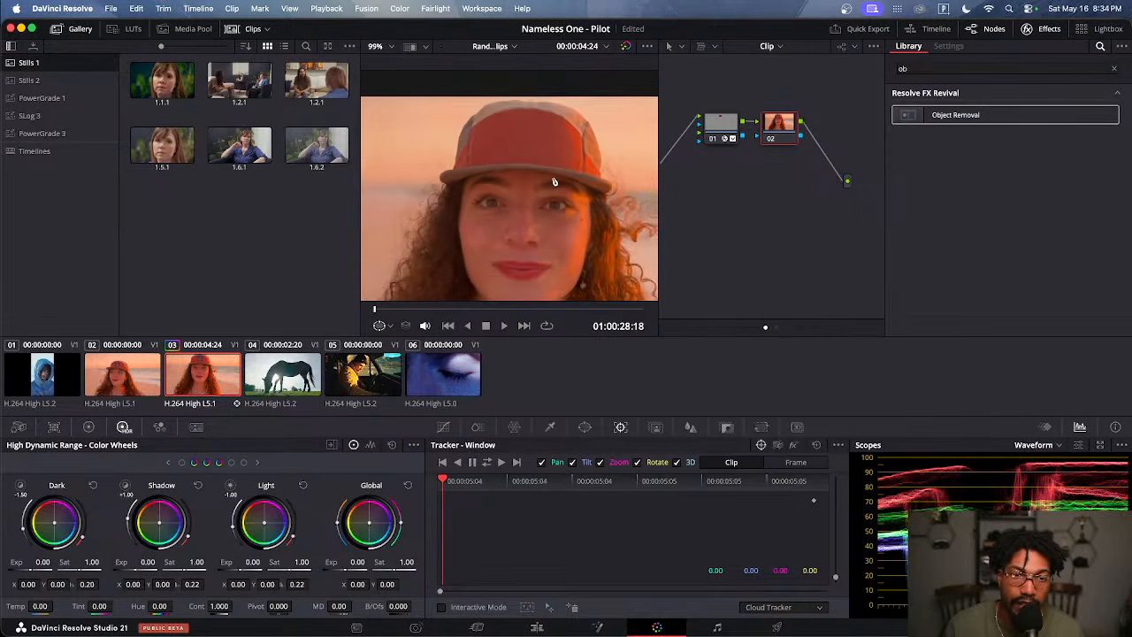
scroll(554, 188, up, 1)
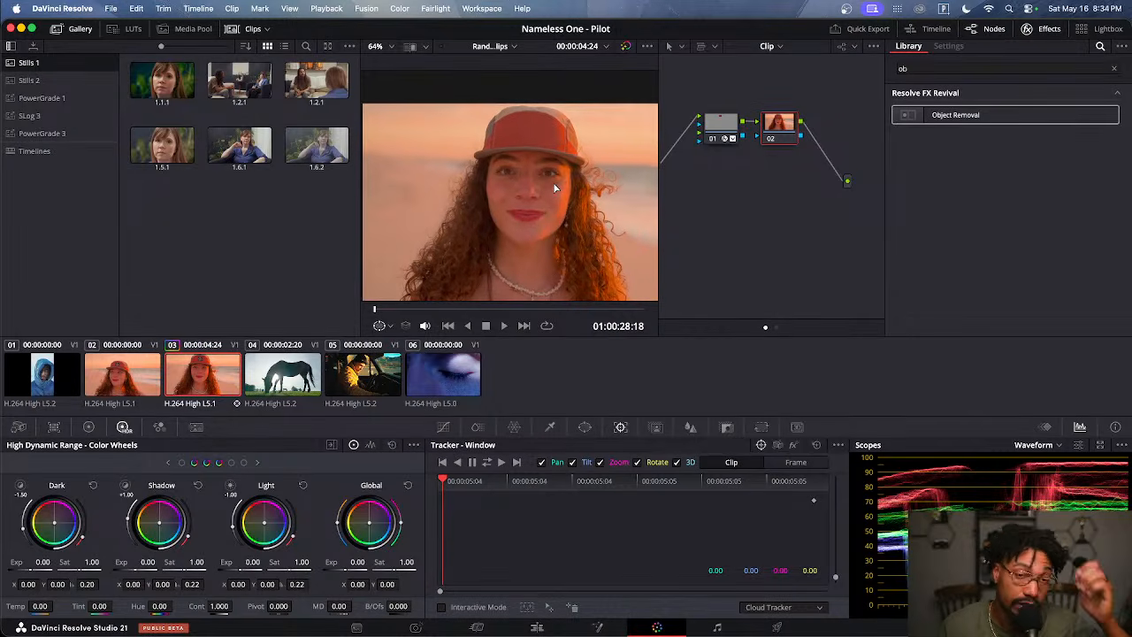
scroll(553, 183, up, 2)
scroll(544, 137, up, 1)
scroll(543, 139, up, 6)
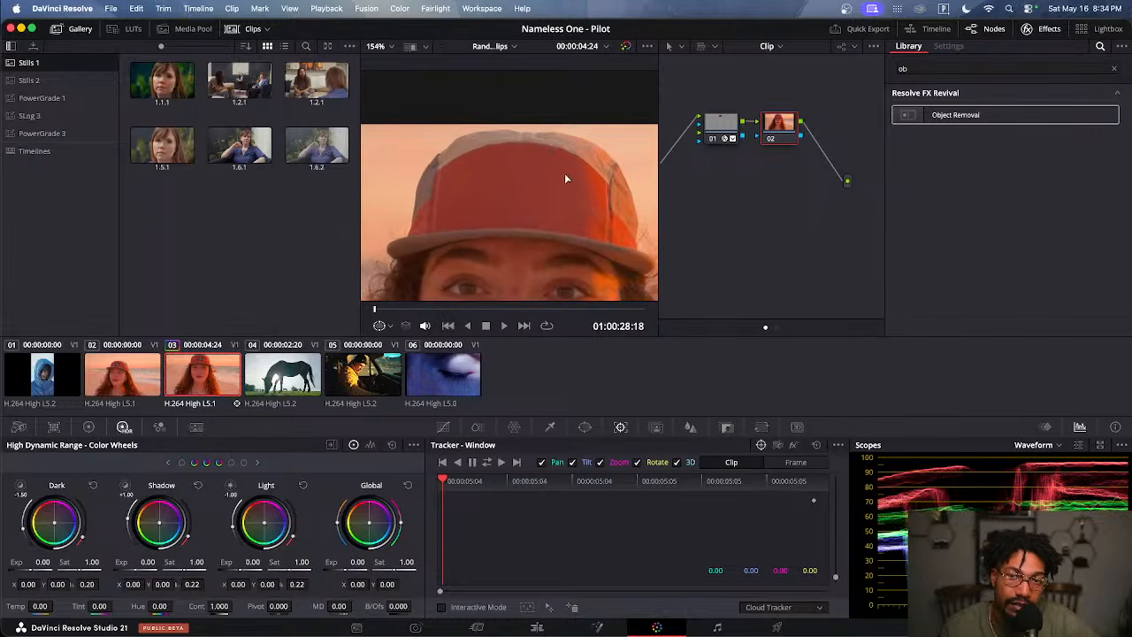
Clear the effects search and delete the Object Removal effect from node 01 of the third clip
click(725, 131)
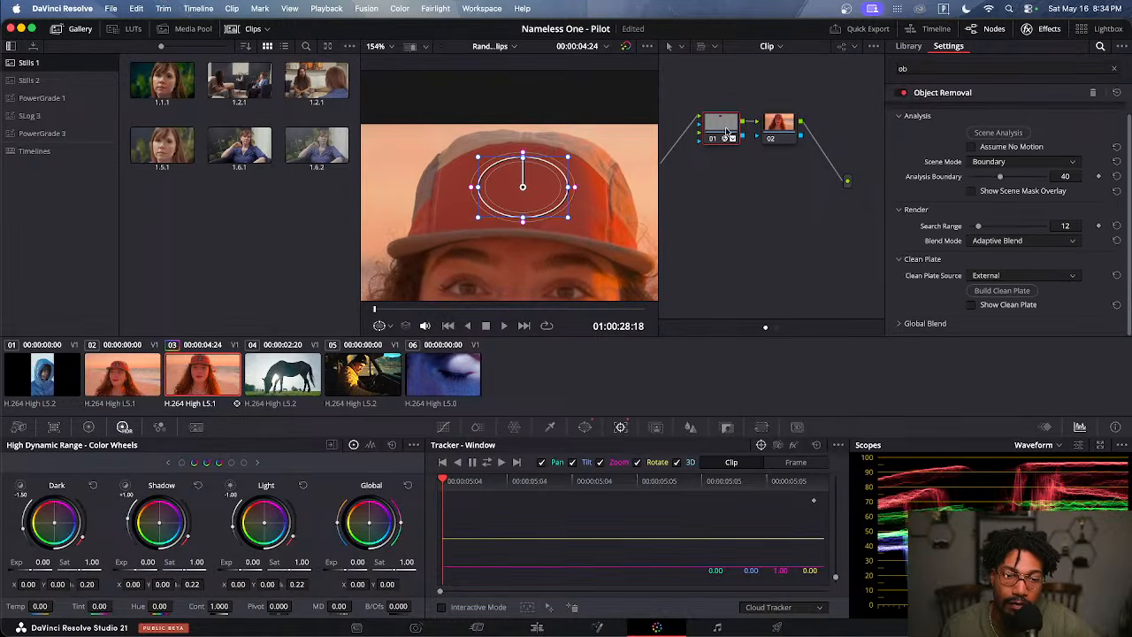
click(460, 482)
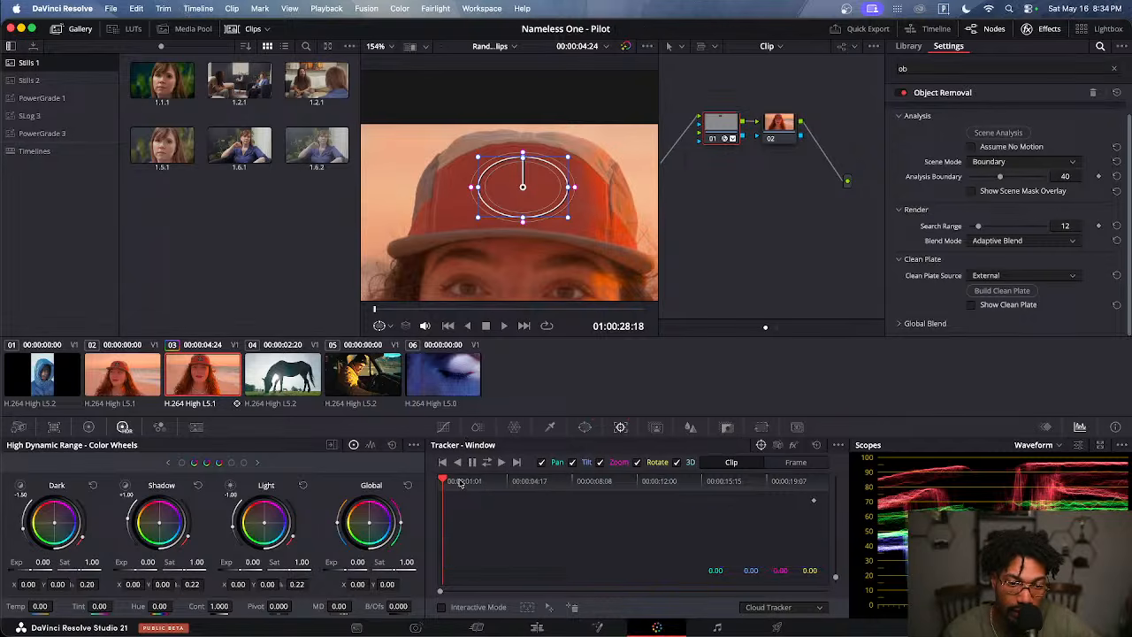
key(Down)
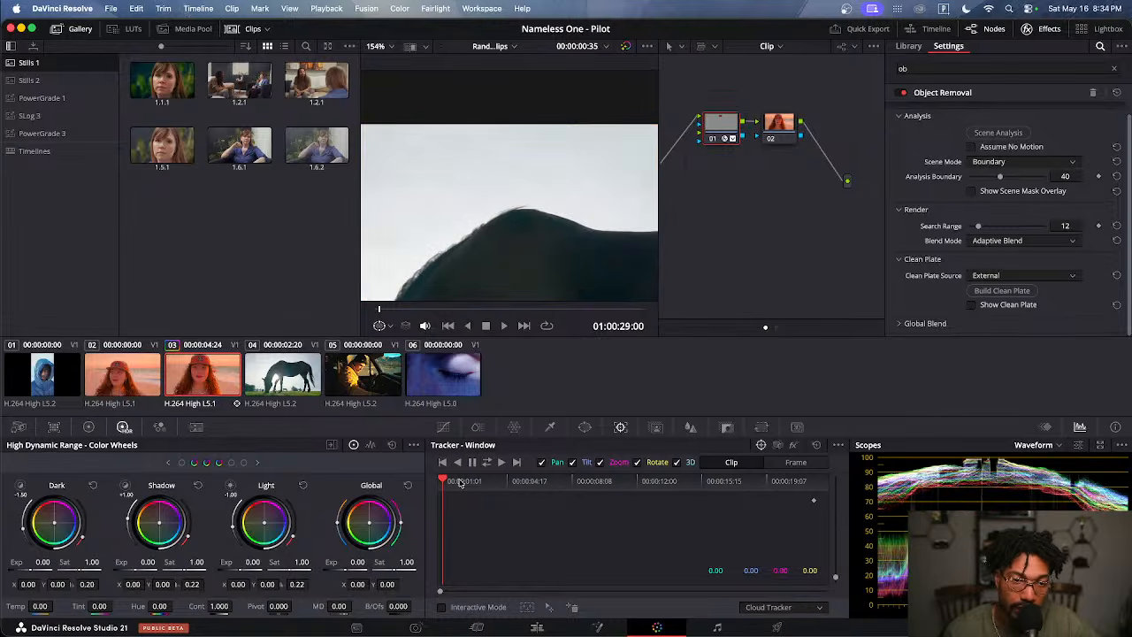
click(219, 381)
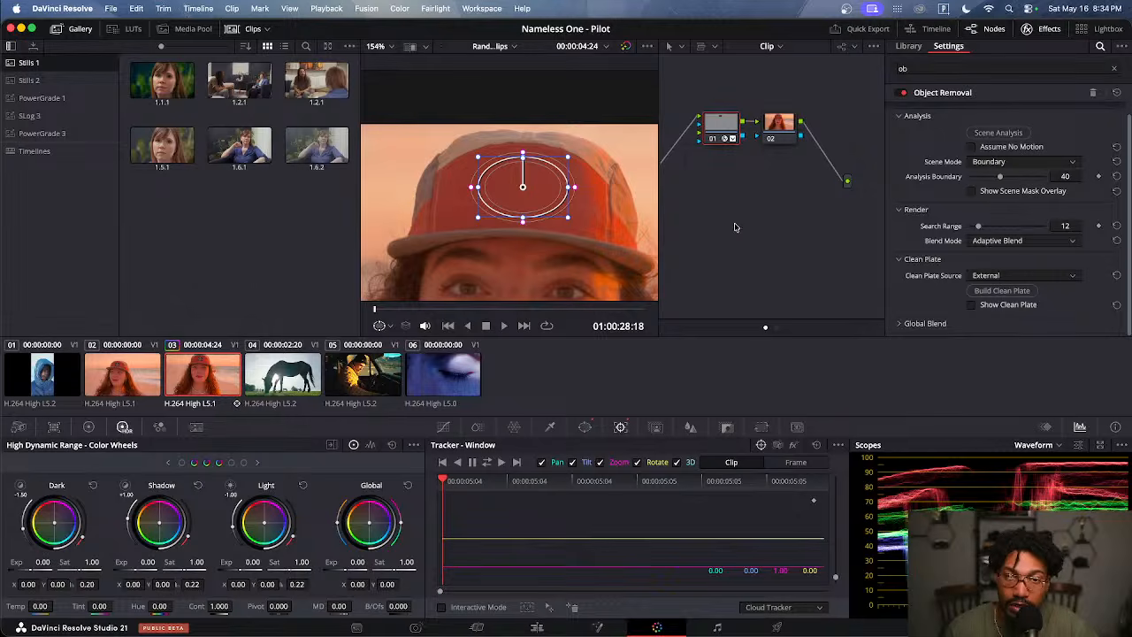
click(1114, 70)
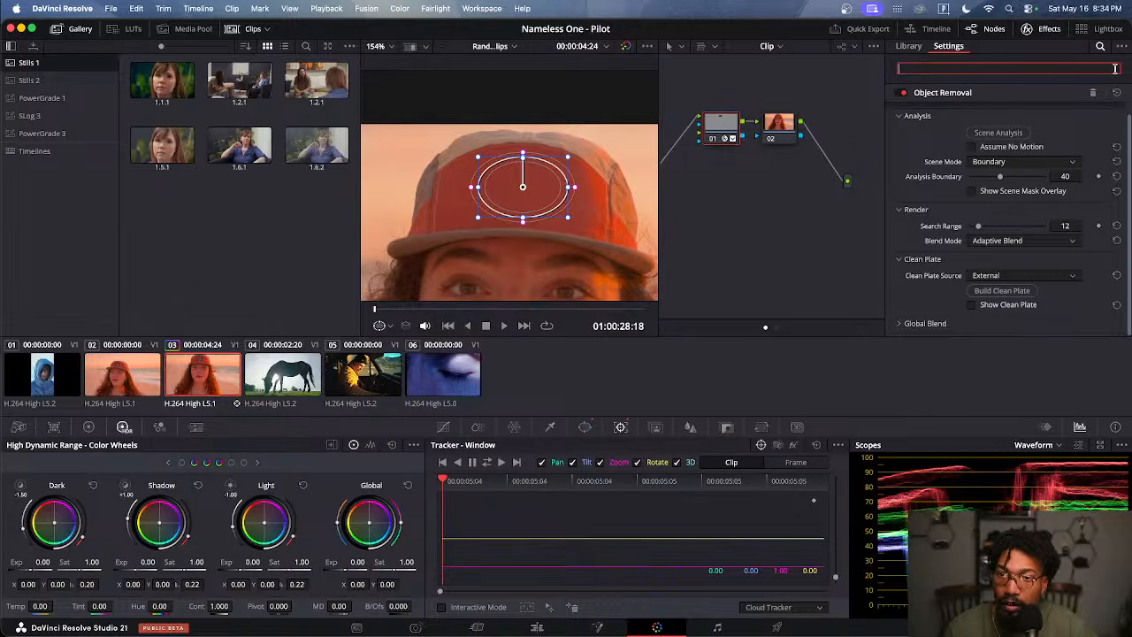
click(1093, 93)
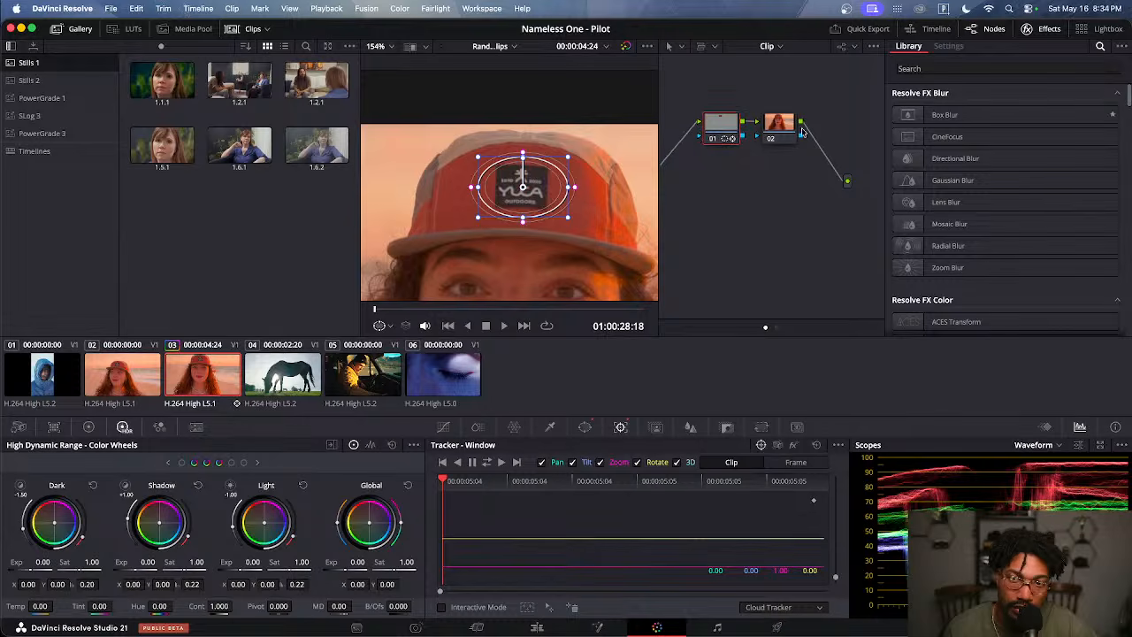
click(768, 127)
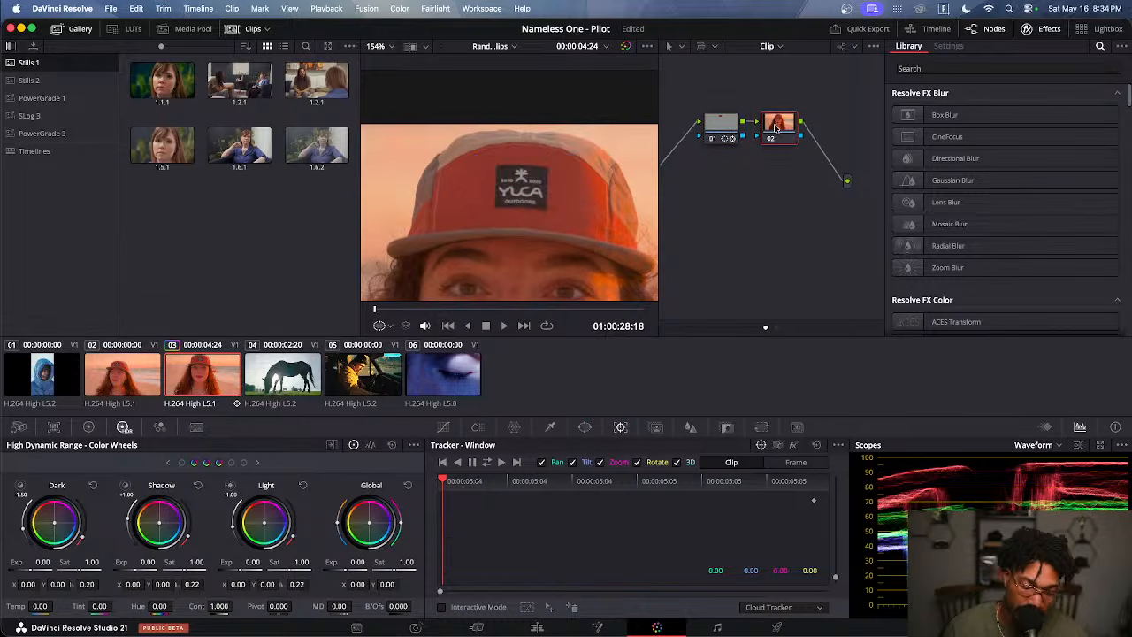
On the Edit page, delete the short clip before the horse clip and extend the preceding cap clip over the gap
click(535, 627)
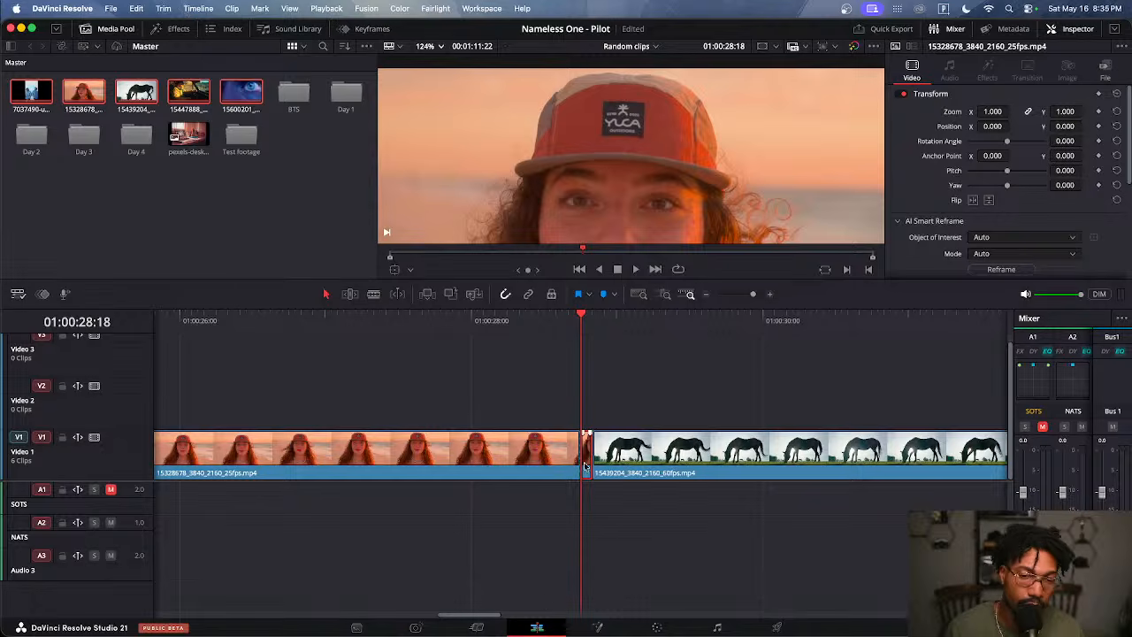
key(BackSpace)
drag(578, 466, 590, 466)
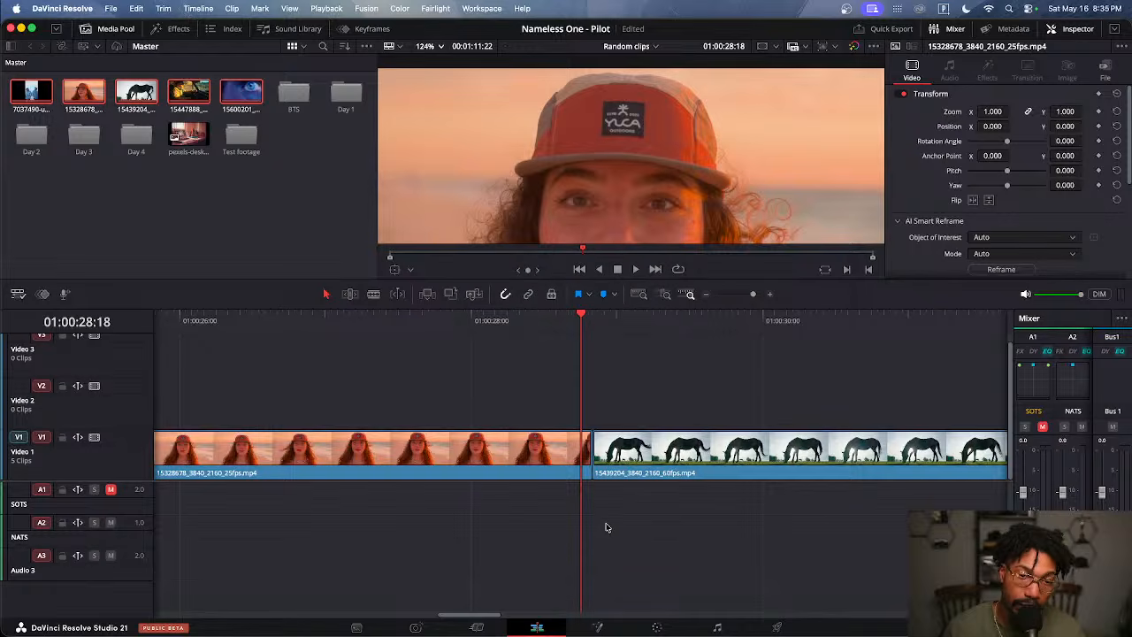
scroll(606, 527, down, 5)
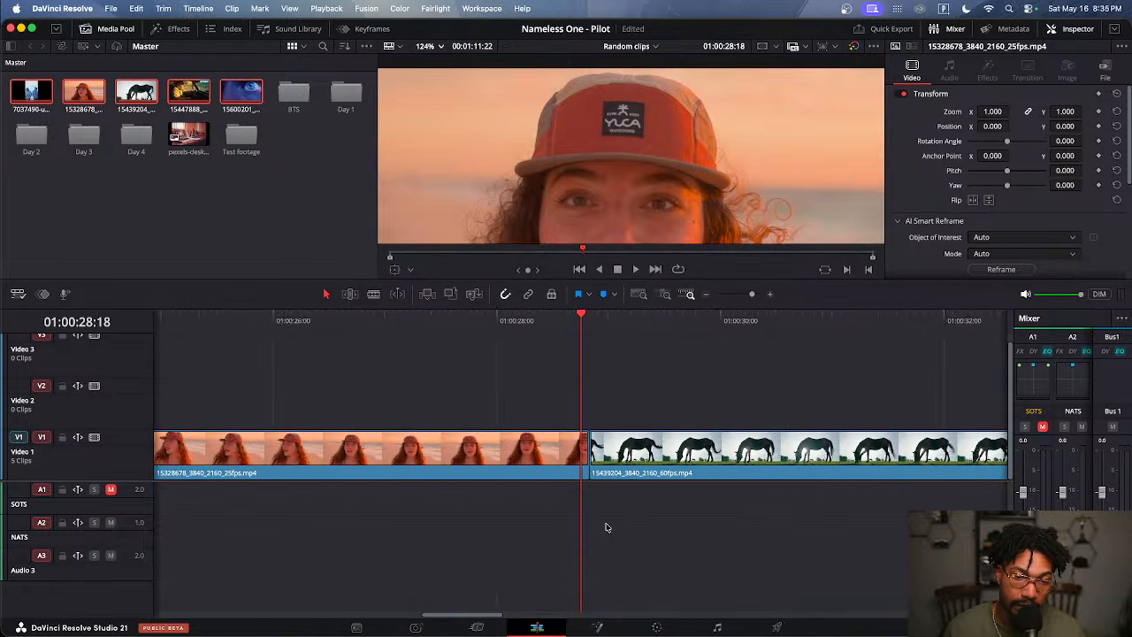
Review the opening frames of the cap clip and examine the full picture in the viewer
scroll(605, 526, down, 5)
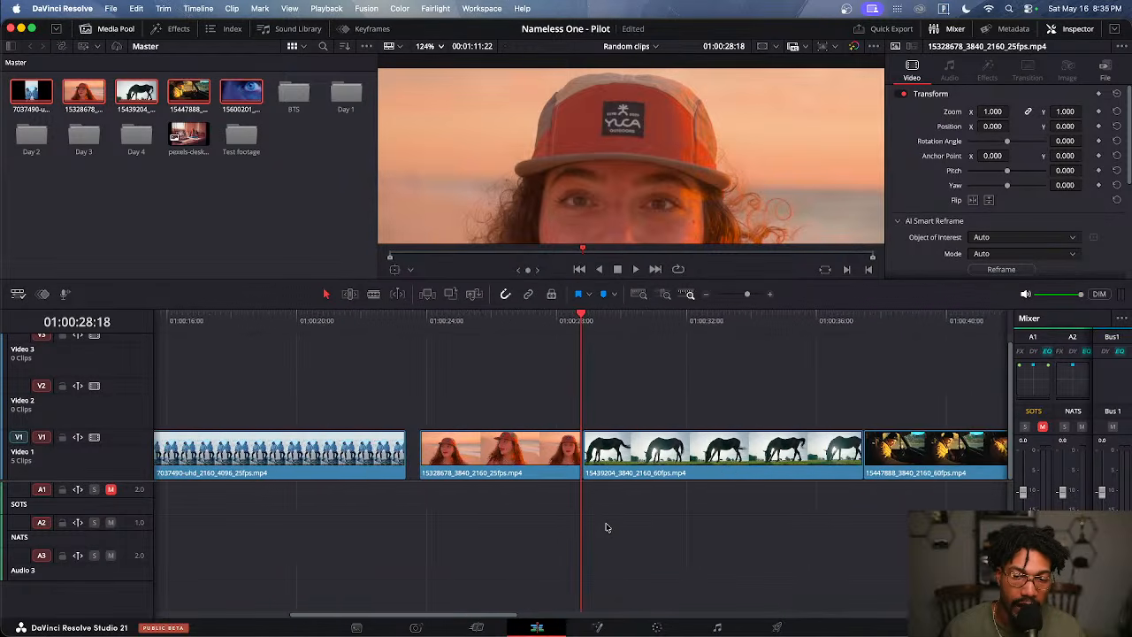
scroll(606, 527, down, 2)
scroll(606, 527, up, 3)
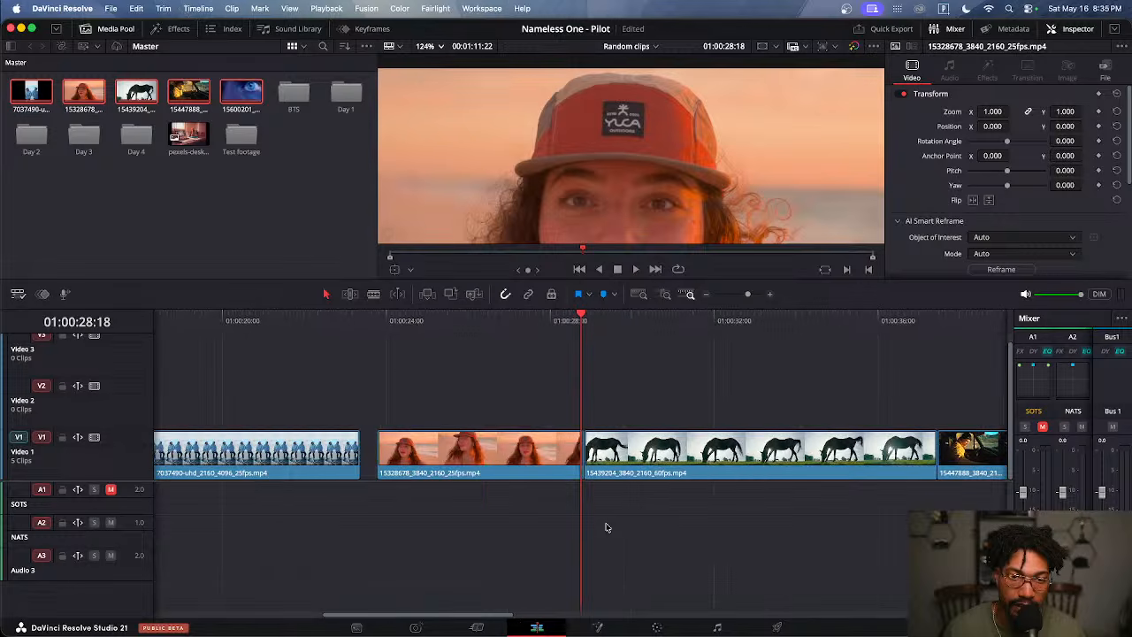
click(387, 339)
click(381, 345)
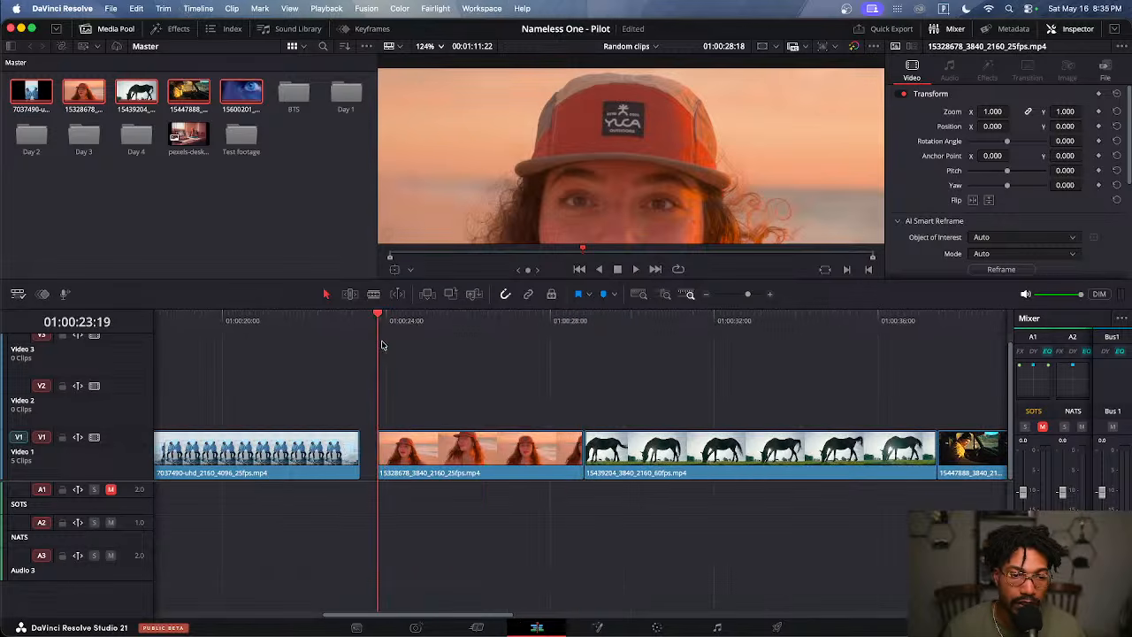
click(387, 336)
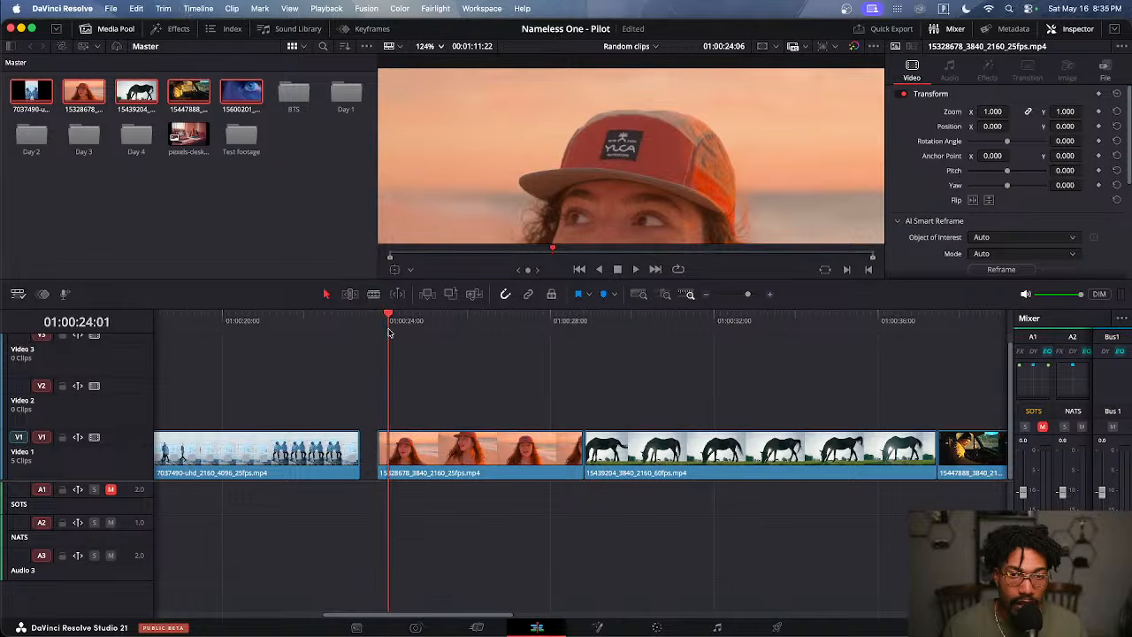
click(393, 332)
scroll(584, 172, down, 5)
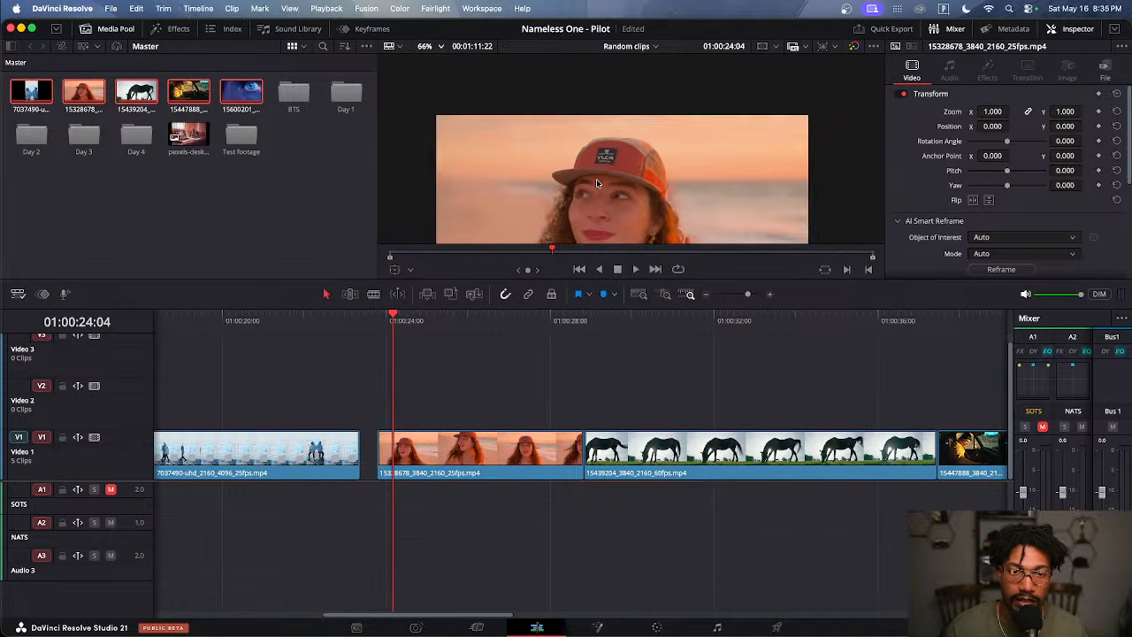
scroll(598, 179, down, 3)
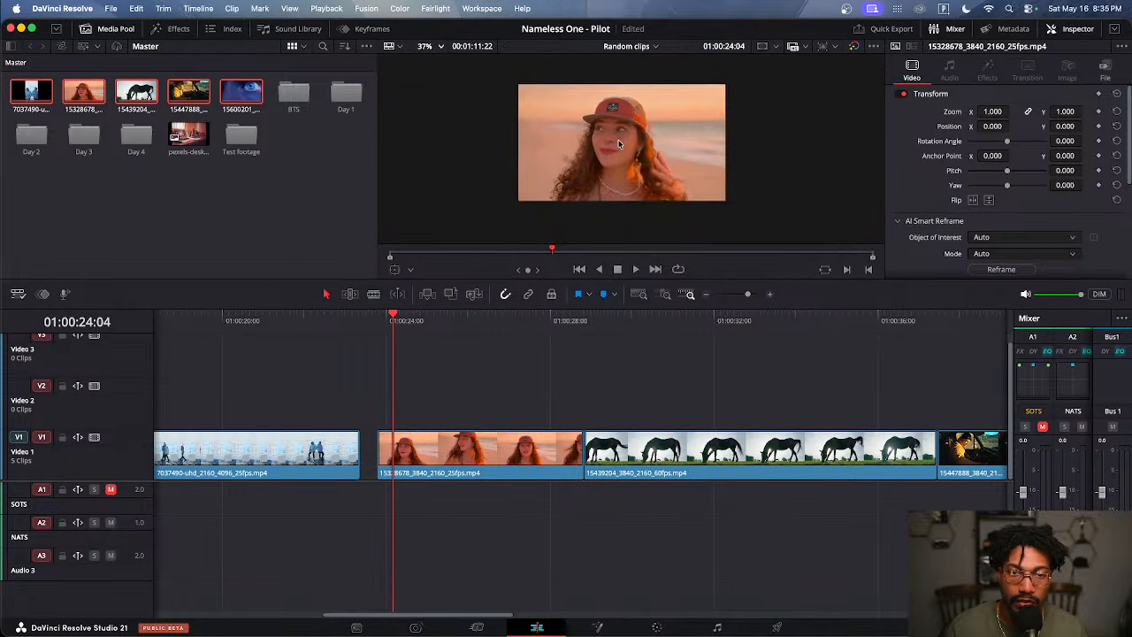
scroll(618, 139, up, 2)
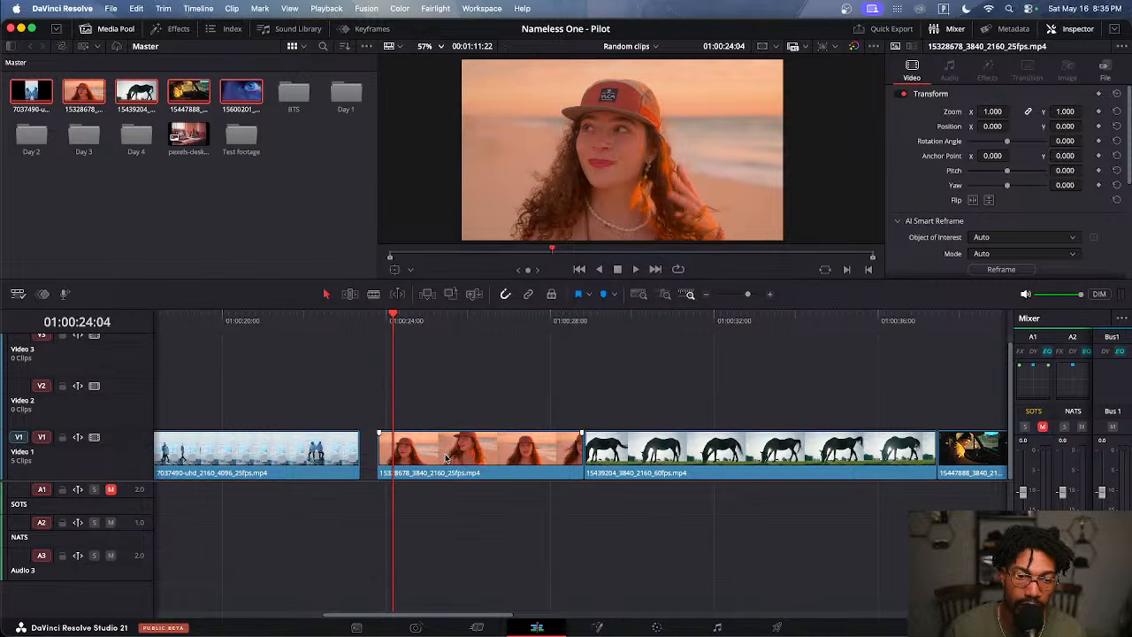
Move the cap clip earlier on Video 1 to close the gap after the blue-jacket clip
click(439, 255)
scroll(432, 394, down, 10)
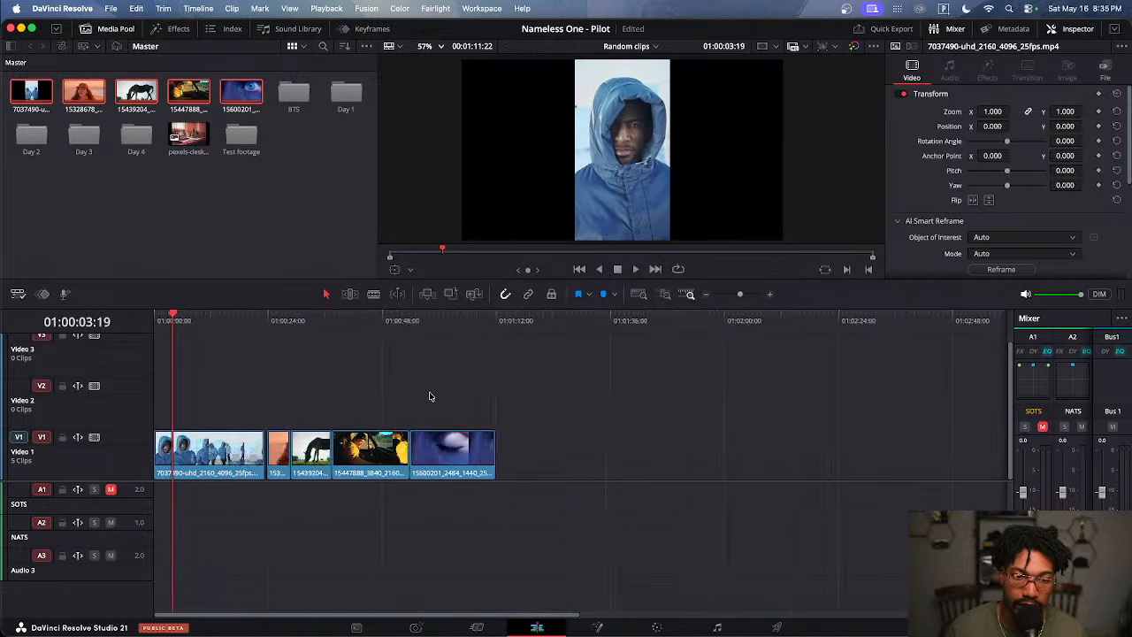
scroll(432, 394, up, 3)
click(369, 324)
key(super+equal)
key(super+equal)
key(super+equal)
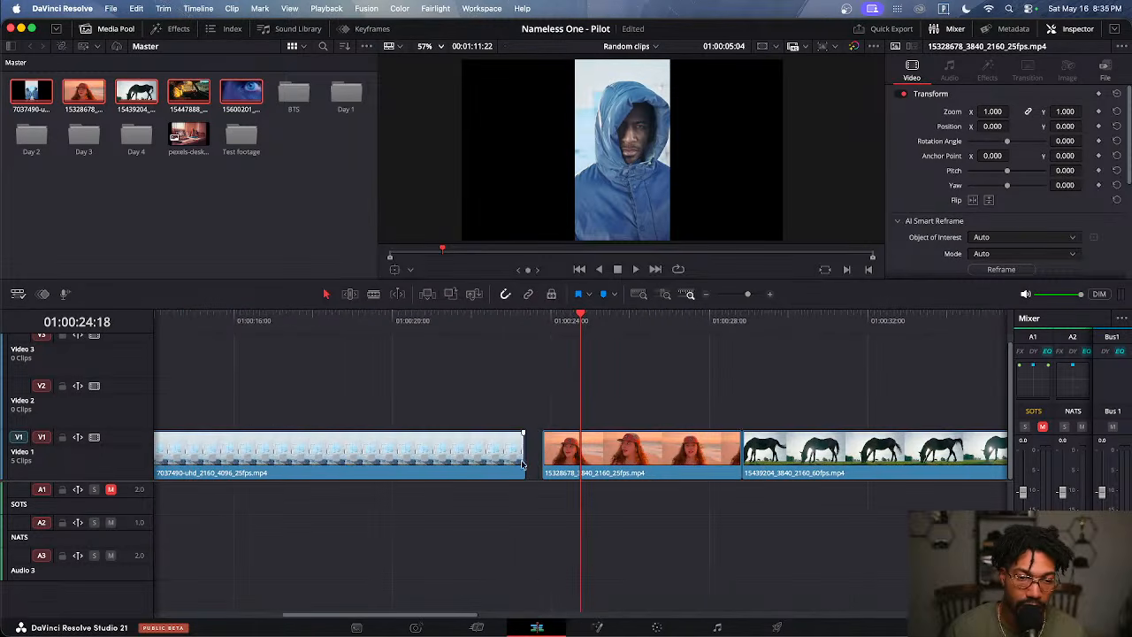
click(543, 457)
drag(543, 457, 518, 457)
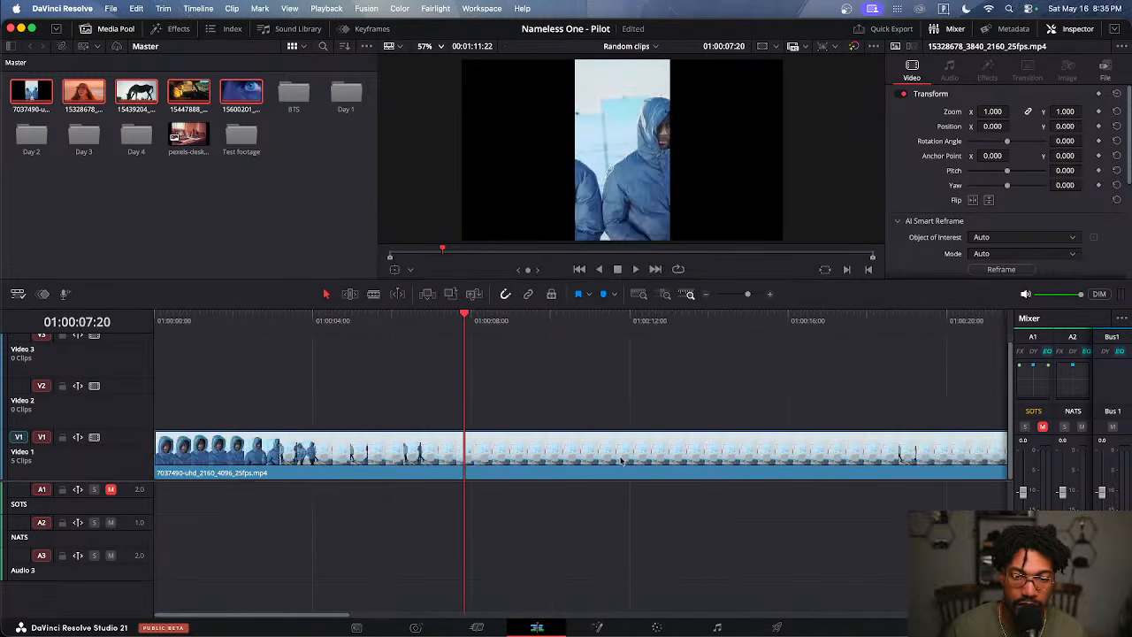
click(616, 458)
scroll(608, 424, down, 6)
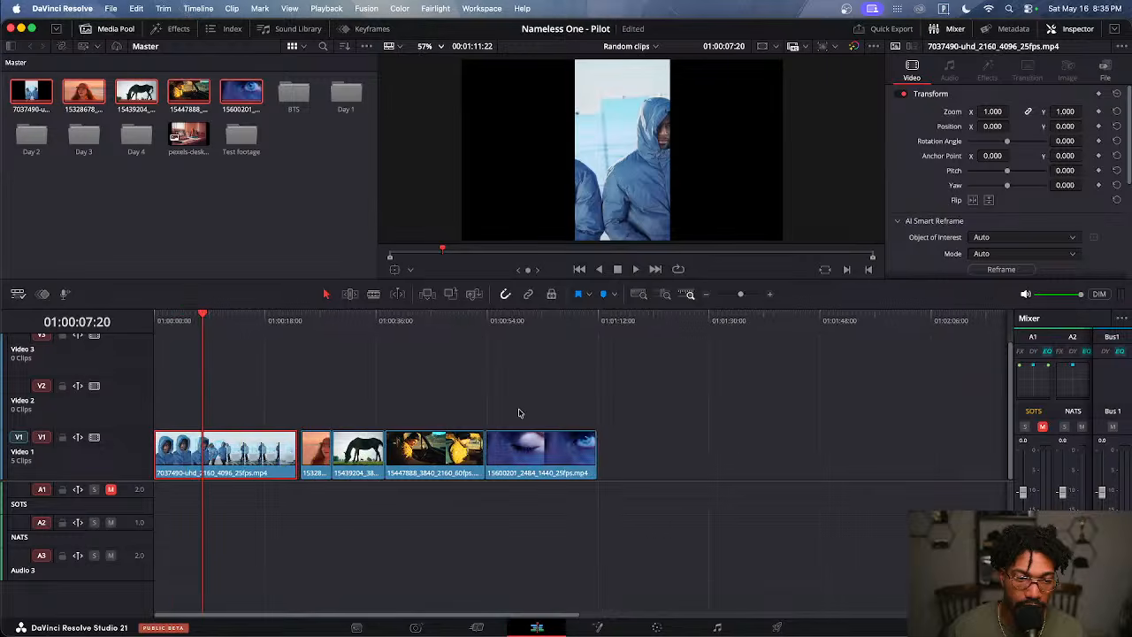
scroll(491, 403, up, 3)
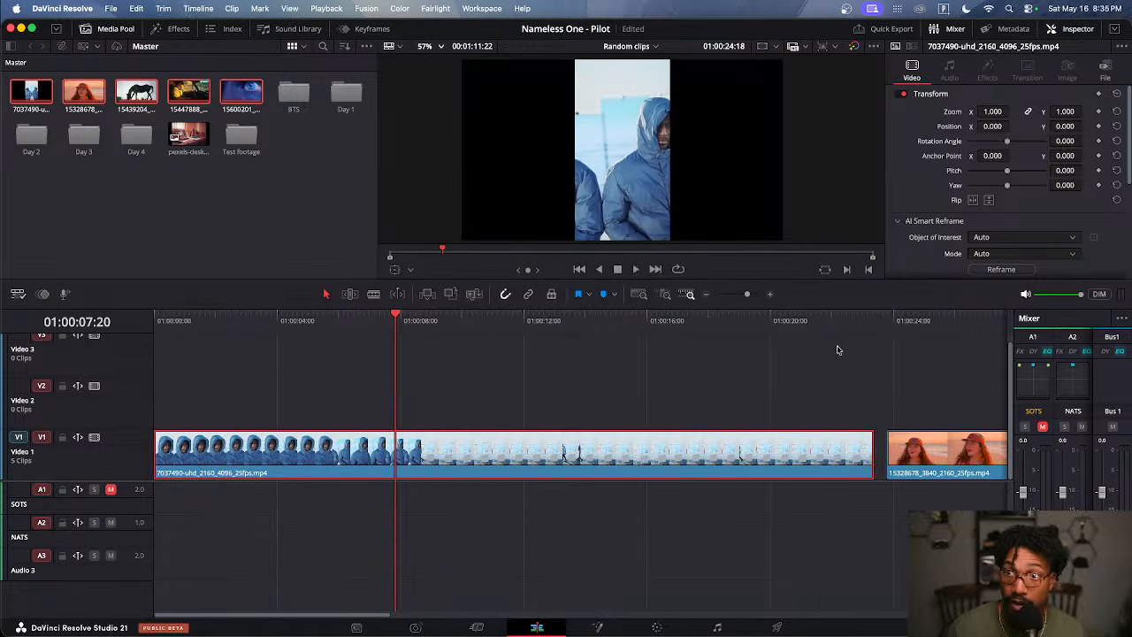
click(904, 322)
scroll(926, 394, right, 5)
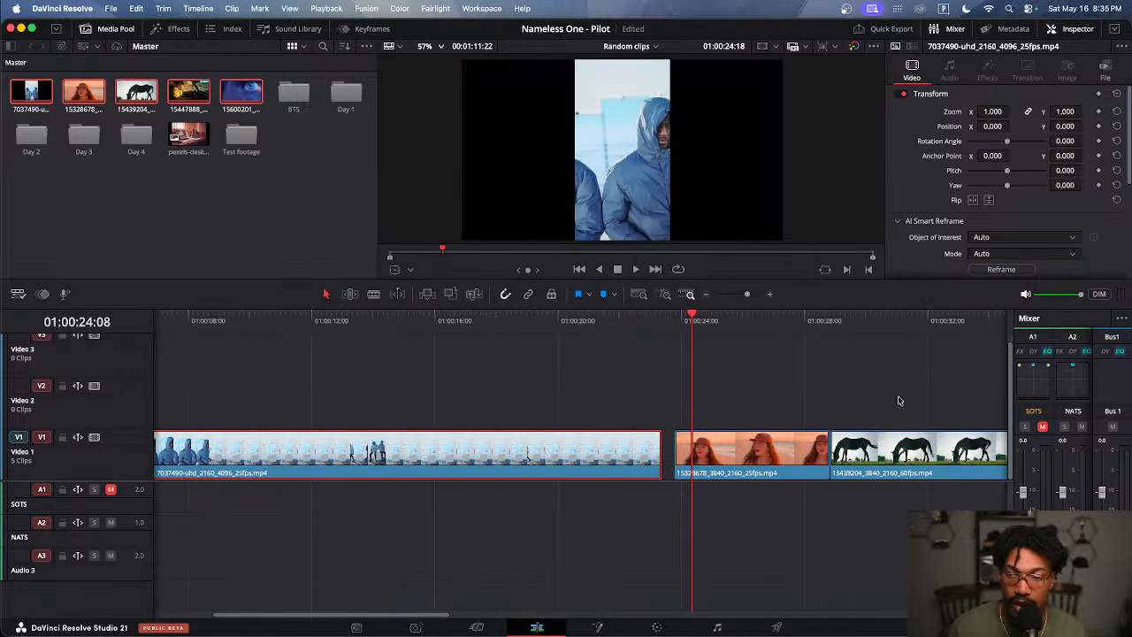
drag(704, 461, 692, 460)
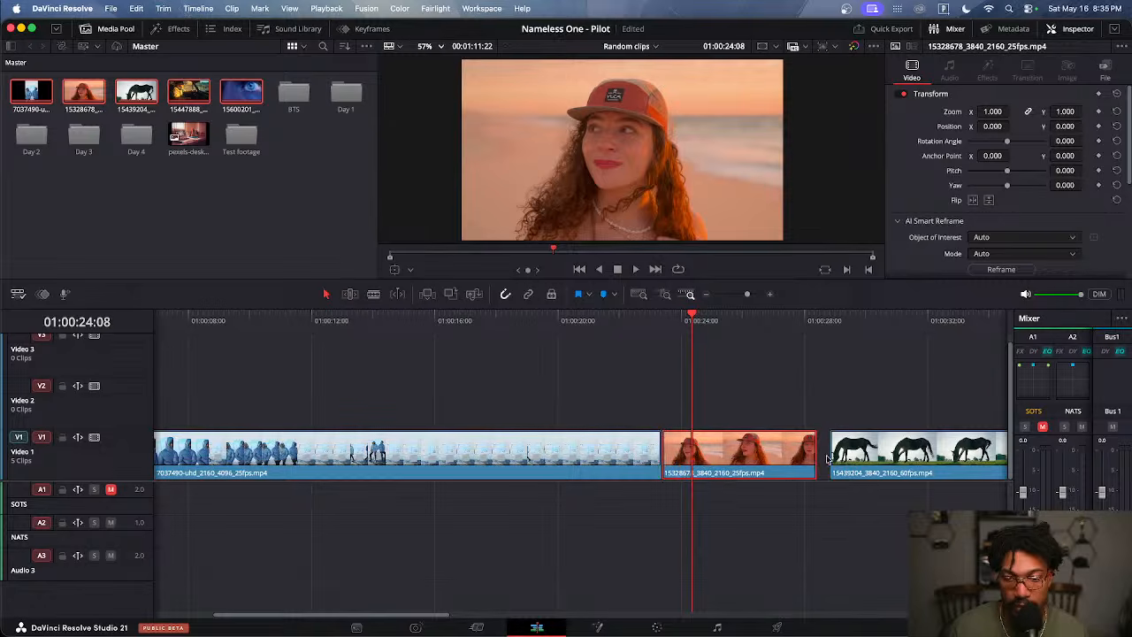
Move the playhead to 01:00:26:07 and add a marker there over the cap clip
click(752, 408)
scroll(610, 183, down, 1)
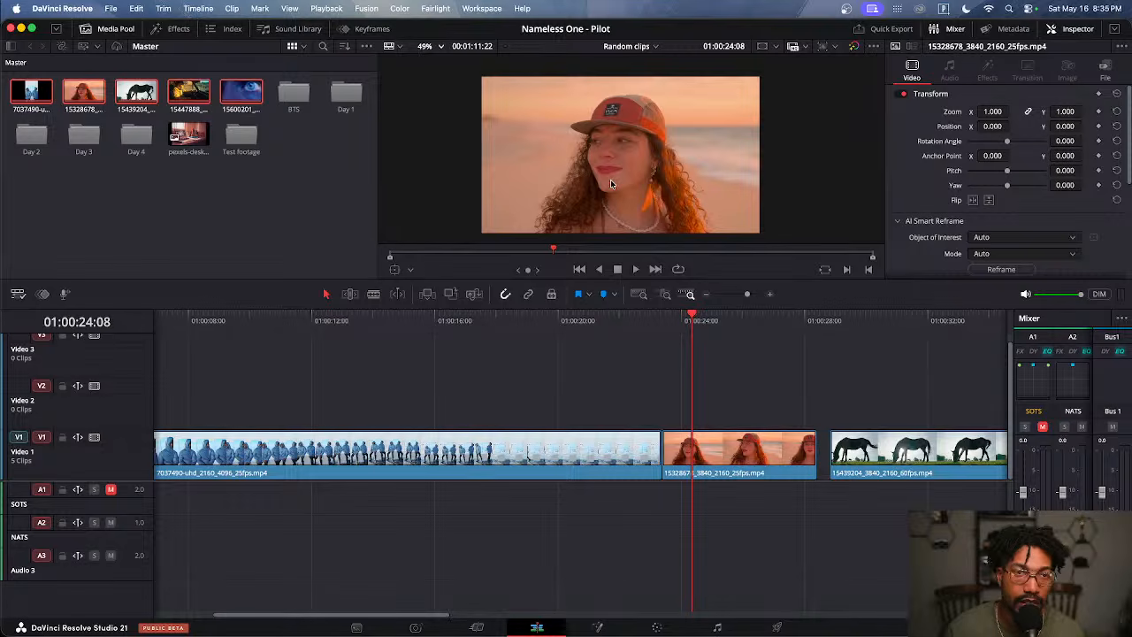
scroll(610, 179, up, 1)
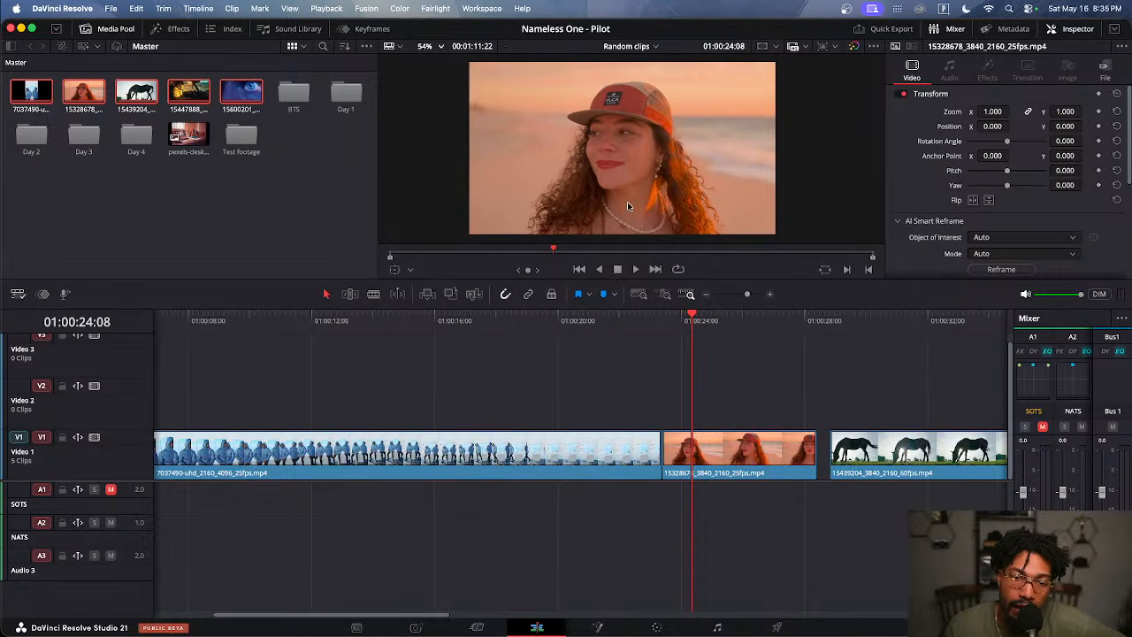
drag(695, 322, 753, 326)
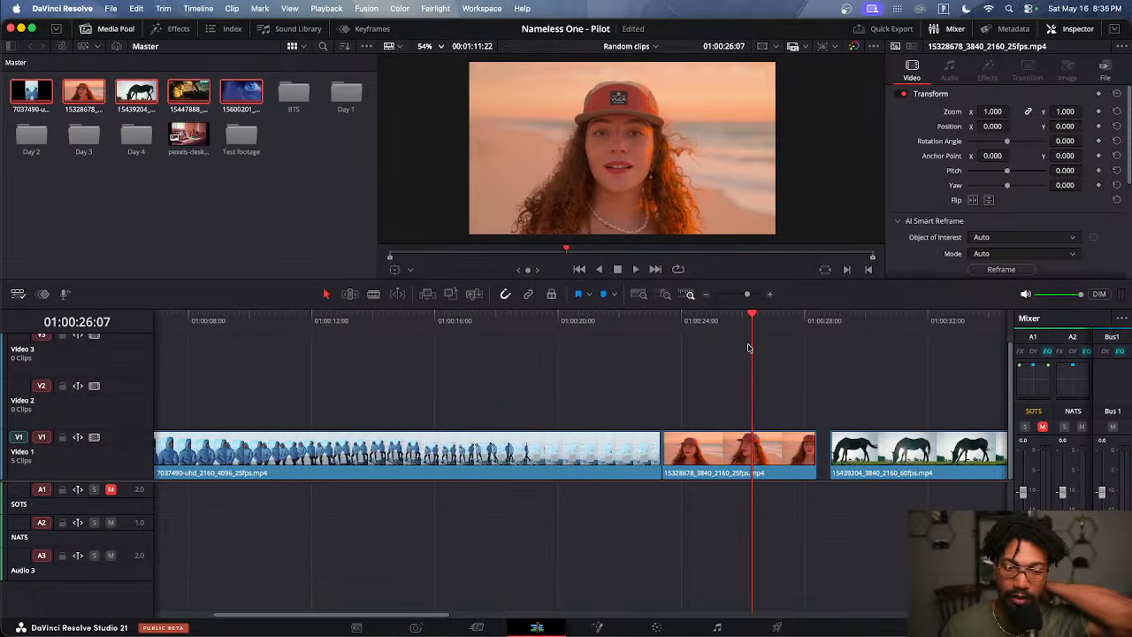
click(767, 444)
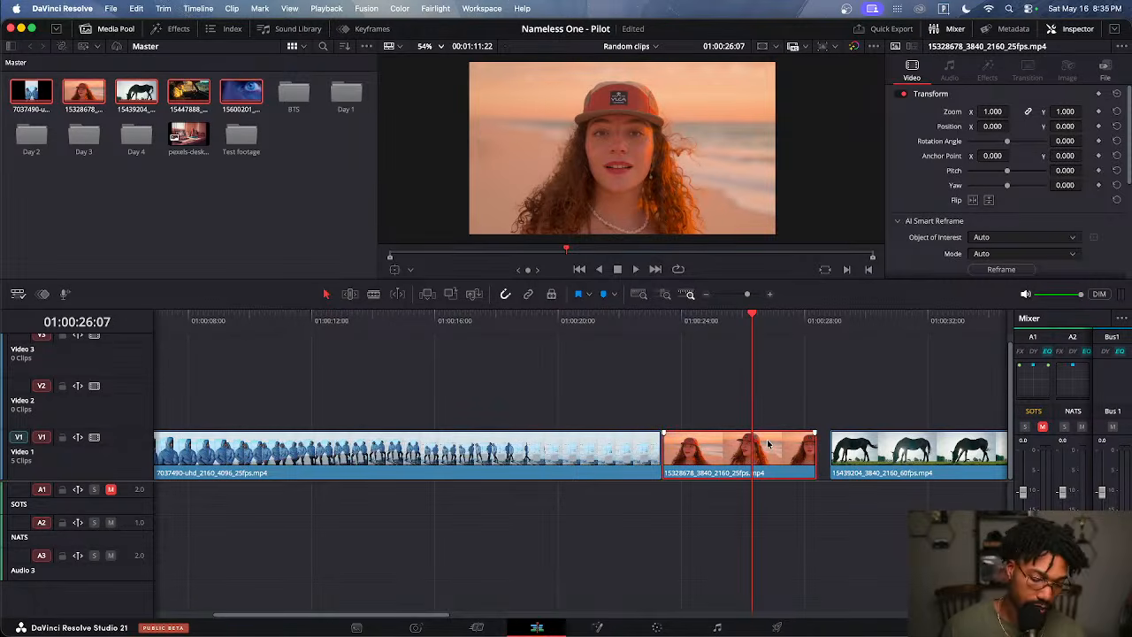
click(769, 410)
key(m)
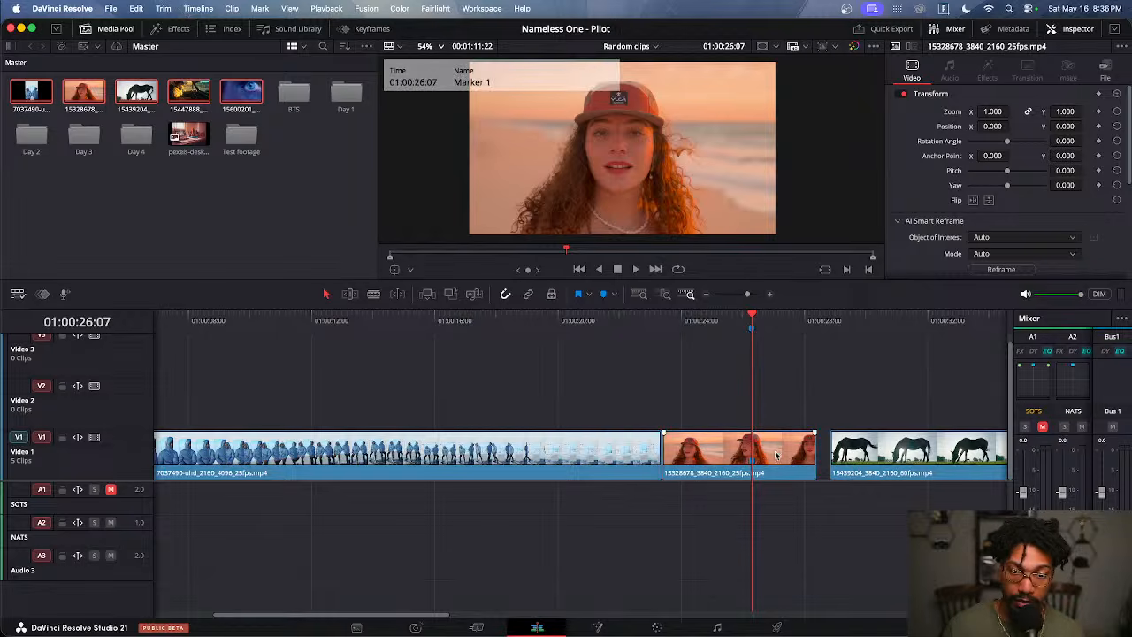
click(775, 454)
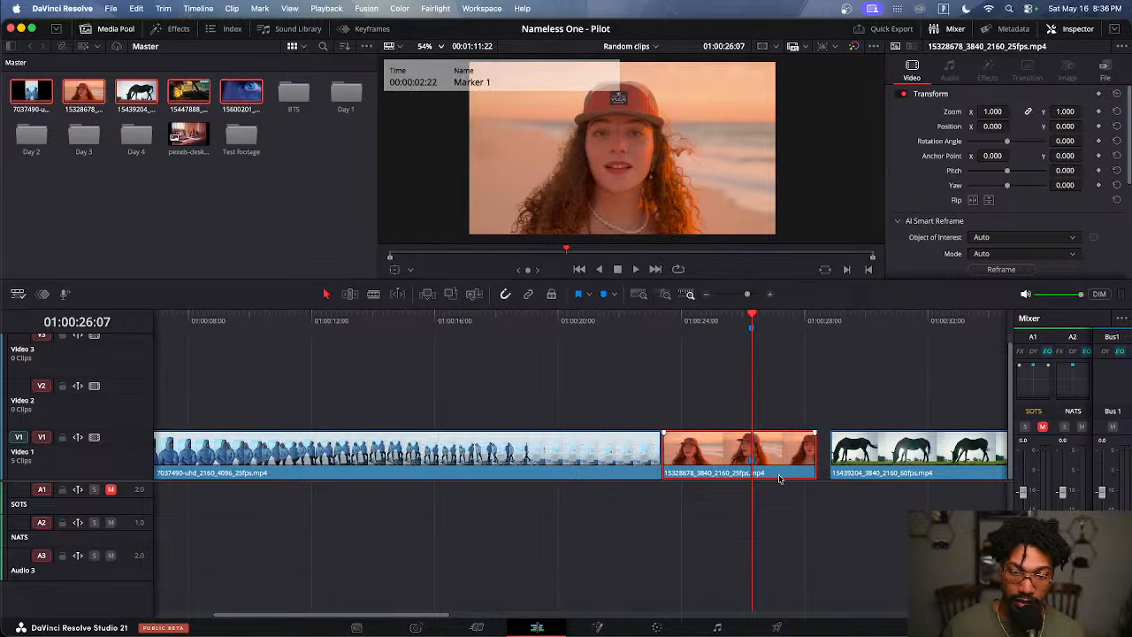
Open the cap clip on the Color page and hide the stills gallery
click(656, 627)
scroll(557, 193, up, 2)
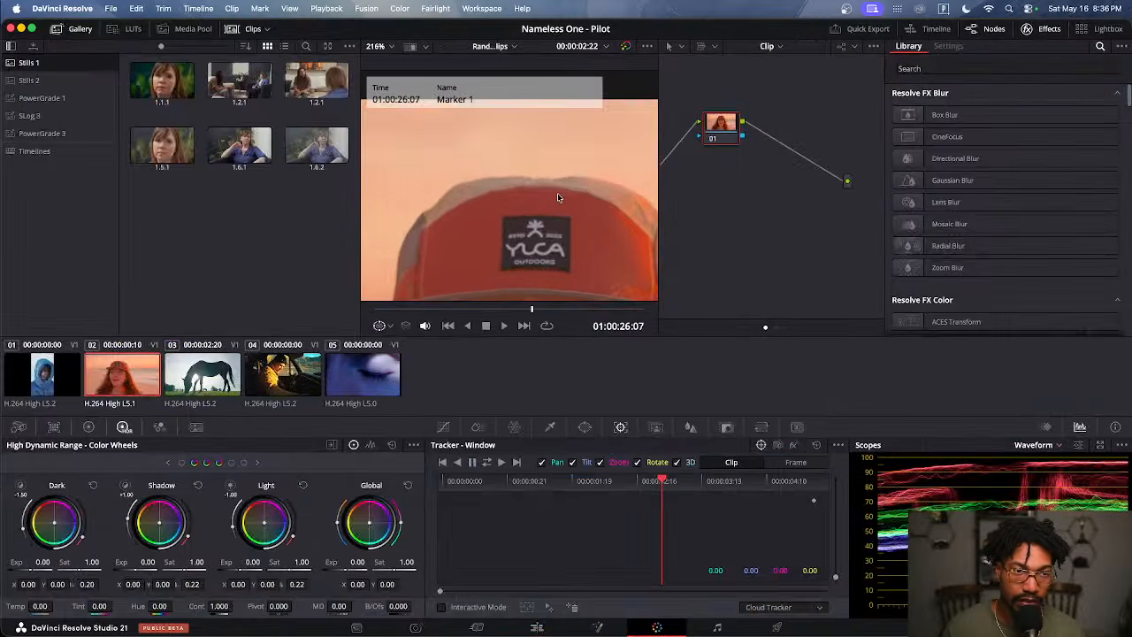
click(240, 29)
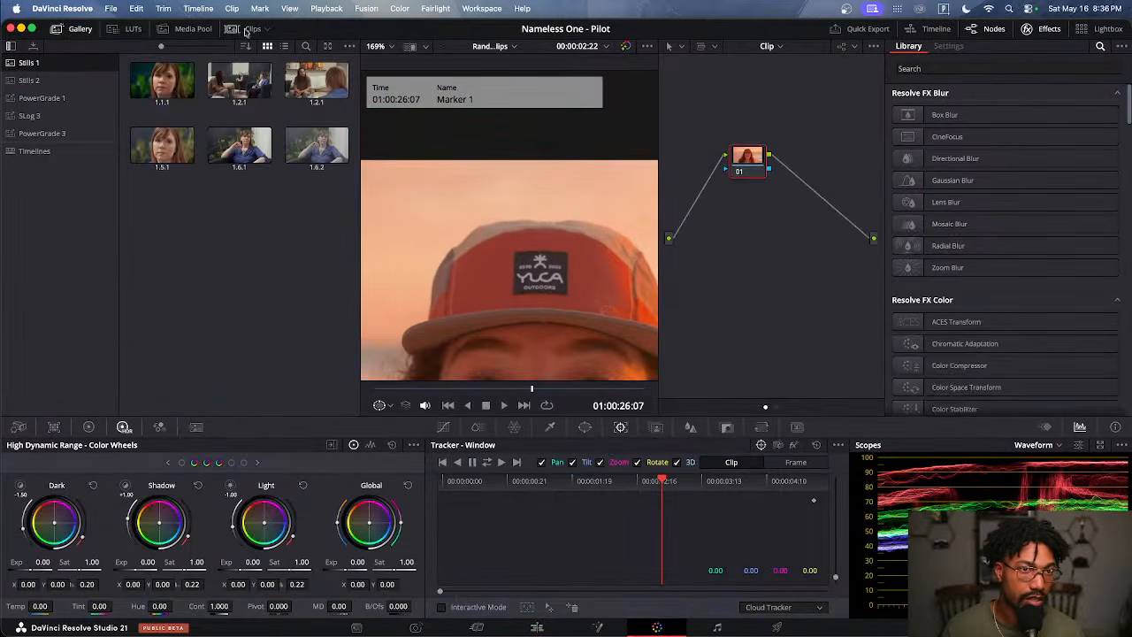
click(240, 29)
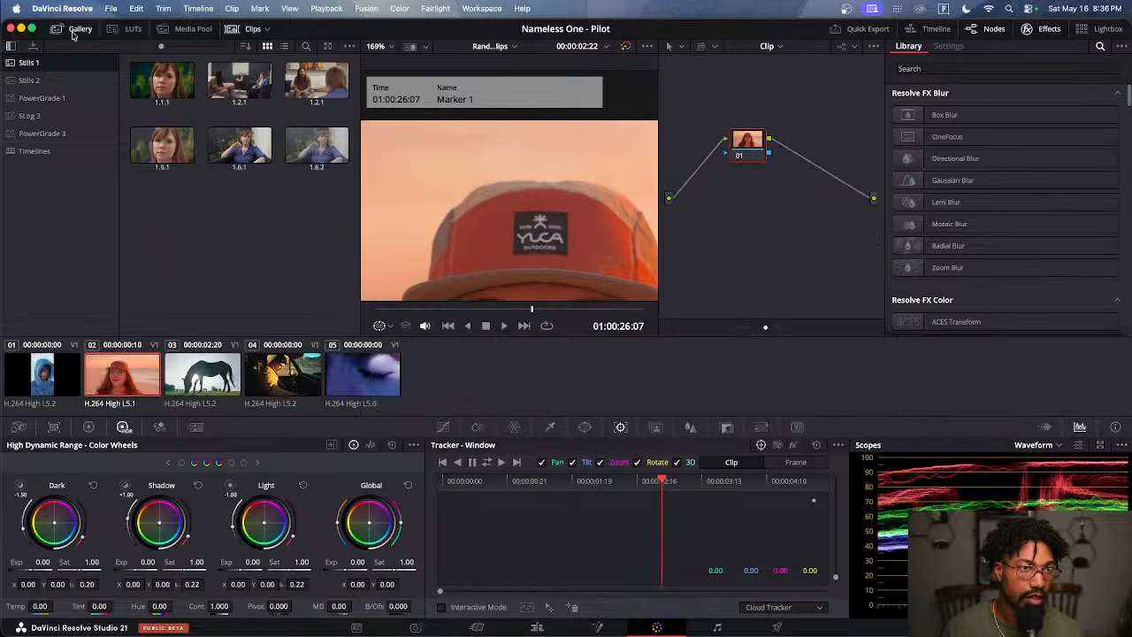
click(64, 29)
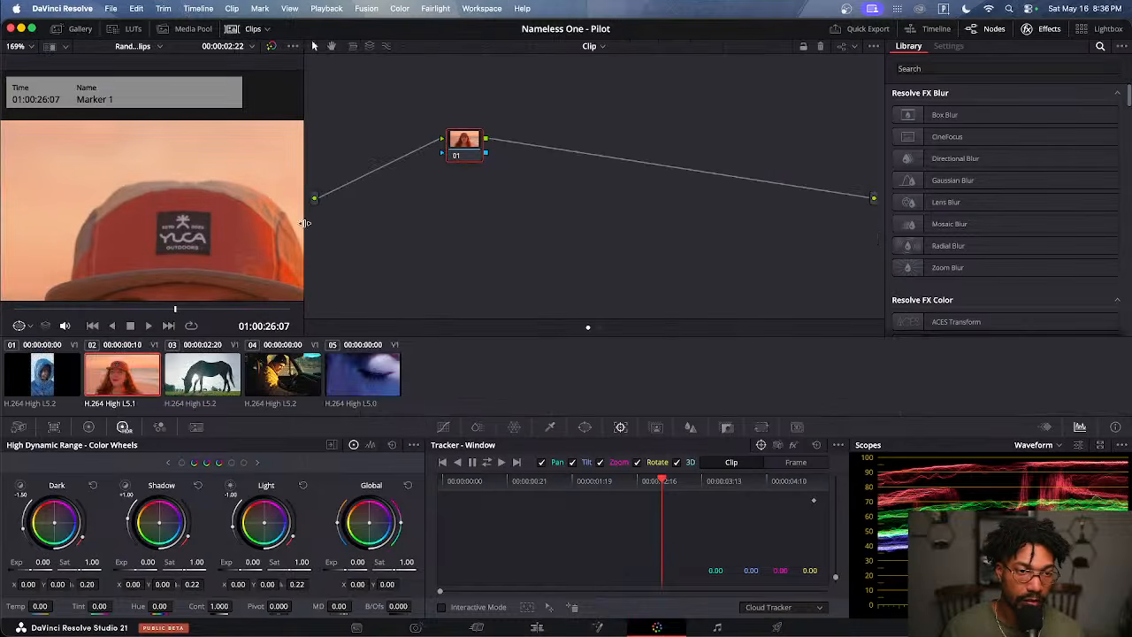
Widen the viewer, fit the whole picture in it, and advance one frame to 01:00:26:08
drag(304, 222, 550, 213)
scroll(282, 182, up, 4)
scroll(282, 182, down, 3)
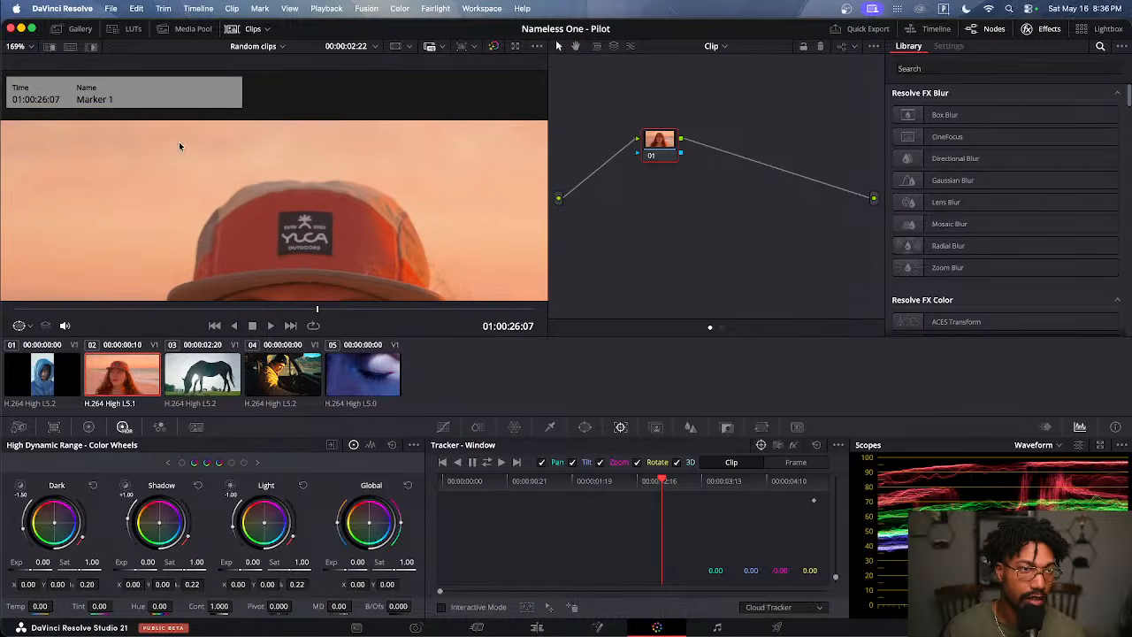
click(25, 46)
click(43, 65)
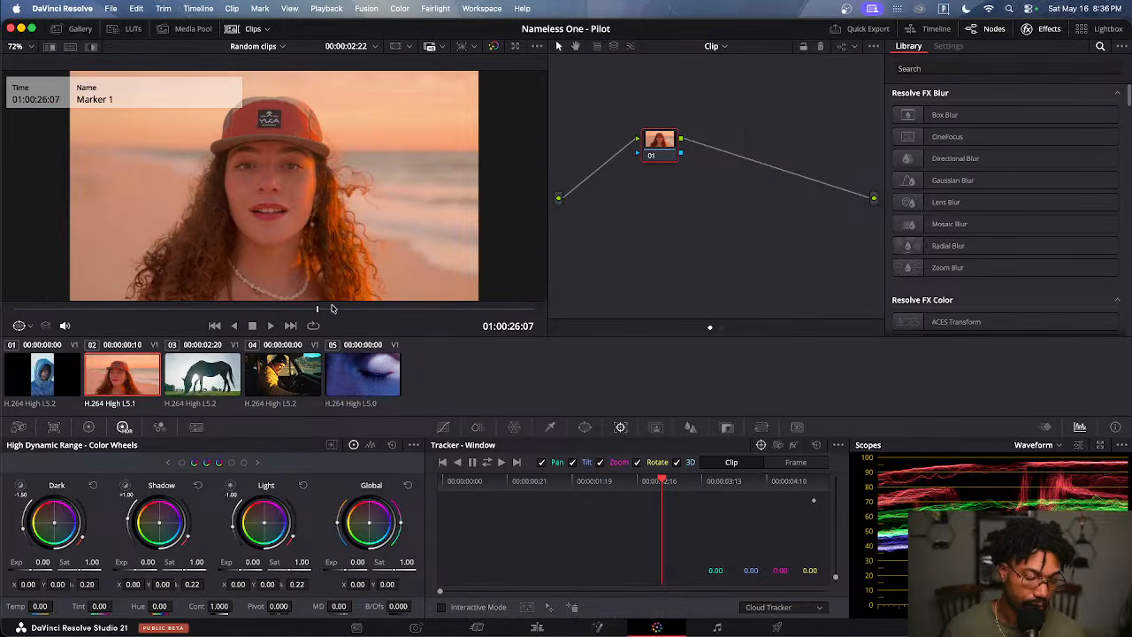
key(Right)
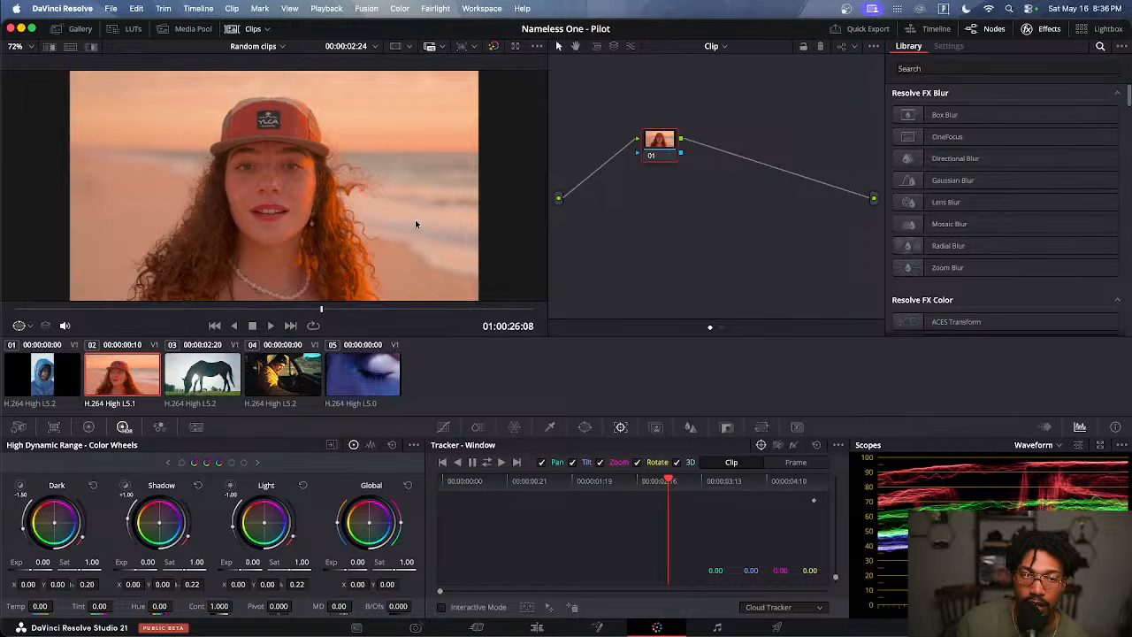
Add two serial nodes after node 01 and space nodes 01 and 02 out evenly
click(660, 155)
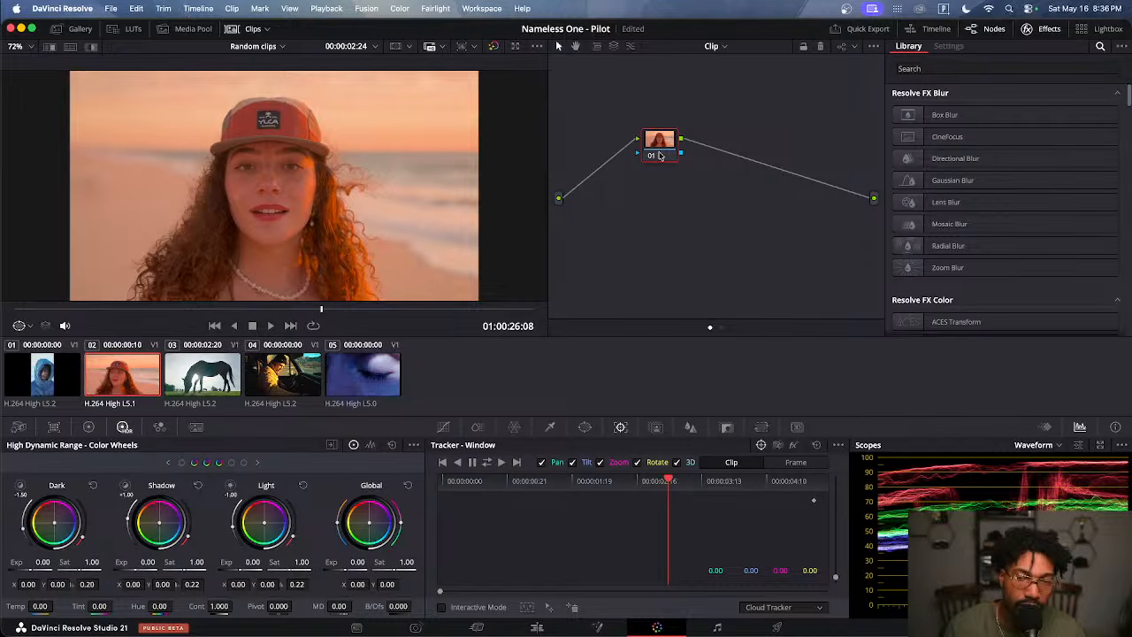
key(alt+s)
key(alt+s)
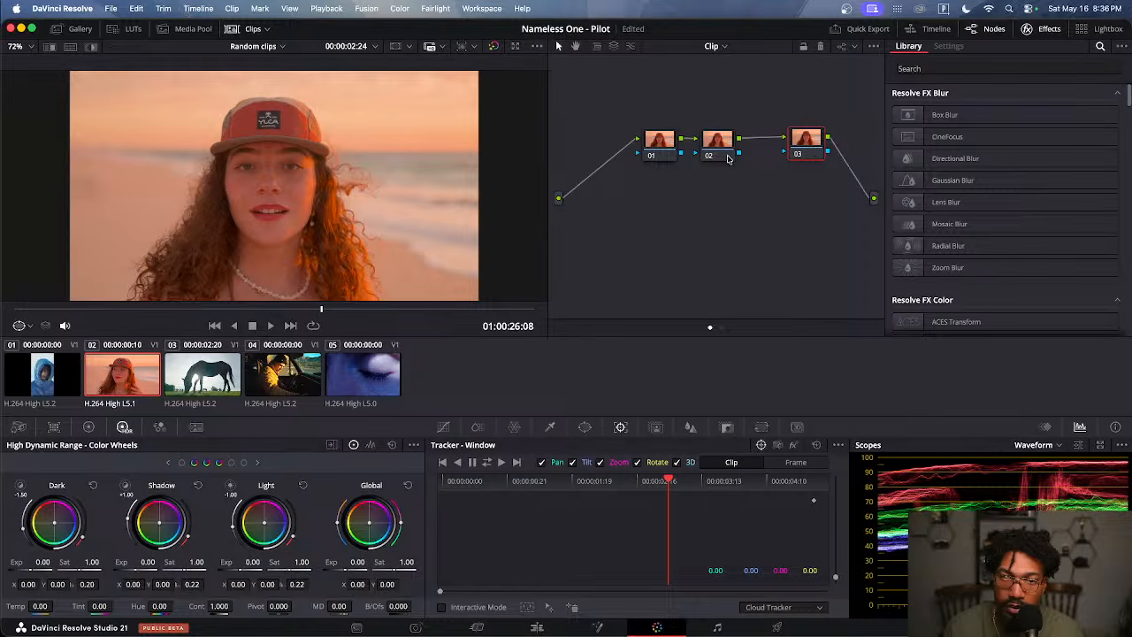
drag(728, 158, 732, 154)
drag(651, 154, 638, 154)
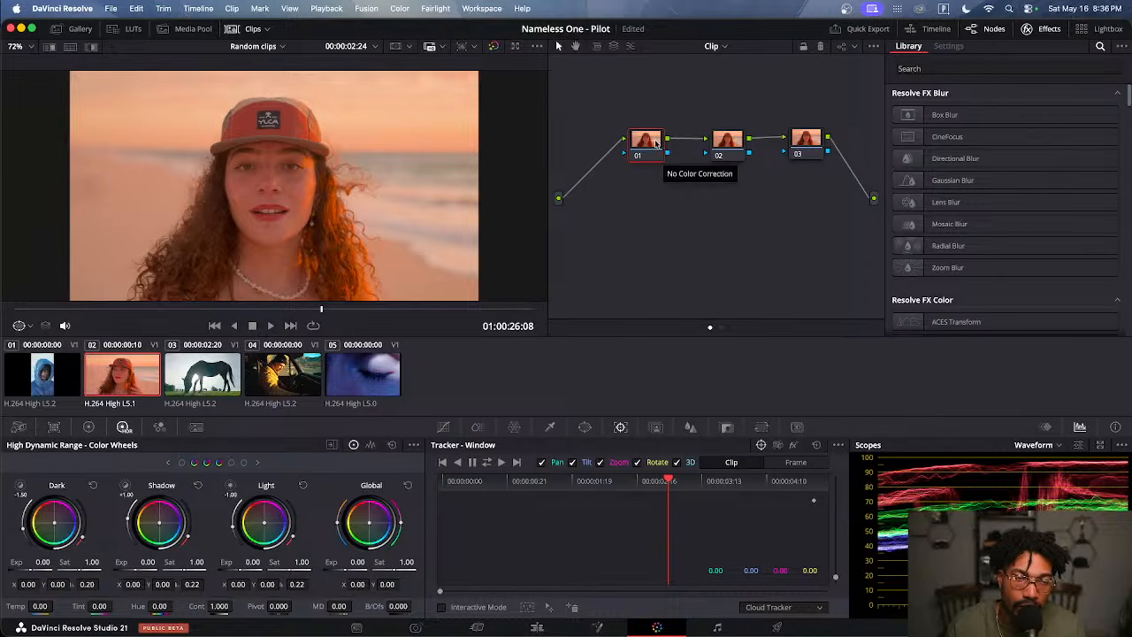
Label node 01 "WB"
right_click(656, 143)
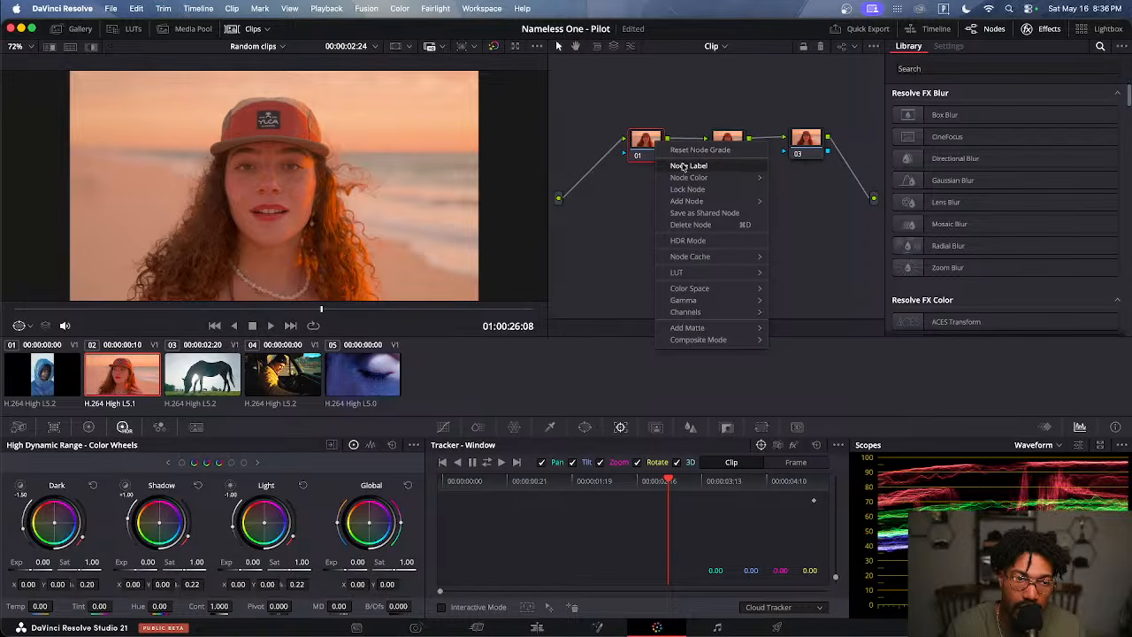
click(683, 166)
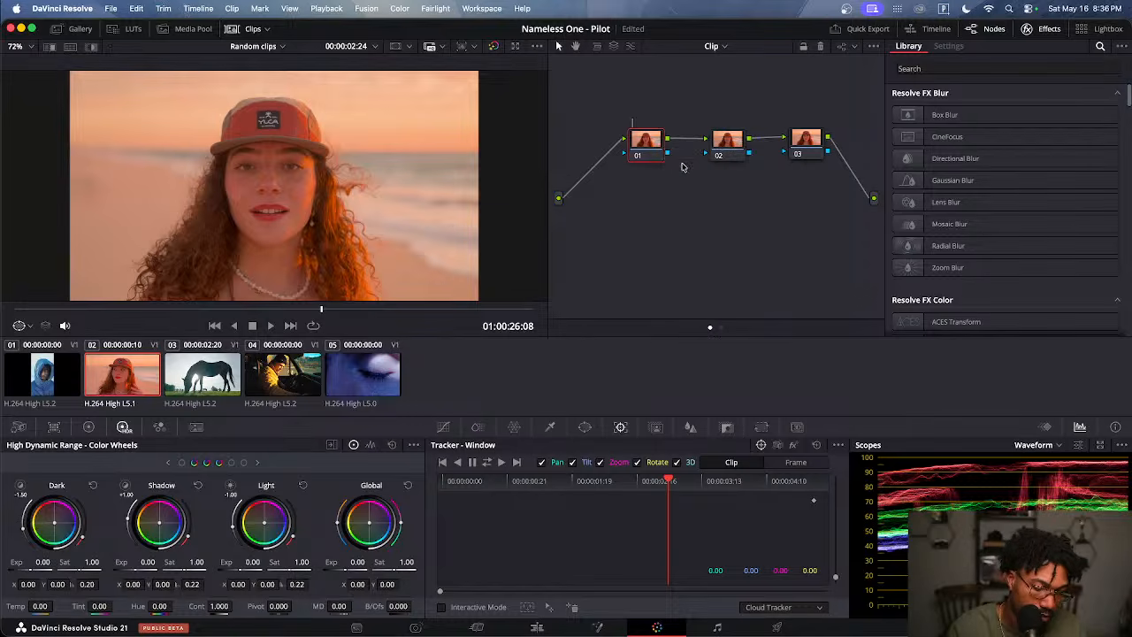
text(WB)
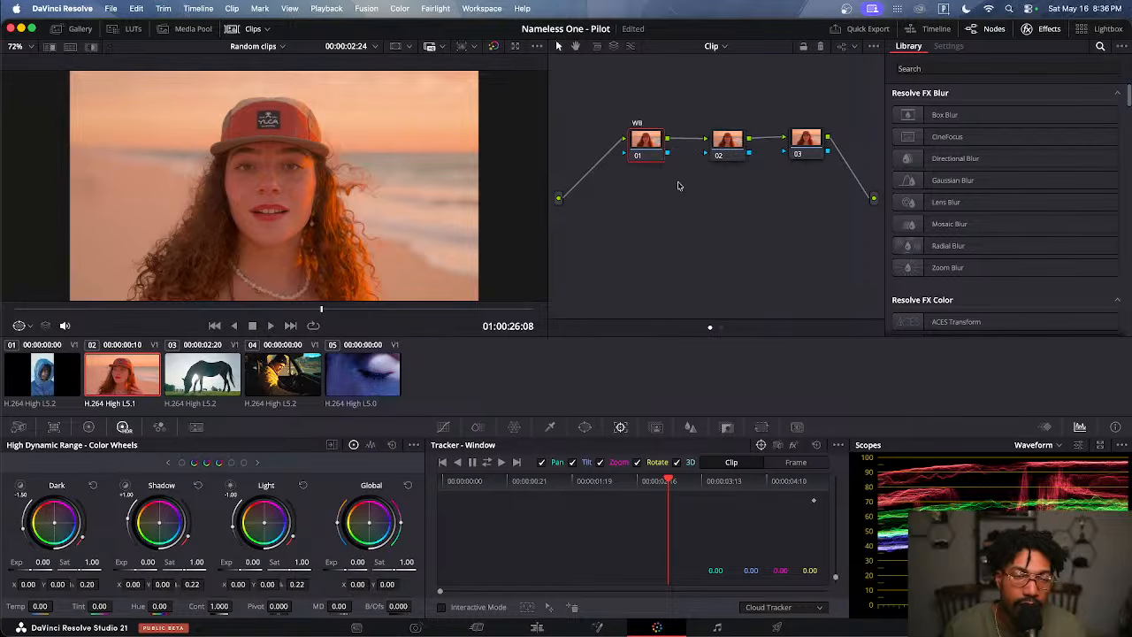
click(679, 196)
Delete nodes 02 and 03, keeping only the WB node in the cap clip's node graph
right_click(643, 147)
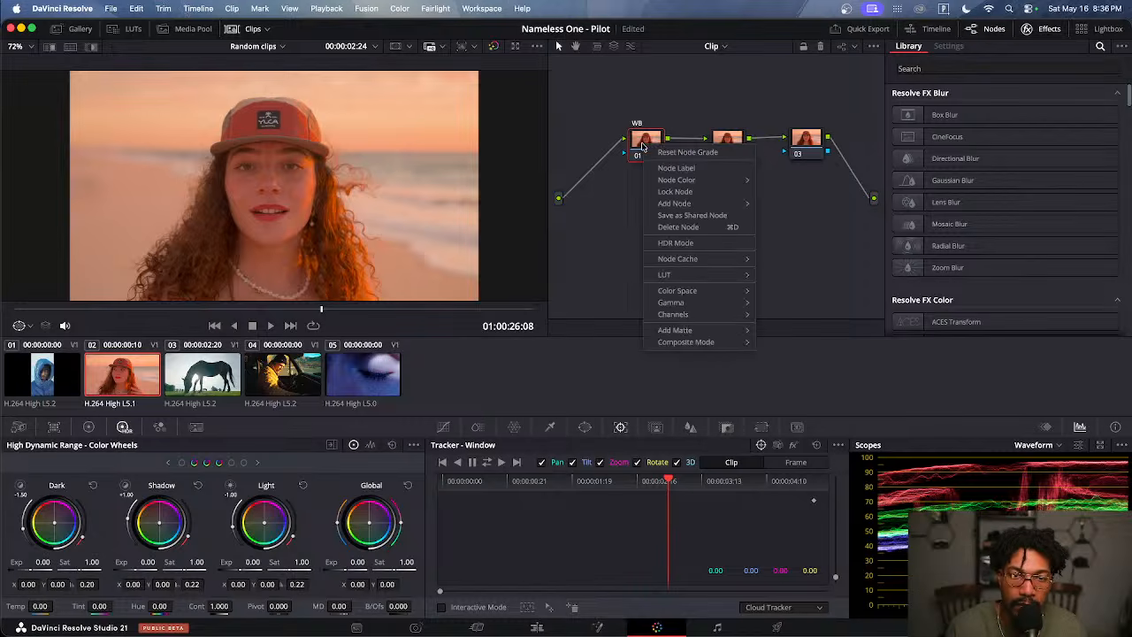
click(706, 109)
drag(711, 98, 814, 185)
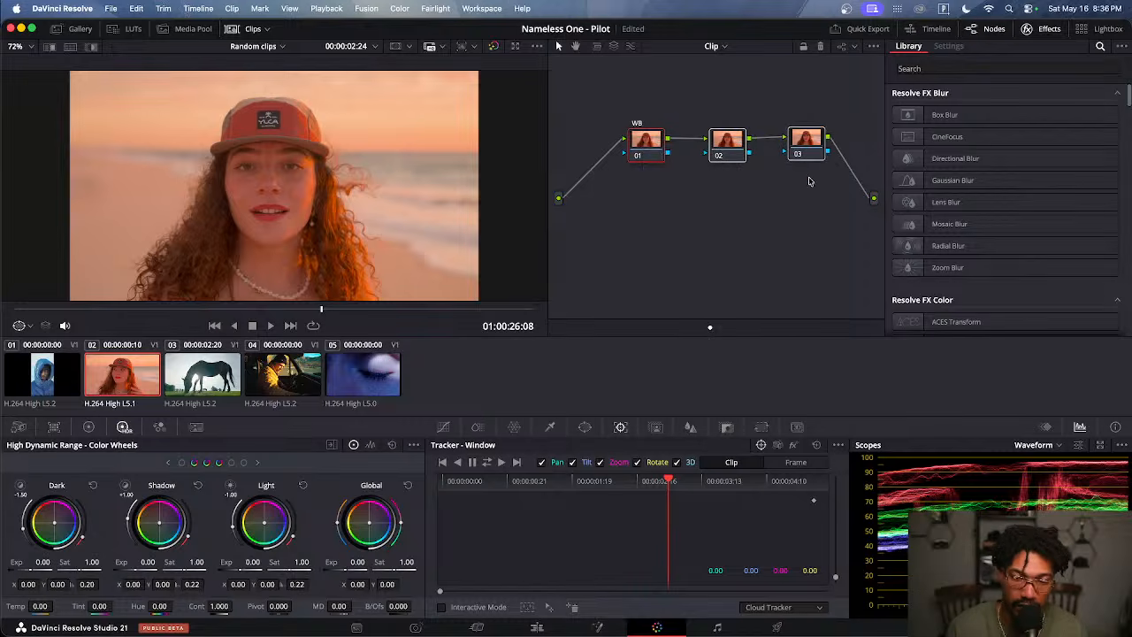
key(Delete)
Set the WB node's gamma to Linear
right_click(654, 149)
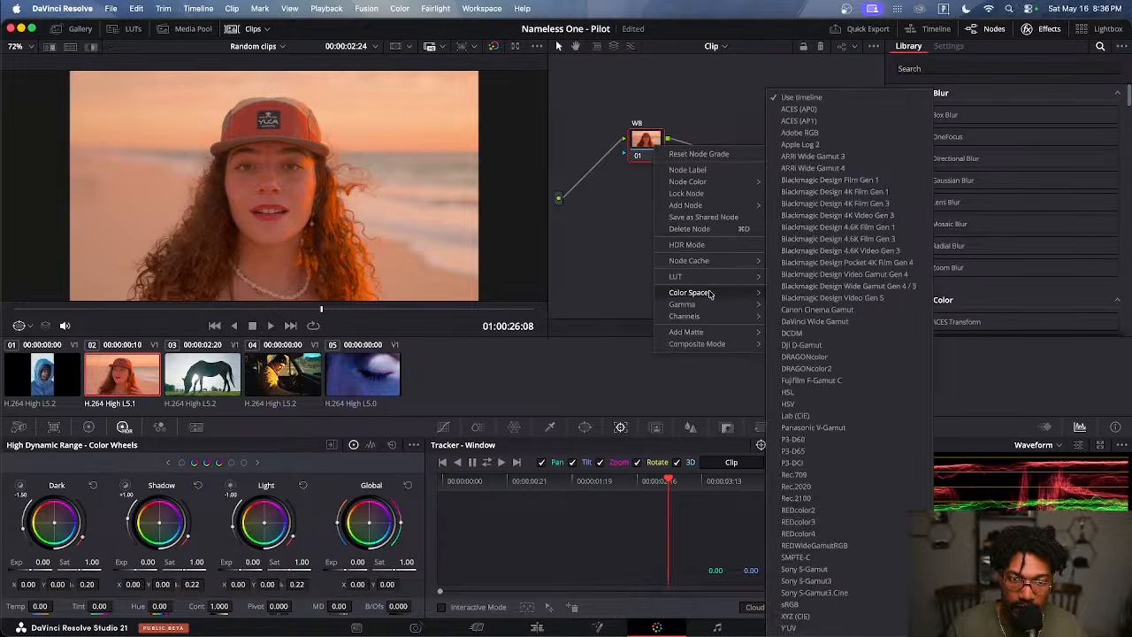
mouse_move(710, 305)
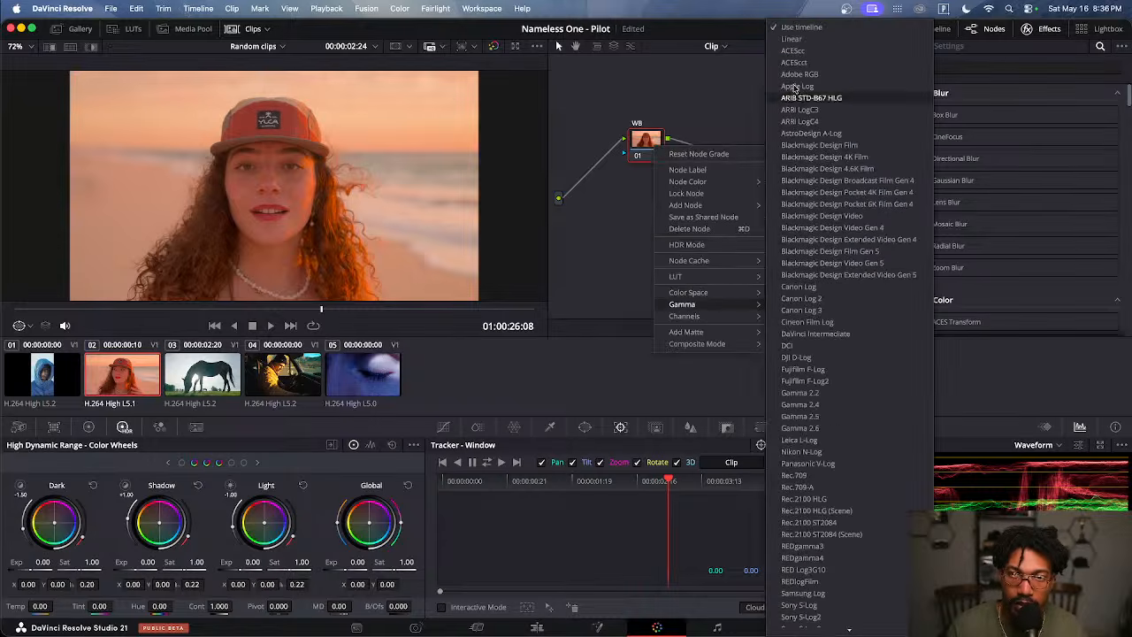
click(795, 39)
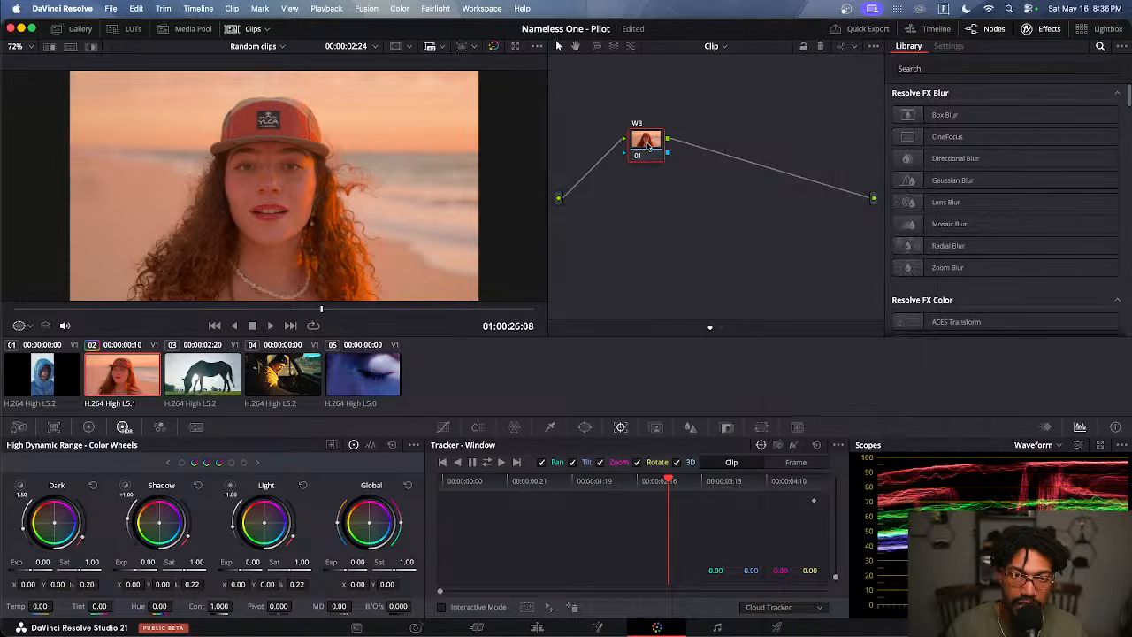
Bring up the Primaries color wheels and switch the scopes from Waveform to Parade
click(88, 427)
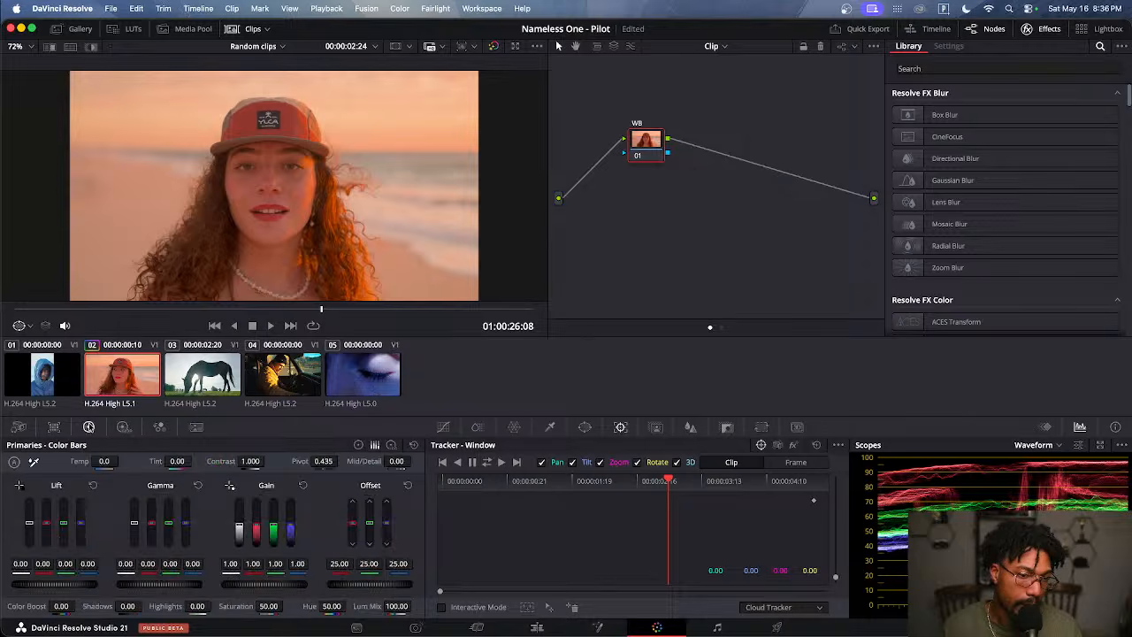
click(358, 445)
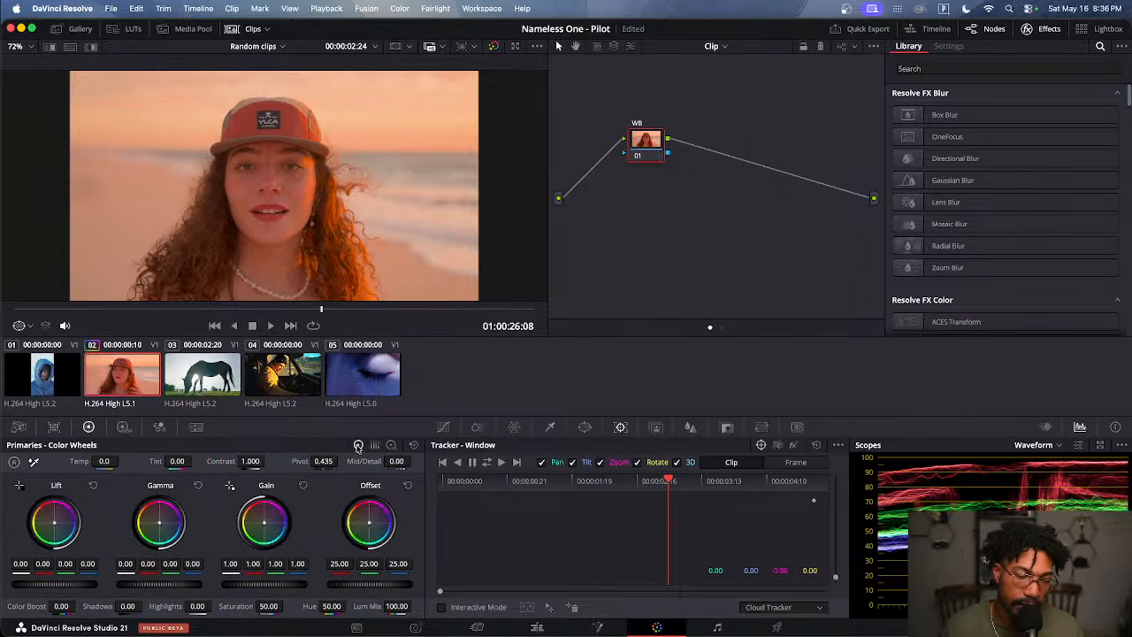
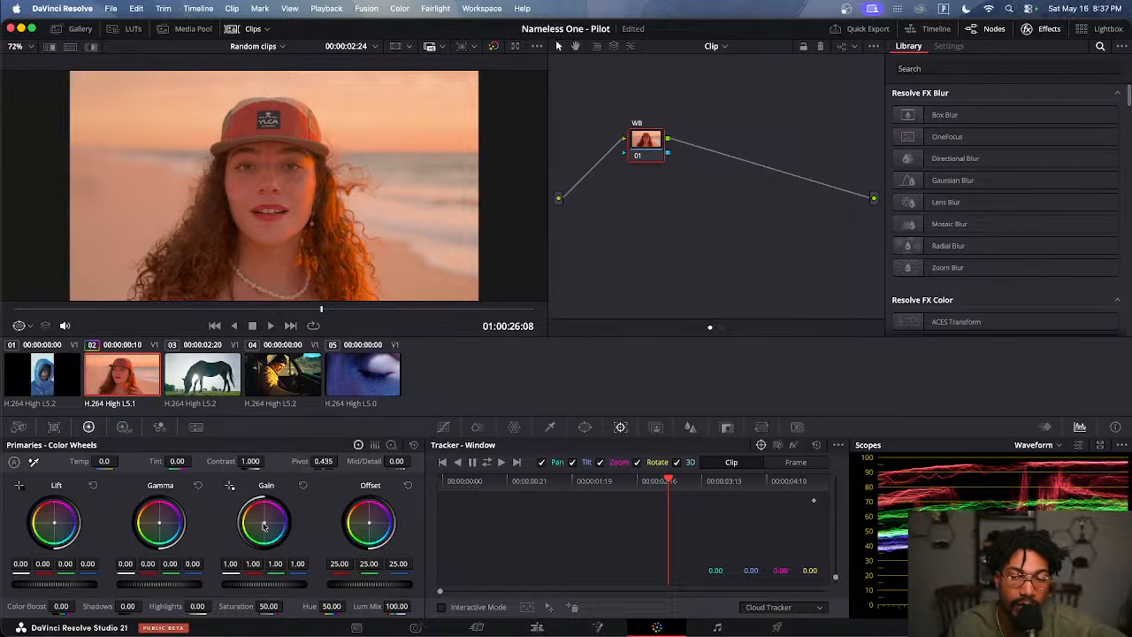
click(1059, 444)
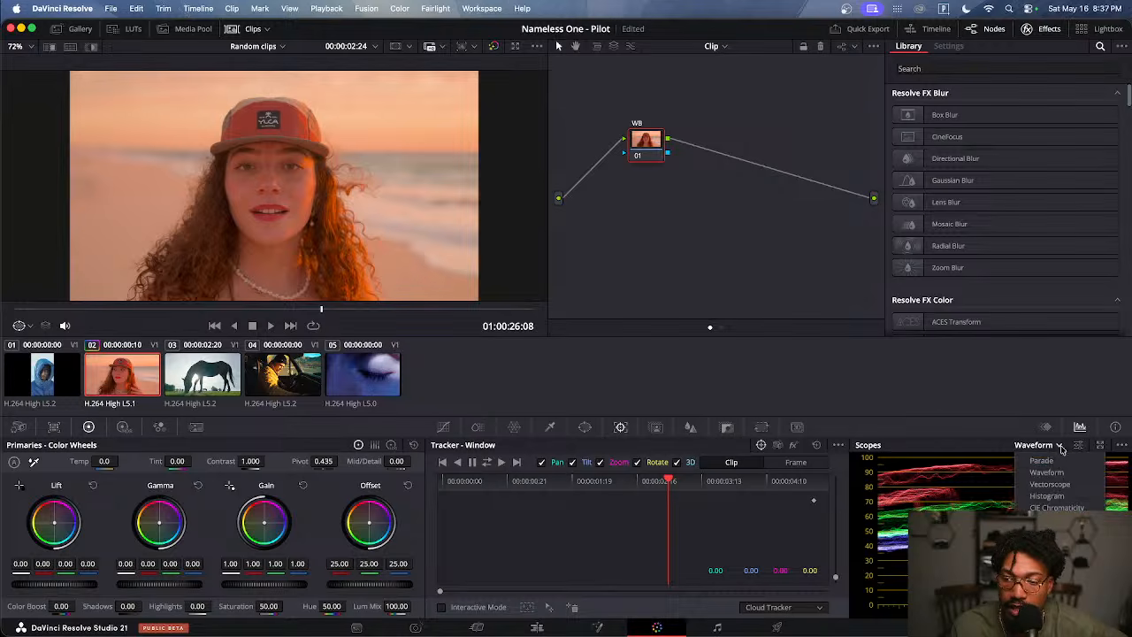
click(1061, 461)
click(1058, 447)
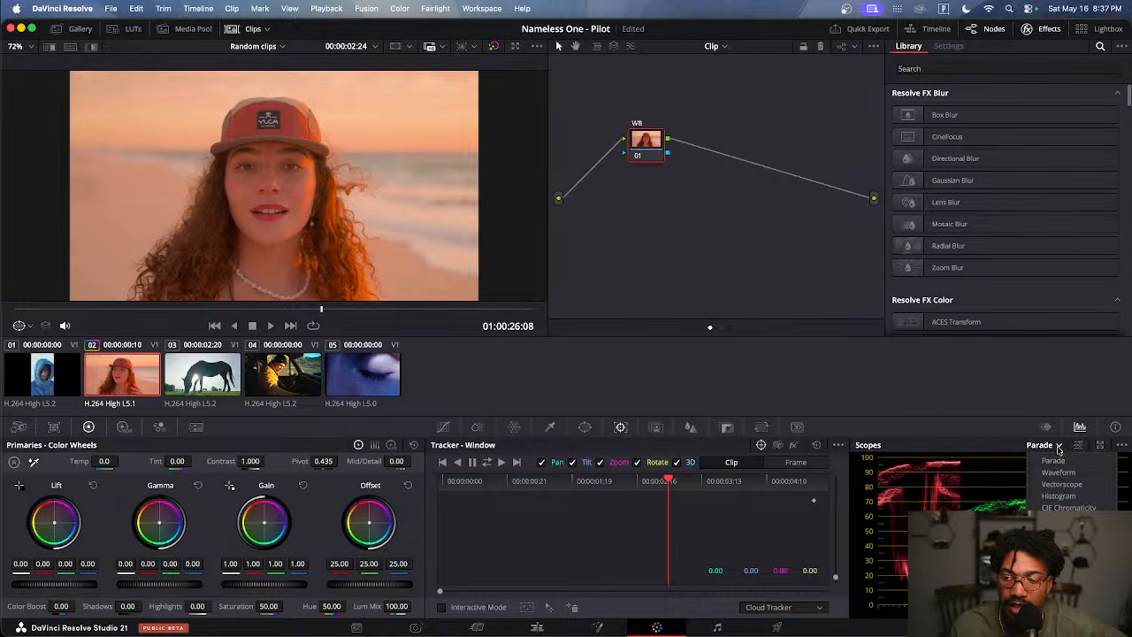
click(1059, 448)
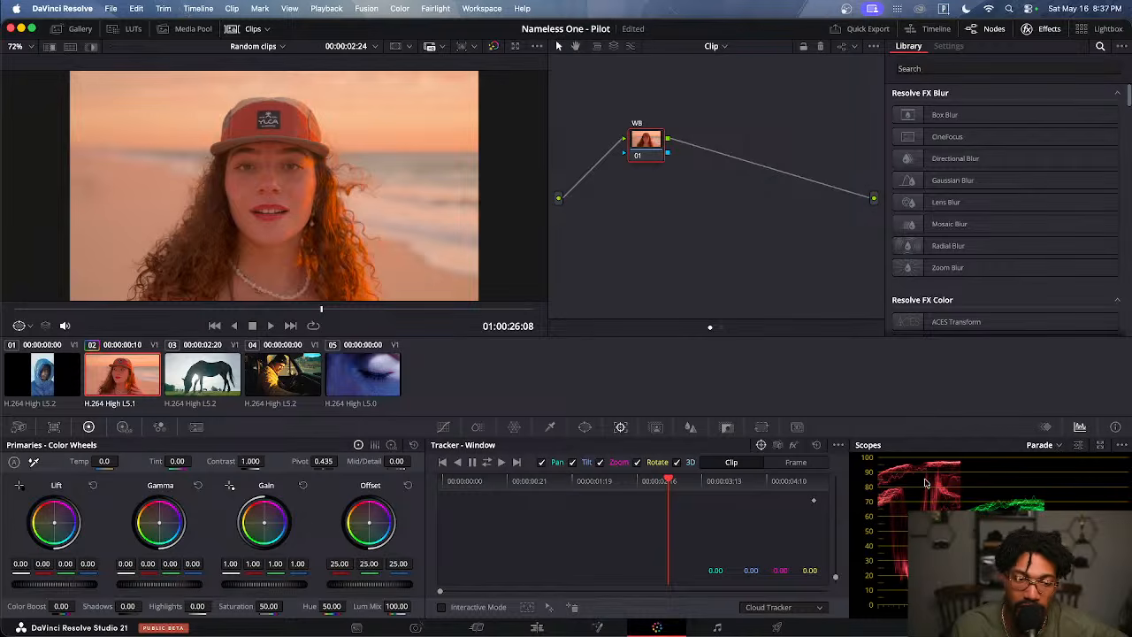
View the cap clip on the Vectorscope and return the scopes to Parade
click(1057, 446)
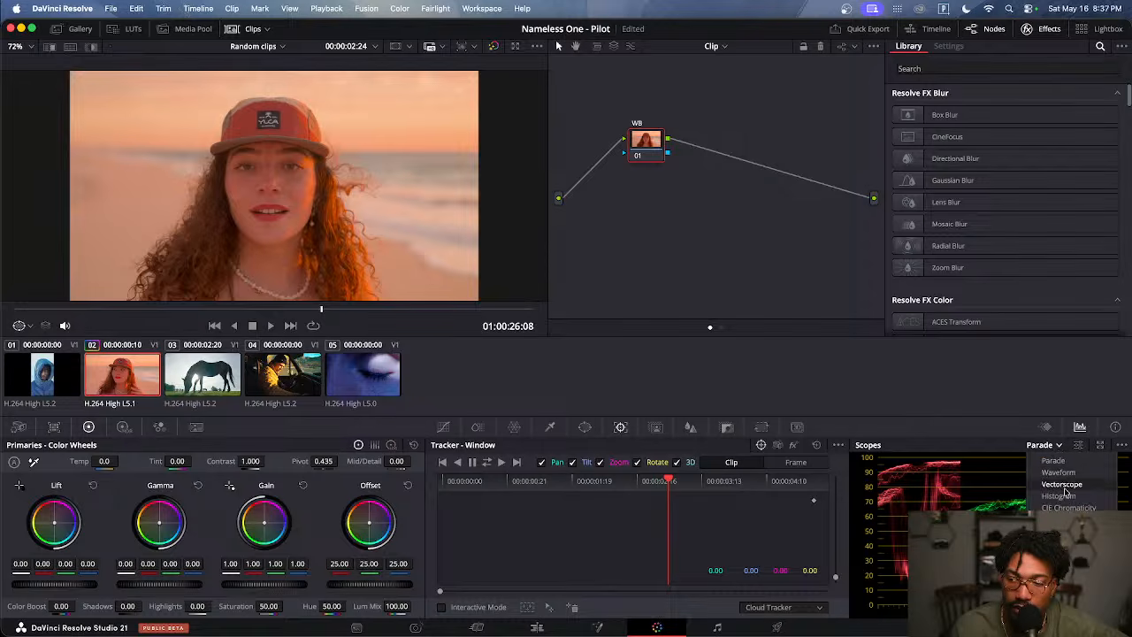
click(1062, 485)
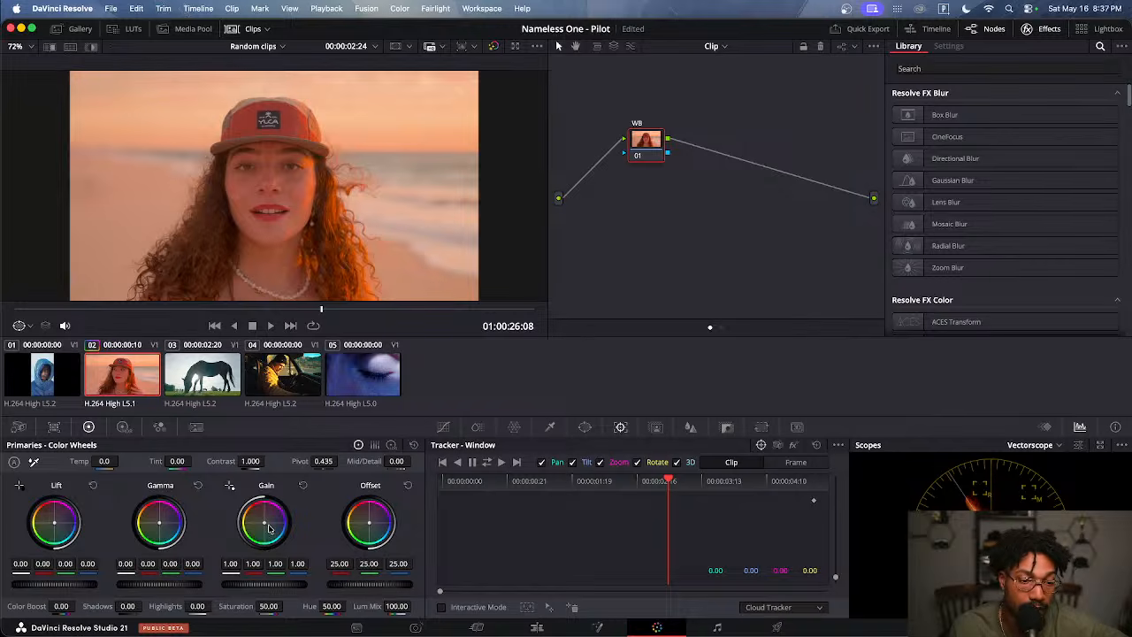
click(1051, 444)
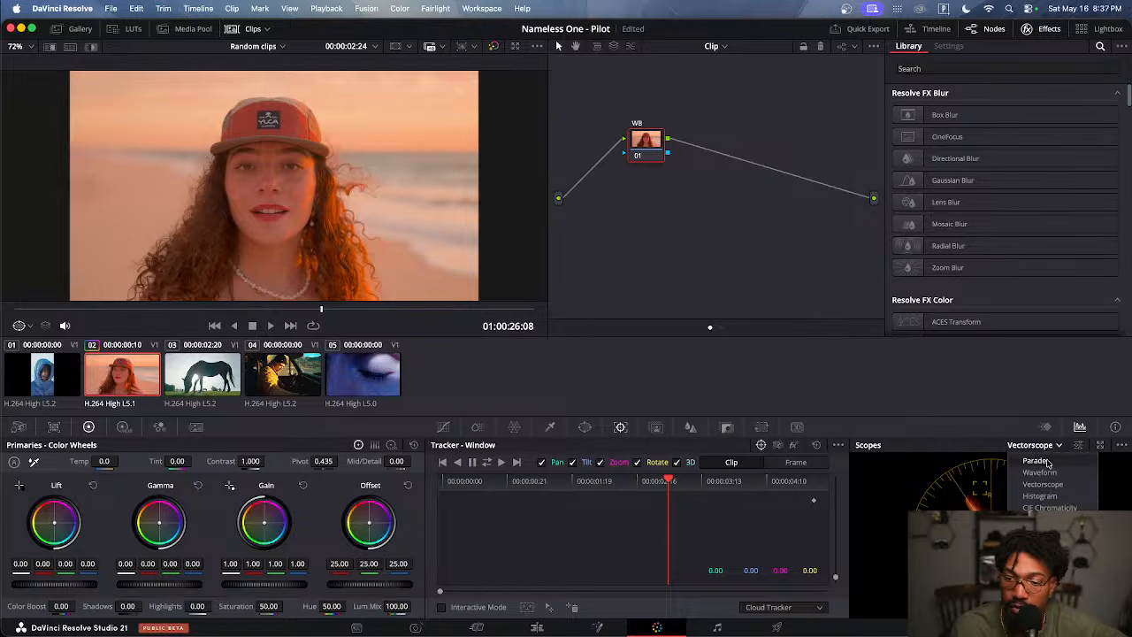
click(1025, 462)
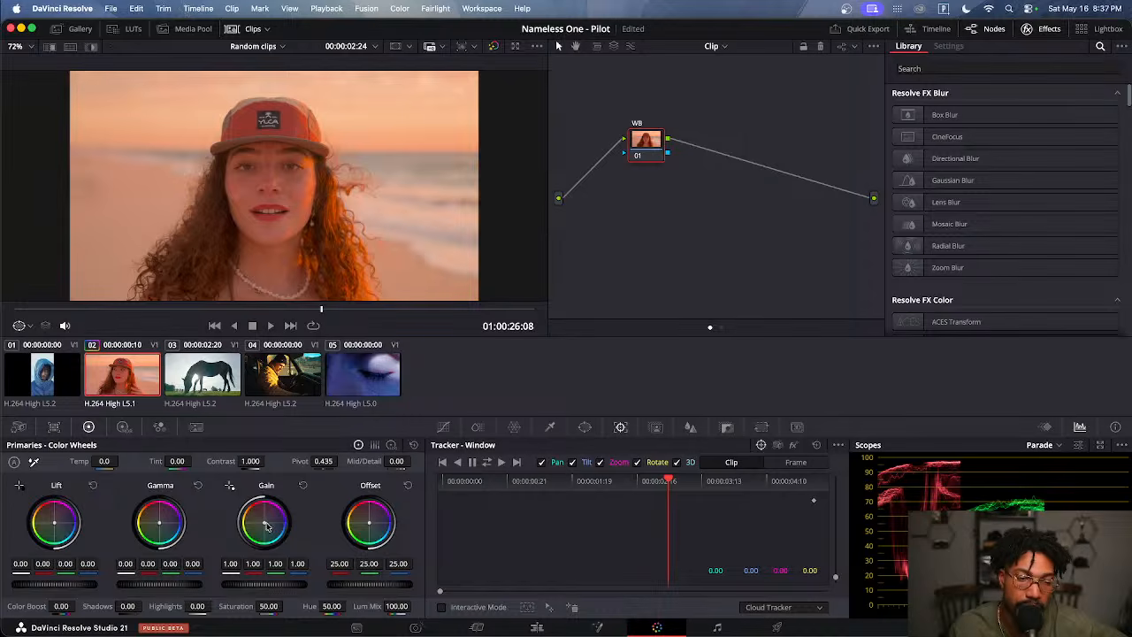
Cool the cap clip on the WB node by shifting the Gain color balance to about red 0.81, green 1.03 and blue 1.17
drag(264, 523, 266, 524)
drag(264, 523, 266, 526)
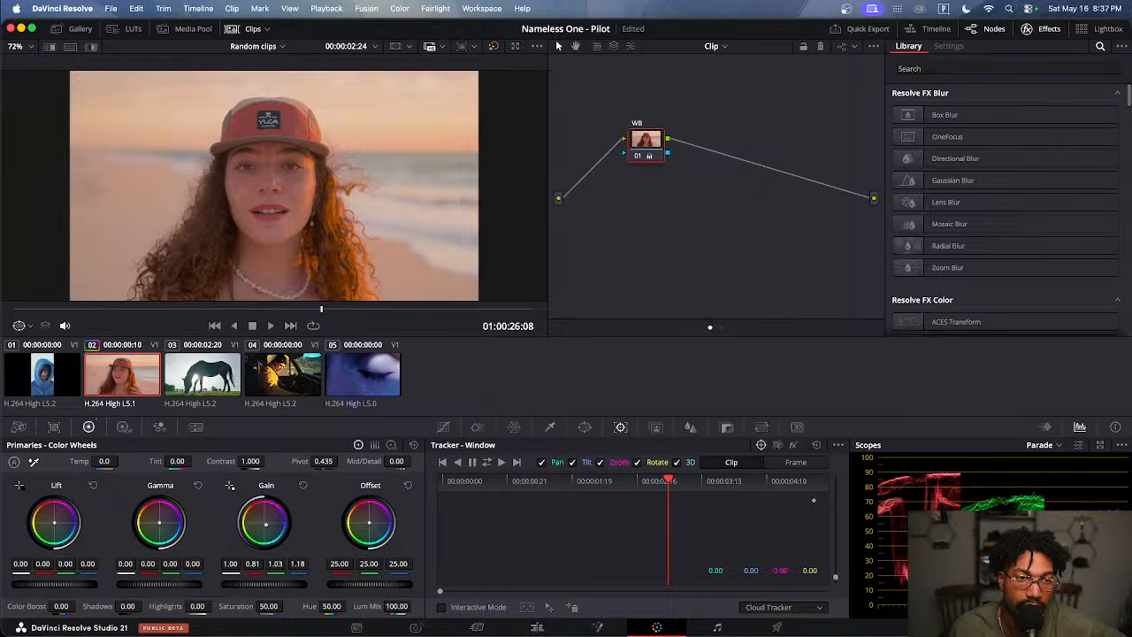
scroll(292, 182, up, 2)
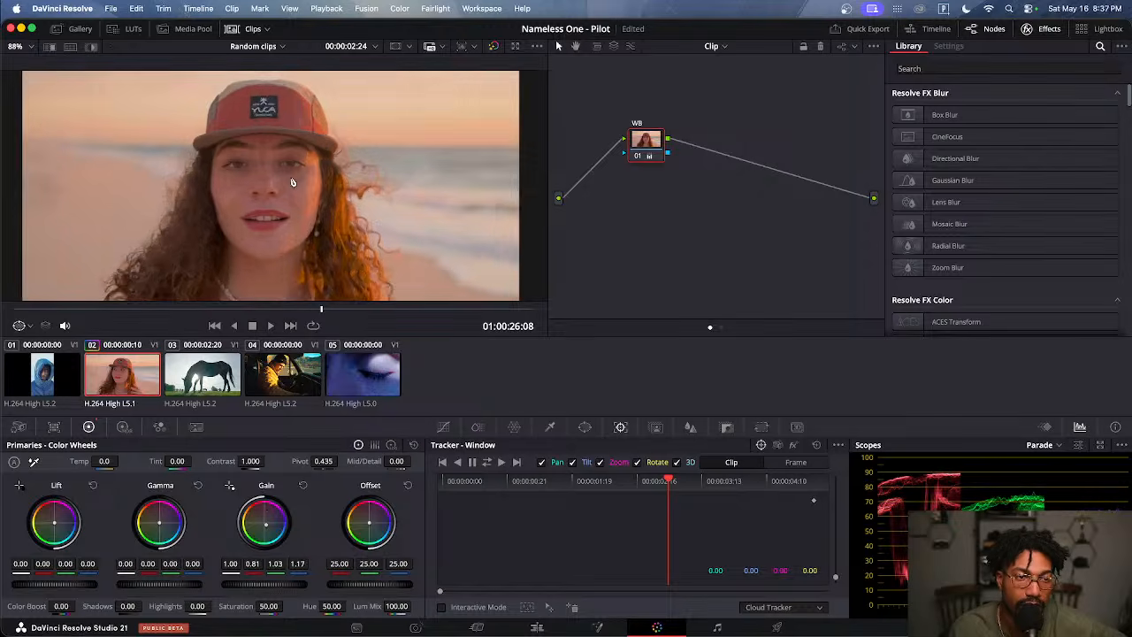
scroll(335, 220, down, 4)
scroll(322, 204, up, 3)
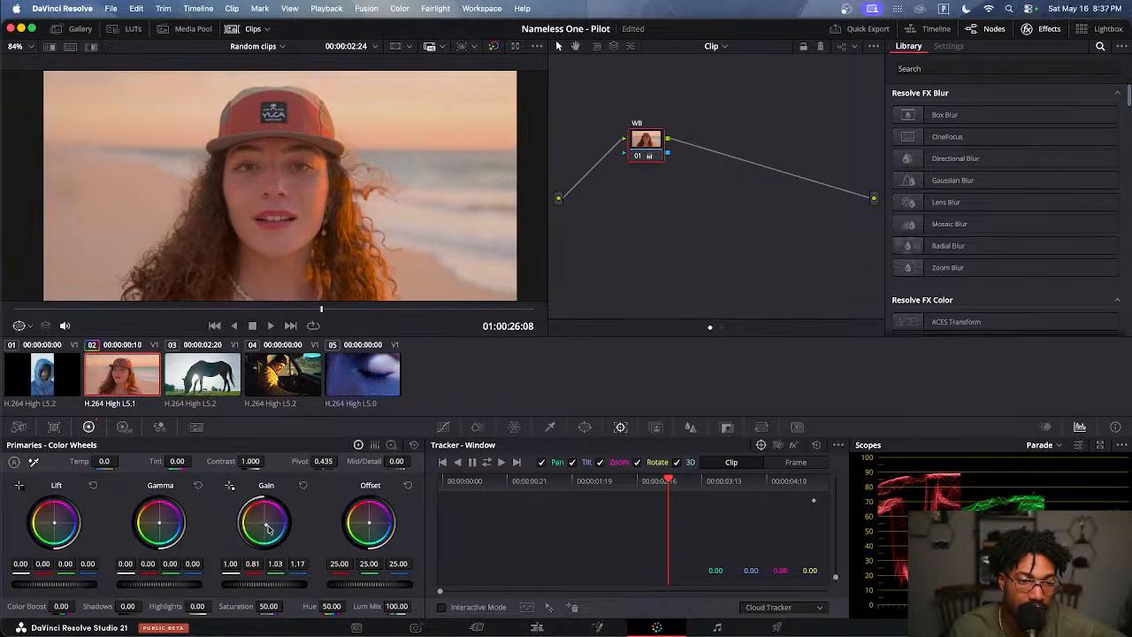
Shift the Gain color balance further toward blue, to about red 0.77, green 1.03 and blue 1.29, and inspect the picture
drag(265, 524, 266, 525)
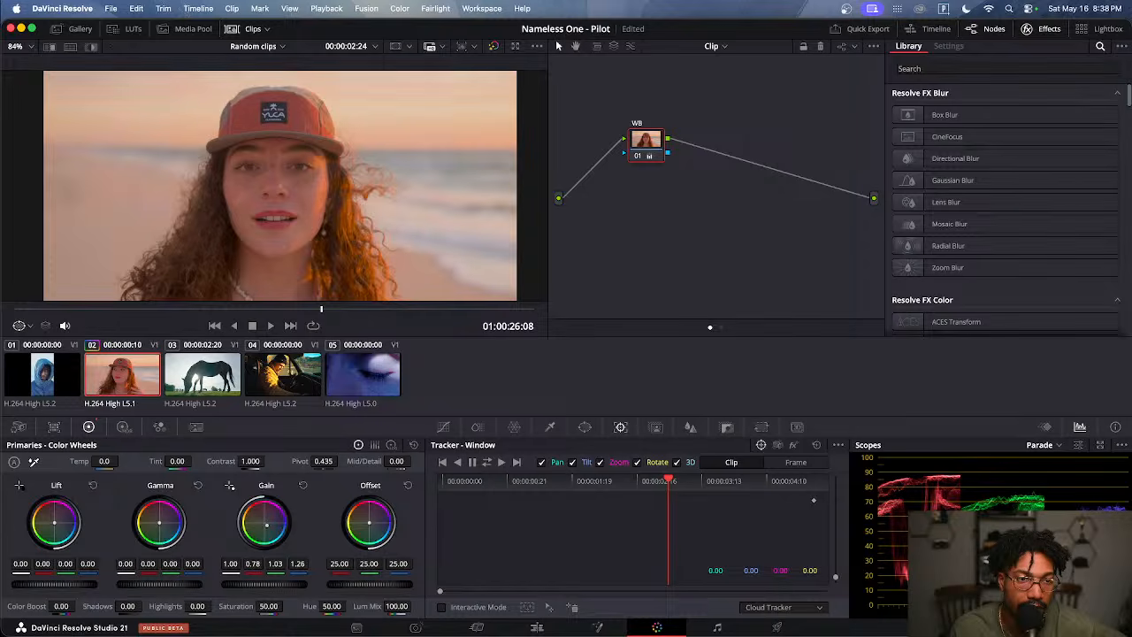
drag(266, 525, 266, 525)
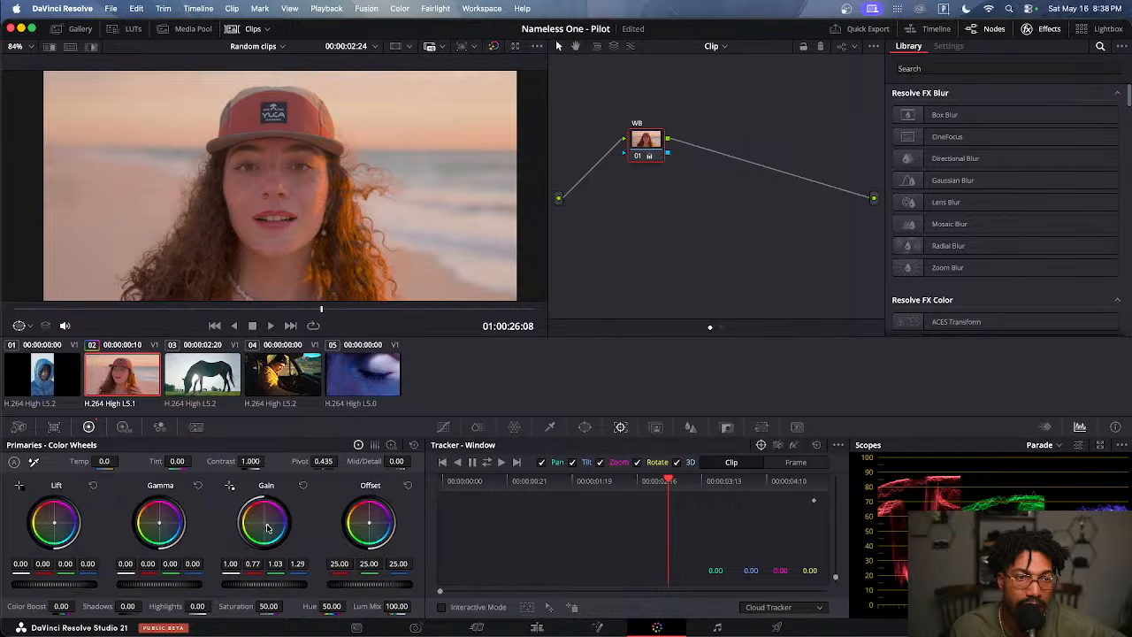
scroll(298, 193, up, 2)
scroll(324, 236, down, 4)
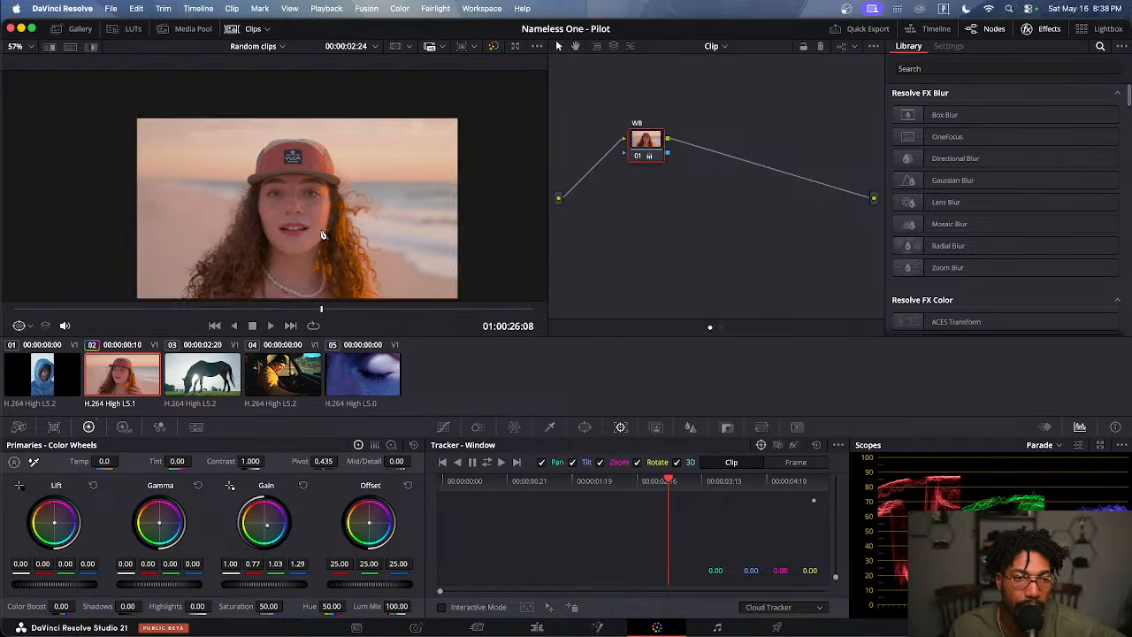
scroll(324, 235, up, 3)
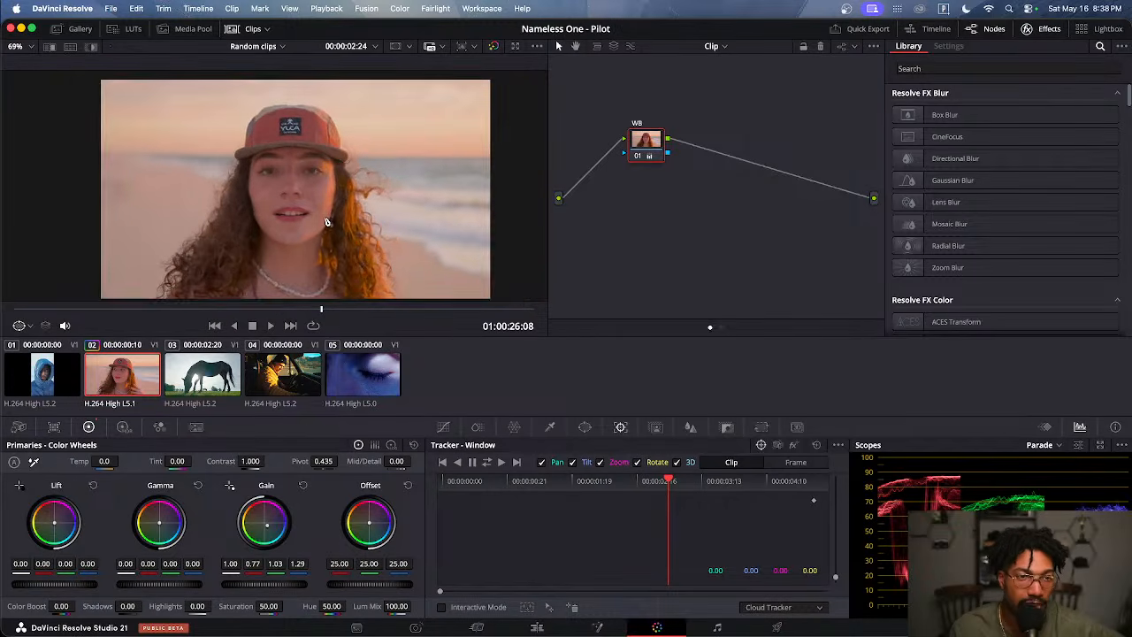
scroll(326, 222, up, 1)
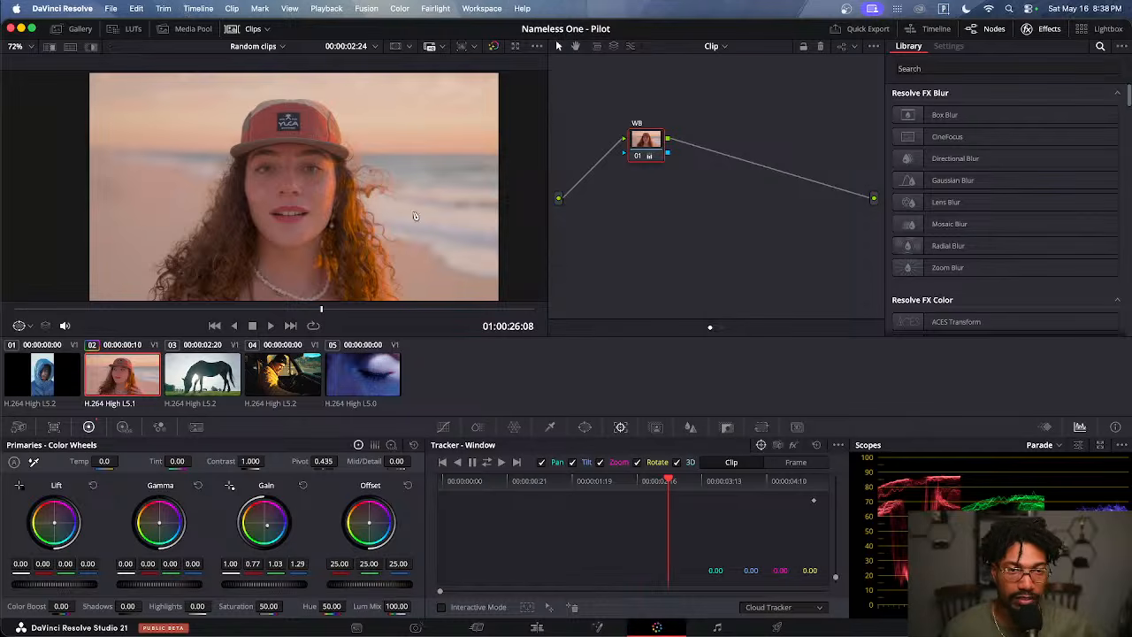
Compare the picture with the WB node off and on, and ease the Gain back to about red 0.79, green 1.02 and blue 1.23
click(637, 158)
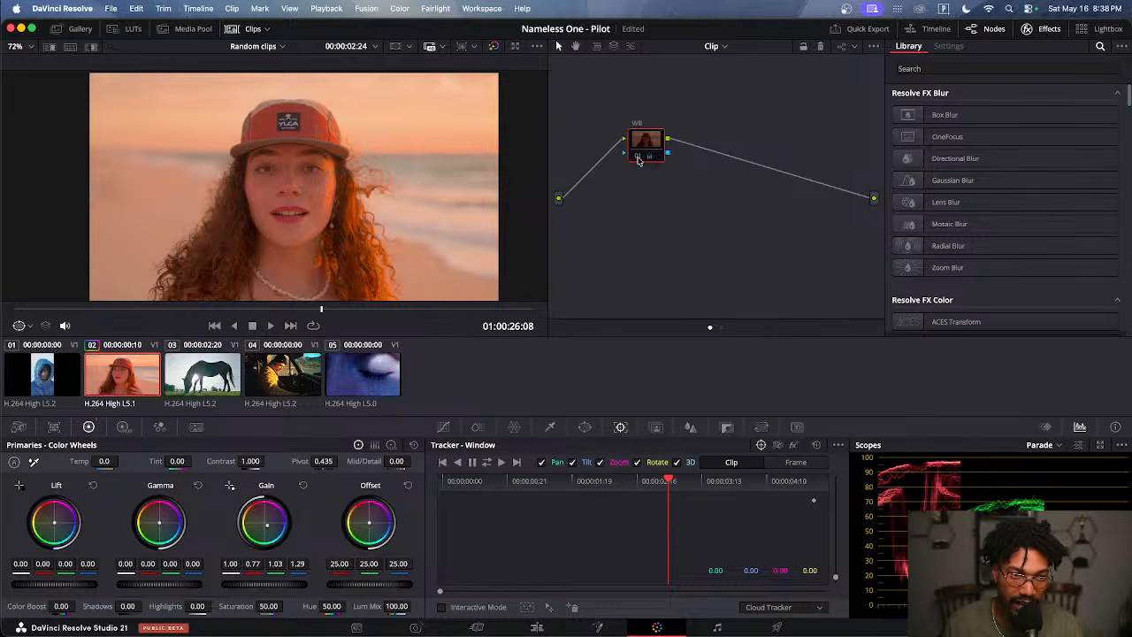
click(637, 157)
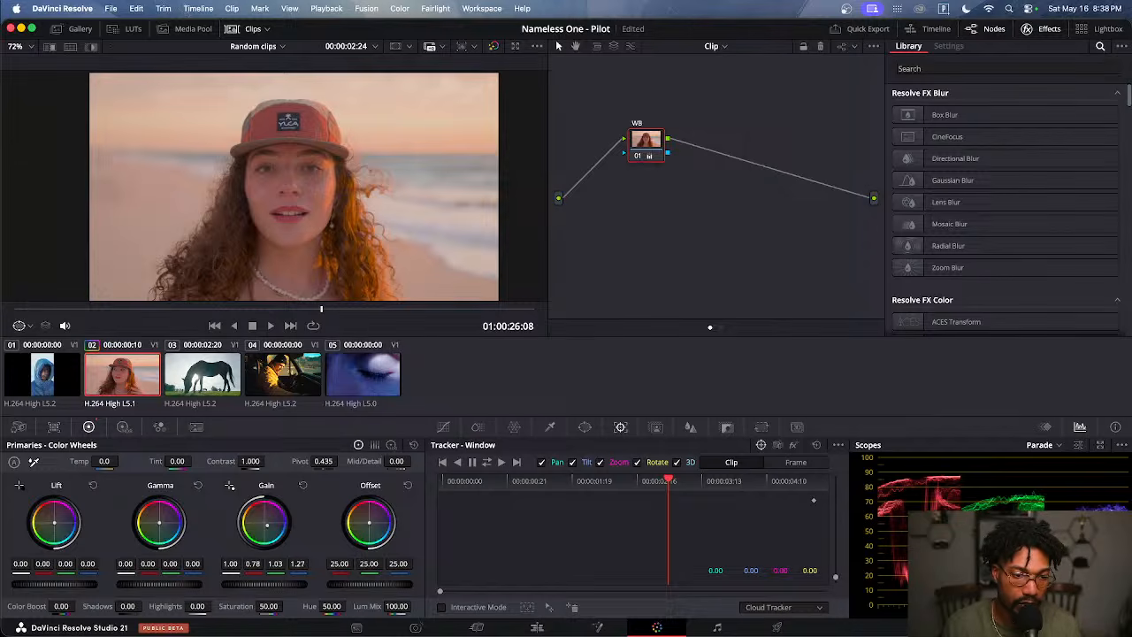
drag(267, 524, 266, 524)
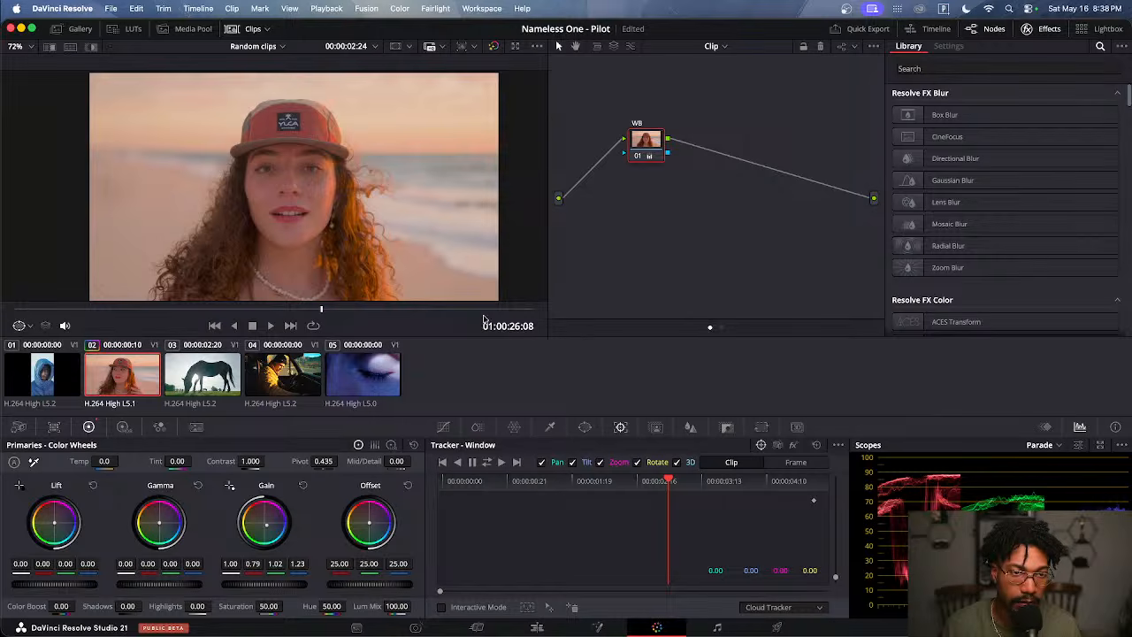
scroll(411, 154, up, 1)
scroll(411, 154, down, 1)
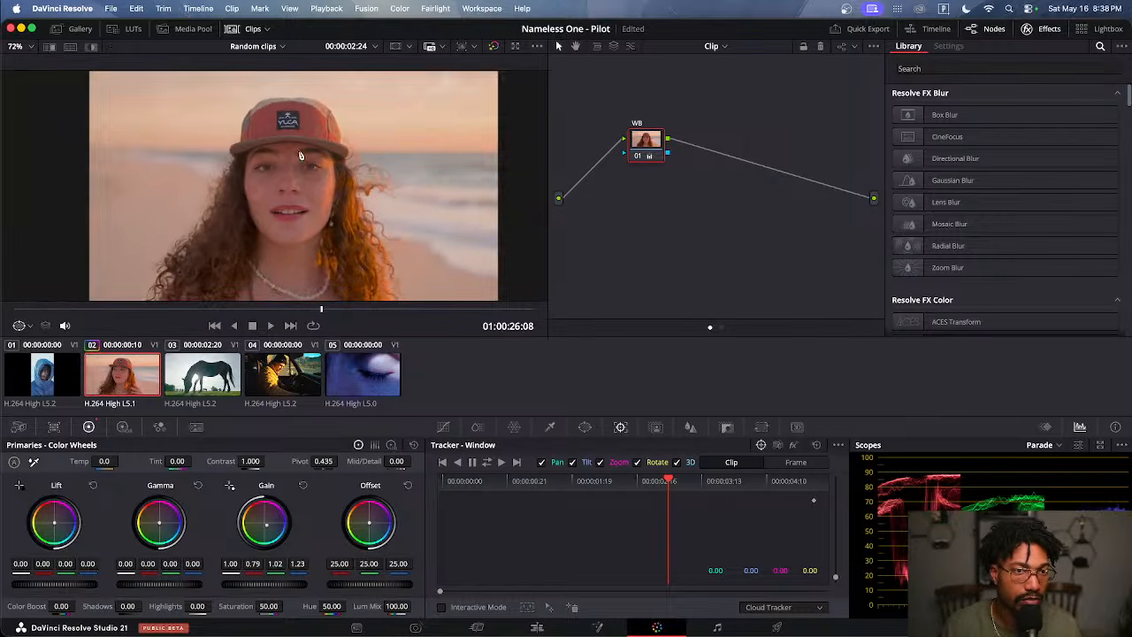
Grab a still of the white-balanced cap frame and show the stills gallery
right_click(380, 167)
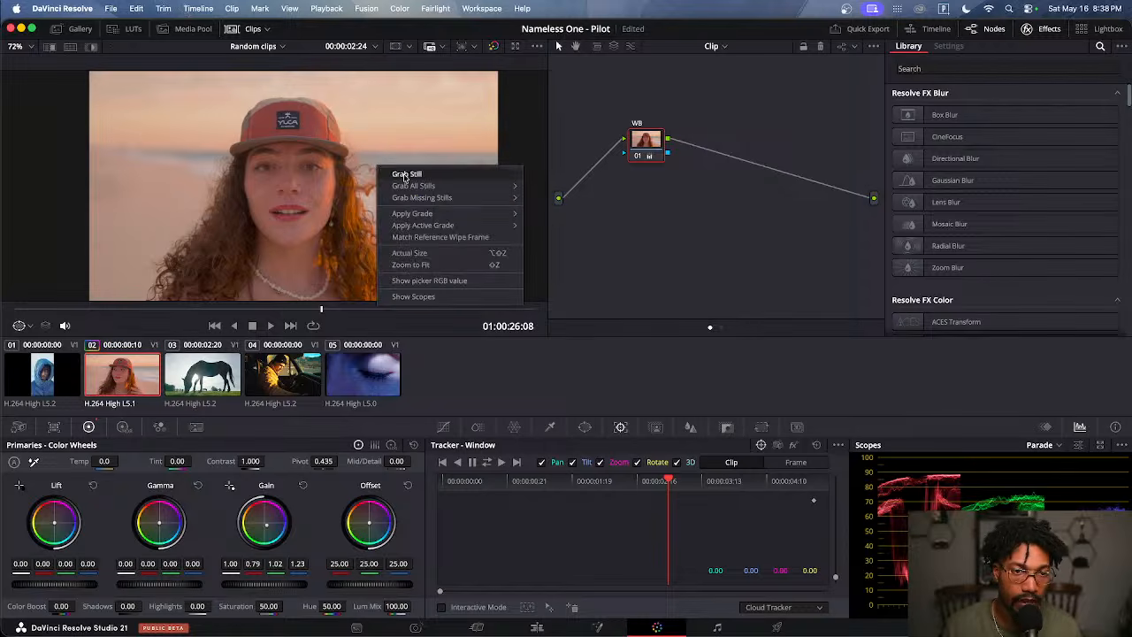
click(405, 174)
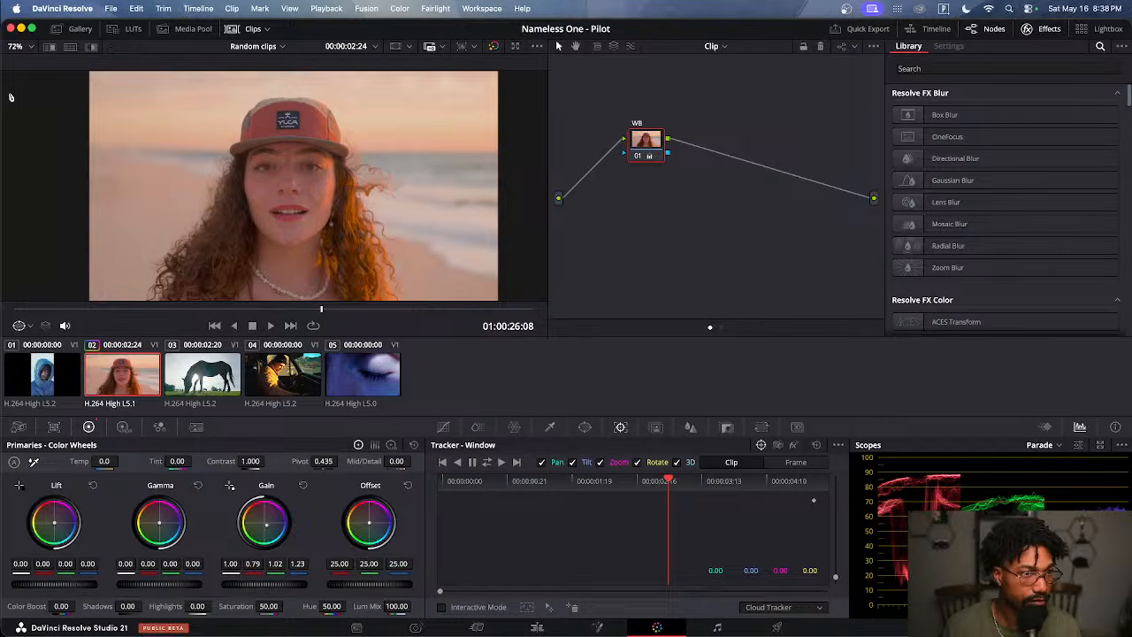
click(80, 29)
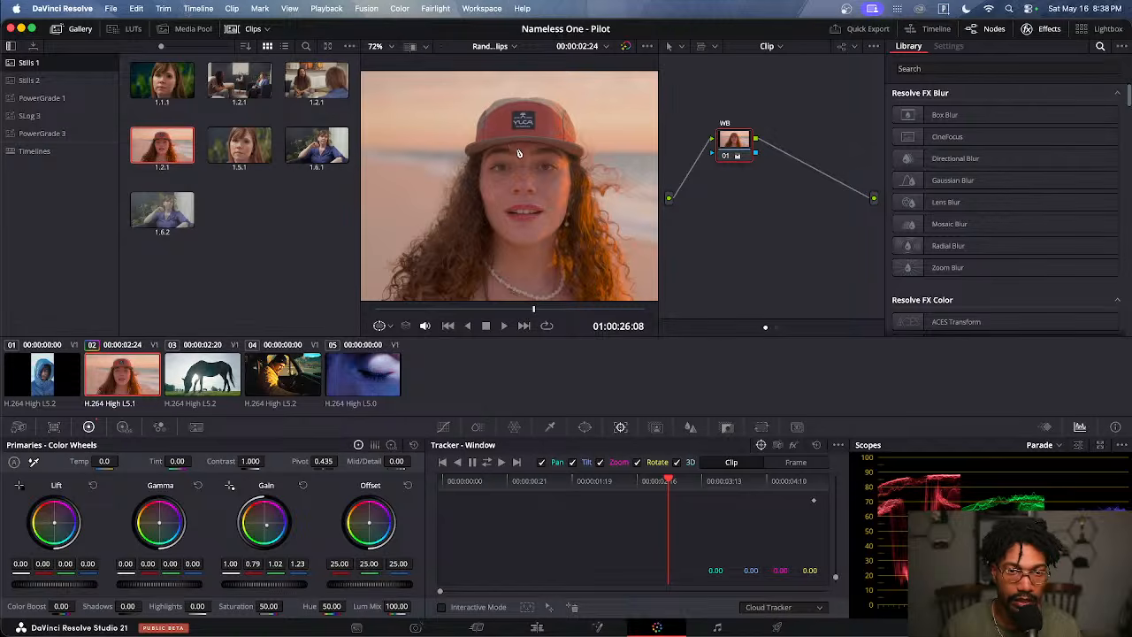
Disable the WB node, and hide the effects library and narrow the node graph to widen the viewer
click(725, 157)
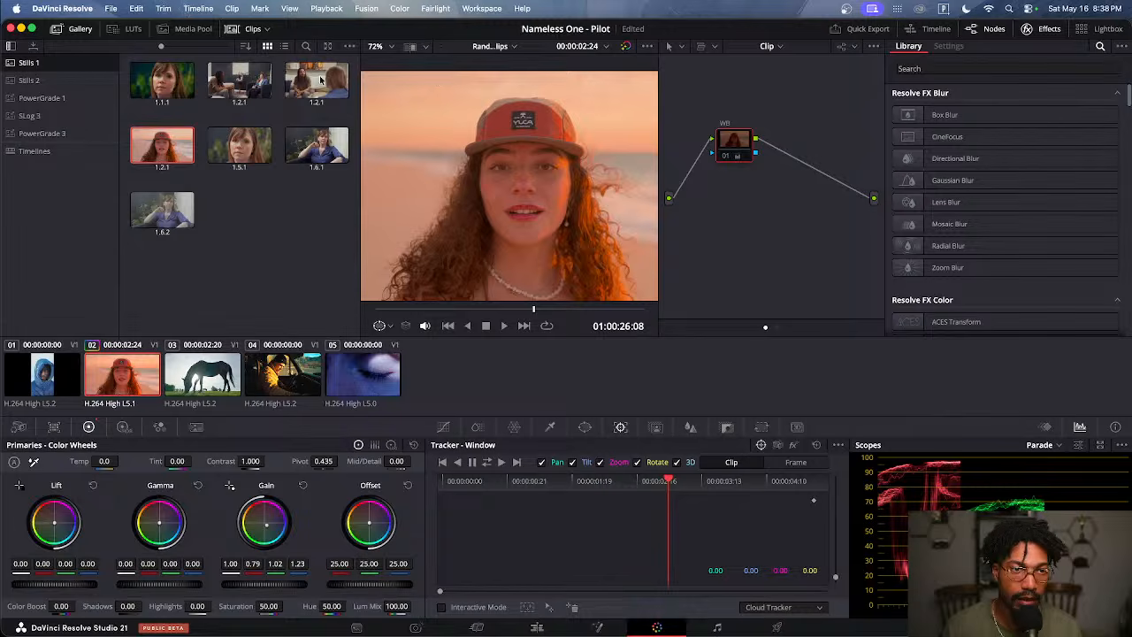
click(1043, 28)
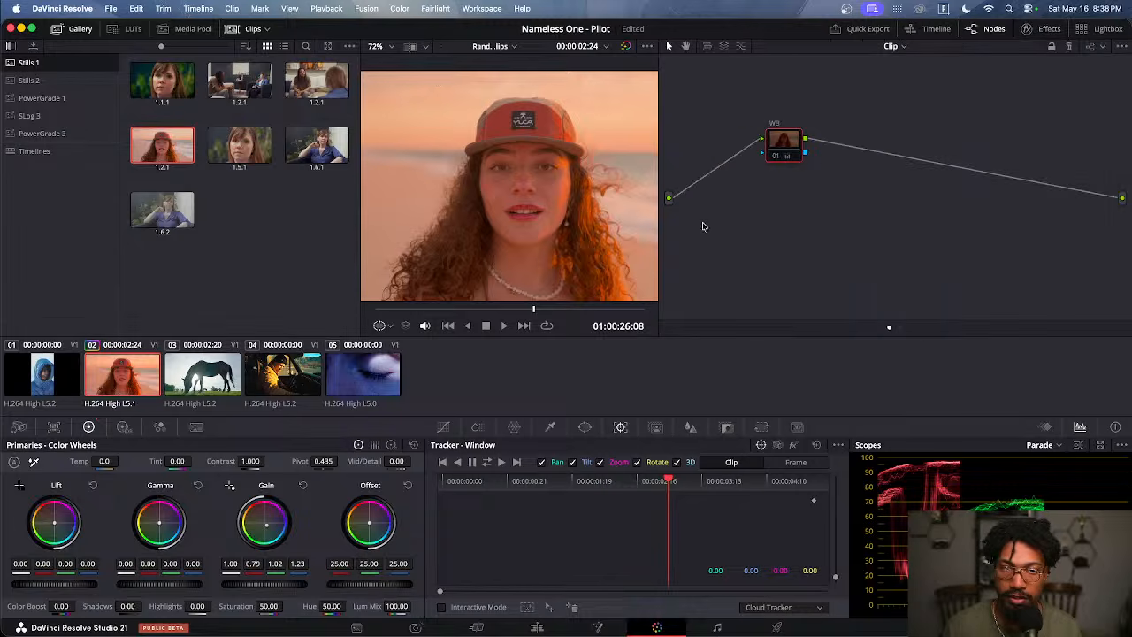
drag(661, 235, 862, 222)
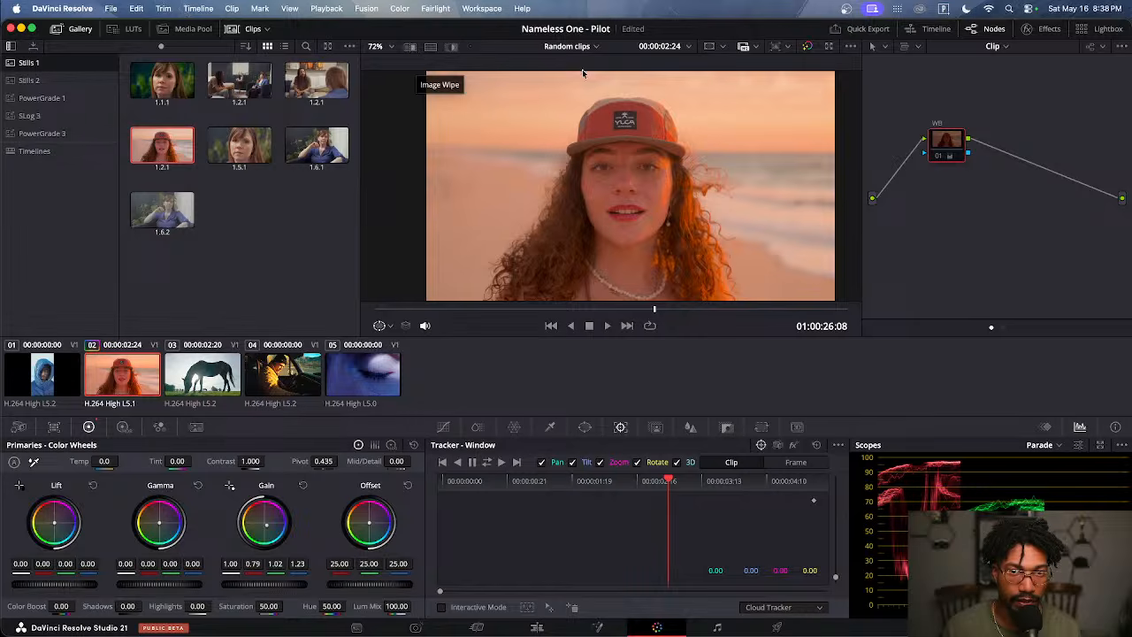
Turn on Image Wipe against the grabbed cap still and switch to the second wipe style, with a horizontal dividing line
click(410, 49)
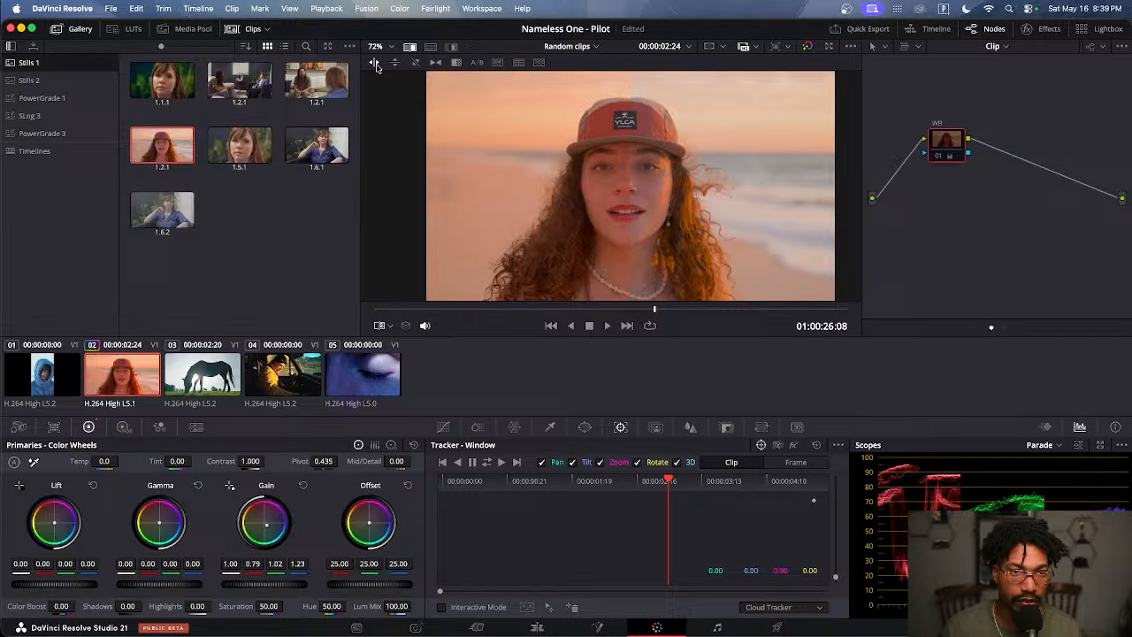
click(393, 65)
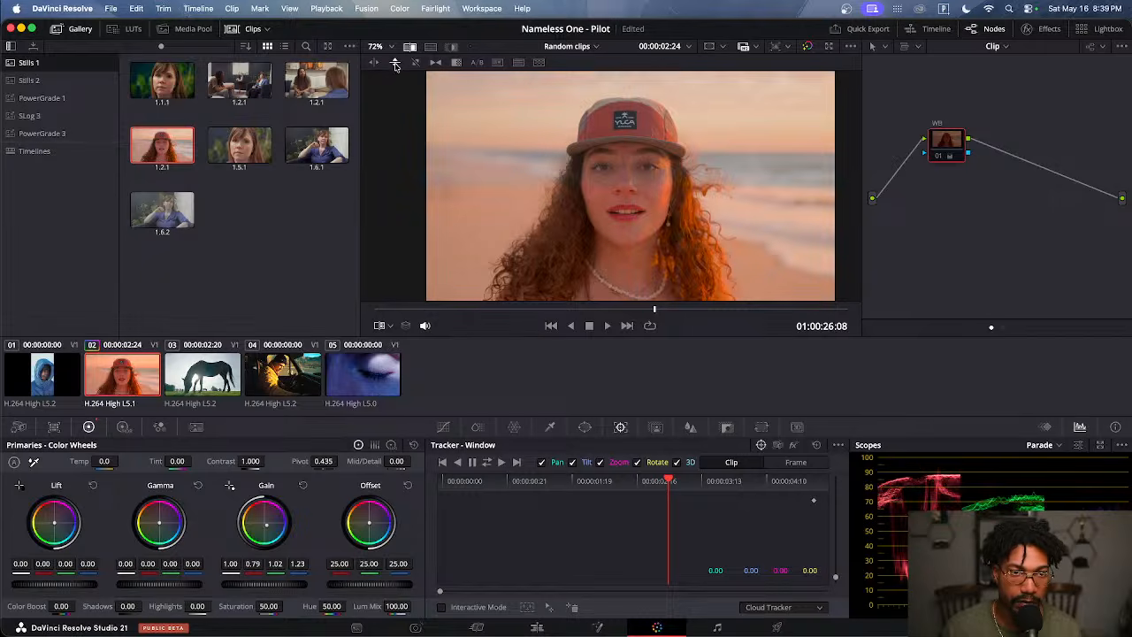
Preview each remaining wipe style through to checkerboard, and return to the first style with a vertical divider, shifting the dividing line
click(416, 63)
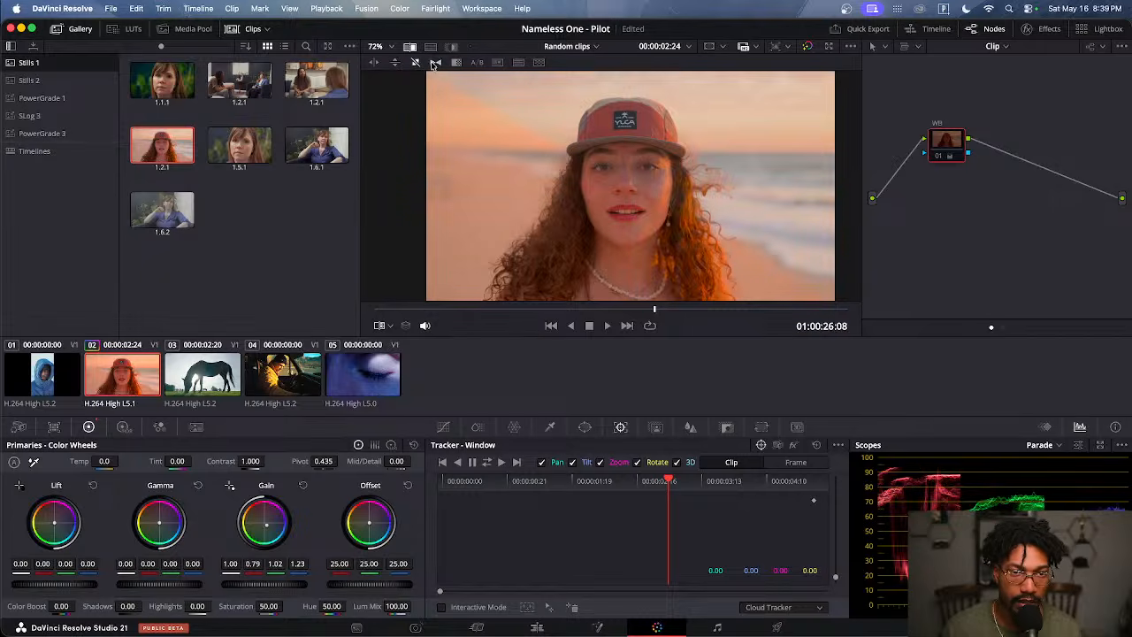
click(434, 64)
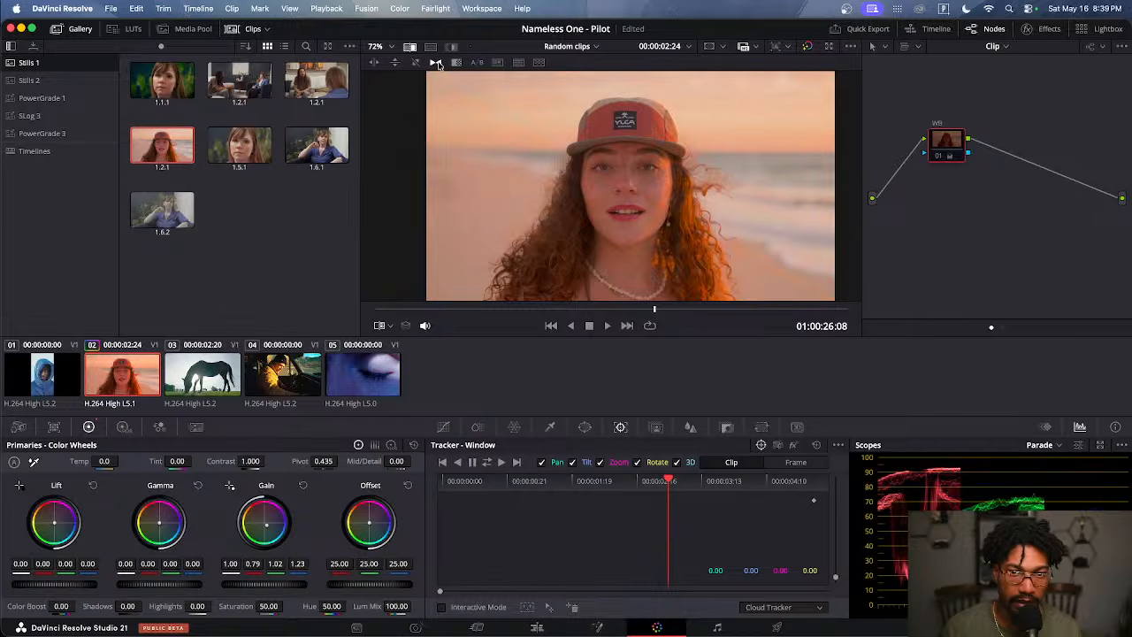
click(457, 63)
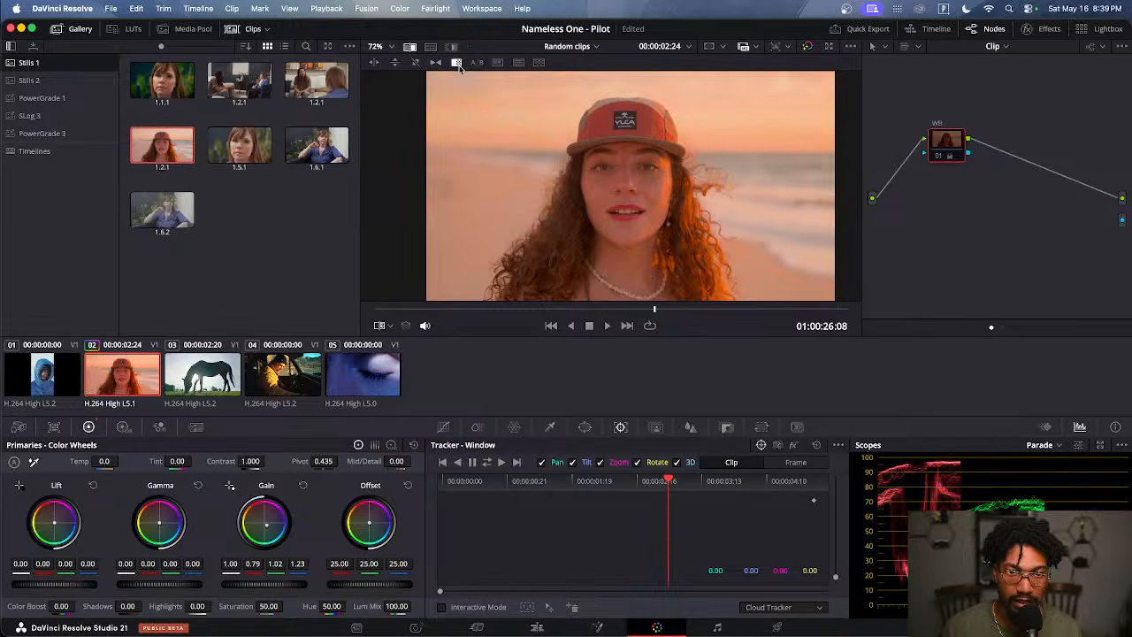
click(480, 66)
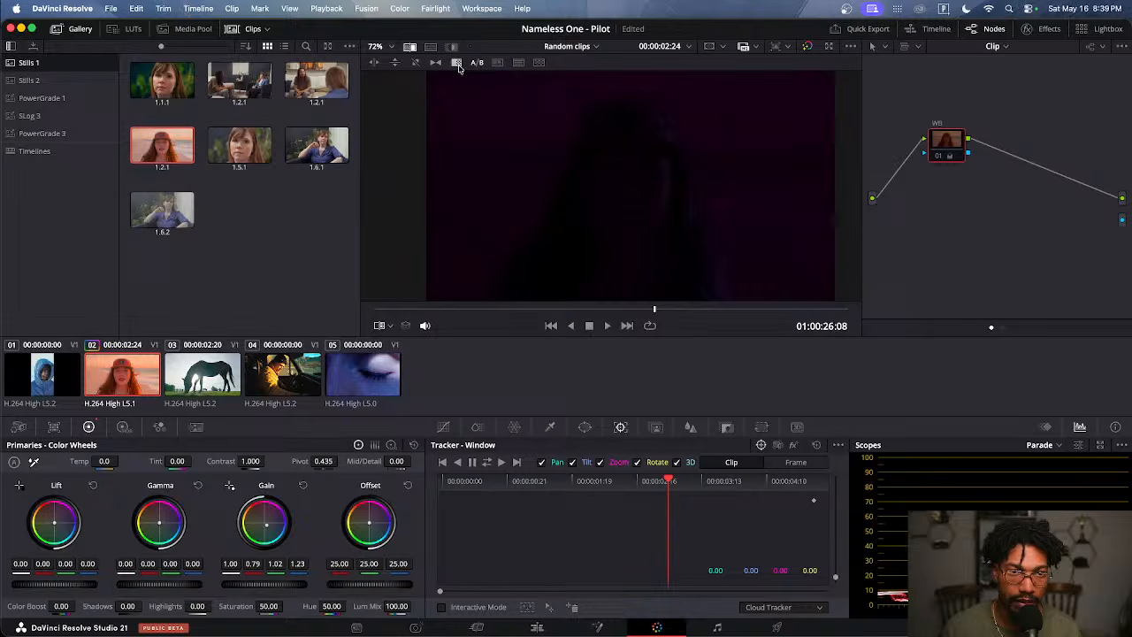
click(497, 62)
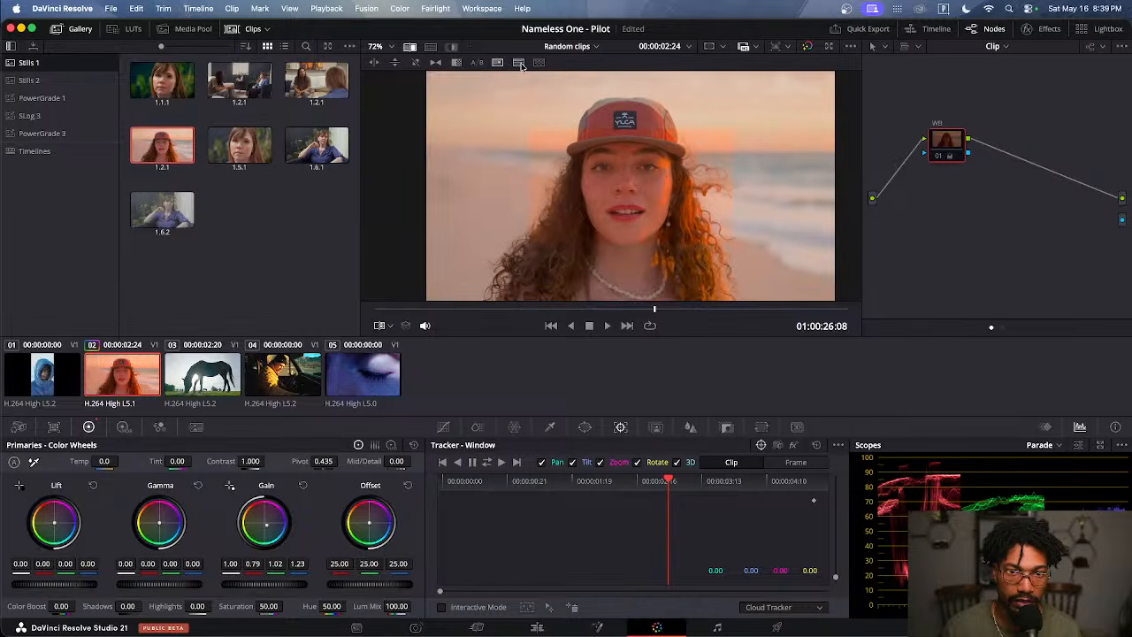
click(519, 63)
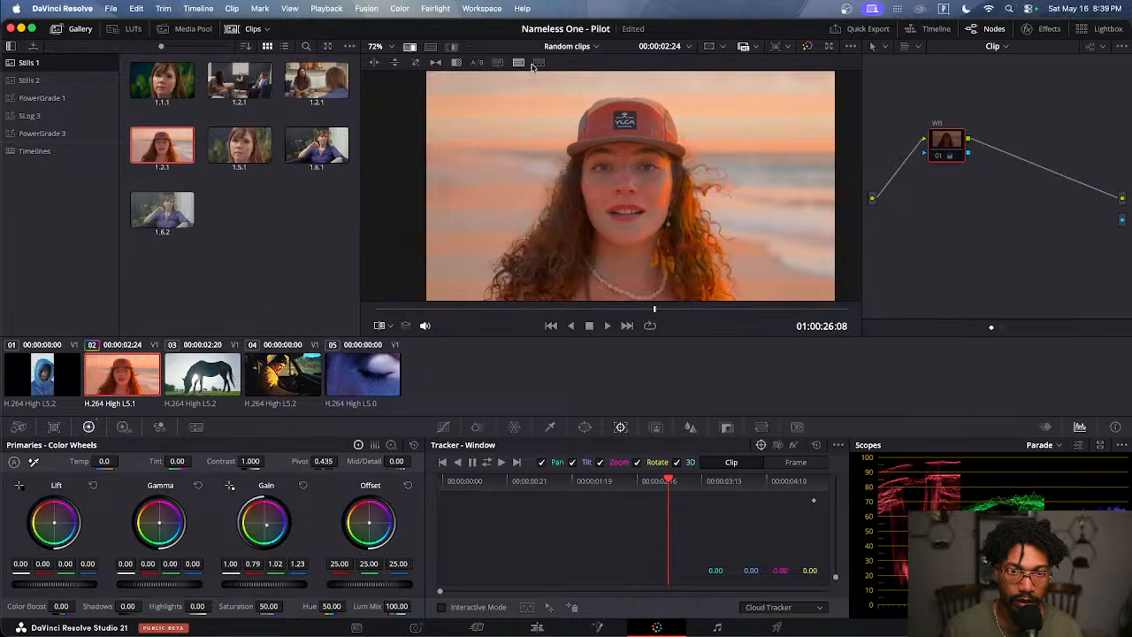
click(539, 63)
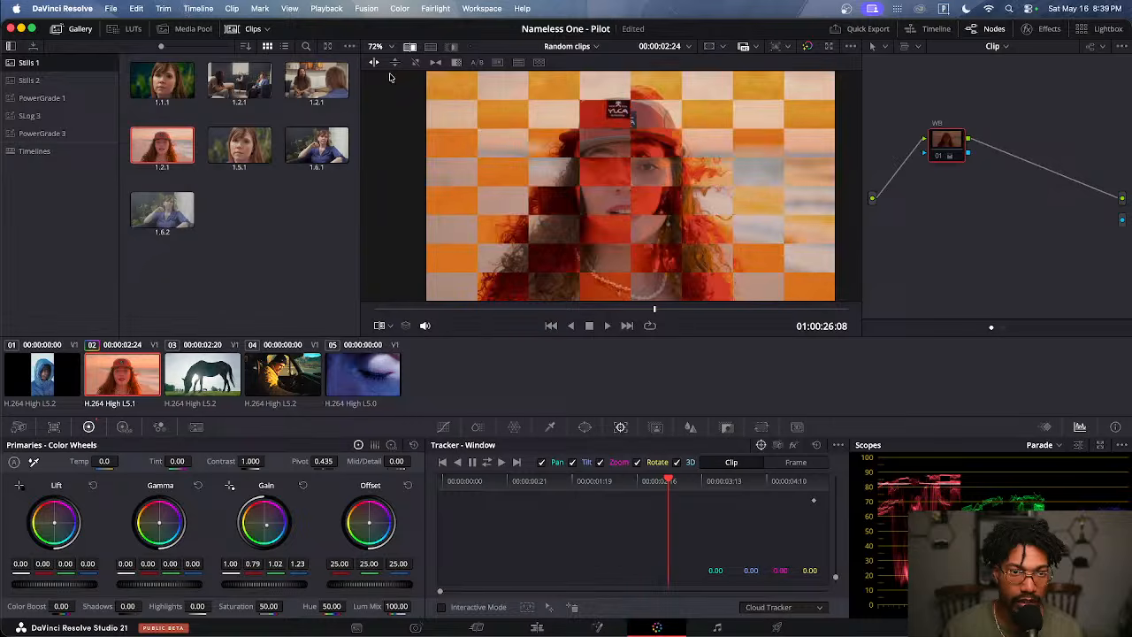
click(374, 62)
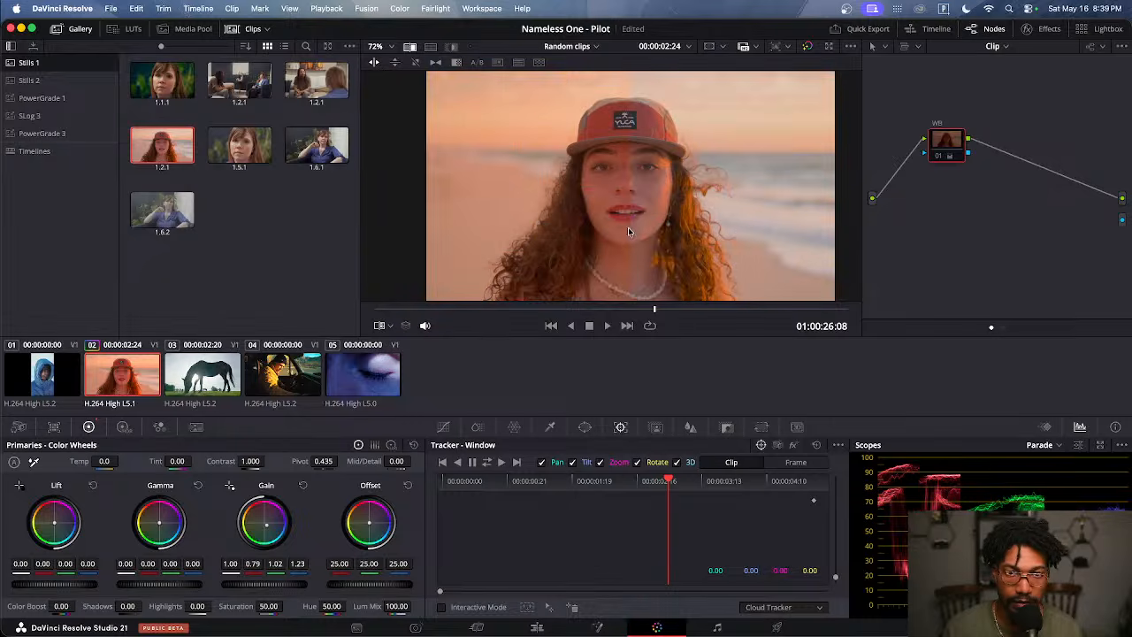
drag(629, 229, 601, 247)
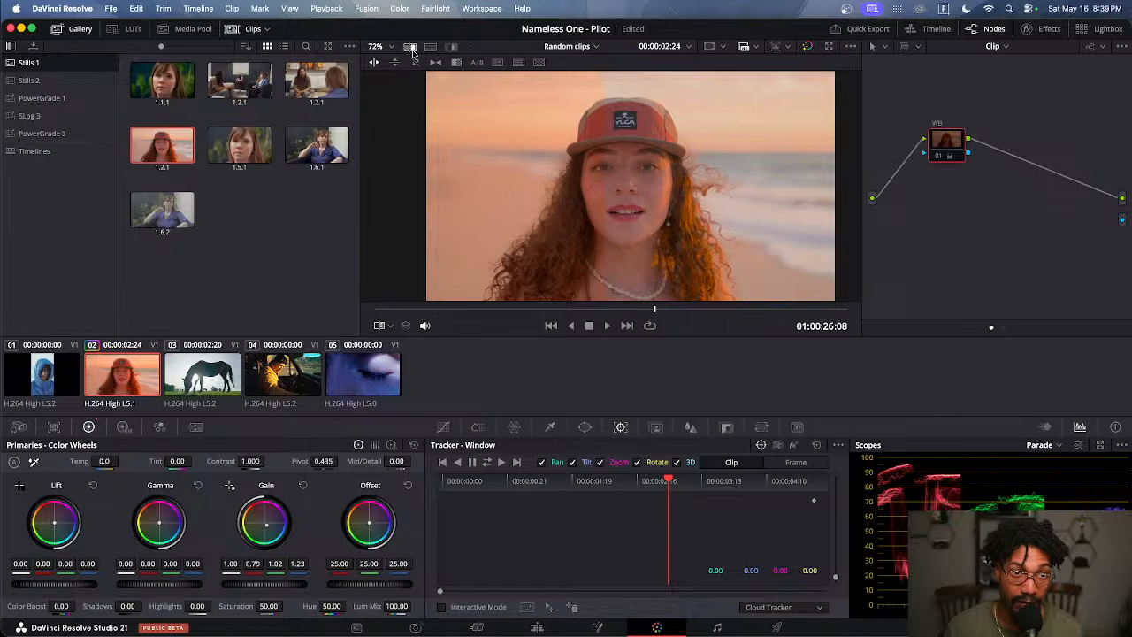
Turn off Image Wipe and re-enable the WB node
click(410, 48)
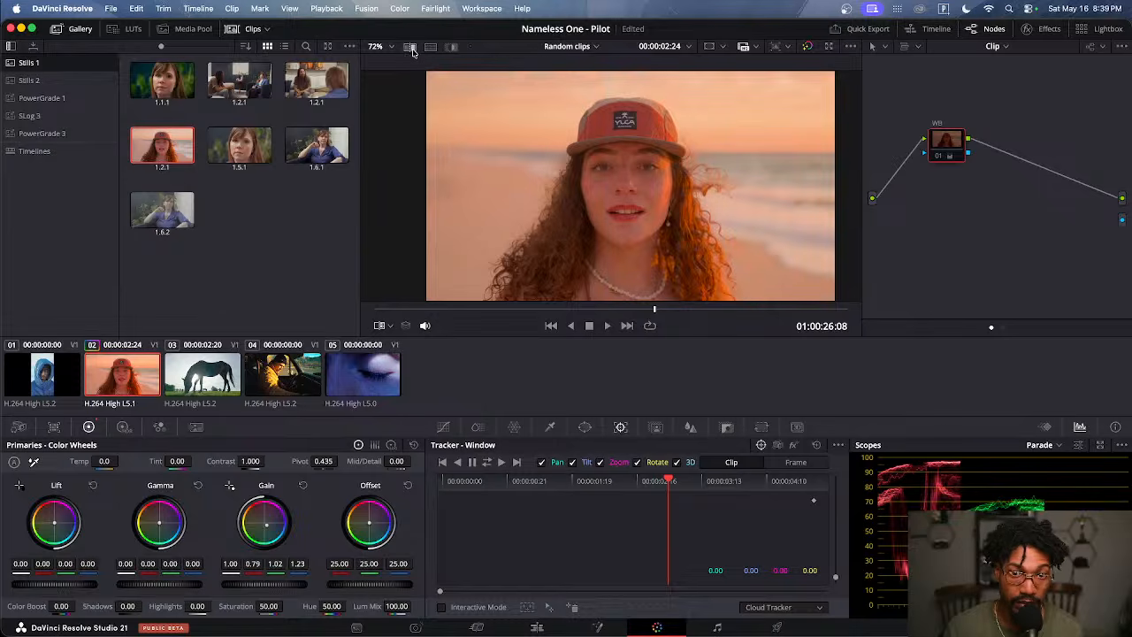
click(941, 159)
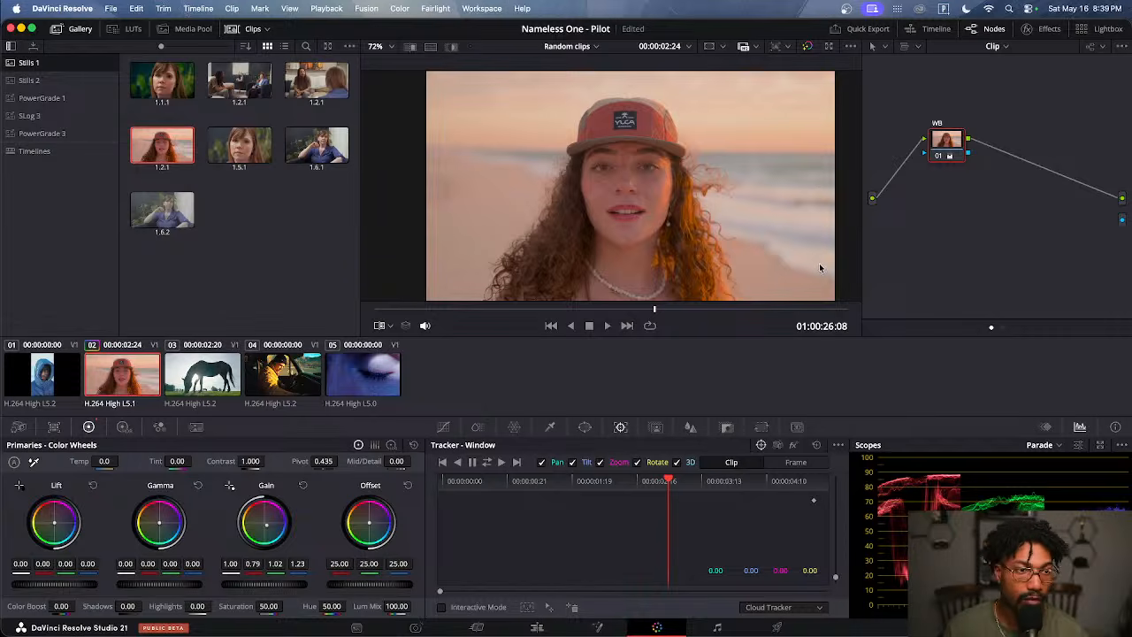
Label the grabbed cap still "Linear - Gain" in the gallery
right_click(181, 157)
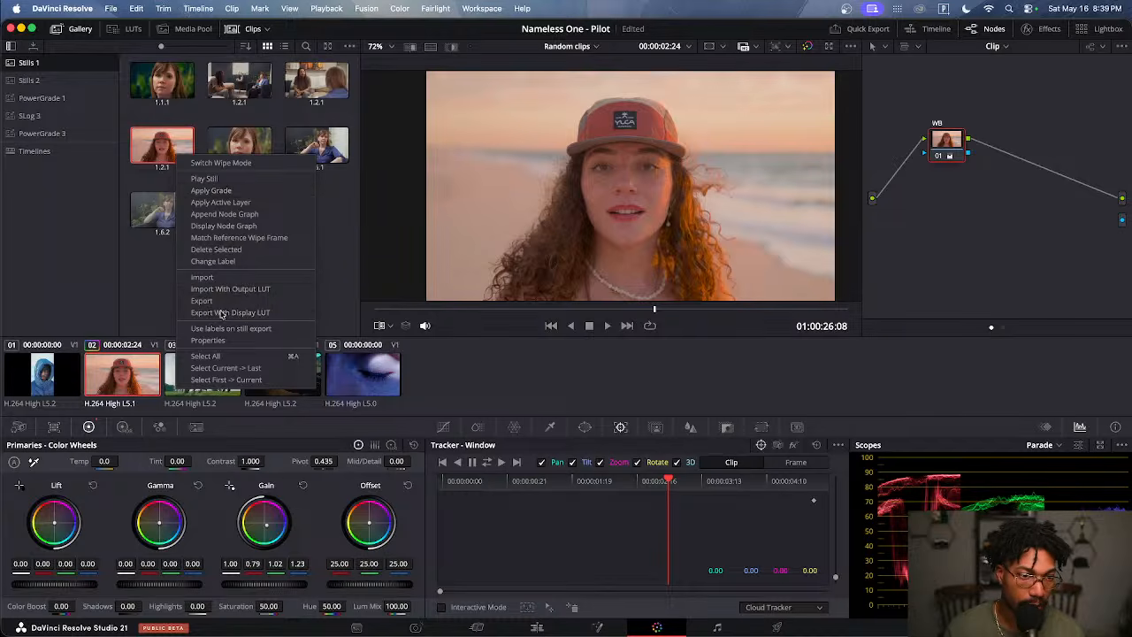
click(220, 261)
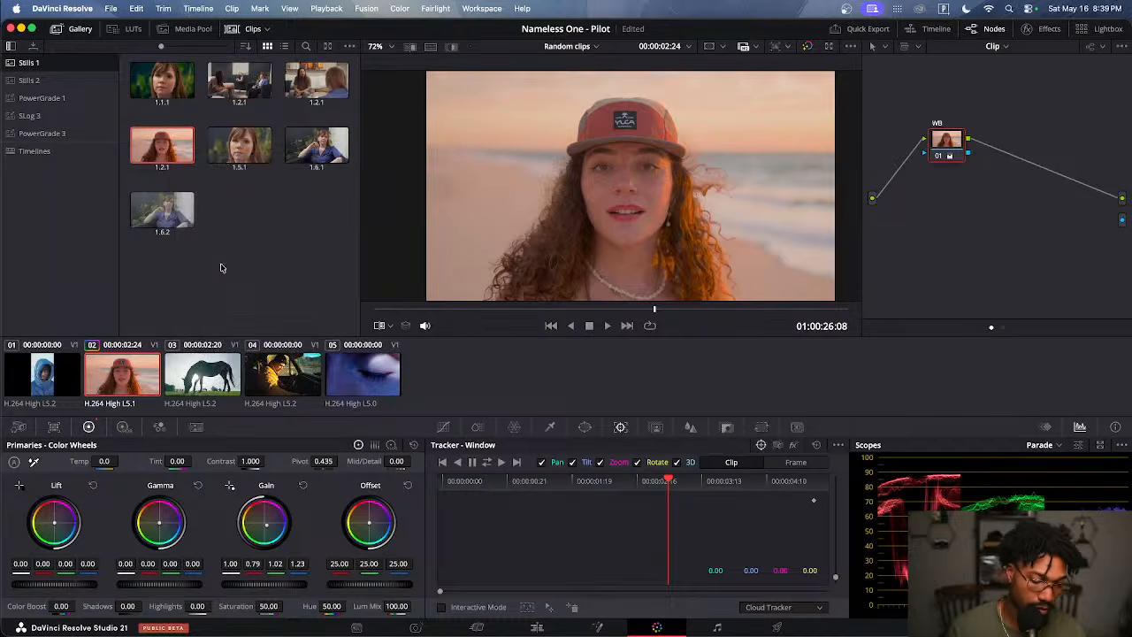
text(Lin)
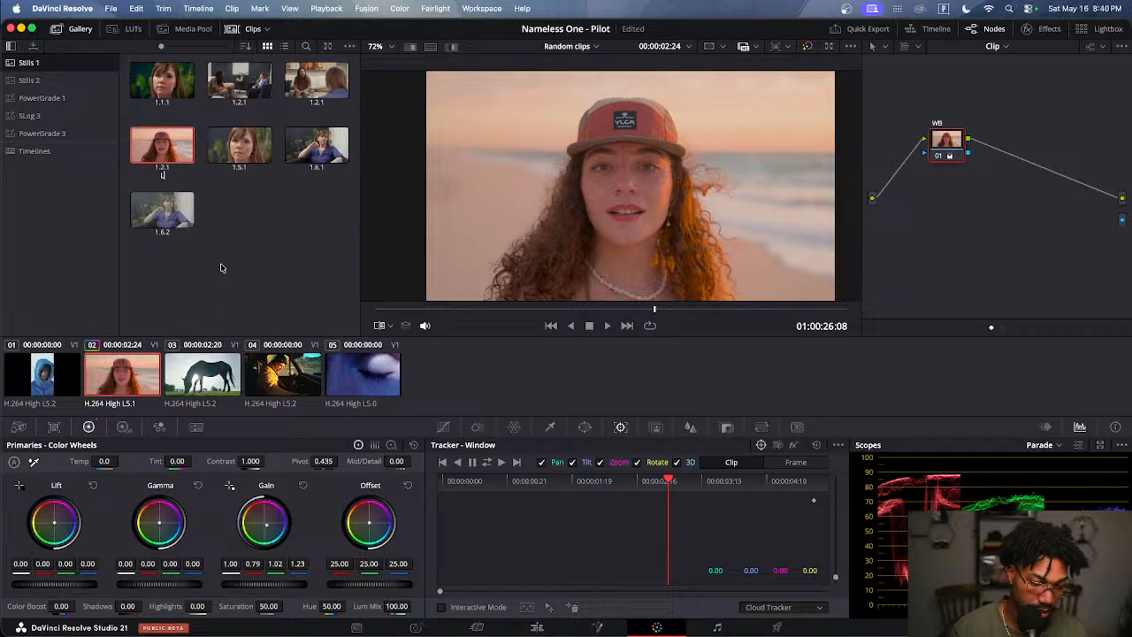
text(ear )
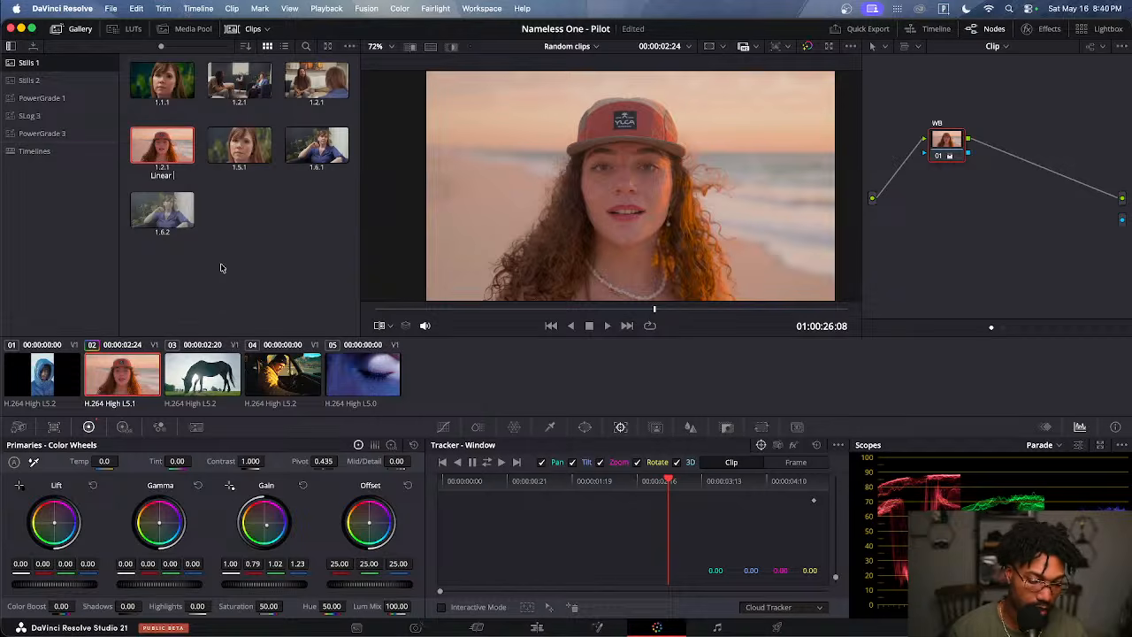
text(- Gain)
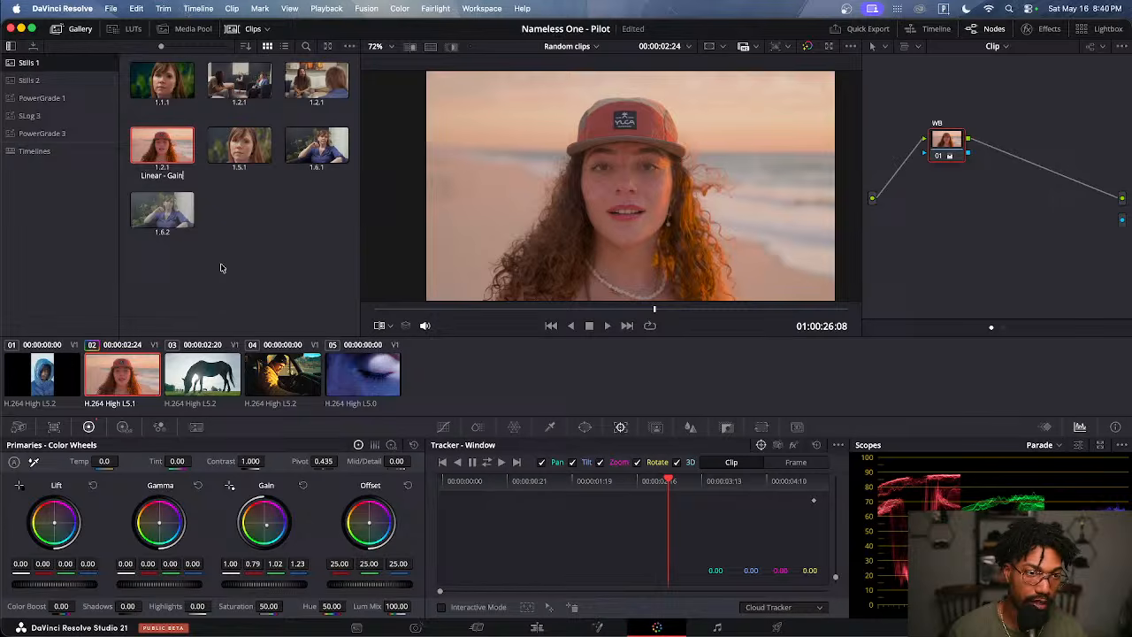
key(Return)
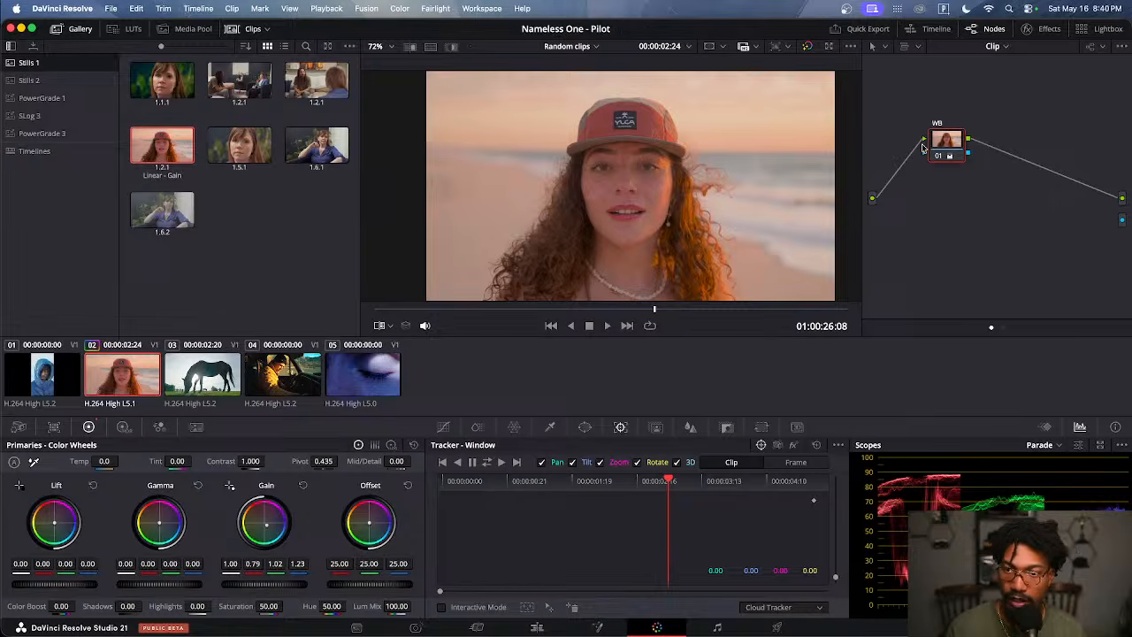
Reset the grade of the WB node
right_click(957, 144)
key(Escape)
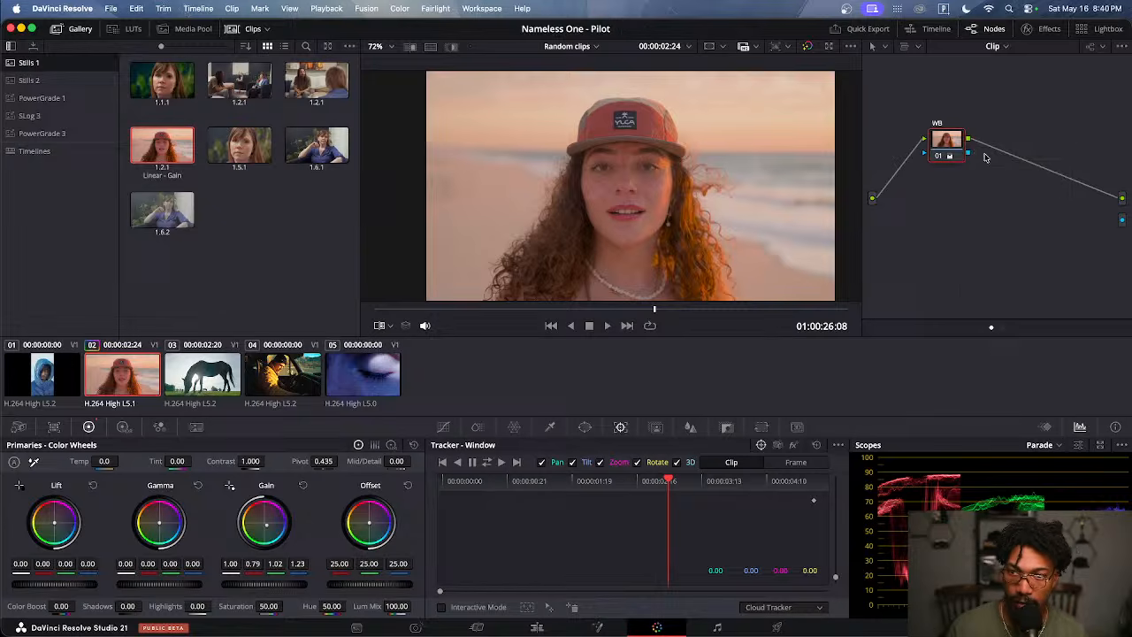
right_click(957, 152)
click(977, 158)
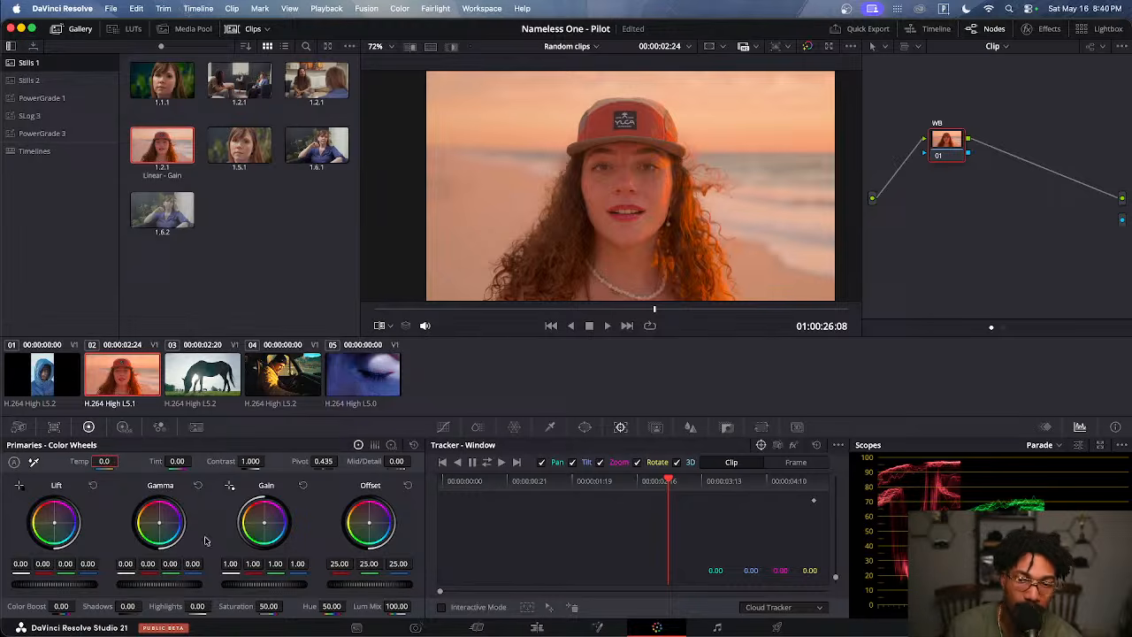
White-balance the WB node with the Temp and Tint controls, setting Temp to about -1620 and Tint to about -55.50
drag(110, 463, 55, 462)
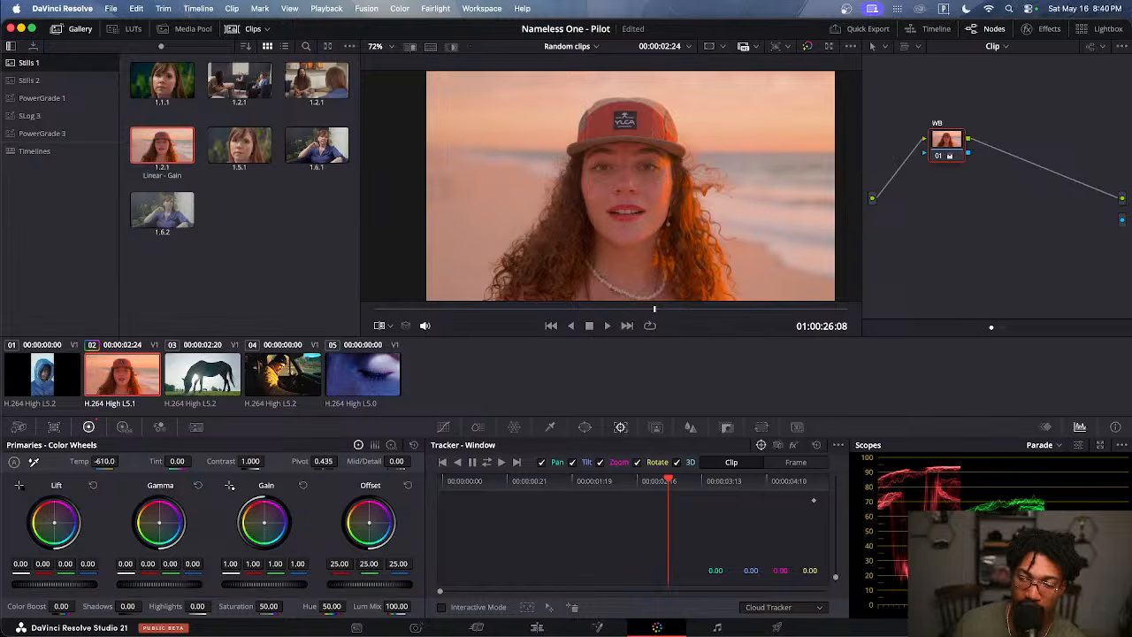
drag(107, 463, 4, 463)
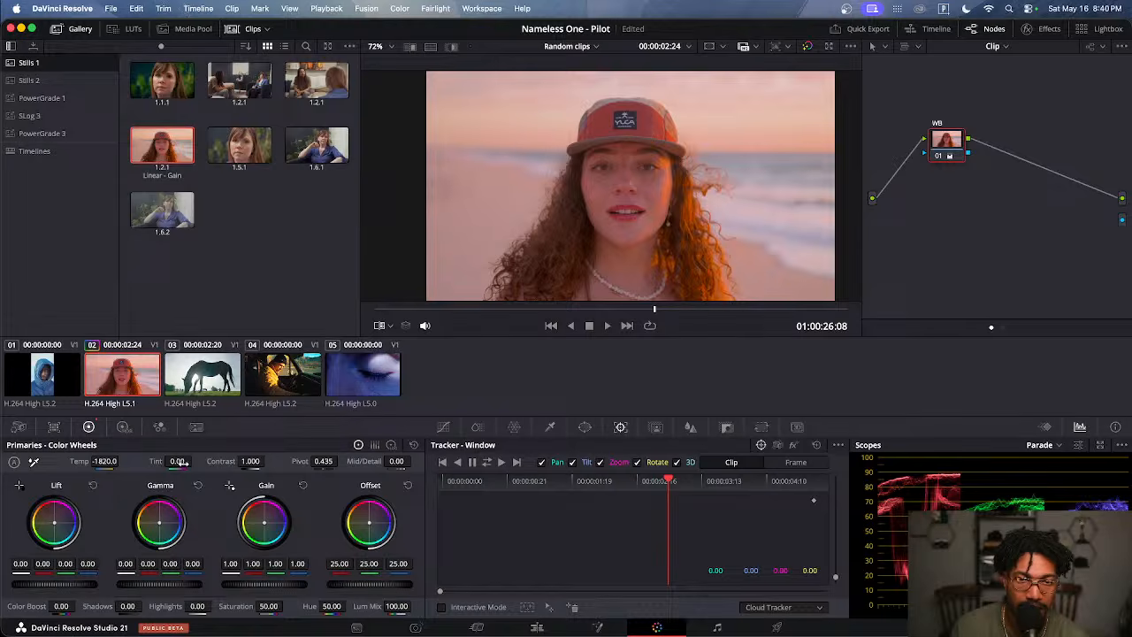
drag(177, 462, 129, 462)
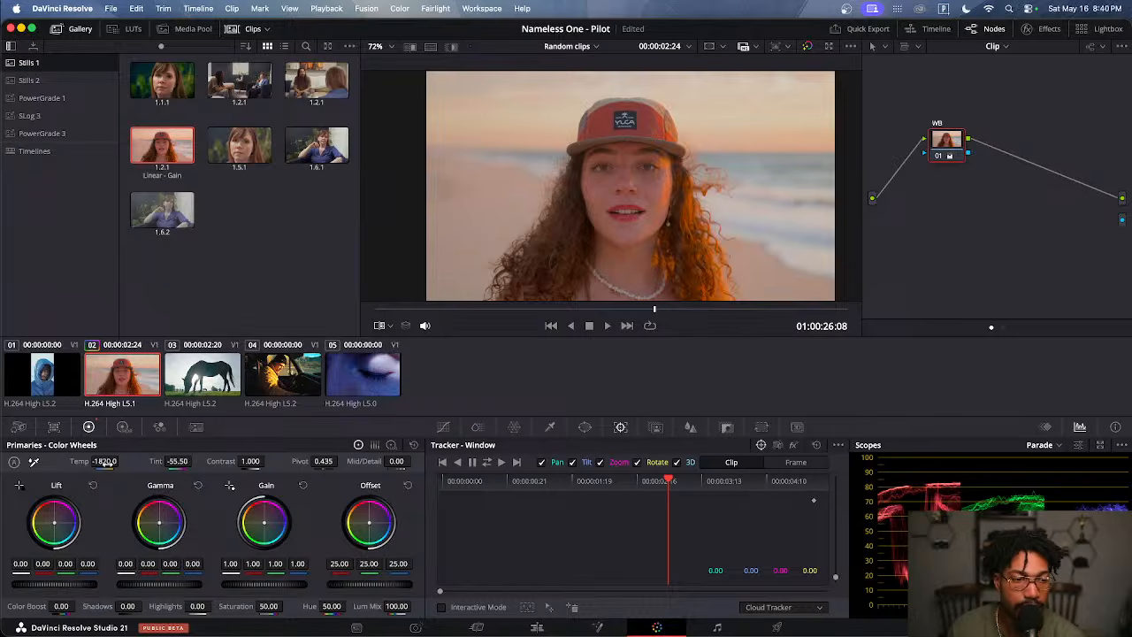
drag(107, 462, 121, 461)
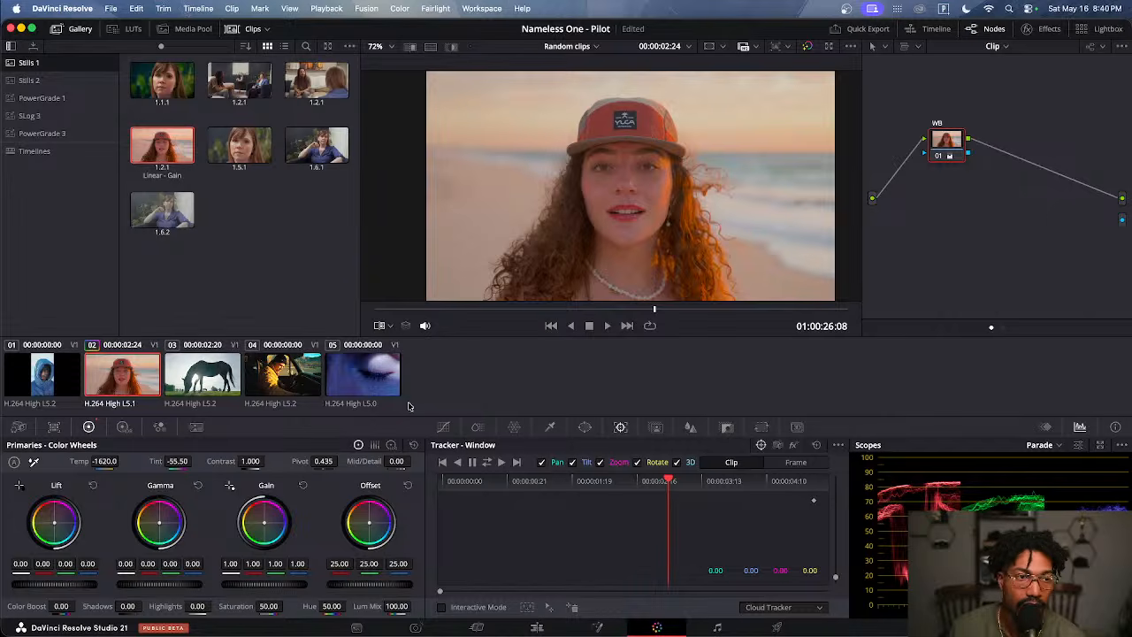
Grab a still of the cap frame balanced with Temp and Tint, and clear the still selection
right_click(626, 226)
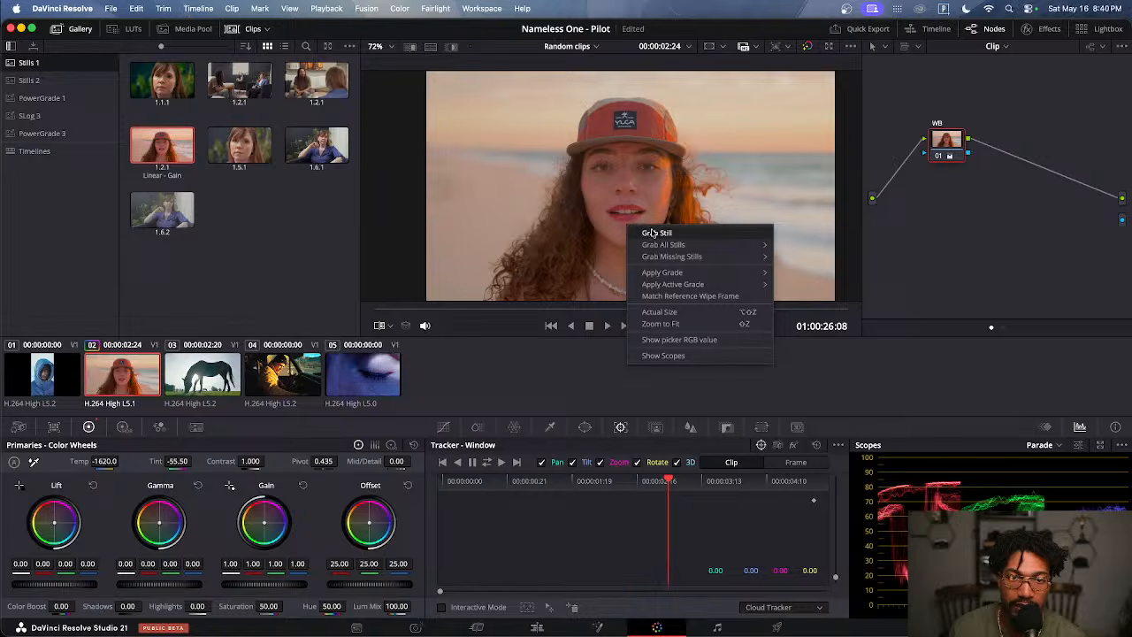
click(655, 233)
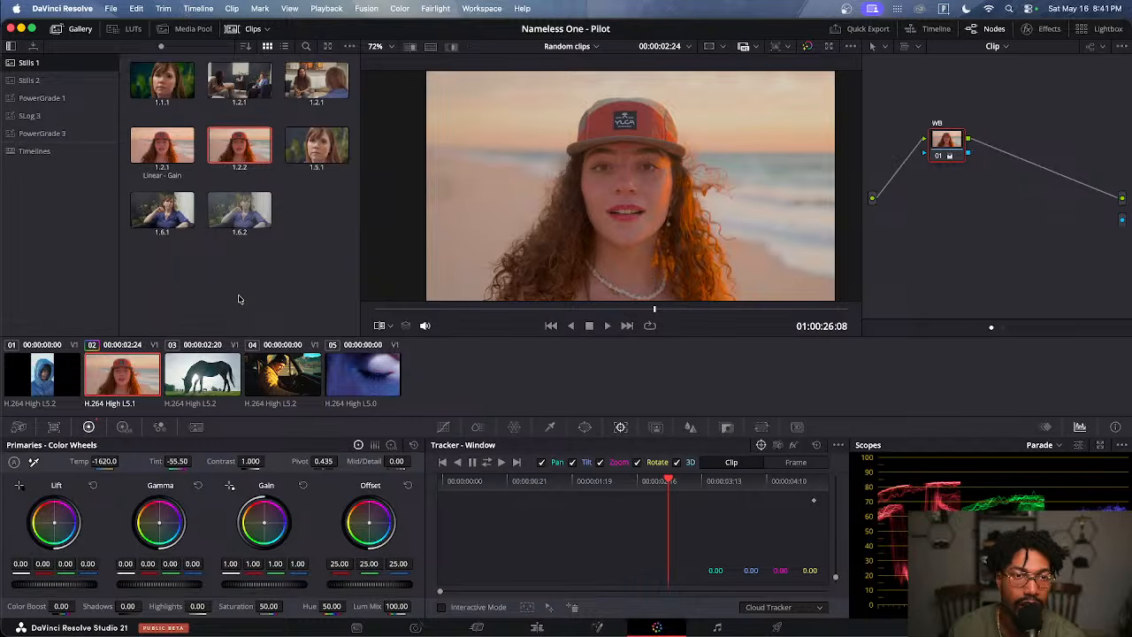
click(238, 299)
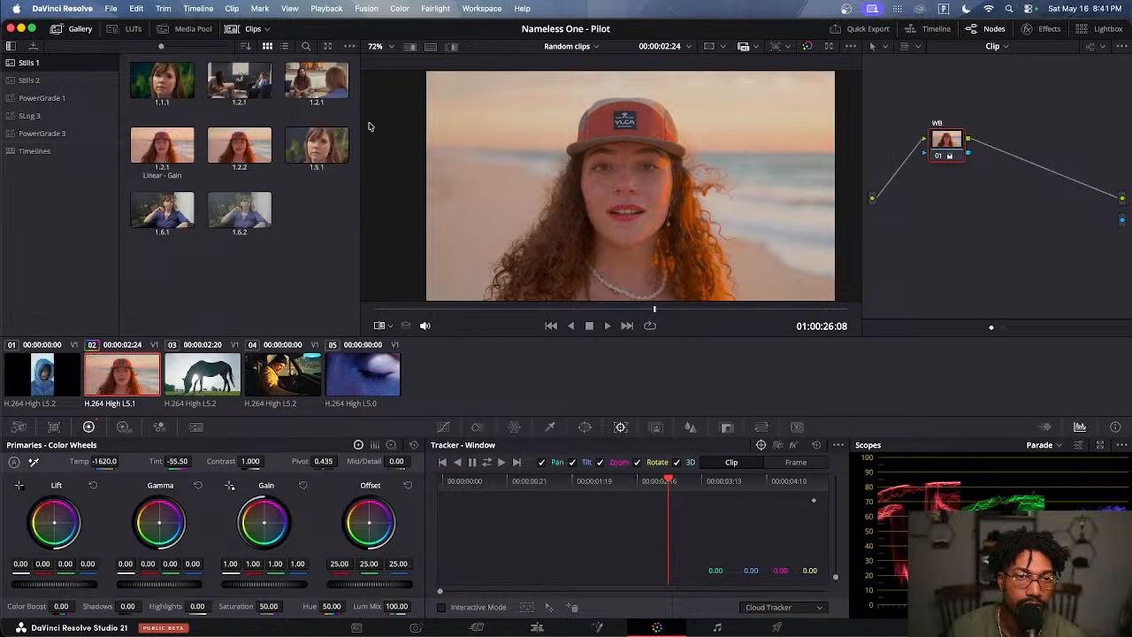
Turn on Image Wipe against the Linear - Gain still and compare the picture with the WB node off and on
click(410, 46)
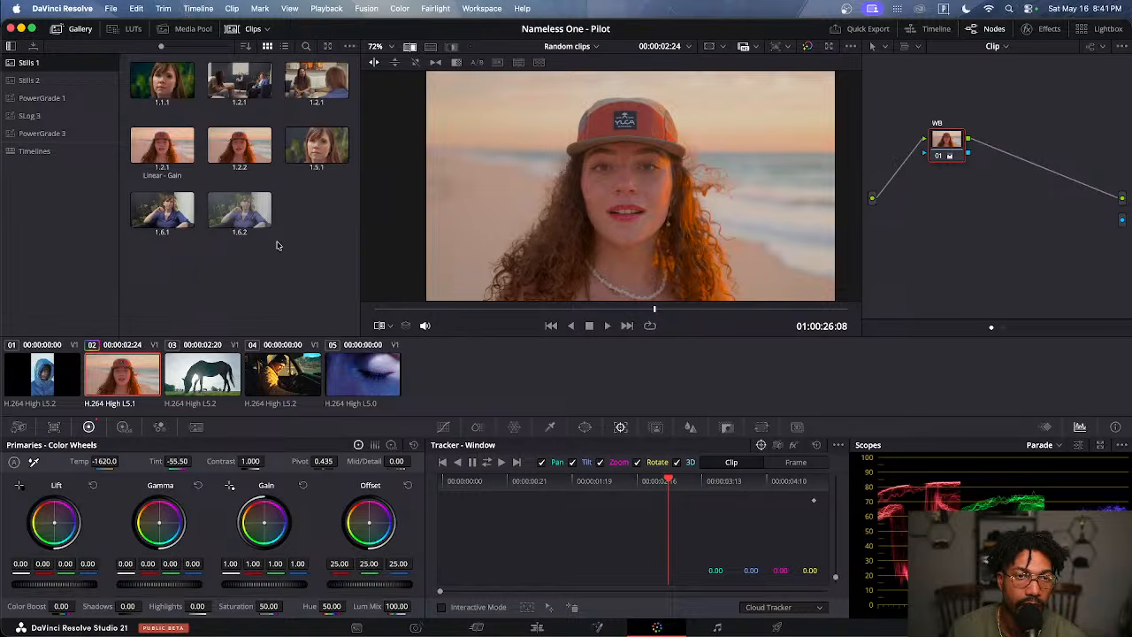
click(160, 162)
click(730, 462)
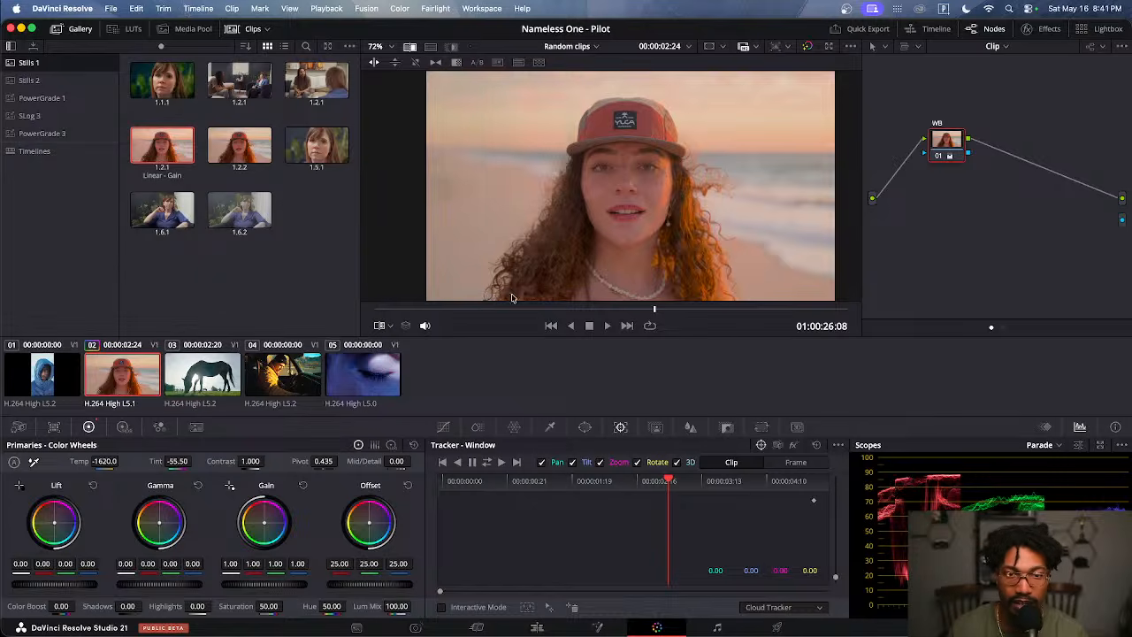
click(939, 157)
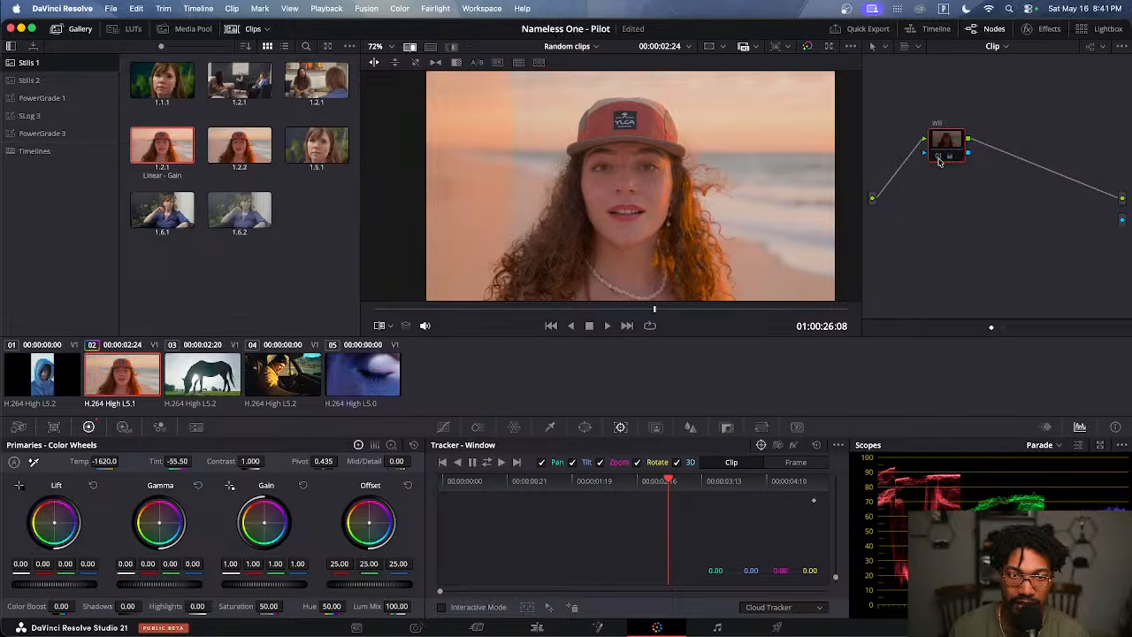
click(939, 157)
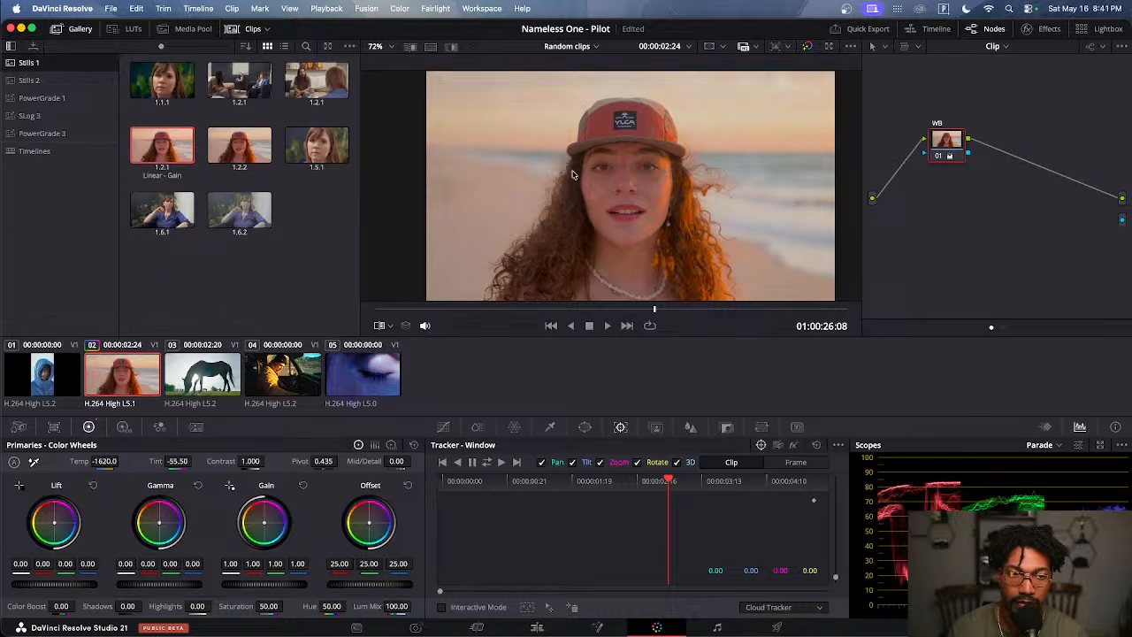
Wipe the clip across still 1.5.1, and return to the Linear - Gain still to compare with the WB node off and on
click(329, 161)
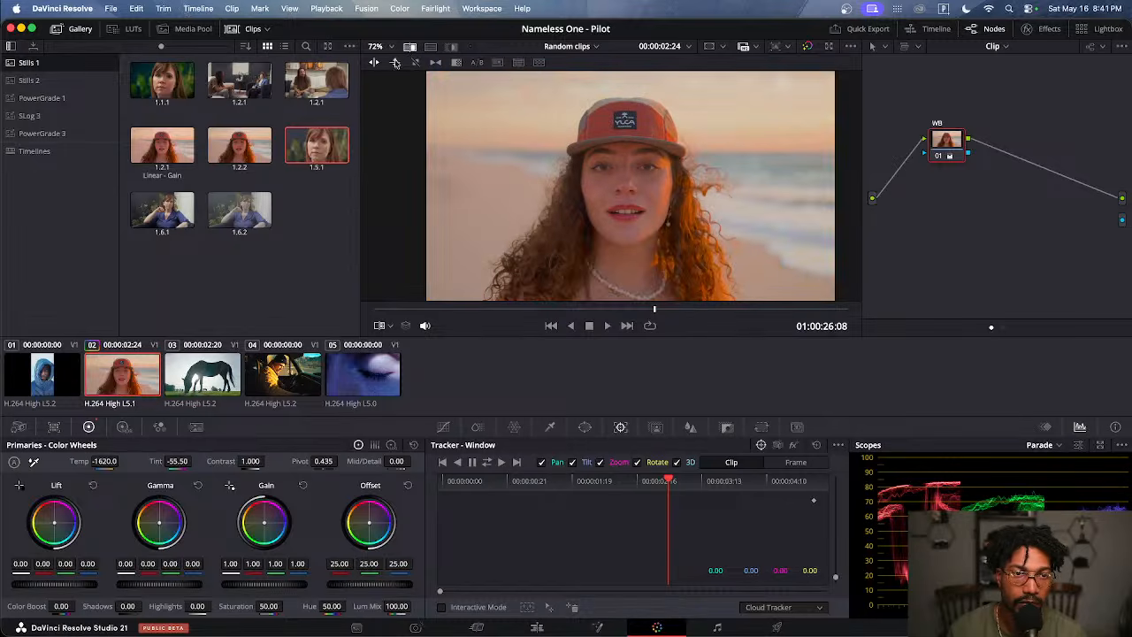
drag(445, 143, 961, 193)
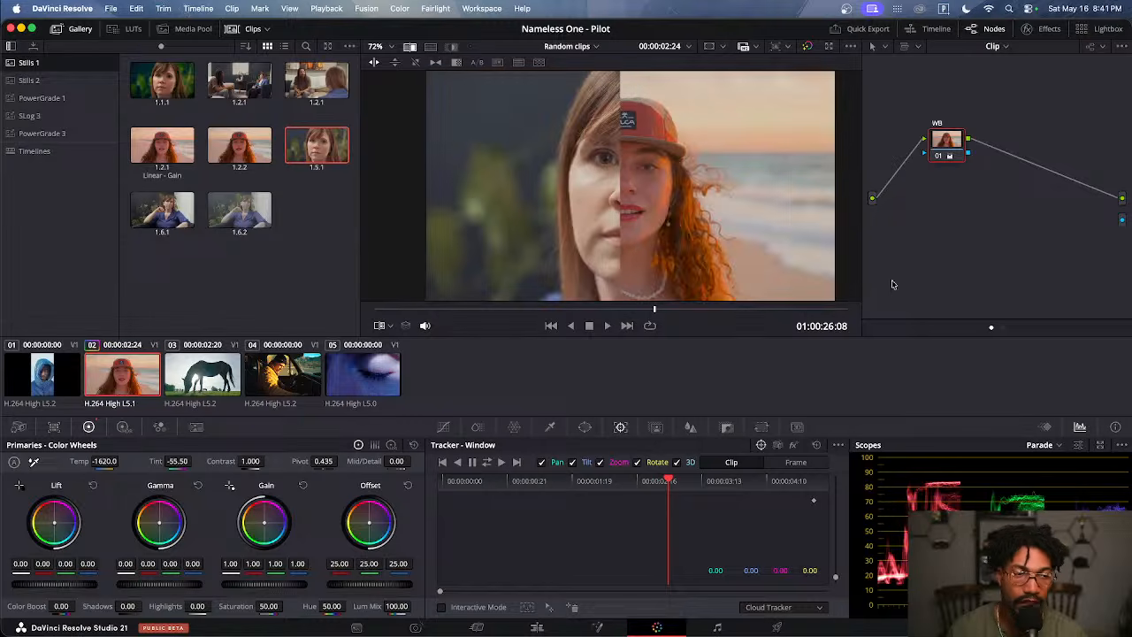
click(162, 146)
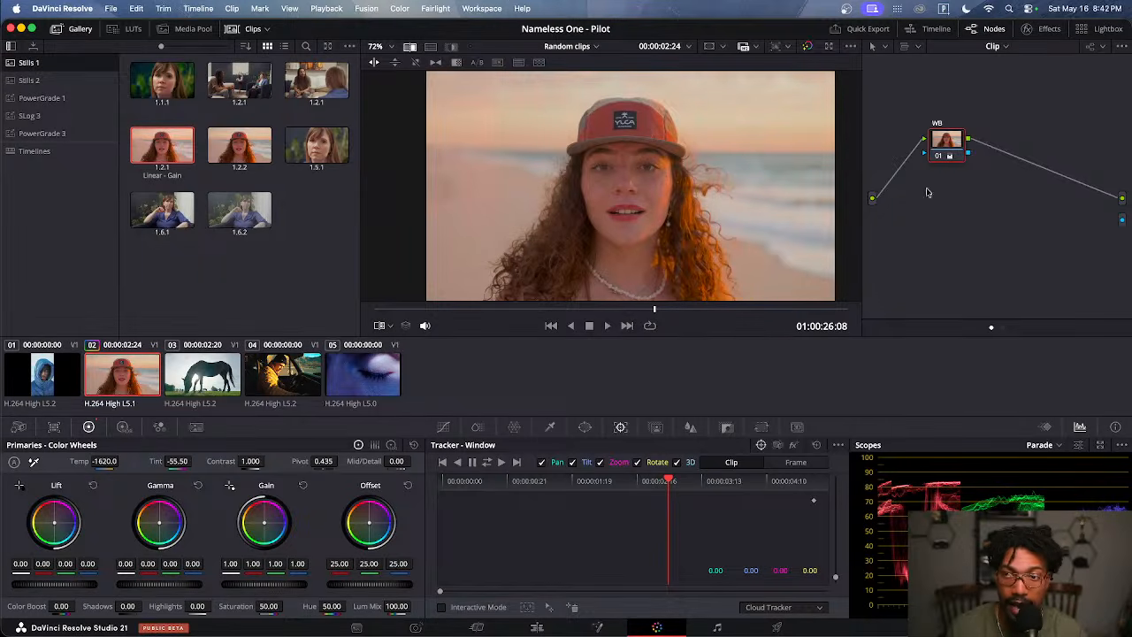
click(939, 157)
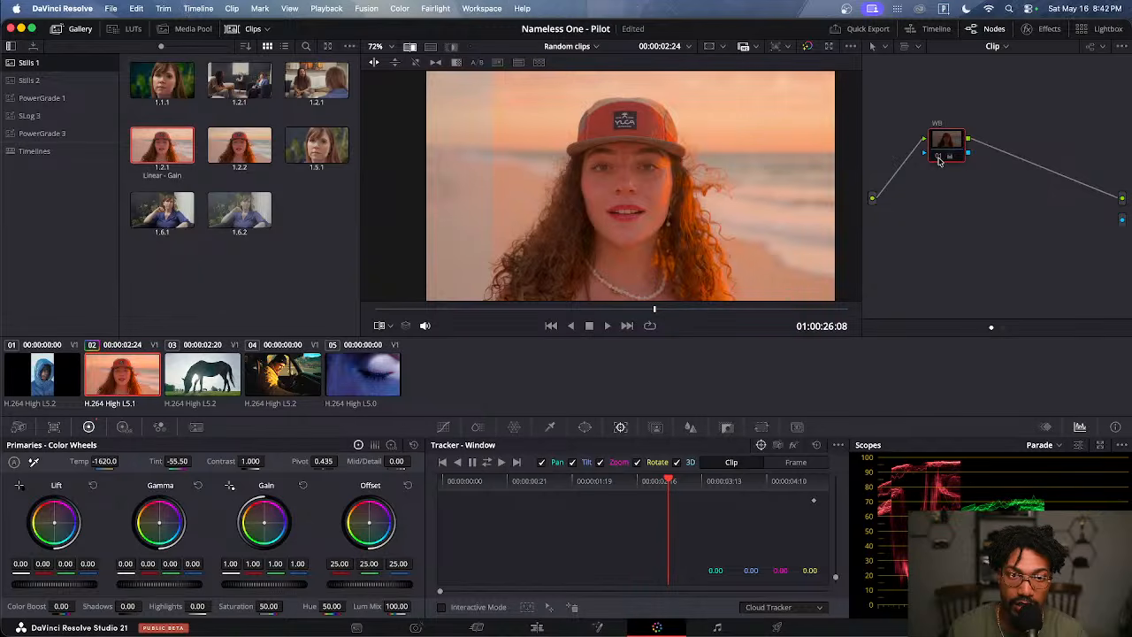
click(939, 157)
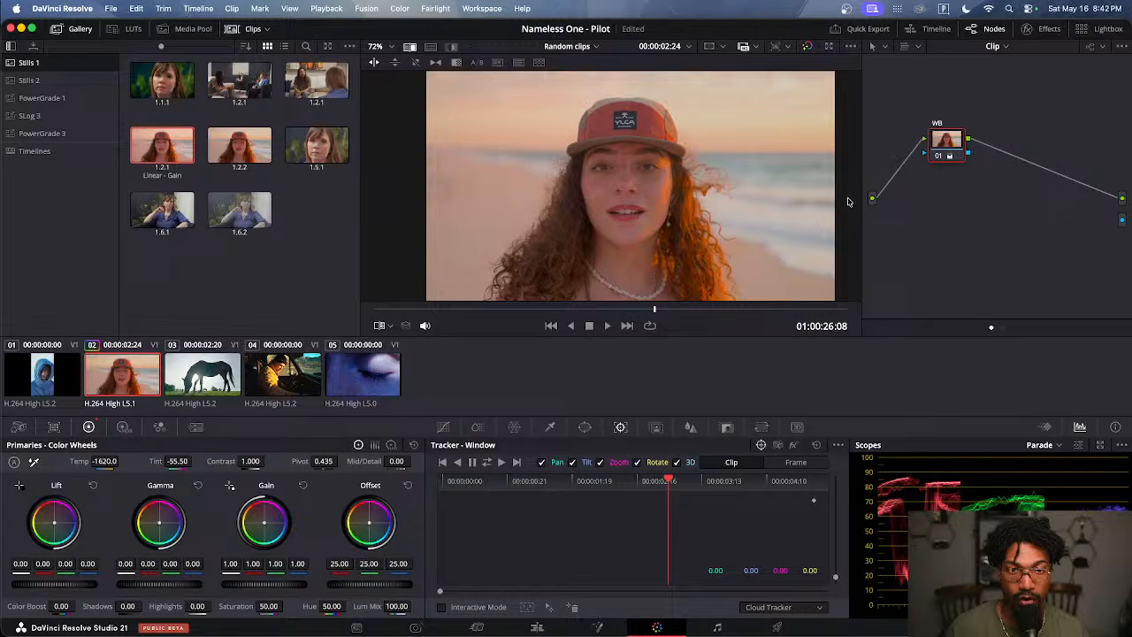
Inspect the skin tones on the face up close and compare the clip with the WB node off and on
scroll(627, 190, up, 5)
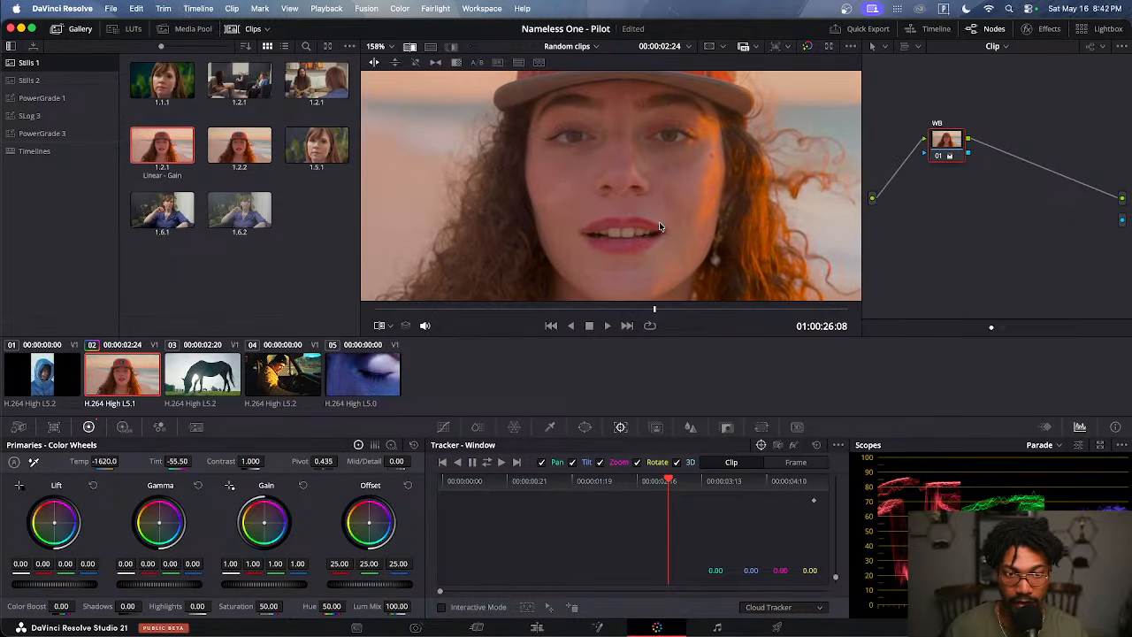
scroll(646, 177, down, 3)
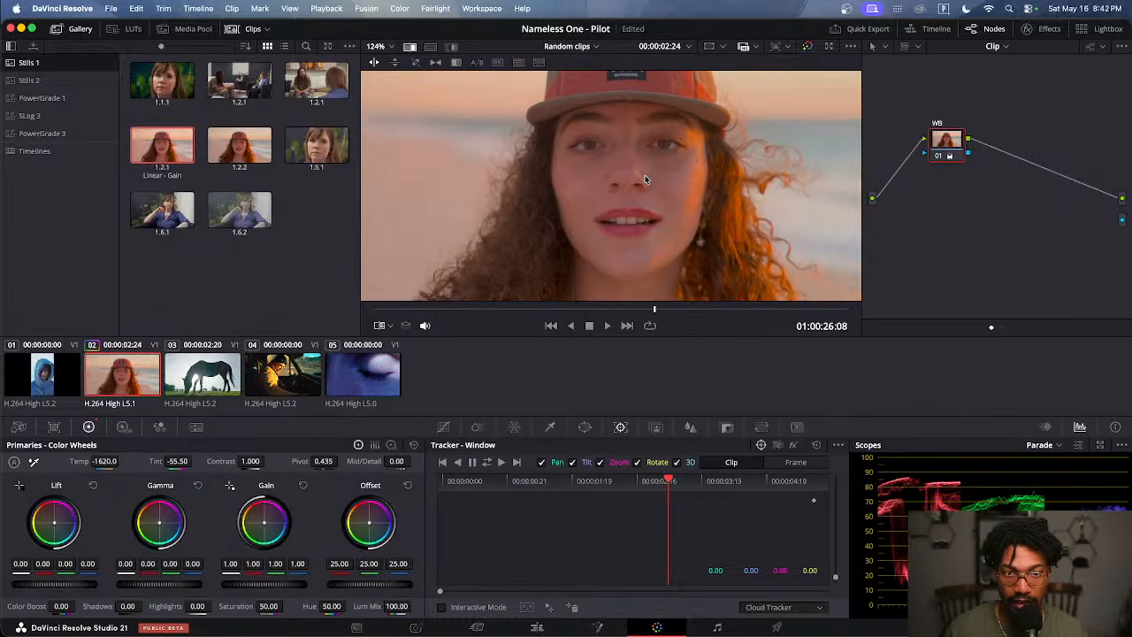
scroll(643, 175, up, 3)
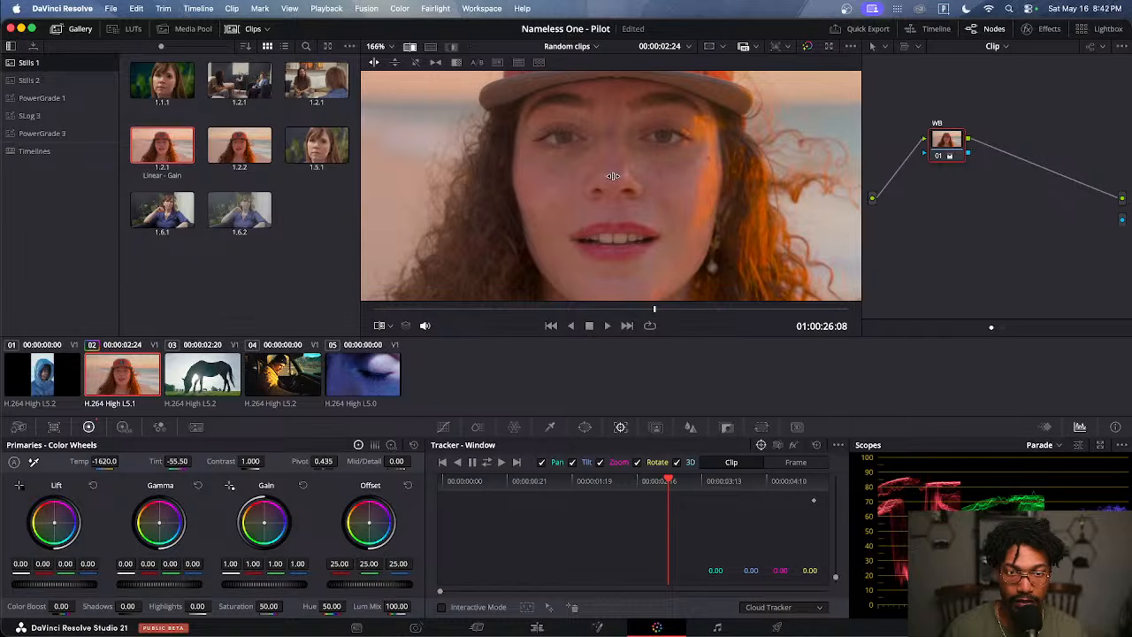
scroll(623, 140, up, 4)
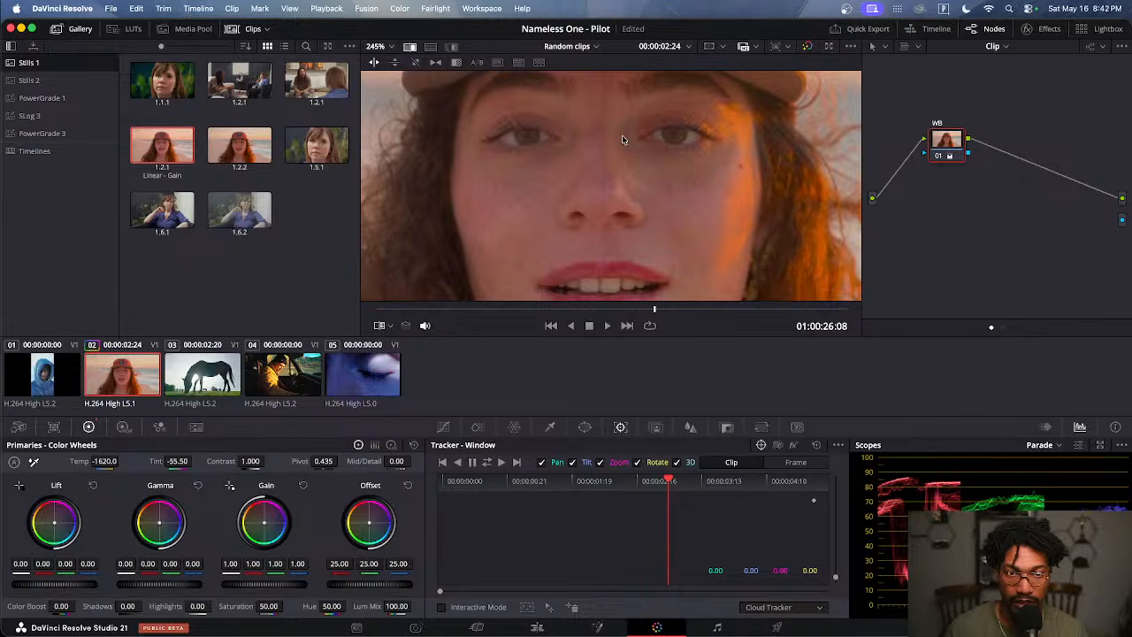
scroll(604, 201, down, 6)
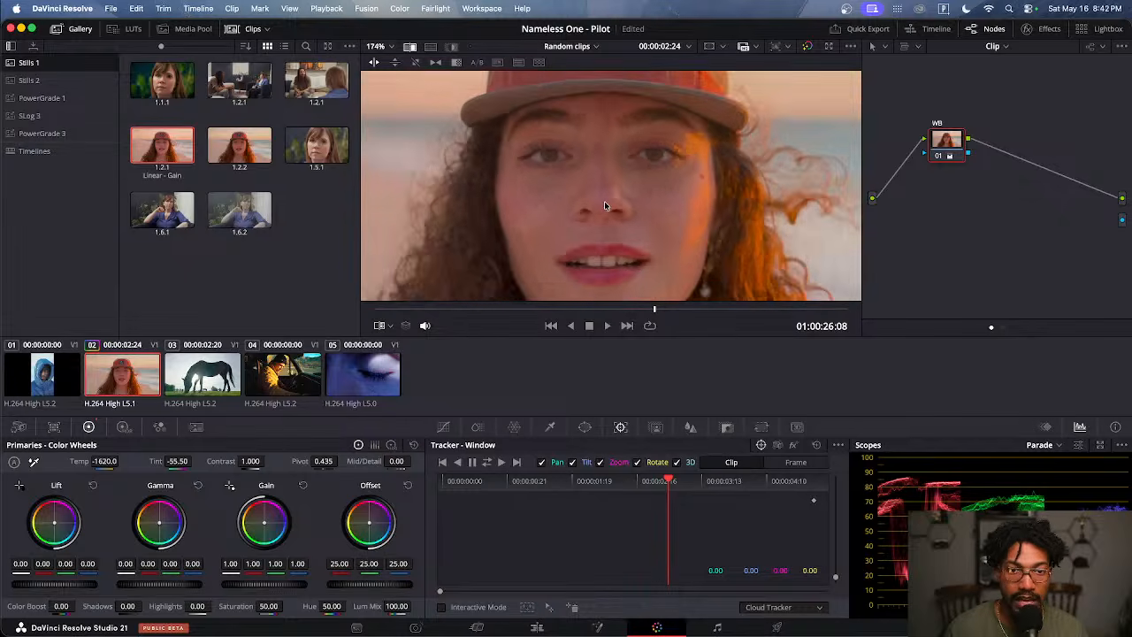
scroll(642, 226, down, 1)
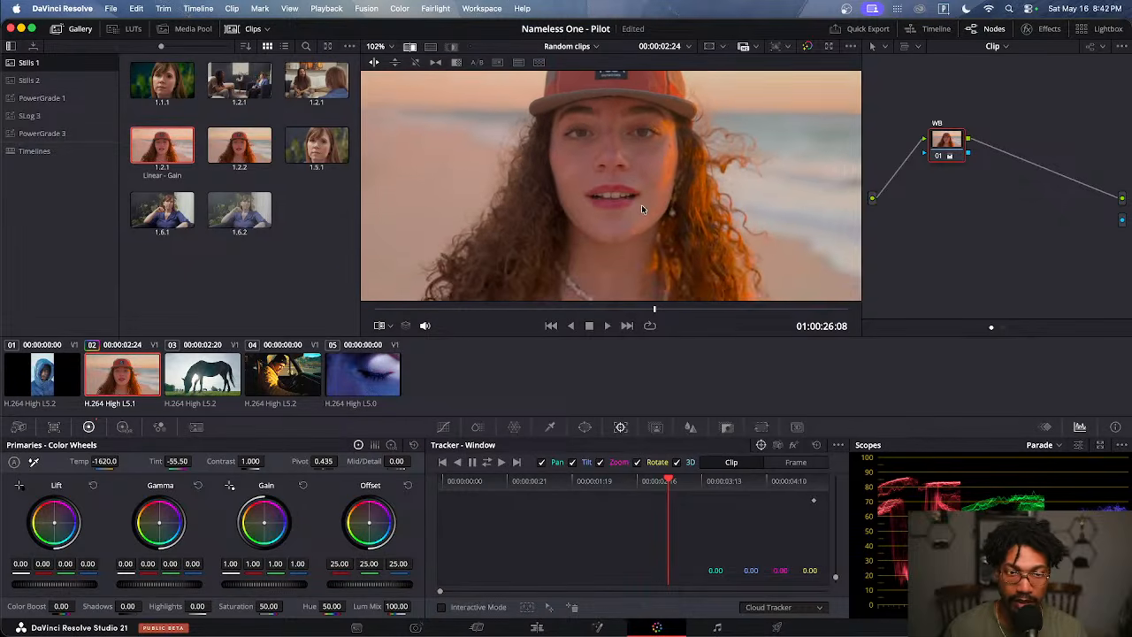
click(939, 157)
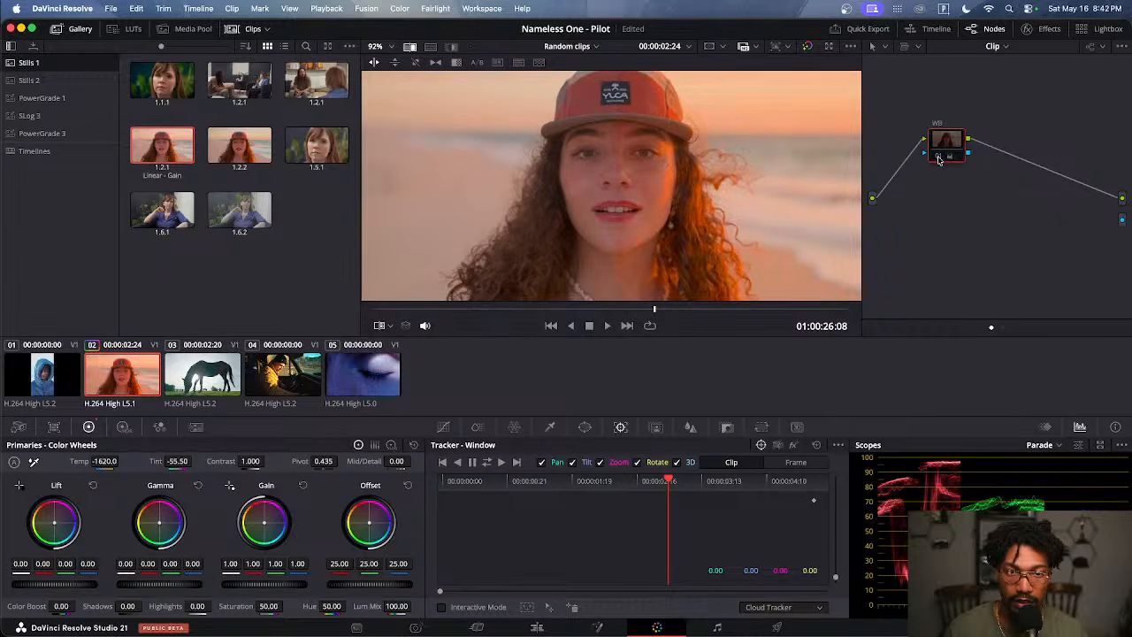
click(939, 158)
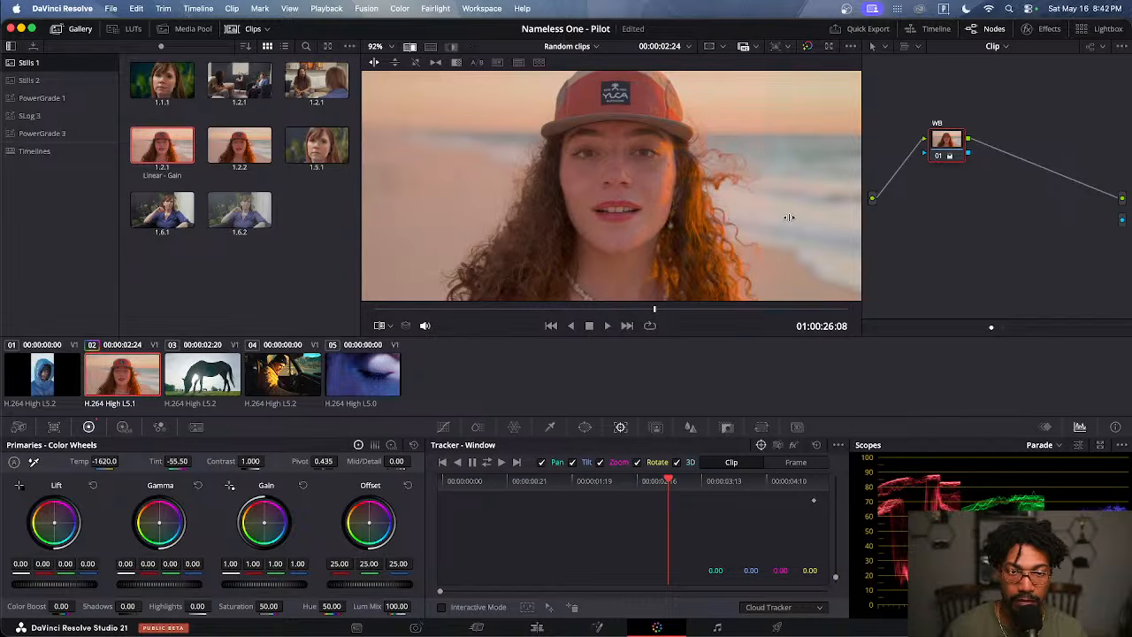
Ease the WB node's Tint to -37.00 and check the effect on the face
scroll(800, 217, down, 3)
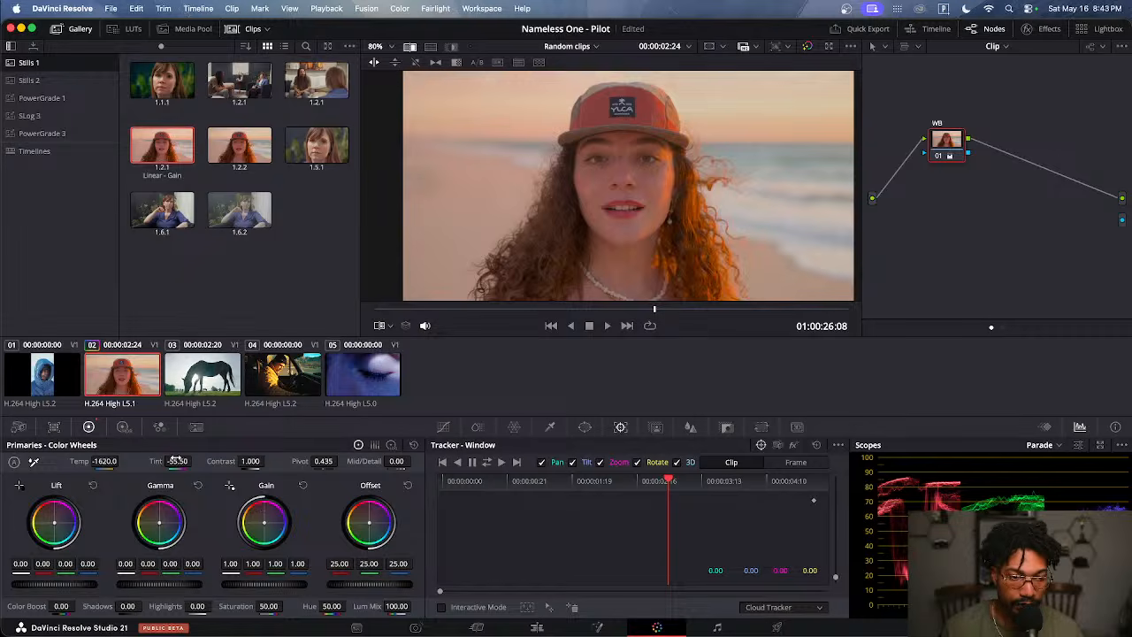
drag(181, 461, 195, 461)
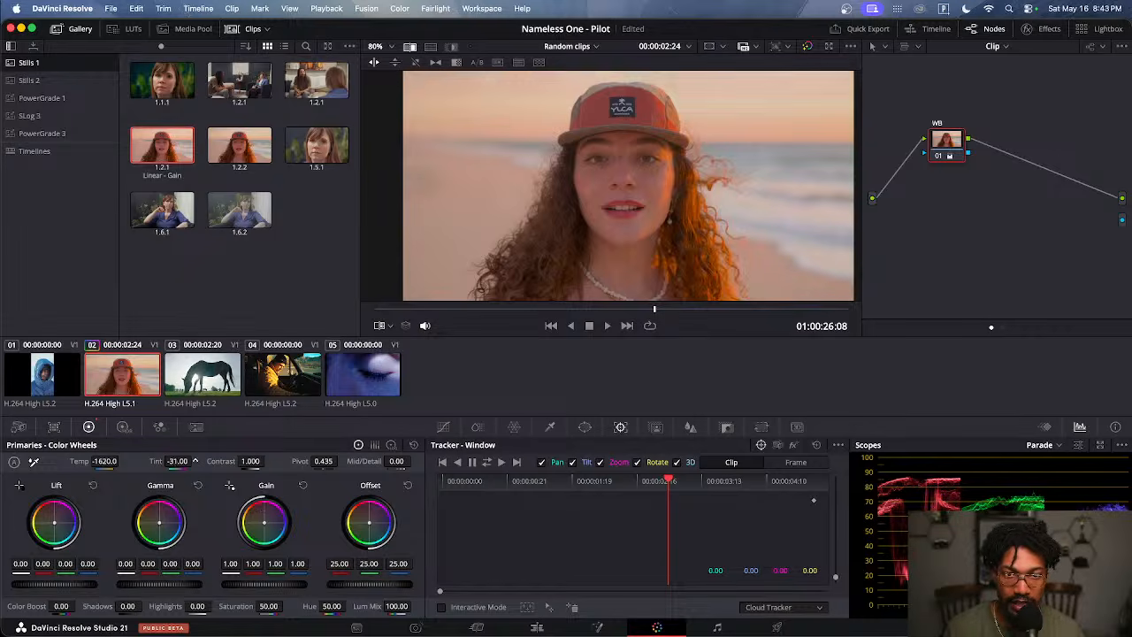
drag(194, 460, 179, 460)
scroll(631, 211, down, 1)
scroll(631, 211, up, 5)
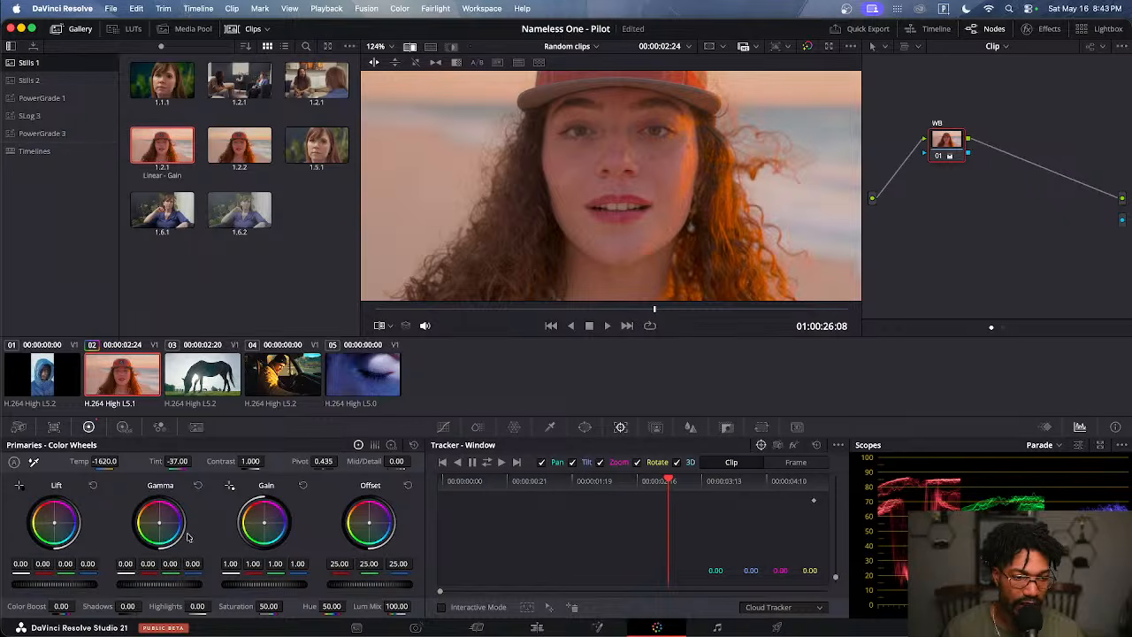
Try Saturation at about 46.40 and Color Boost at about -12.50, resetting each to its default
drag(268, 606, 237, 606)
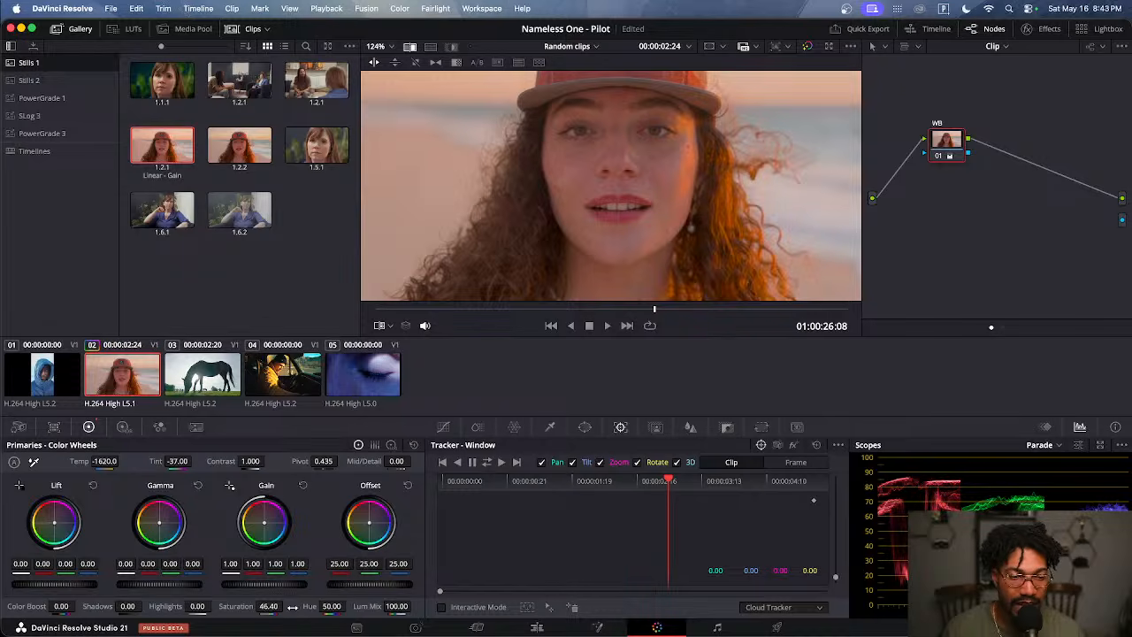
double_click(227, 606)
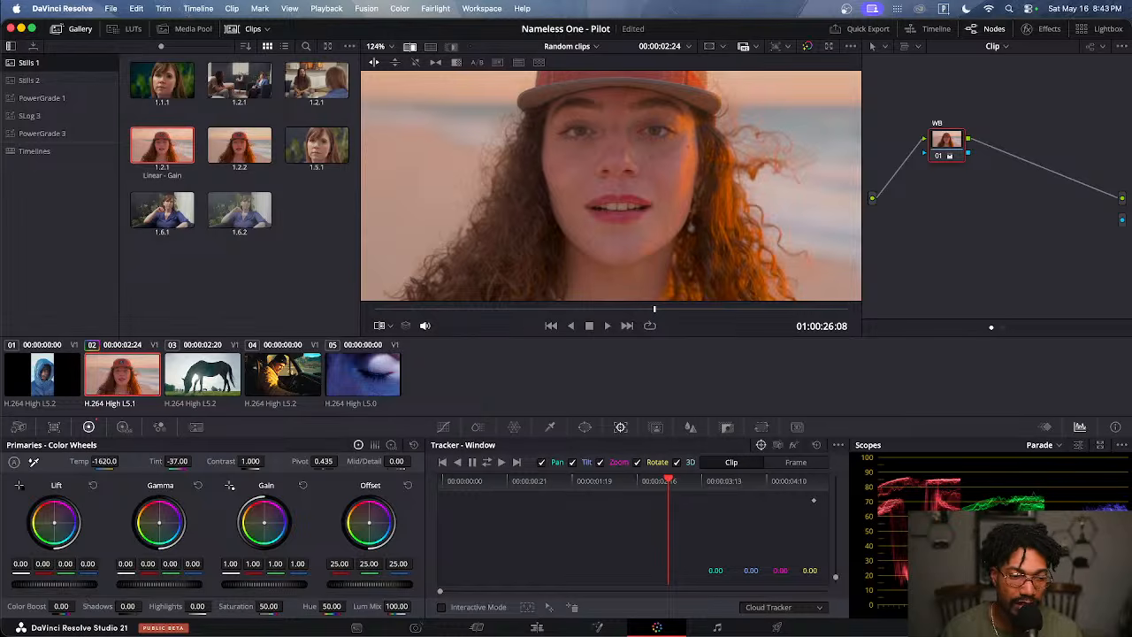
drag(61, 606, 54, 607)
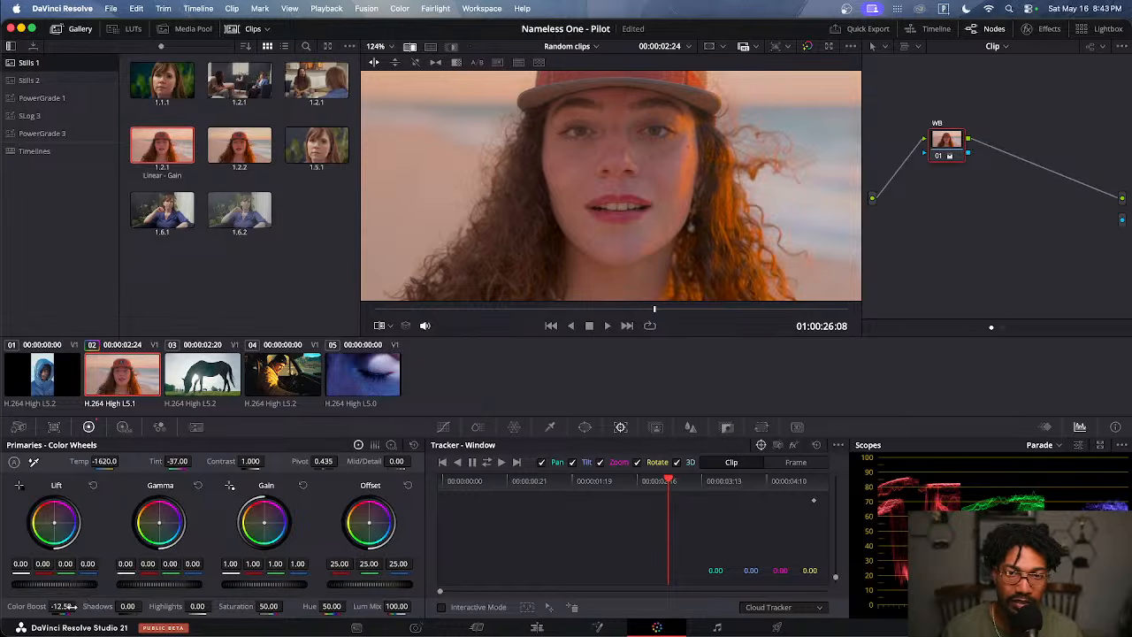
double_click(35, 607)
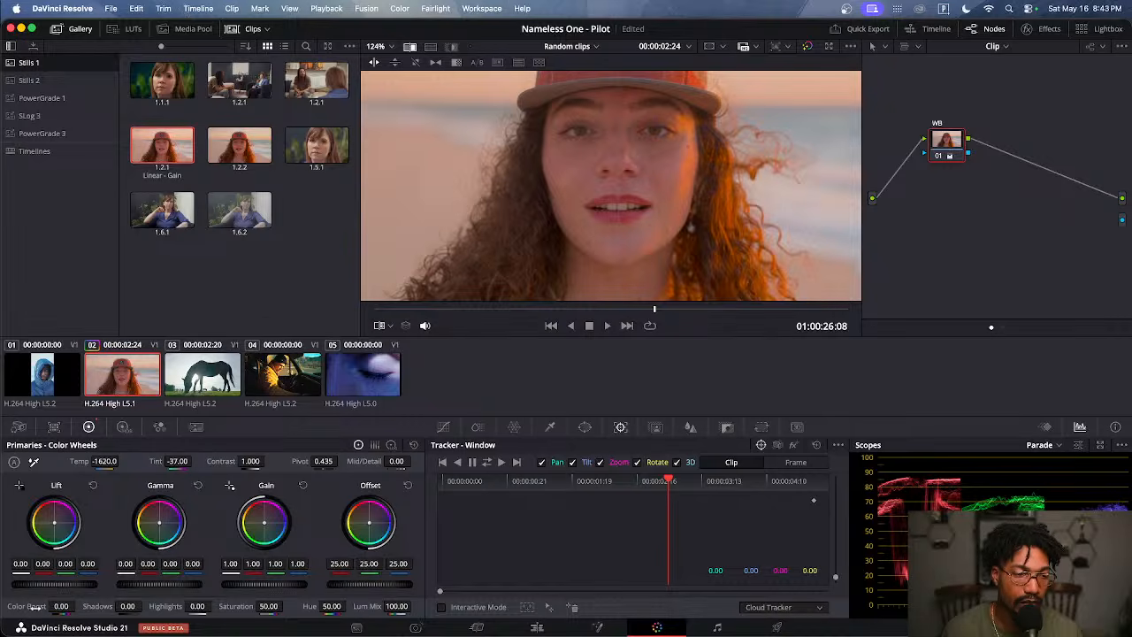
Switch the Primaries controls to Color Bars and lower the red Gamma to about -0.03
click(374, 445)
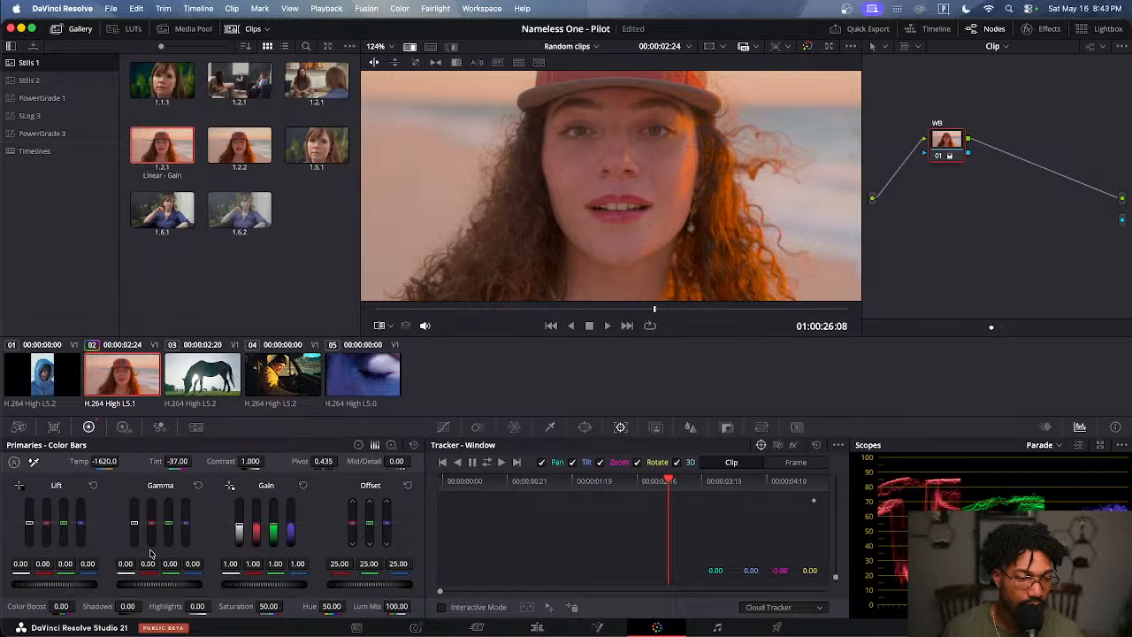
mouse_move(151, 534)
mouse_down()
mouse_move(152, 522)
mouse_move(151, 538)
mouse_up()
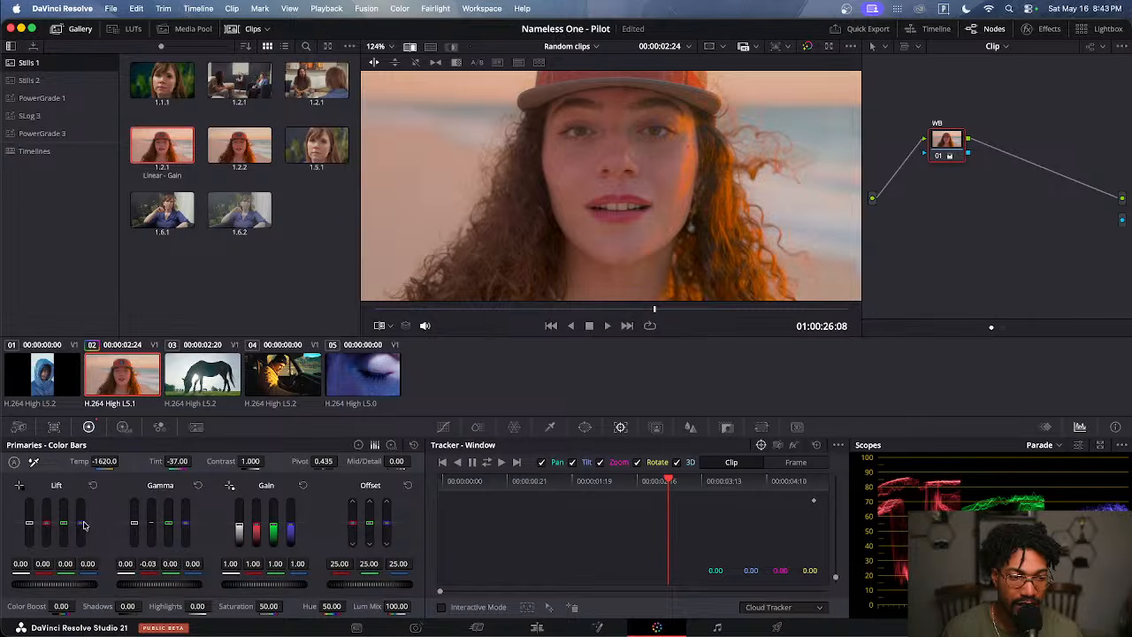
drag(84, 525, 84, 525)
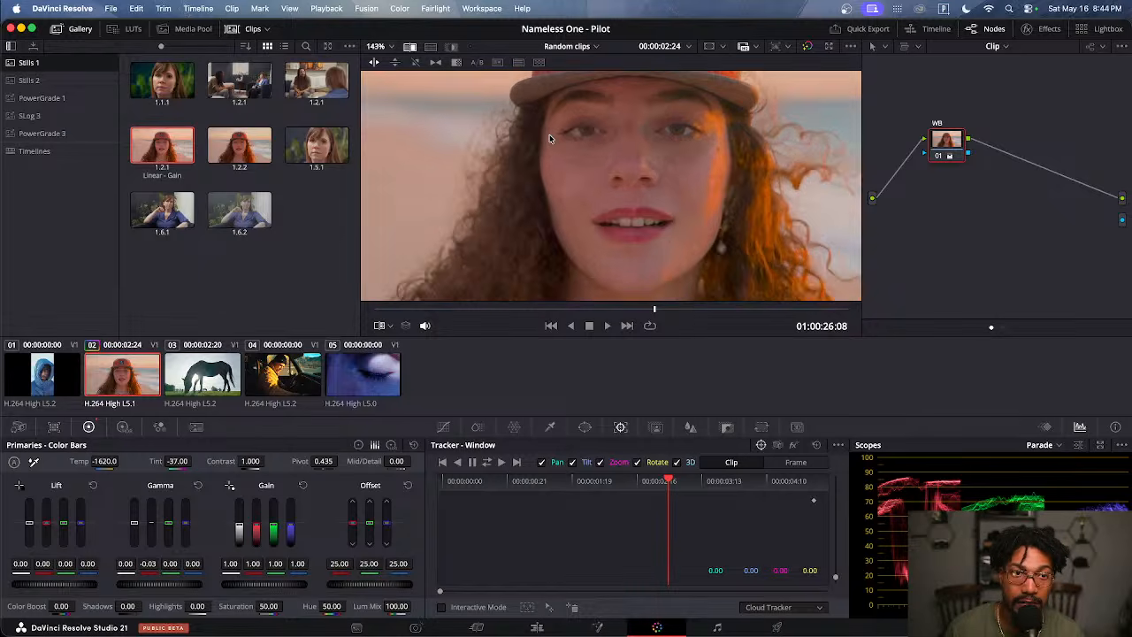
Turn off Image Wipe and compare the full frame with the WB node off and on
scroll(549, 138, down, 3)
drag(566, 133, 580, 156)
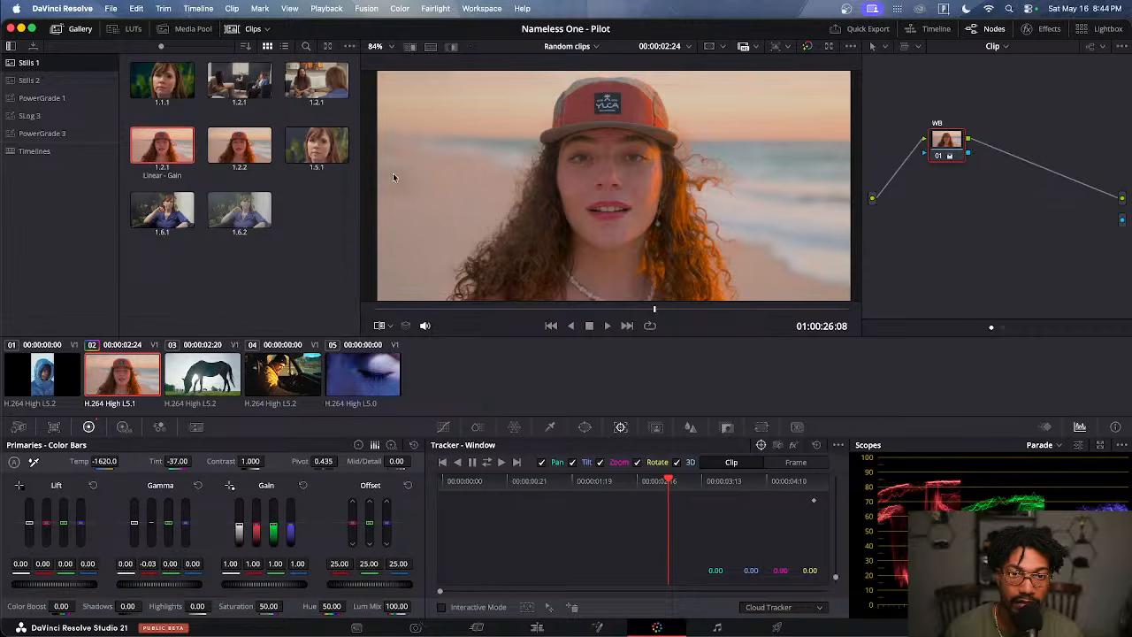
scroll(582, 155, down, 2)
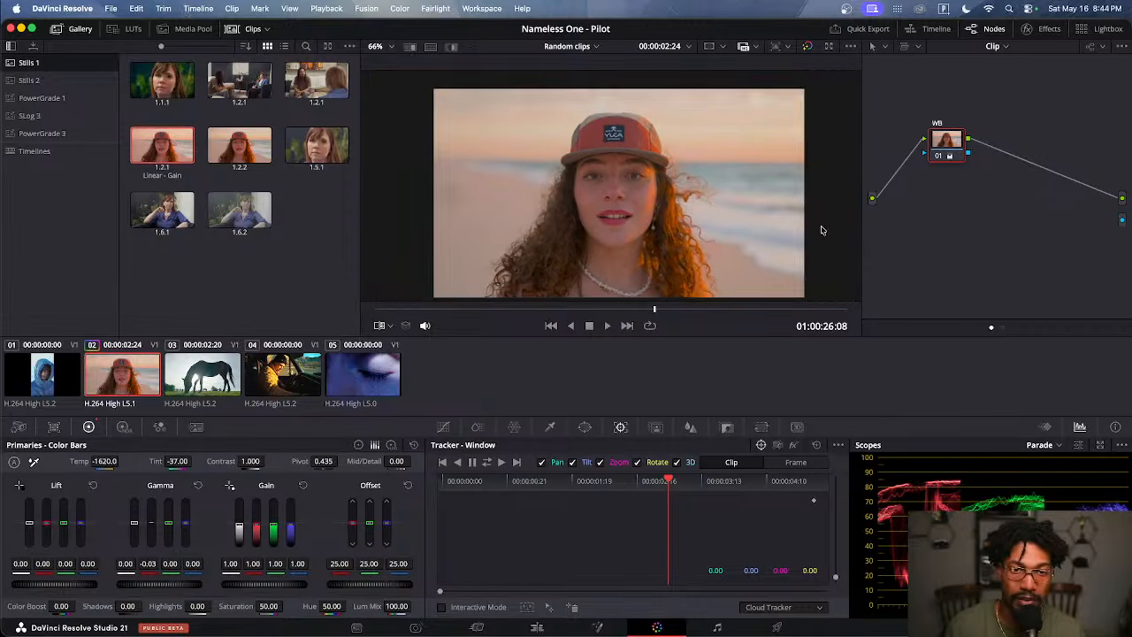
click(940, 160)
click(940, 159)
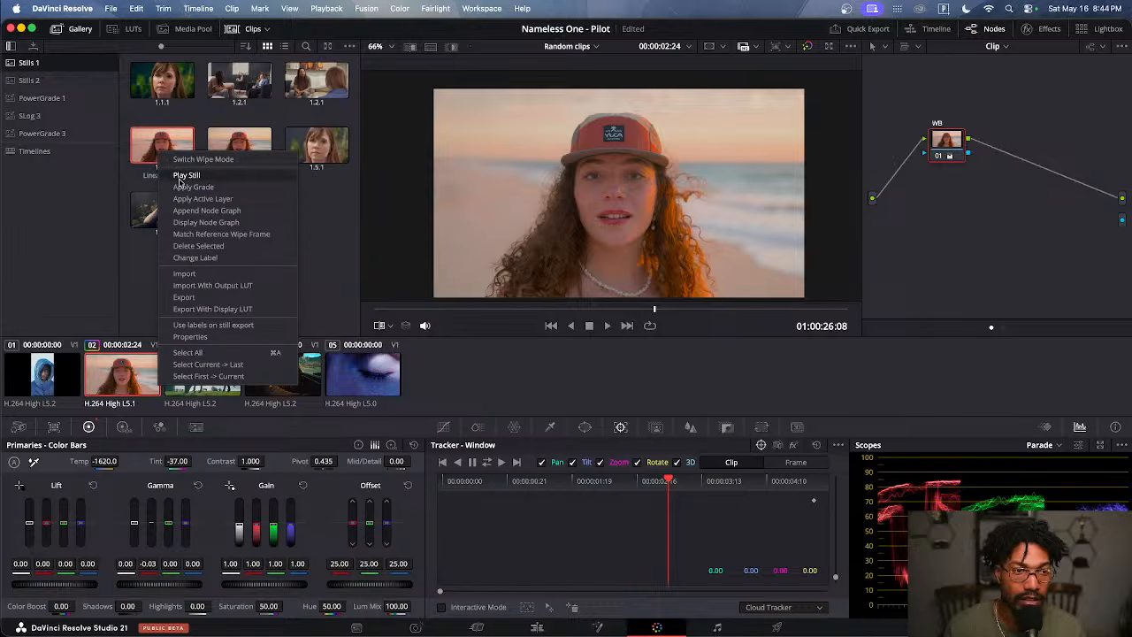
Apply the grade from the Linear - Gain still to the cap clip and compare it with the WB node off and on
click(185, 187)
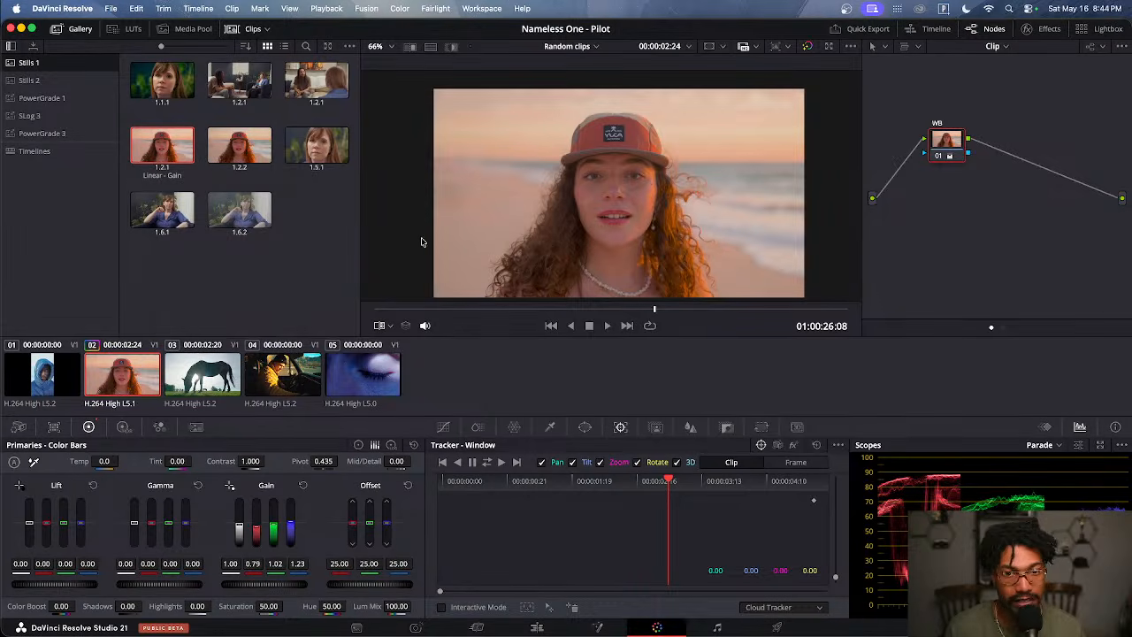
click(939, 155)
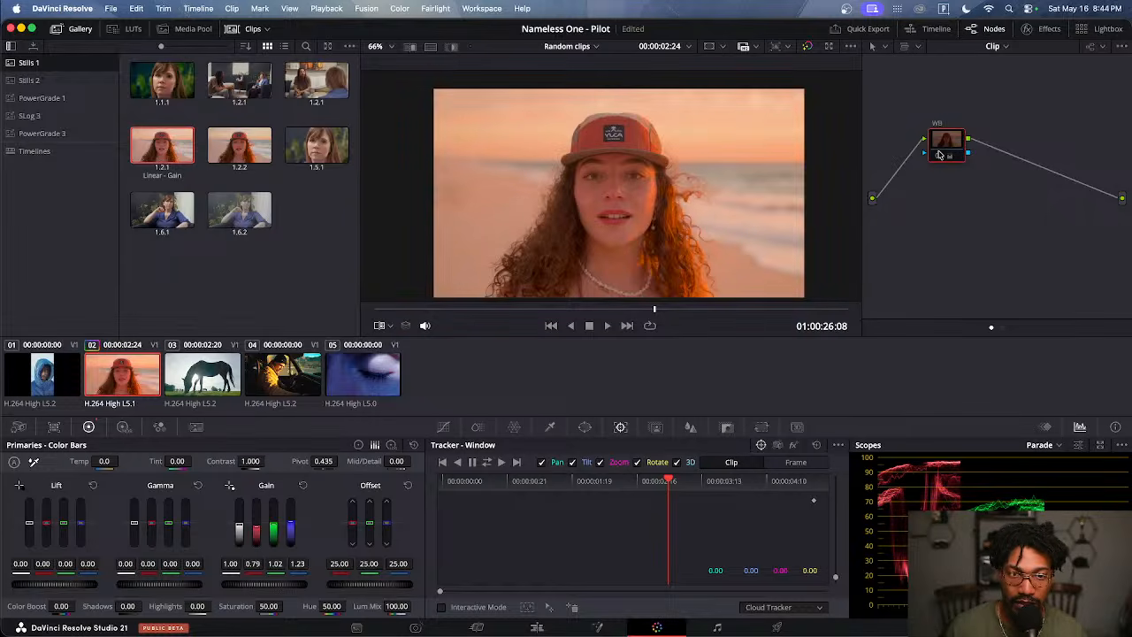
click(939, 155)
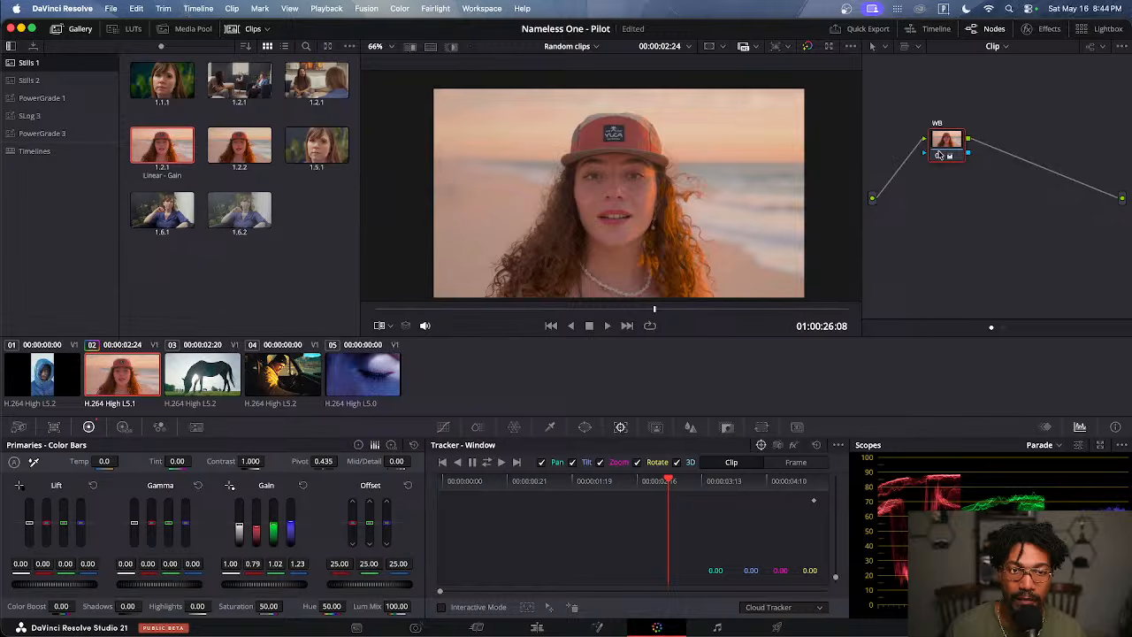
click(938, 155)
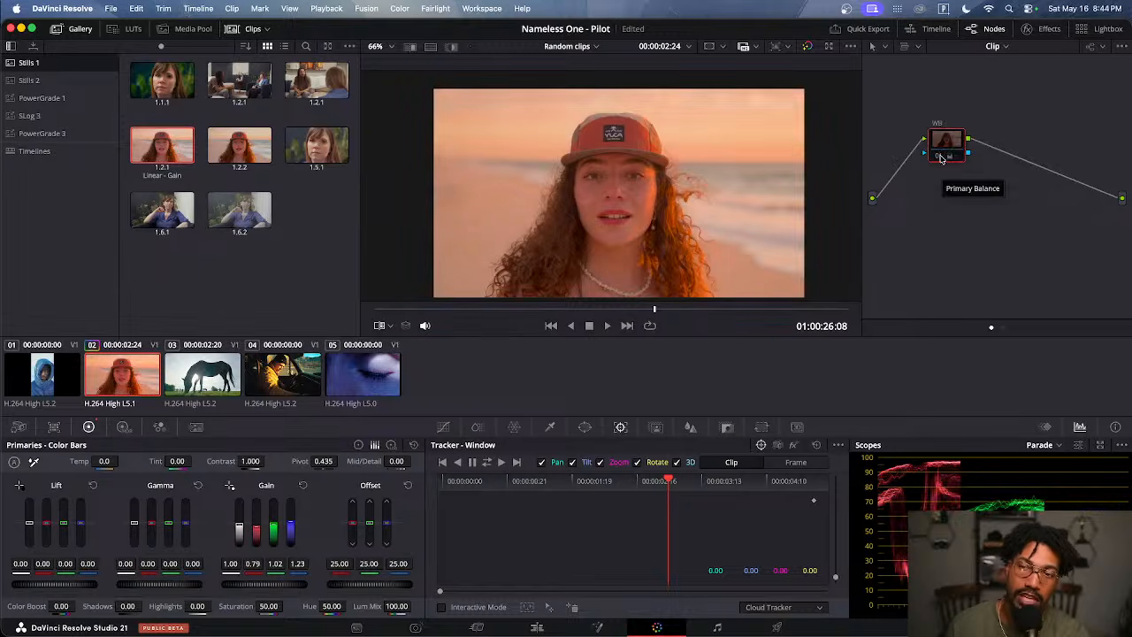
click(939, 155)
Apply the grade from still 1.2.2, the Temp and Tint version, to the cap clip
click(247, 150)
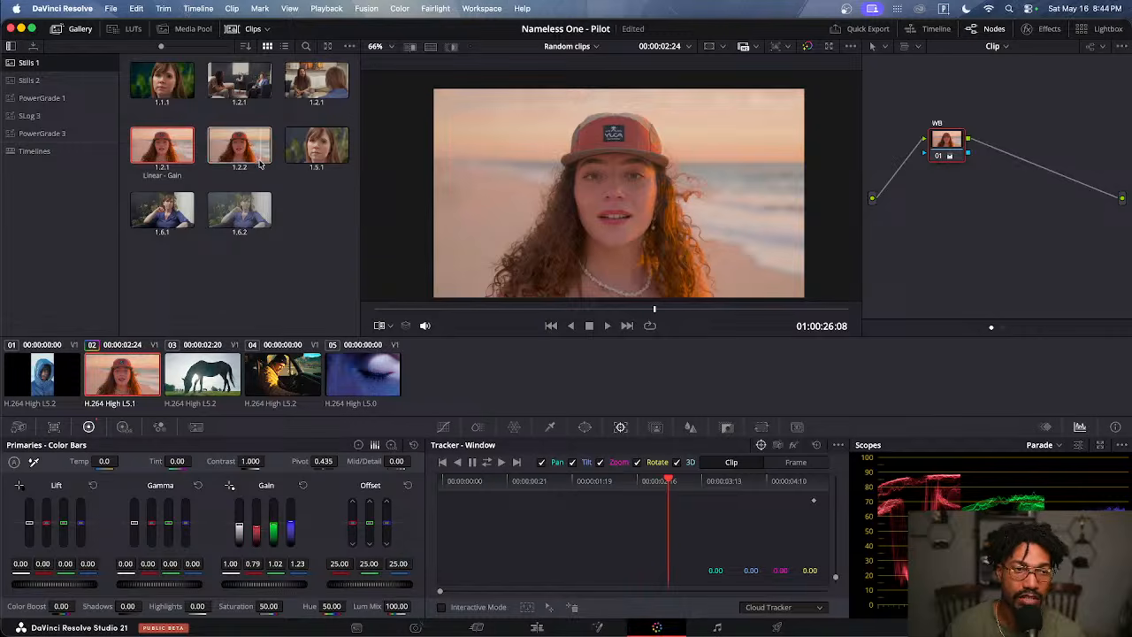
right_click(246, 160)
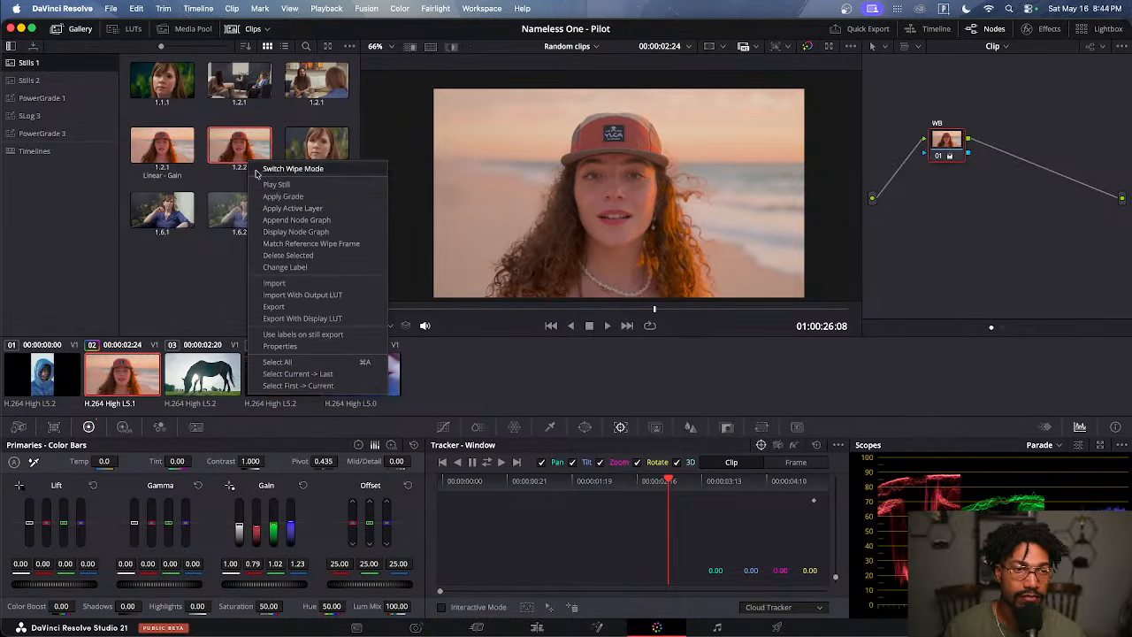
click(272, 197)
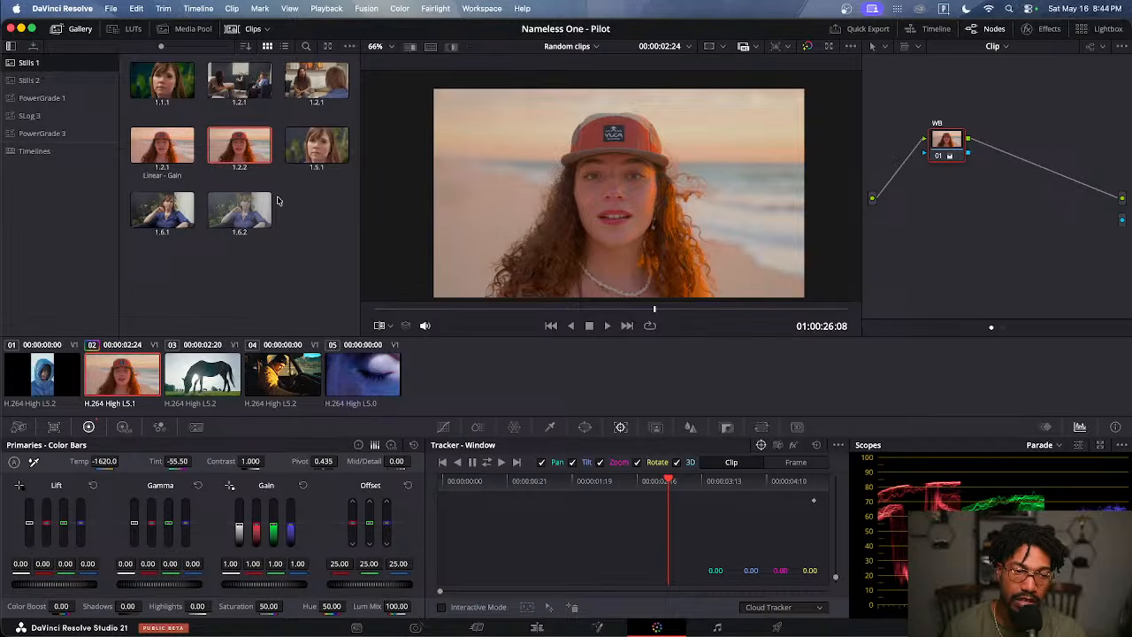
Return the cap clip to the Linear - Gain still's grade and toggle the WB node to compare with the ungraded image
click(186, 140)
right_click(186, 141)
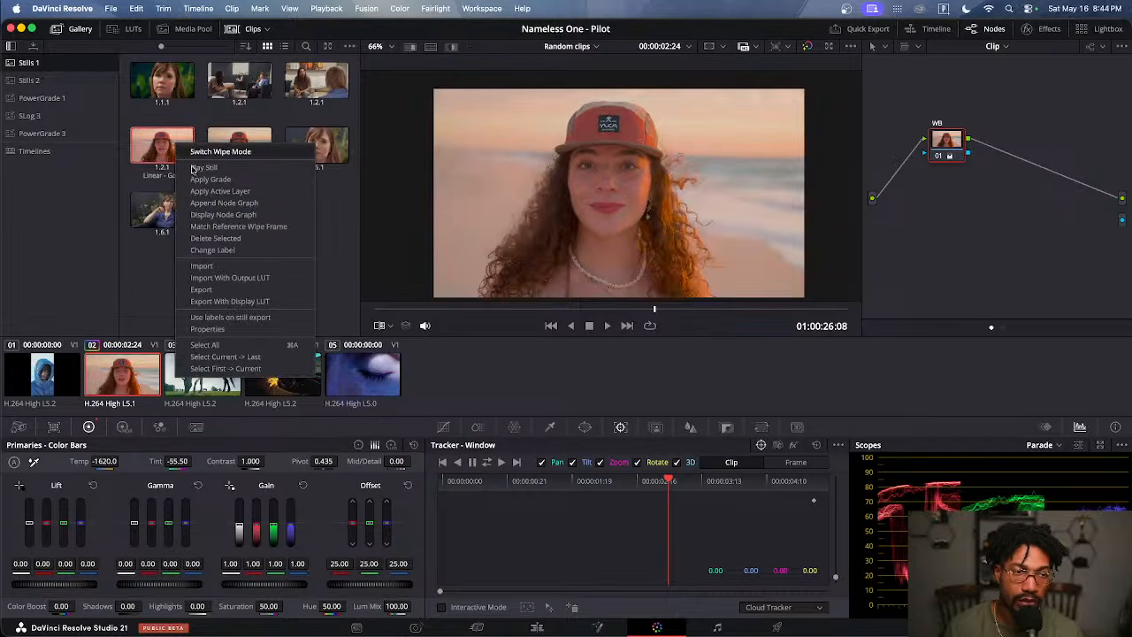
click(209, 179)
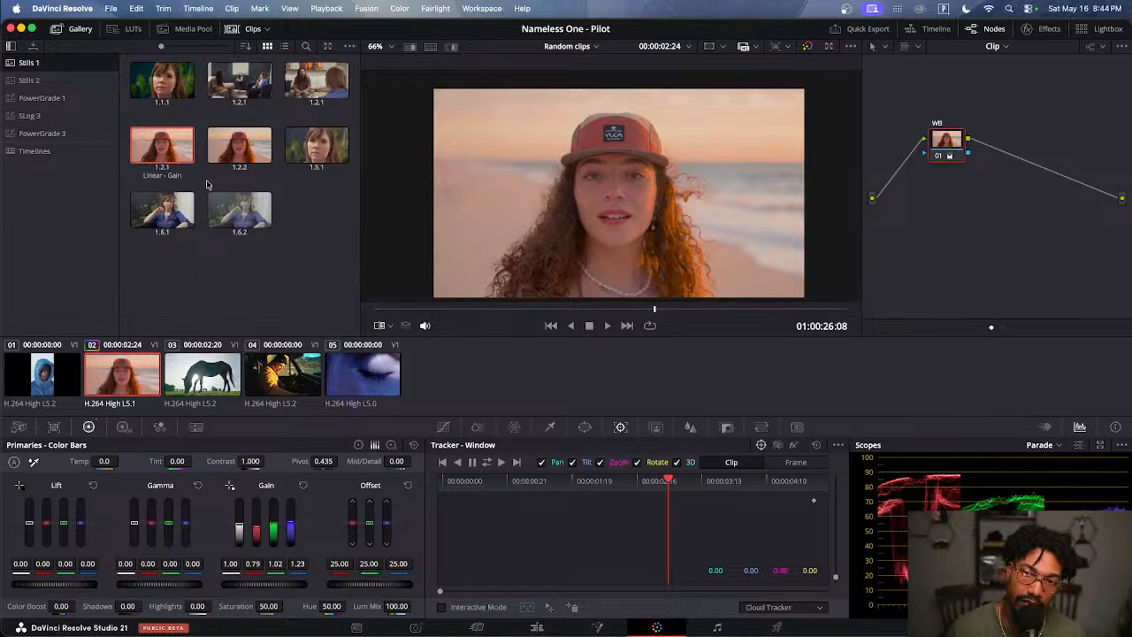
click(938, 157)
click(938, 158)
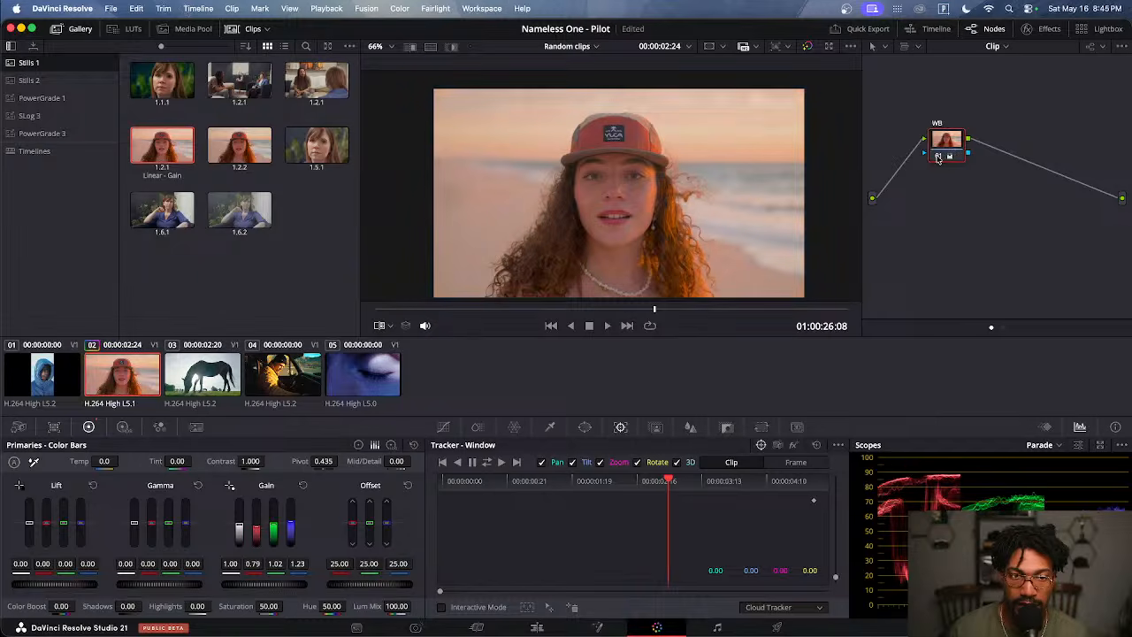
click(938, 157)
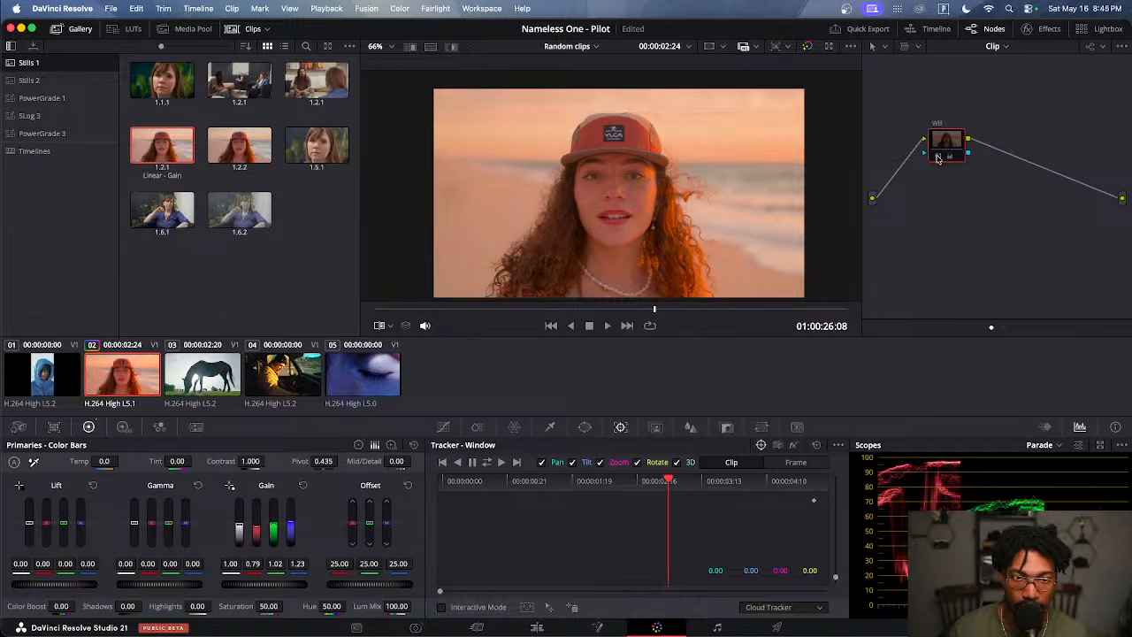
click(938, 157)
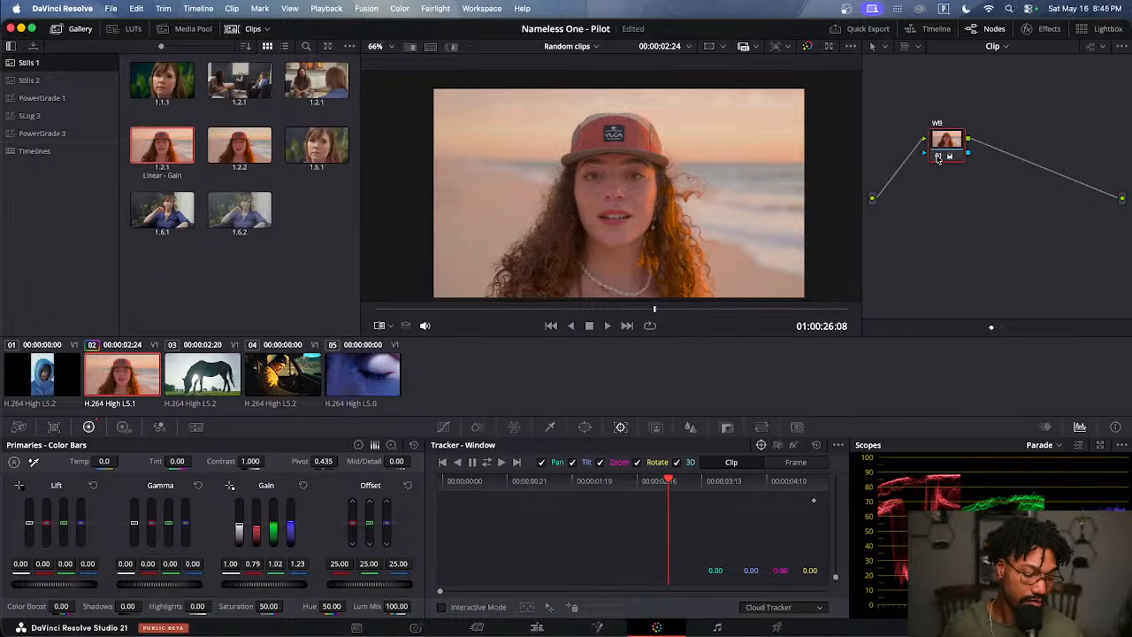
Save the project and reapply the Linear - Gain still's grade to the cap clip
key(super+s)
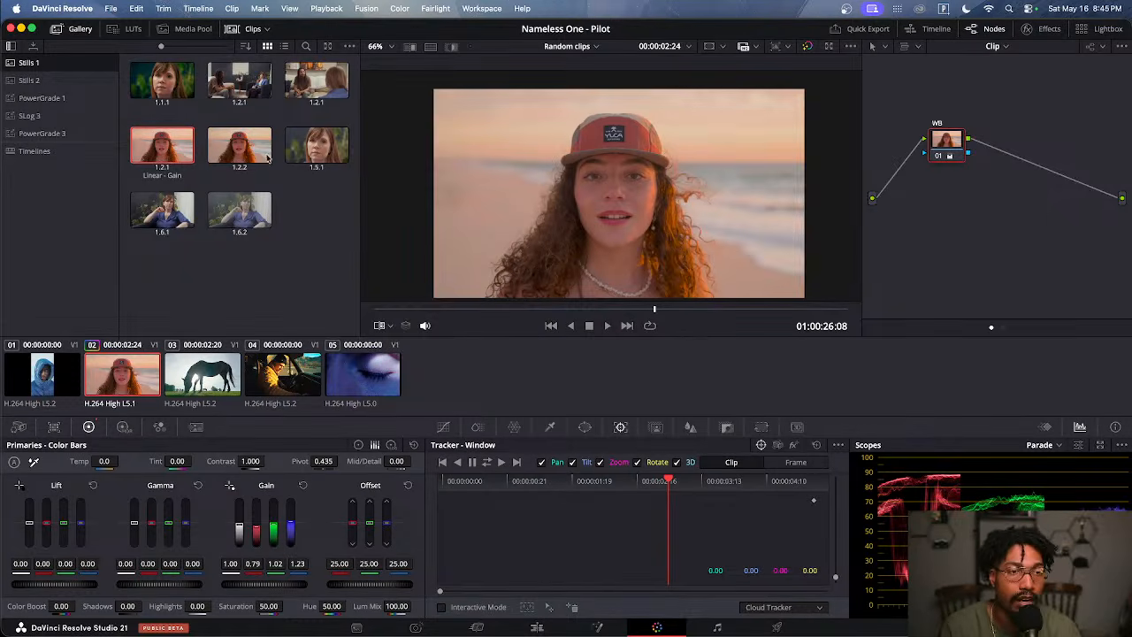
right_click(165, 154)
click(198, 186)
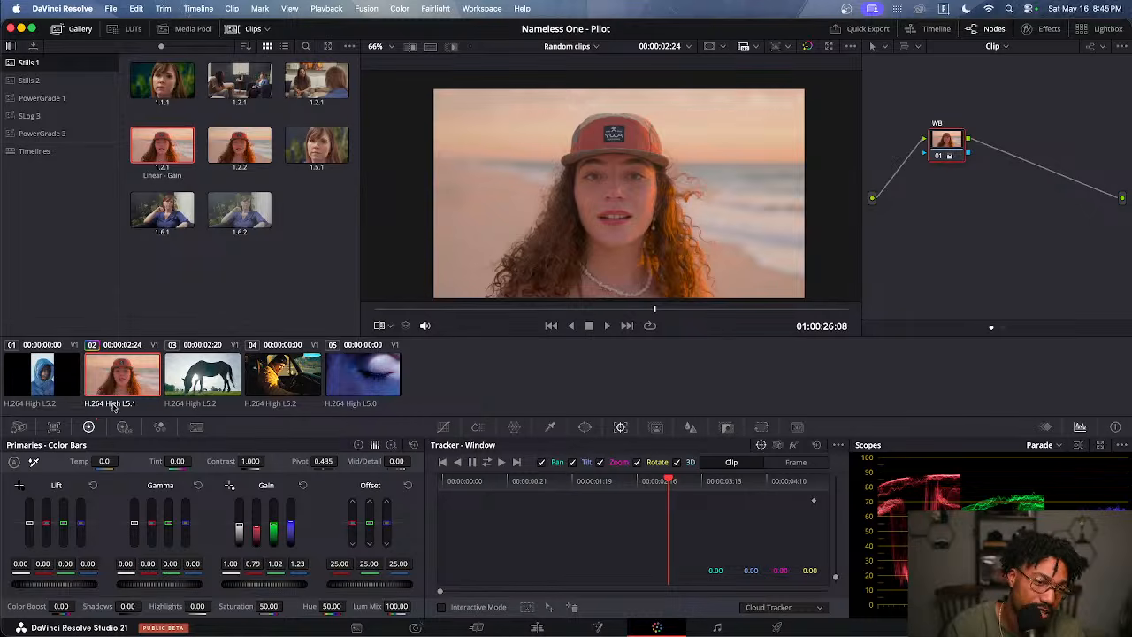
Show the primaries as color wheels and check the WB node's gamma setting
click(357, 445)
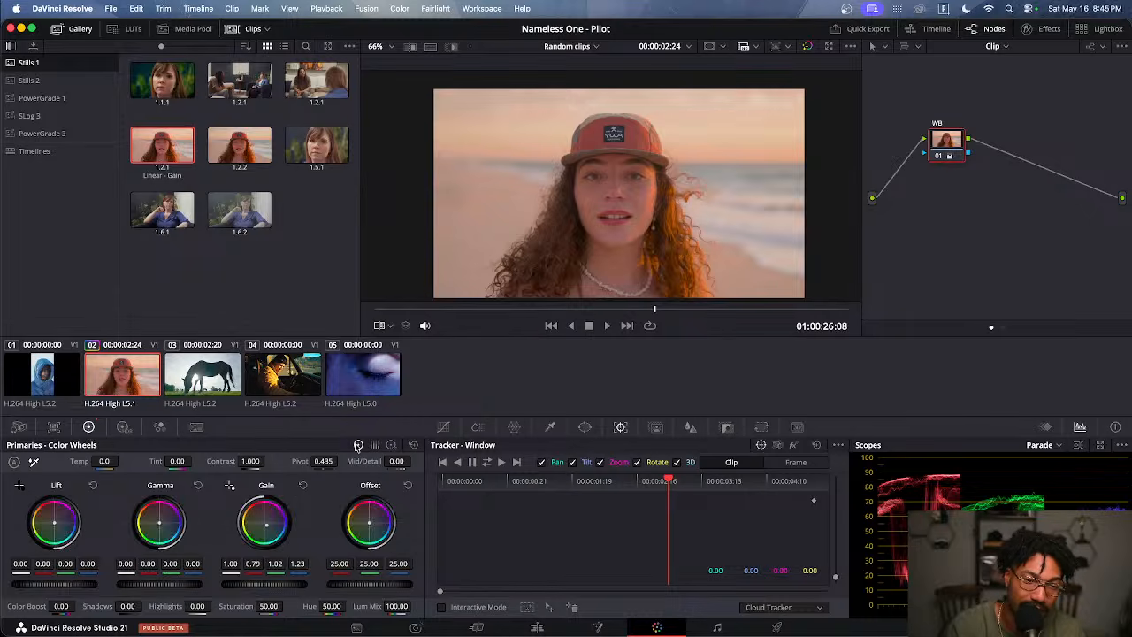
right_click(951, 150)
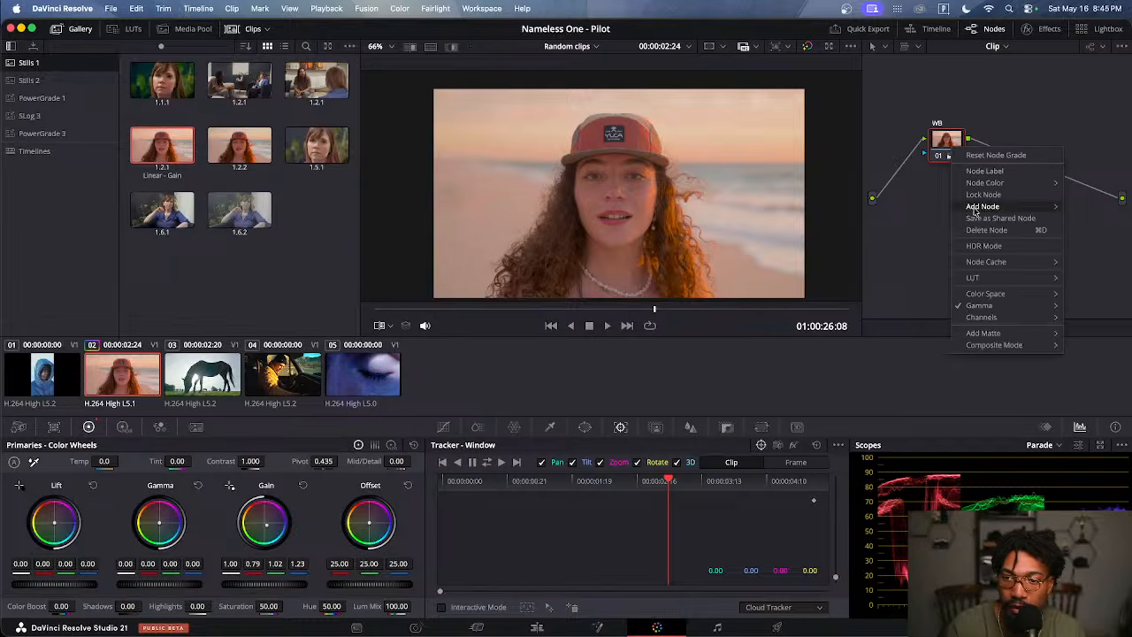
mouse_move(984, 305)
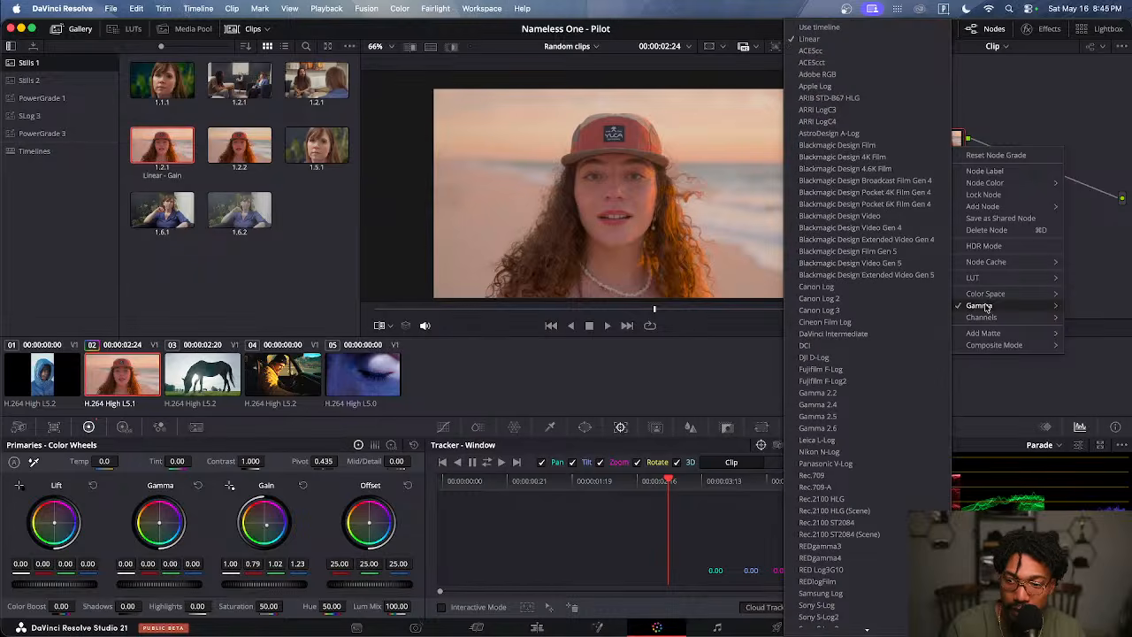
click(815, 51)
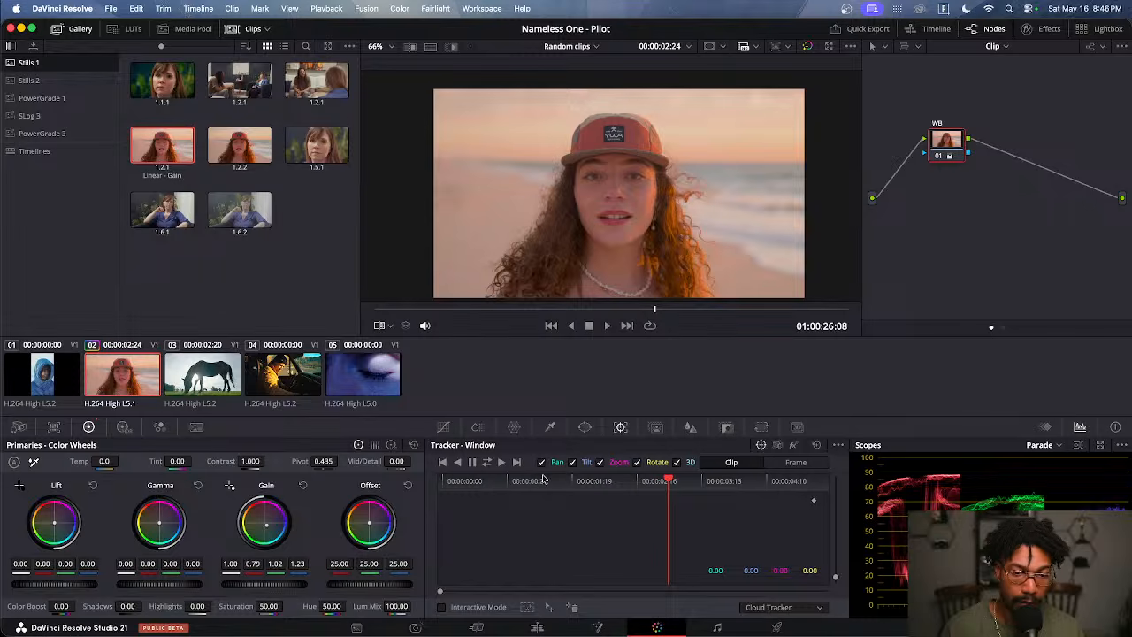
Park the Edit page playhead at 01:00:04:07 on the blue hooded jacket clip and bring that clip up on the Color page
click(536, 628)
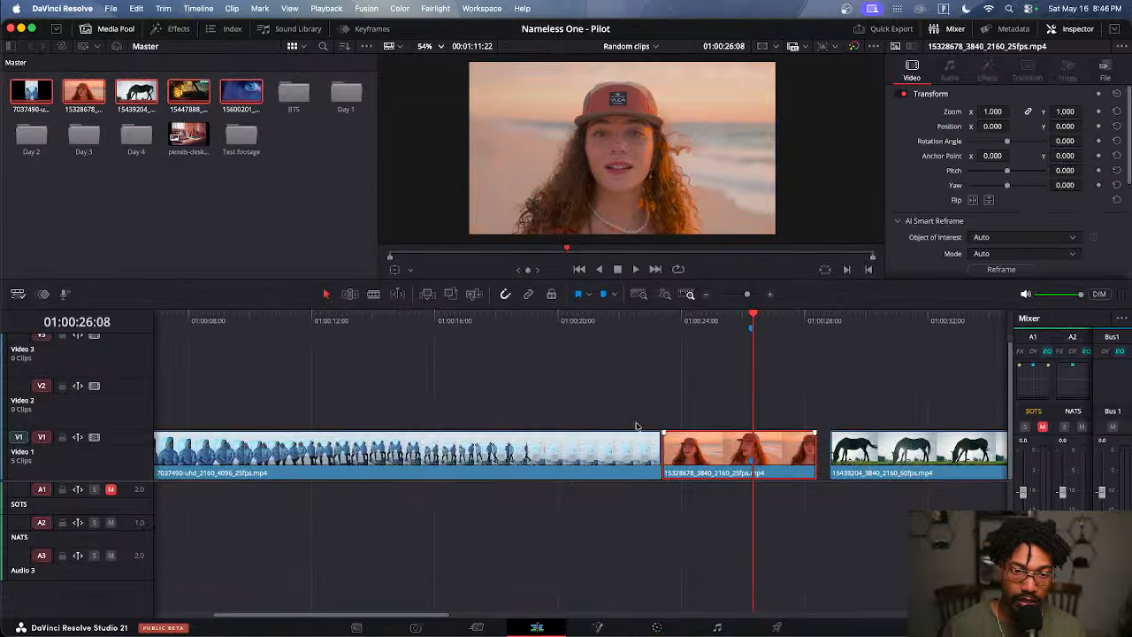
click(688, 403)
scroll(688, 403, down, 8)
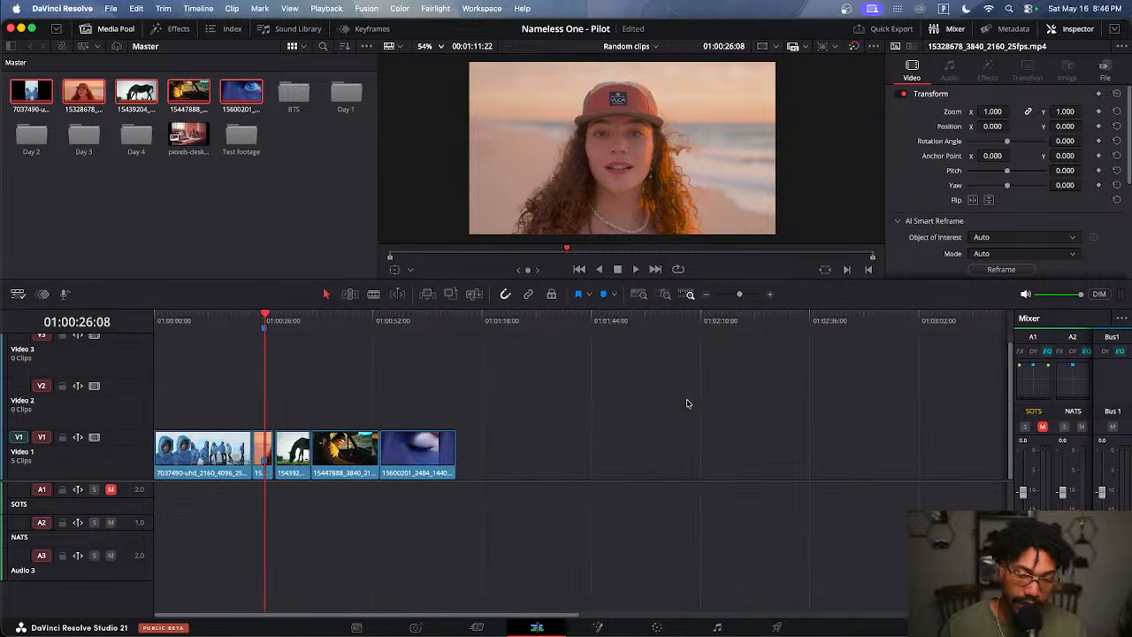
scroll(566, 409, up, 1)
scroll(566, 409, up, 3)
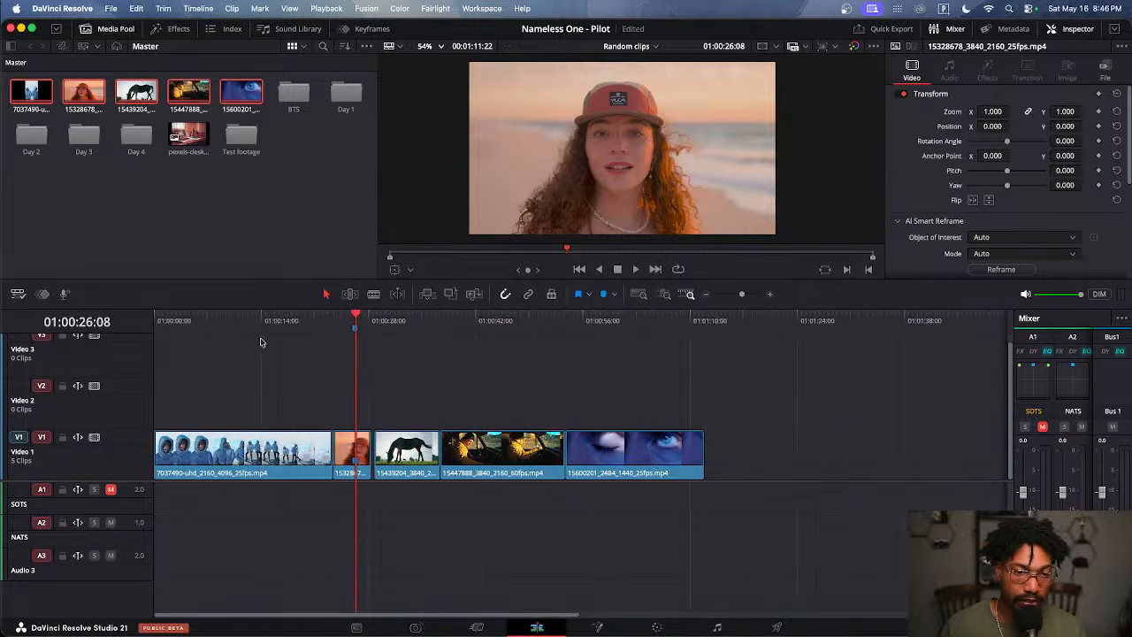
drag(242, 322, 188, 353)
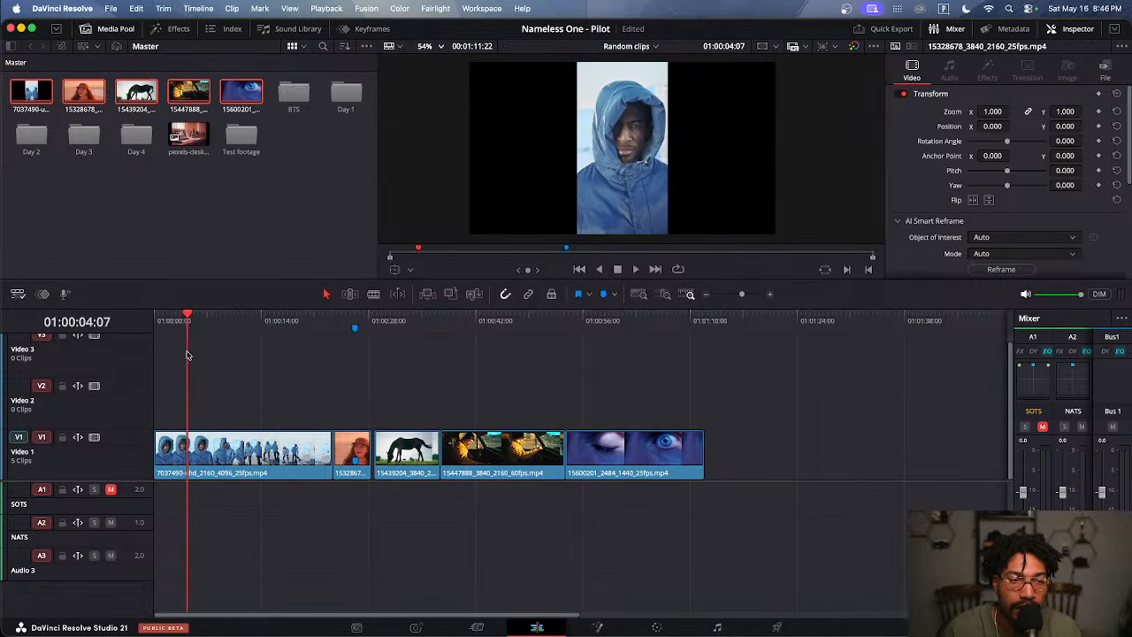
key(super+equal)
key(super+equal)
key(super+equal)
key(super+equal)
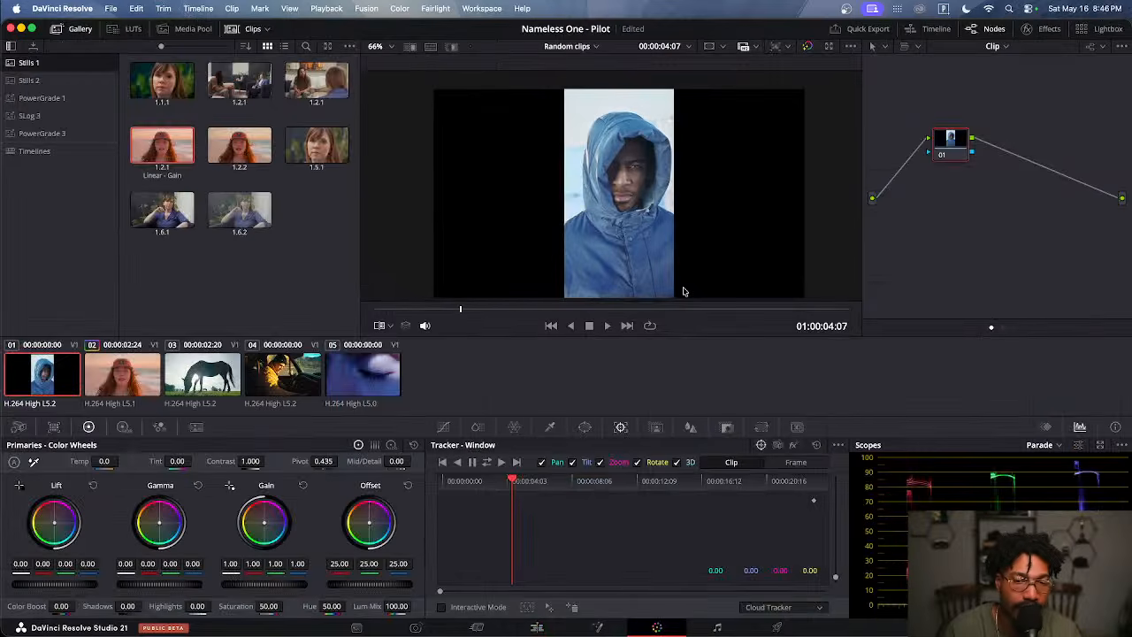
Add two serial nodes after node 01 on the blue hooded jacket clip
scroll(658, 215, up, 3)
scroll(656, 214, up, 3)
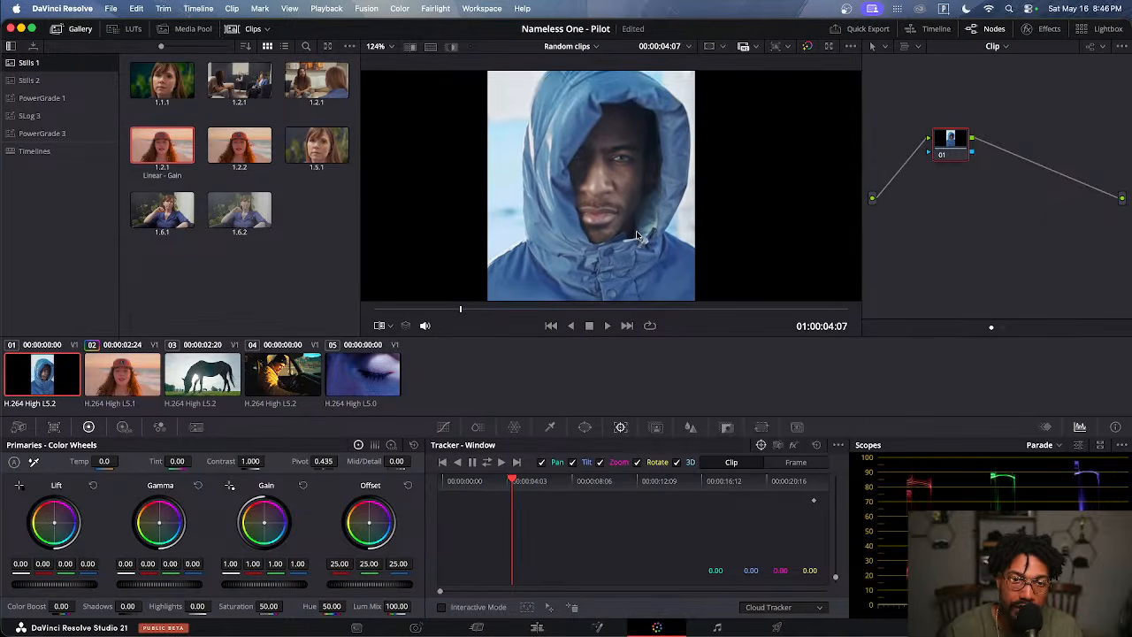
scroll(627, 211, up, 2)
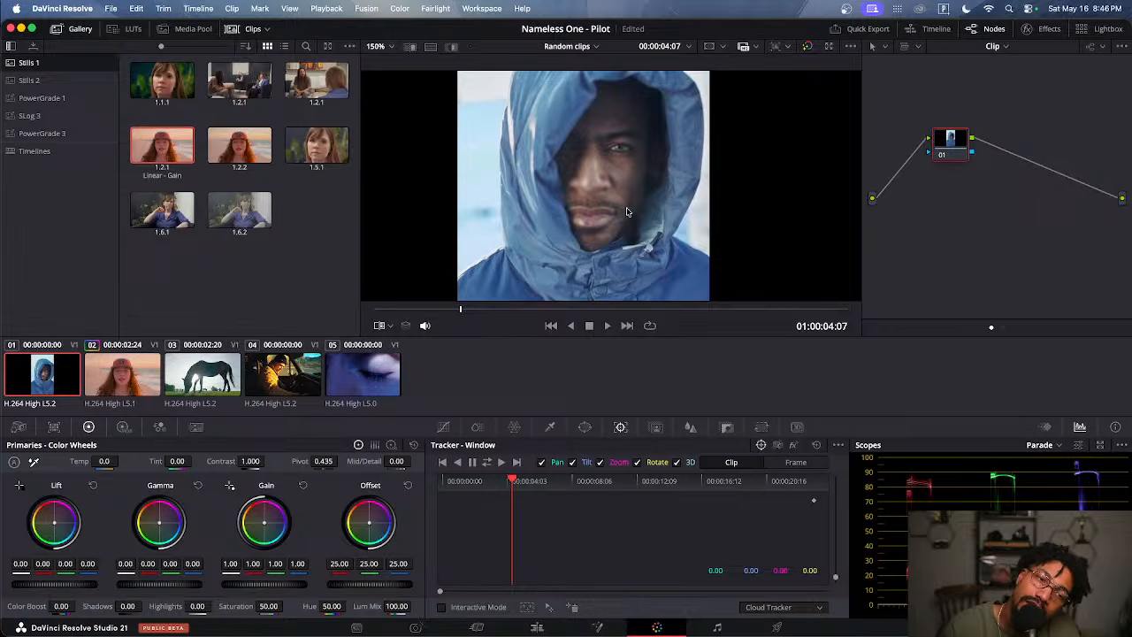
scroll(627, 211, down, 5)
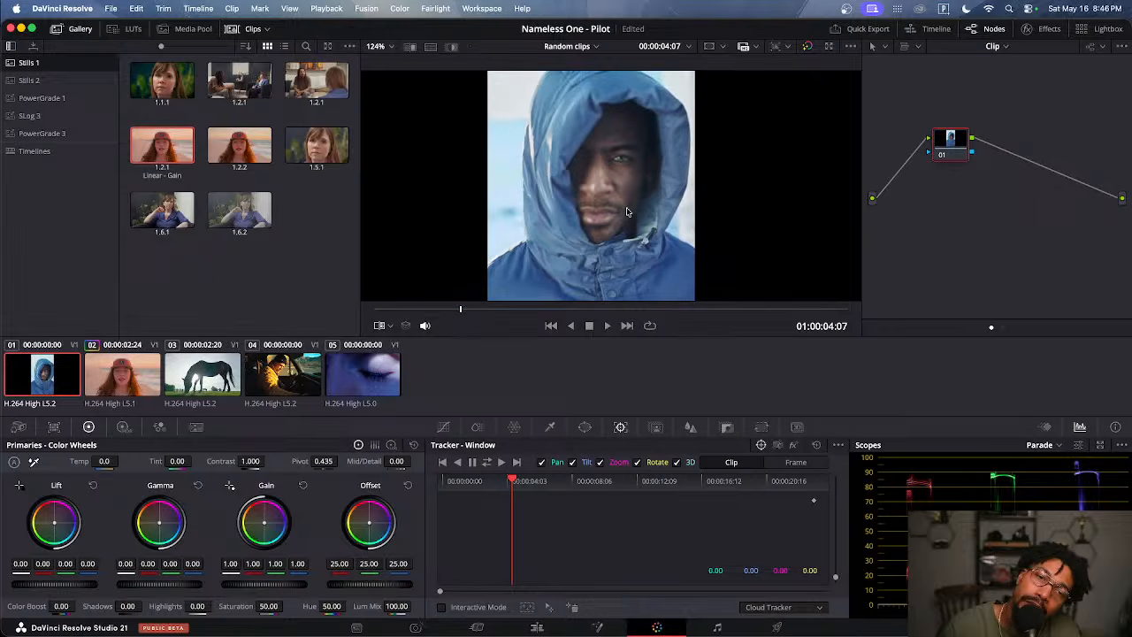
key(alt+s)
key(alt+s)
click(933, 142)
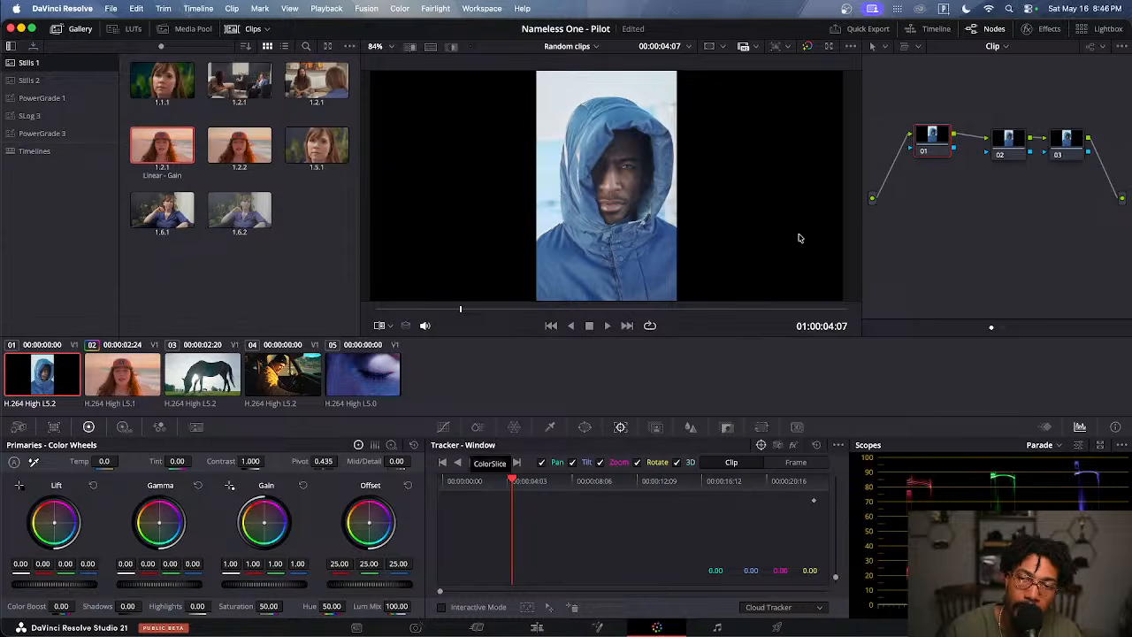
Label node 01 as HSL and node 02 as CS
drag(931, 149, 930, 153)
right_click(931, 153)
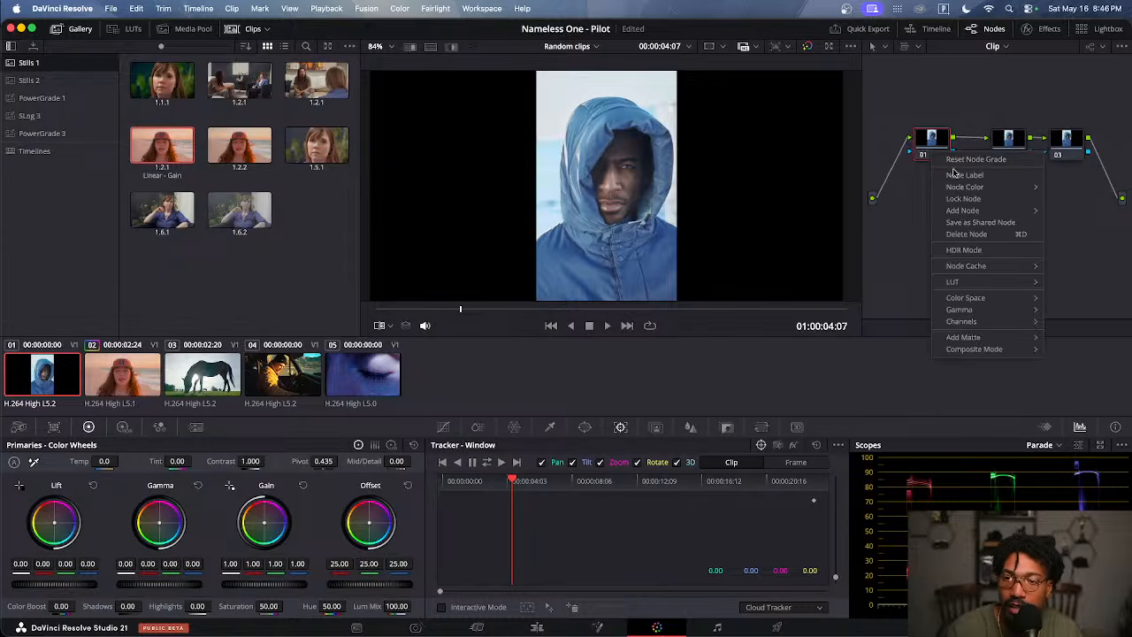
click(954, 175)
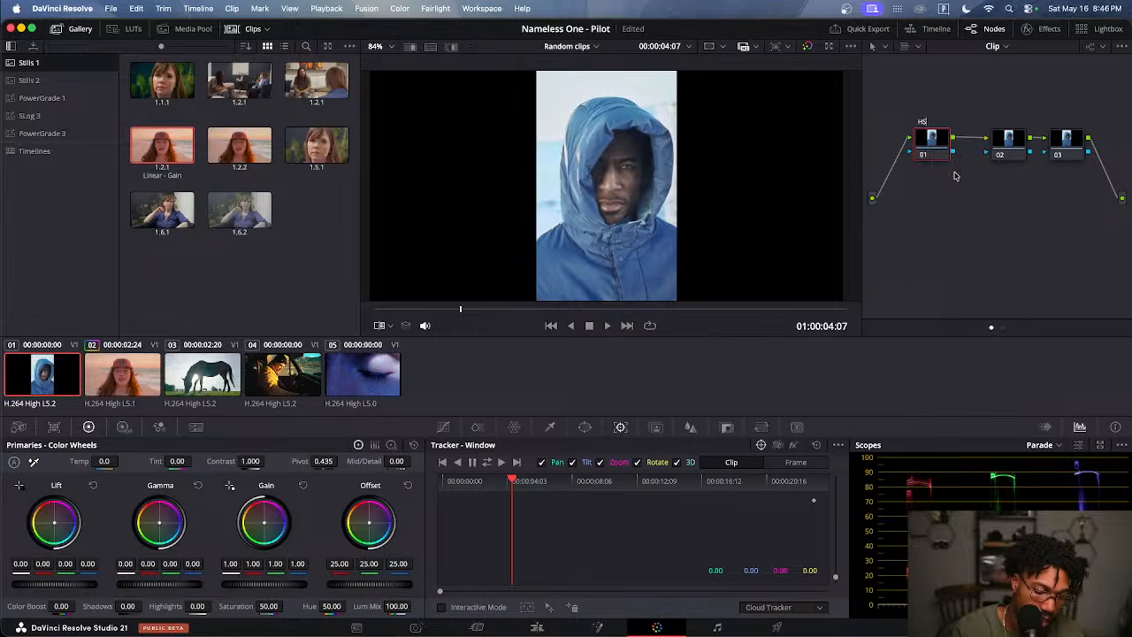
key(Return)
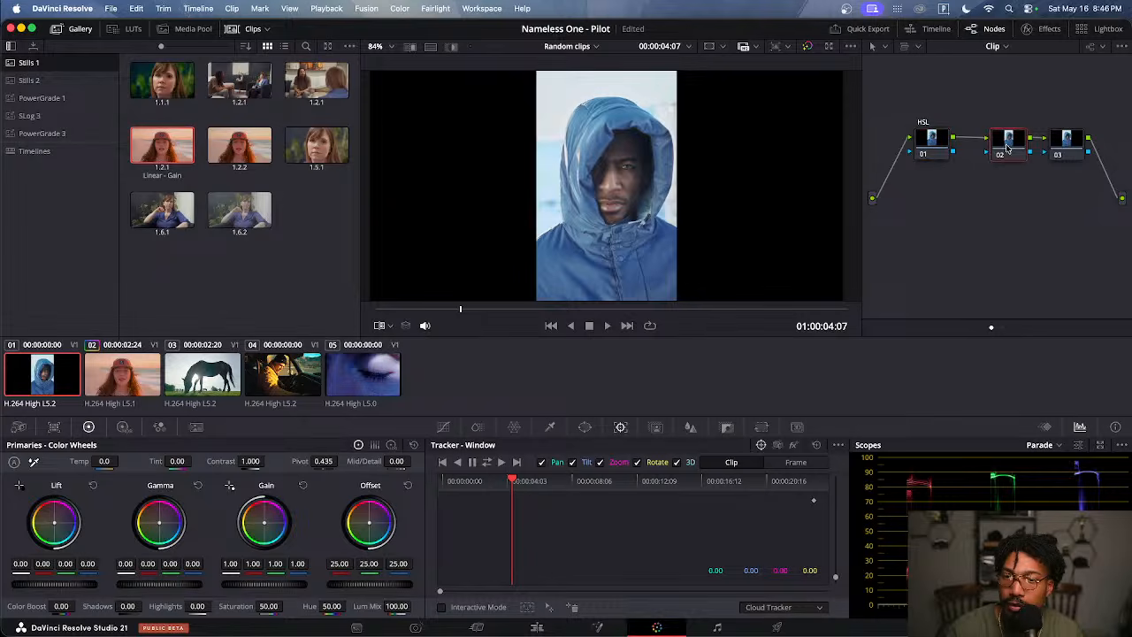
right_click(994, 148)
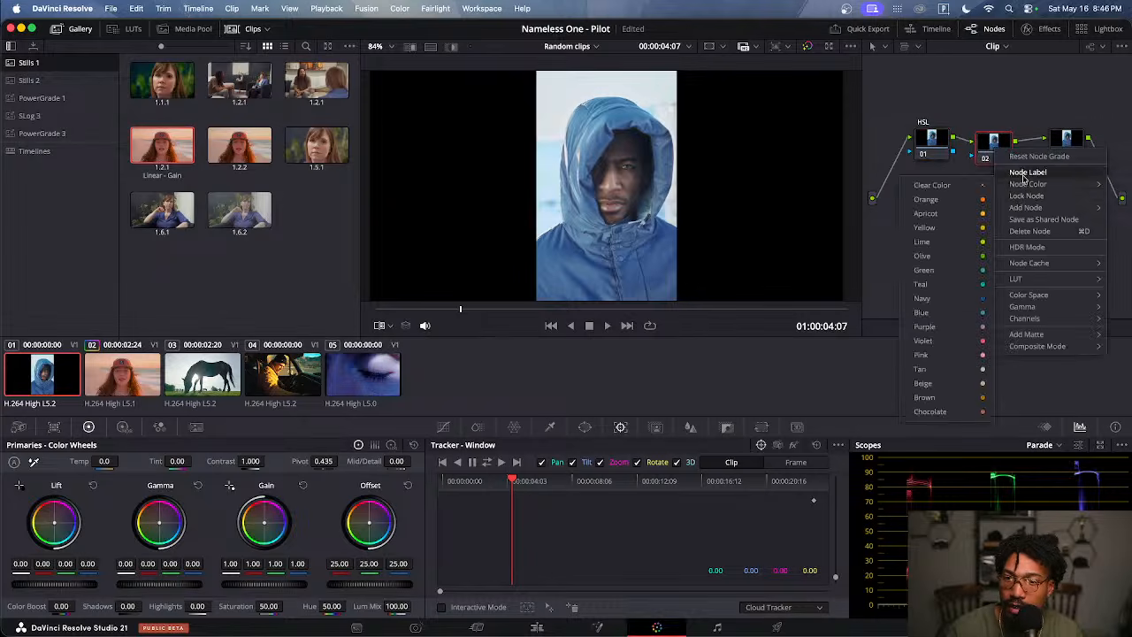
click(1026, 172)
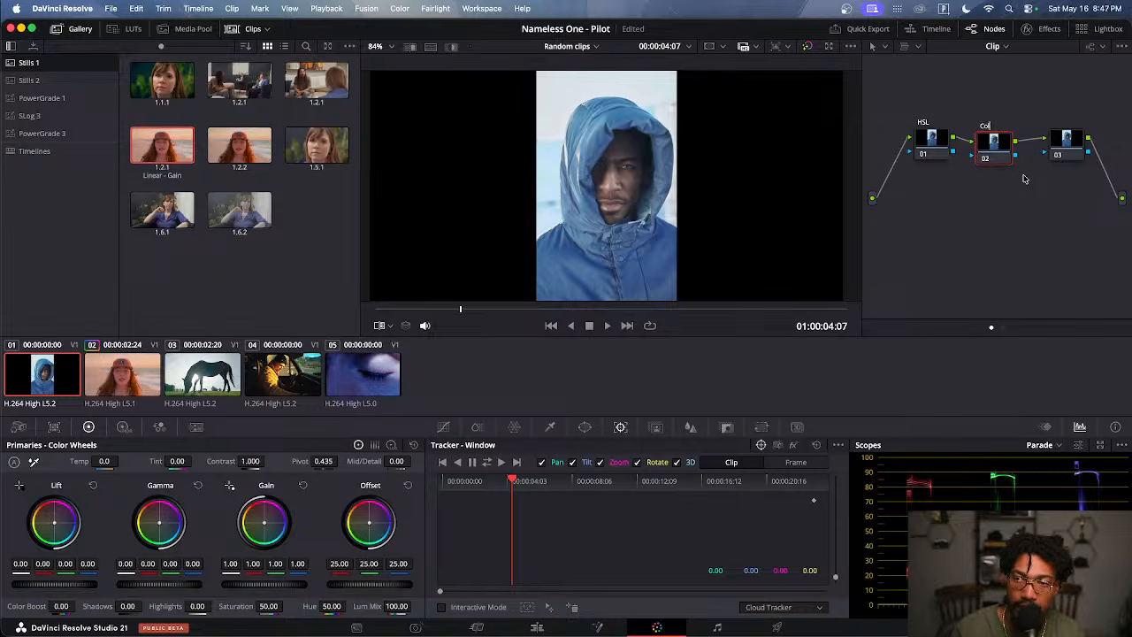
text(C)
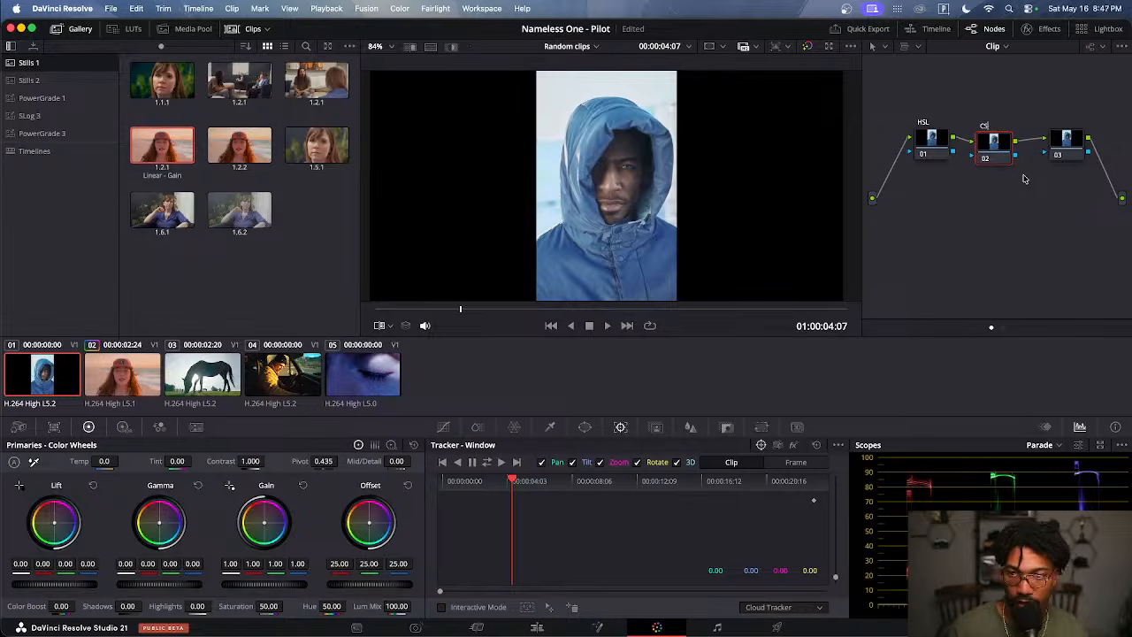
text(S)
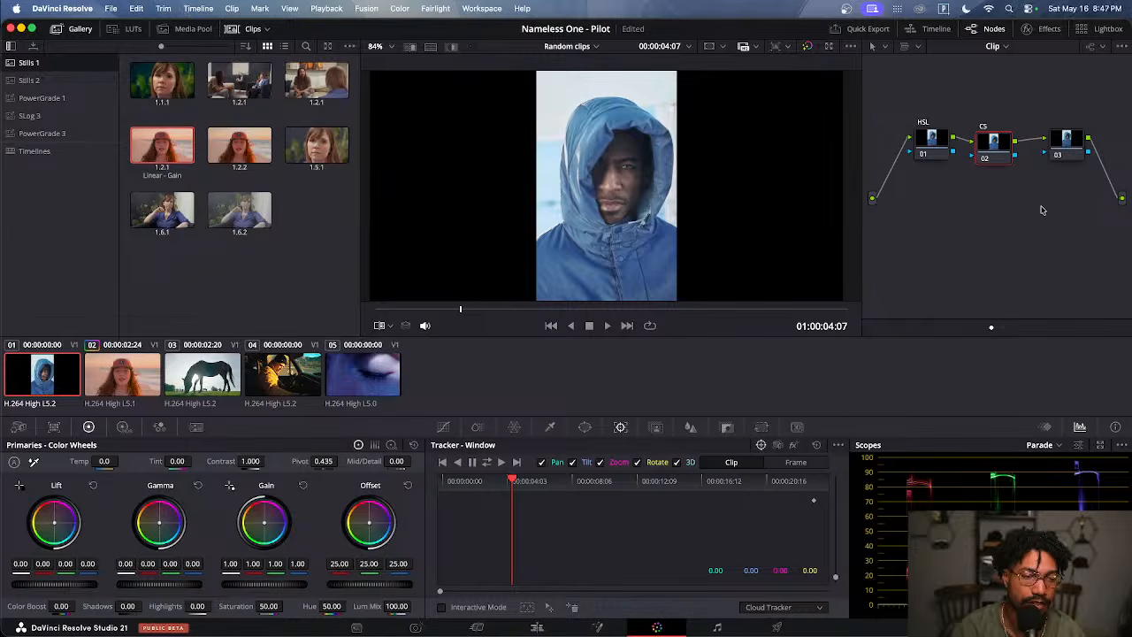
Space out the HSL, CS and unlabeled third nodes in the node graph, with the HSL node selected
drag(1061, 140, 1084, 140)
drag(994, 154, 1008, 154)
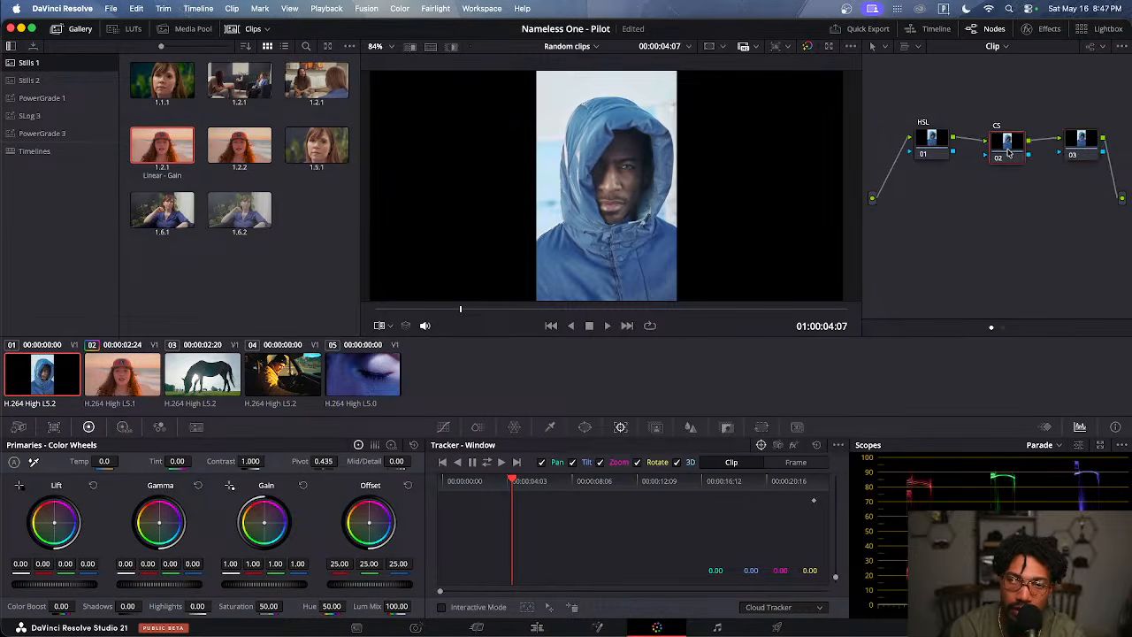
drag(935, 152, 939, 156)
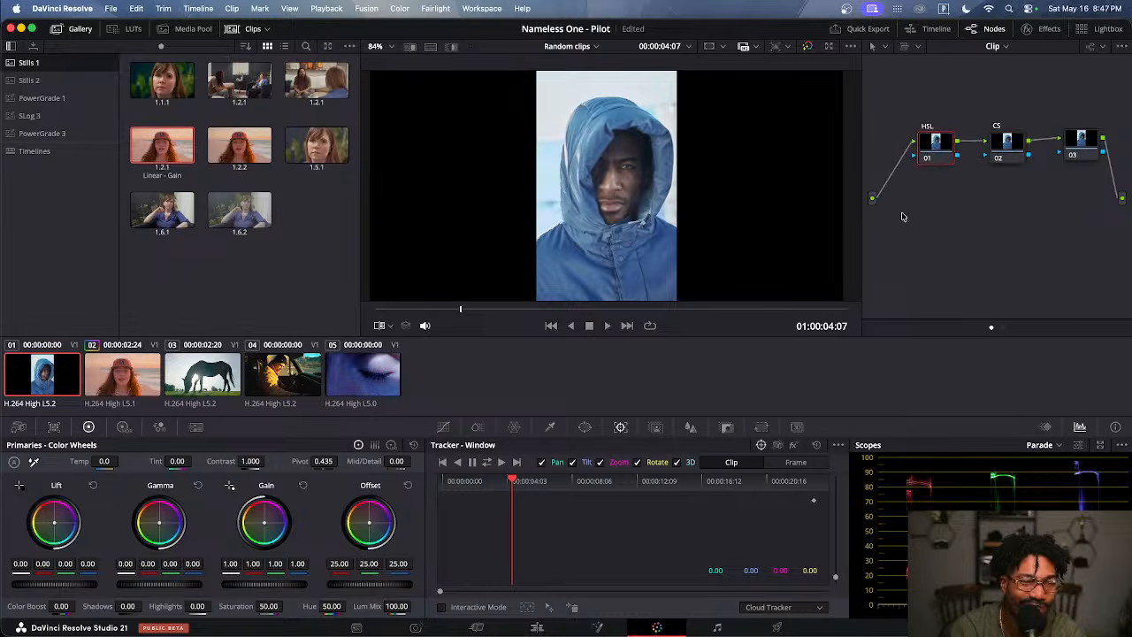
Look at the Custom curve and ColorSlice controls for the HSL node, ending on the Custom curve
click(444, 428)
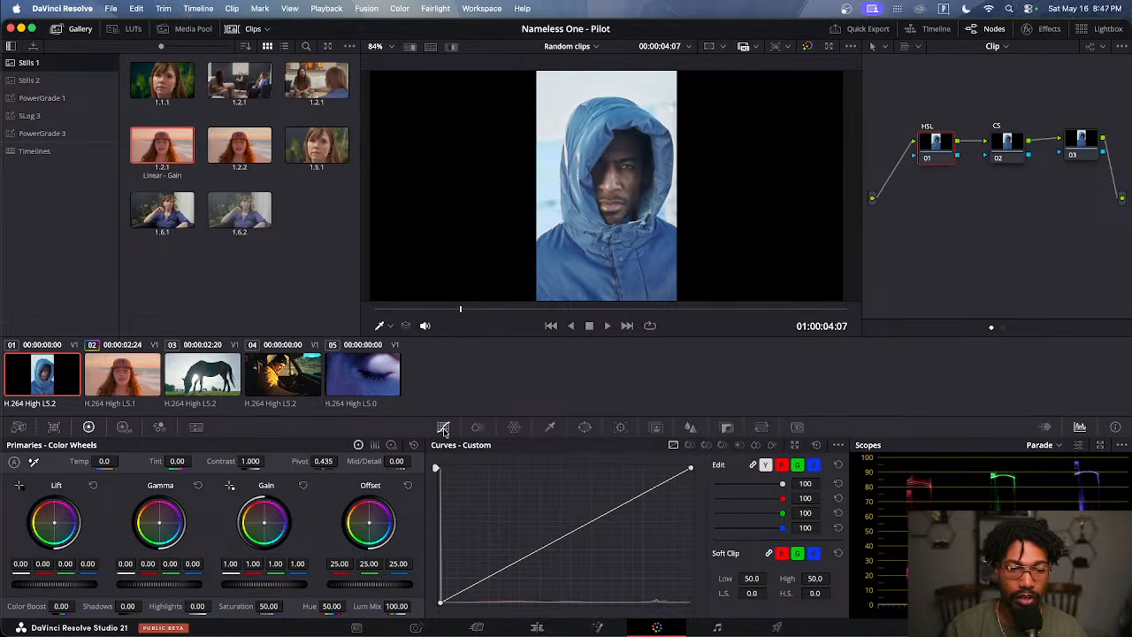
click(477, 427)
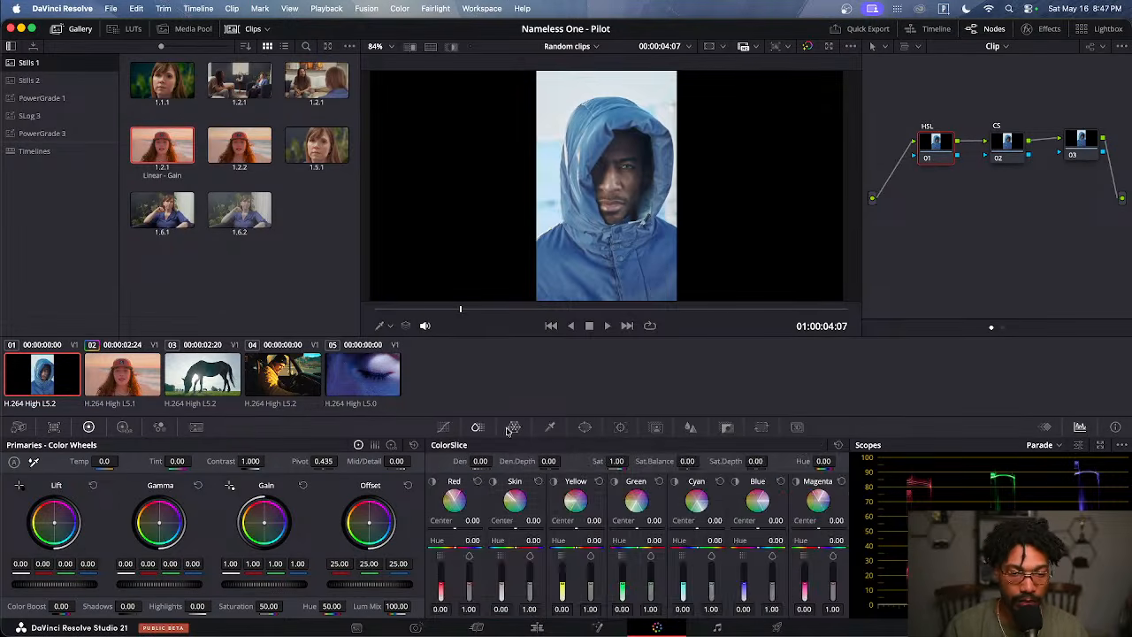
click(444, 427)
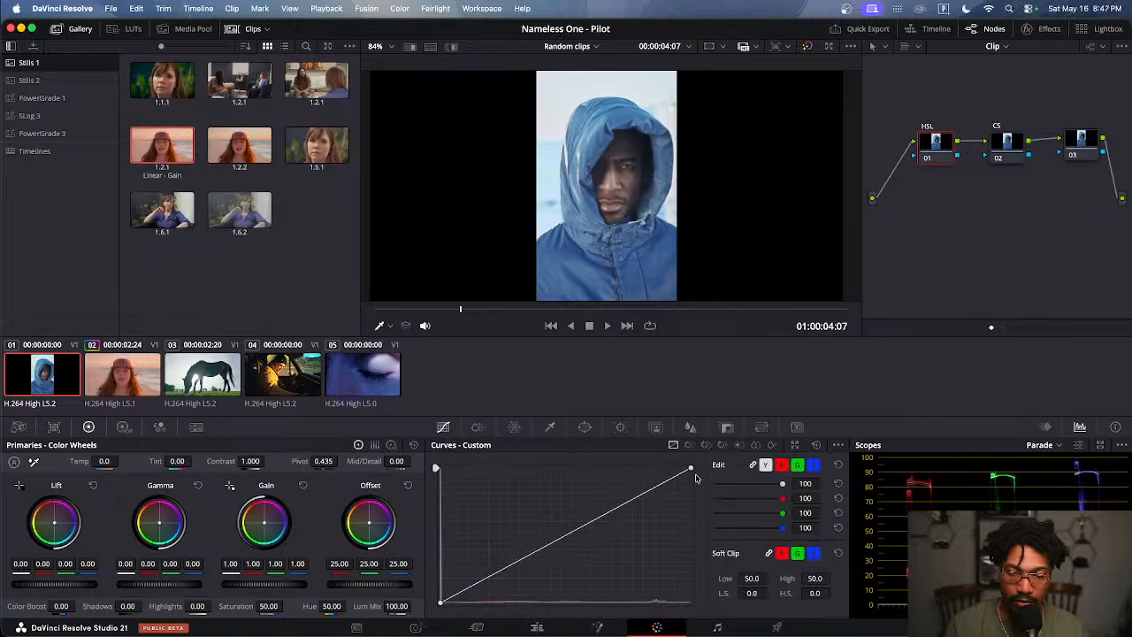
Try a gentle contrast curve with shadow and highlight points on the HSL node's Custom curve, and reset it
click(644, 492)
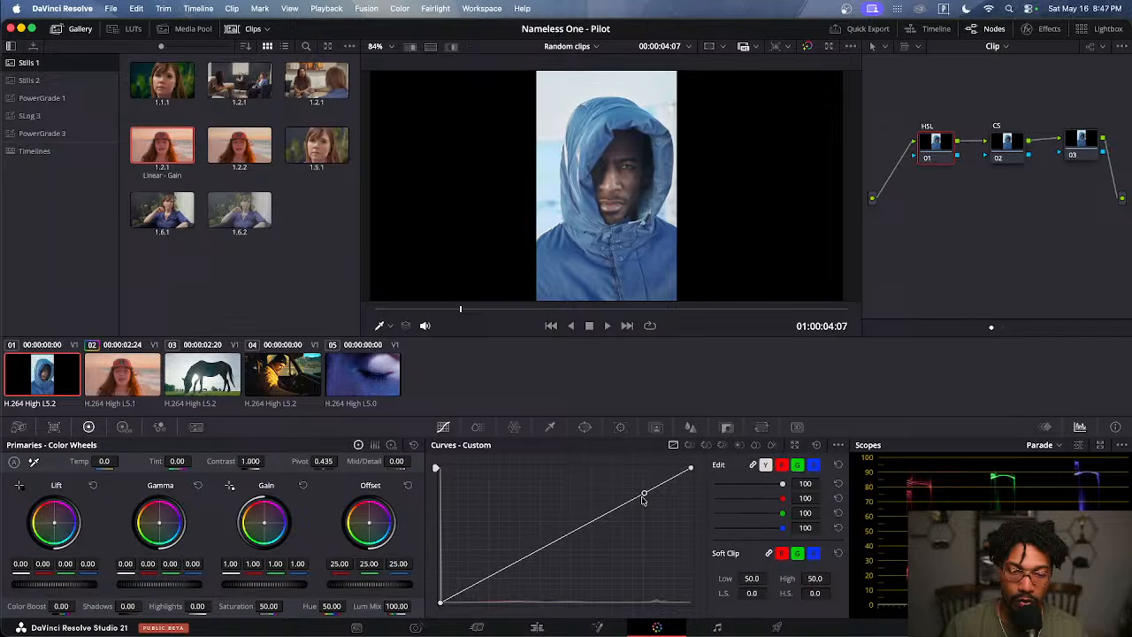
click(487, 582)
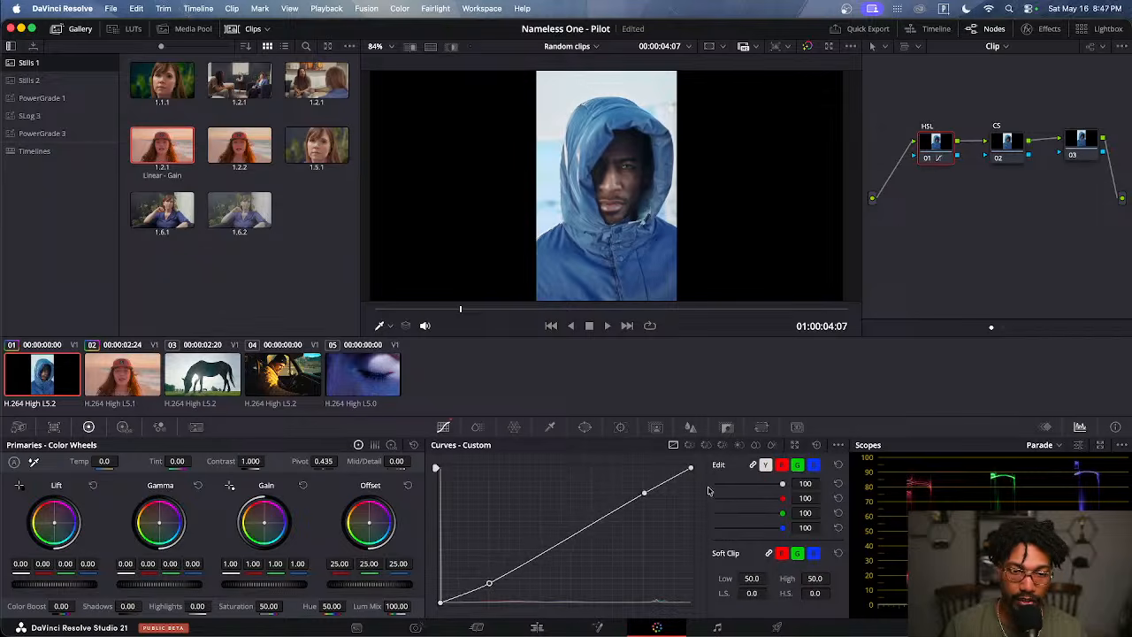
drag(647, 495, 641, 488)
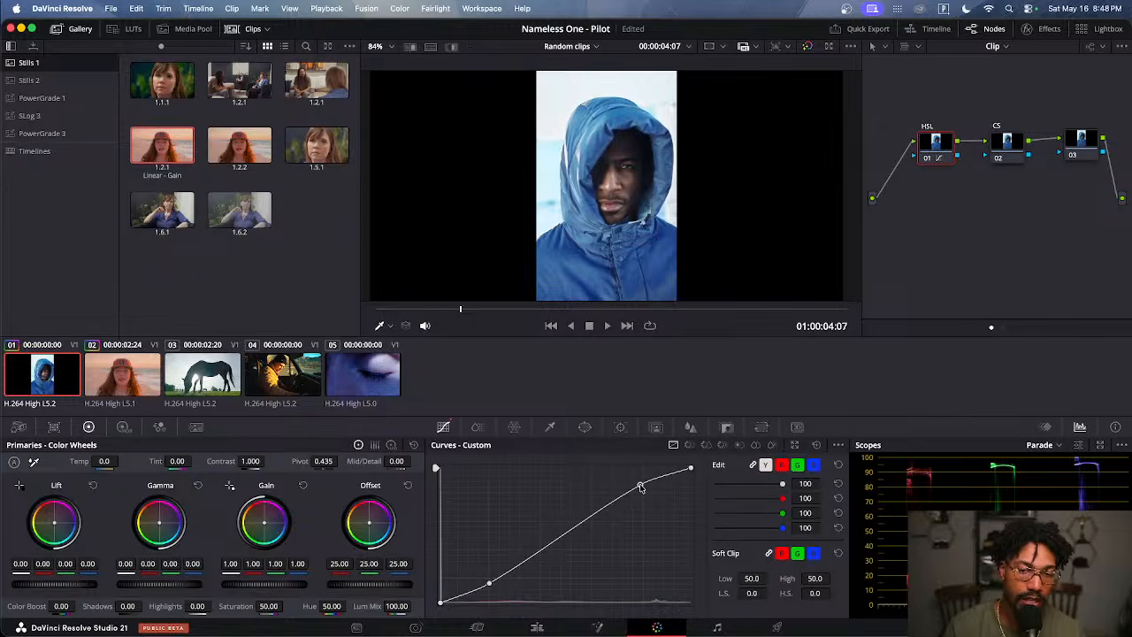
click(818, 445)
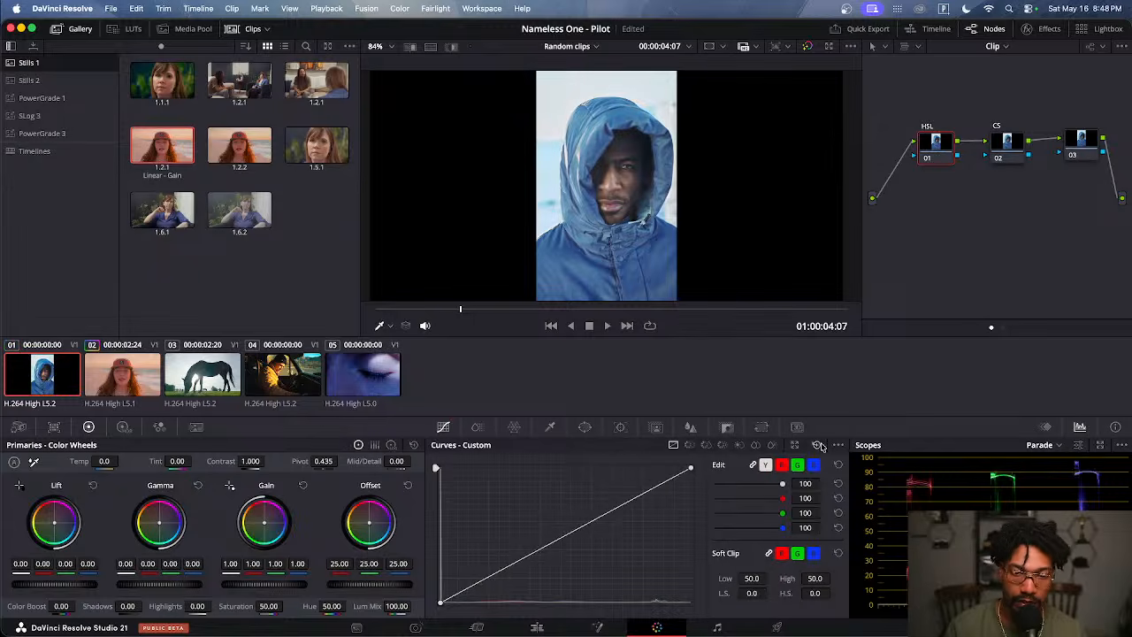
Examine the HSL node's Hue Vs Hue, Hue Vs Sat and Hue Vs Lum curves, ending on Hue Vs Hue
click(689, 445)
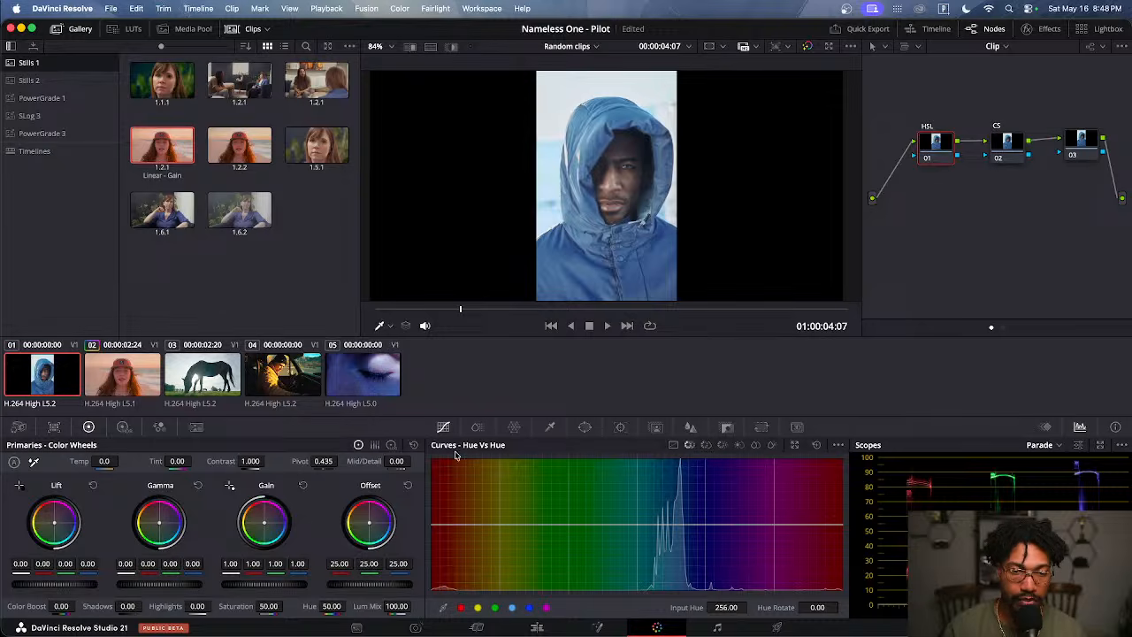
click(705, 446)
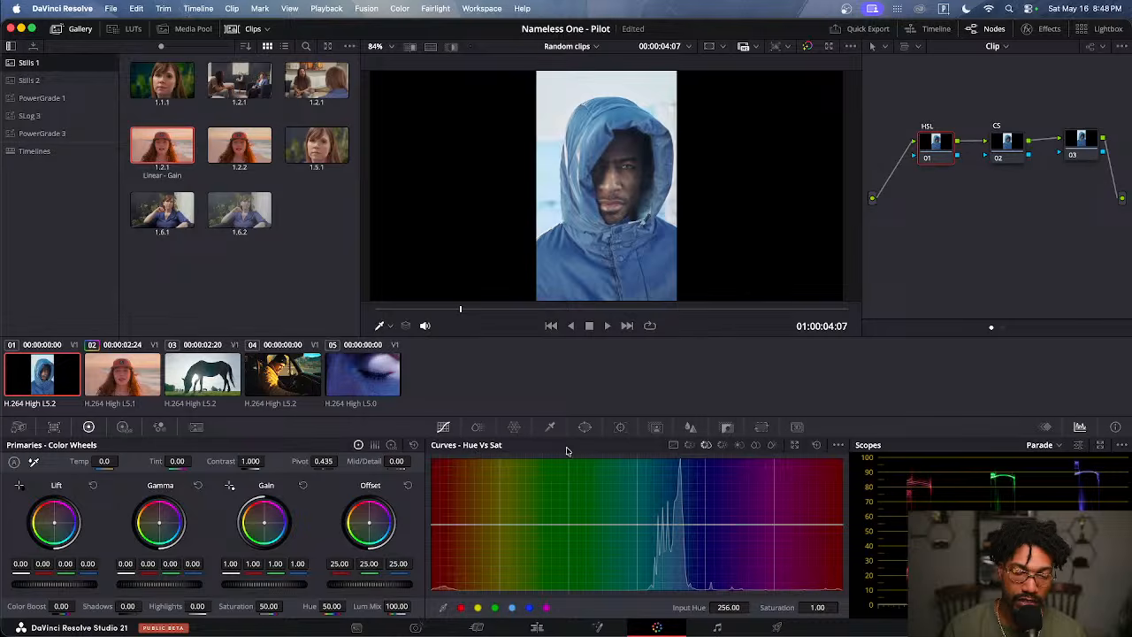
click(722, 446)
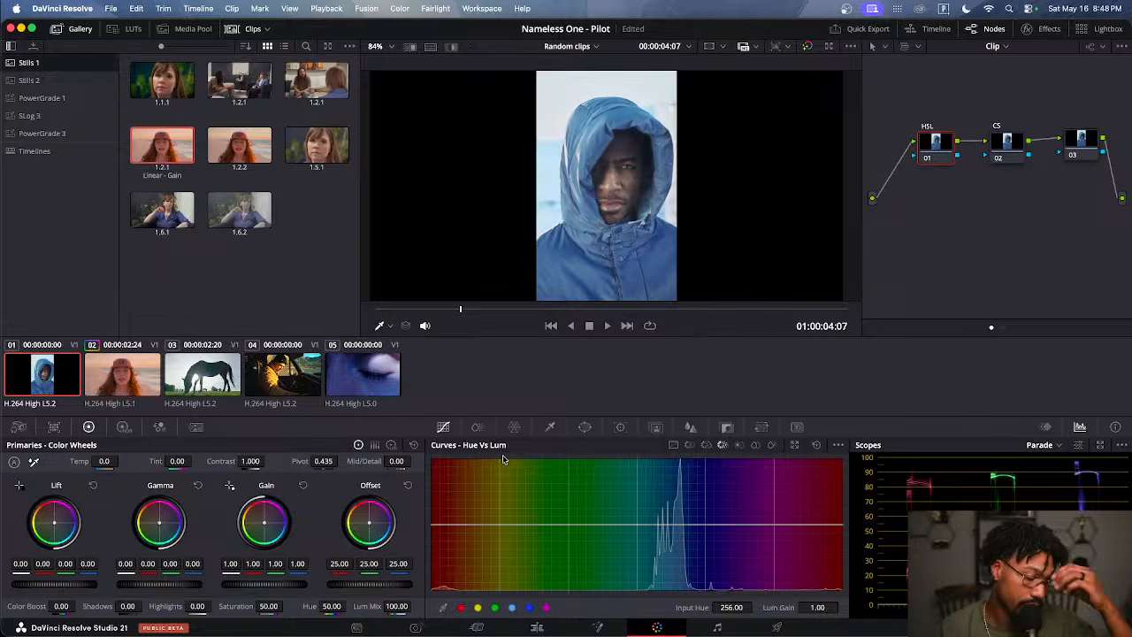
click(691, 445)
click(705, 446)
click(722, 445)
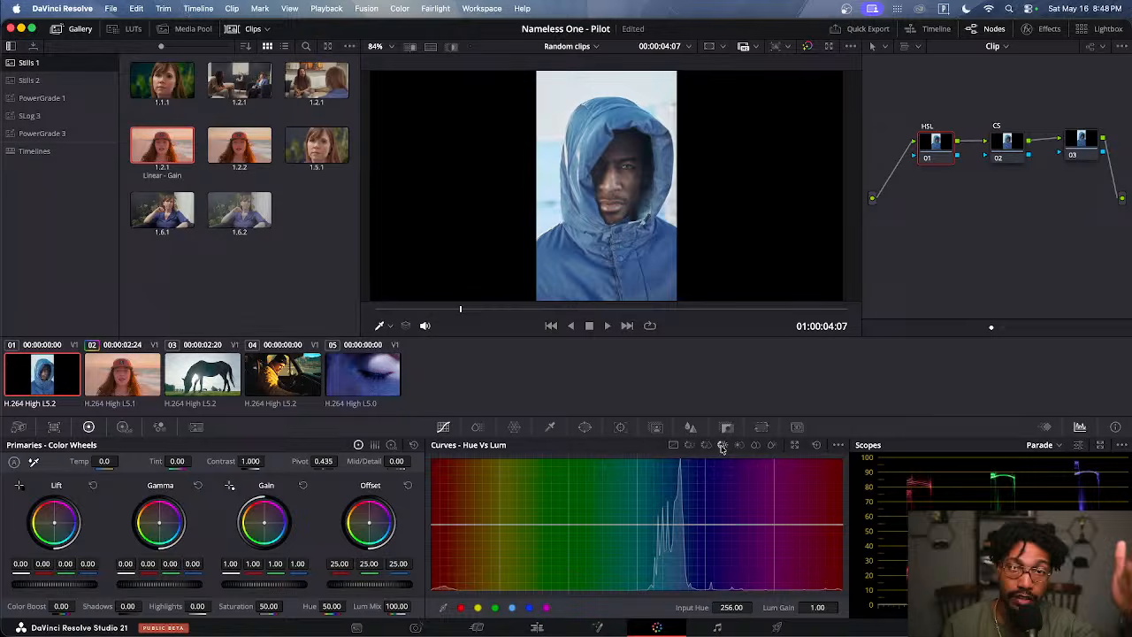
click(689, 446)
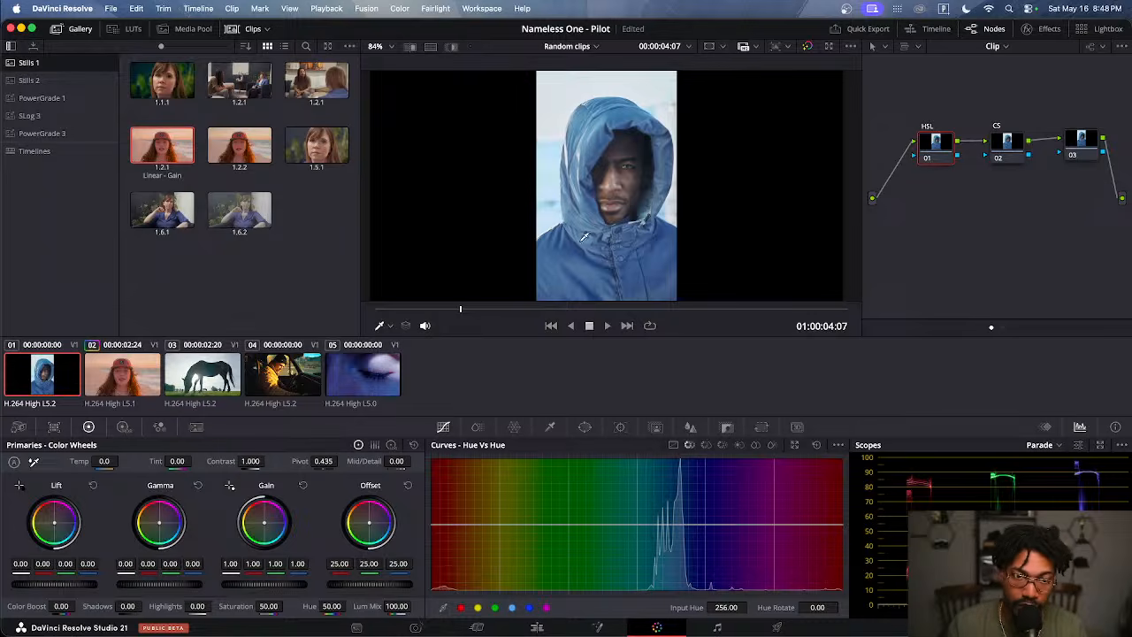
scroll(619, 236, up, 4)
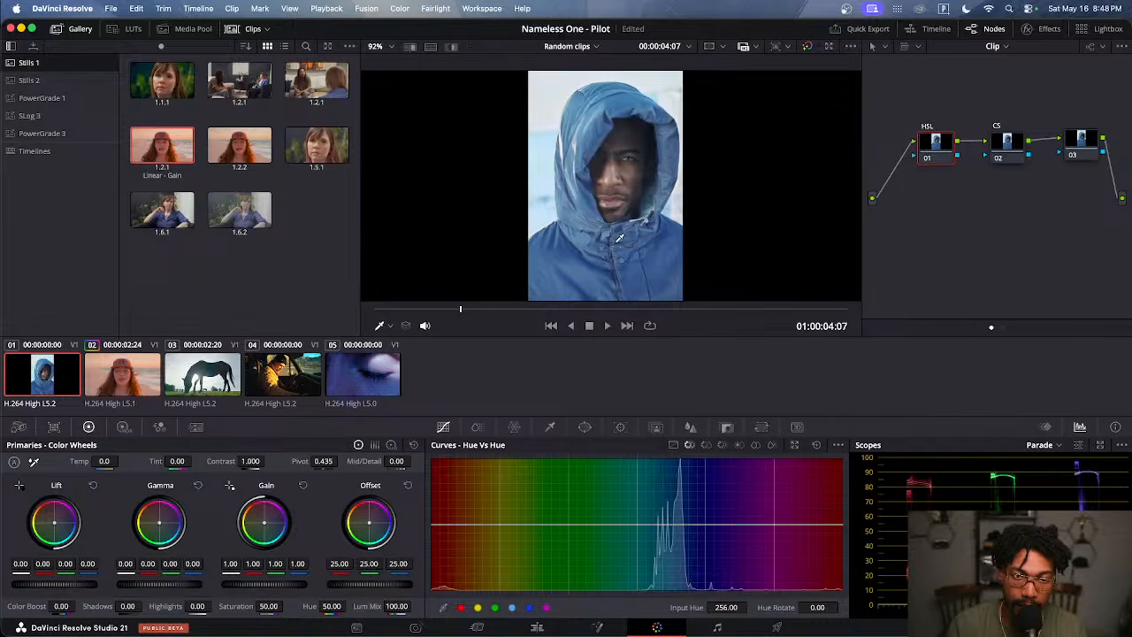
Sample the blue jacket on the HSL node's Hue Vs Hue curve and raise its point to about 175.20 hue rotate
scroll(571, 251, down, 3)
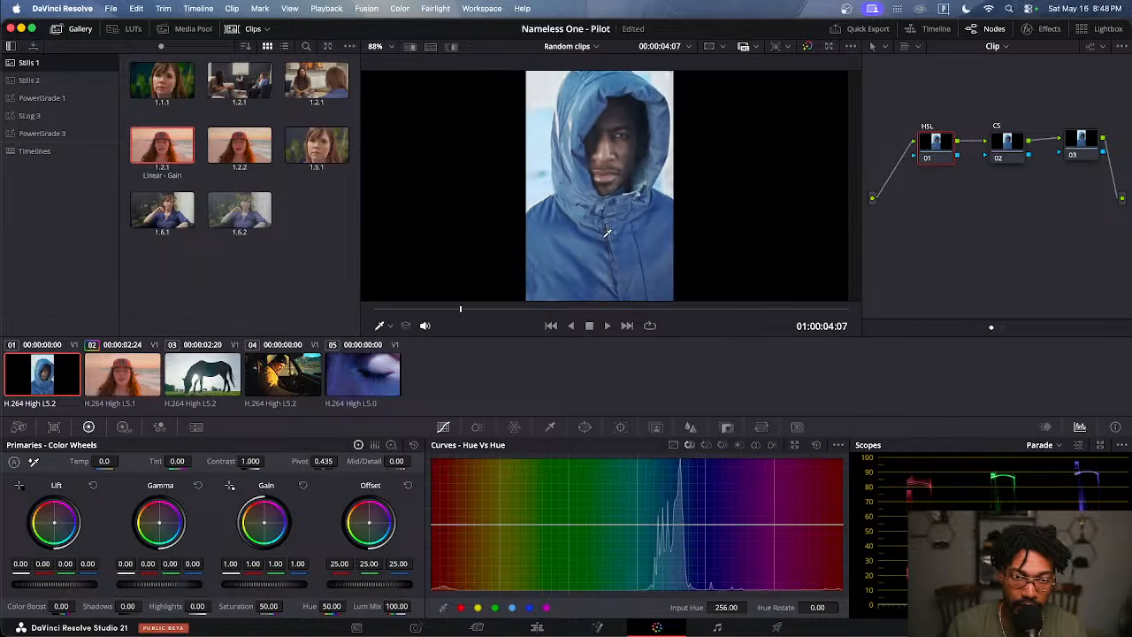
click(579, 242)
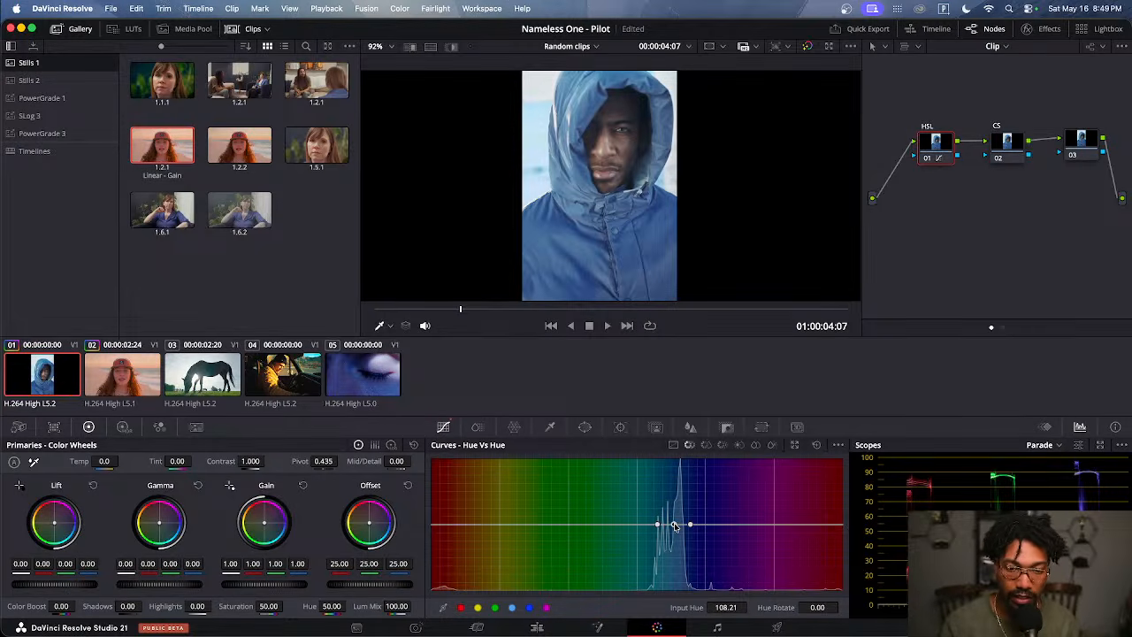
drag(674, 526, 680, 462)
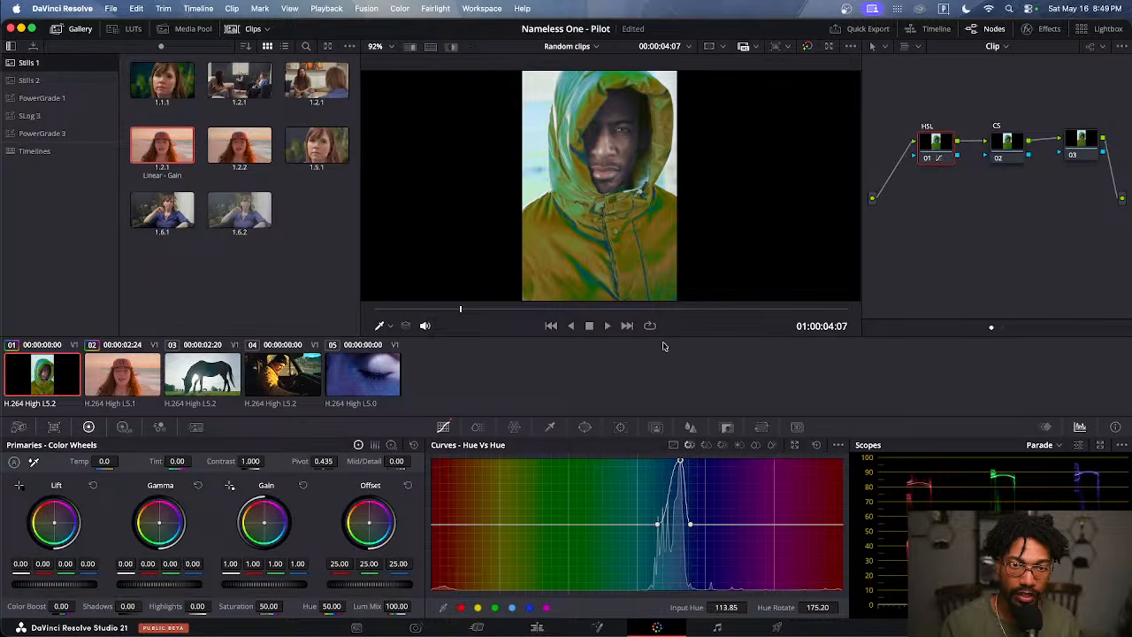
scroll(654, 283, down, 4)
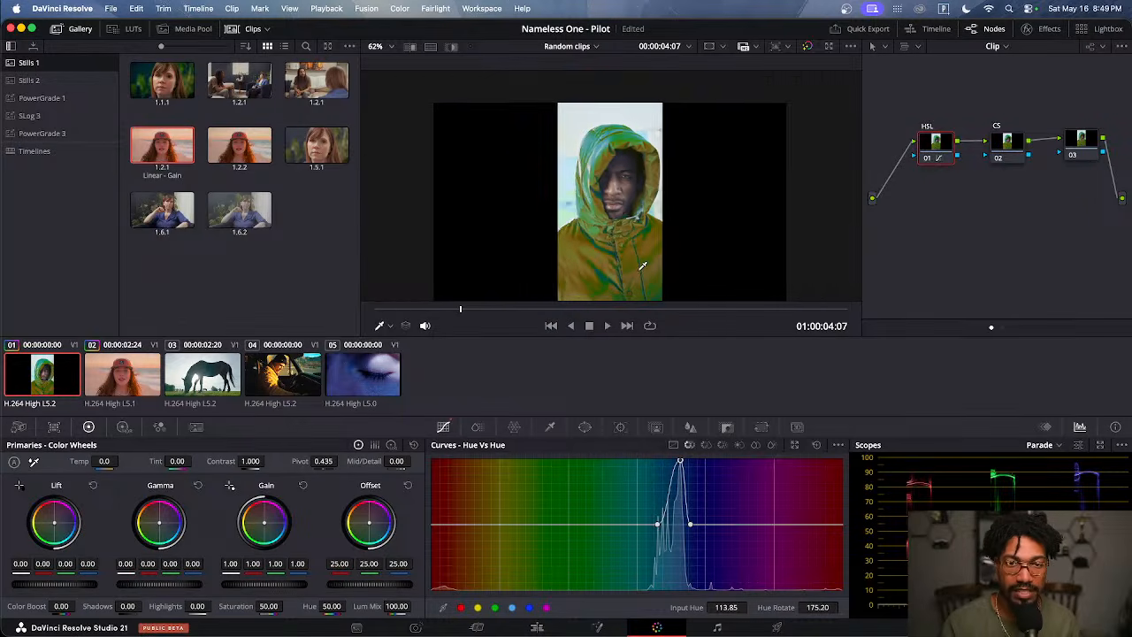
scroll(643, 265, up, 2)
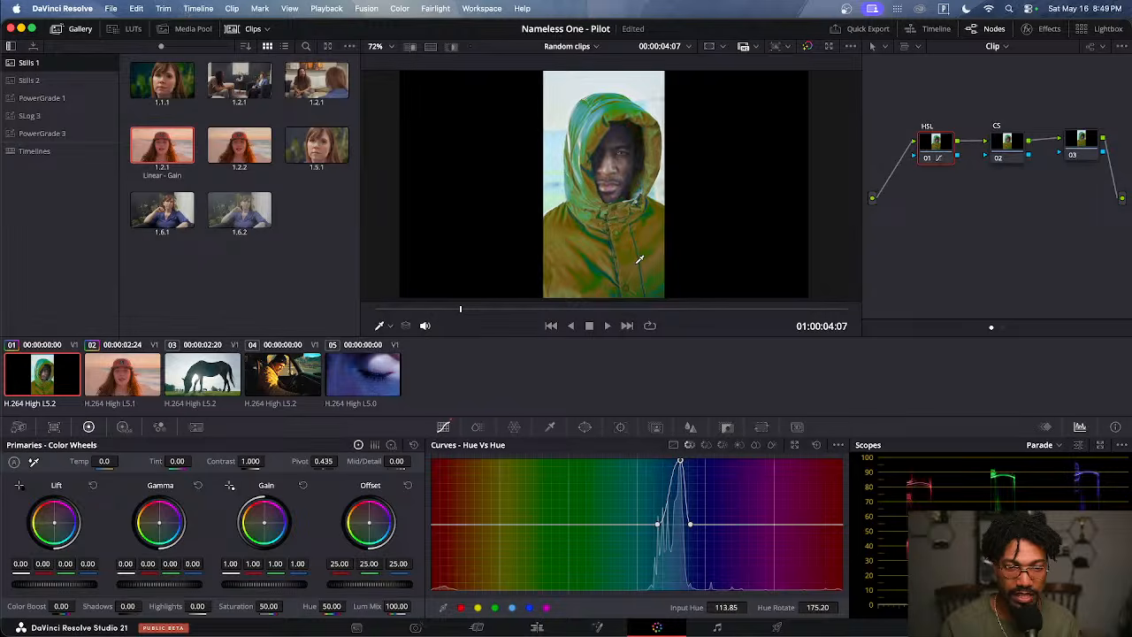
scroll(639, 259, up, 3)
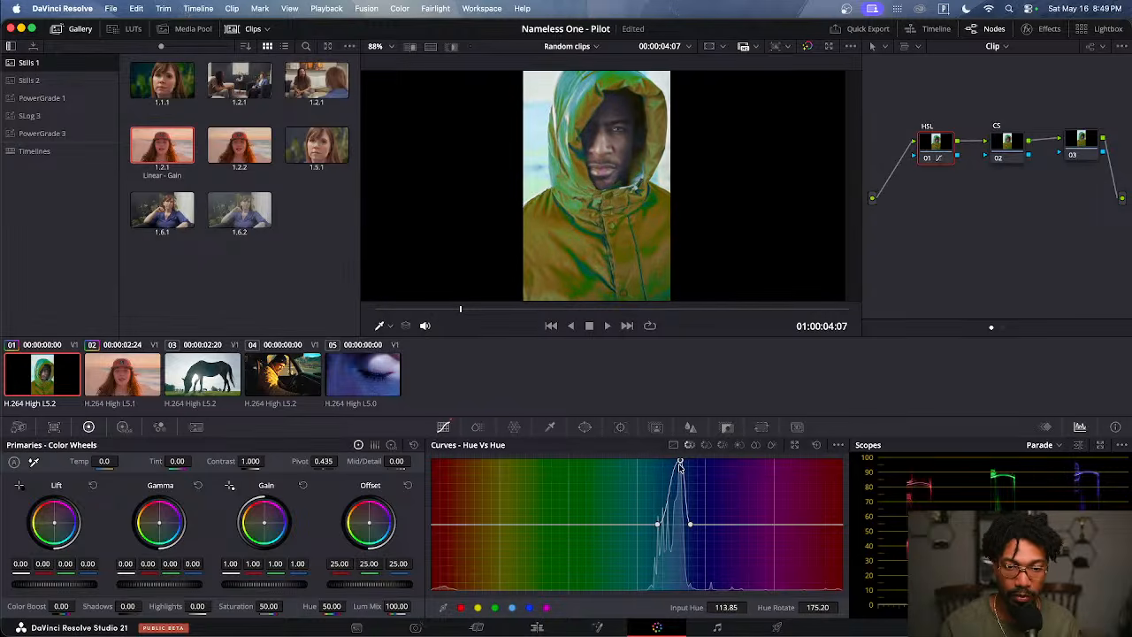
Shift the jacket to purple by lowering its Hue Vs Hue point to about -40.80 hue rotate at input hue 106.13
drag(679, 463, 672, 542)
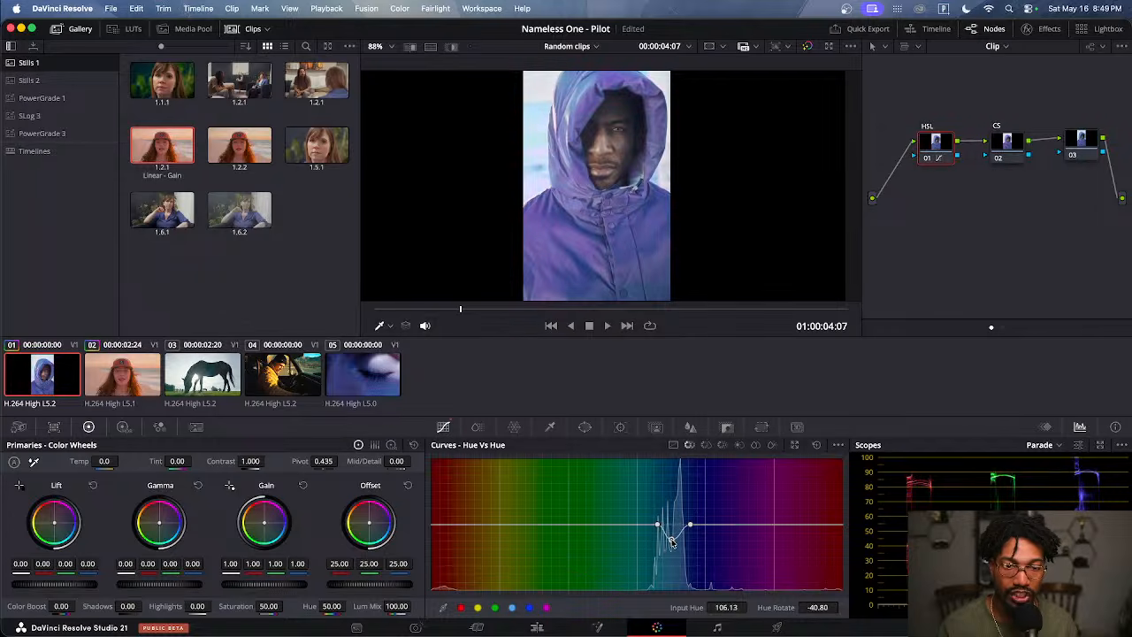
scroll(638, 253, up, 2)
scroll(637, 254, down, 4)
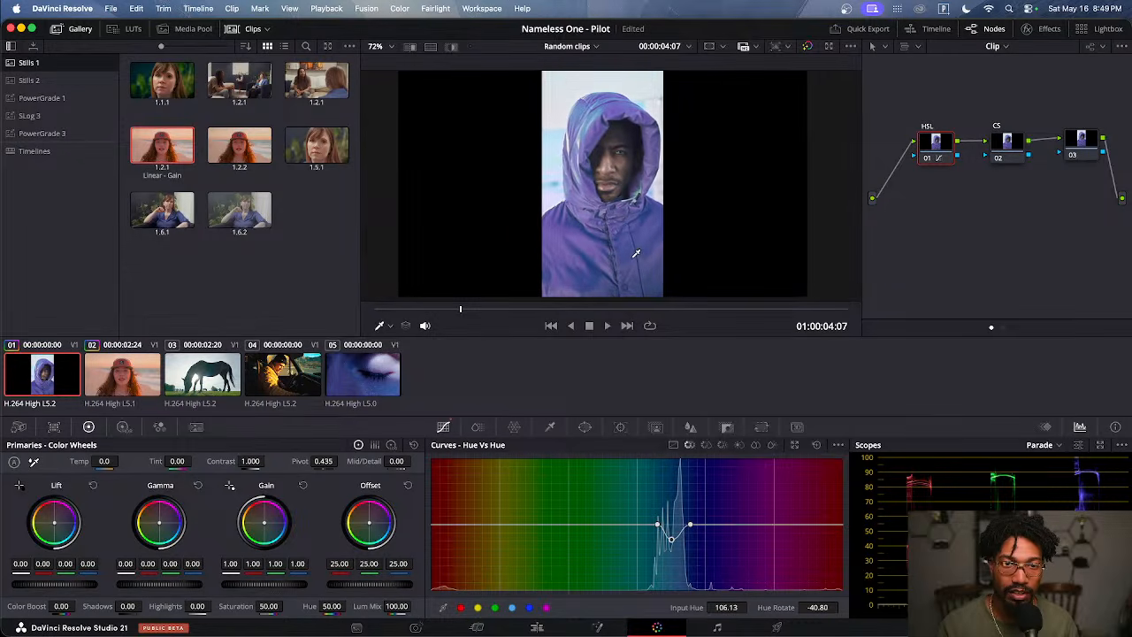
scroll(636, 253, up, 3)
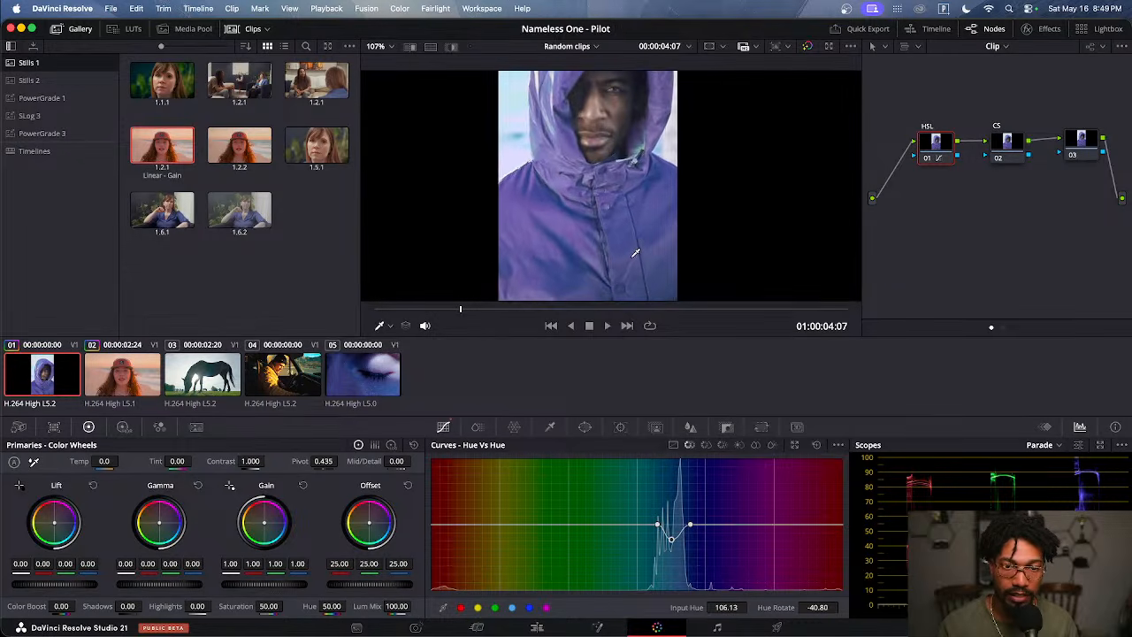
scroll(568, 224, up, 2)
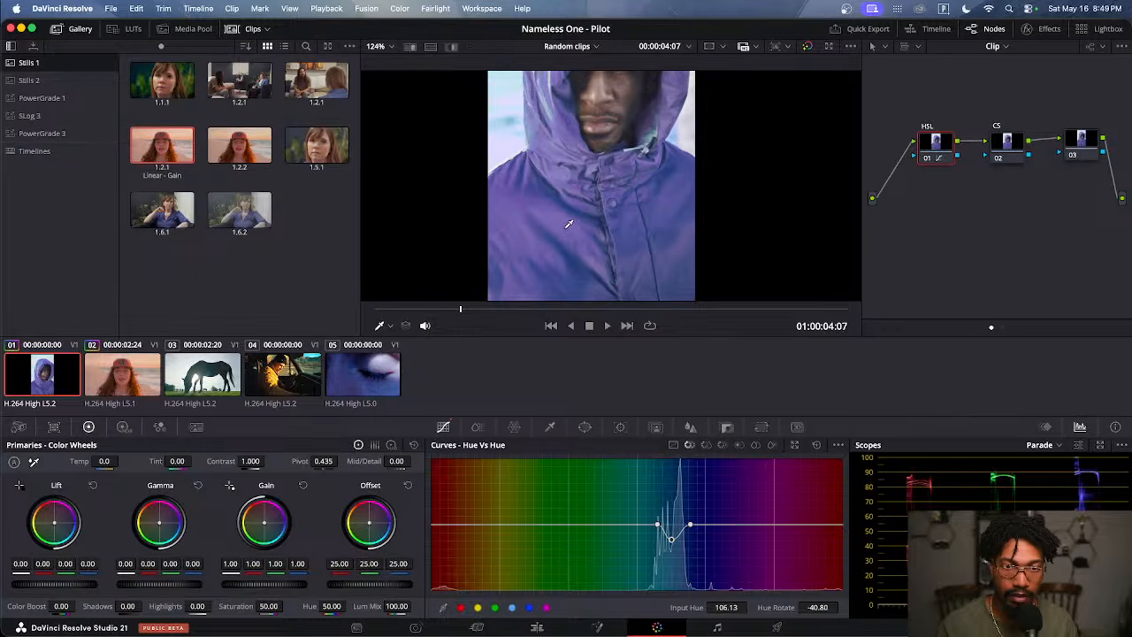
scroll(598, 196, down, 3)
scroll(598, 197, up, 3)
Sample the remaining cyan on the hood for the Hue Vs Hue curve and lower its point to about -64.80 hue rotate
click(655, 146)
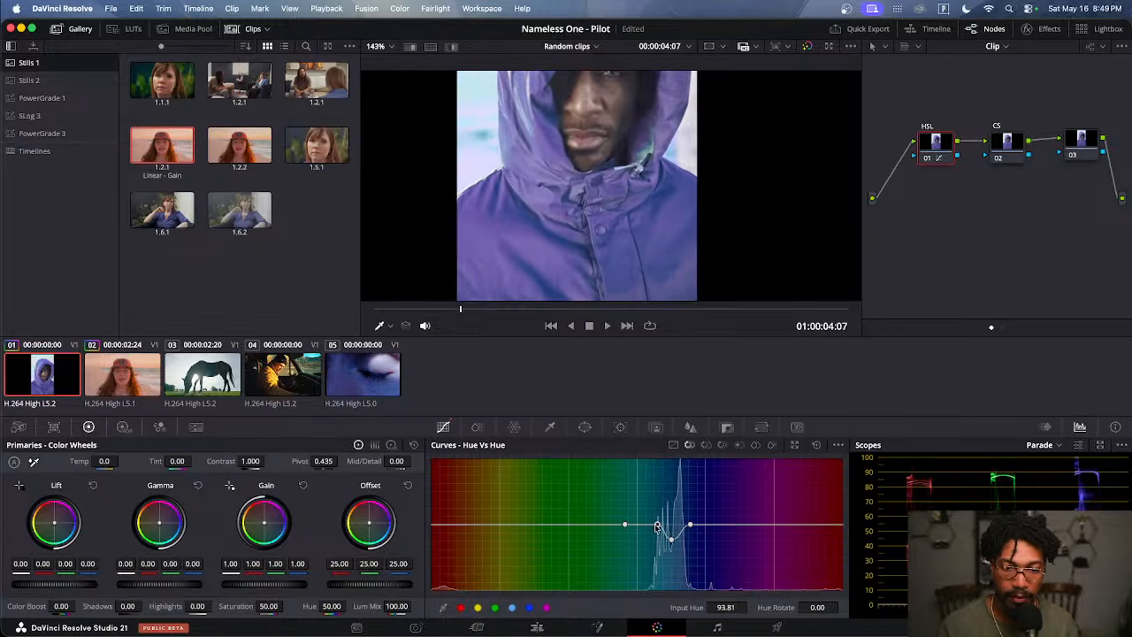
drag(657, 527, 649, 545)
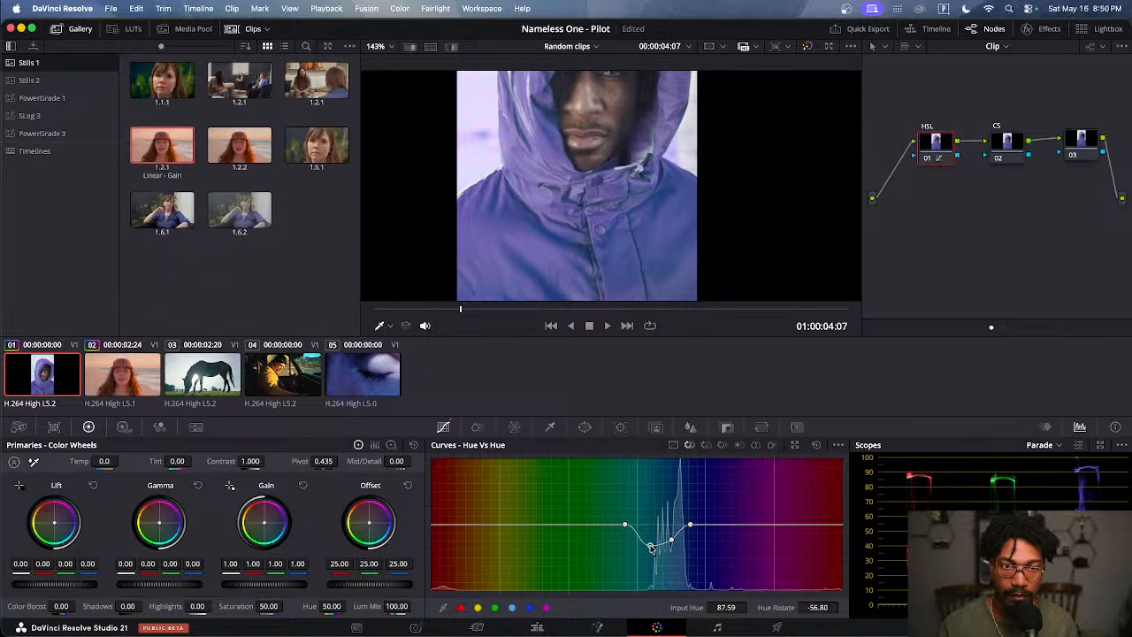
scroll(631, 245, down, 5)
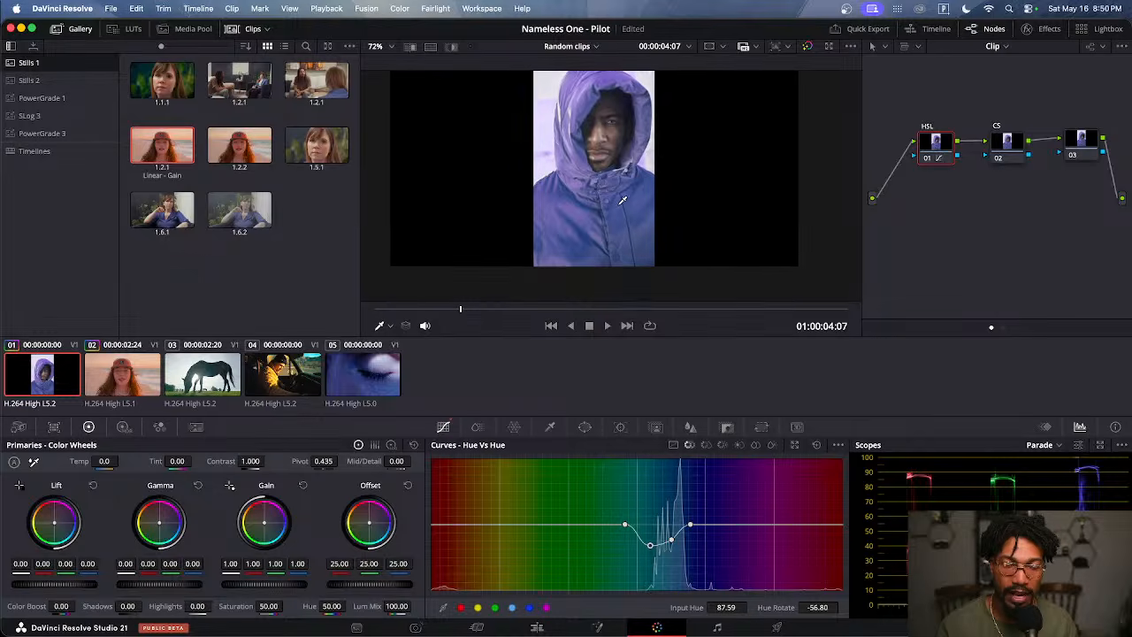
drag(623, 202, 618, 216)
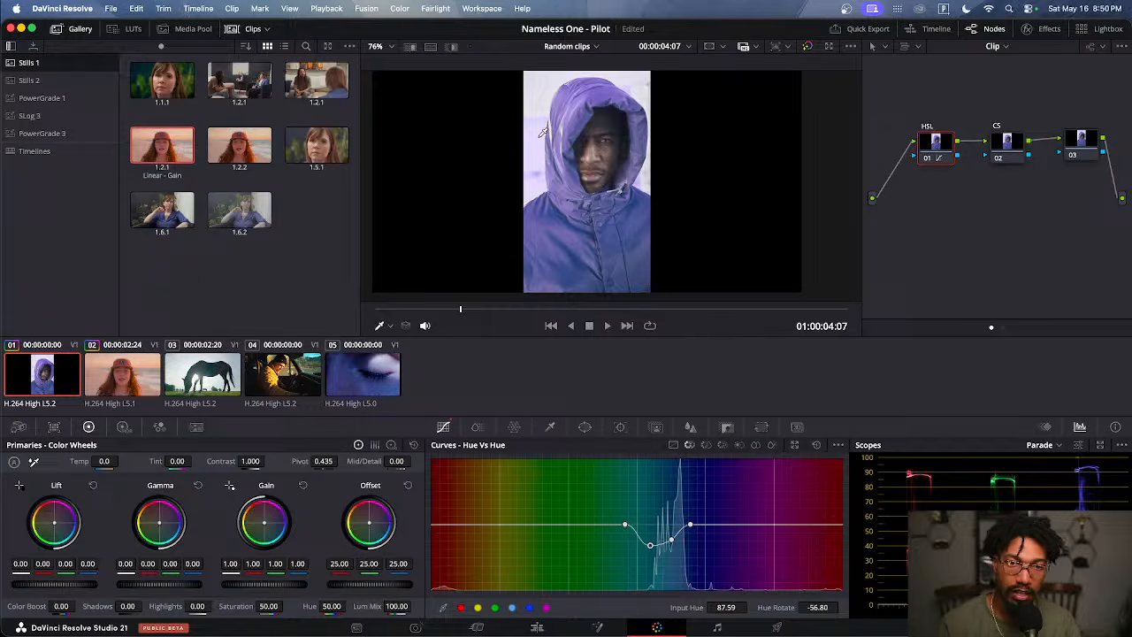
key(super+z)
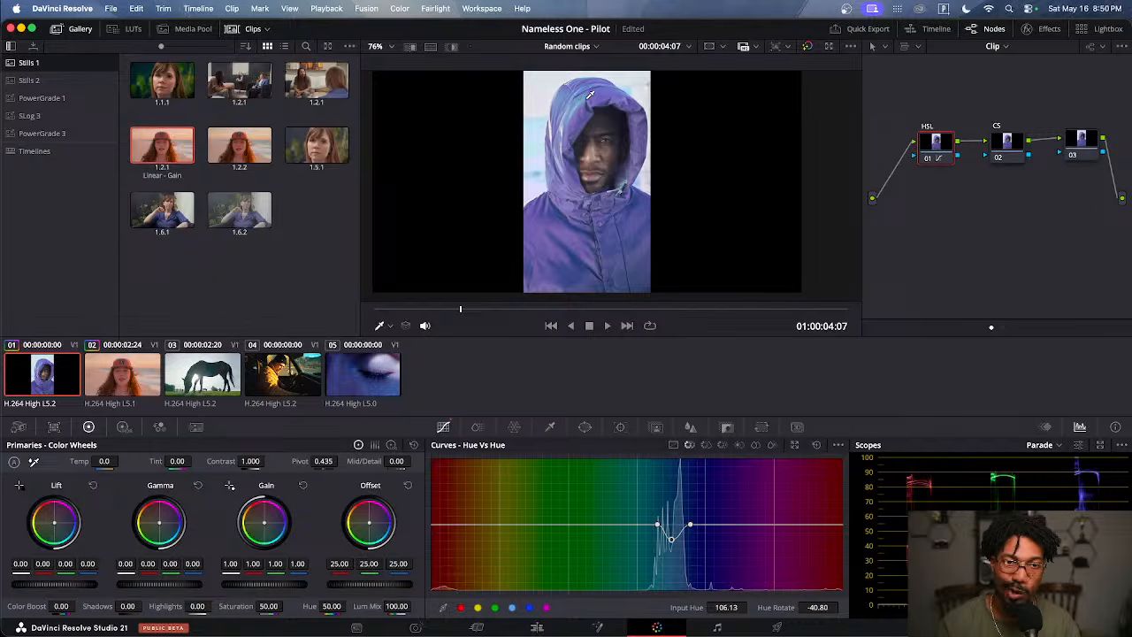
key(super+shift+z)
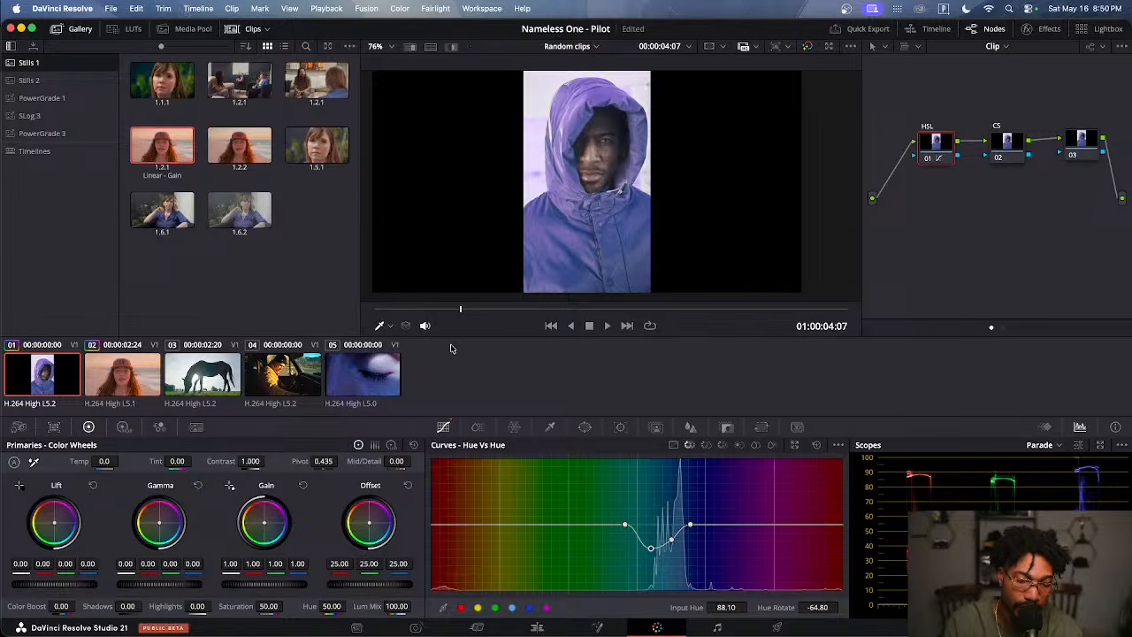
Add a marker at 01:00:04:07 and show the mini timeline
key(m)
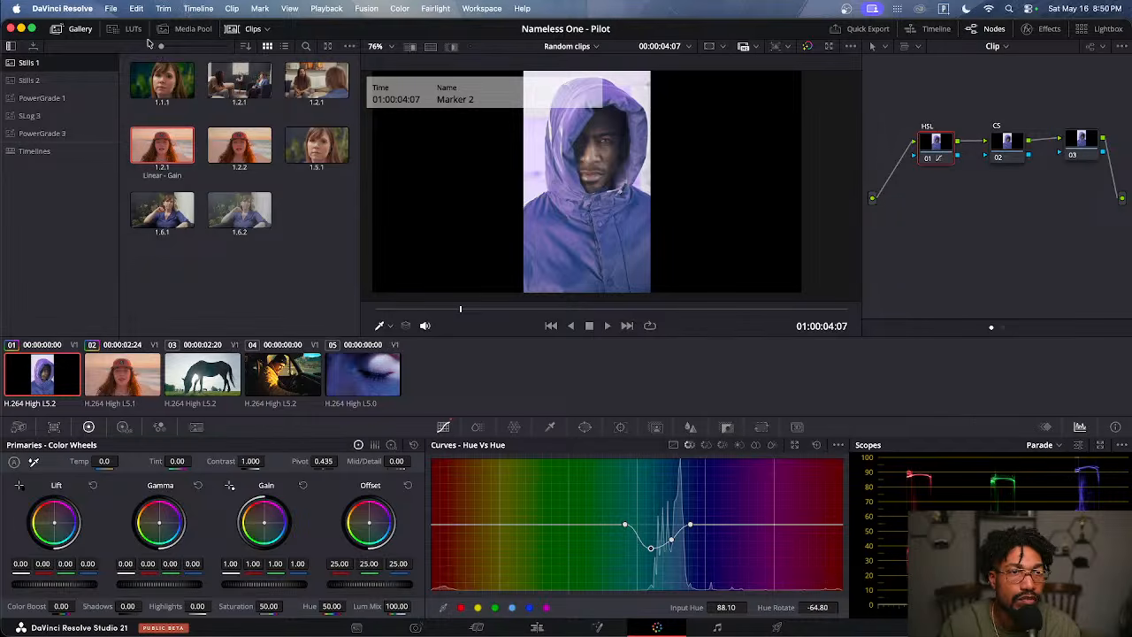
click(933, 30)
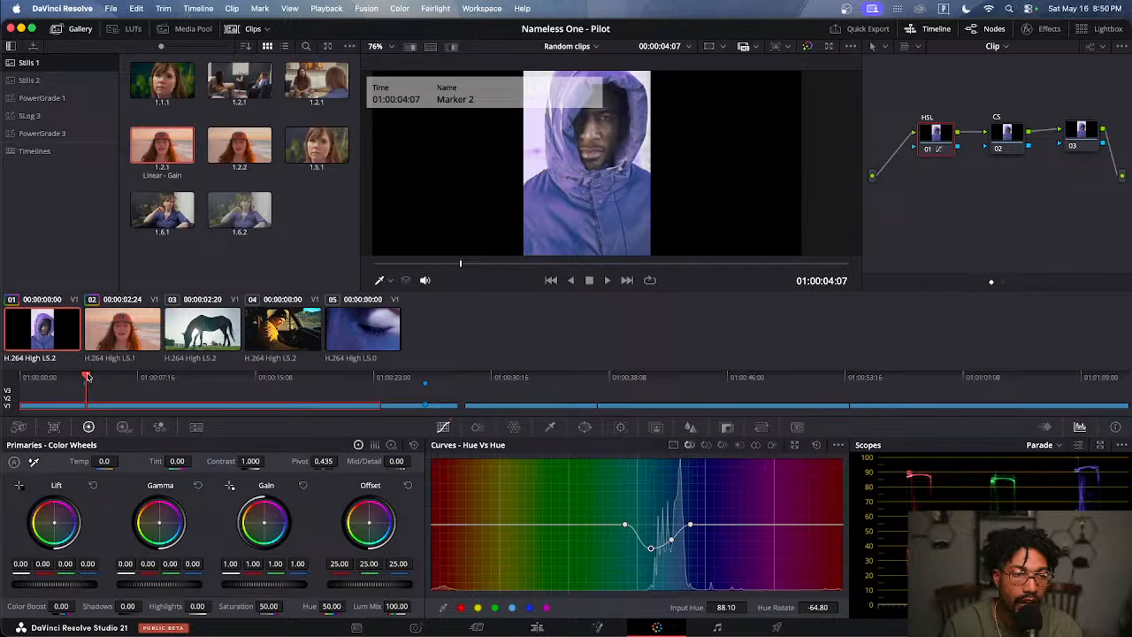
Examine the purple jackets and background in the two-person shot around 01:00:15:17, ending at 01:00:14:11
drag(88, 376, 230, 378)
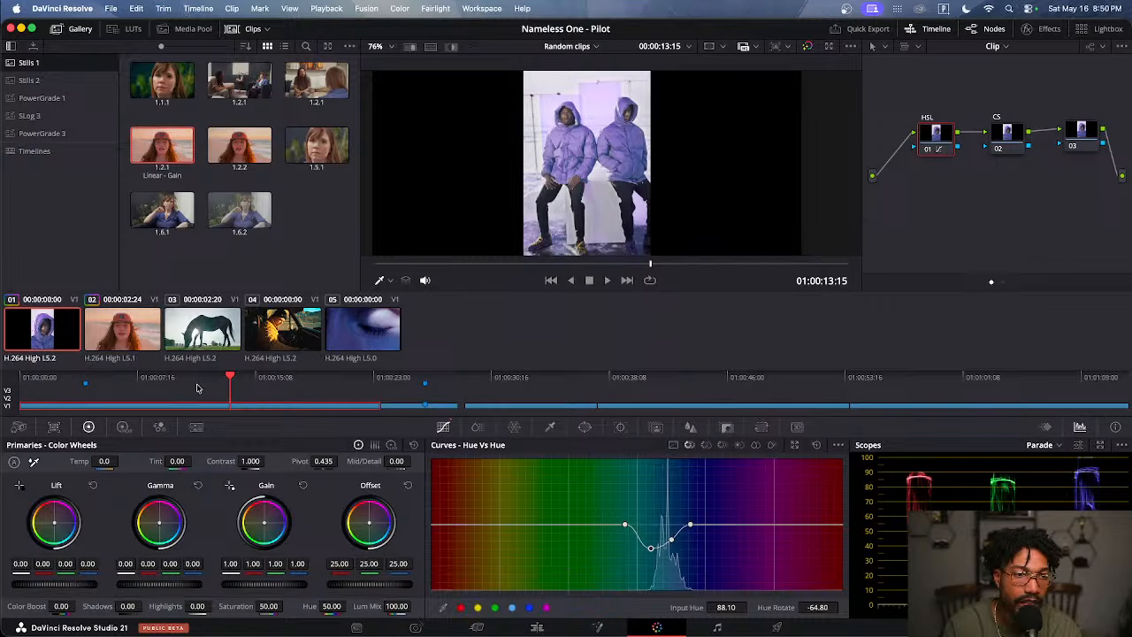
drag(233, 378, 263, 387)
scroll(588, 153, up, 5)
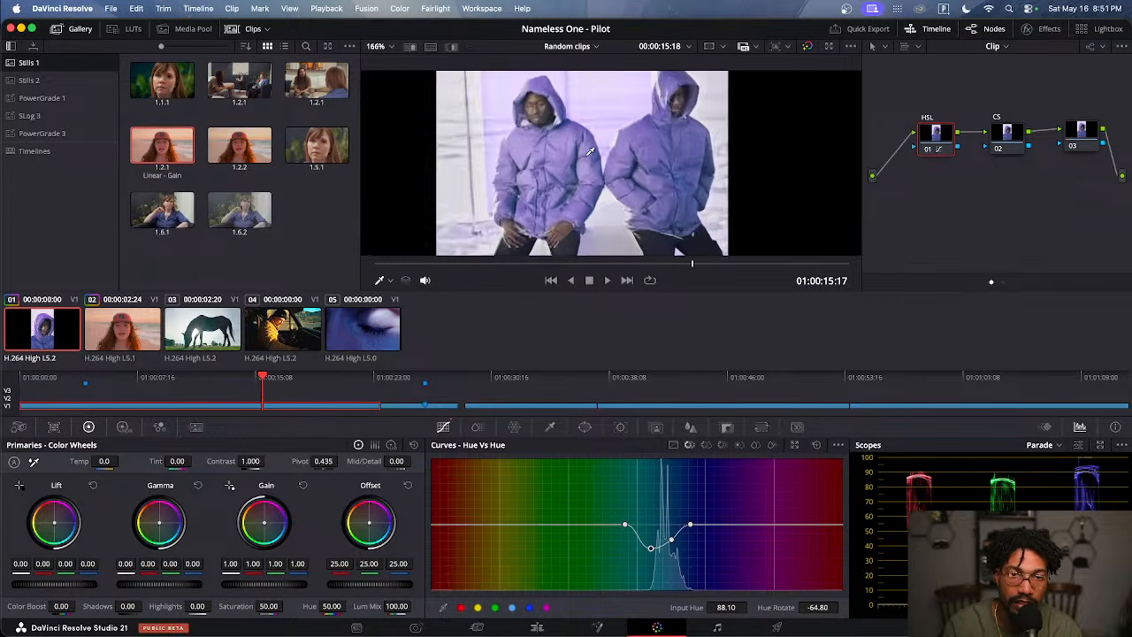
scroll(587, 154, down, 2)
scroll(585, 157, down, 5)
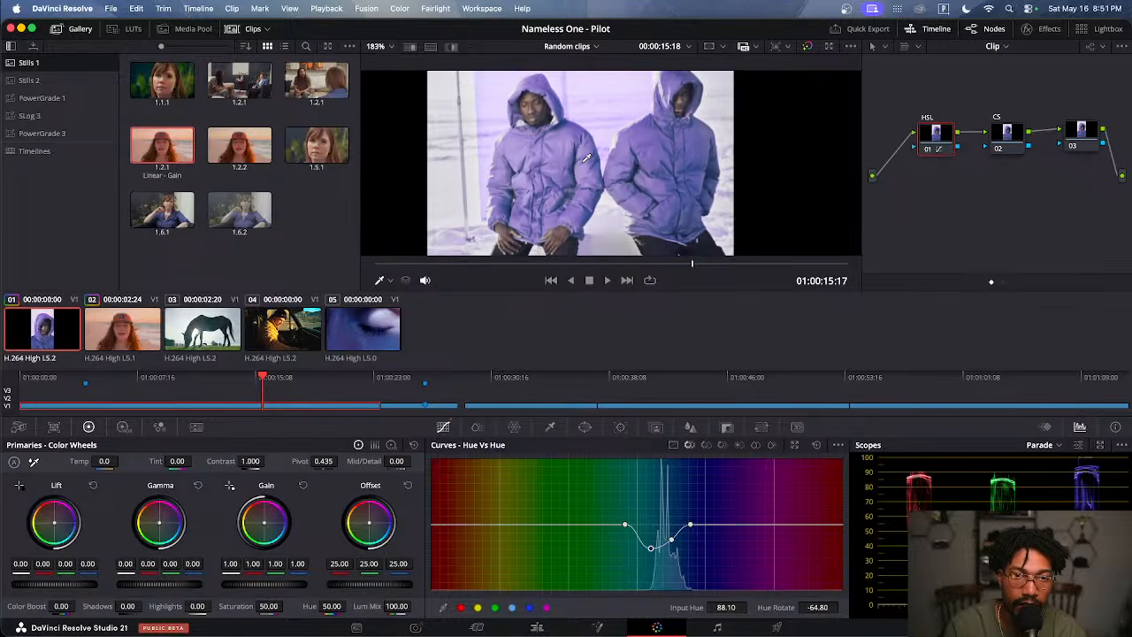
scroll(586, 158, down, 4)
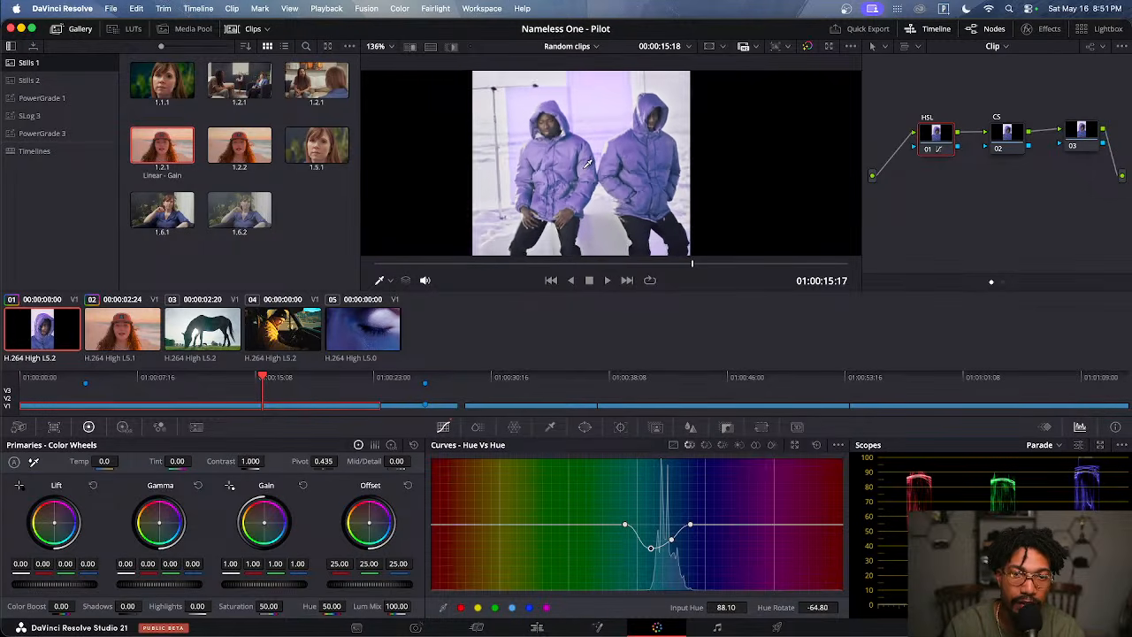
scroll(596, 184, down, 1)
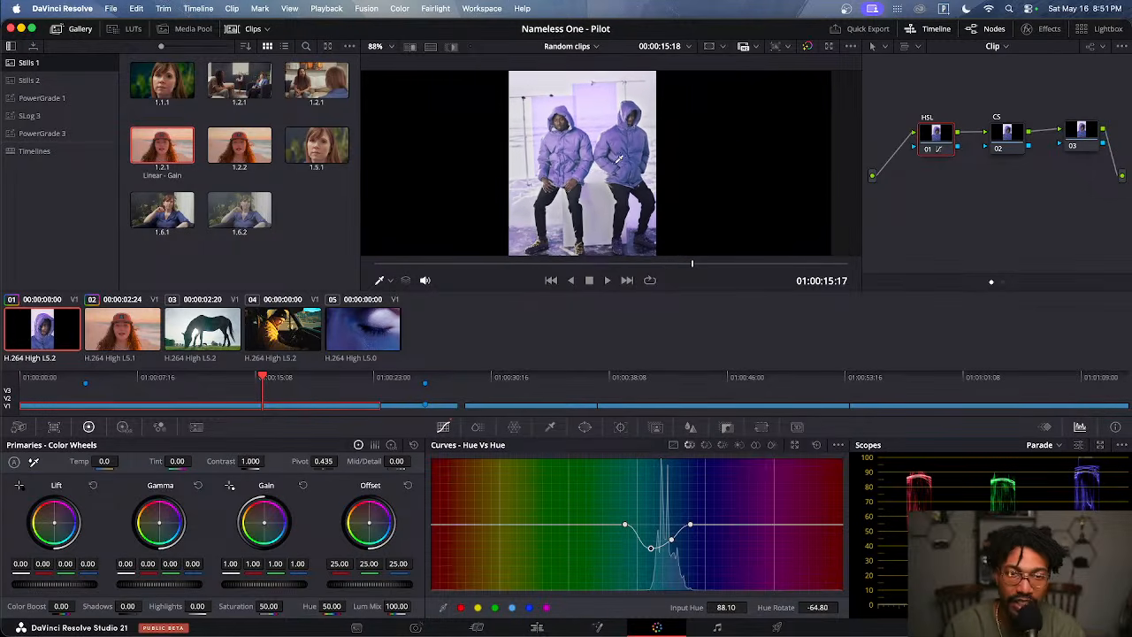
scroll(620, 168, down, 1)
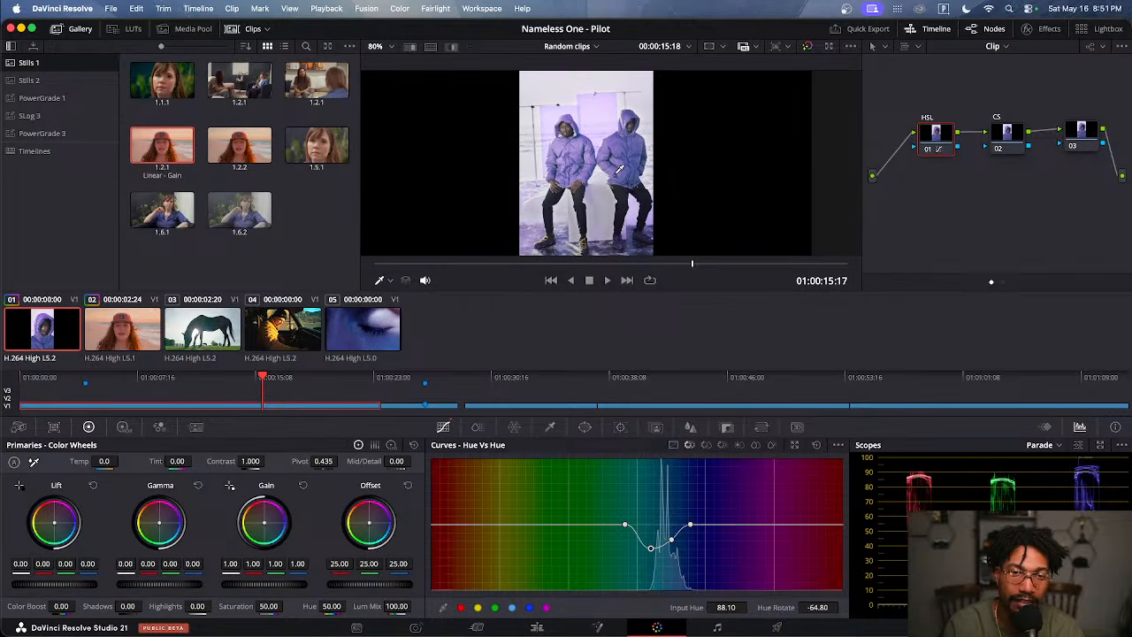
drag(262, 379, 240, 401)
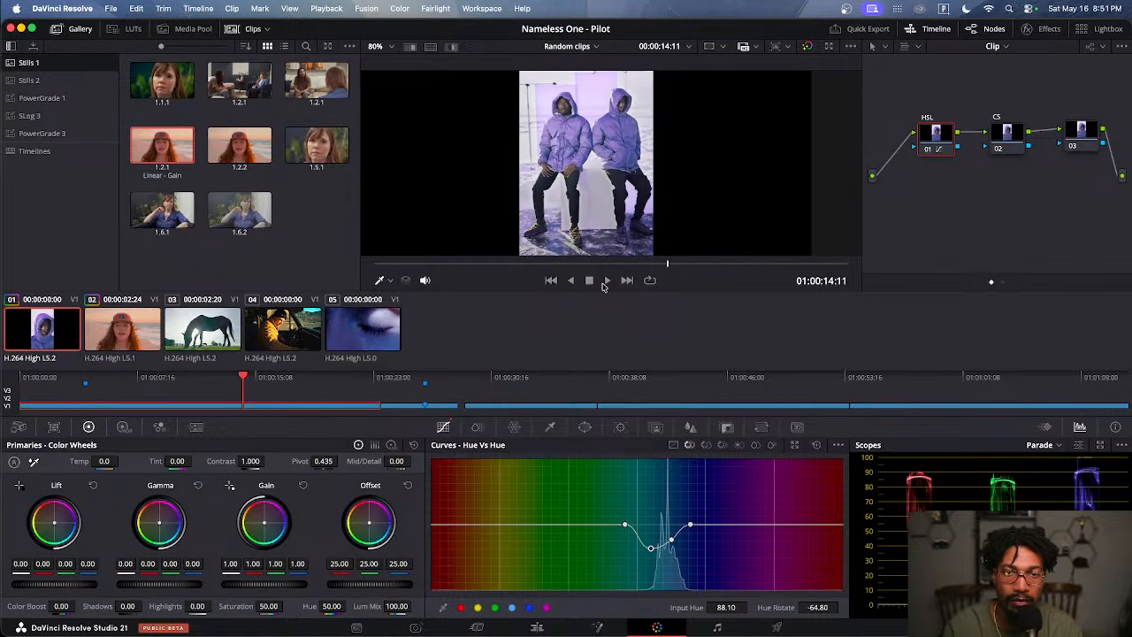
Compare the two-person shot with and without the grade by repeatedly bypassing and restoring it
click(808, 46)
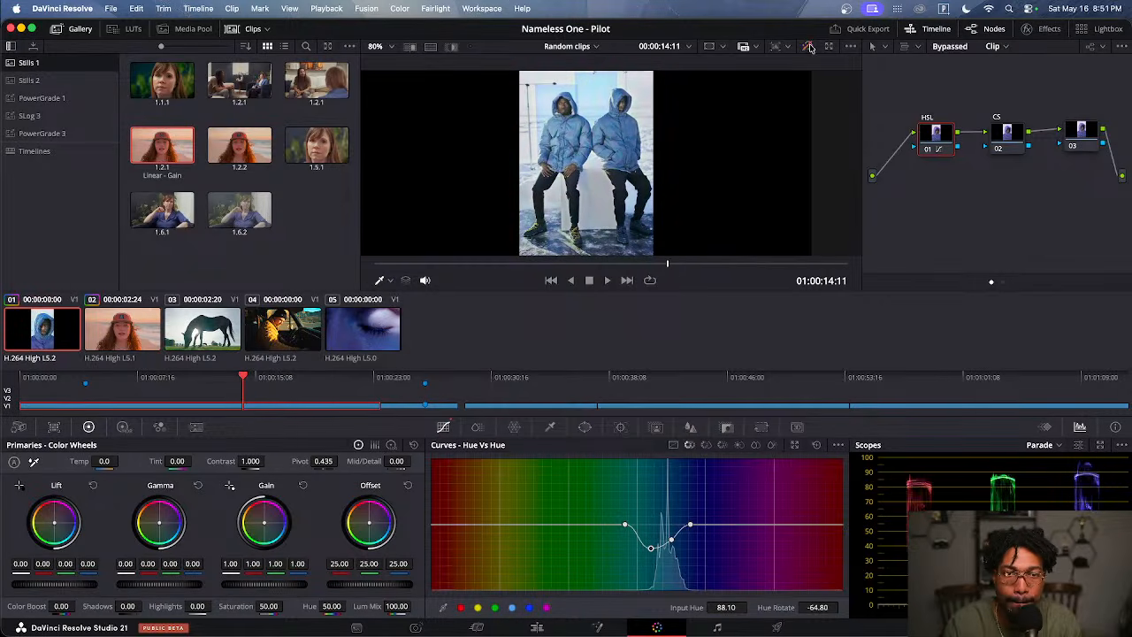
click(809, 46)
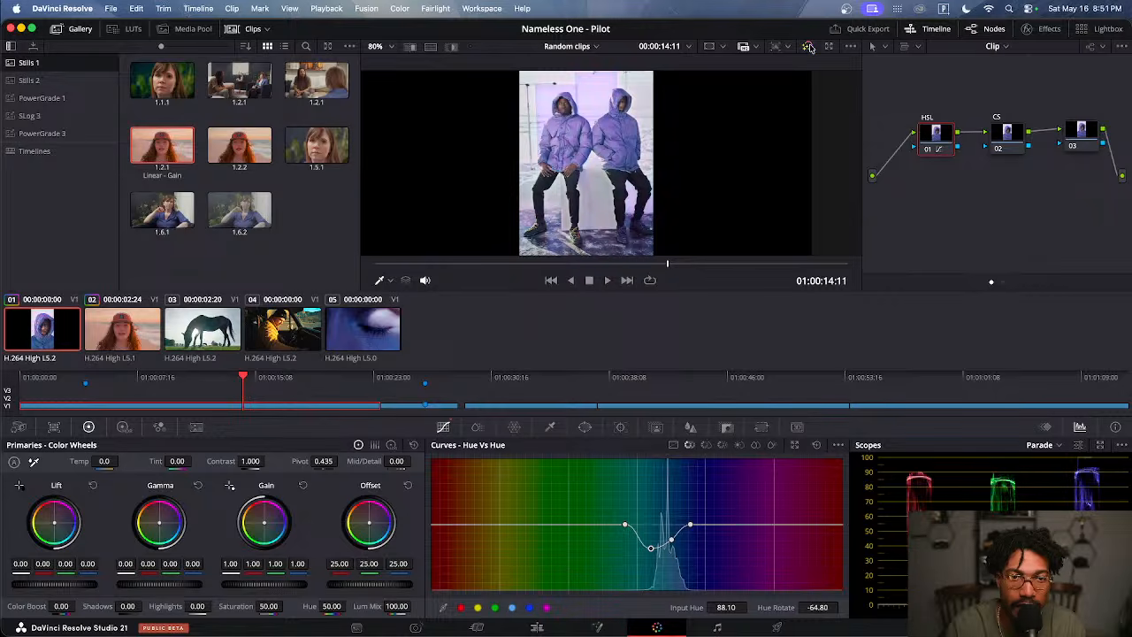
click(809, 47)
click(809, 47)
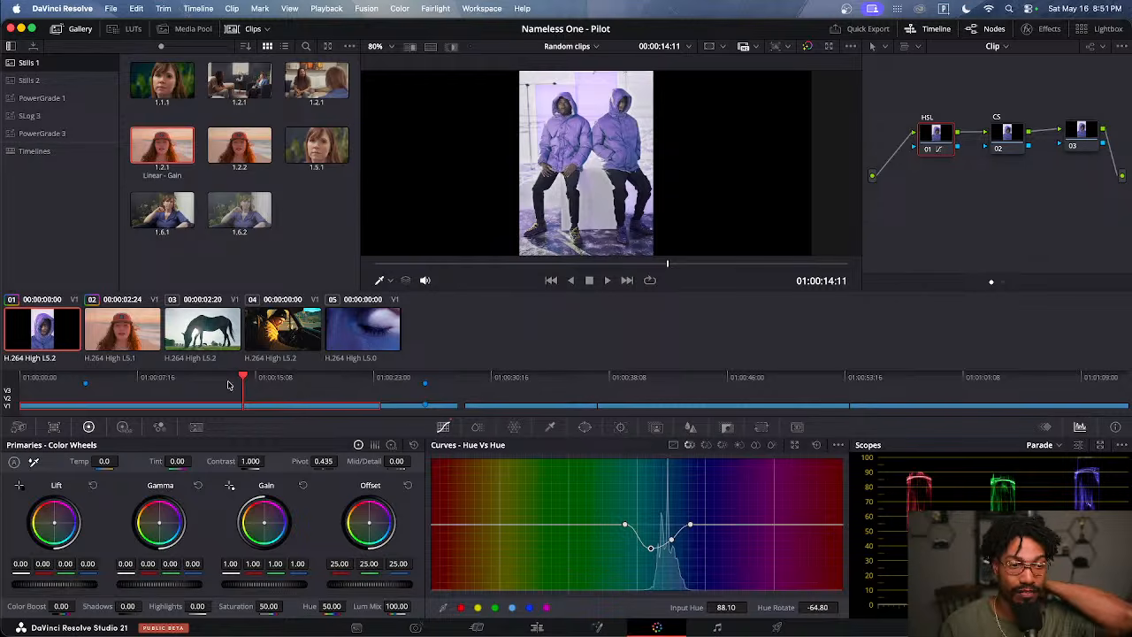
Back at the marked close-up, sample the jacket on the Hue Vs Sat curve and lower its saturation to about 0.36
click(85, 395)
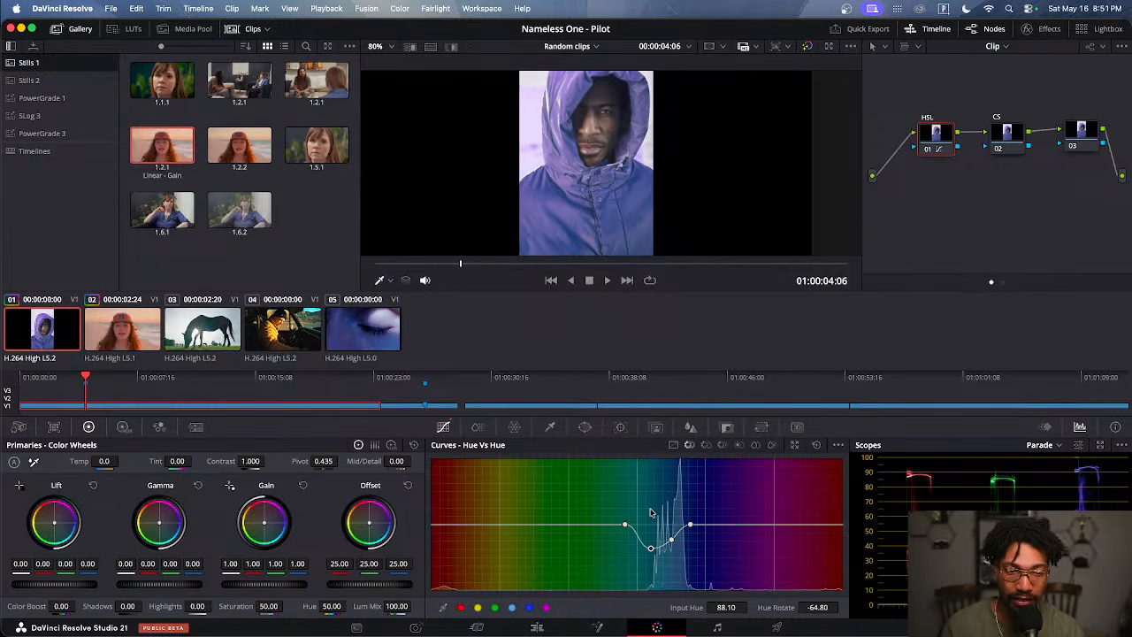
click(706, 446)
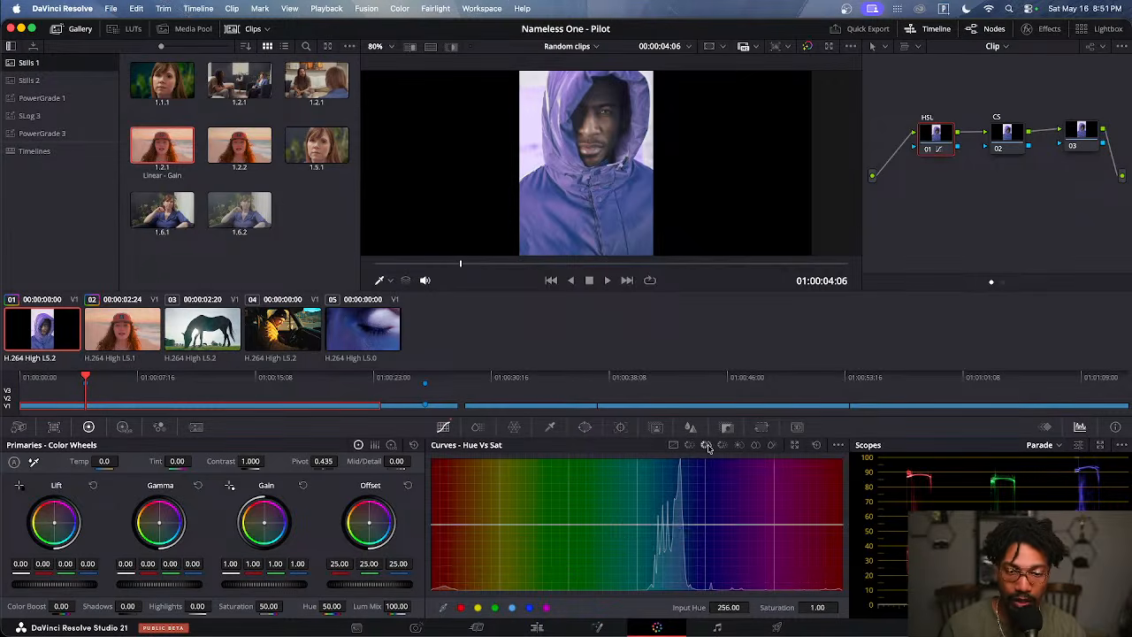
click(582, 208)
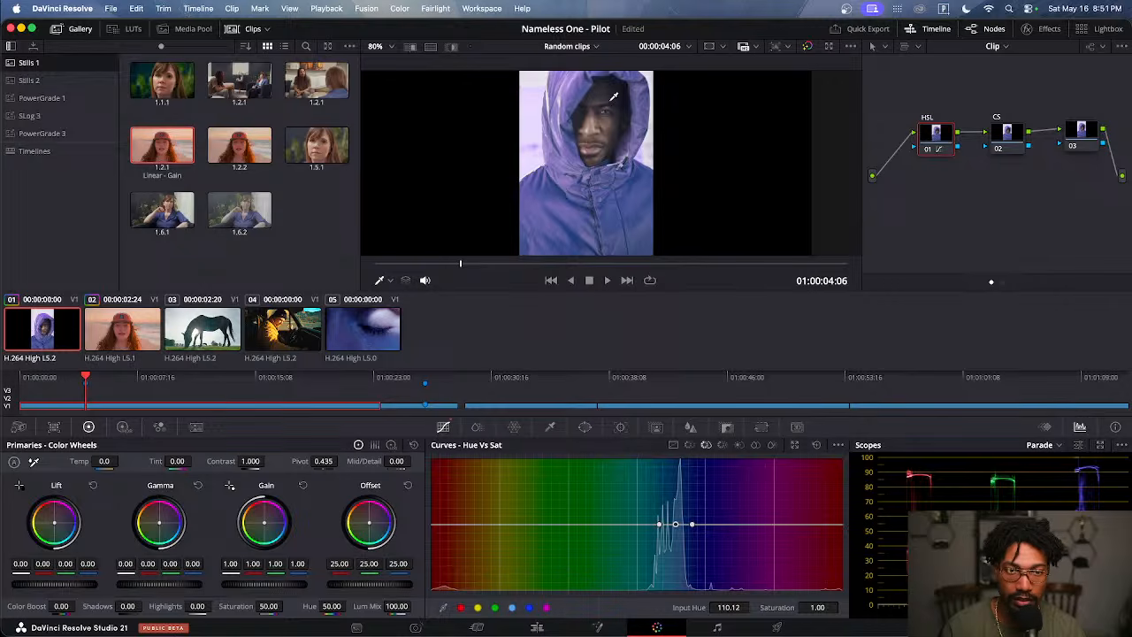
scroll(613, 95, down, 2)
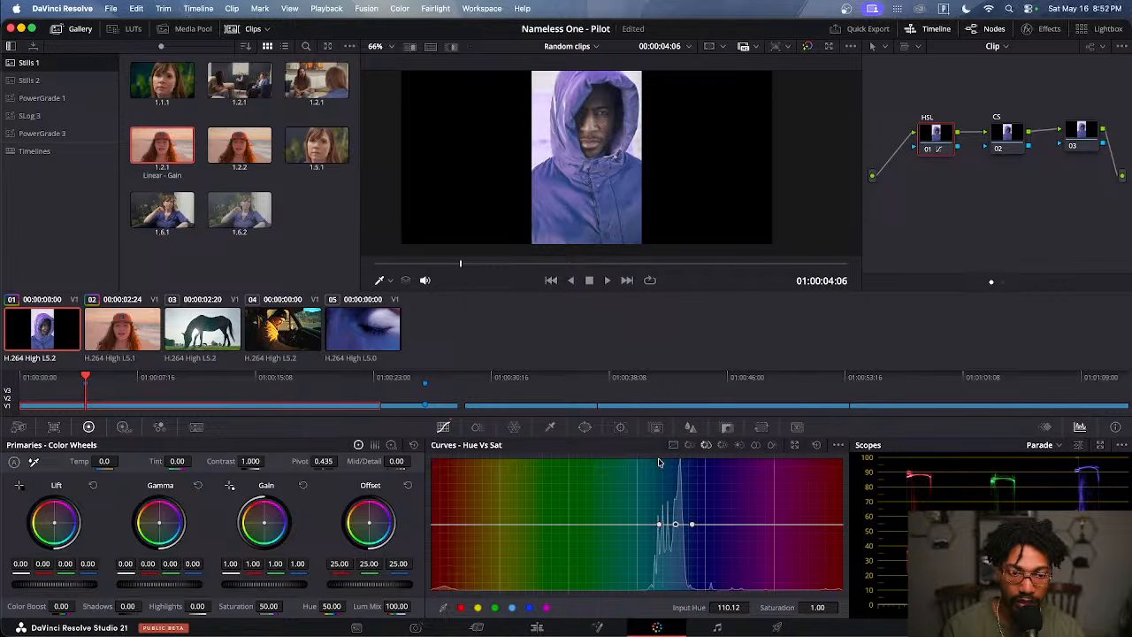
drag(677, 526, 677, 566)
scroll(608, 110, up, 2)
scroll(609, 113, down, 3)
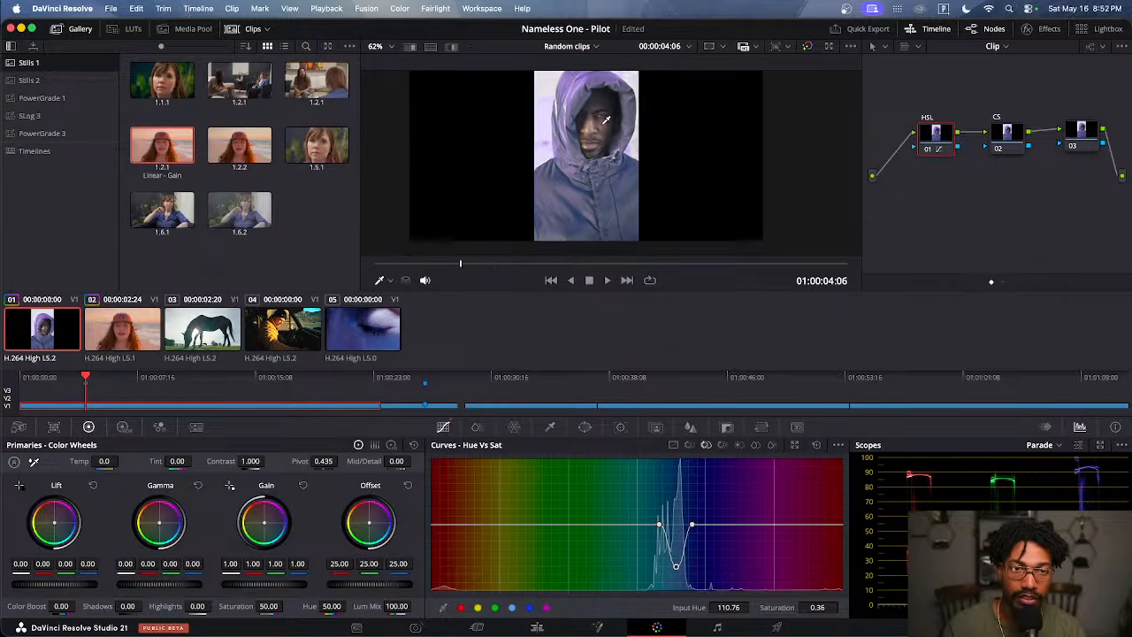
Sample two areas of the hood to locate their hues on the Hue Vs Sat curve
scroll(592, 132, up, 1)
click(573, 110)
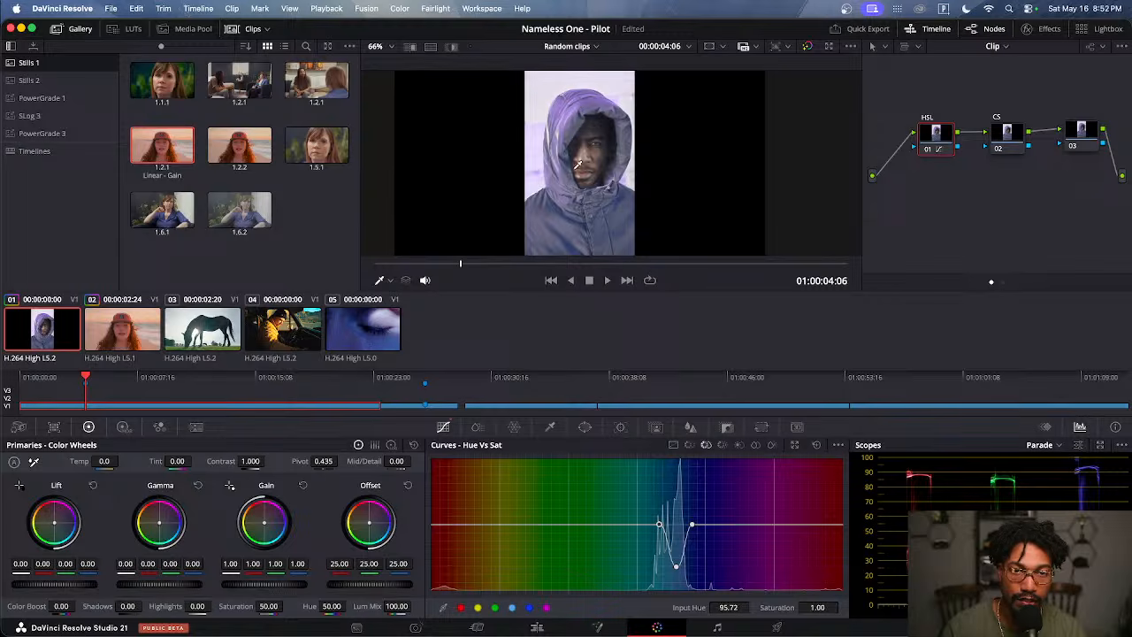
click(600, 98)
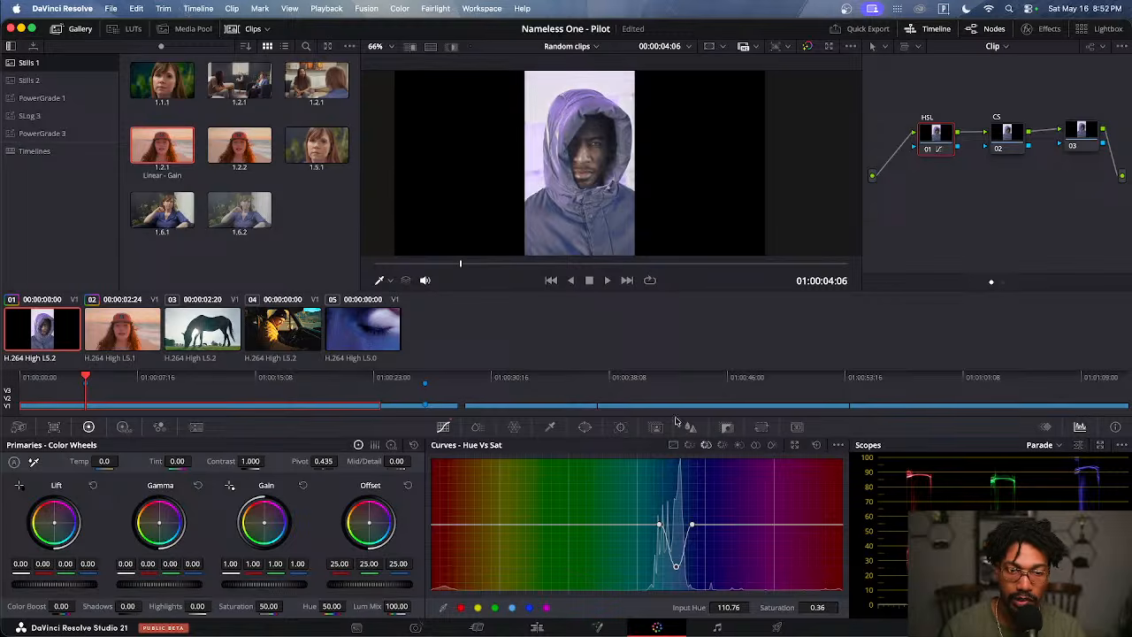
Extend the Hue Vs Sat dip by adding a point near hue 82 and lowering the neighbouring point to saturation 0.44 at hue 92.22
click(645, 526)
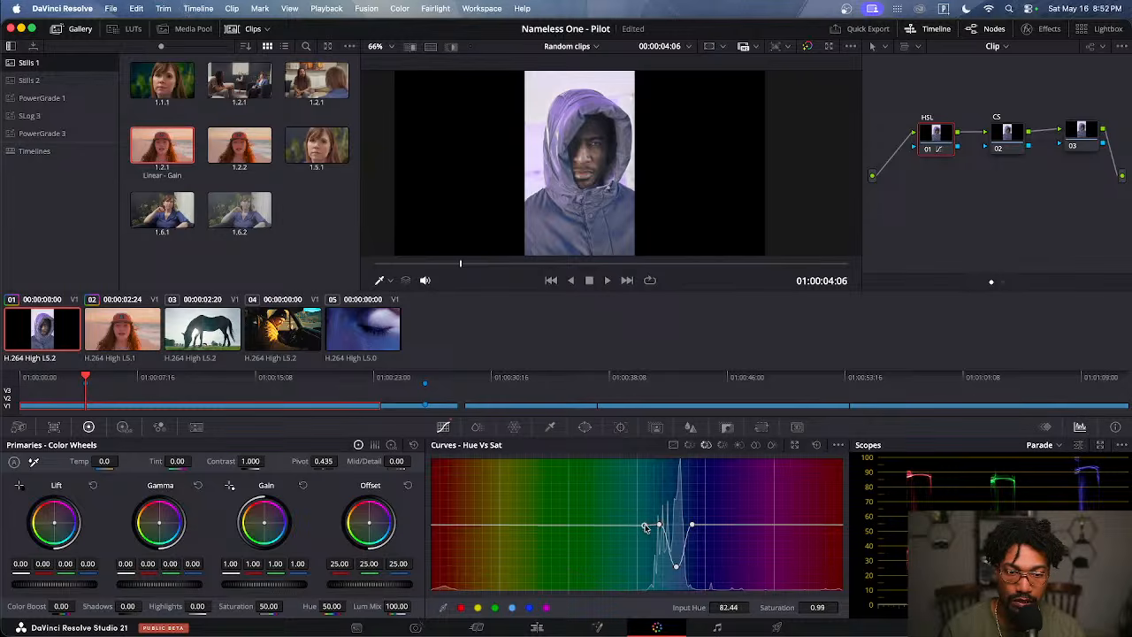
drag(659, 525, 654, 552)
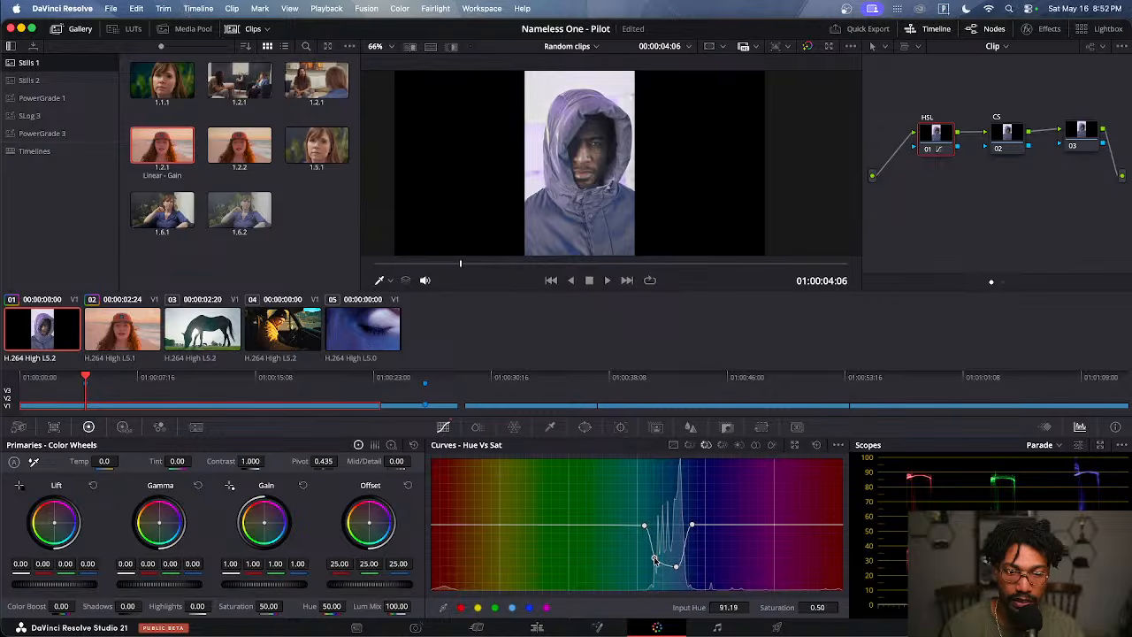
drag(654, 561, 656, 564)
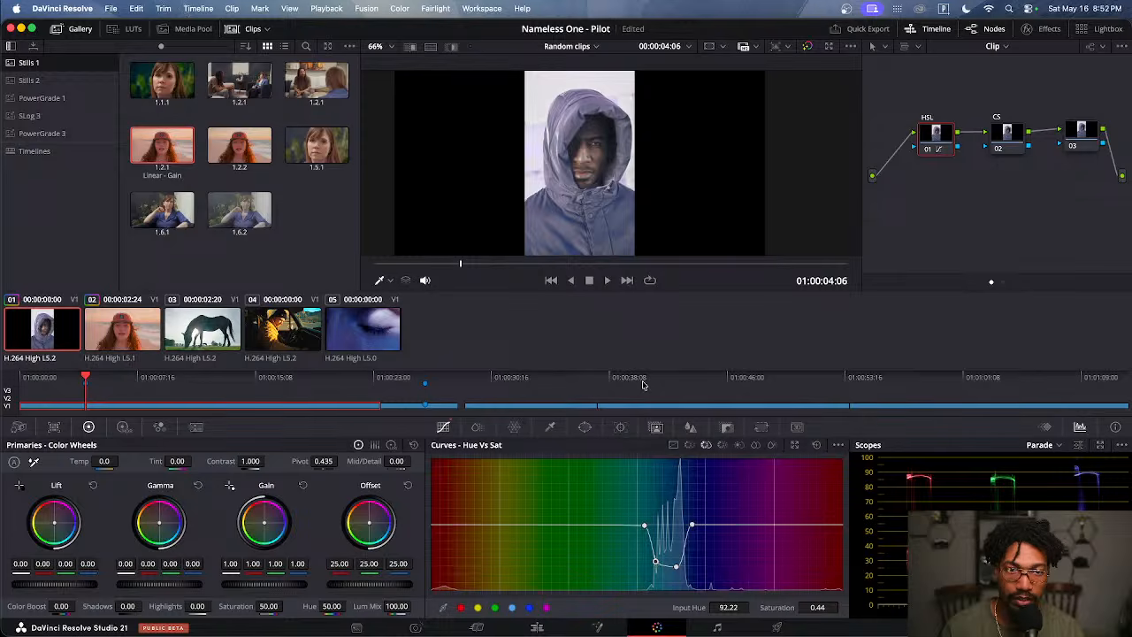
scroll(579, 198, down, 3)
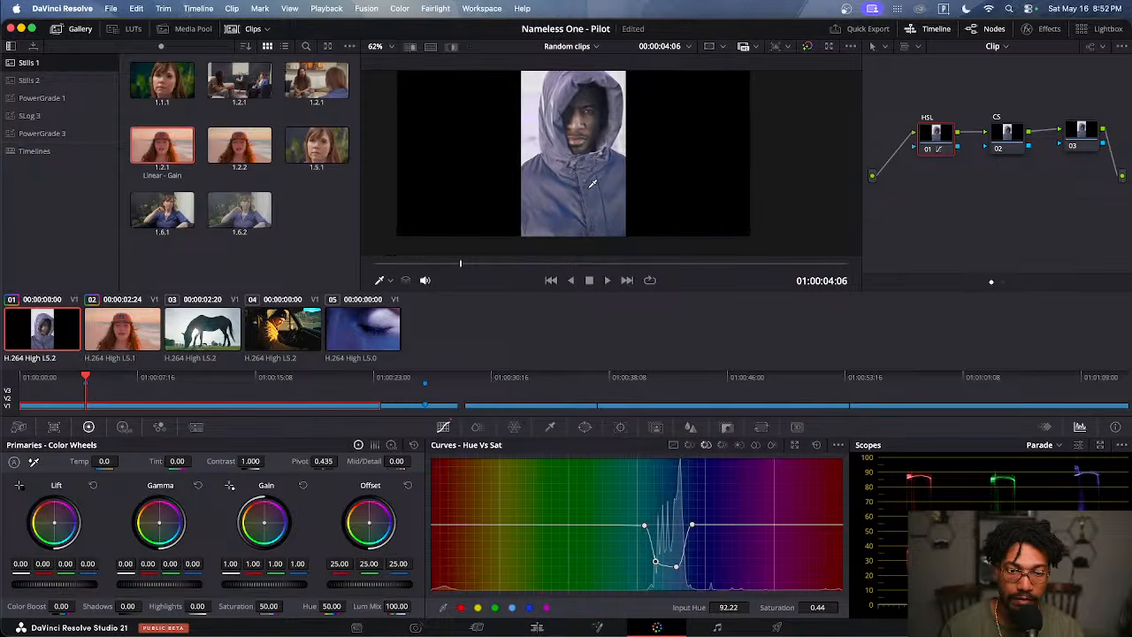
scroll(592, 183, up, 1)
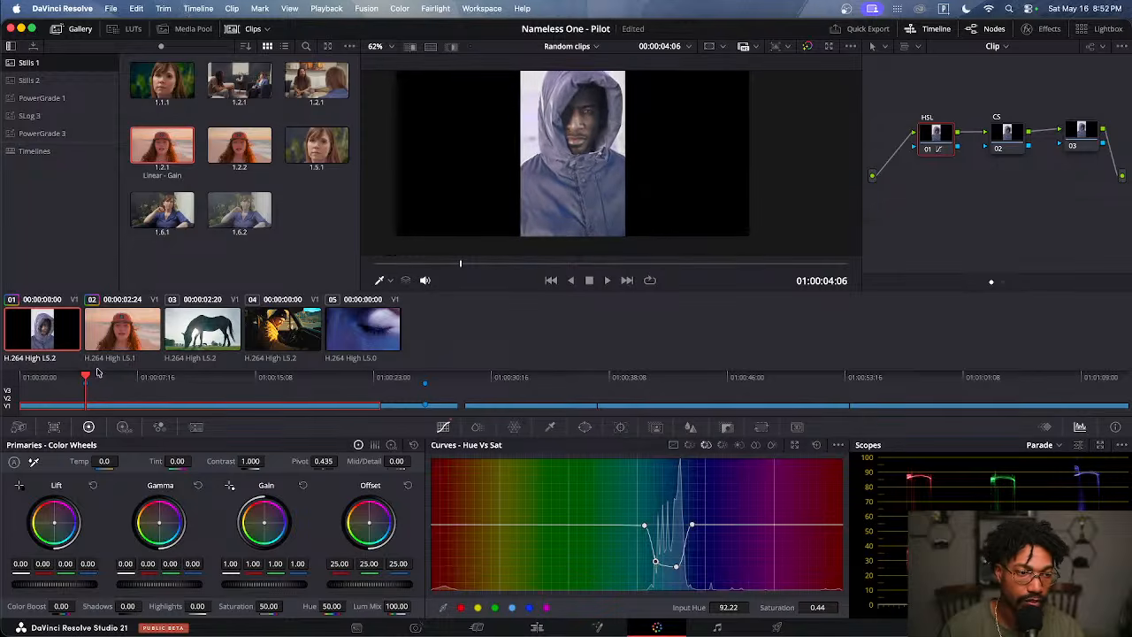
Go to the two-person shot at 01:00:14:12 and review its Hue Vs Hue, Hue Vs Sat and Hue Vs Lum curves
drag(94, 376, 244, 406)
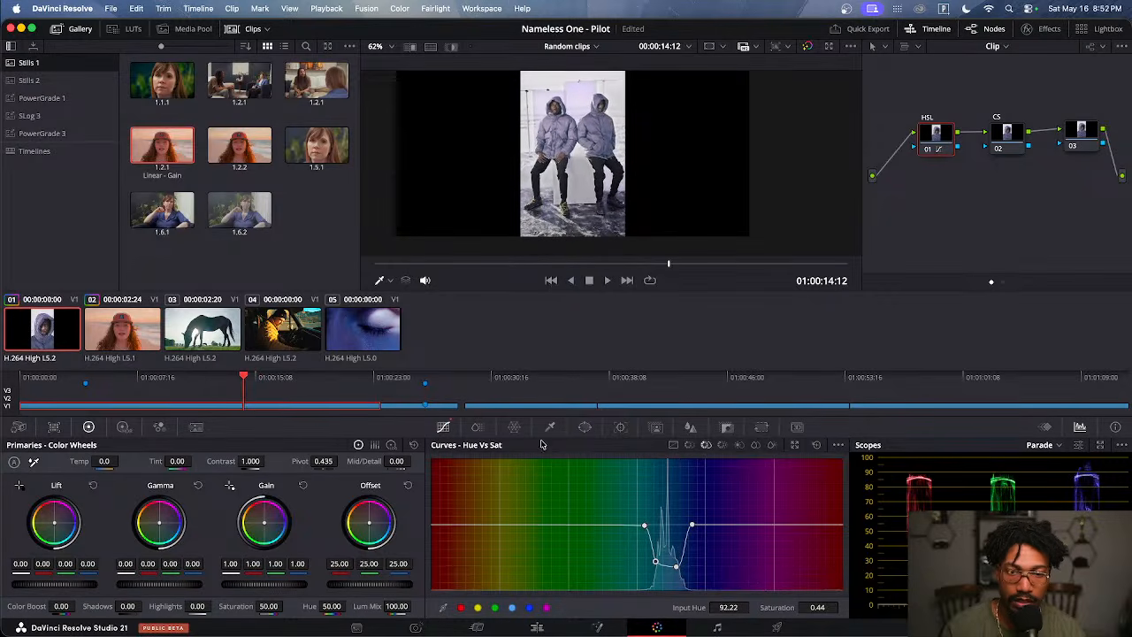
click(723, 446)
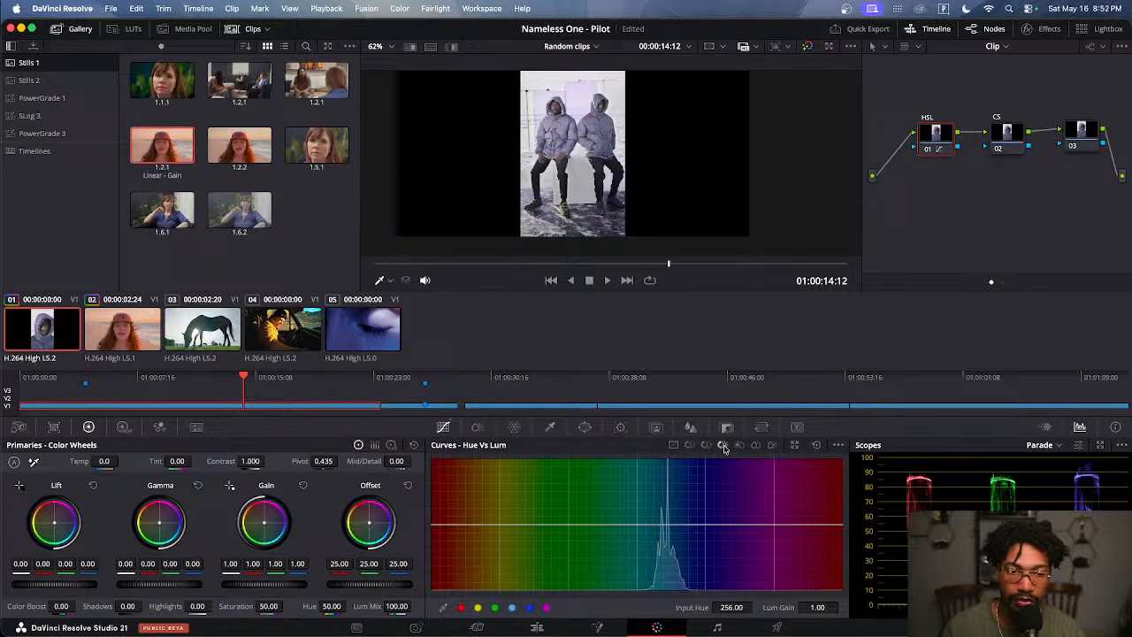
scroll(579, 179, down, 1)
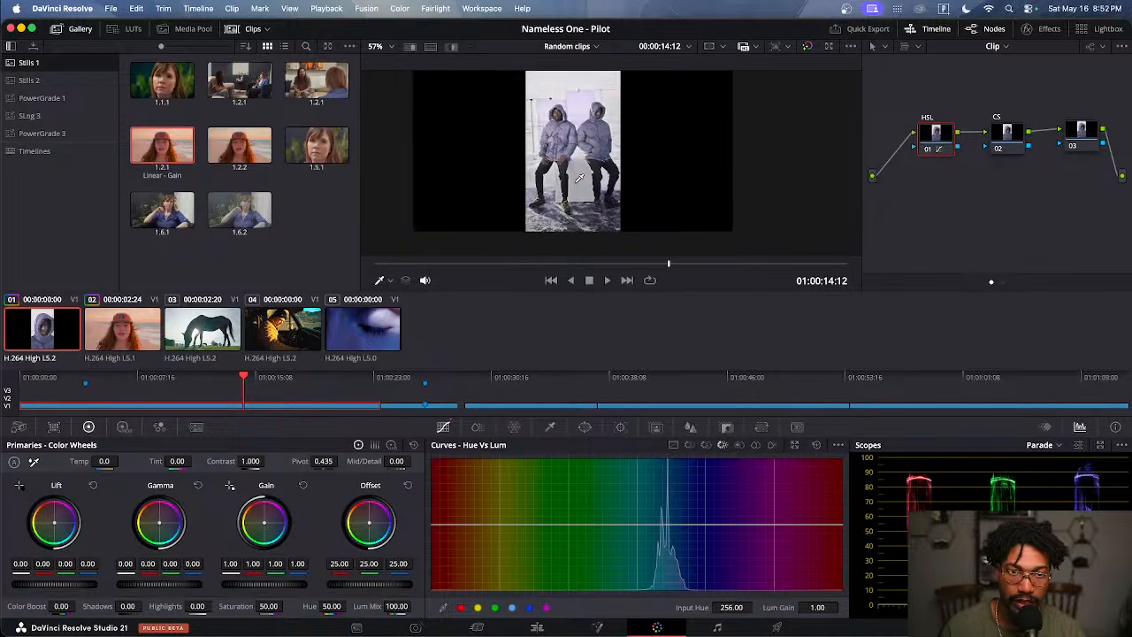
scroll(579, 178, up, 6)
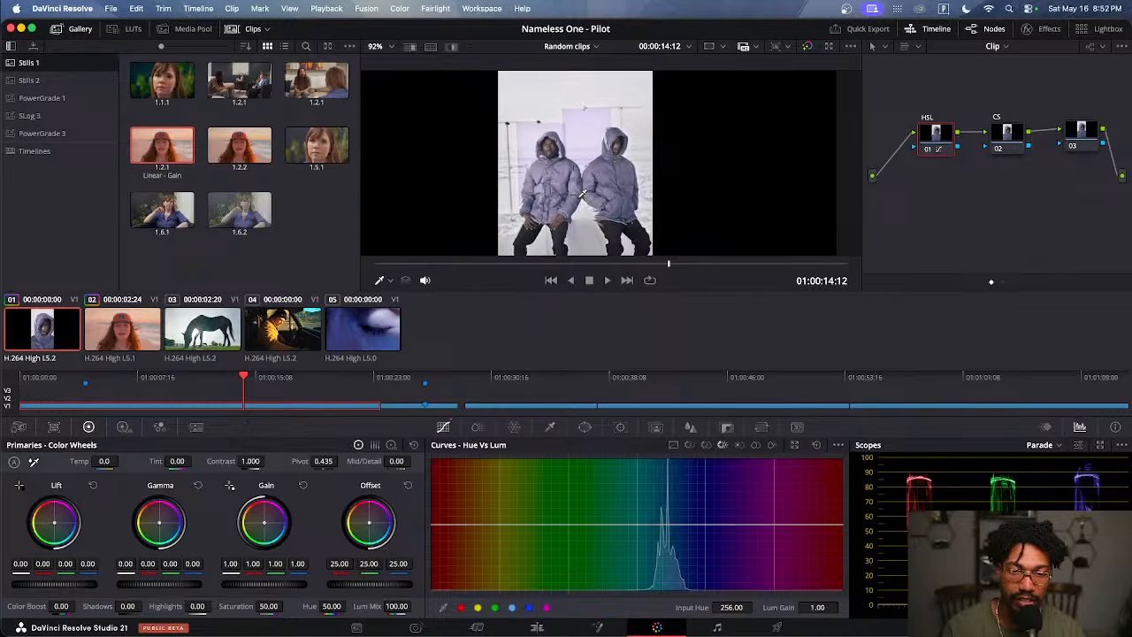
click(705, 446)
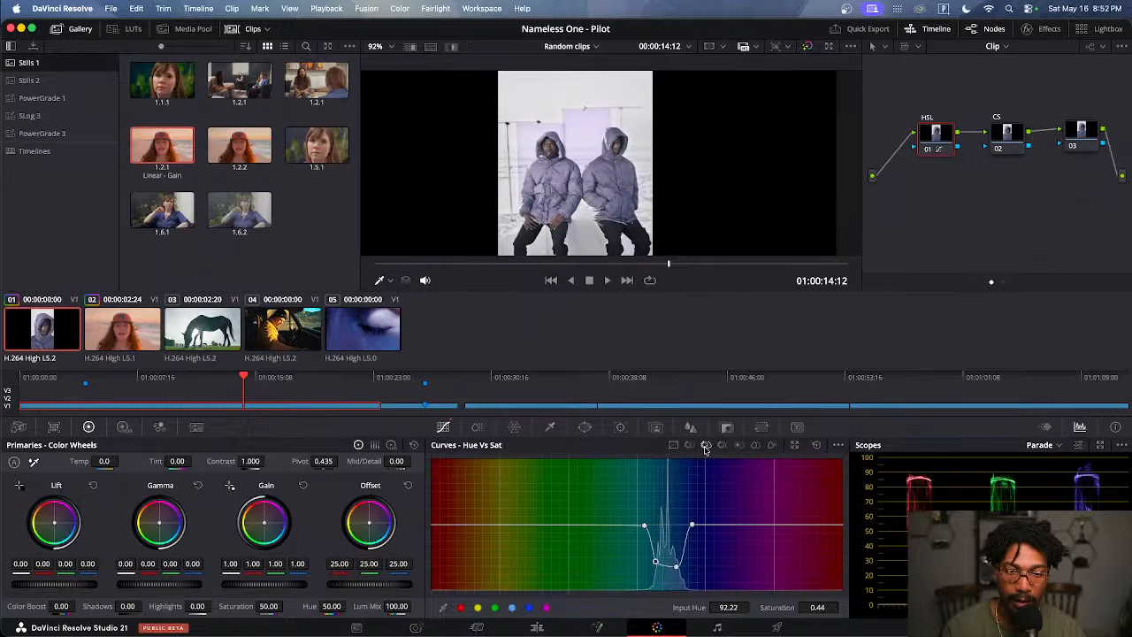
click(690, 447)
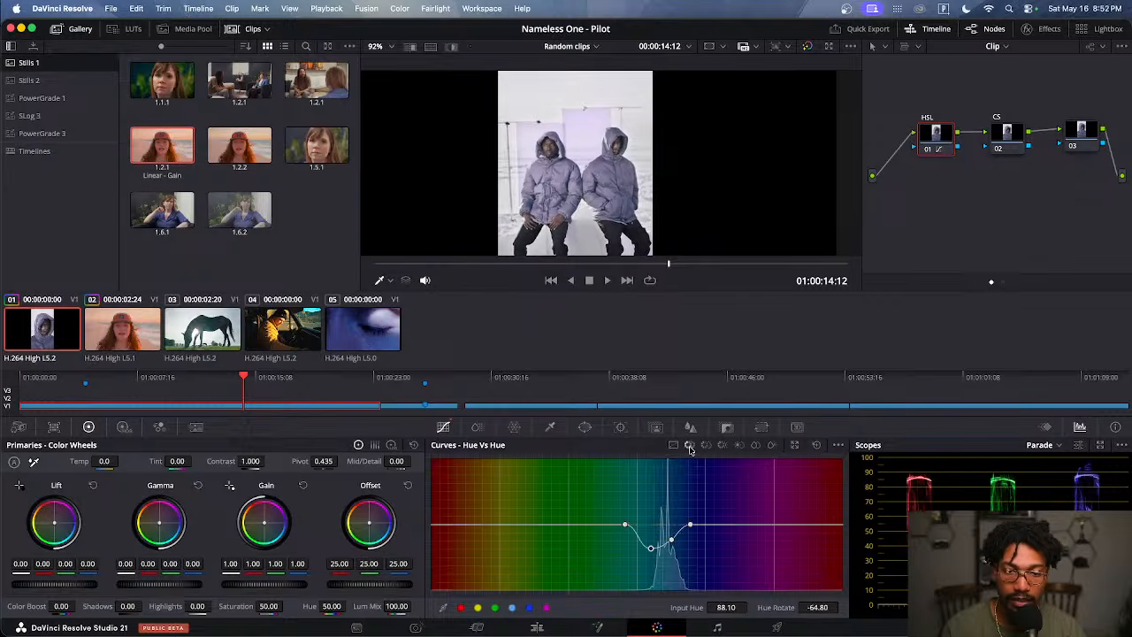
click(705, 445)
click(721, 446)
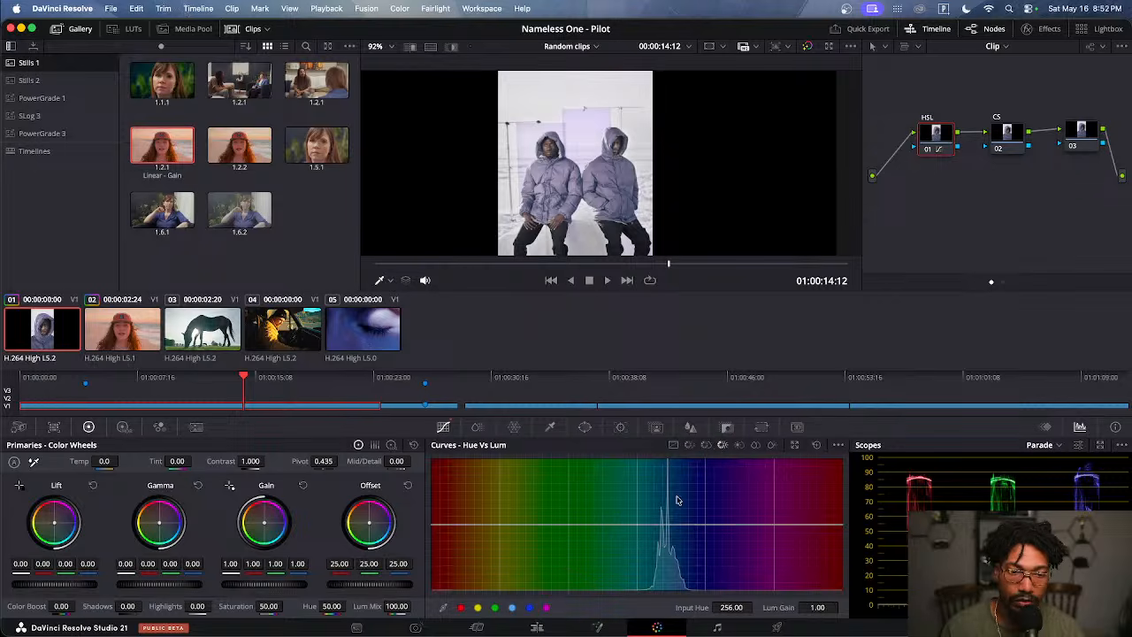
Sample the right-hand jacket on the Hue Vs Lum curve, raise its lum gain to about 1.40, and save the project at 01:00:06:22
scroll(602, 181, up, 3)
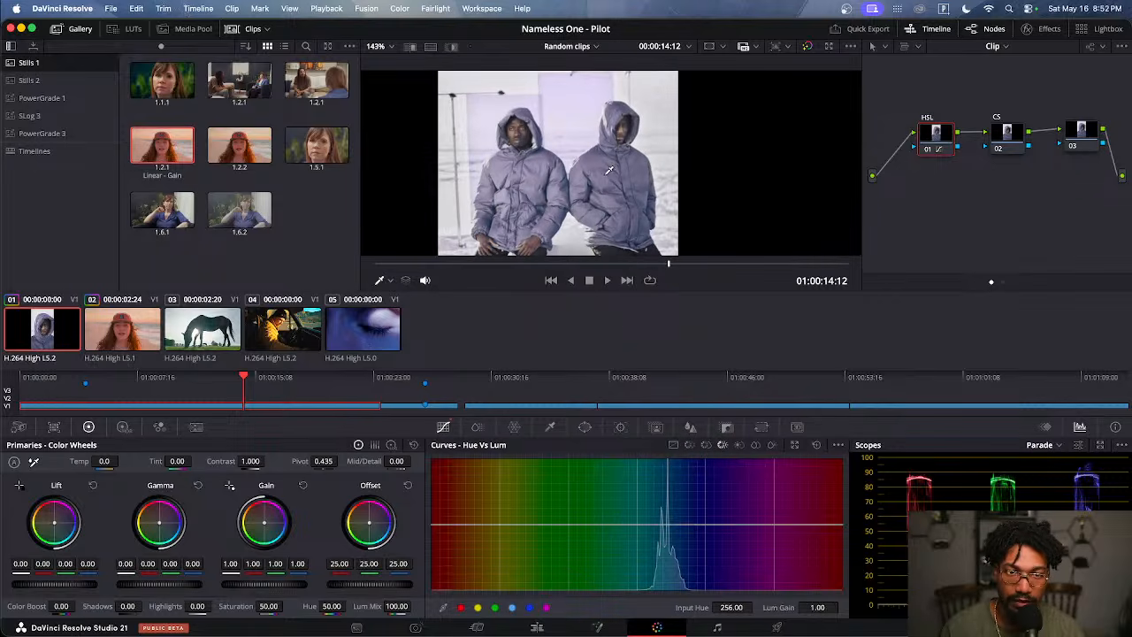
click(608, 170)
mouse_move(667, 517)
mouse_down()
mouse_move(672, 508)
mouse_move(672, 536)
mouse_move(672, 501)
mouse_up()
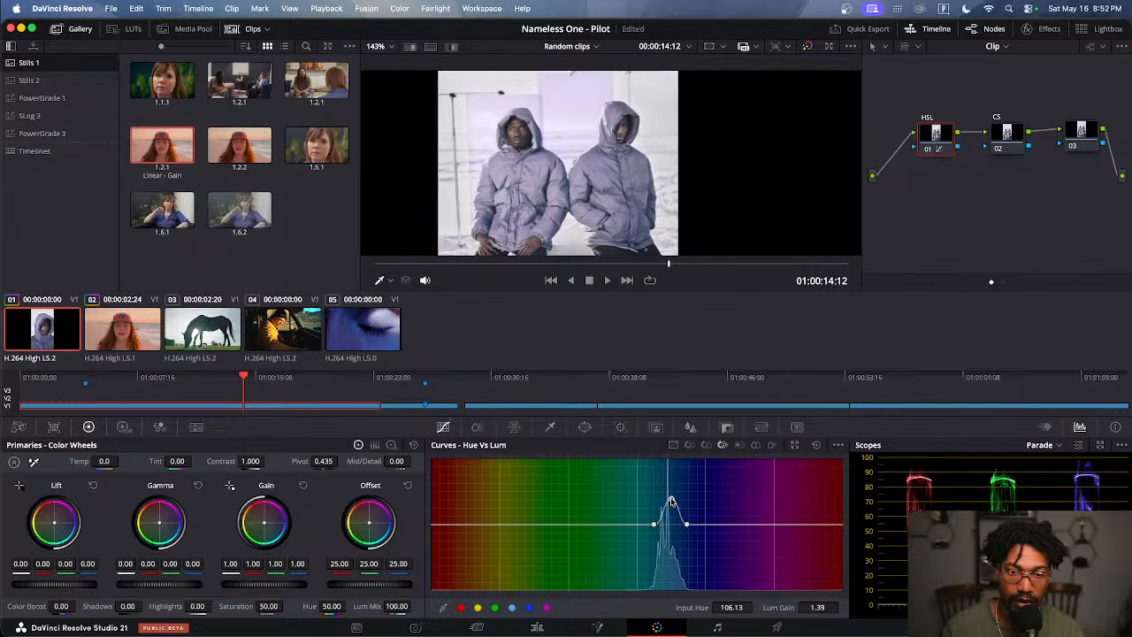
scroll(543, 192, down, 5)
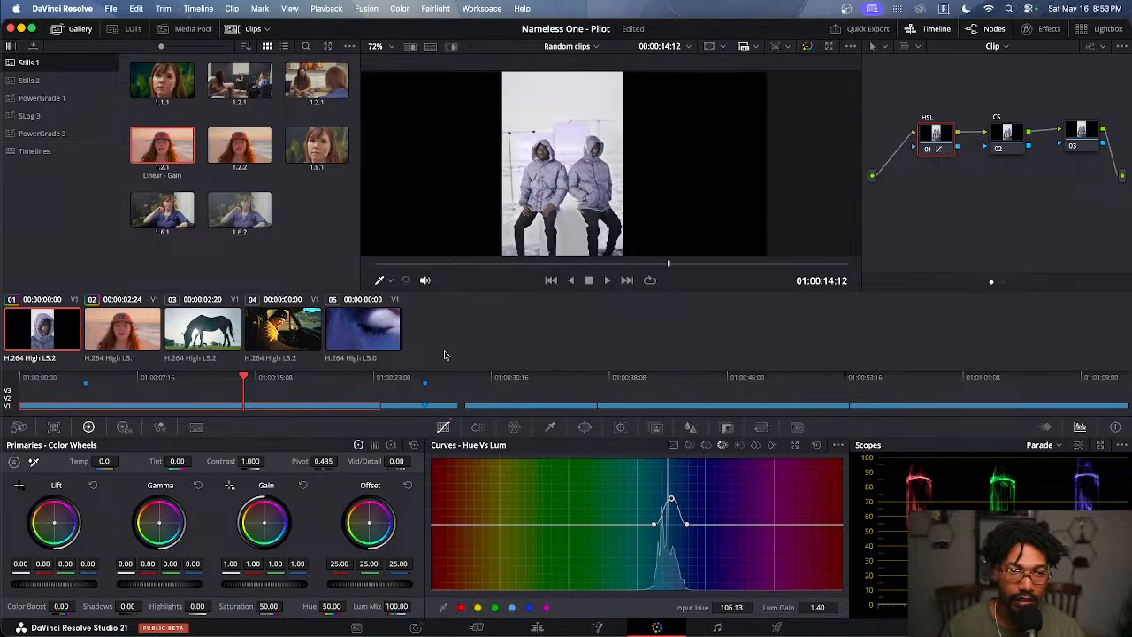
drag(251, 375, 127, 398)
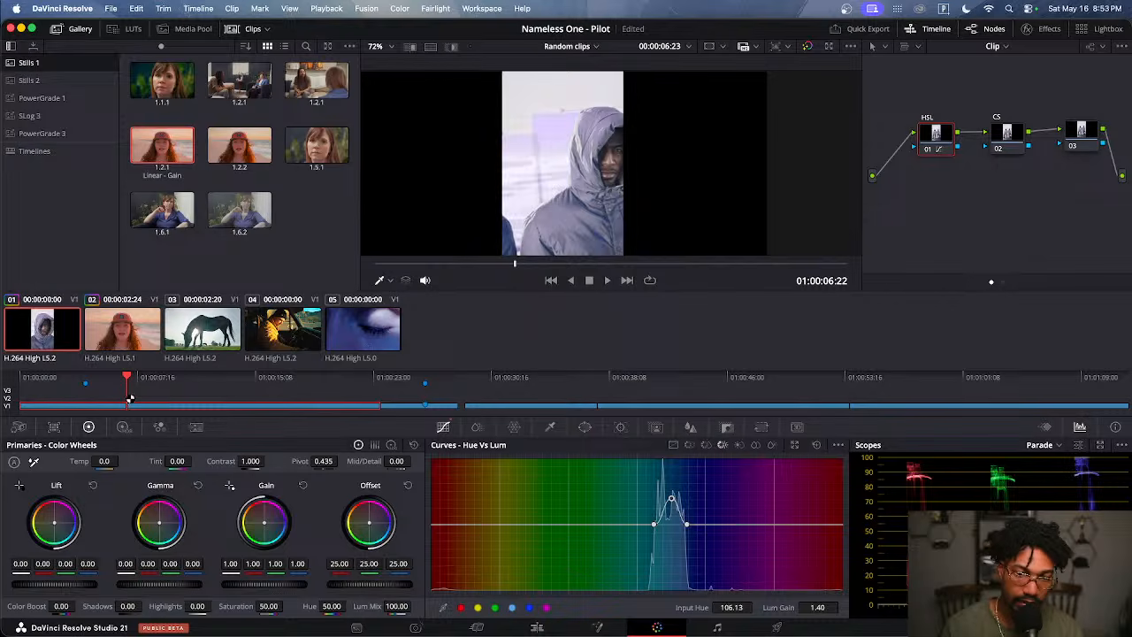
key(super+s)
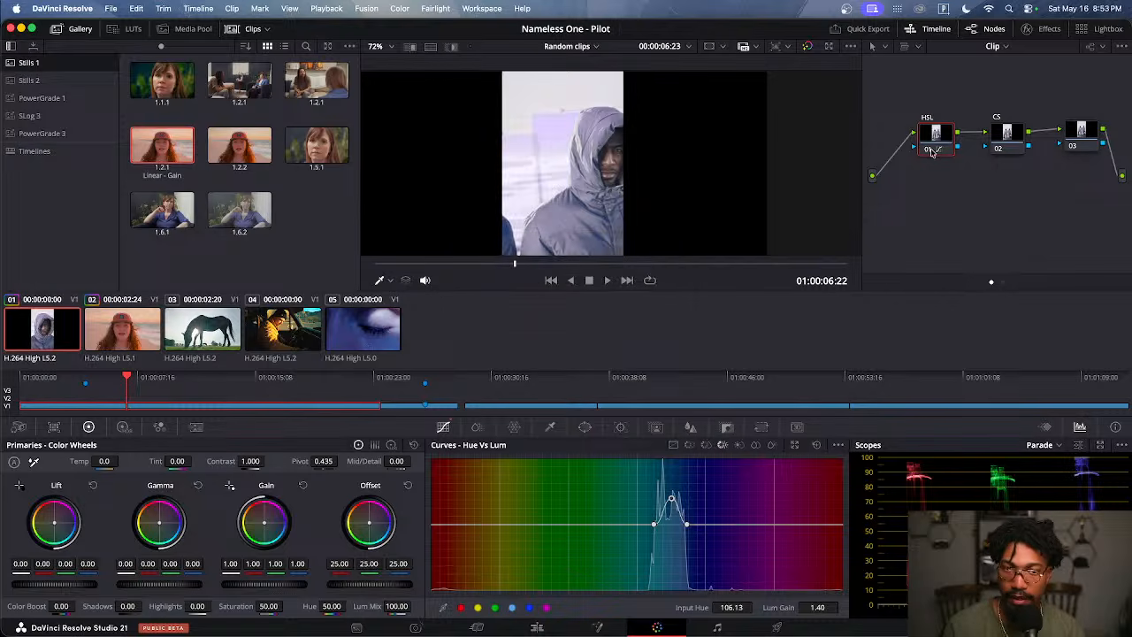
Disable the HSL node and return to the hooded close-up at Marker 2 (01:00:04:07)
click(930, 149)
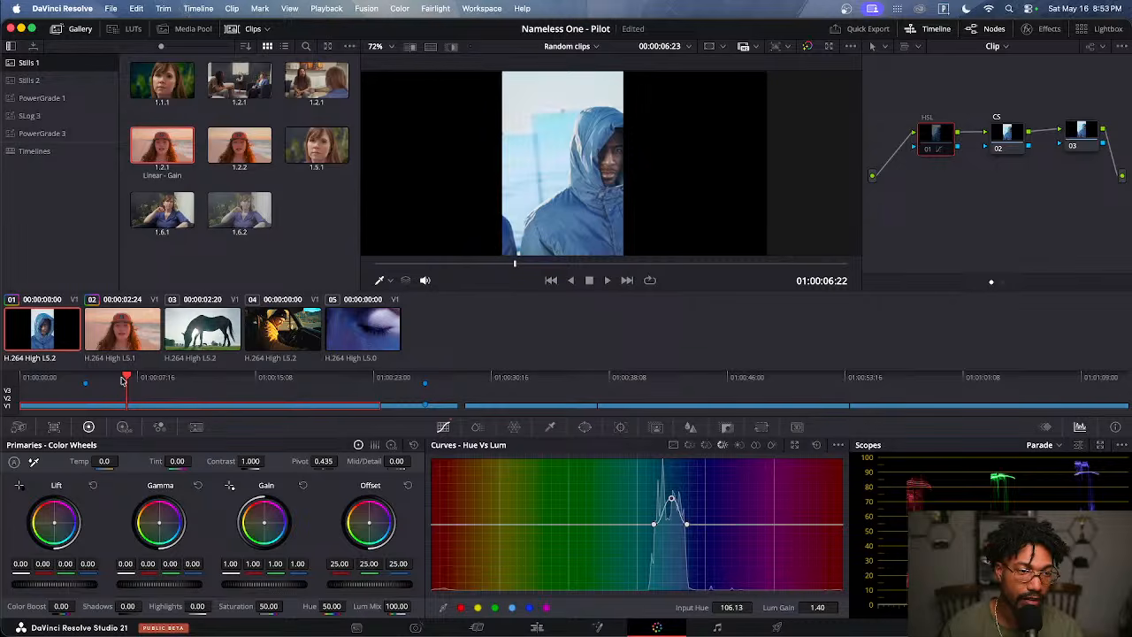
drag(113, 380, 86, 387)
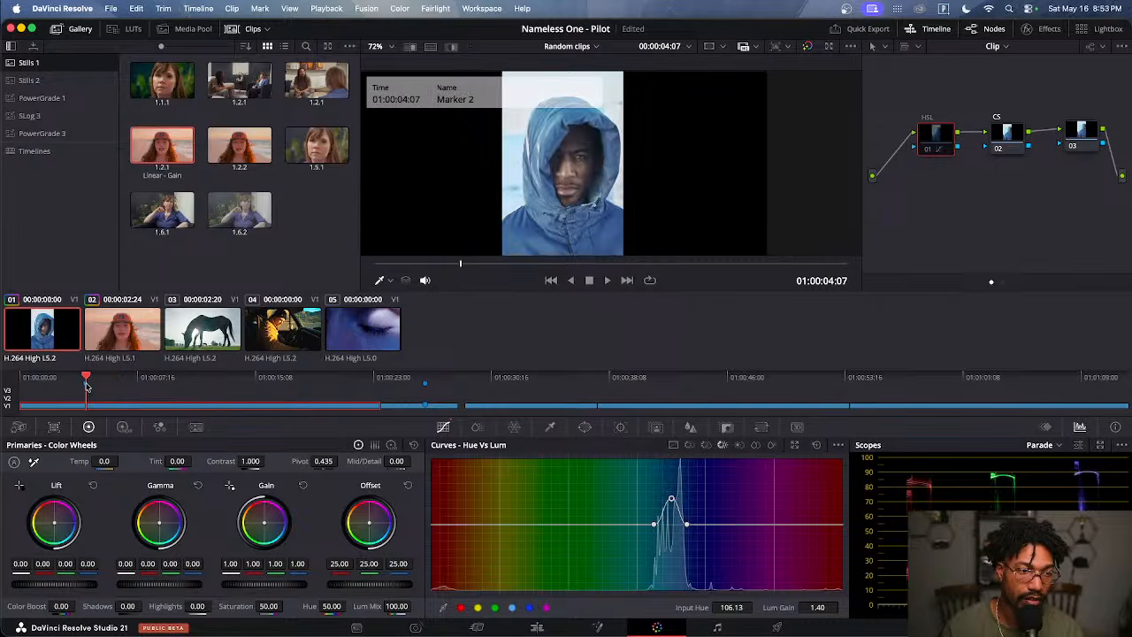
scroll(669, 219, down, 3)
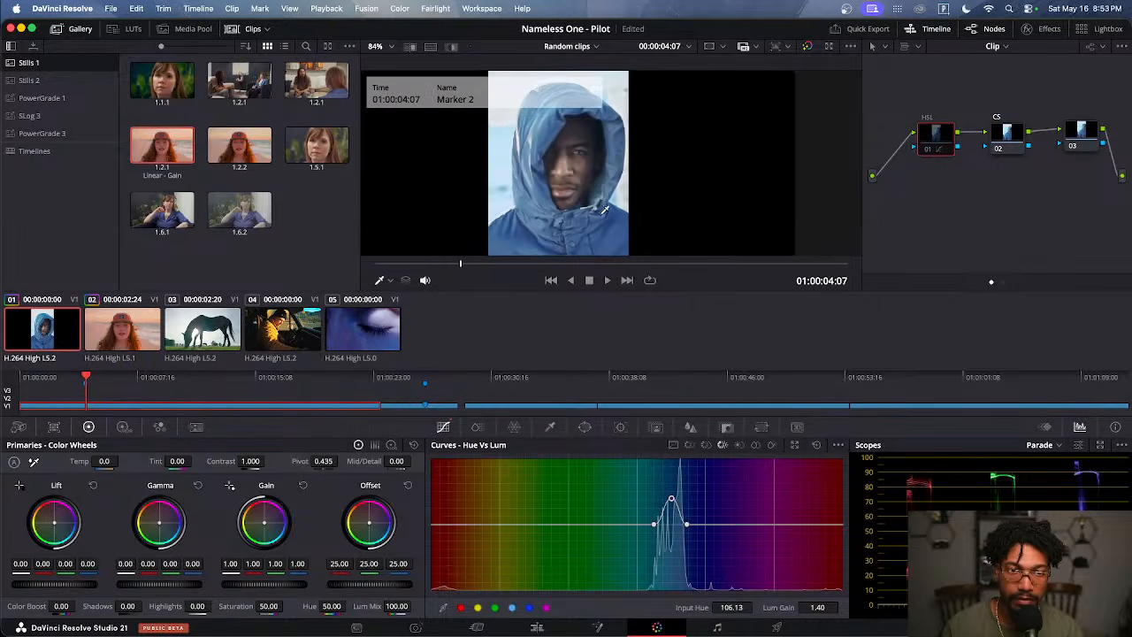
scroll(607, 191, down, 1)
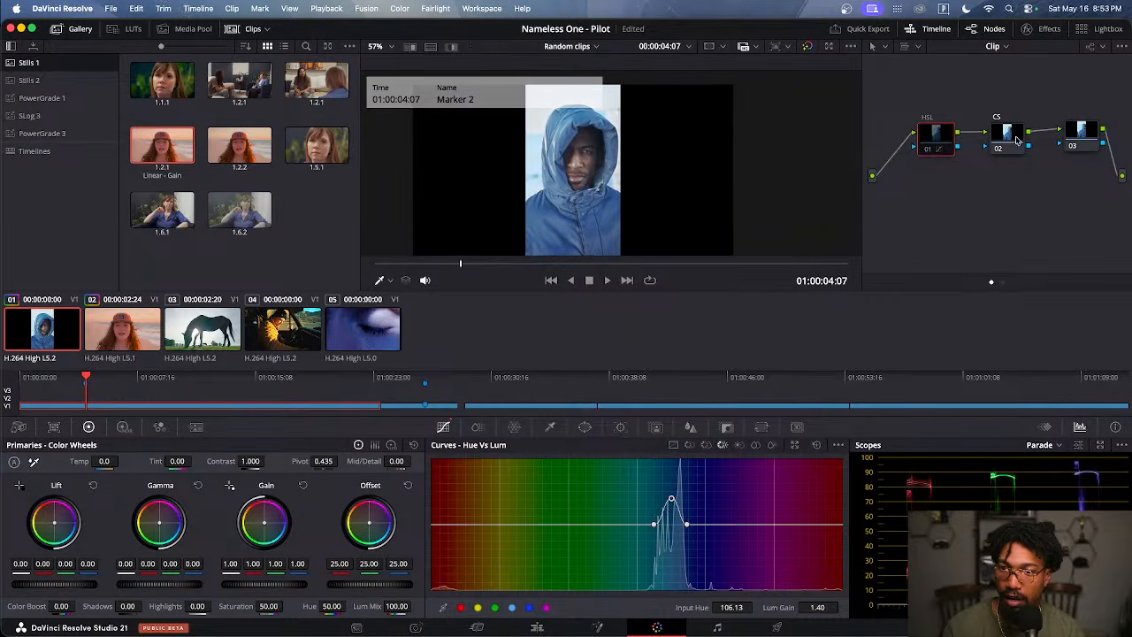
Select the CS node, open ColorSlice for it, and inspect the blue jacket up close
click(1011, 142)
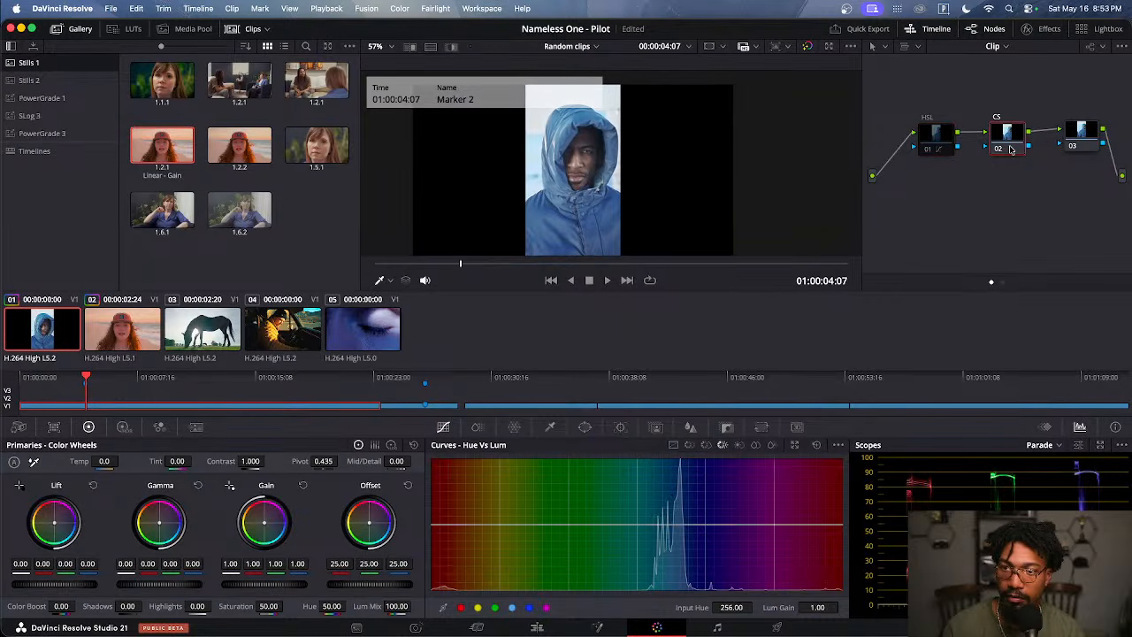
click(478, 427)
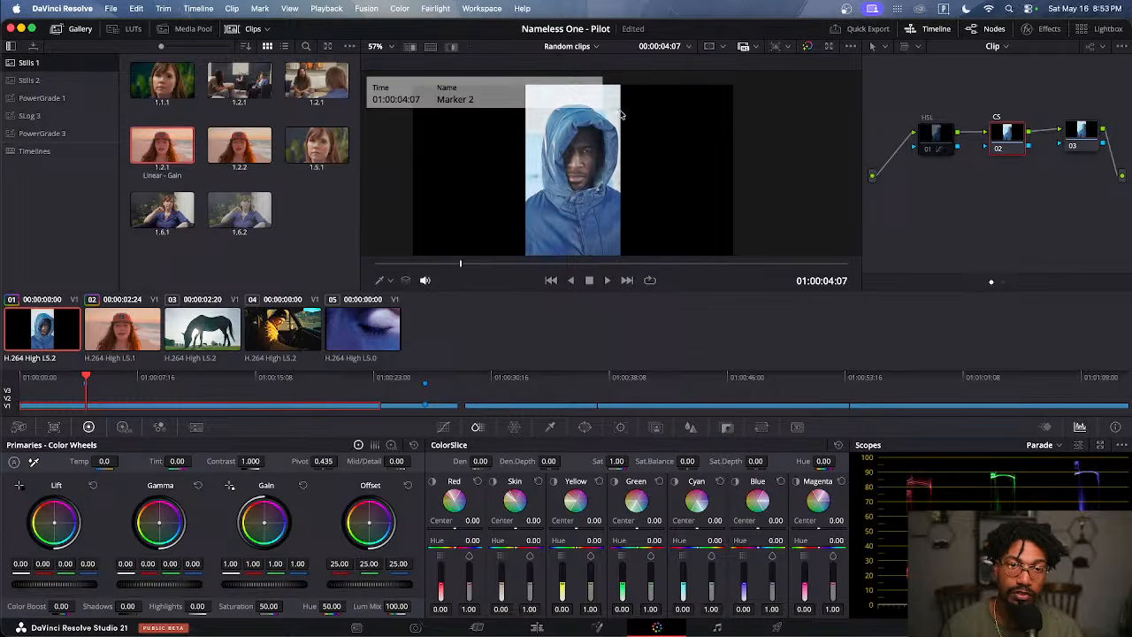
drag(602, 171, 612, 161)
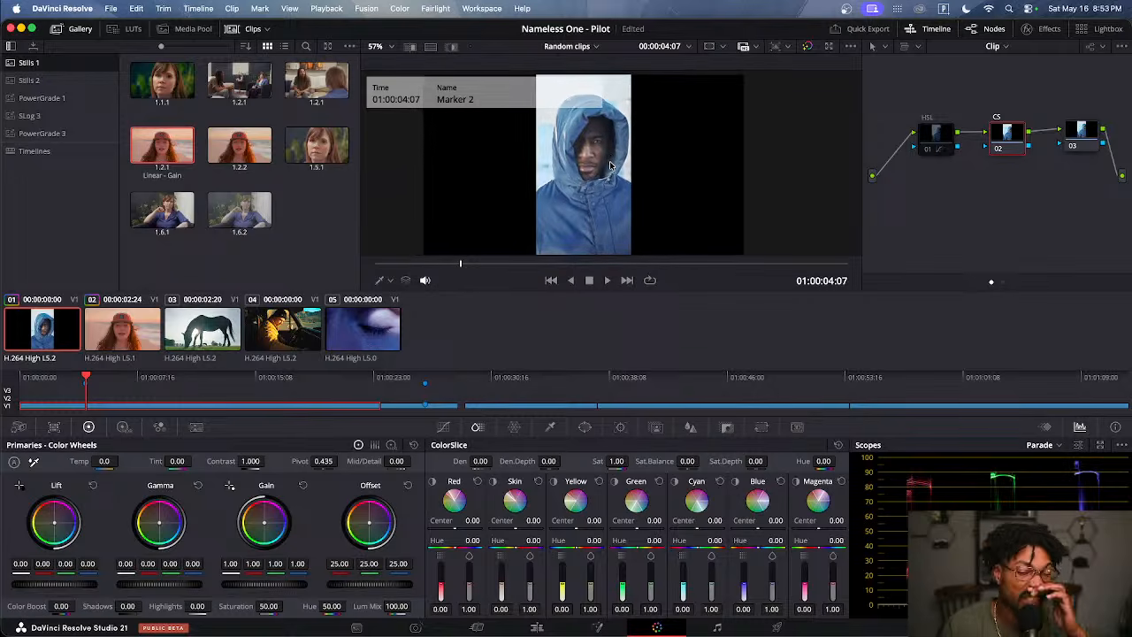
scroll(621, 168, up, 8)
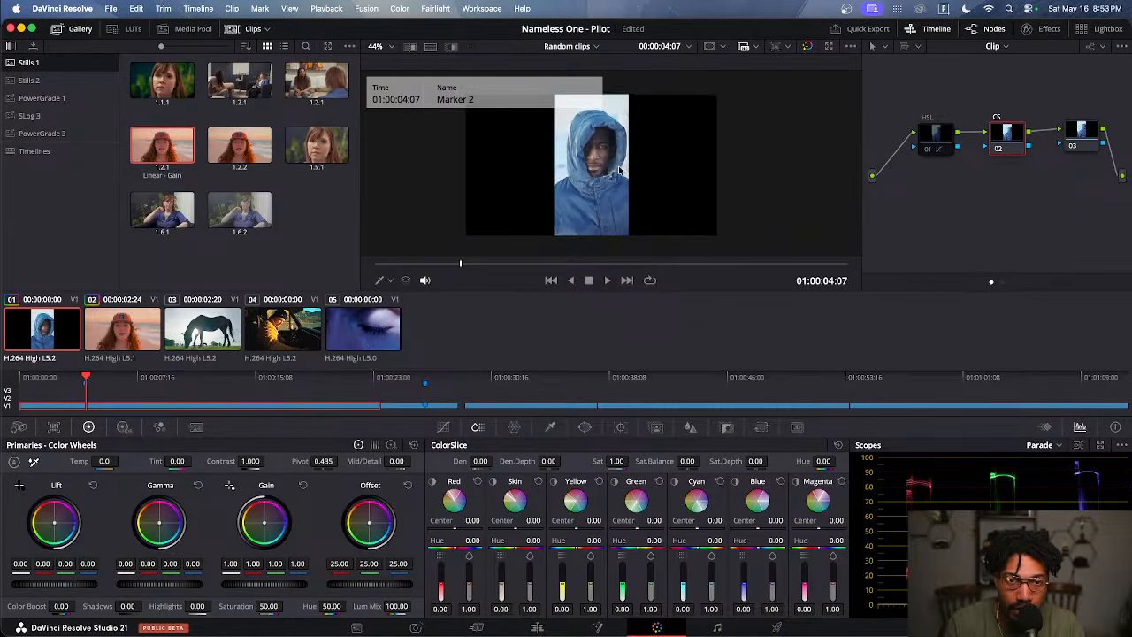
scroll(621, 159, up, 1)
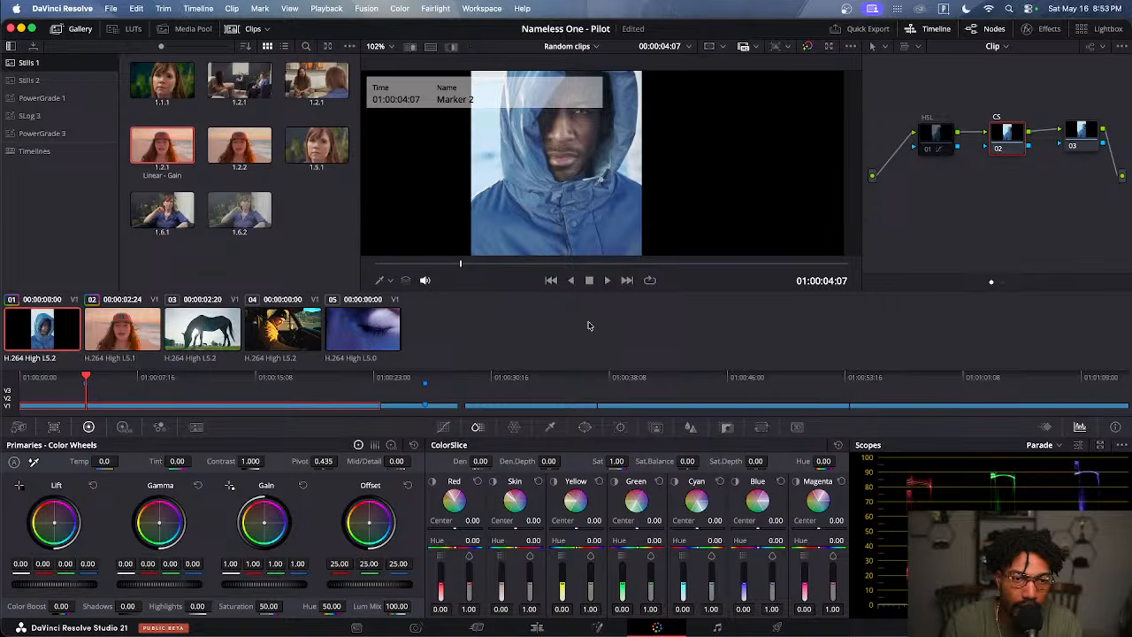
Move to the jacket frame at 01:00:05:14 and fit the whole image in the viewer
drag(88, 380, 106, 383)
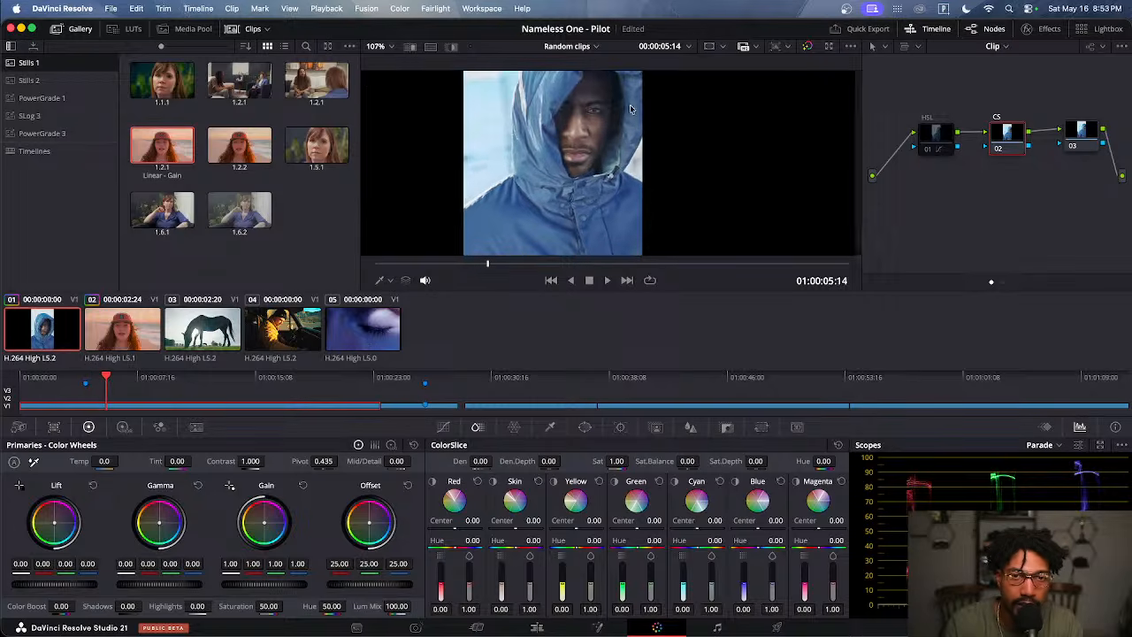
scroll(597, 183, down, 6)
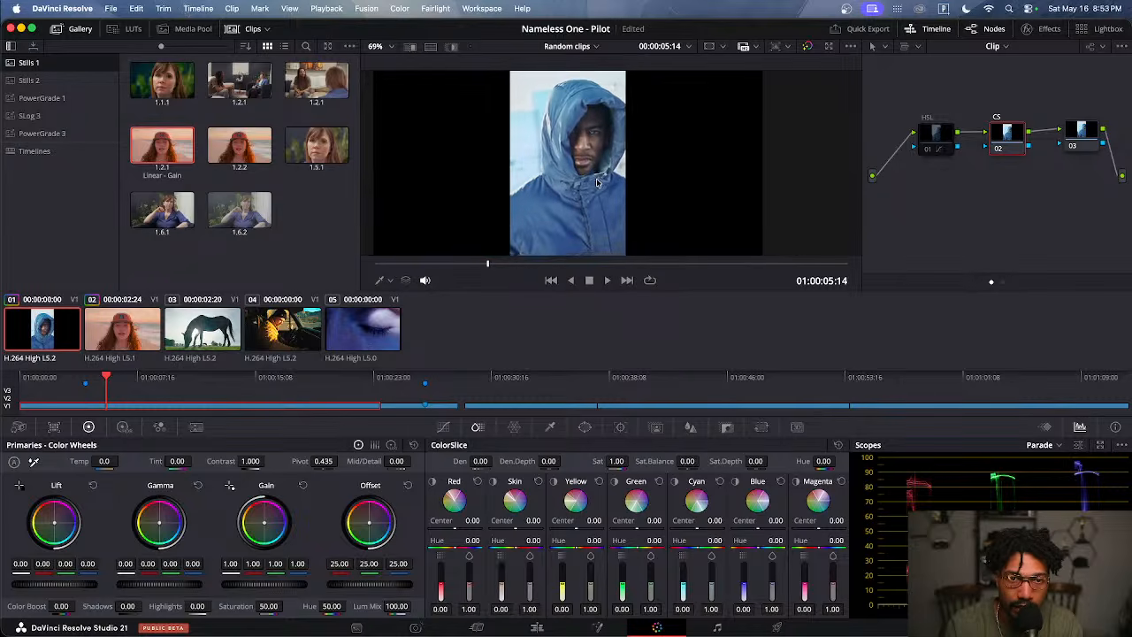
scroll(596, 183, down, 2)
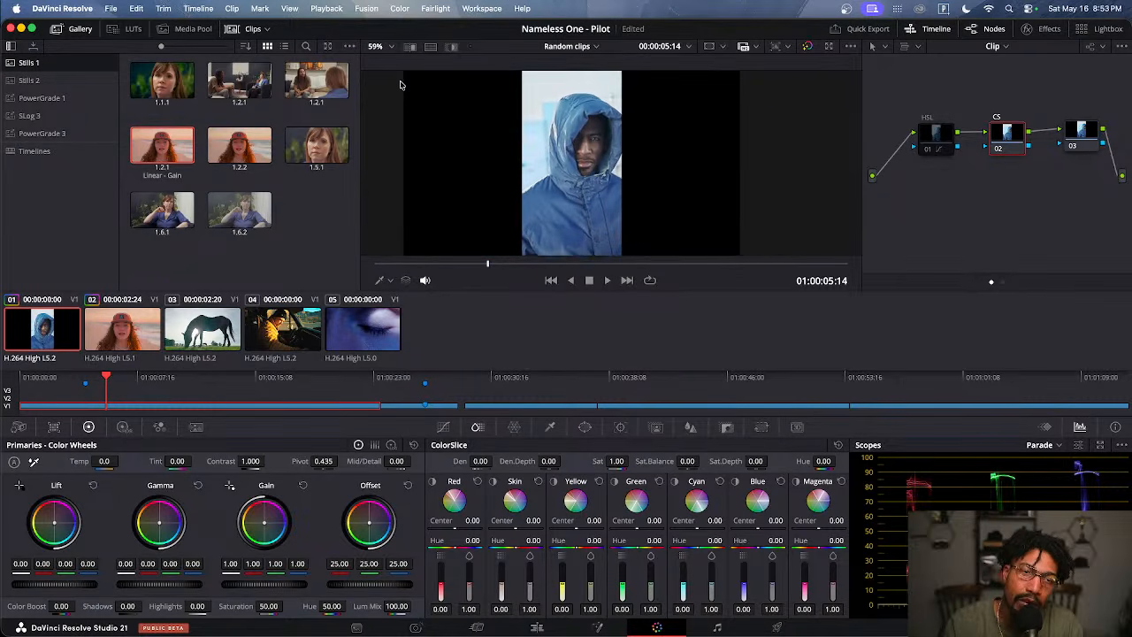
click(391, 46)
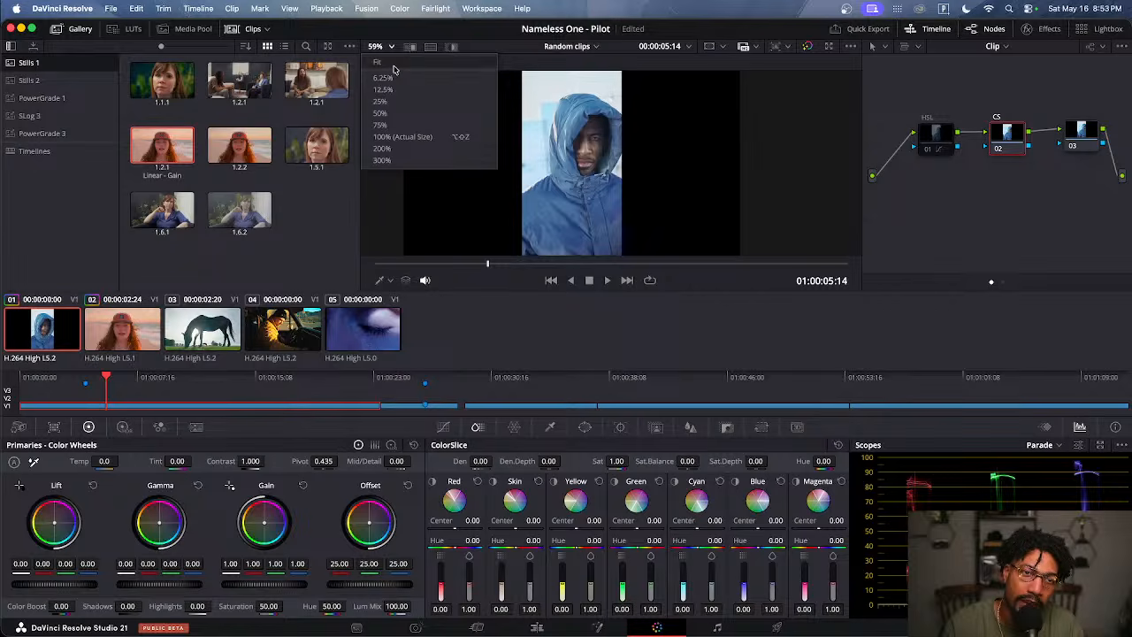
click(395, 70)
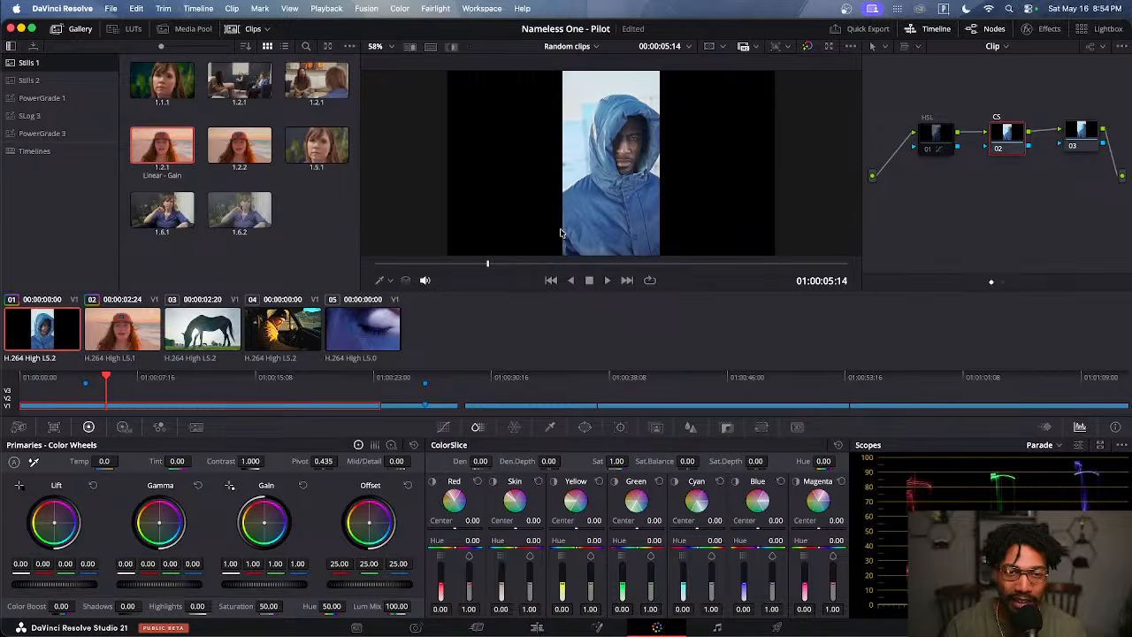
scroll(587, 199, down, 2)
scroll(587, 199, up, 4)
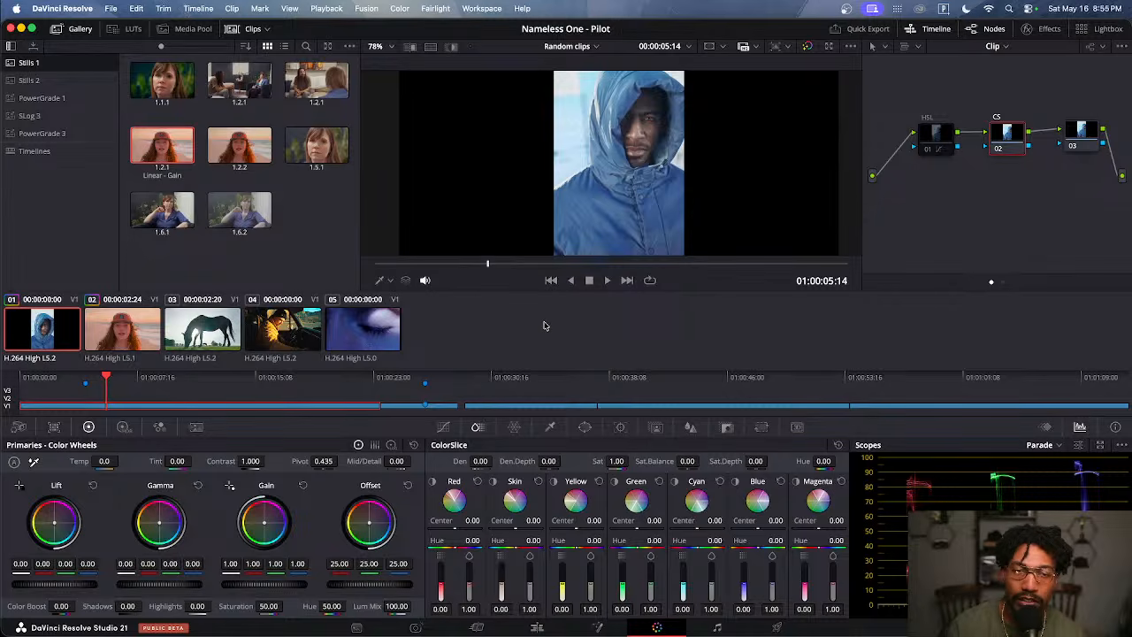
scroll(530, 179, down, 5)
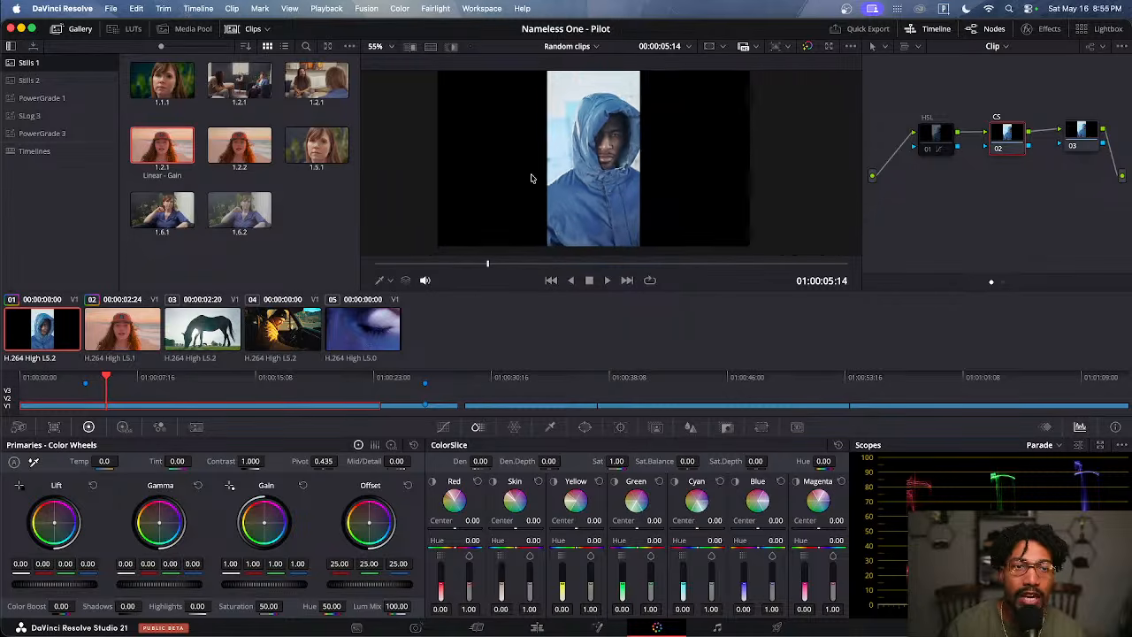
scroll(531, 180, up, 1)
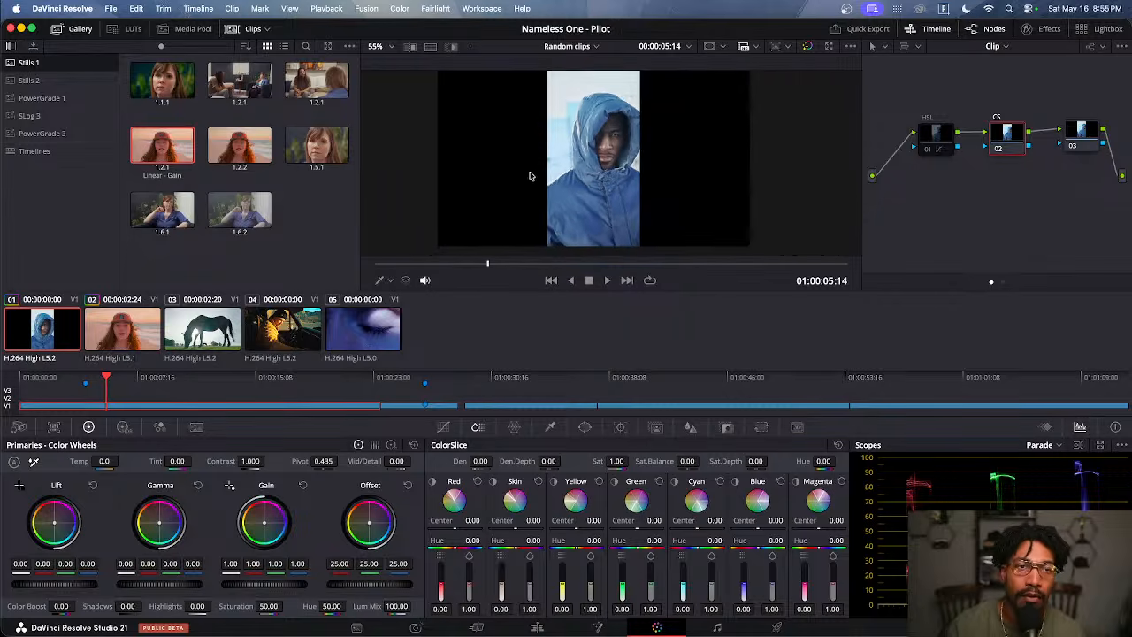
click(389, 47)
click(396, 64)
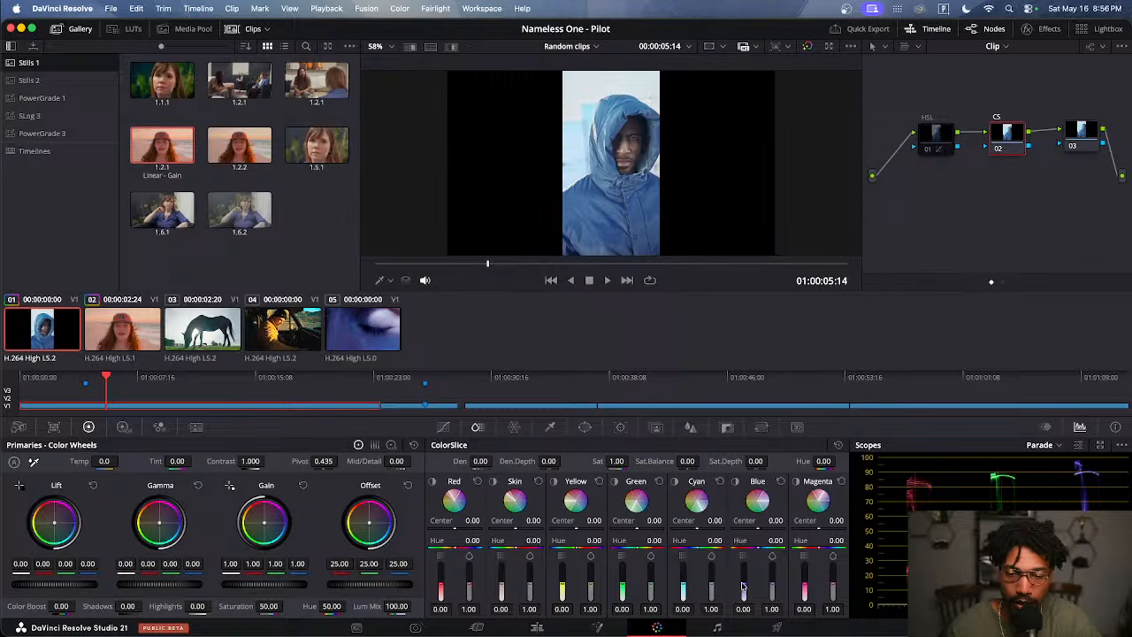
Try lowering the Cyan saturation to 0.30 and the Blue saturation to 0.64 in ColorSlice, resetting each slice to its default
scroll(600, 192, up, 2)
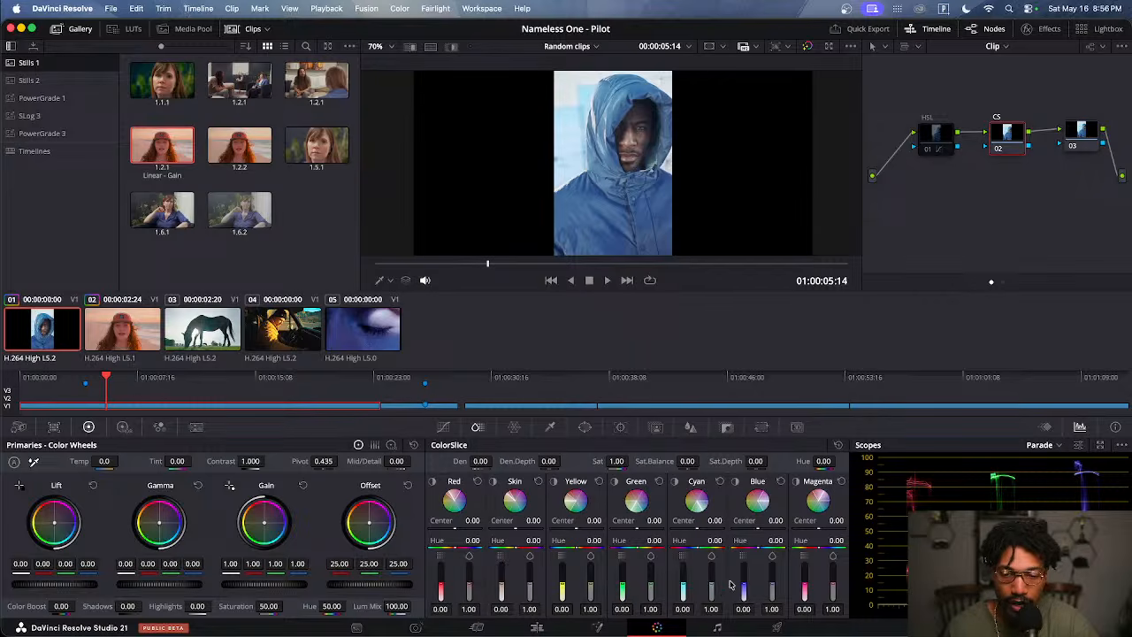
mouse_move(712, 587)
mouse_down()
mouse_move(712, 559)
mouse_move(712, 596)
mouse_up()
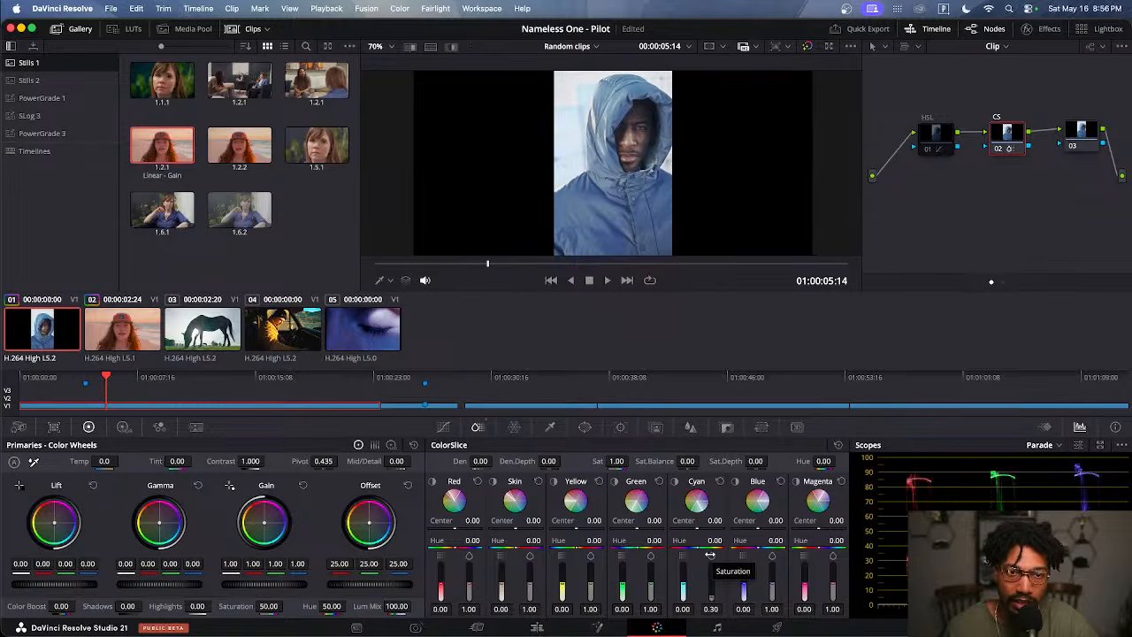
double_click(711, 558)
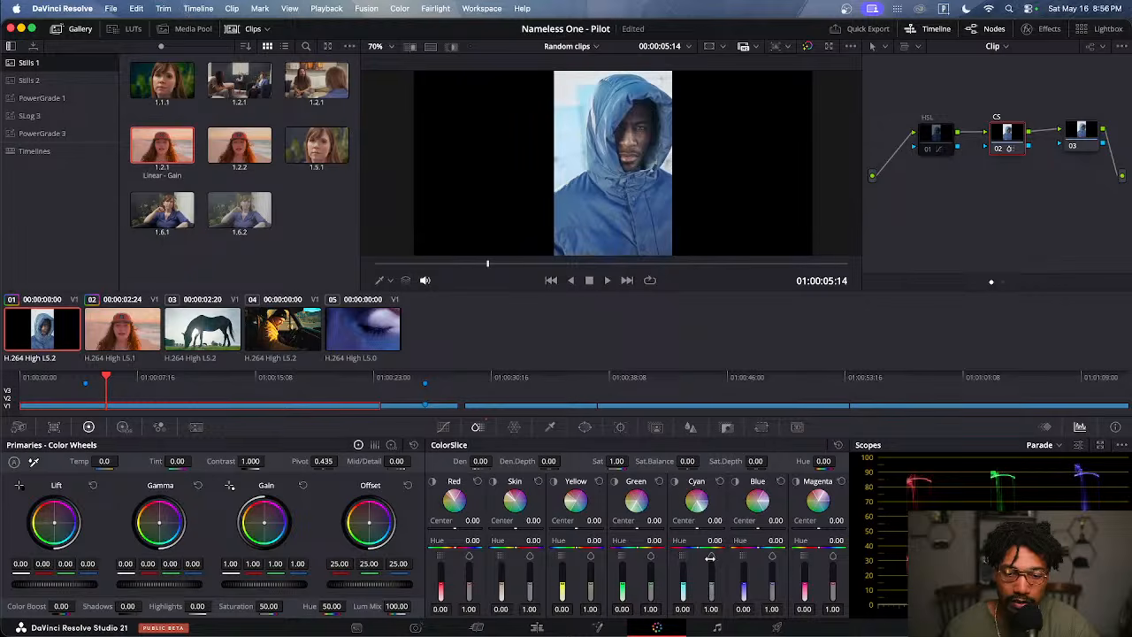
mouse_move(772, 587)
mouse_down()
mouse_move(771, 572)
mouse_move(771, 590)
mouse_up()
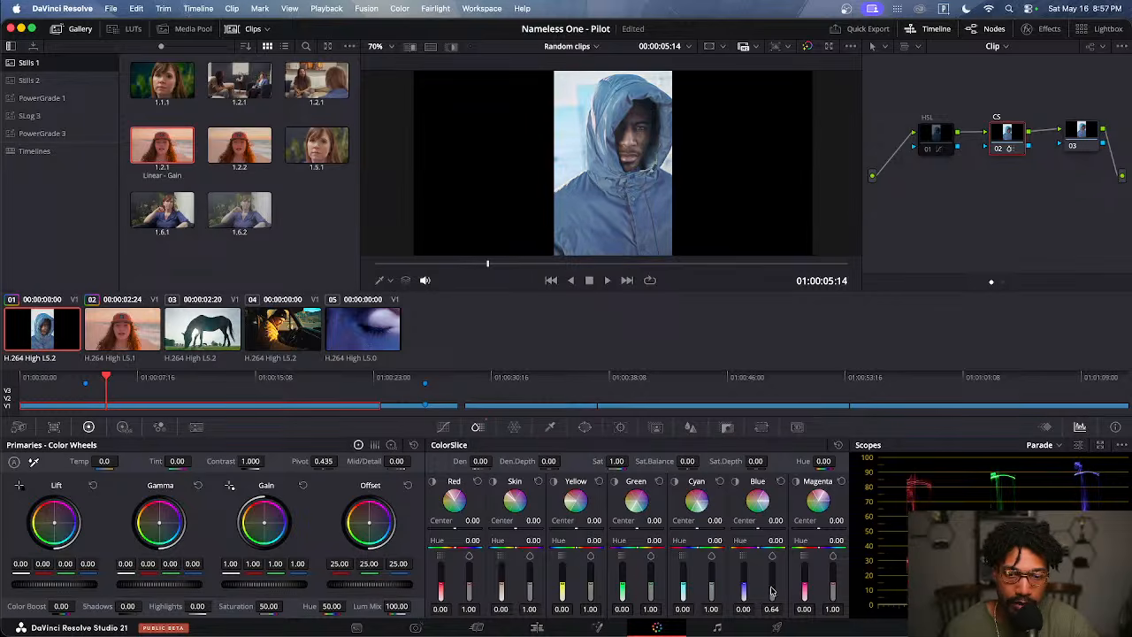
double_click(771, 555)
scroll(577, 186, up, 3)
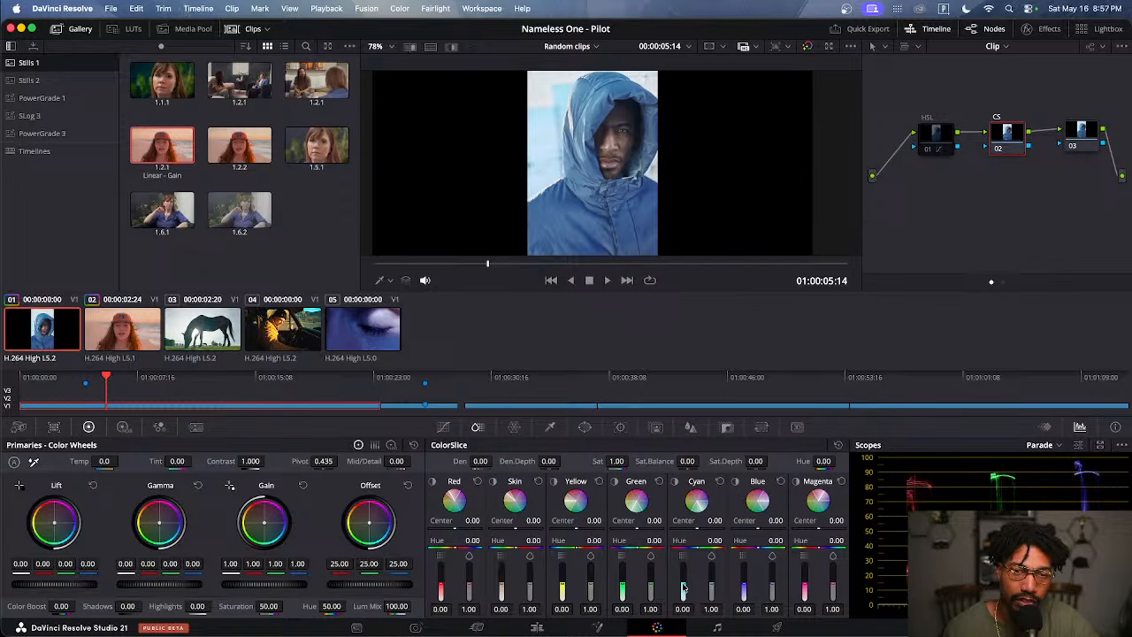
Try a Cyan density of 0.43 and a negative one of -0.59 on the jacket, resetting the density after each
mouse_move(683, 588)
mouse_down()
mouse_move(683, 564)
mouse_move(683, 576)
mouse_up()
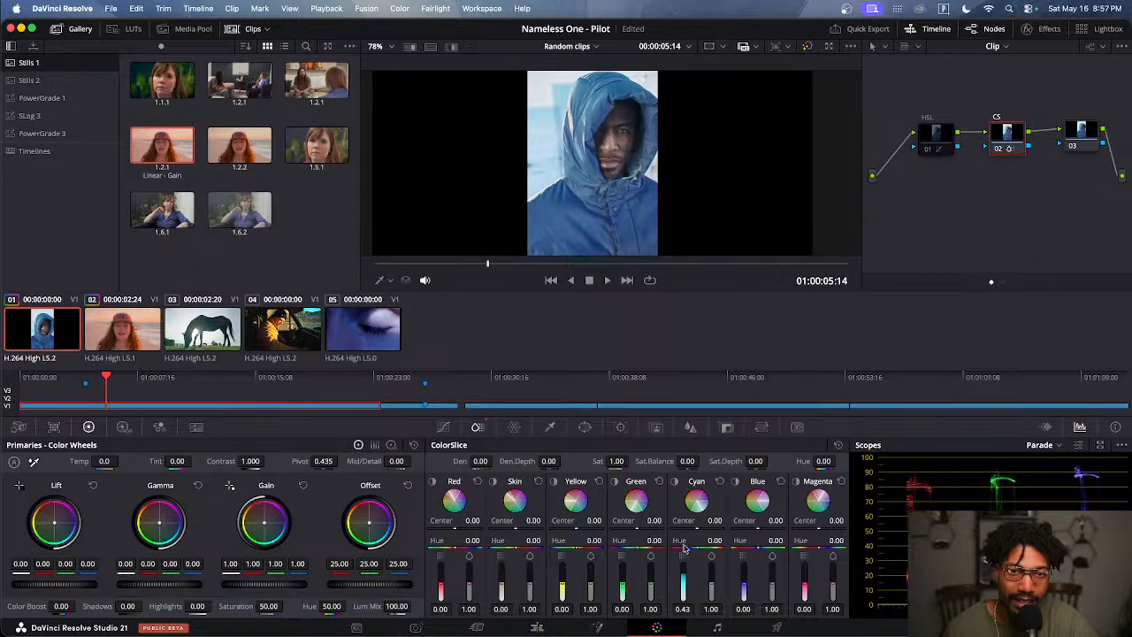
scroll(588, 198, down, 2)
scroll(587, 198, up, 2)
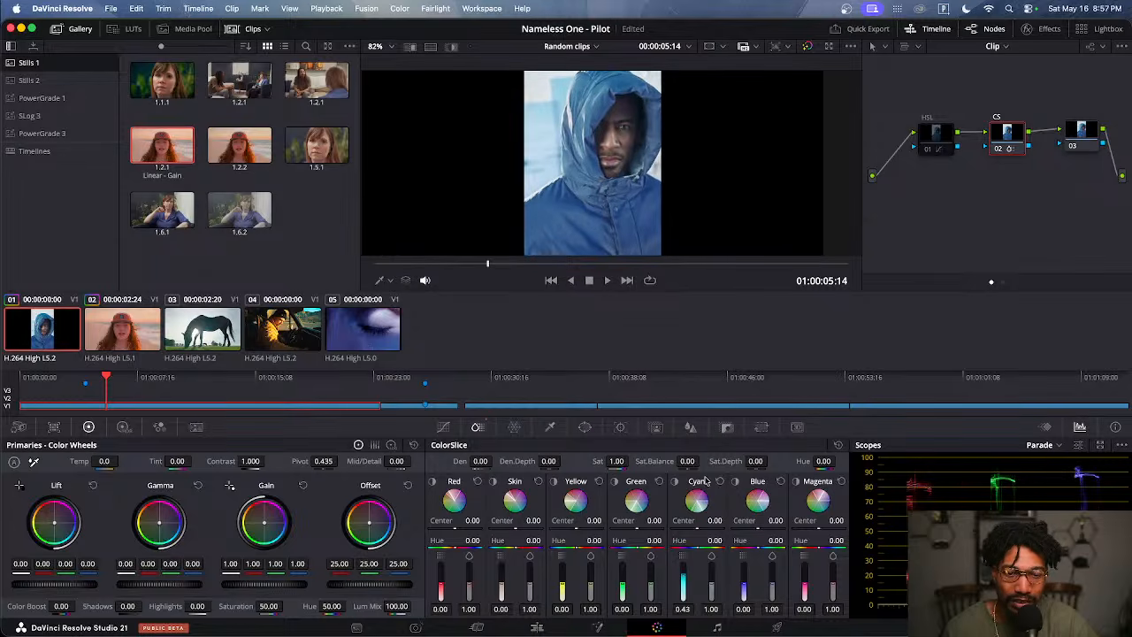
double_click(681, 556)
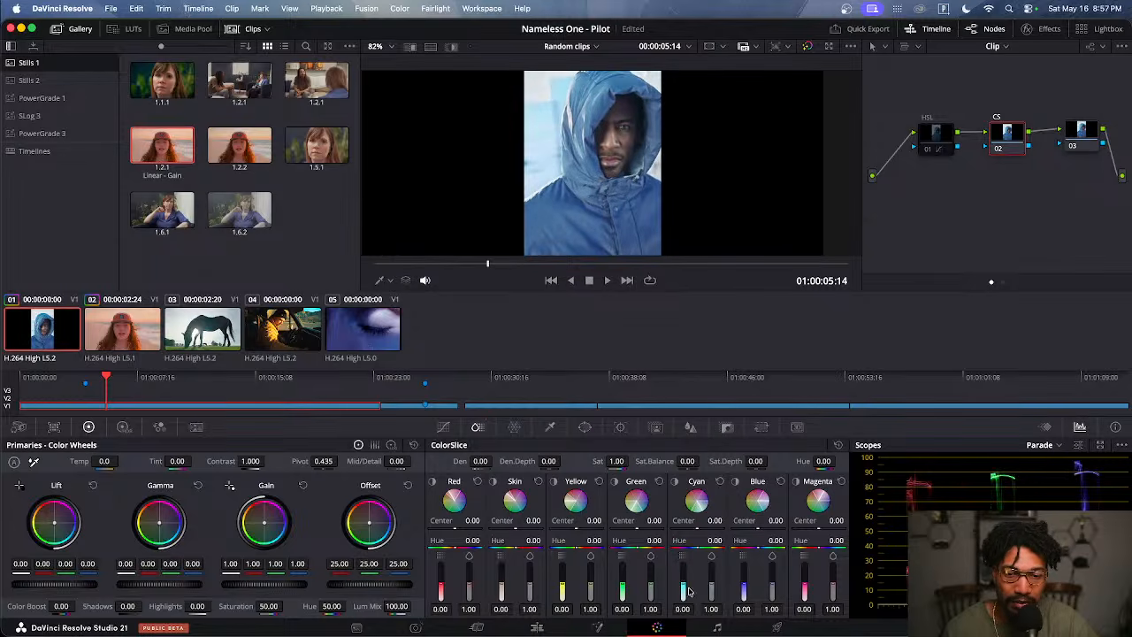
drag(682, 587, 682, 599)
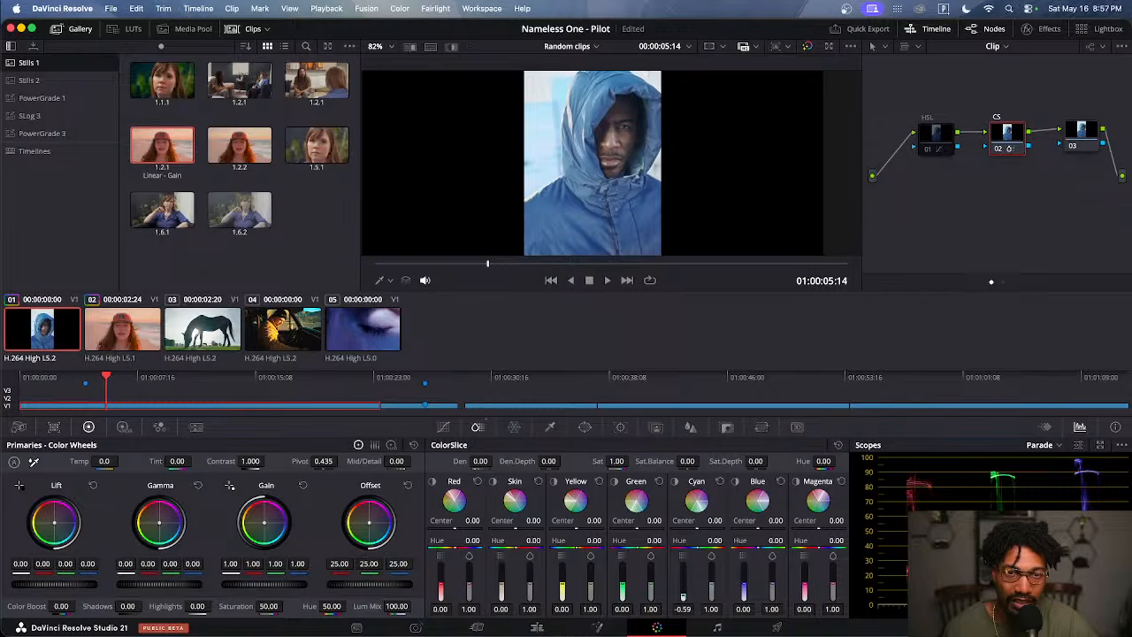
double_click(681, 574)
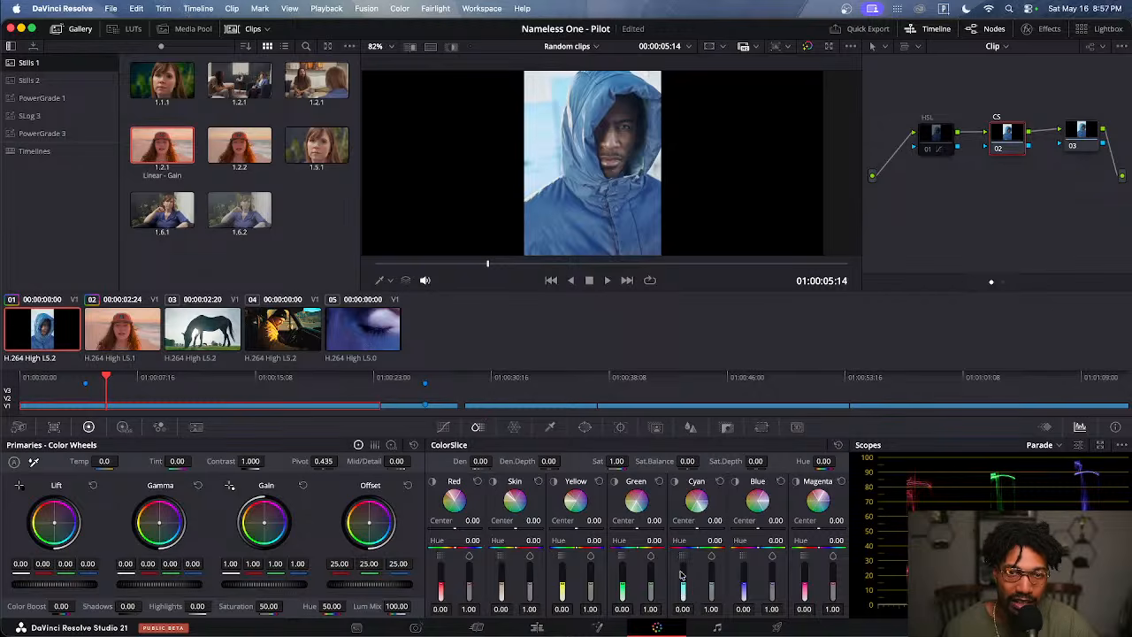
Try raising the Cyan density to 0.46 and 0.38 and lowering the Cyan saturation to 0.57, resetting both controls
drag(682, 580, 682, 573)
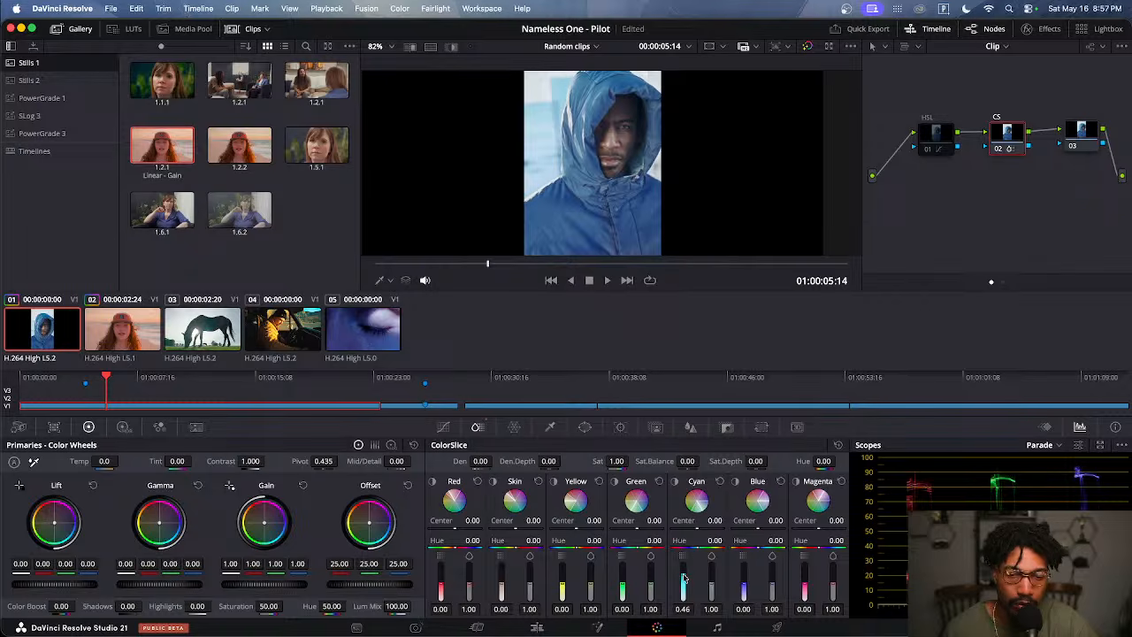
drag(683, 579, 682, 581)
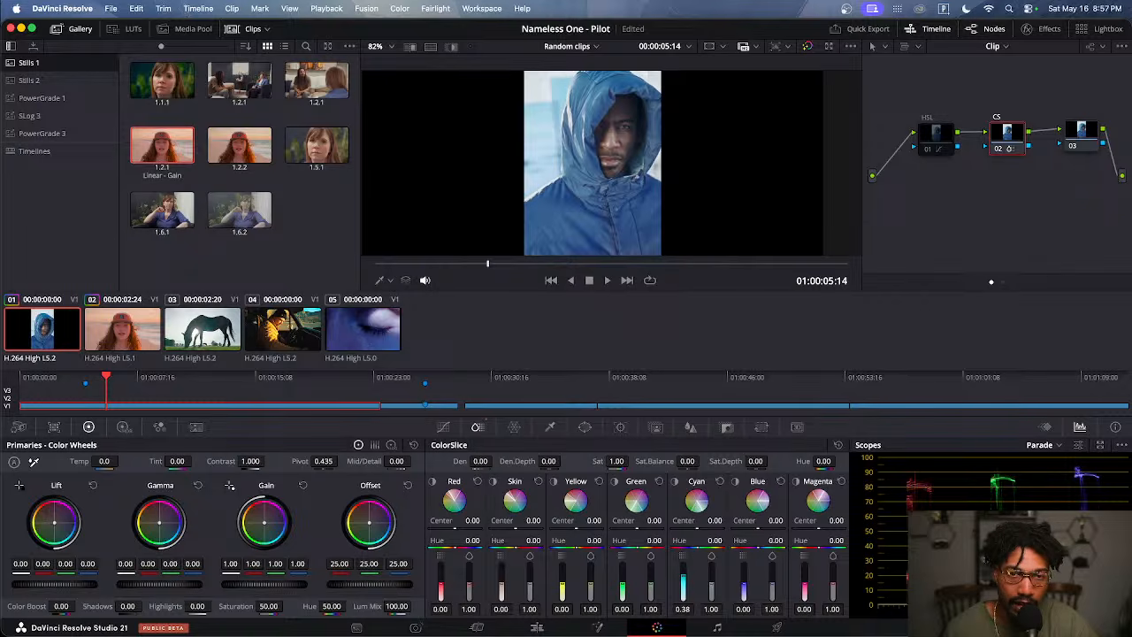
double_click(683, 573)
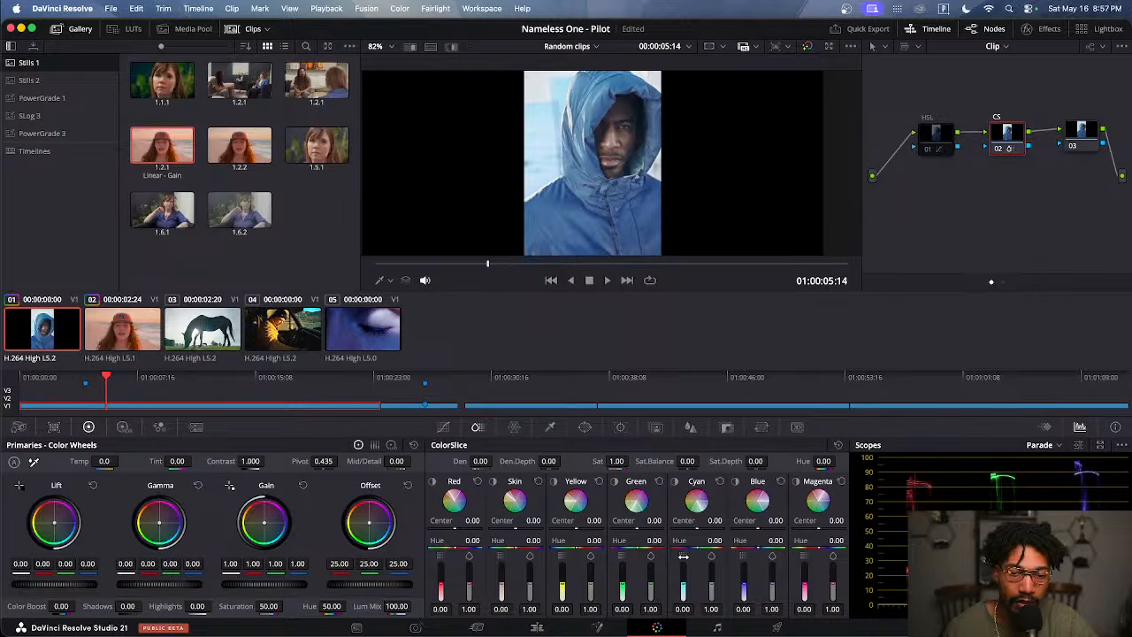
drag(718, 593, 711, 591)
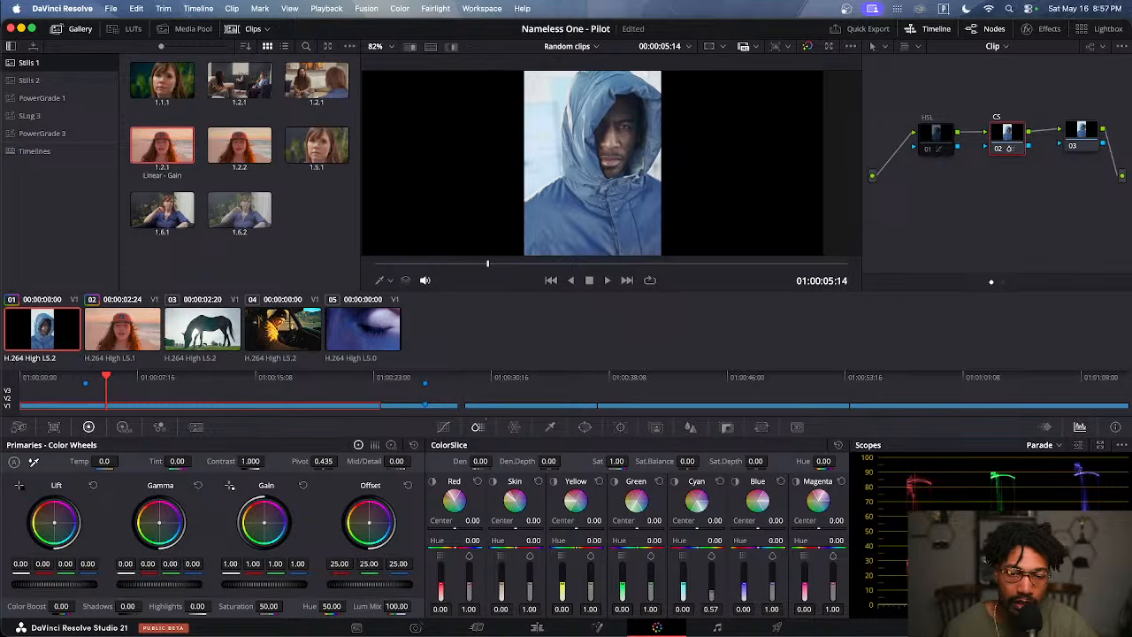
double_click(711, 587)
Raise the Cyan density to 0.38 and the Blue density to 0.28, and compare the jacket with the CS node off and on
drag(683, 583, 683, 579)
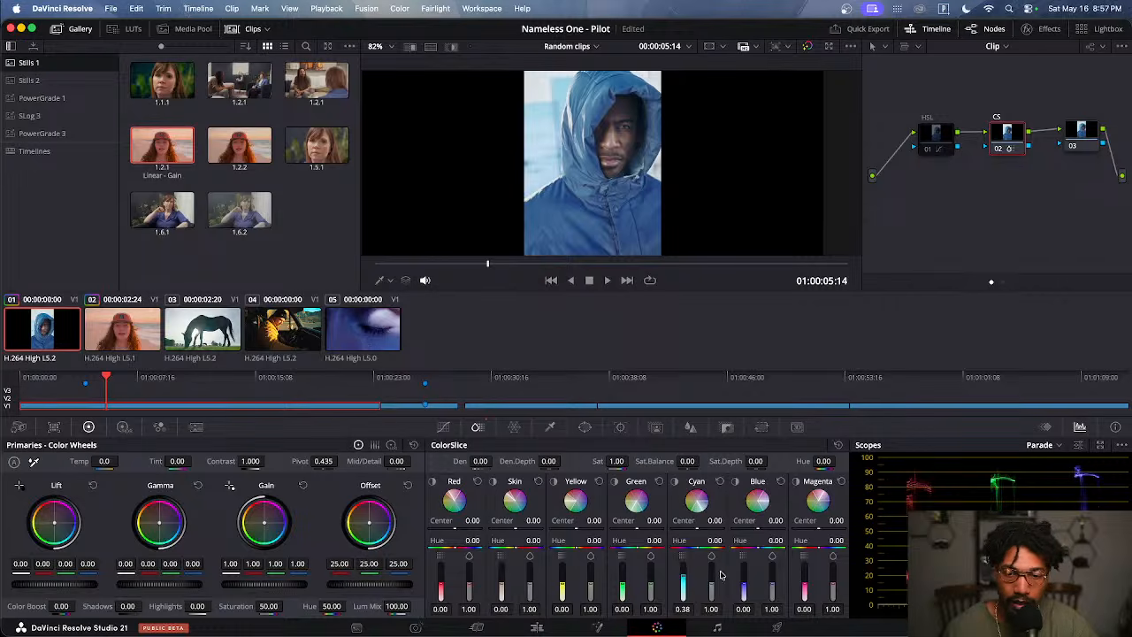
drag(743, 589, 743, 579)
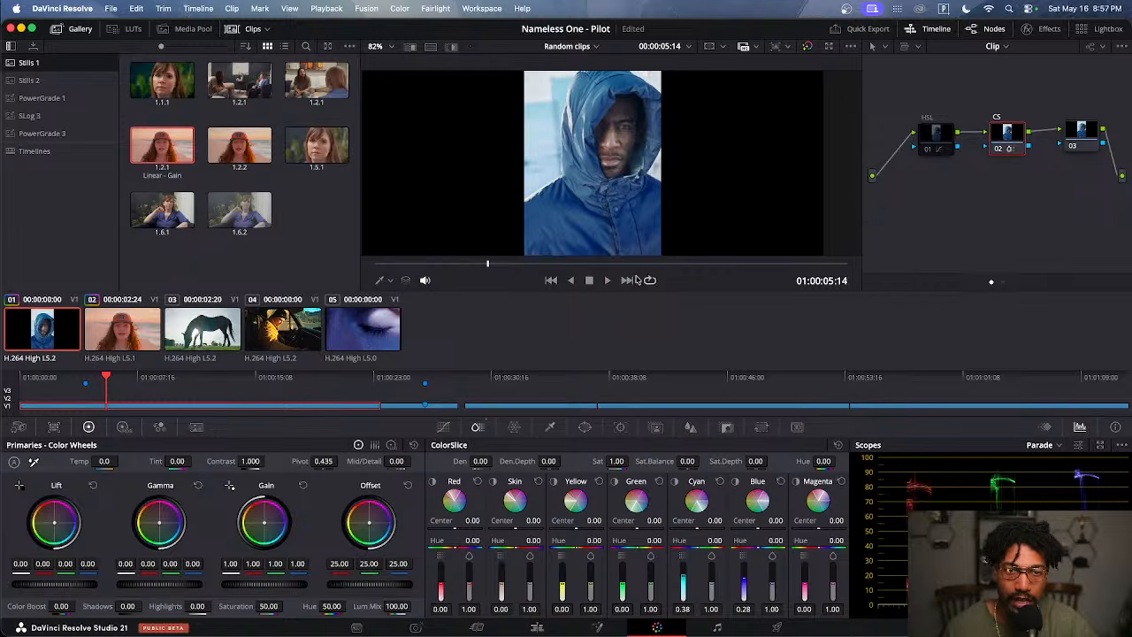
scroll(605, 229, down, 3)
scroll(605, 229, up, 6)
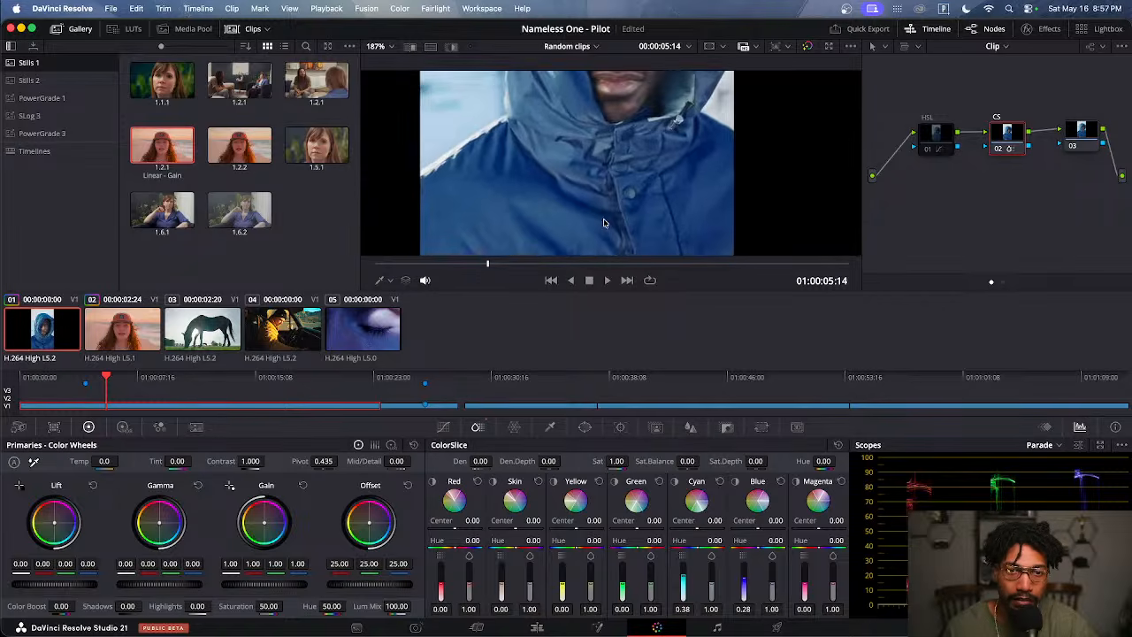
scroll(606, 248, down, 2)
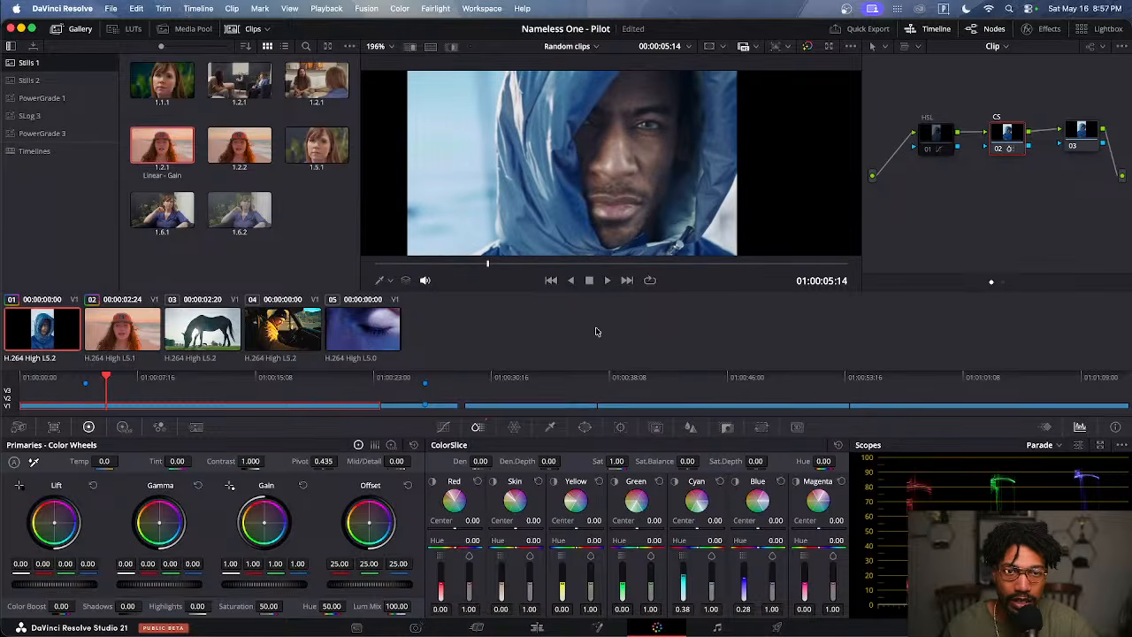
scroll(606, 189, down, 5)
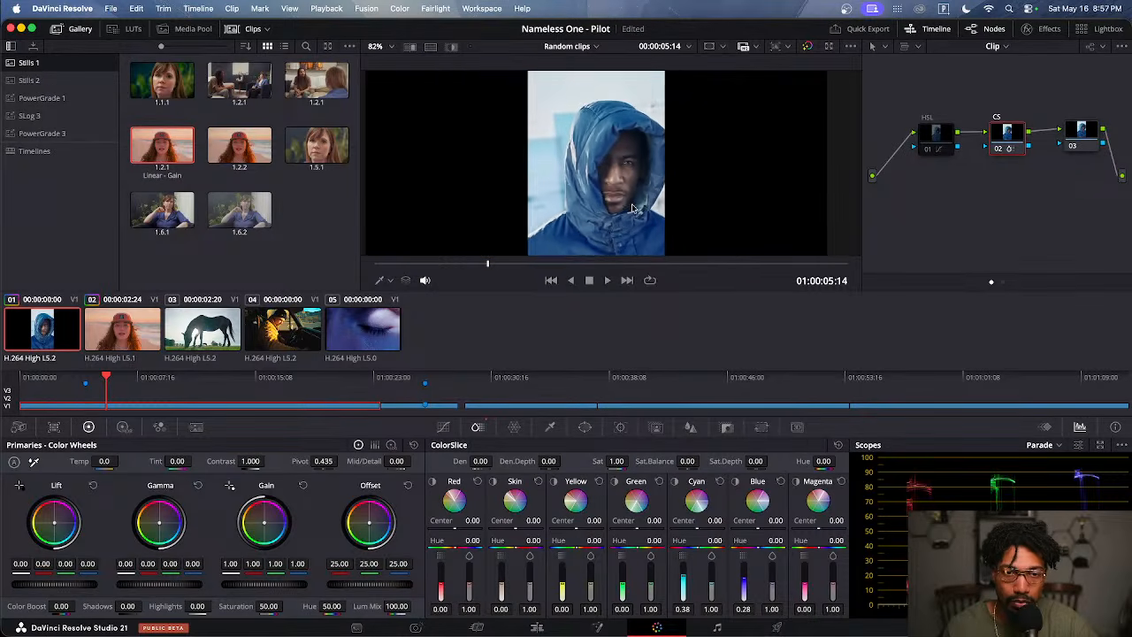
scroll(626, 197, down, 1)
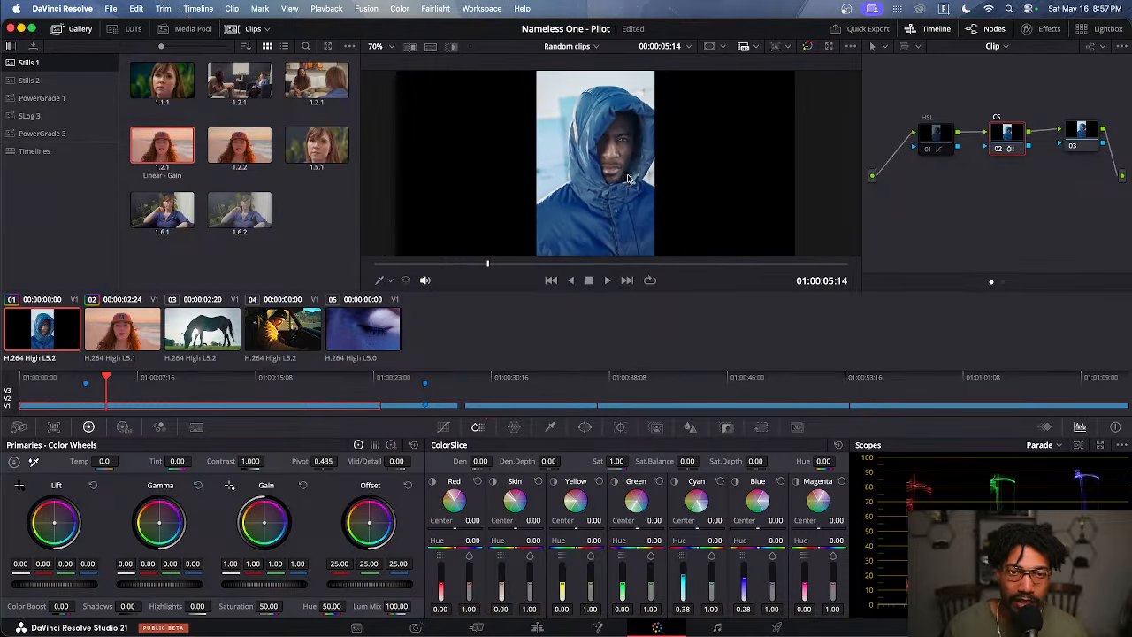
click(998, 149)
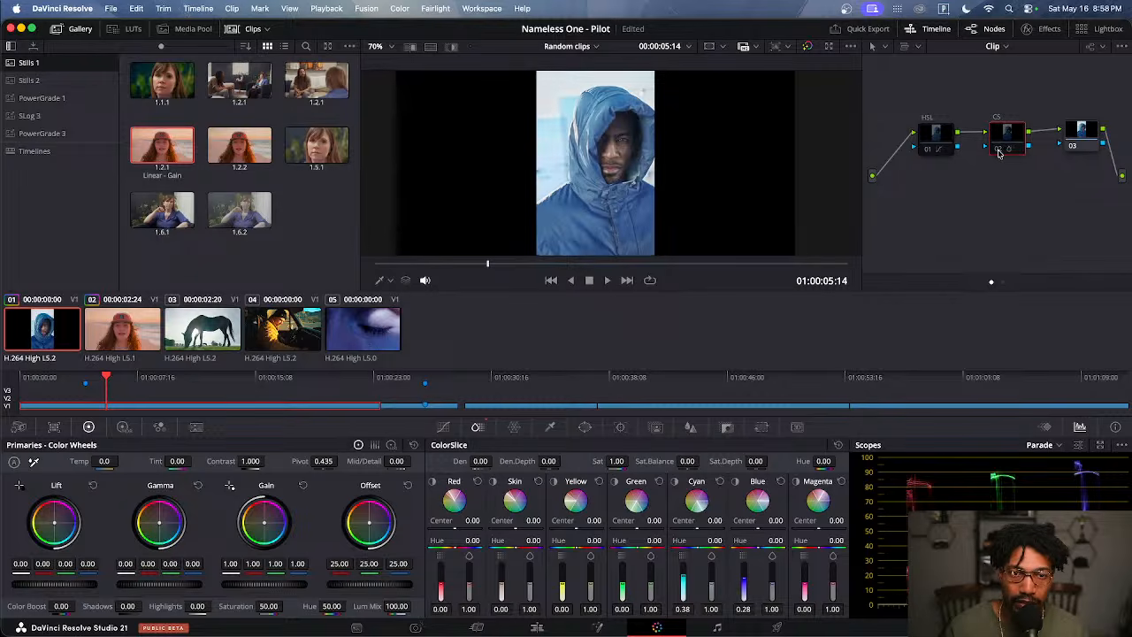
click(998, 150)
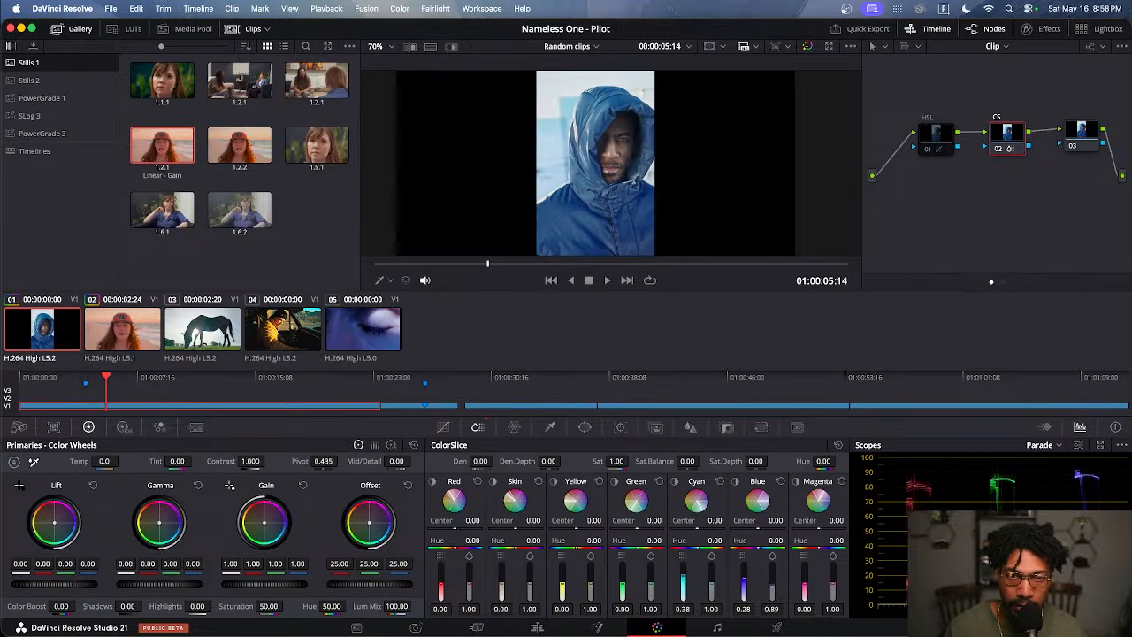
Try a Blue saturation of 0.89, a Skin saturation of 1.31 and a reduced Yellow saturation, resetting each one
drag(771, 585, 777, 567)
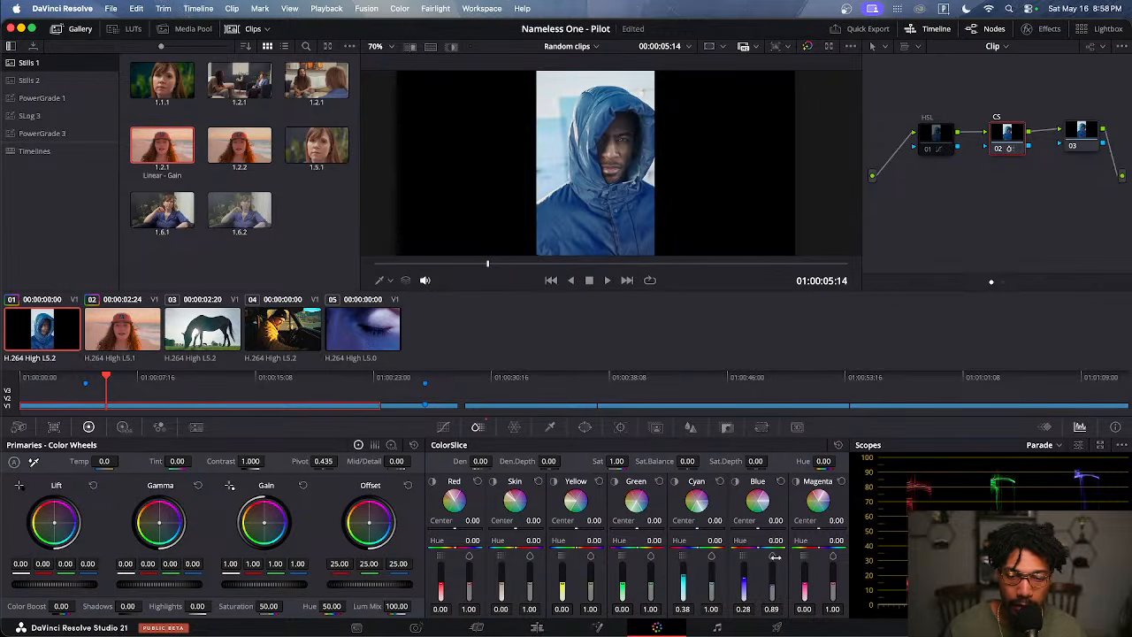
double_click(774, 556)
scroll(613, 177, up, 3)
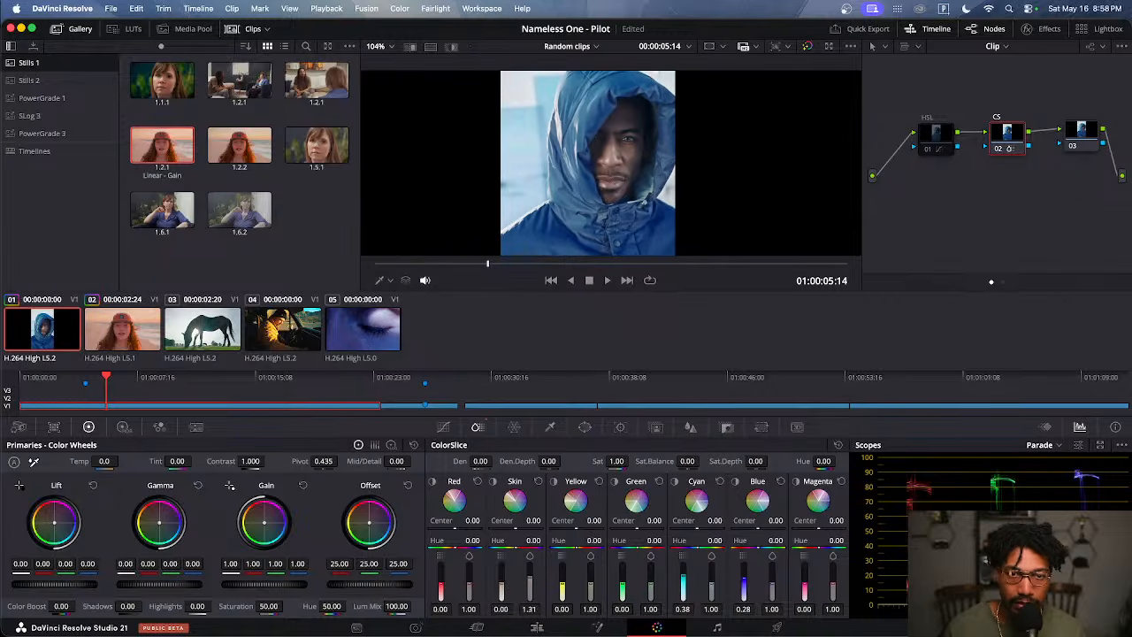
drag(530, 566, 530, 575)
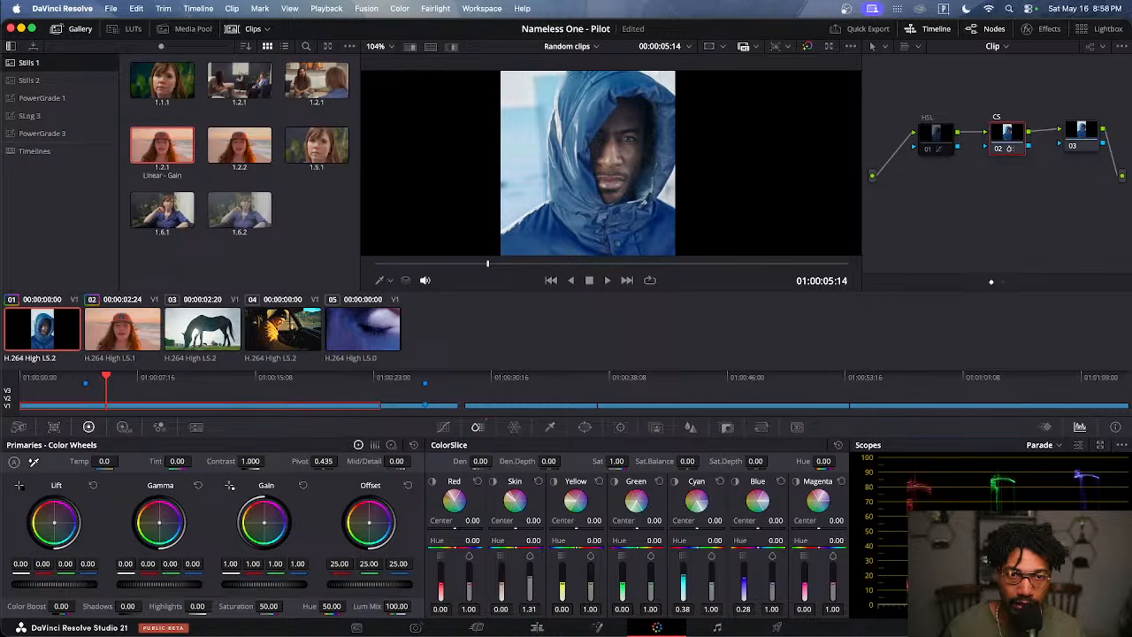
double_click(530, 557)
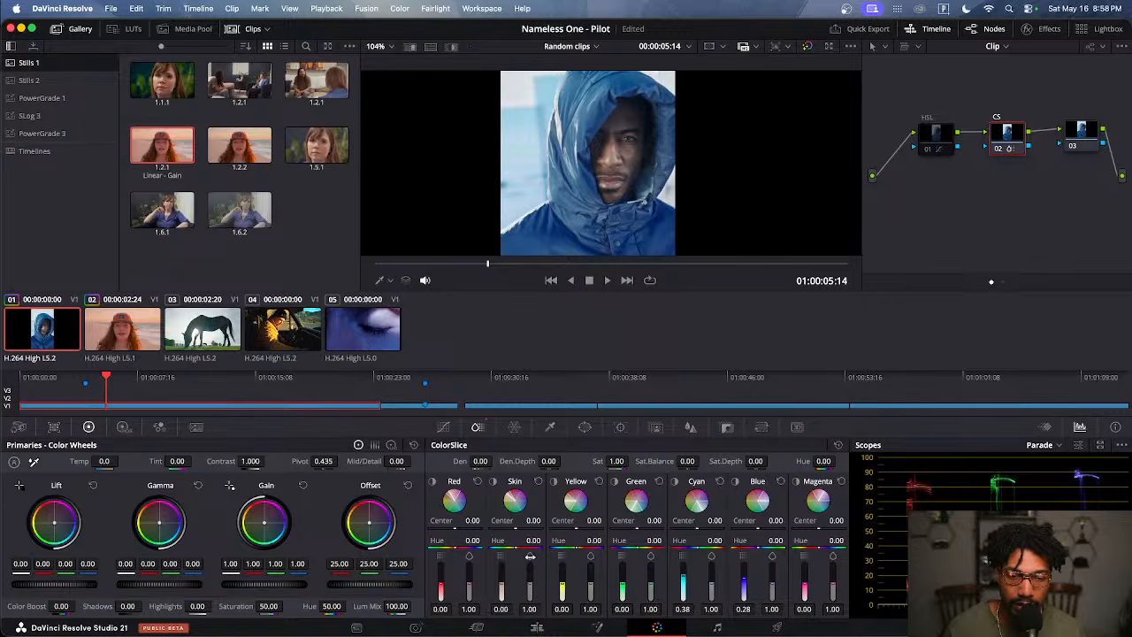
drag(590, 585, 589, 605)
double_click(593, 555)
Raise the Red saturation to 1.32 and the Skin saturation to 1.18, and compare the face with the whole grade bypassed and active
drag(470, 588, 469, 576)
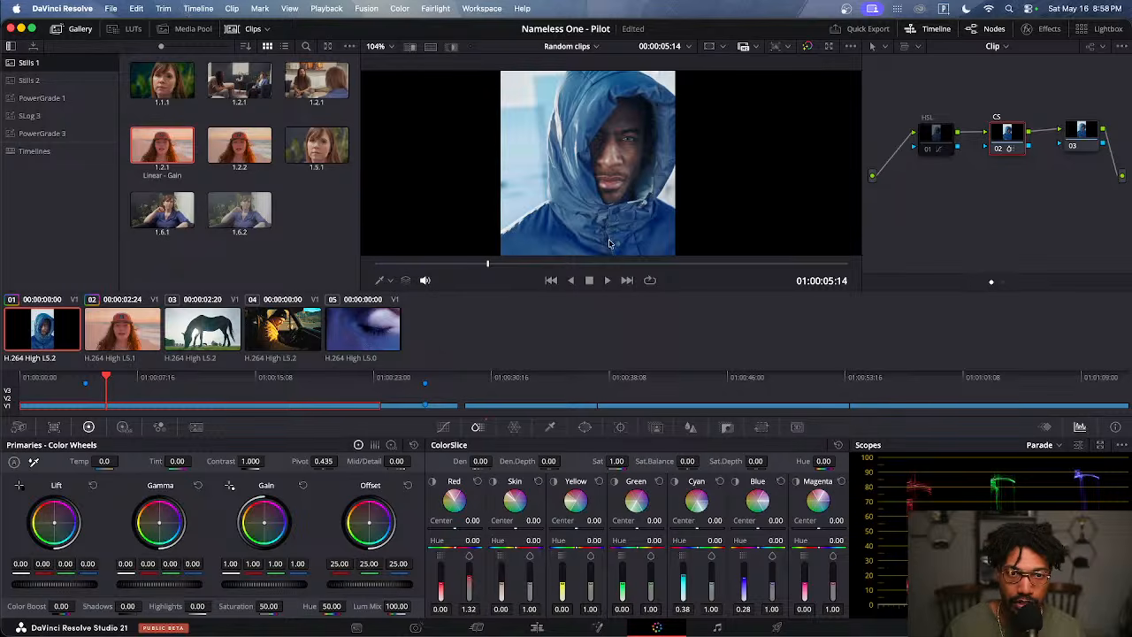
key(shift+z)
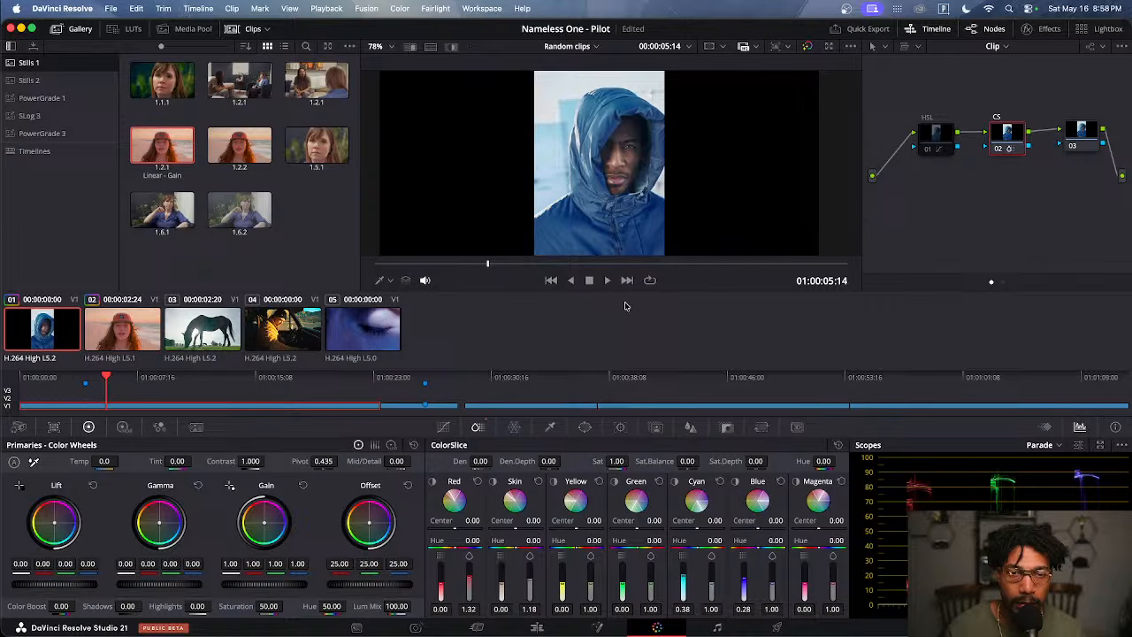
scroll(634, 177, up, 5)
scroll(634, 181, down, 1)
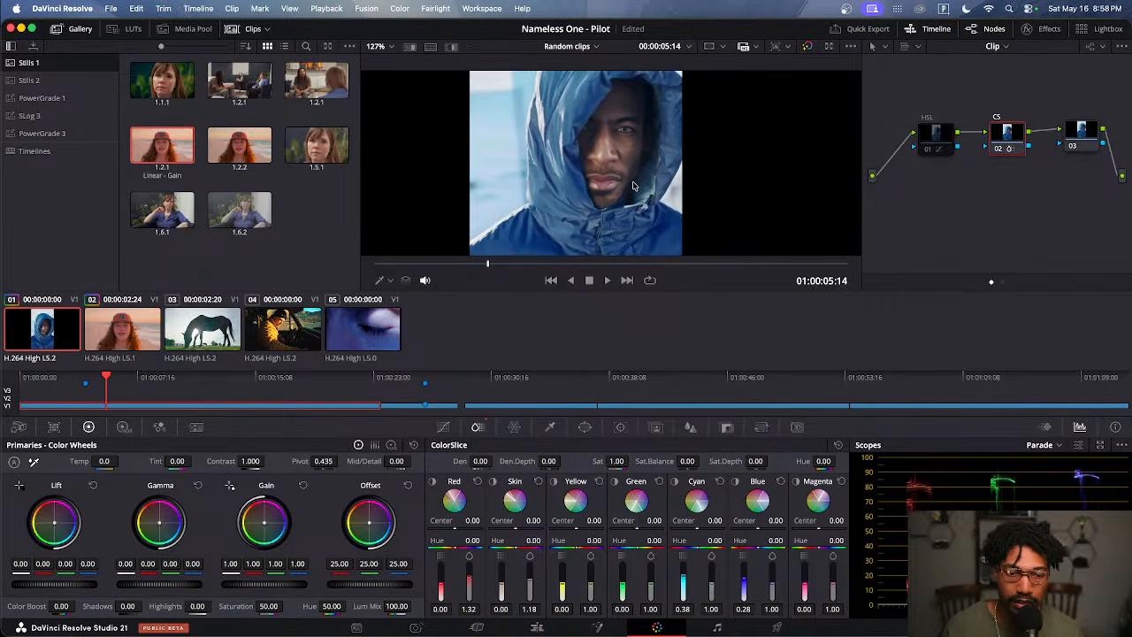
scroll(628, 196, down, 5)
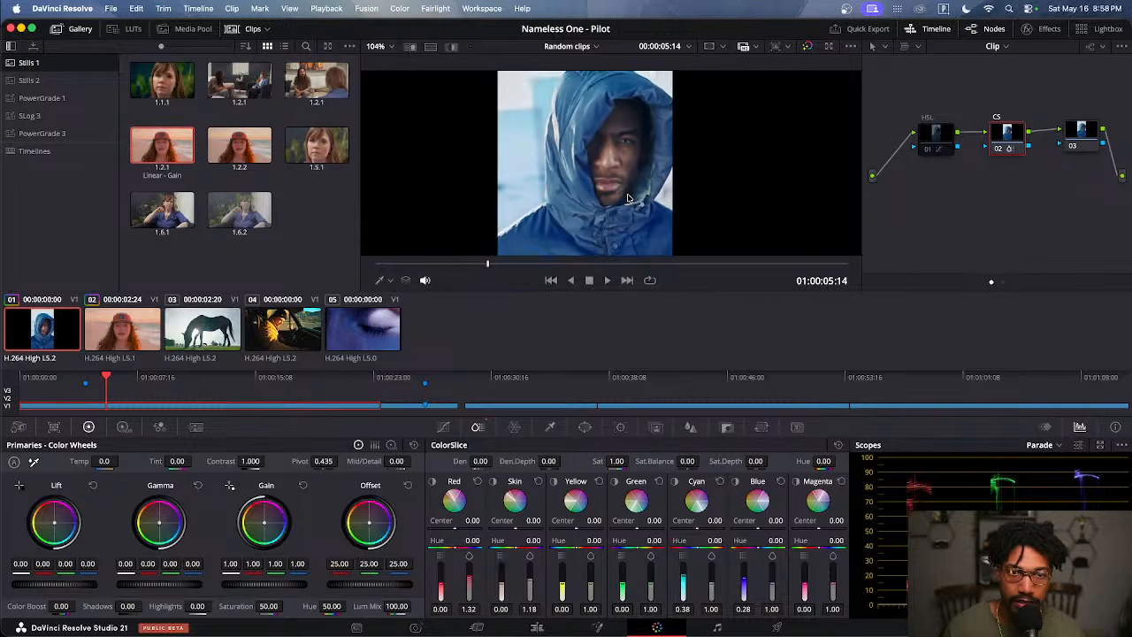
click(808, 47)
click(809, 48)
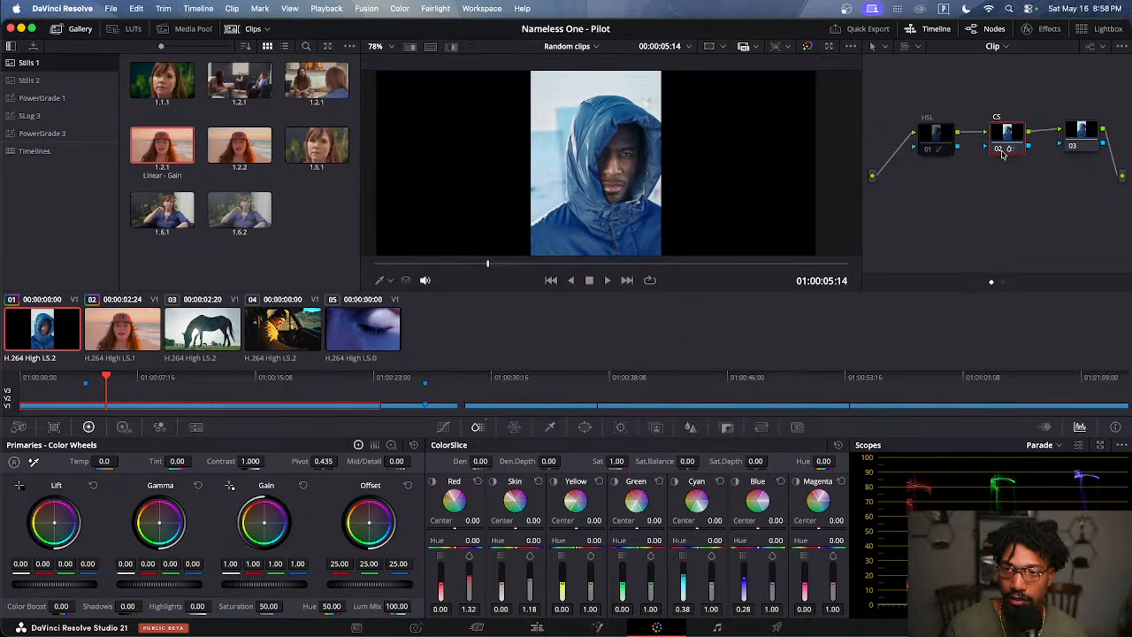
Disable the CS node and apply the JP_2499_DRT file from the DCTLs folder to node 03
drag(1080, 135, 1088, 115)
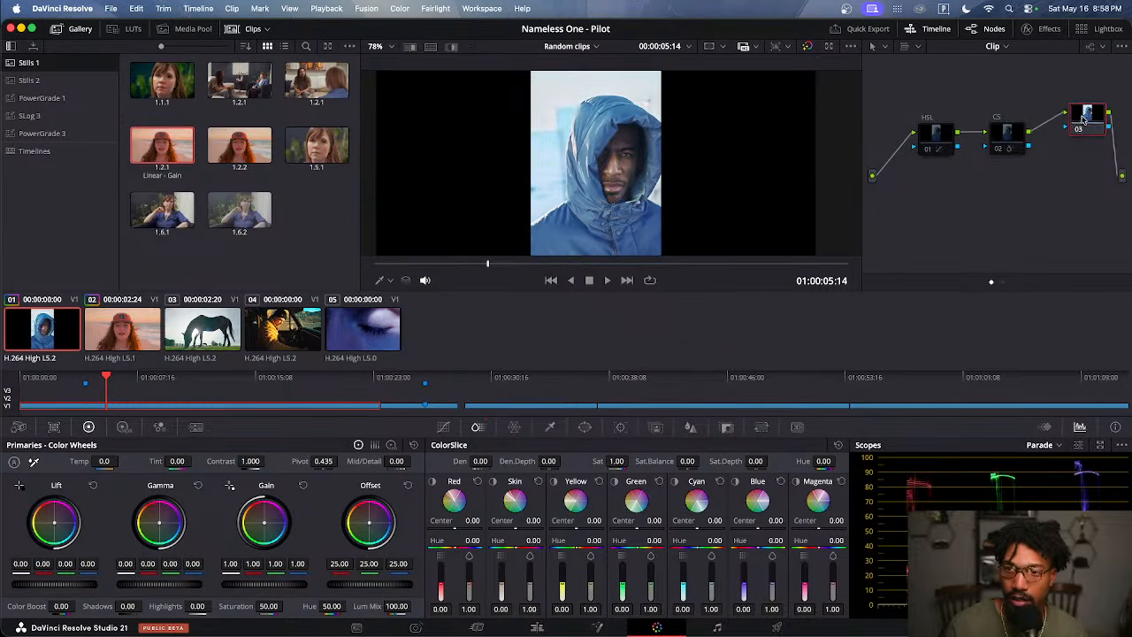
click(128, 28)
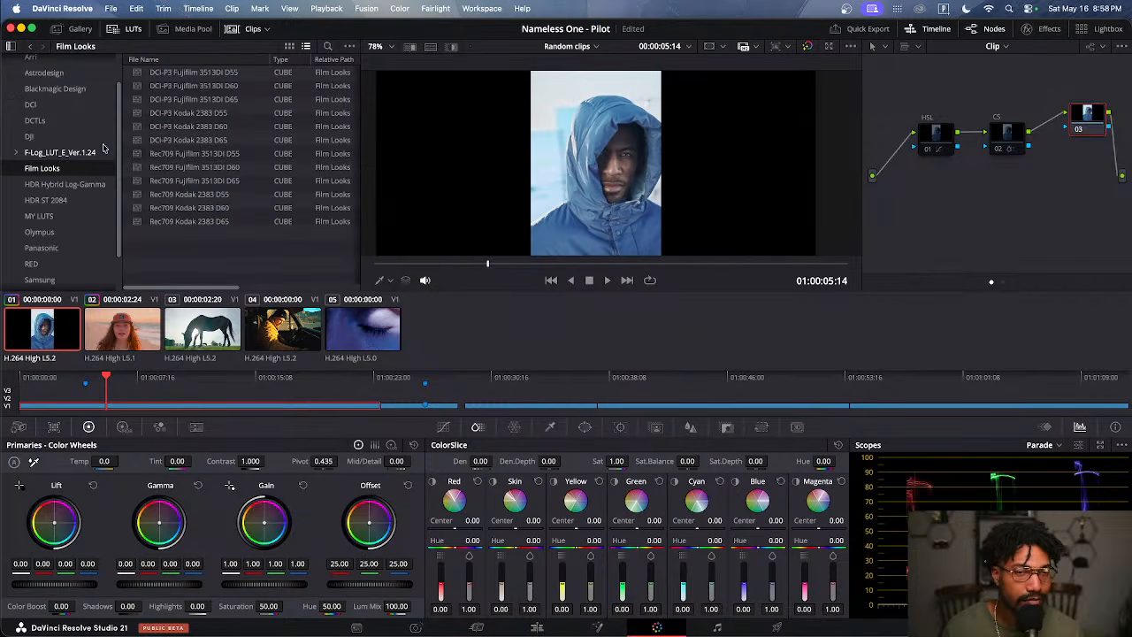
click(34, 124)
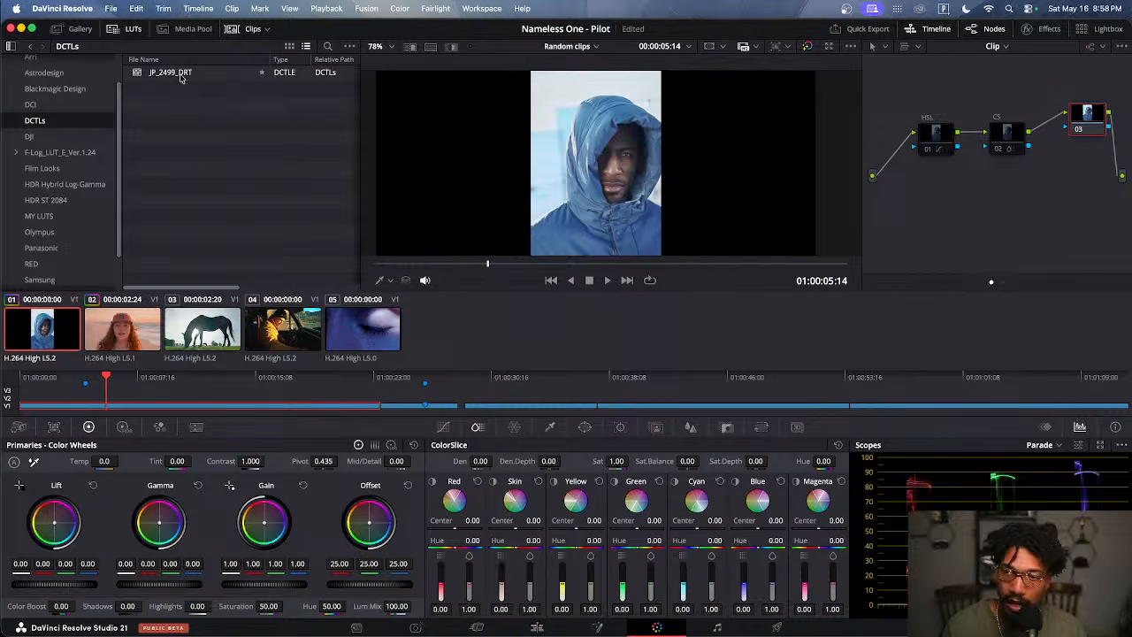
drag(180, 77, 1077, 119)
scroll(973, 150, right, 3)
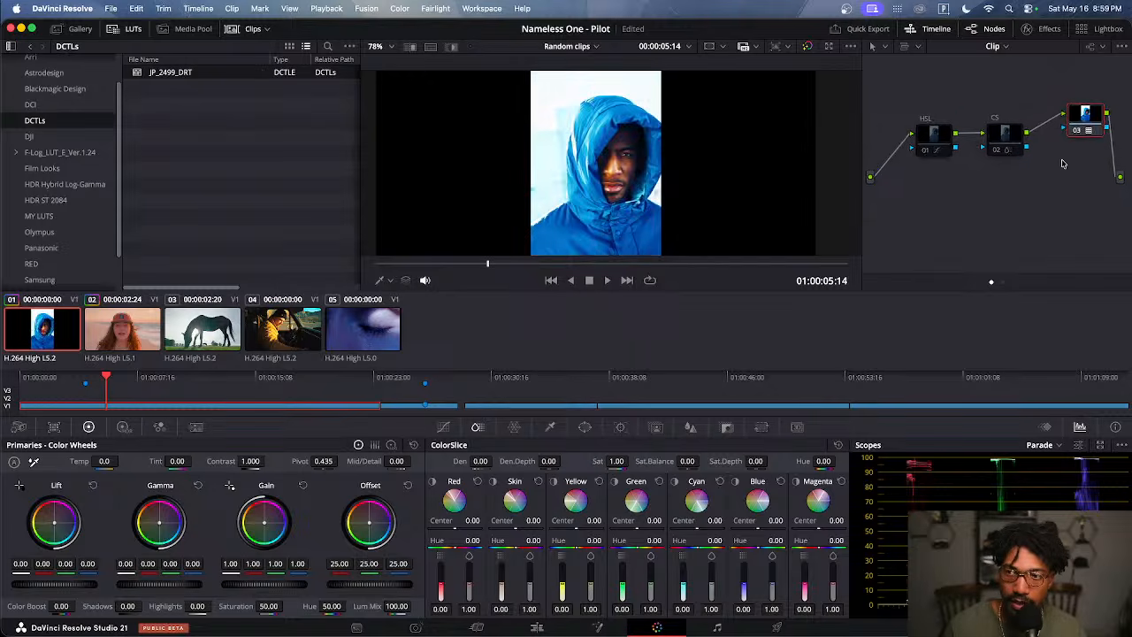
Remove the JP_2499_DRT lookup from node 03
click(1035, 28)
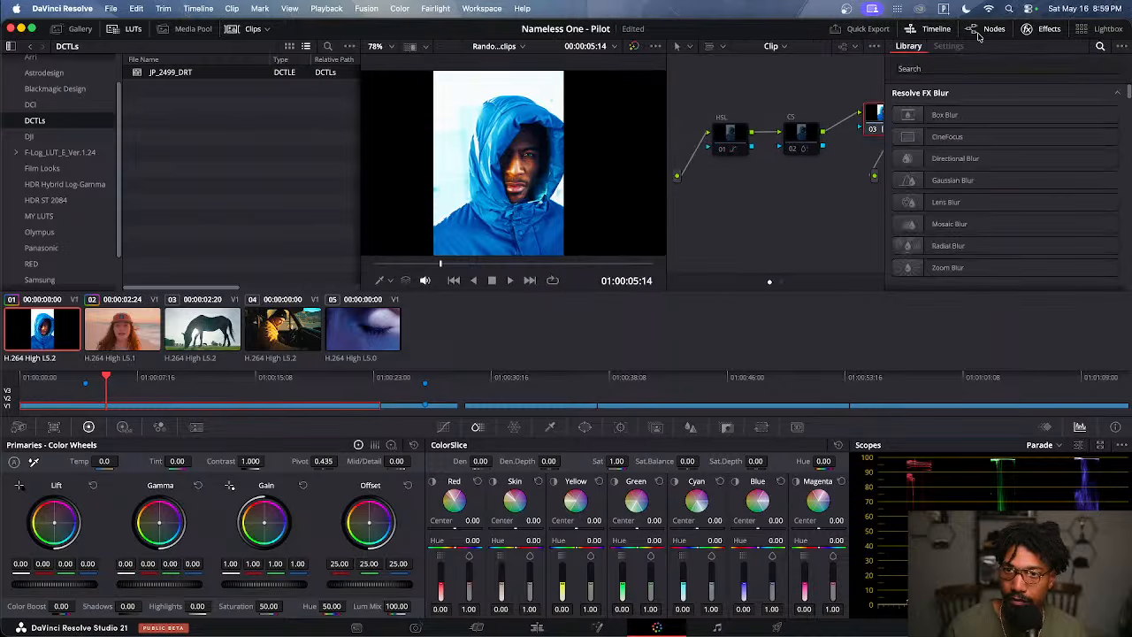
click(1027, 29)
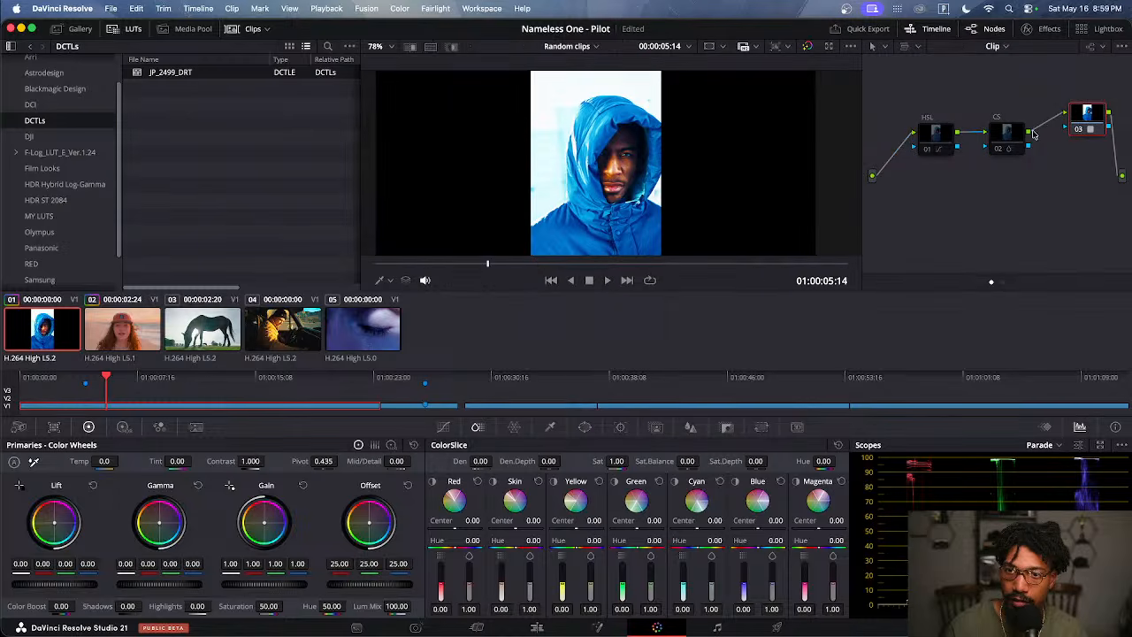
right_click(1098, 125)
click(1096, 132)
drag(1048, 178, 984, 190)
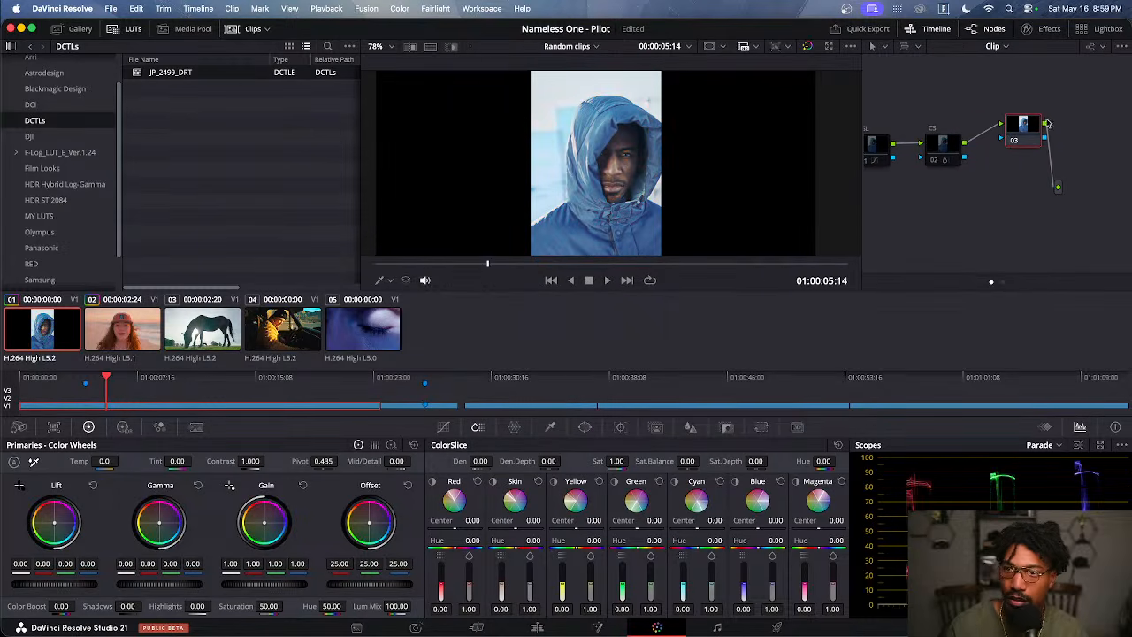
Search the effects library for "dc" and add the Resolve FX DCTL effect to node 03
click(1107, 29)
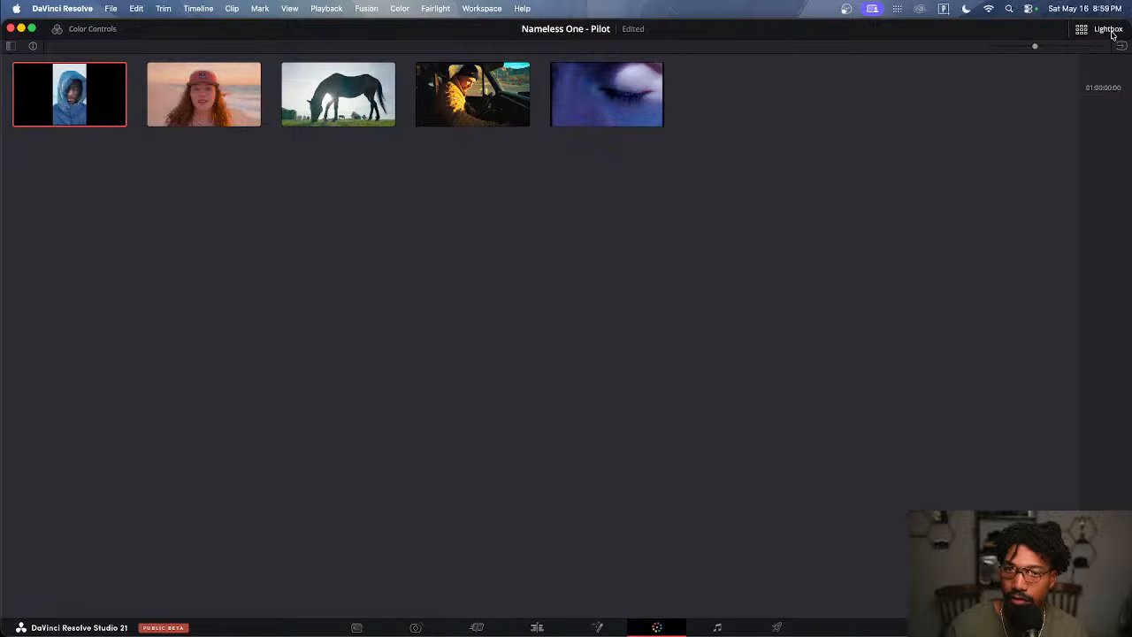
click(1110, 32)
click(1054, 34)
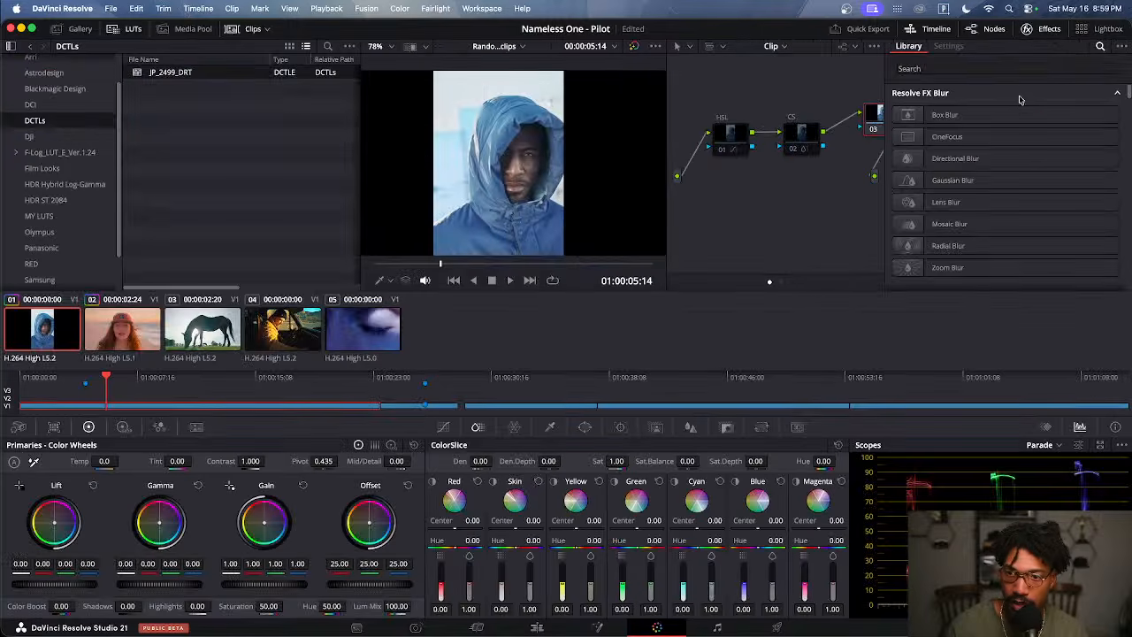
click(973, 68)
text(d)
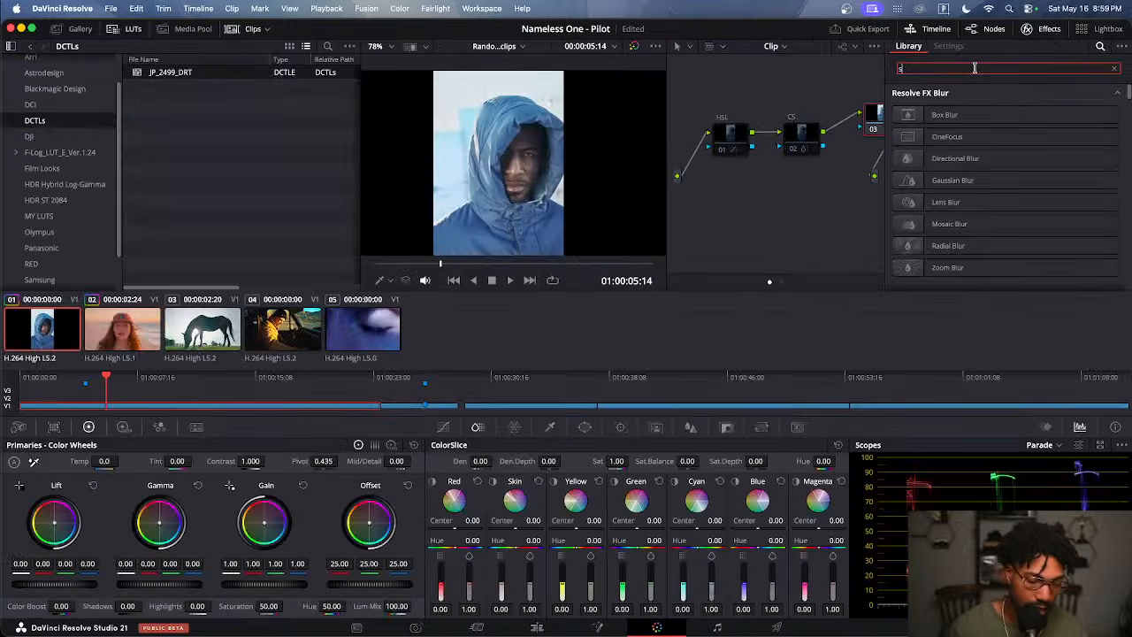
text(c)
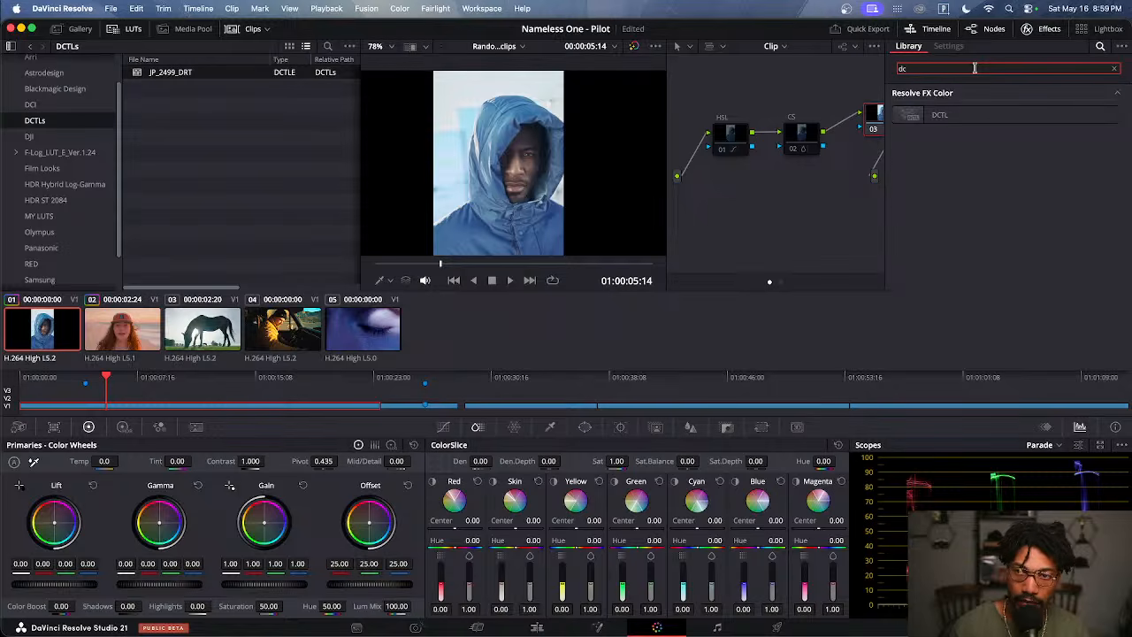
drag(780, 183, 741, 194)
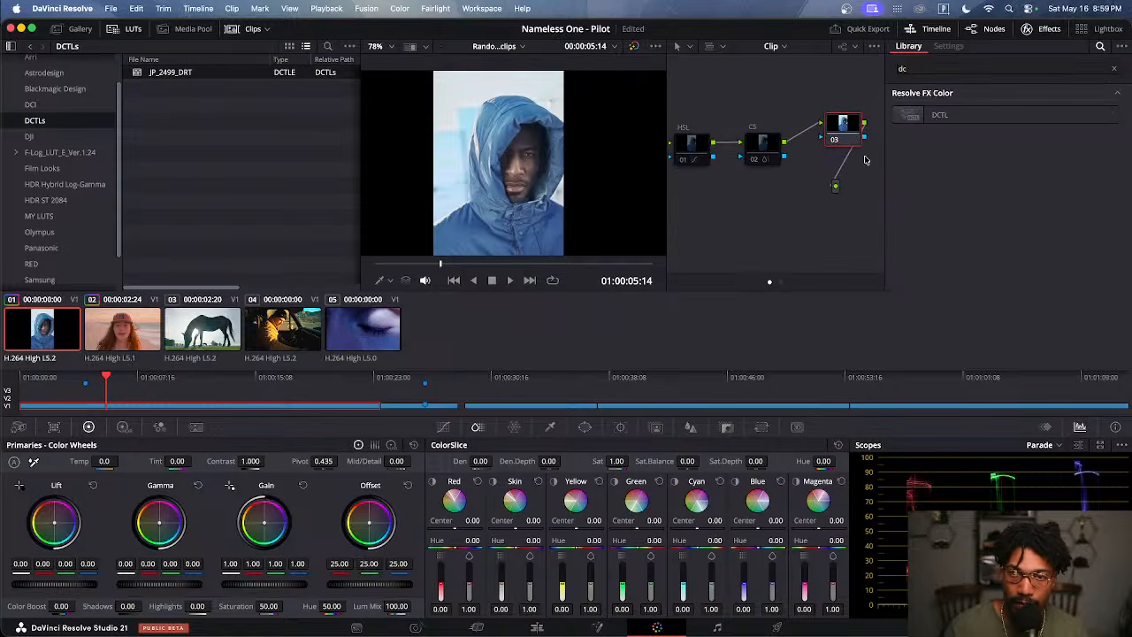
click(908, 120)
drag(907, 121, 840, 131)
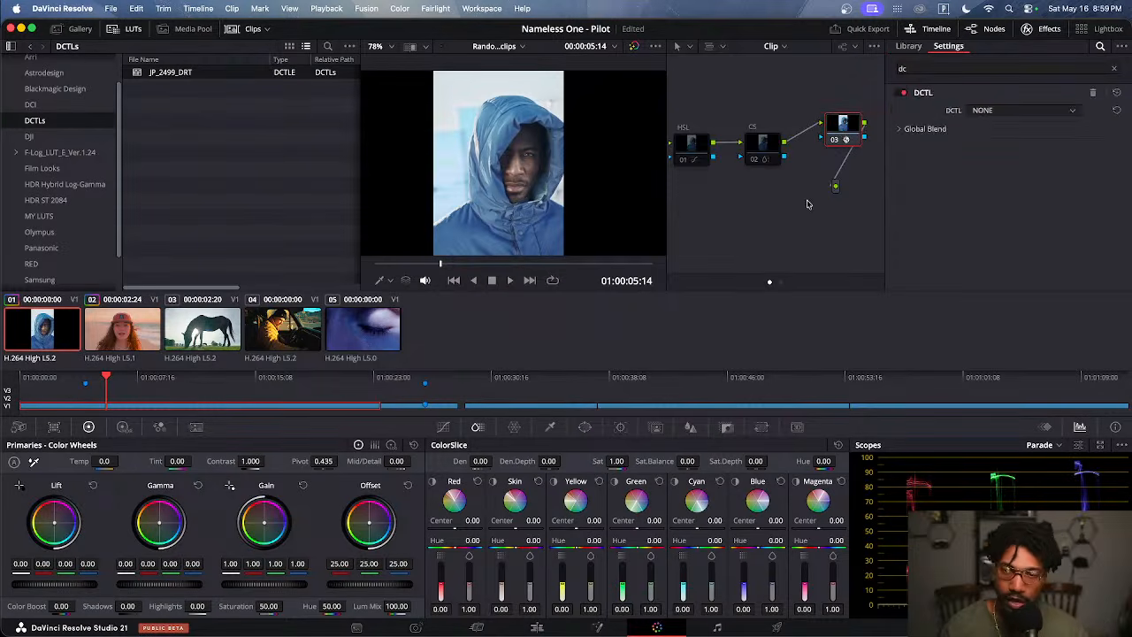
Load JP_2499_DRT in node 03's DCTL effect
click(1021, 114)
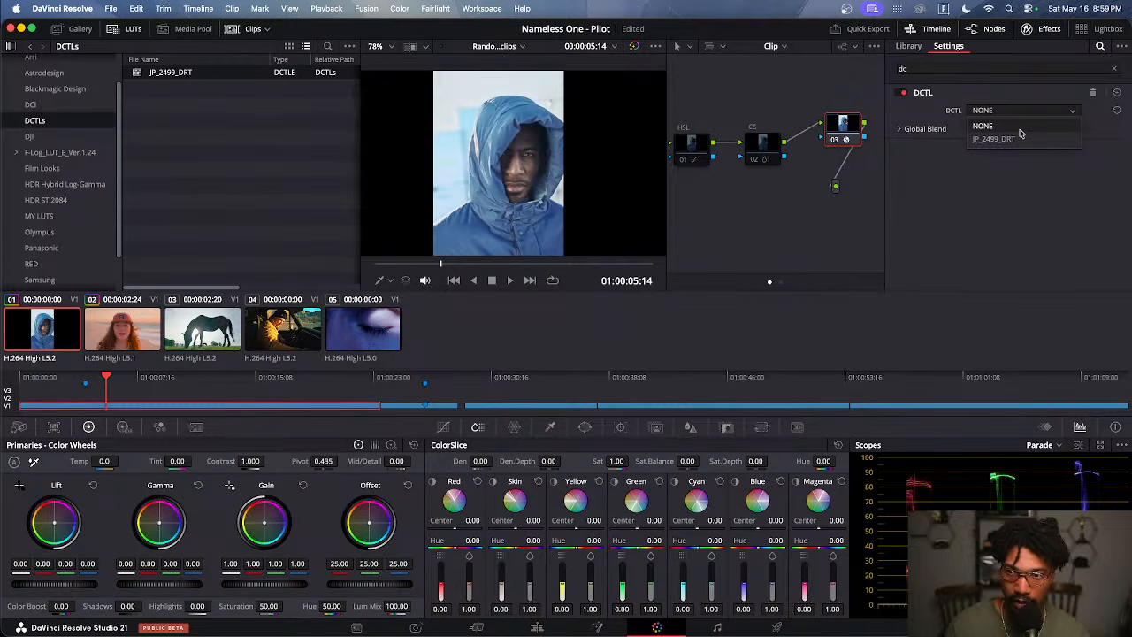
click(994, 139)
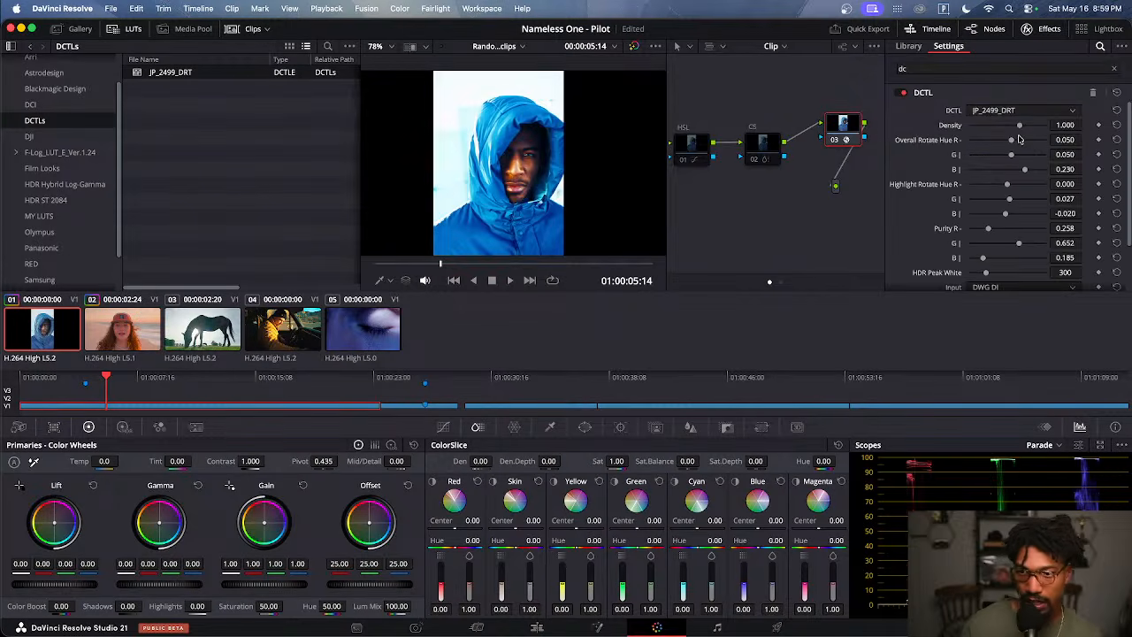
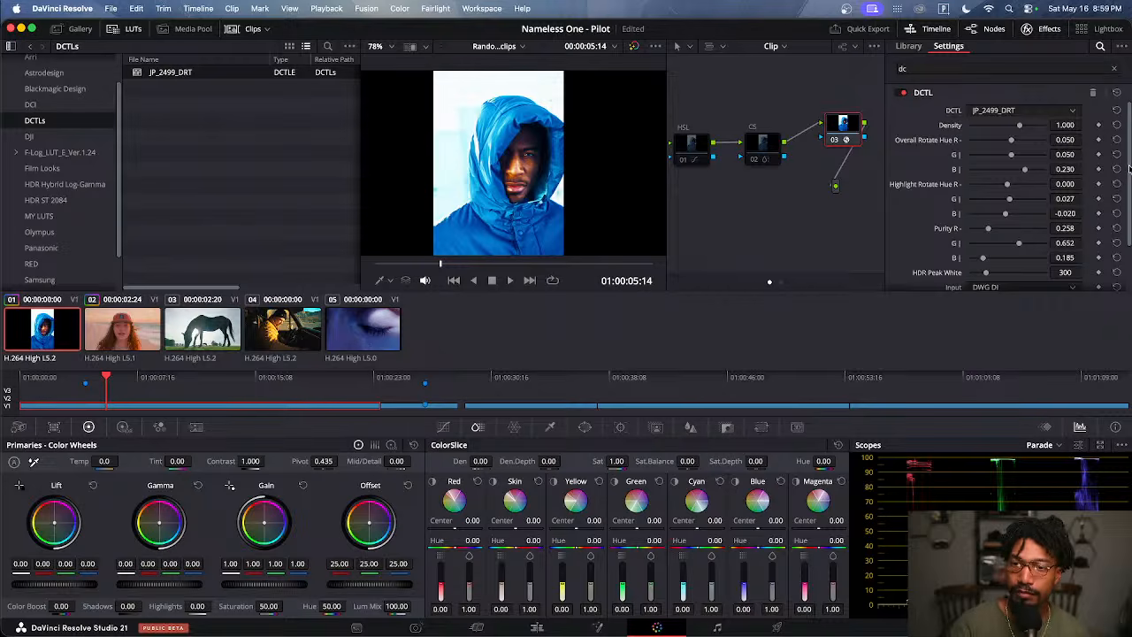
mouse_move(1129, 168)
mouse_down()
mouse_move(1130, 180)
mouse_move(1131, 160)
mouse_up()
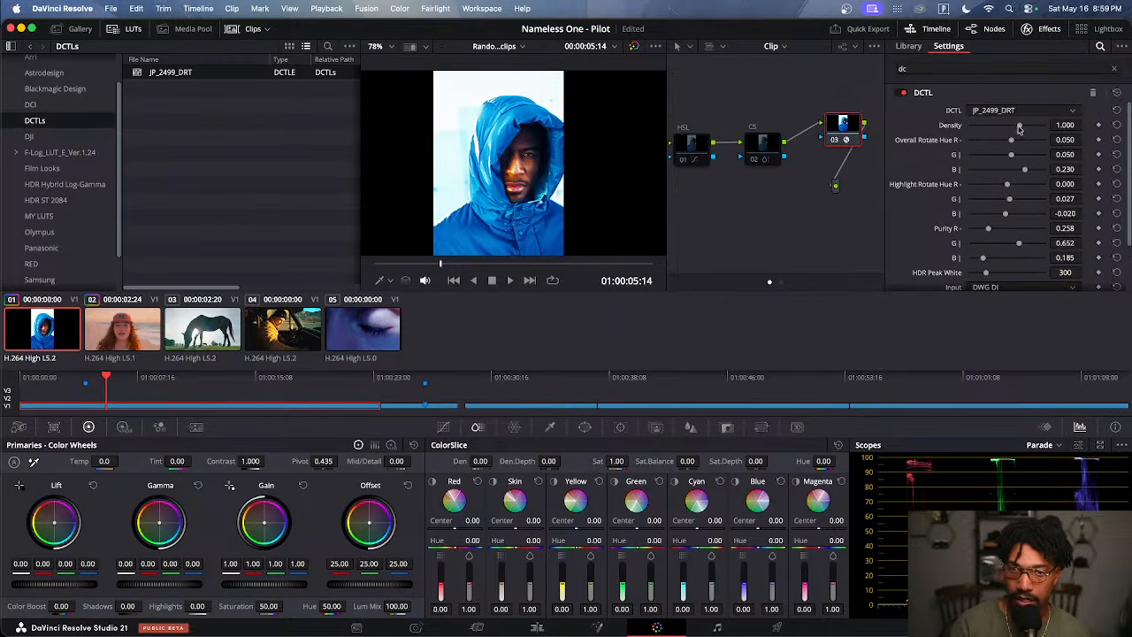
Try a DCTL Density of 0.814 and an Overall Rotate Hue G of -0.143, resetting the density and overall hue values
mouse_move(1018, 129)
mouse_down()
mouse_move(997, 129)
mouse_move(1035, 130)
mouse_move(1012, 130)
mouse_up()
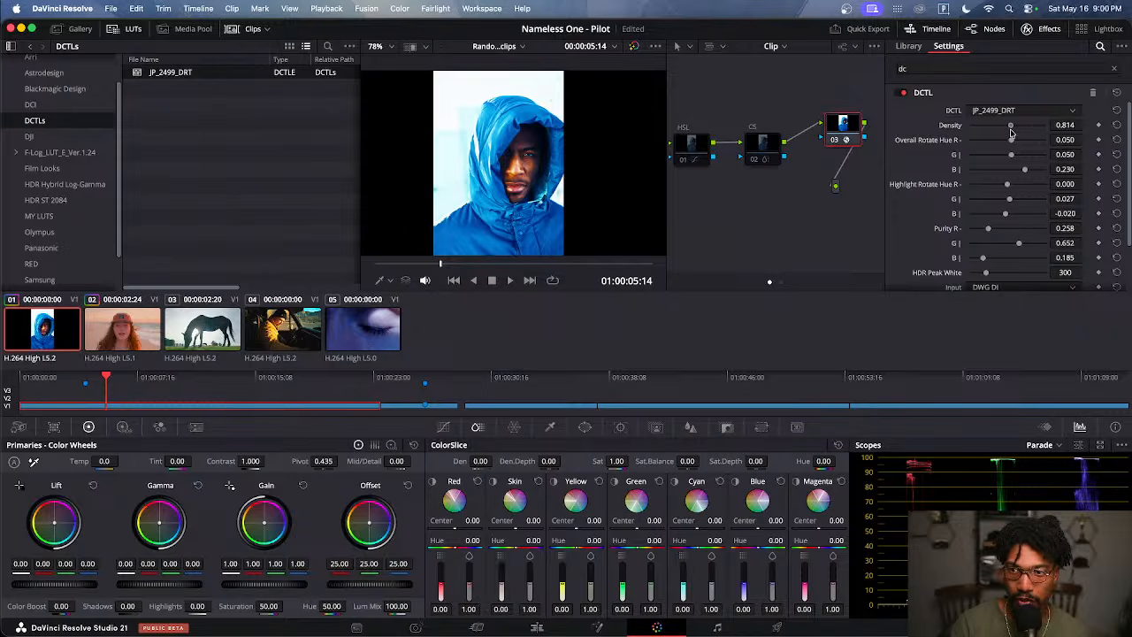
double_click(960, 126)
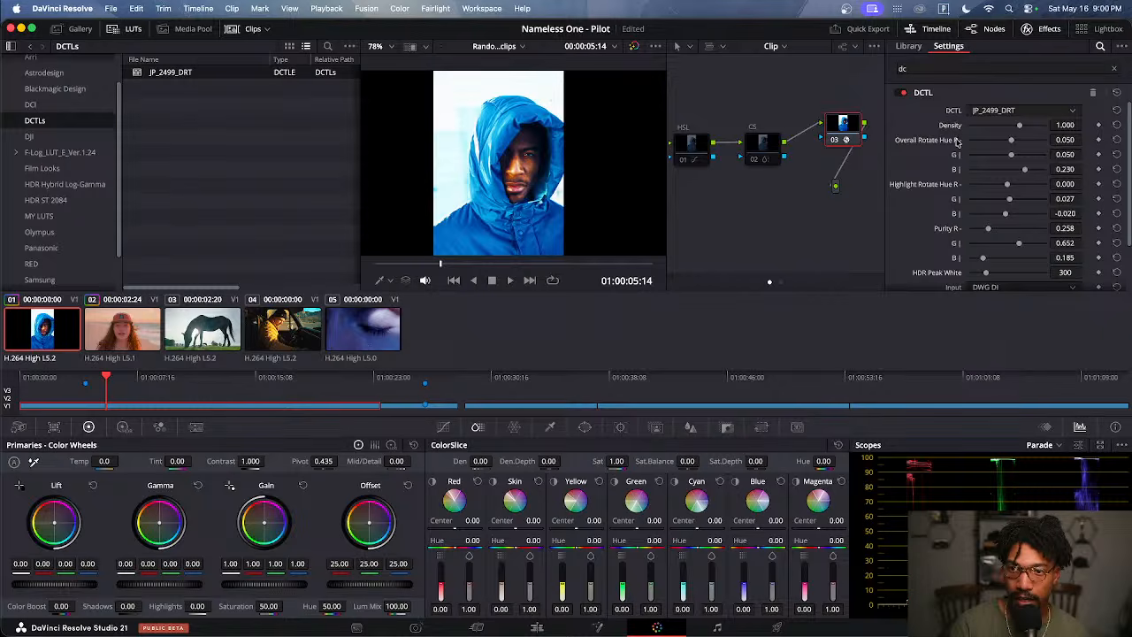
drag(1010, 139, 995, 157)
double_click(943, 141)
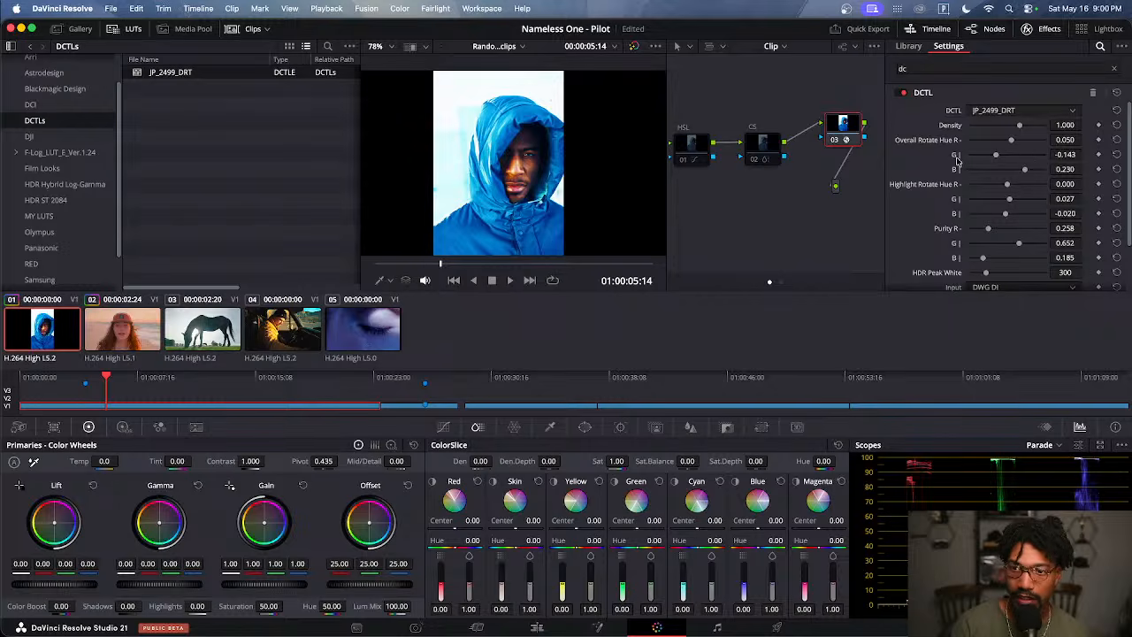
double_click(955, 158)
Try 2499 LOG as the DCTL input, restore DWG DI, and review the Output and HDR method choices
scroll(982, 204, down, 3)
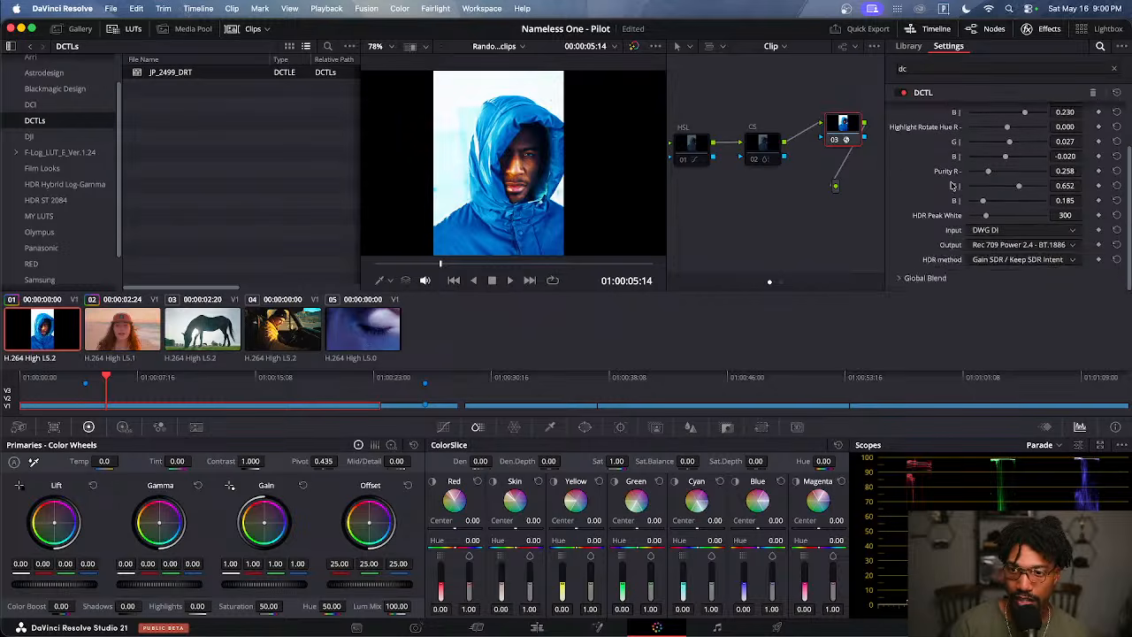
click(1009, 232)
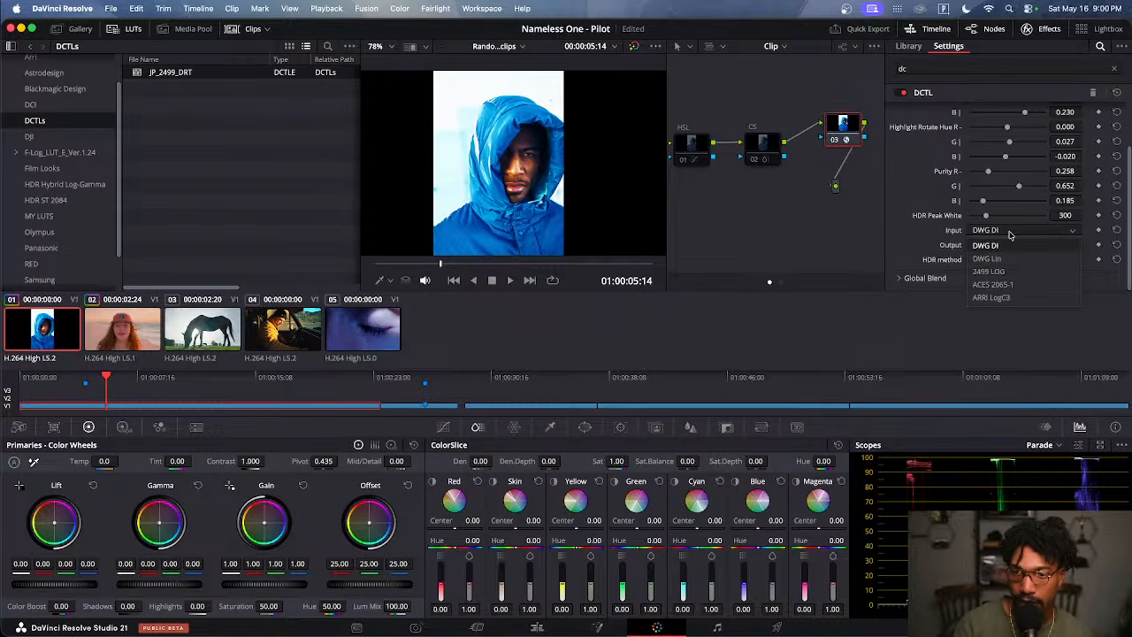
click(1002, 272)
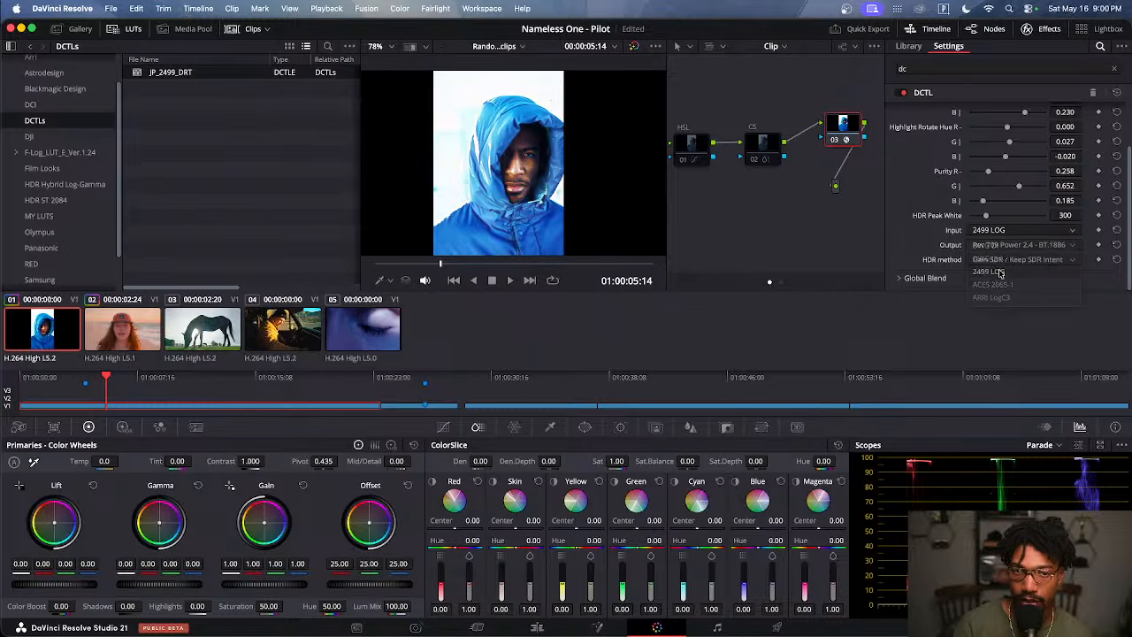
click(1007, 232)
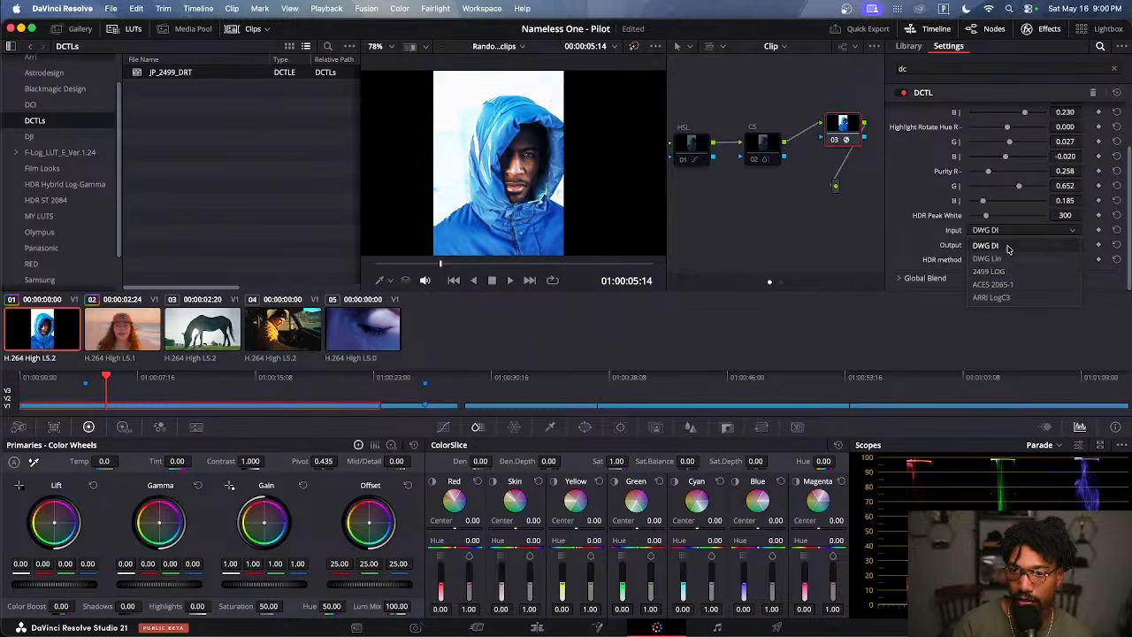
click(1008, 252)
click(1009, 248)
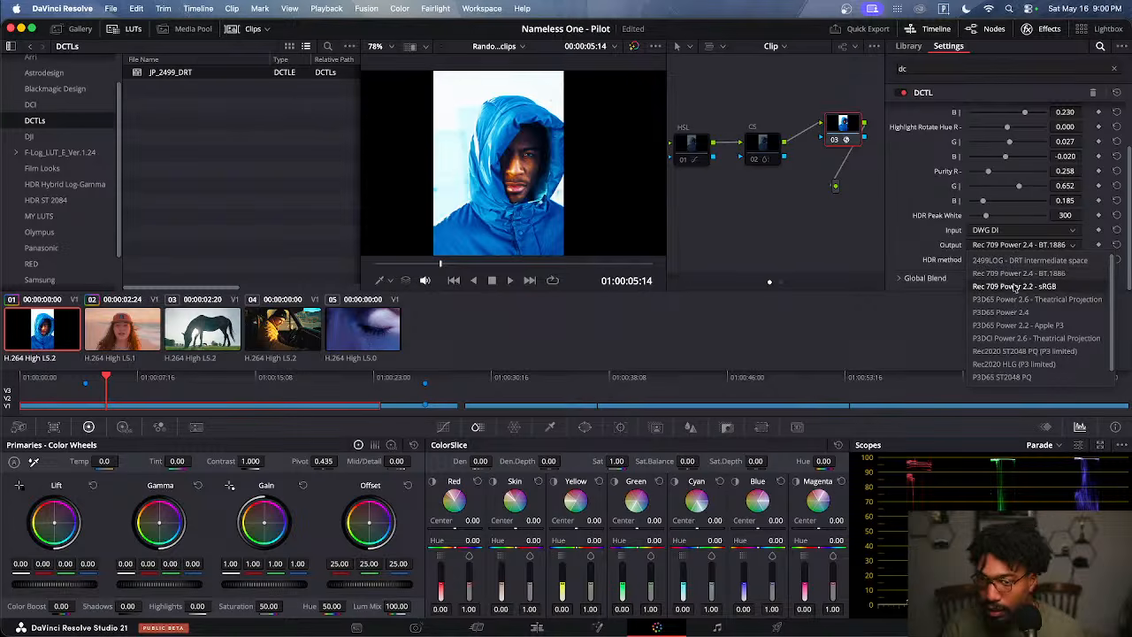
click(937, 246)
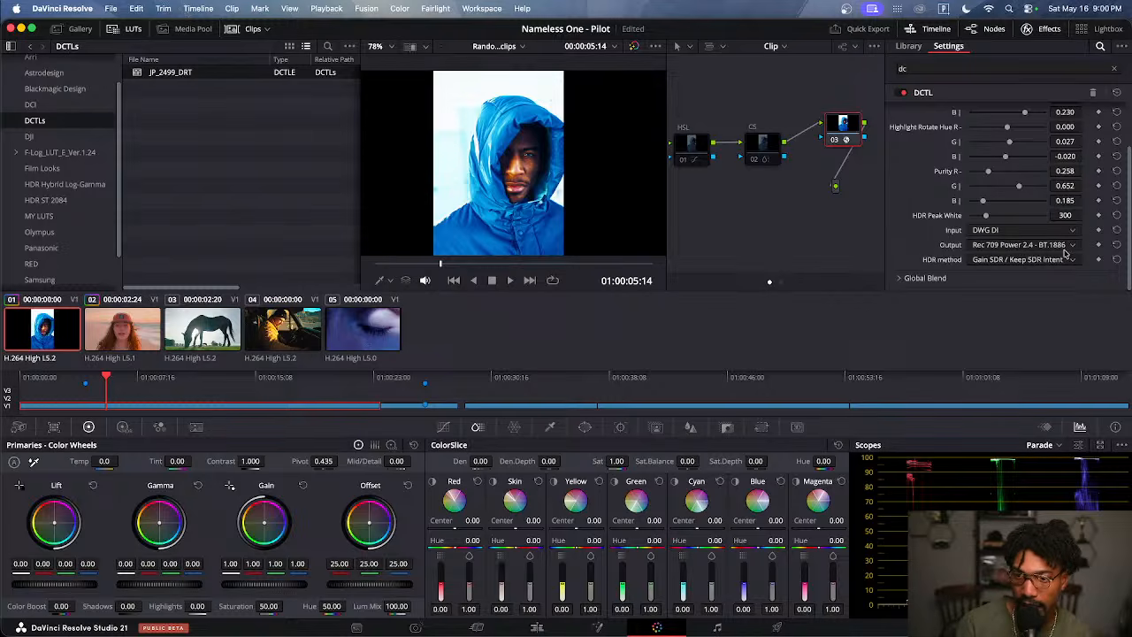
click(1015, 260)
click(928, 243)
Set the DCTL input to 2499 LOG and review the available output options
click(1022, 232)
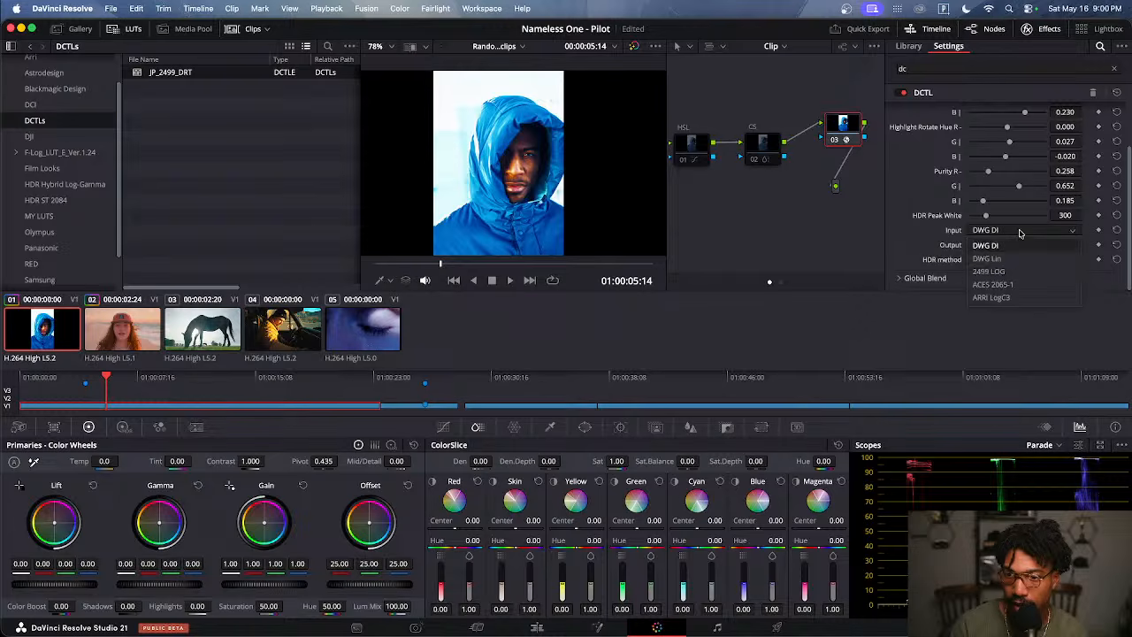
click(1012, 271)
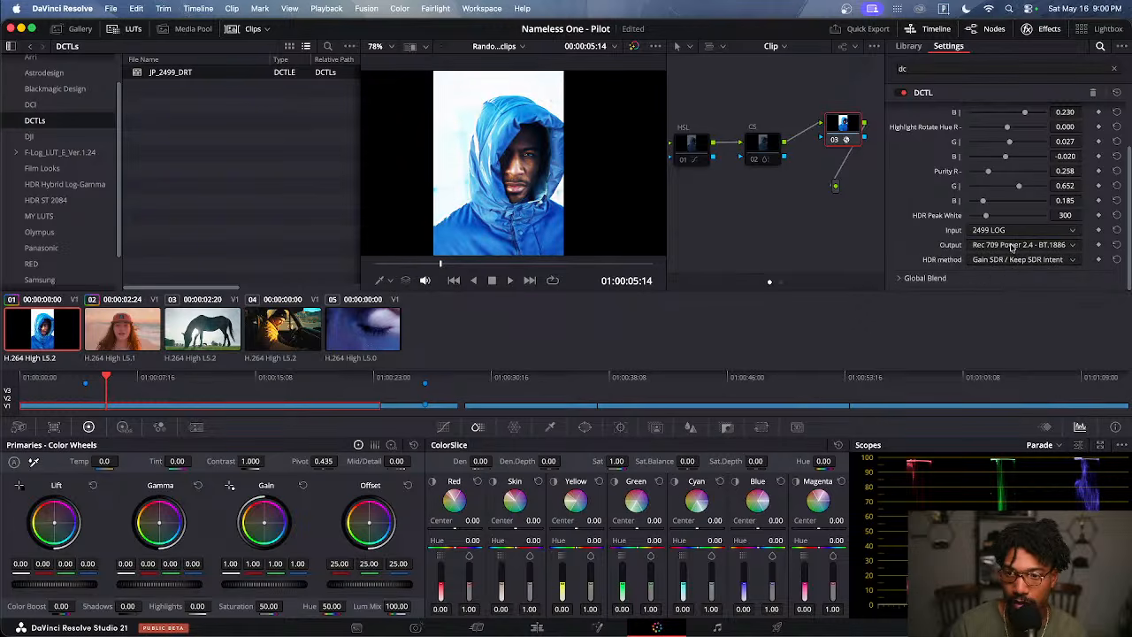
click(1011, 246)
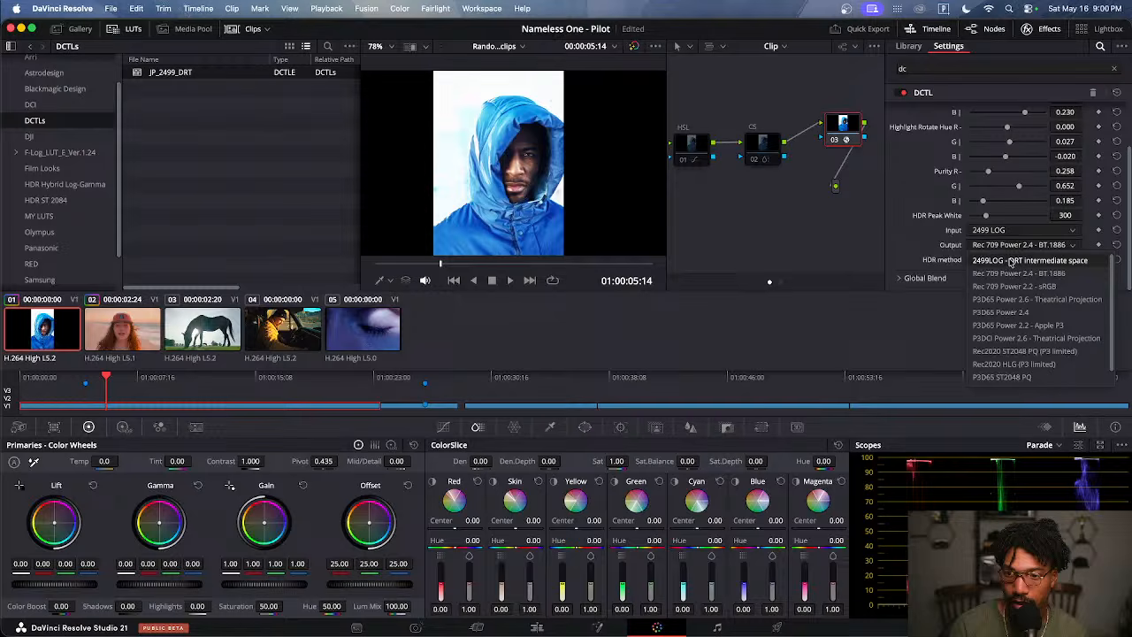
click(912, 236)
Raise Density to 1.360, Overall Rotate Hue R to 0.438 and B to 0.415, Purity B to 0.992 and HDR Peak White to 651
scroll(912, 236, up, 2)
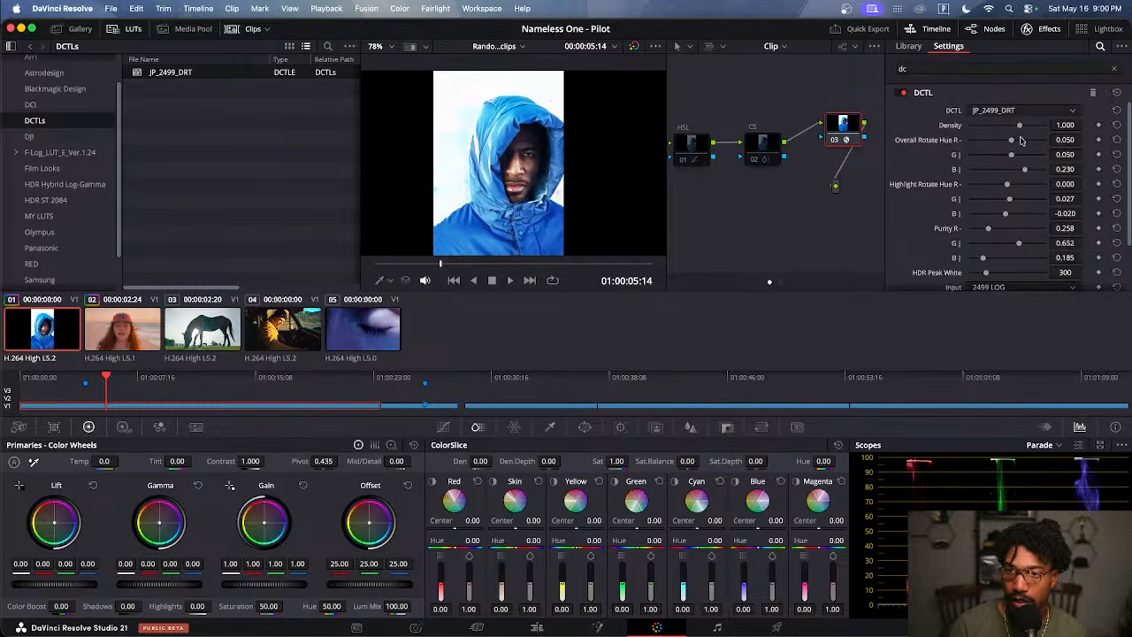
drag(1020, 126, 1039, 175)
scroll(991, 195, down, 1)
drag(989, 238, 1016, 251)
scroll(988, 244, down, 1)
Try DWG Lin and ACES 2065-1 as the DCTL input and return it to DWG DI
click(994, 231)
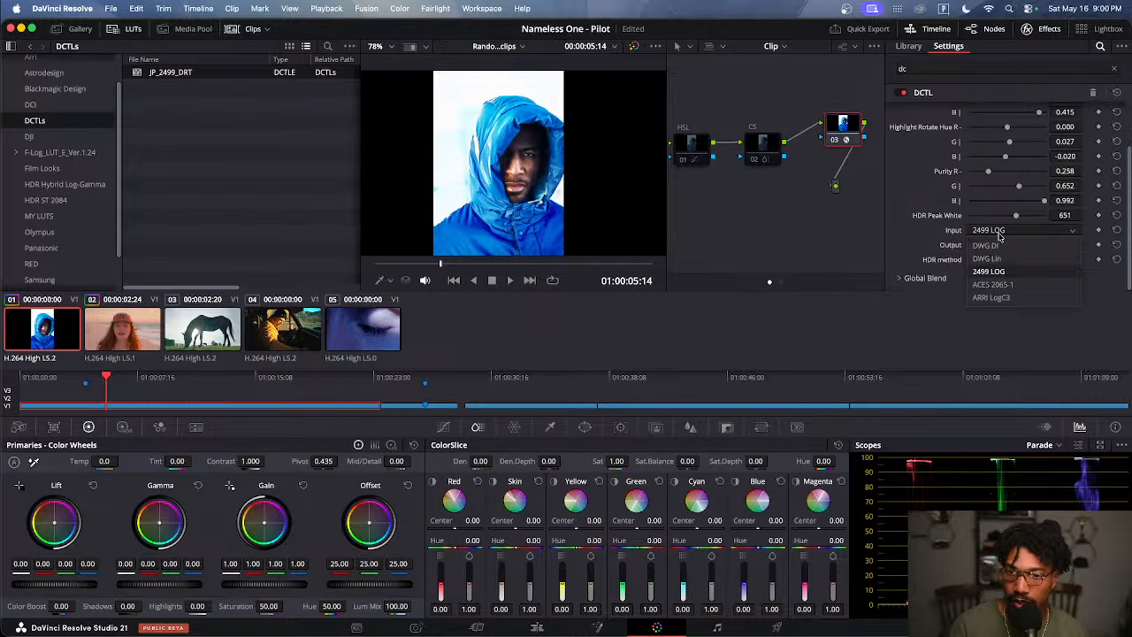
click(1003, 259)
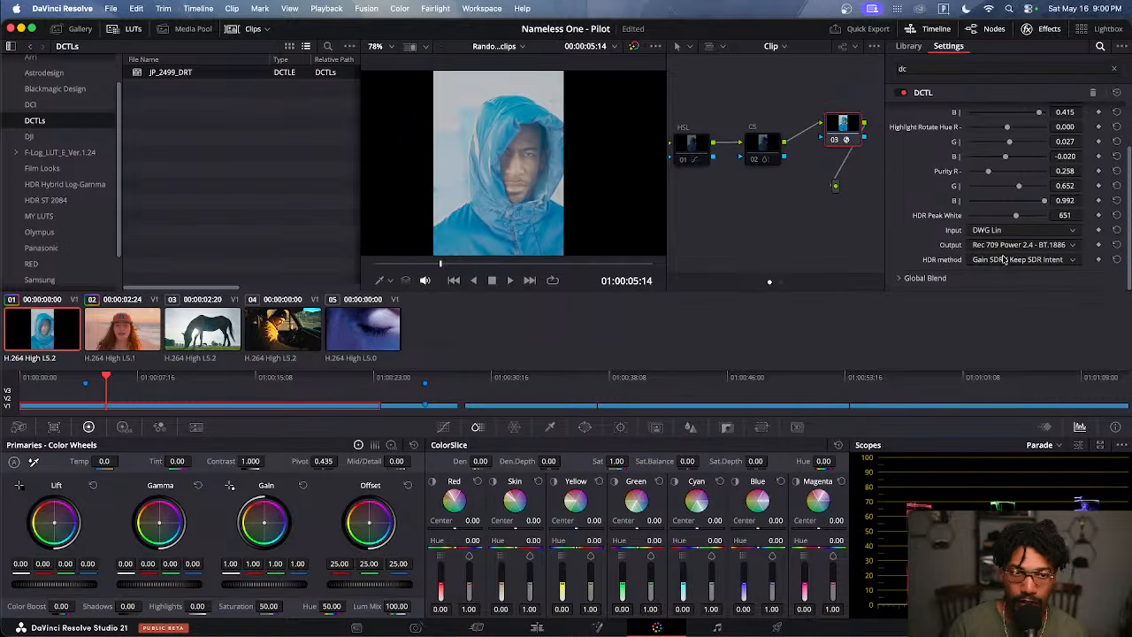
click(996, 233)
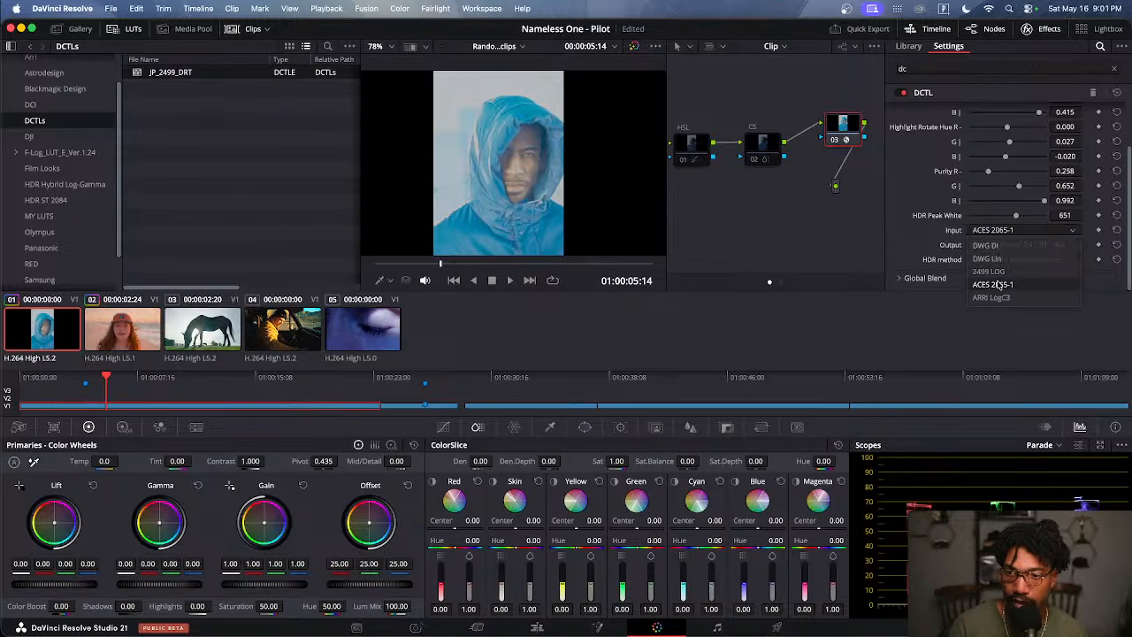
click(994, 284)
click(995, 247)
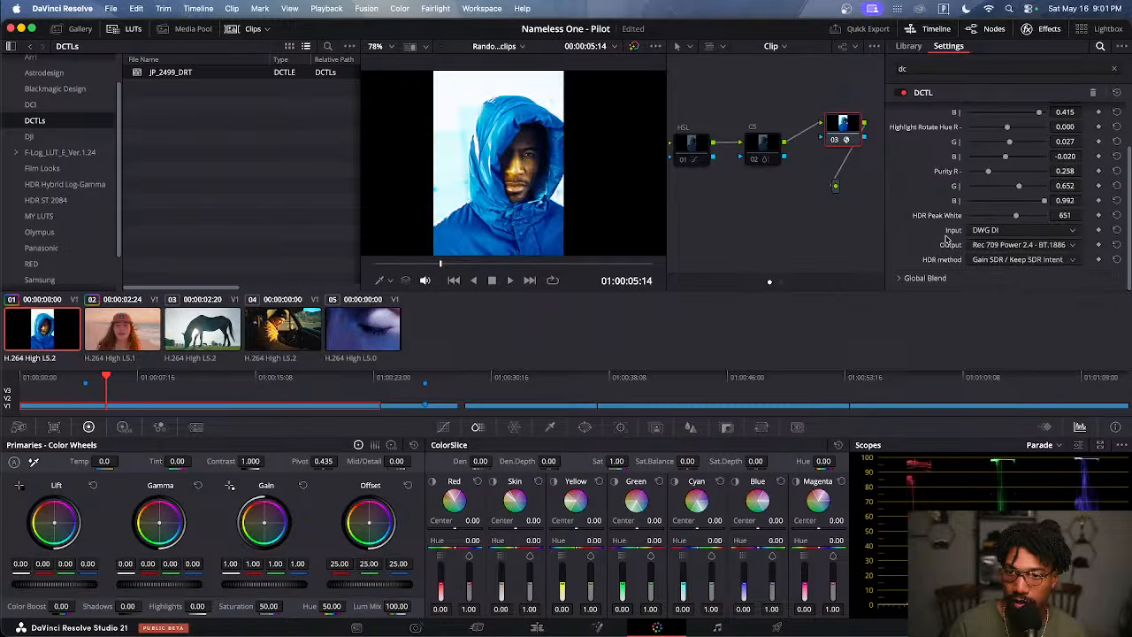
Reset HDR Peak White, Overall Rotate Hue and Density, and restore the whole DCTL effect to its defaults
scroll(944, 200, up, 2)
drag(1016, 252, 953, 249)
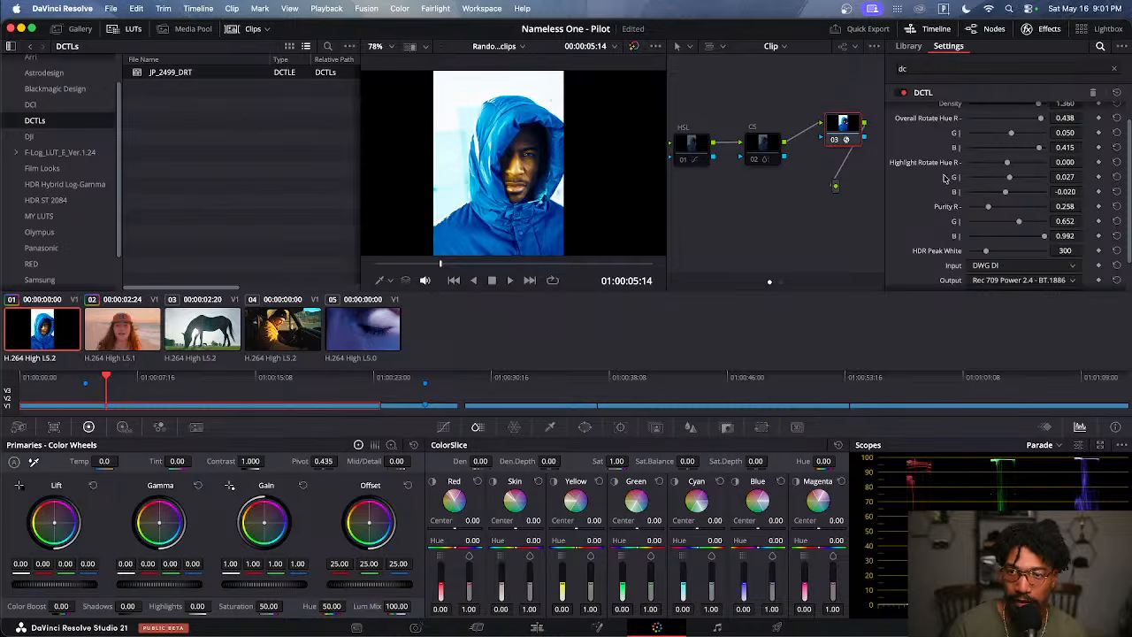
scroll(959, 168, up, 1)
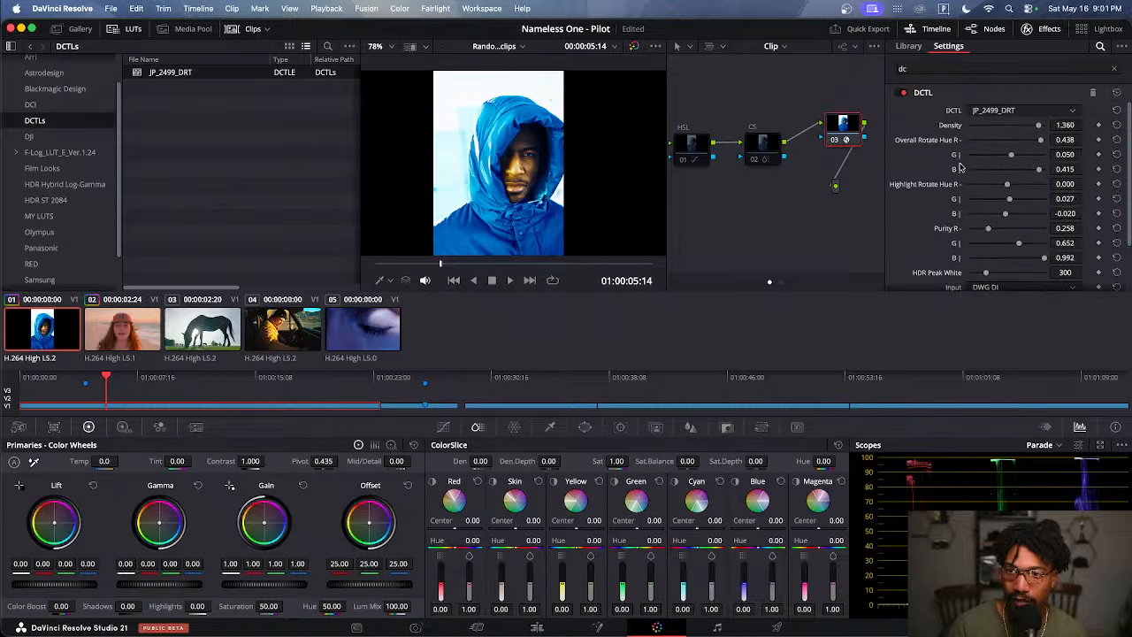
double_click(953, 143)
double_click(950, 126)
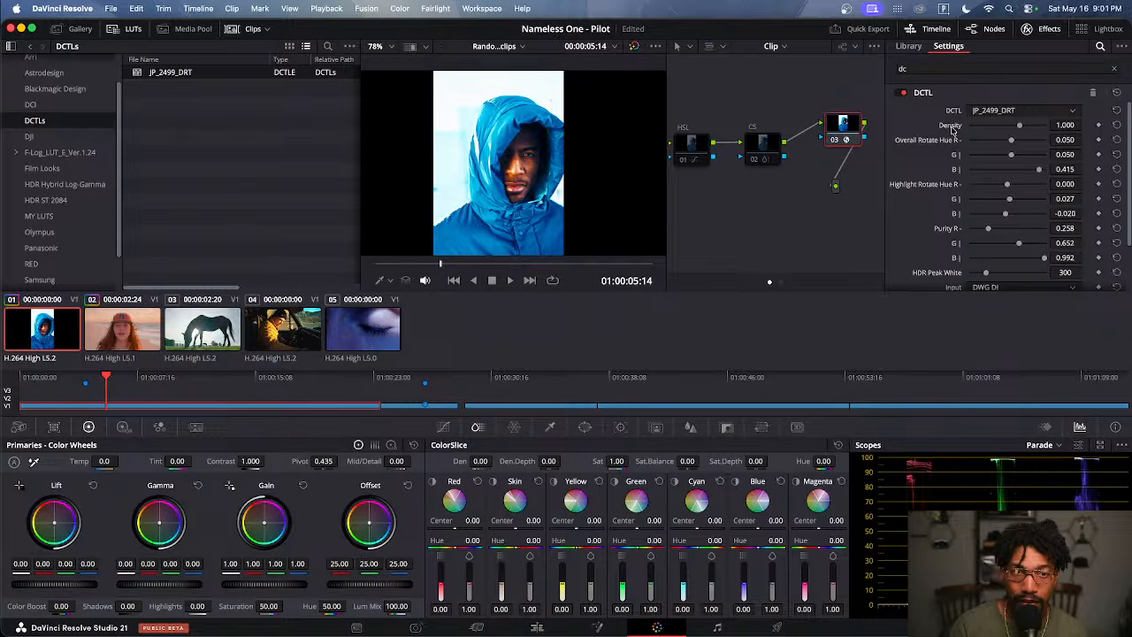
double_click(955, 172)
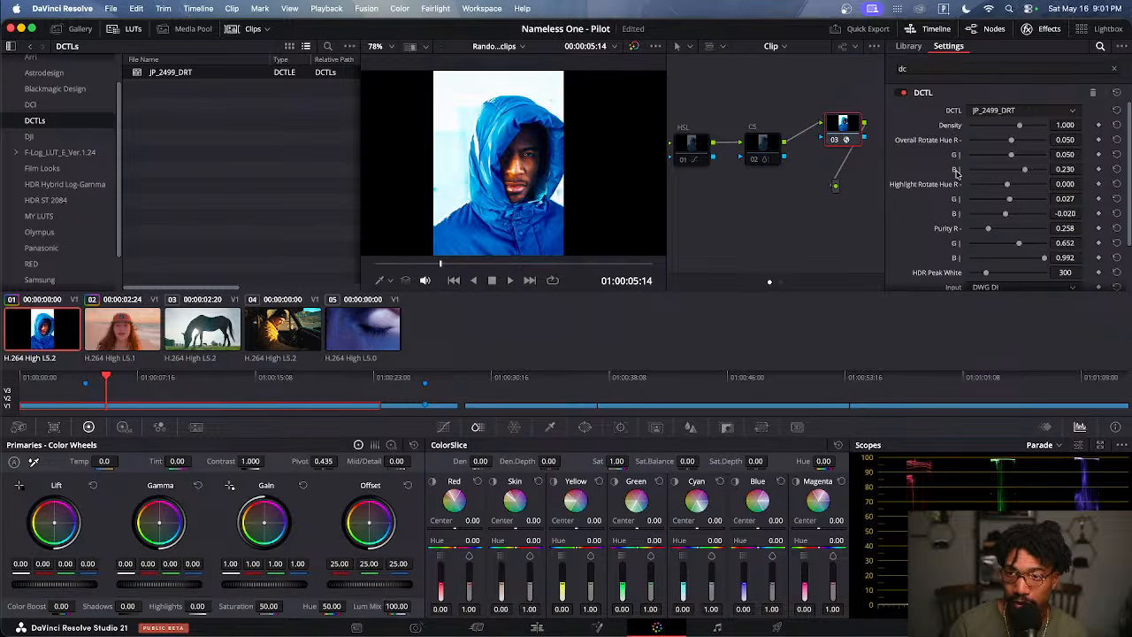
click(1115, 92)
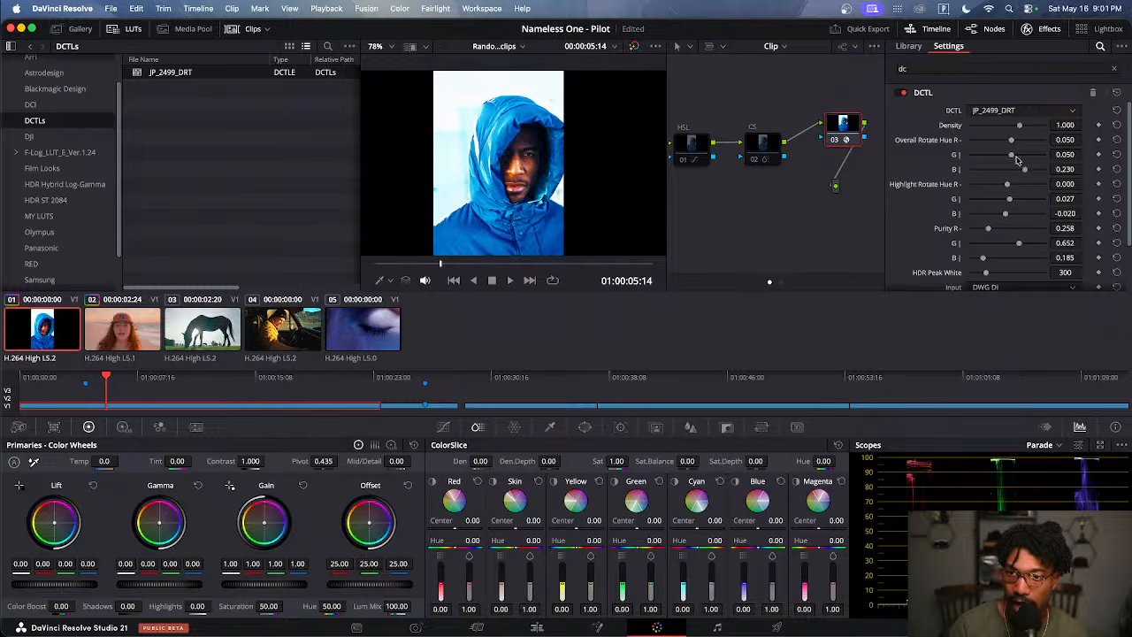
Lower the DCTL's Highlight Rotate Hue G to -0.143 and B to -0.190, and Purity R to 0.023
mouse_move(1020, 126)
mouse_down()
mouse_move(995, 126)
mouse_move(1011, 125)
mouse_up()
scroll(996, 148, down, 2)
scroll(993, 149, down, 1)
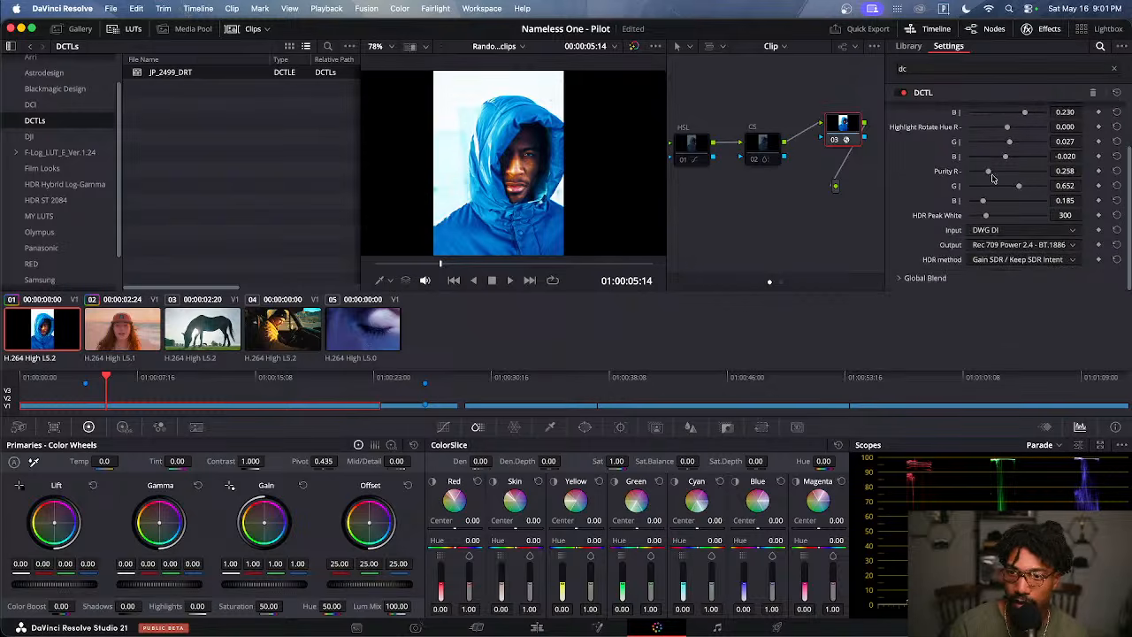
drag(987, 170, 997, 147)
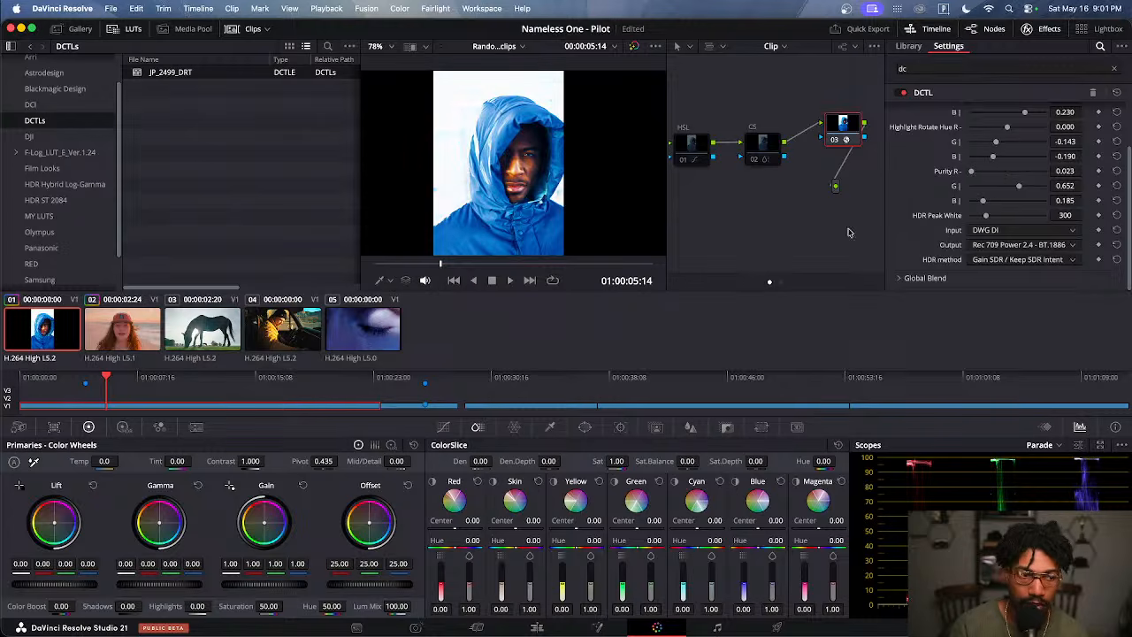
On the second clip, add a serial node after WB, apply the DCTL effect to it and choose JP_2499_DRT
click(122, 334)
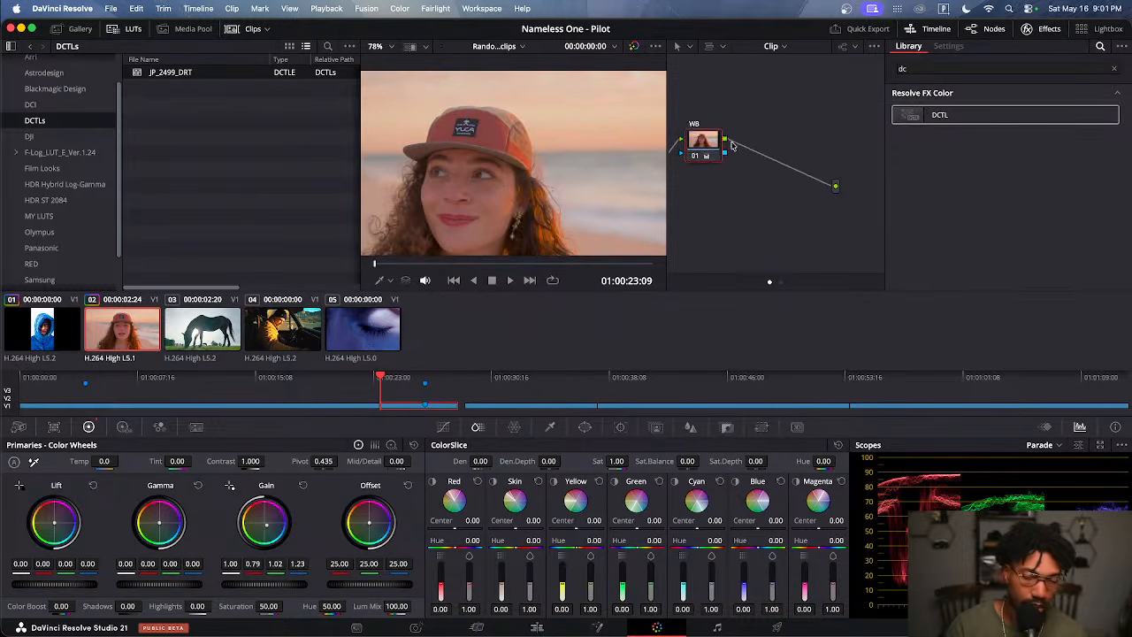
key(alt+s)
drag(900, 129, 800, 141)
click(1033, 110)
click(990, 139)
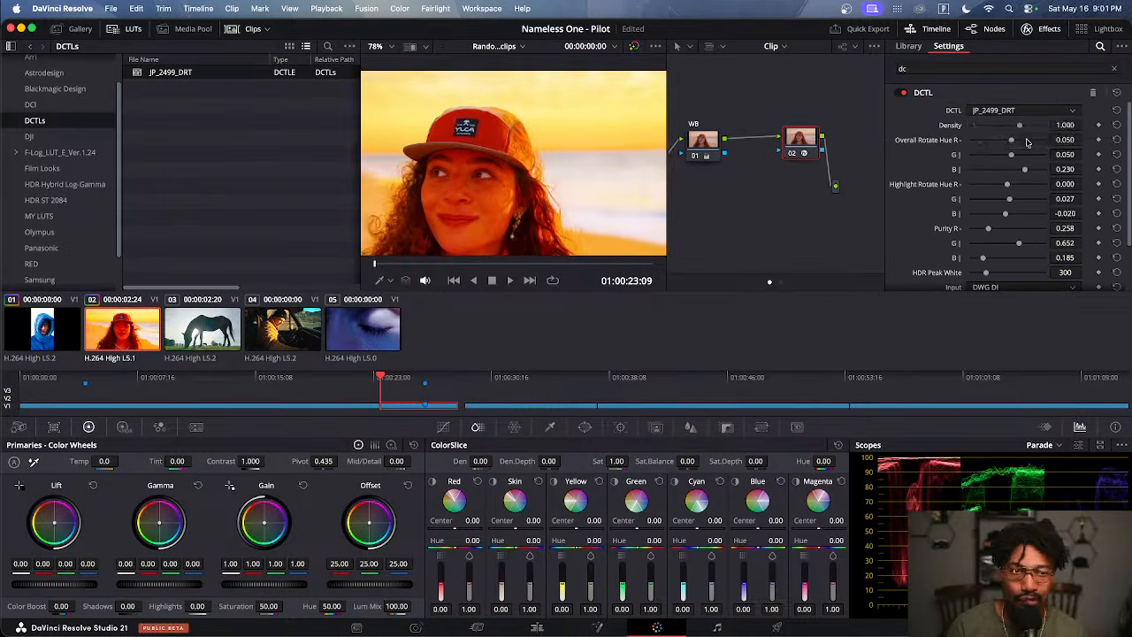
Review the whole picture and the DCTL's HDR method and output options
scroll(549, 178, down, 3)
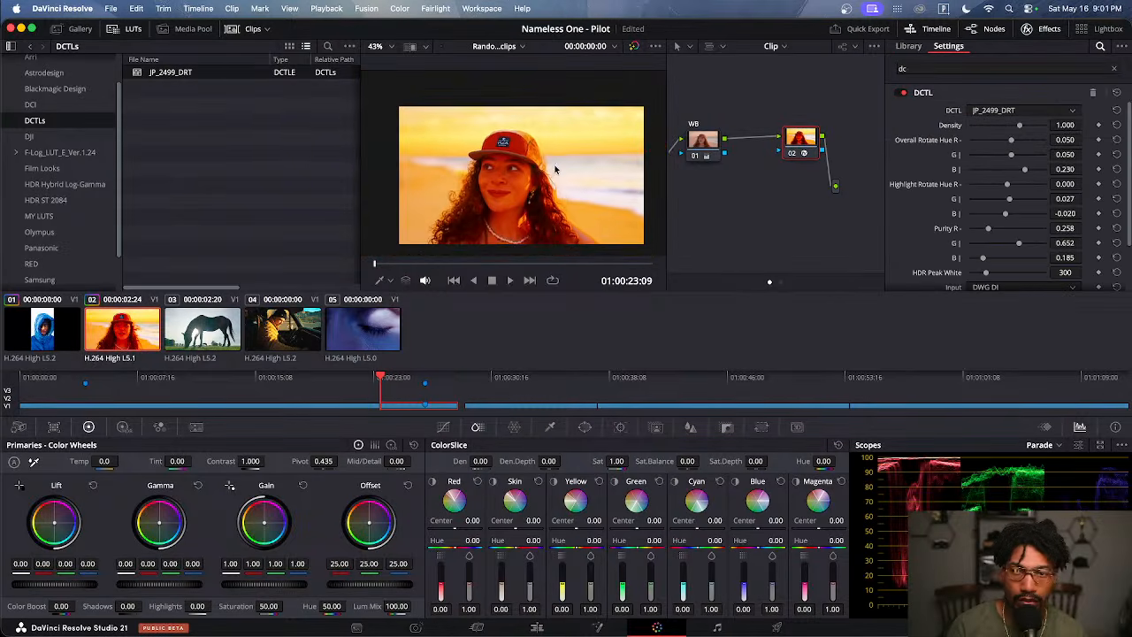
scroll(957, 235, down, 2)
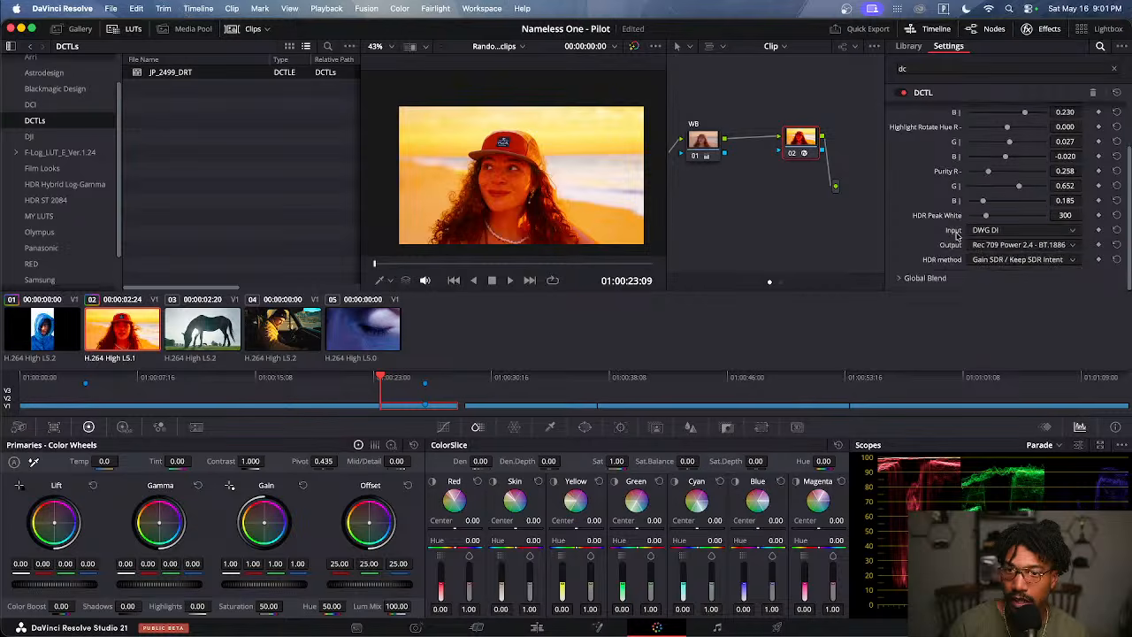
click(1014, 260)
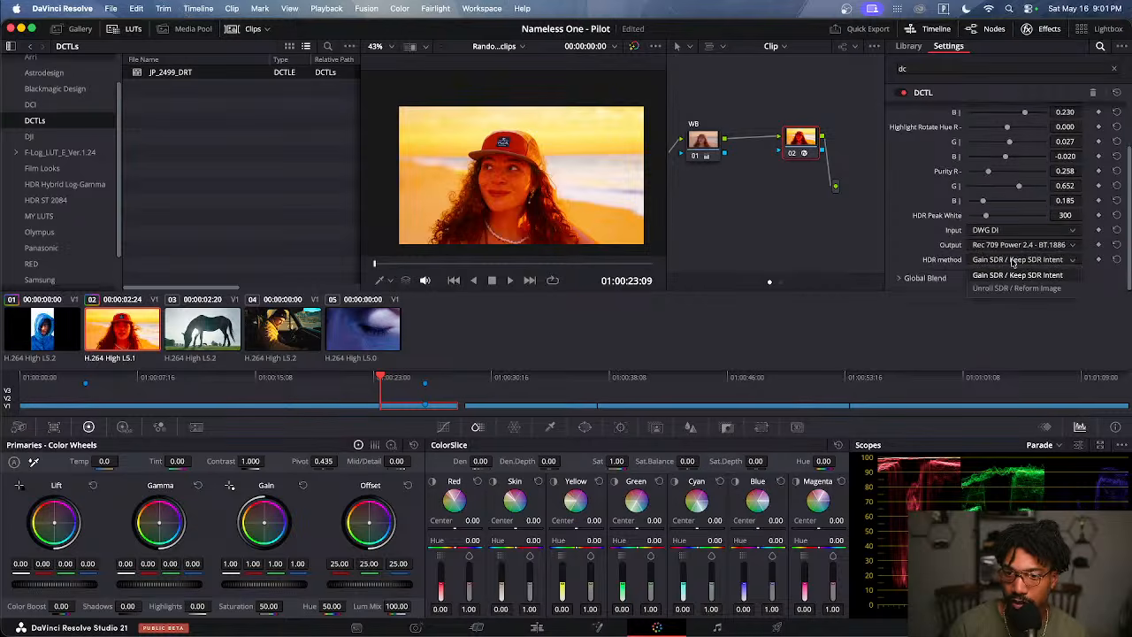
click(1014, 262)
click(1006, 245)
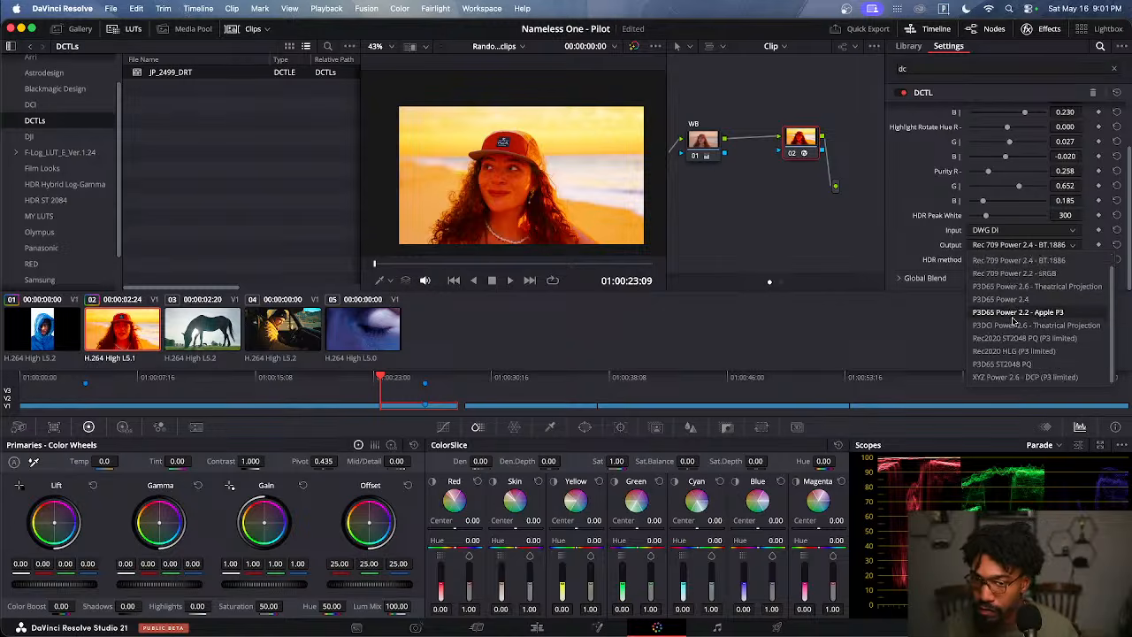
Try DWG Lin as the DCTL input, set it to 2499 LOG and review the remaining input options
click(998, 232)
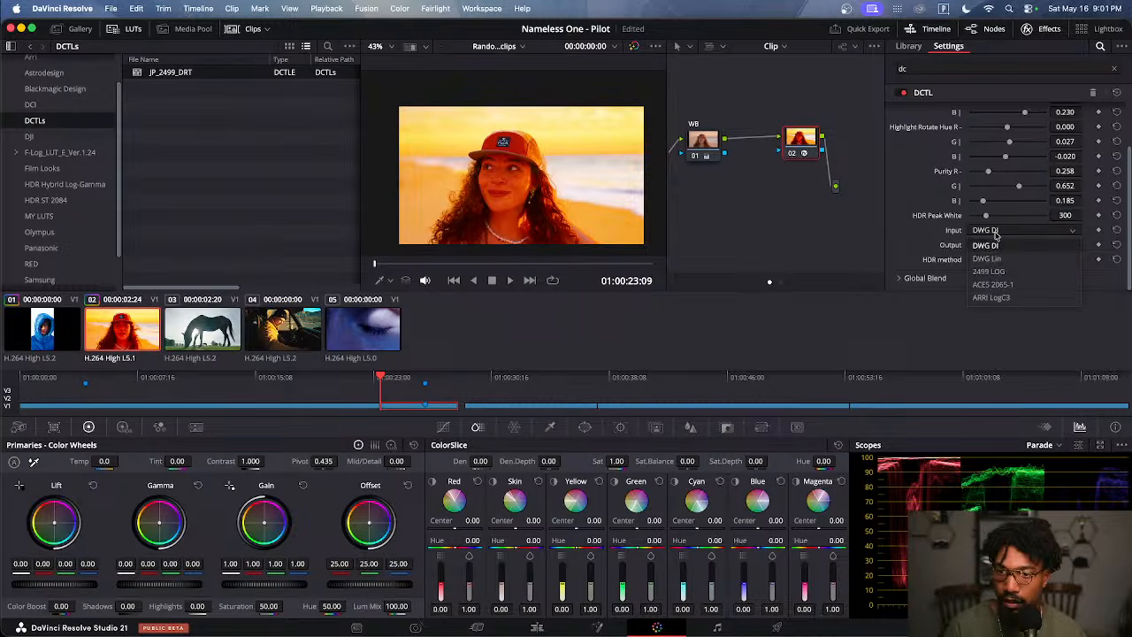
click(996, 259)
click(998, 234)
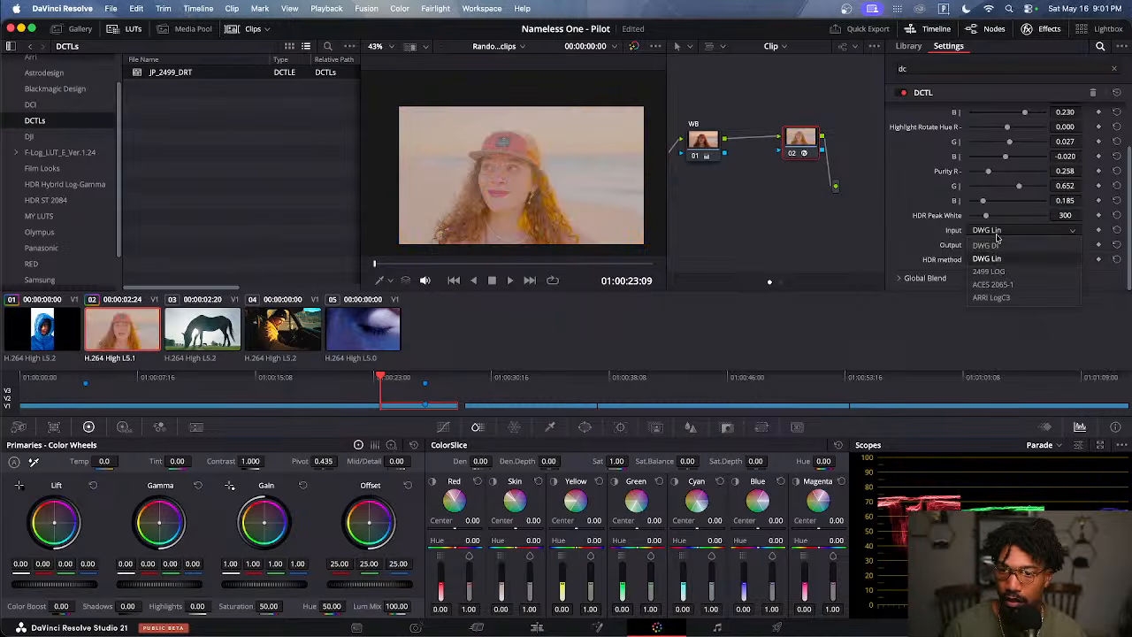
click(1000, 273)
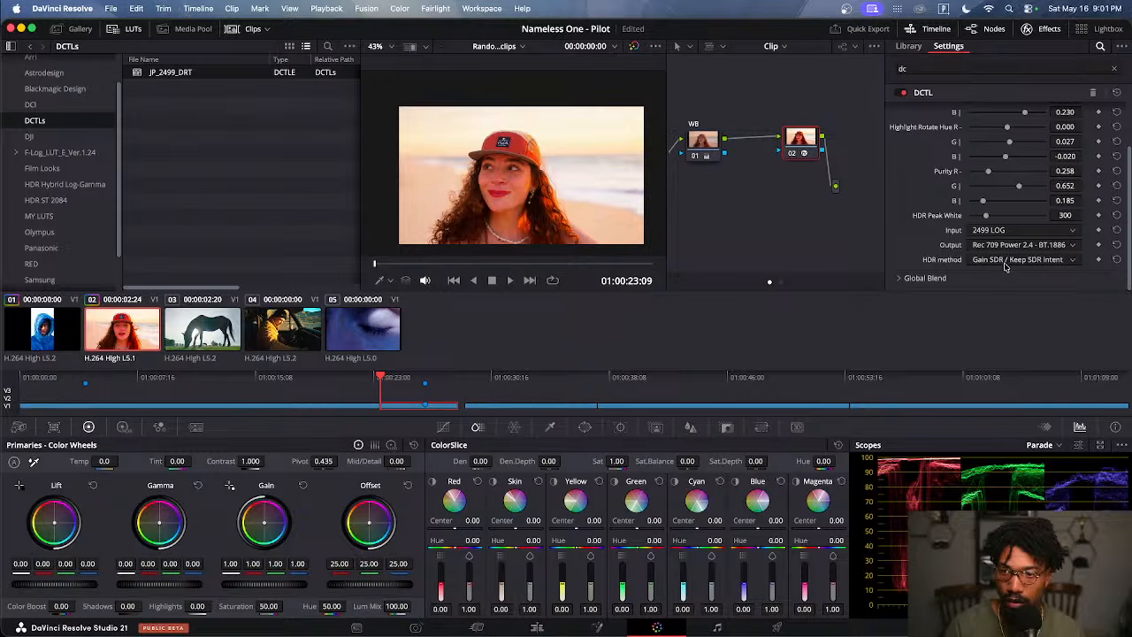
click(979, 238)
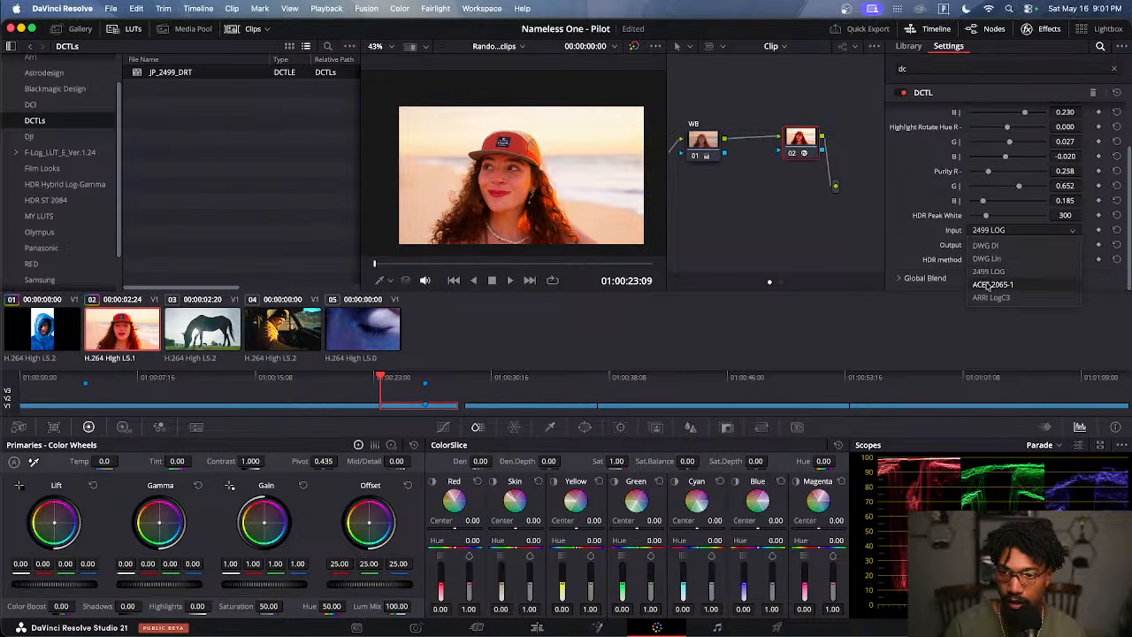
click(913, 244)
scroll(931, 245, up, 2)
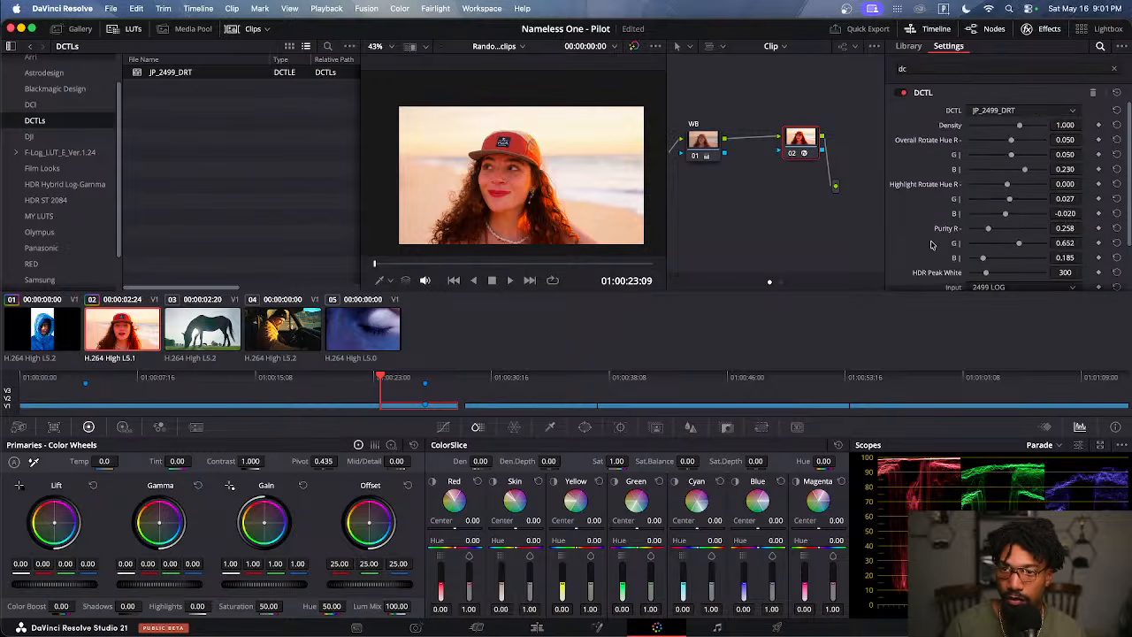
scroll(931, 245, down, 2)
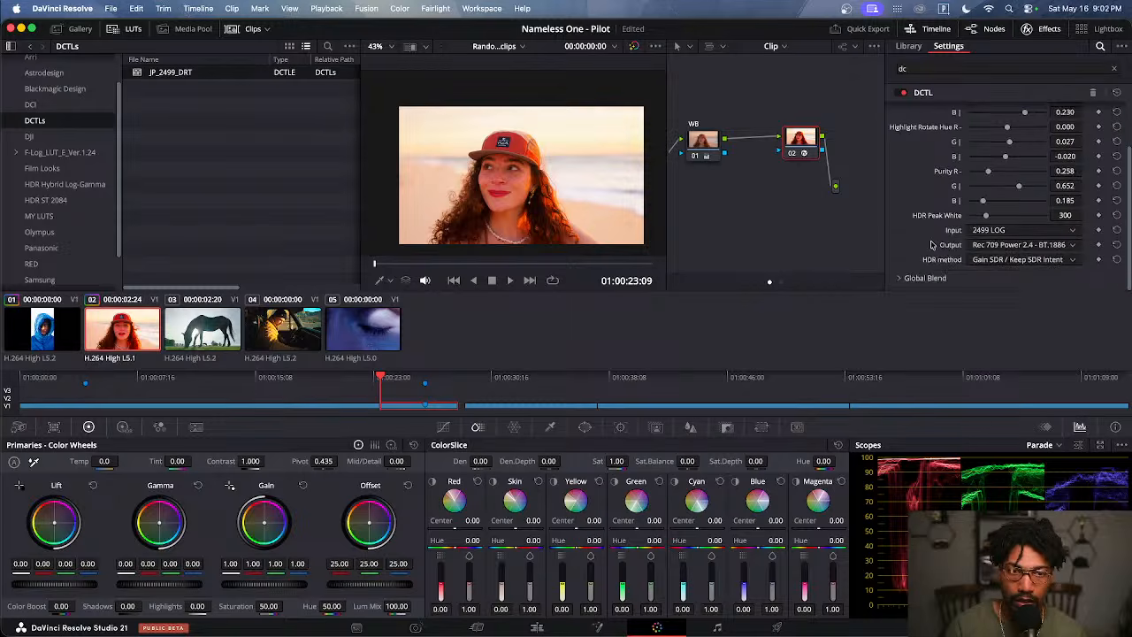
Compare the clip with node 02 disabled and enabled, then examine the DCTL parameters at frame 00:00:03:10
click(793, 155)
click(793, 156)
scroll(532, 156, down, 1)
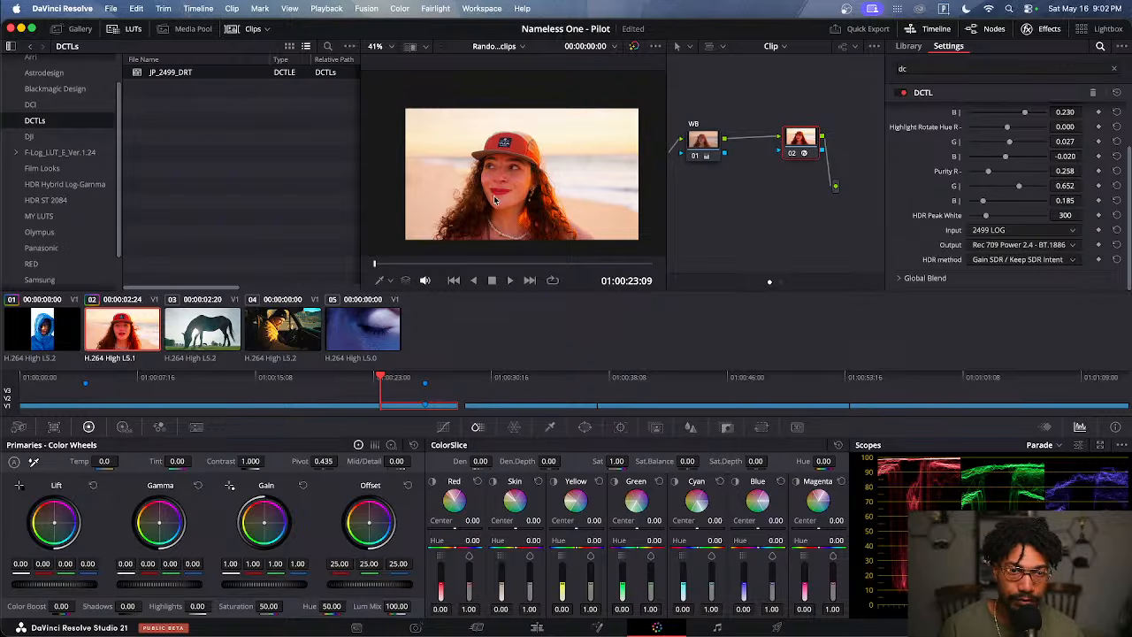
drag(396, 265, 564, 282)
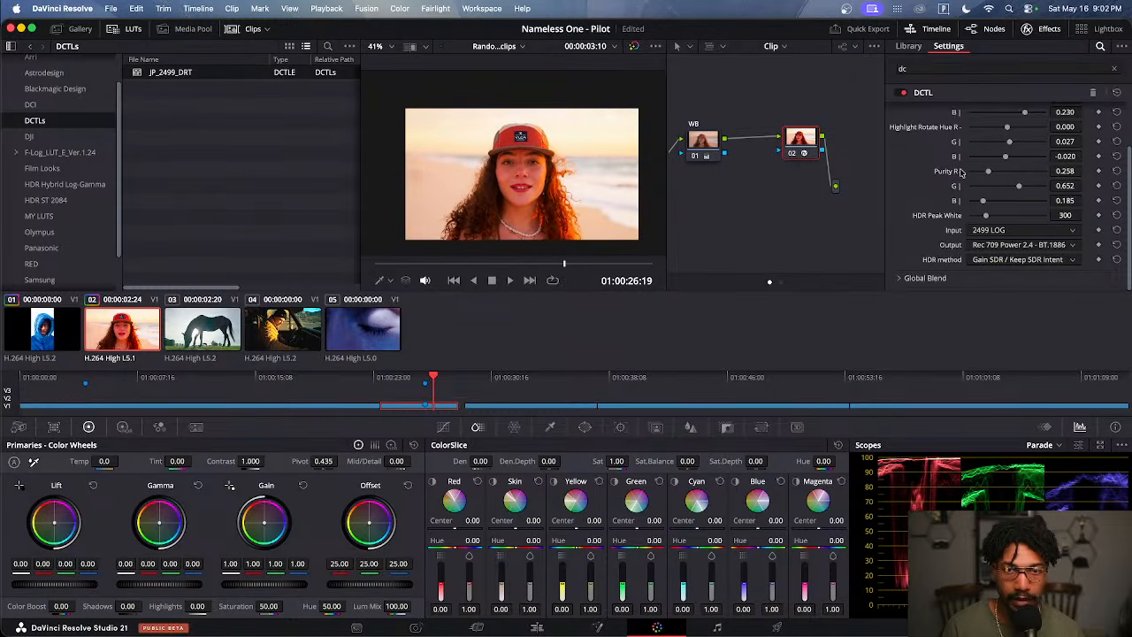
scroll(929, 157, up, 3)
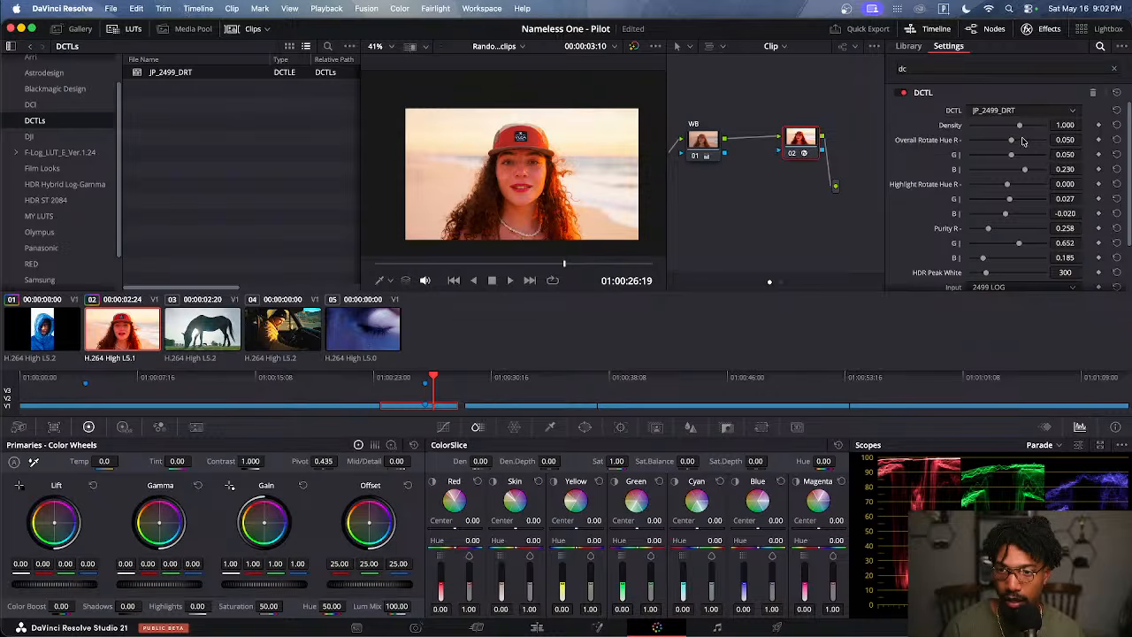
scroll(954, 190, down, 3)
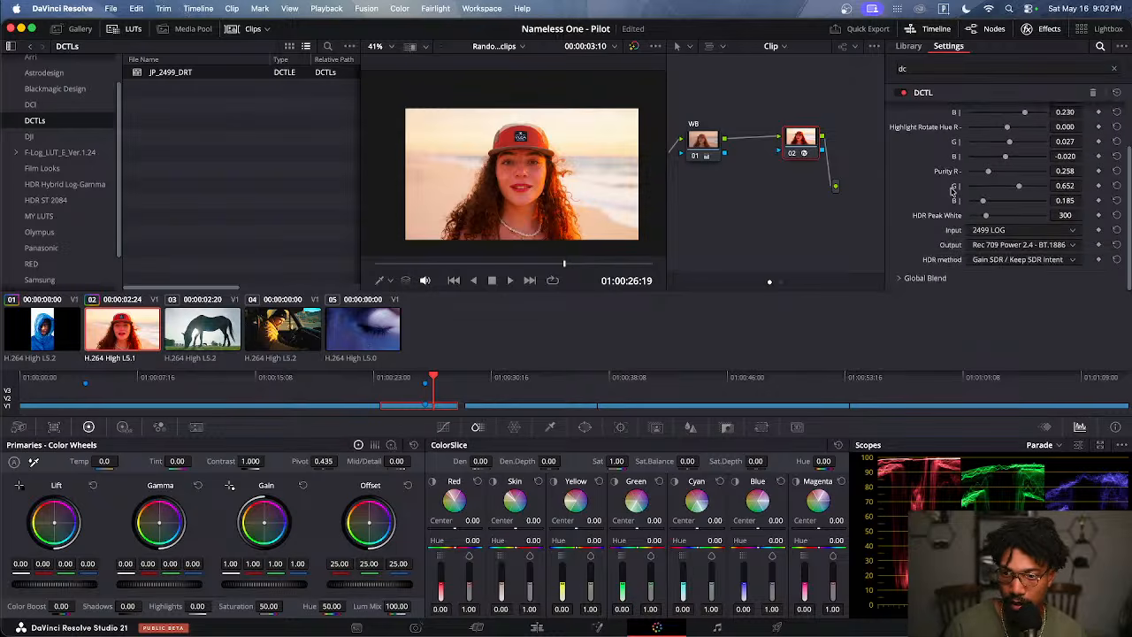
scroll(957, 203, up, 3)
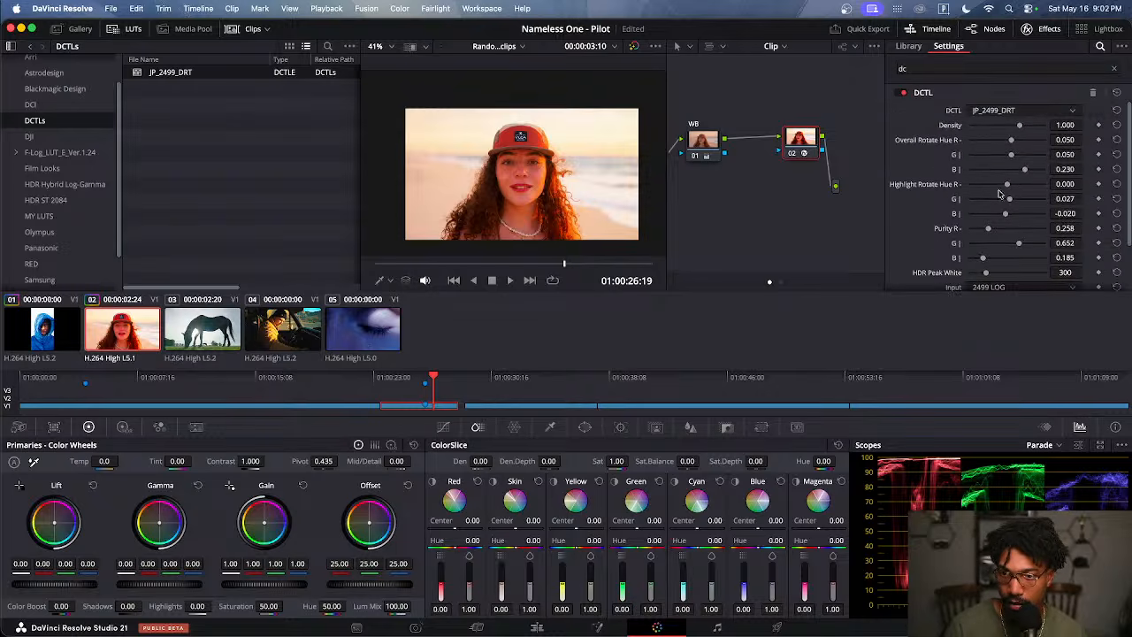
scroll(982, 197, down, 3)
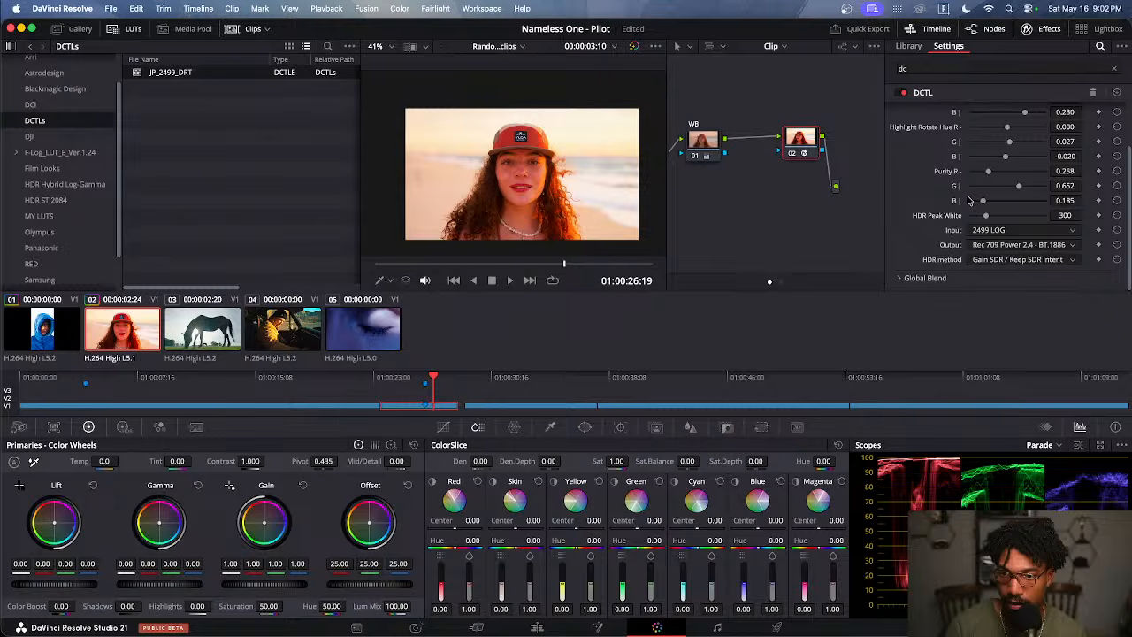
Try the DCTL's Global Blend at 0.558 and 0.574, comparing the picture with the WB node disabled and enabled
click(898, 281)
scroll(955, 281, down, 1)
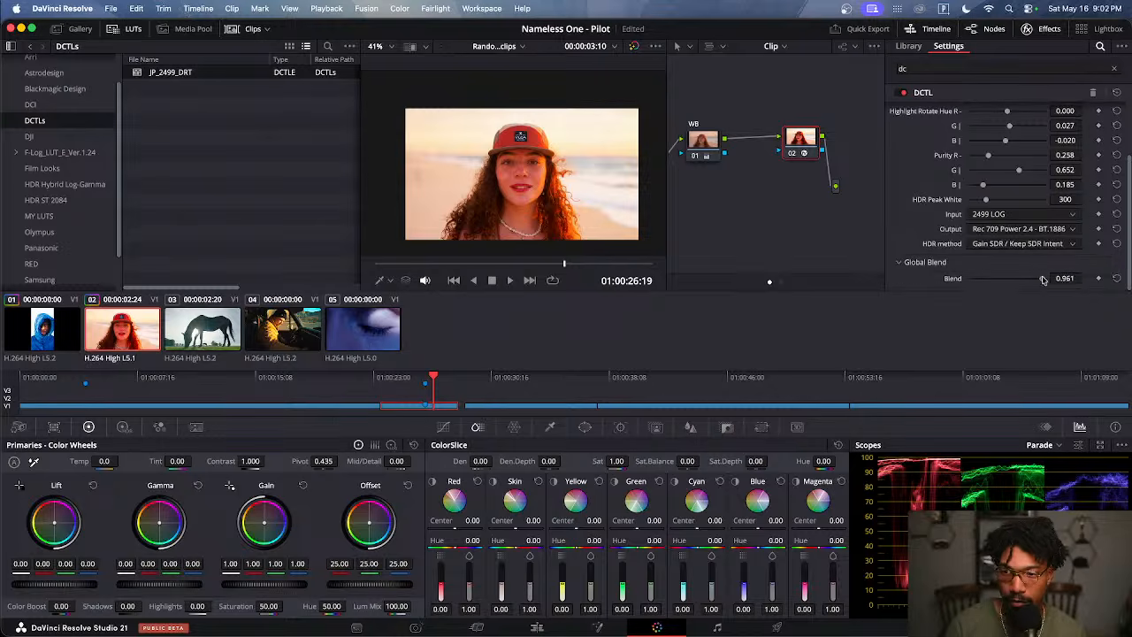
drag(1044, 279, 1012, 284)
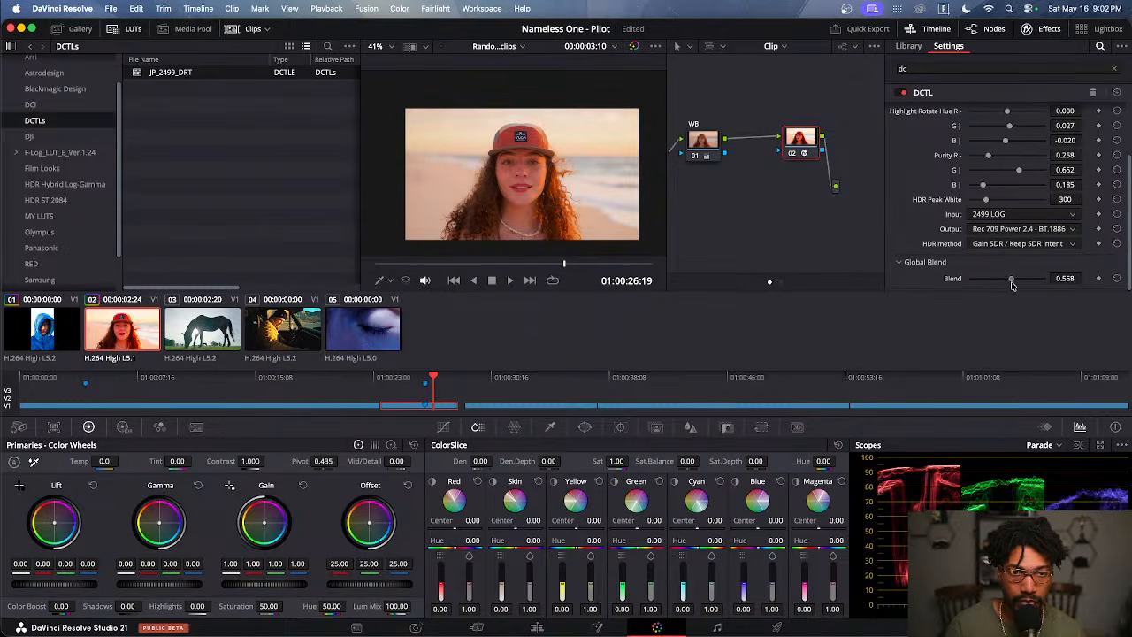
click(695, 156)
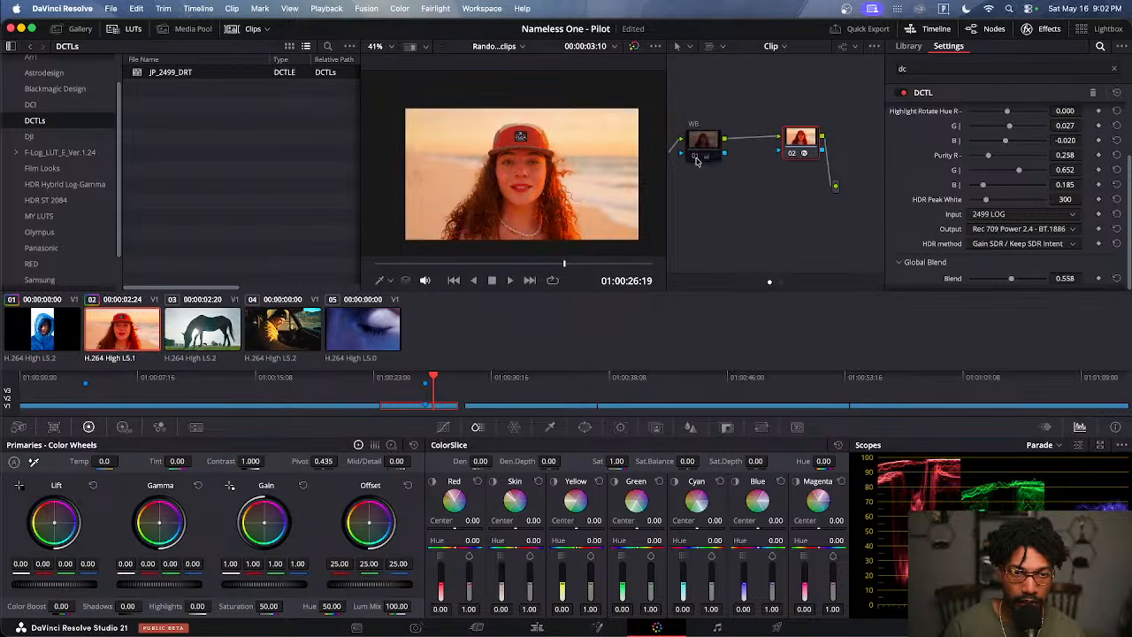
click(695, 156)
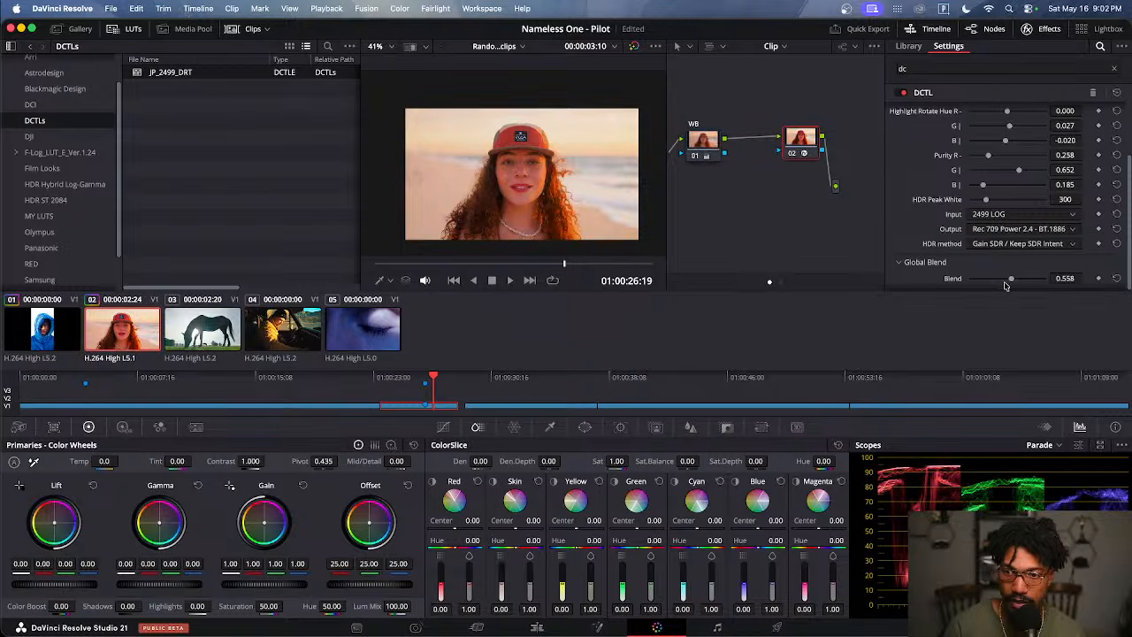
double_click(953, 279)
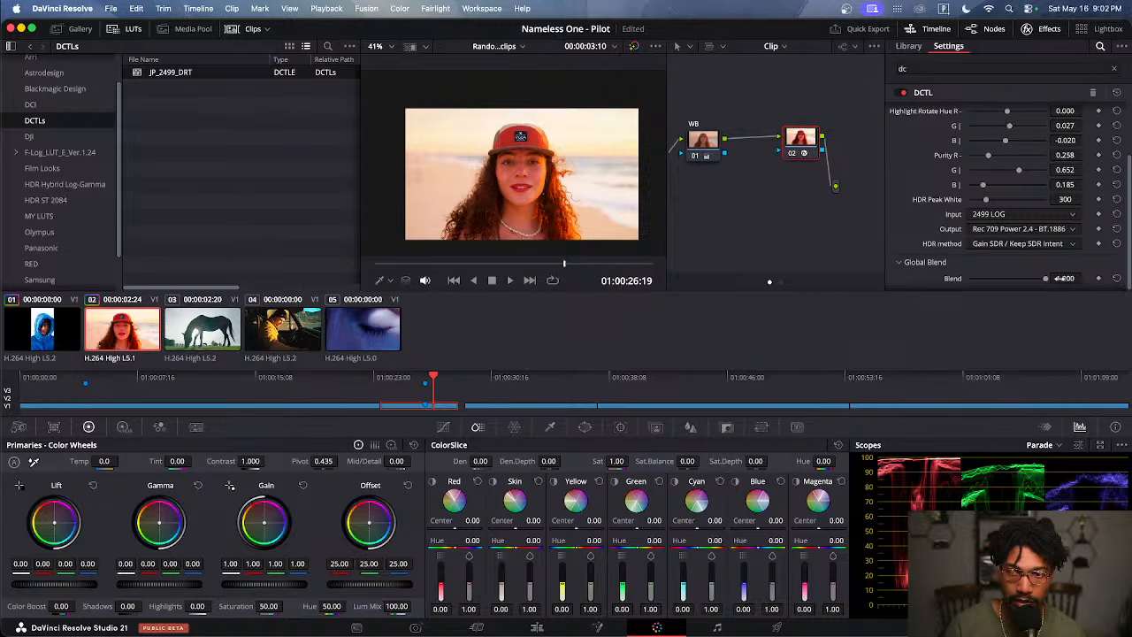
drag(1046, 281, 1013, 281)
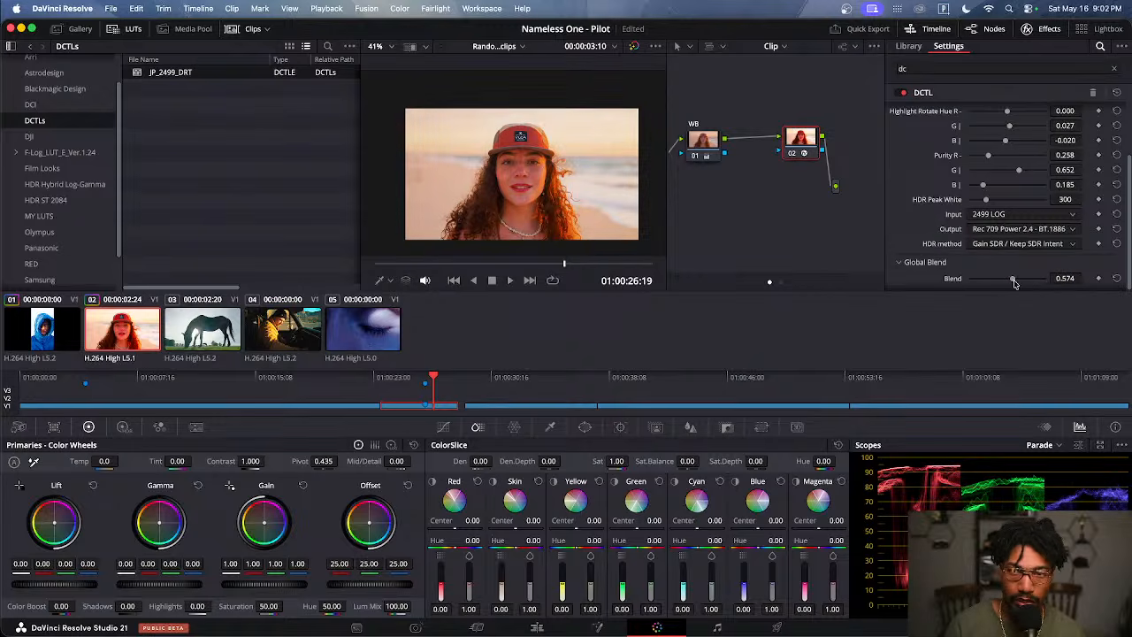
Raise Overall Rotate Hue R to 0.500 and reset the Global Blend to 1.000
scroll(937, 242, up, 2)
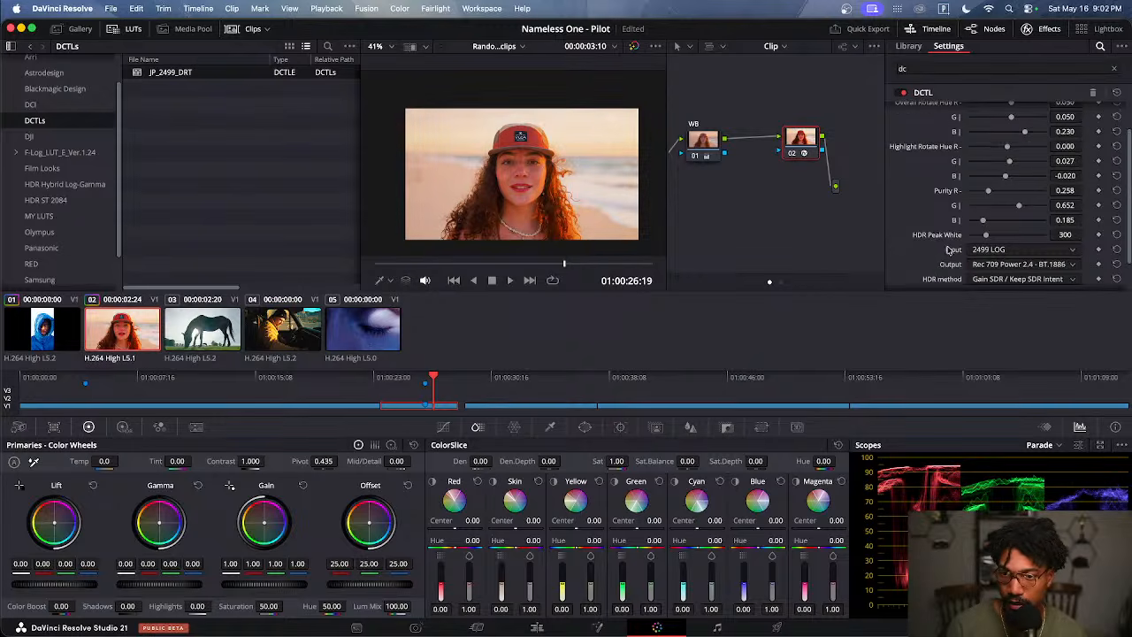
scroll(948, 250, up, 2)
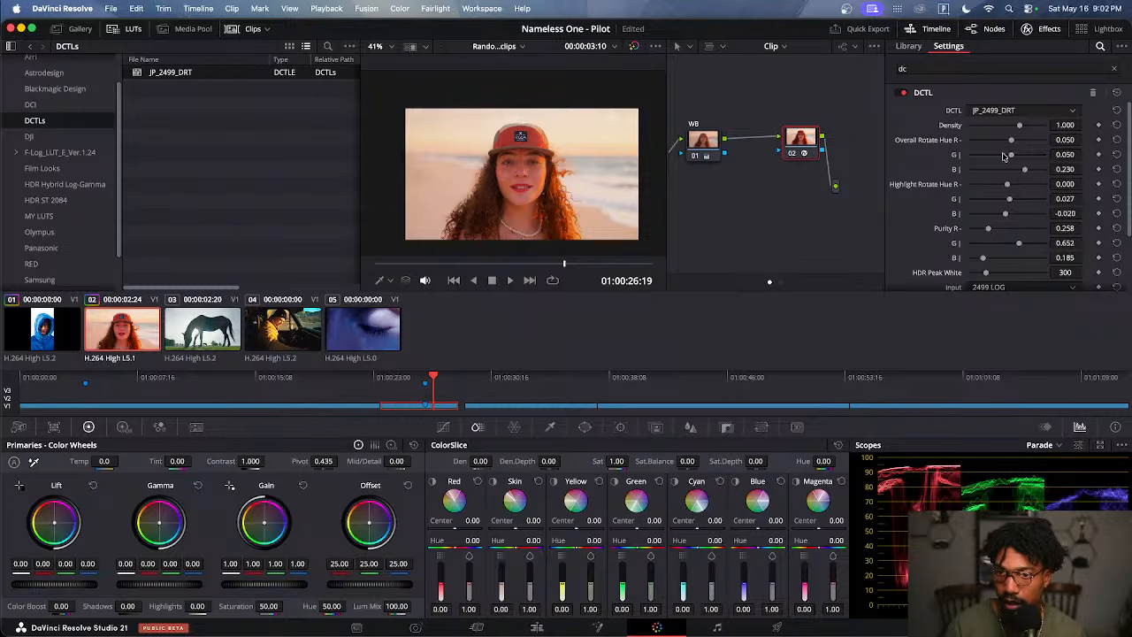
drag(1013, 143, 1045, 143)
scroll(961, 215, down, 4)
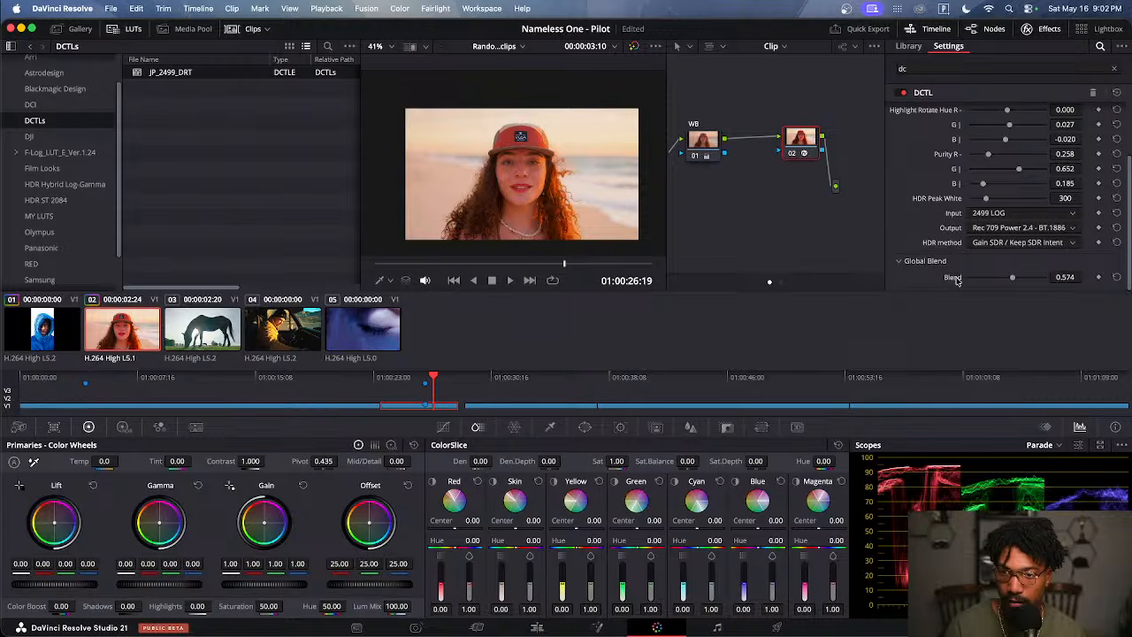
double_click(957, 279)
scroll(951, 239, up, 4)
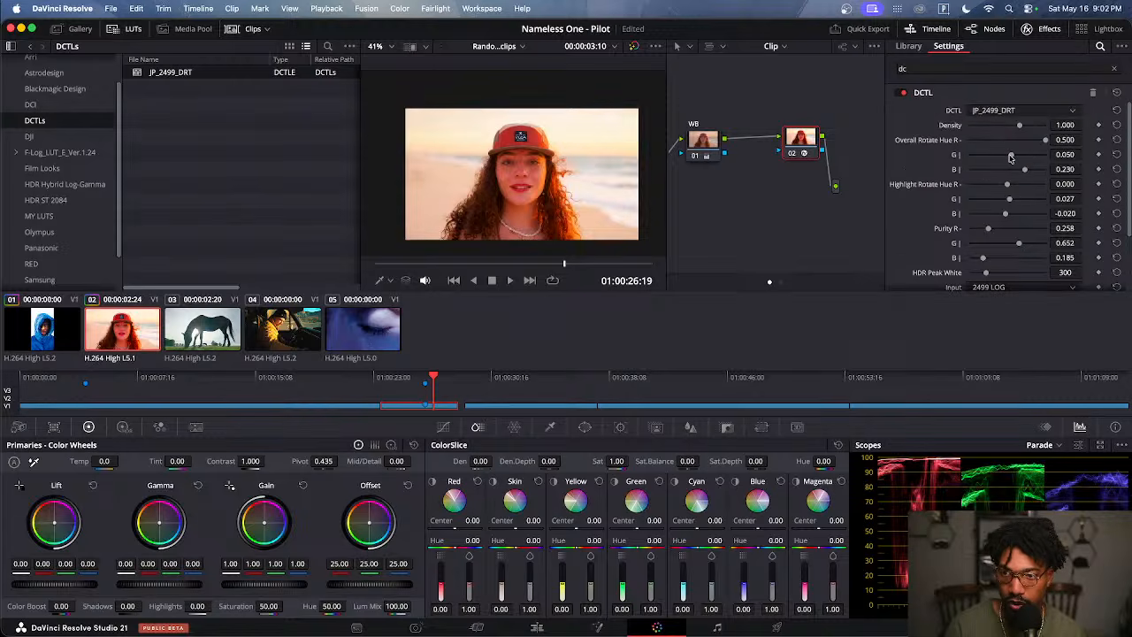
Try a lower Overall Rotate Hue G, Purity R 0.248 and HDR Peak White 707, then reset the DCTL effect to its defaults
drag(1010, 157, 970, 170)
drag(990, 231, 1019, 204)
scroll(988, 232, down, 2)
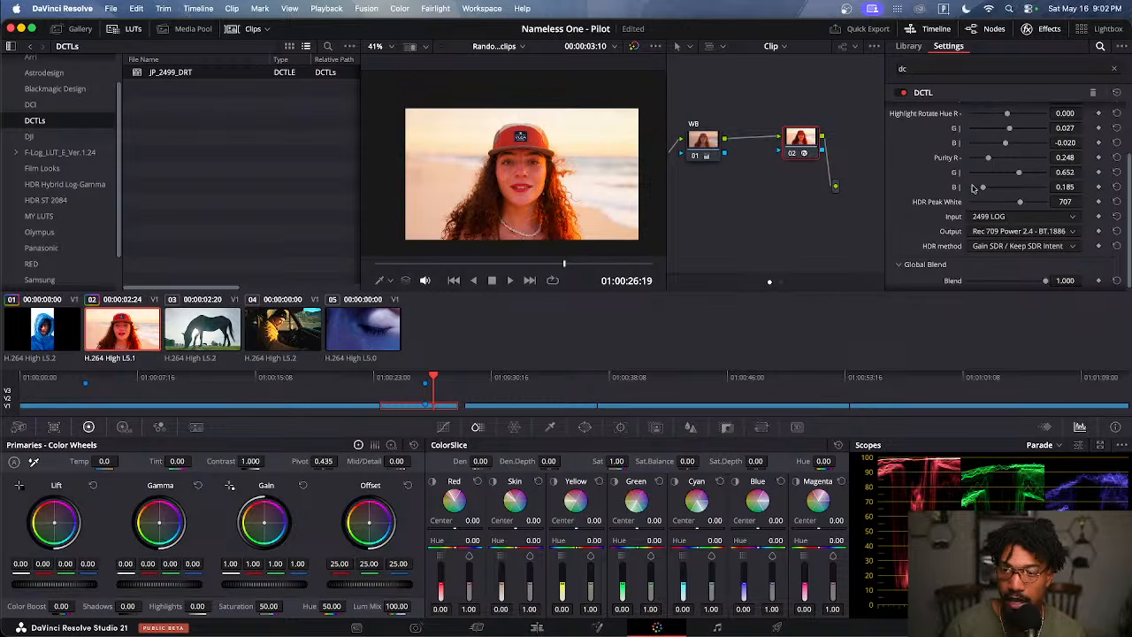
scroll(973, 188, up, 2)
click(1117, 93)
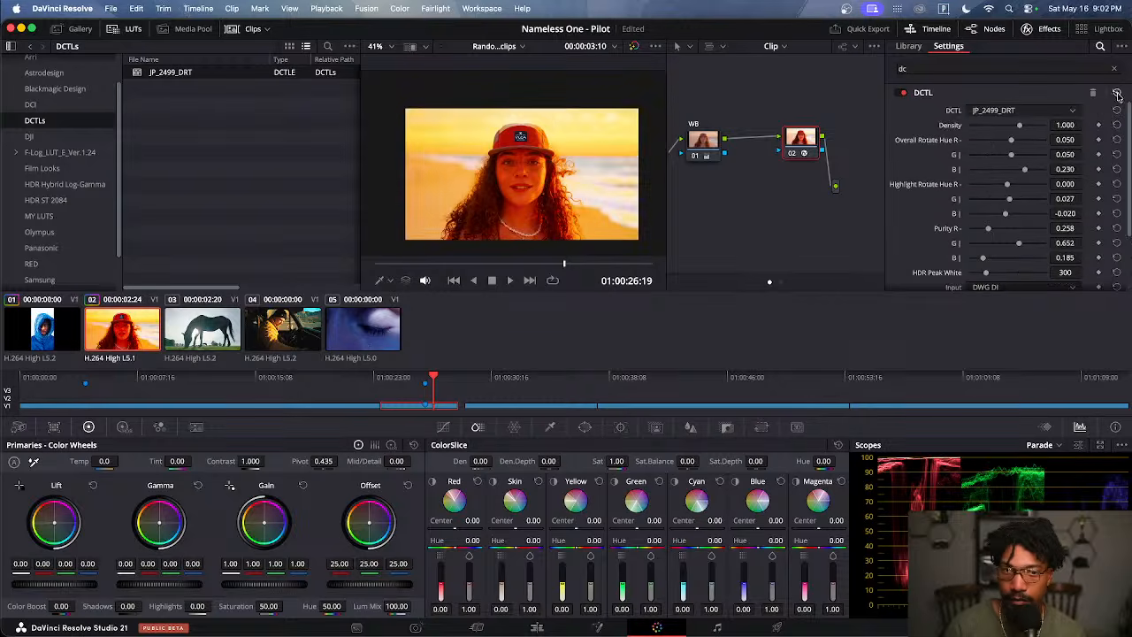
Set the DCTL input to DWG Lin
scroll(999, 204, down, 2)
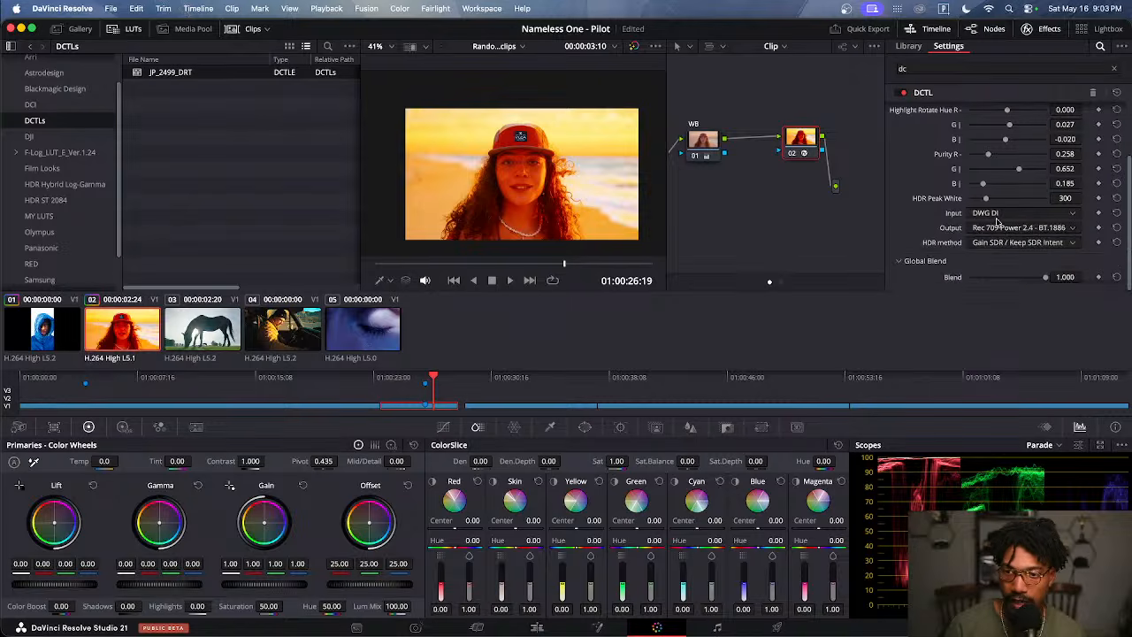
click(996, 215)
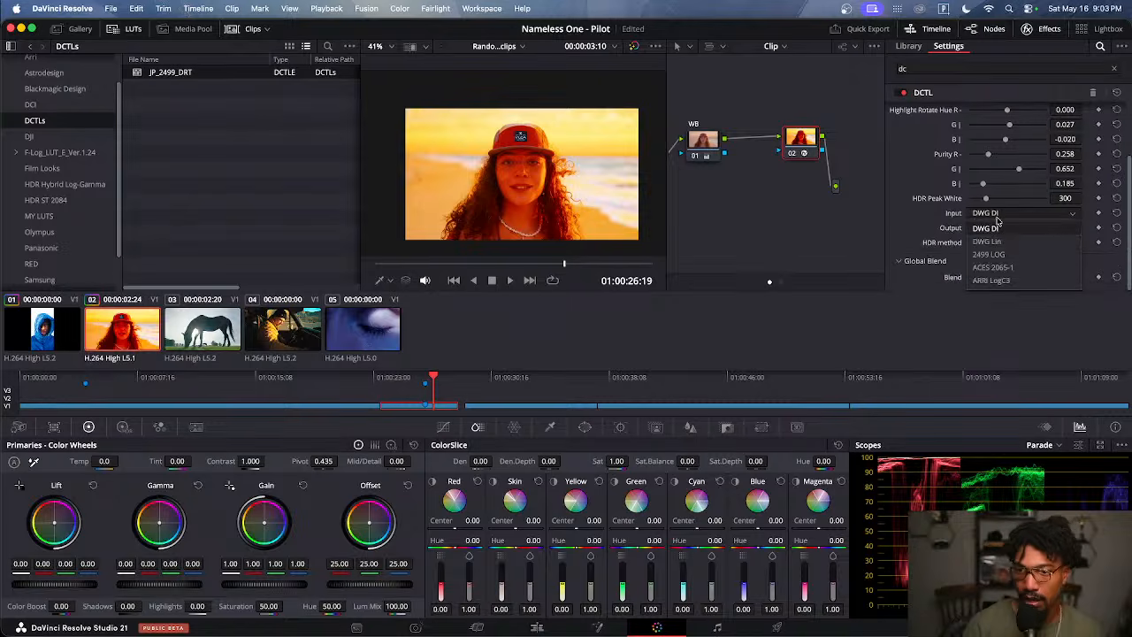
click(994, 242)
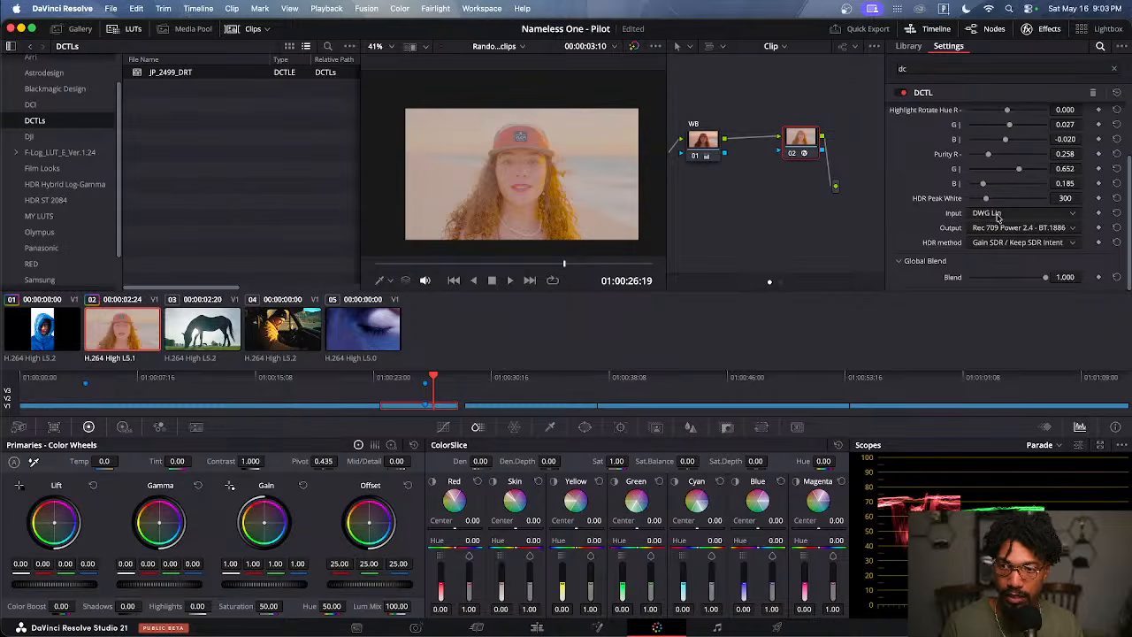
Try ACES 2065-1 and ARRI LogC3 as the DCTL input on the second clip
click(997, 216)
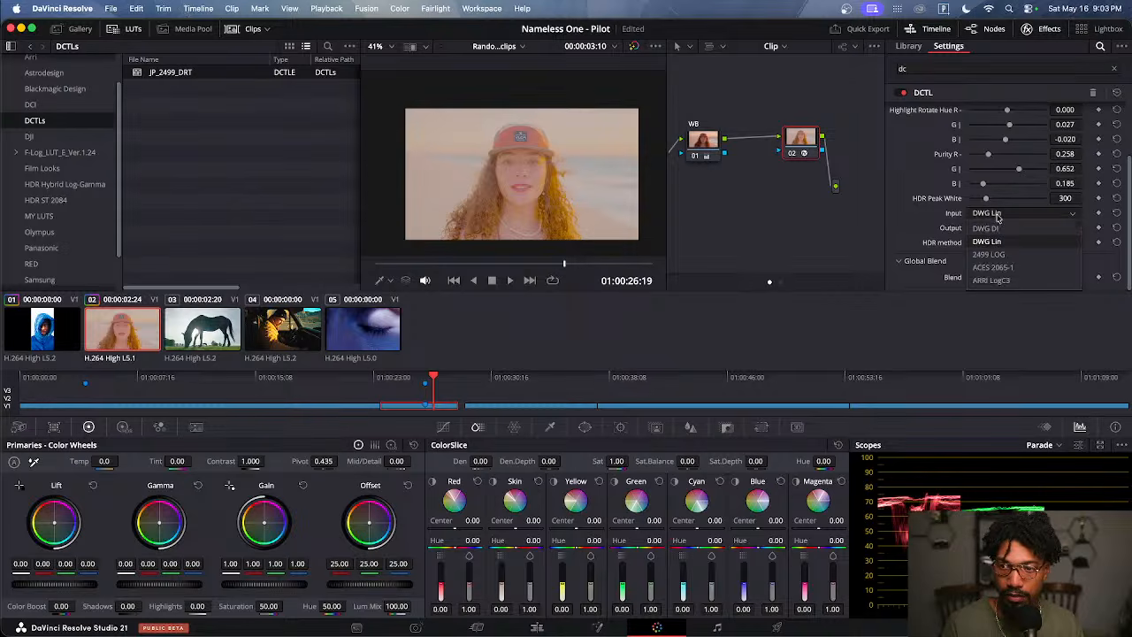
click(1006, 267)
click(1006, 216)
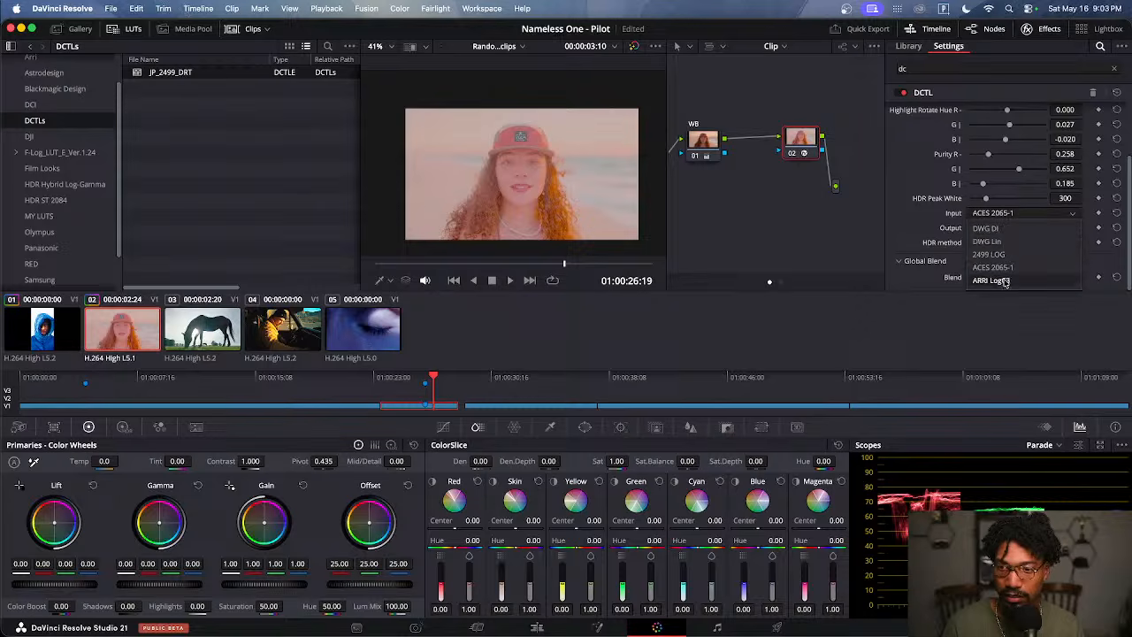
click(1005, 281)
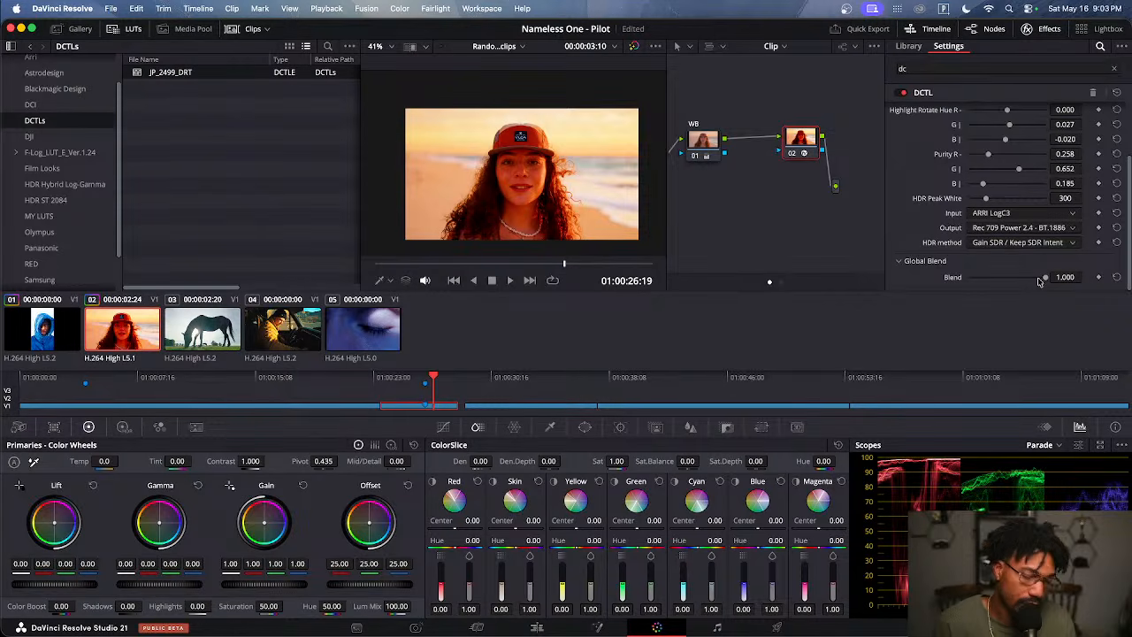
drag(1039, 281, 1082, 283)
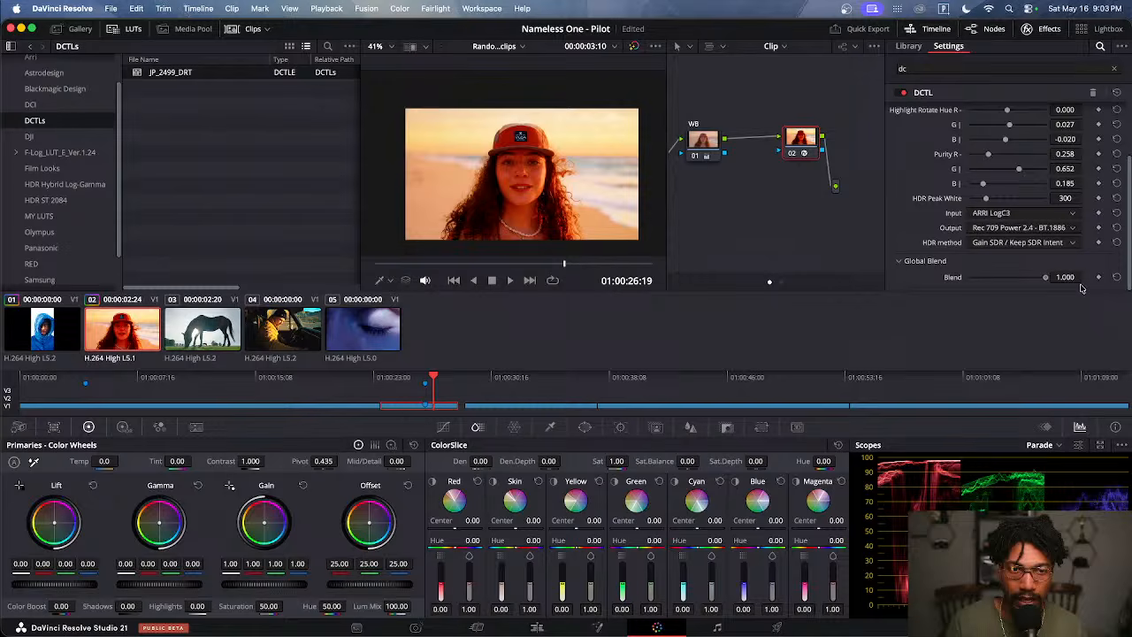
Set the DCTL input to 2499 LOG and reduce the Global Blend to 0.496
click(1014, 215)
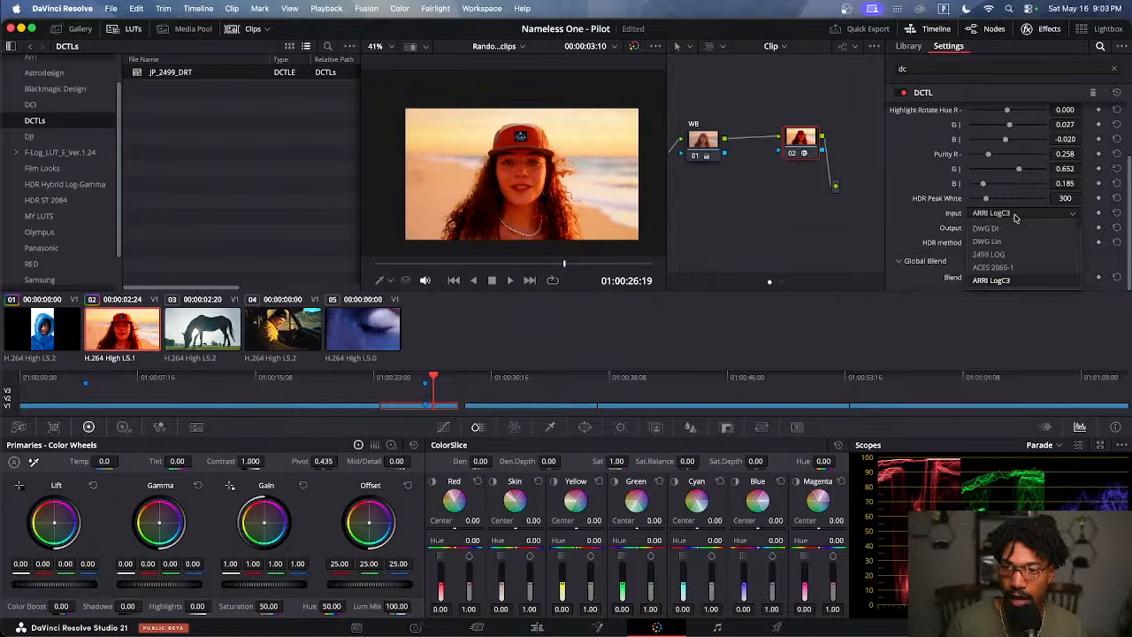
click(1012, 258)
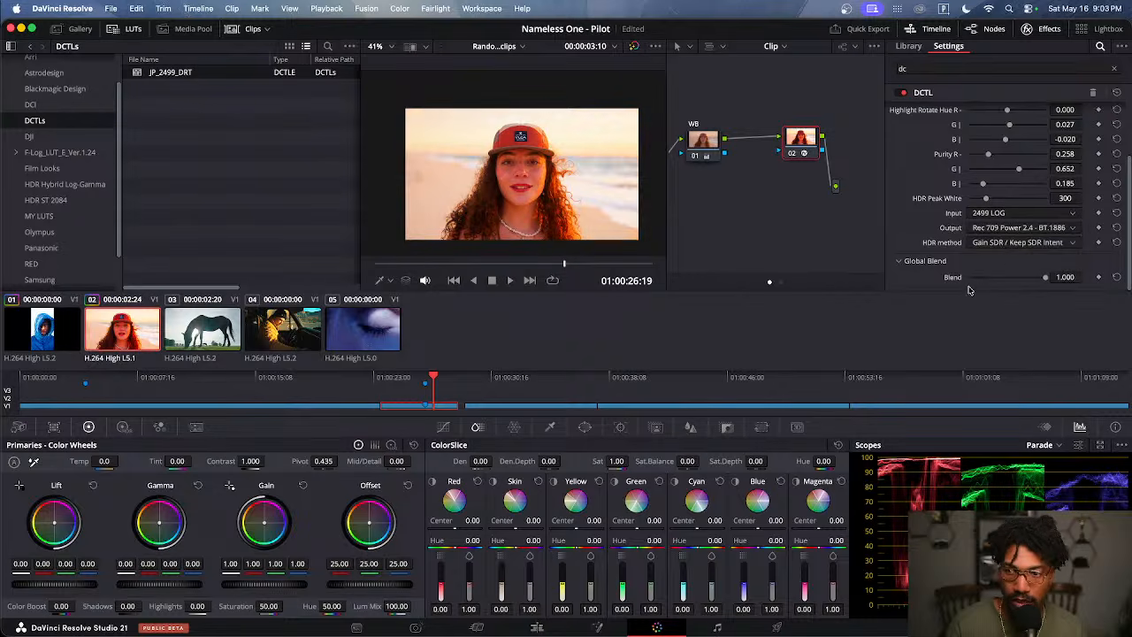
mouse_move(1023, 280)
mouse_down()
mouse_move(995, 278)
mouse_move(1007, 281)
mouse_up()
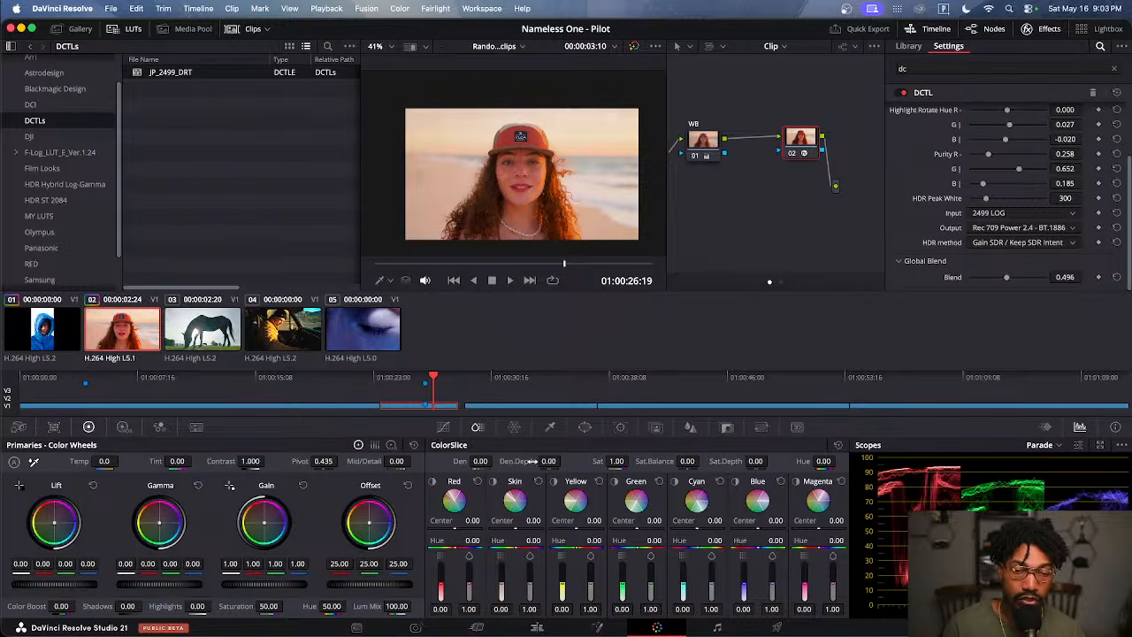
Switch to the OBS application
mouse_move(873, 633)
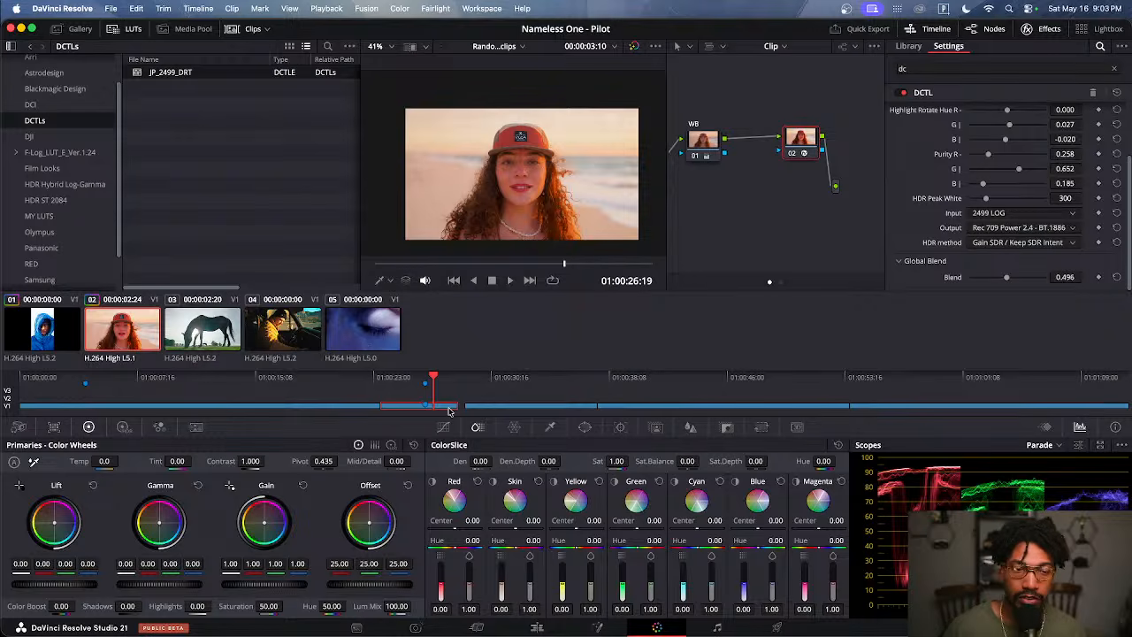
mouse_move(592, 633)
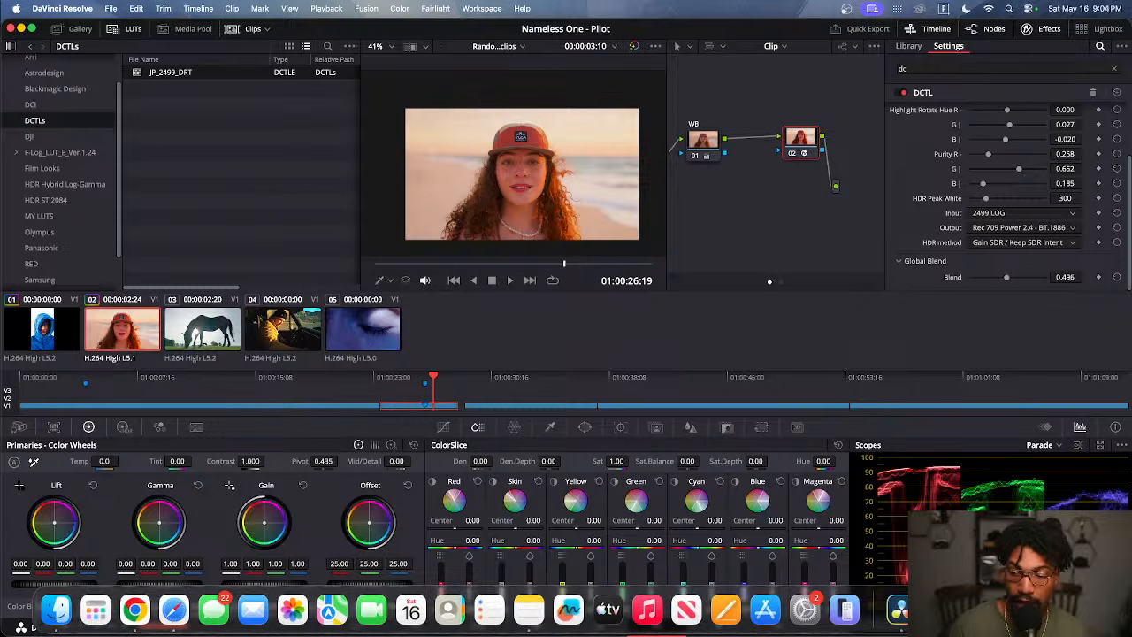
click(941, 609)
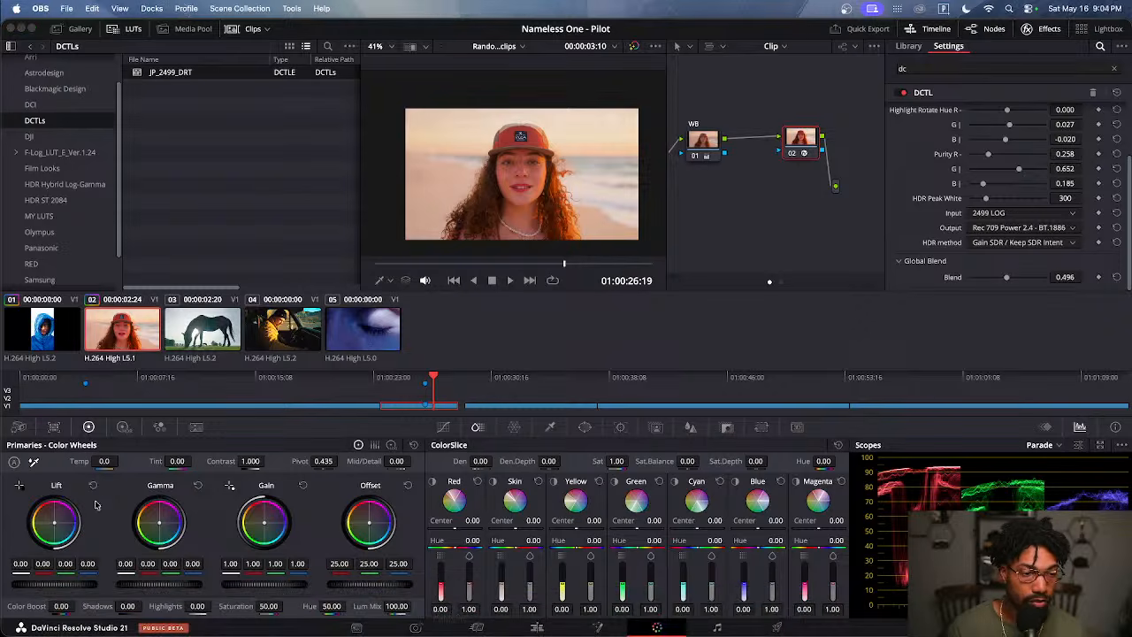